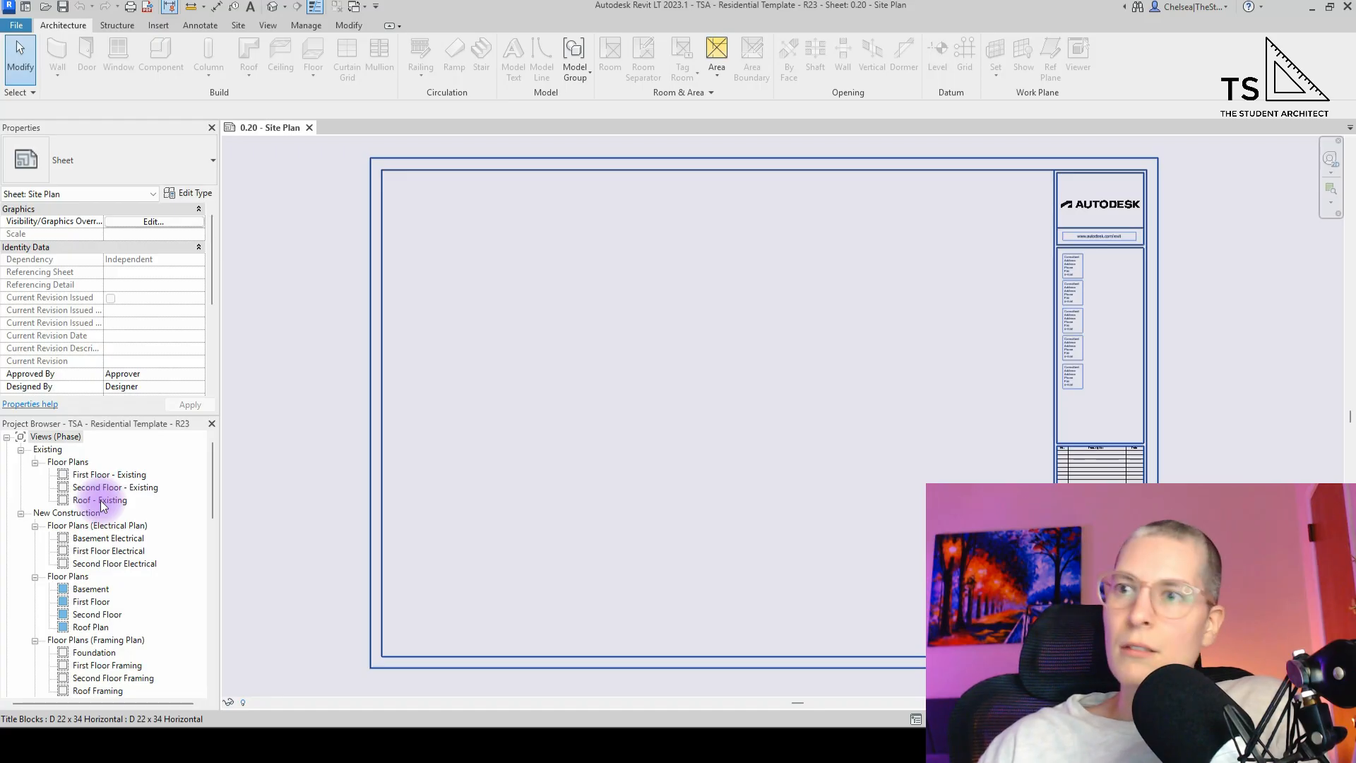
- Examine the template's organization of views by phase and its sheets, from the General sheets through Plans, Elevations, Sections and Details
scroll(103, 505, down, 1)
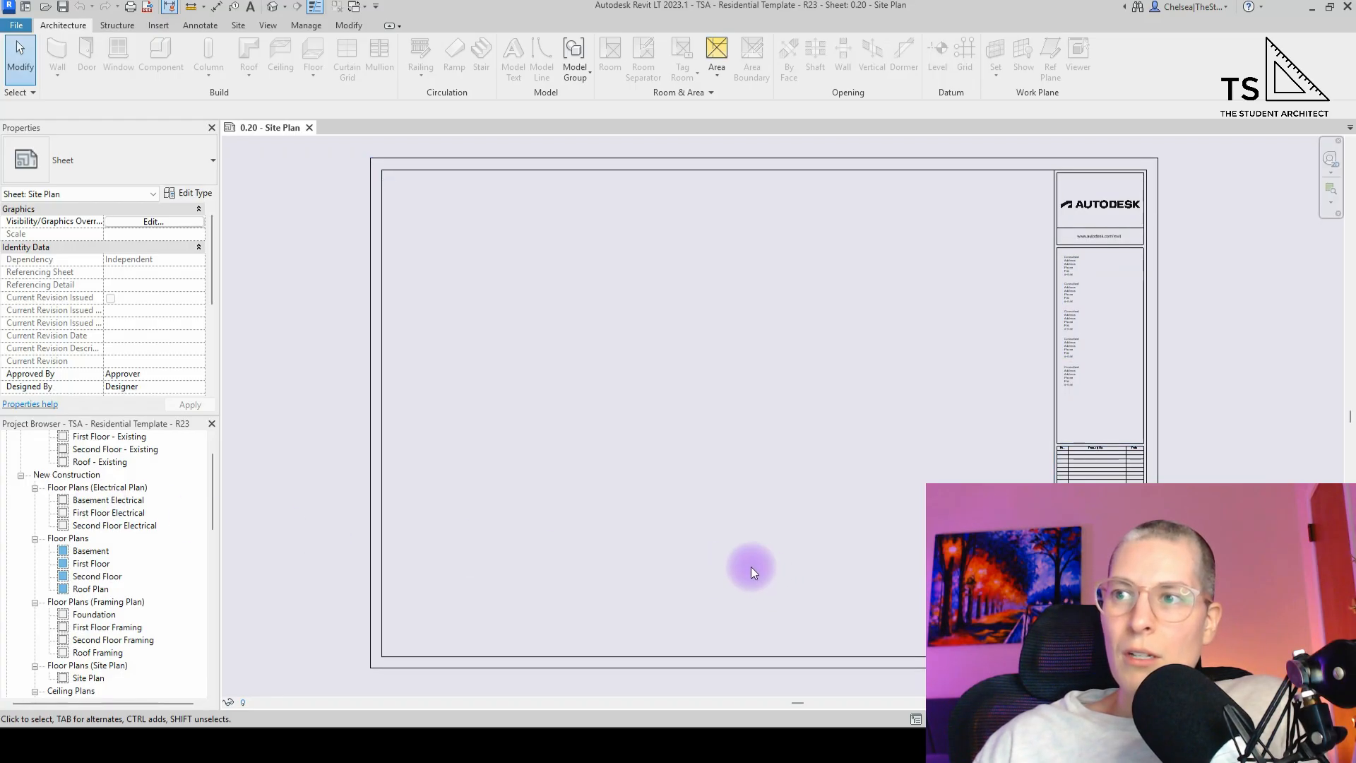
scroll(134, 586, up, 1)
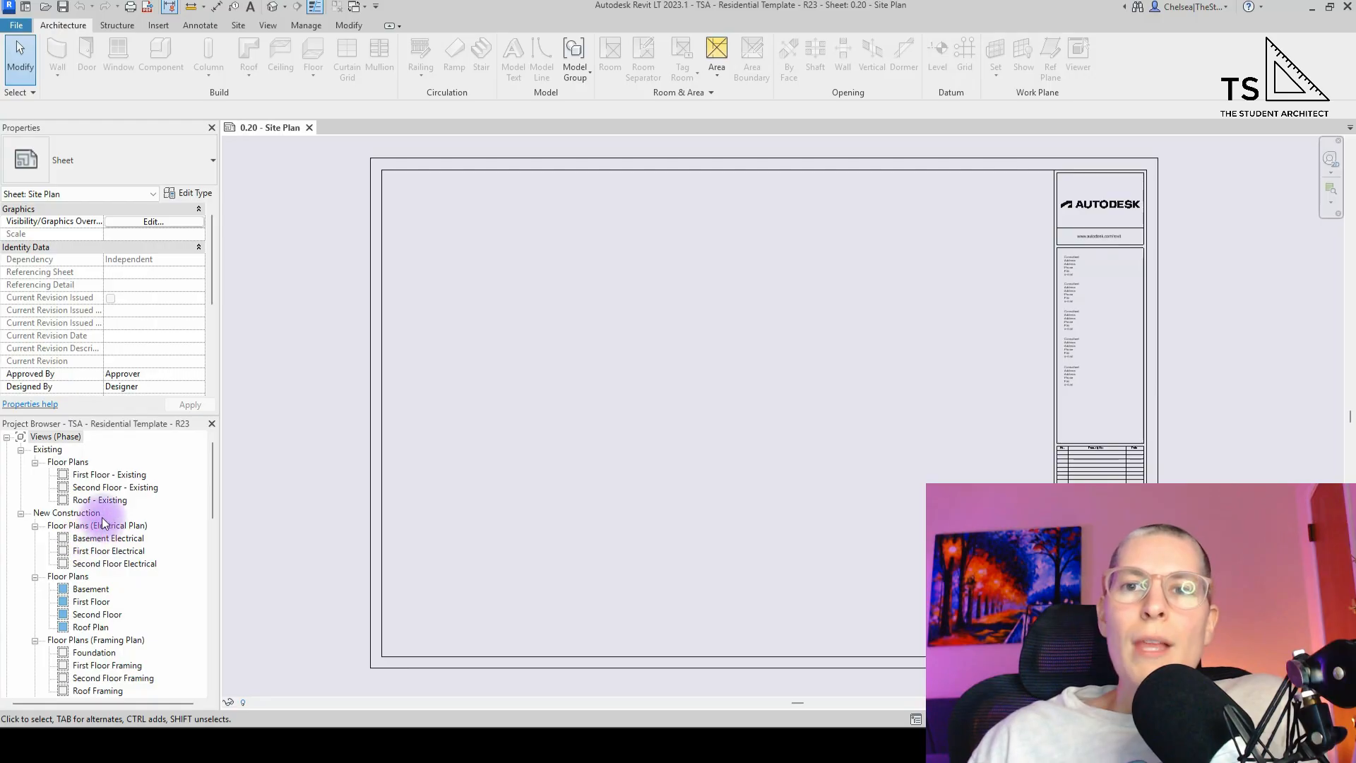
scroll(104, 517, down, 8)
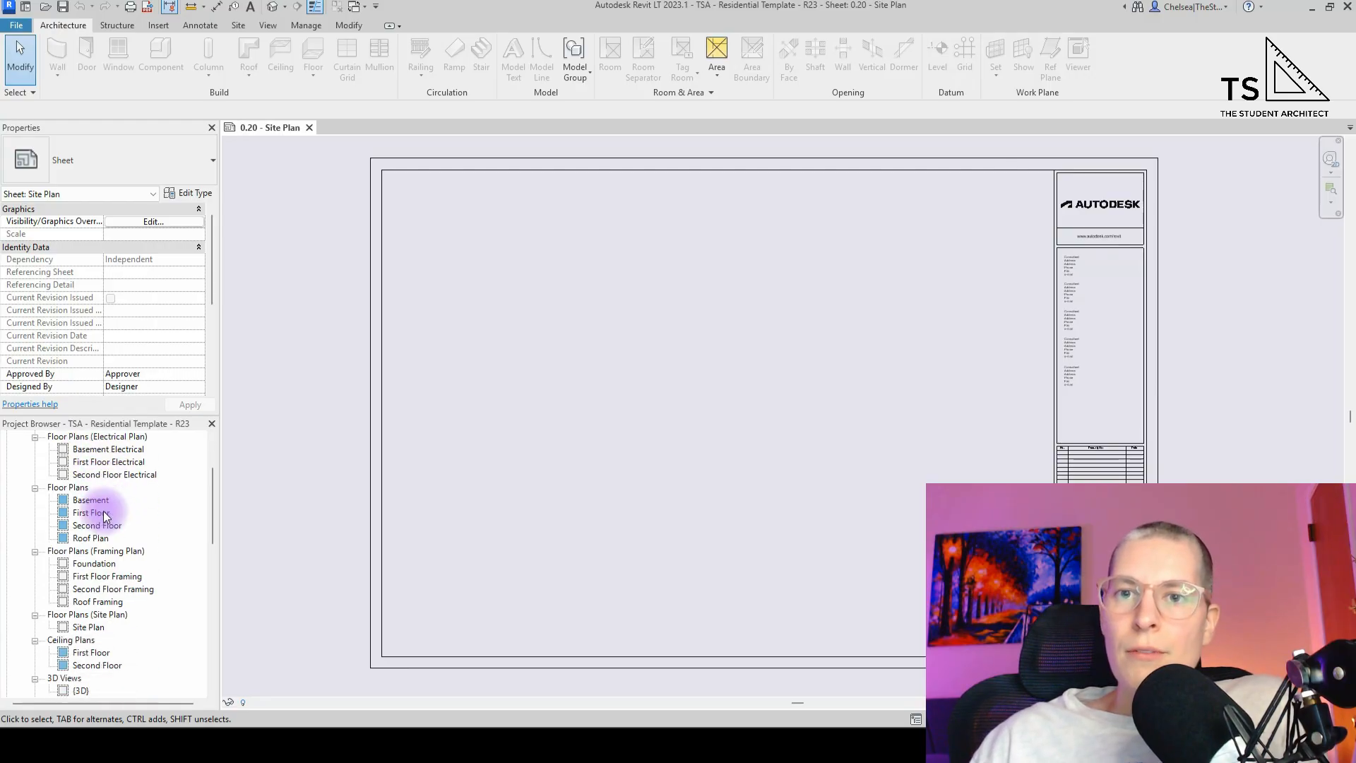
scroll(104, 518, down, 6)
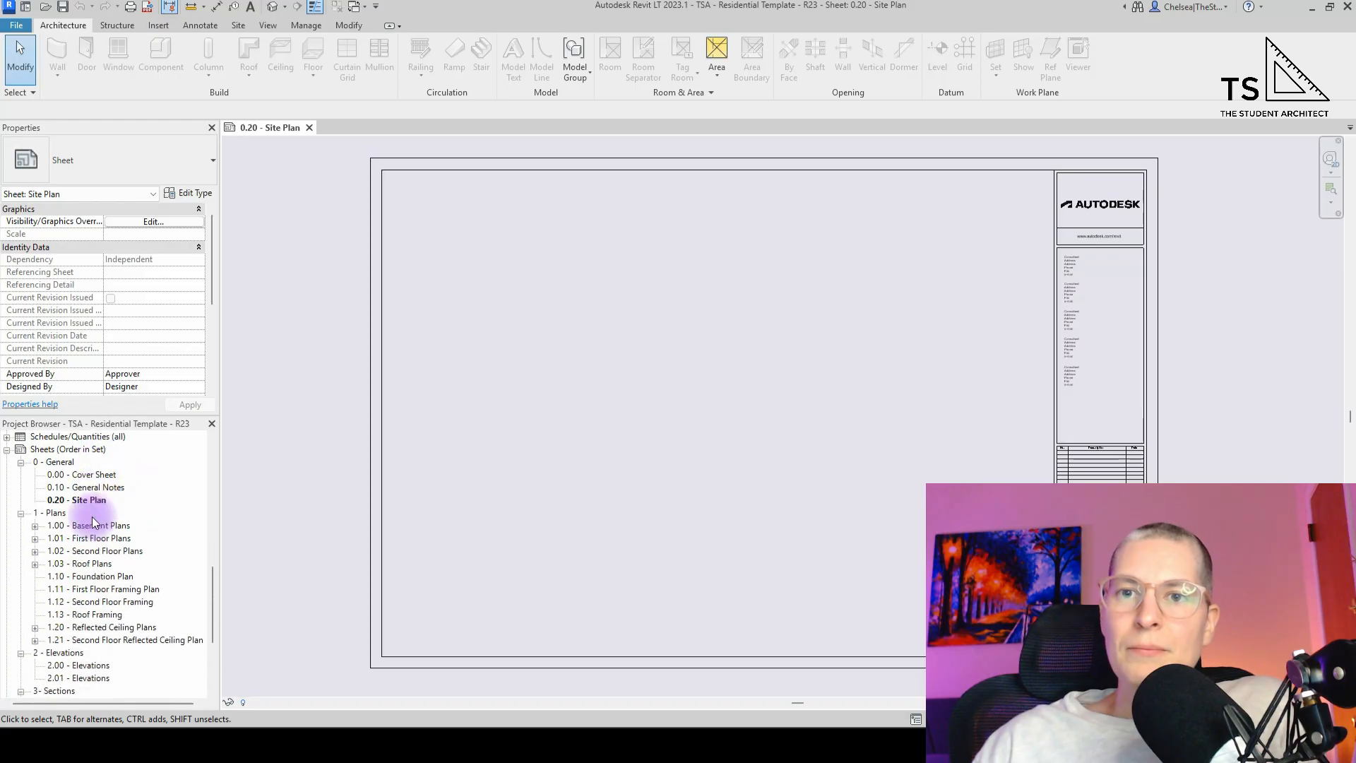
scroll(82, 529, down, 2)
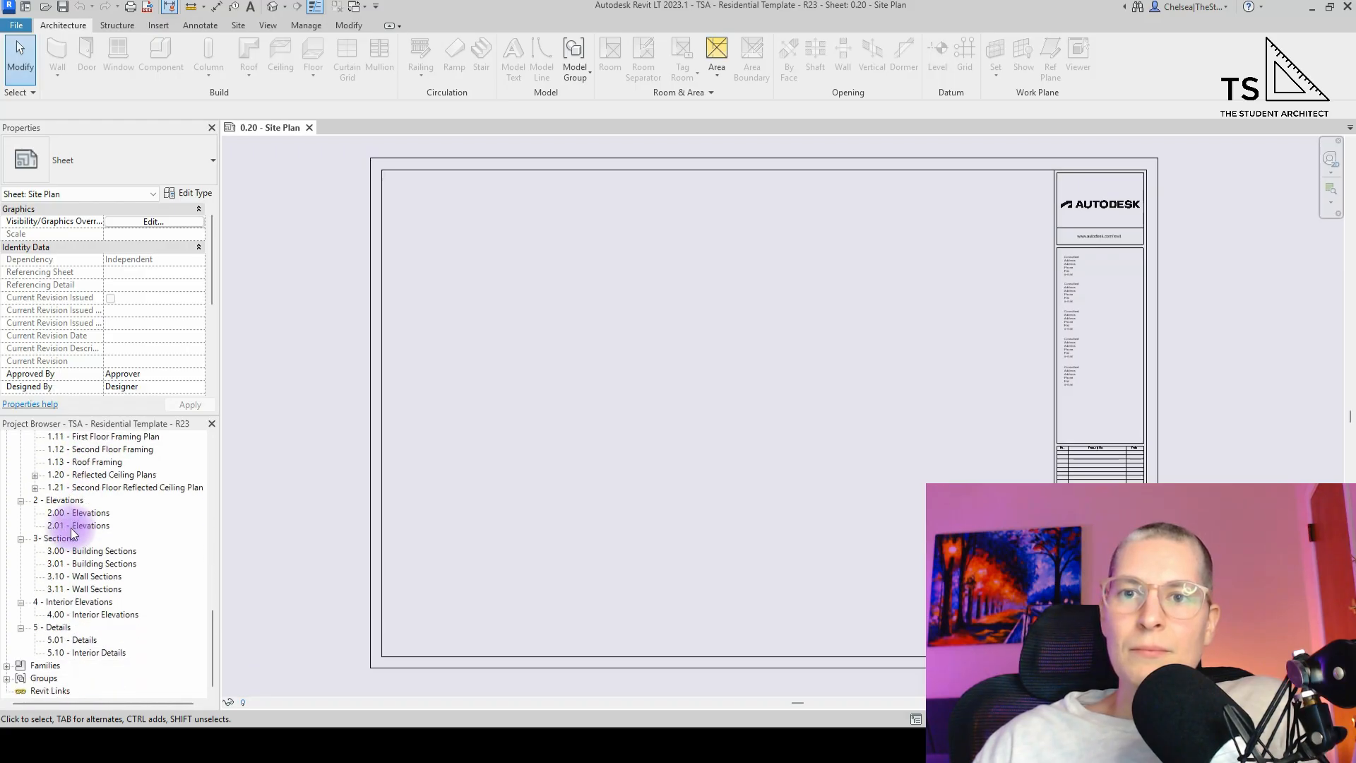
scroll(87, 656, up, 1)
scroll(86, 654, up, 4)
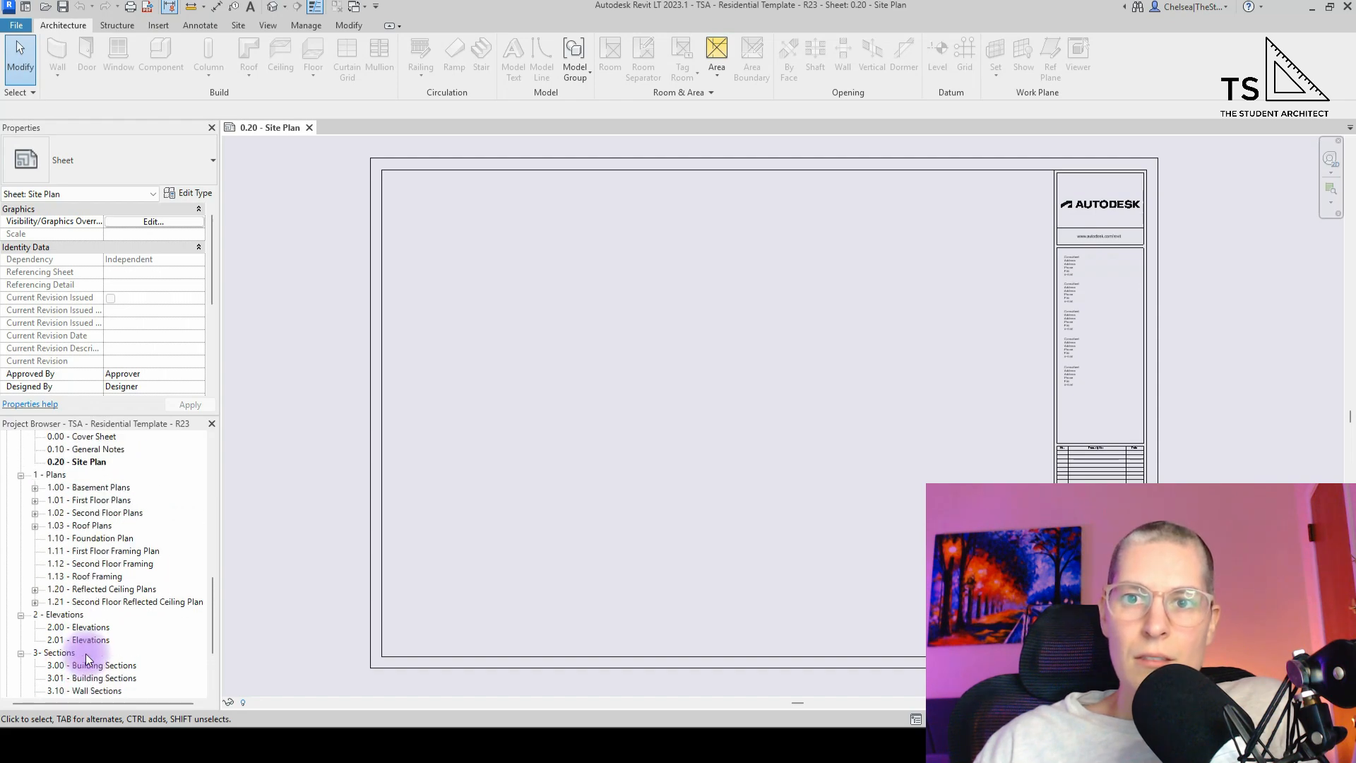
scroll(86, 657, down, 2)
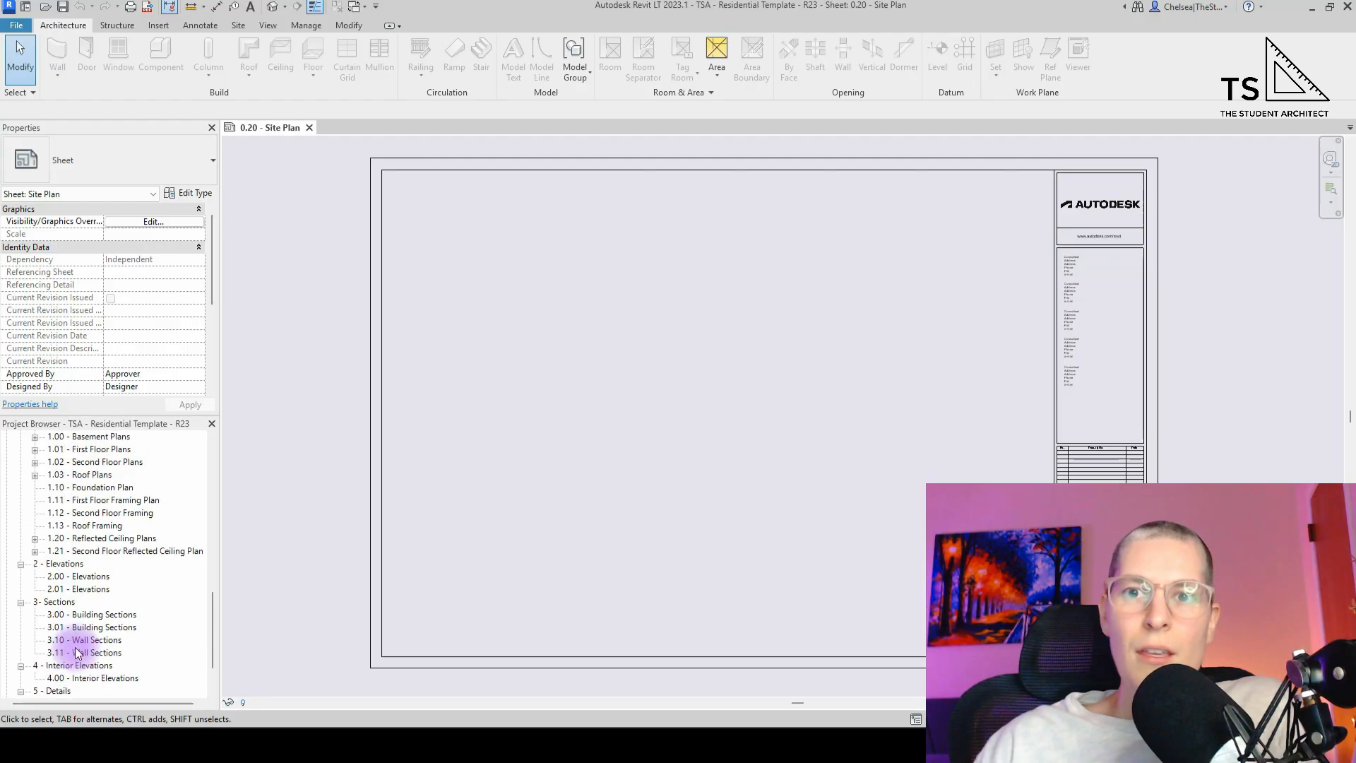
scroll(76, 622, up, 5)
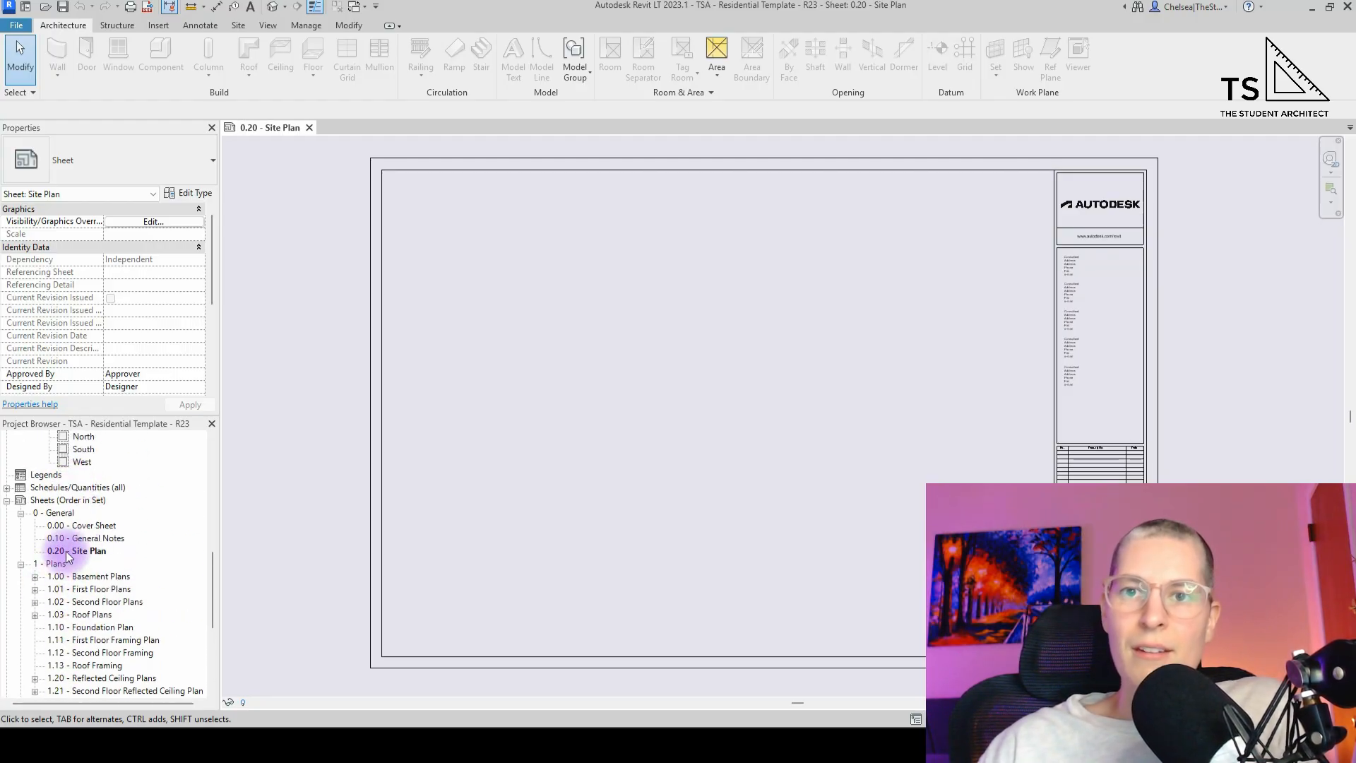
scroll(61, 542, down, 5)
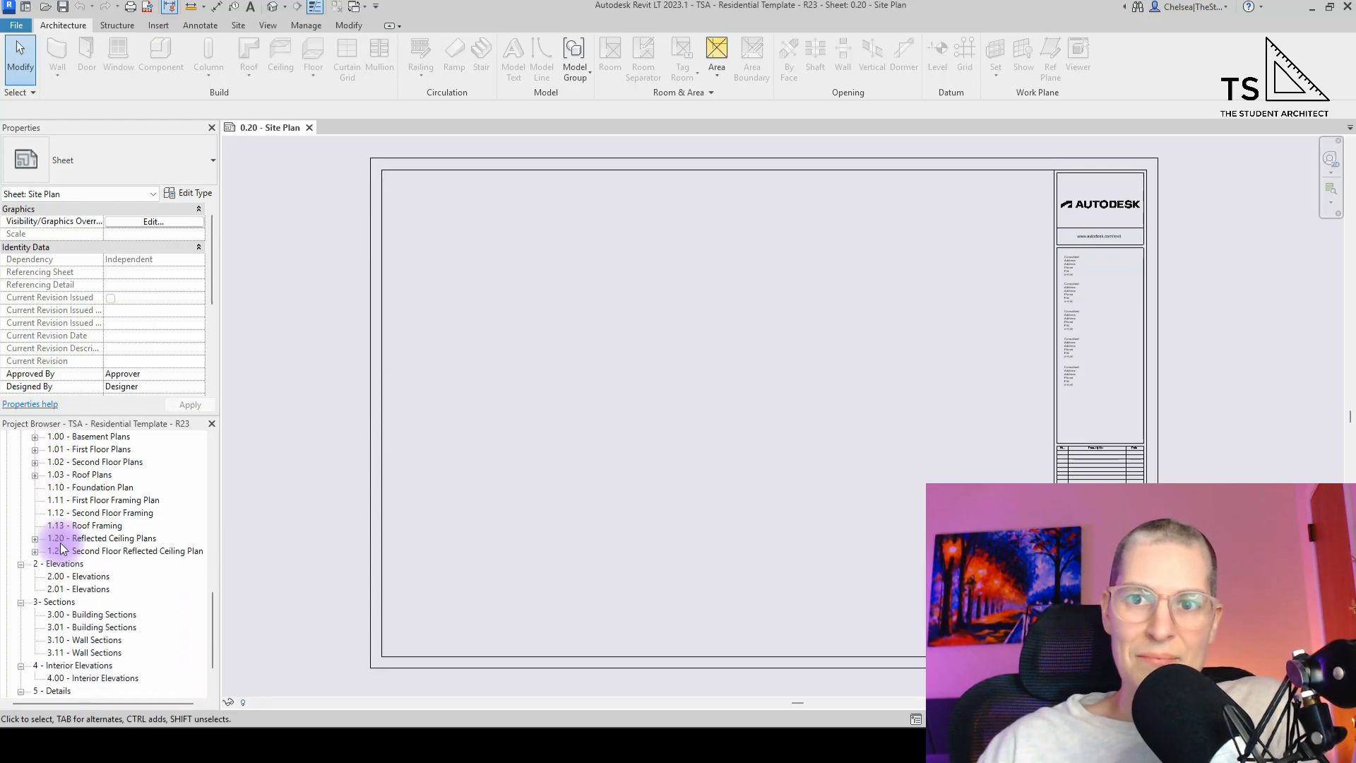
scroll(61, 542, up, 1)
scroll(61, 543, up, 1)
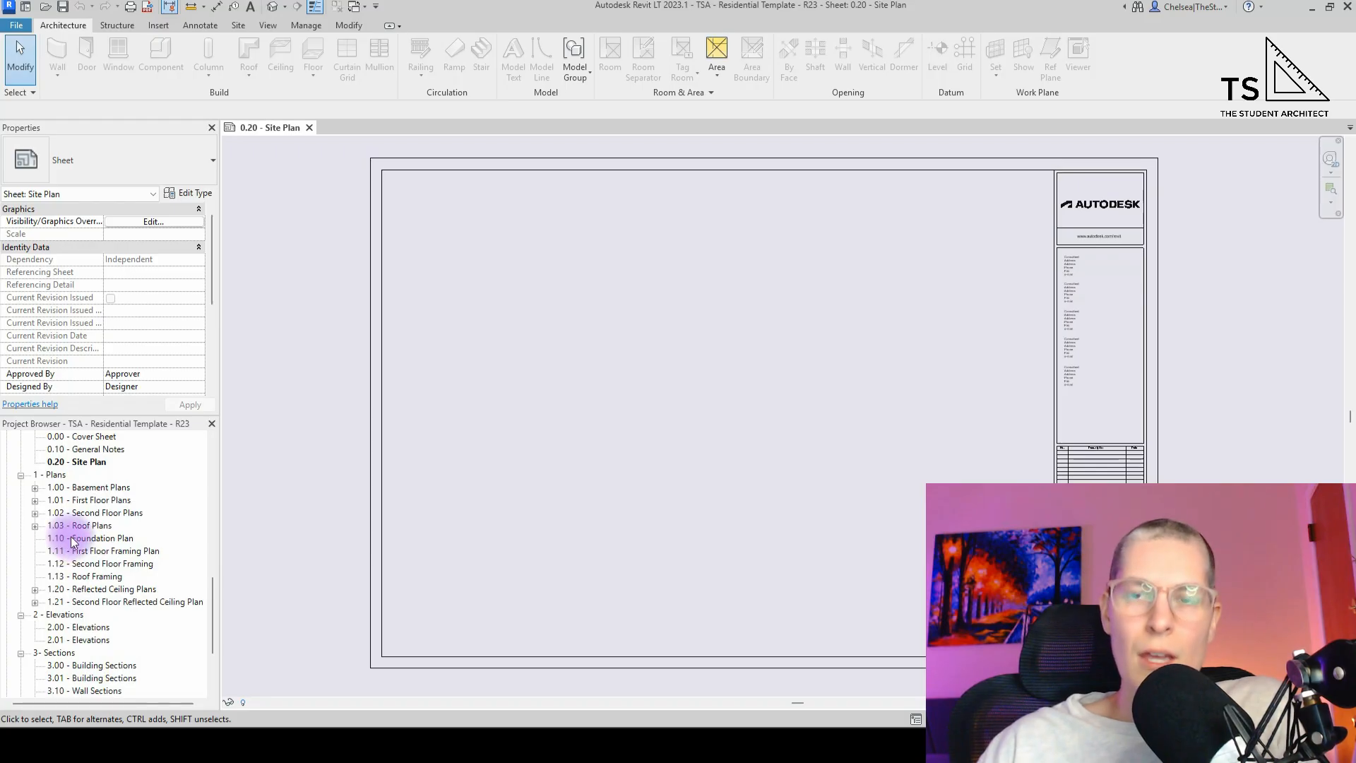
scroll(72, 542, up, 7)
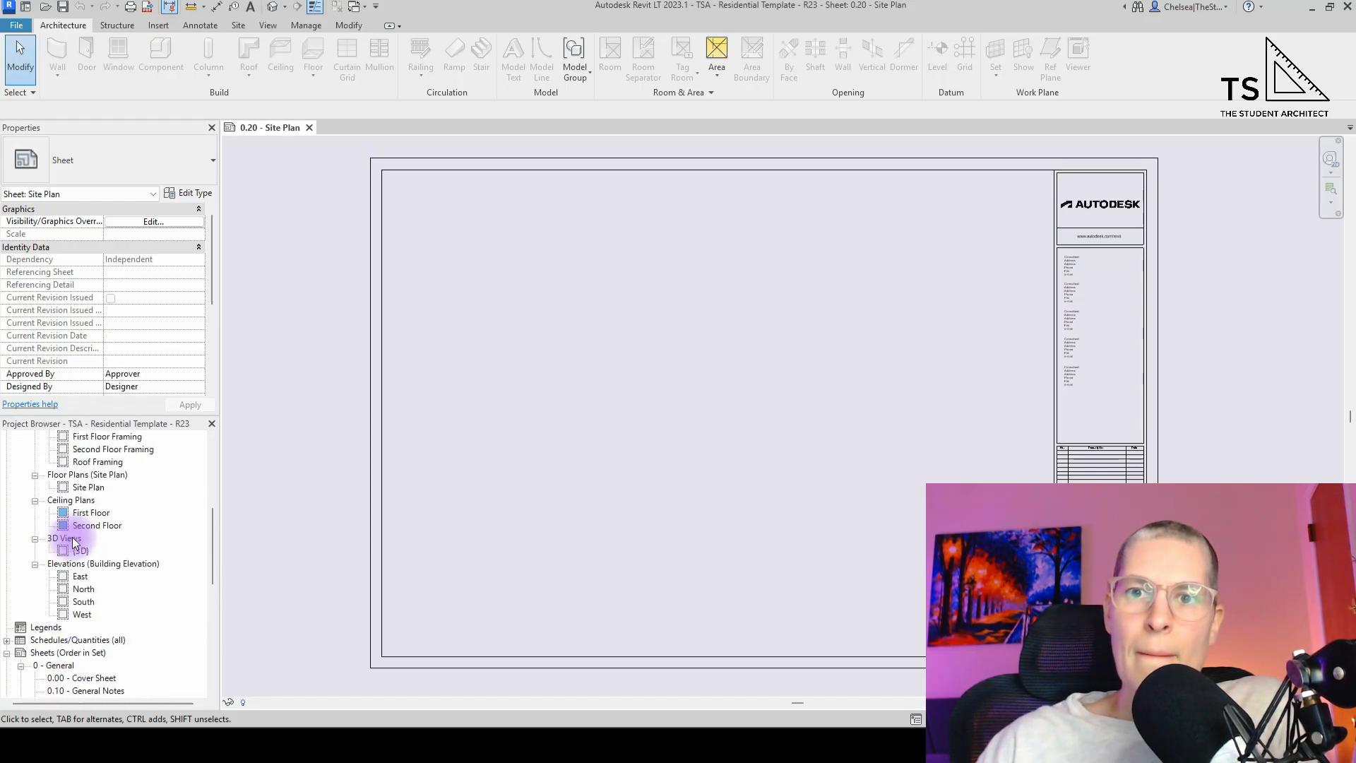
scroll(73, 542, up, 3)
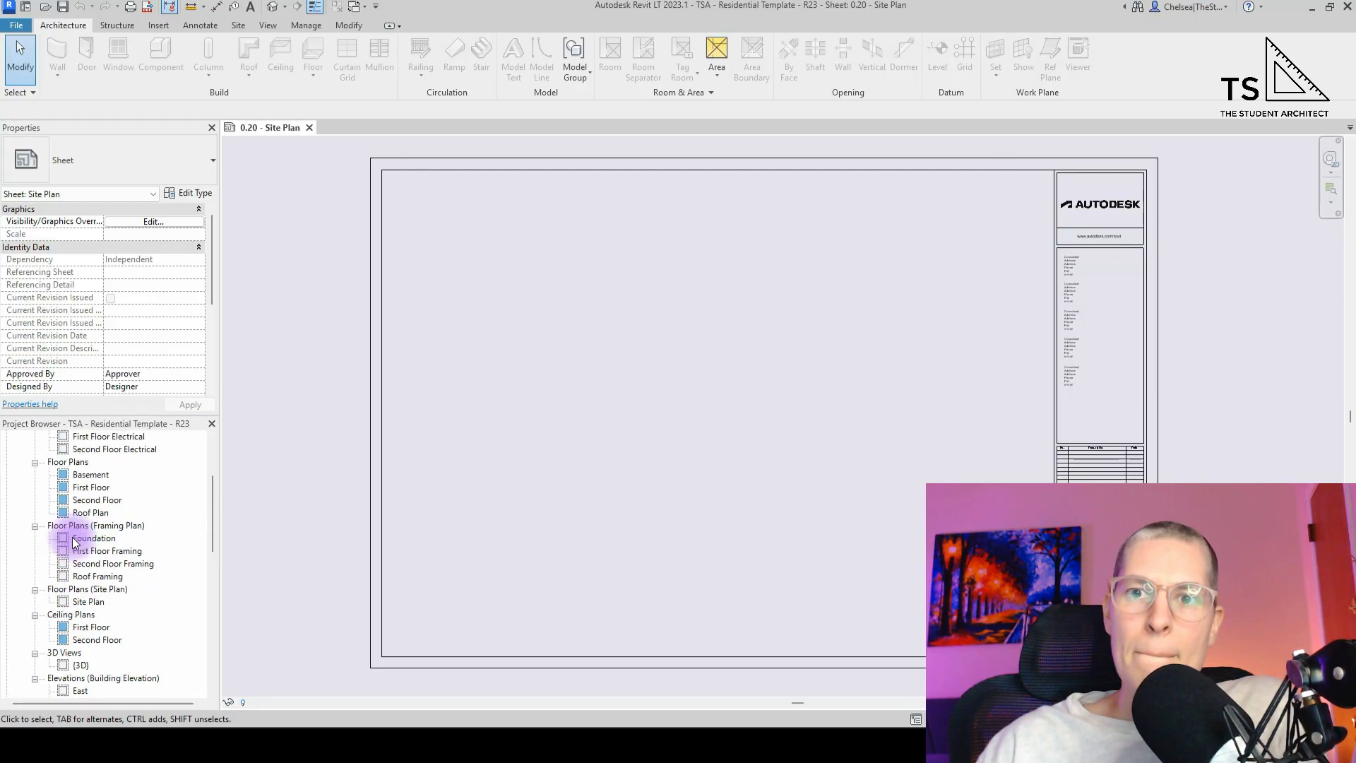
scroll(83, 579, up, 3)
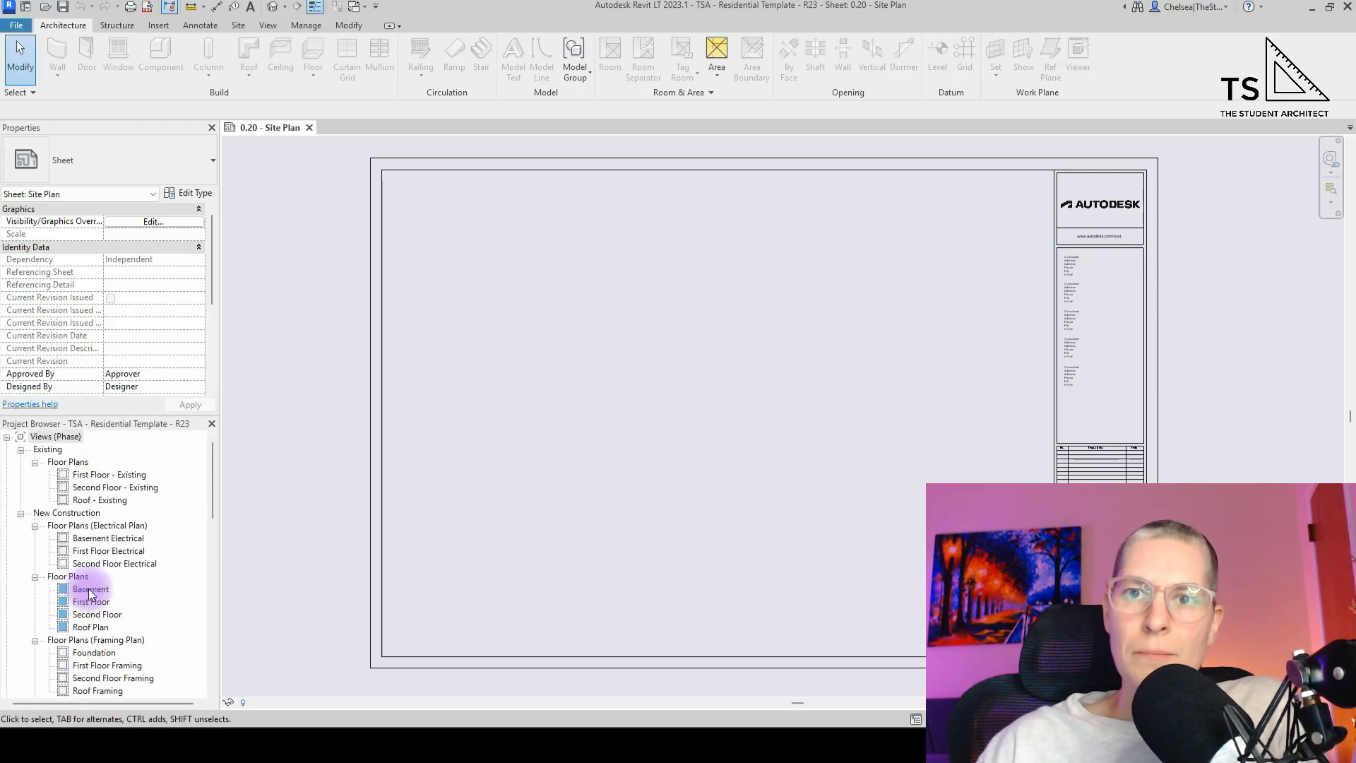
- Duplicate the First Floor - Existing floor plan without detailing and rename the copy First Floor - Working Background
right_click(99, 475)
mouse_move(206, 243)
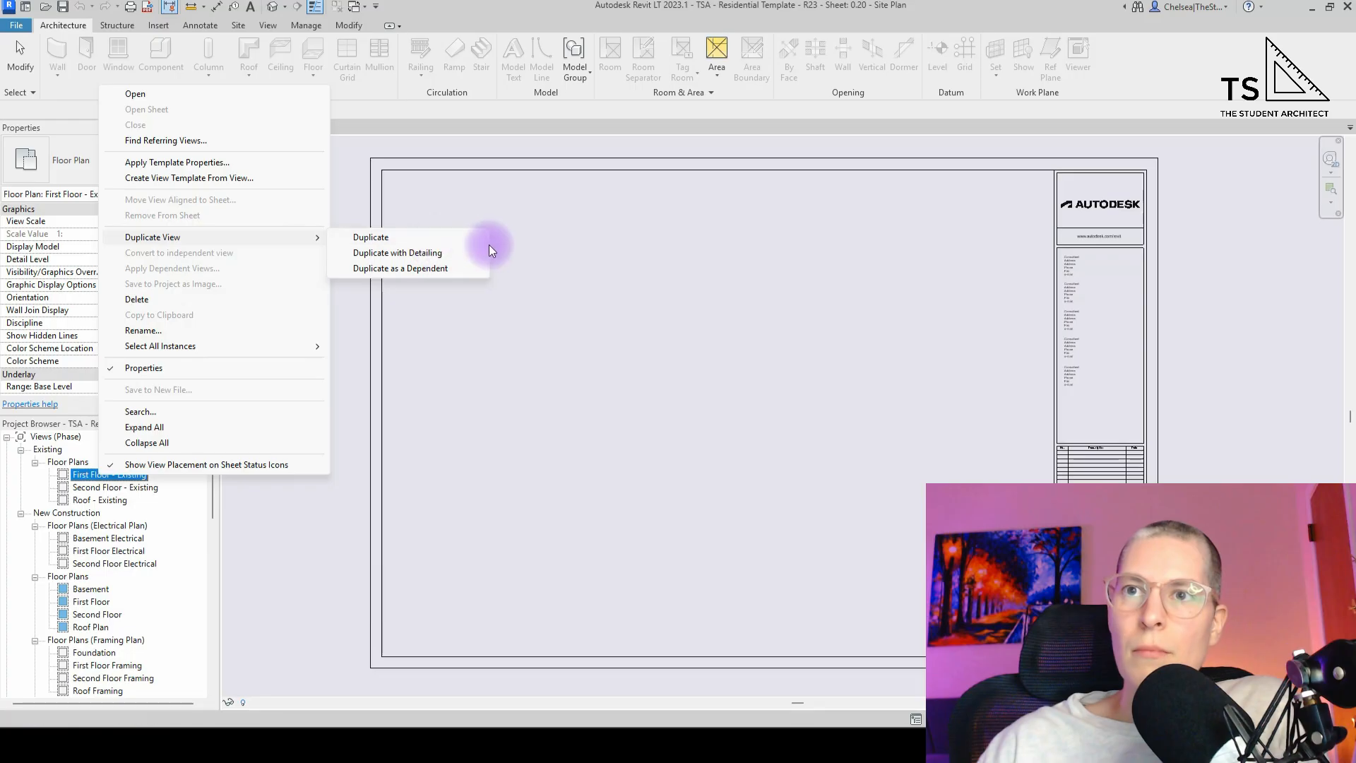
click(430, 240)
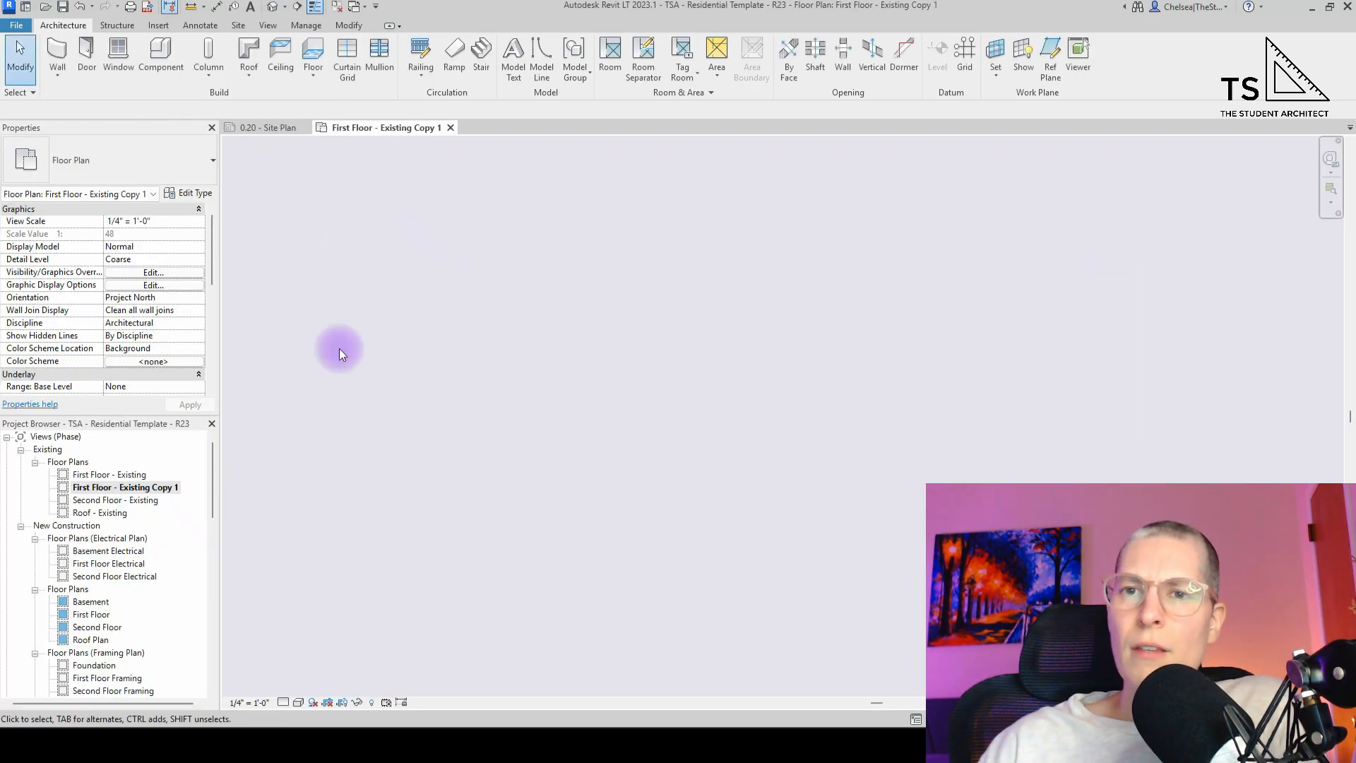
click(141, 488)
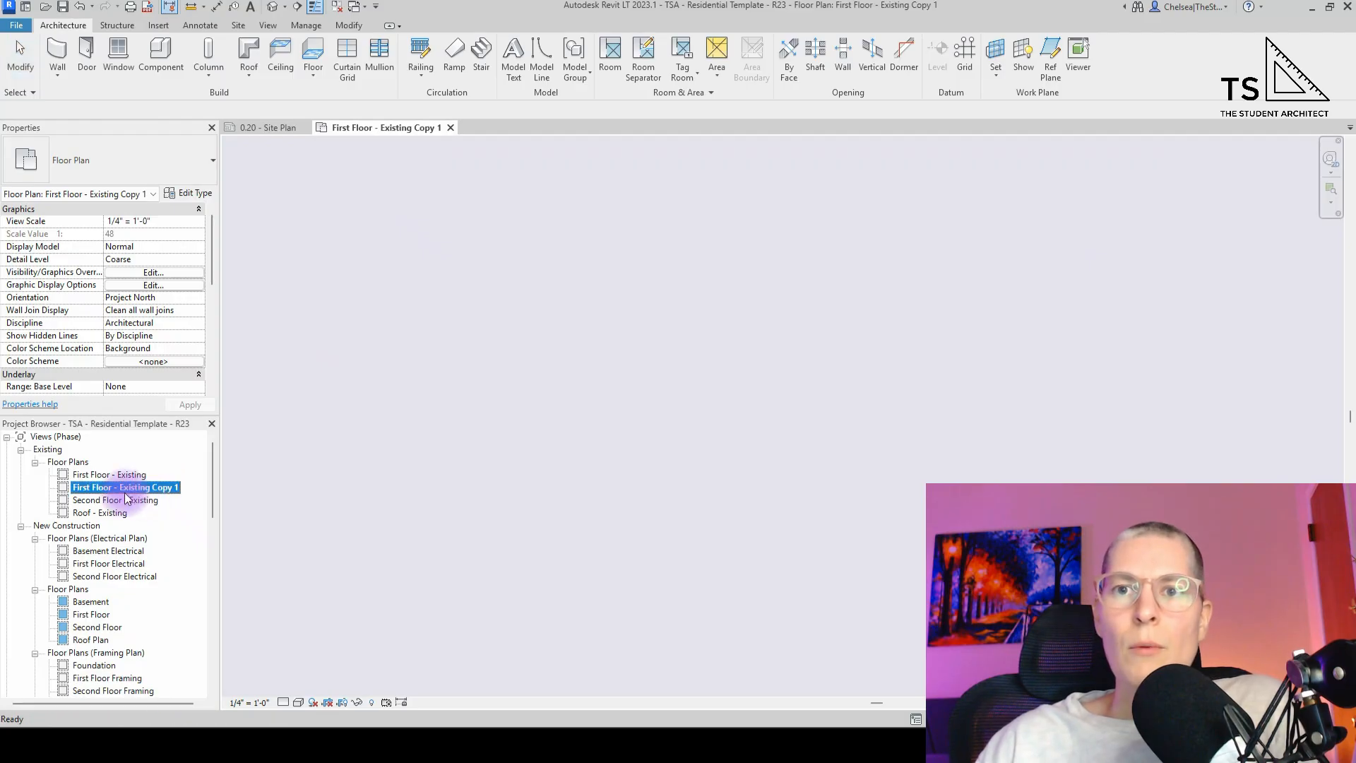
click(123, 487)
drag(118, 487, 203, 490)
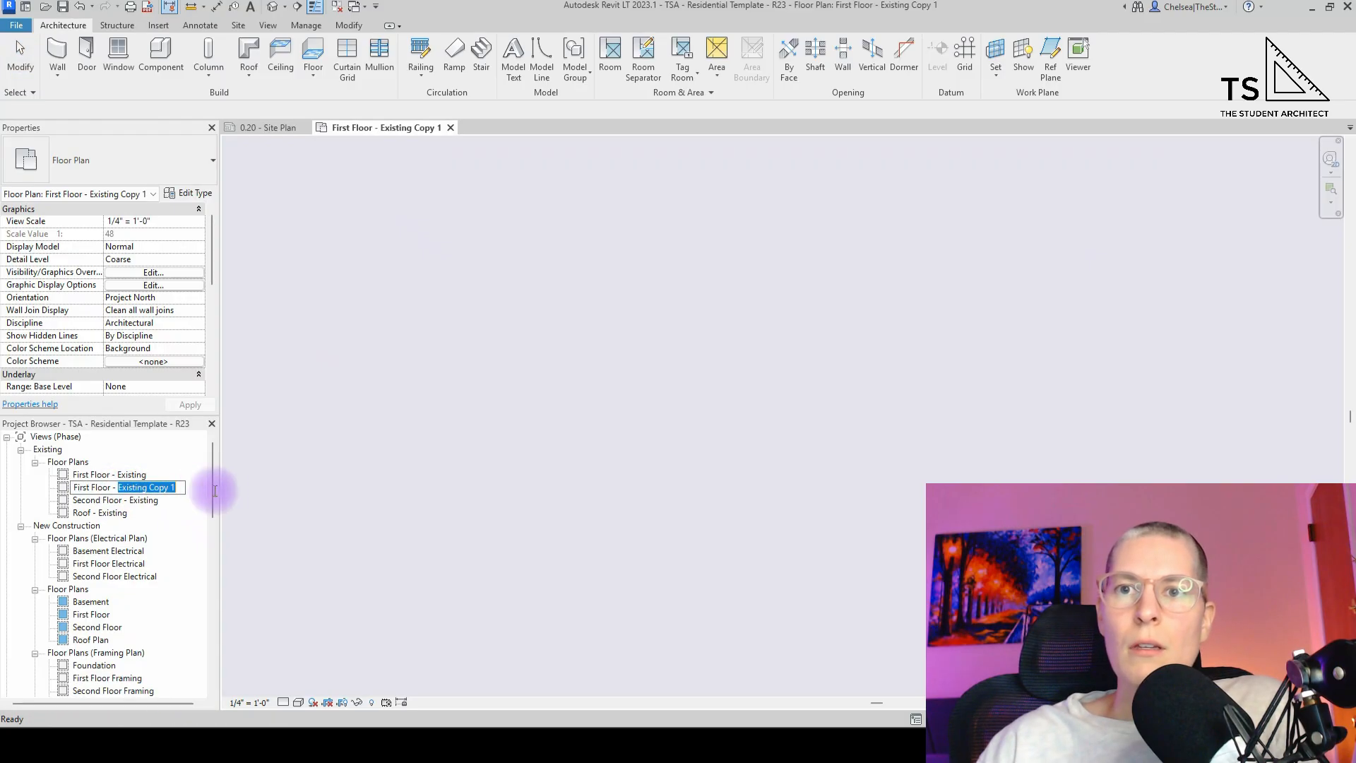
text(Working)
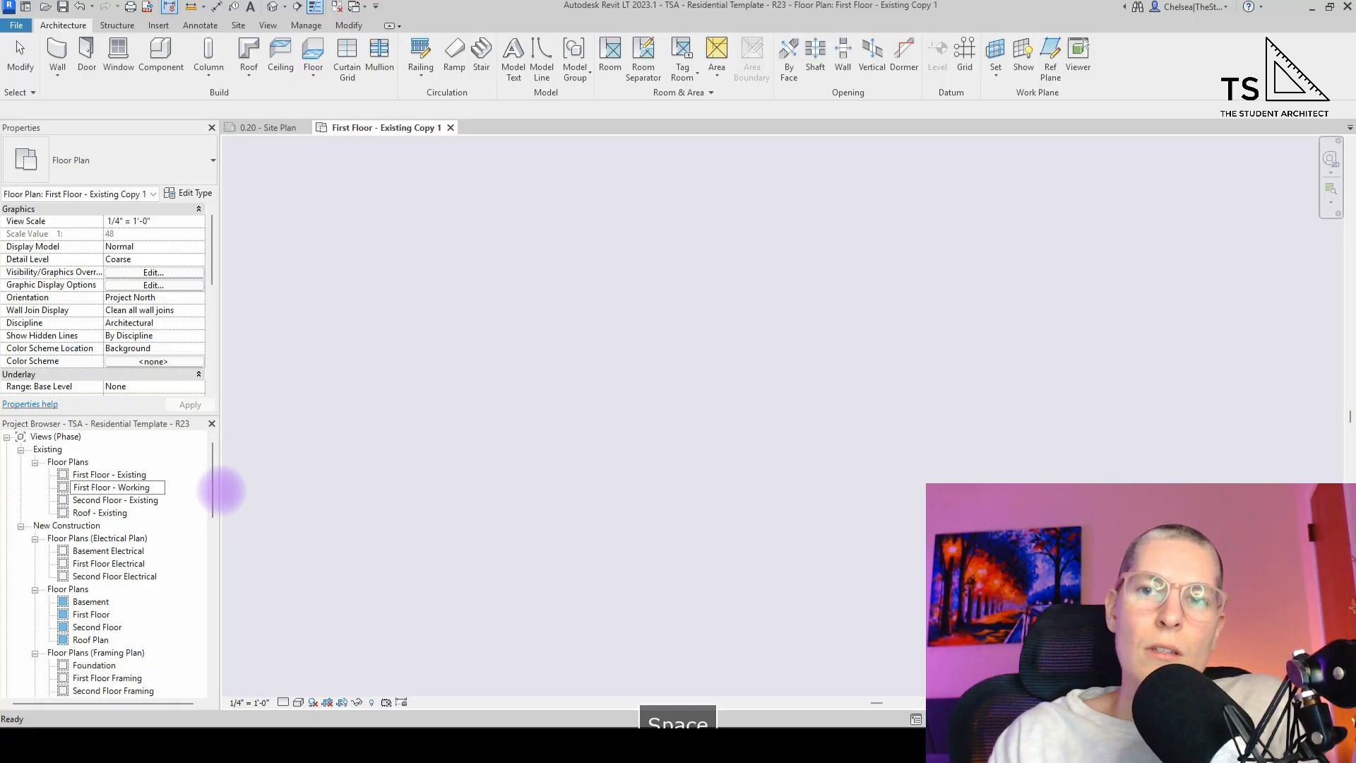
text(Bak)
text(kground)
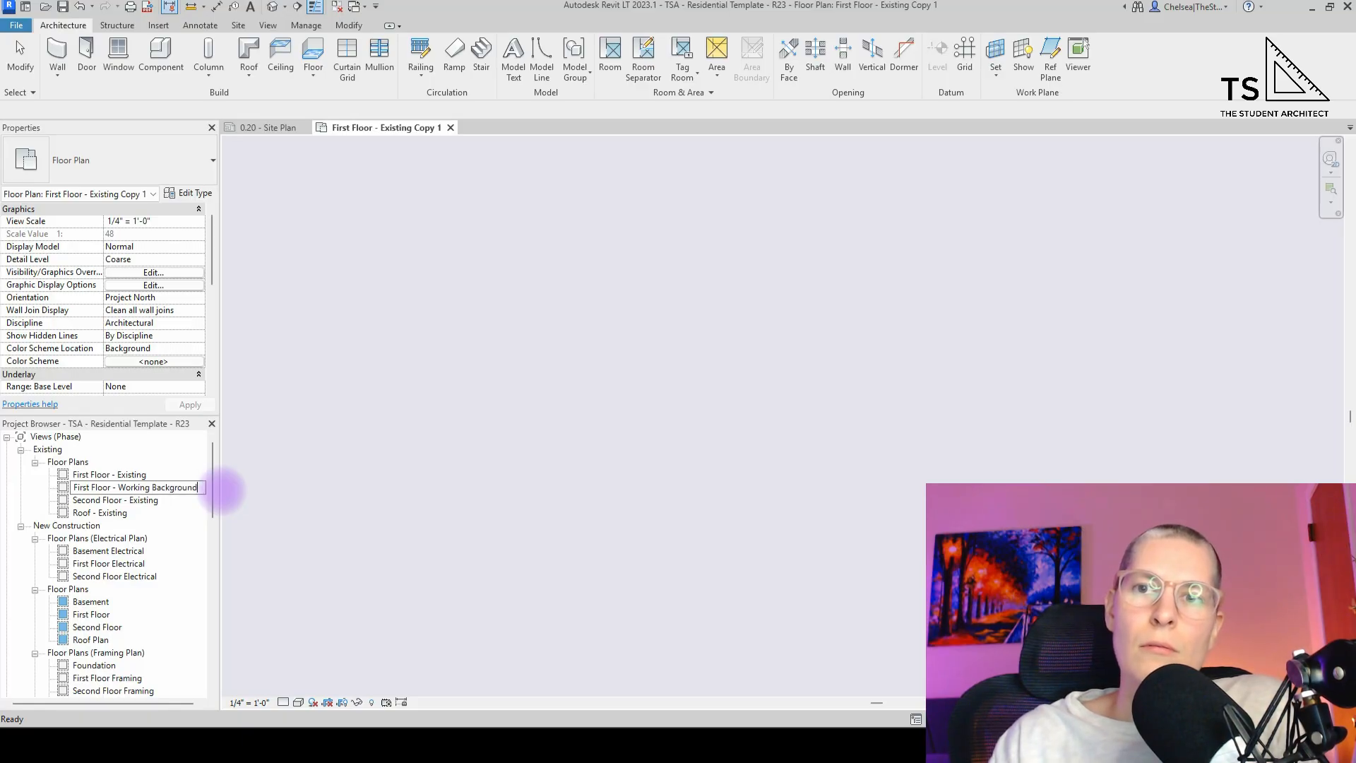
key(Return)
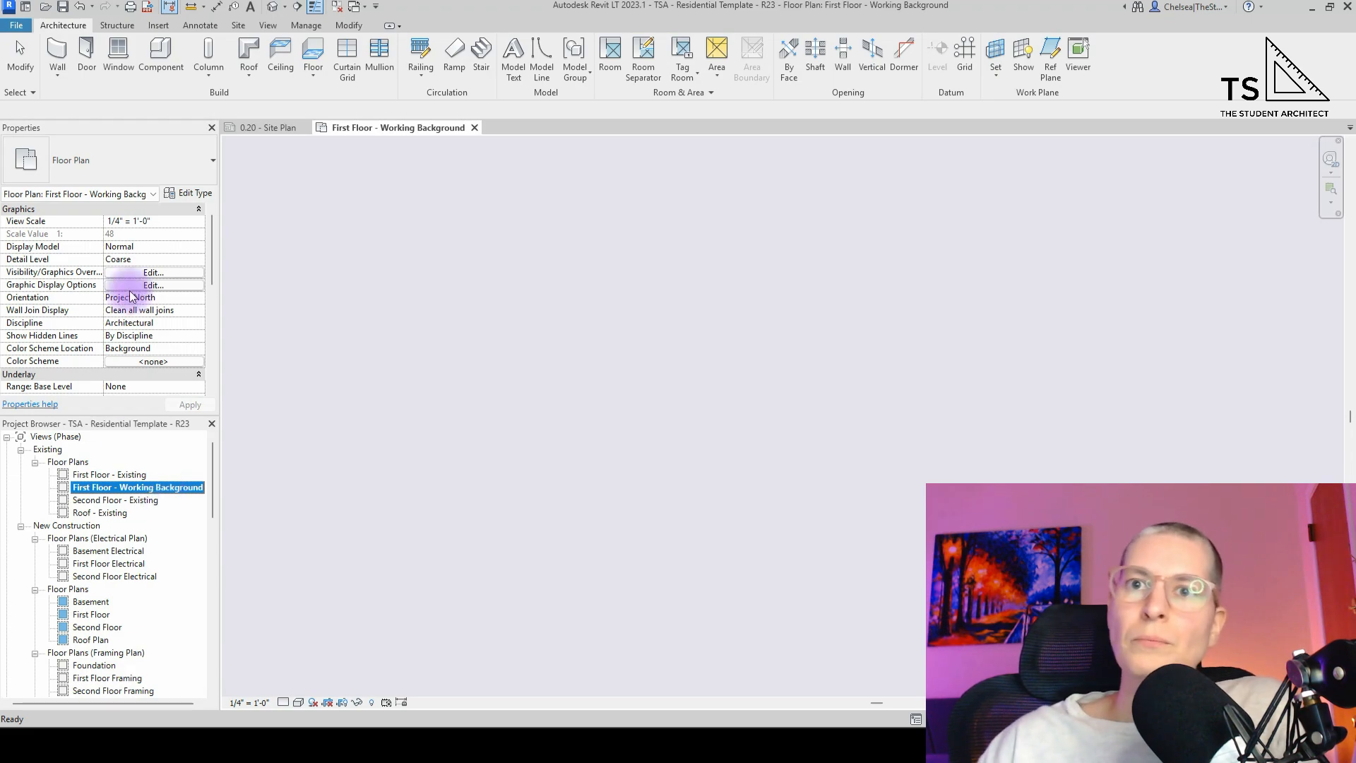
- Duplicate the Floor Plan view type as Working for this view, with the view template for new views set to None
click(192, 195)
click(531, 197)
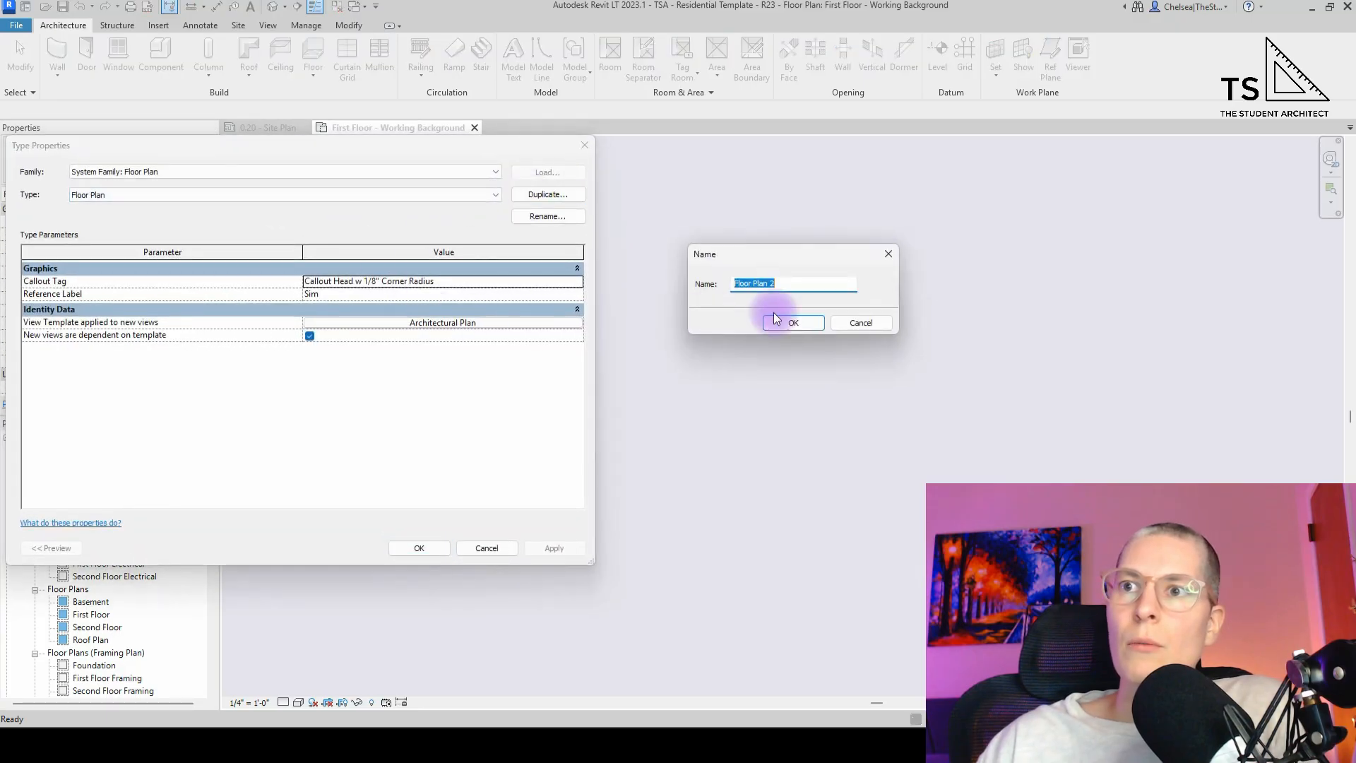
text(Working)
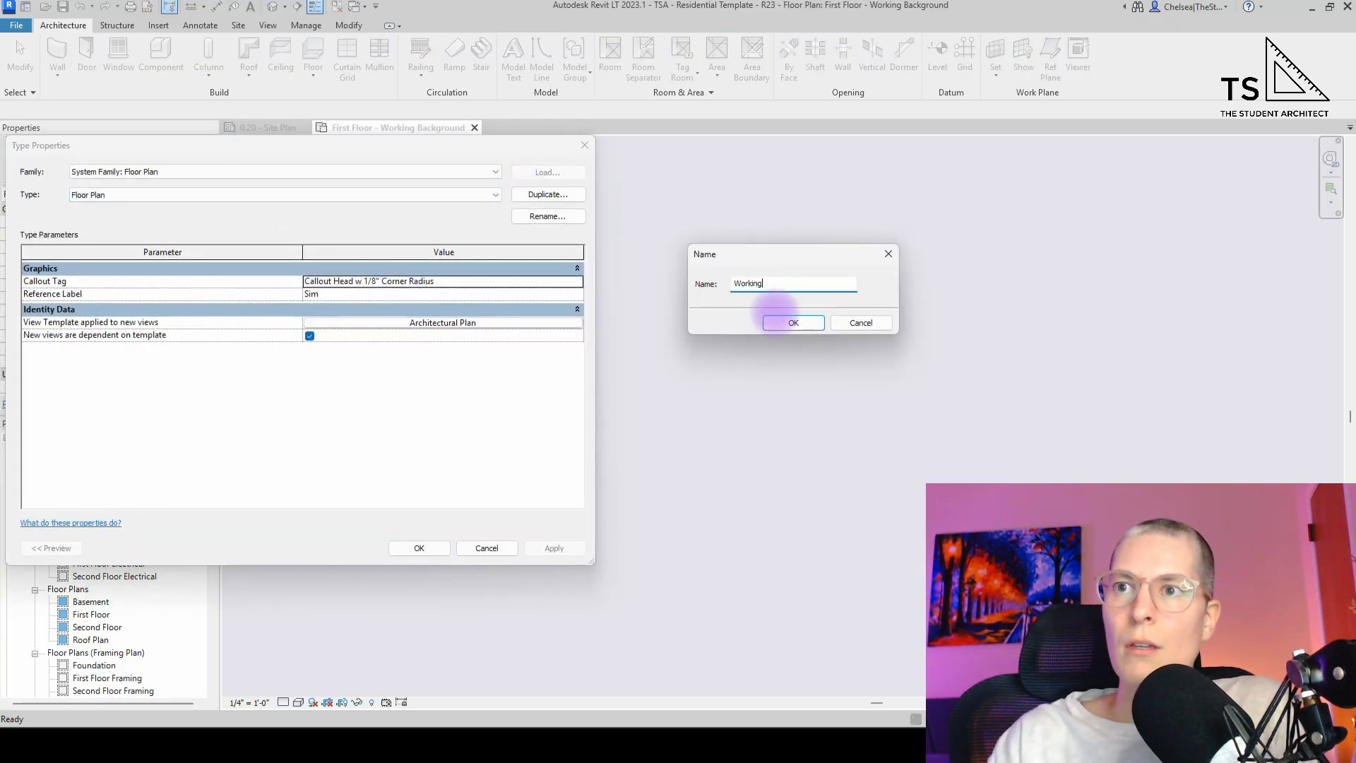
key(Return)
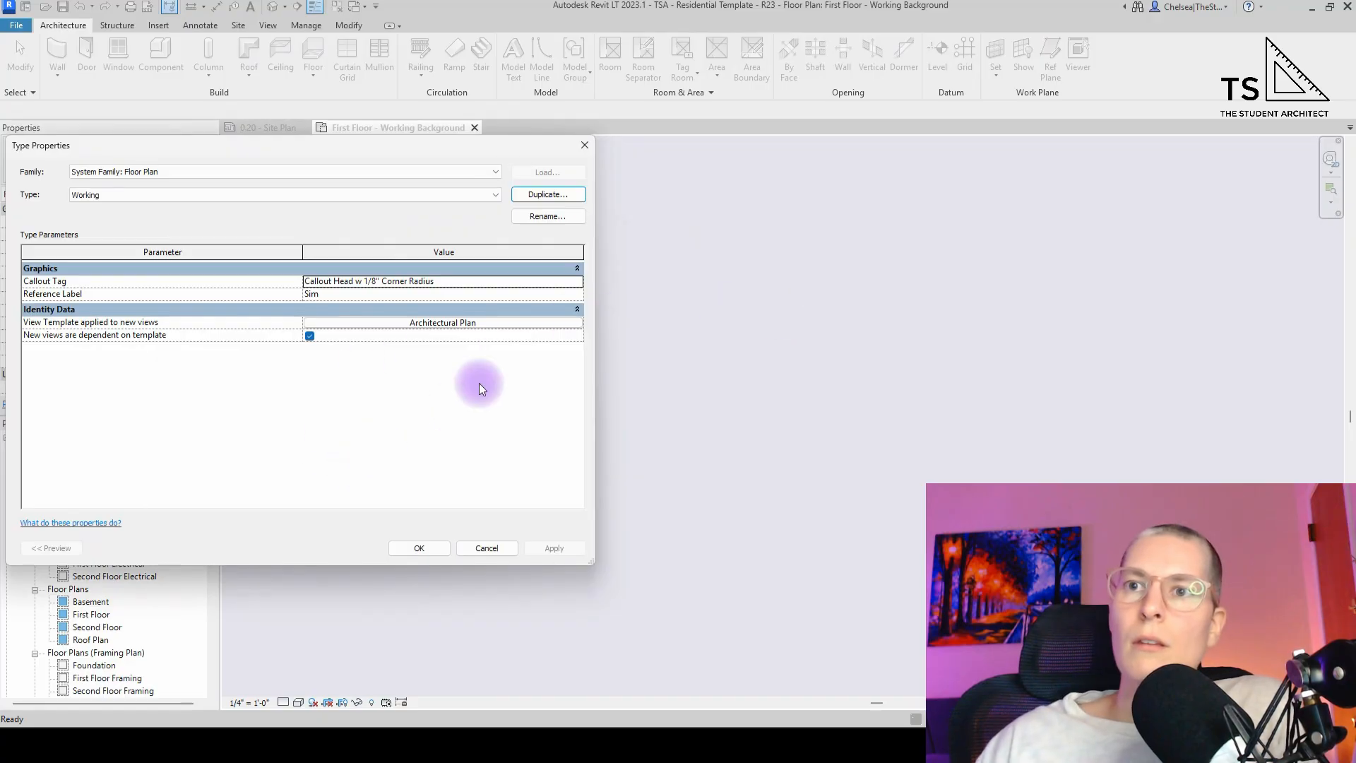
click(469, 324)
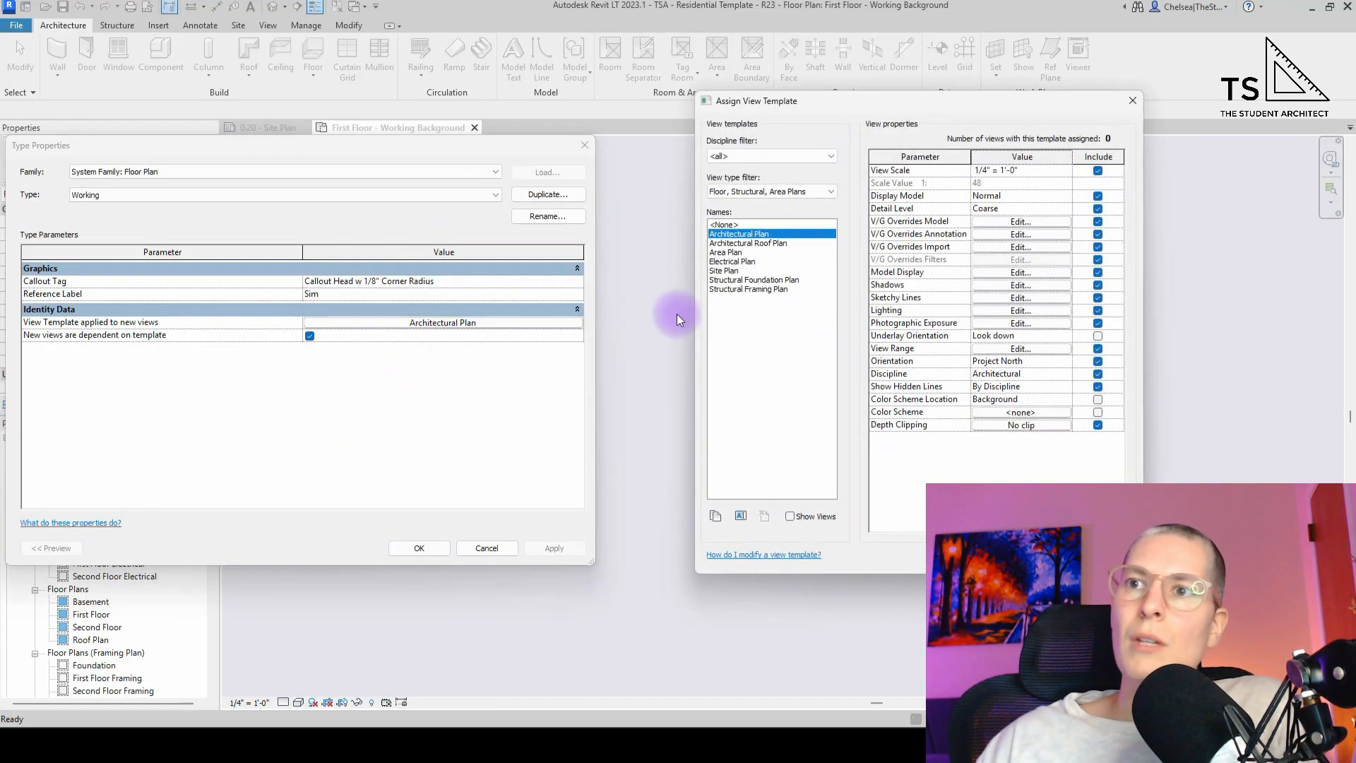
click(724, 225)
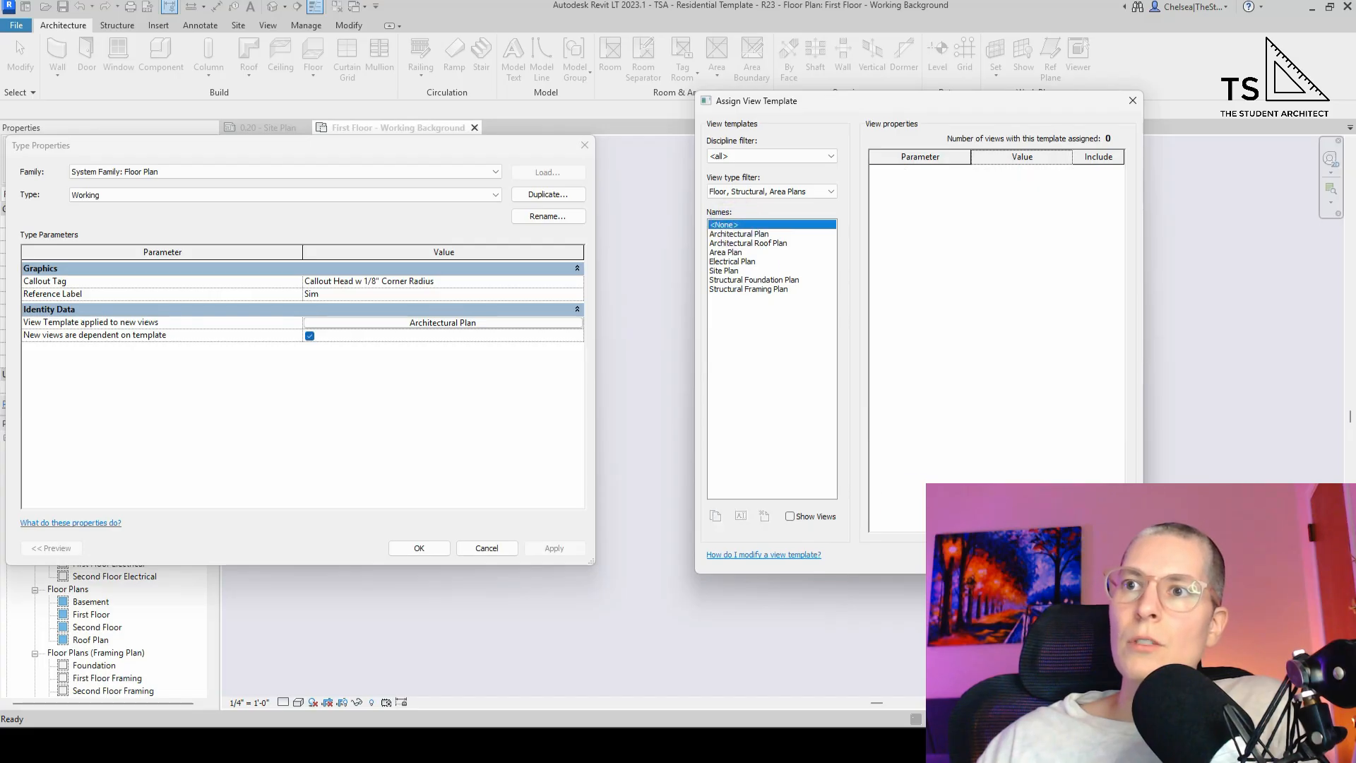
key(Return)
click(424, 550)
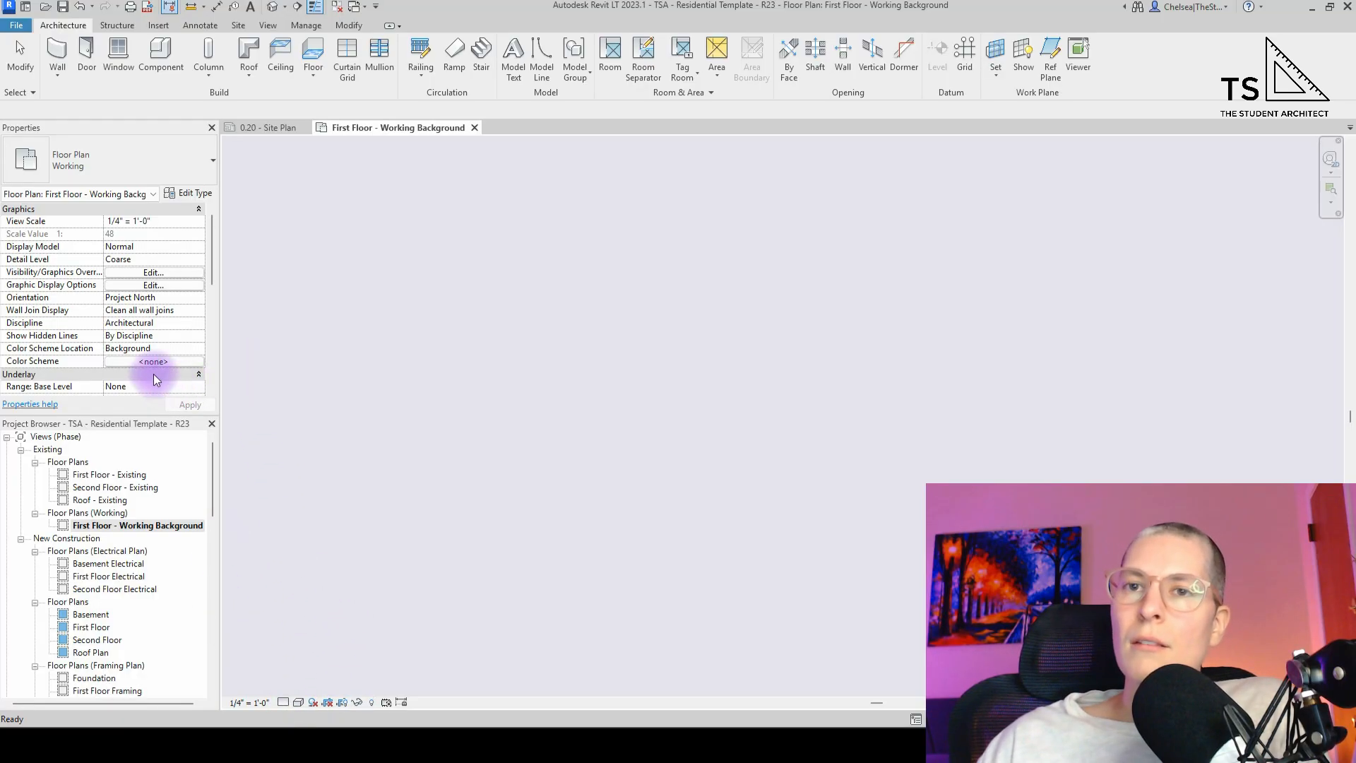
scroll(154, 375, down, 3)
scroll(153, 374, down, 3)
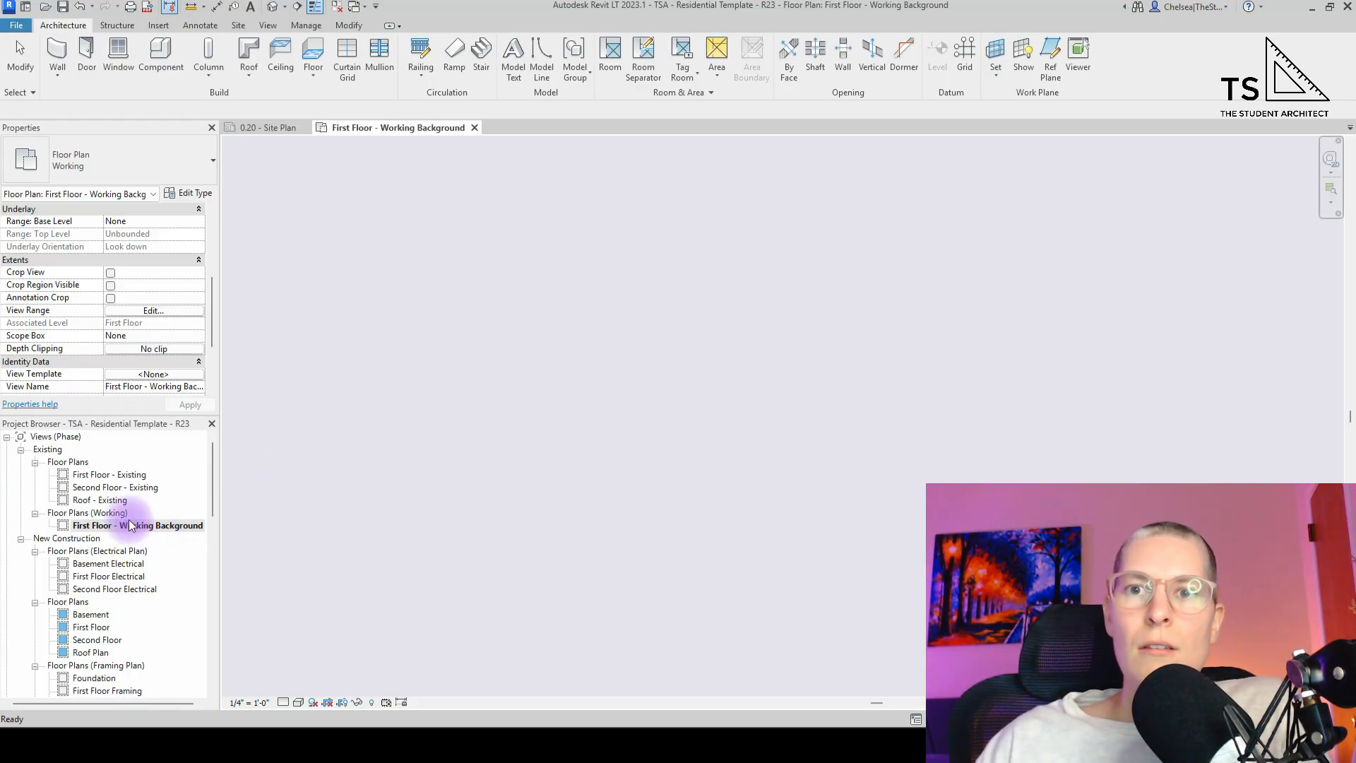
- Duplicate the First Floor - Working Background view without detailing and rename the copy First Floor - Working Dimensions
right_click(153, 531)
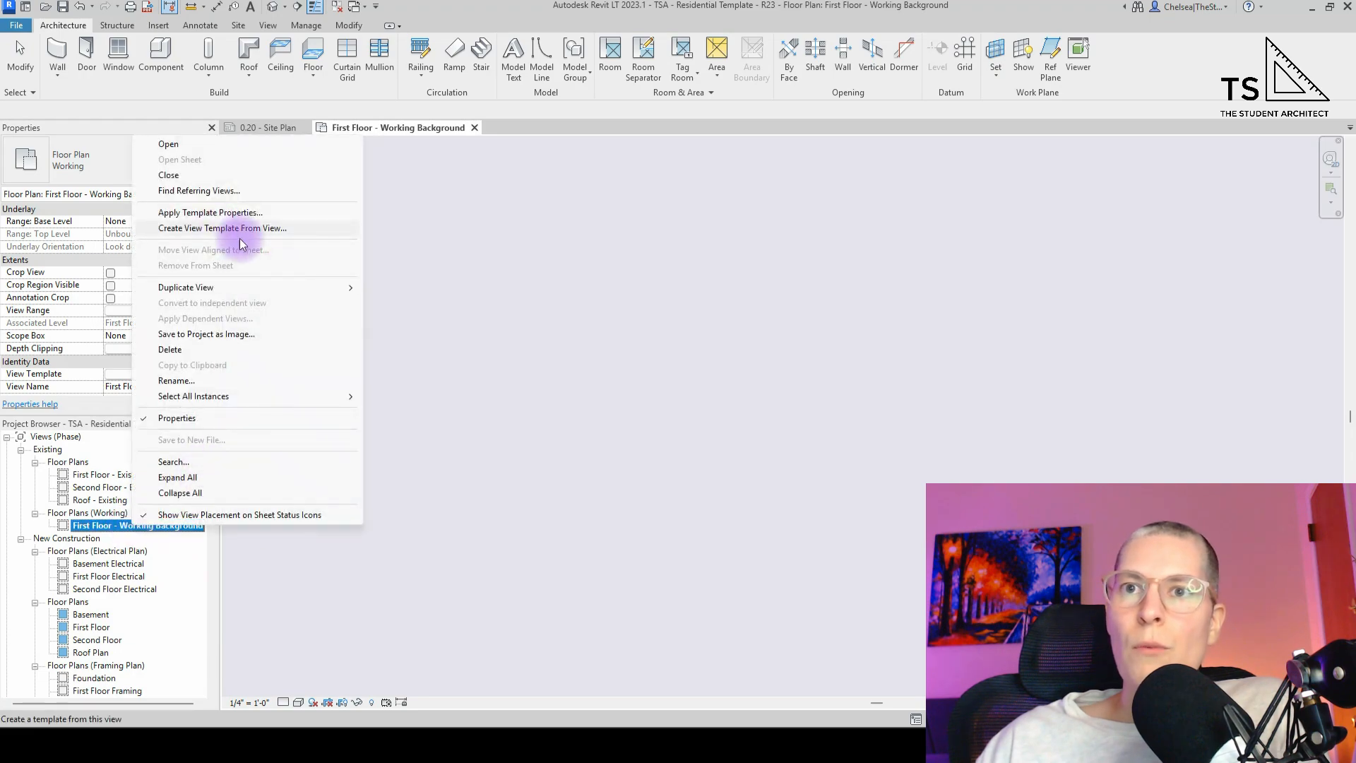
mouse_move(264, 286)
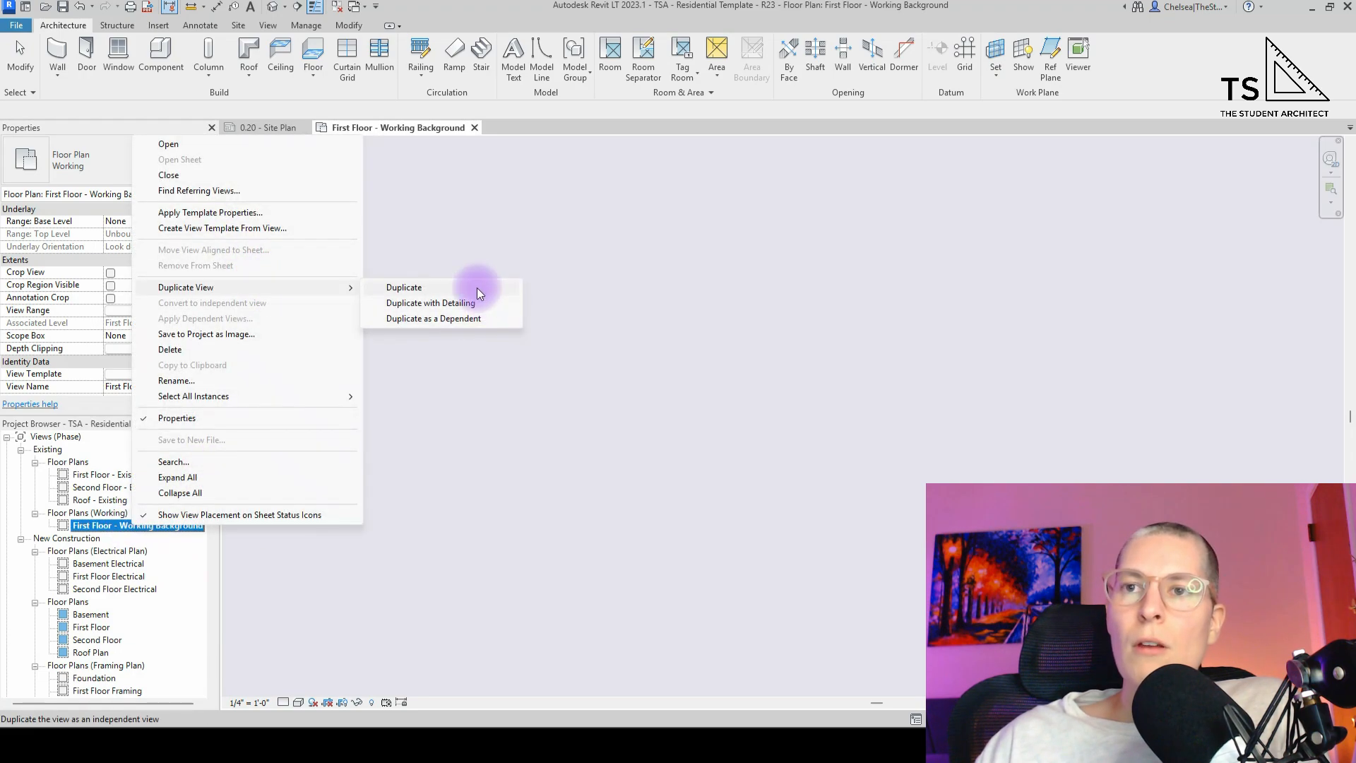
click(476, 287)
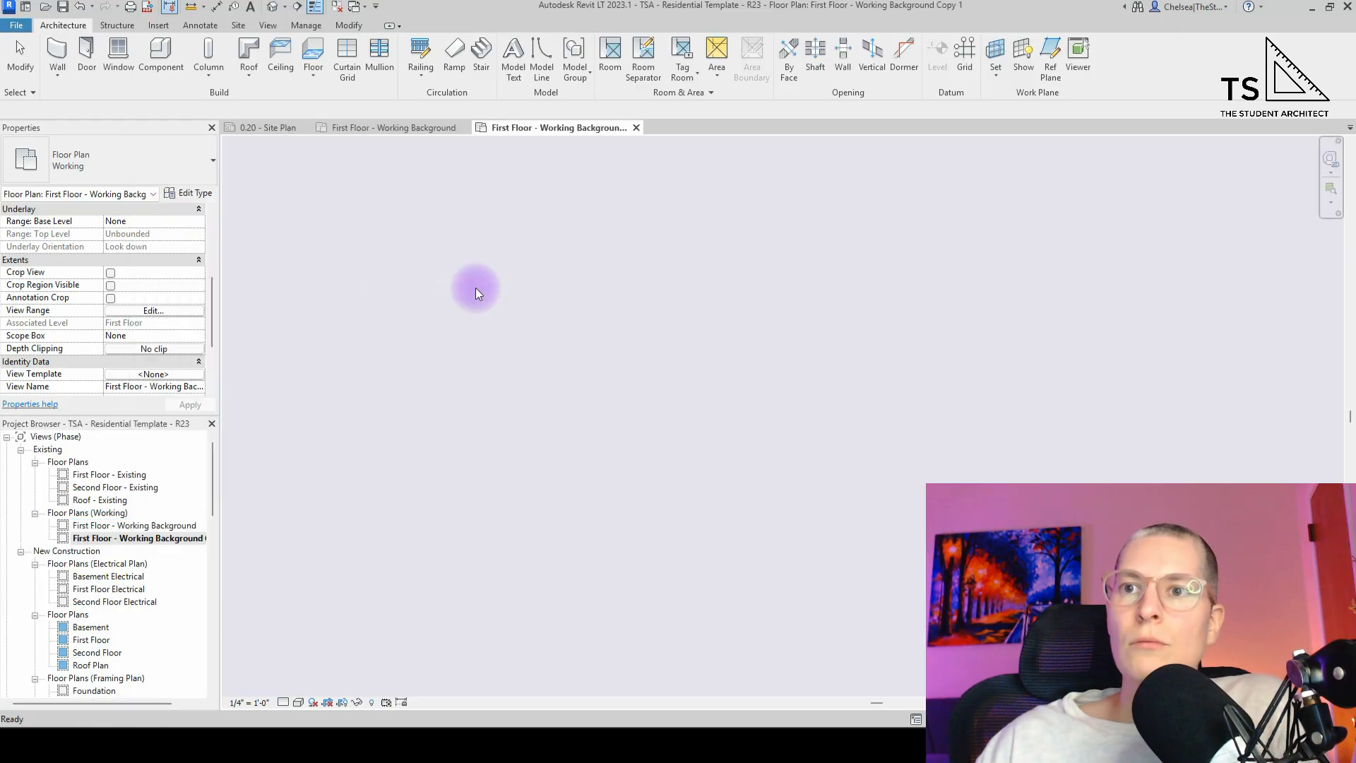
click(165, 538)
drag(157, 538, 329, 536)
text(Dimensions)
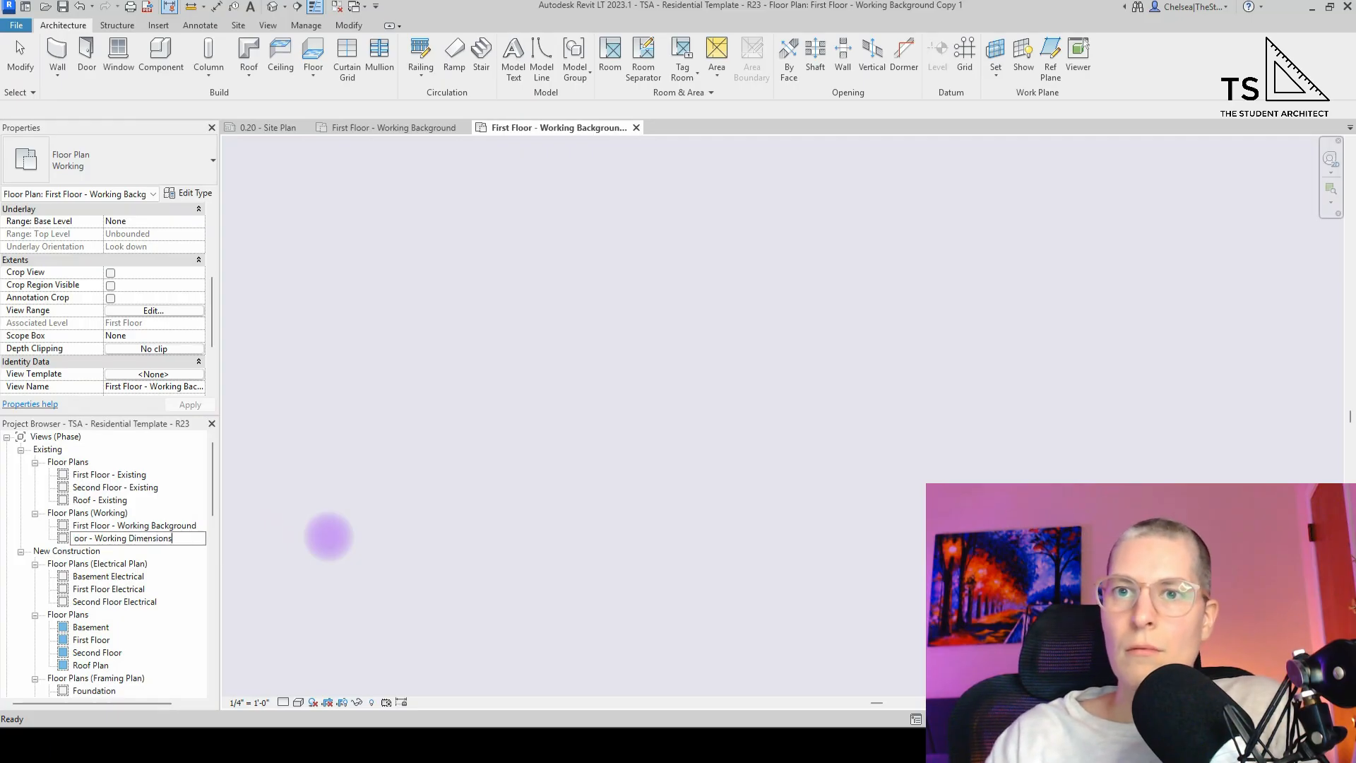
key(Return)
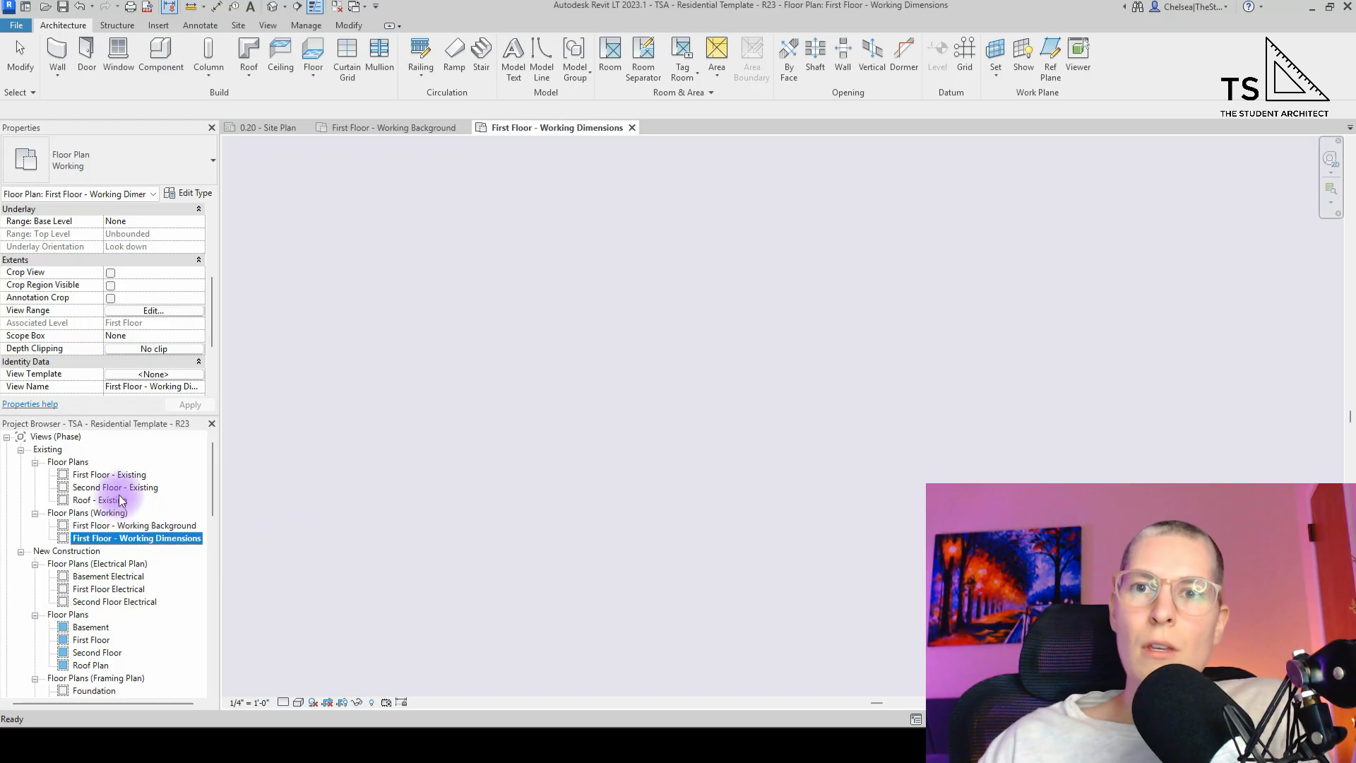
- Open the First Floor Framing plan from the New Construction framing plans
scroll(77, 565, down, 3)
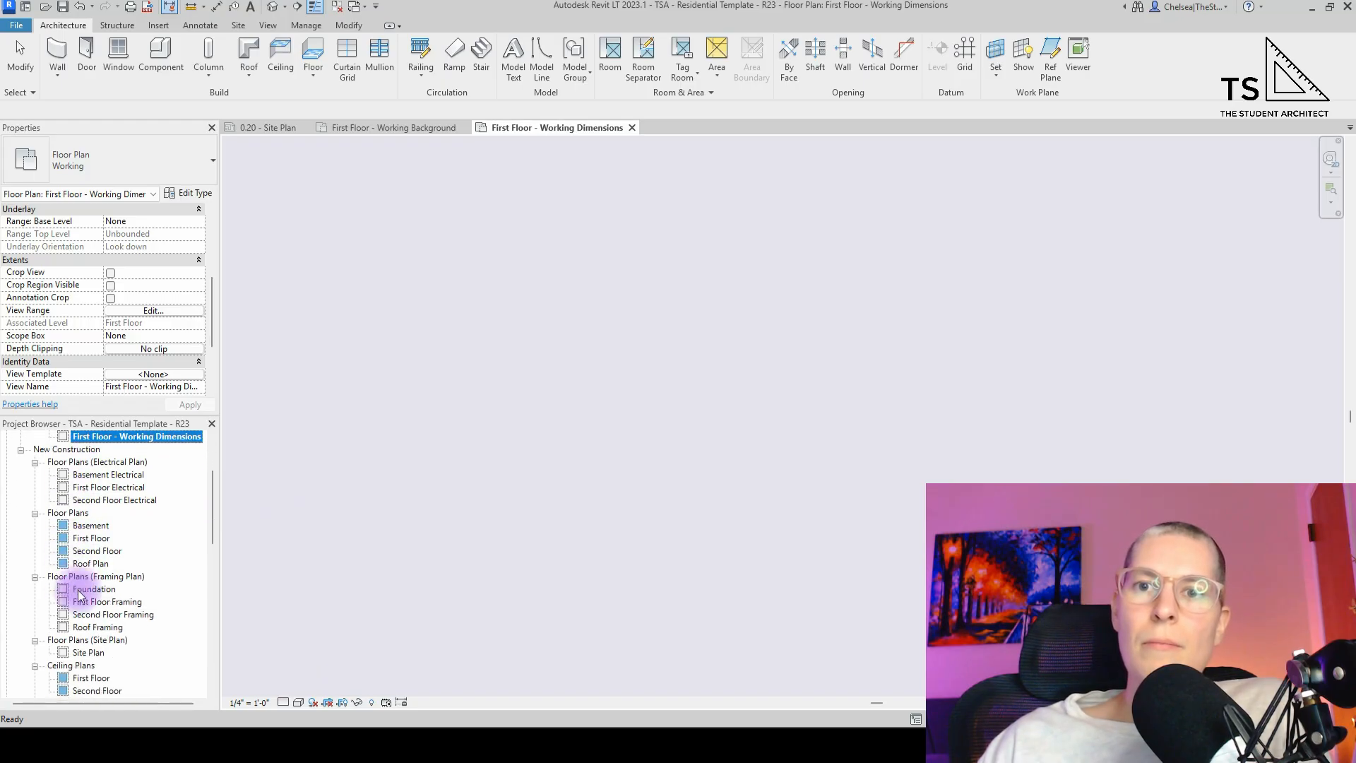
double_click(102, 578)
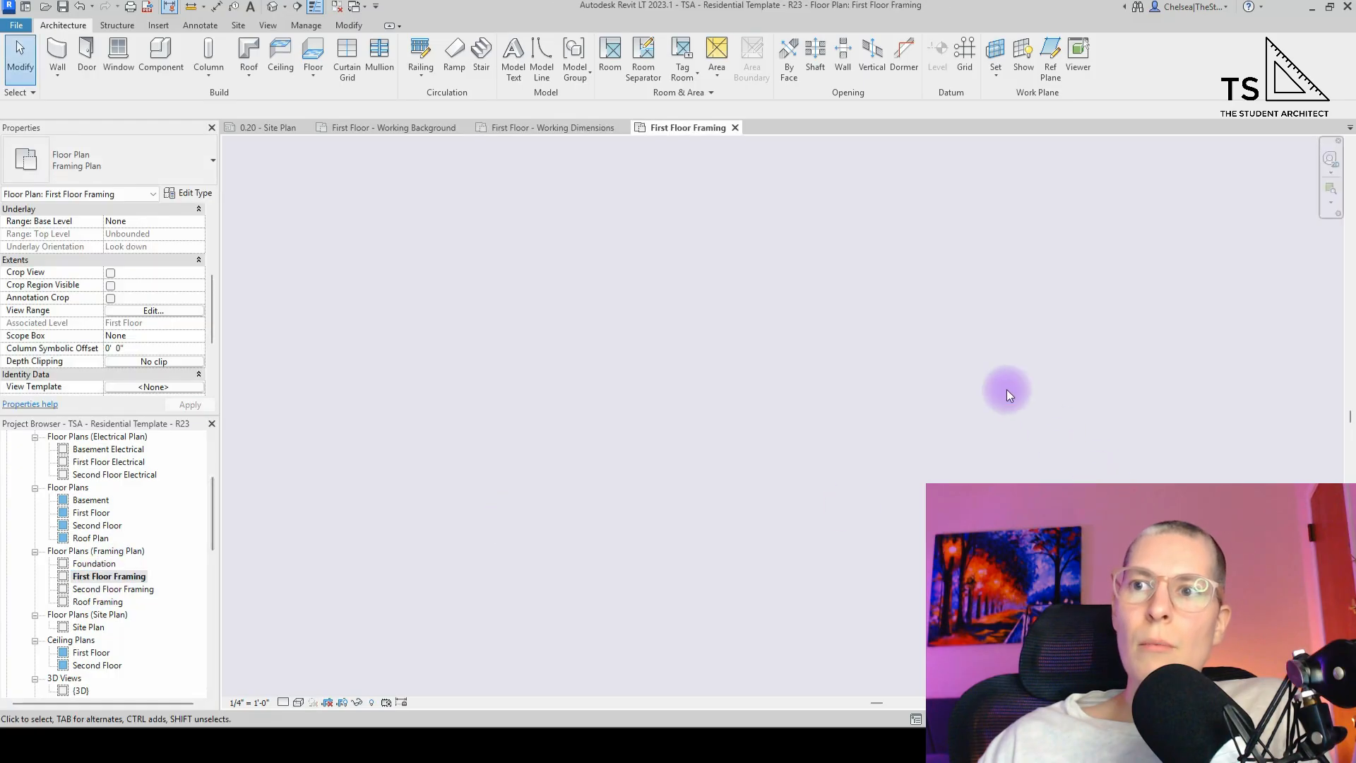
scroll(104, 559, down, 3)
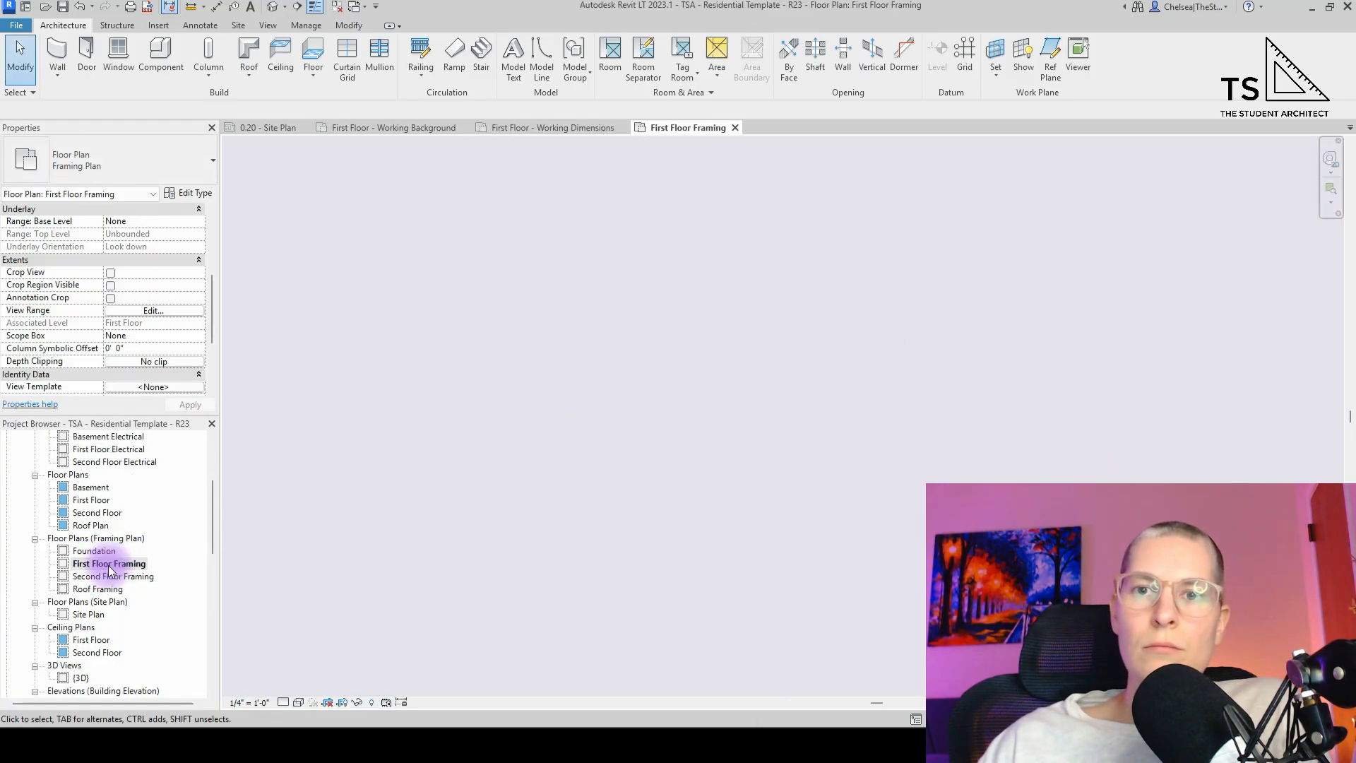
- Open the First Floor plan from the New Construction floor plans
scroll(103, 556, up, 3)
scroll(102, 556, up, 1)
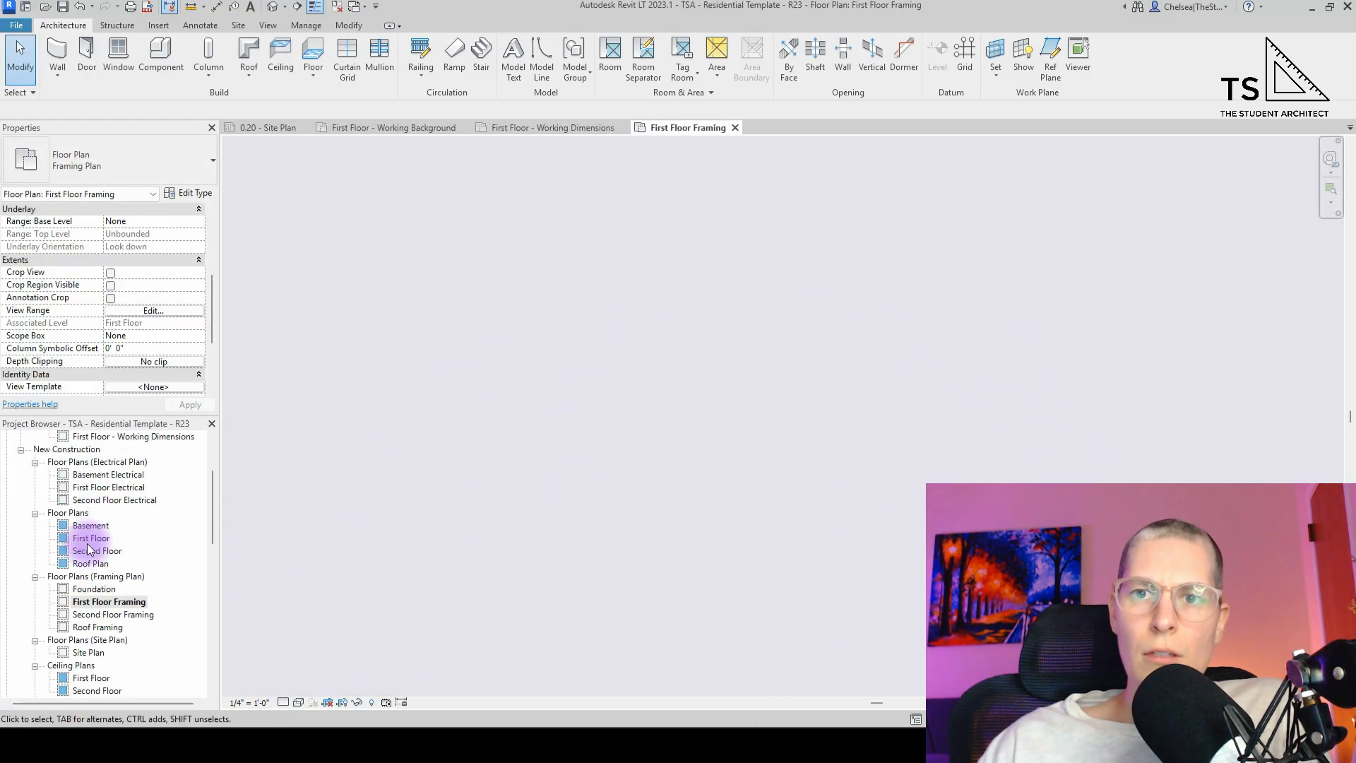
double_click(96, 539)
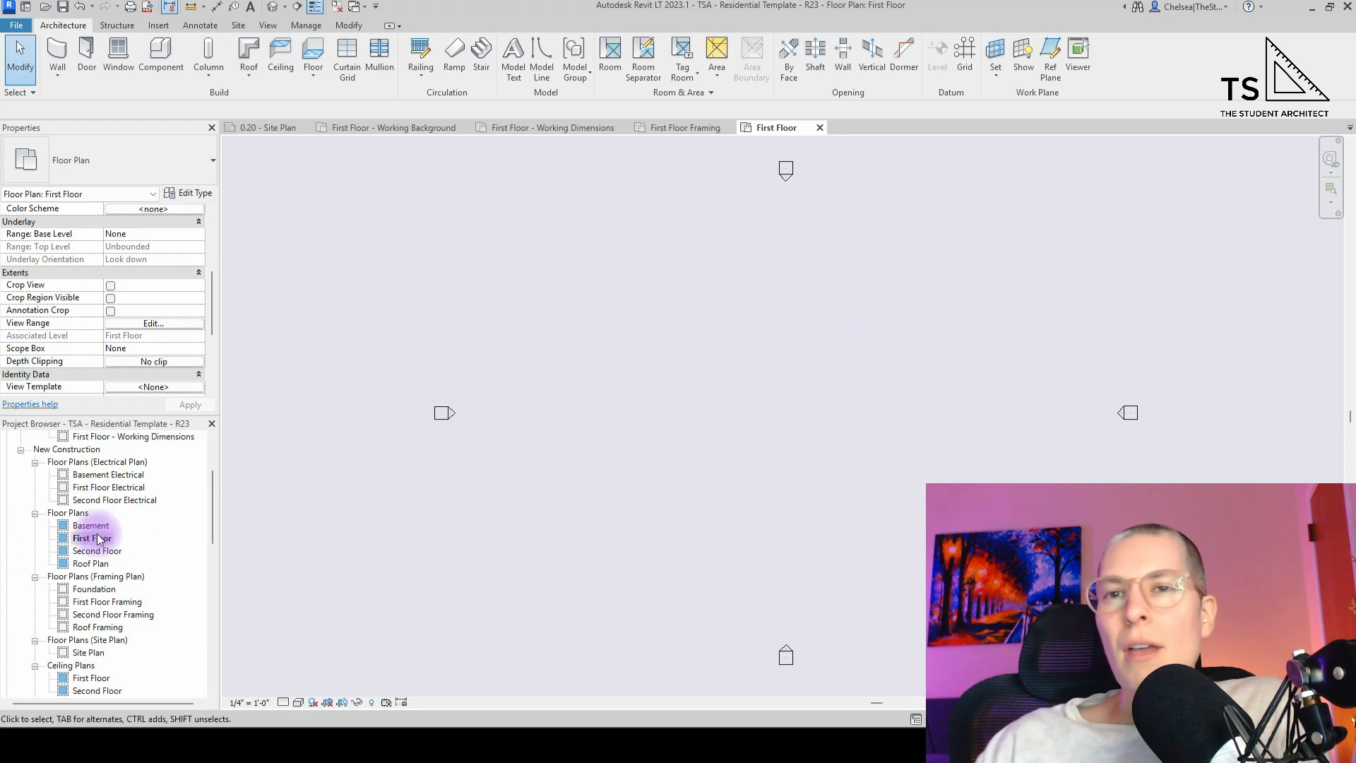
- Duplicate the Second Floor - Existing floor plan without detailing
scroll(110, 605, up, 3)
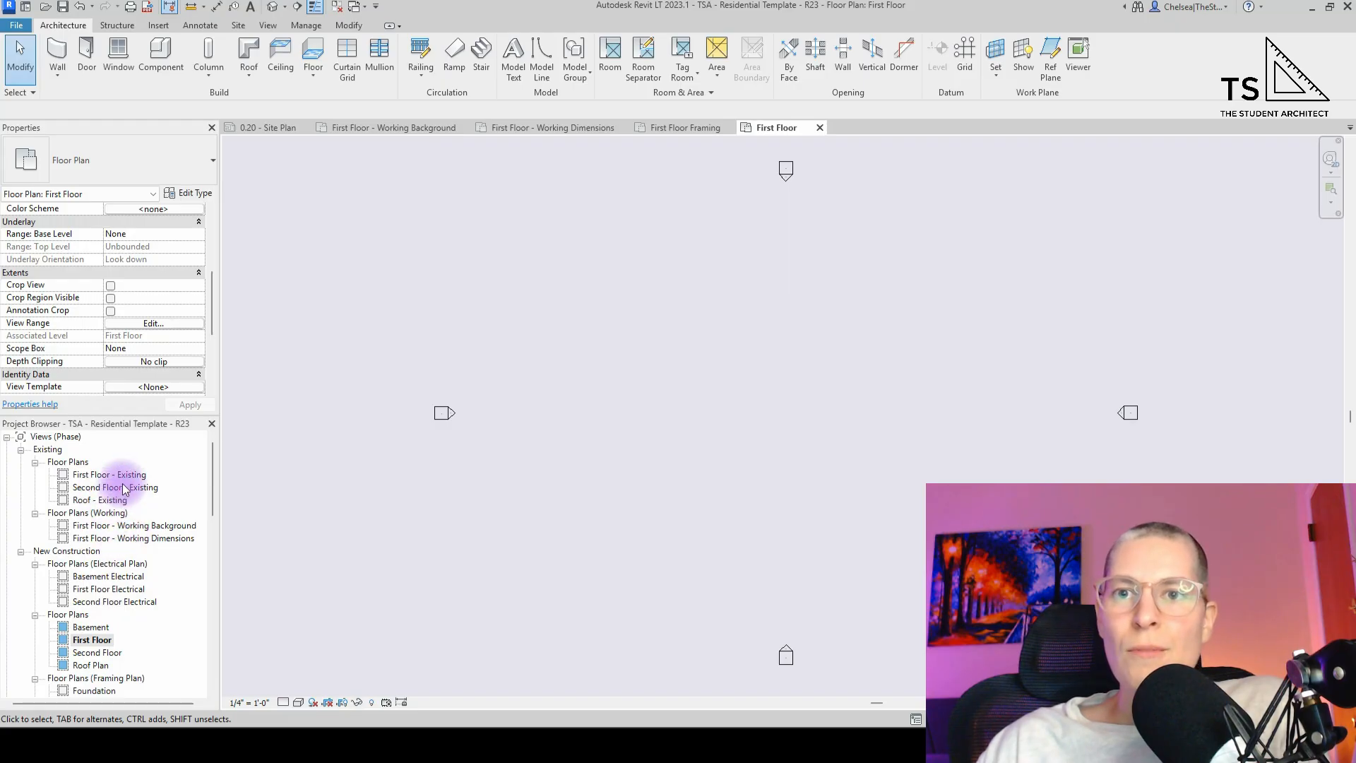
click(97, 488)
right_click(98, 488)
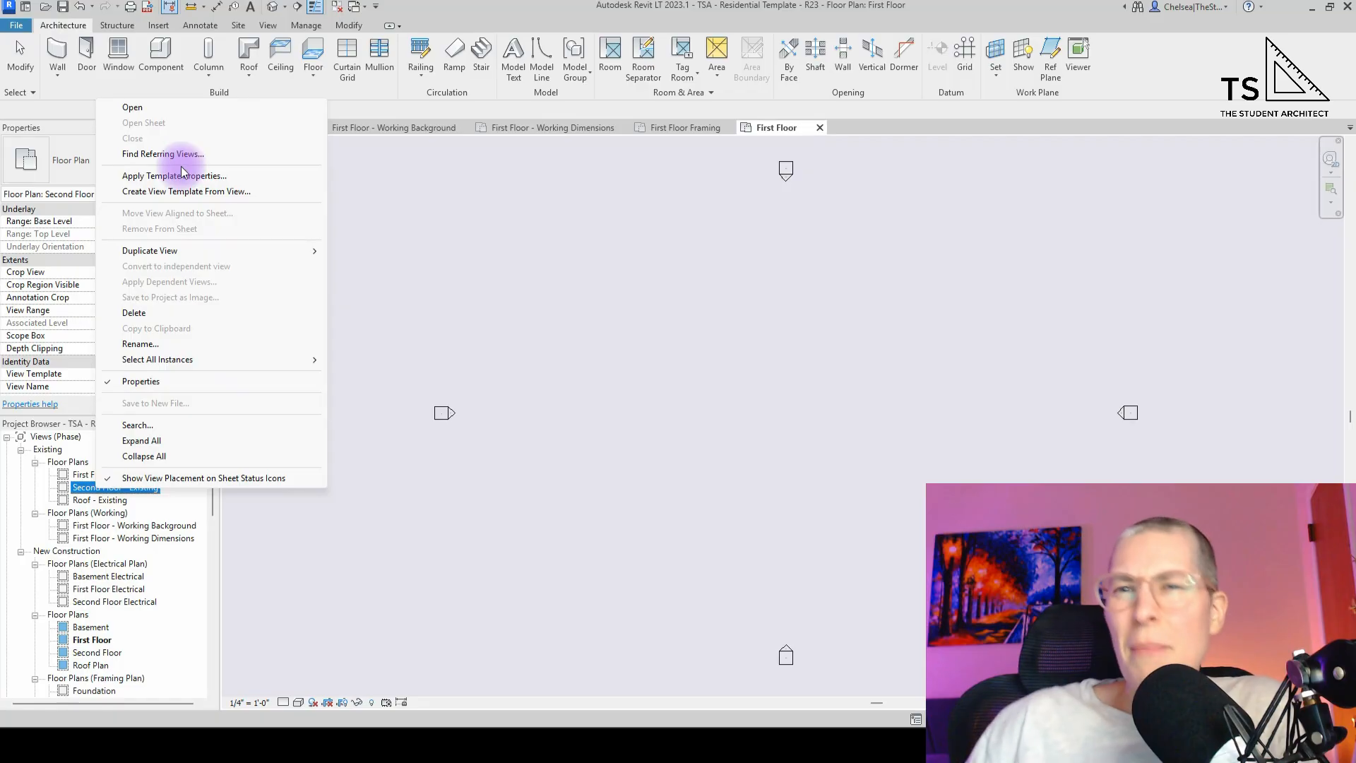
mouse_move(271, 253)
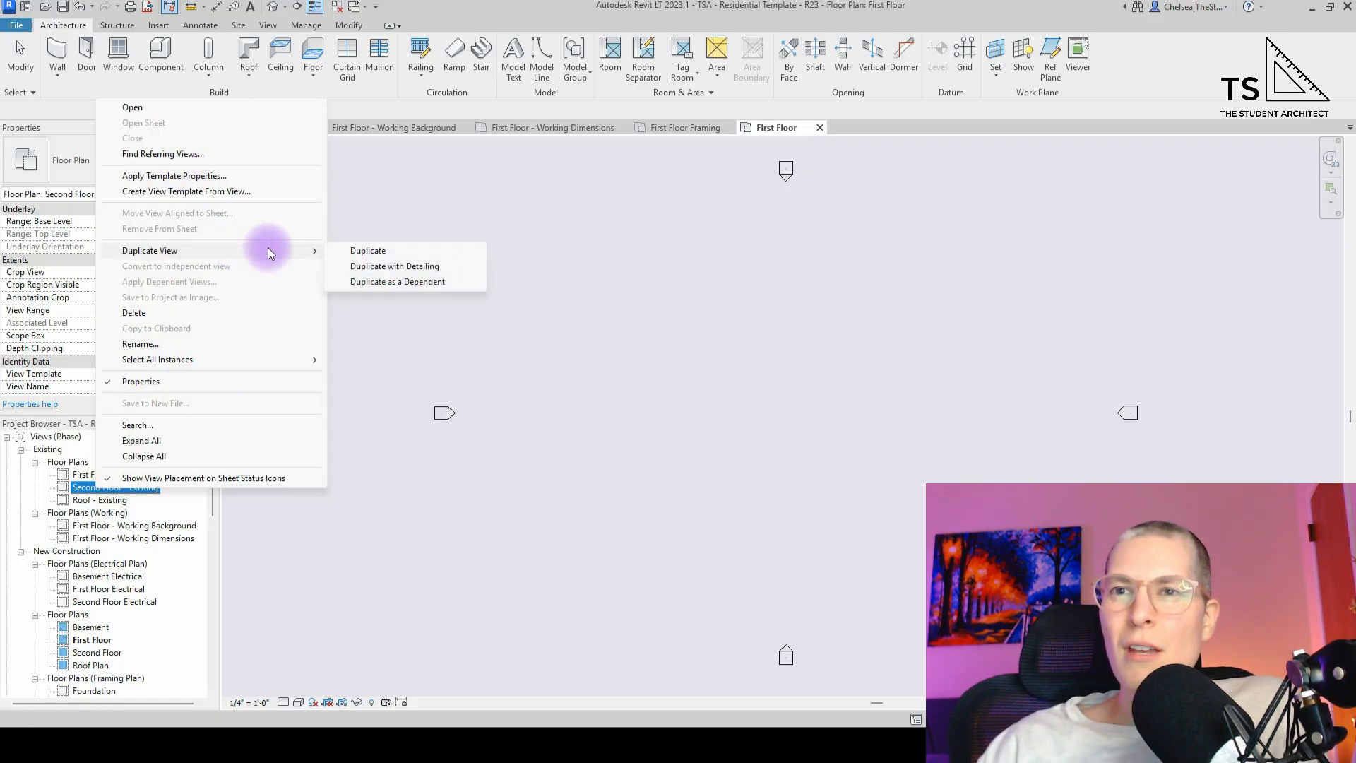
click(368, 252)
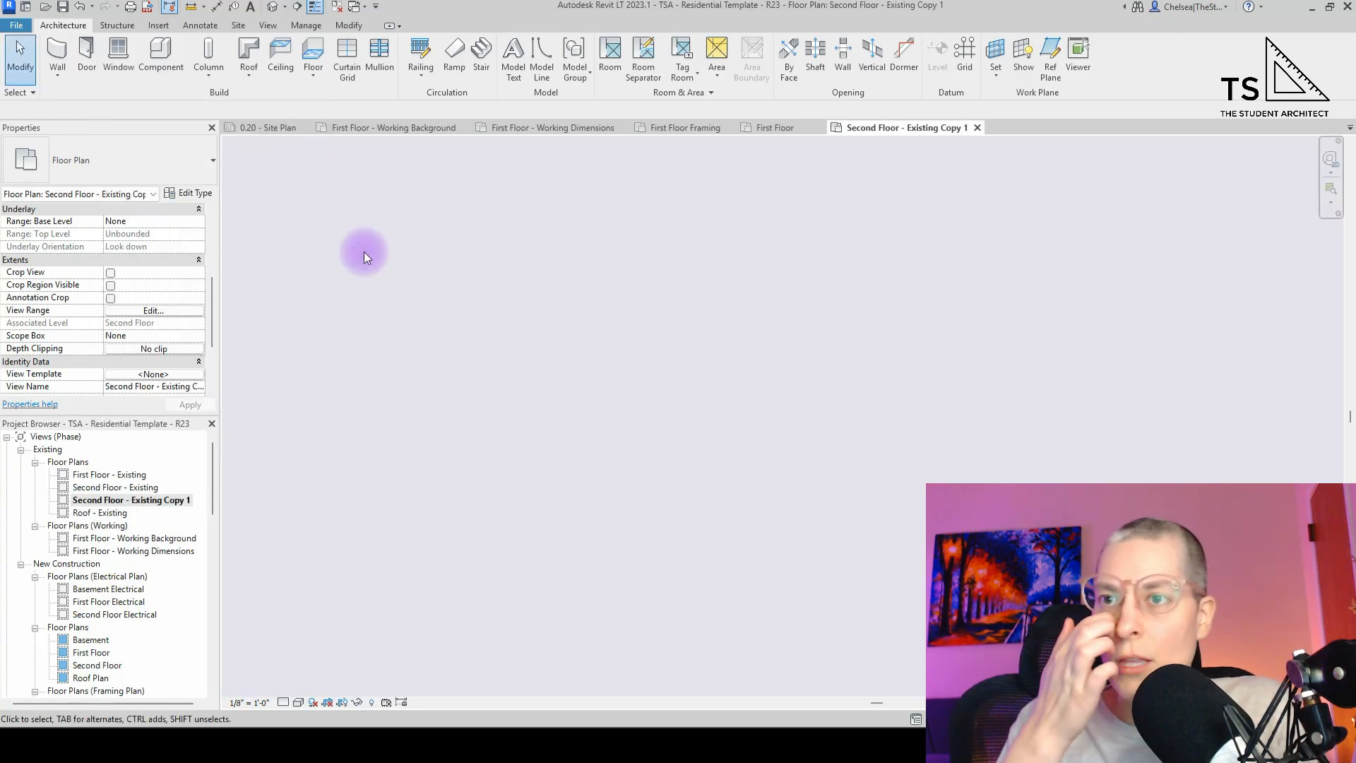
- Rename the copied second floor view Second Floor - Exist Working and change its view type to Working
click(139, 502)
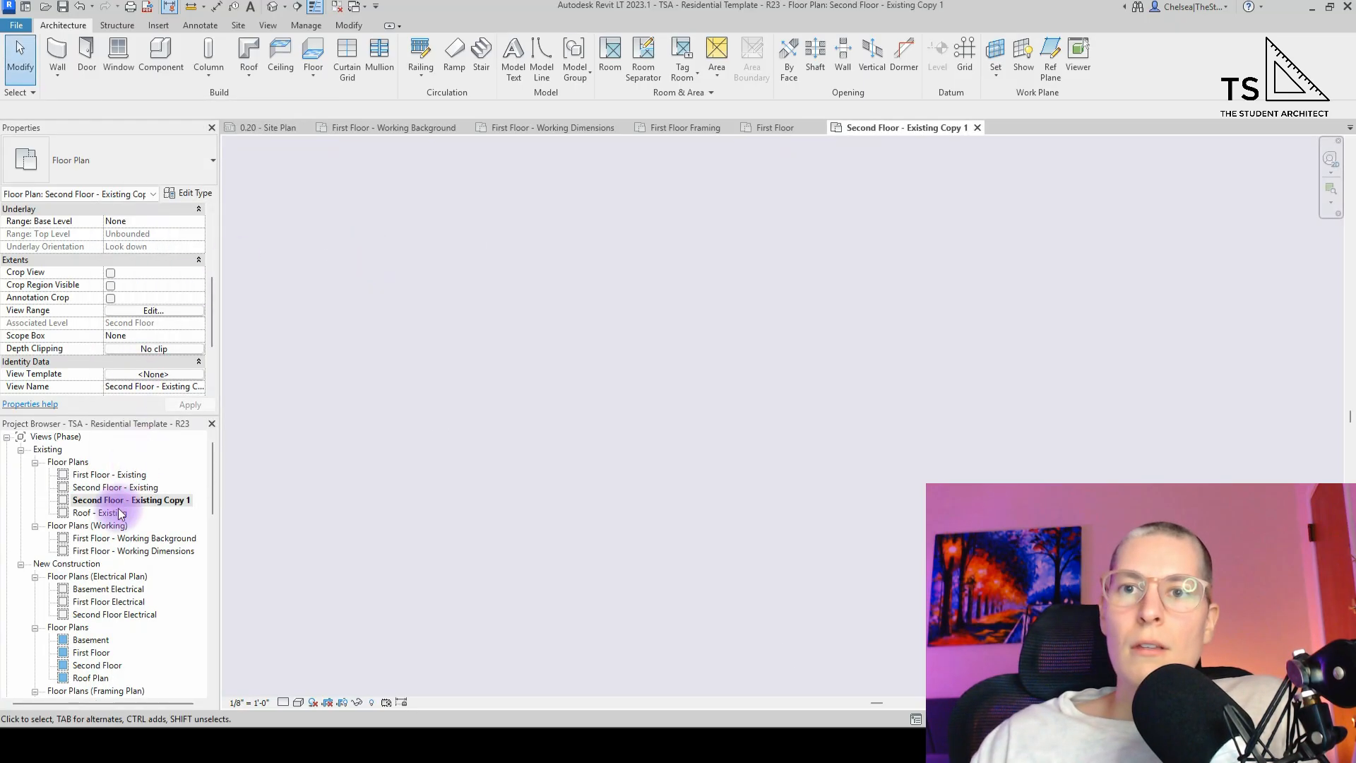
click(133, 503)
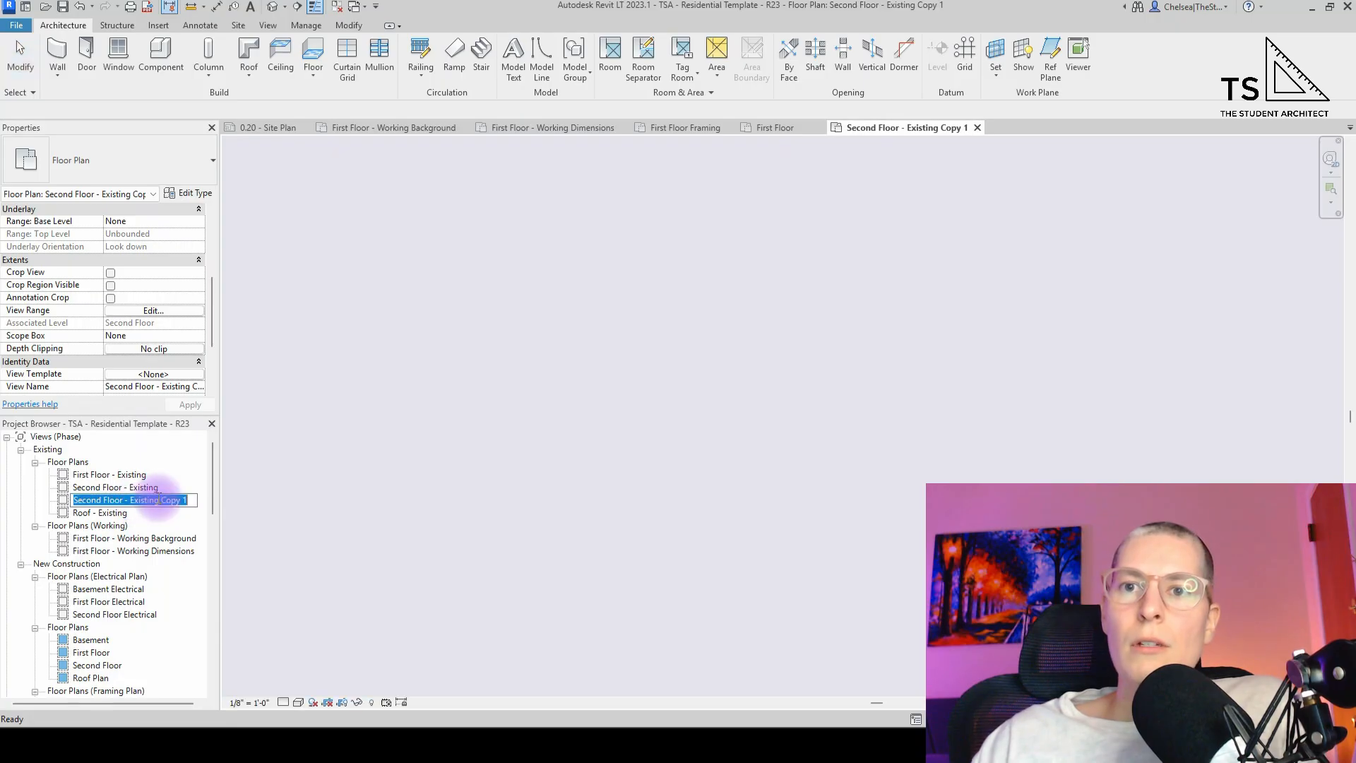
drag(161, 501, 210, 495)
key(BackSpace)
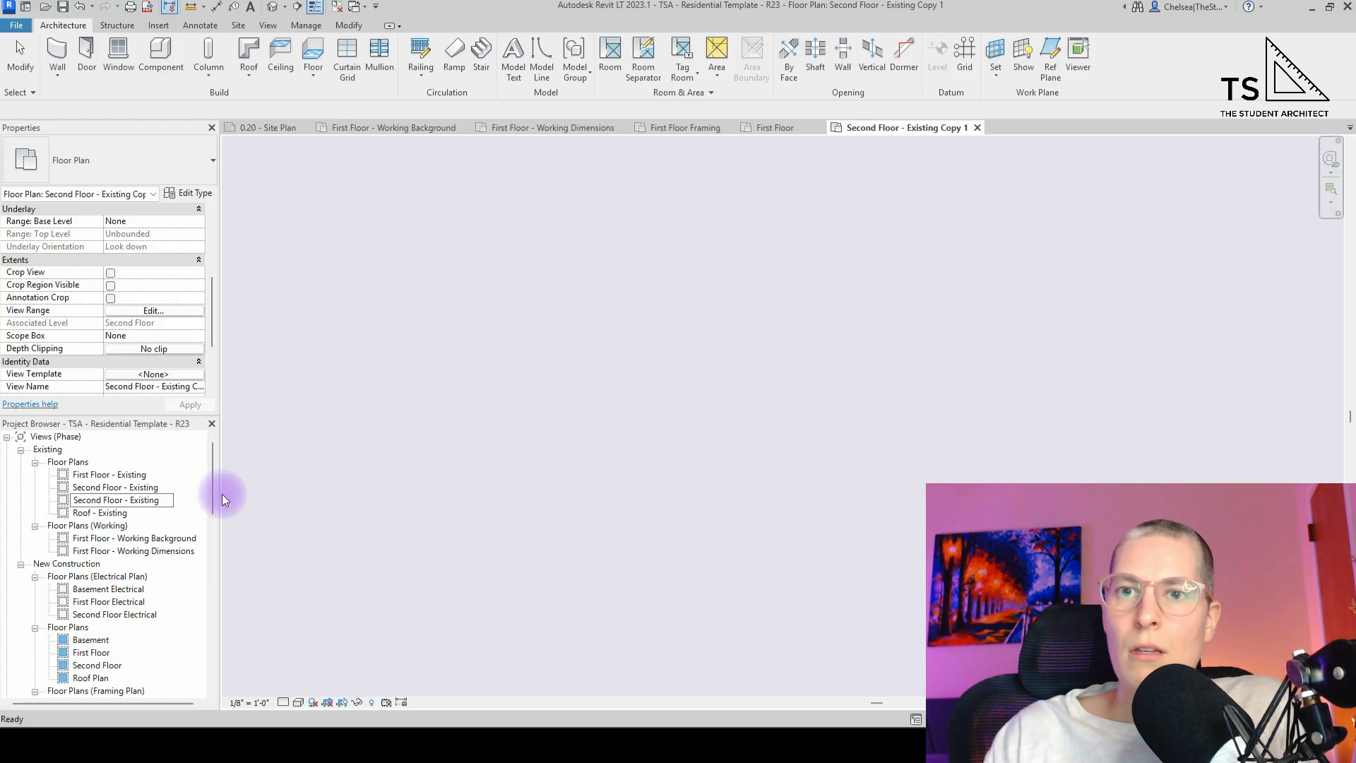
text(Working)
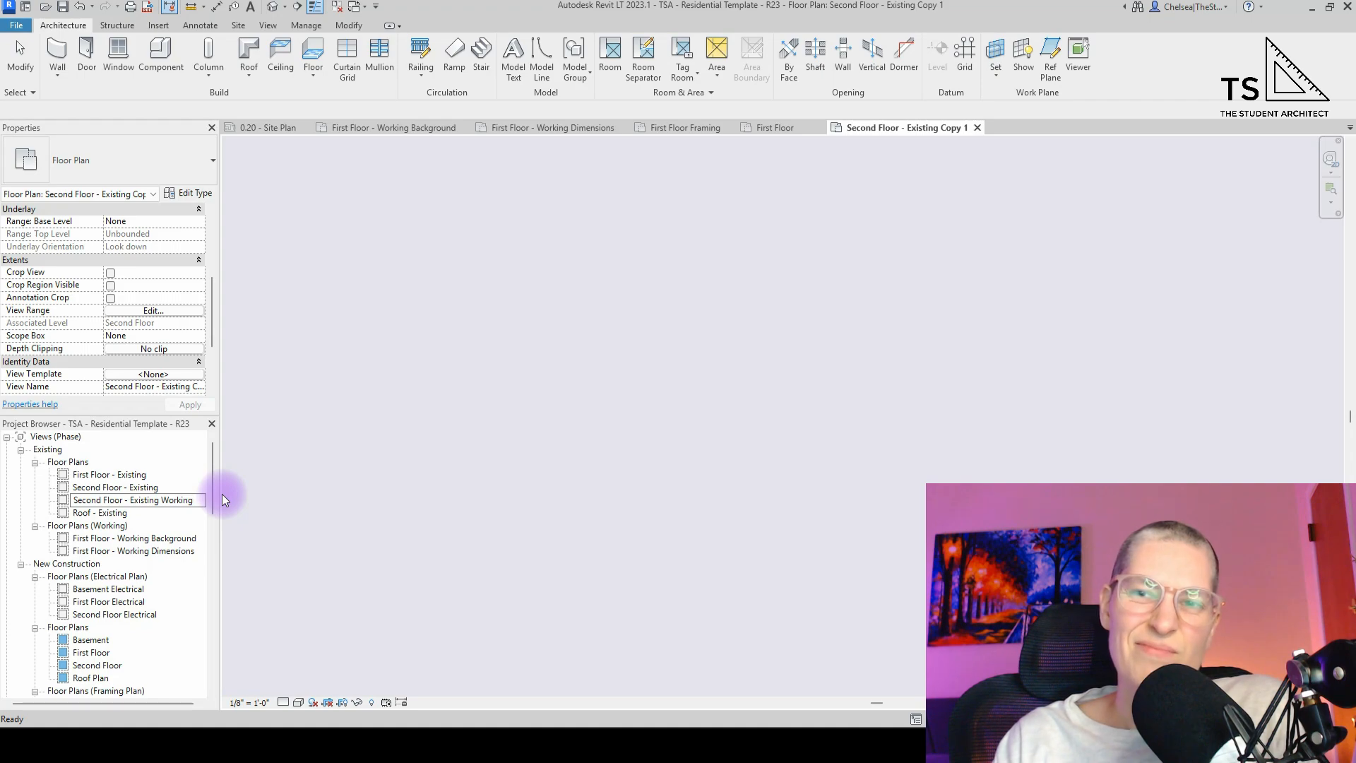
key(Left)
key(Left)
key(Left)
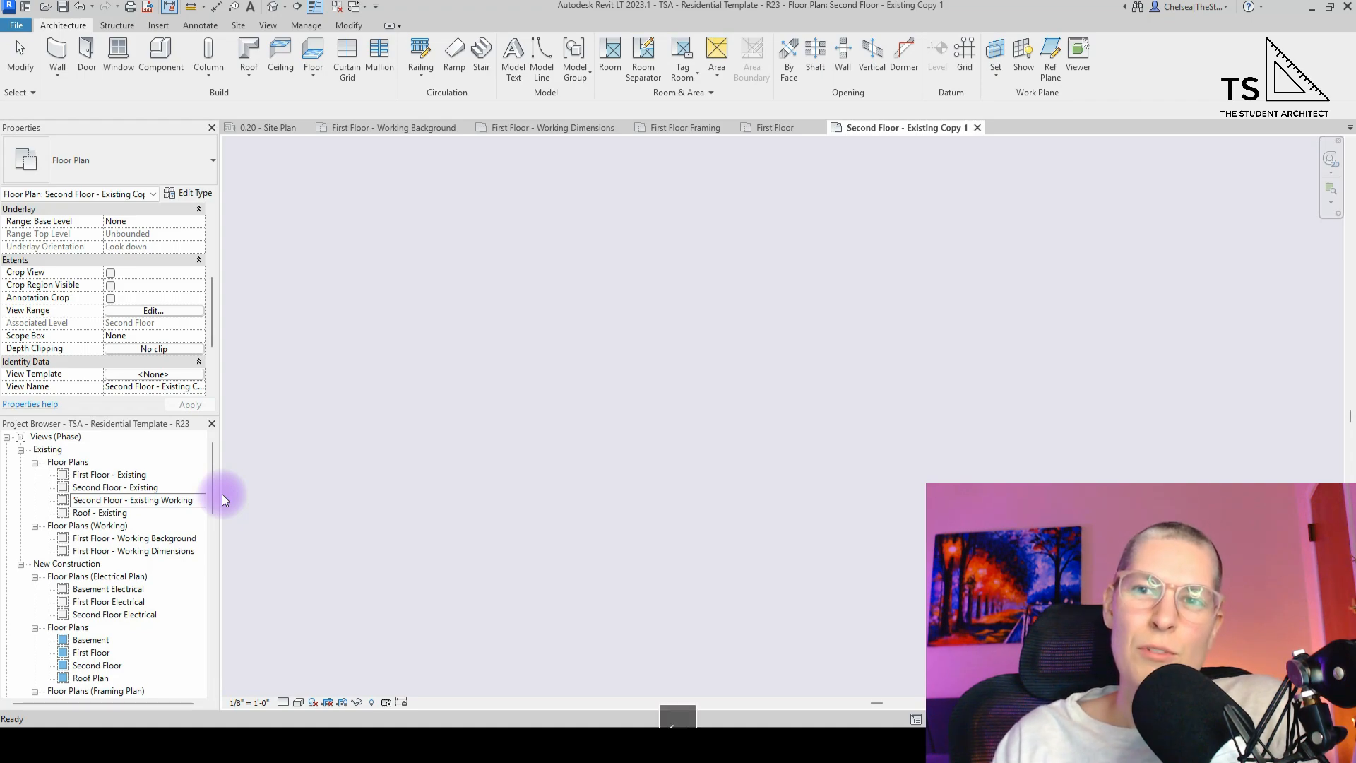
key(BackSpace)
key(BackSpace)
key(BackSpace)
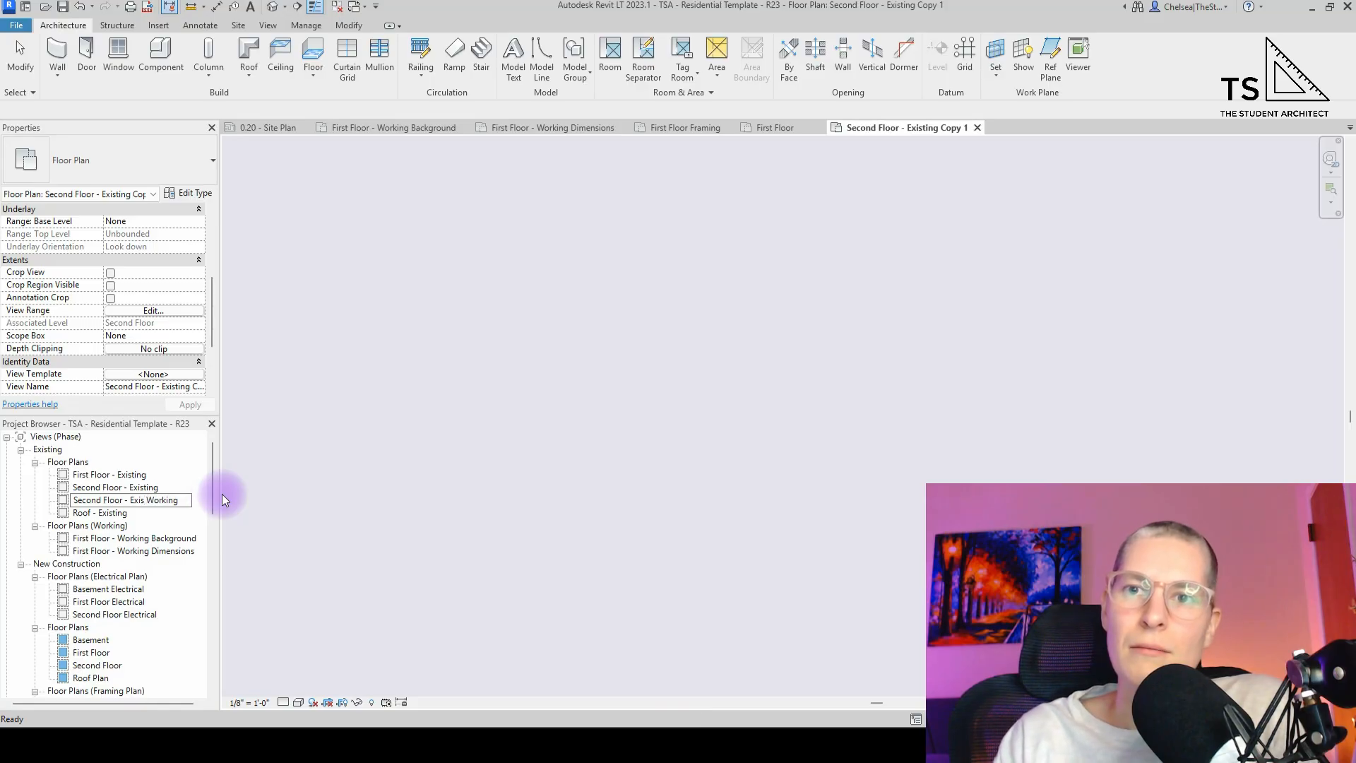
key(Return)
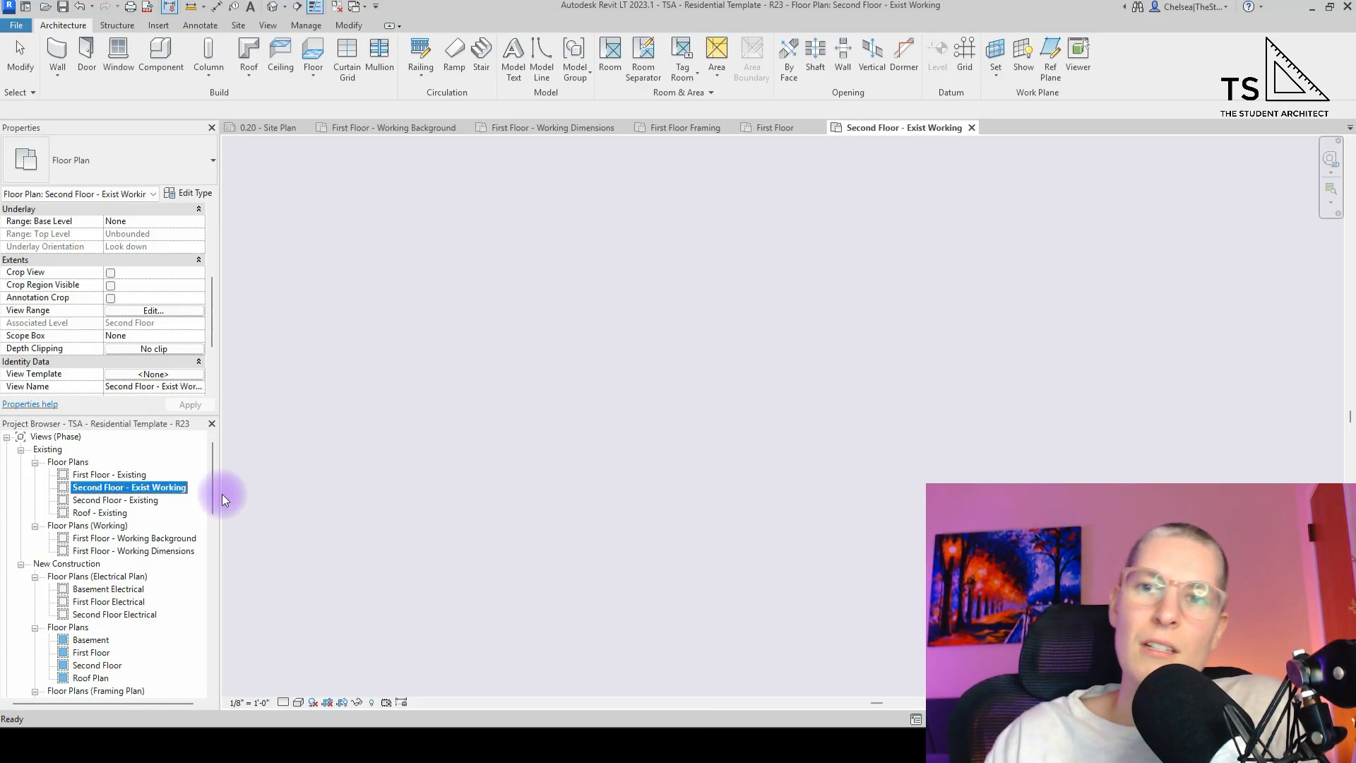
click(152, 160)
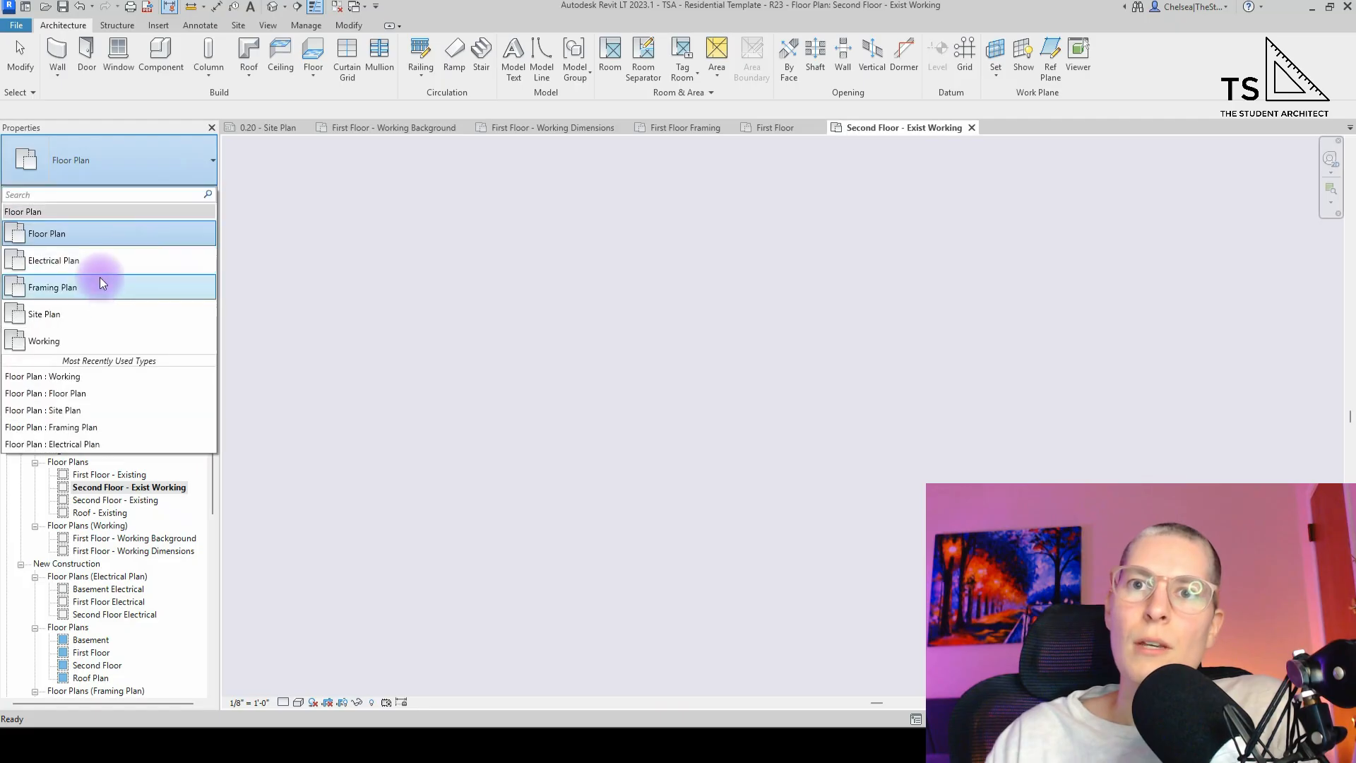
click(82, 338)
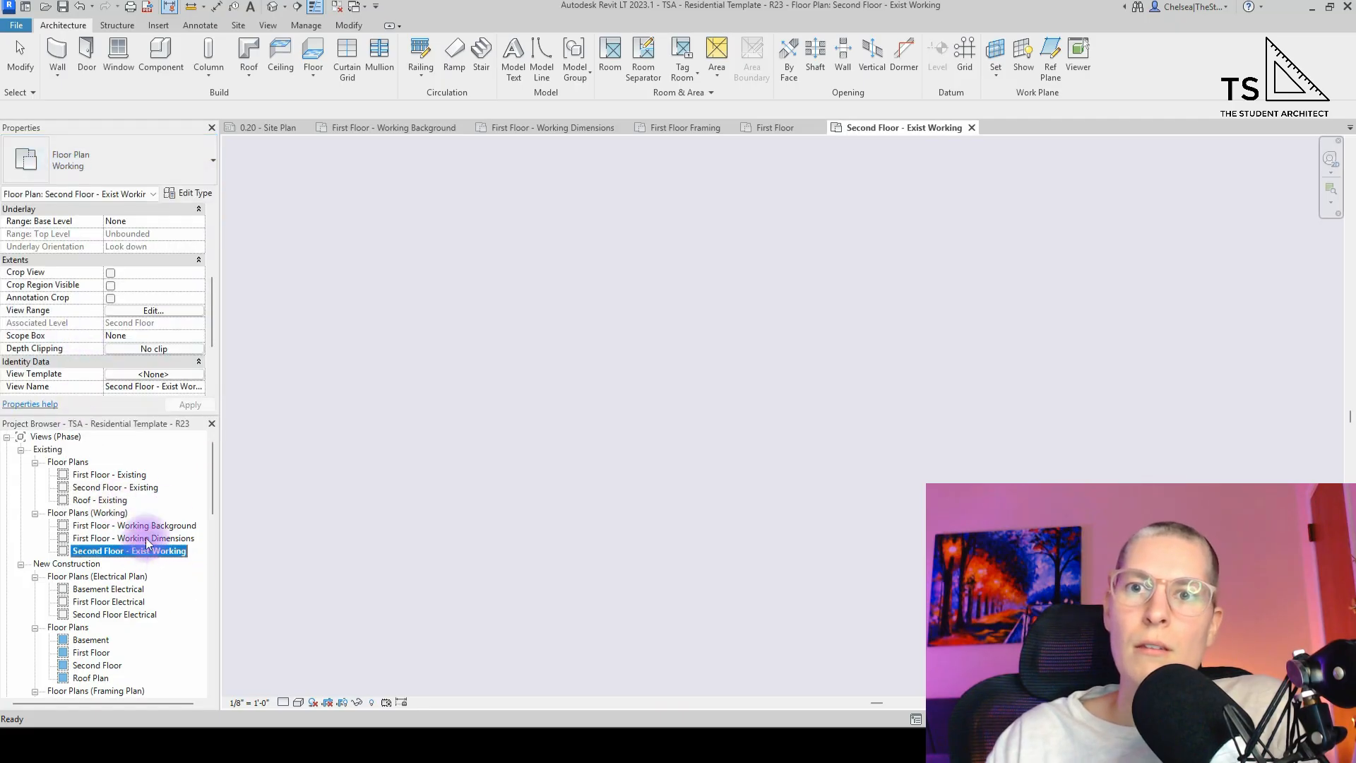
- Rename the First Floor - Working Dimensions view as First Floor - Exist Working Dimensions
click(133, 539)
click(122, 541)
click(118, 539)
text(Exist)
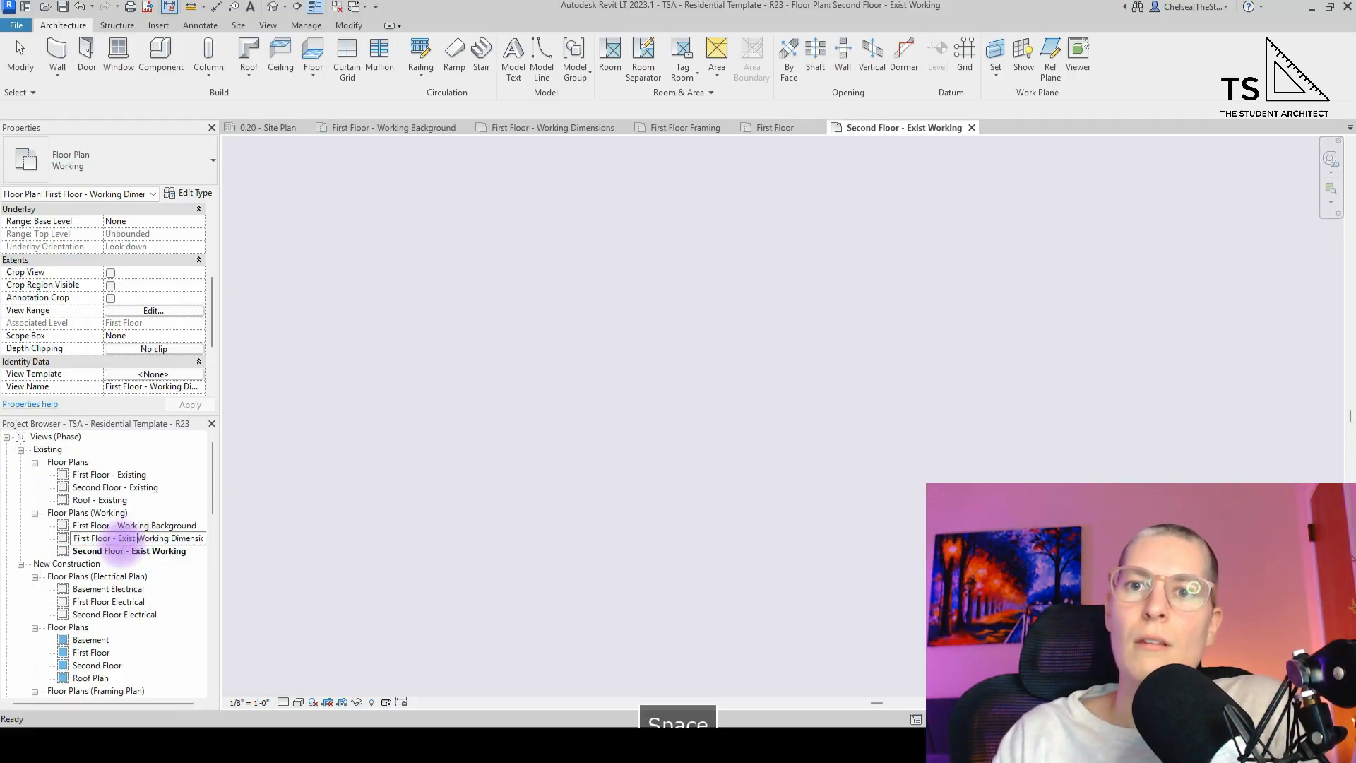
key(Return)
- Rename the First Floor - Working Background view as First Floor - Exist Working Background
click(136, 538)
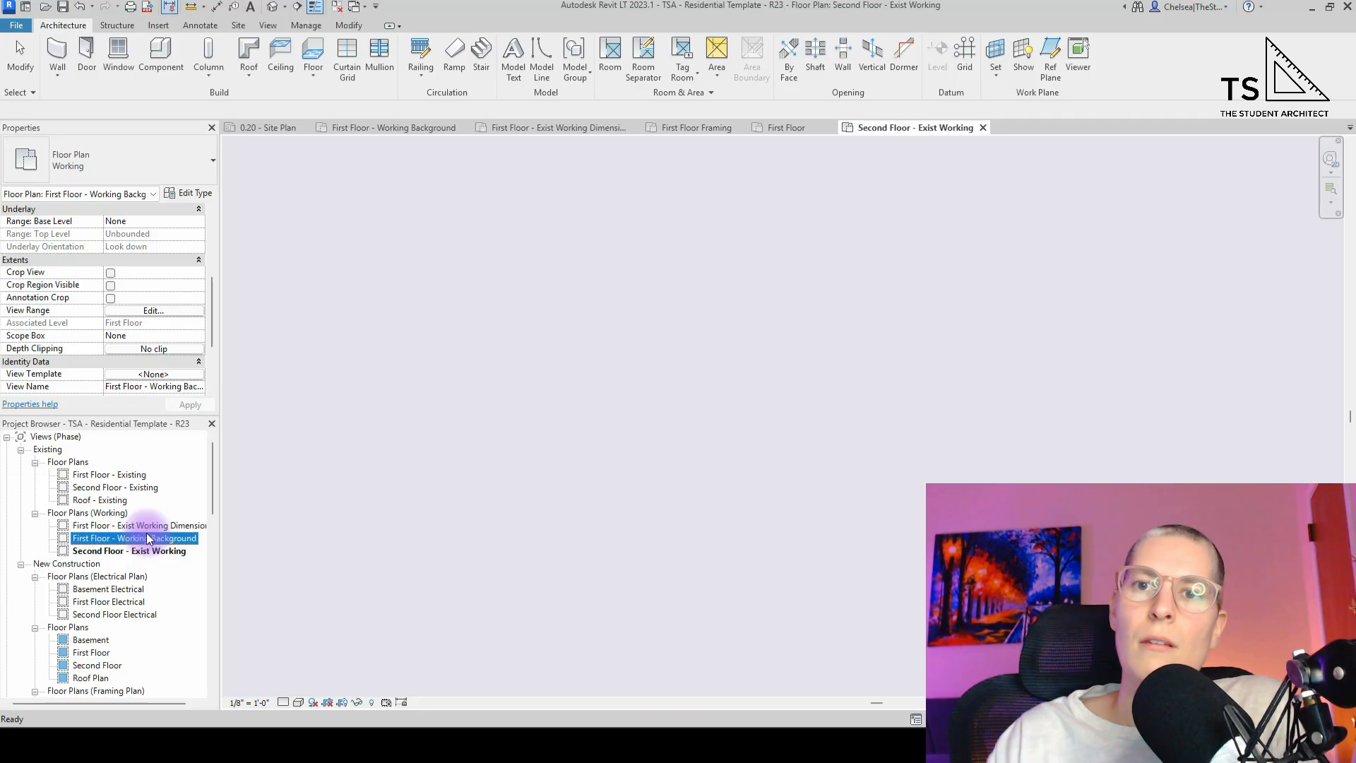
click(129, 539)
click(119, 538)
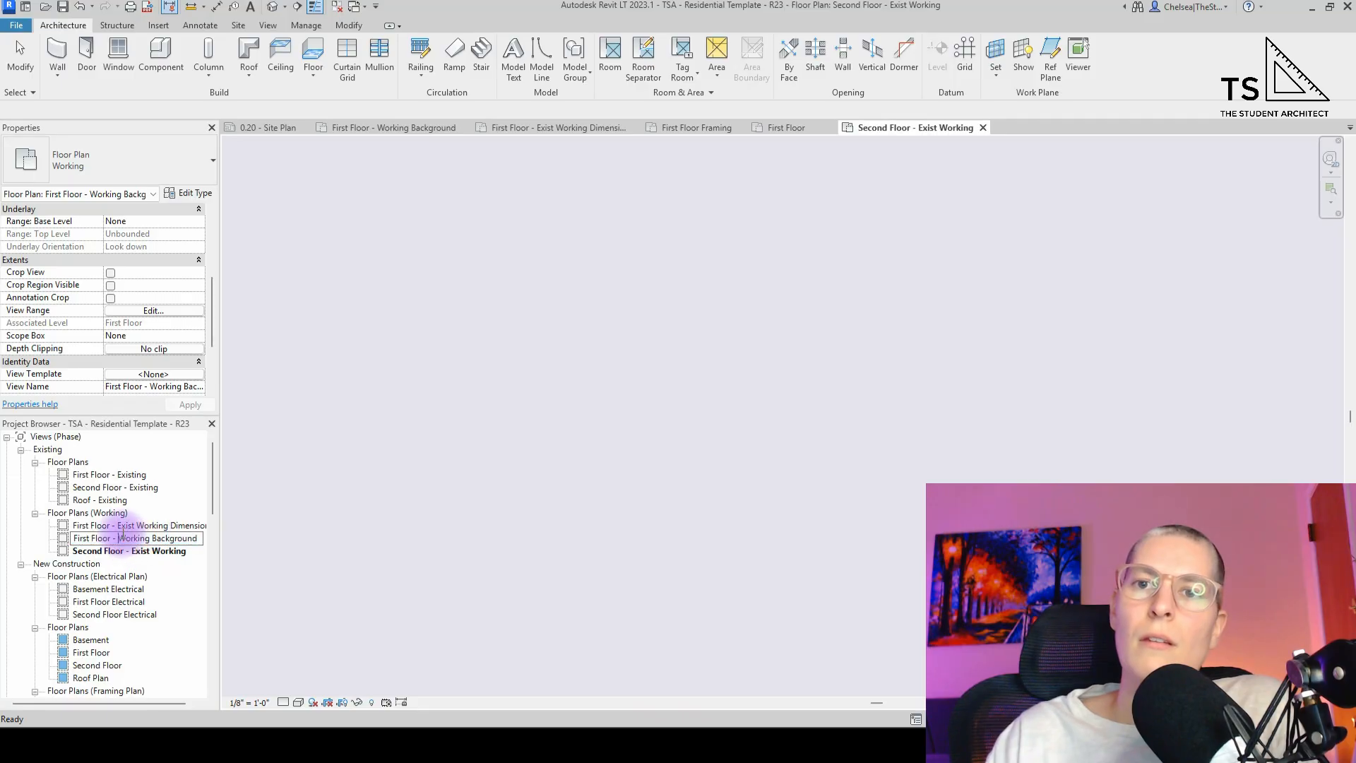
text(Exist)
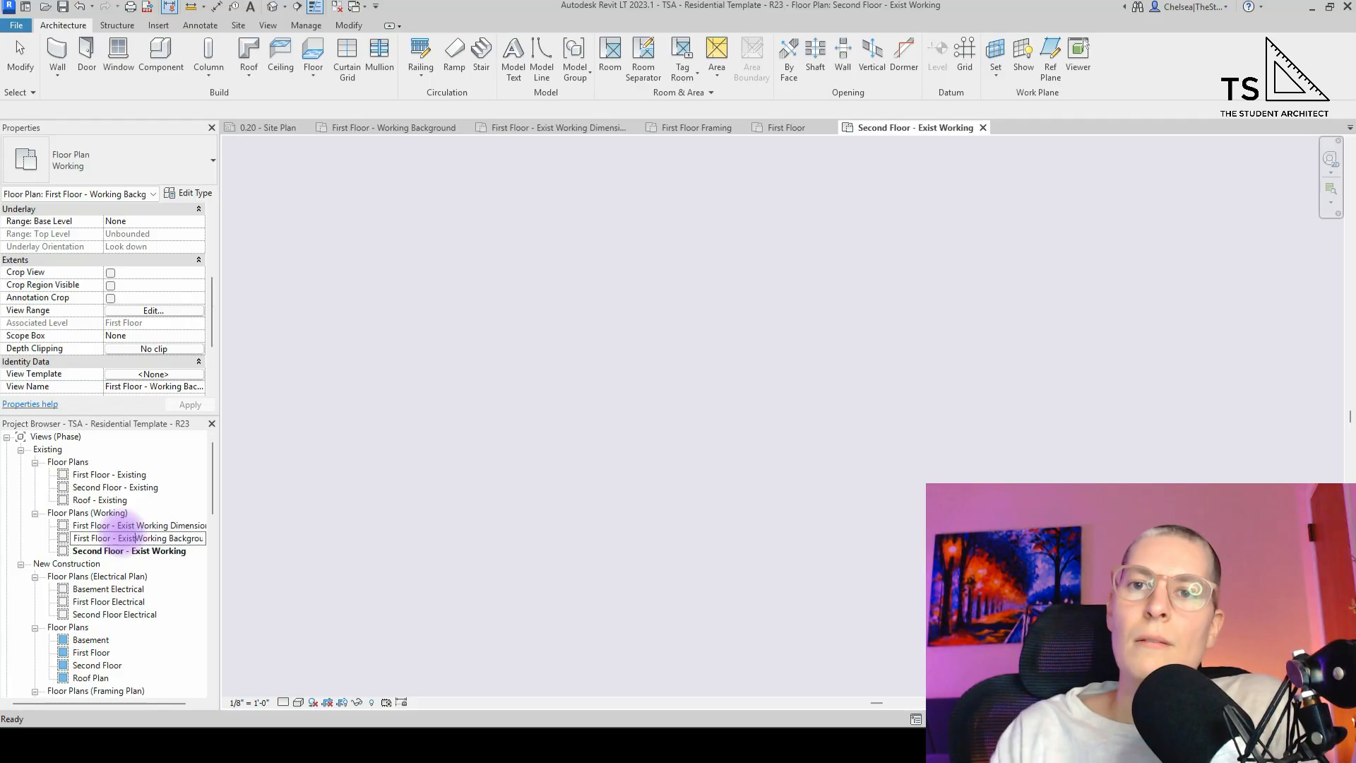
key(Return)
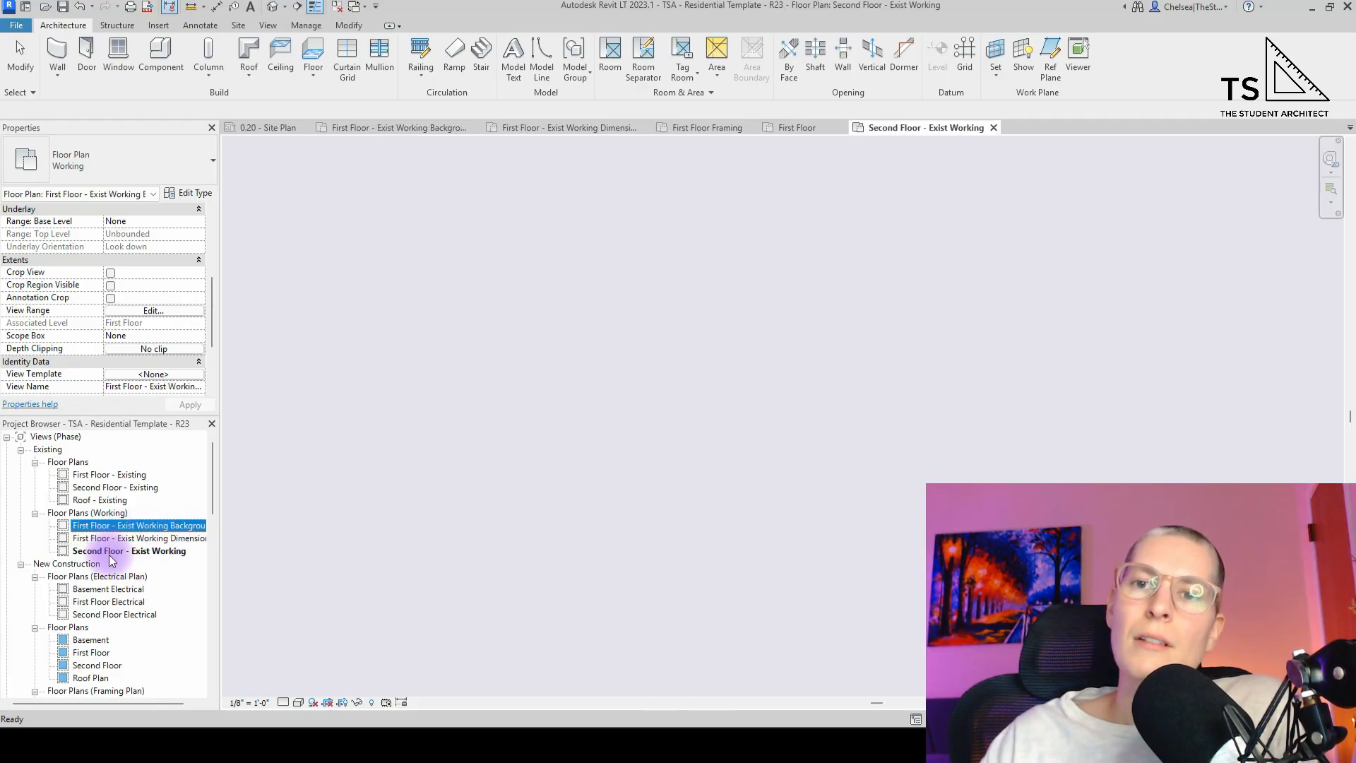
- Rename the Second Floor - Exist Working view as Second Floor - Exist Working Backgrounds
scroll(119, 589, down, 3)
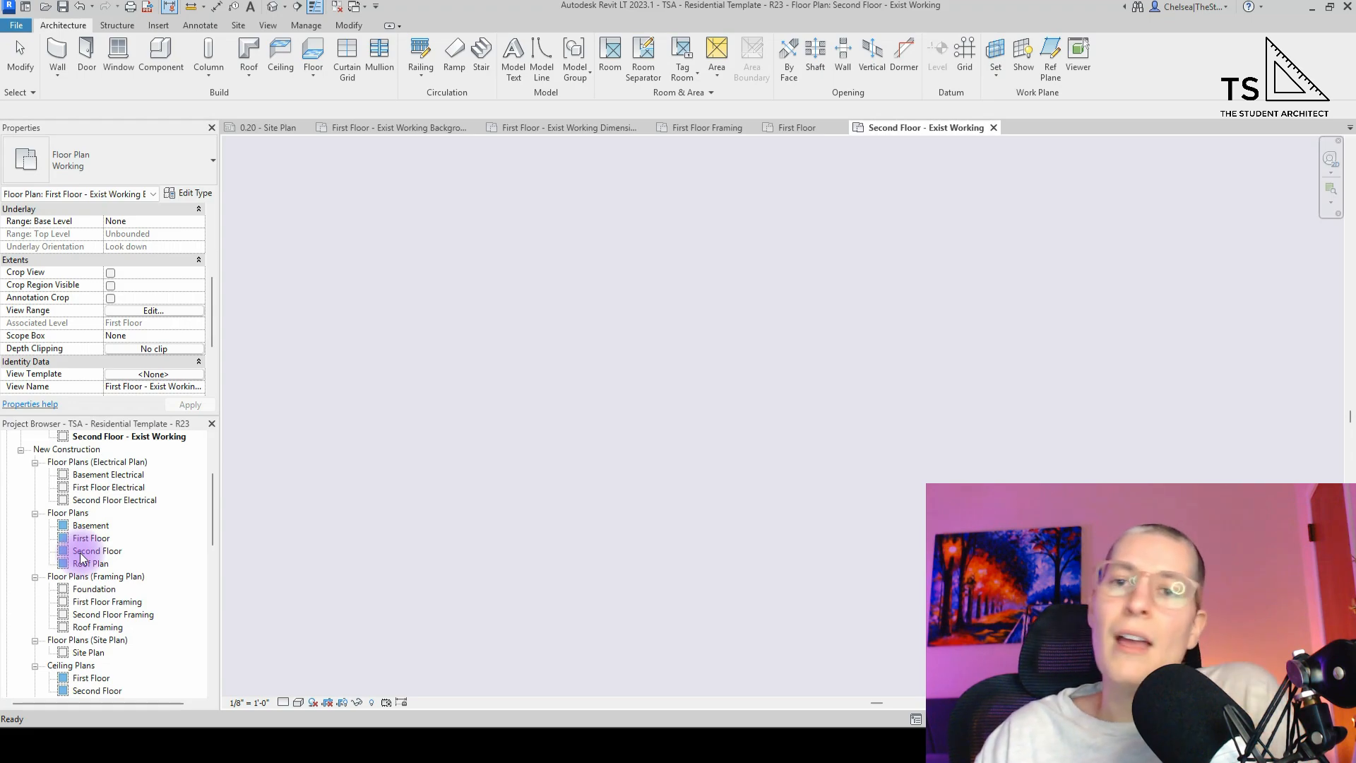
scroll(82, 558, up, 3)
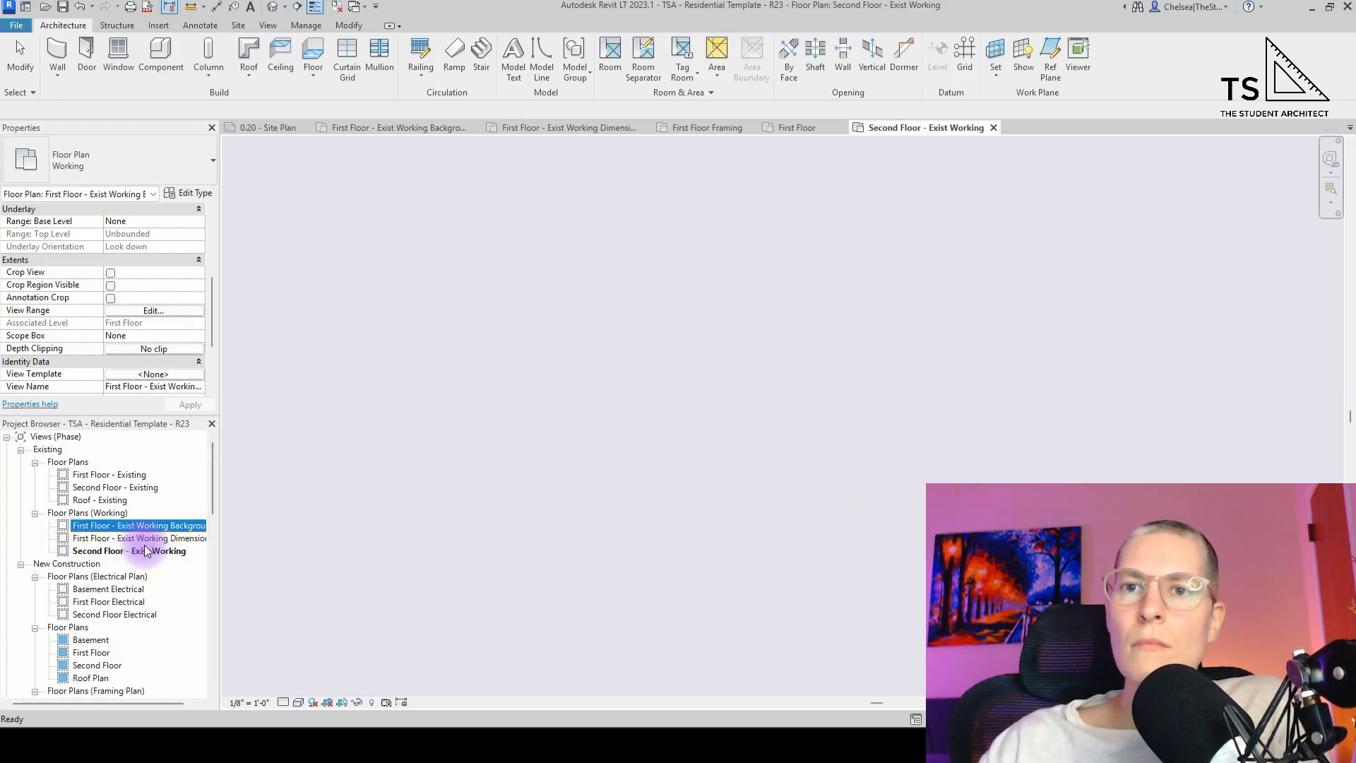
scroll(118, 565, down, 2)
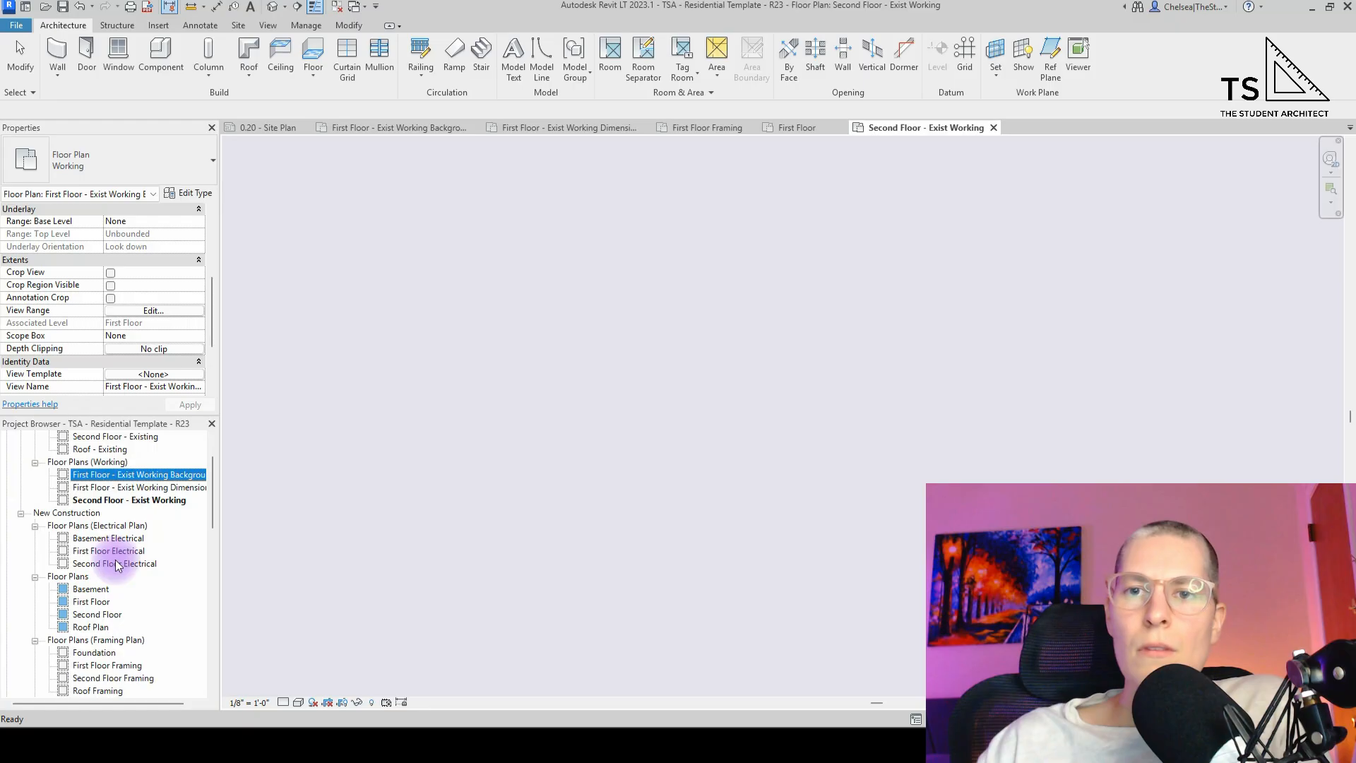
scroll(118, 569, down, 2)
scroll(117, 572, up, 4)
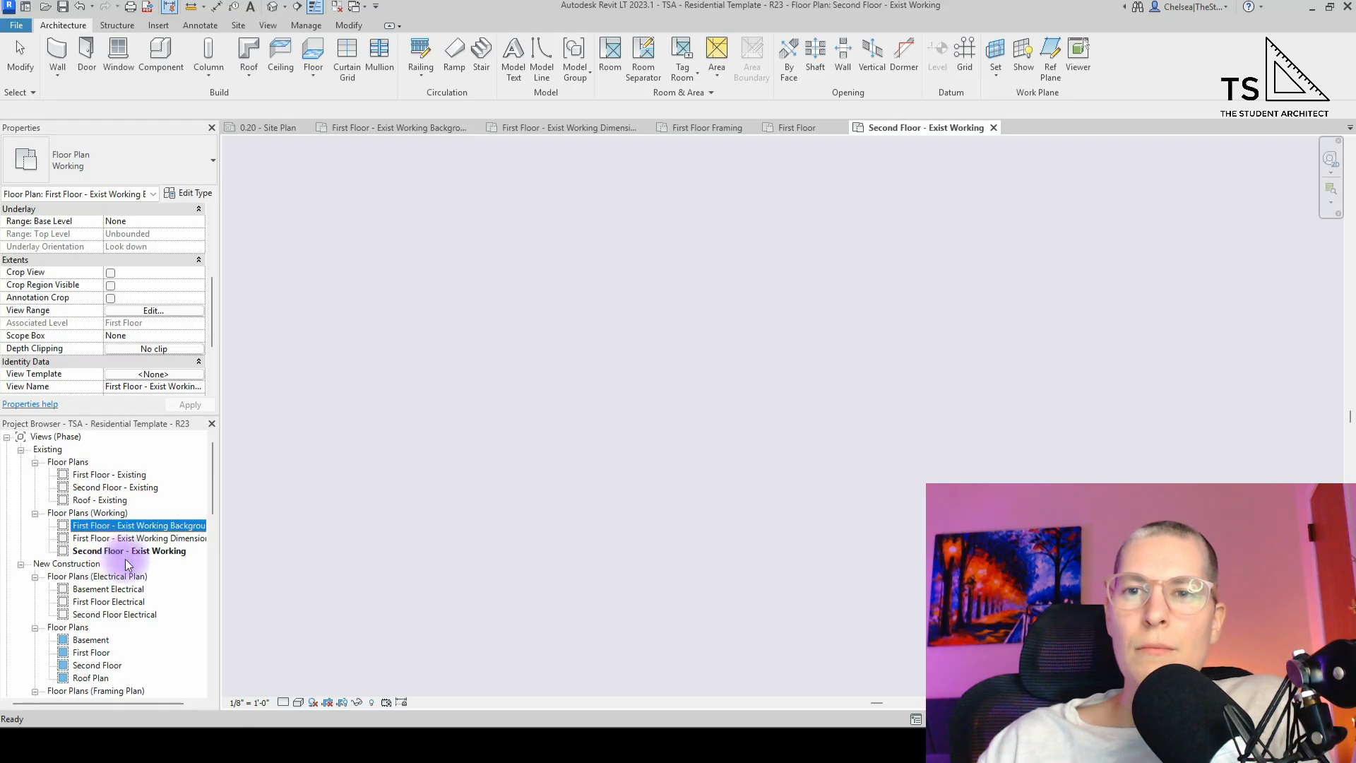
right_click(146, 549)
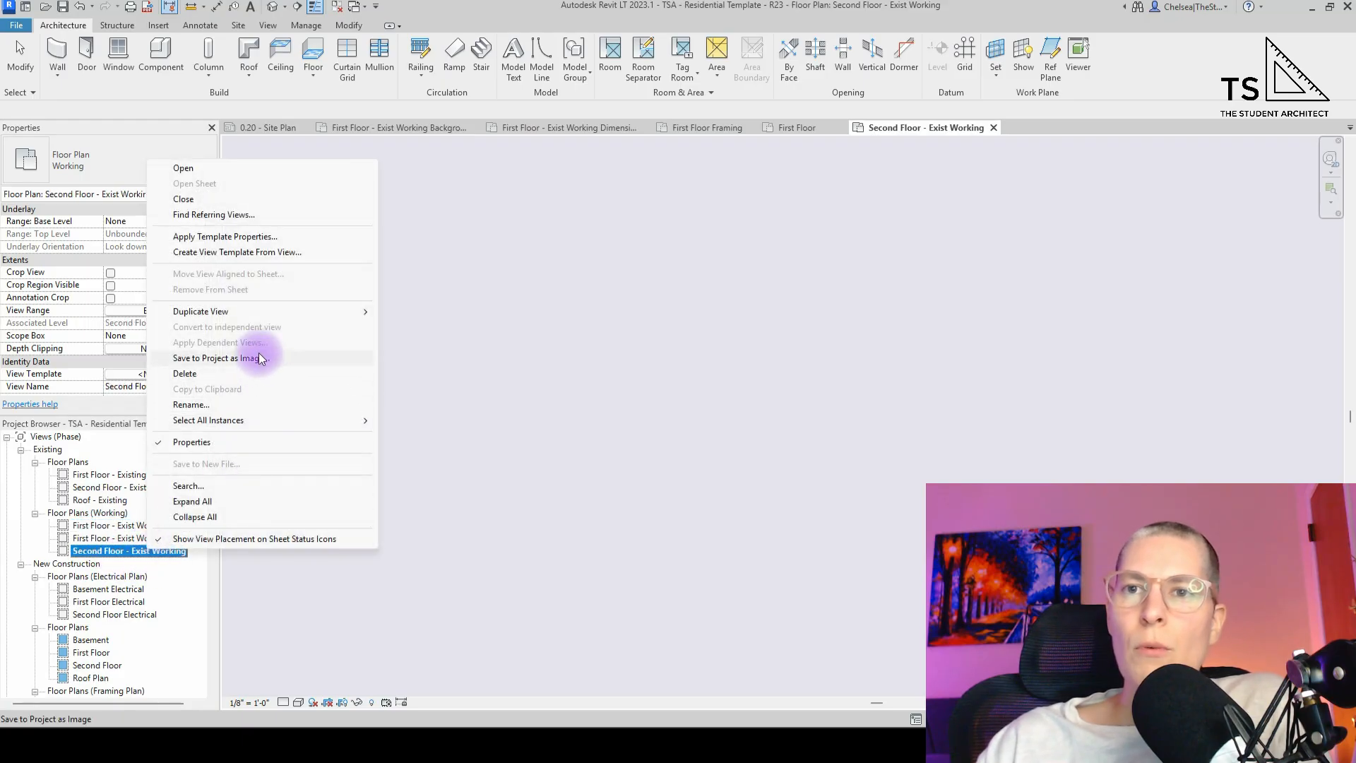
click(191, 404)
click(190, 550)
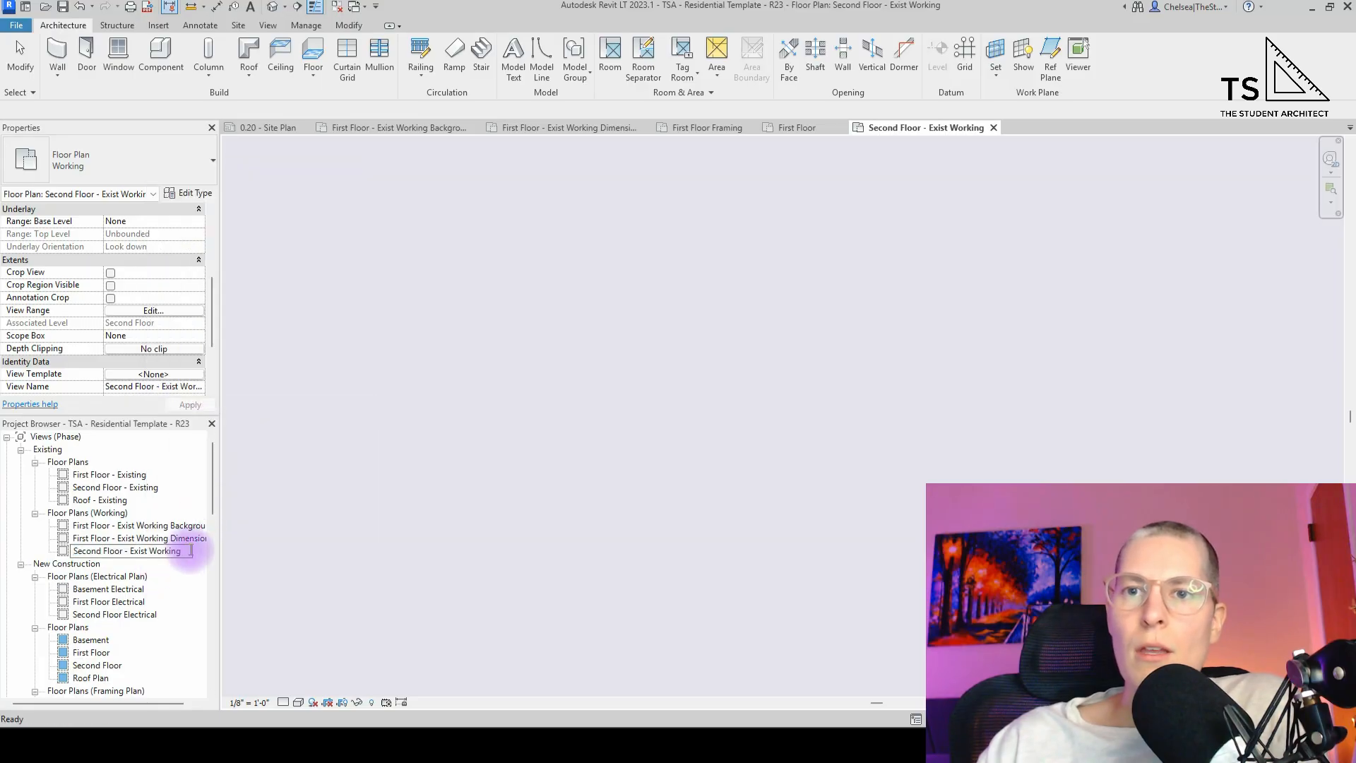
text(Backgrounds)
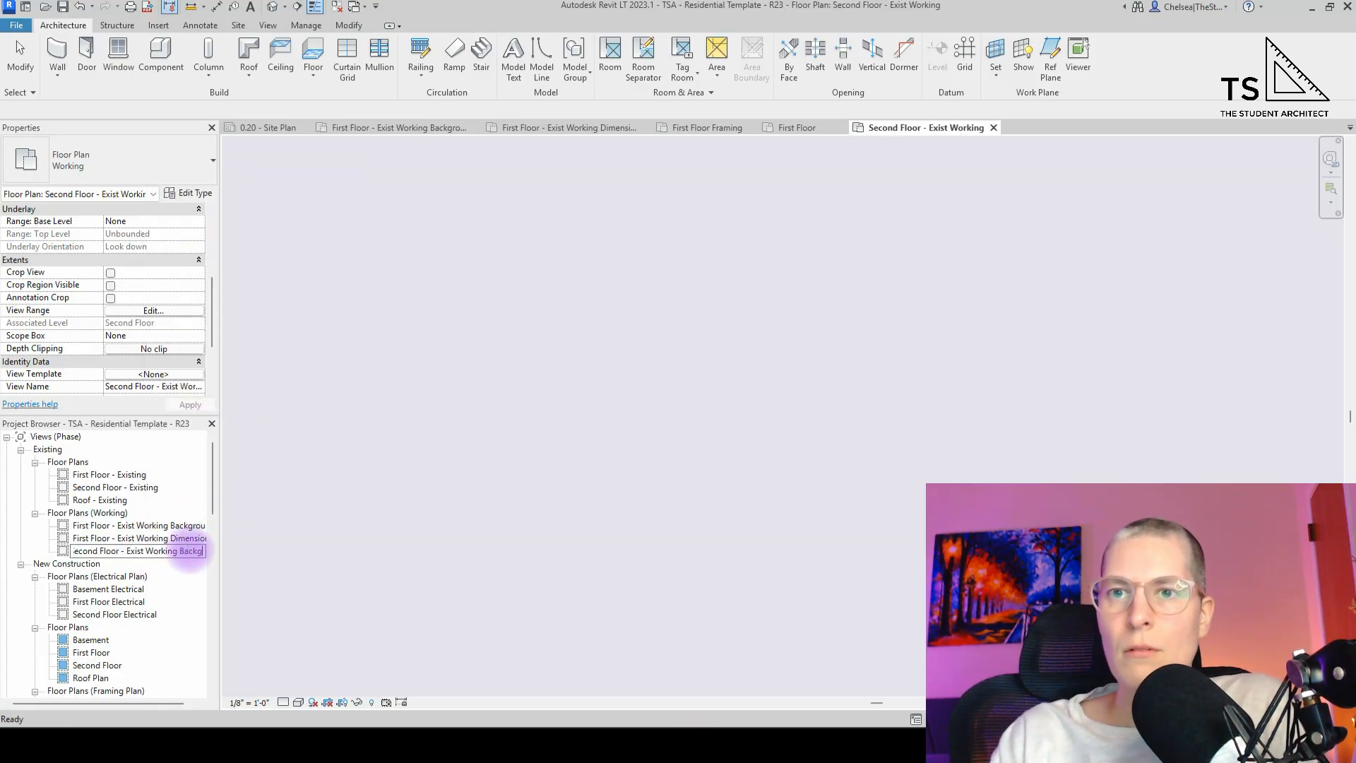
key(Return)
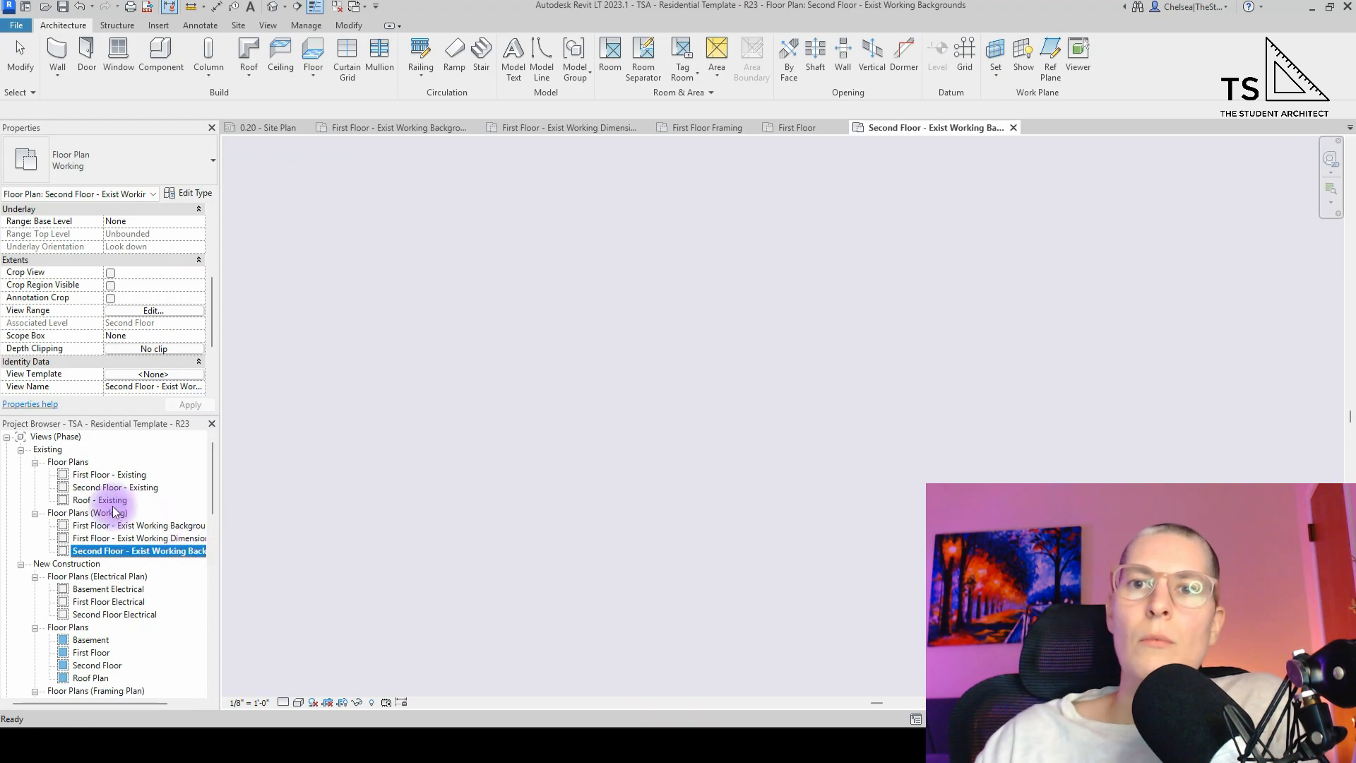
- Duplicate the Second Floor - Exist Working Backgrounds view without detailing and rename the copy Second Floor - Exist Working Dimensions
right_click(119, 558)
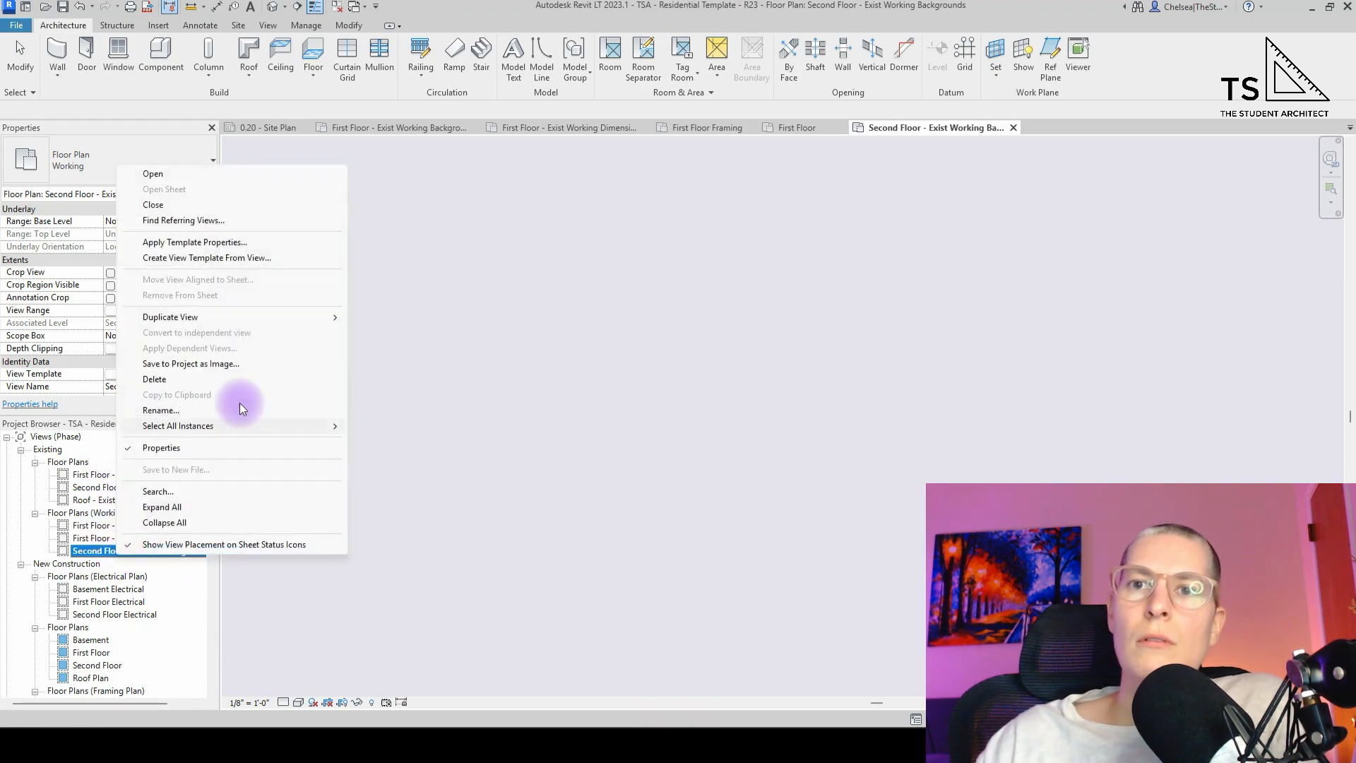
mouse_move(286, 318)
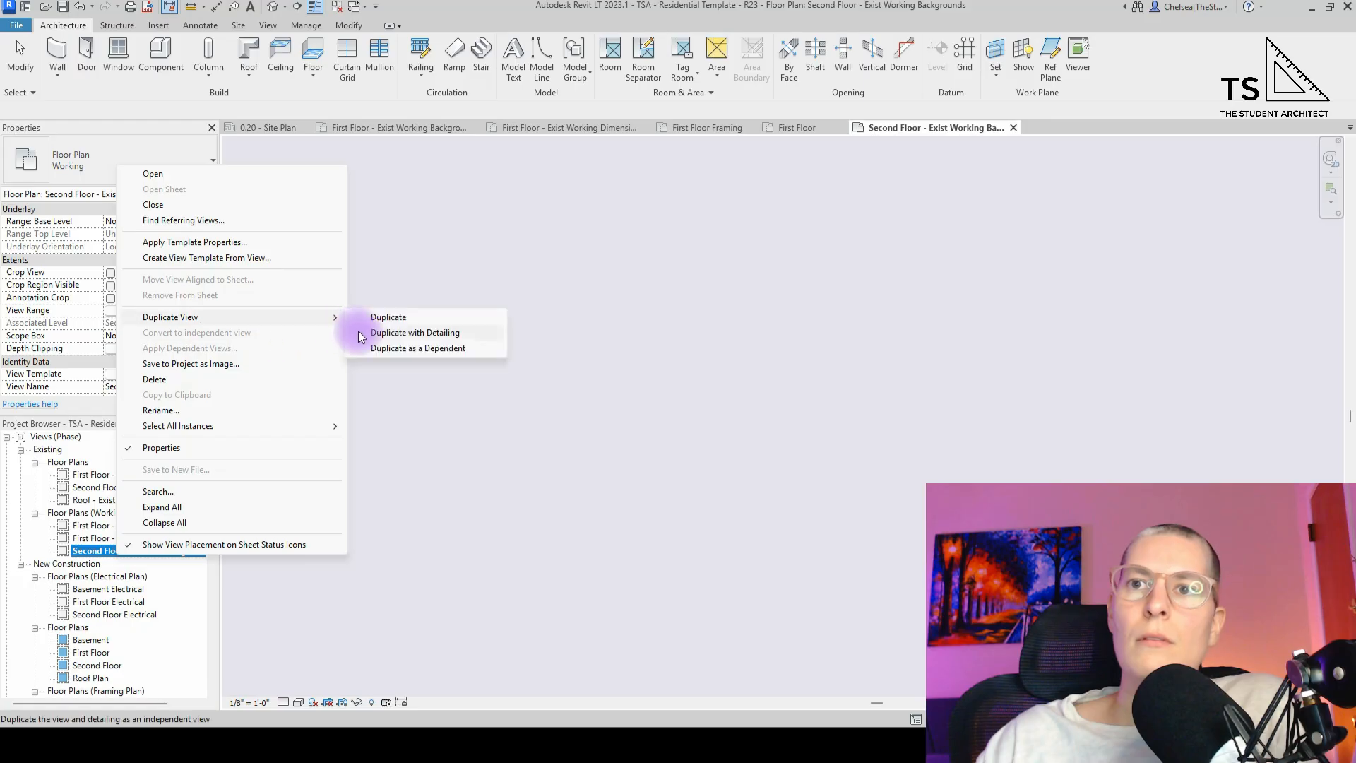
click(424, 316)
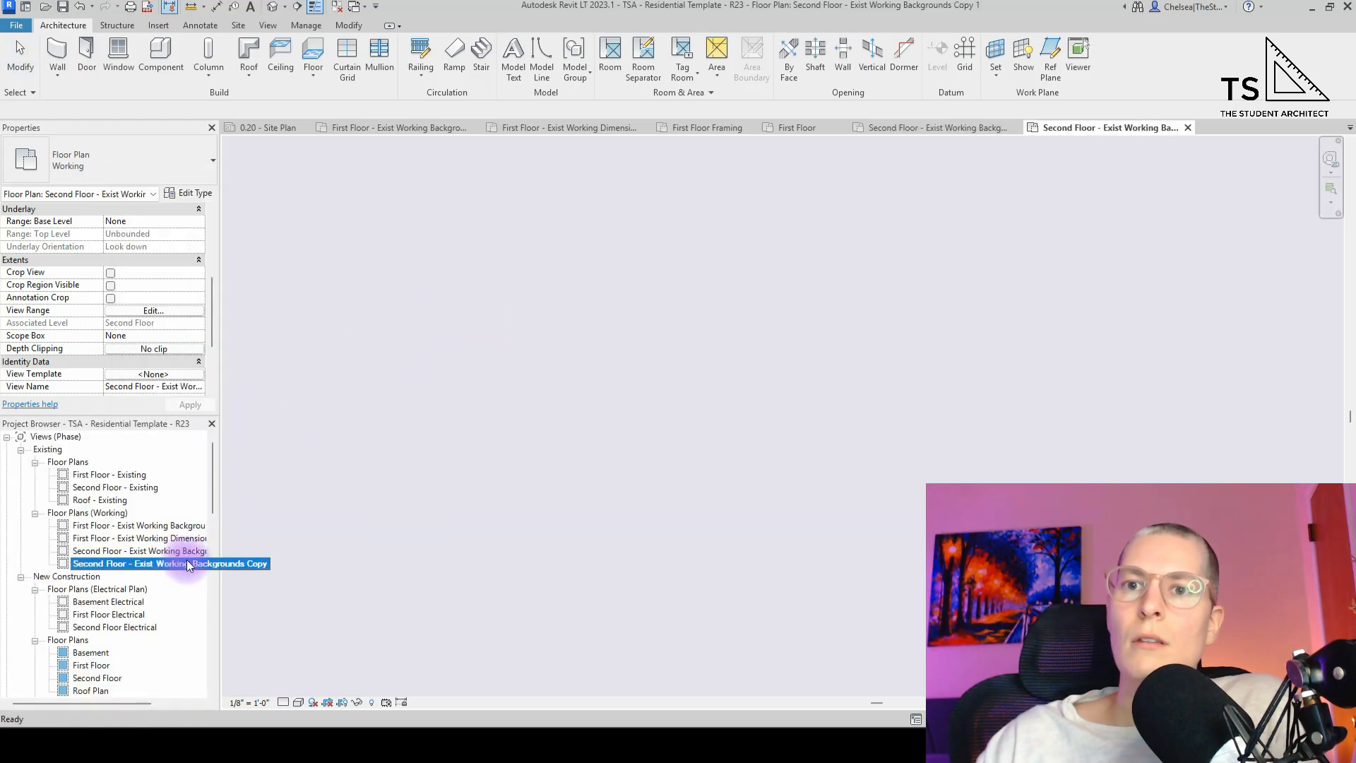
click(186, 559)
drag(185, 563, 247, 565)
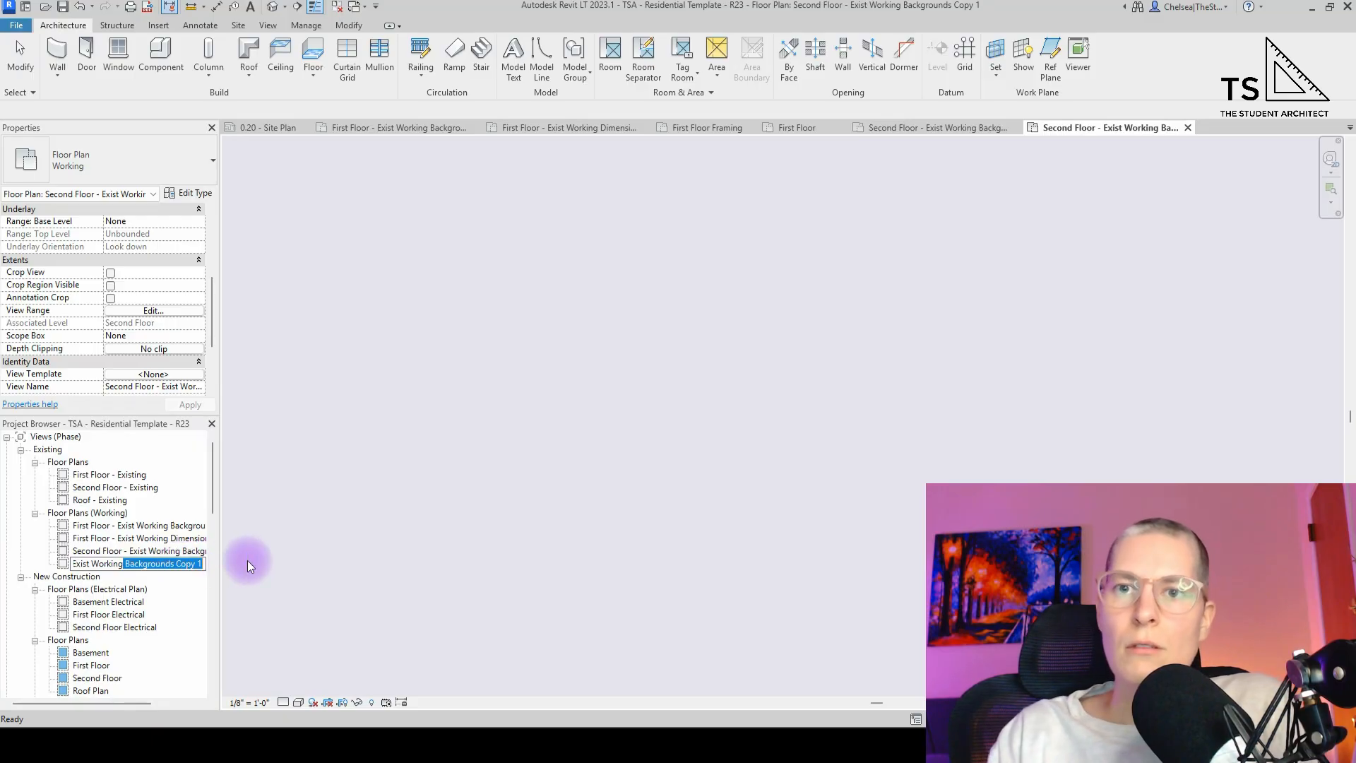
text(Dimensions)
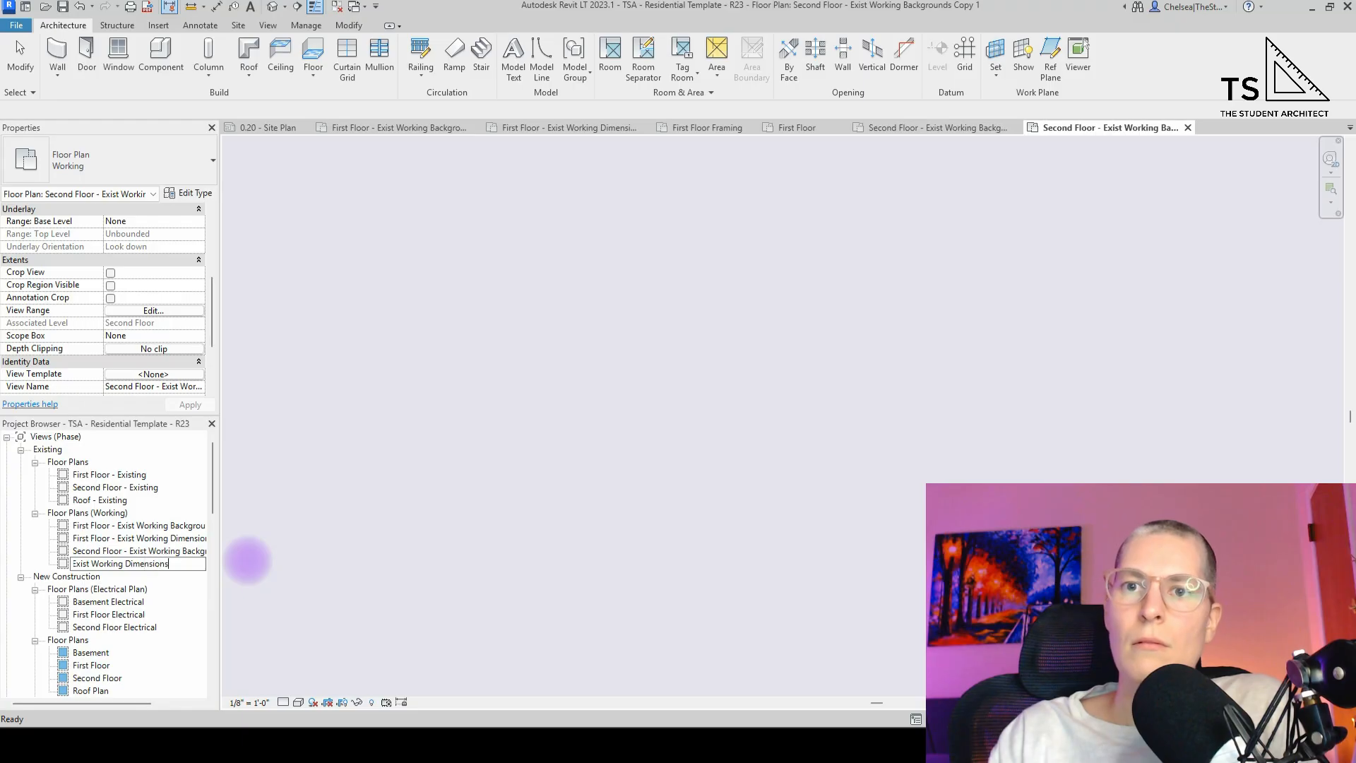
key(Return)
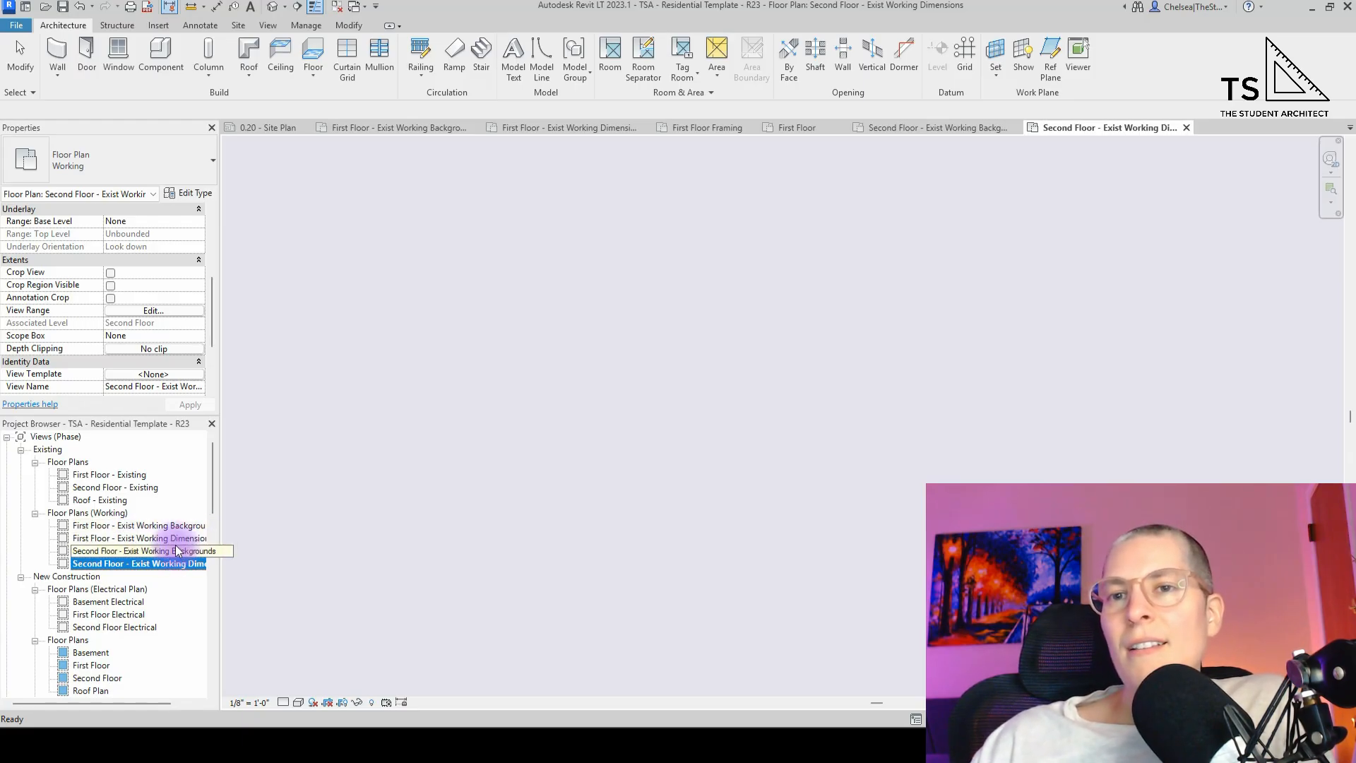
click(174, 541)
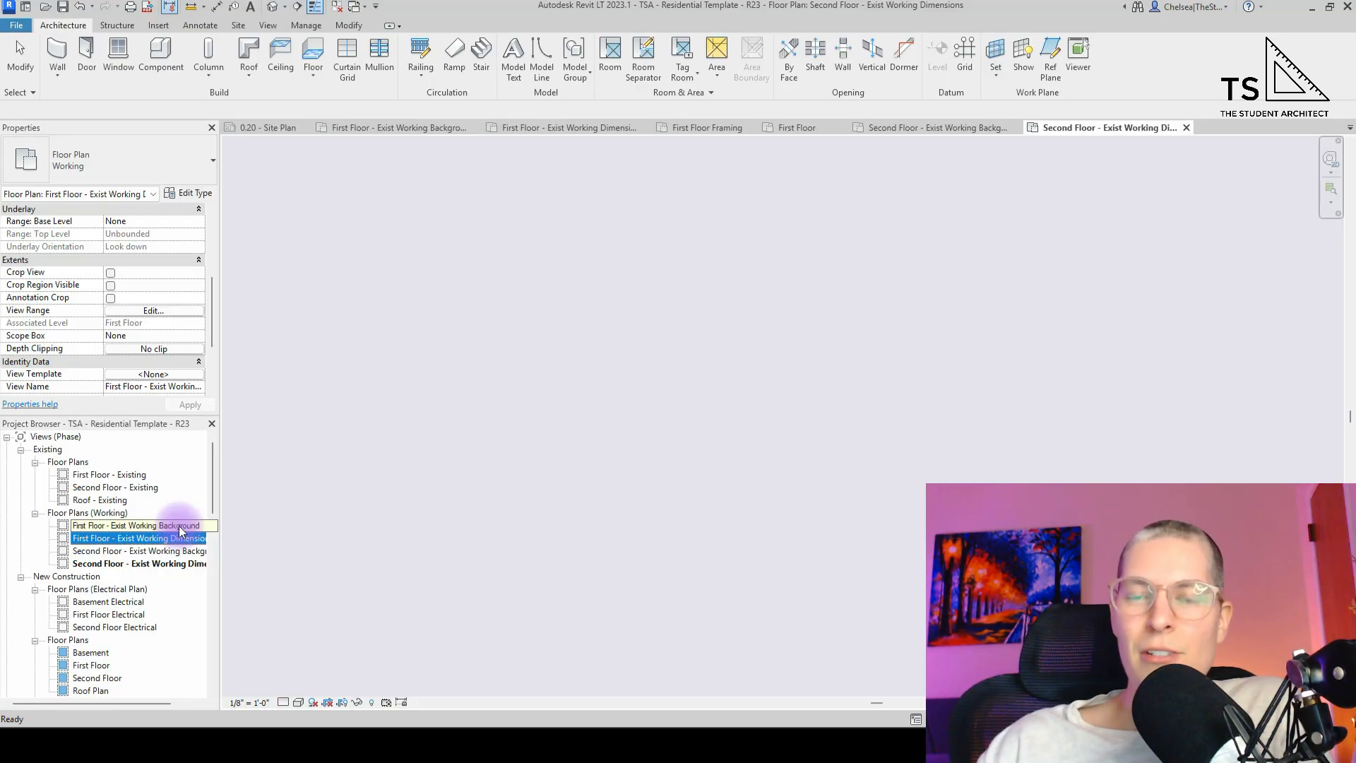
- Duplicate the Roof - Existing view with detailing
click(99, 500)
right_click(97, 503)
mouse_move(253, 264)
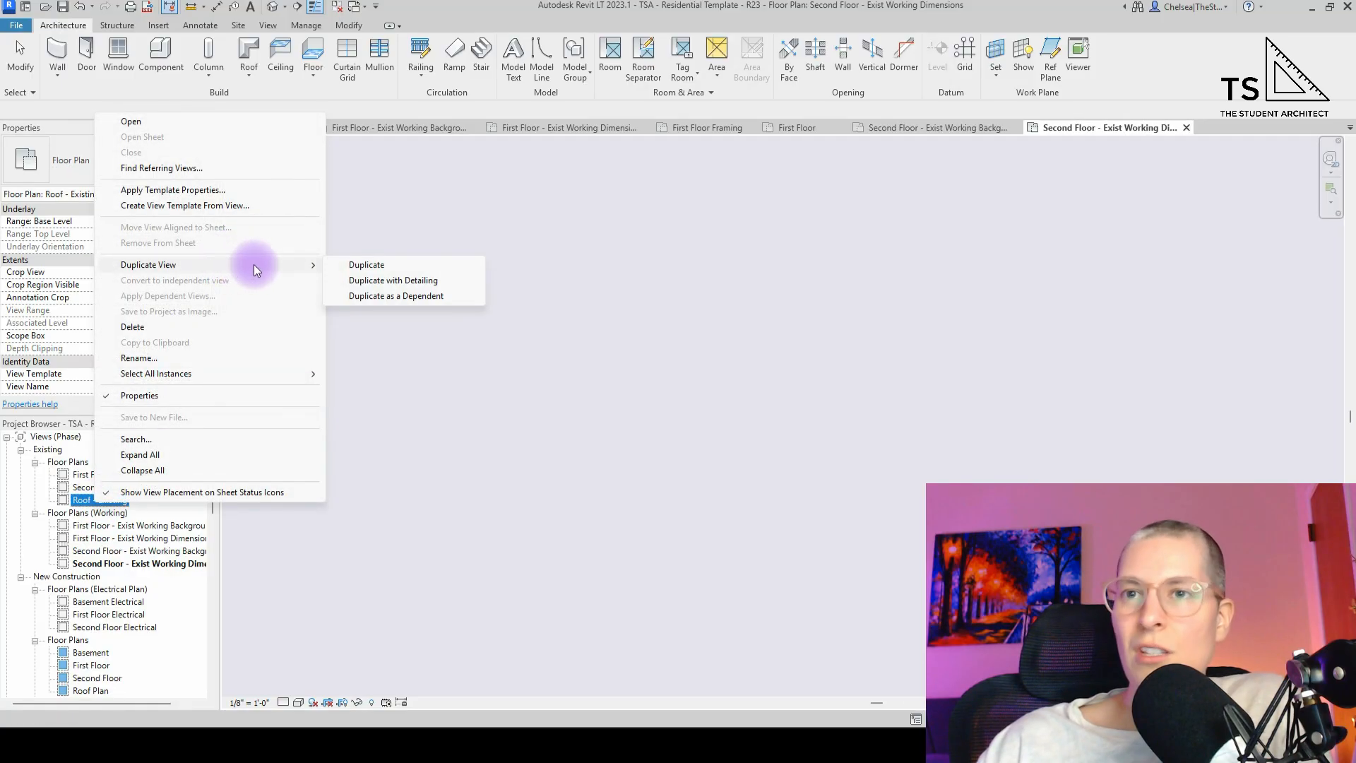
click(381, 280)
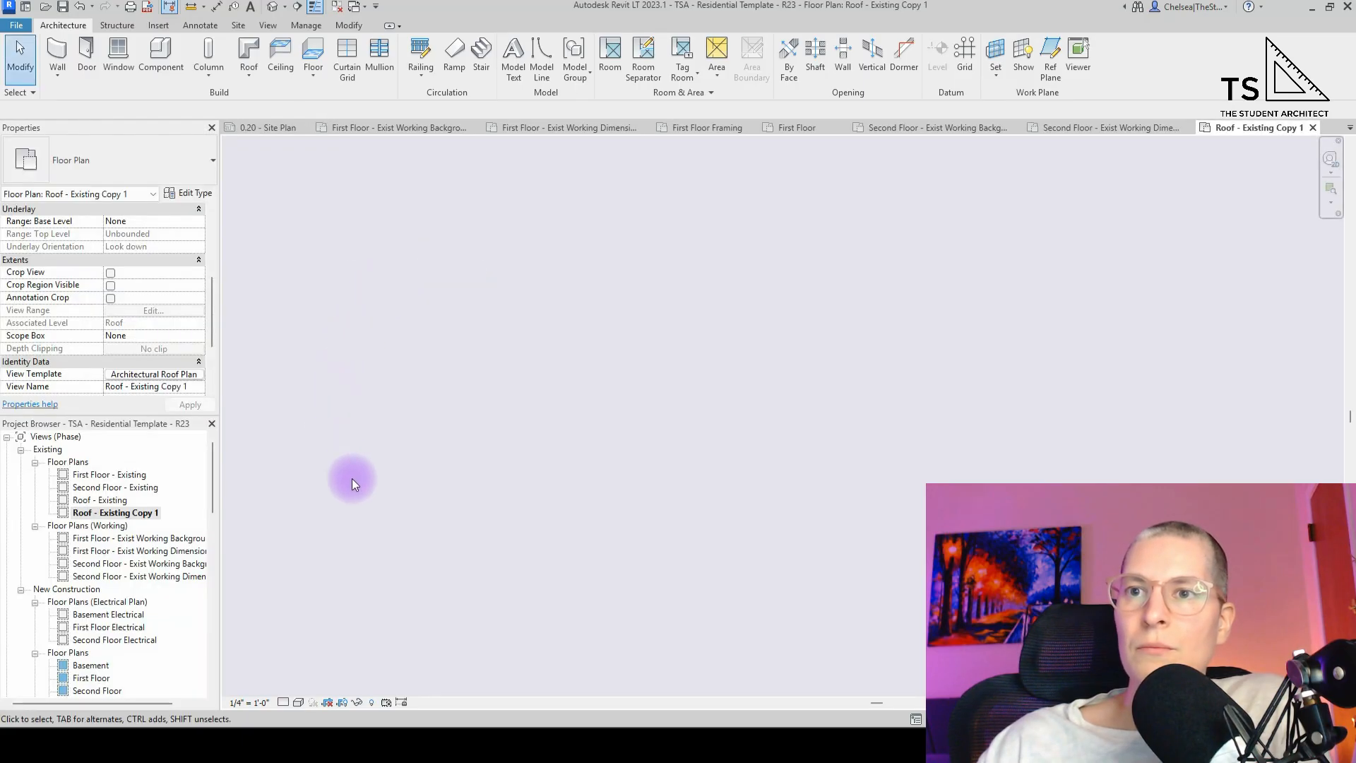
- Rename the roof view copy Roof - Existing Working and change its view type to Working
click(116, 513)
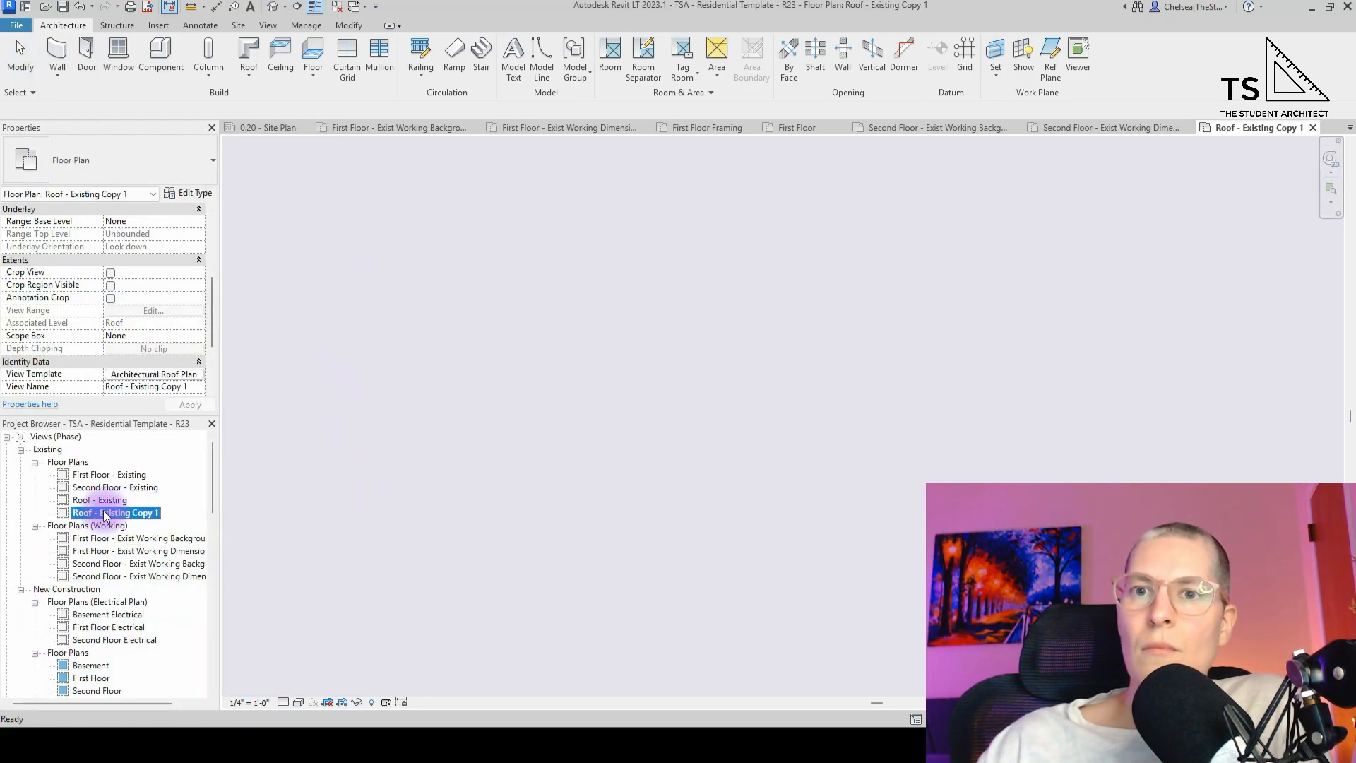
key(F2)
drag(163, 515, 130, 515)
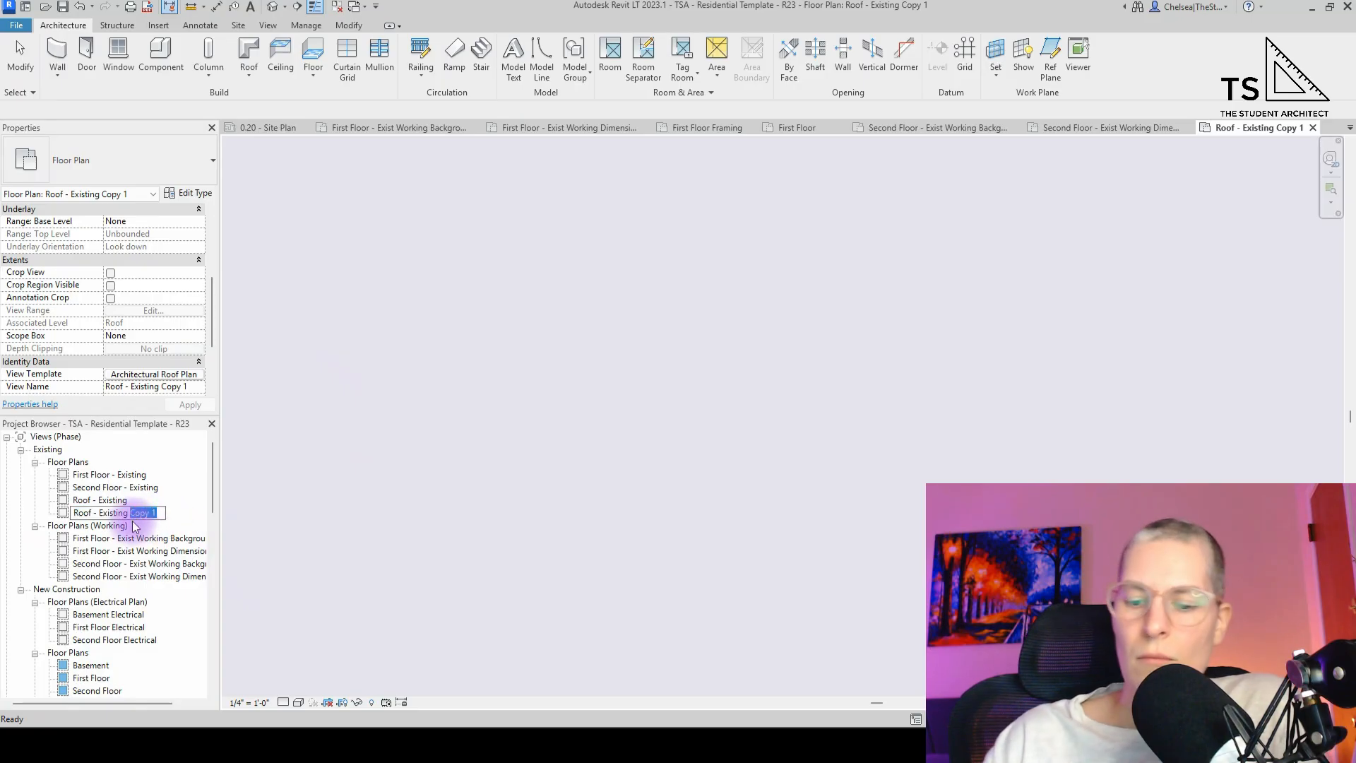
text(Working)
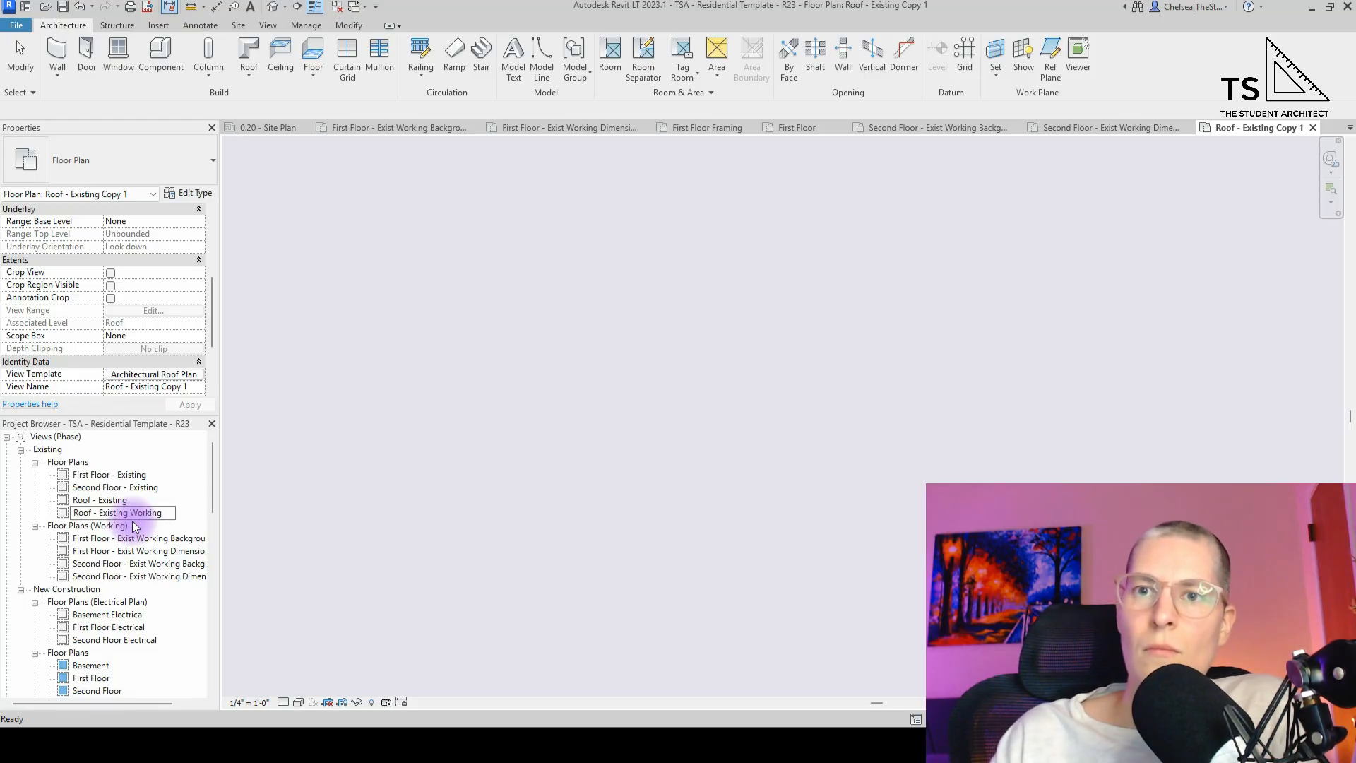
key(Return)
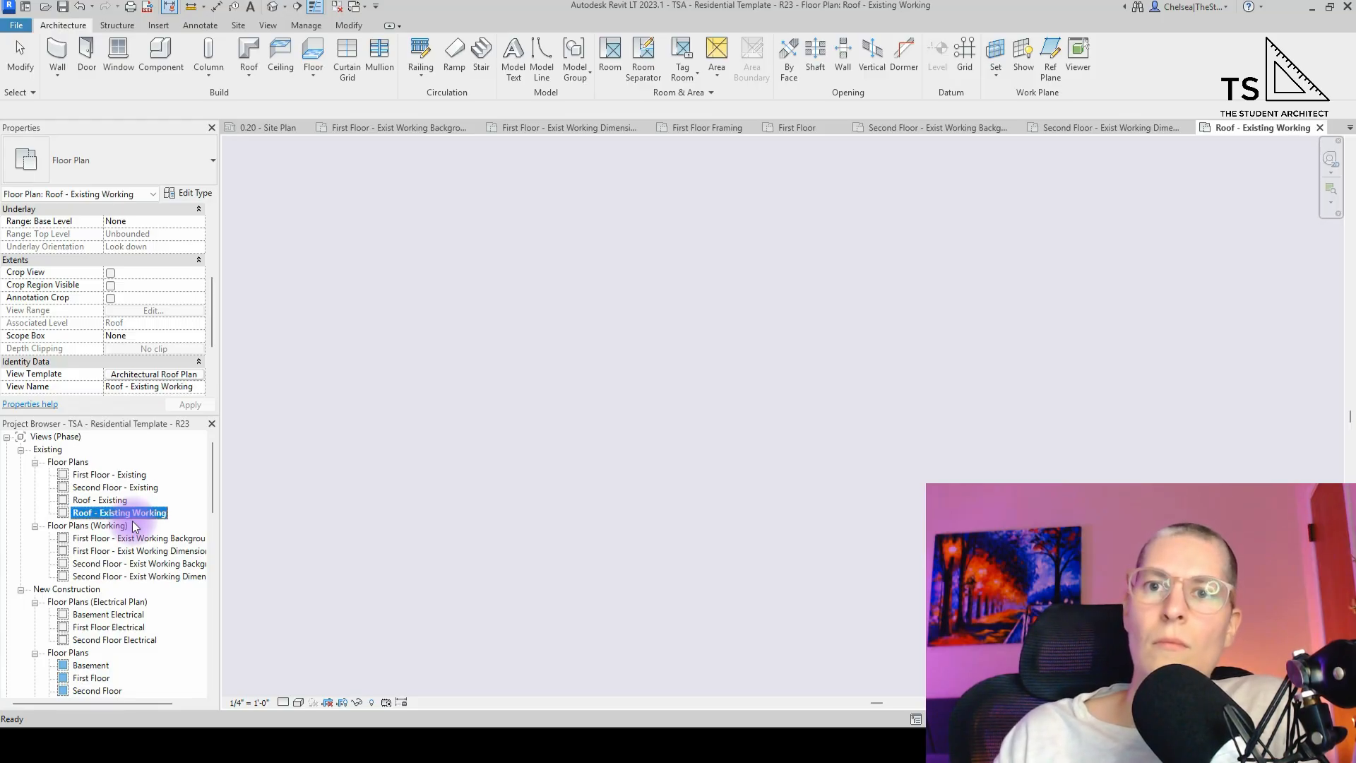
click(103, 145)
click(91, 341)
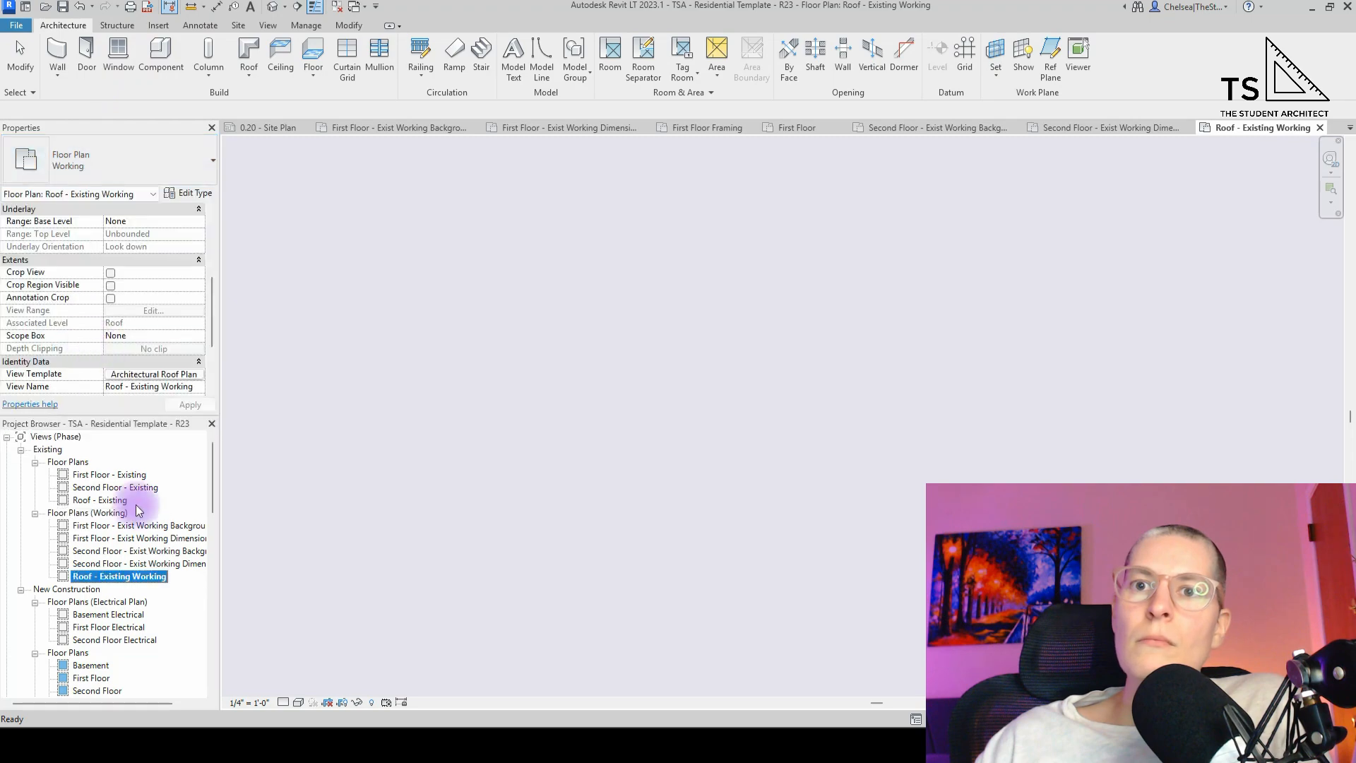
- Duplicate the Basement floor plan under New Construction without detailing
scroll(101, 621, down, 2)
scroll(101, 609, up, 2)
scroll(102, 472, down, 3)
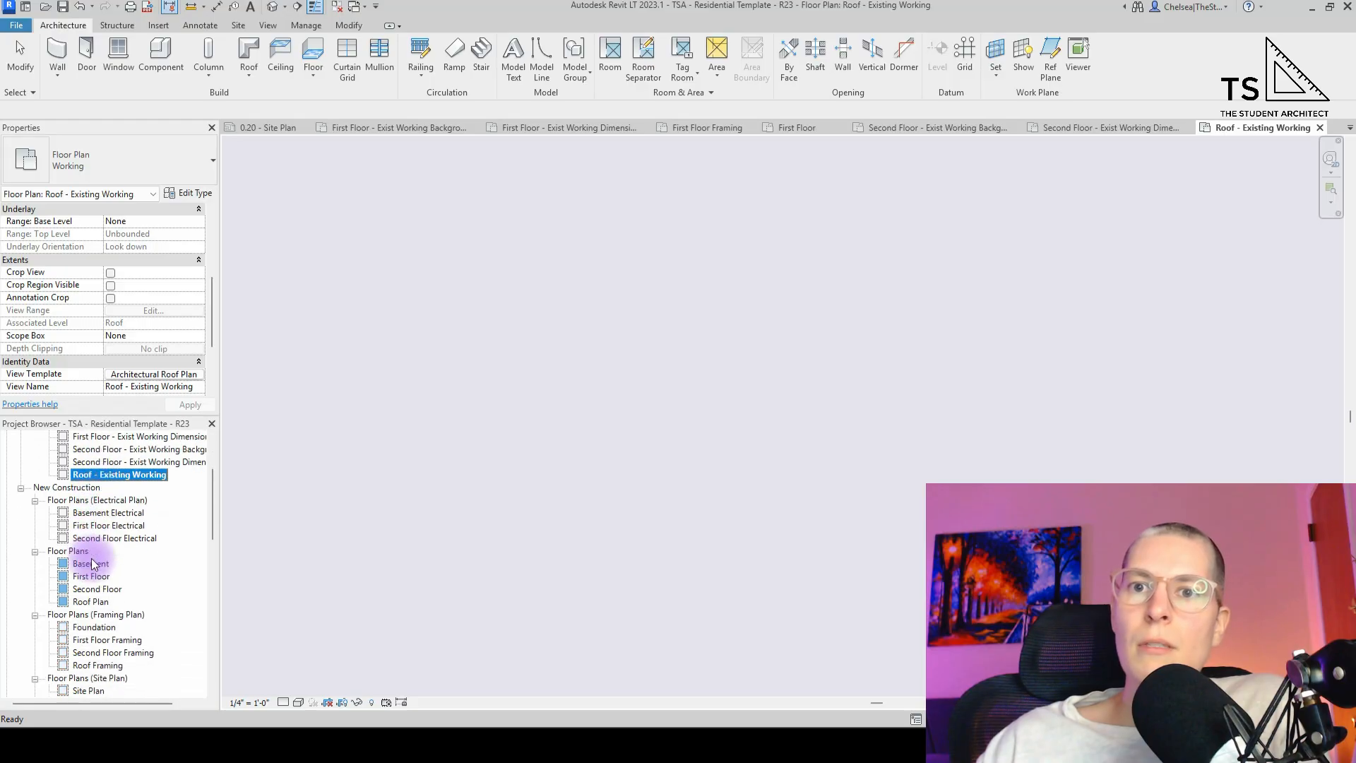
click(92, 559)
right_click(92, 560)
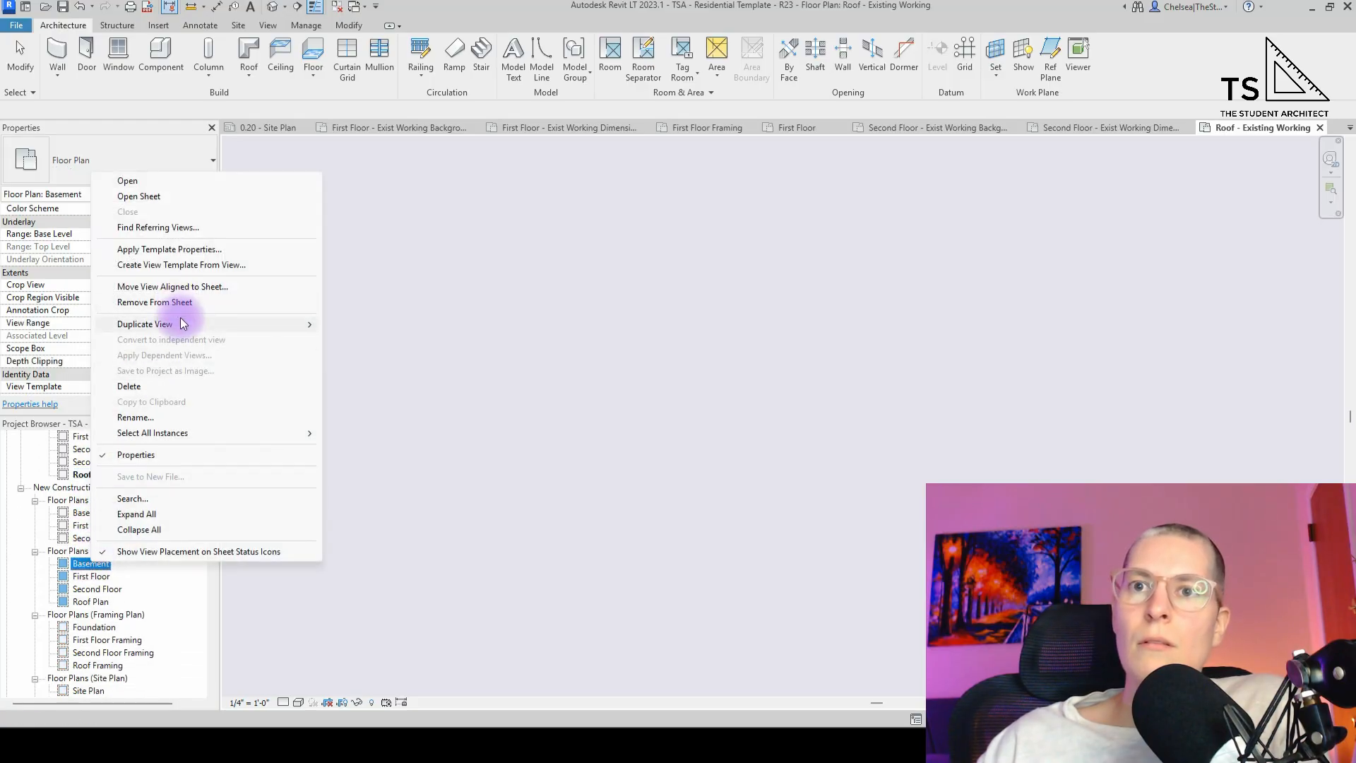
mouse_move(181, 321)
click(421, 326)
- Rename the basement plan copy Basement - Existing
click(116, 576)
click(115, 576)
text(Basement )
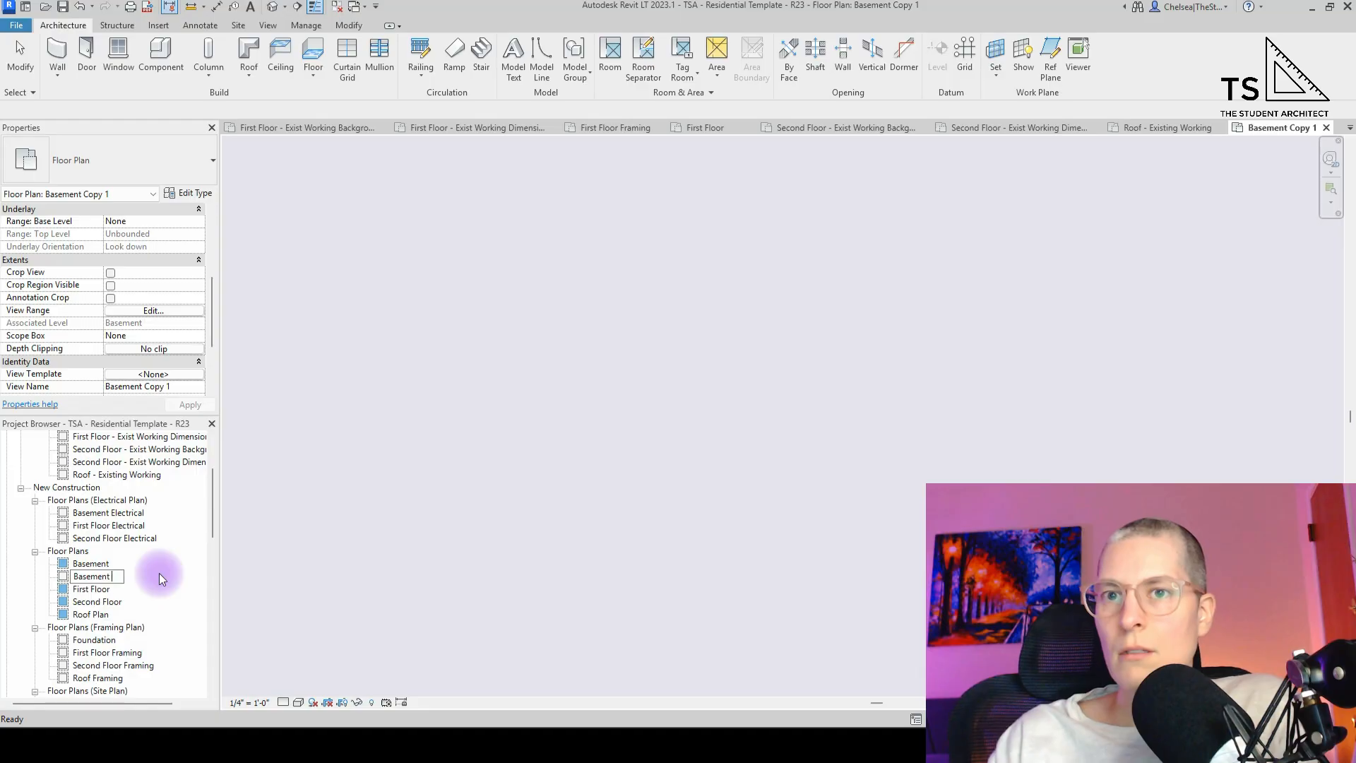
text(- Existing)
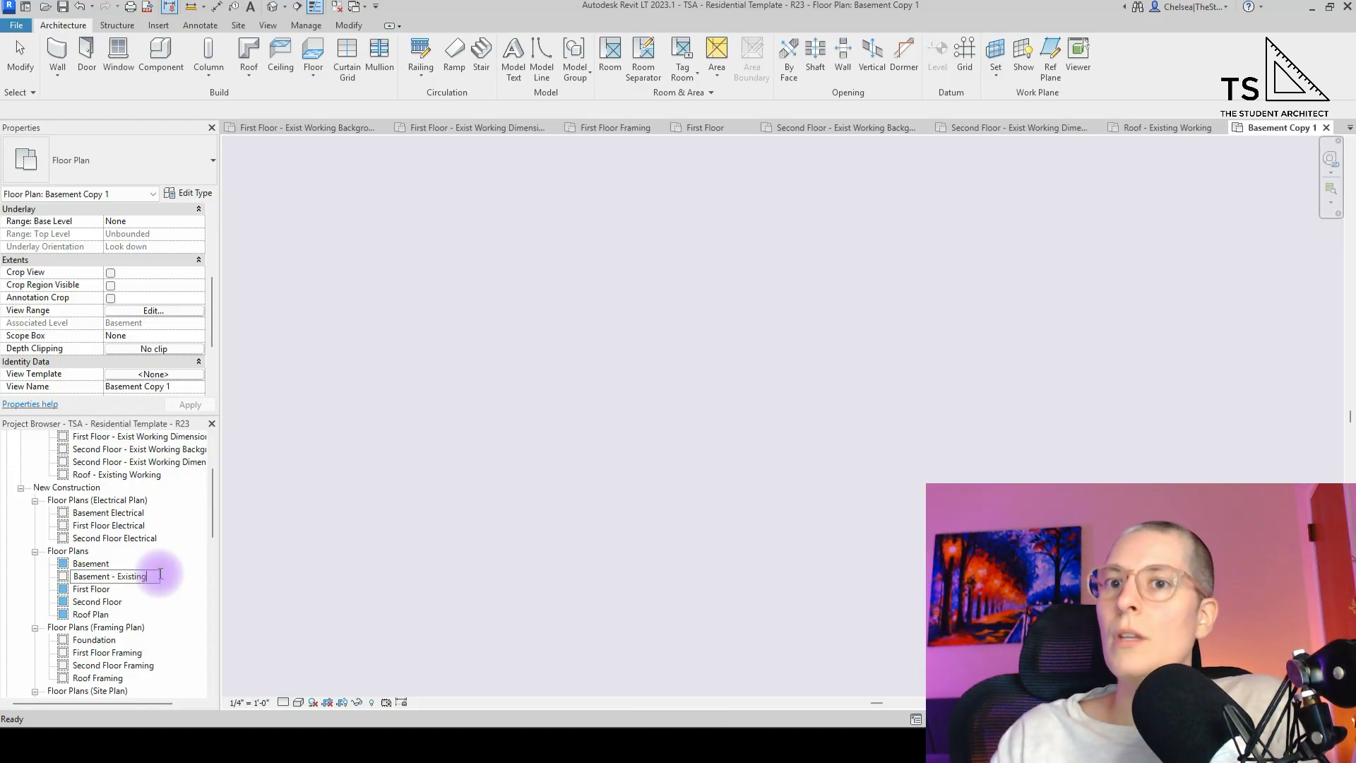
key(Return)
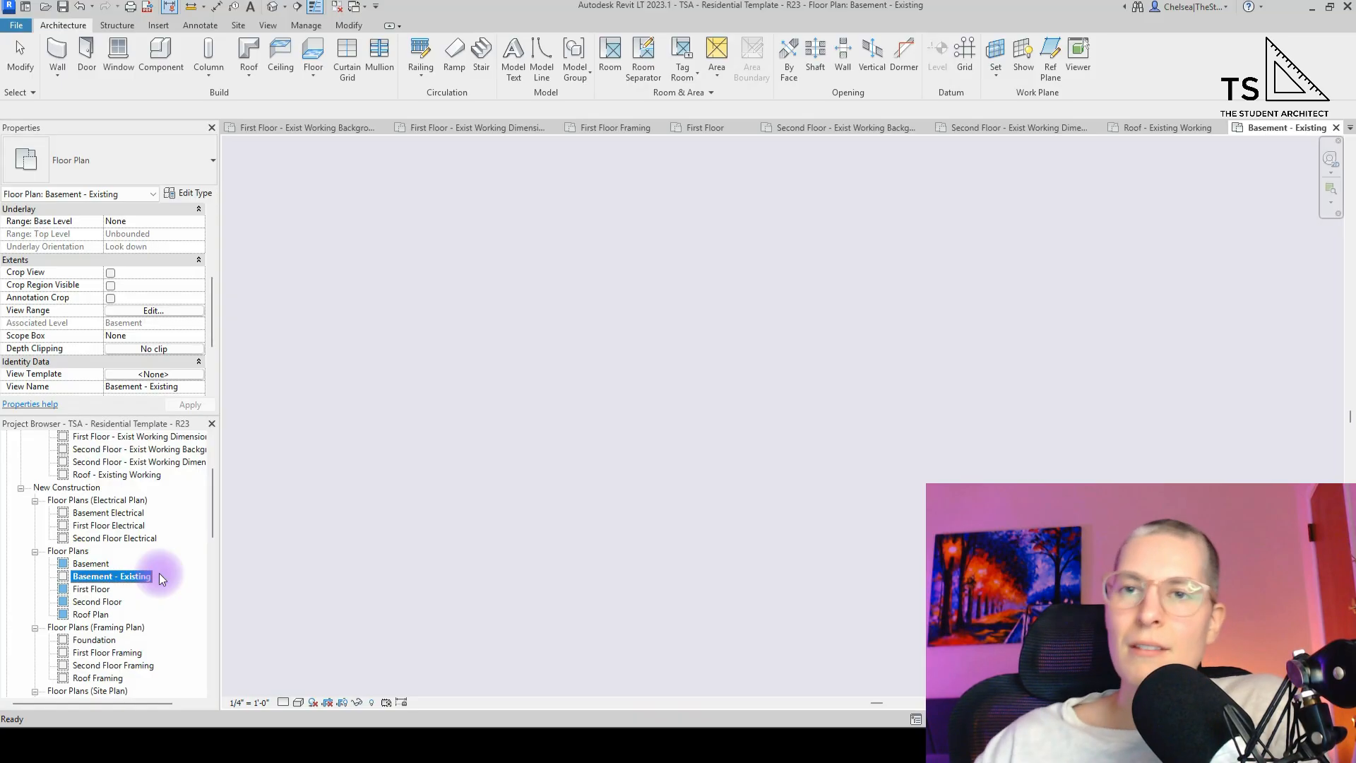
- Set the phase of the Basement - Existing view to Existing
scroll(11, 309, down, 3)
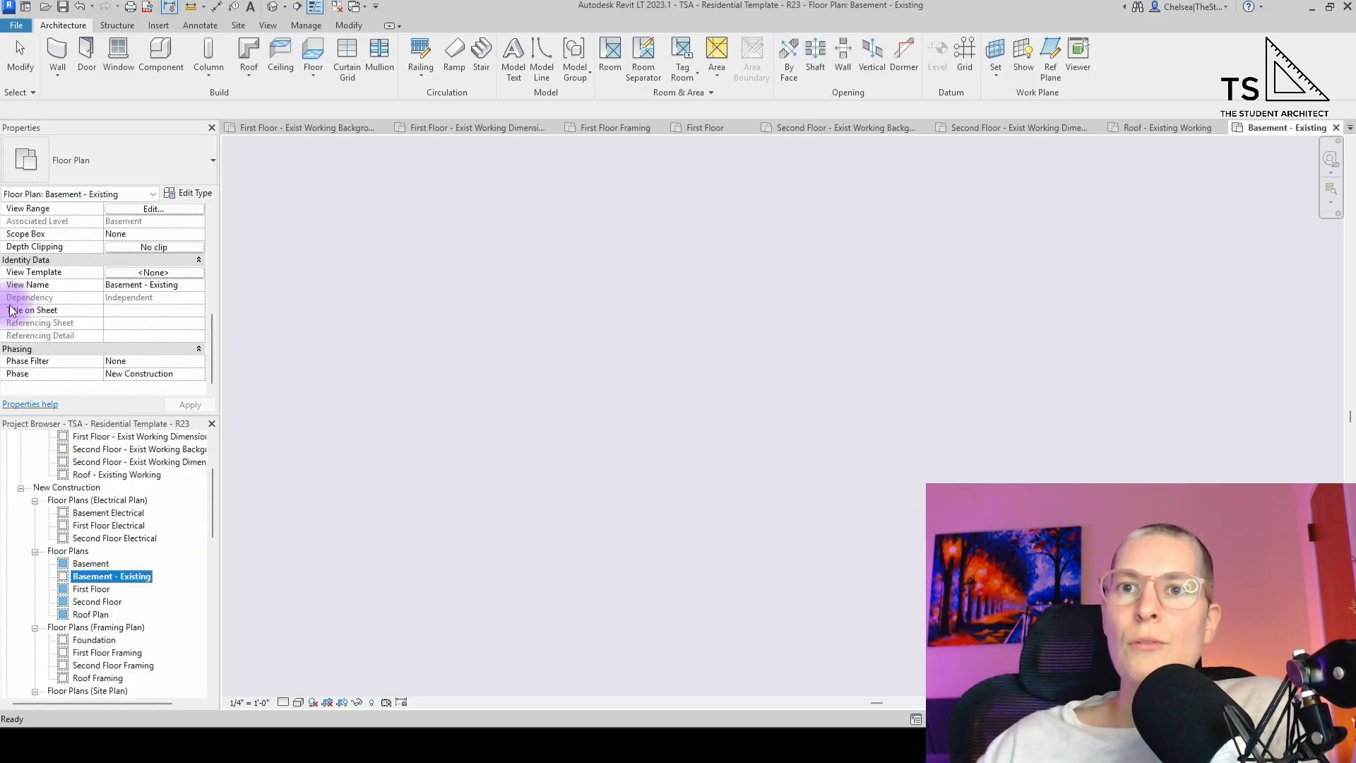
click(201, 375)
click(201, 374)
click(138, 386)
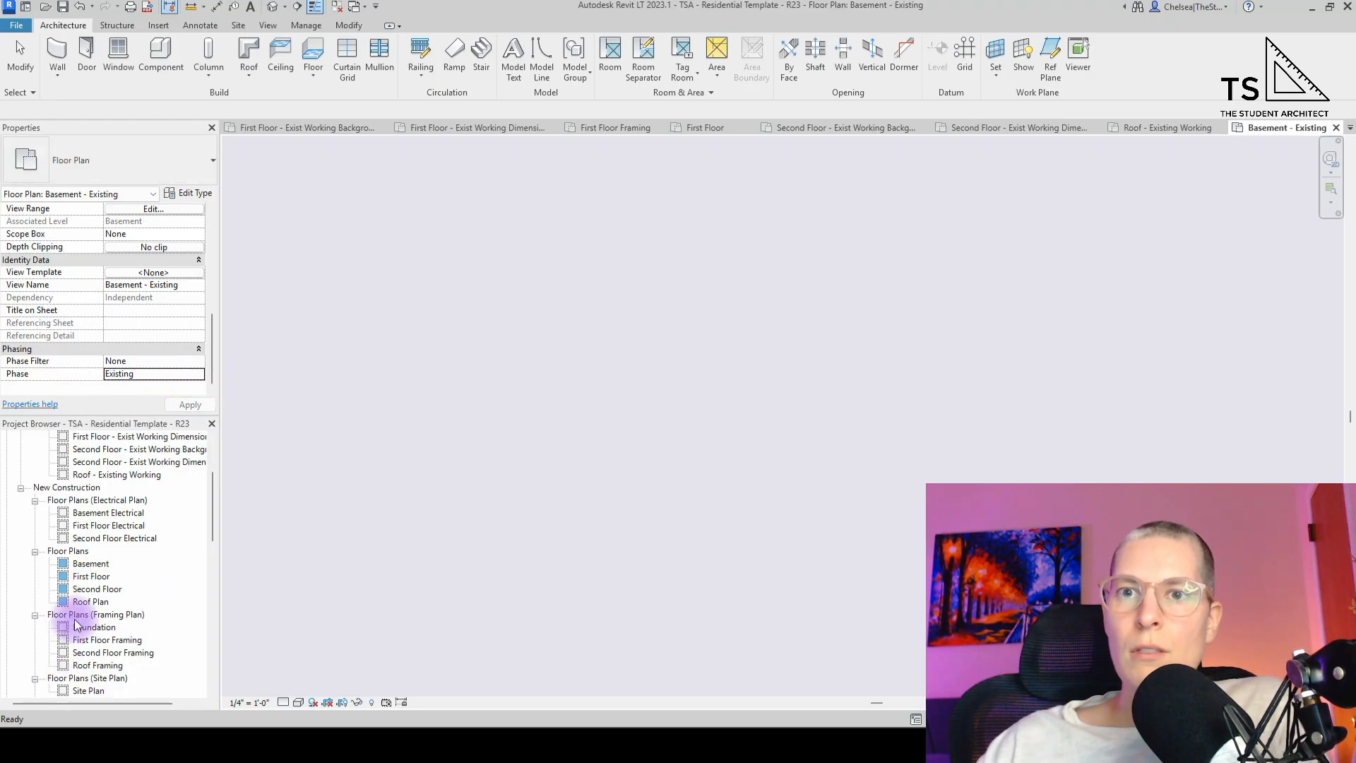
- Duplicate the Basement - Existing view without detailing
scroll(81, 565, up, 3)
click(91, 475)
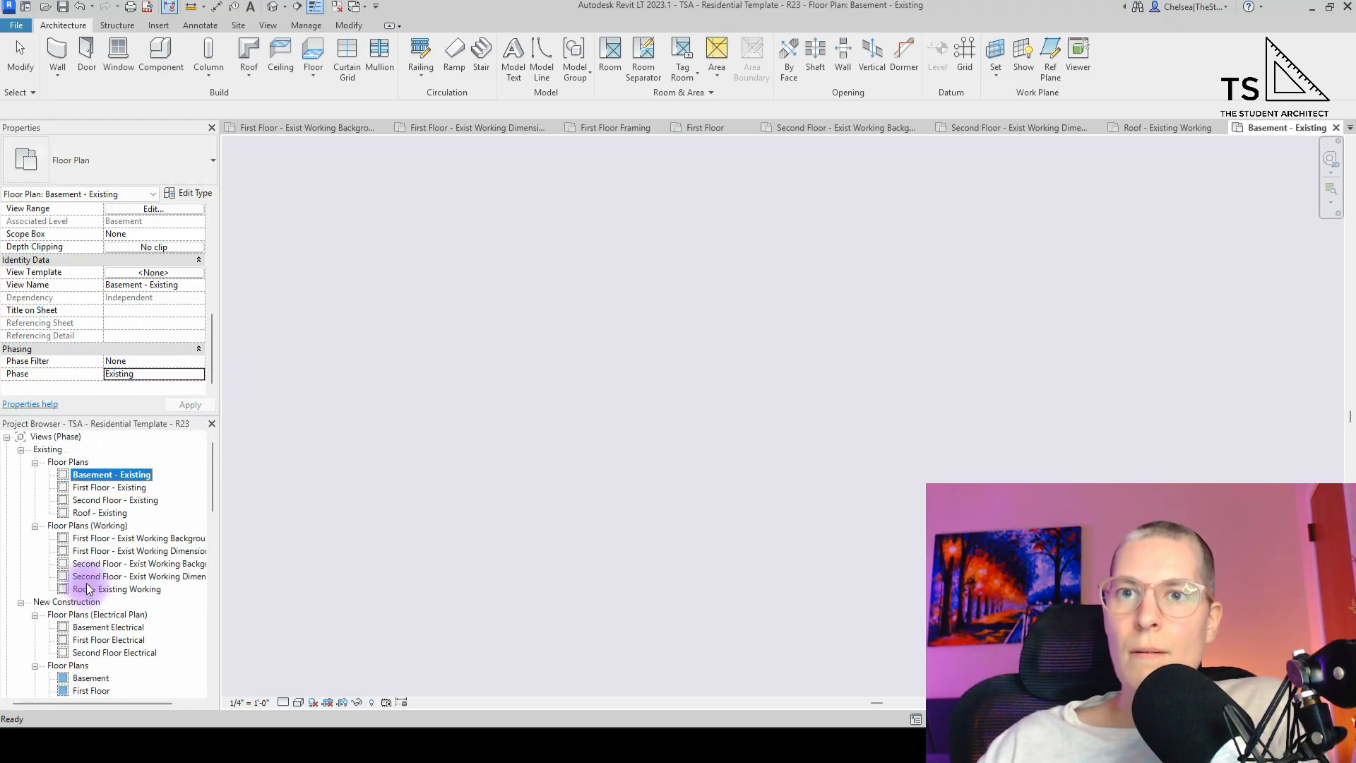
right_click(91, 476)
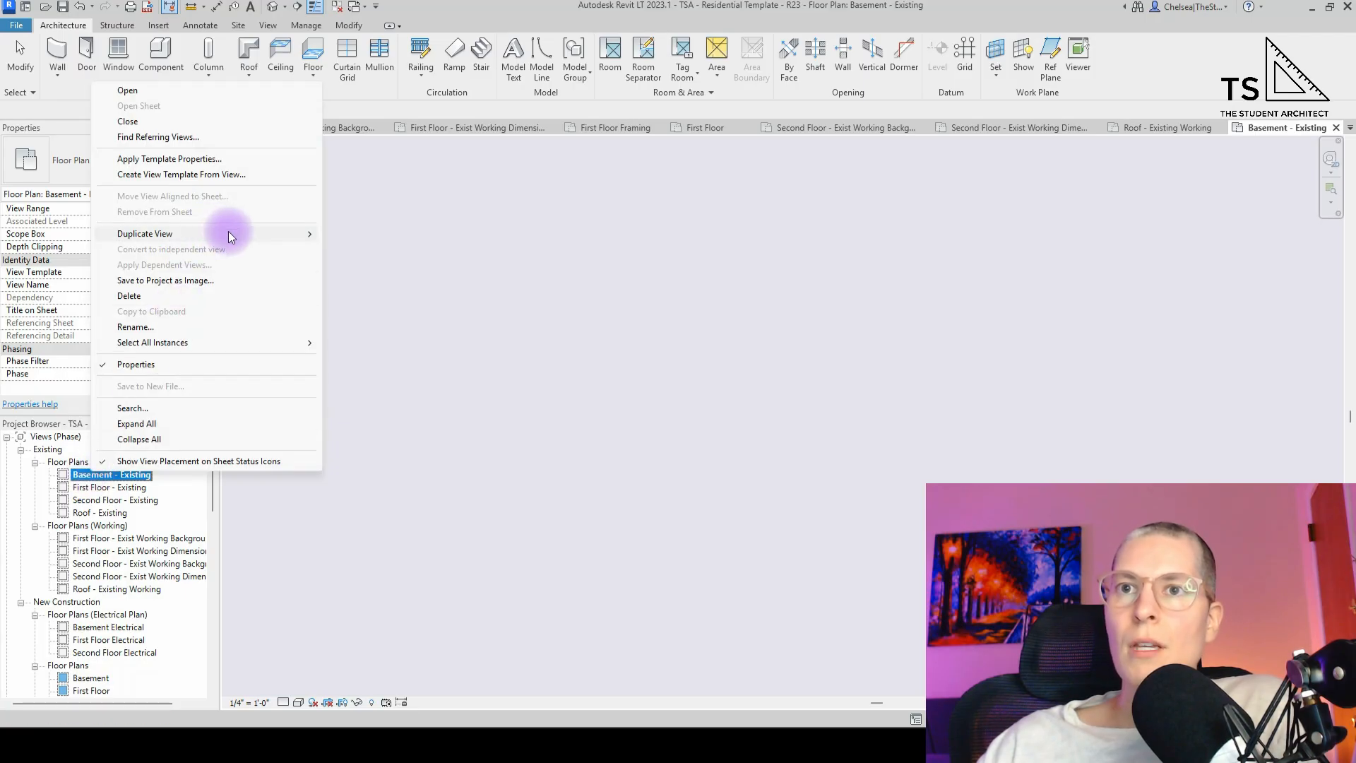
mouse_move(259, 234)
click(419, 233)
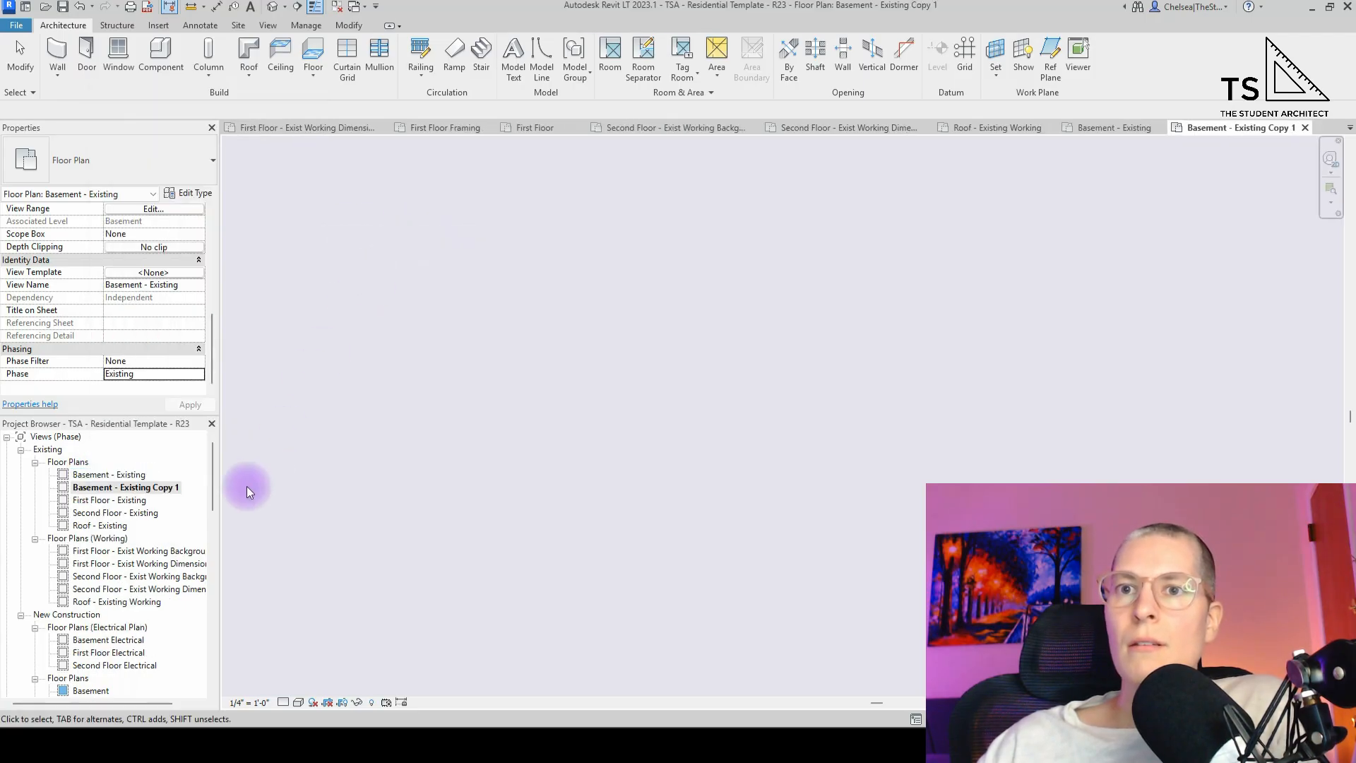
- Rename the copied existing basement view Basement - Existing Working Background
click(145, 488)
click(143, 487)
drag(153, 486, 248, 456)
key(BackSpace)
key(BackSpace)
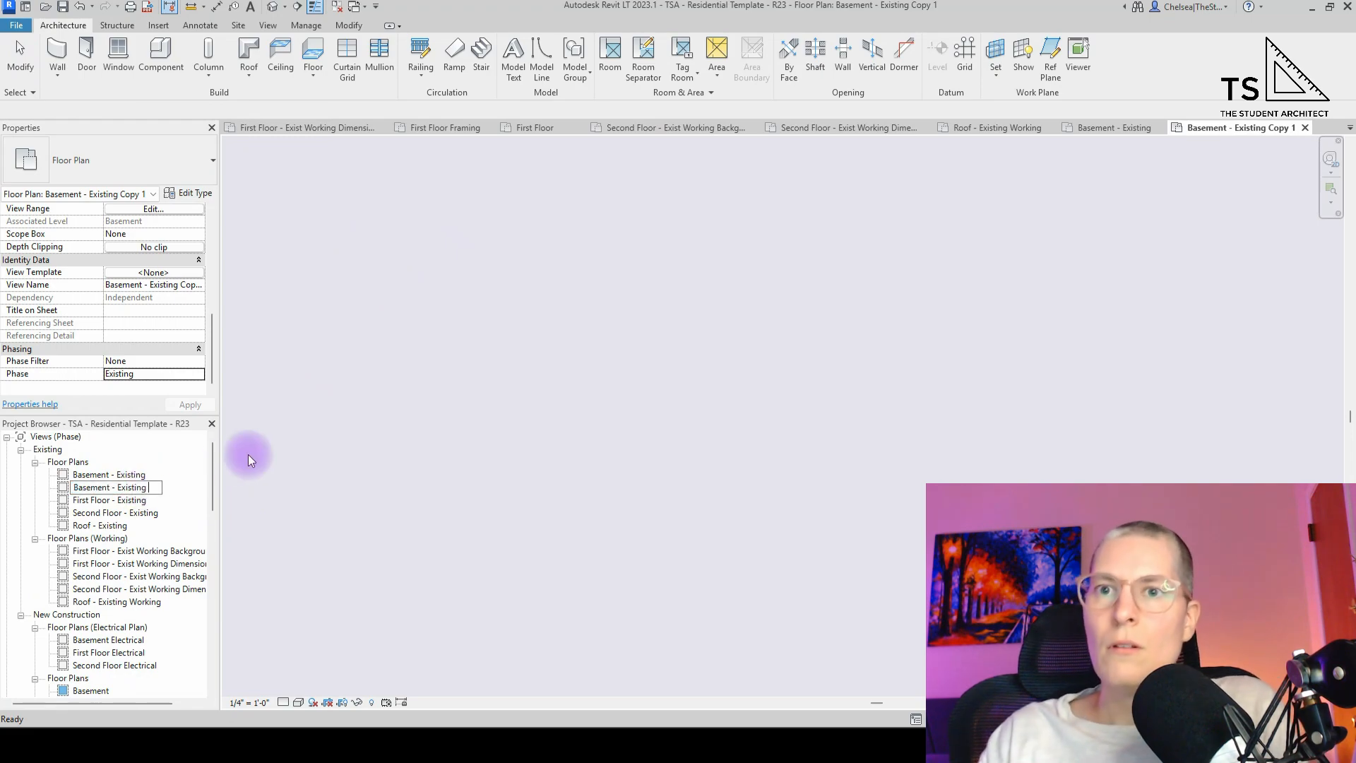
text(Working Backgrounds)
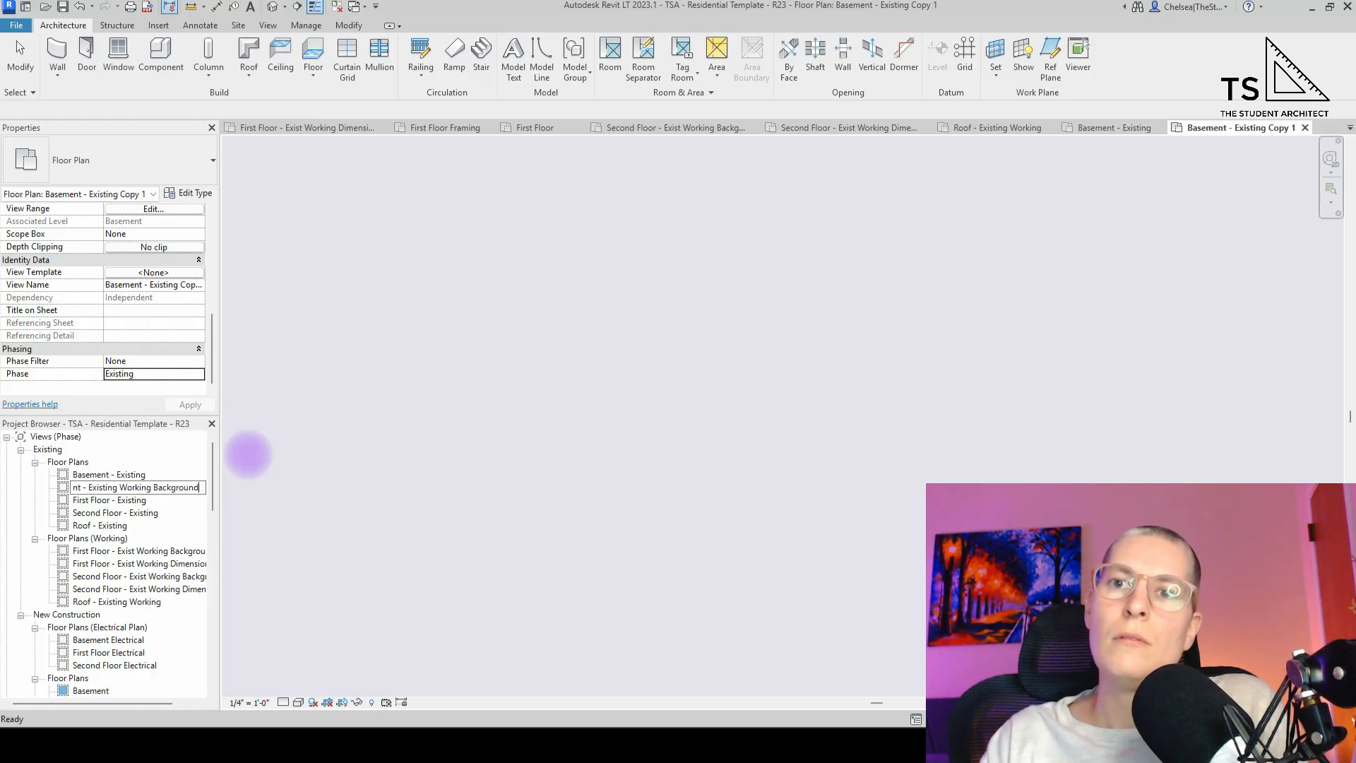
key(Return)
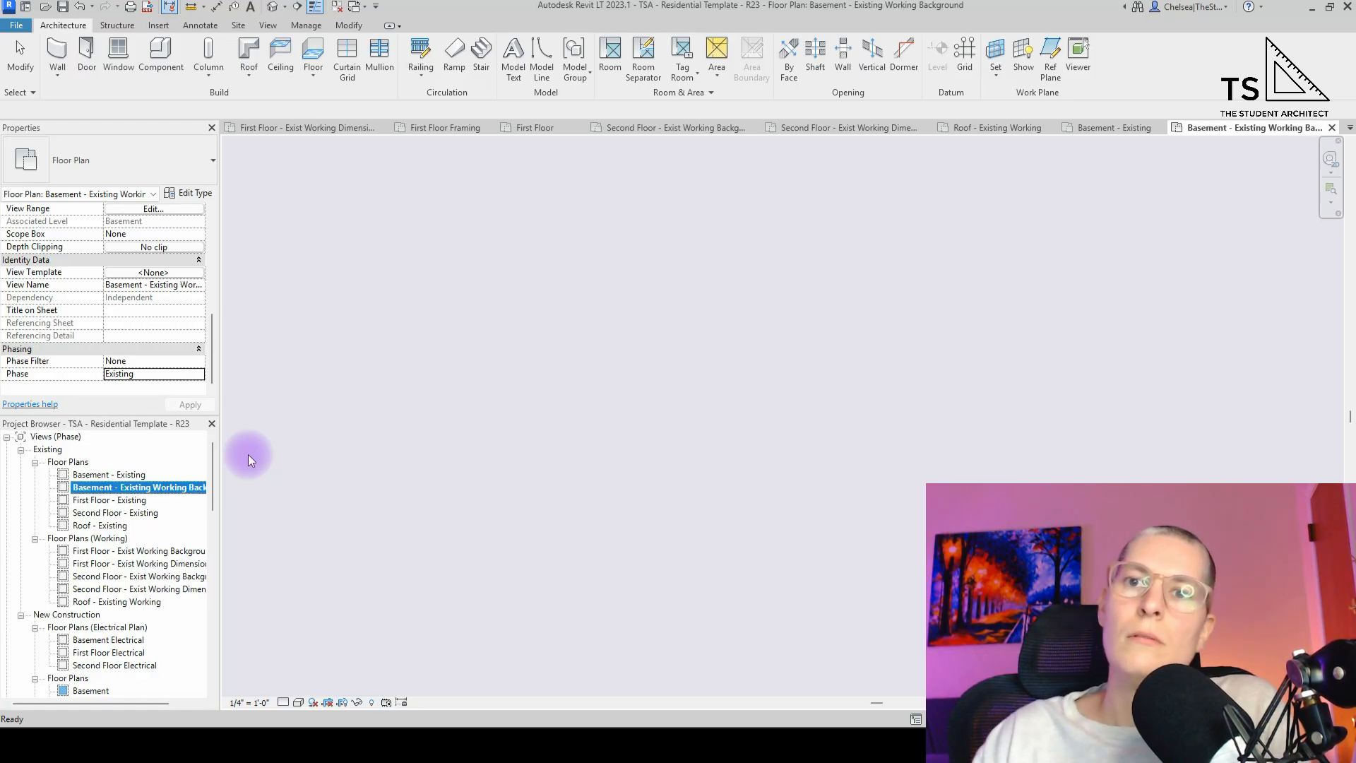
- Duplicate the Basement - Existing Working Background view without detailing and rename the copy Basement - Existing Working Dimensions
right_click(109, 489)
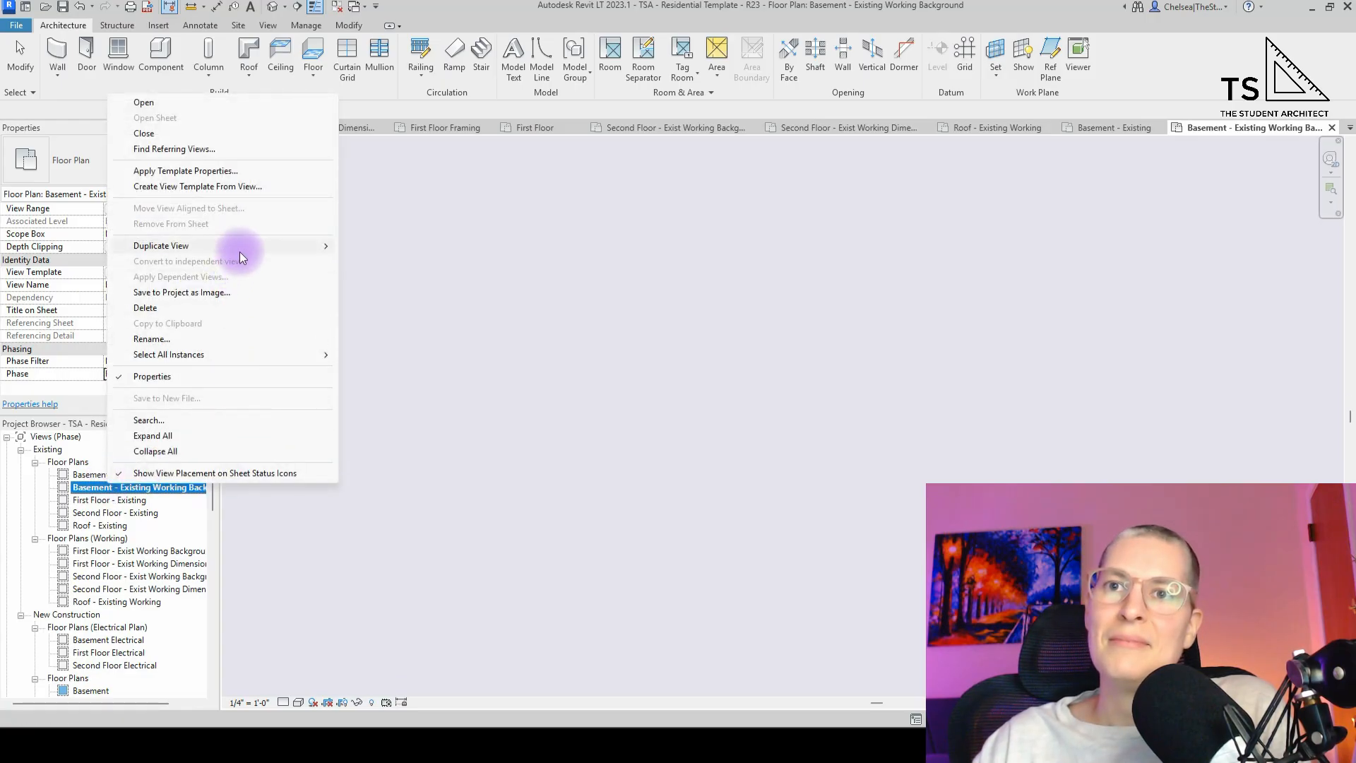
mouse_move(240, 252)
click(433, 249)
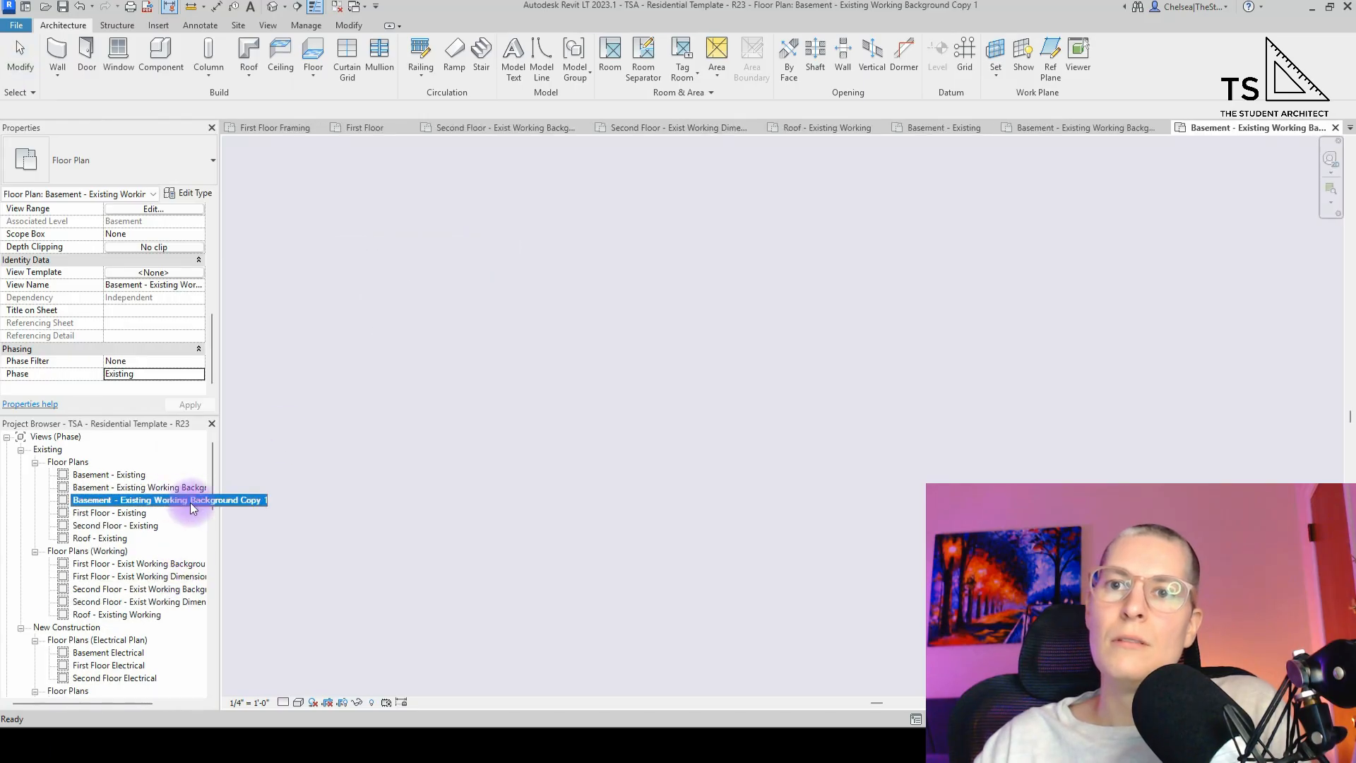
click(193, 503)
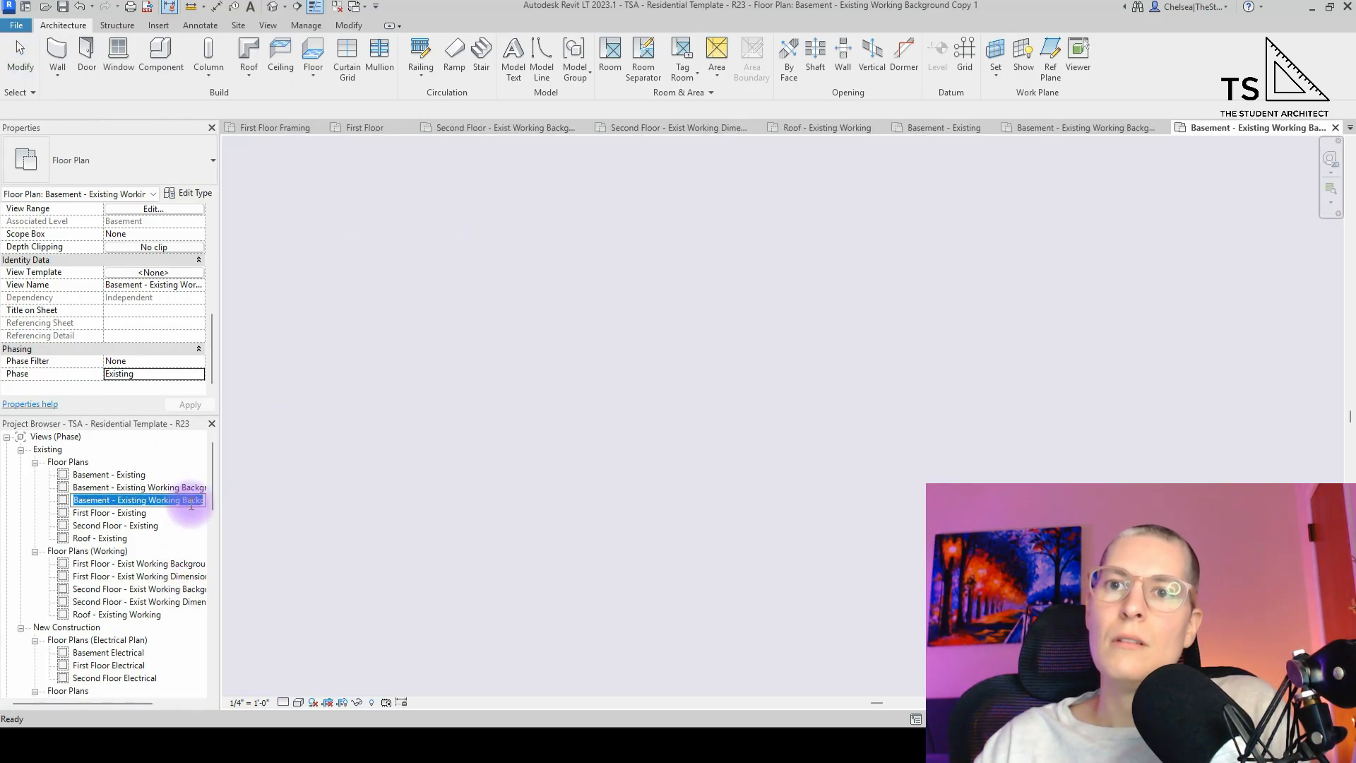
drag(190, 501, 346, 501)
text(Dimensi)
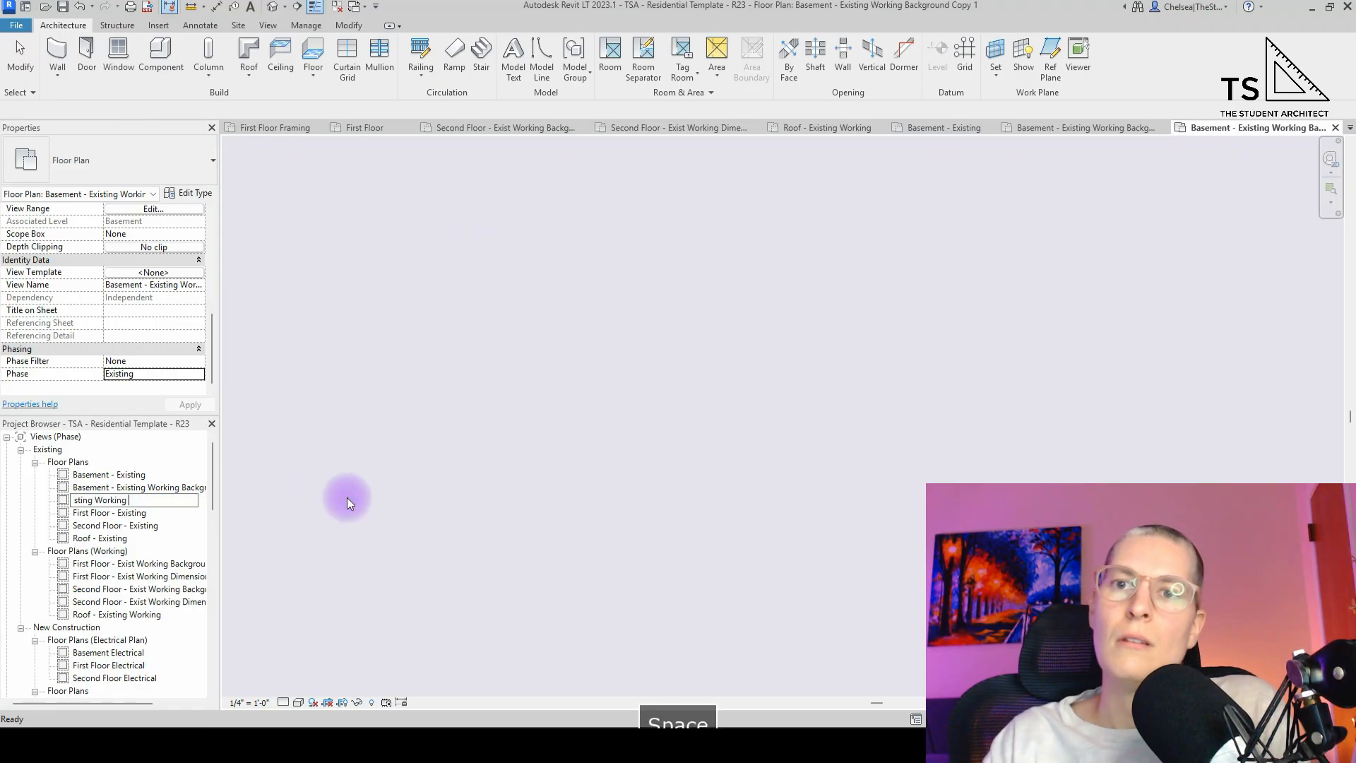
text(ons)
key(Return)
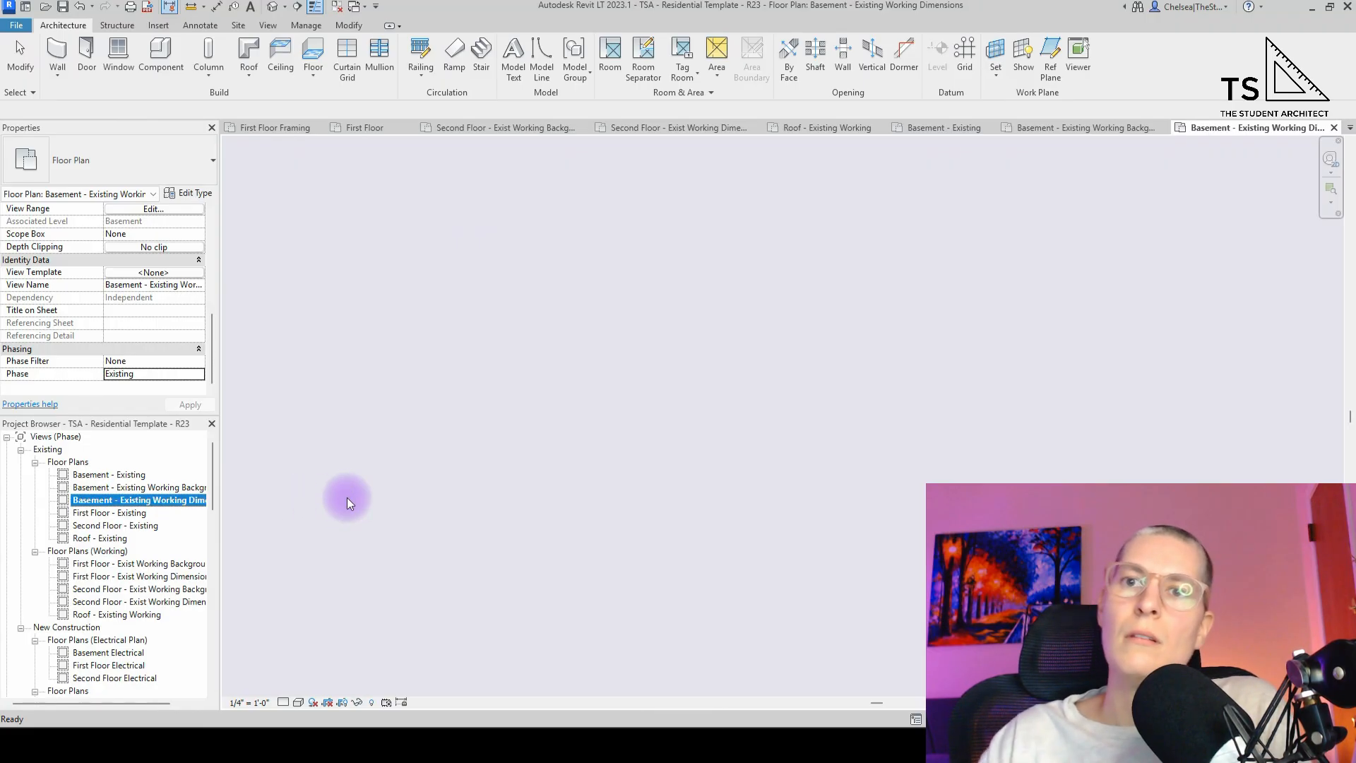
- Change the view type of both Basement - Existing Working views, Background and Dimensions, to Working
click(142, 177)
click(71, 342)
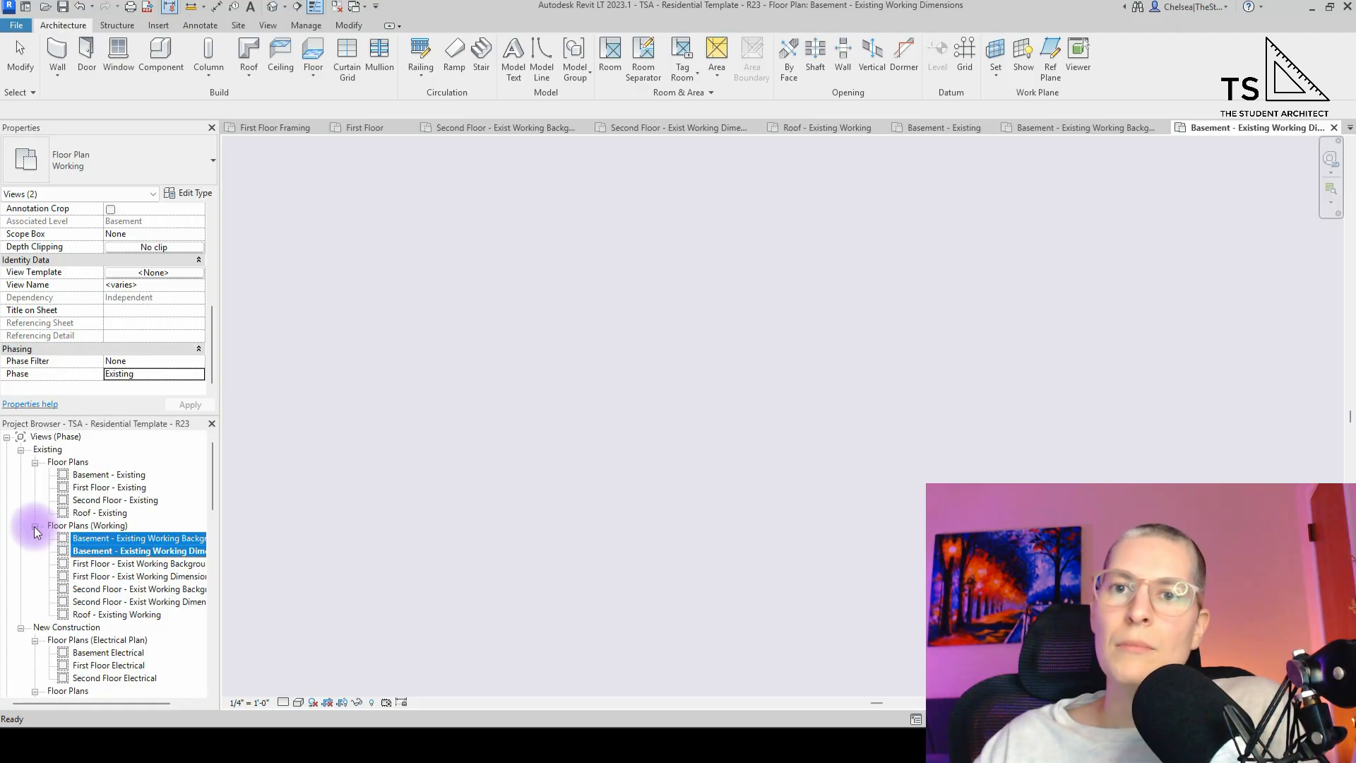
- Review how the existing-phase working floor plans and the New Construction views are grouped in the project's view list
click(34, 527)
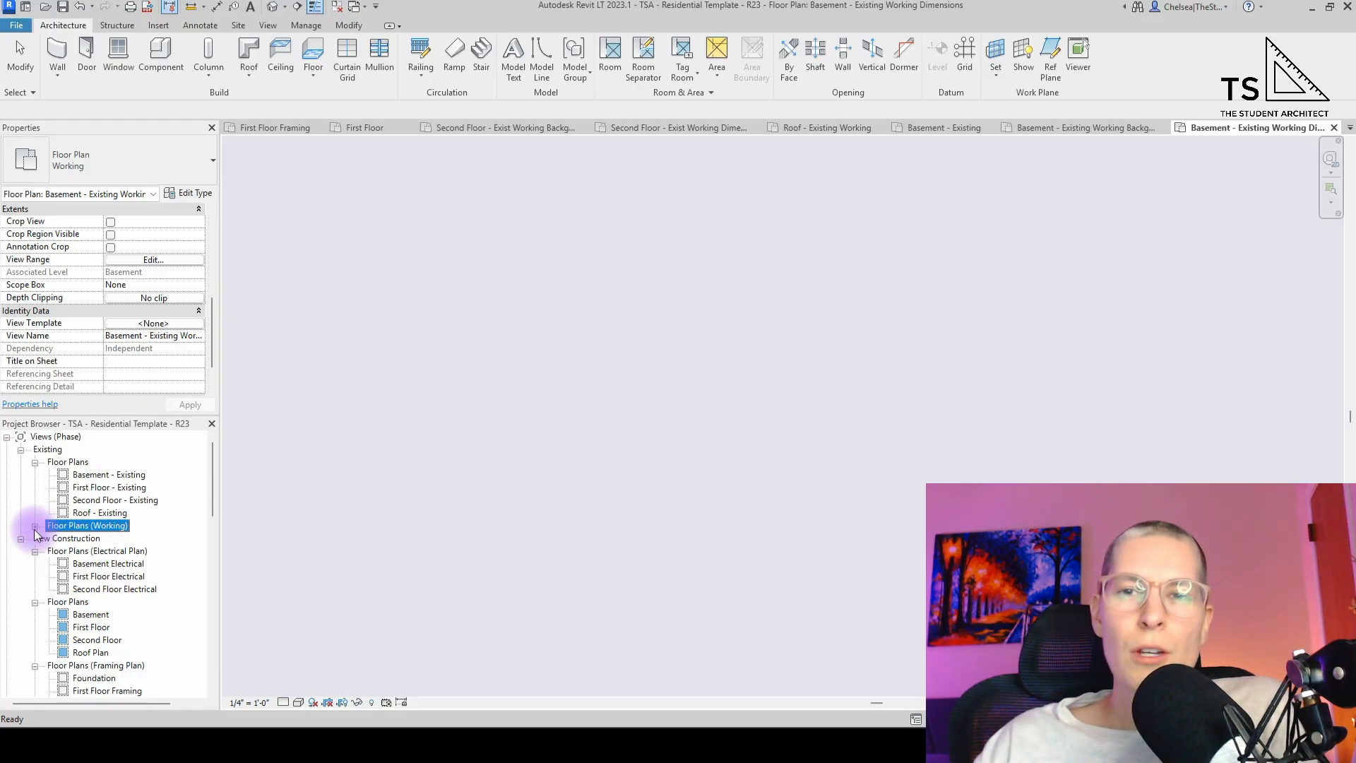
click(35, 527)
click(35, 527)
click(35, 527)
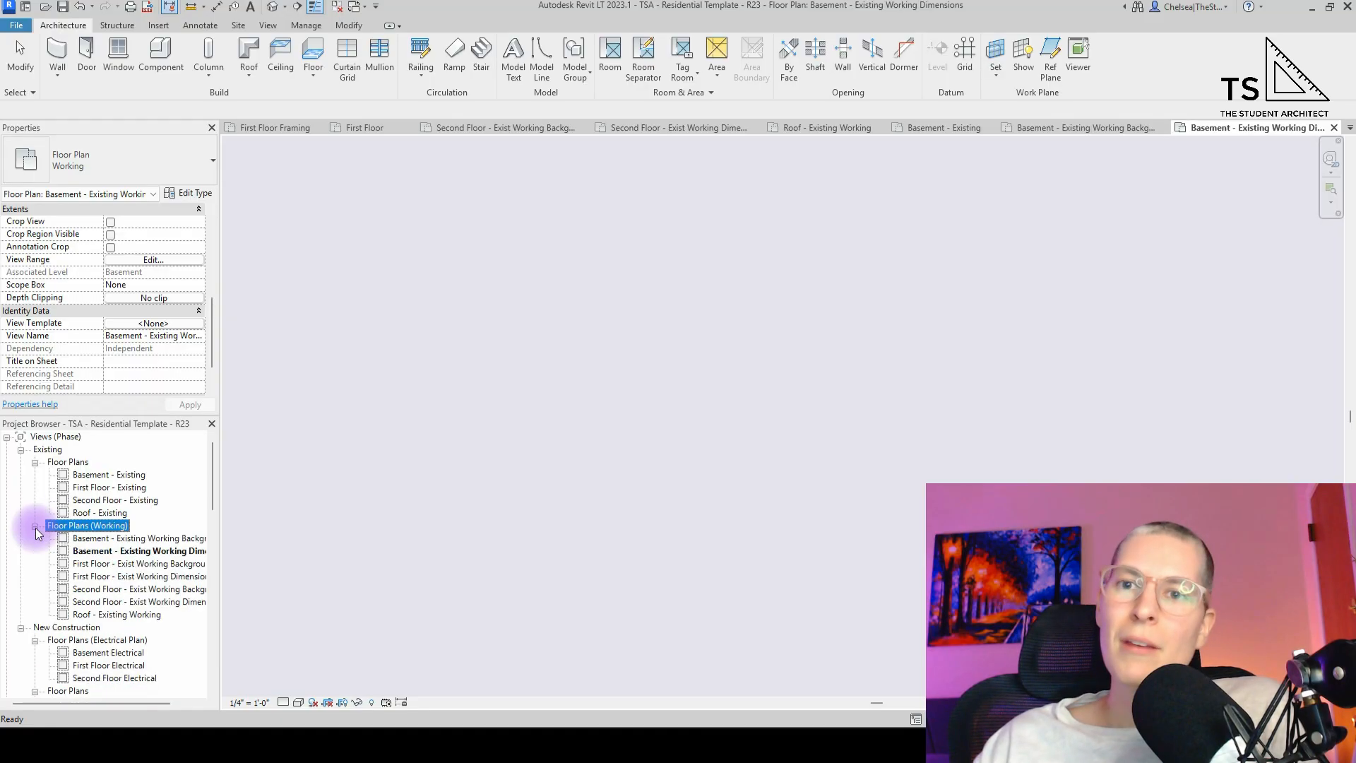
scroll(152, 621, down, 2)
scroll(160, 607, up, 2)
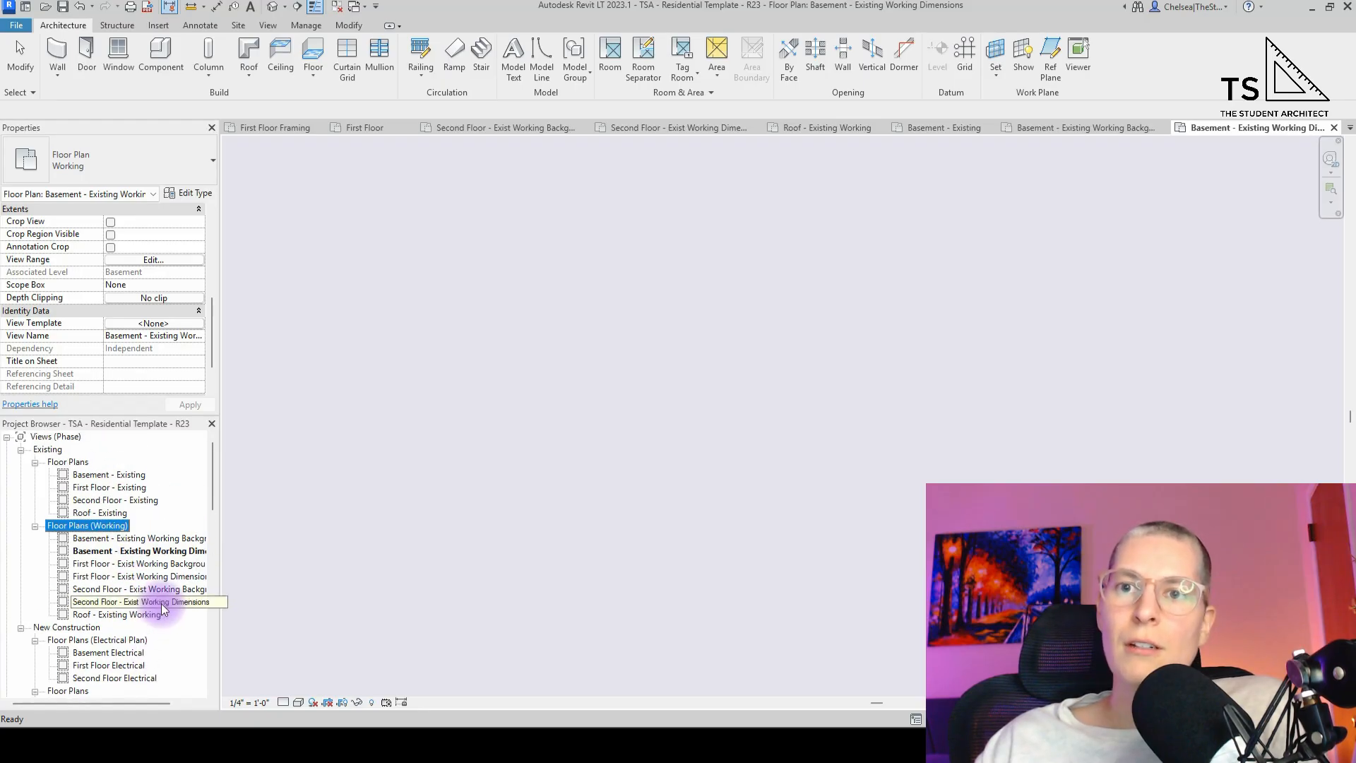
scroll(164, 526, down, 2)
scroll(167, 530, up, 2)
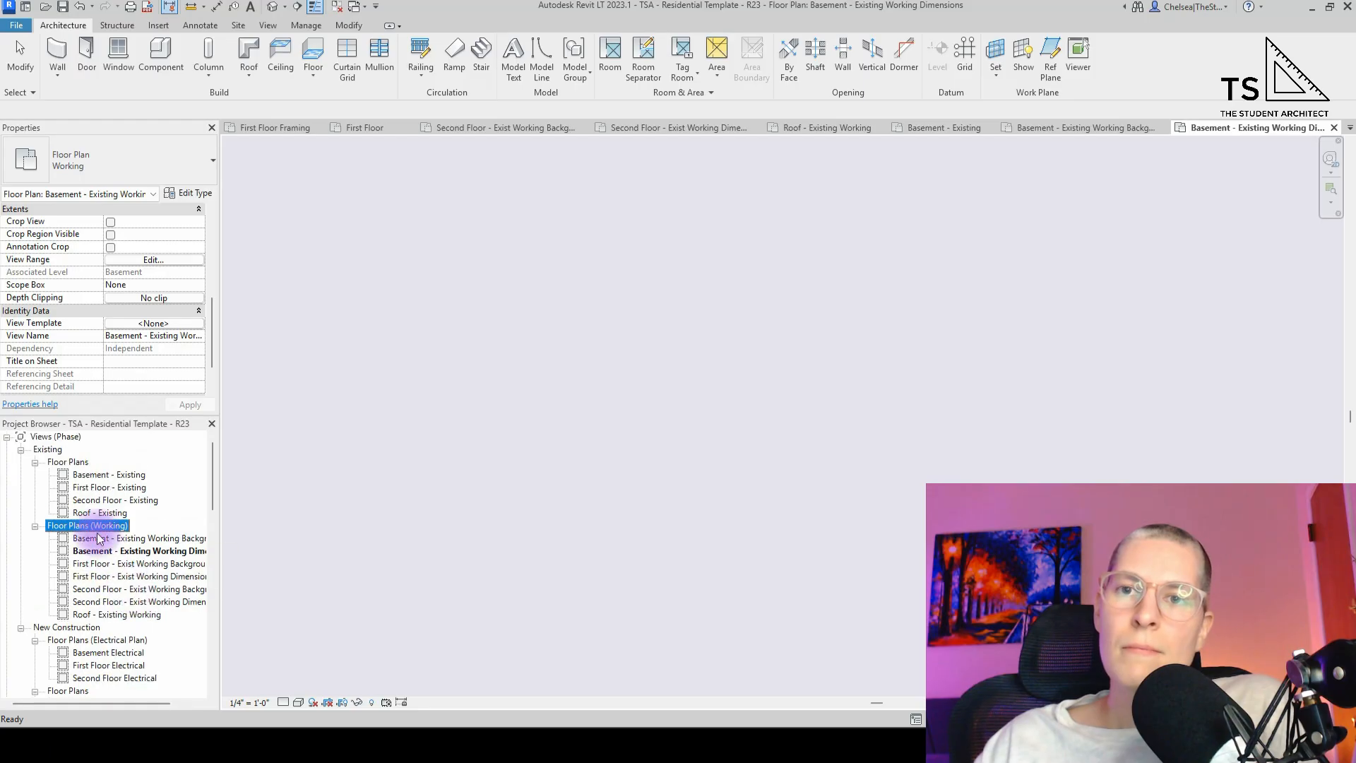
click(101, 476)
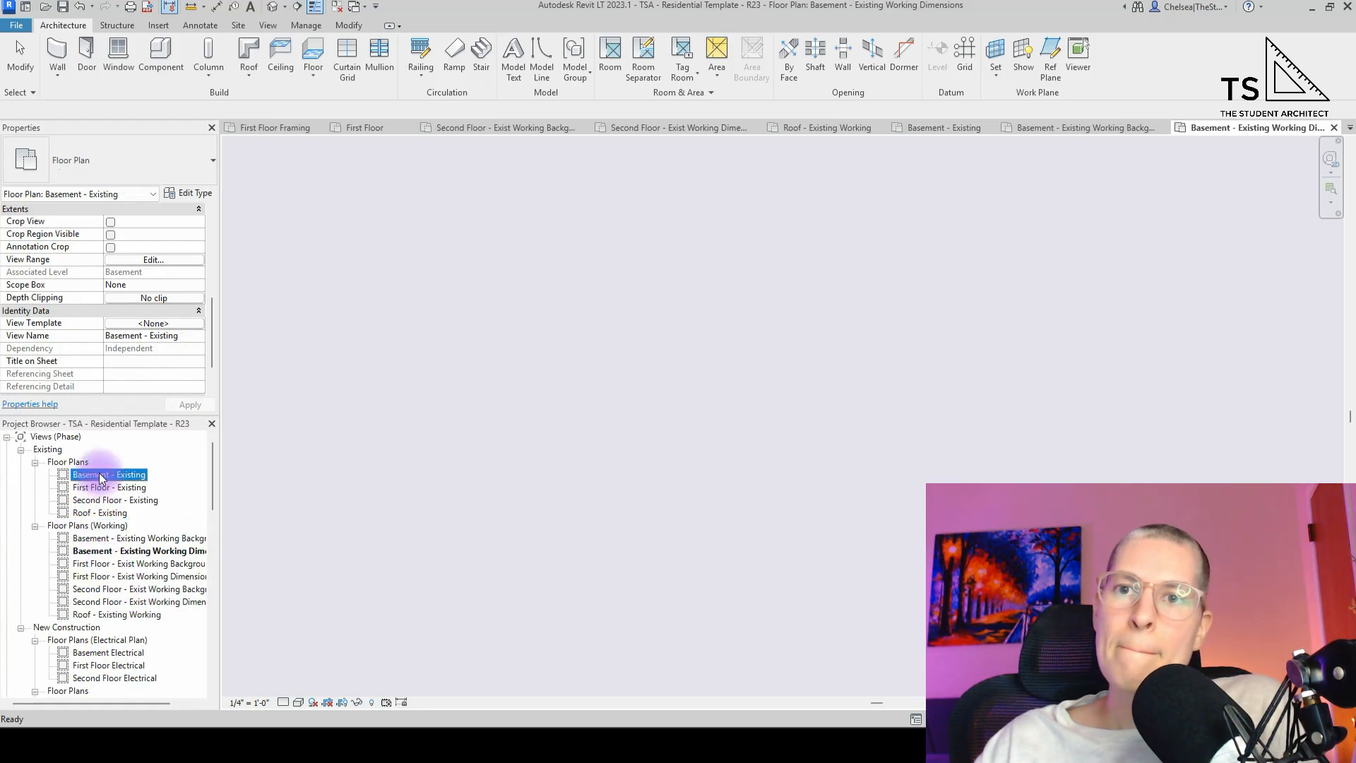
scroll(103, 565, down, 2)
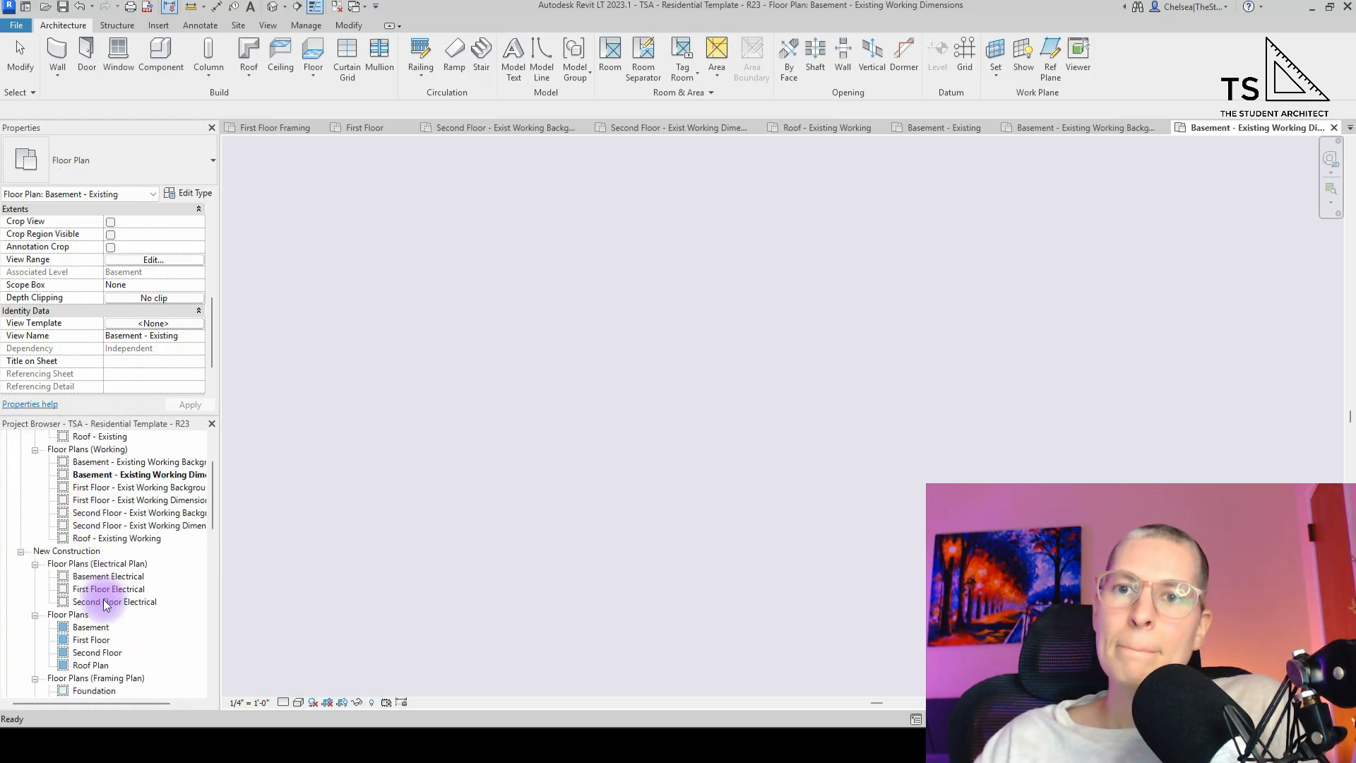
scroll(107, 586, down, 1)
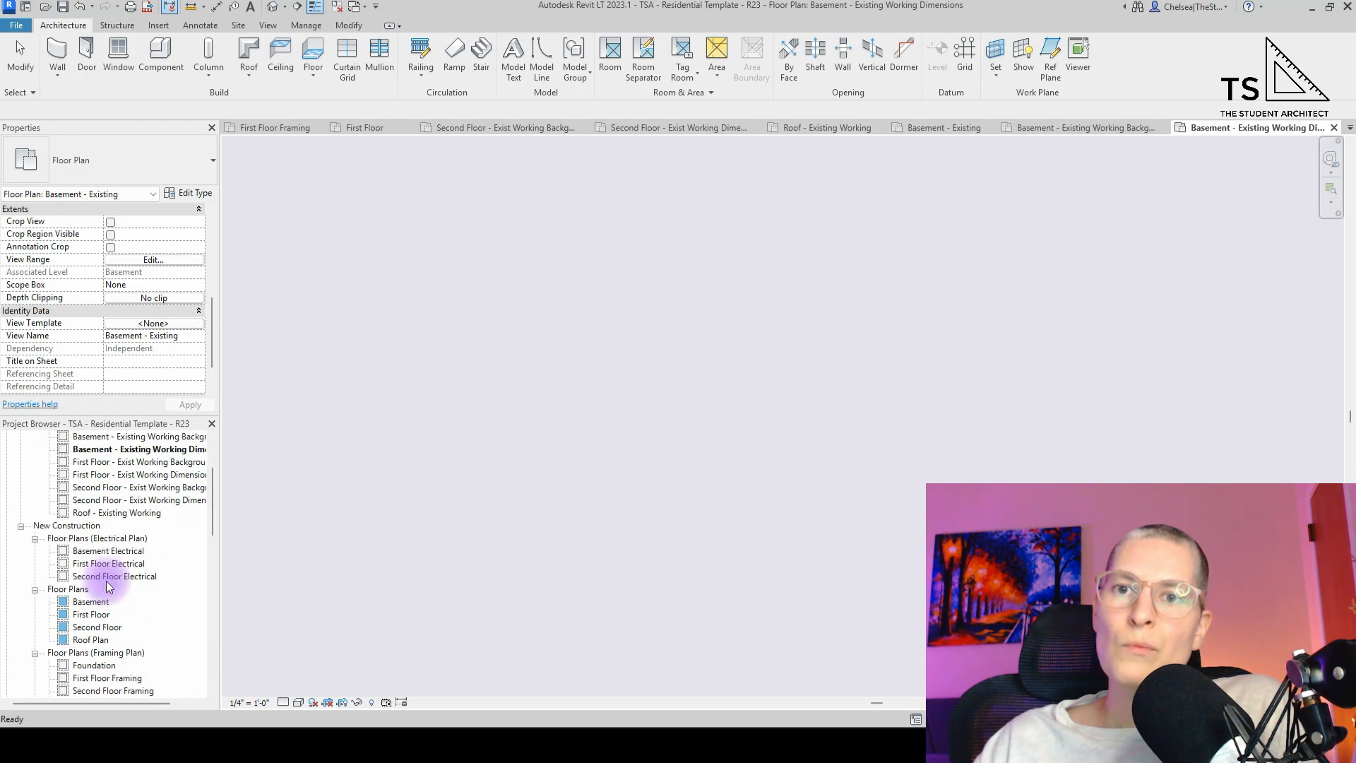
scroll(109, 554, down, 3)
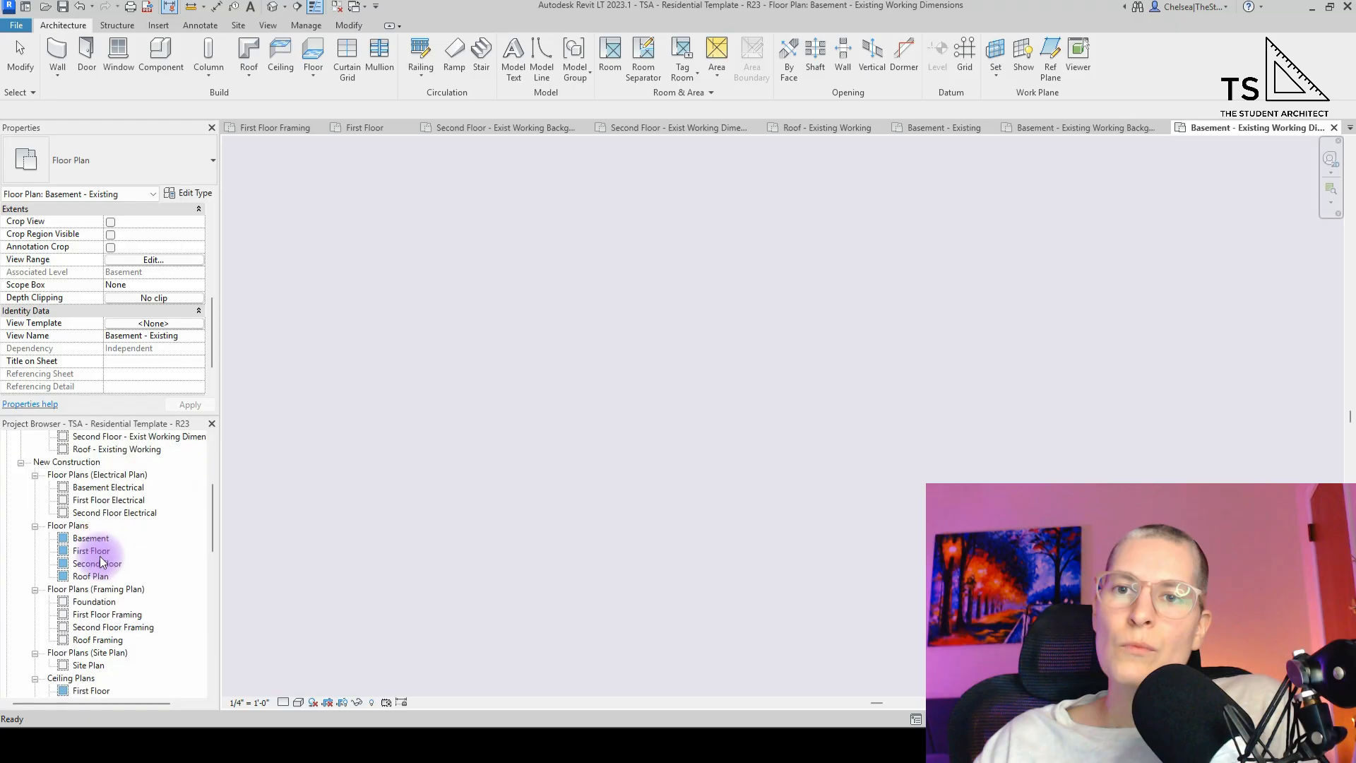
scroll(98, 563, down, 1)
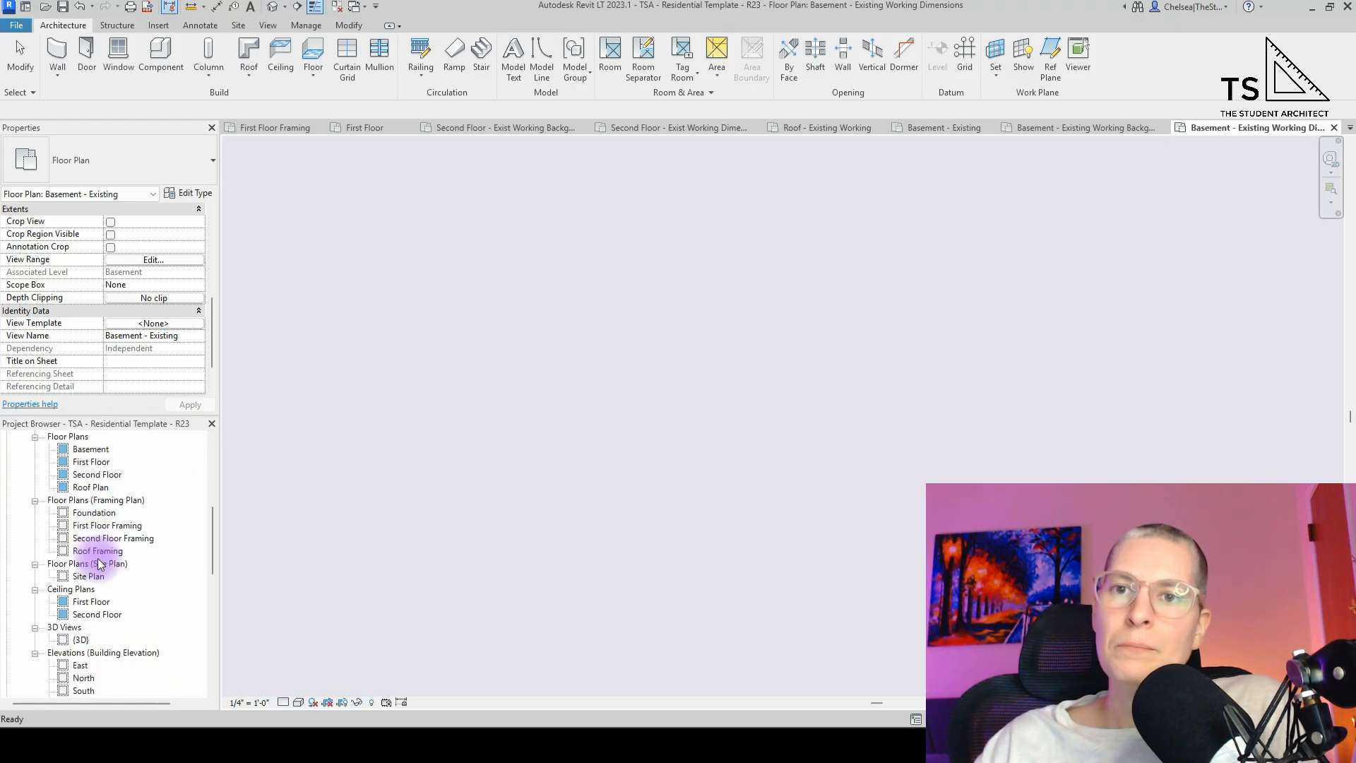
- Review the view groups under the Existing and New Construction phases, including the electrical, framing, site and ceiling plans
scroll(96, 563, down, 2)
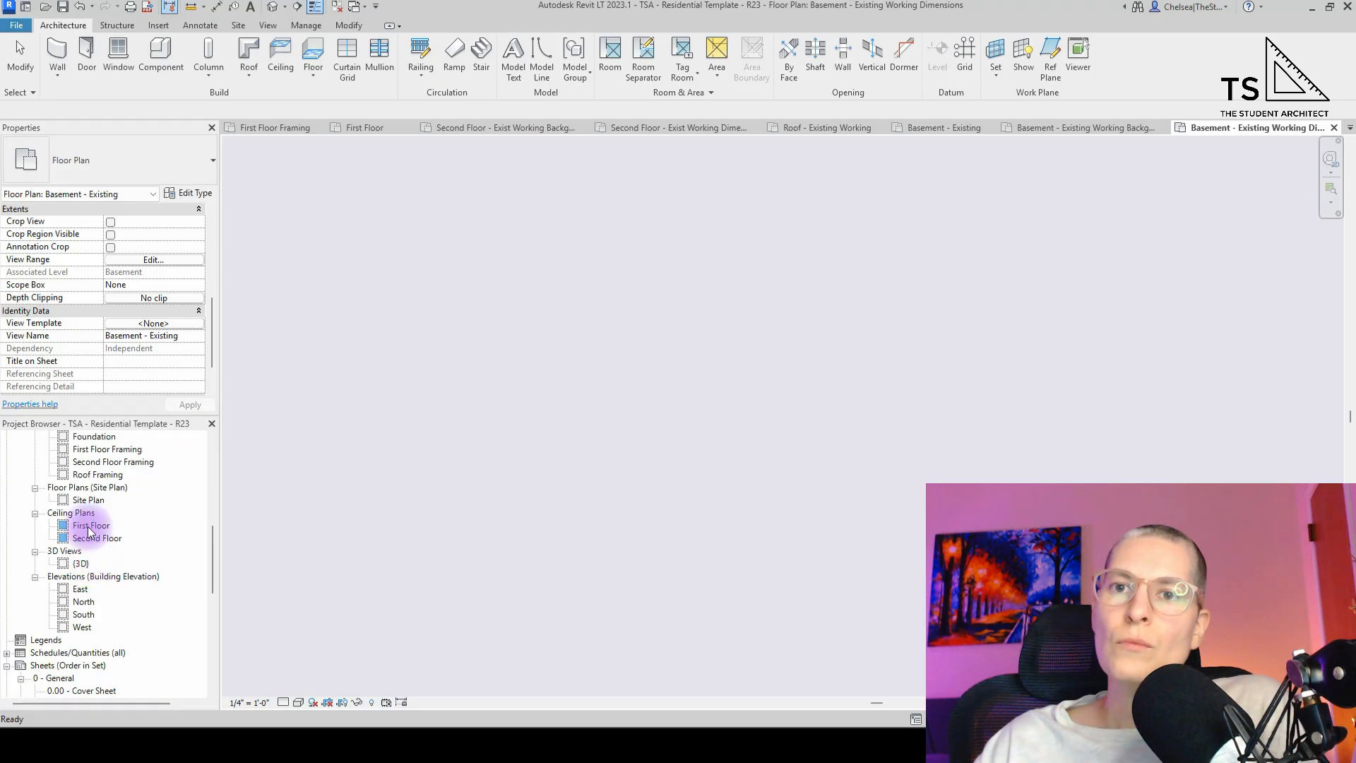
scroll(89, 531, up, 8)
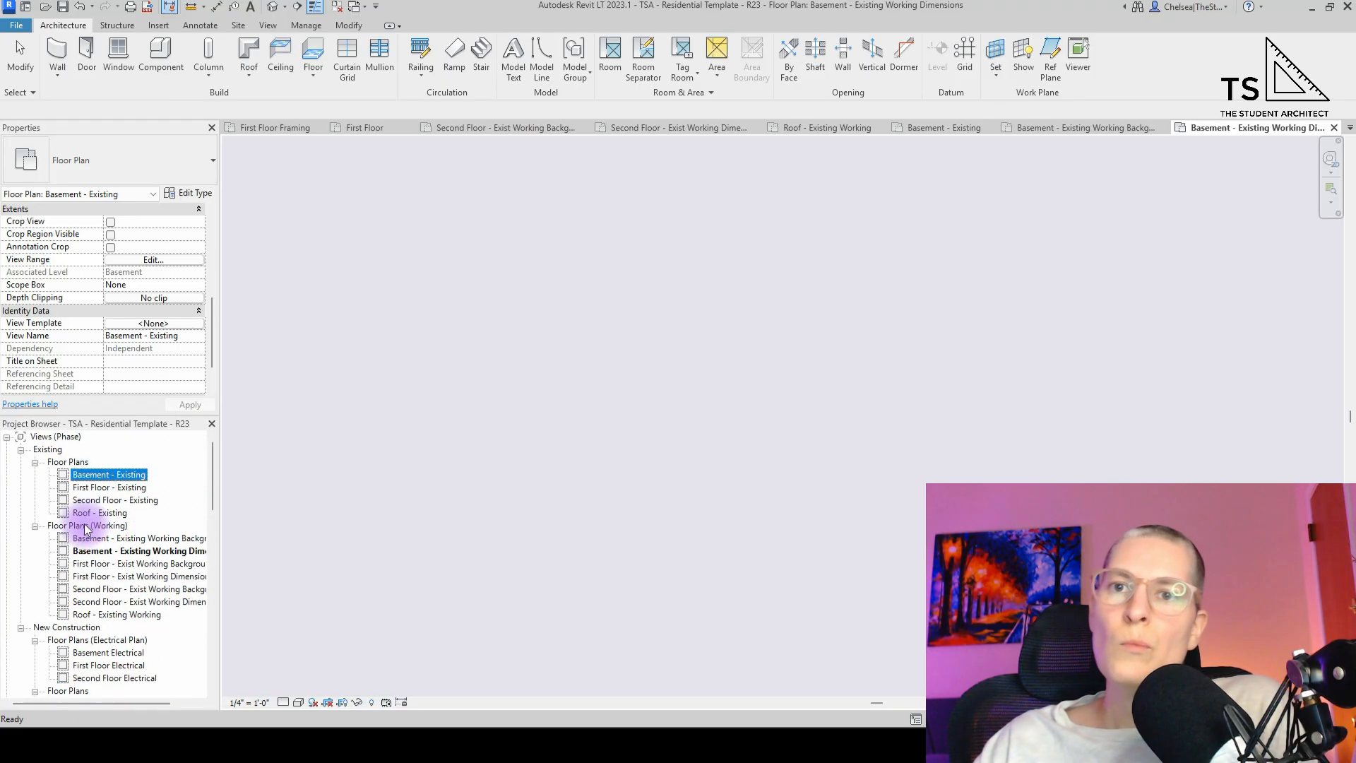
scroll(85, 532, down, 7)
scroll(82, 558, down, 1)
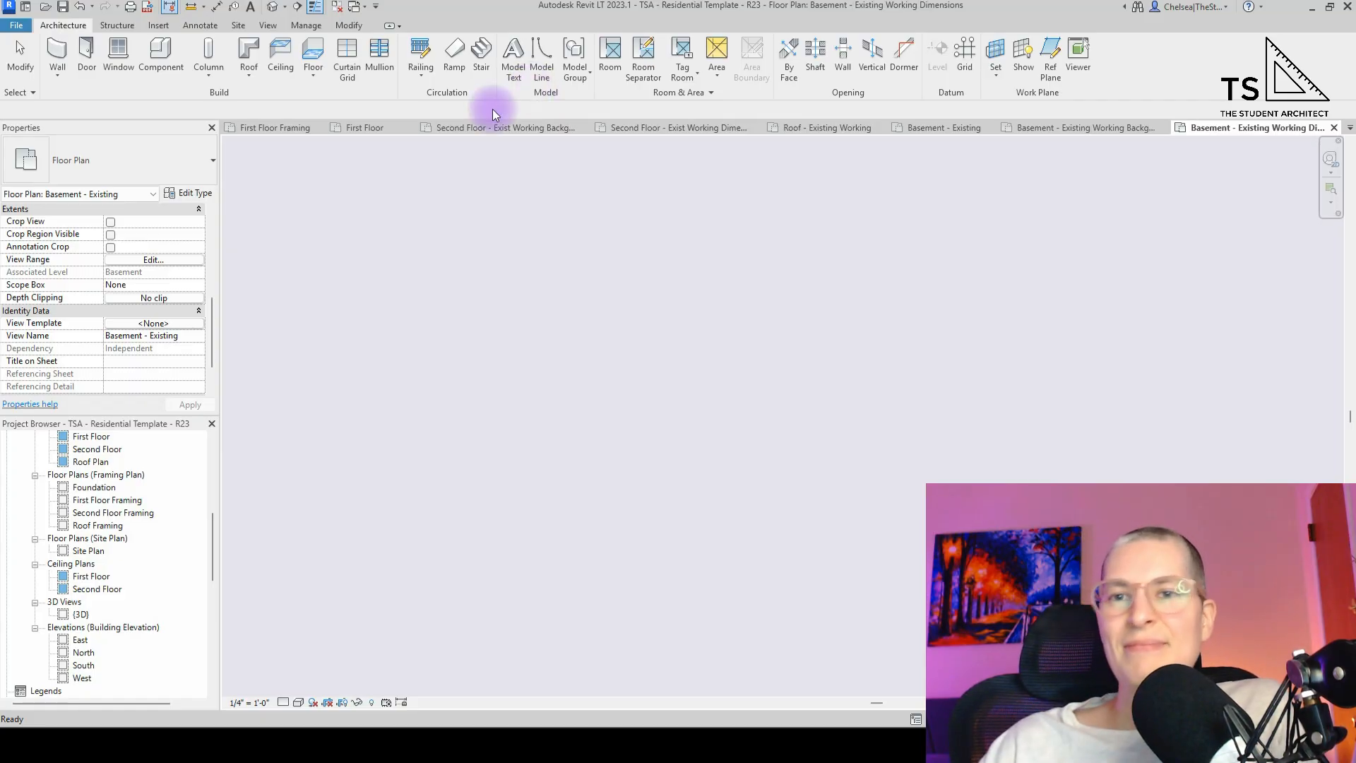
scroll(103, 553, up, 4)
scroll(102, 552, up, 2)
scroll(97, 551, down, 2)
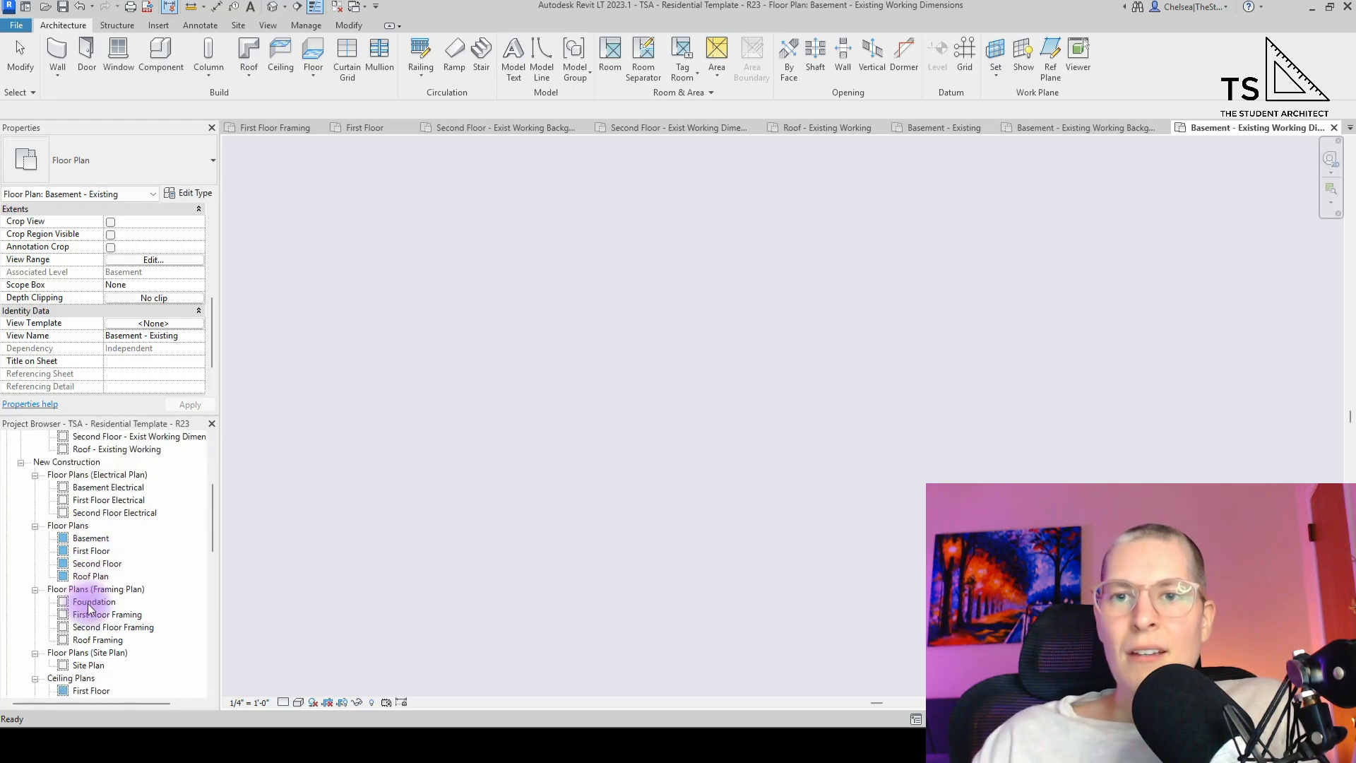
scroll(96, 629, down, 1)
scroll(96, 629, up, 7)
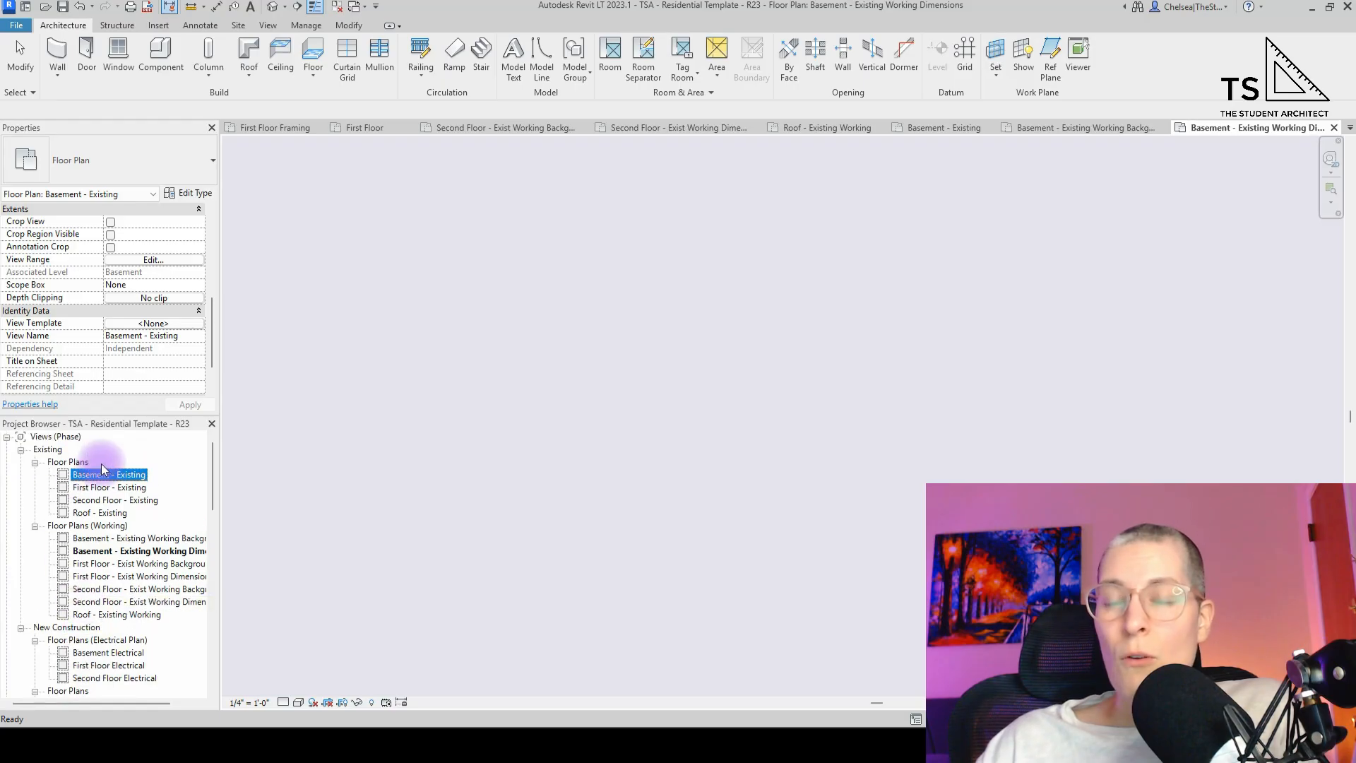
scroll(102, 516, down, 7)
scroll(104, 521, down, 6)
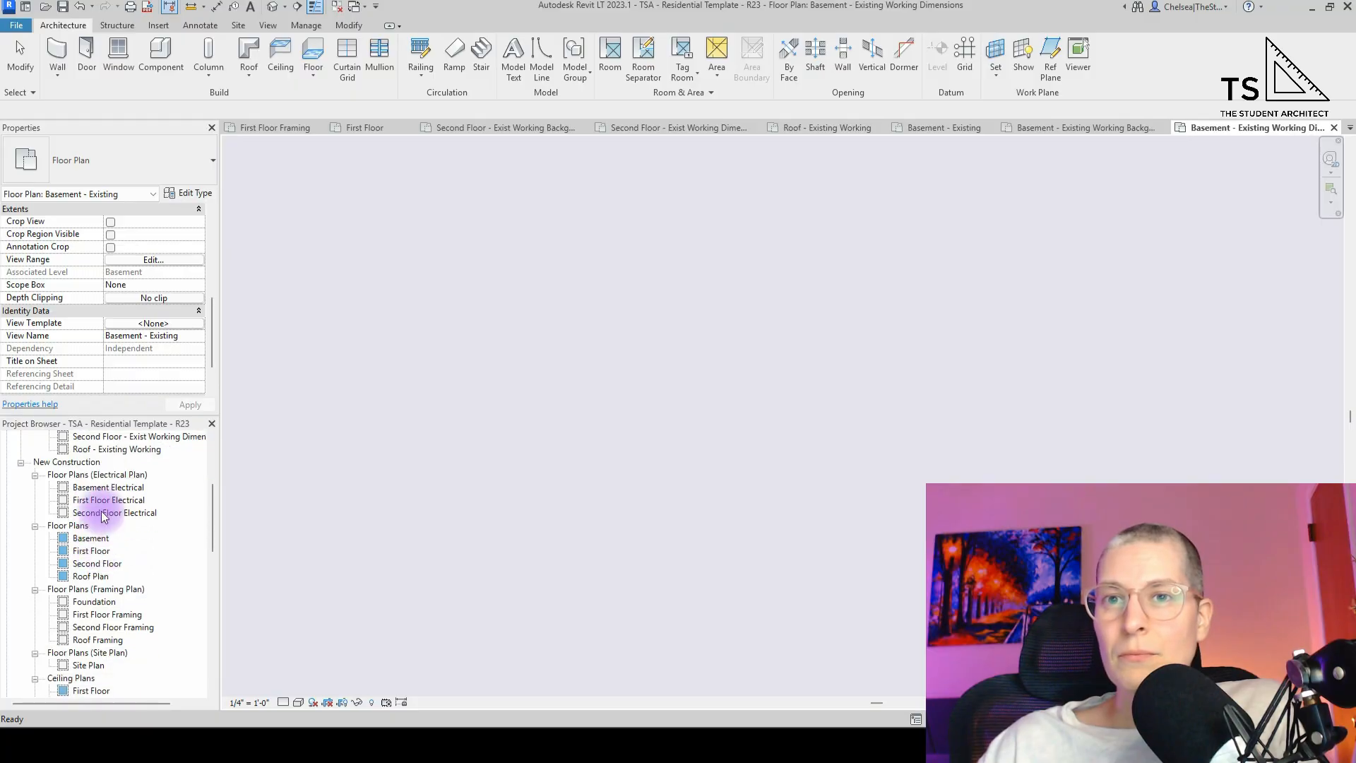
- Rename the Electrical Plan view type used by the three New Construction electrical floor plans to Electrical
click(106, 475)
click(109, 489)
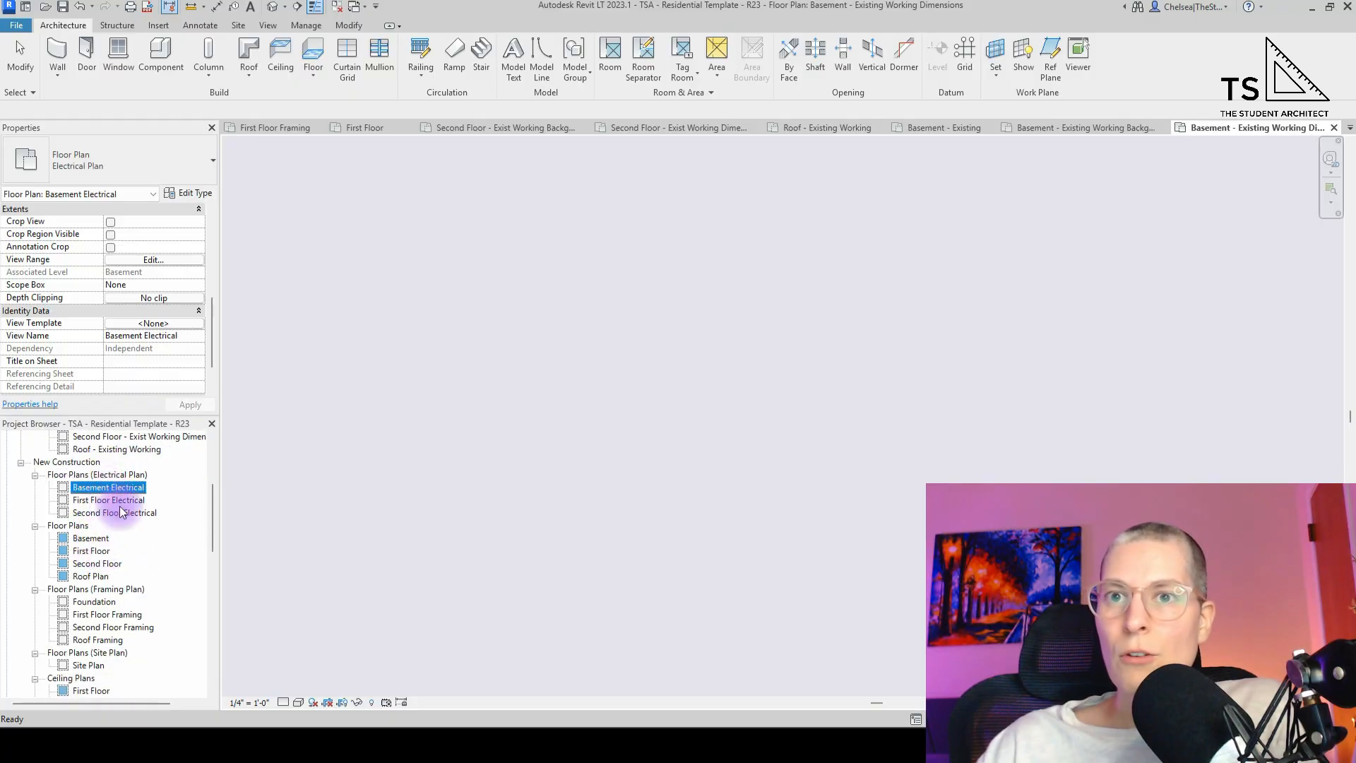
shift+click(112, 513)
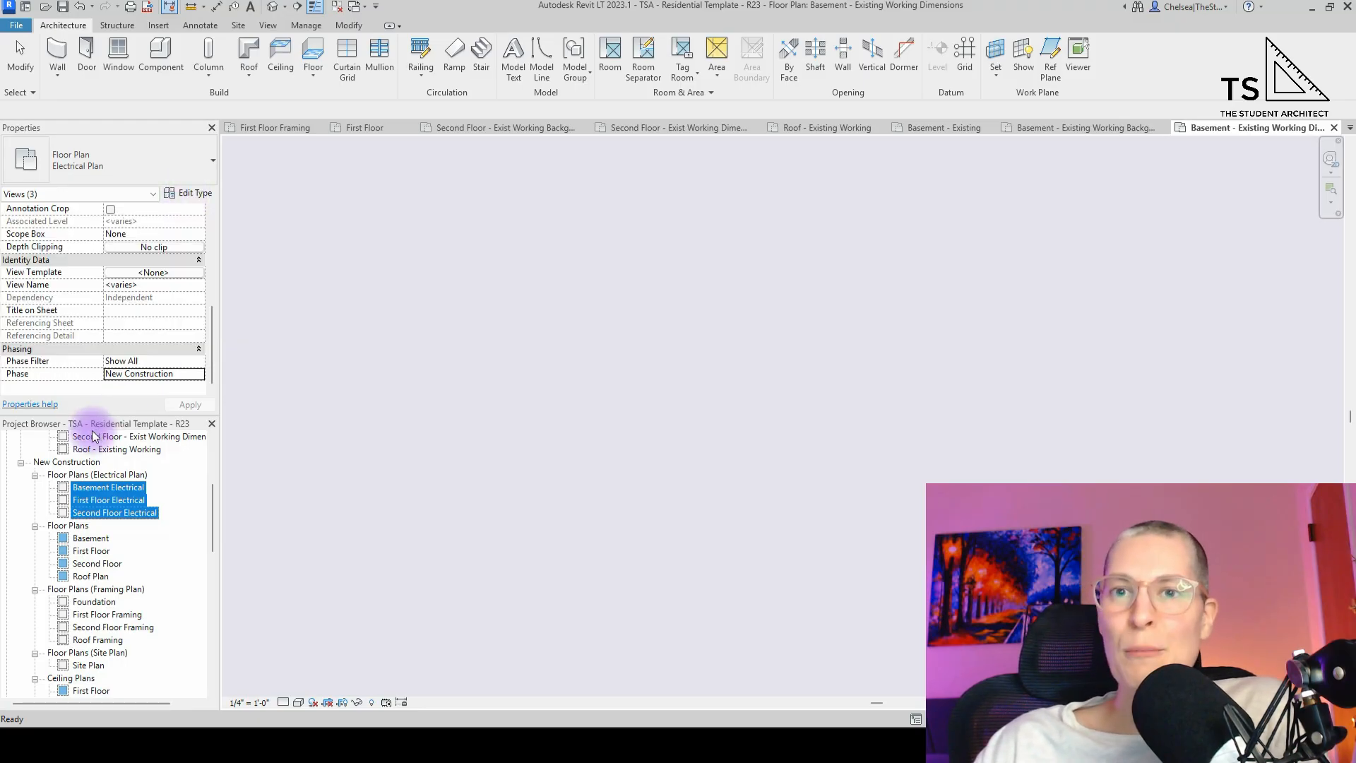
click(192, 195)
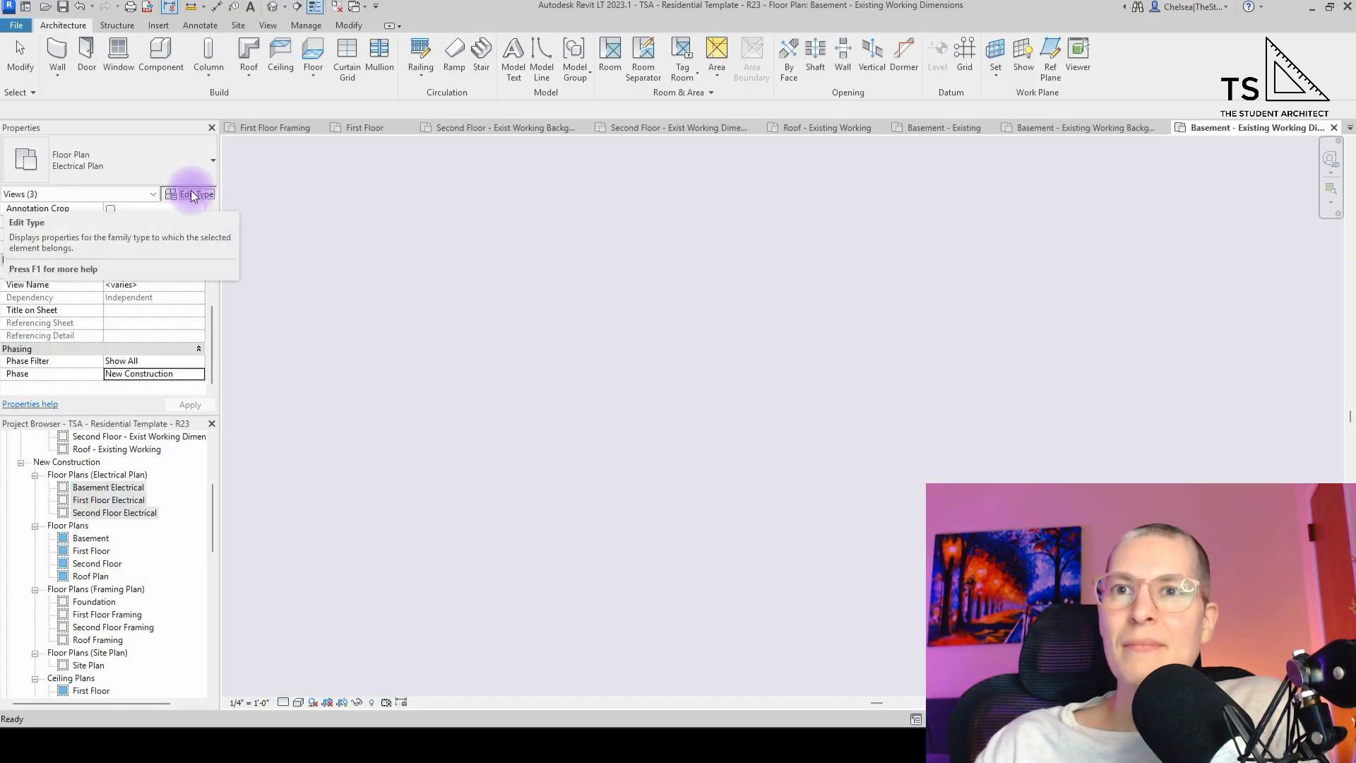
scroll(142, 338, up, 3)
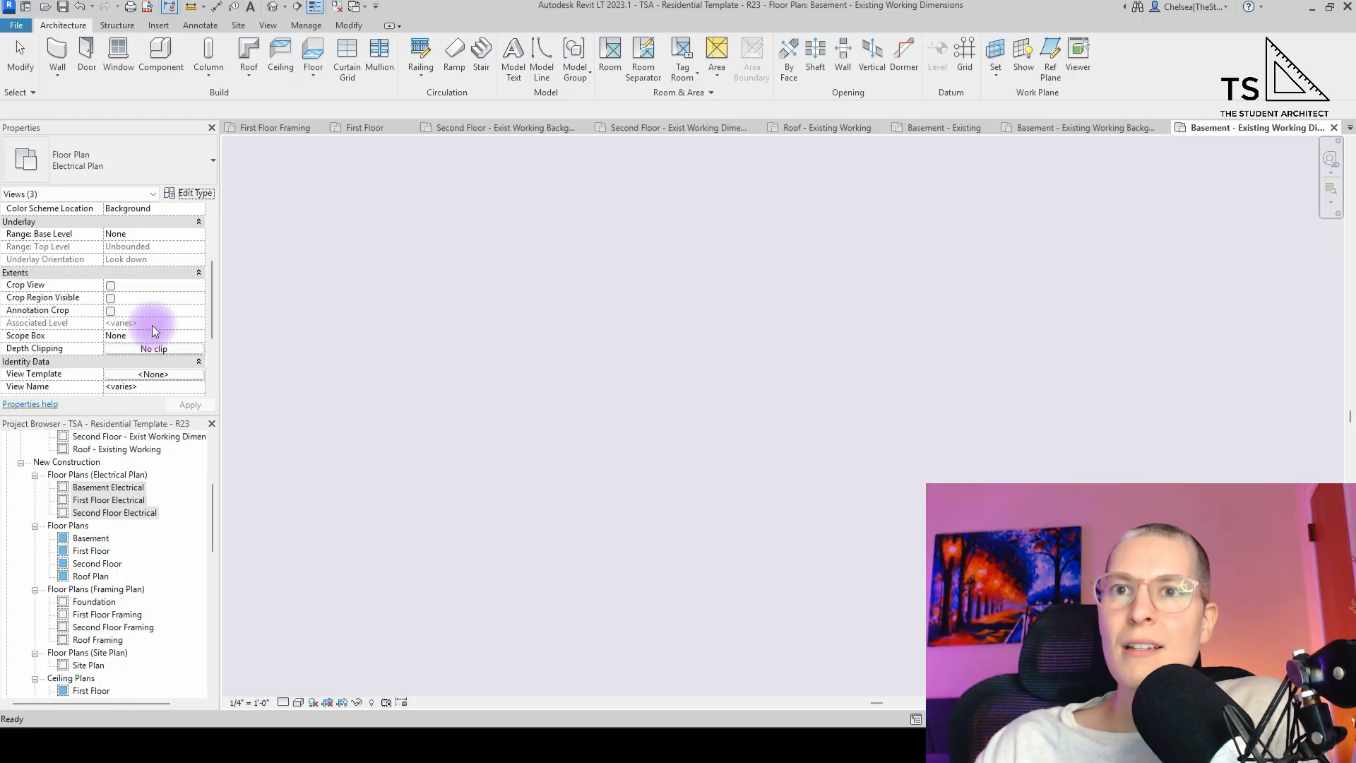
click(196, 193)
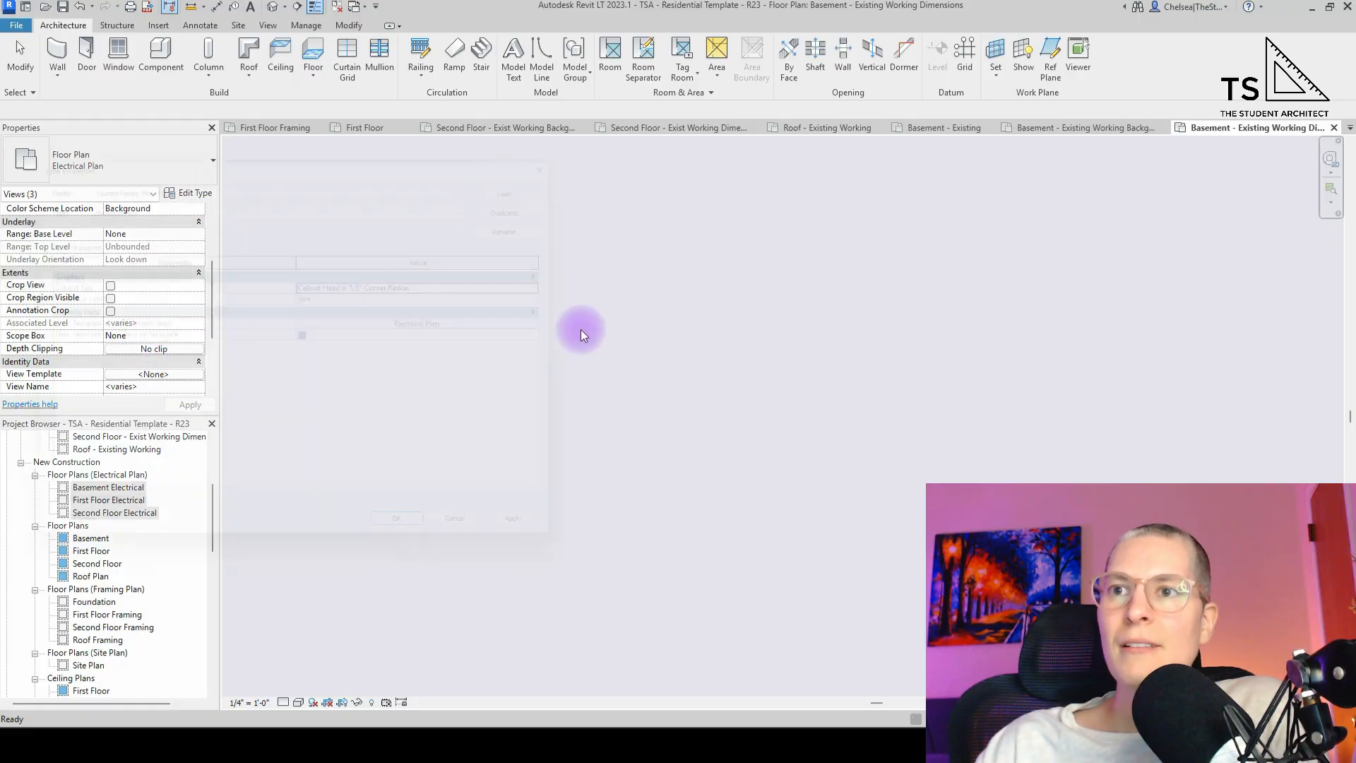
click(578, 215)
click(703, 295)
key(BackSpace)
key(BackSpace)
key(BackSpace)
key(BackSpace)
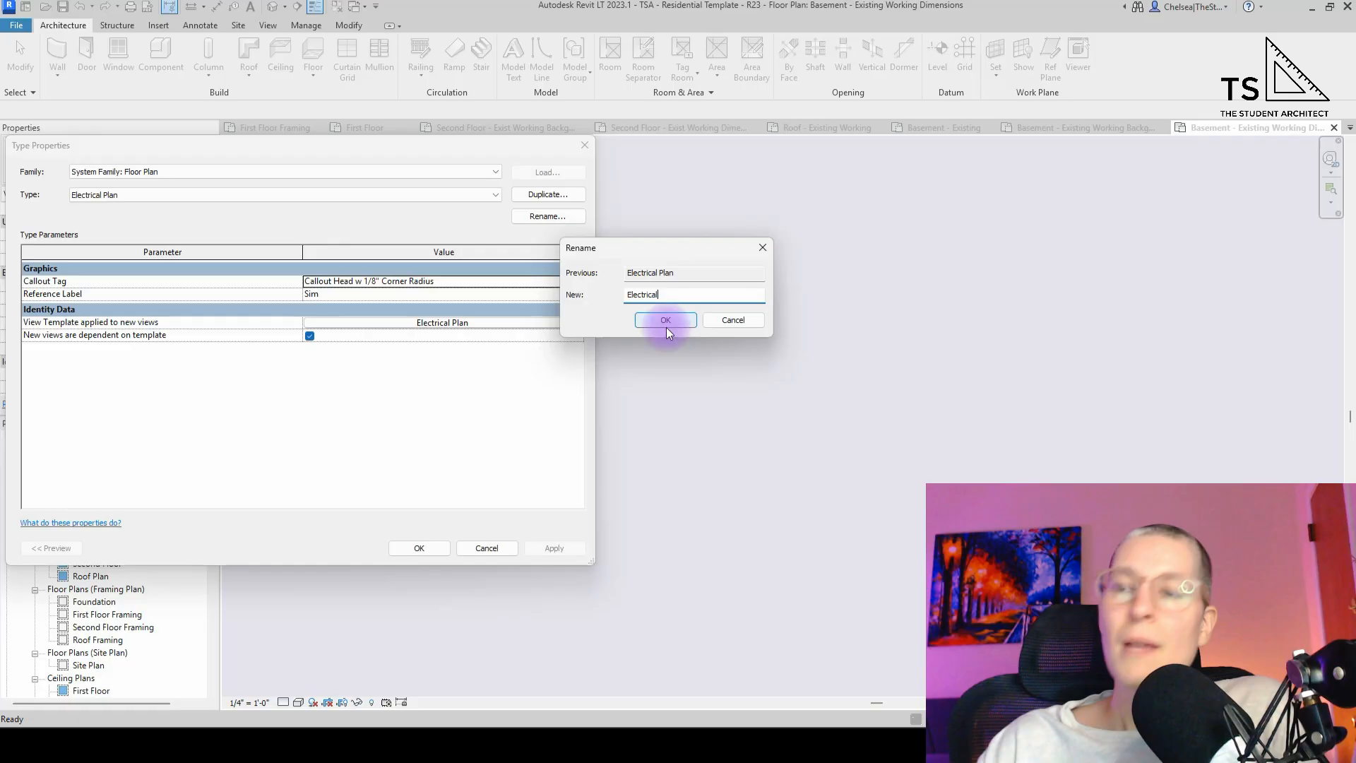
click(657, 319)
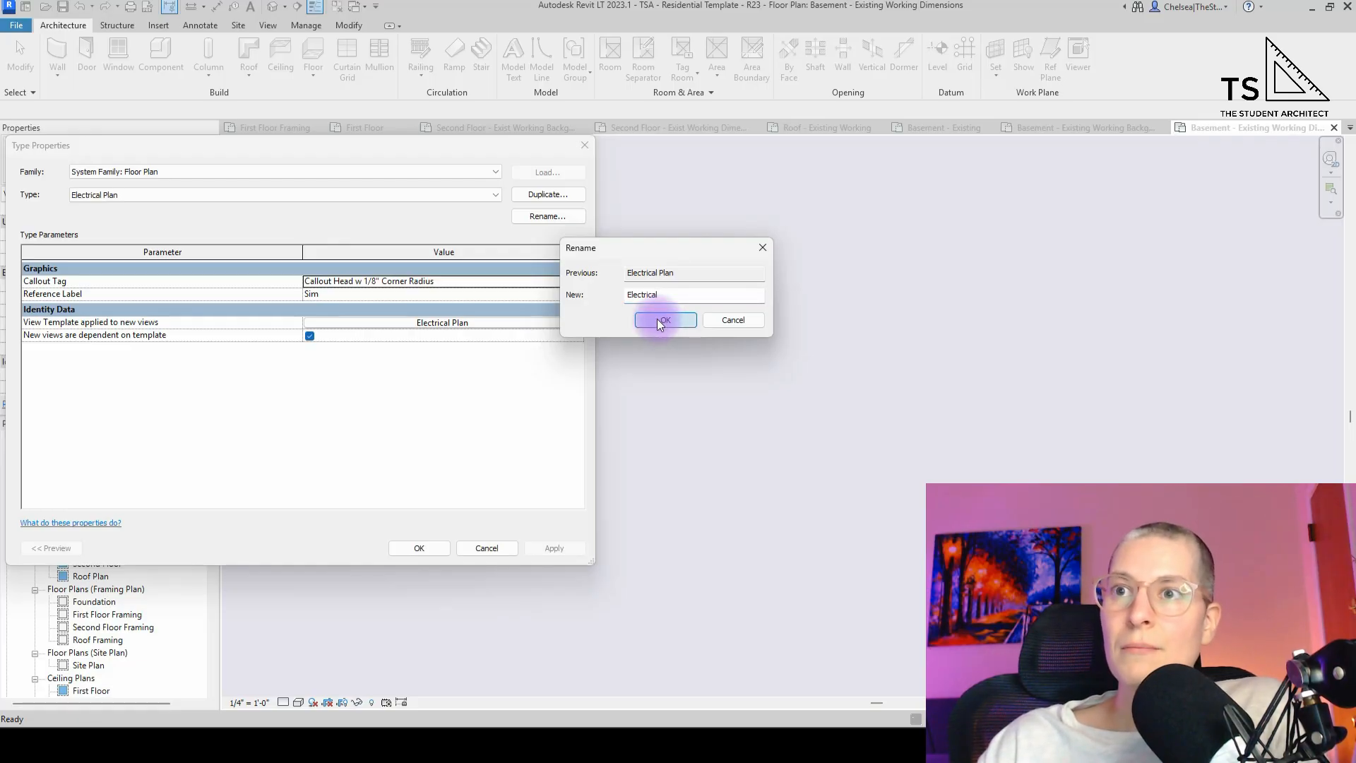
click(433, 548)
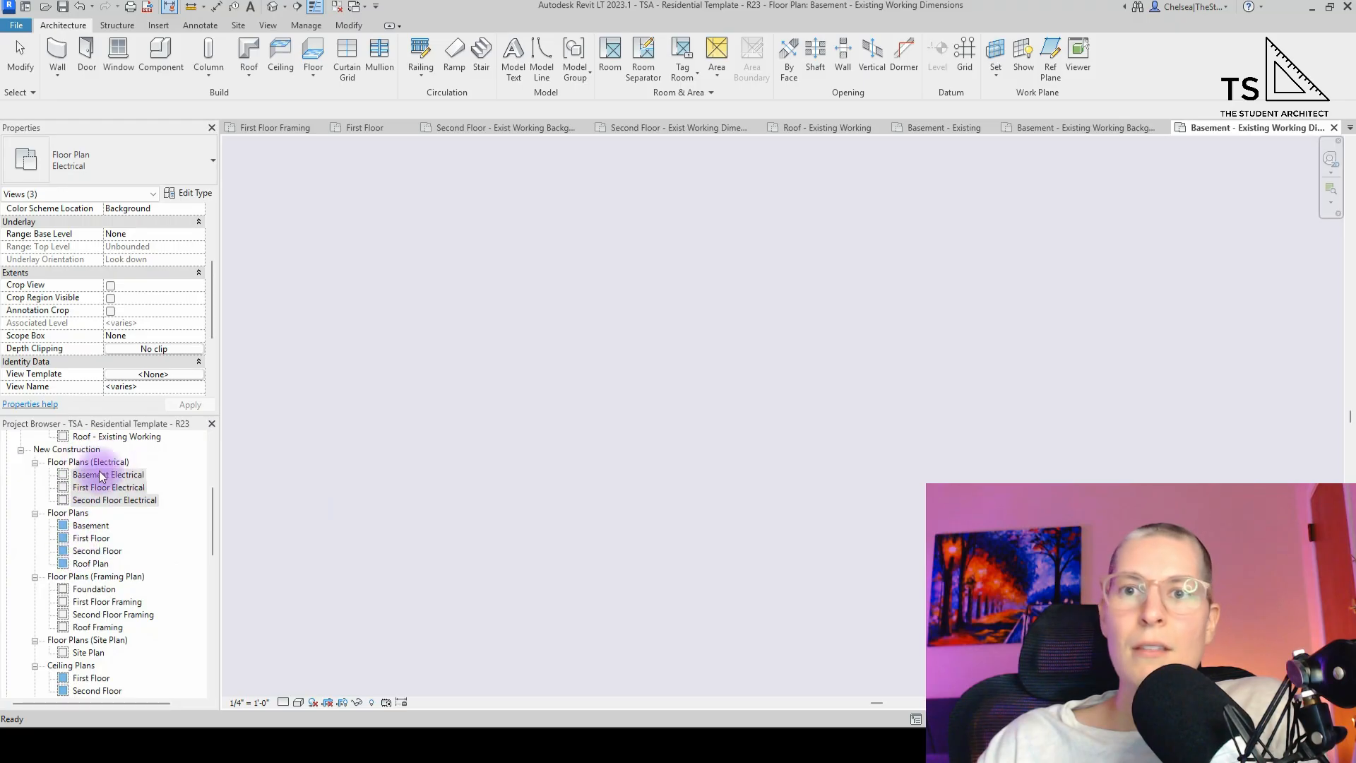
- Rename the Framing Plan view type used by the foundation and framing floor plans to Framing
scroll(96, 536, down, 1)
click(106, 565)
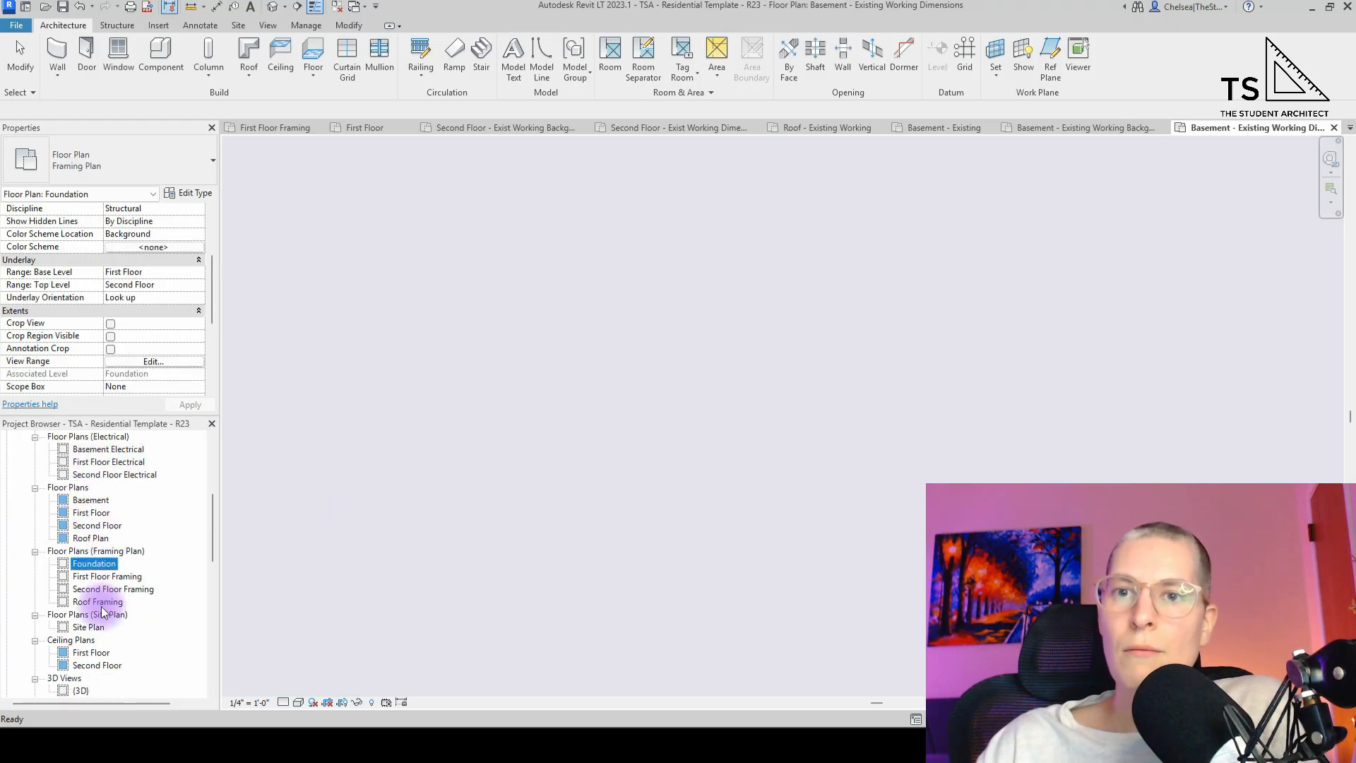
shift+click(99, 602)
click(188, 193)
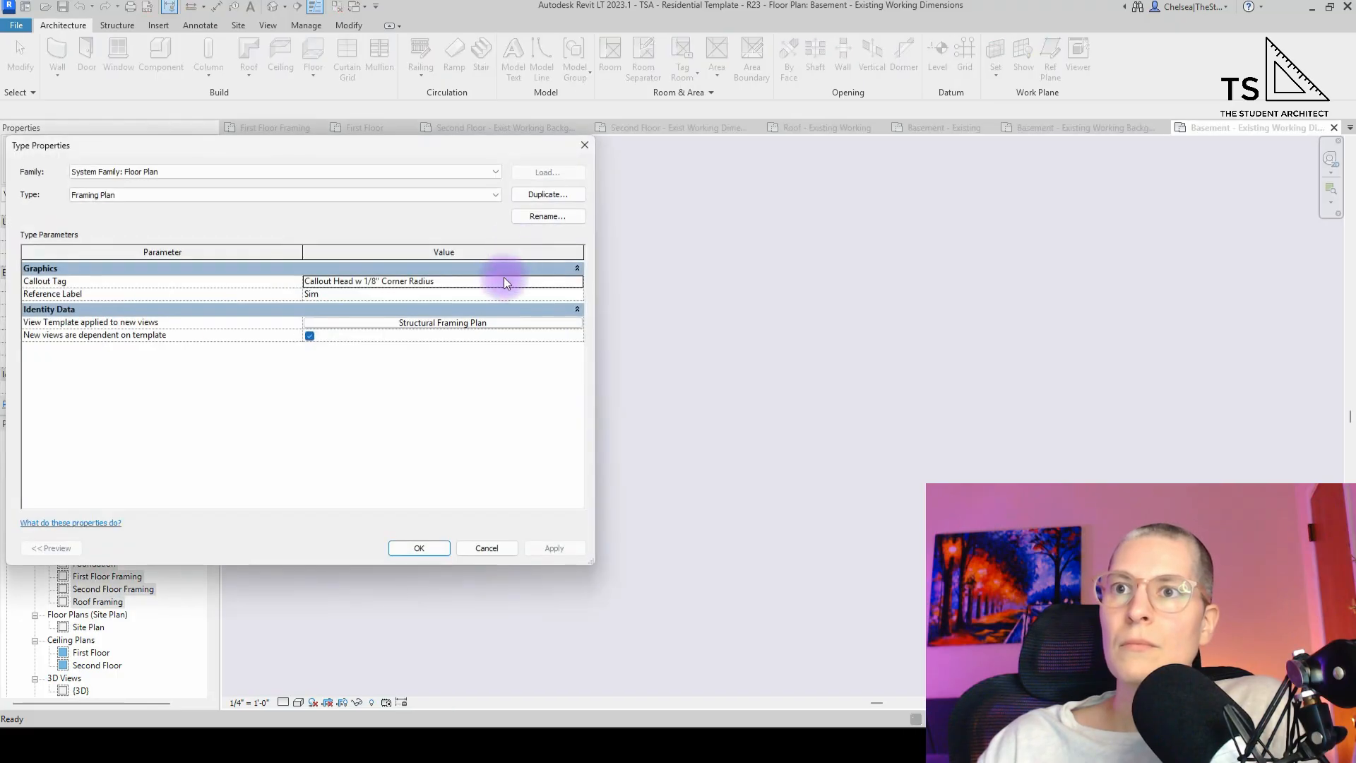
click(548, 216)
click(694, 293)
key(BackSpace)
key(BackSpace)
key(BackSpace)
key(BackSpace)
key(BackSpace)
key(Return)
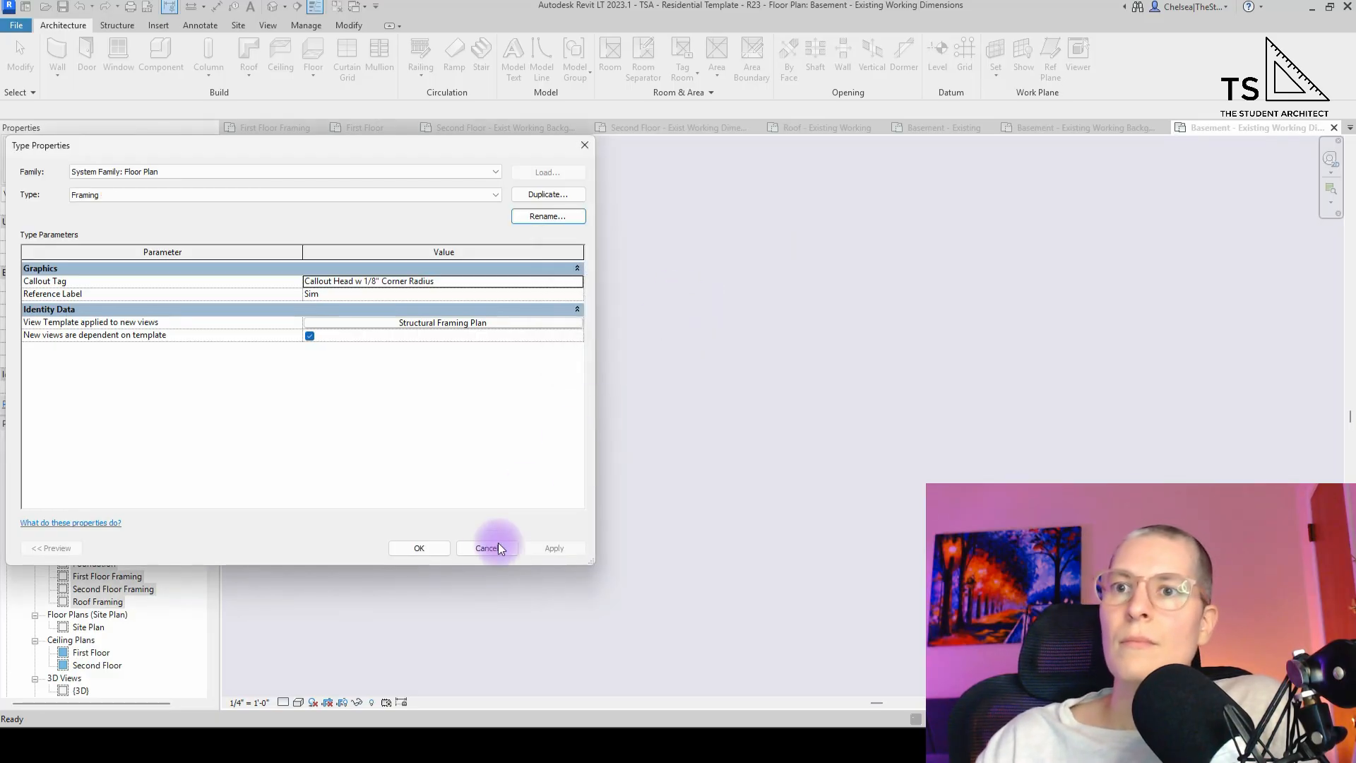
click(417, 549)
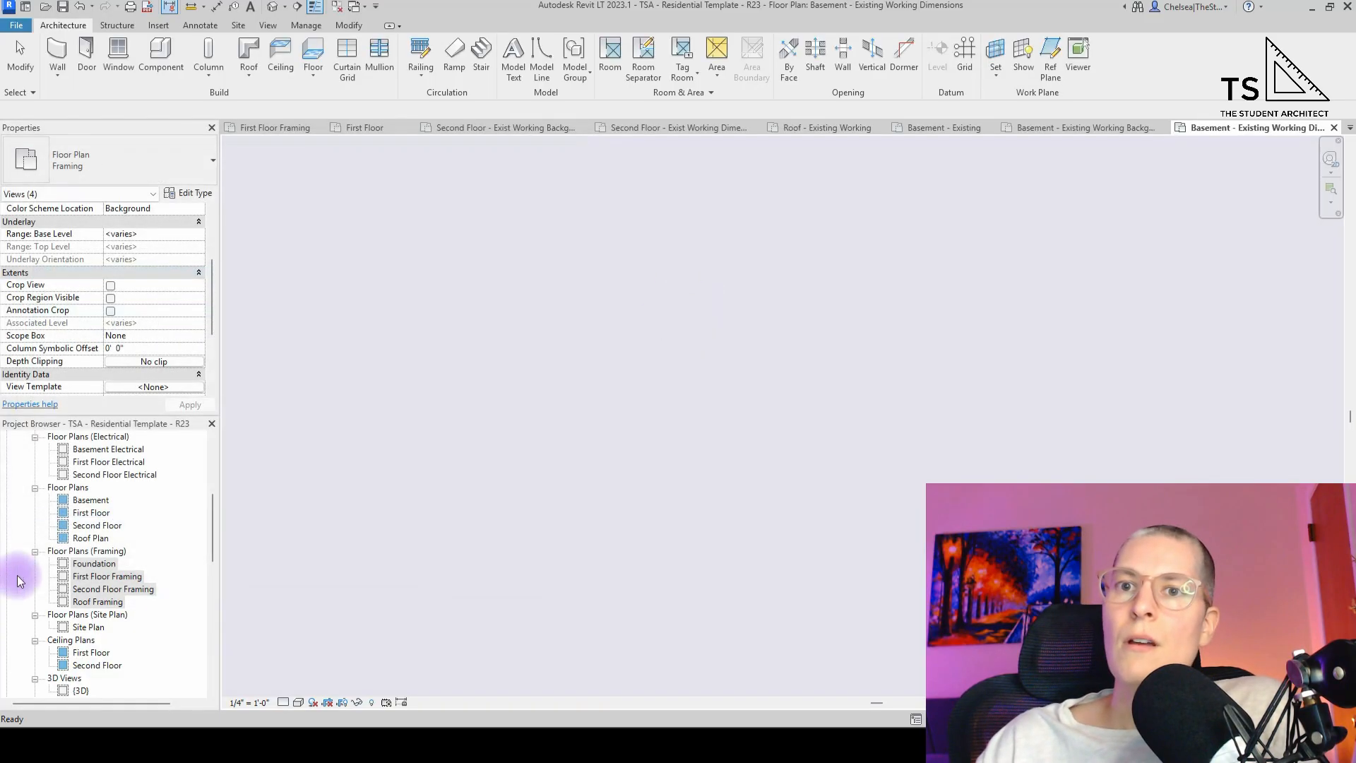
- Review the ceiling, 3D and elevation views and the sheet set from General through Details
click(121, 589)
scroll(113, 591, down, 2)
scroll(103, 592, down, 2)
scroll(102, 594, up, 1)
scroll(100, 593, down, 2)
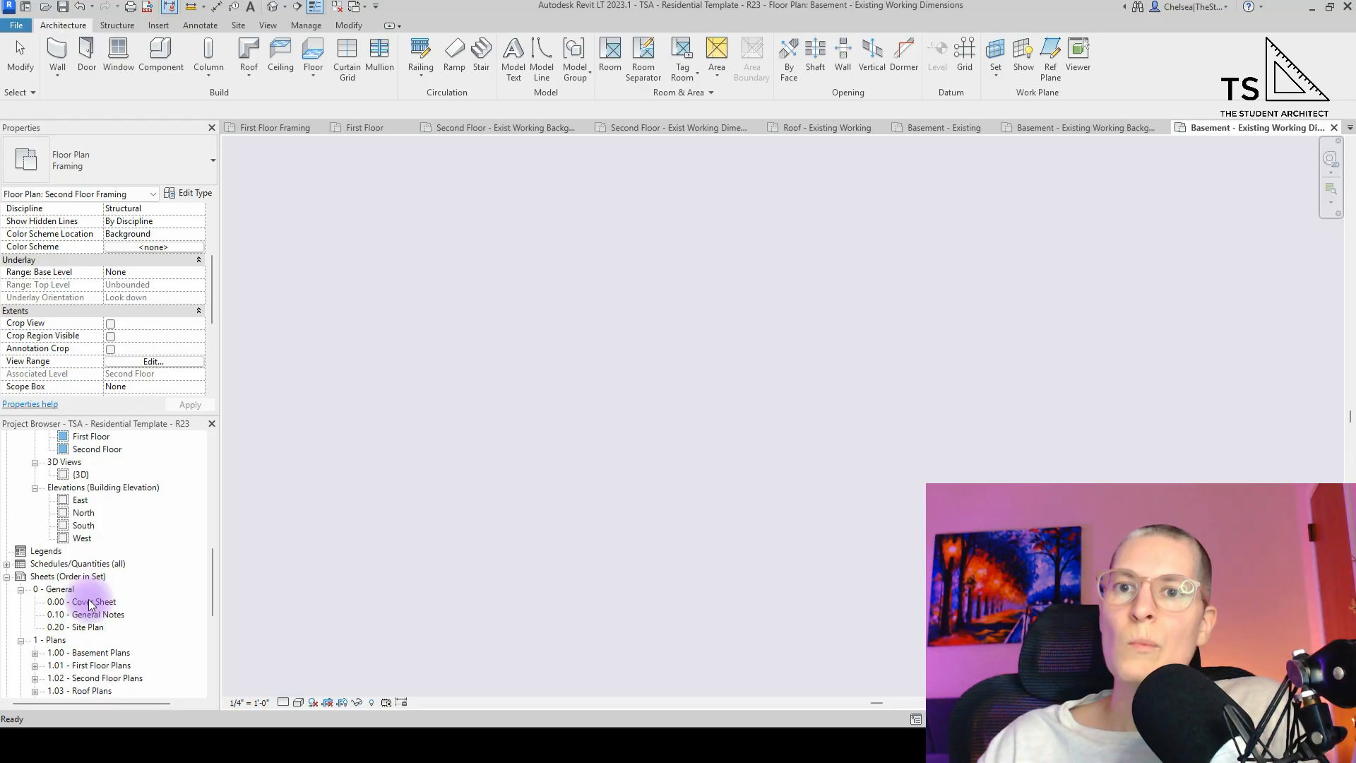
scroll(90, 604, down, 7)
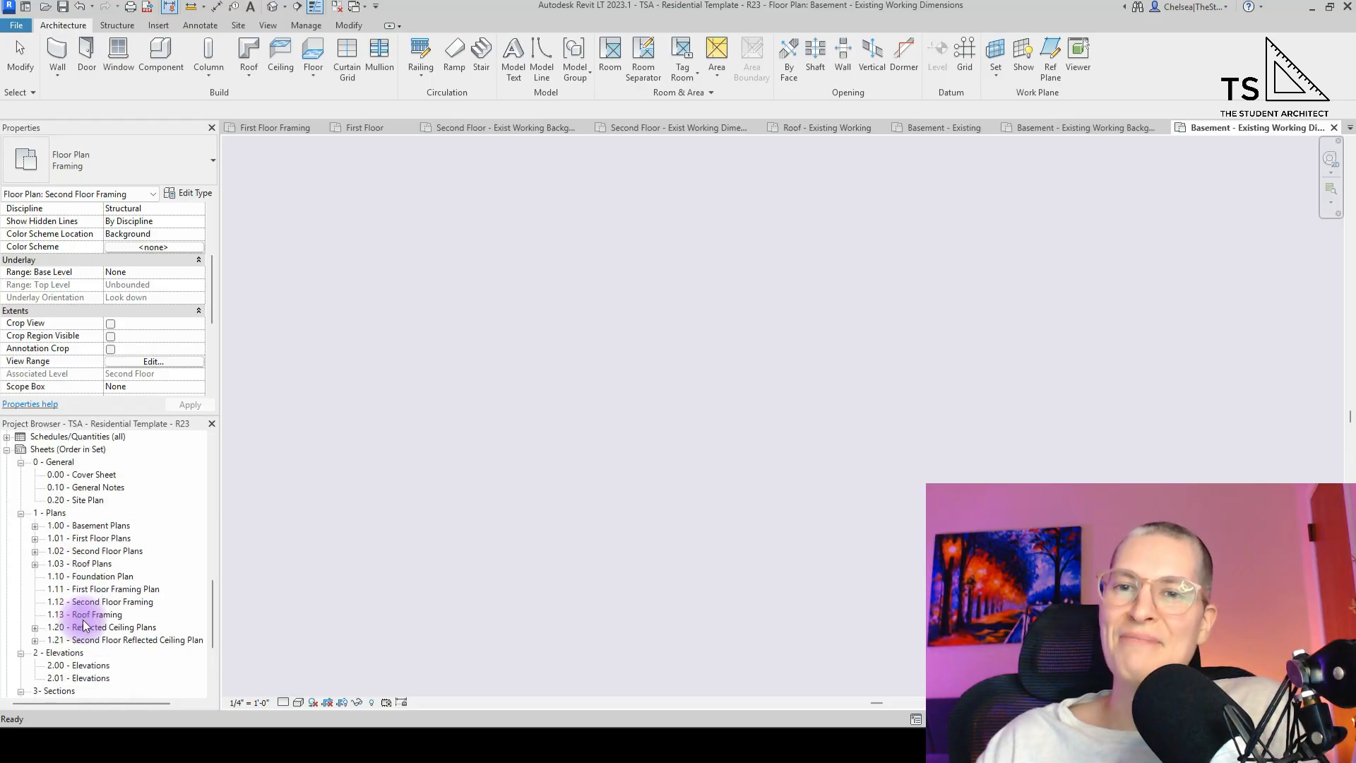
scroll(85, 627, down, 1)
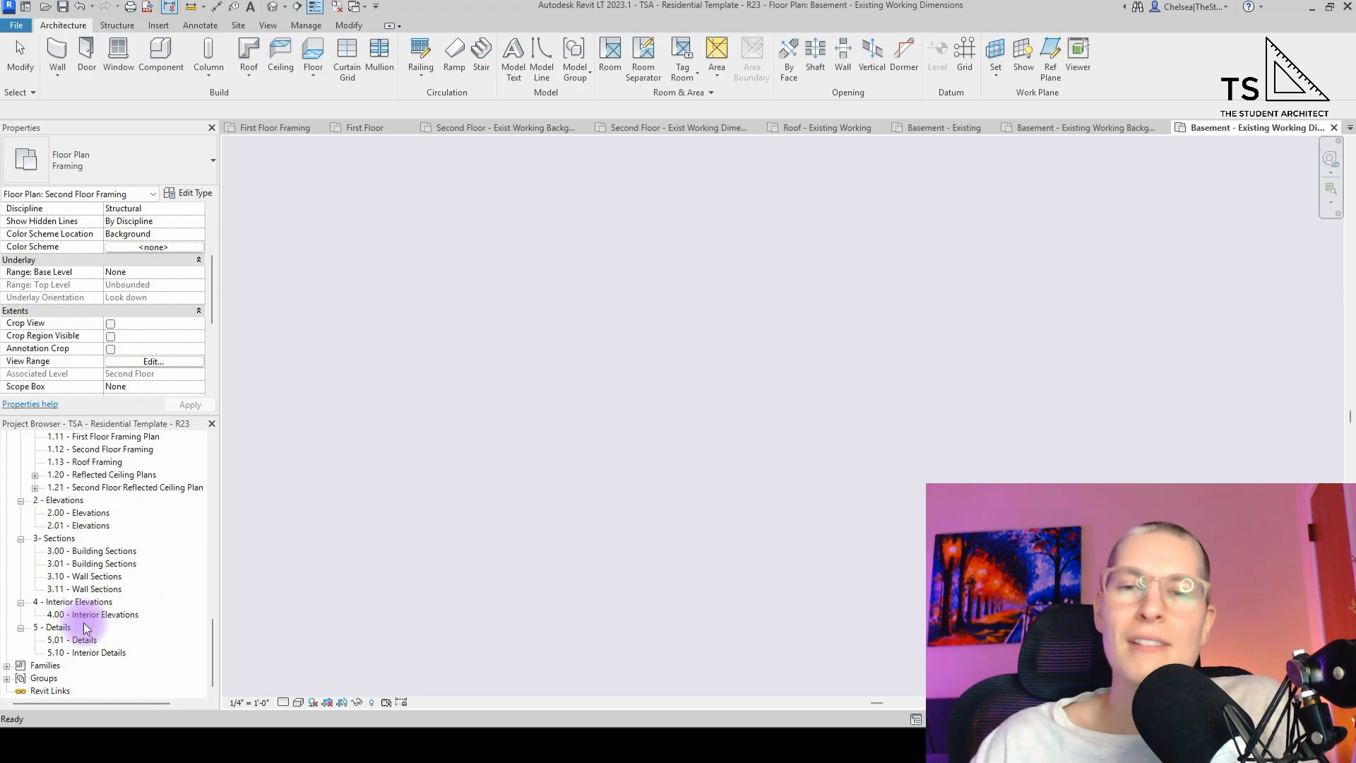
scroll(85, 628, up, 1)
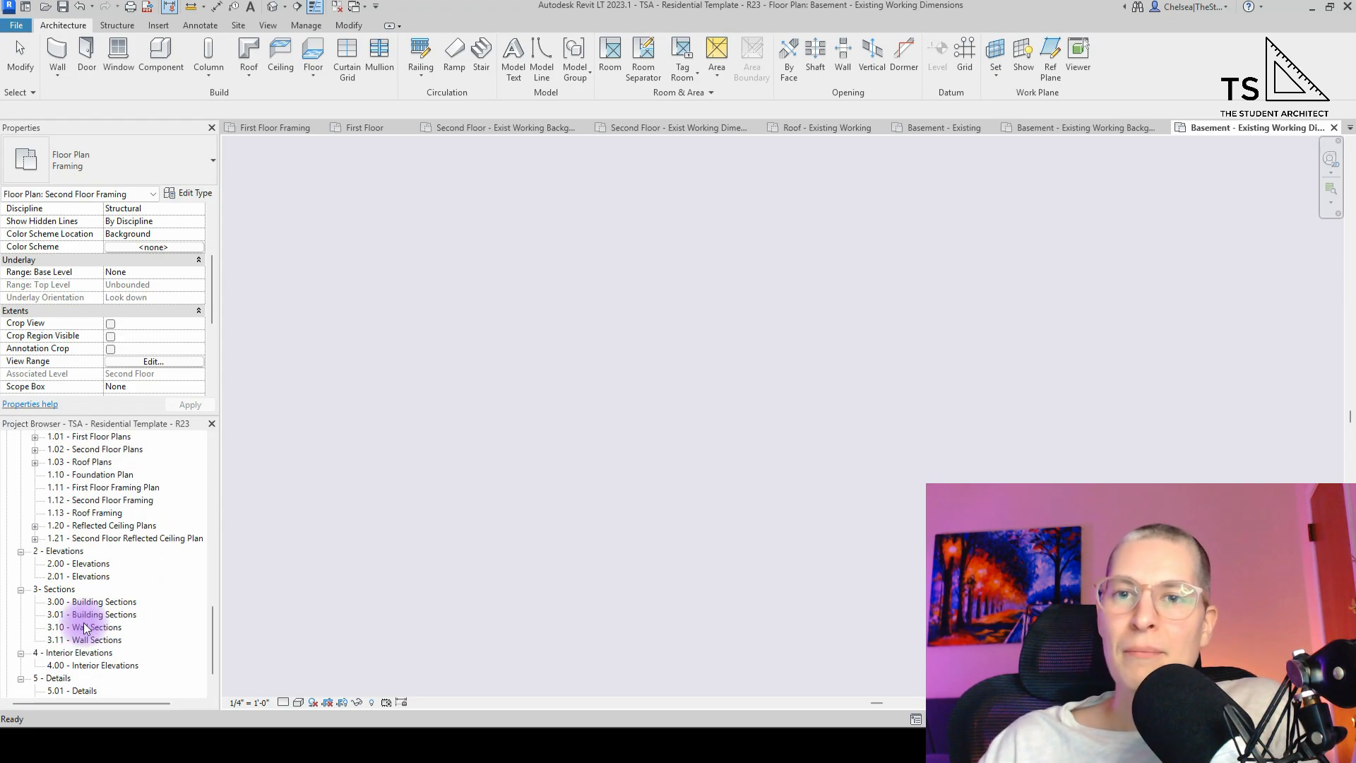
scroll(84, 627, up, 9)
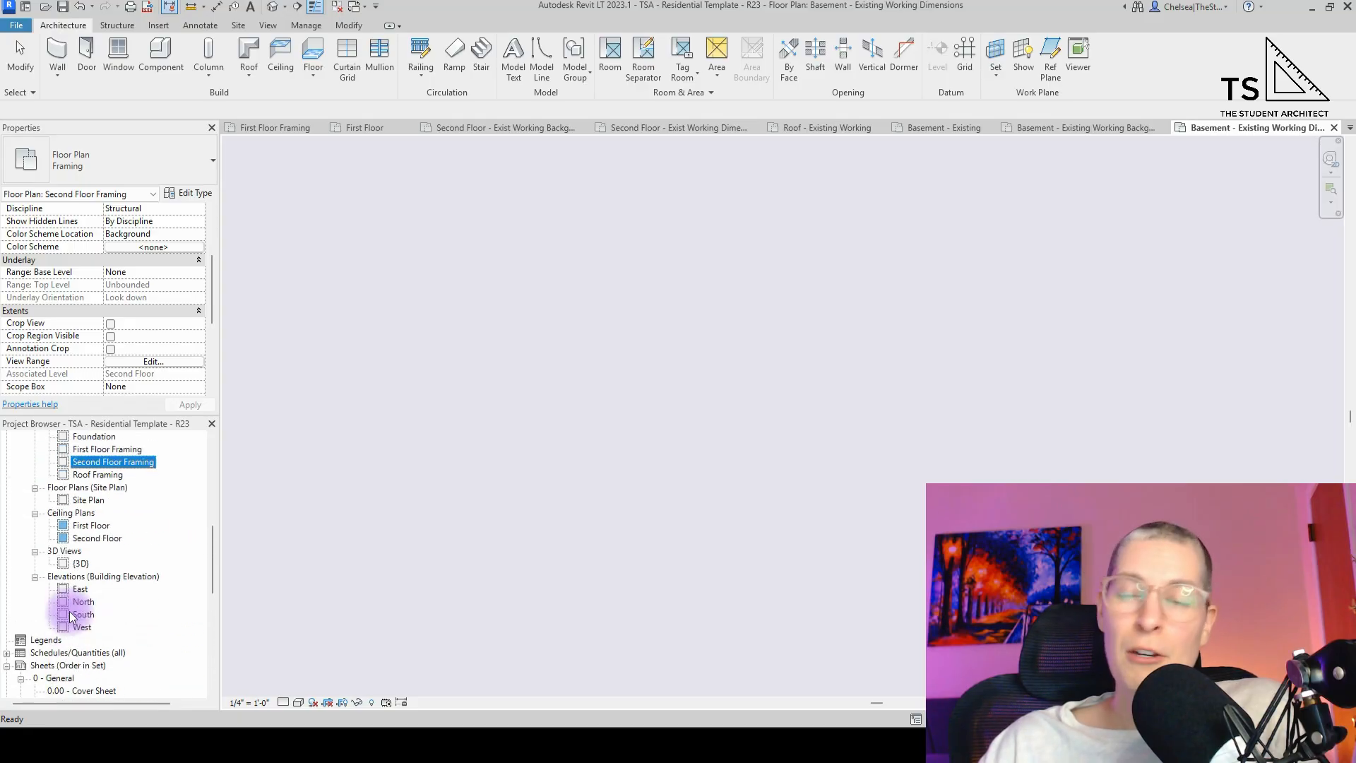
- Examine the existing floor plans and existing working views, and compare them with the New Construction view groups
scroll(70, 617, up, 8)
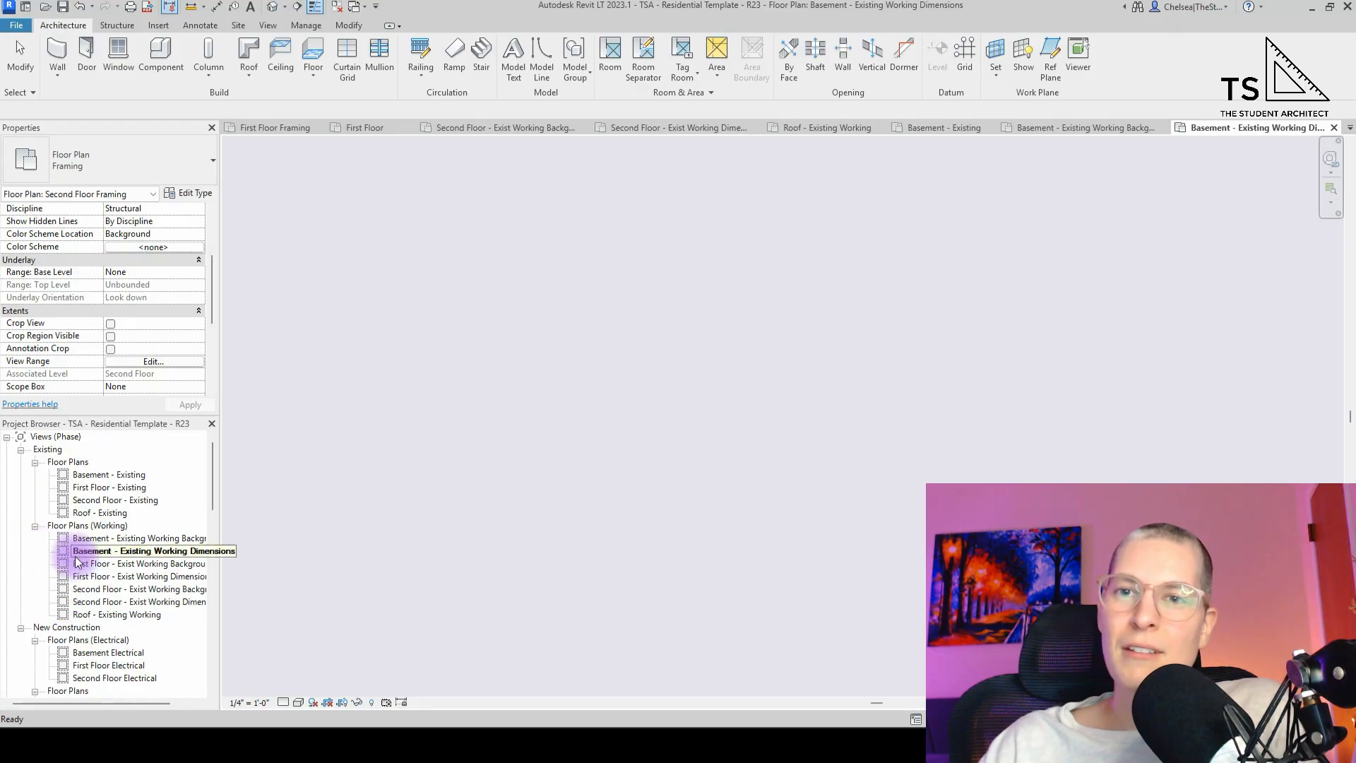
scroll(94, 572, down, 4)
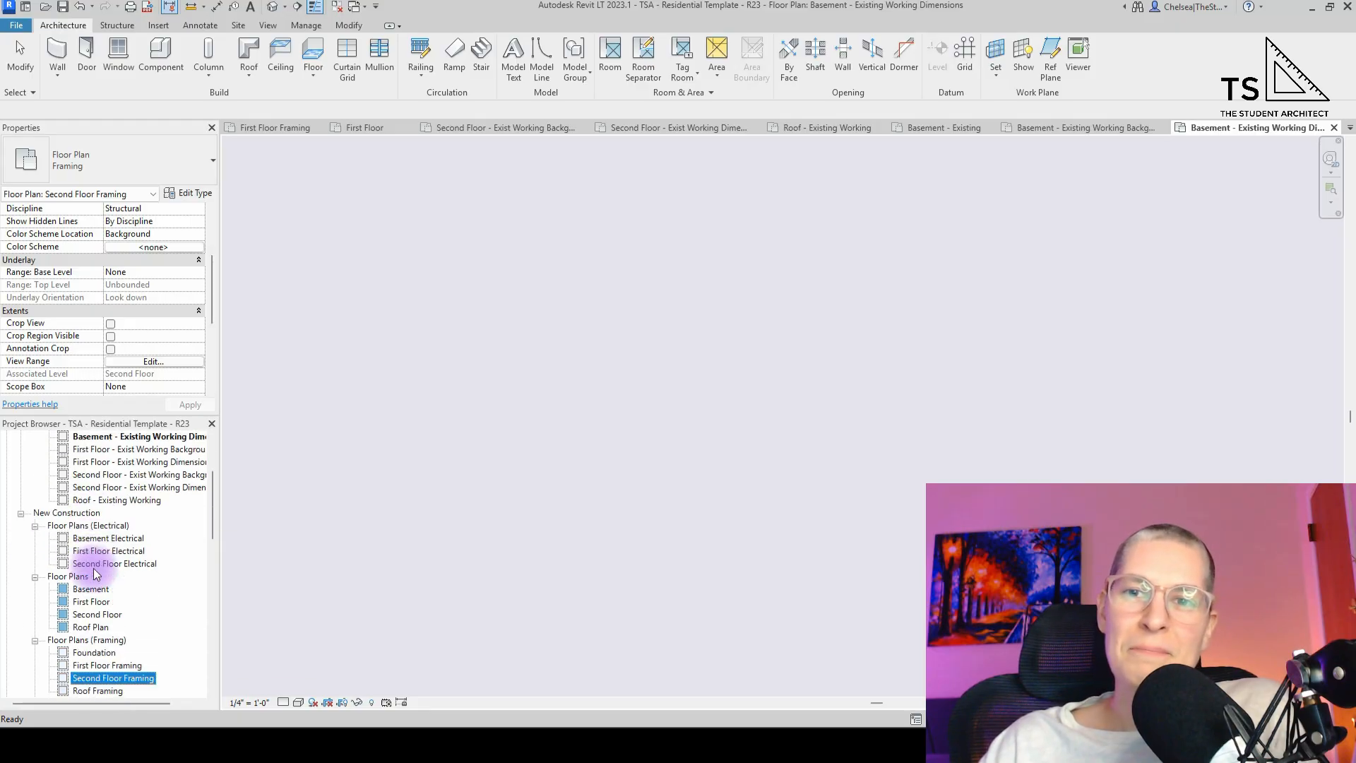
scroll(94, 572, down, 1)
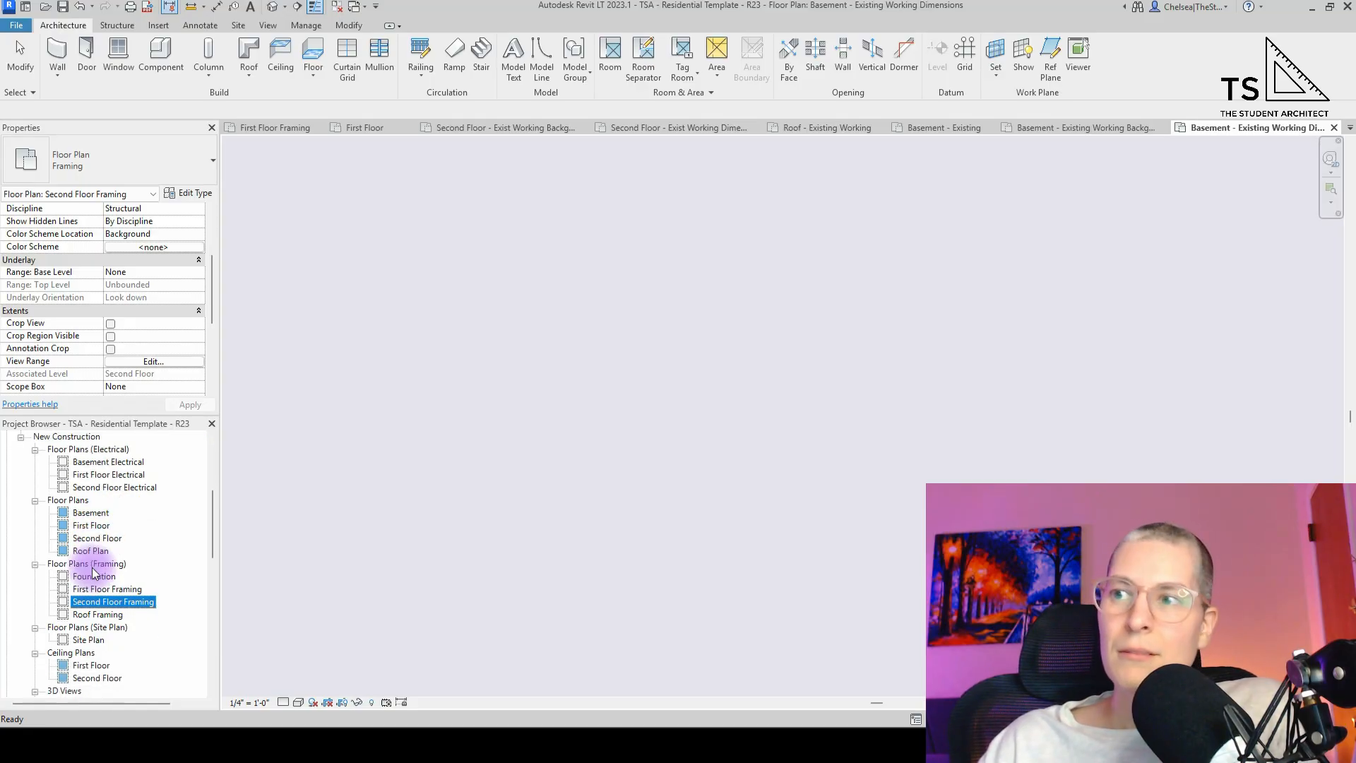
scroll(94, 572, up, 5)
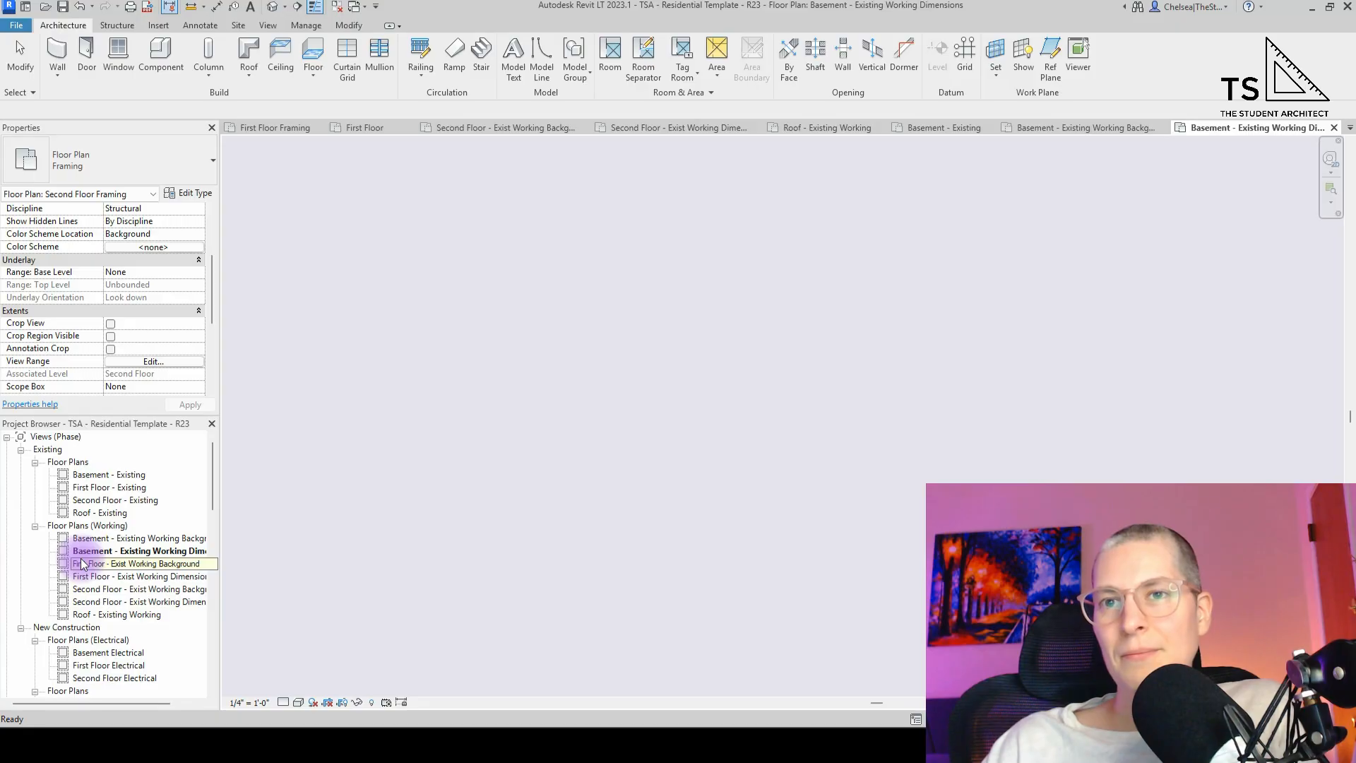
click(106, 475)
shift+click(97, 511)
scroll(180, 307, down, 3)
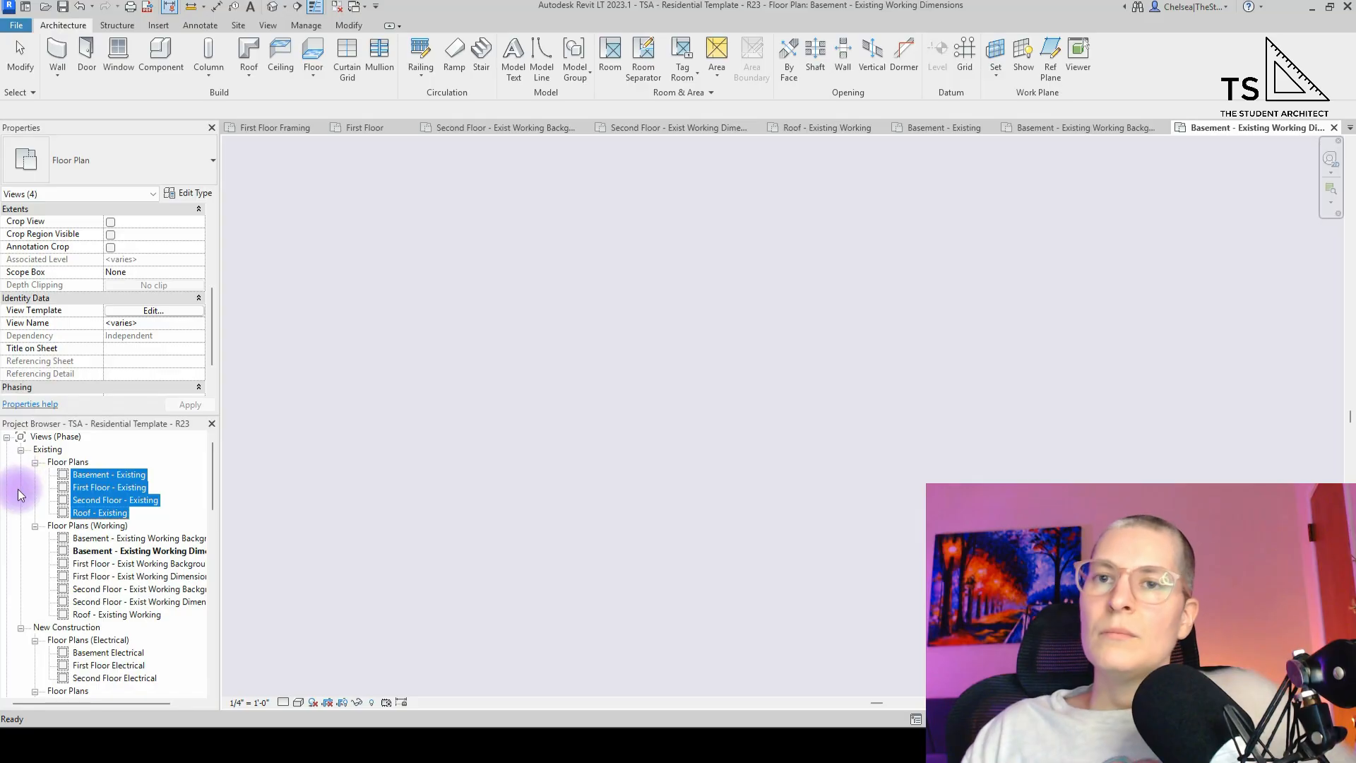
scroll(62, 514, down, 1)
click(91, 526)
shift+click(105, 601)
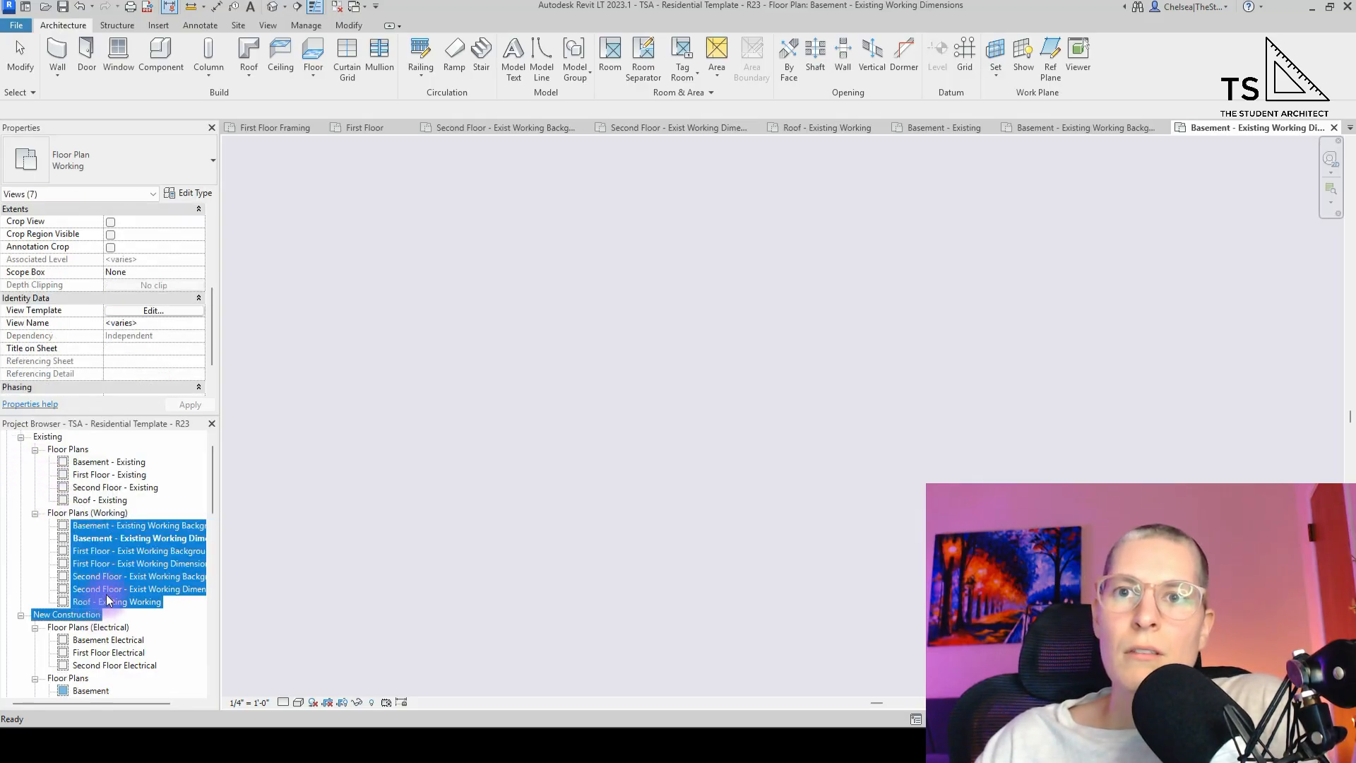
click(149, 589)
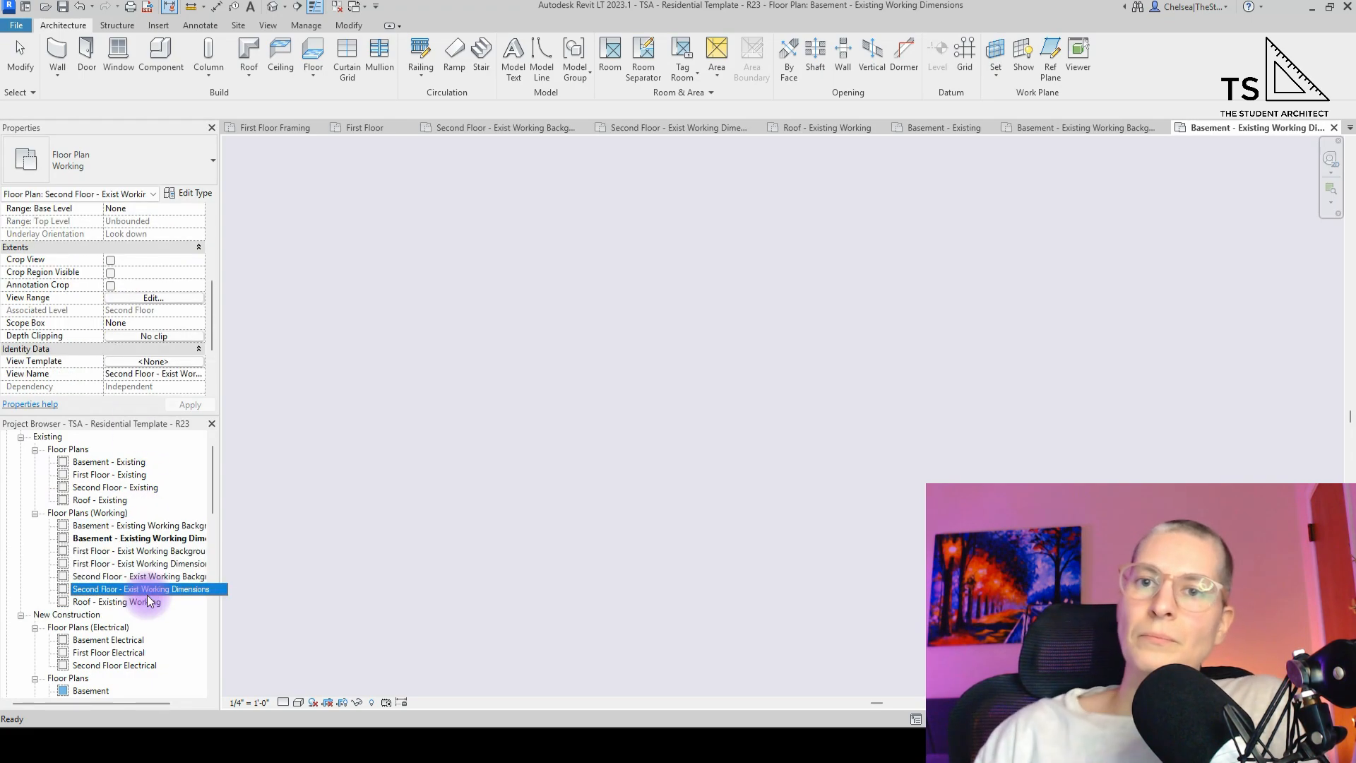
scroll(109, 574, down, 2)
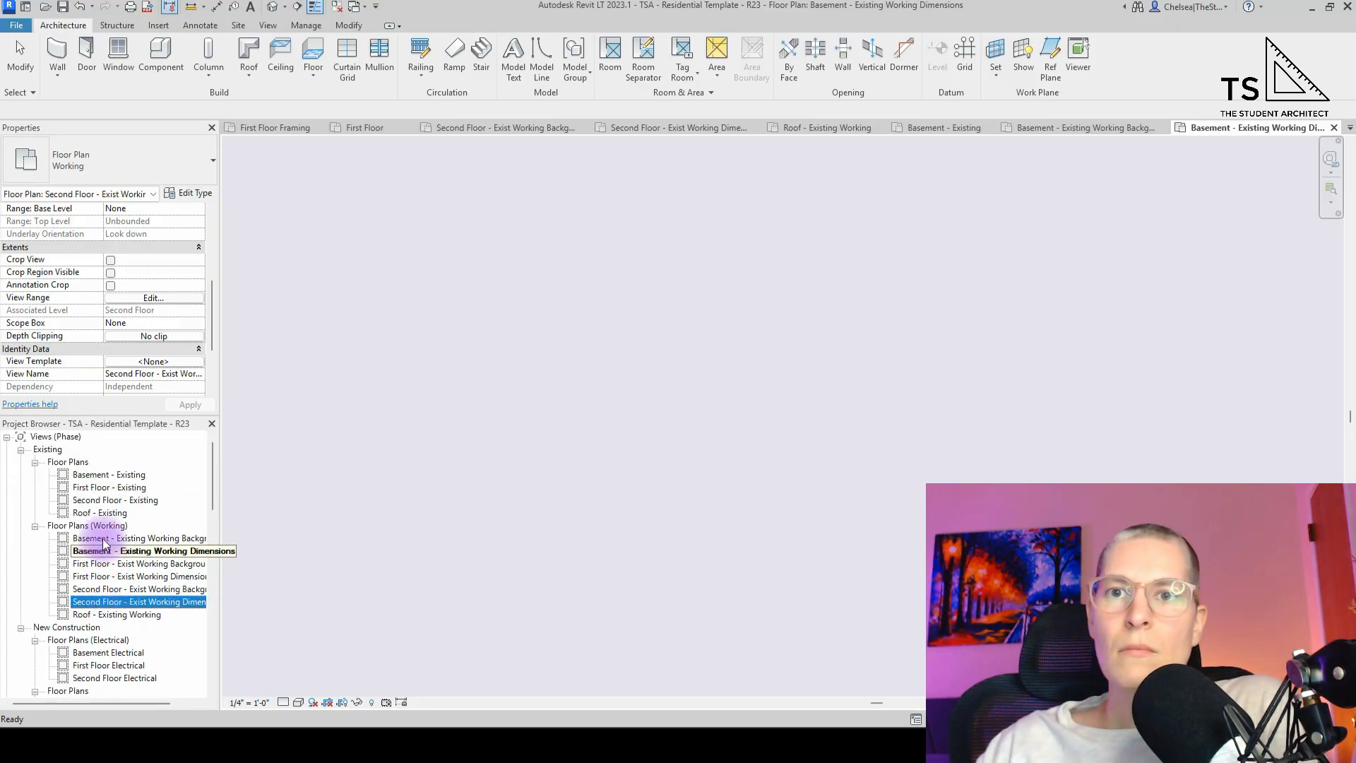
scroll(140, 567, down, 3)
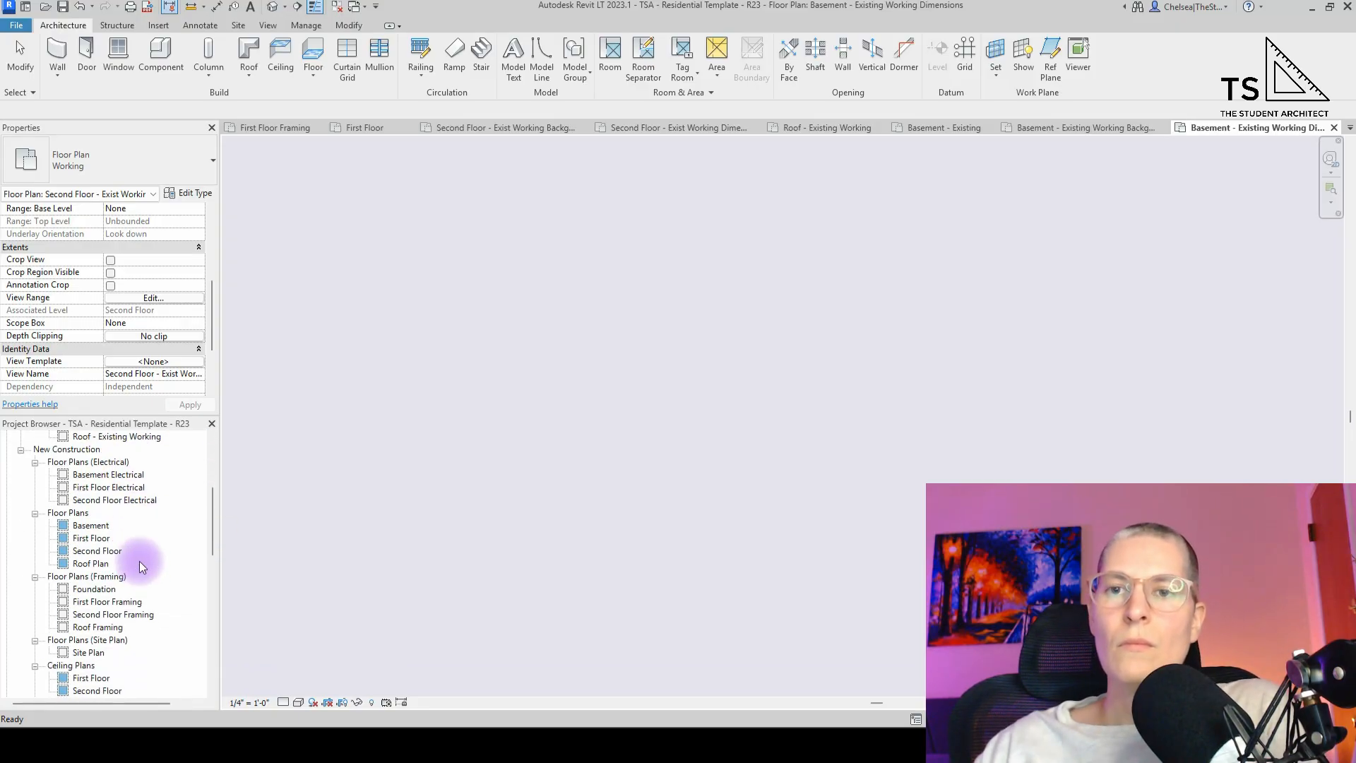
scroll(121, 571, down, 3)
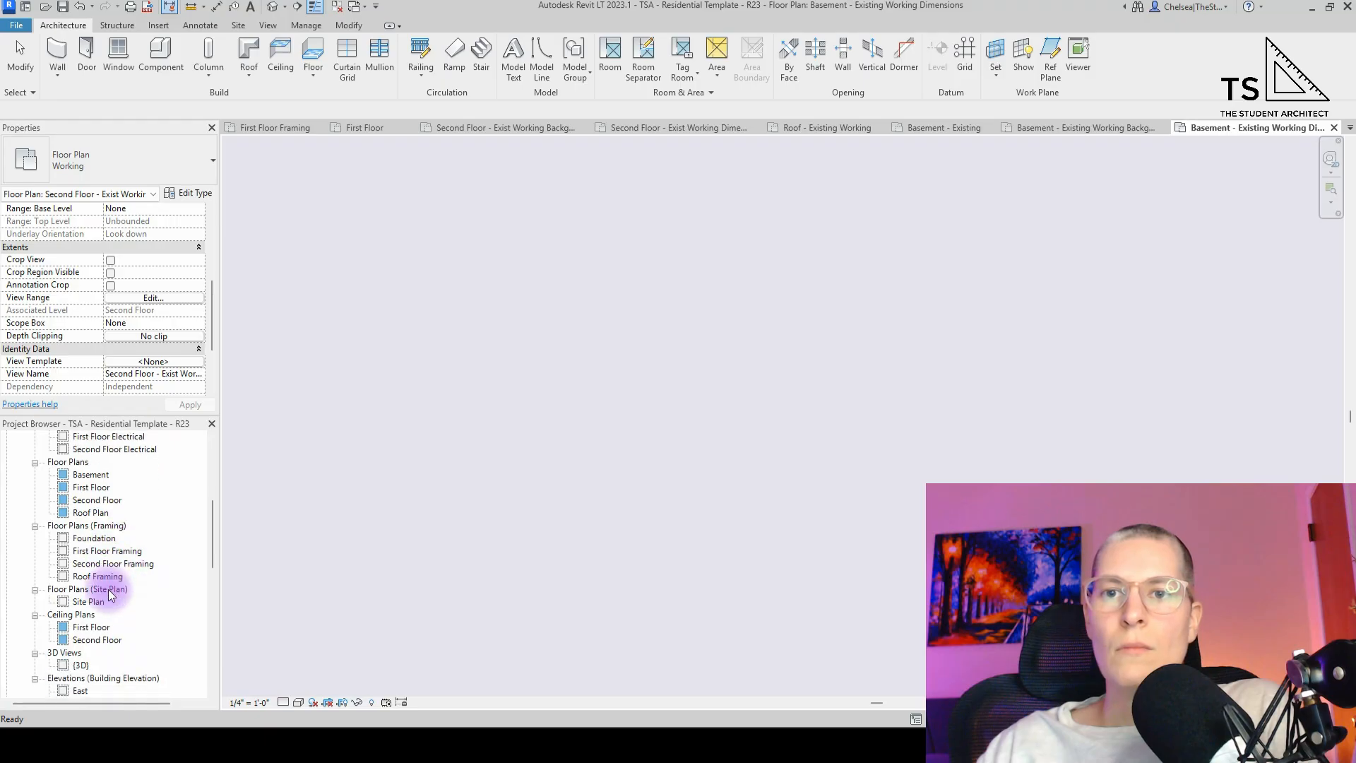
- Duplicate the New Construction Site Plan view and name the copy Site Plan - Existing
click(85, 602)
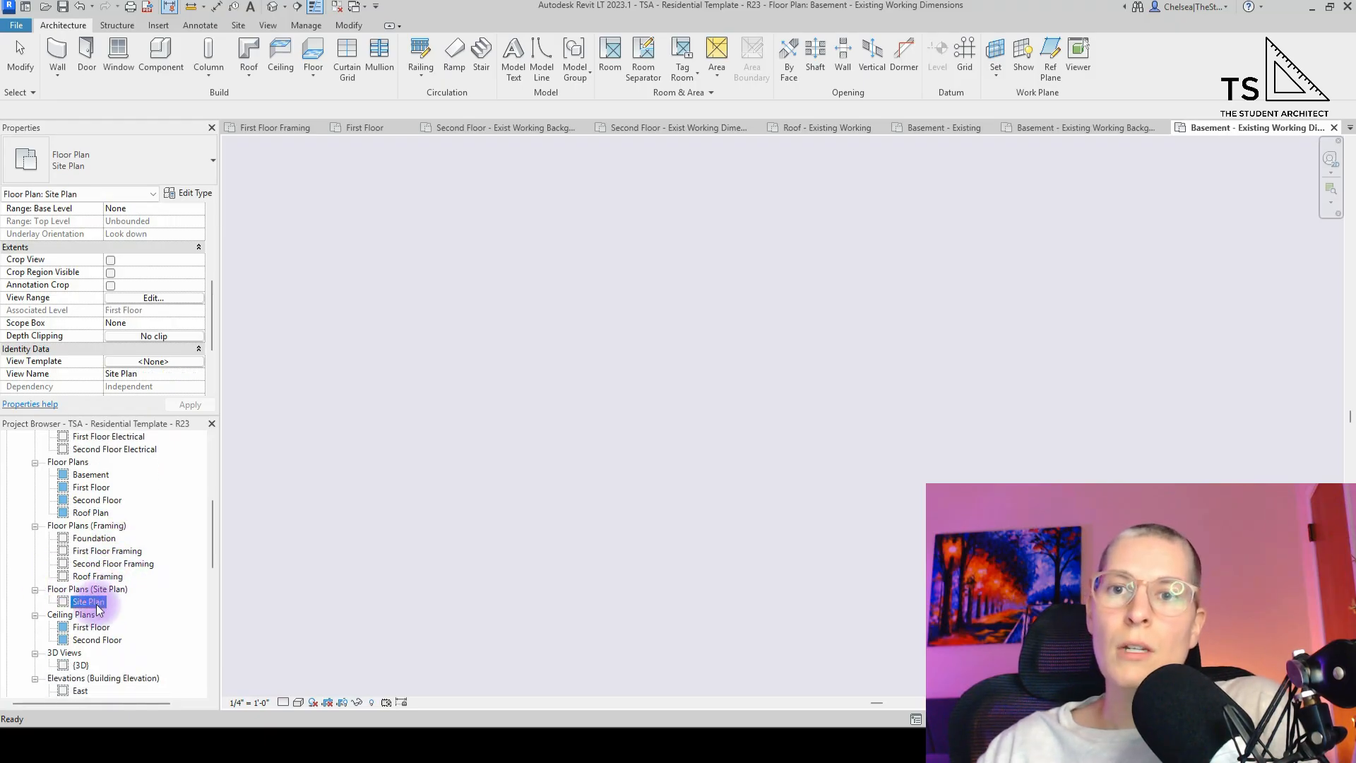
right_click(97, 607)
mouse_move(223, 370)
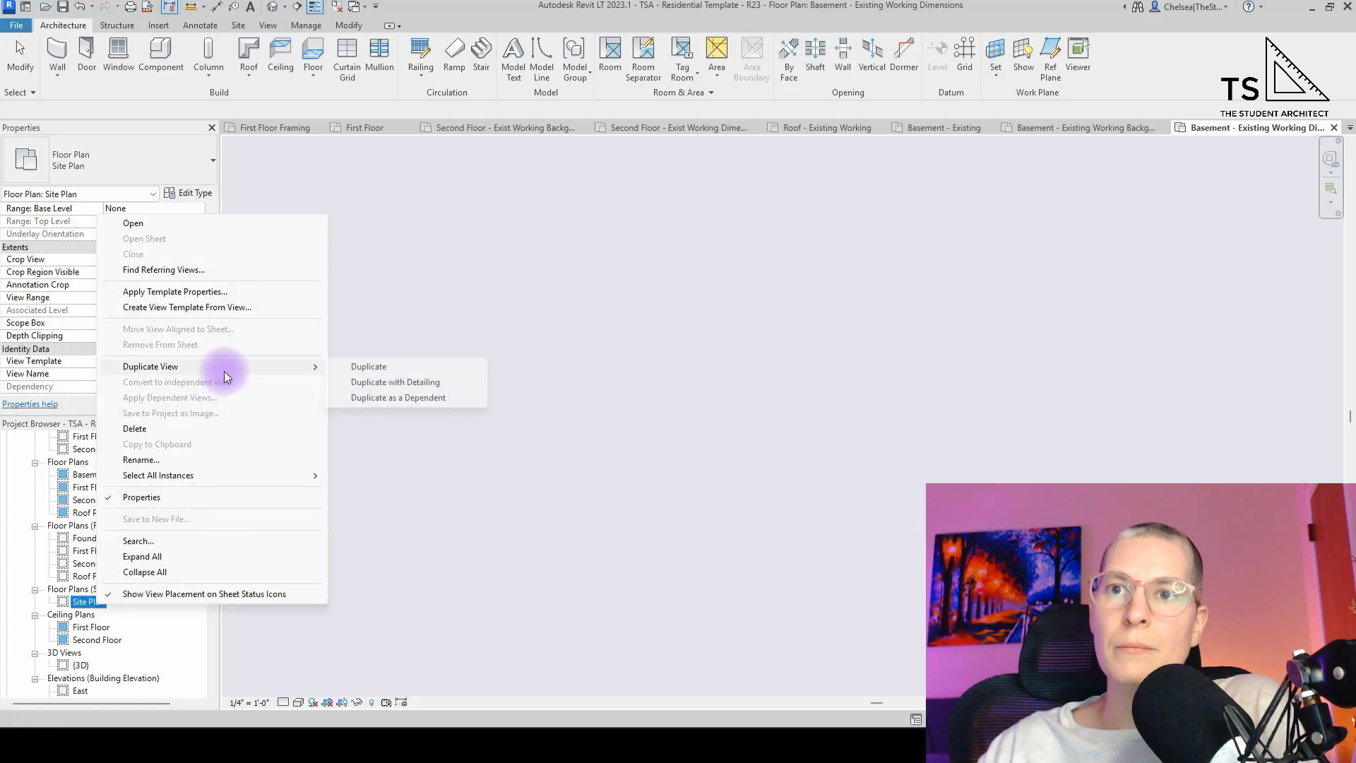
click(408, 367)
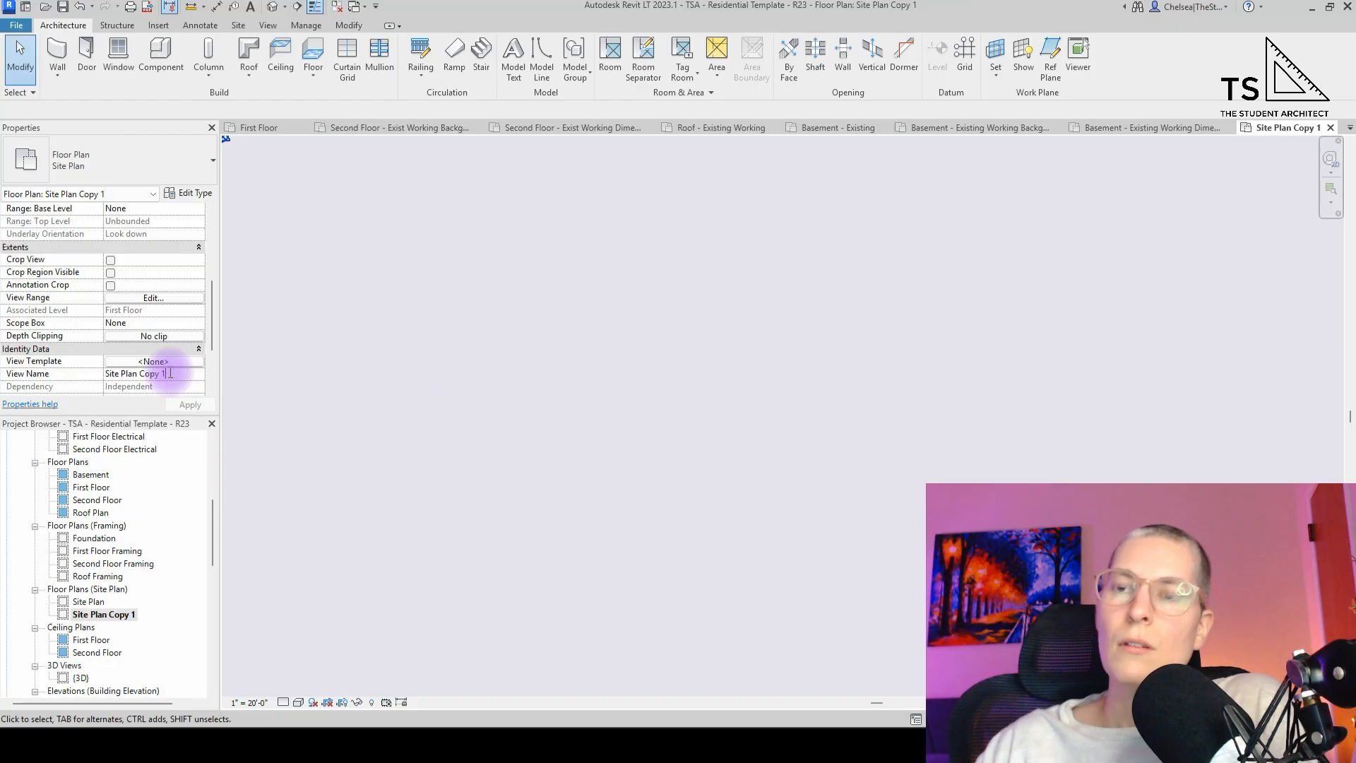
key(BackSpace)
key(BackSpace)
key(BackSpace)
text(- Existing)
key(Return)
- Assign the Site Plan - Existing view to the Existing phase and check its place in the view list
scroll(168, 374, down, 1)
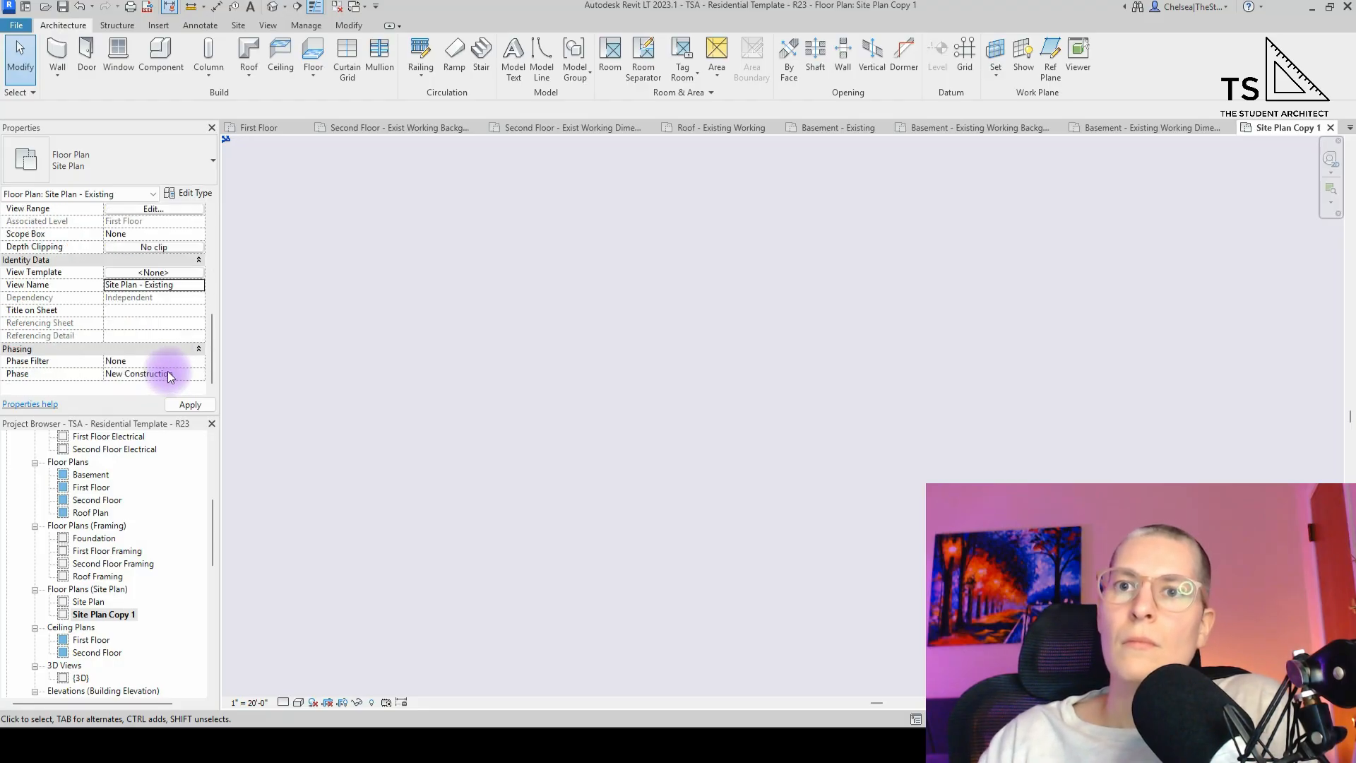
click(198, 375)
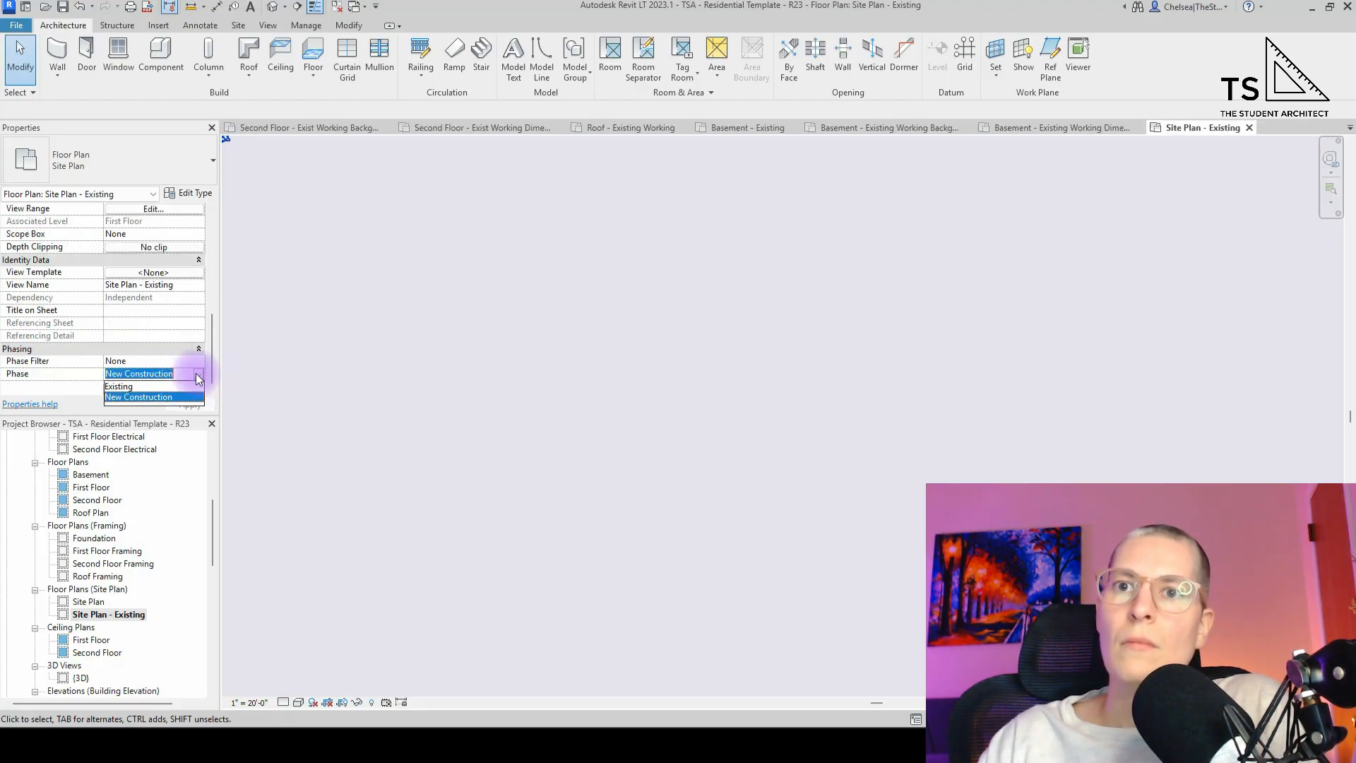
click(118, 388)
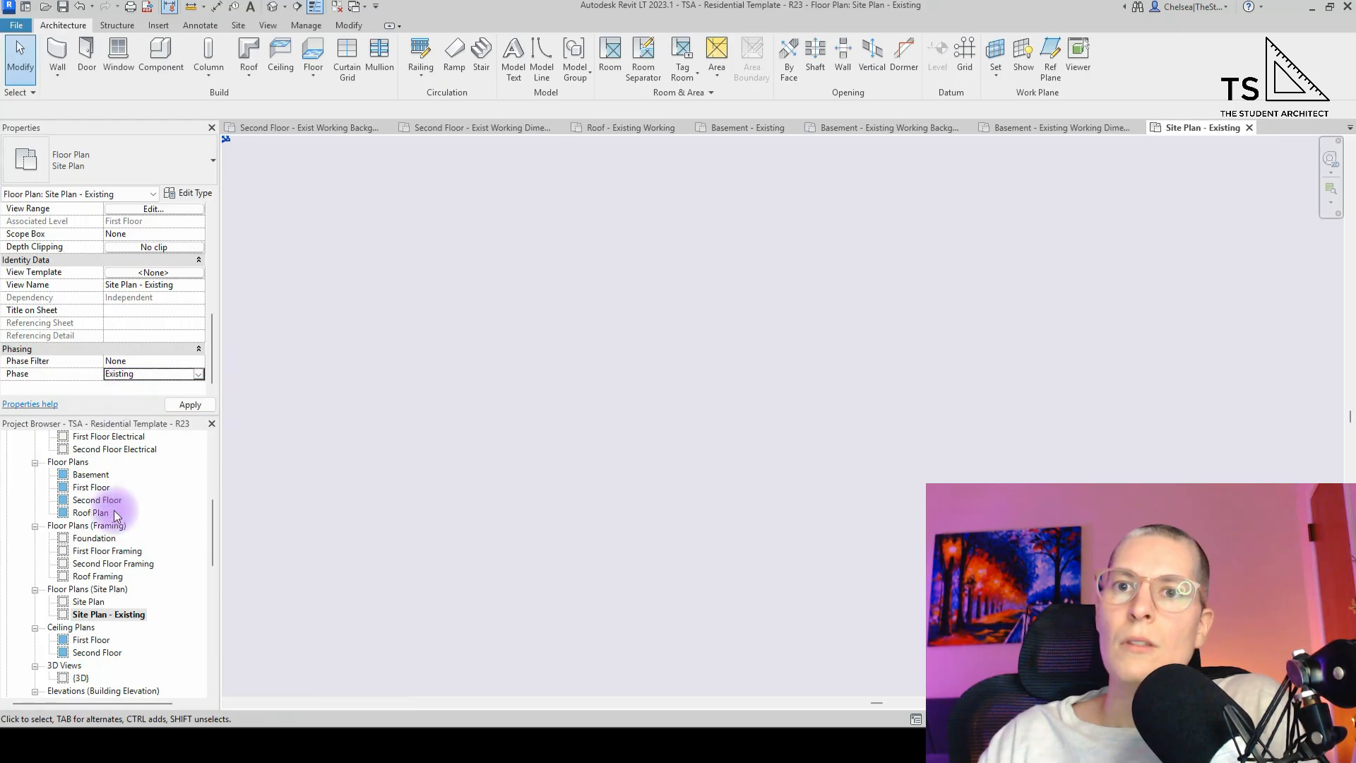
scroll(169, 558, up, 2)
scroll(170, 561, up, 3)
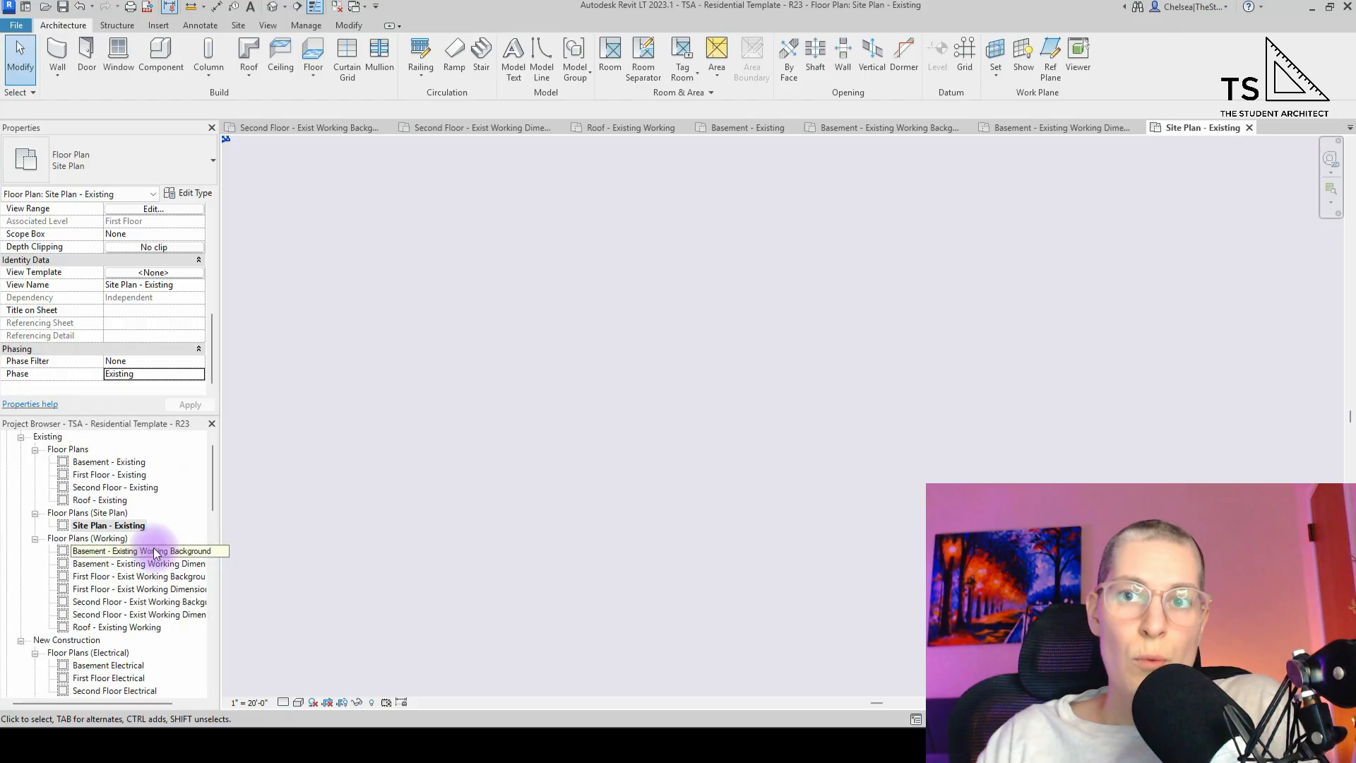
scroll(99, 558, down, 7)
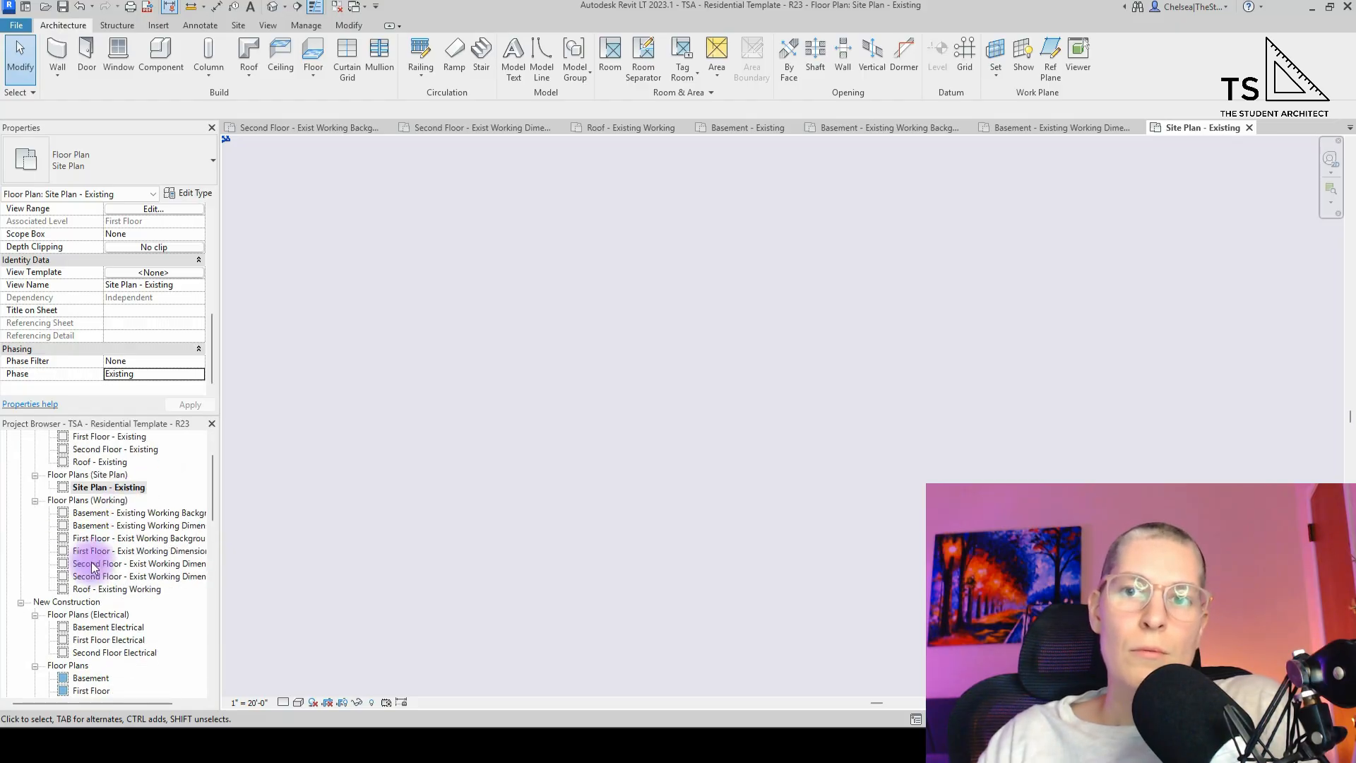
scroll(93, 522, up, 1)
click(90, 475)
shift+click(90, 513)
right_click(97, 511)
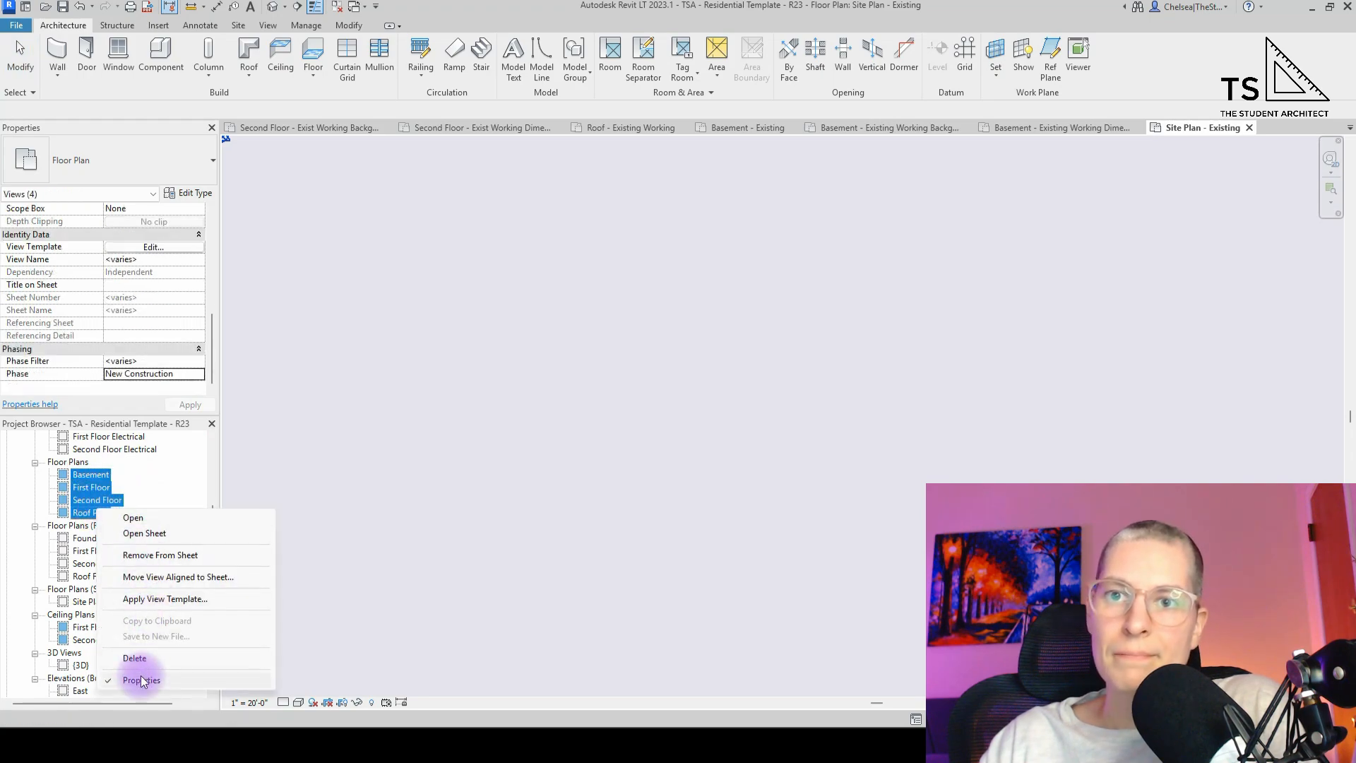
- Duplicate the New Construction Basement floor plan without its detailing
click(95, 478)
right_click(98, 481)
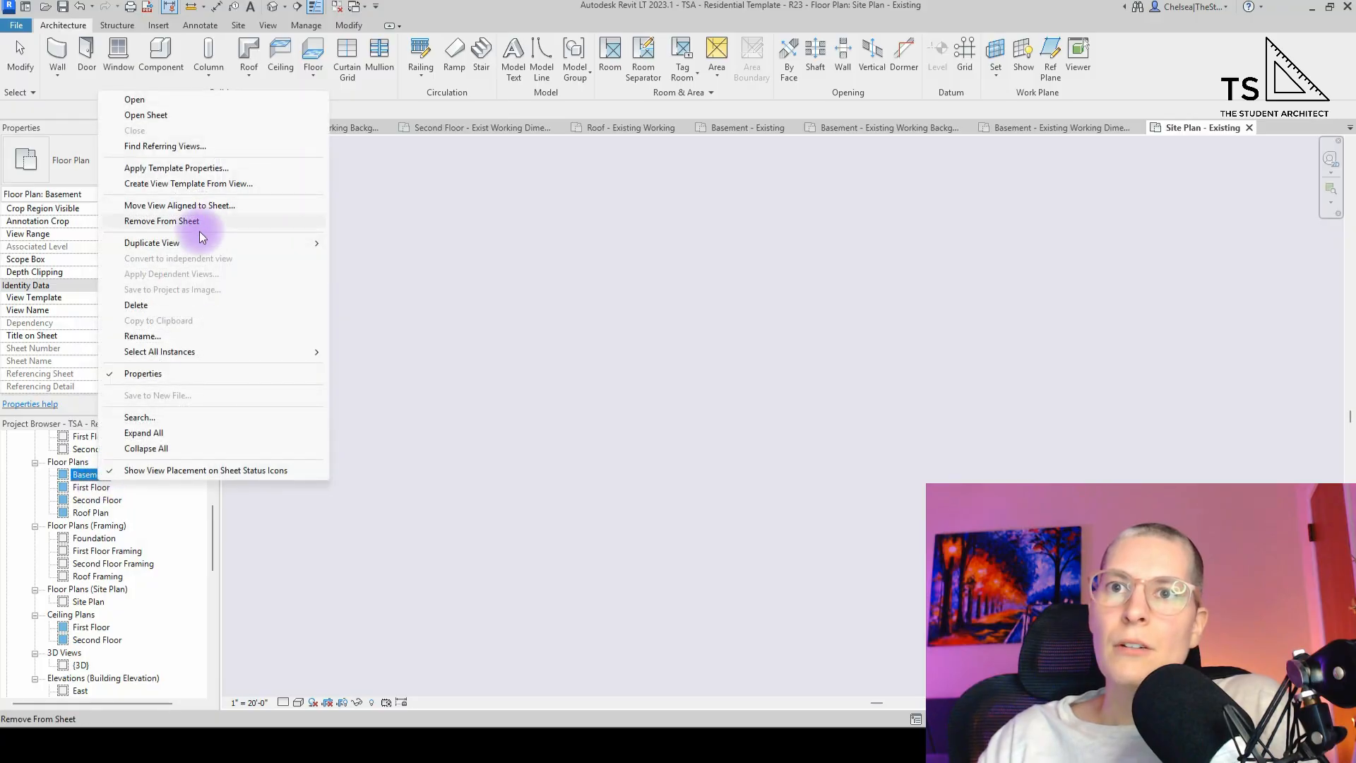
mouse_move(210, 245)
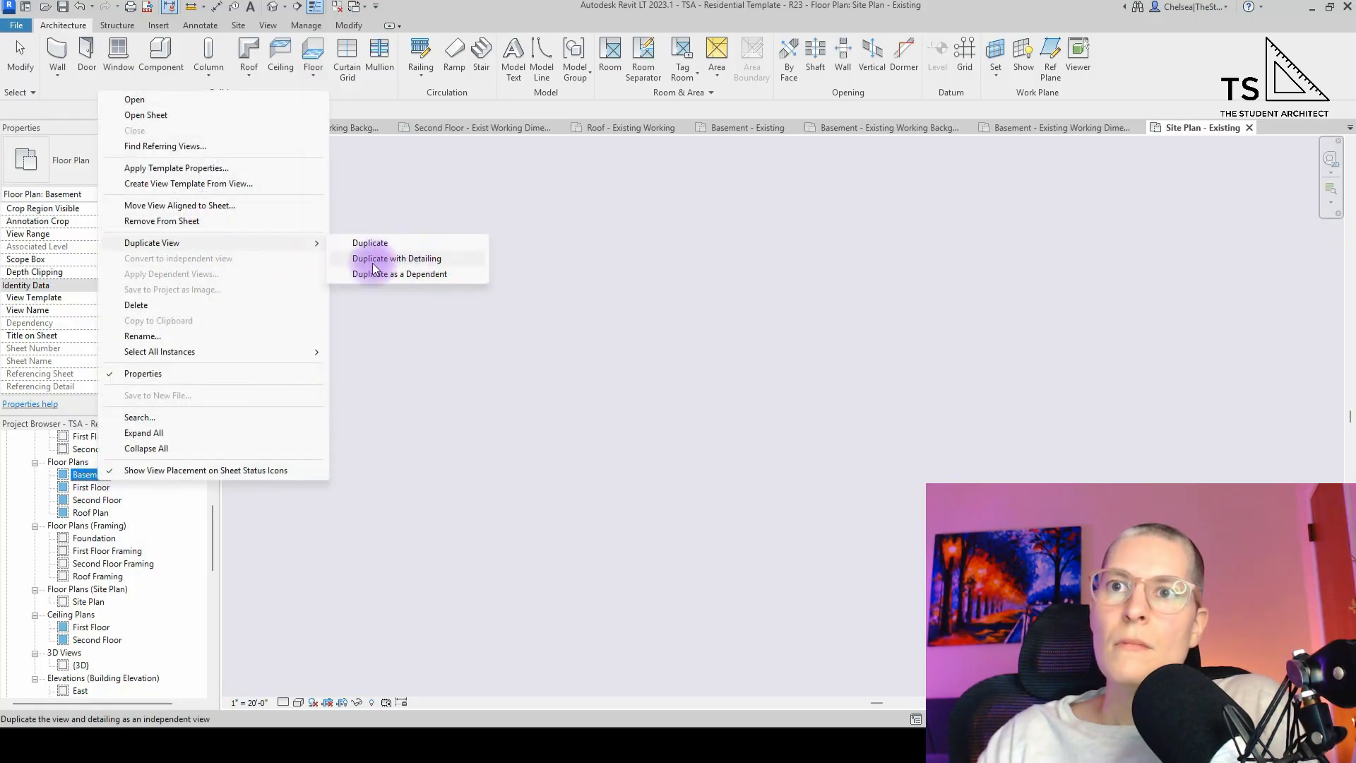
click(383, 243)
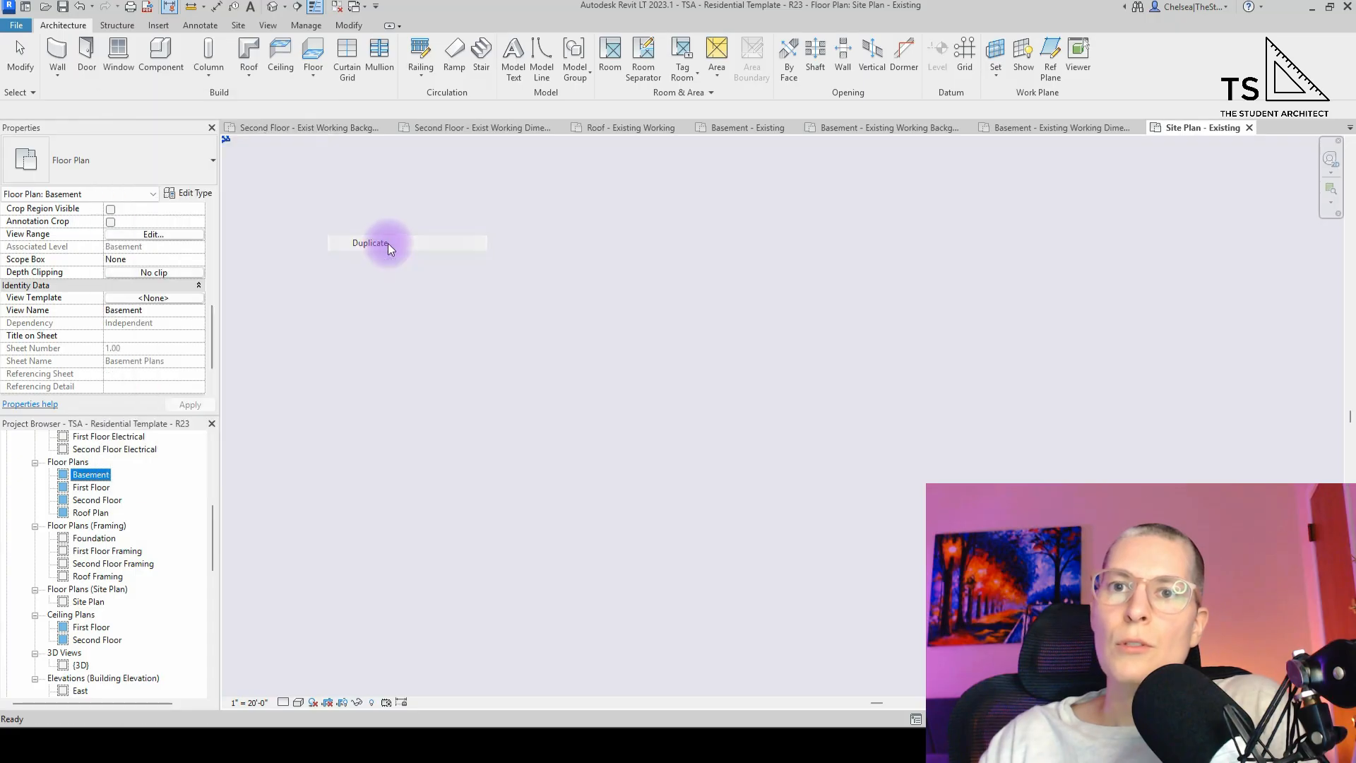
- Rename the copied basement floor plan Demolition Basement Plan
click(130, 493)
click(115, 487)
drag(113, 487, 154, 492)
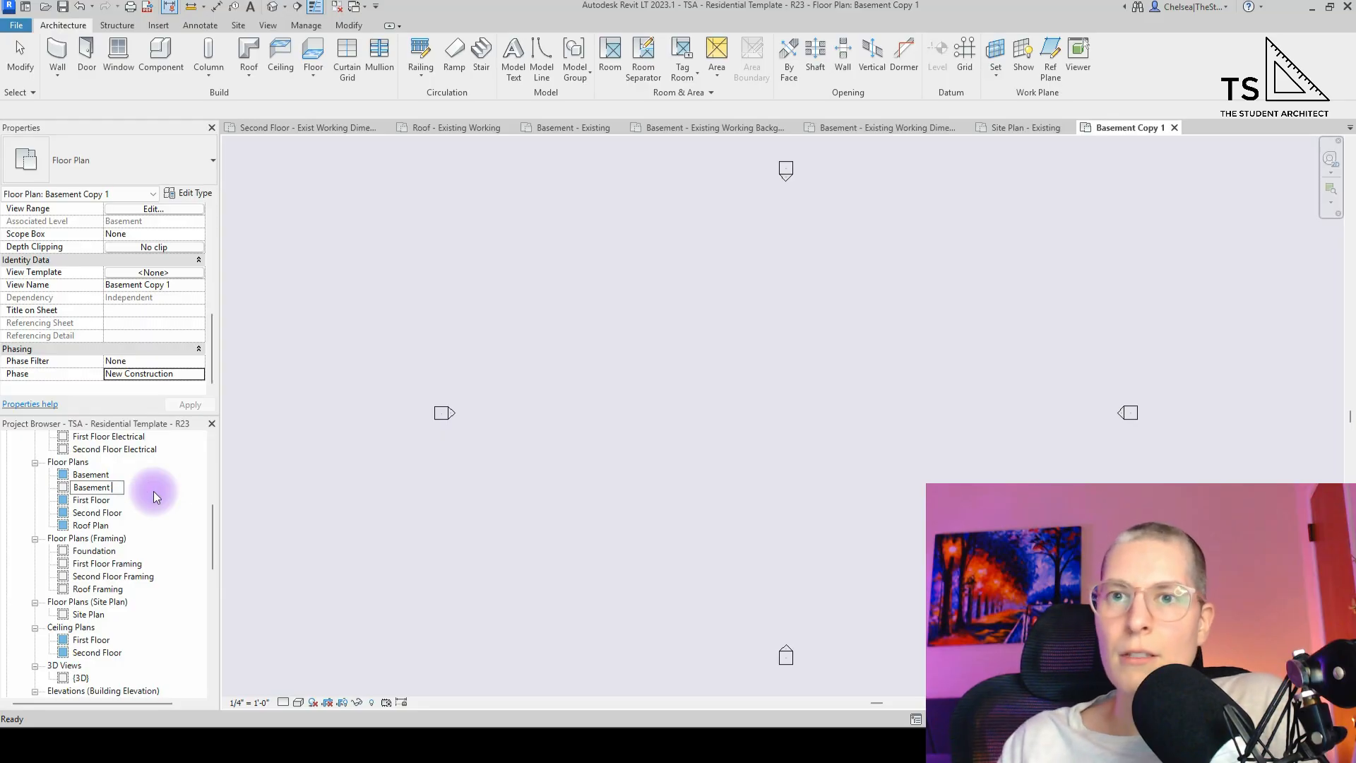
key(End)
key(Home)
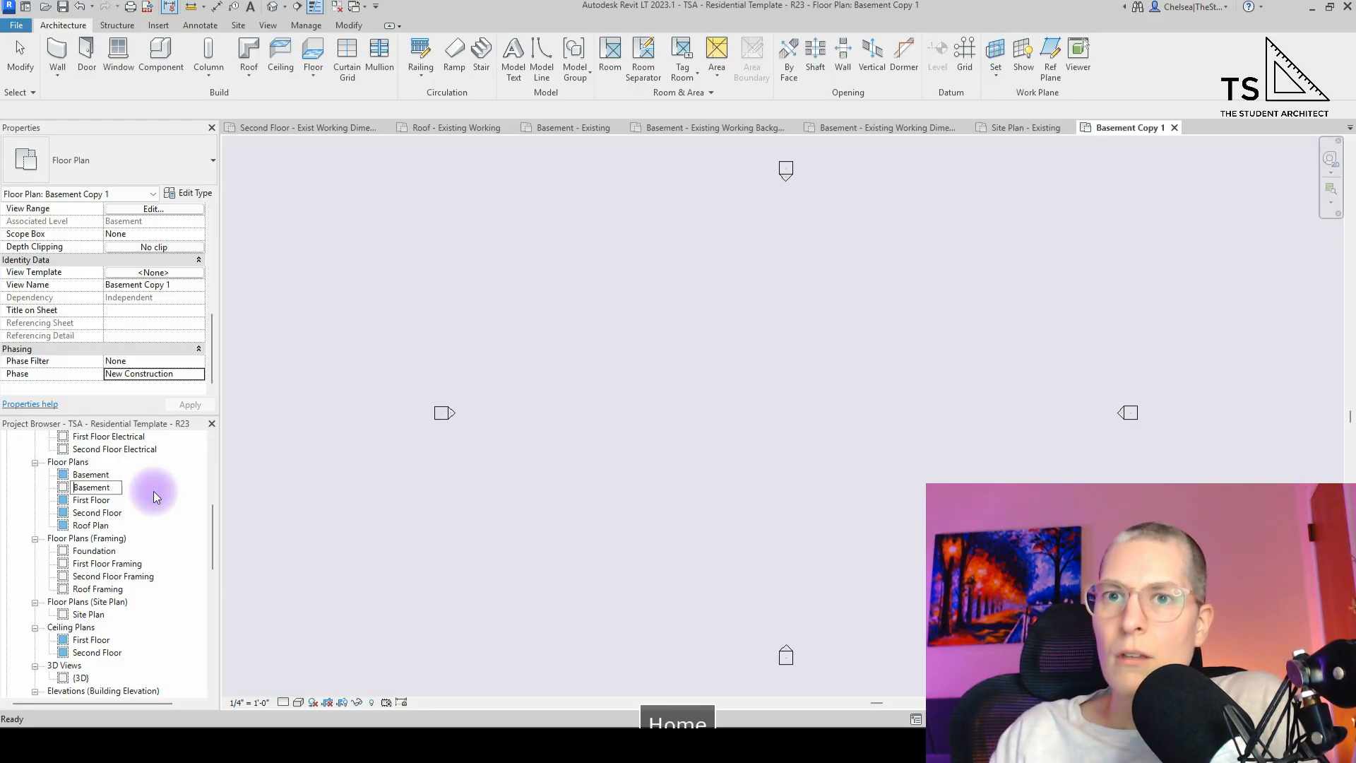
text(Demolition)
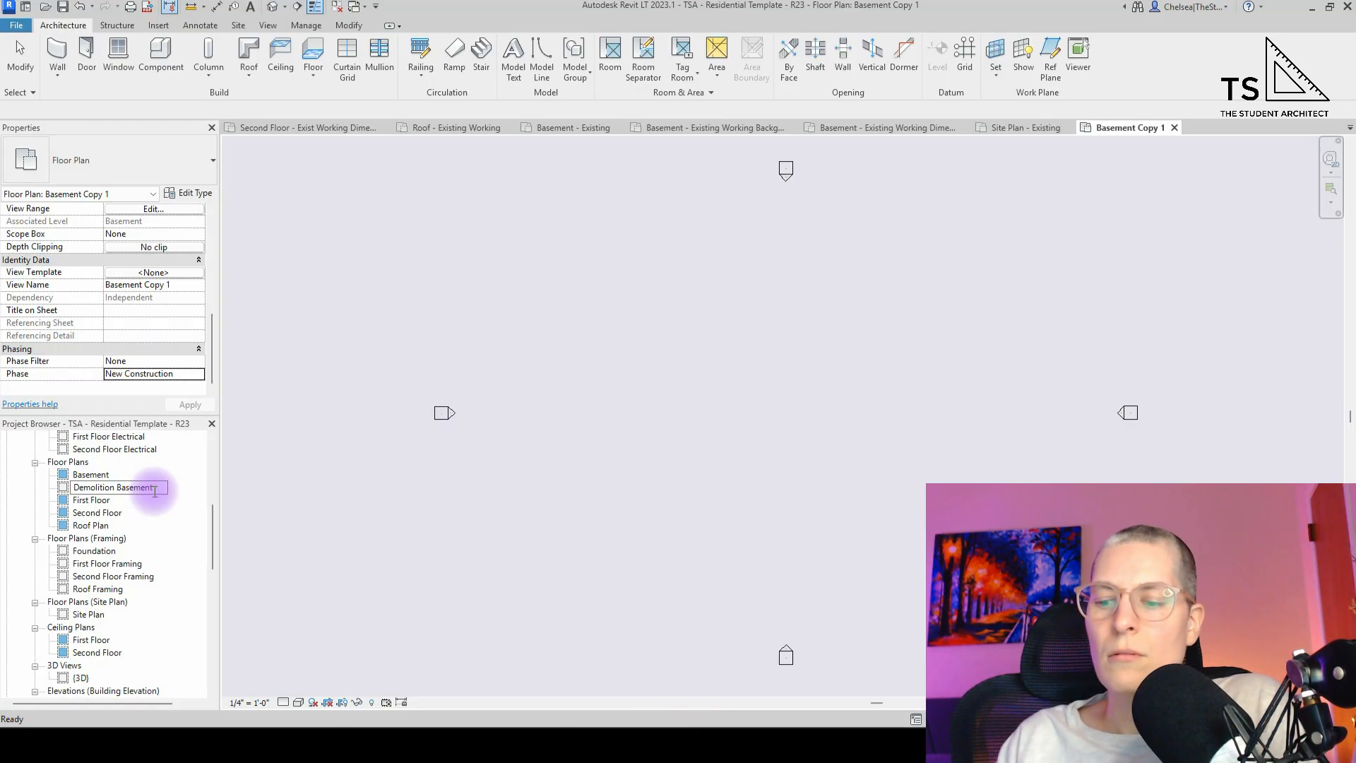
key(End)
text(Plan)
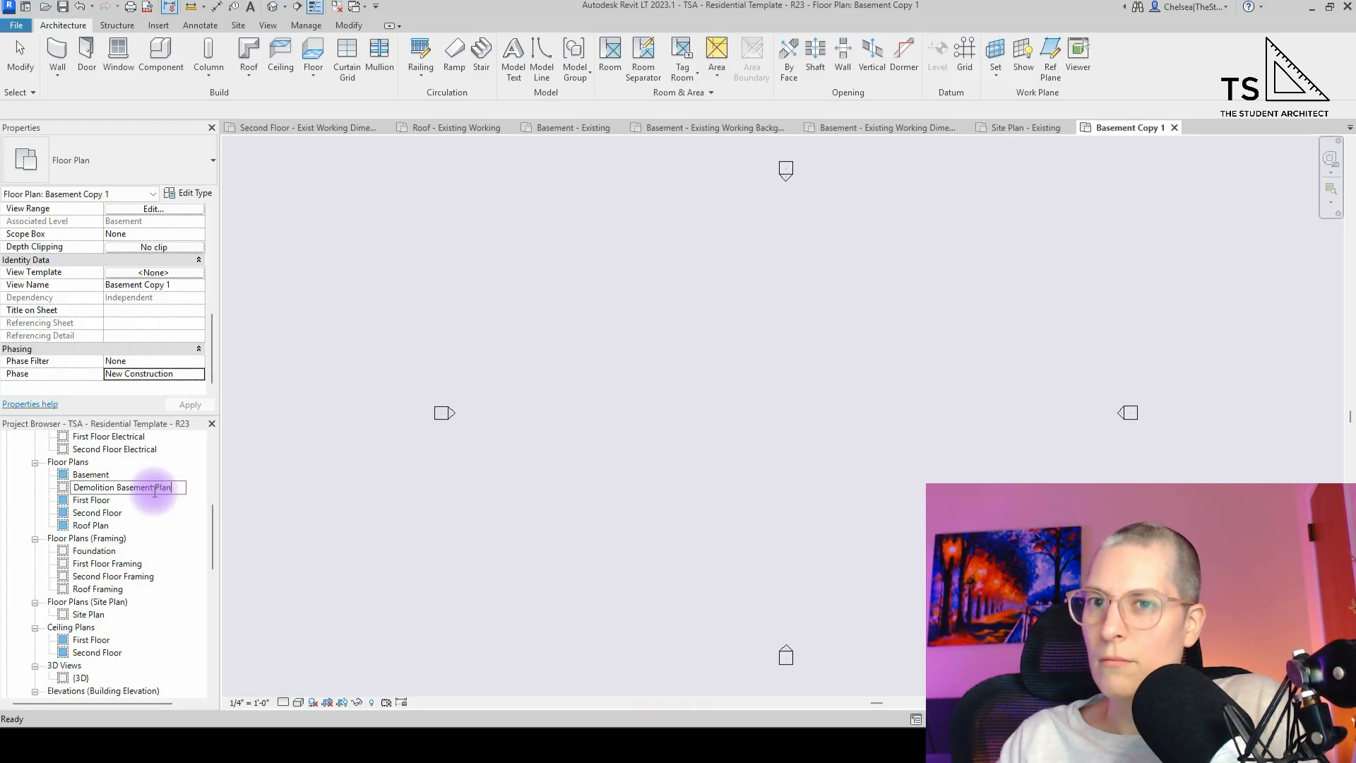
key(Return)
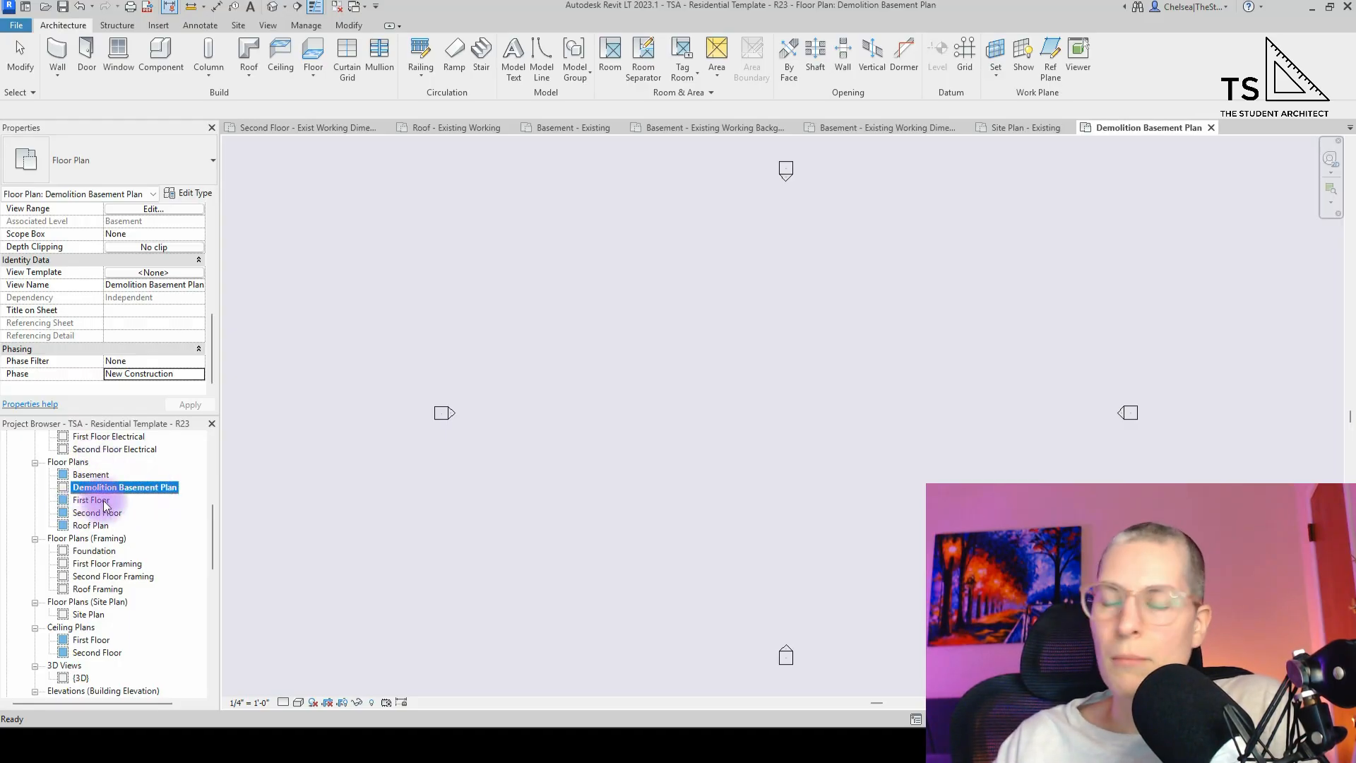
- Compare the naming of the existing-phase plans with the New Construction floor plans and the demolition basement plan
scroll(103, 504, up, 7)
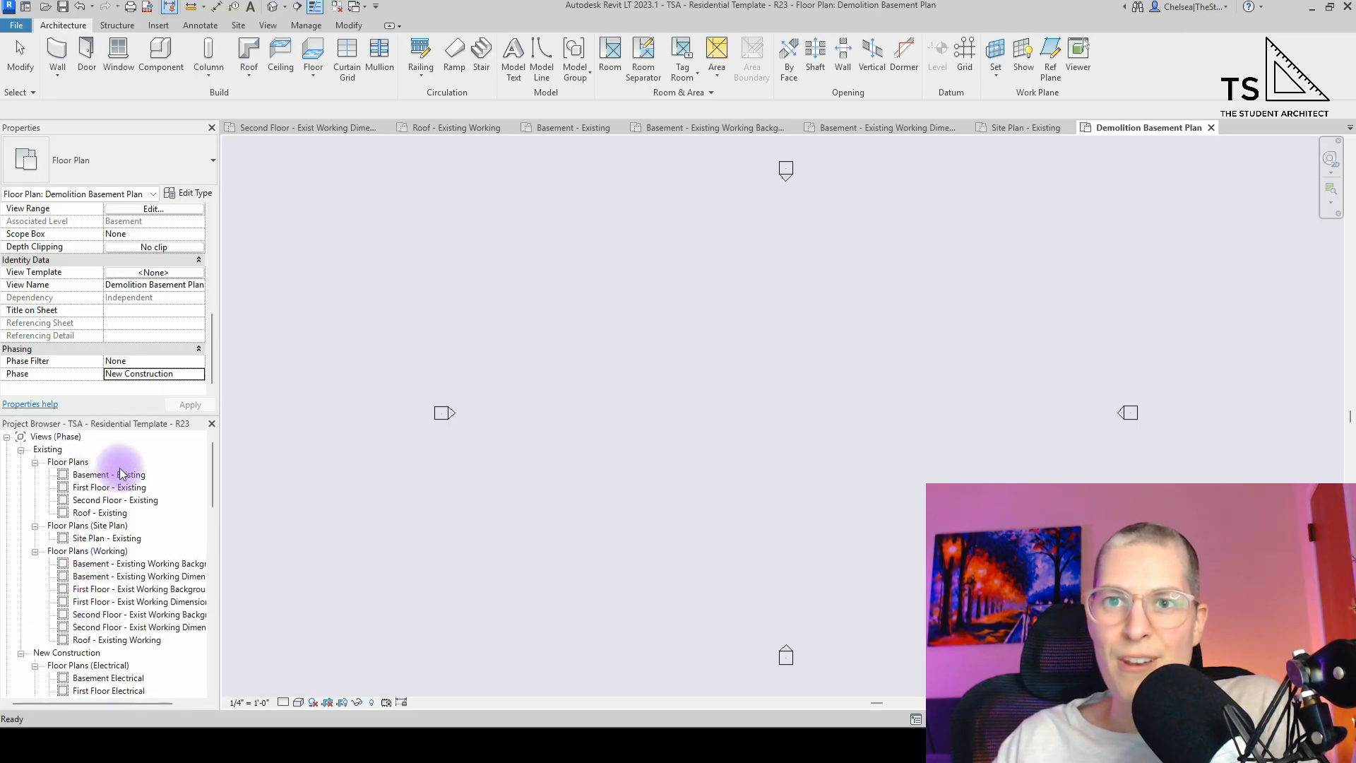
scroll(106, 474, down, 1)
scroll(107, 469, up, 1)
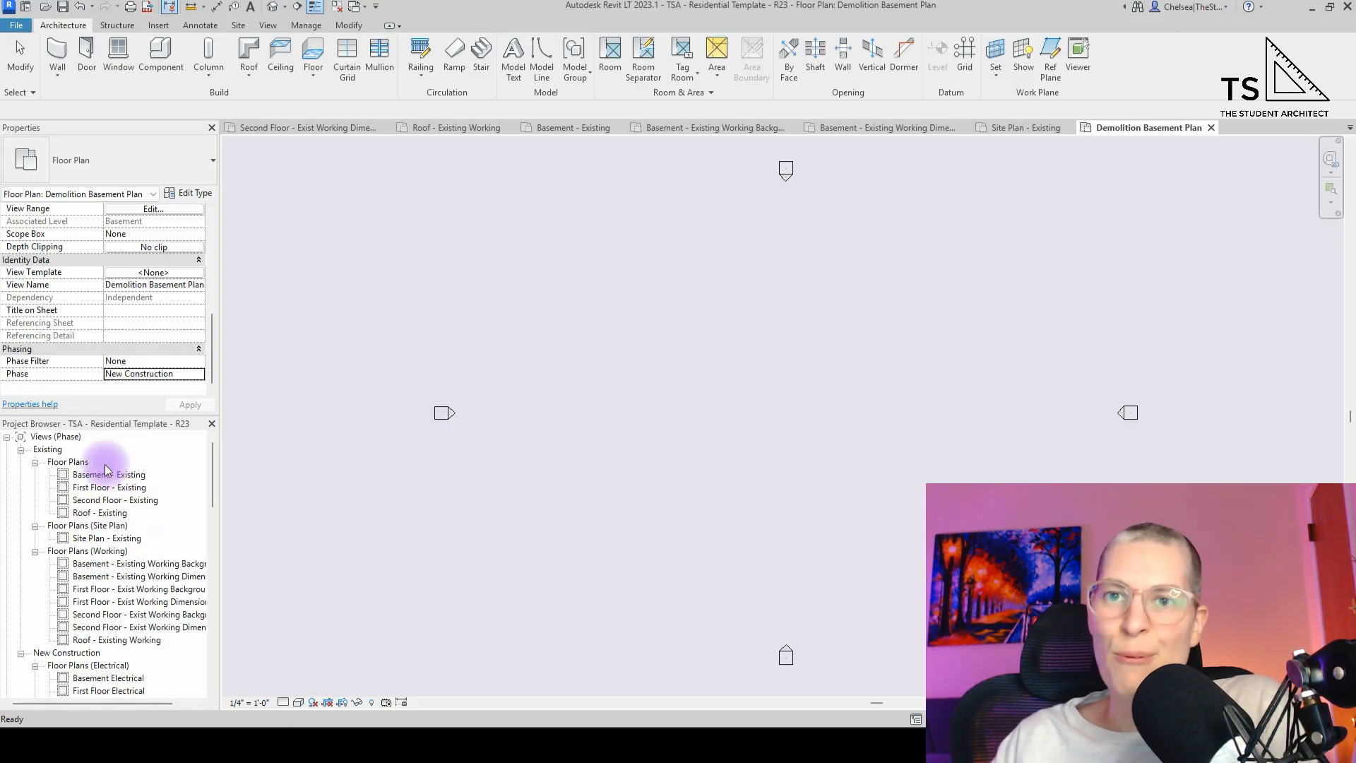
scroll(94, 515, down, 1)
scroll(94, 515, down, 4)
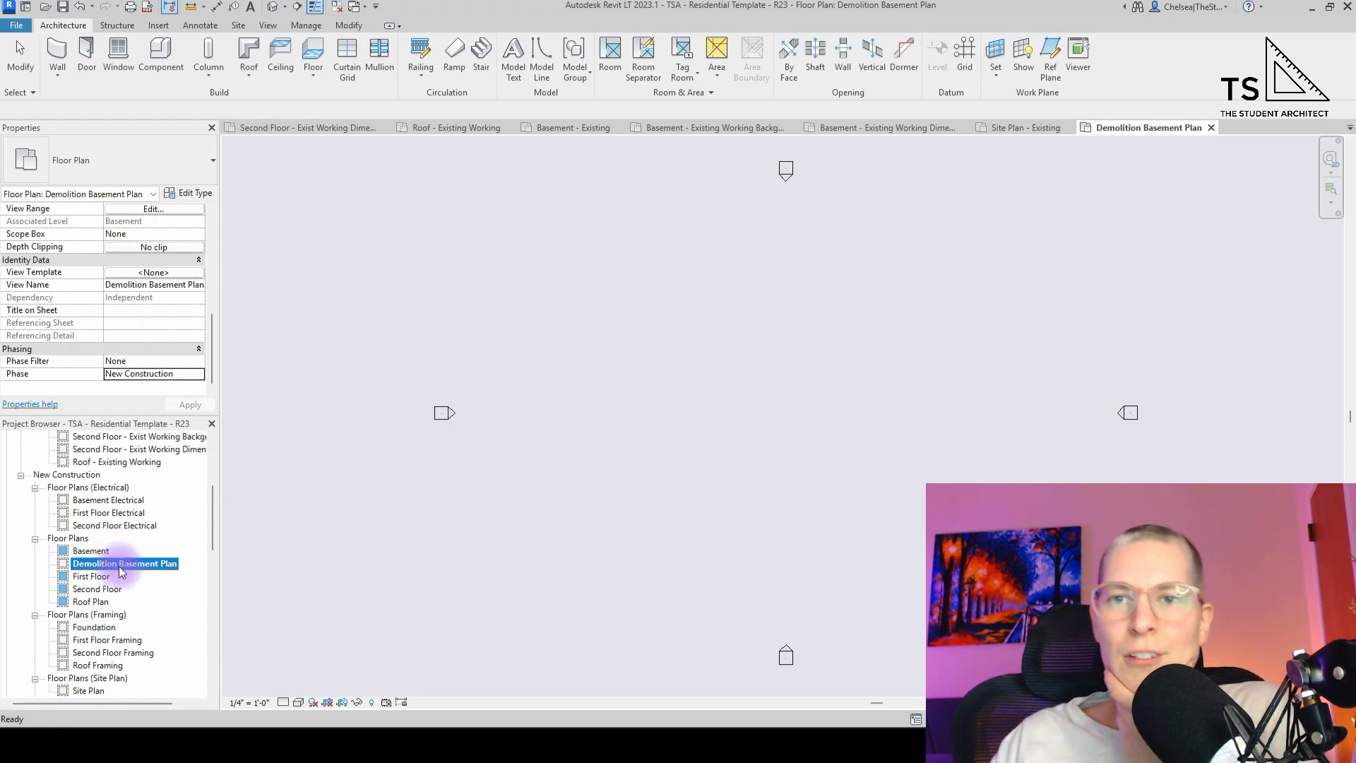
click(94, 578)
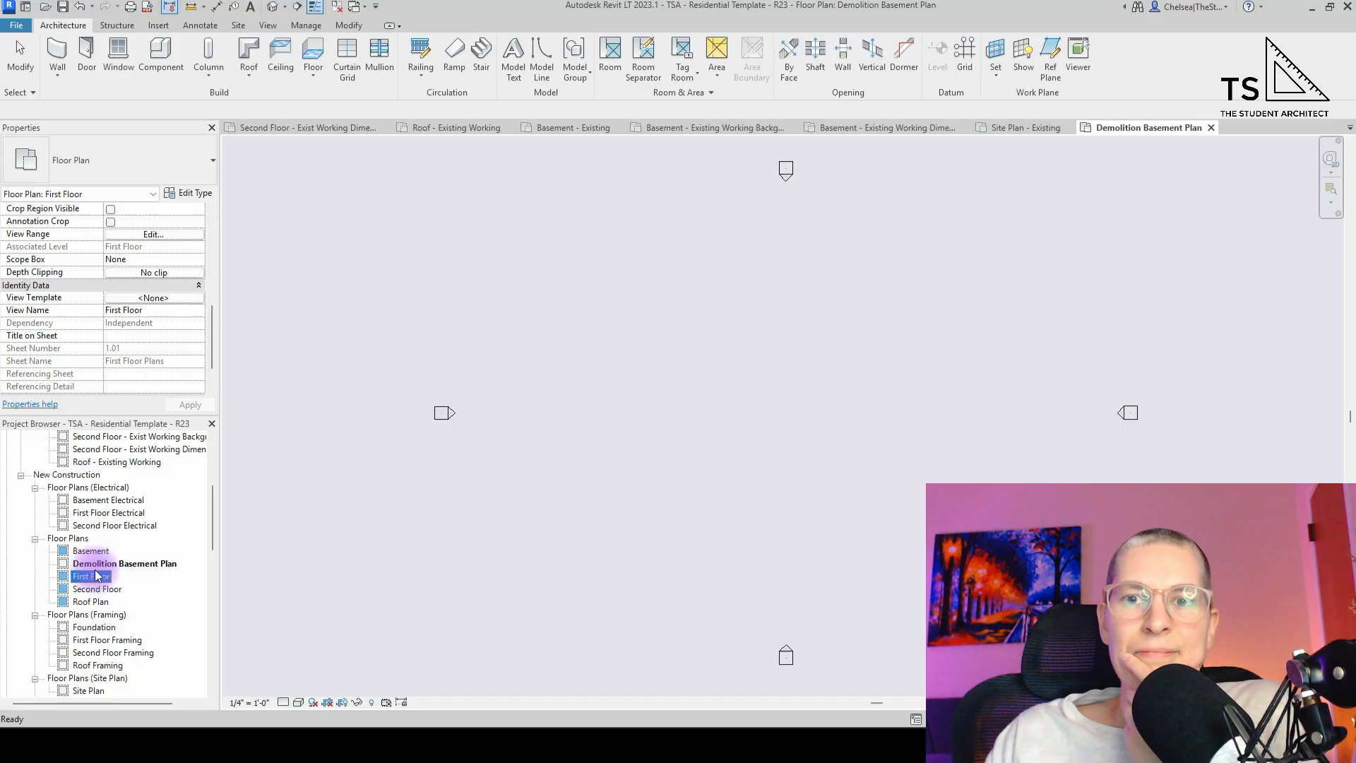
click(111, 564)
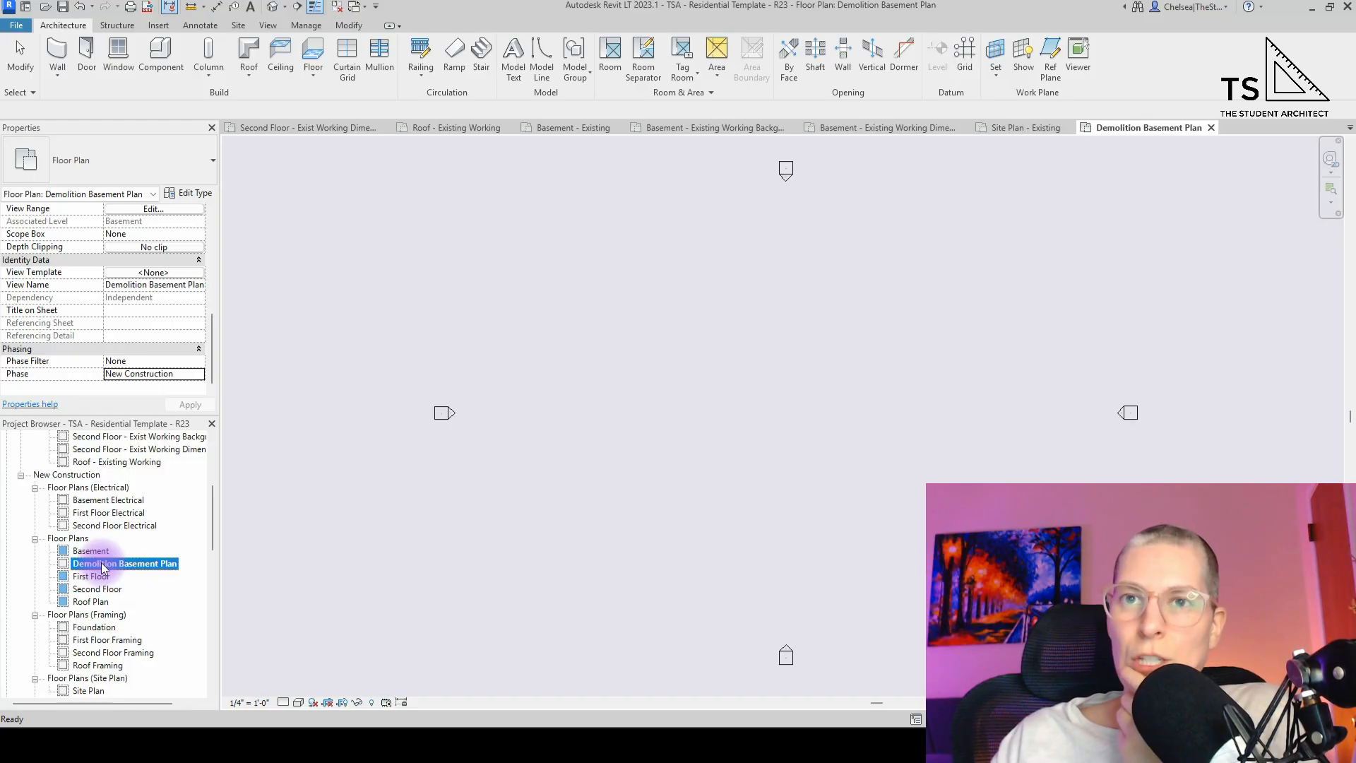
- Open sheet 1.01 - First Floor Plans and select its First Floor viewport
scroll(106, 576, down, 10)
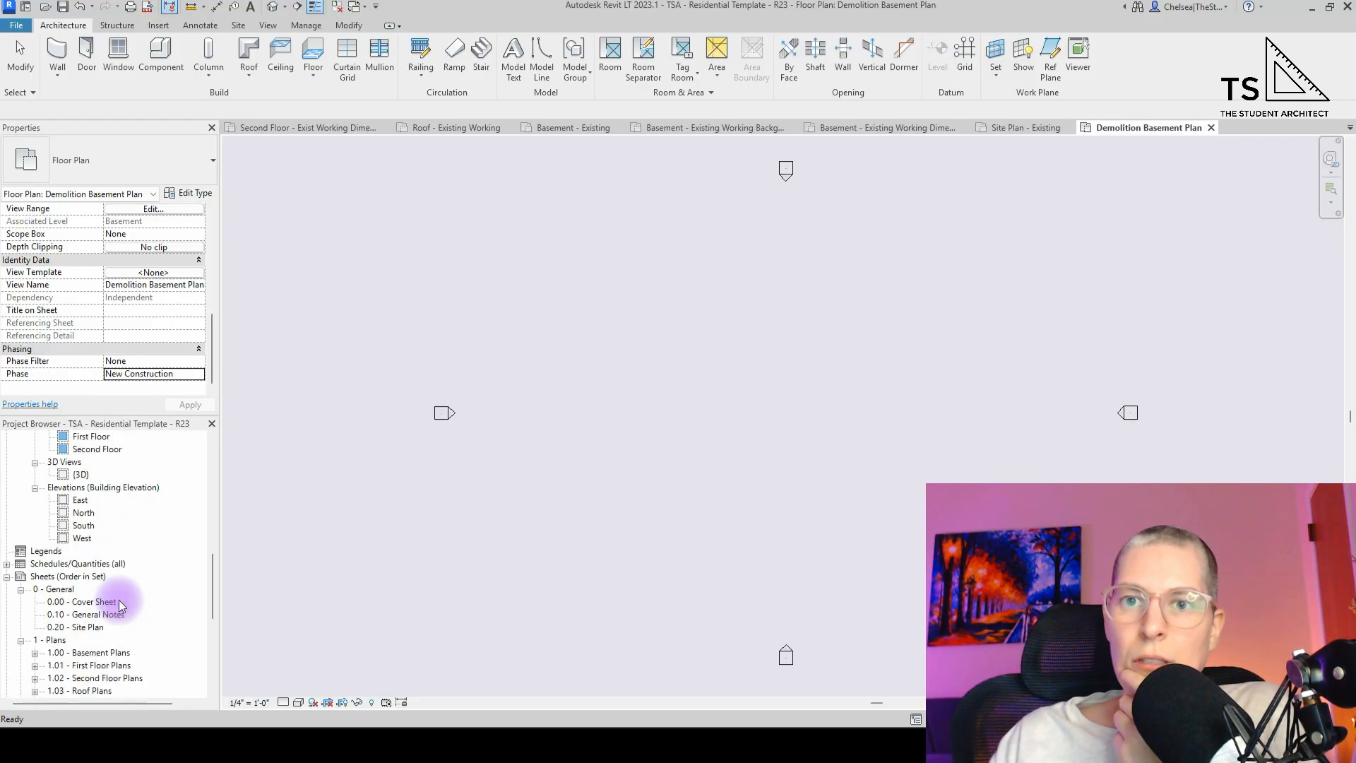
double_click(95, 551)
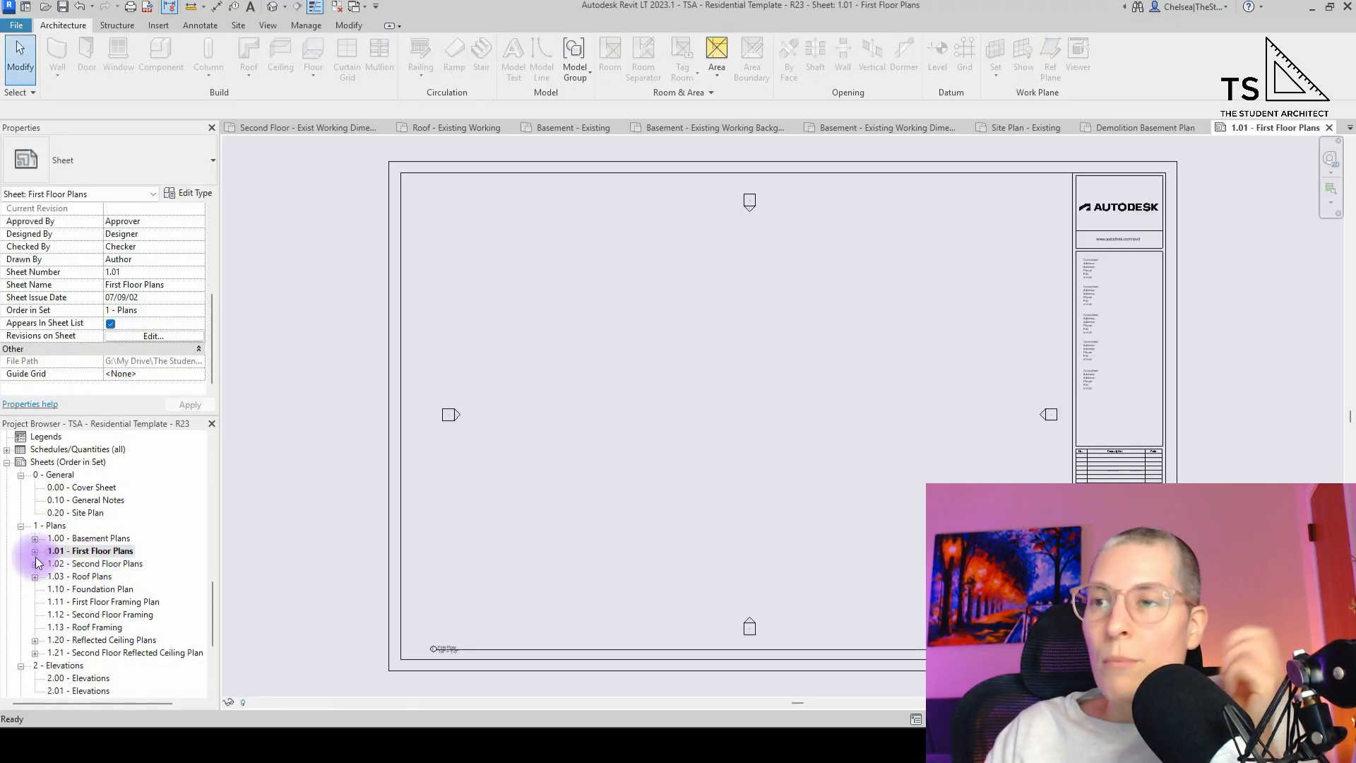
click(533, 451)
scroll(417, 689, up, 4)
scroll(520, 533, up, 2)
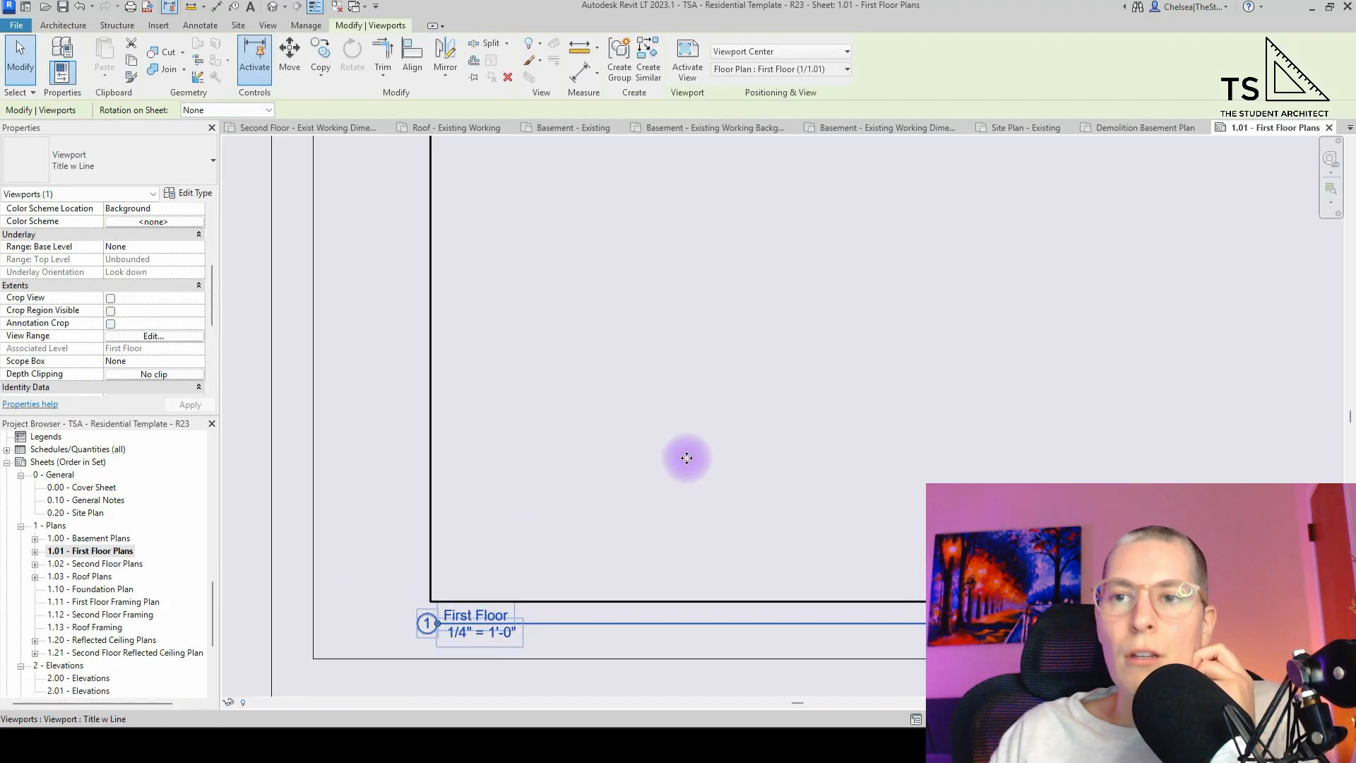
- Change the viewport title to First Floor - Proposed, declining to rename the corresponding level and views
click(494, 619)
click(494, 619)
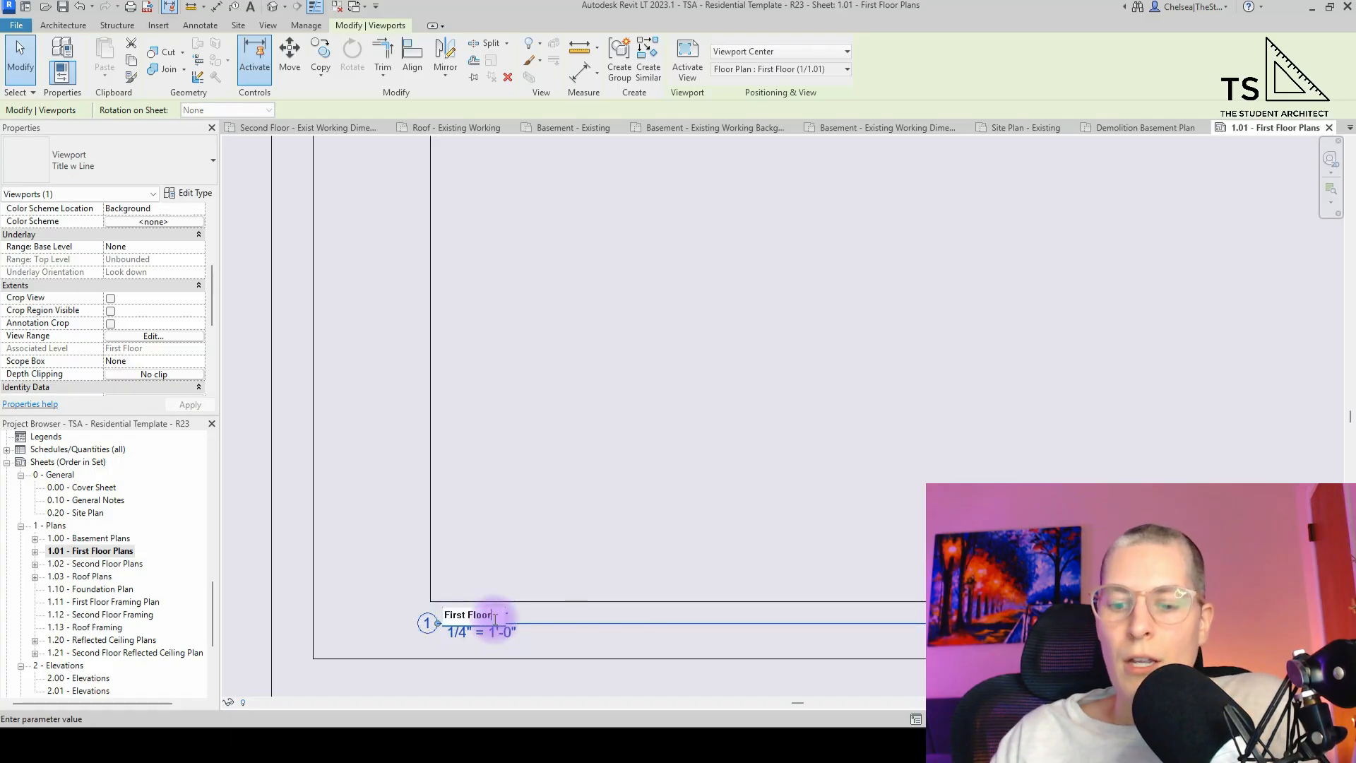
text(- Proposed)
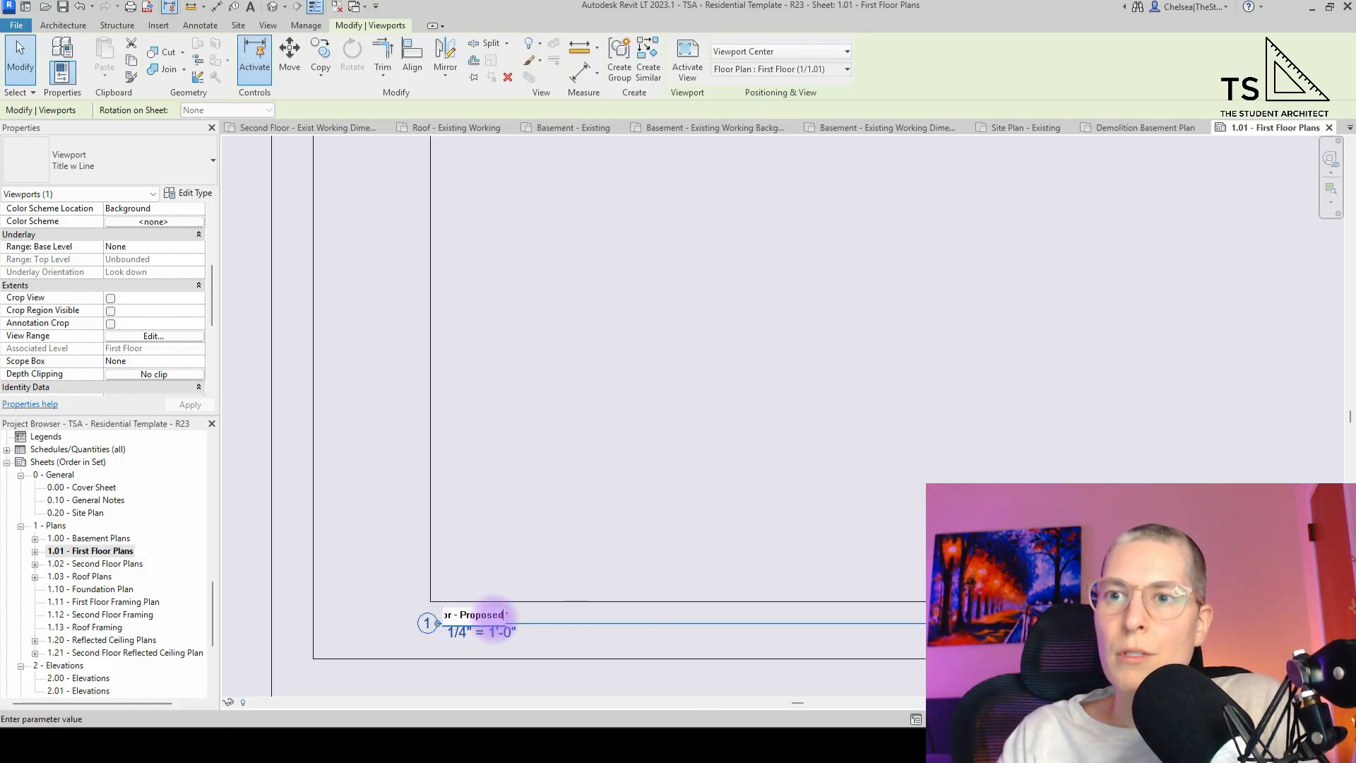
key(Return)
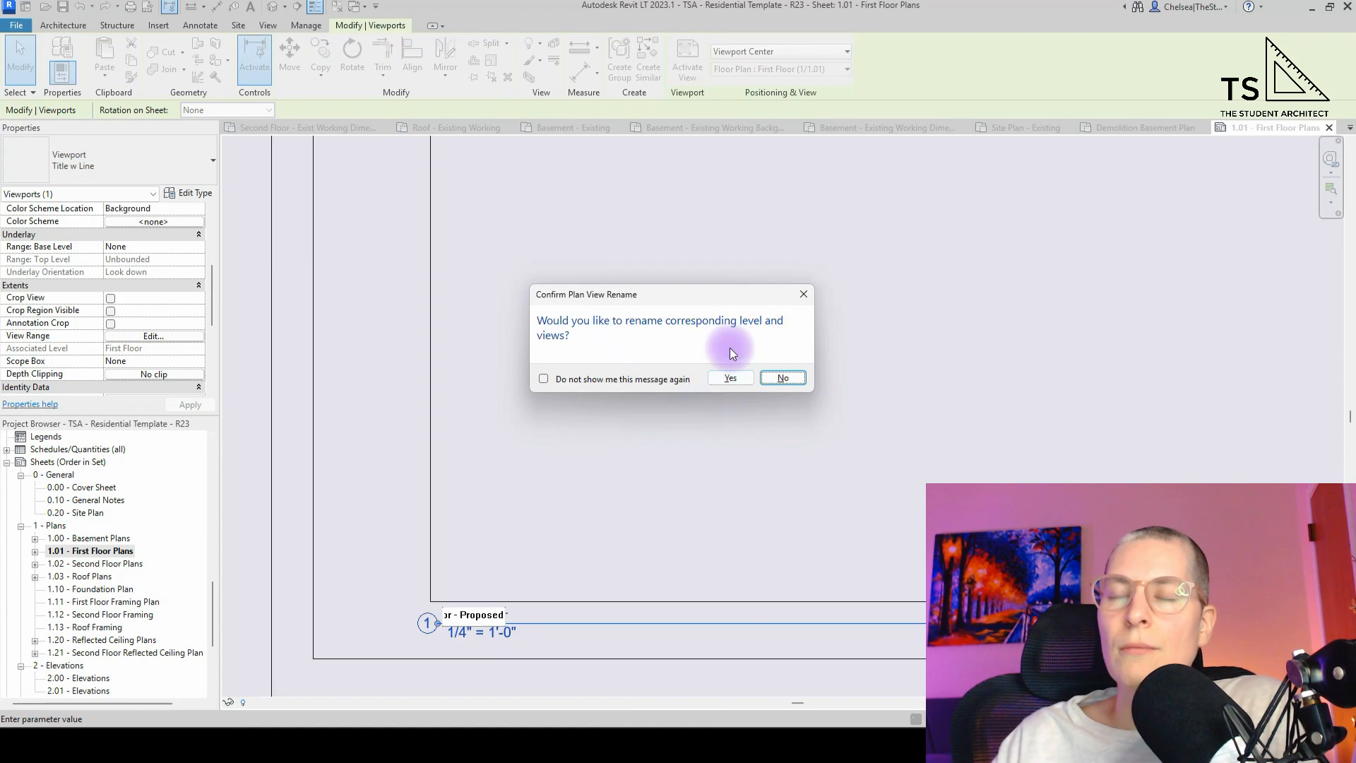
click(779, 380)
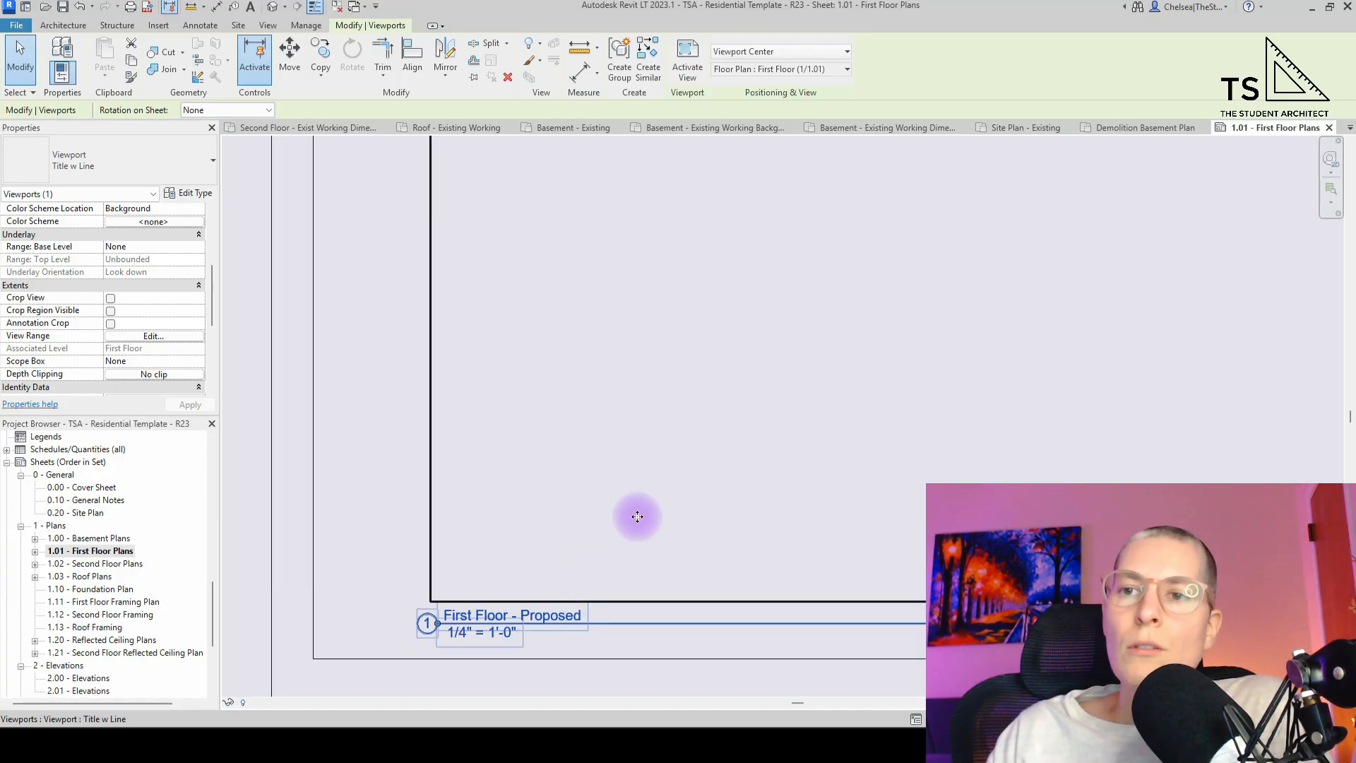
- Set the first floor viewport's Title on Sheet to Proposed First Floor Plan
scroll(92, 569, up, 6)
scroll(96, 557, up, 3)
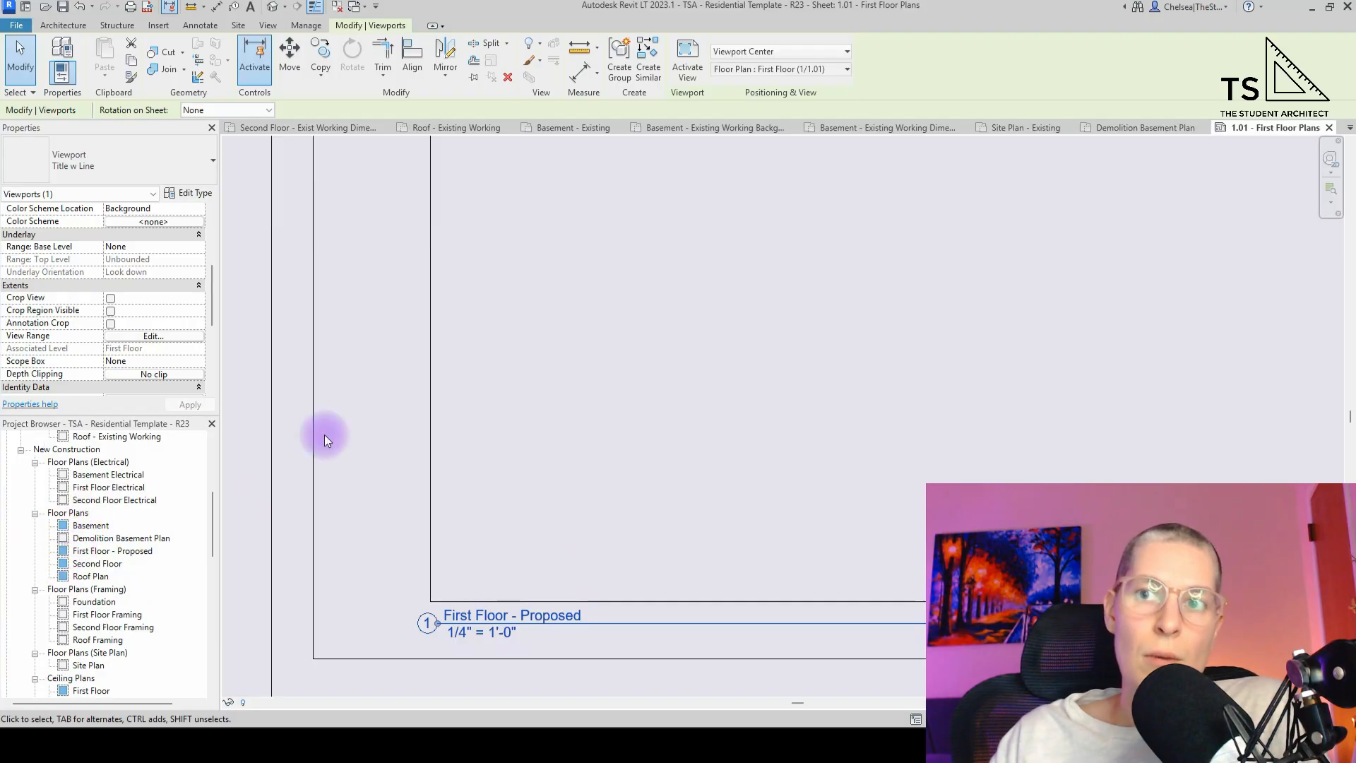
scroll(87, 257, down, 5)
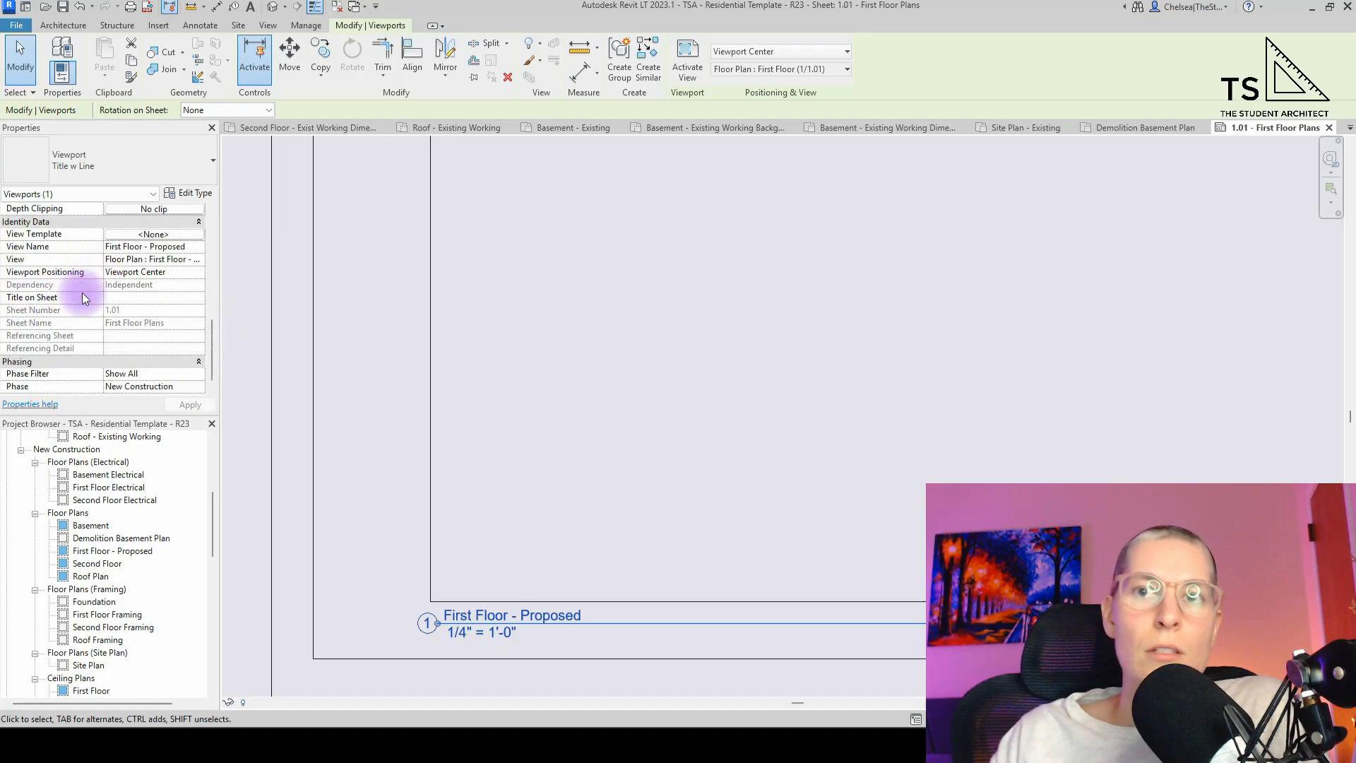
click(140, 298)
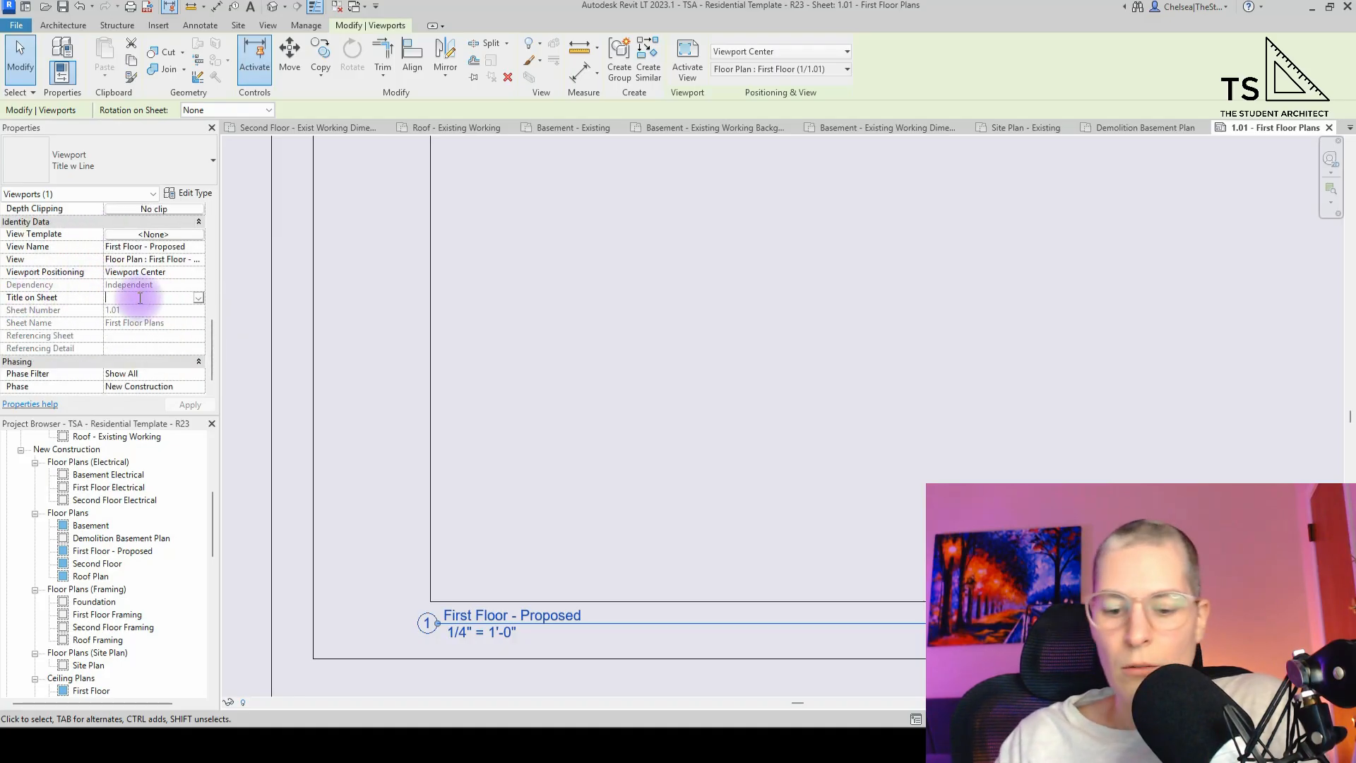
text(Propo)
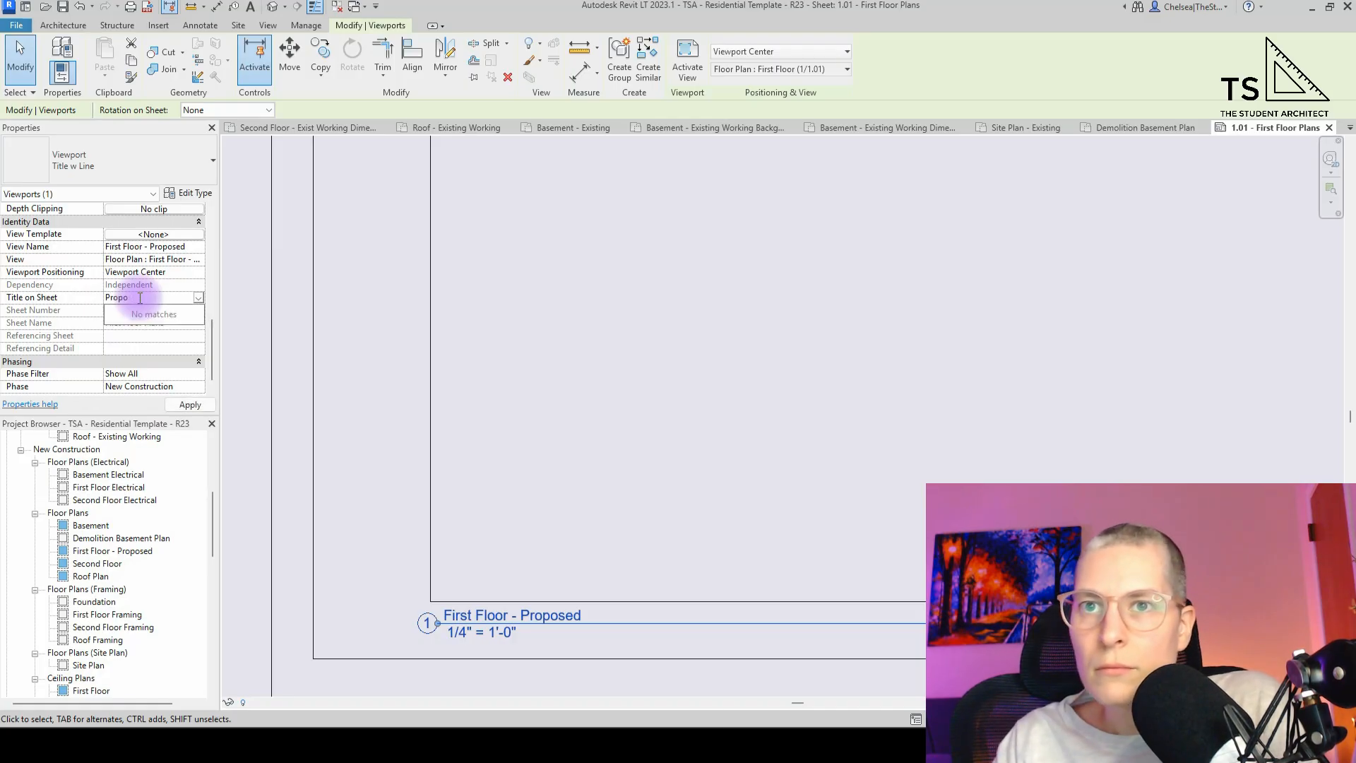
text(sed First Floo)
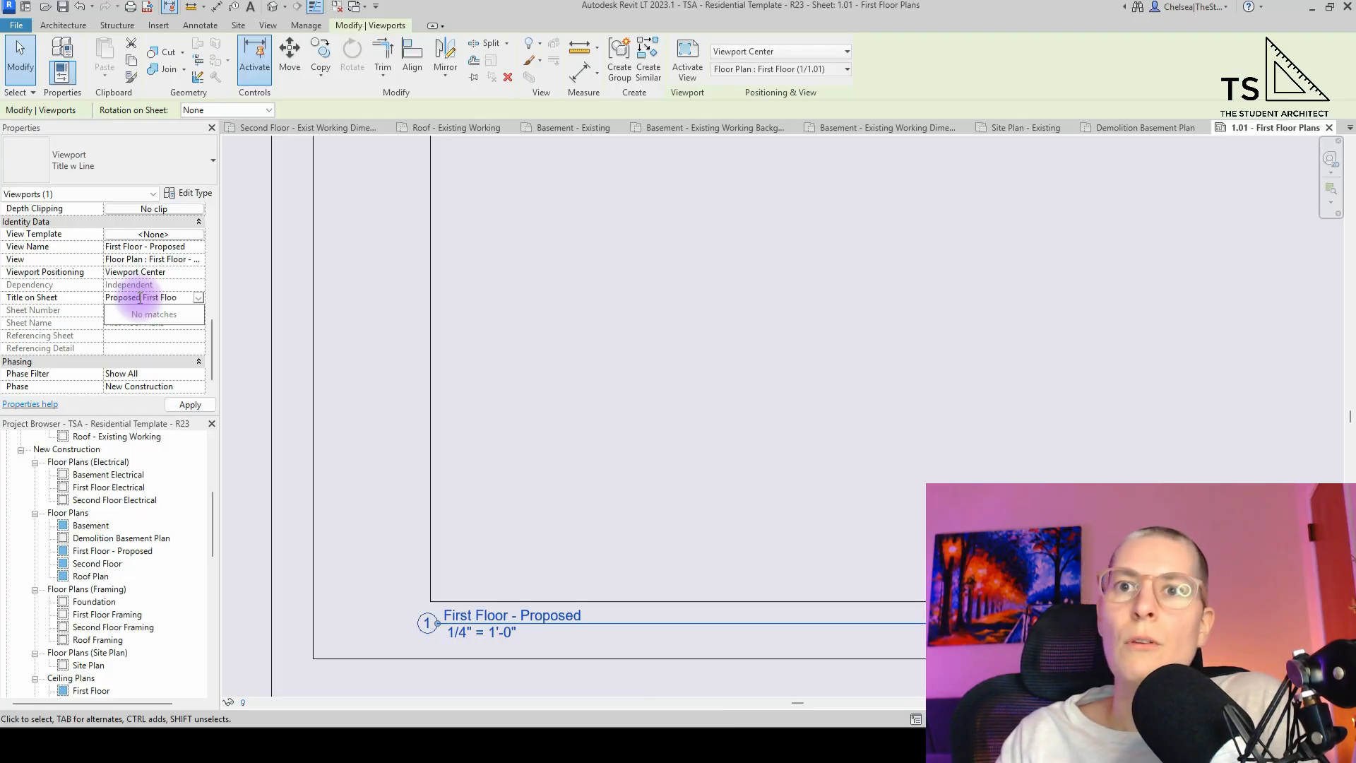
text(r Plan)
key(Return)
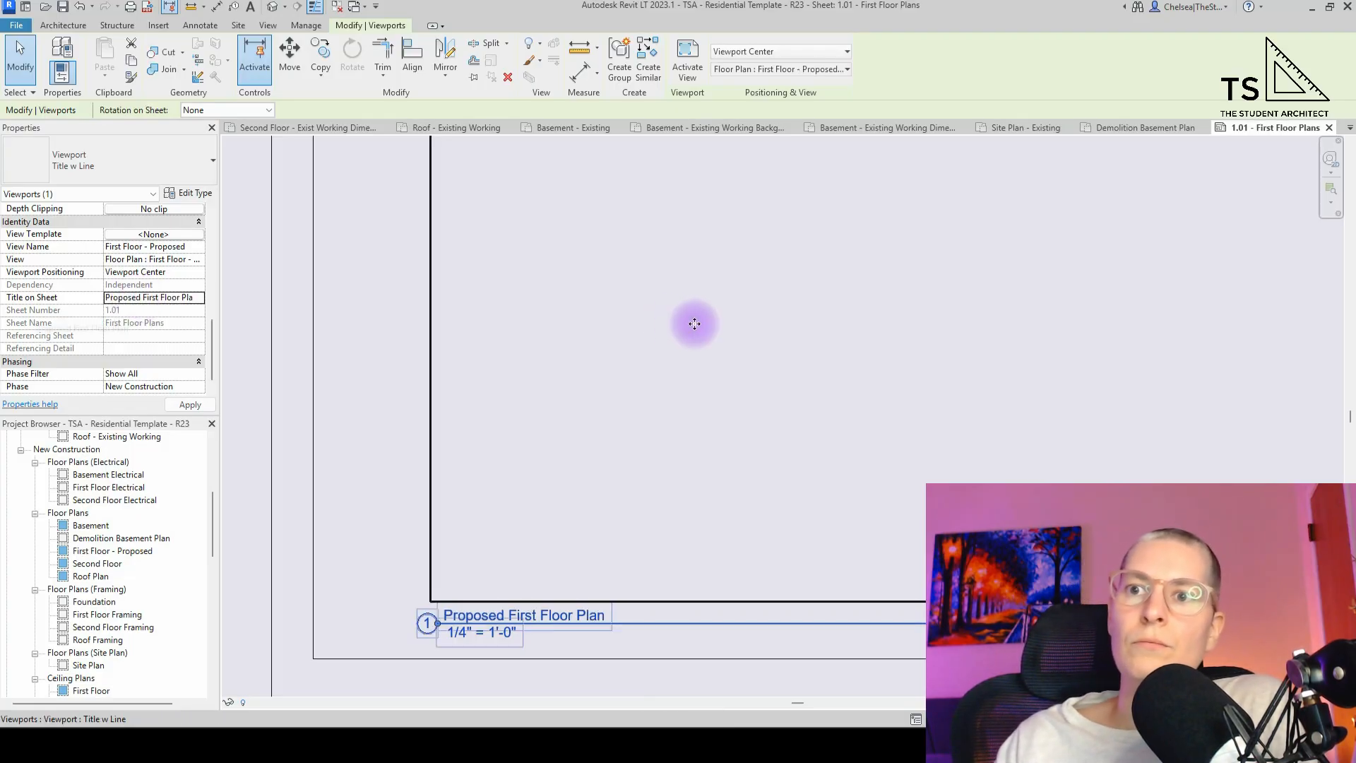
- Compare the First Floor - Proposed view's name among the New Construction floor plans with its title on the sheet
click(393, 544)
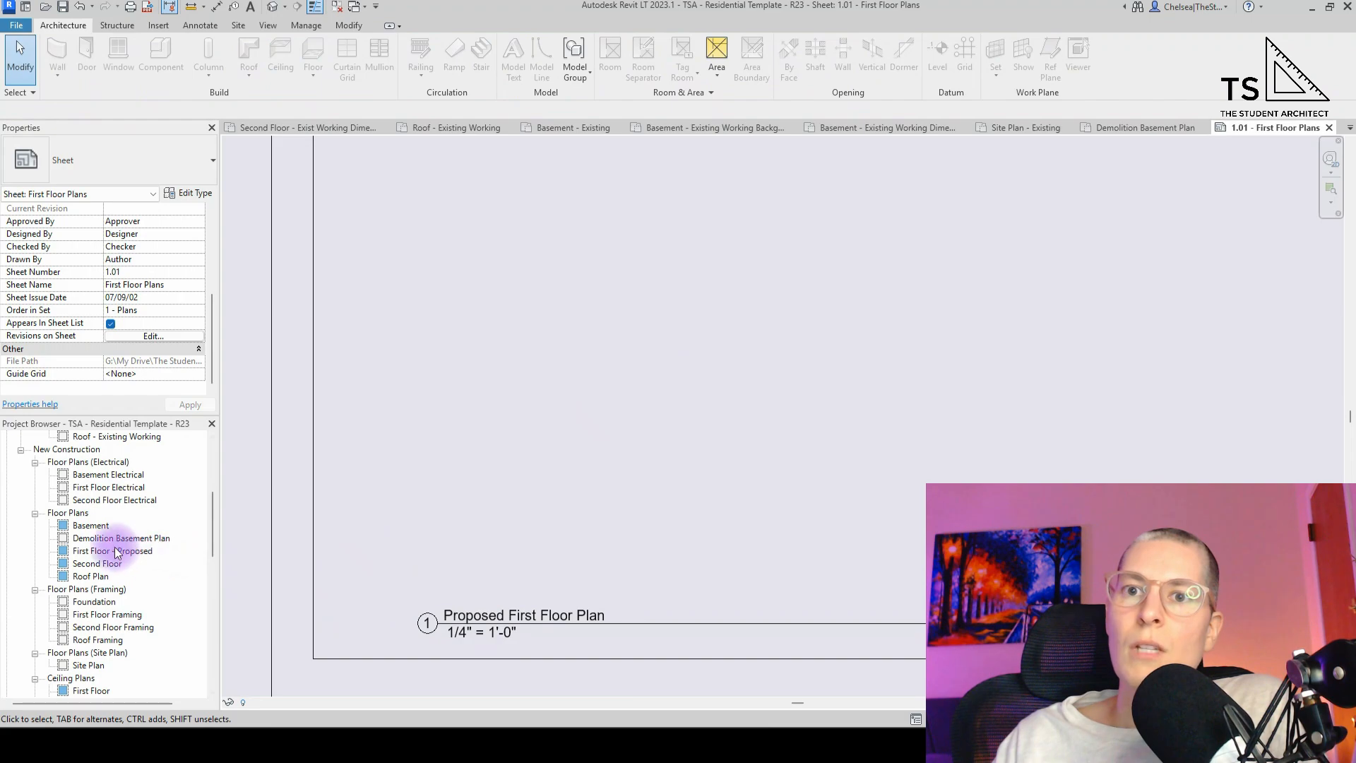
click(80, 557)
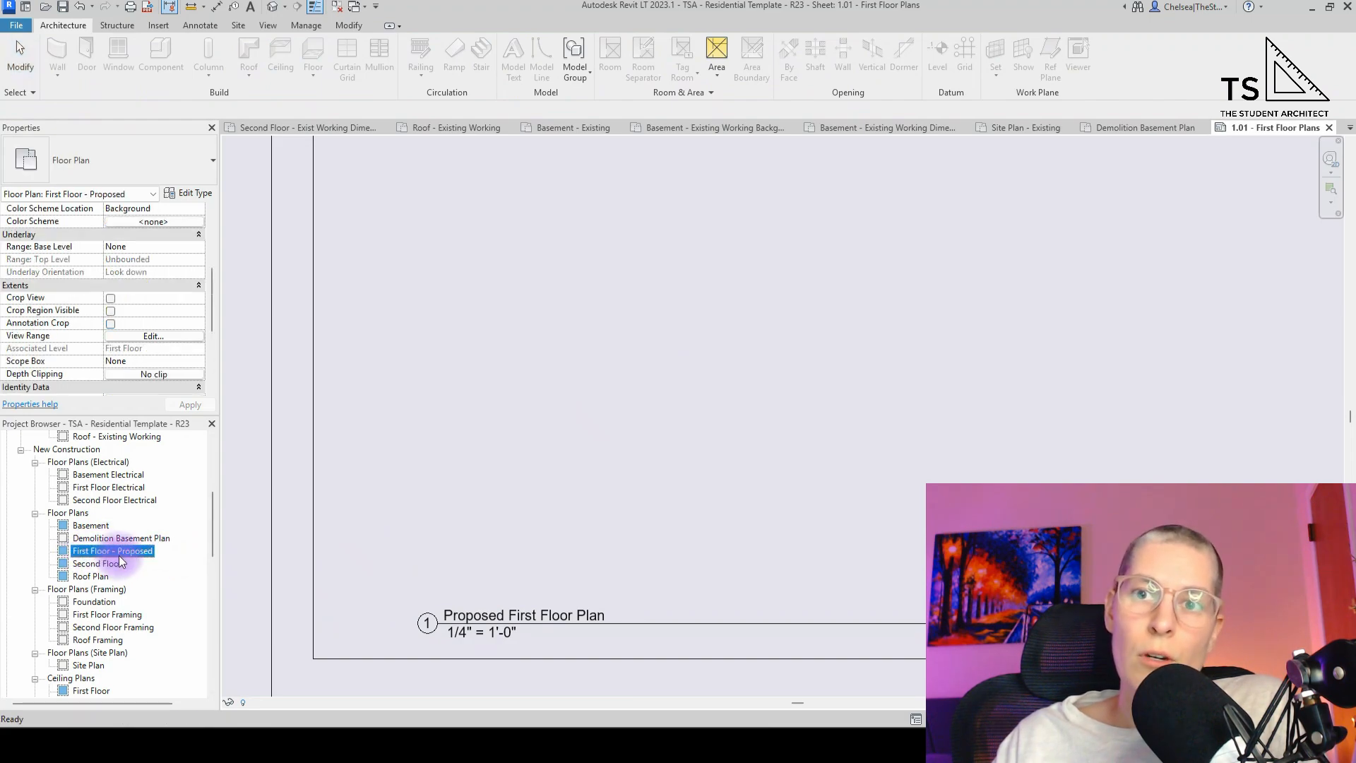
scroll(438, 415, down, 3)
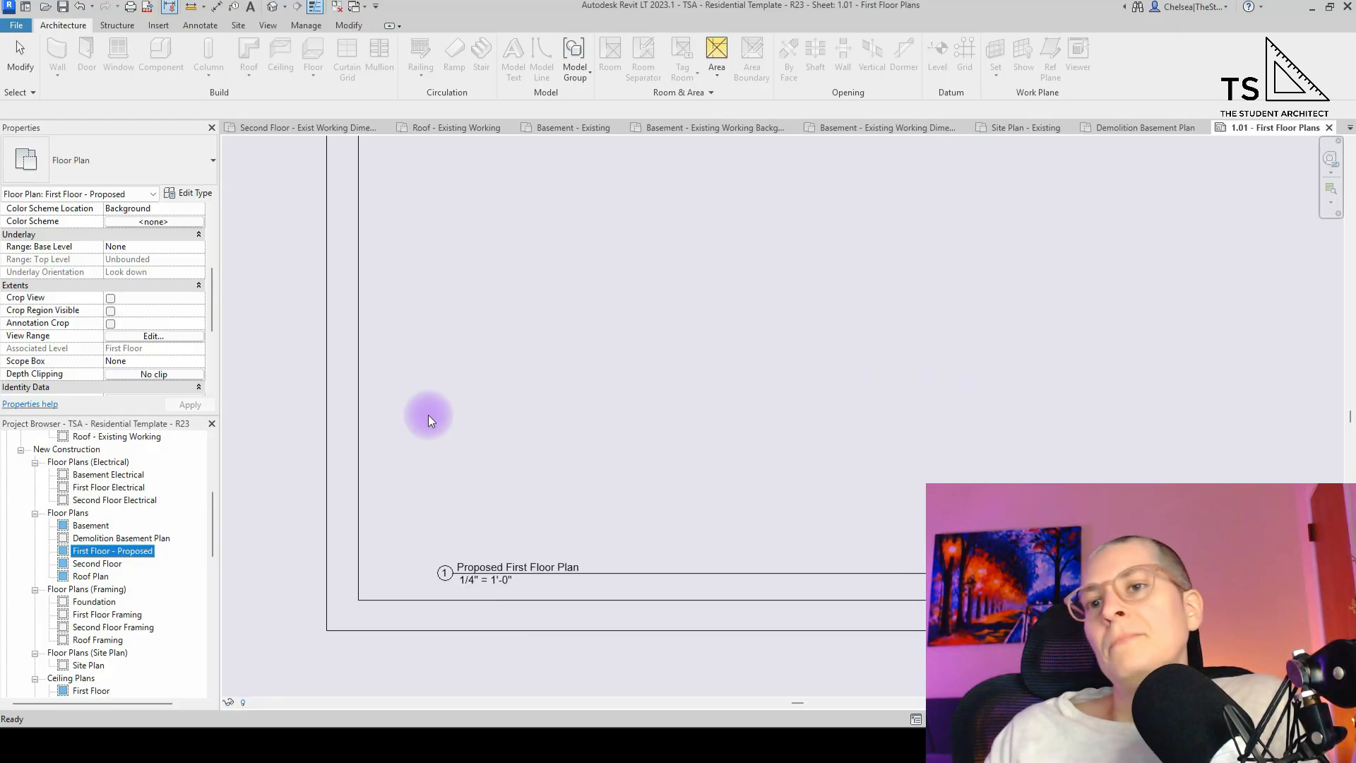
click(489, 634)
scroll(531, 451, up, 3)
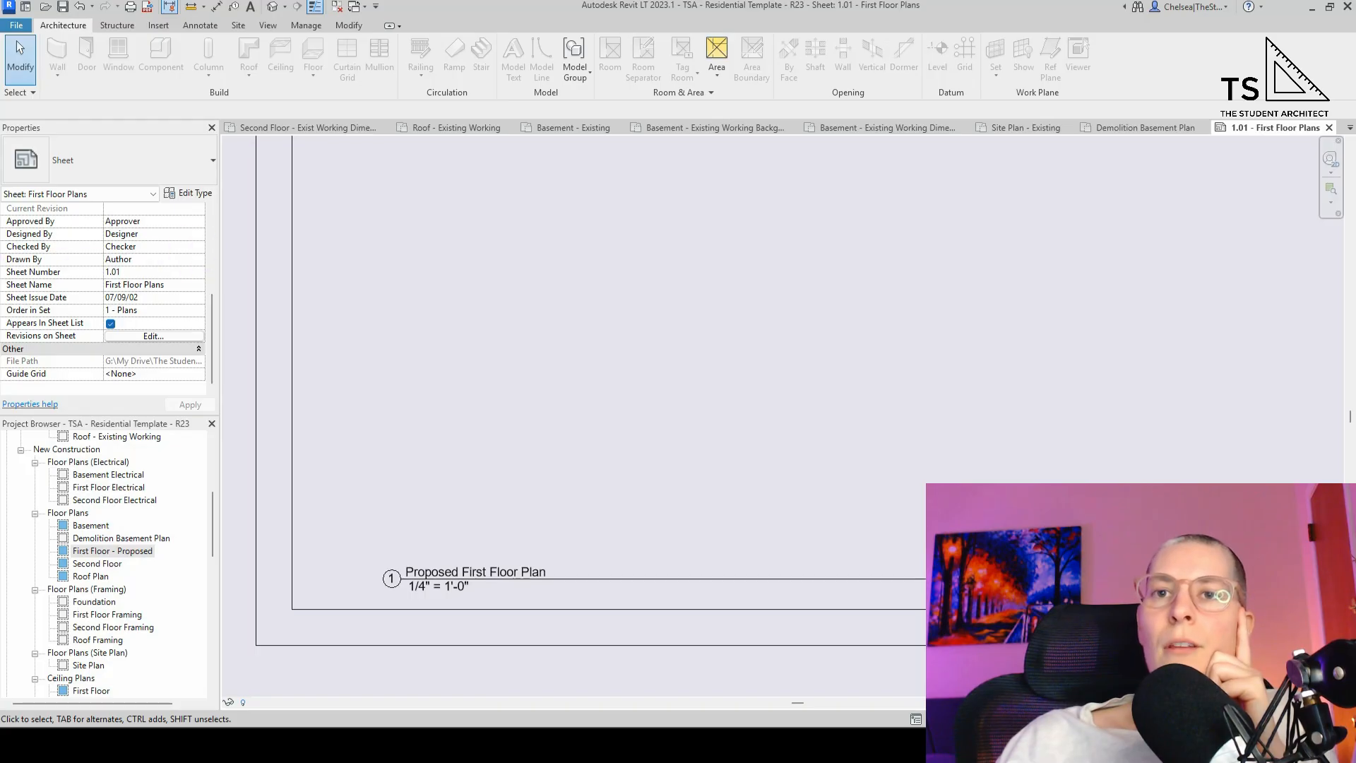
scroll(99, 328, up, 4)
scroll(137, 312, down, 4)
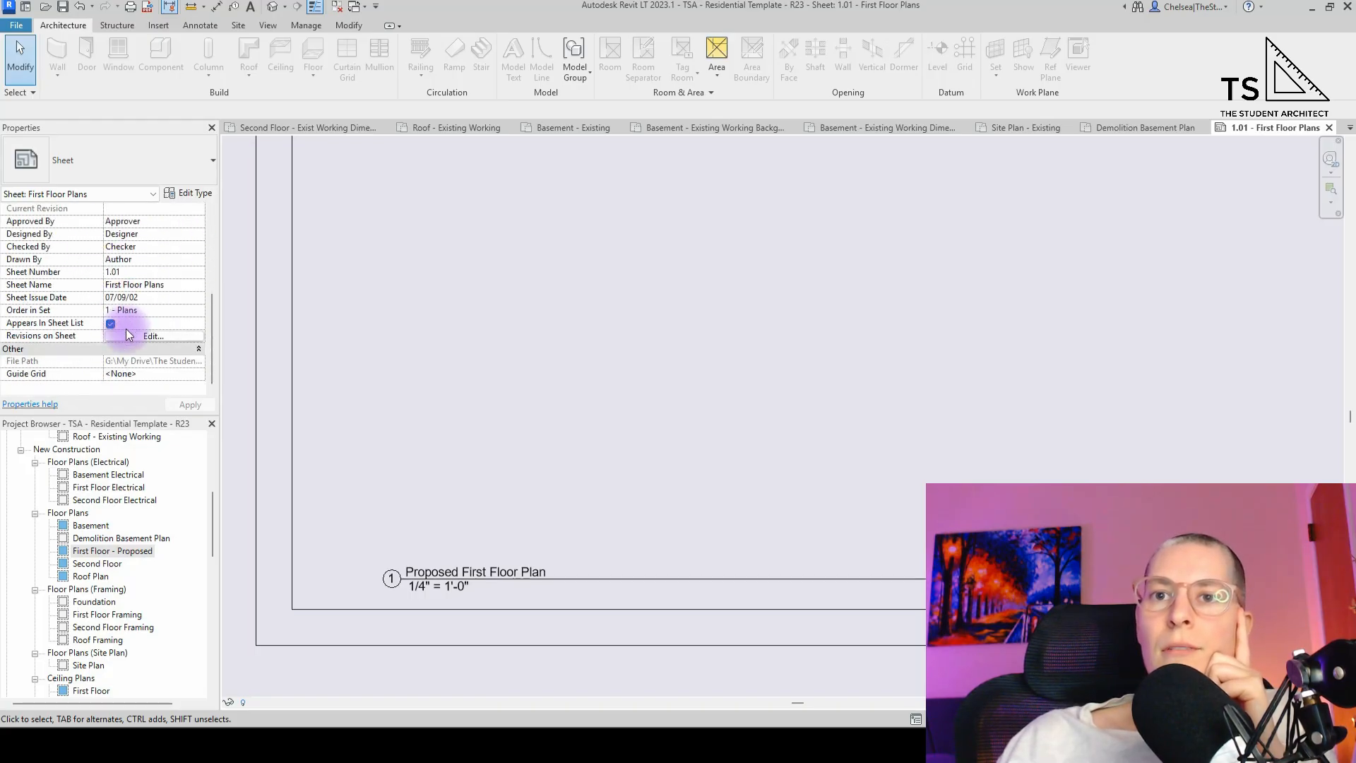
- Select the first floor viewport and examine its View Name, Title on Sheet and phasing properties
click(433, 378)
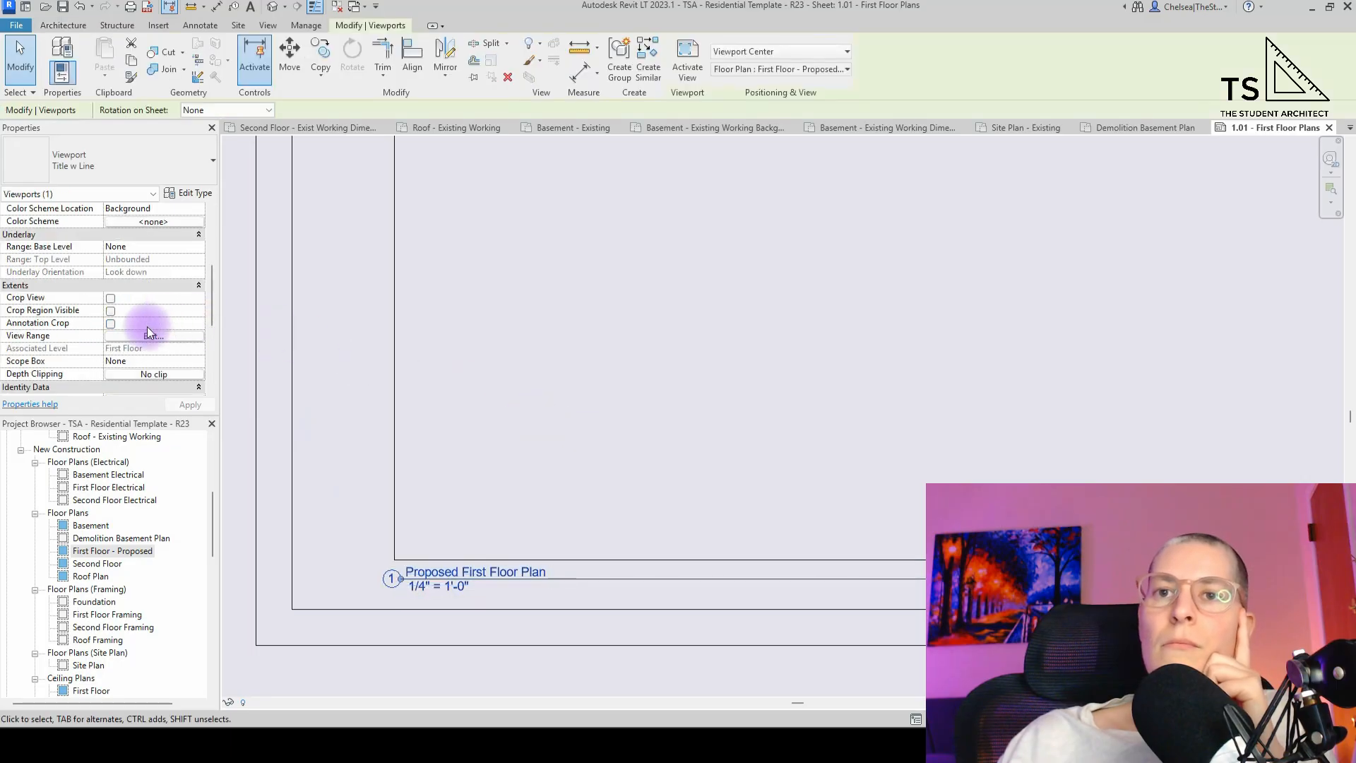
scroll(141, 332, down, 6)
scroll(99, 551, down, 5)
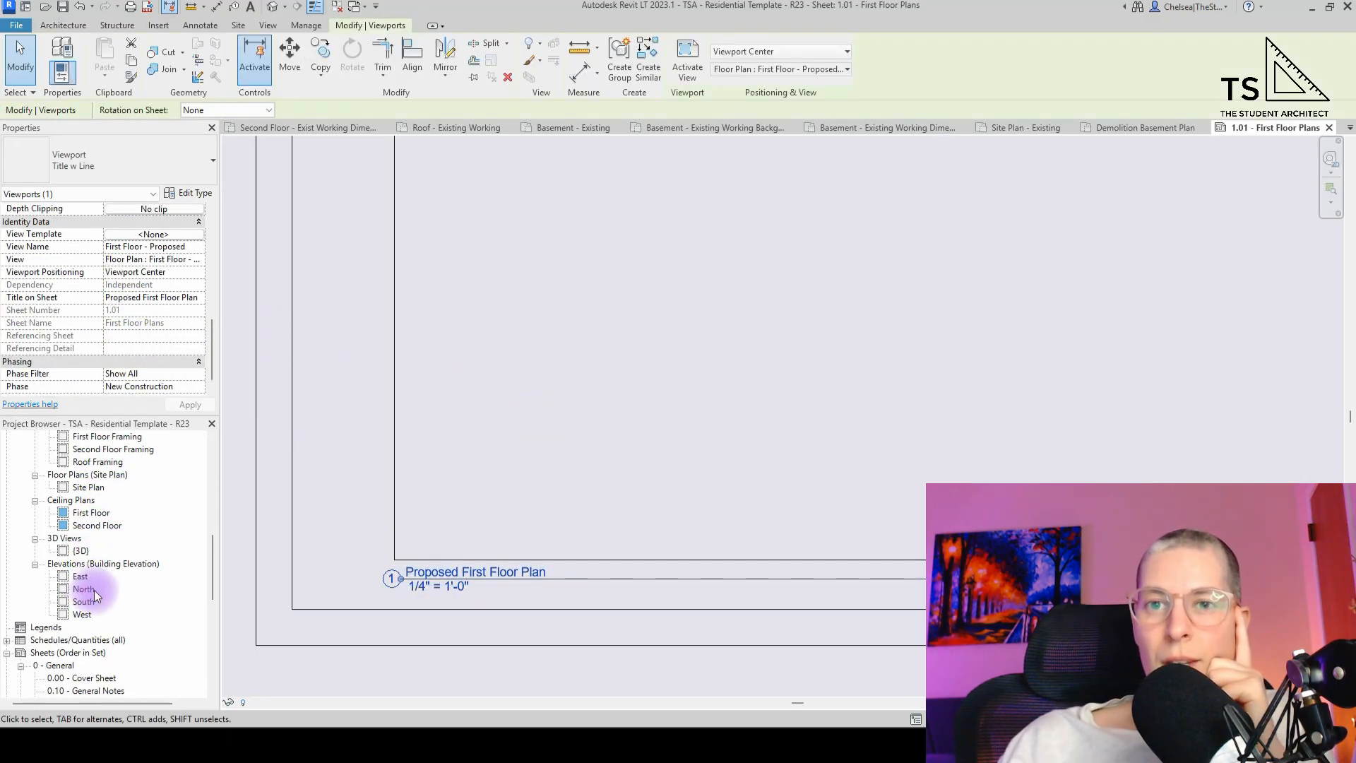
scroll(95, 590, down, 2)
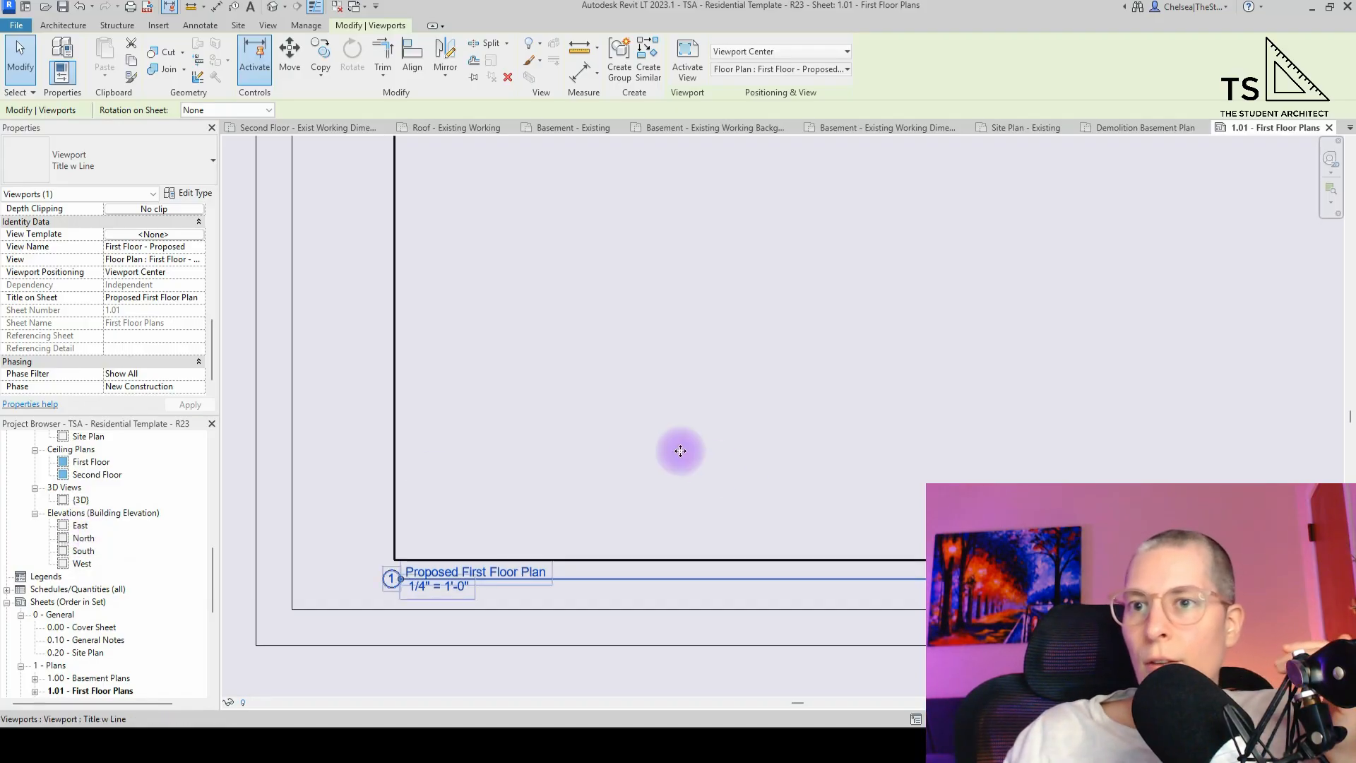
- Activate the first floor viewport, inspect the south elevation marker's view name and title properties, and return to the sheet
scroll(441, 573, down, 3)
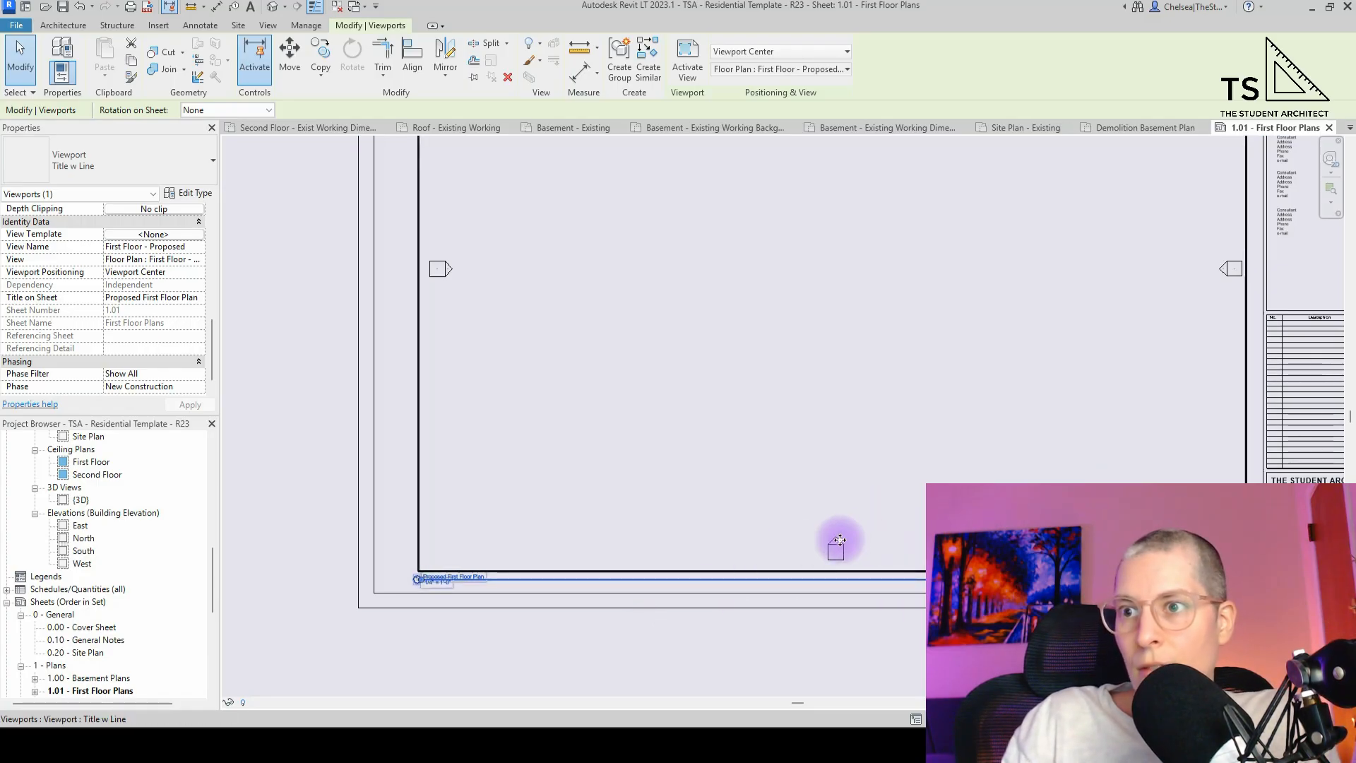
double_click(840, 540)
click(840, 540)
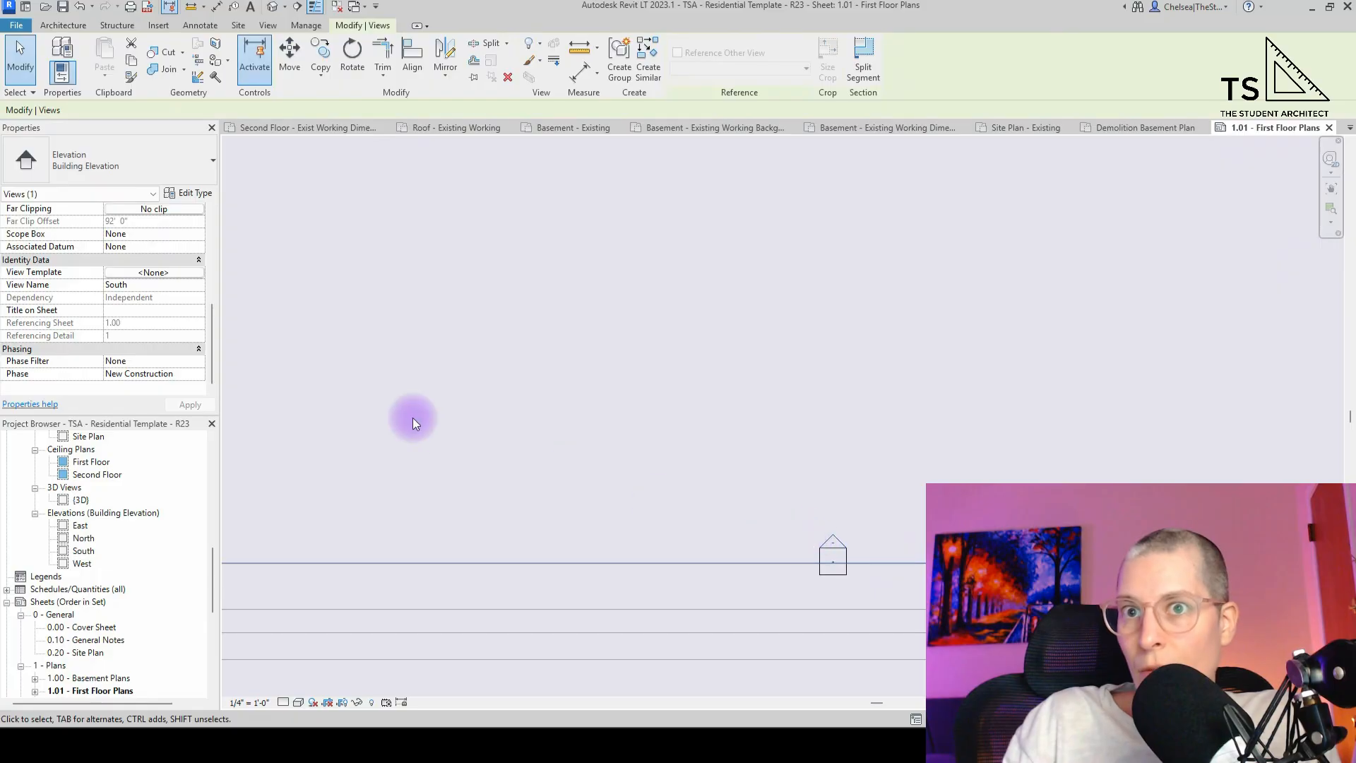
scroll(731, 532, down, 3)
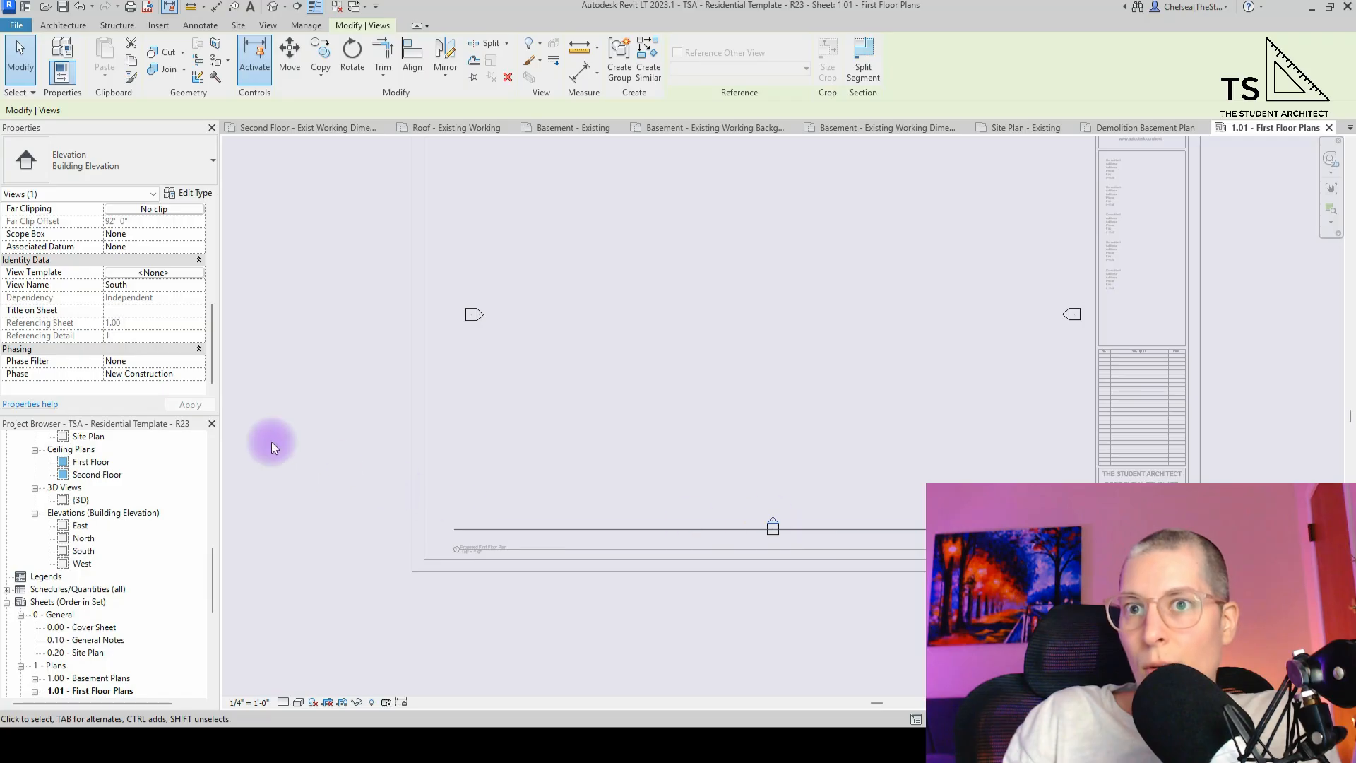
click(138, 285)
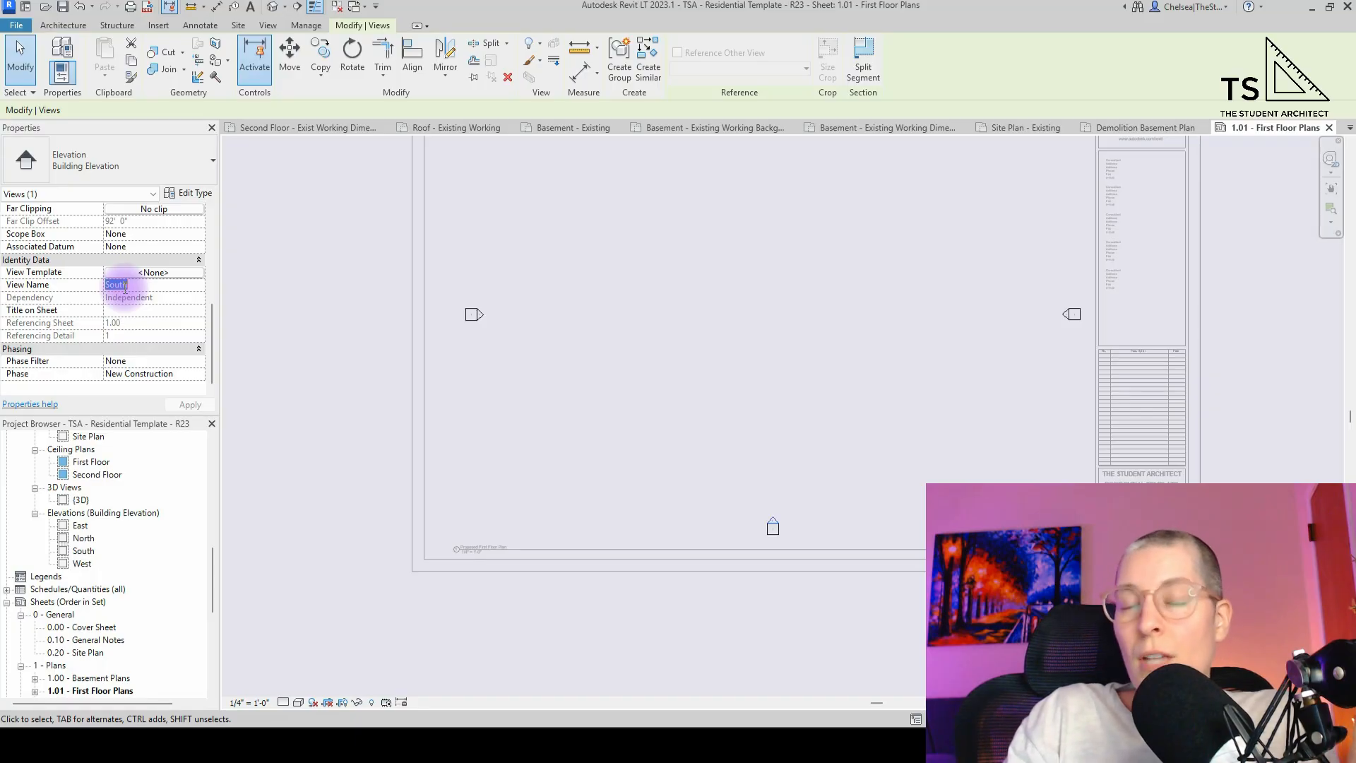
click(404, 622)
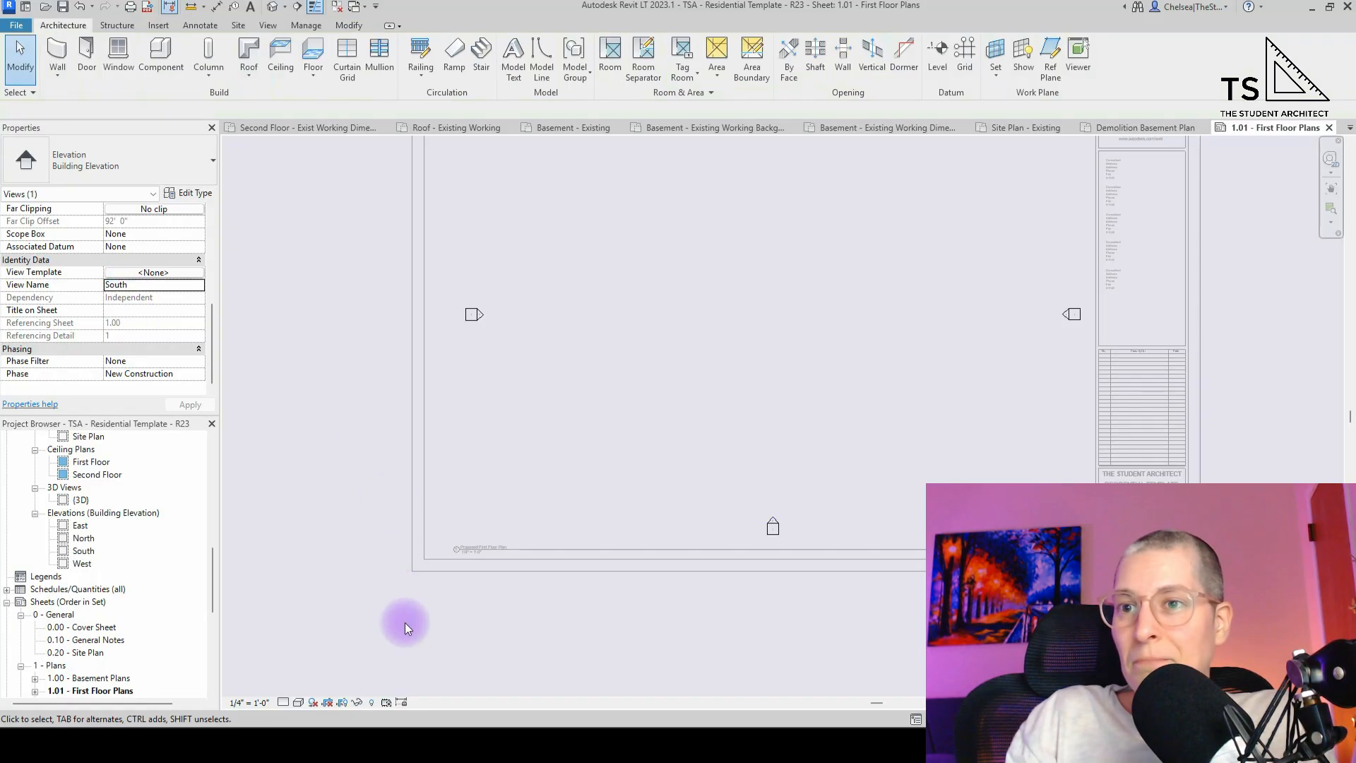
double_click(349, 575)
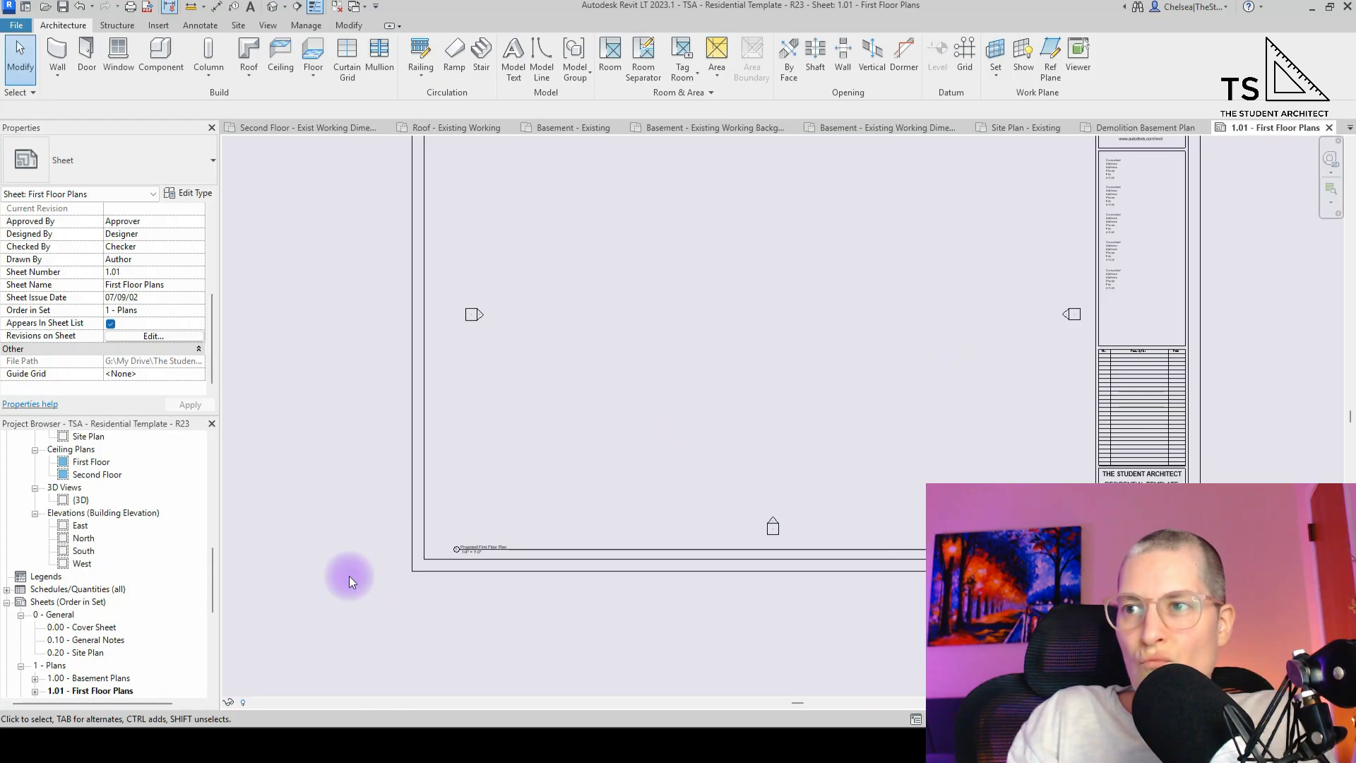
- Reword the first floor viewport's title on the sheet as First Floor Plan - Proposed
scroll(456, 578, up, 3)
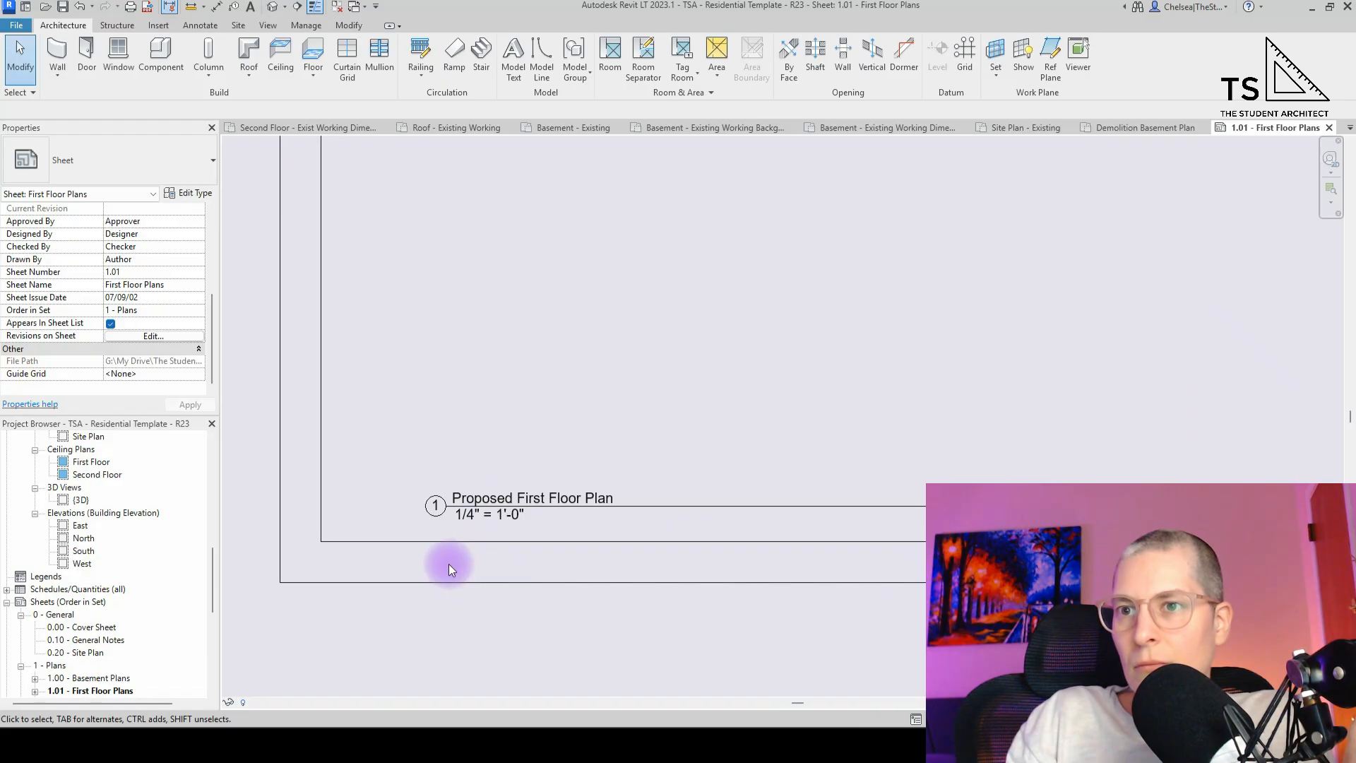
click(722, 396)
click(557, 506)
double_click(475, 499)
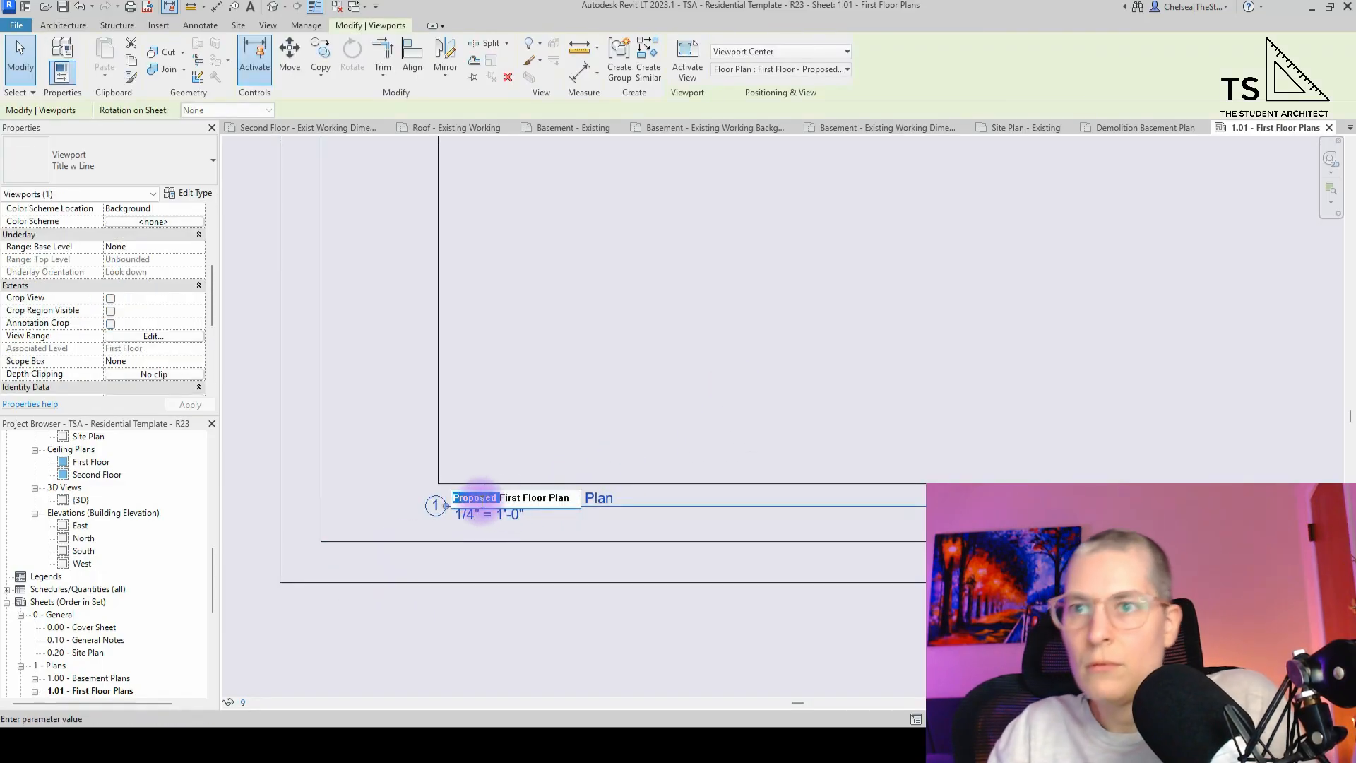
key(ctrl+x)
text(-)
key(ctrl+v)
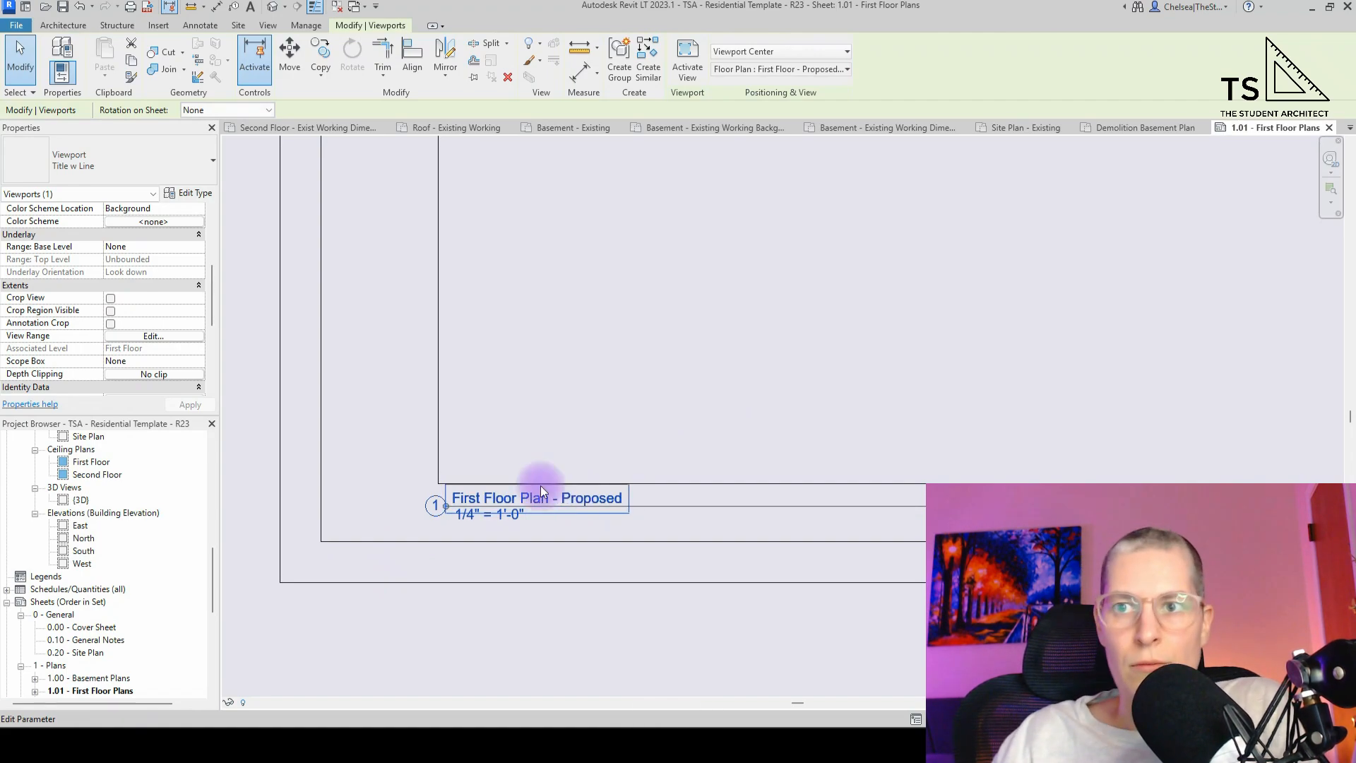
click(498, 606)
scroll(400, 616, down, 3)
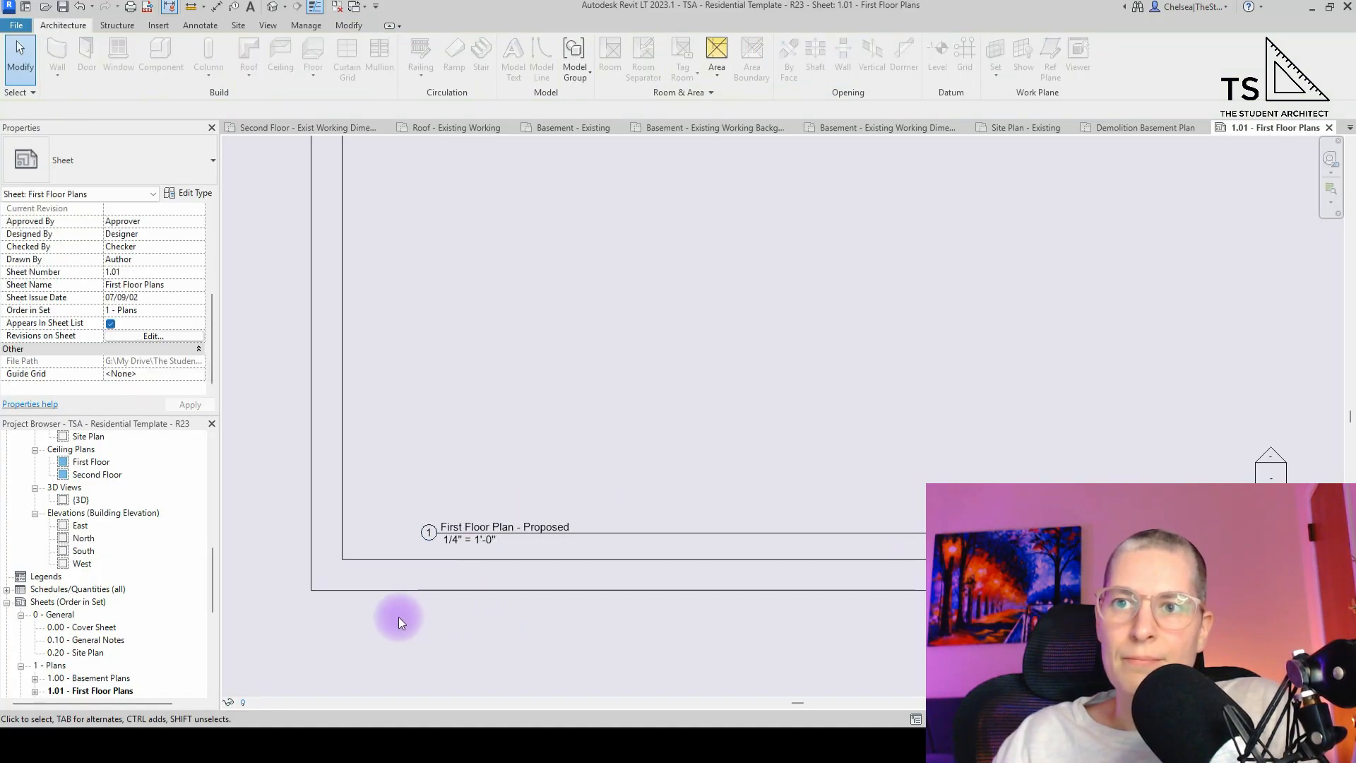
scroll(479, 637, up, 2)
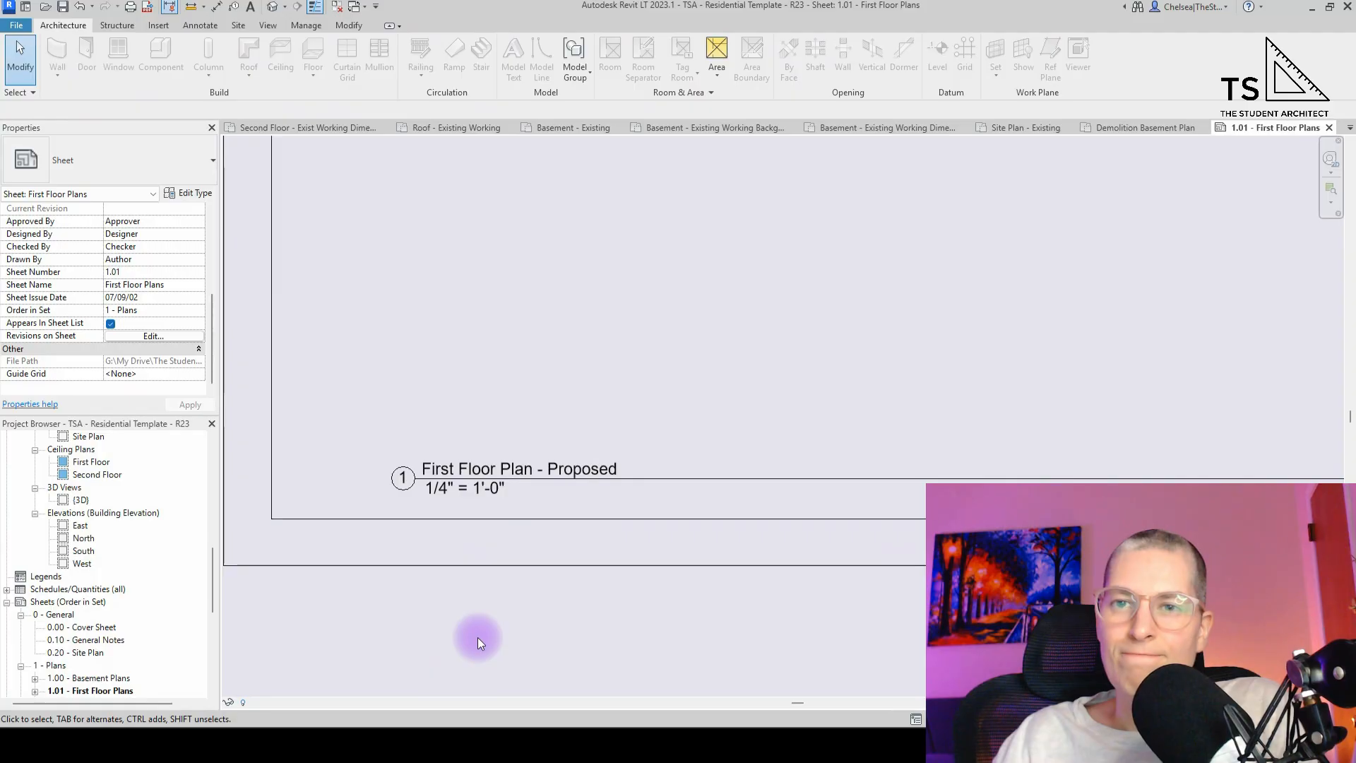
scroll(104, 592, down, 4)
scroll(104, 595, up, 2)
scroll(104, 595, up, 10)
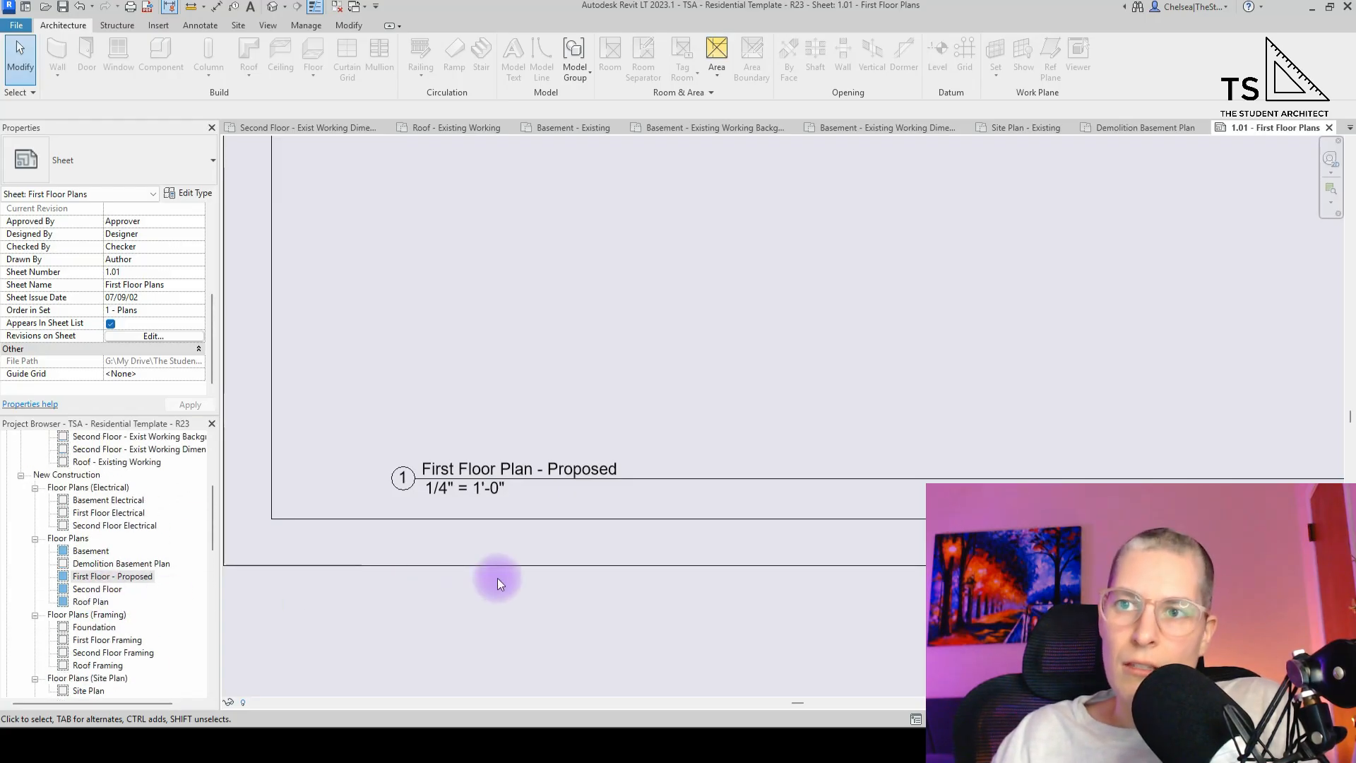
- Undo and redo the first floor title edit repeatedly to compare the two wordings on the sheet
key(ctrl+z)
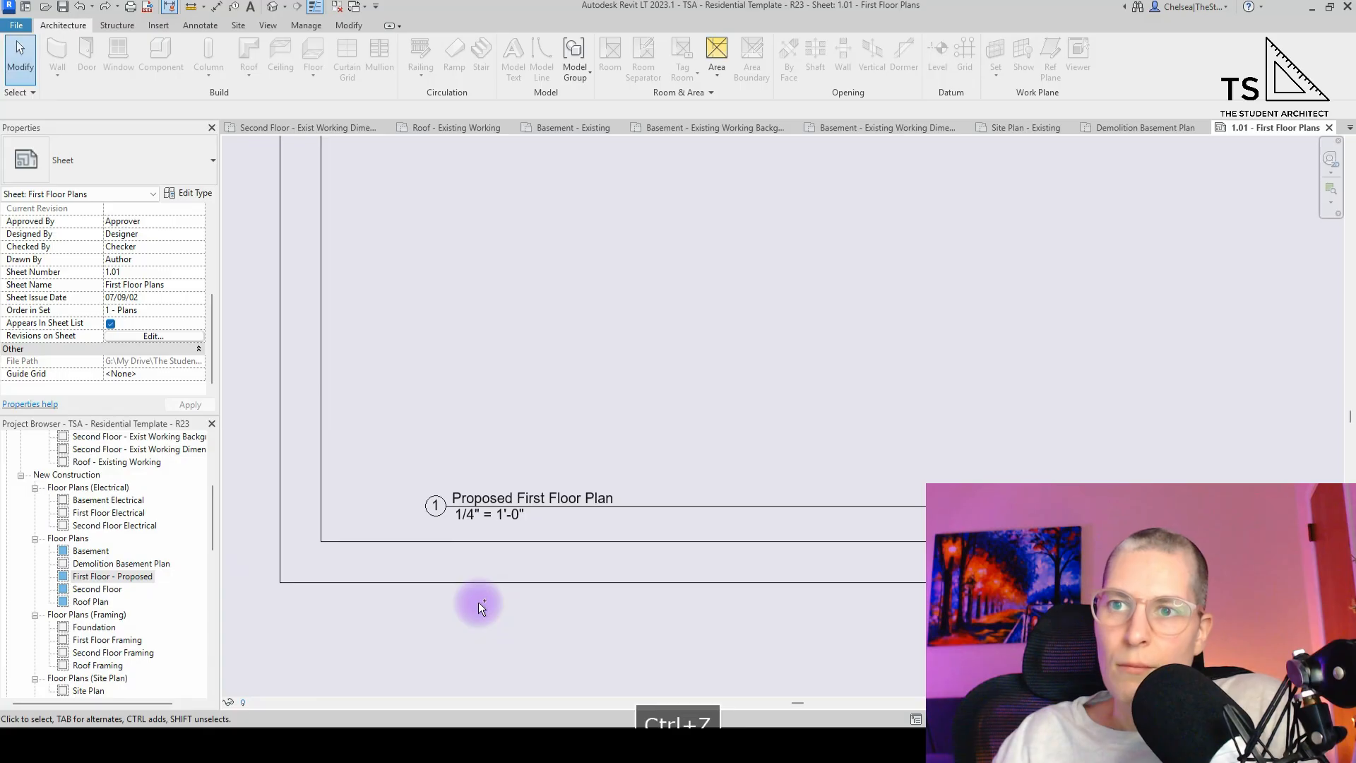
key(ctrl+y)
key(ctrl+z)
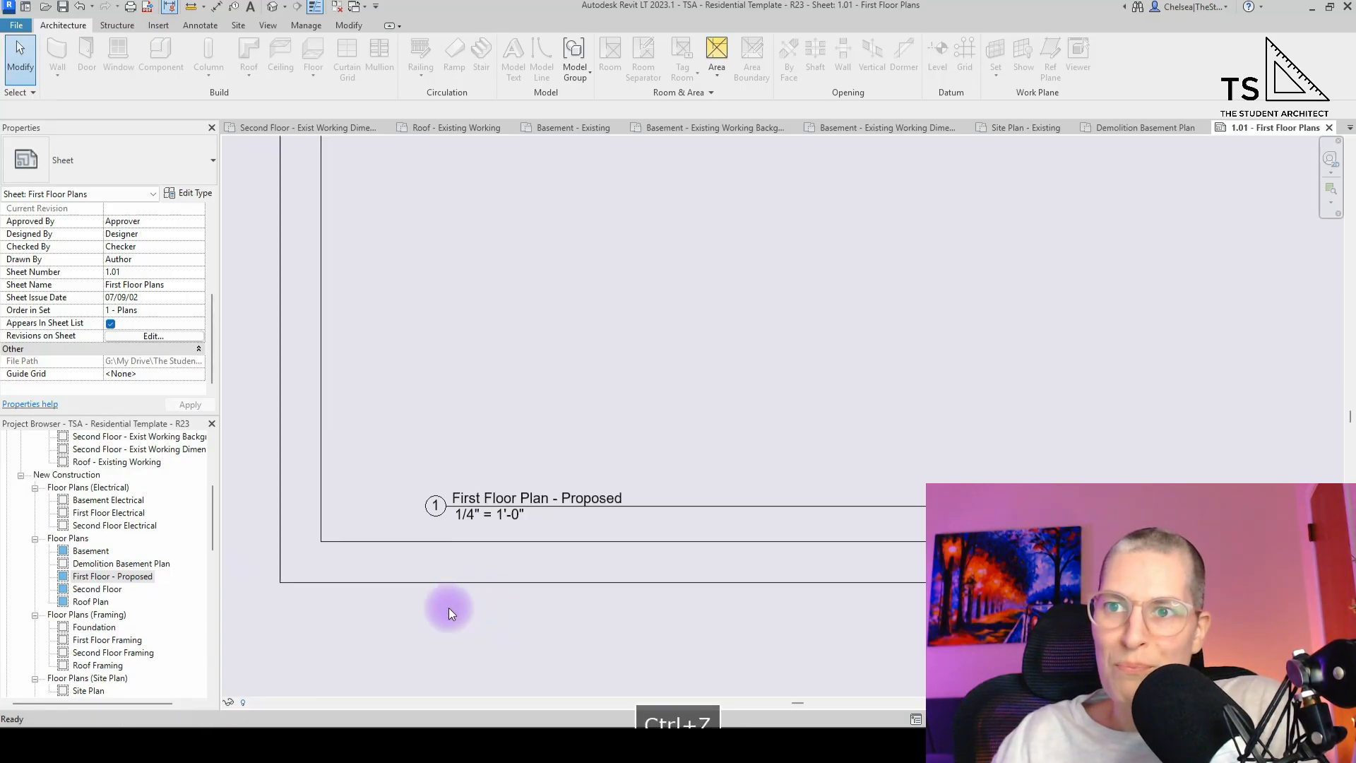
key(ctrl+y)
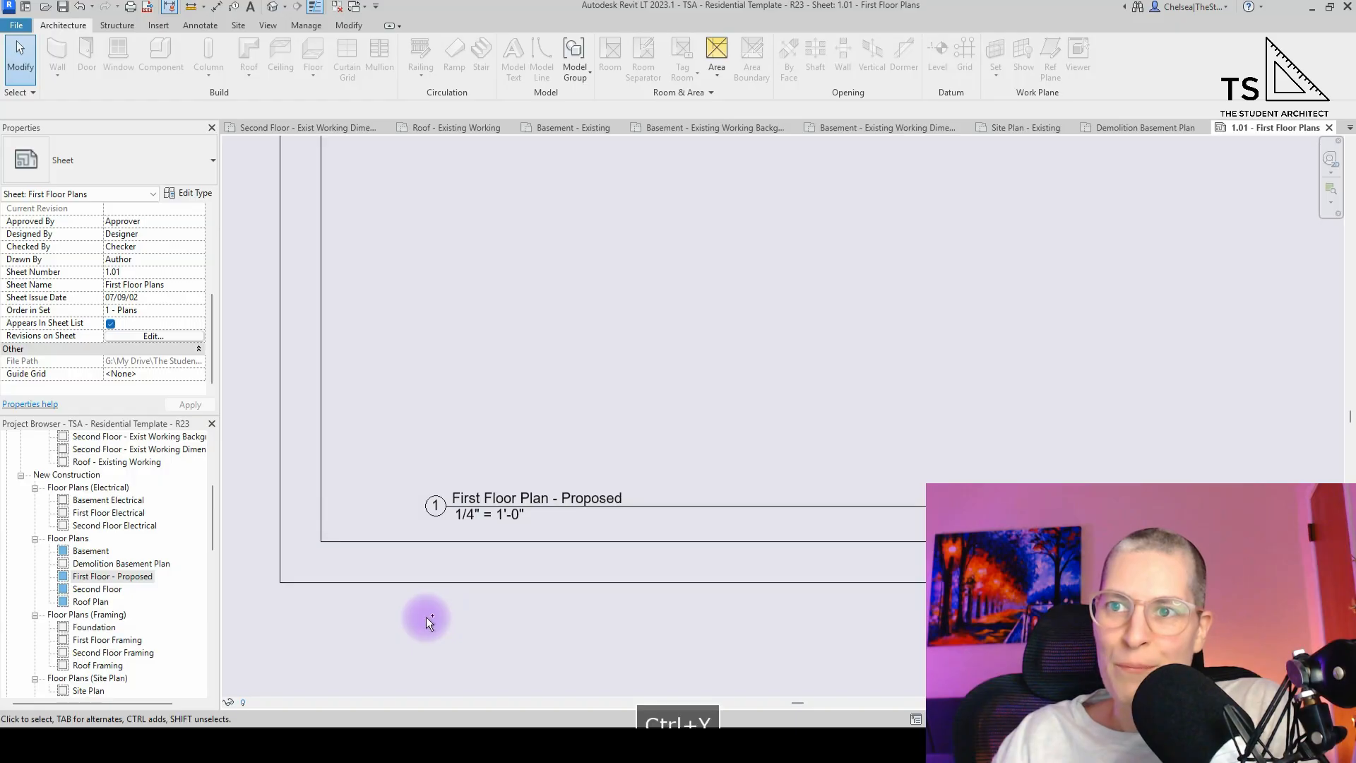
key(ctrl+z)
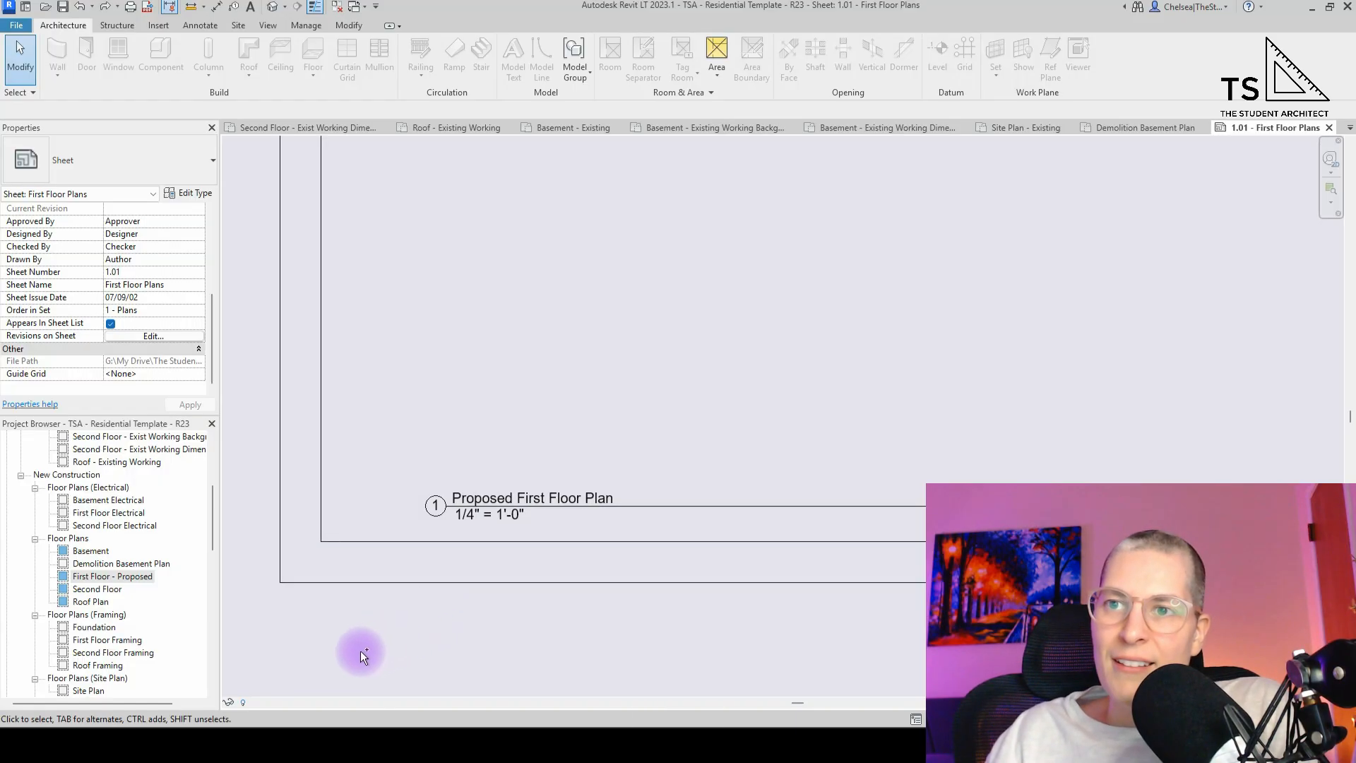
key(ctrl+y)
key(z)
key(r)
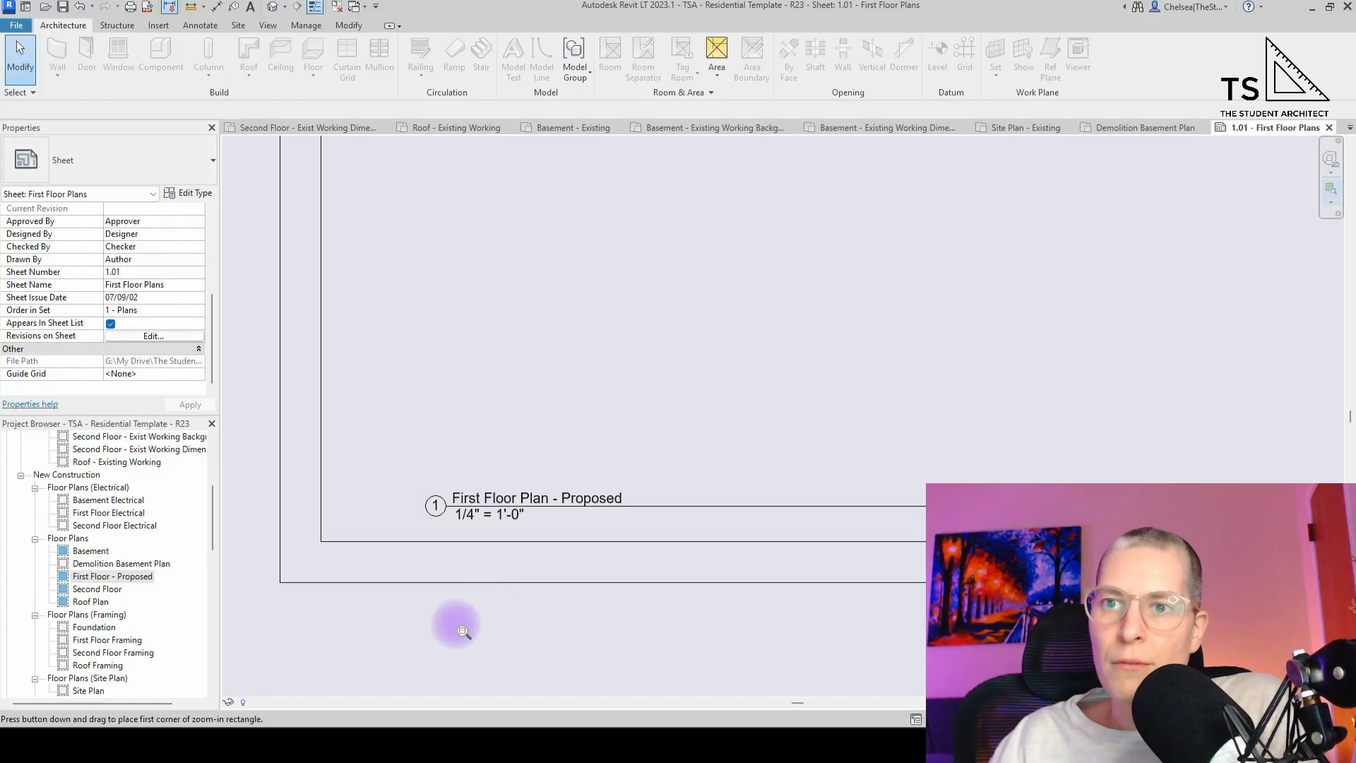
key(Escape)
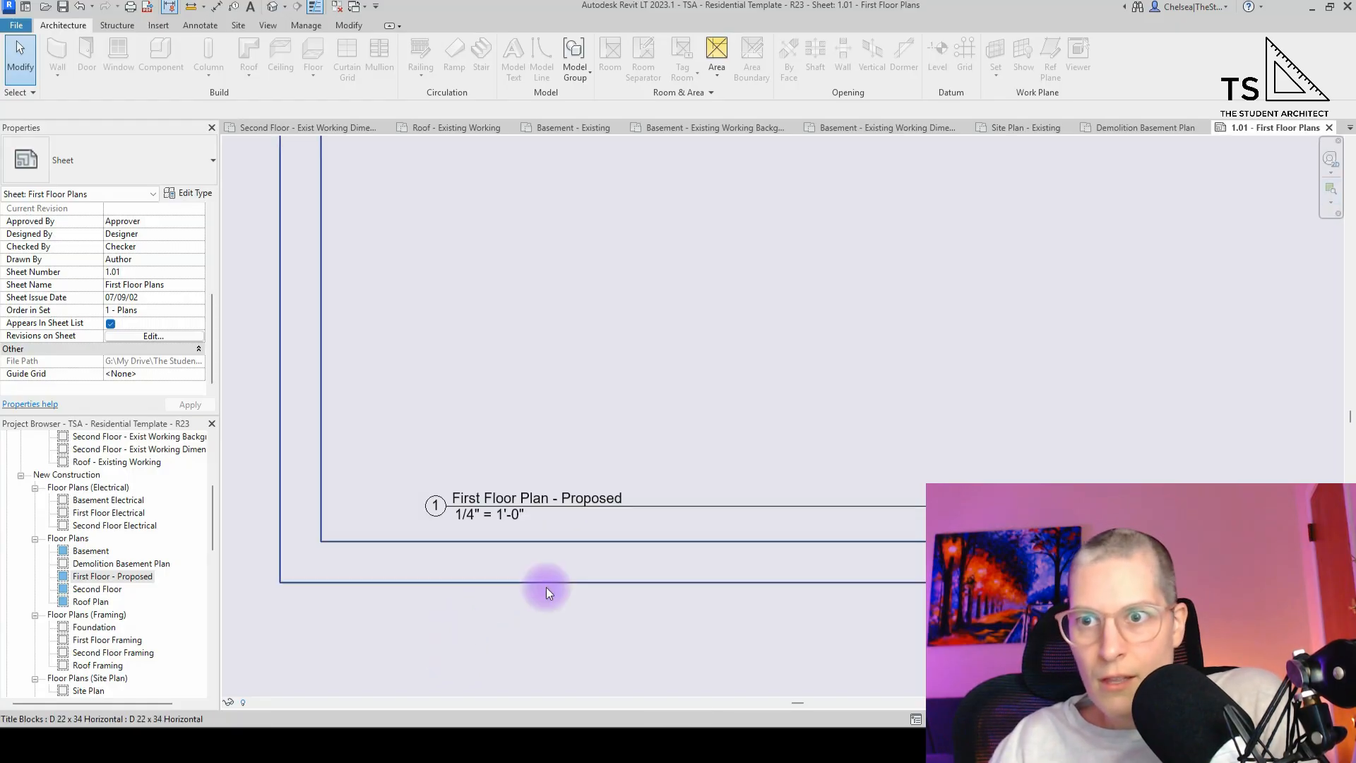
- Compare both title wordings again by reversing and reapplying the edit, finishing with the First Floor Plan - Proposed wording undone
key(ctrl+z)
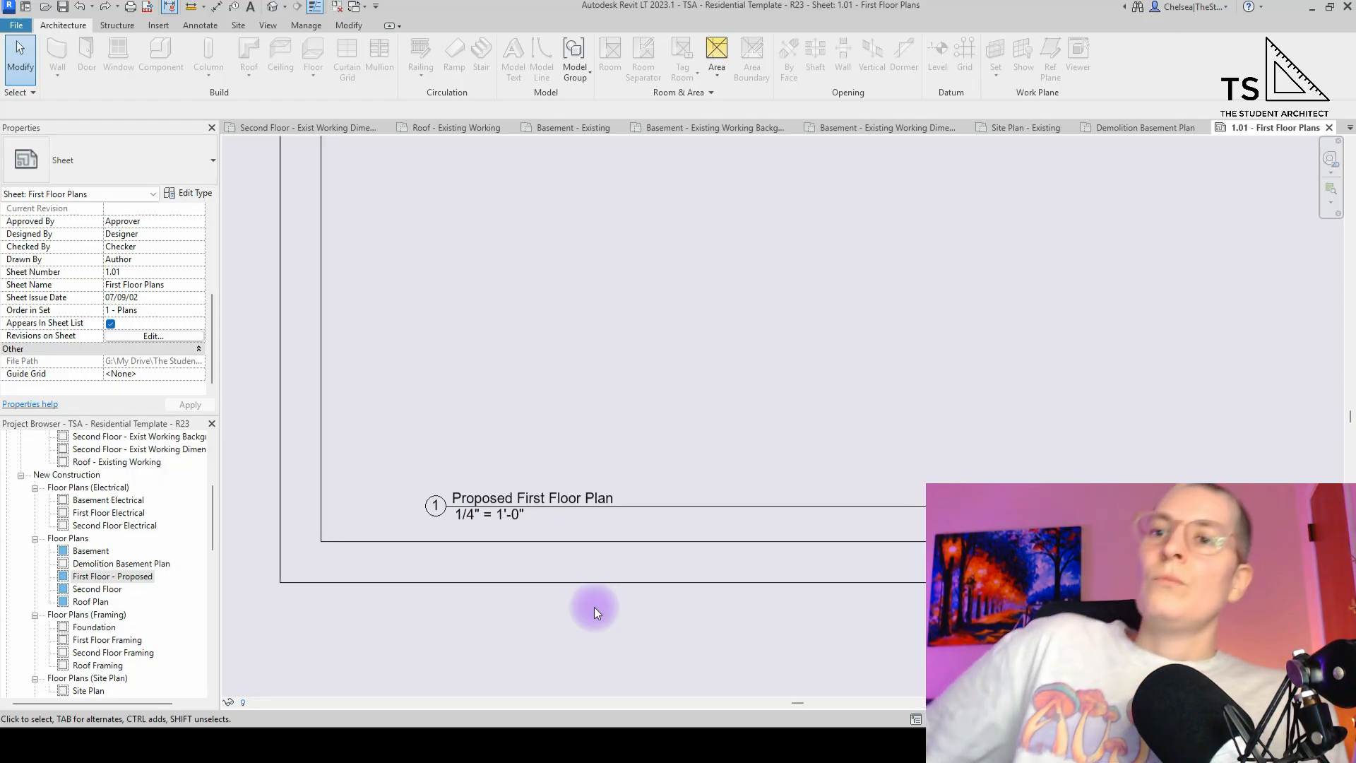
scroll(402, 554, down, 4)
scroll(417, 569, up, 3)
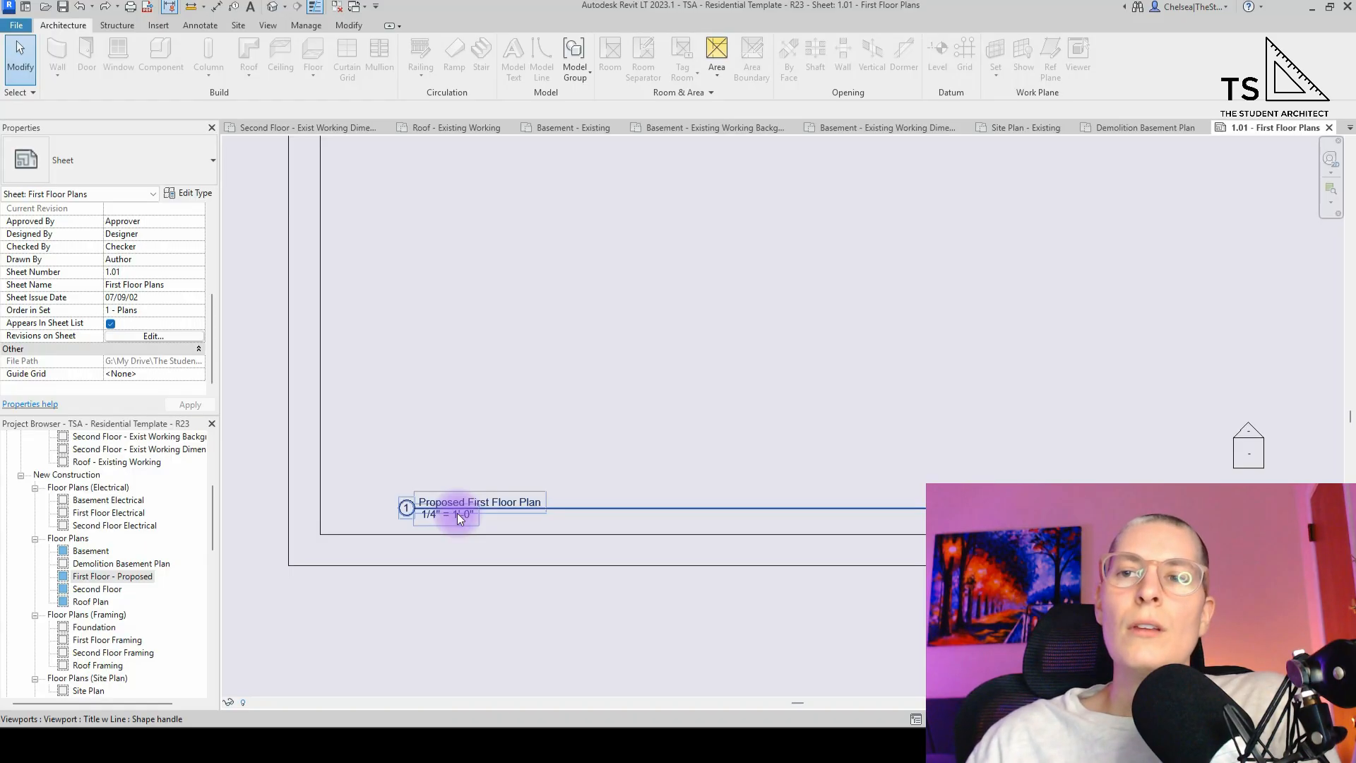
scroll(456, 513, up, 3)
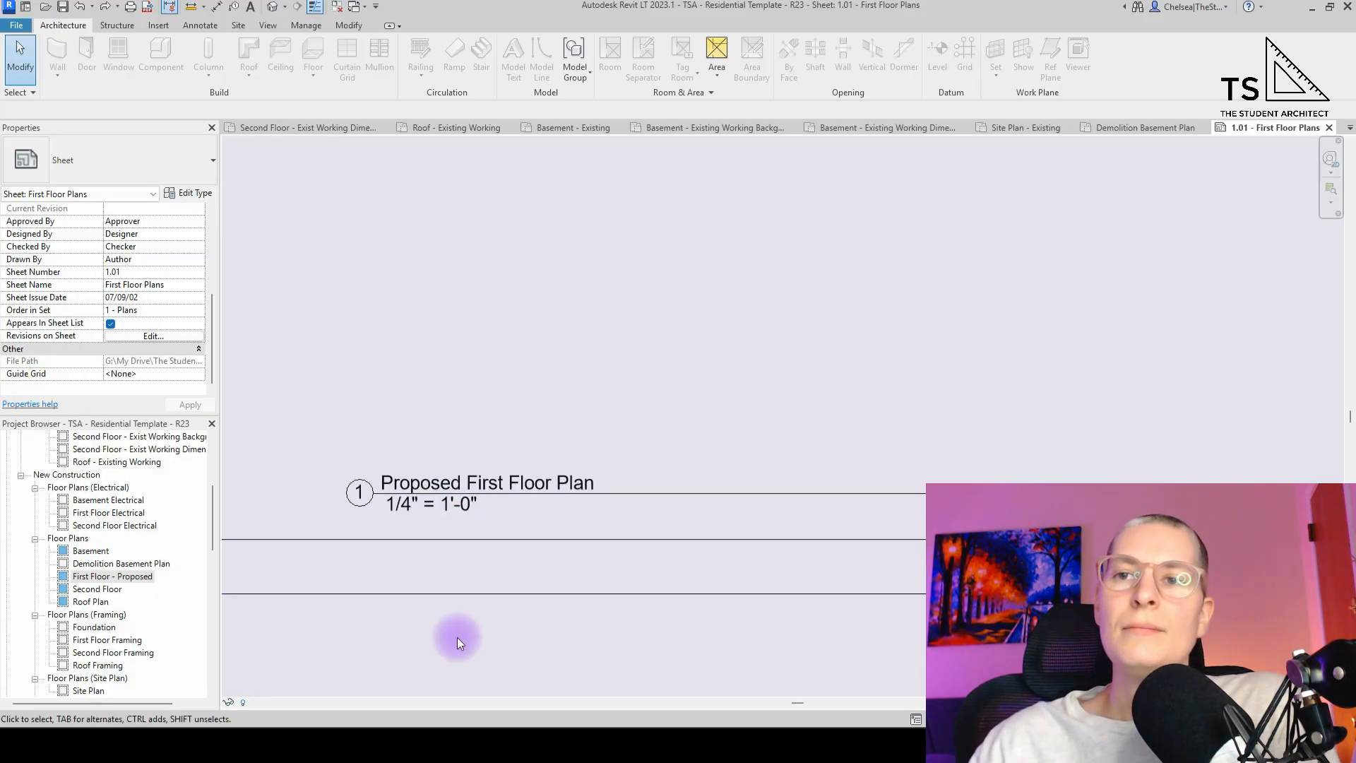
key(ctrl+y)
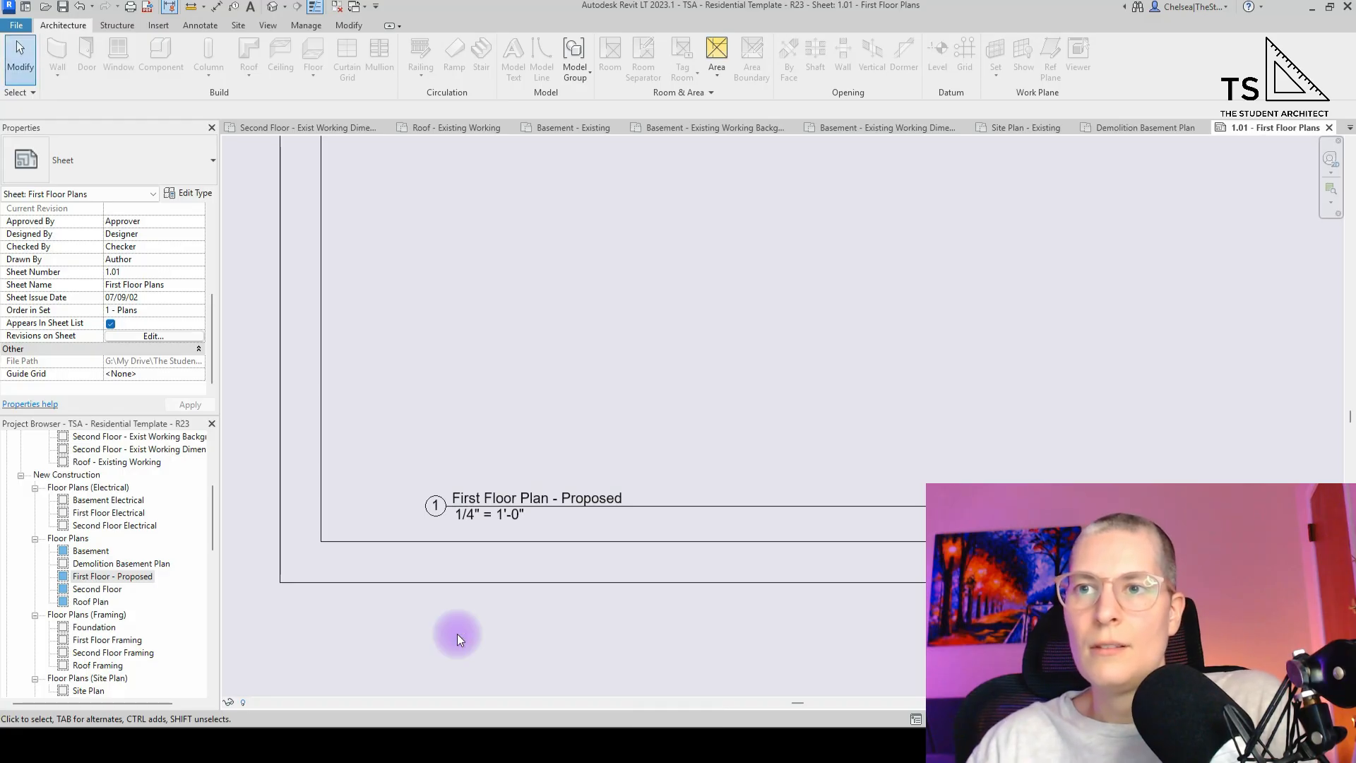
key(ctrl+z)
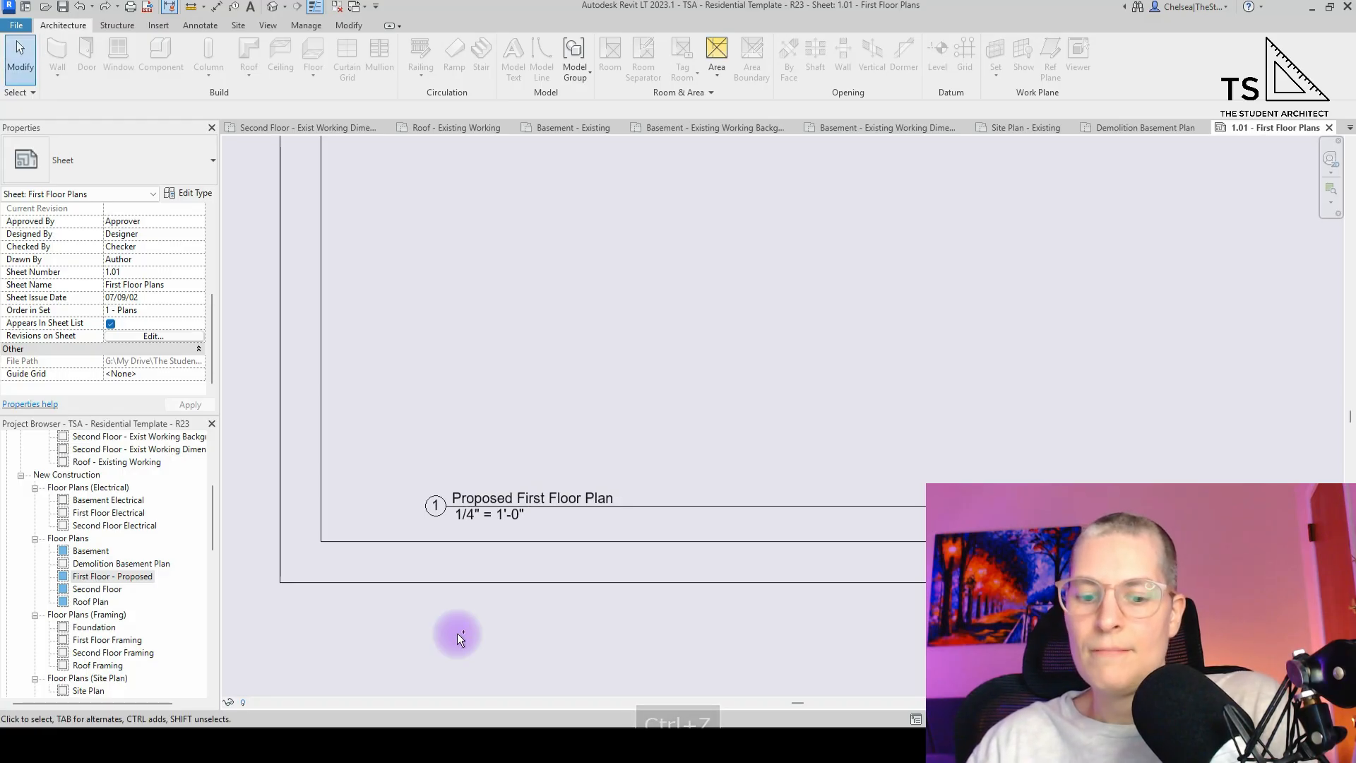
key(ctrl+y)
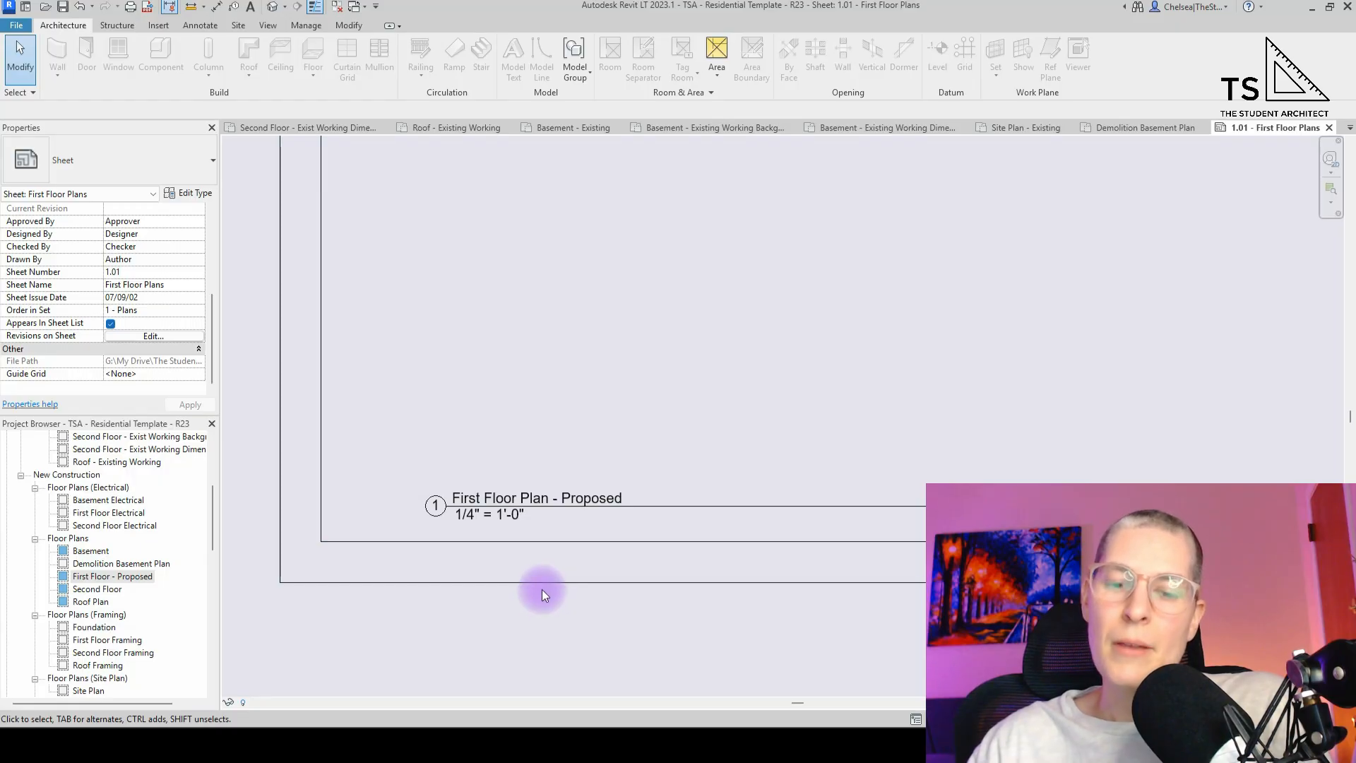
key(ctrl+z)
key(ctrl+y)
key(ctrl+z)
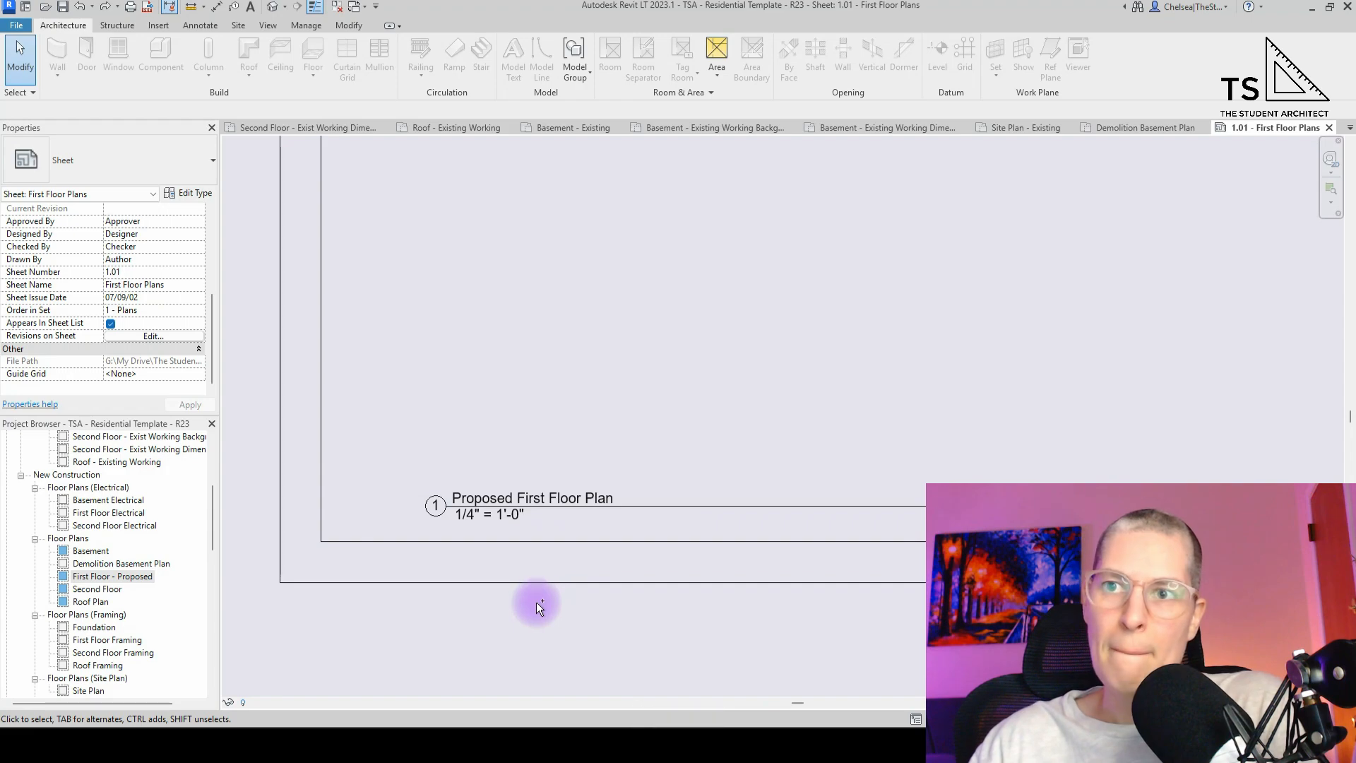
key(ctrl+y)
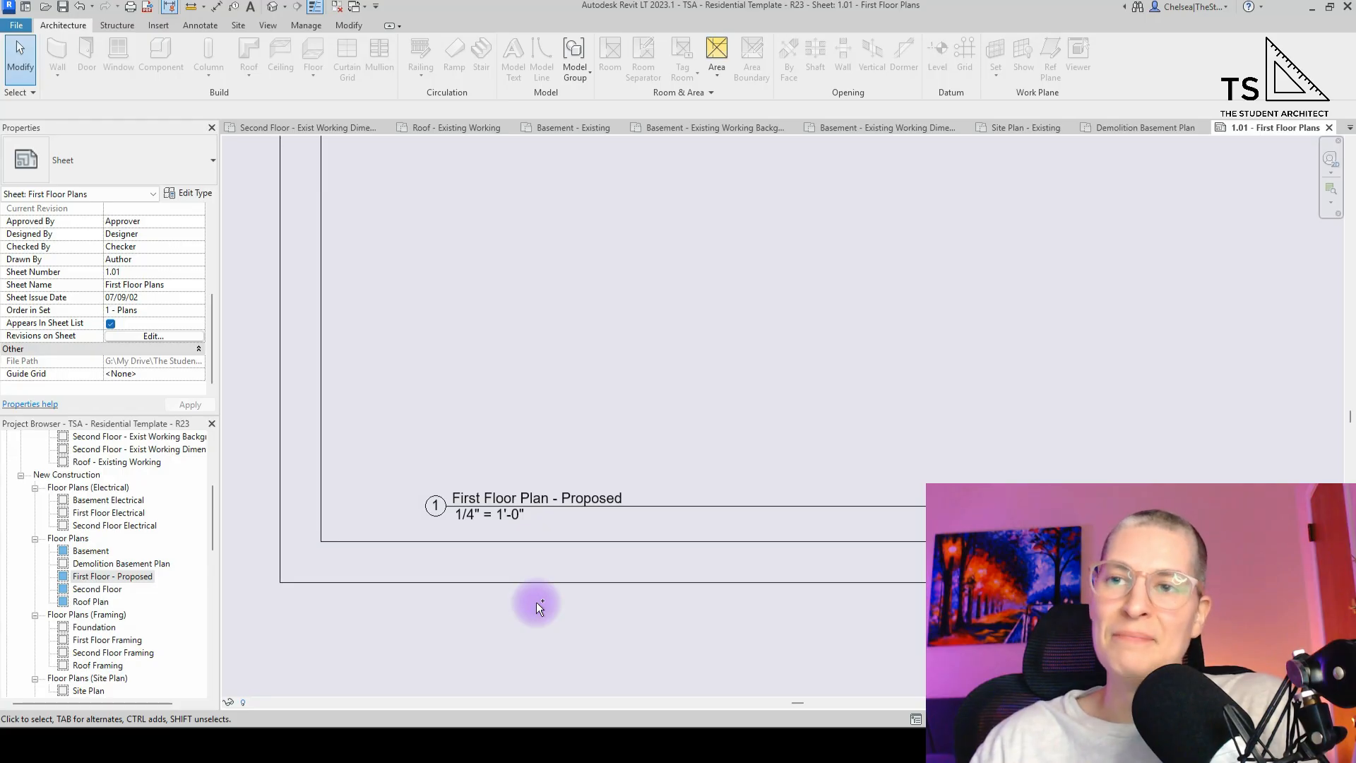
key(ctrl+z)
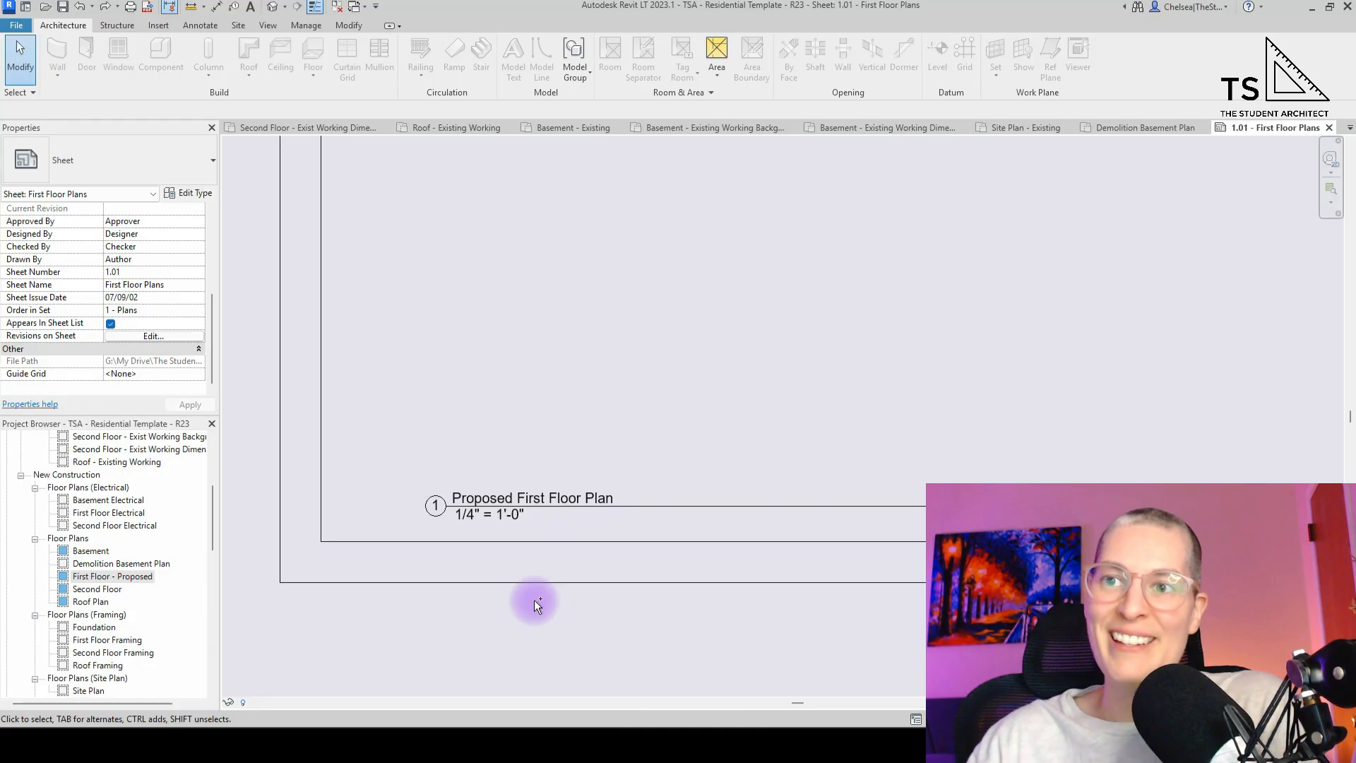
- Compare both first floor title wordings by undoing and redoing the edit, finishing with First Floor Plan - Proposed reapplied
key(ctrl+y)
key(ctrl+z)
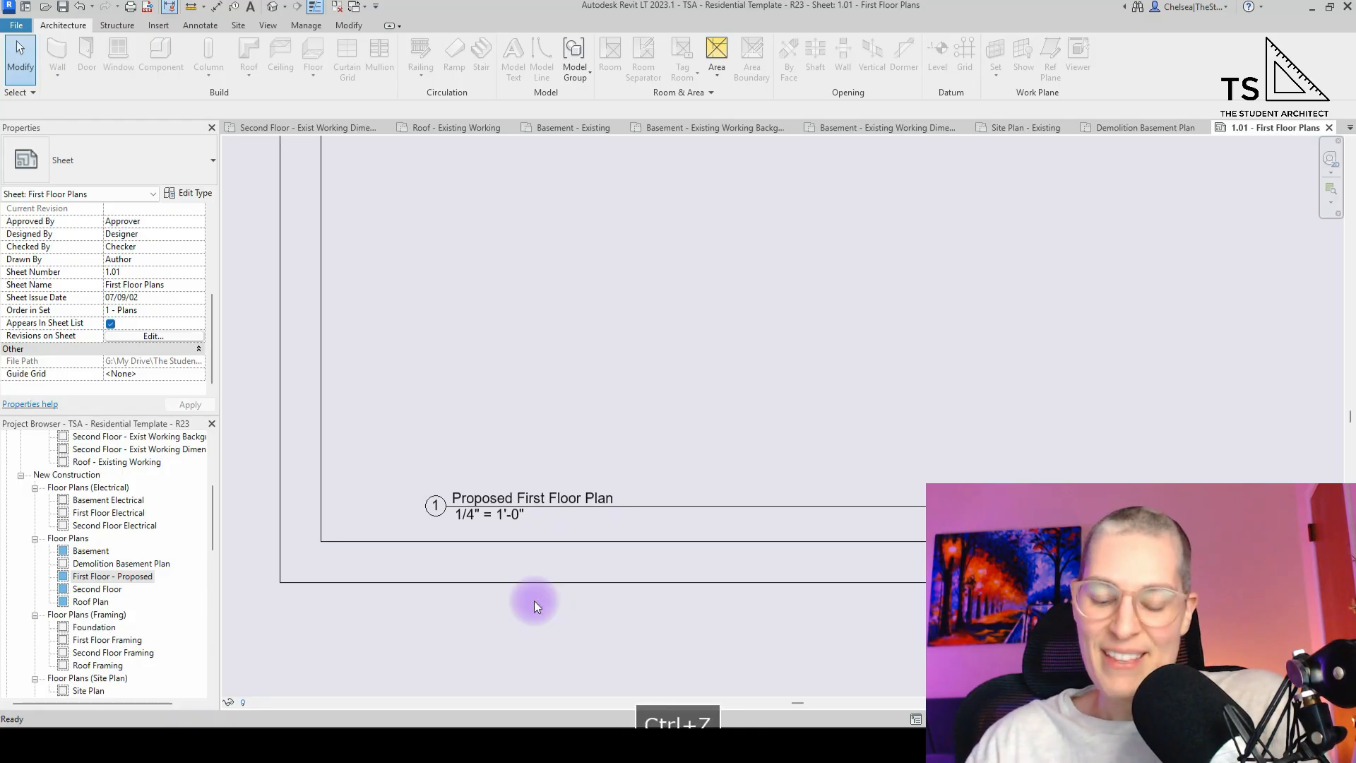
key(ctrl+y)
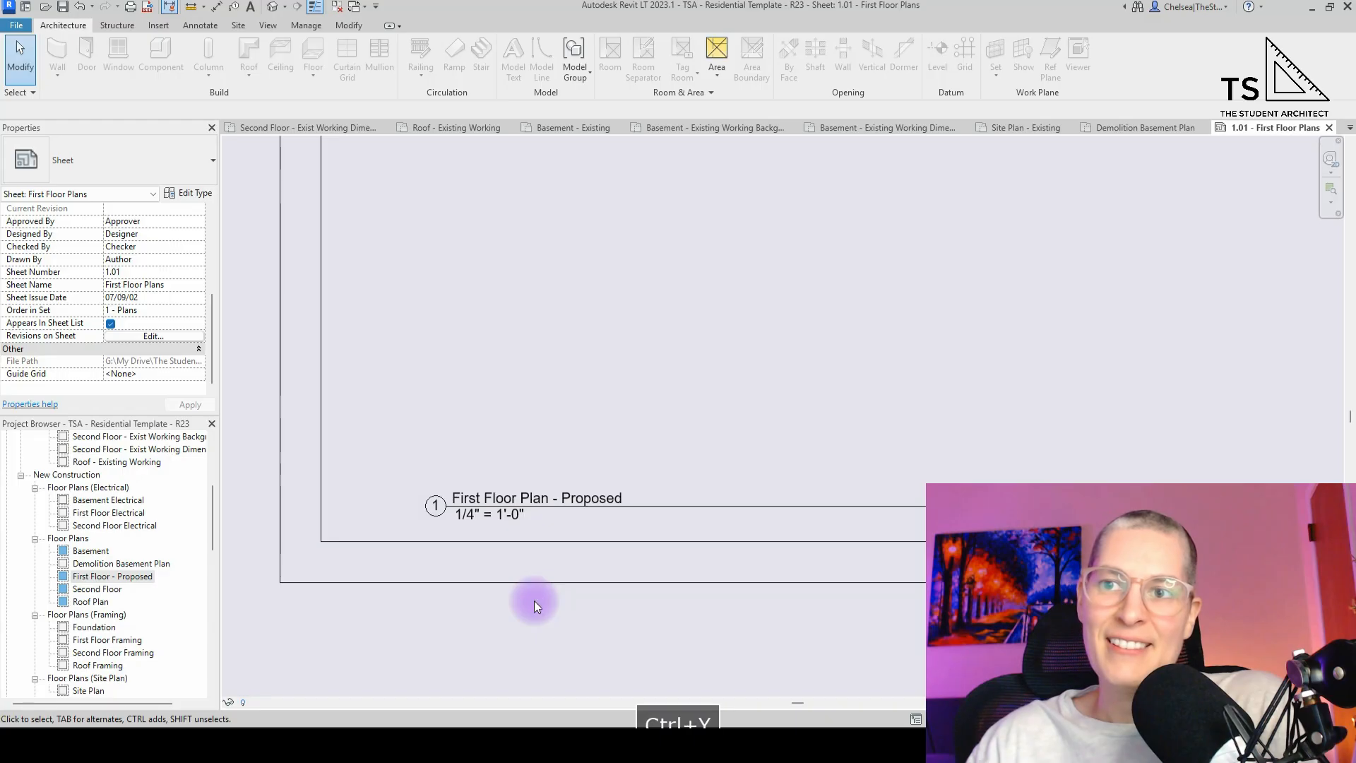
key(ctrl+z)
key(ctrl+y)
key(ctrl+z)
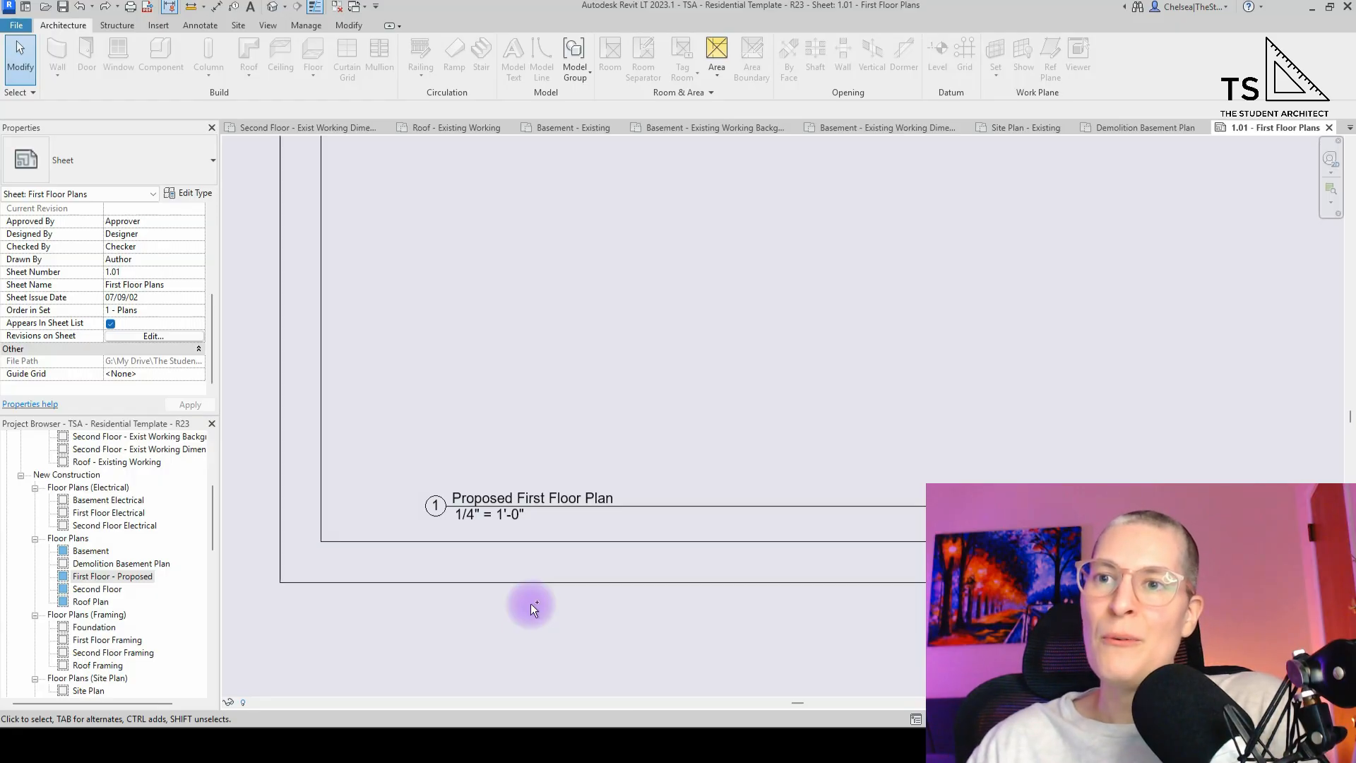
key(ctrl+y)
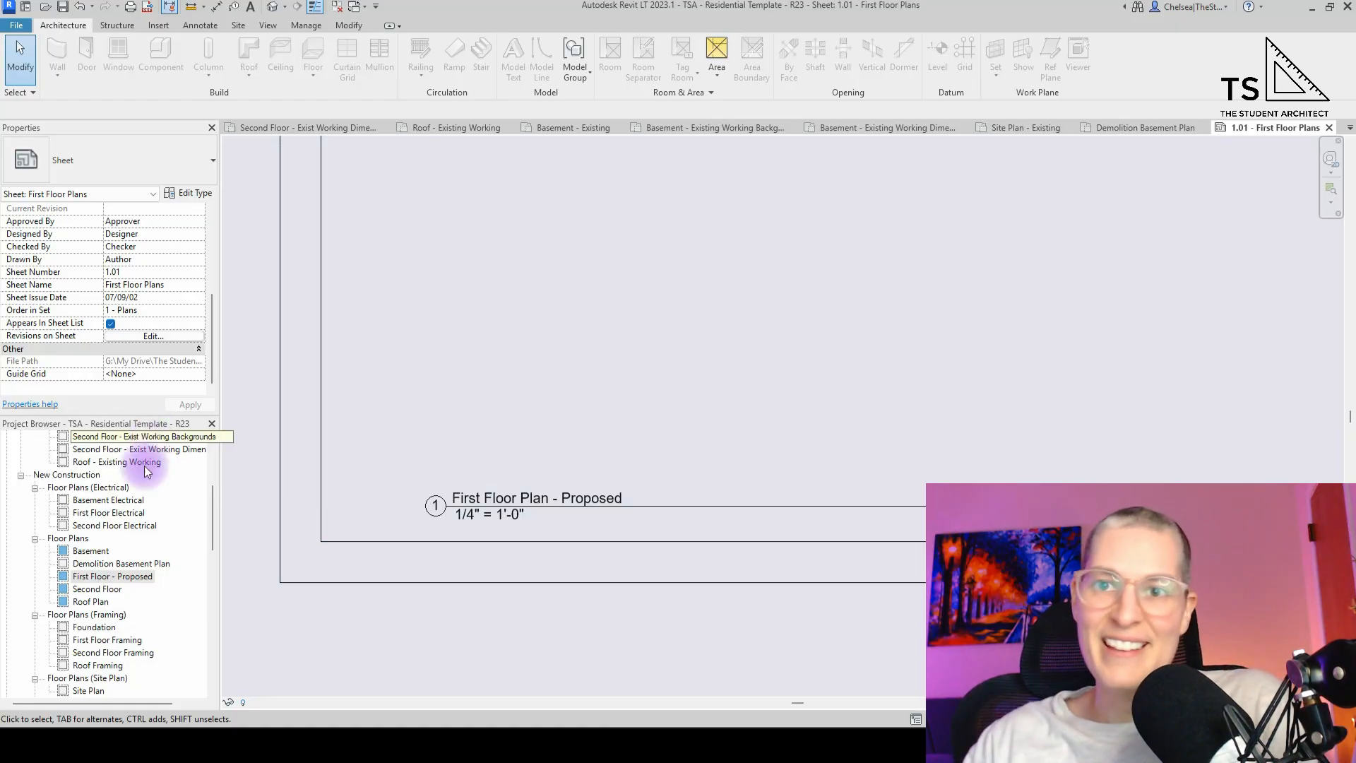
- Rename the Demolition Basement Plan view as Basement Plan - Demolition, moving the word Demolition to the end
click(108, 564)
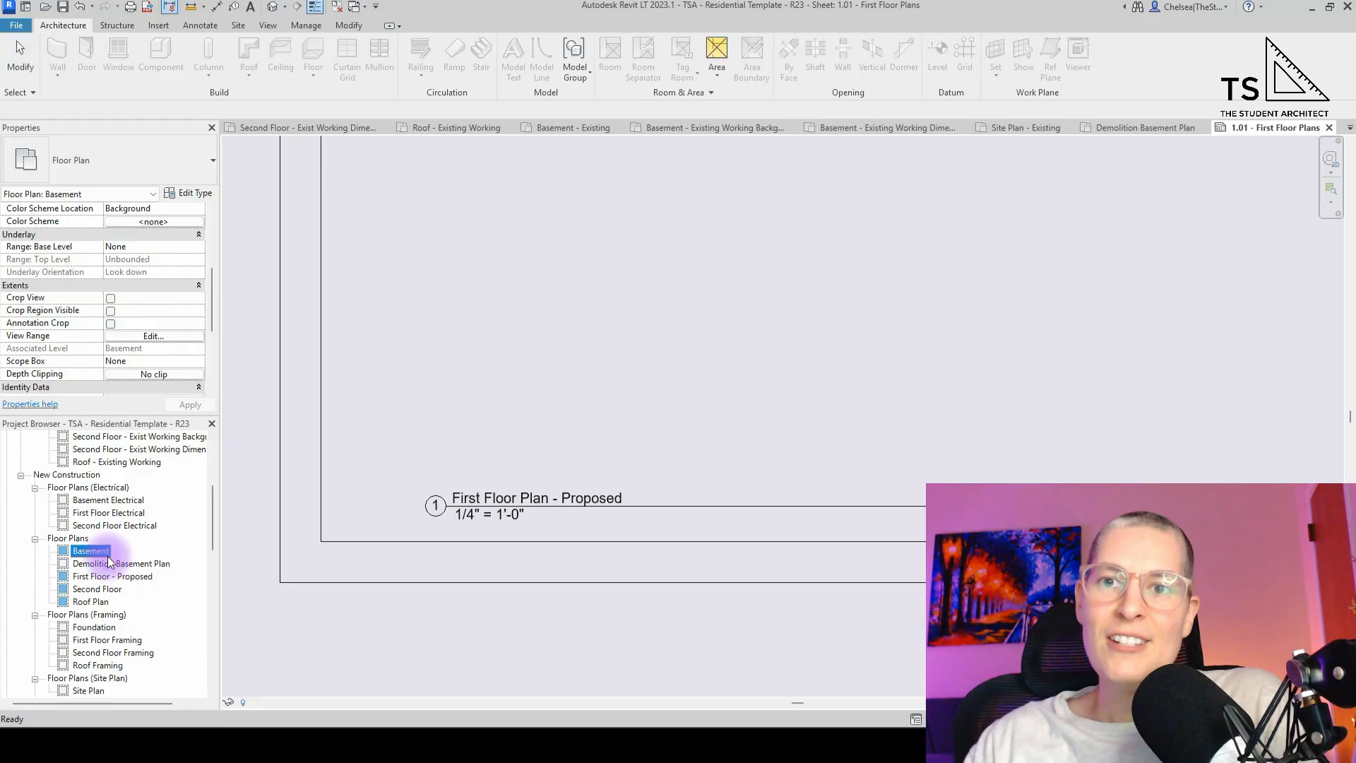
click(96, 563)
double_click(91, 563)
key(ctrl+x)
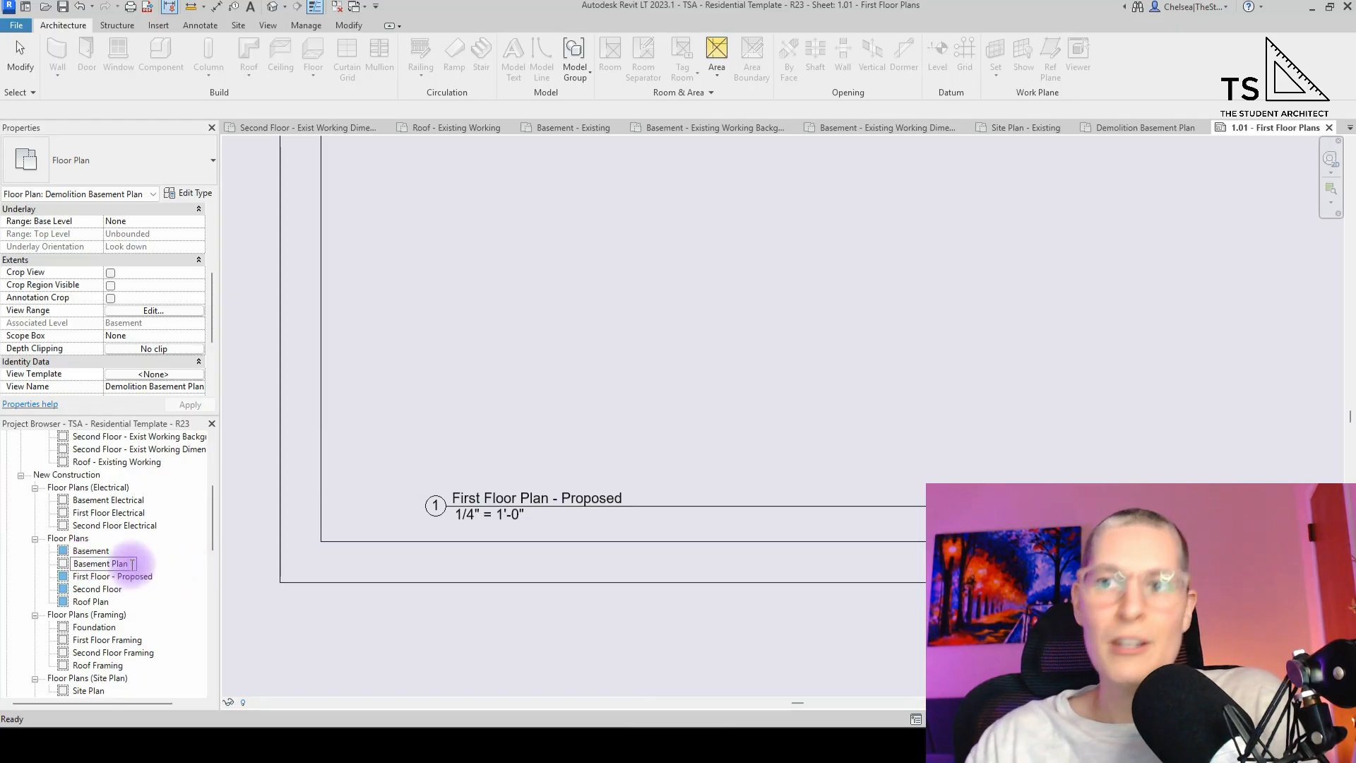
key(ctrl+v)
key(Return)
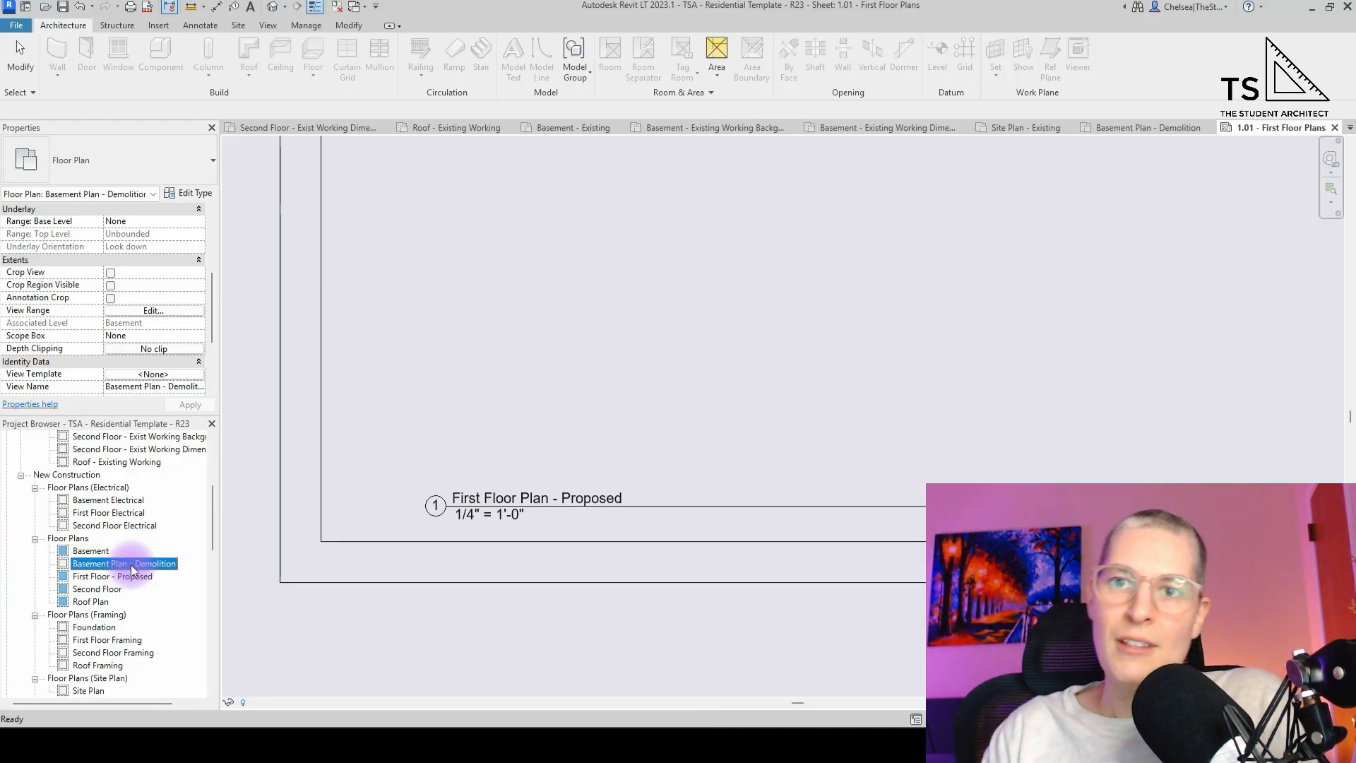
- Add the word Plan to the proposed first floor view's name, making it First Floor Plan - Proposed
click(112, 576)
click(111, 577)
click(112, 576)
text(Plan)
key(Return)
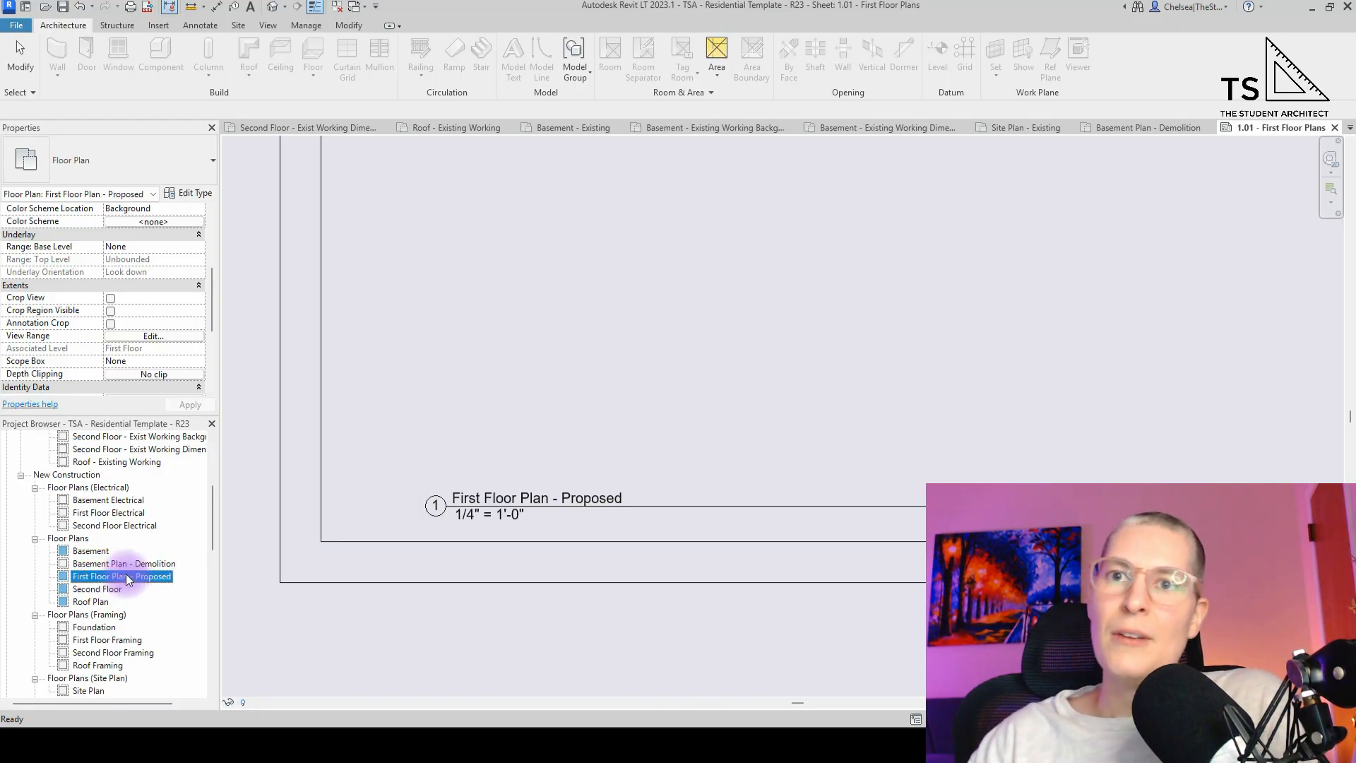
- Select the first floor viewport on the sheet and check its view name and Title on Sheet properties
scroll(109, 311, down, 4)
scroll(156, 295, up, 4)
scroll(146, 307, down, 5)
click(494, 412)
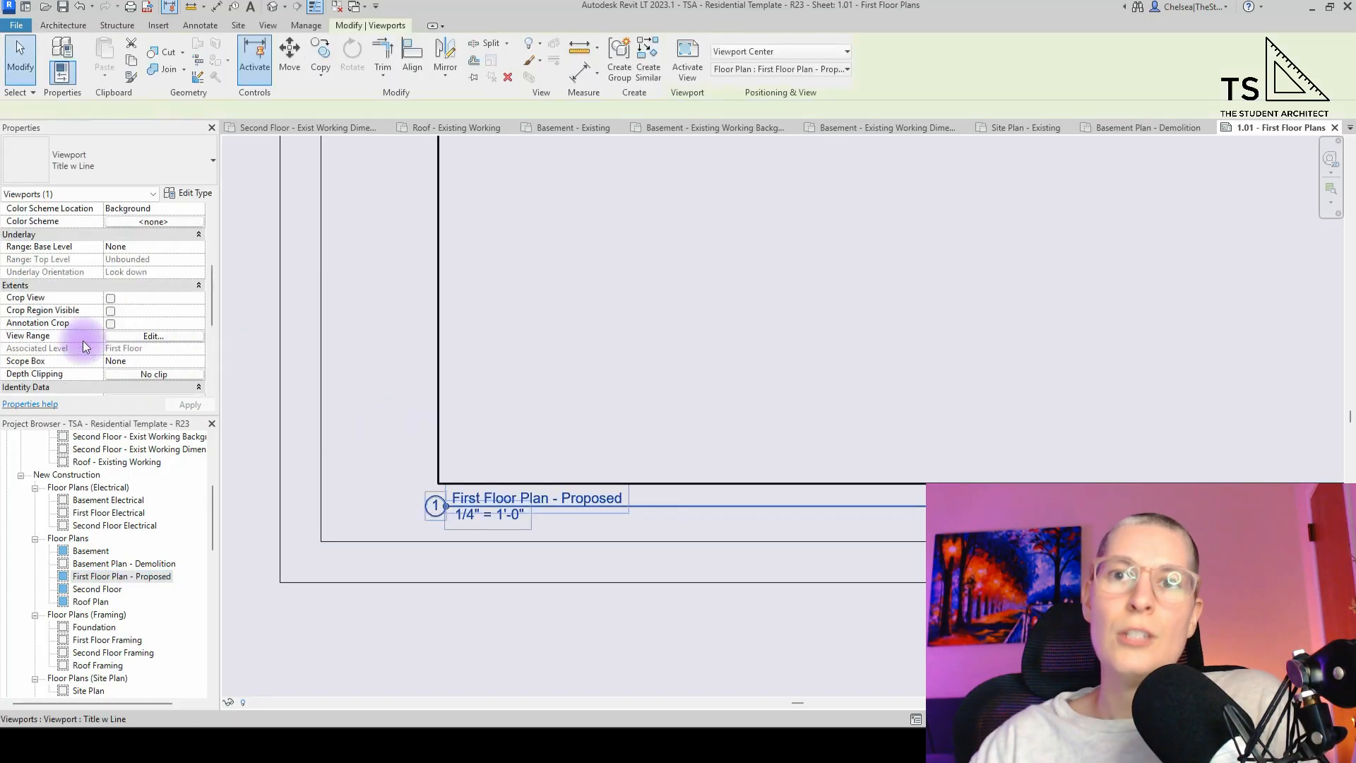
scroll(167, 333, down, 2)
scroll(173, 366, down, 2)
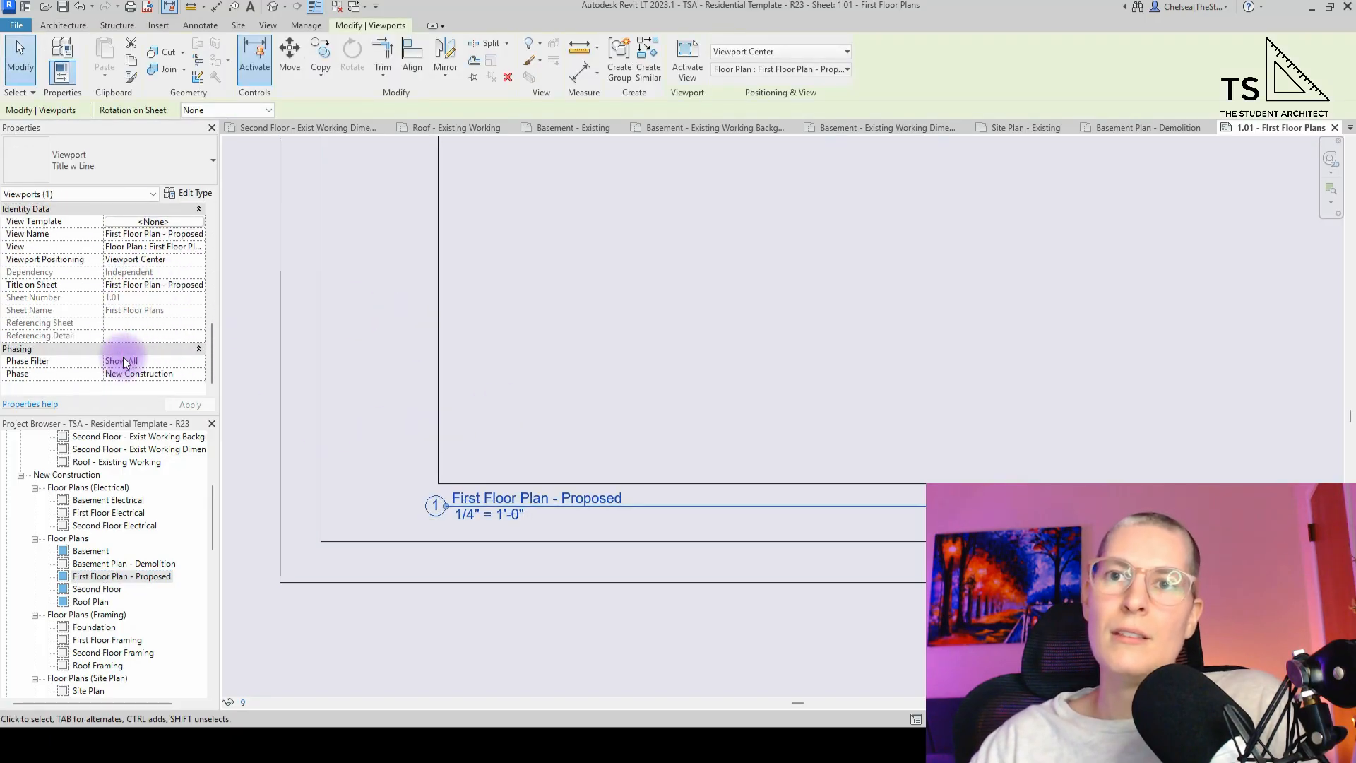
click(157, 285)
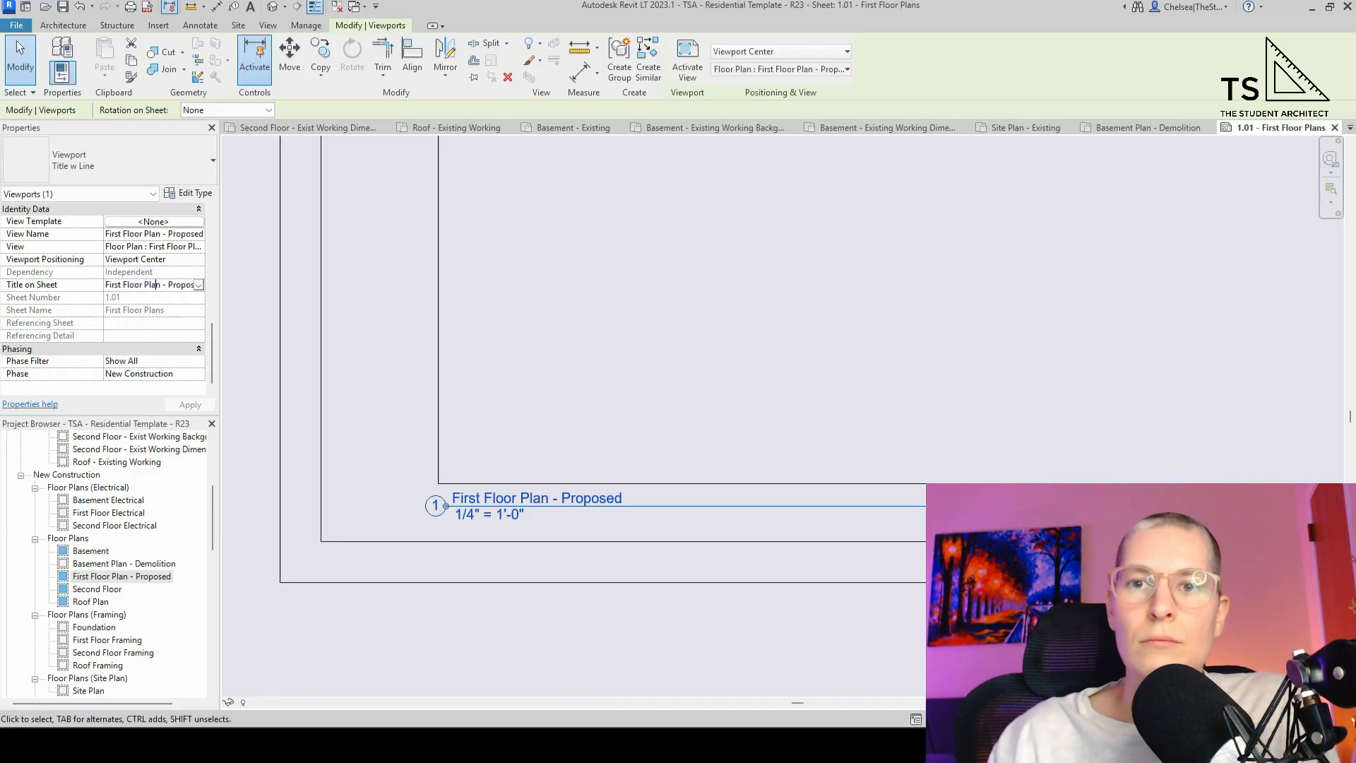
- Try to rename the Basement view with the name copied from the Basement Plan - Demolition view
click(118, 582)
click(128, 564)
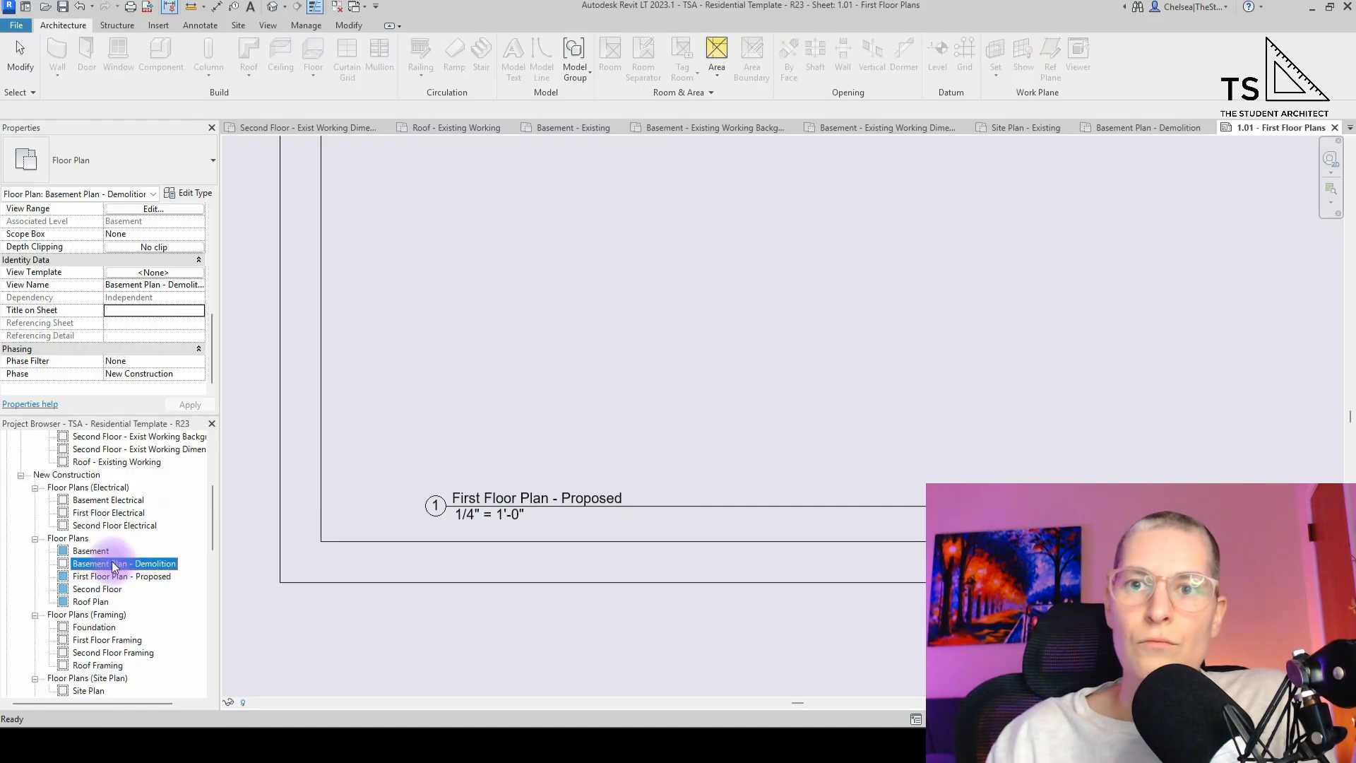
click(112, 564)
key(ctrl+c)
click(108, 551)
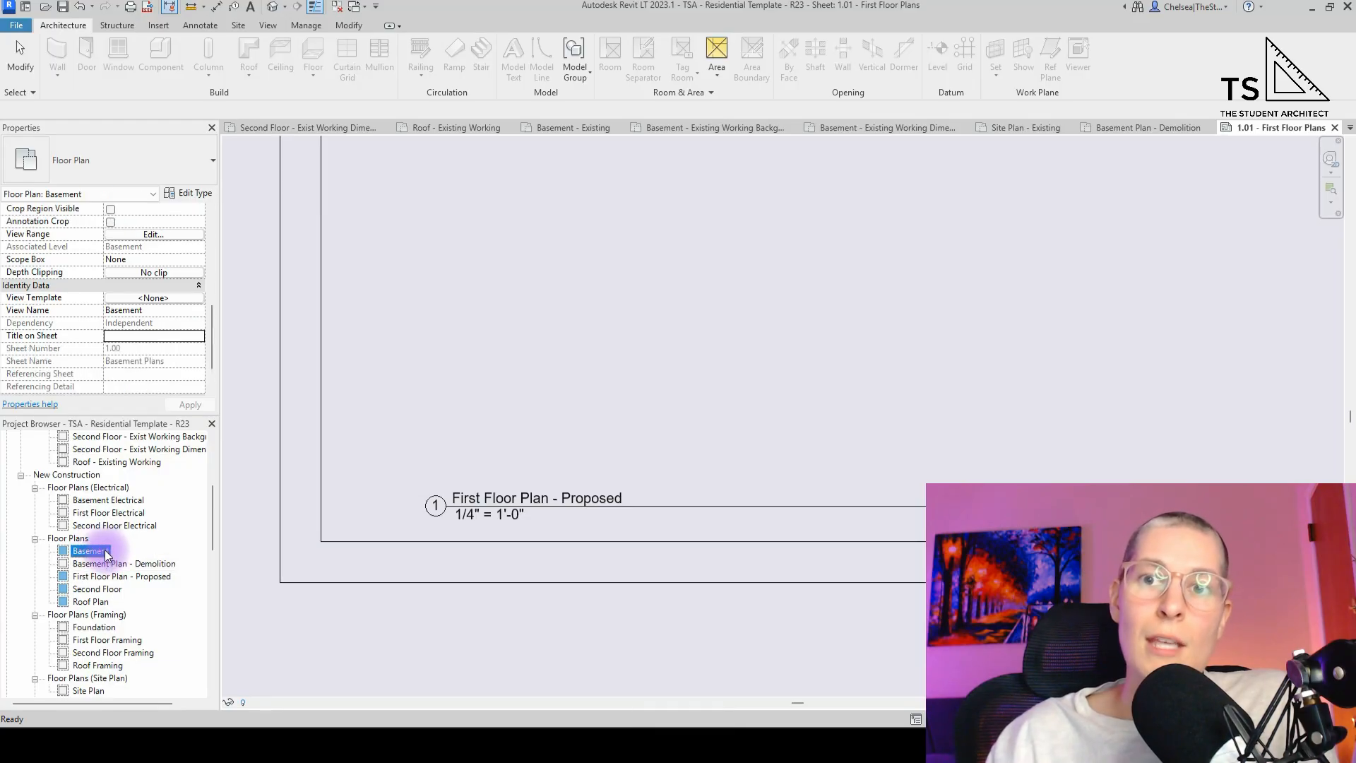
click(106, 553)
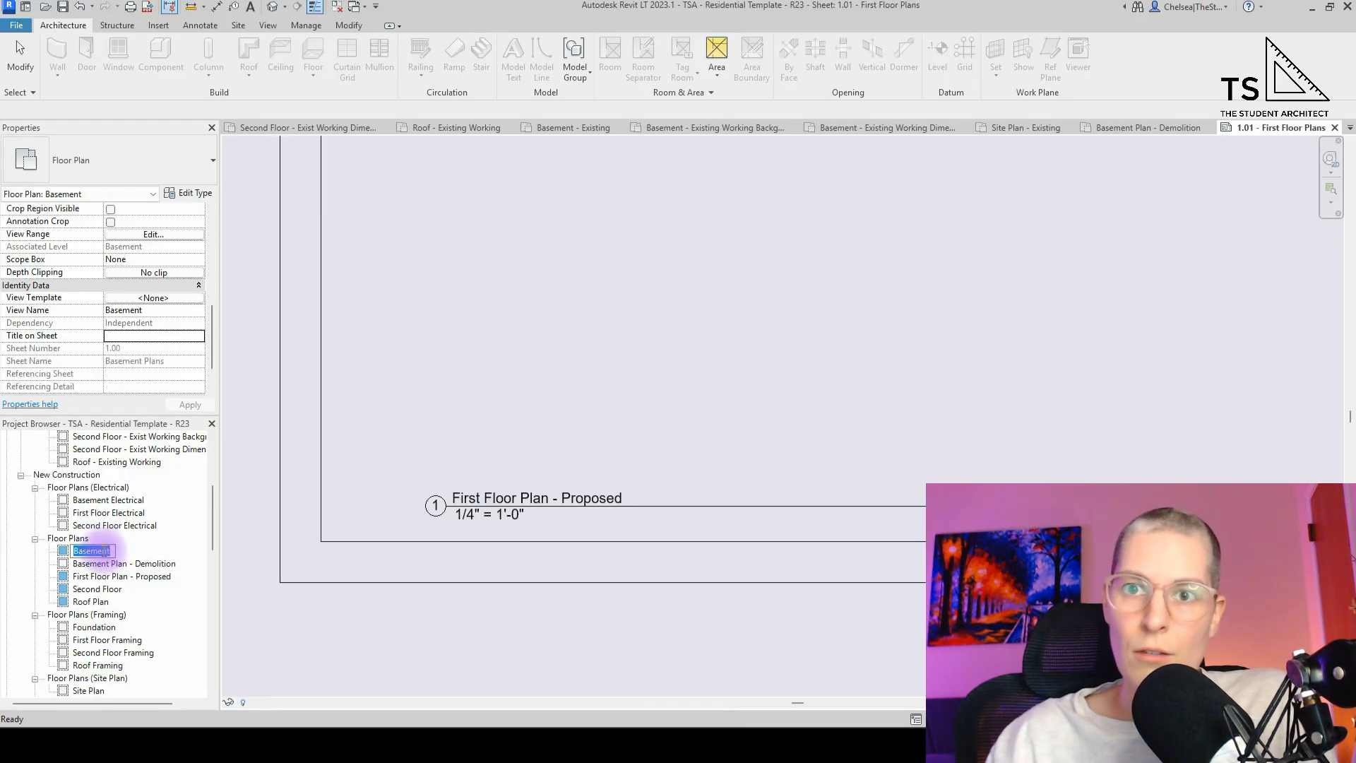
key(ctrl+v)
key(Return)
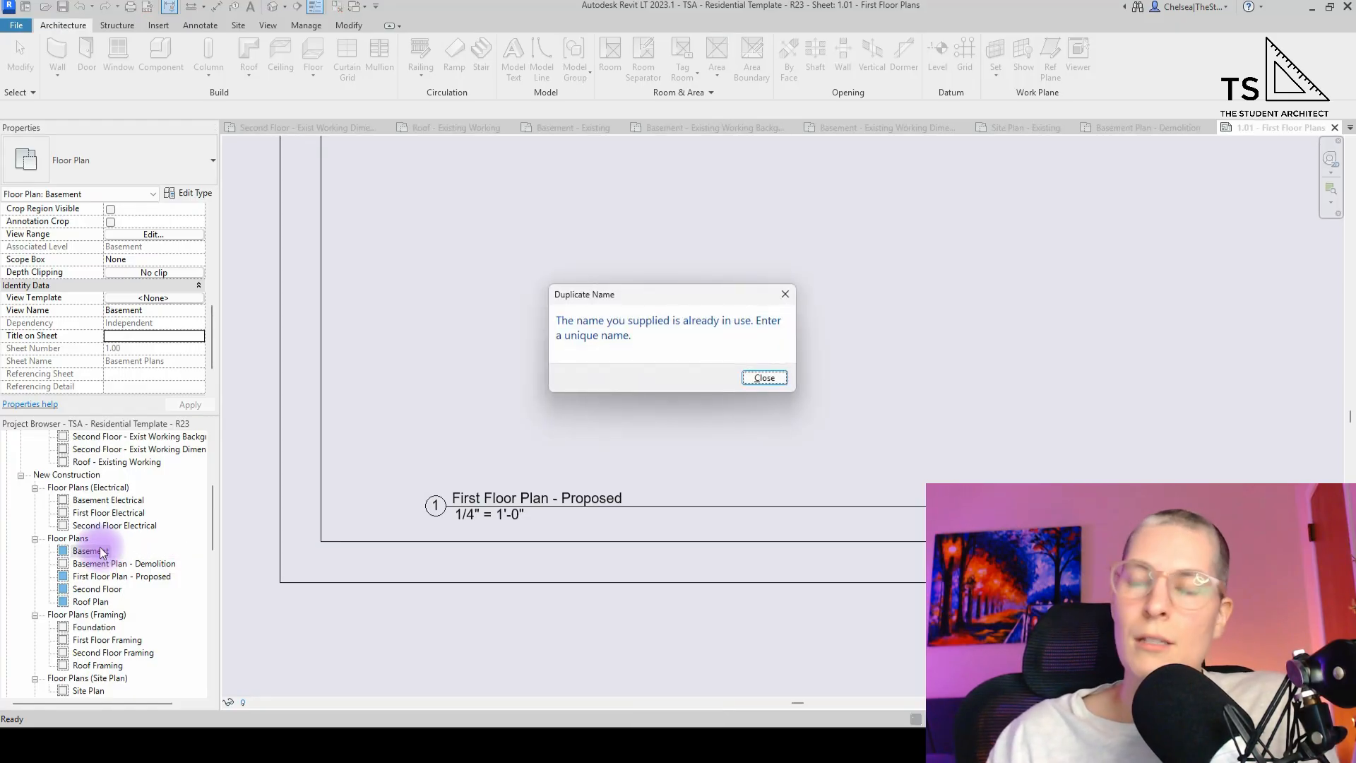
click(763, 378)
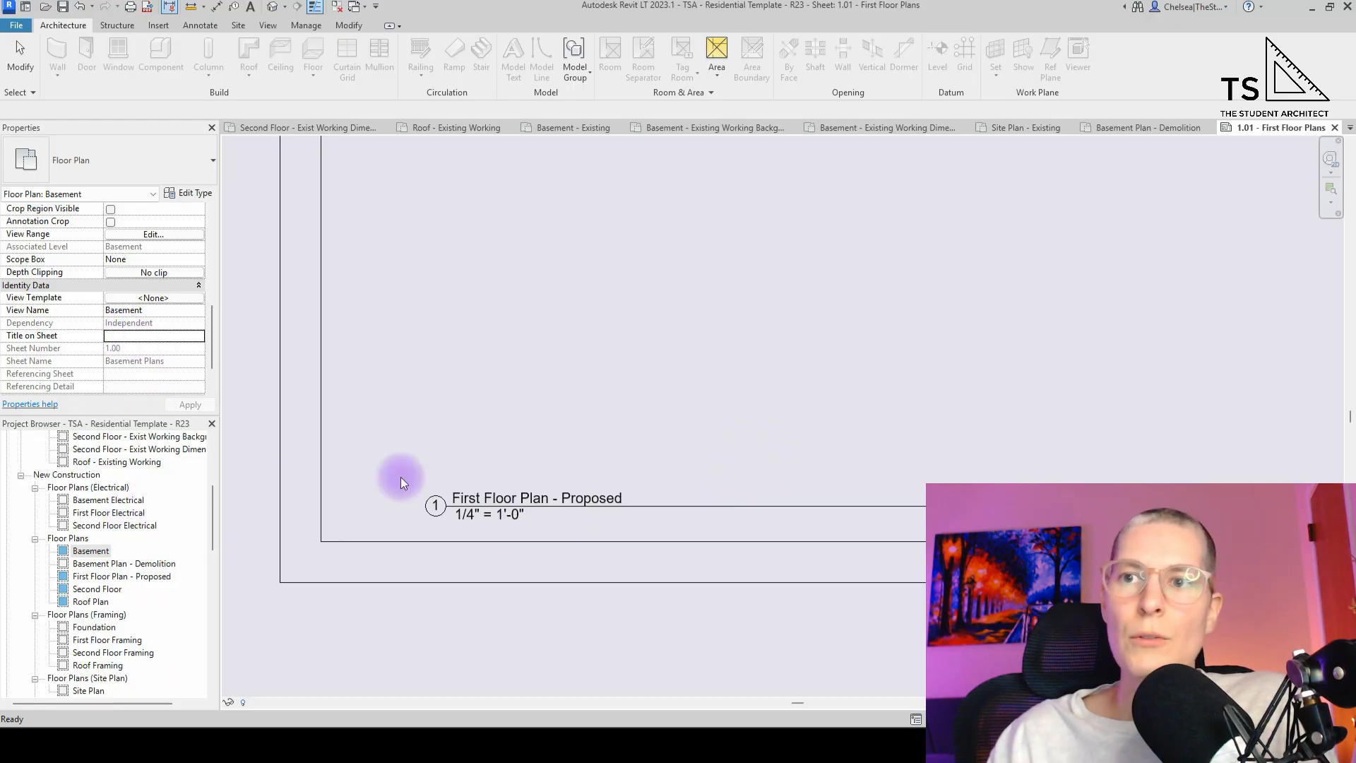
- Rename the Basement view as Basement Plan - Proposed, without renaming the corresponding level and views
scroll(536, 537, down, 3)
click(536, 537)
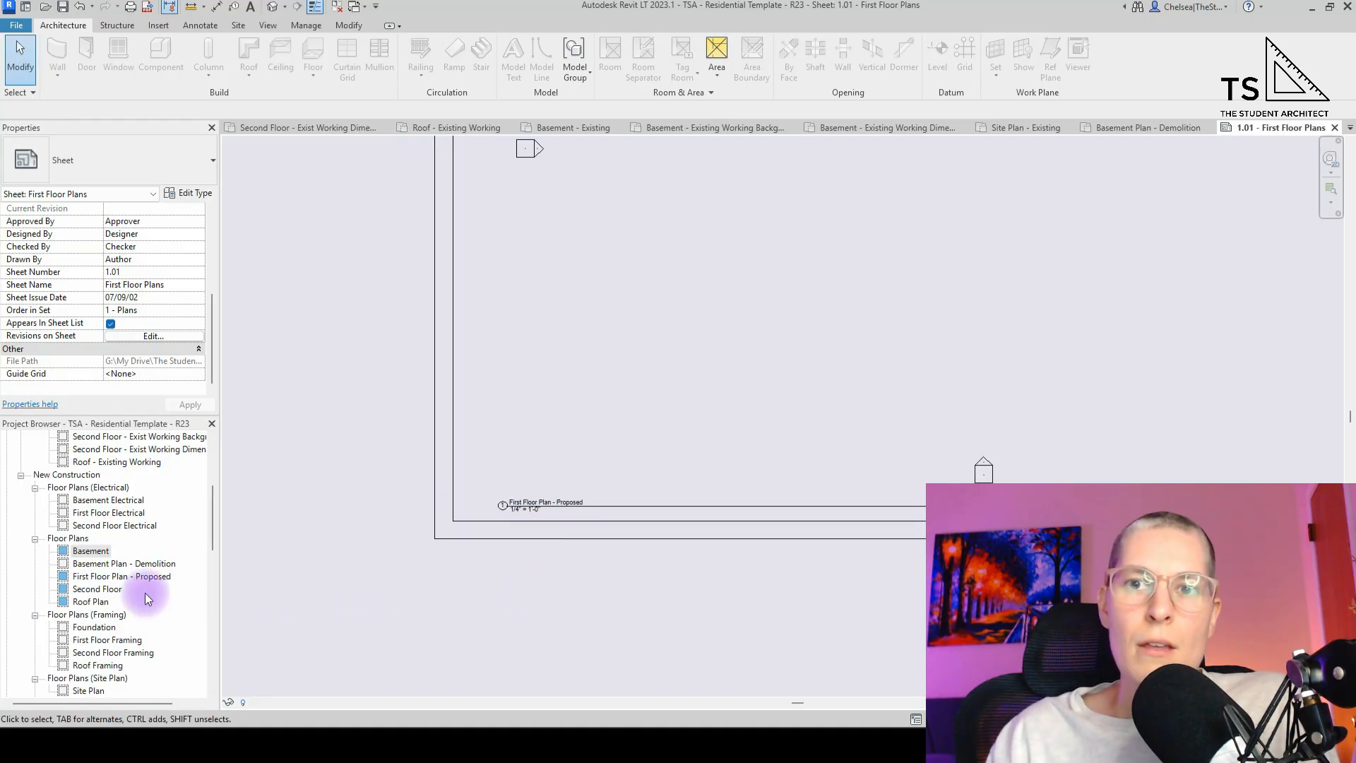
scroll(106, 574, up, 2)
scroll(99, 574, down, 1)
click(92, 575)
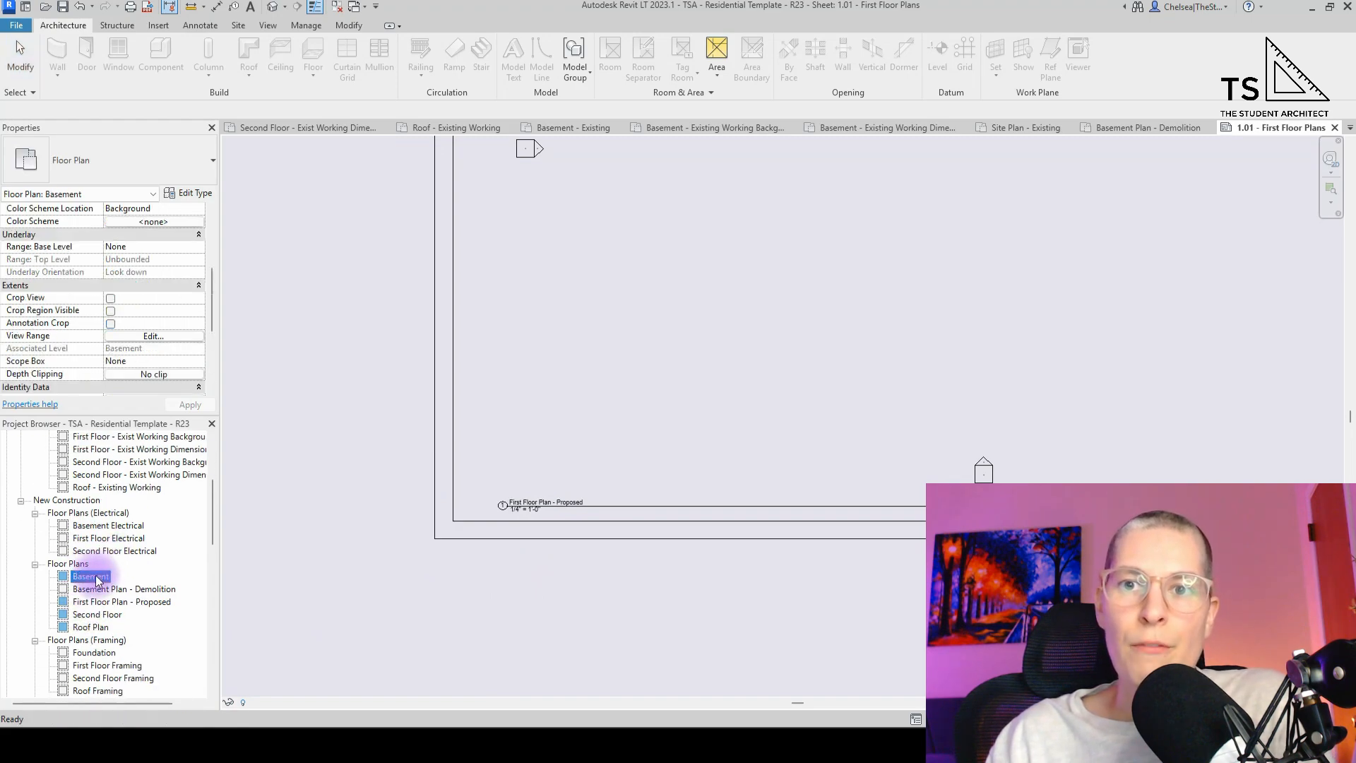
click(113, 578)
key(Escape)
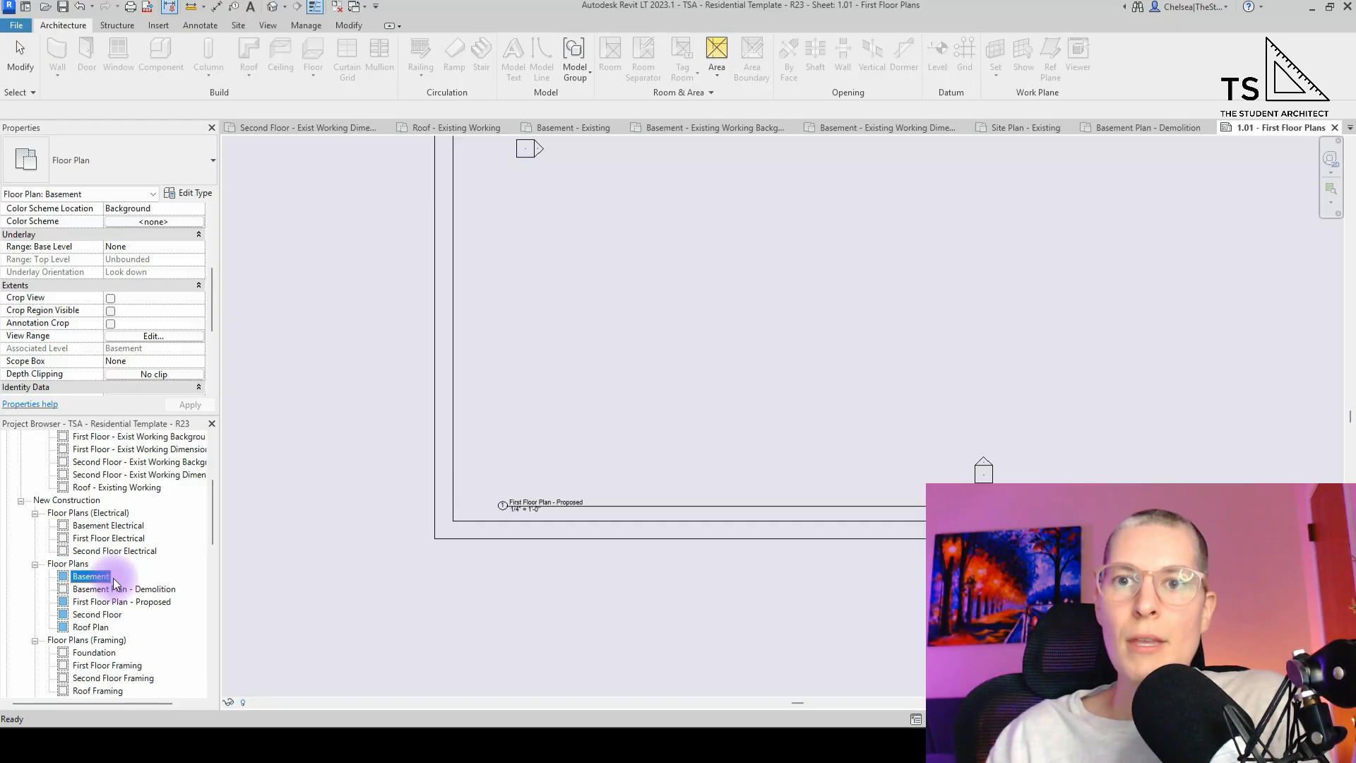
click(113, 578)
click(113, 577)
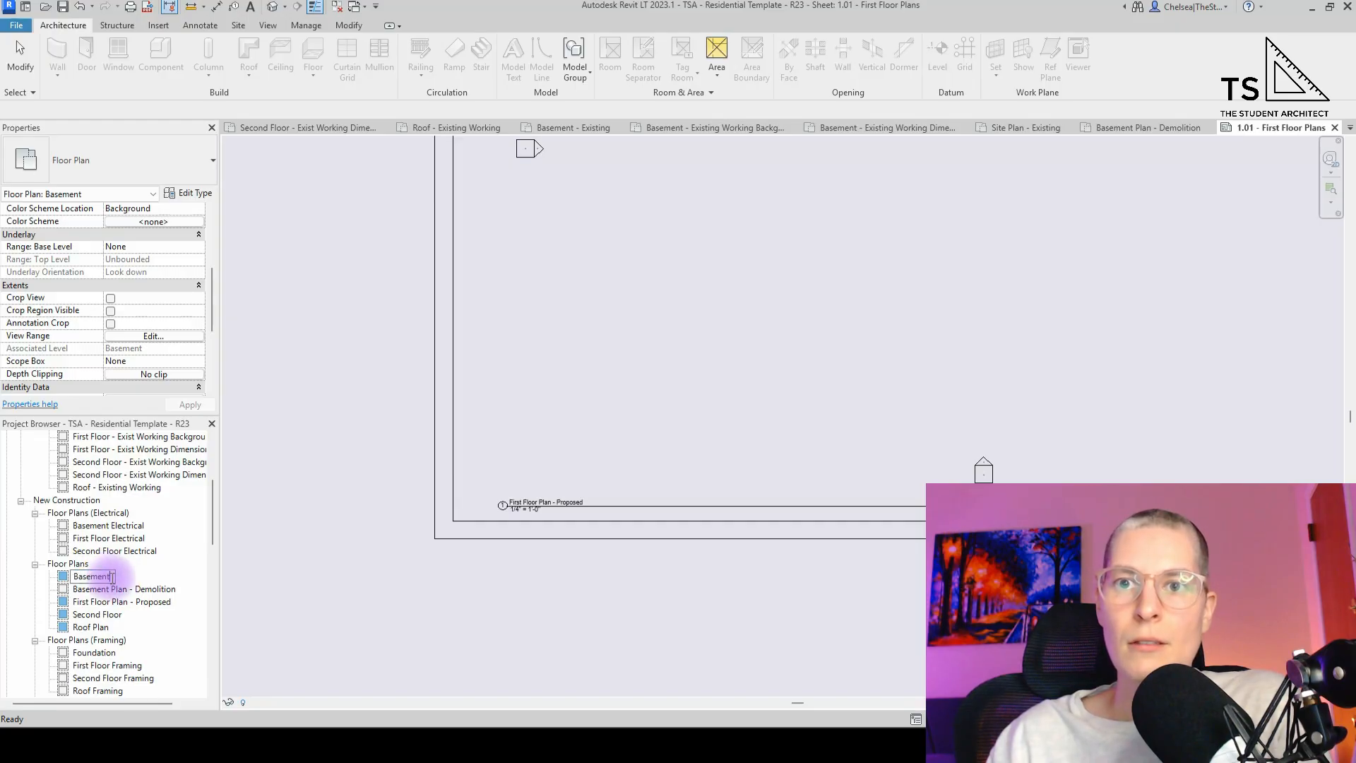
text(Plan -)
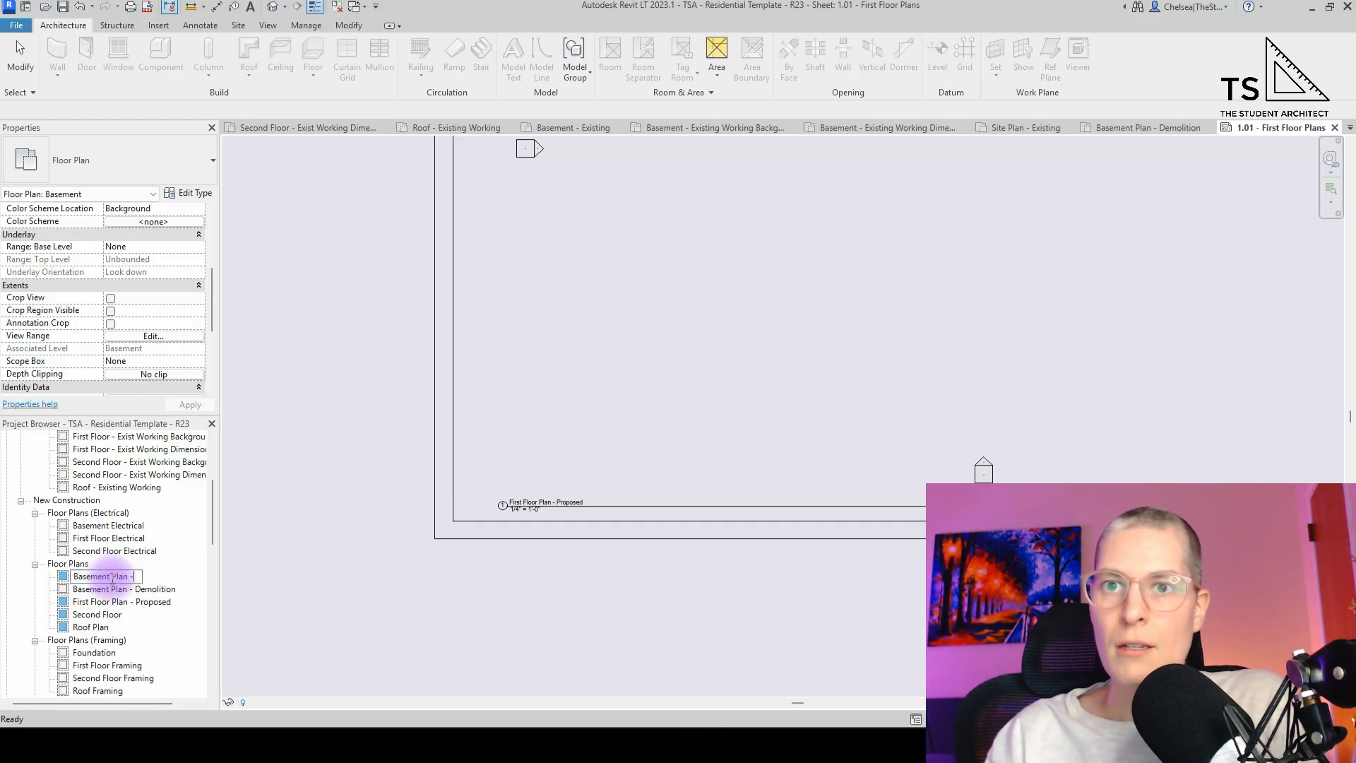
text( Proposed)
key(Return)
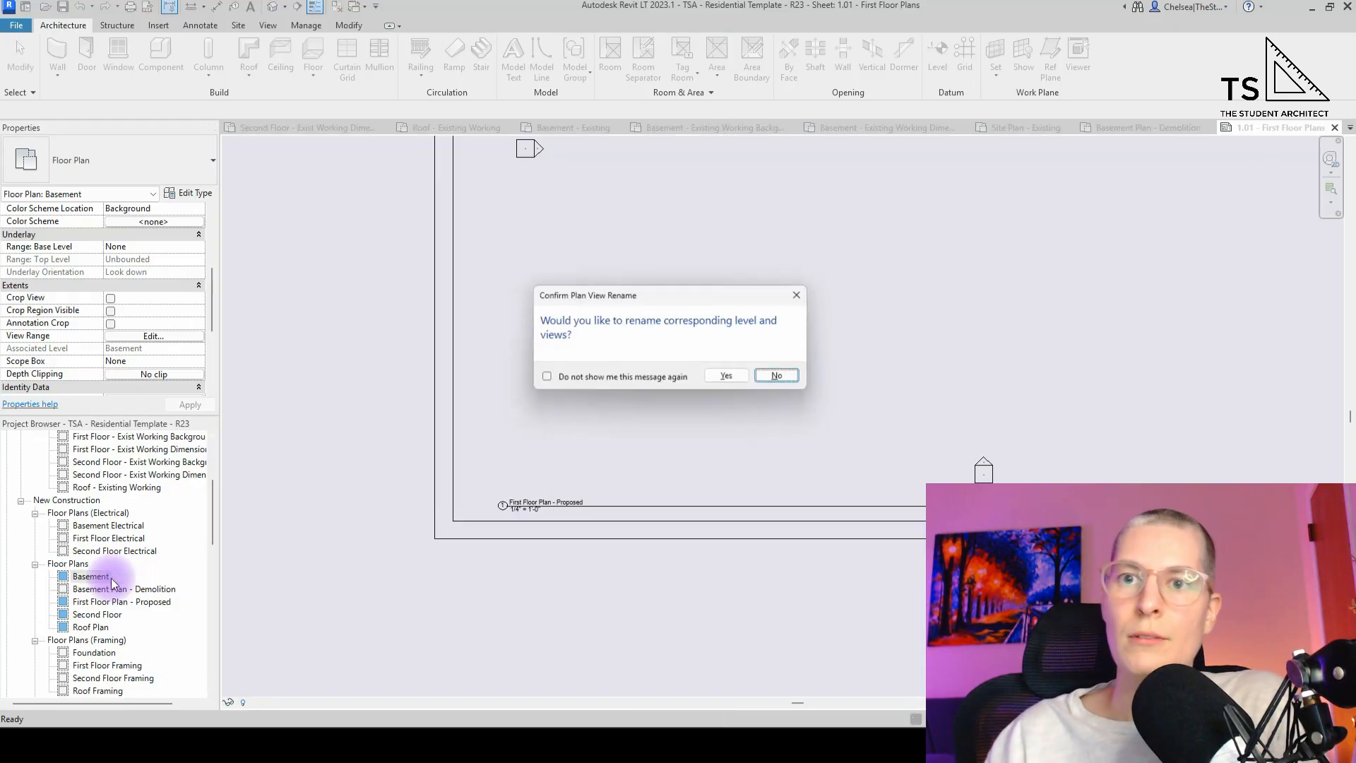
click(787, 380)
- Rename the Second Floor view as Second Floor Plan - Proposed, without renaming the corresponding level and views
click(99, 615)
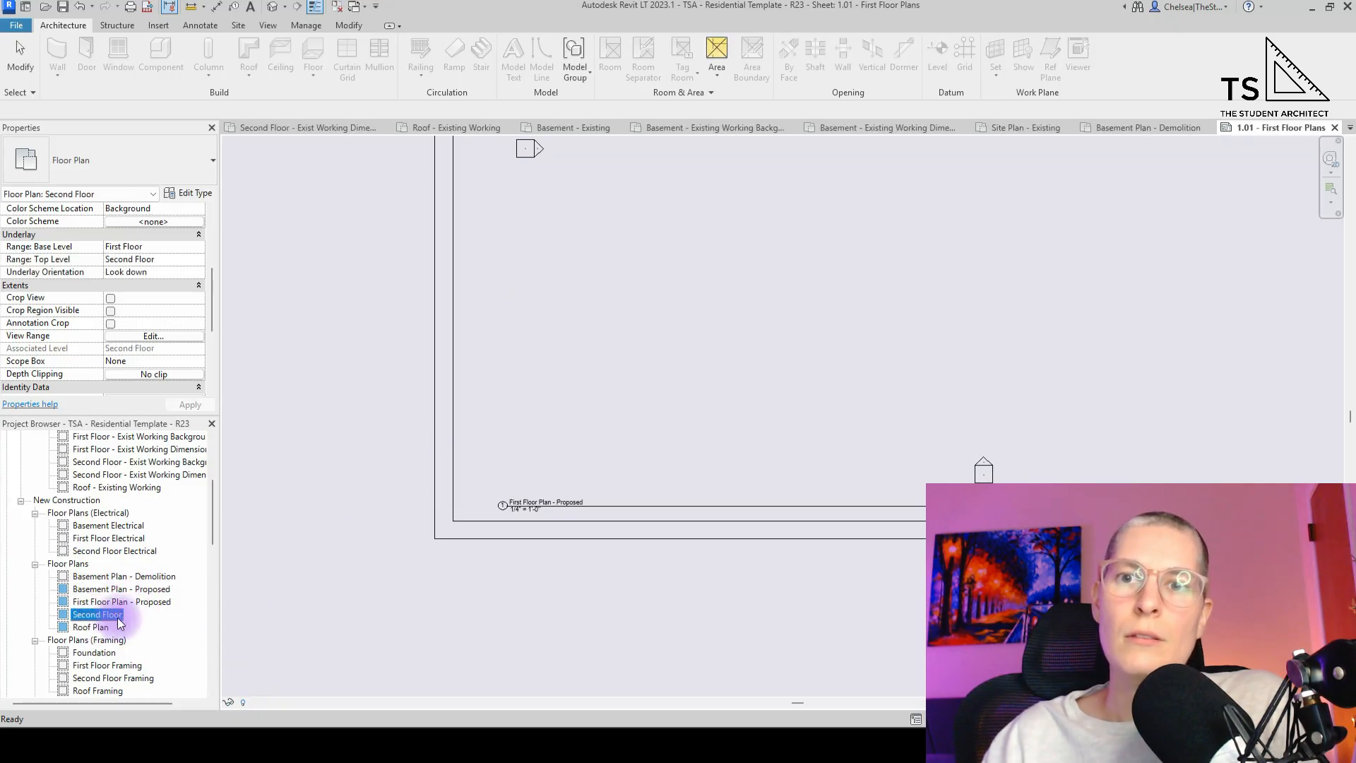
click(107, 617)
click(125, 615)
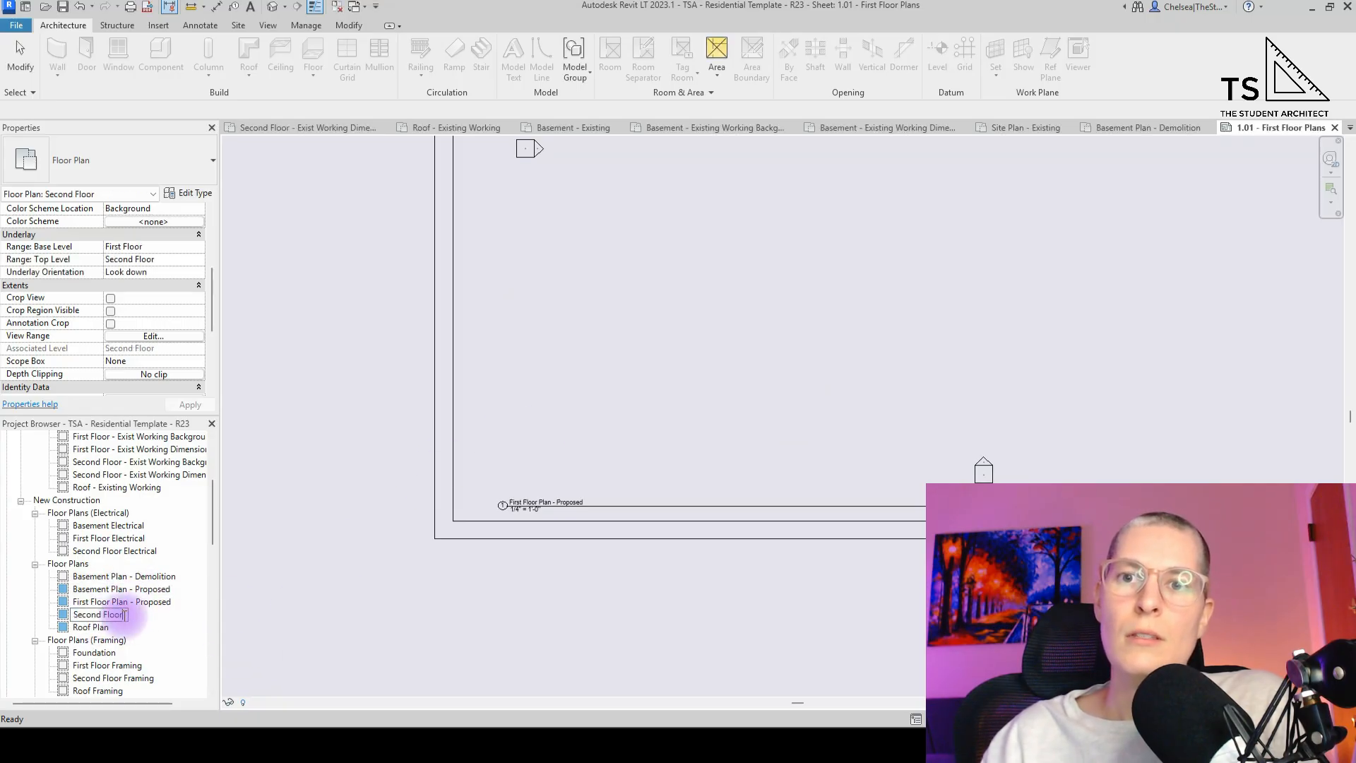
text(Plan - Prop)
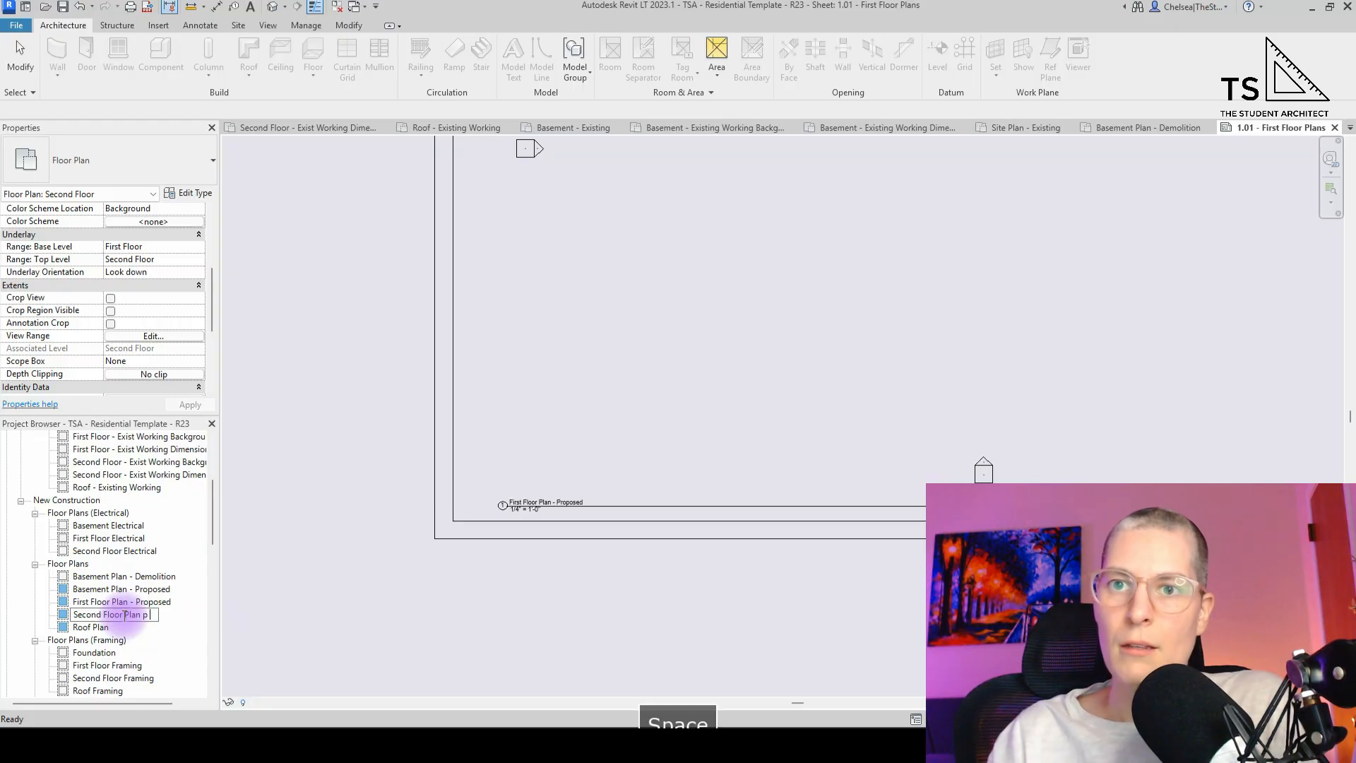
text(so)
key(BackSpace)
text(sed)
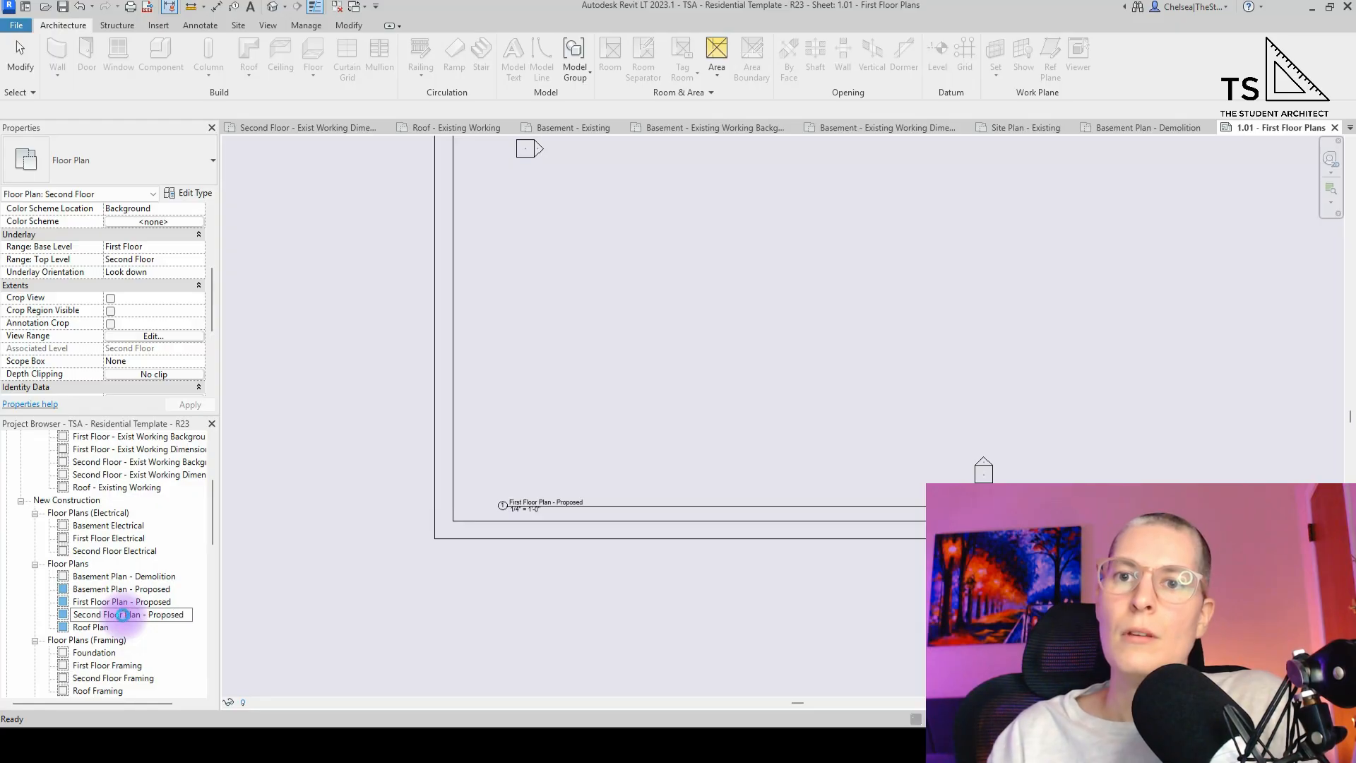
key(Return)
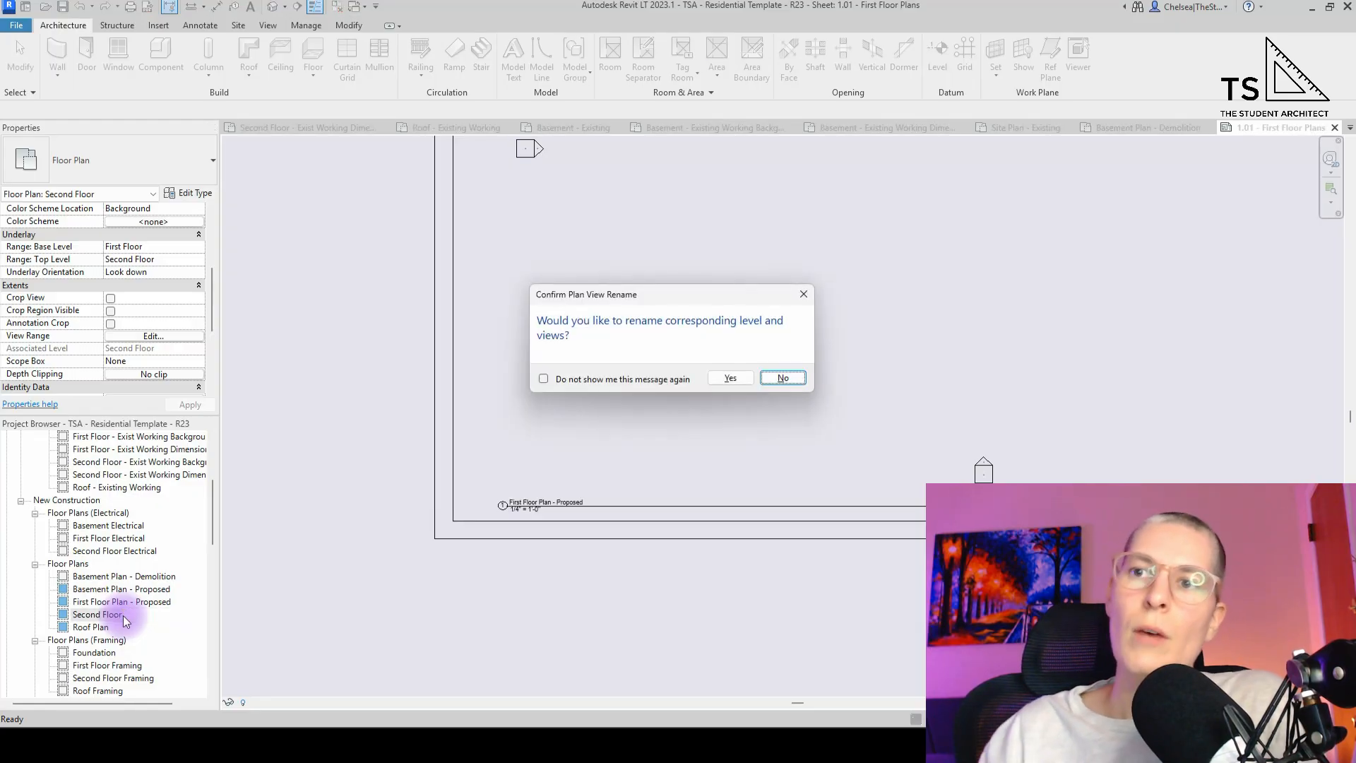
click(775, 379)
- Copy the Proposed suffix from the second floor view's name and append it to make Roof Plan - Proposed
click(145, 615)
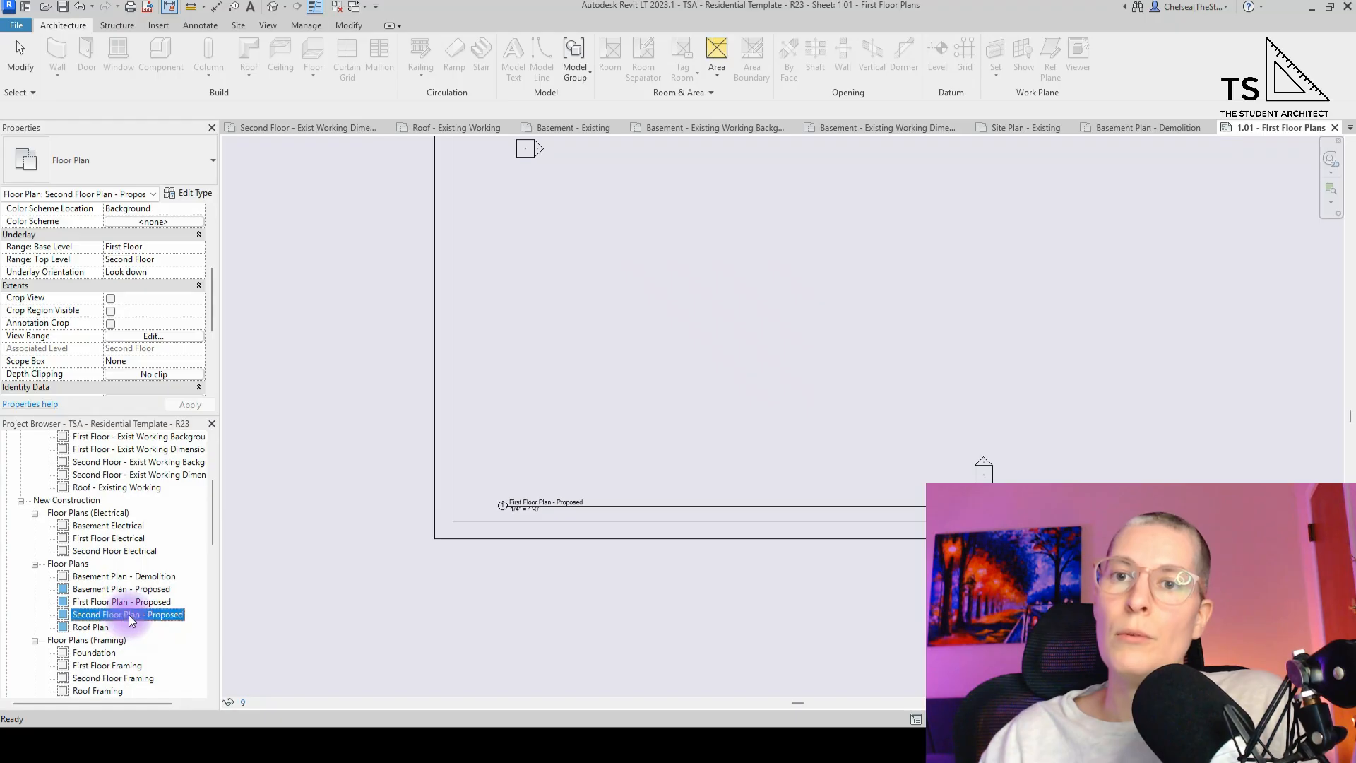
drag(140, 615, 191, 614)
key(ctrl+c)
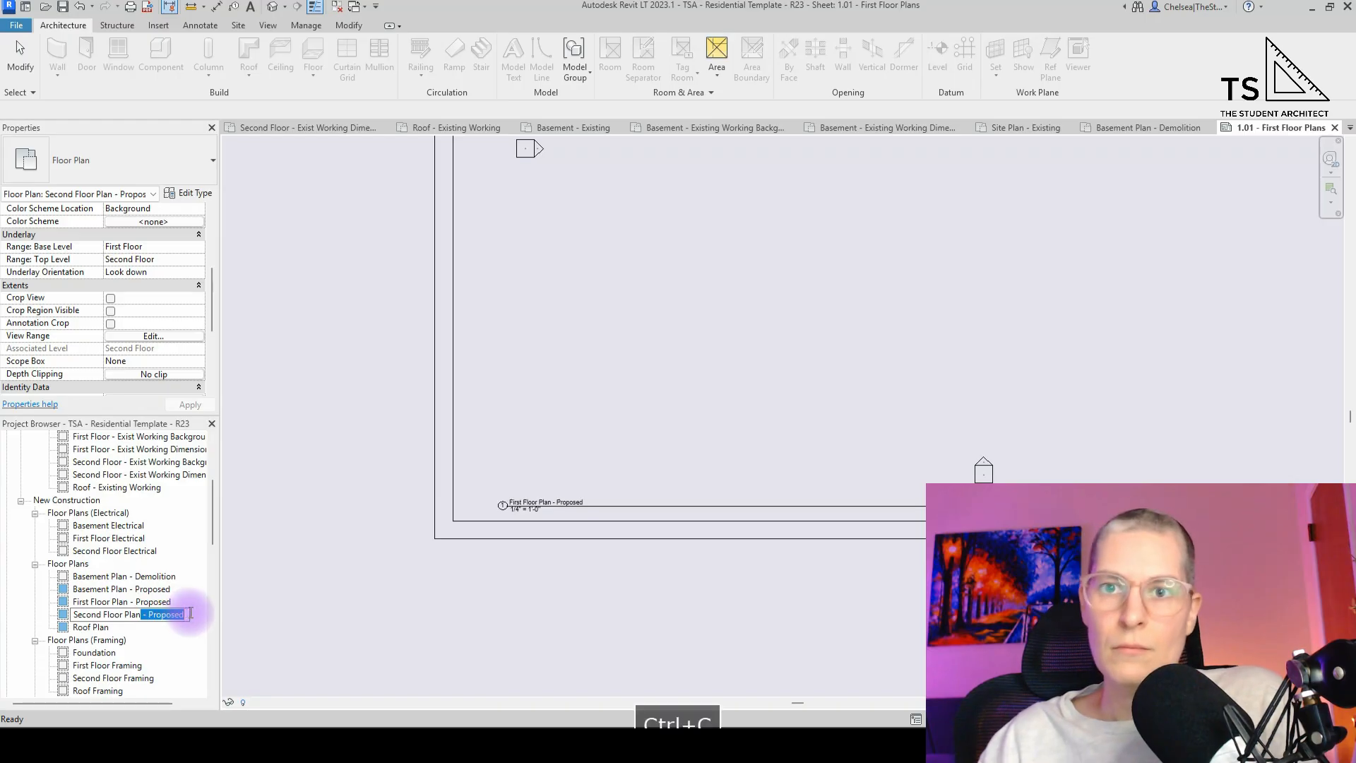
click(89, 628)
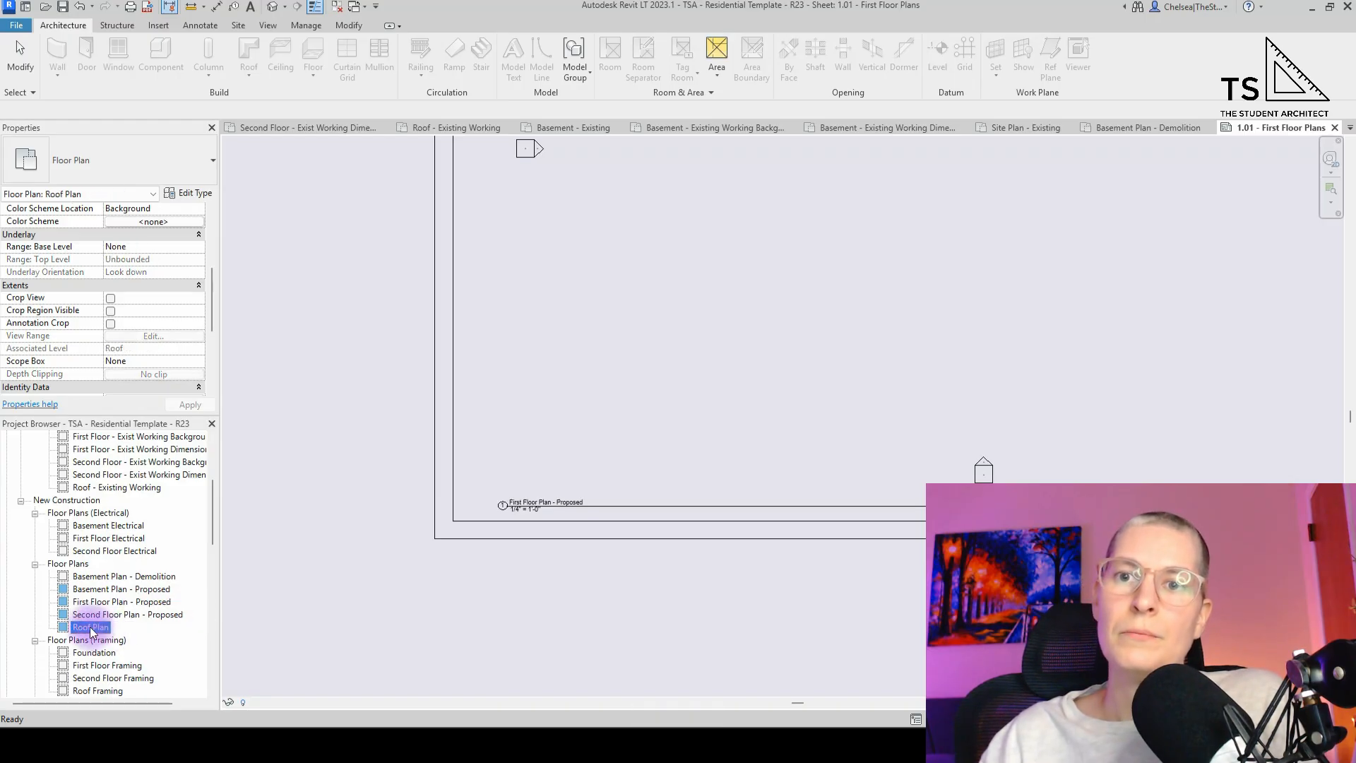
click(91, 628)
click(113, 627)
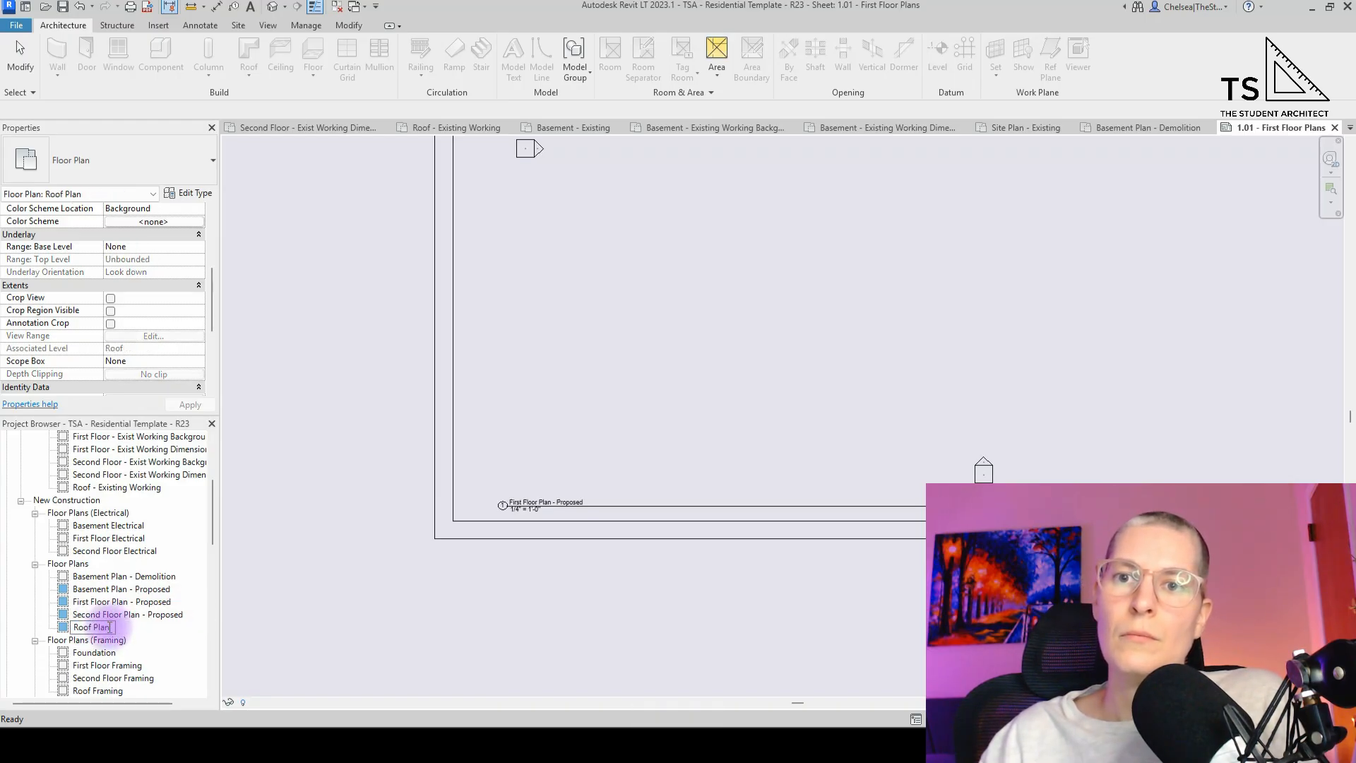
key(ctrl+v)
key(Return)
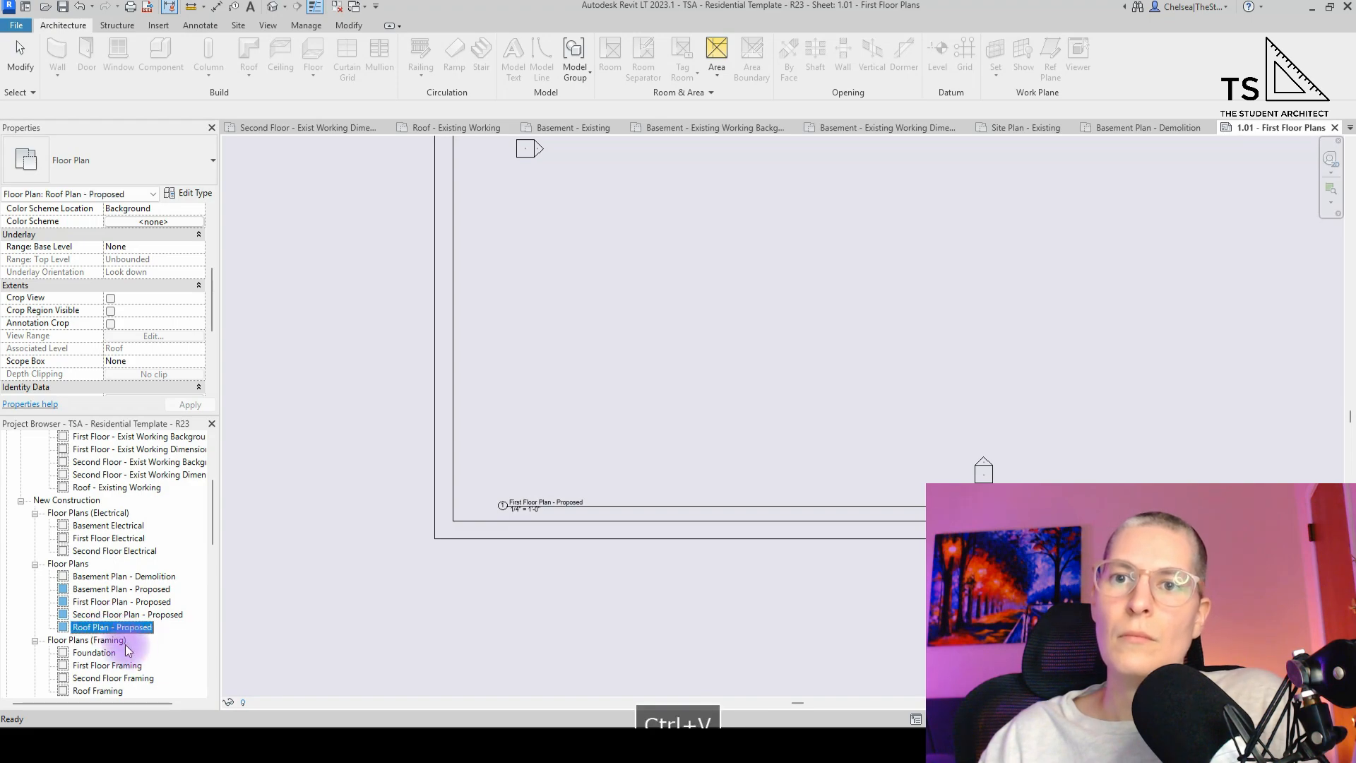
- Duplicate the Floor Plan type as Demolition for the Basement Plan - Demolition view, keeping Architectural Plan as the template for new views
click(125, 577)
click(185, 193)
click(543, 195)
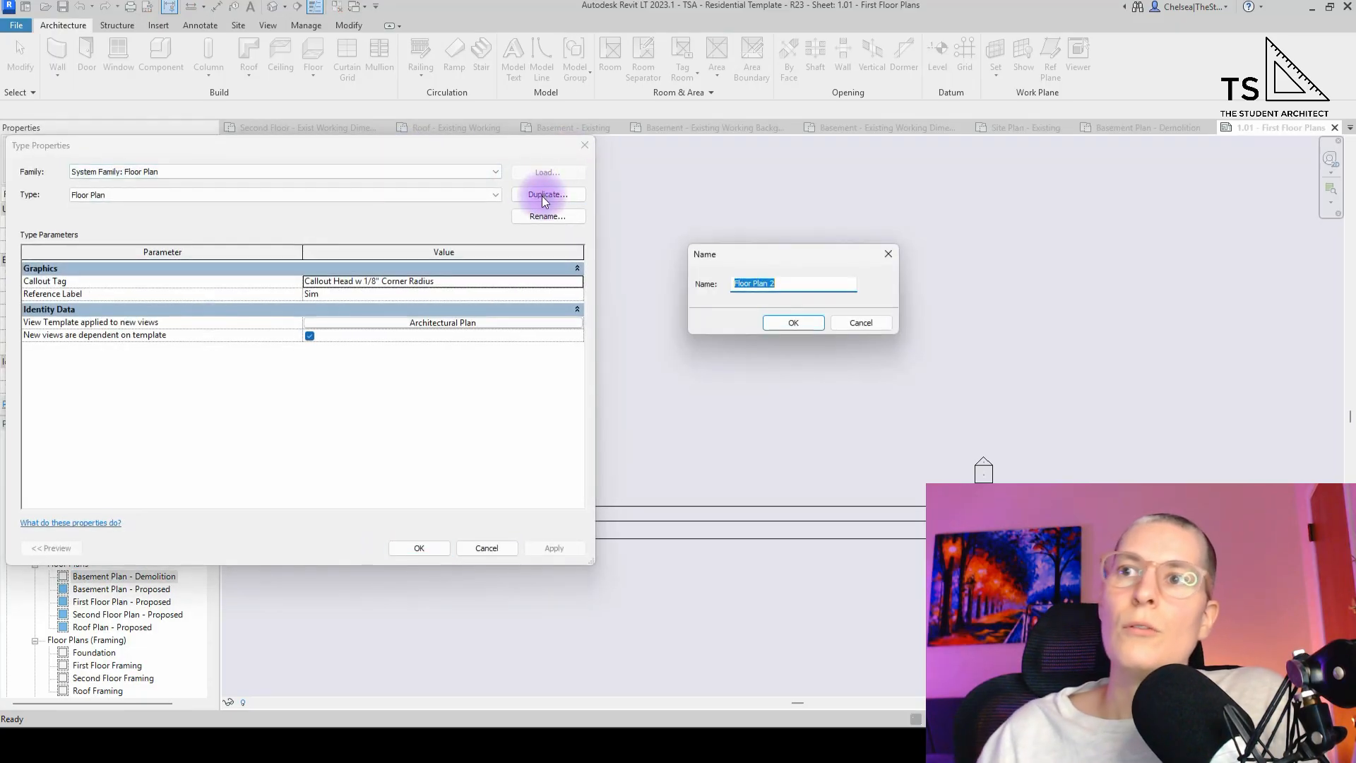
text(Demolition)
key(Return)
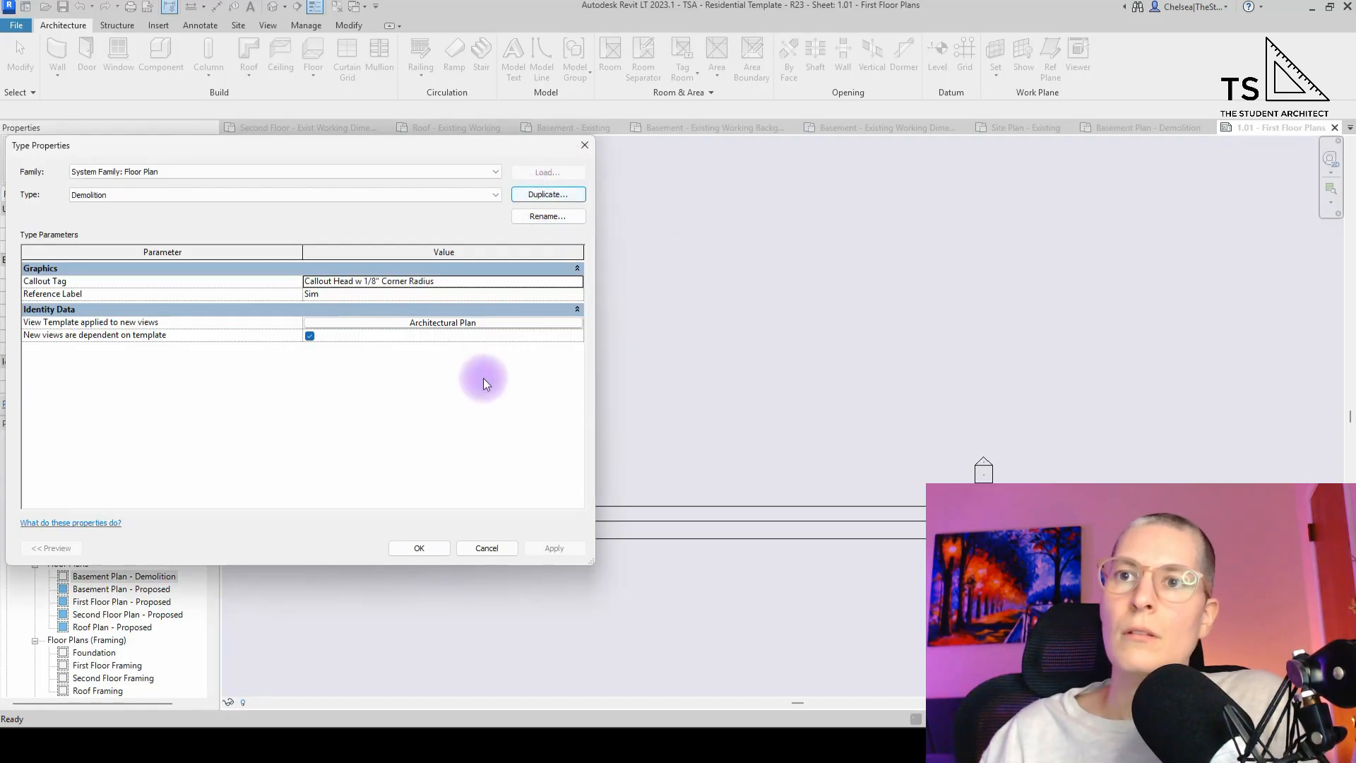
click(399, 323)
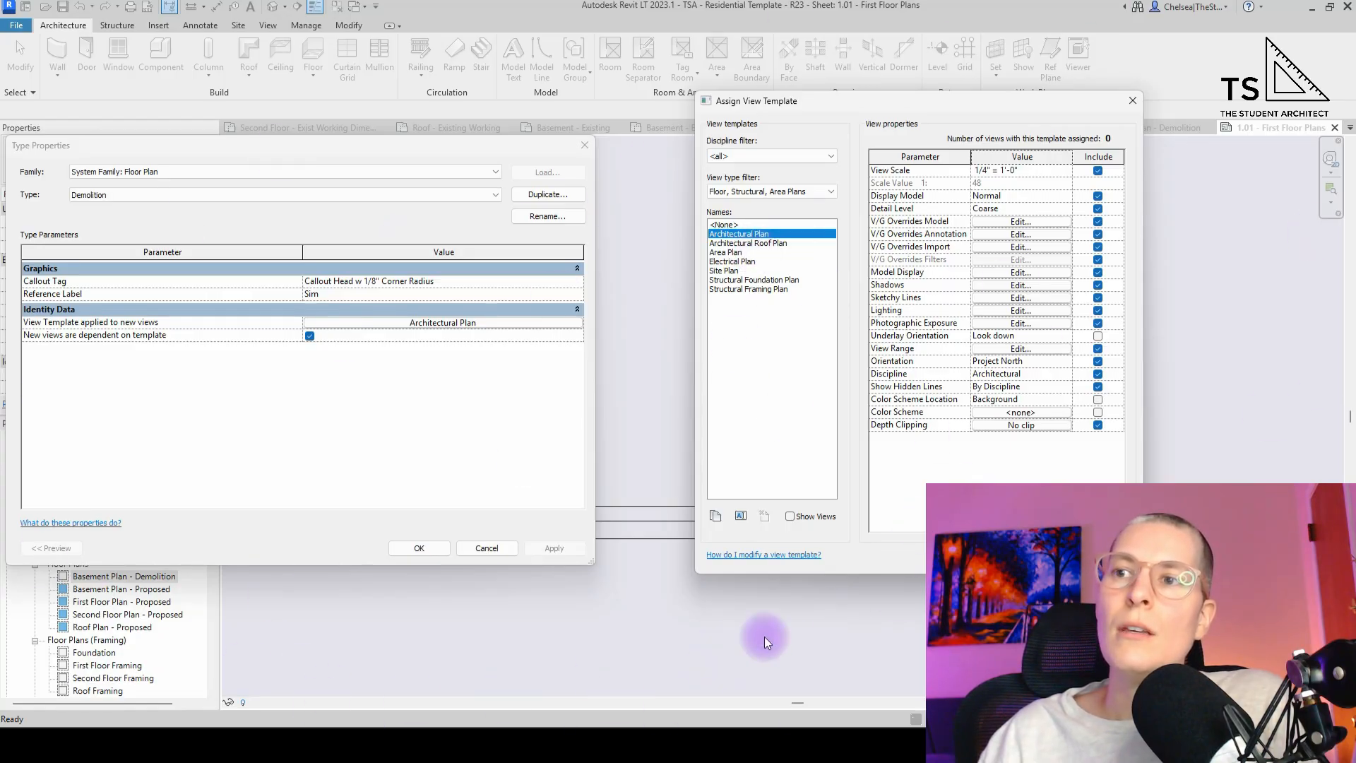
key(Escape)
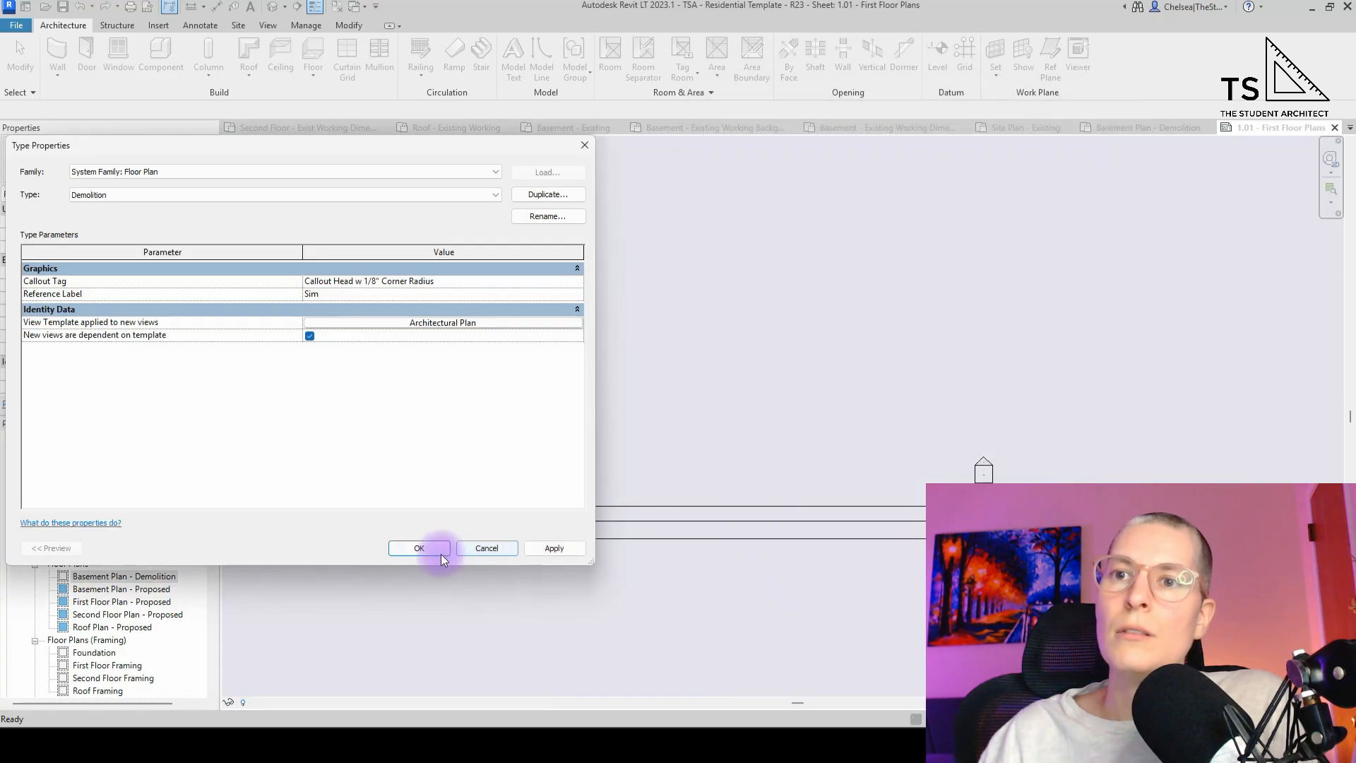
click(419, 548)
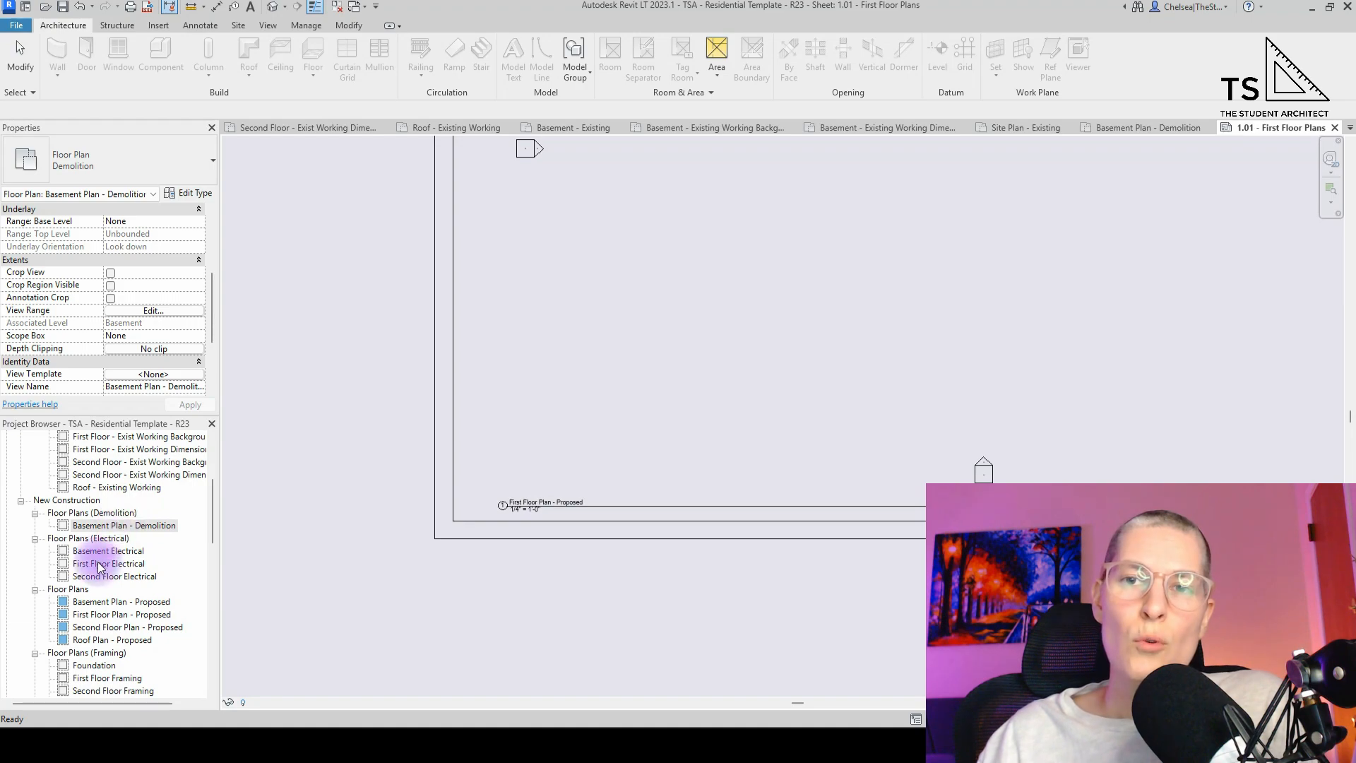
- Duplicate the First Floor Plan - Proposed view without detailing and rename the copy First Floor Plan - Demolition
scroll(91, 622, down, 1)
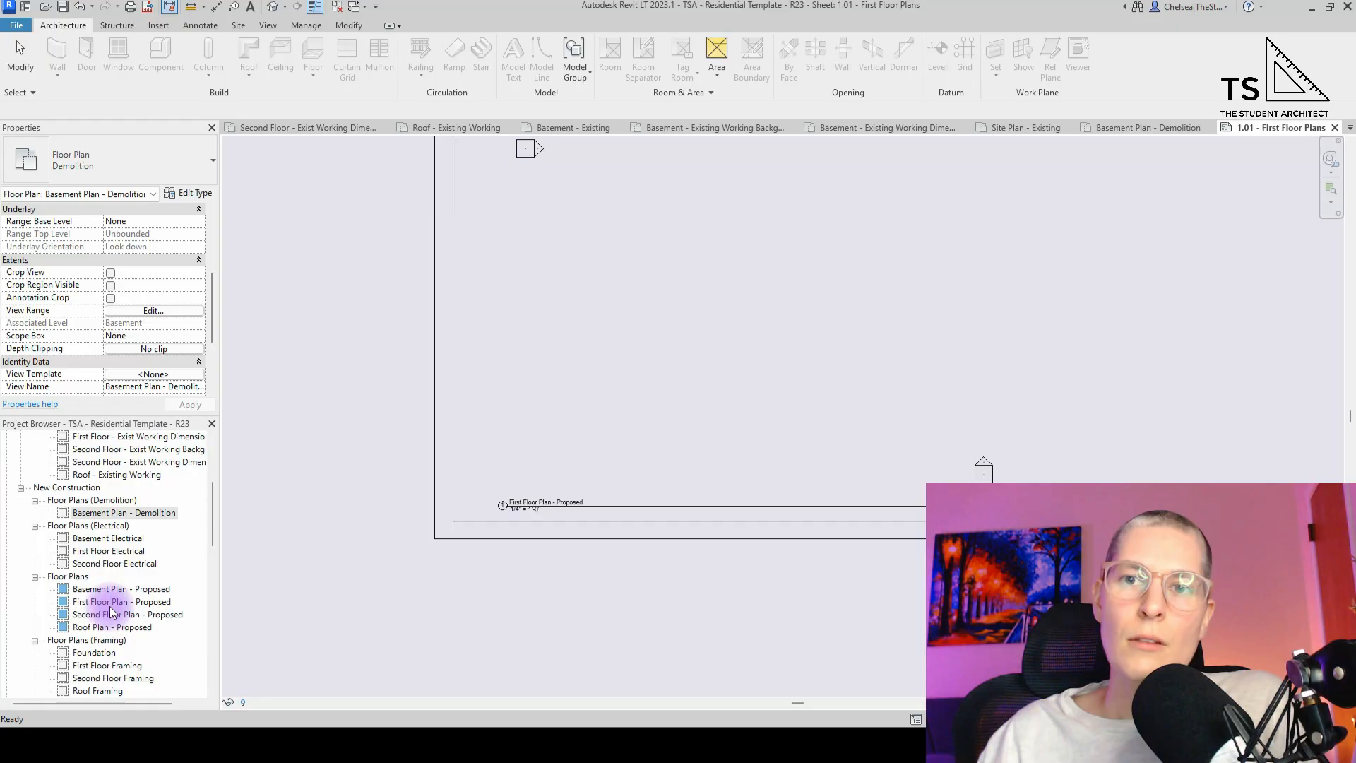
click(109, 604)
right_click(109, 606)
mouse_move(243, 368)
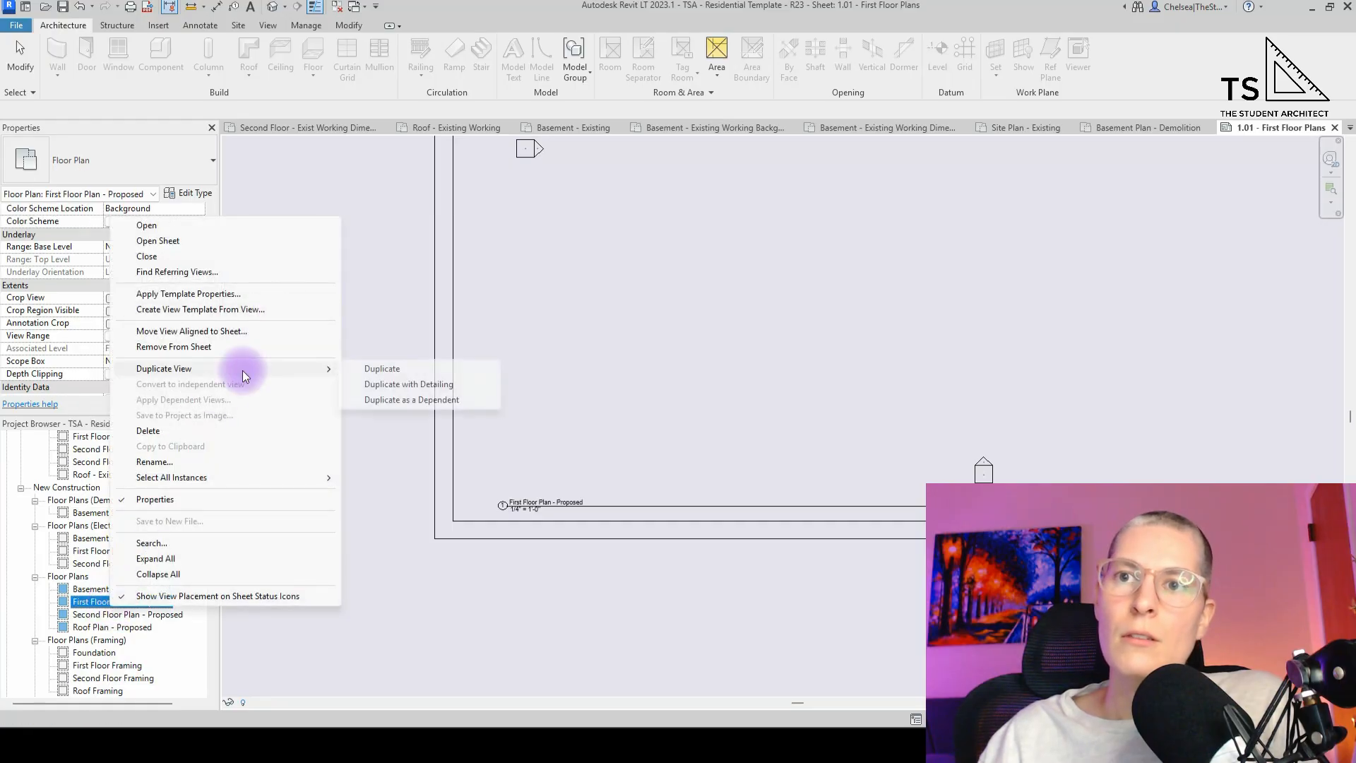
click(379, 369)
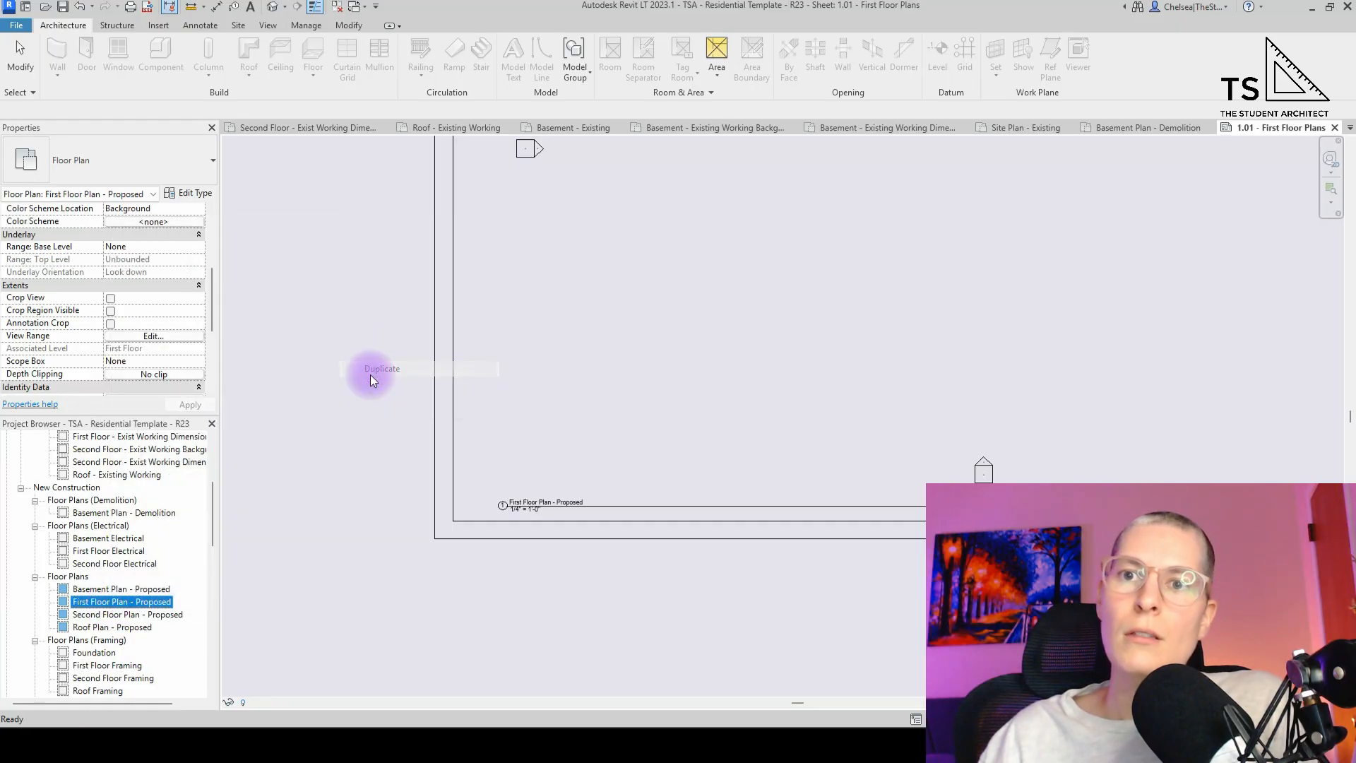
click(138, 614)
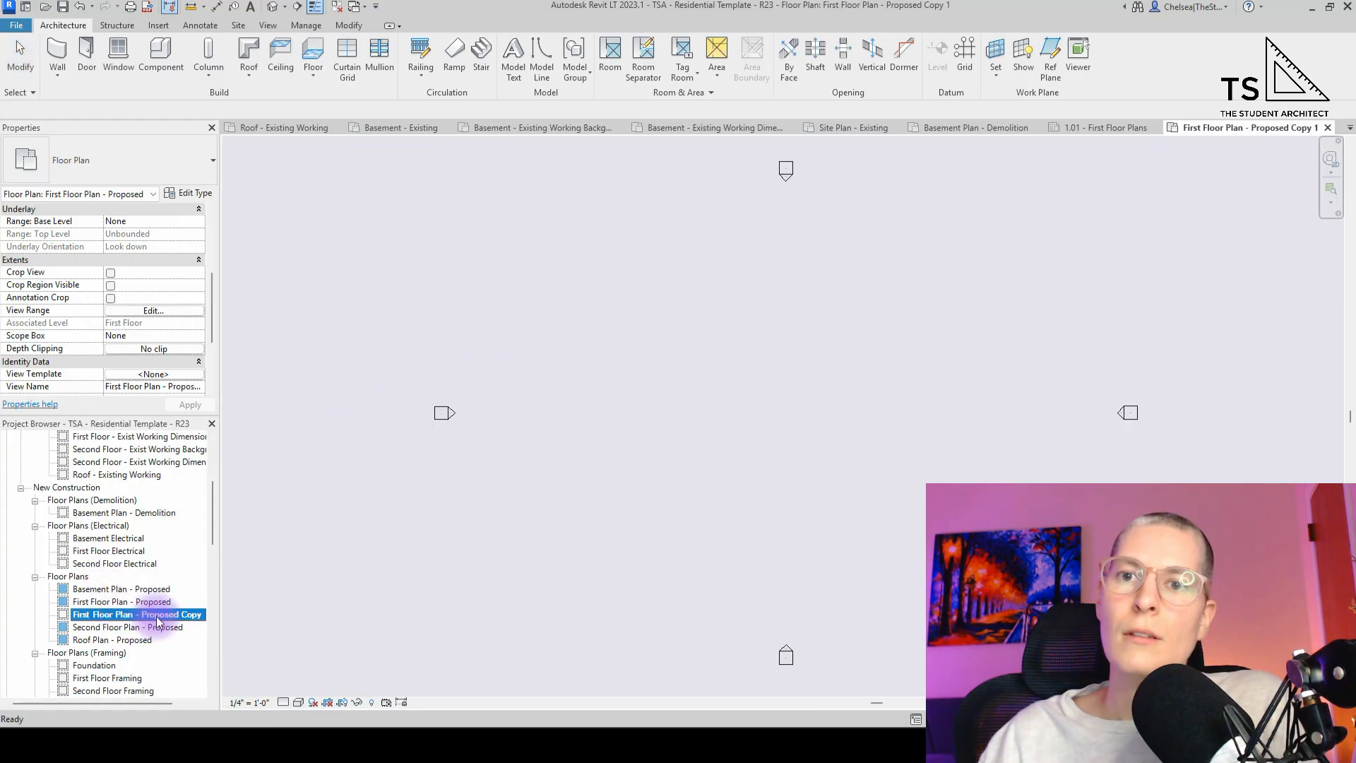
click(141, 618)
drag(136, 615, 225, 624)
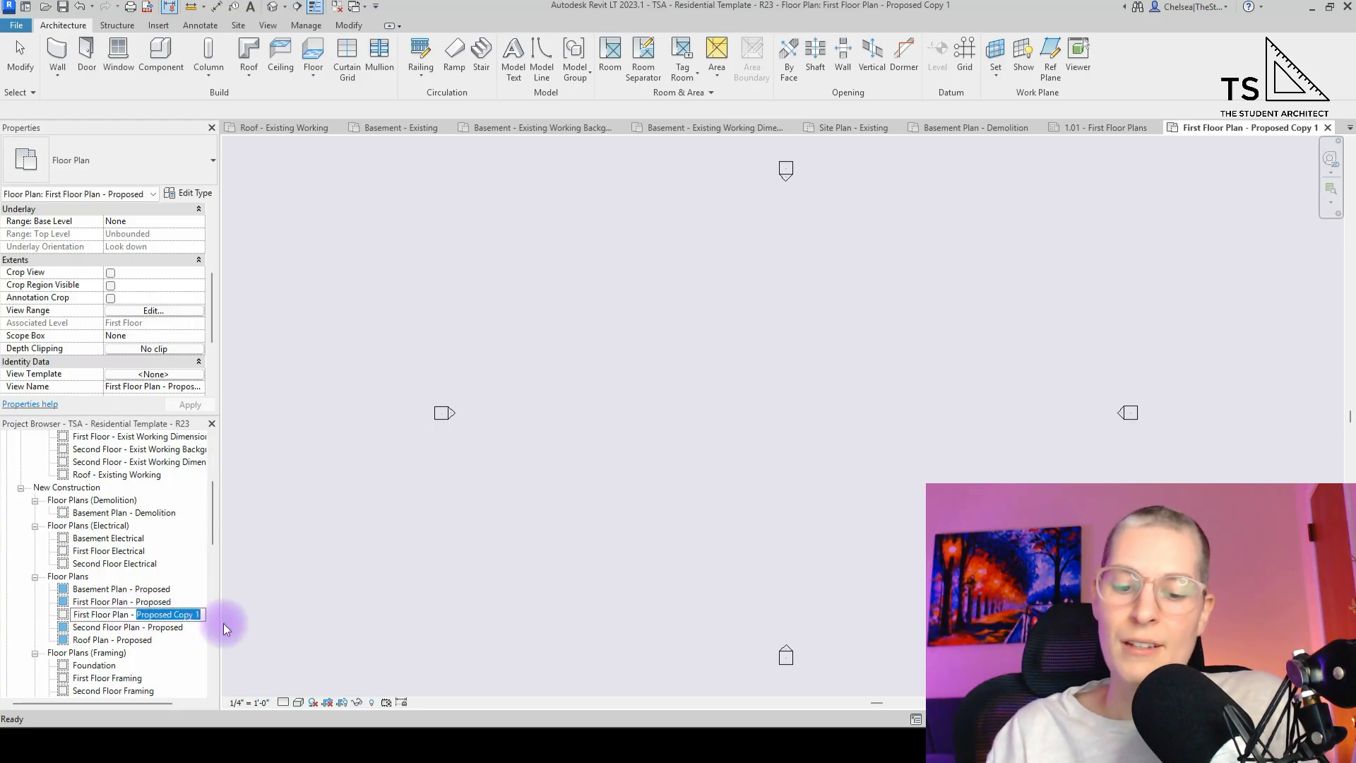
text(Demolition)
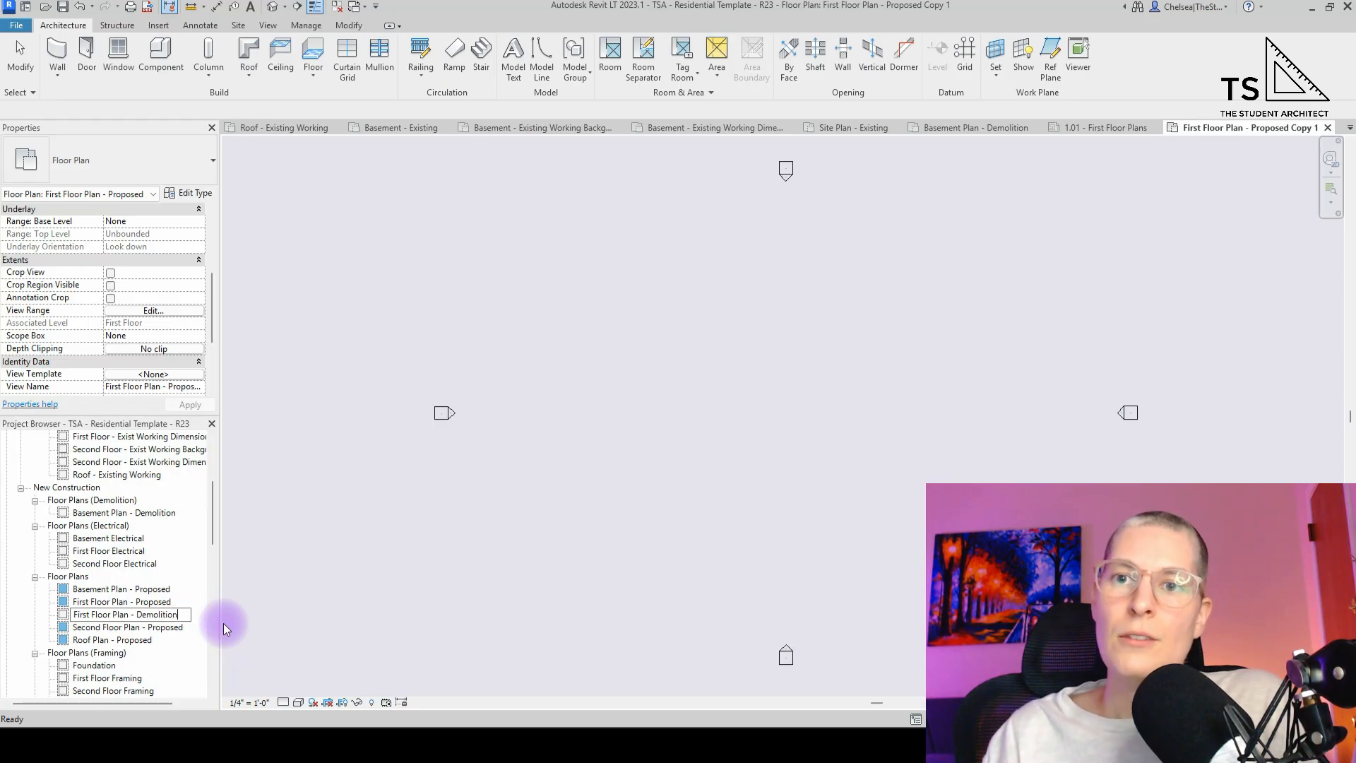
key(Return)
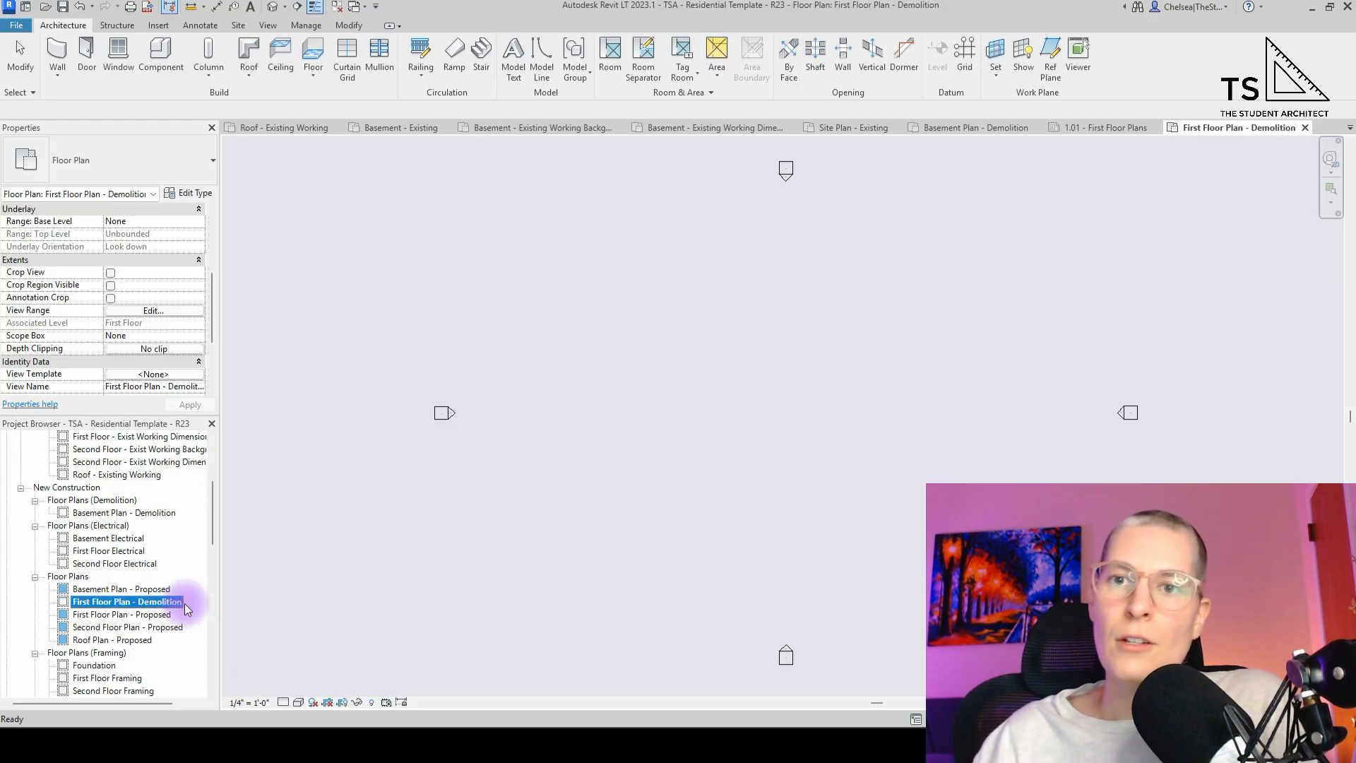
- Duplicate the Second Floor Plan - Proposed view without detailing and rename the copy Second Floor Plan - Demolition
click(145, 628)
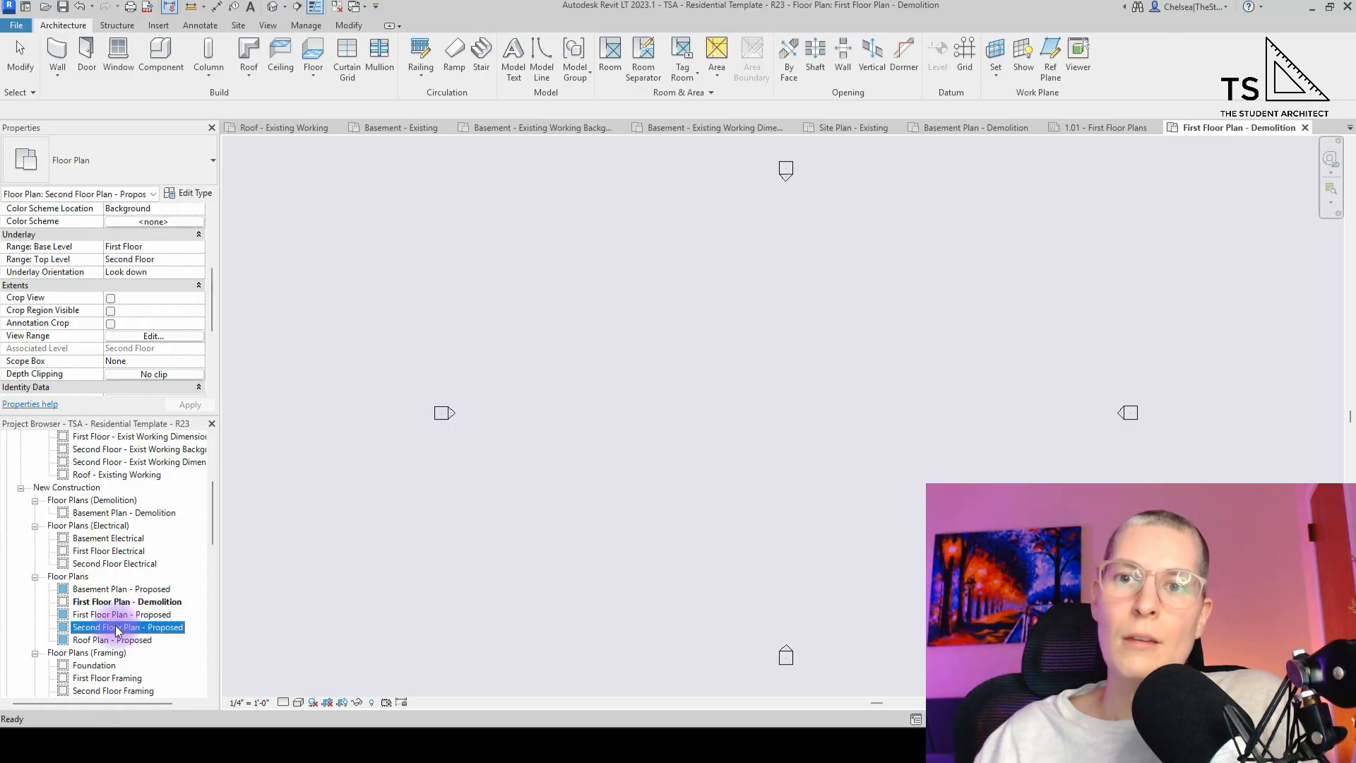
right_click(147, 630)
mouse_move(293, 385)
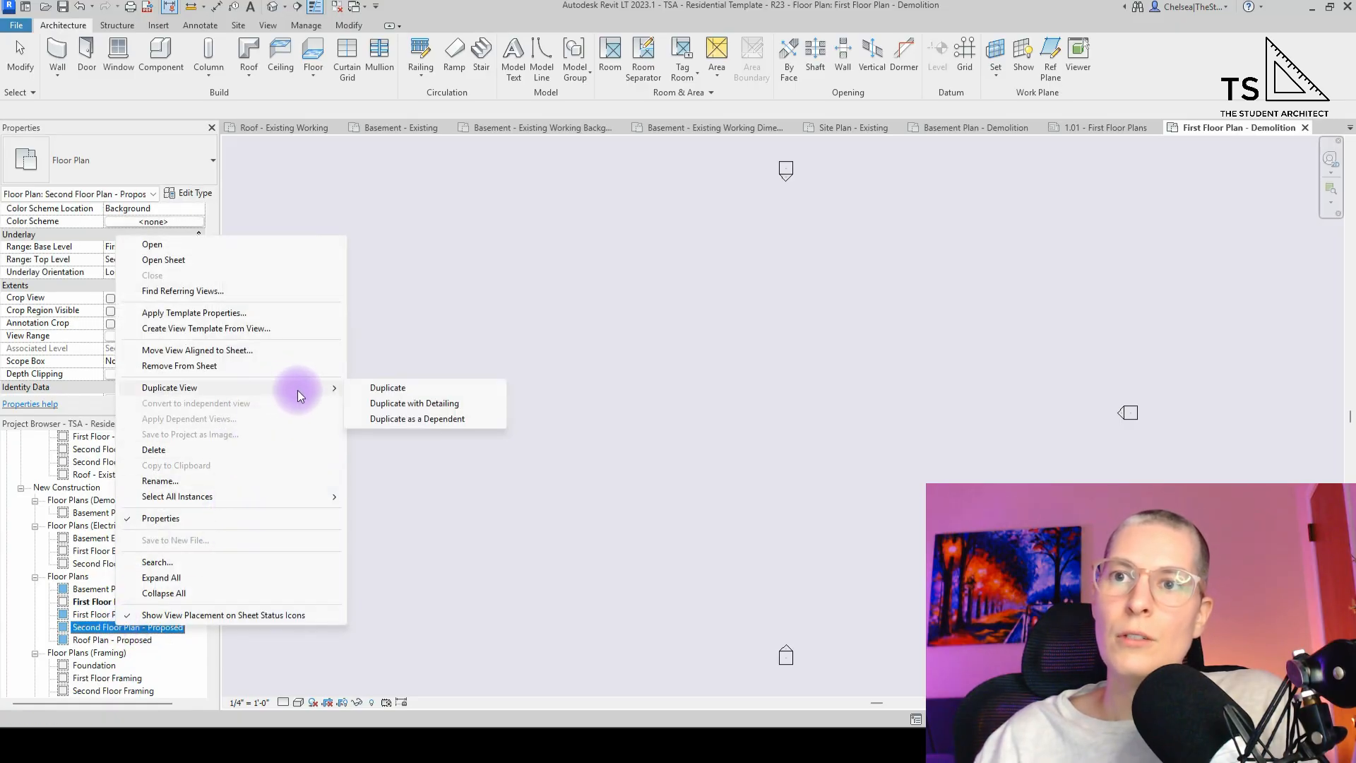
click(391, 393)
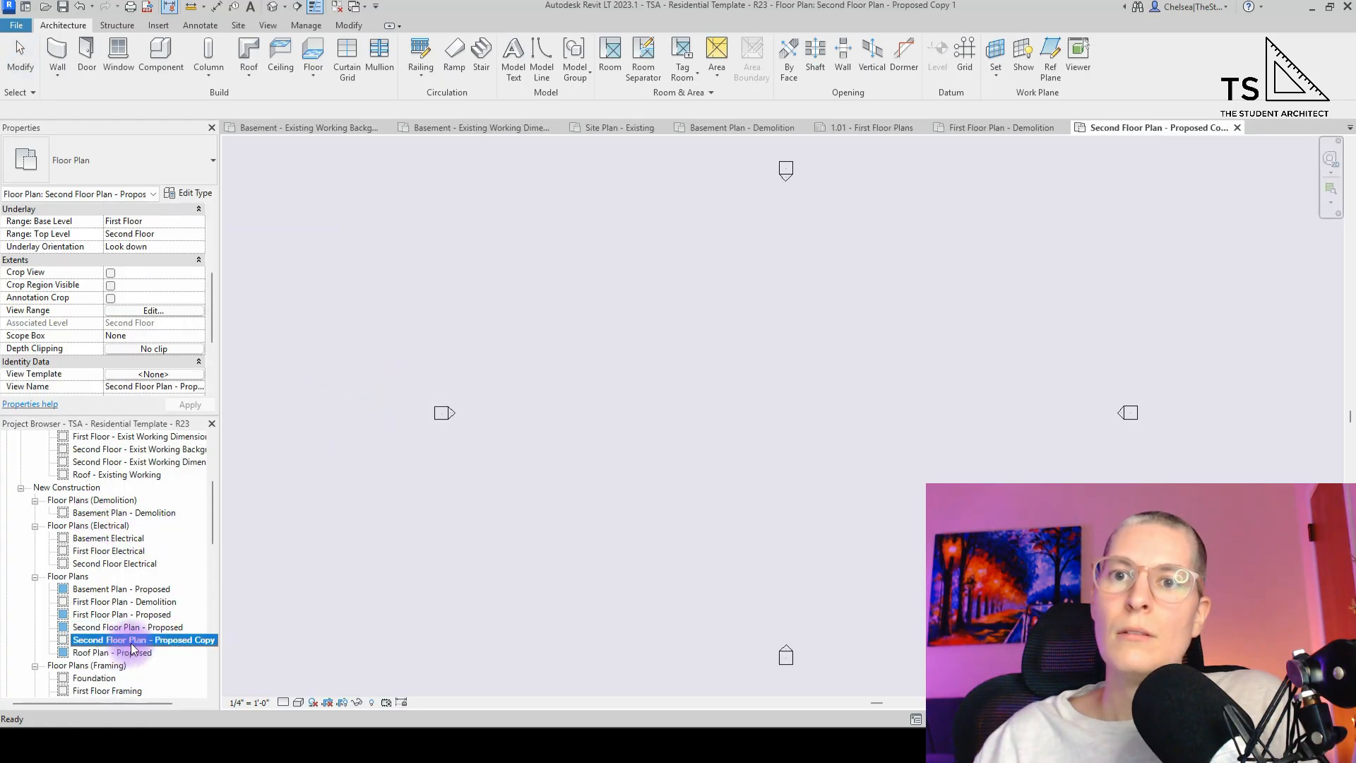
click(135, 640)
drag(148, 640, 218, 640)
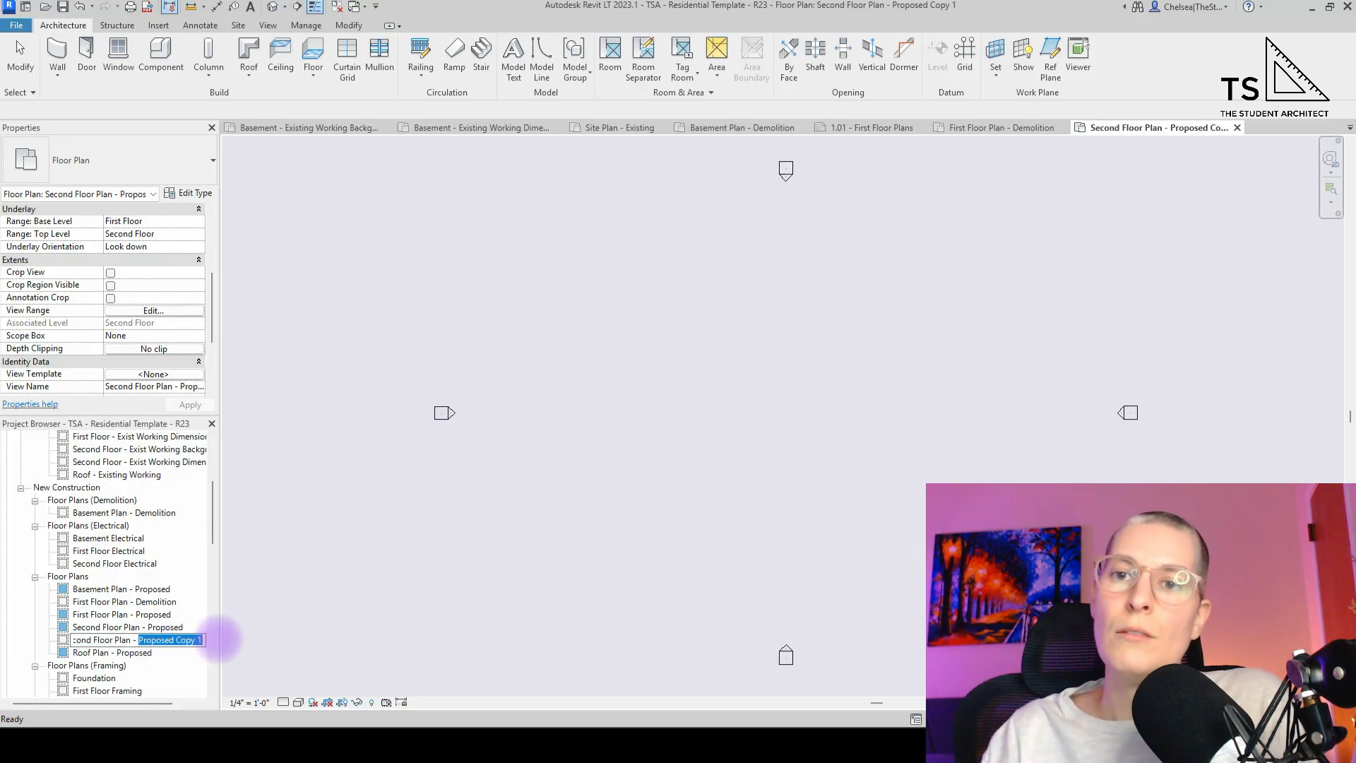
text(Demolition)
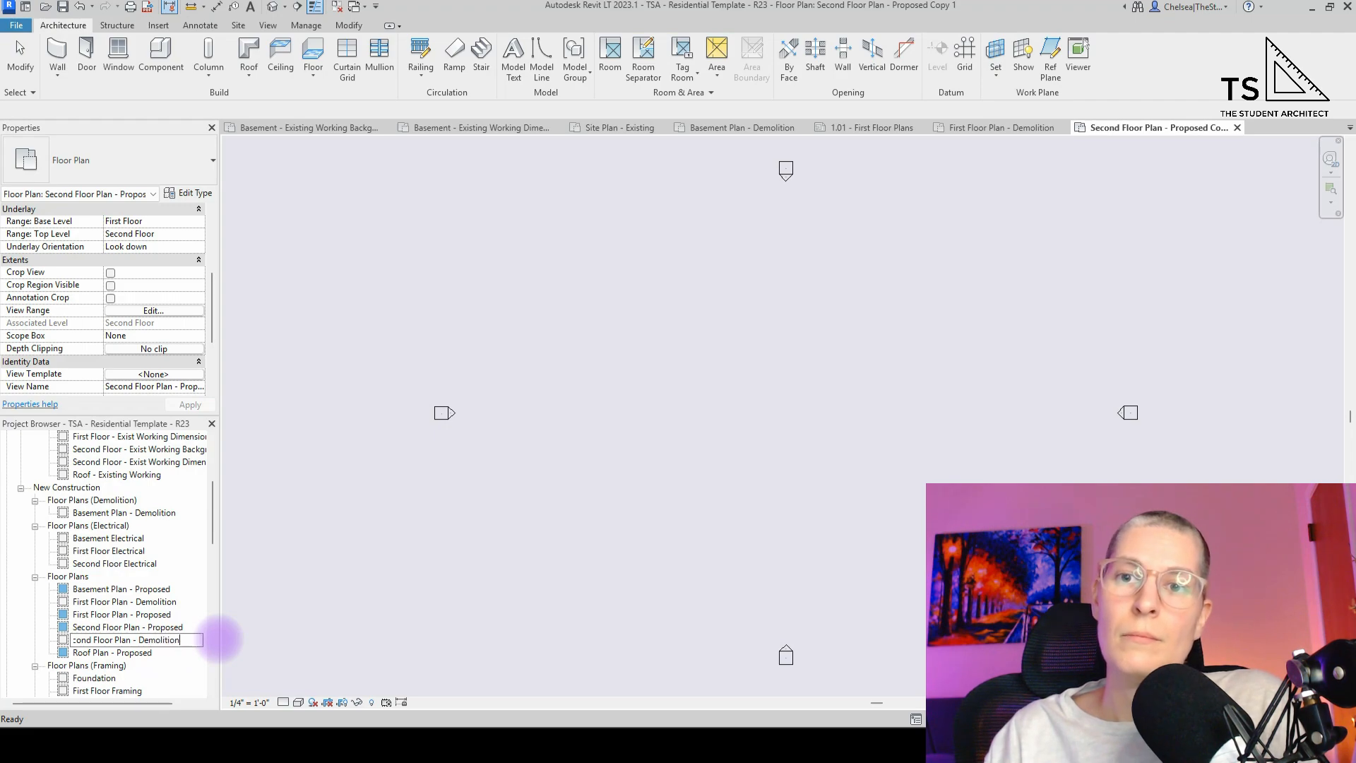
key(Return)
- Duplicate the Roof Plan - Proposed view without detailing and rename the copy Roof Plan - Demolition
click(113, 653)
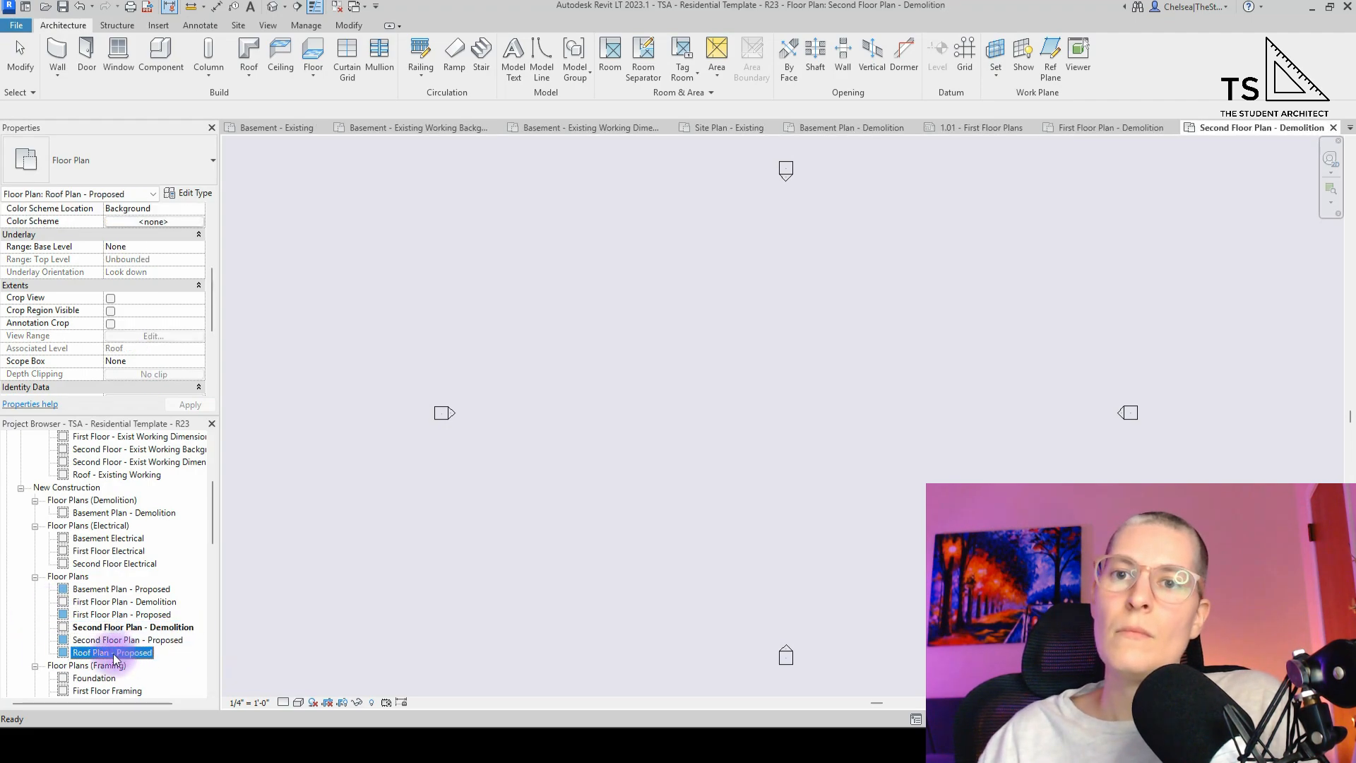
right_click(112, 654)
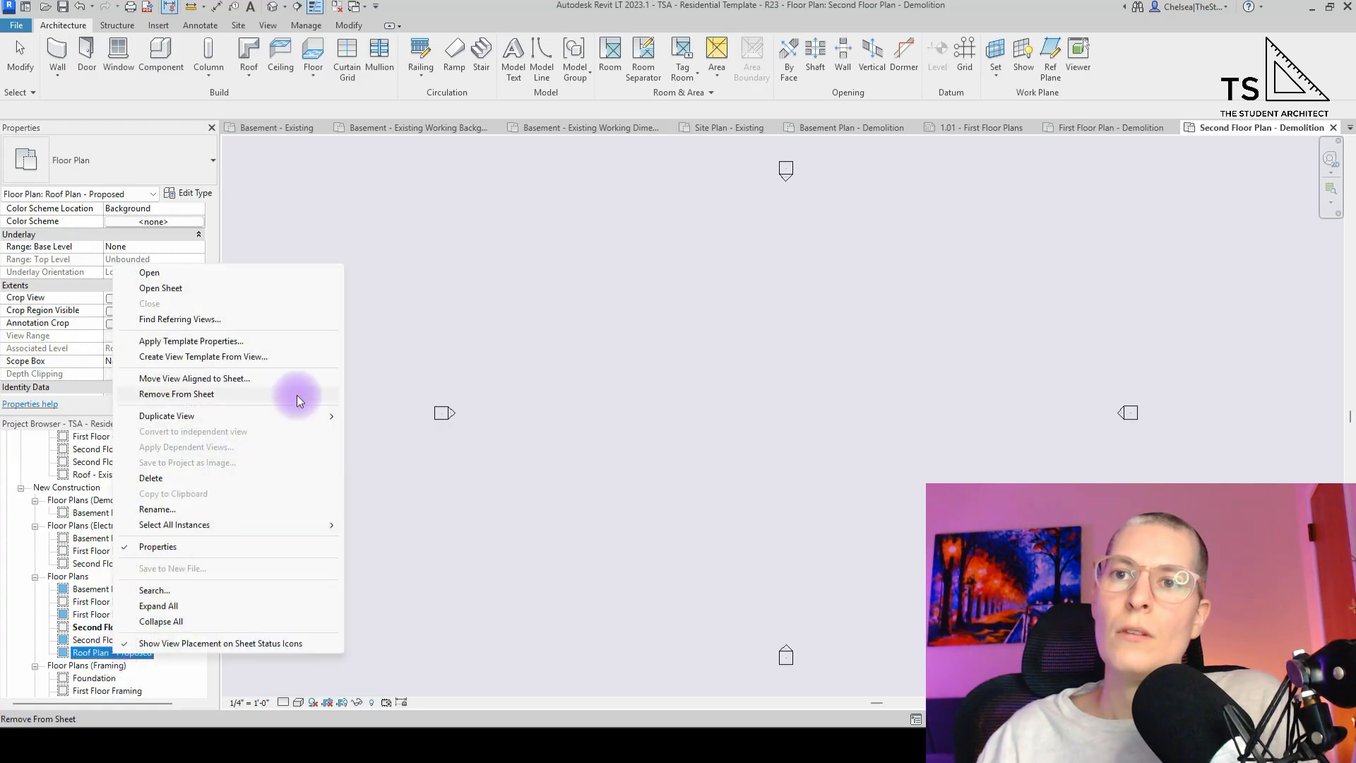
mouse_move(290, 415)
click(367, 417)
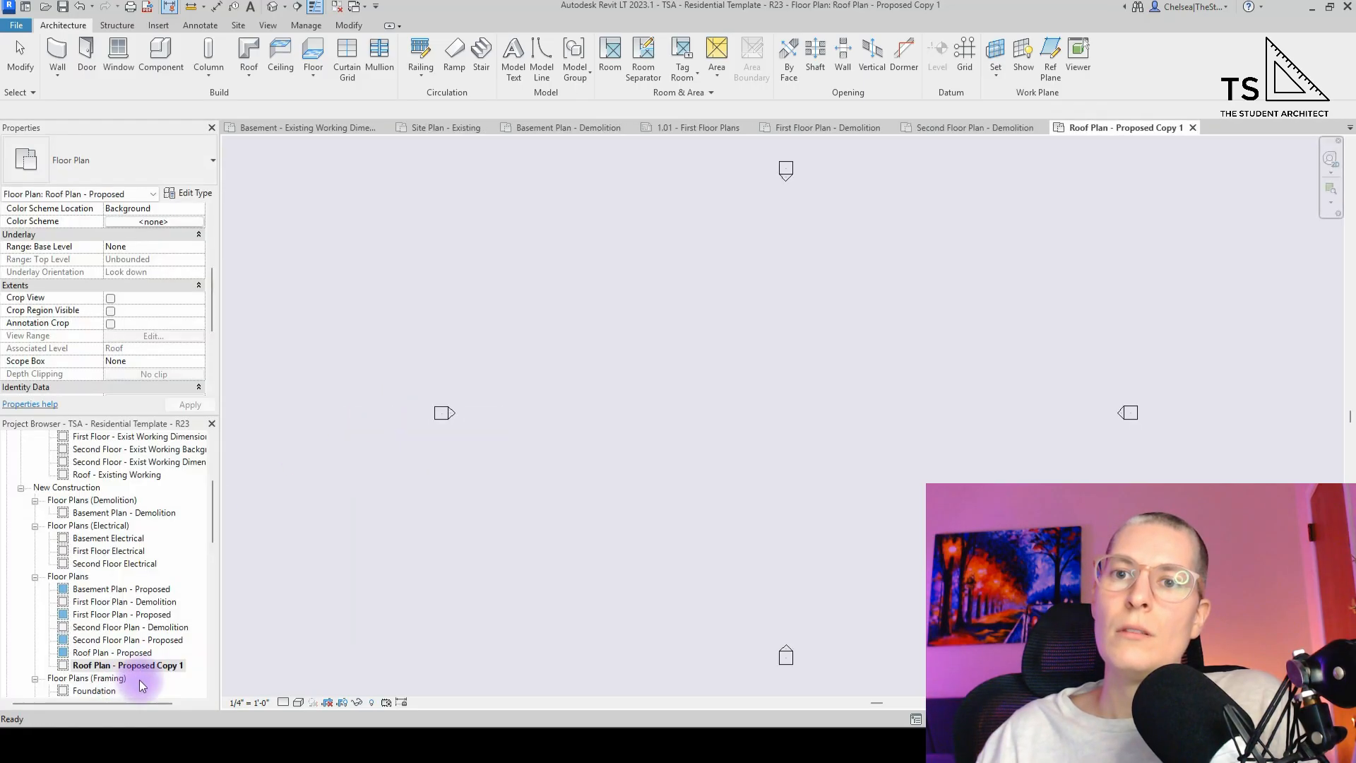
click(140, 669)
drag(122, 666, 223, 640)
key(BackSpace)
key(BackSpace)
text(Demolition)
key(Return)
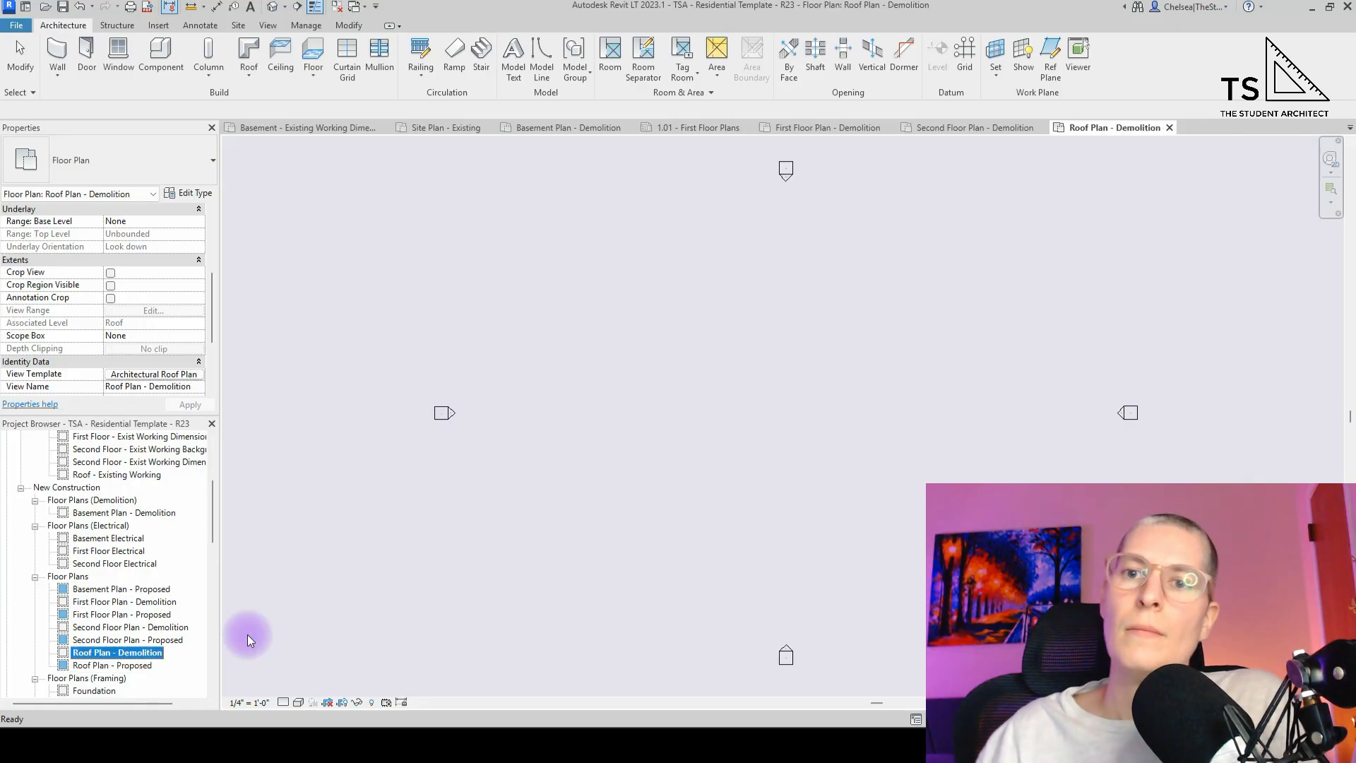
- Change the first floor, second floor and roof demolition plans to the Demolition floor plan type
ctrl+click(160, 630)
ctrl+click(144, 603)
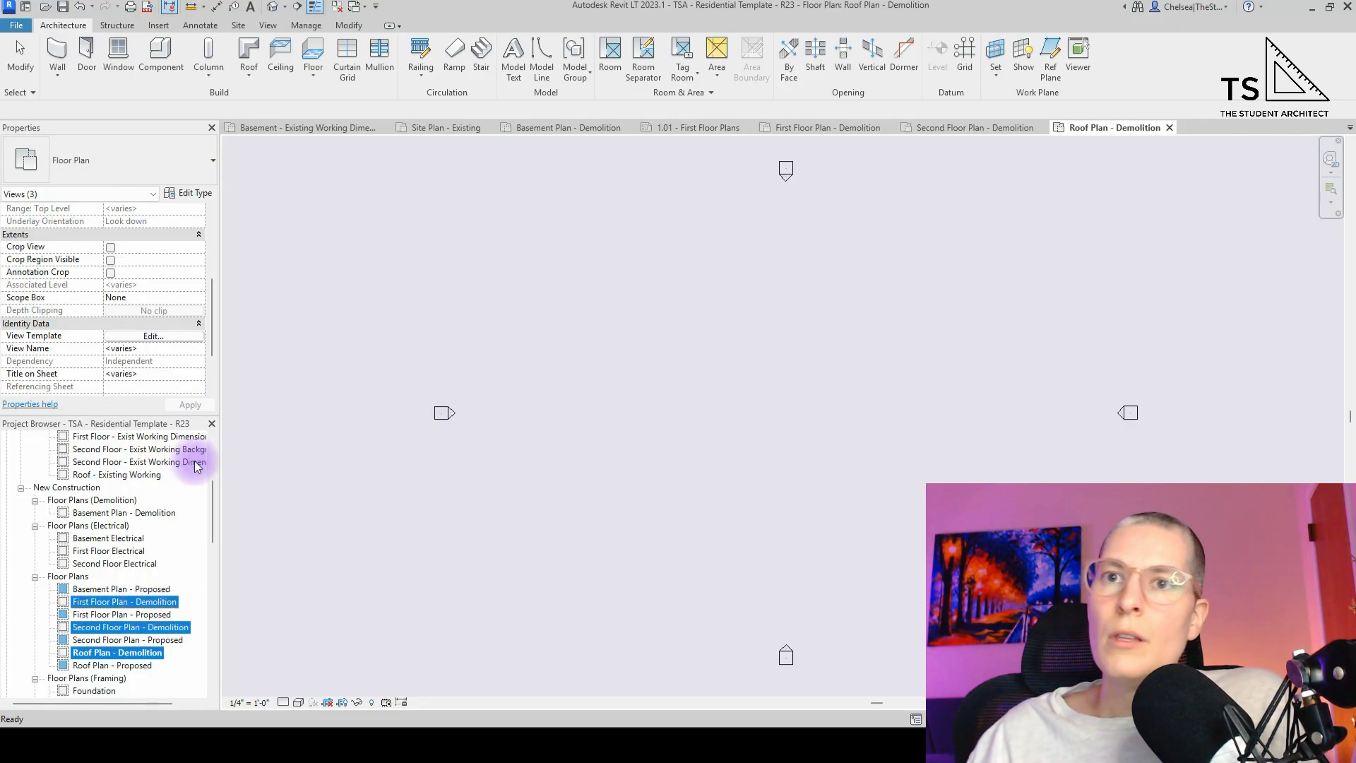
click(140, 141)
click(94, 257)
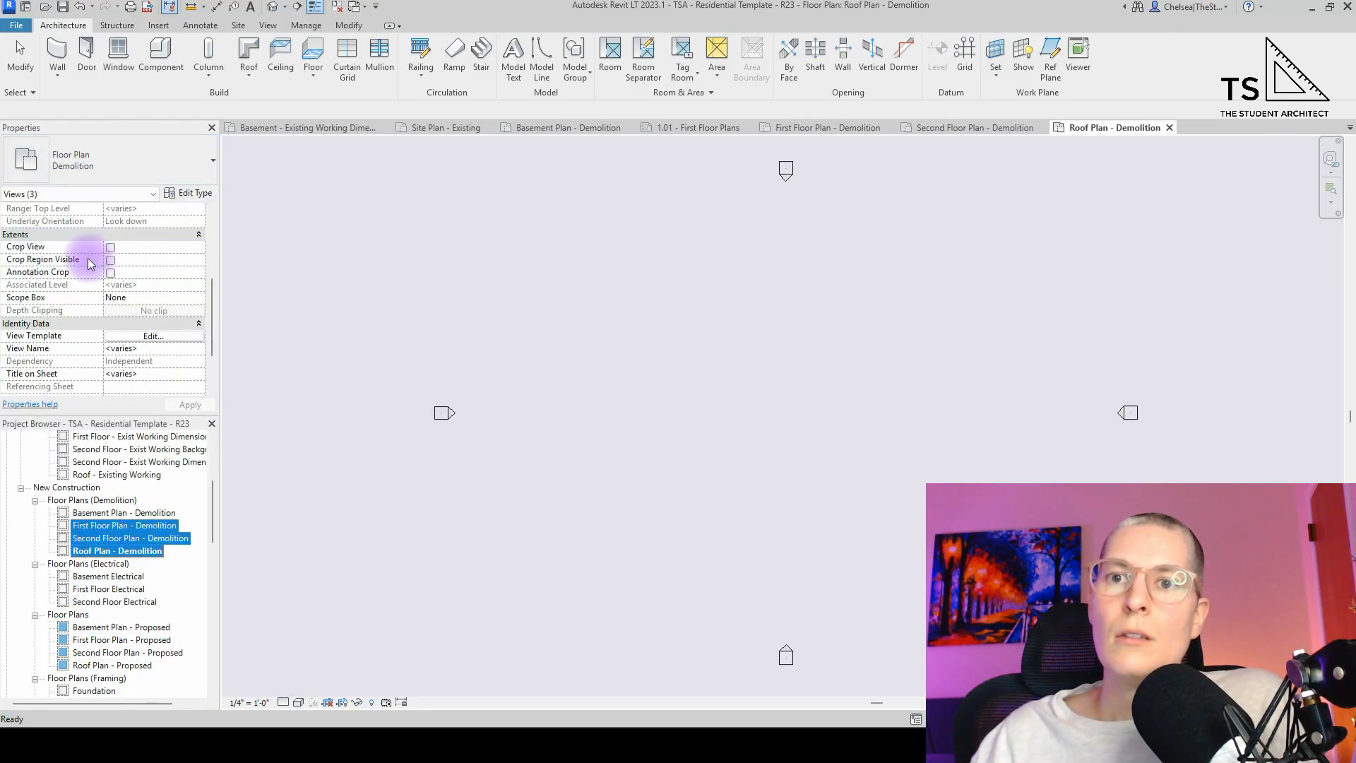
- Assign the Architectural Plan view template to all four demolition plans, including the basement
ctrl+click(115, 514)
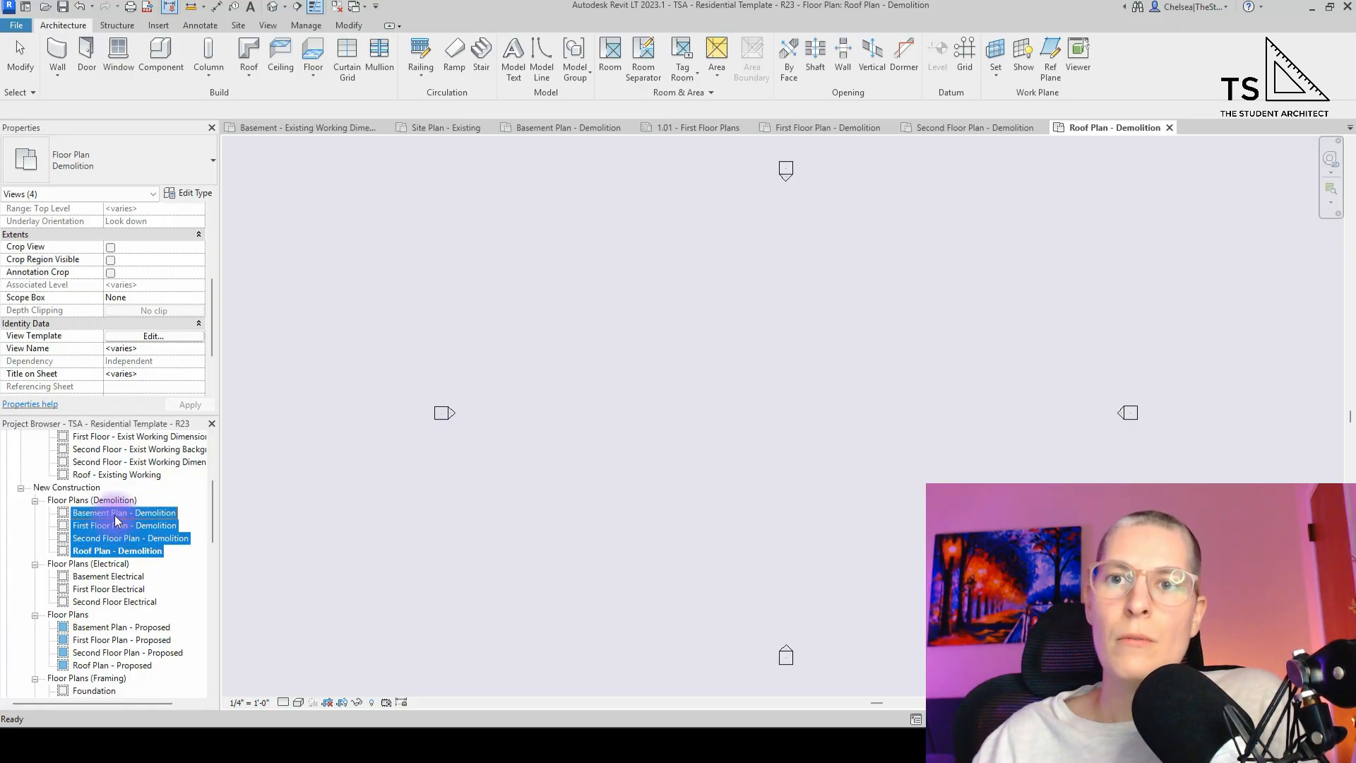
scroll(75, 345, down, 3)
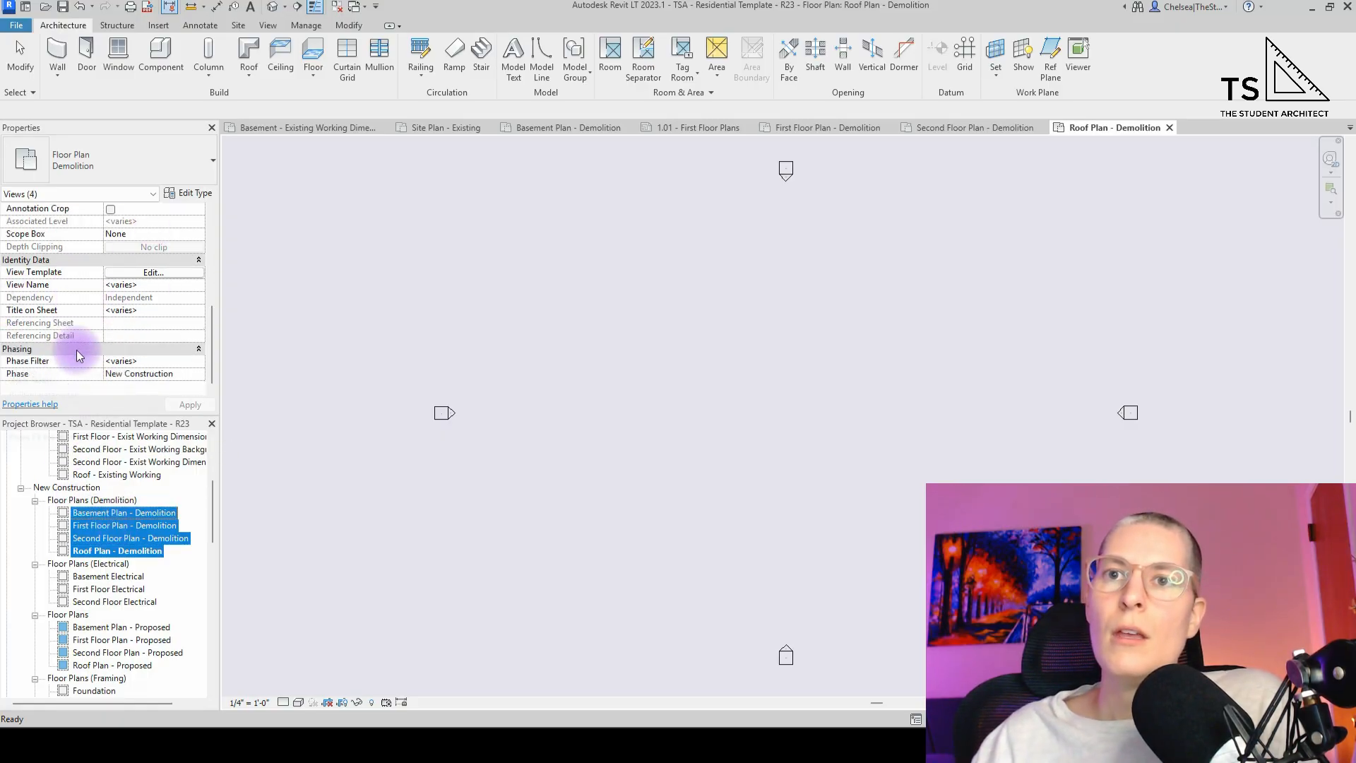
click(157, 272)
click(747, 234)
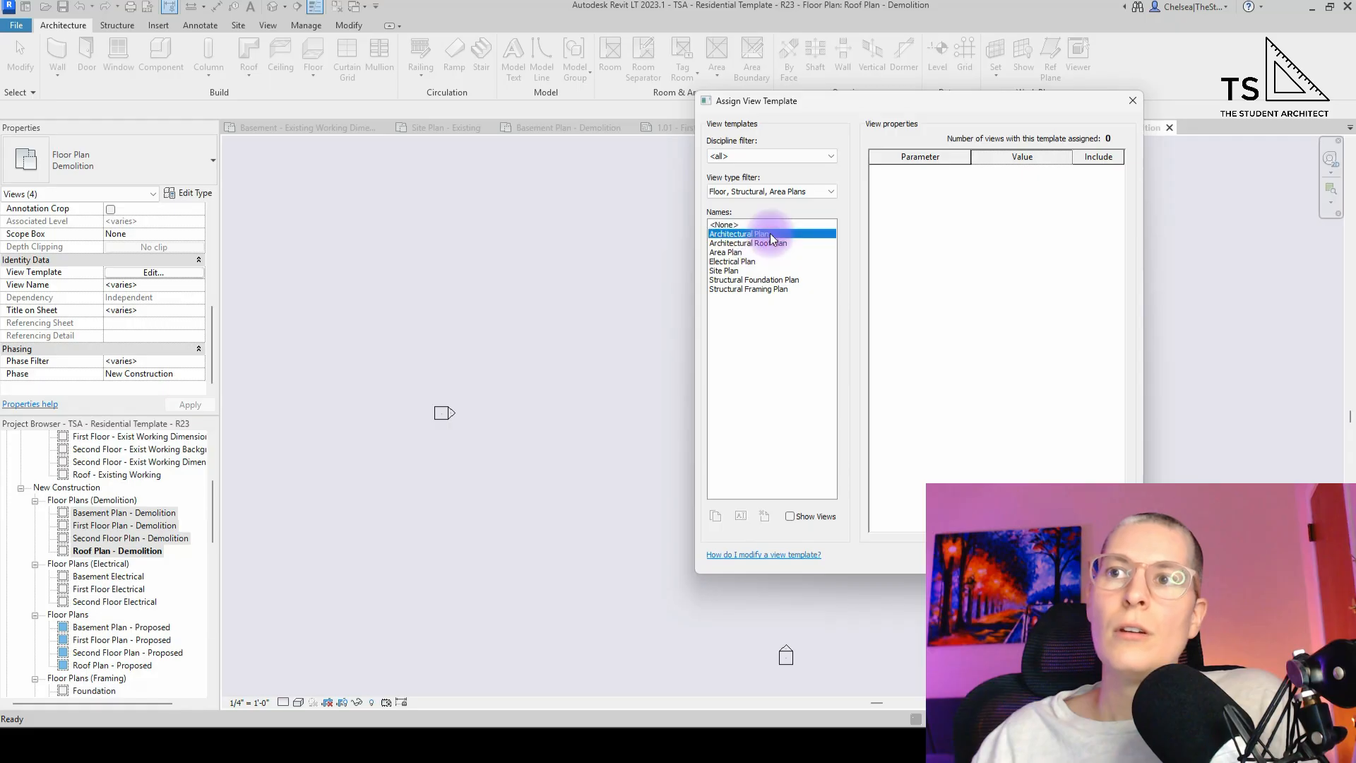
click(973, 555)
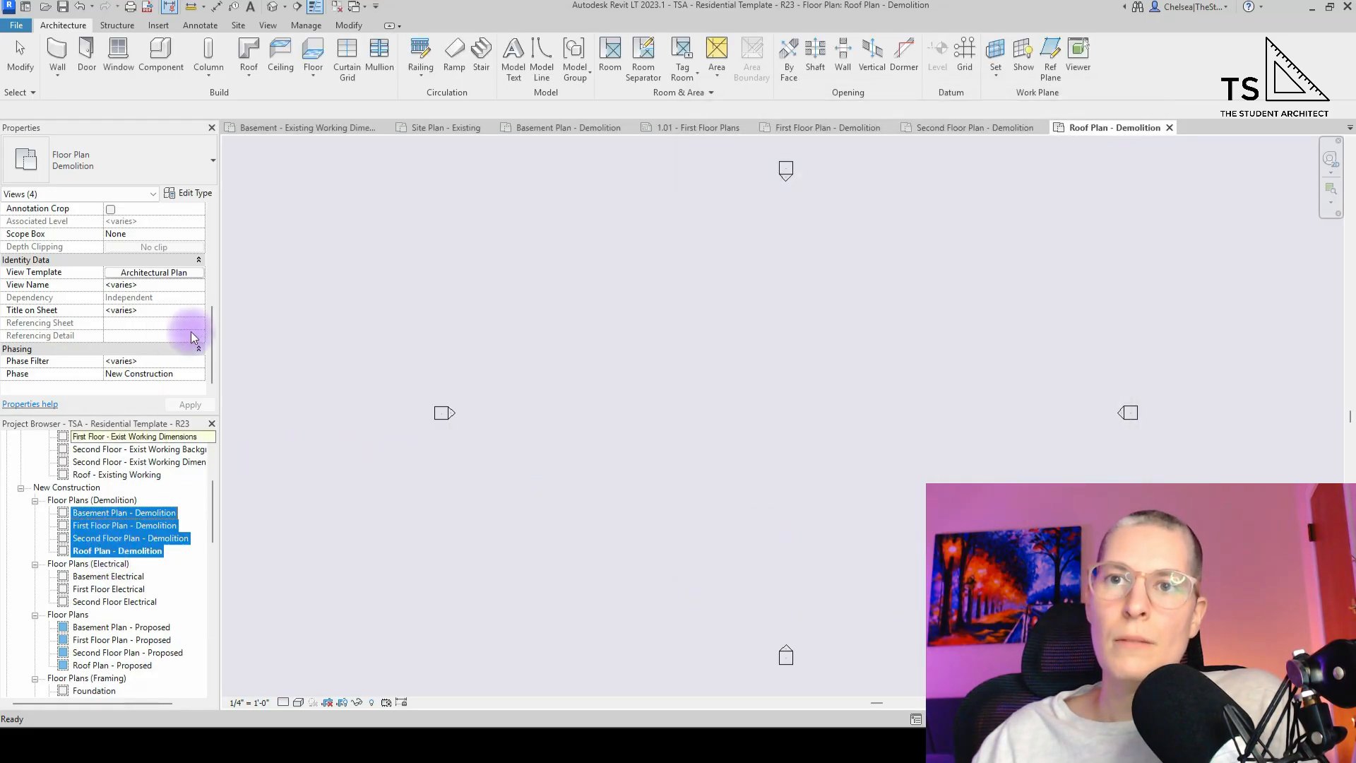
- Set the phase filter of the four demolition plans to Show Demolition
click(198, 362)
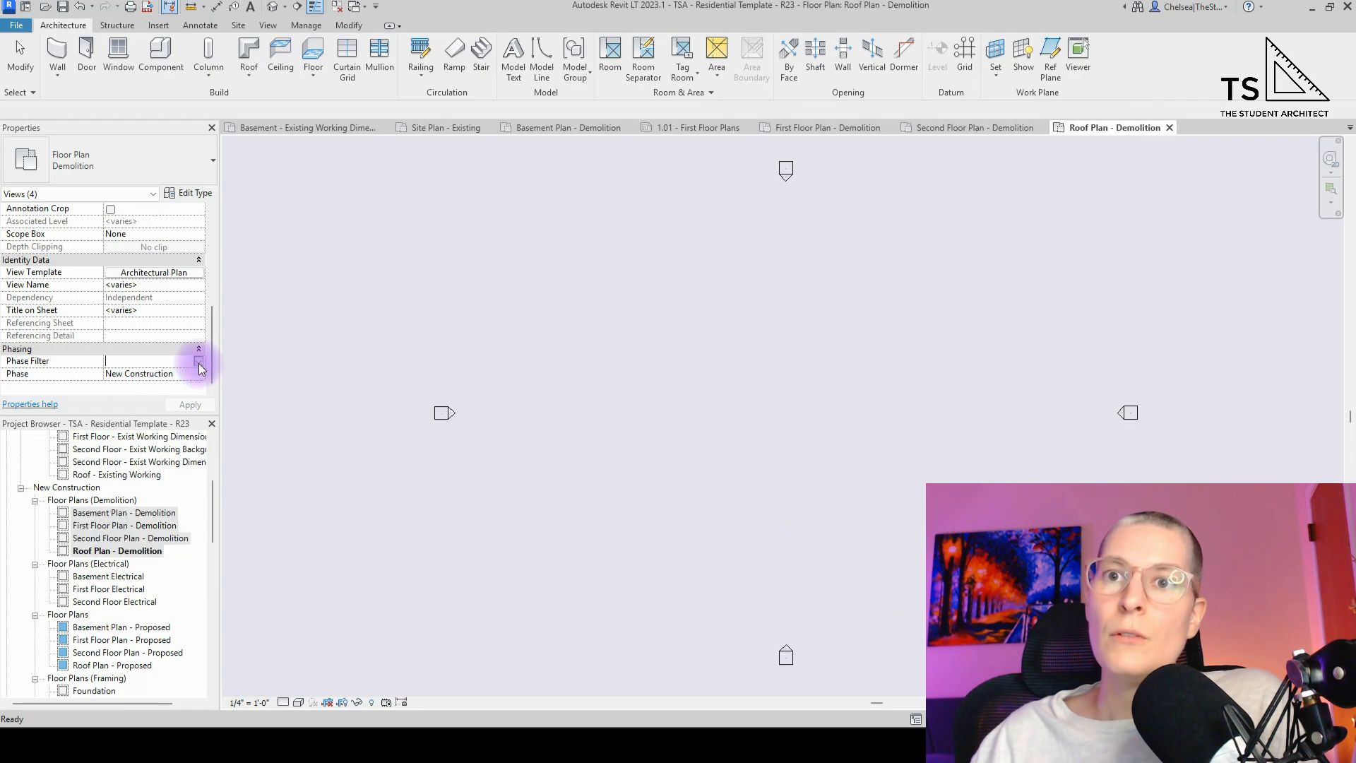
click(200, 363)
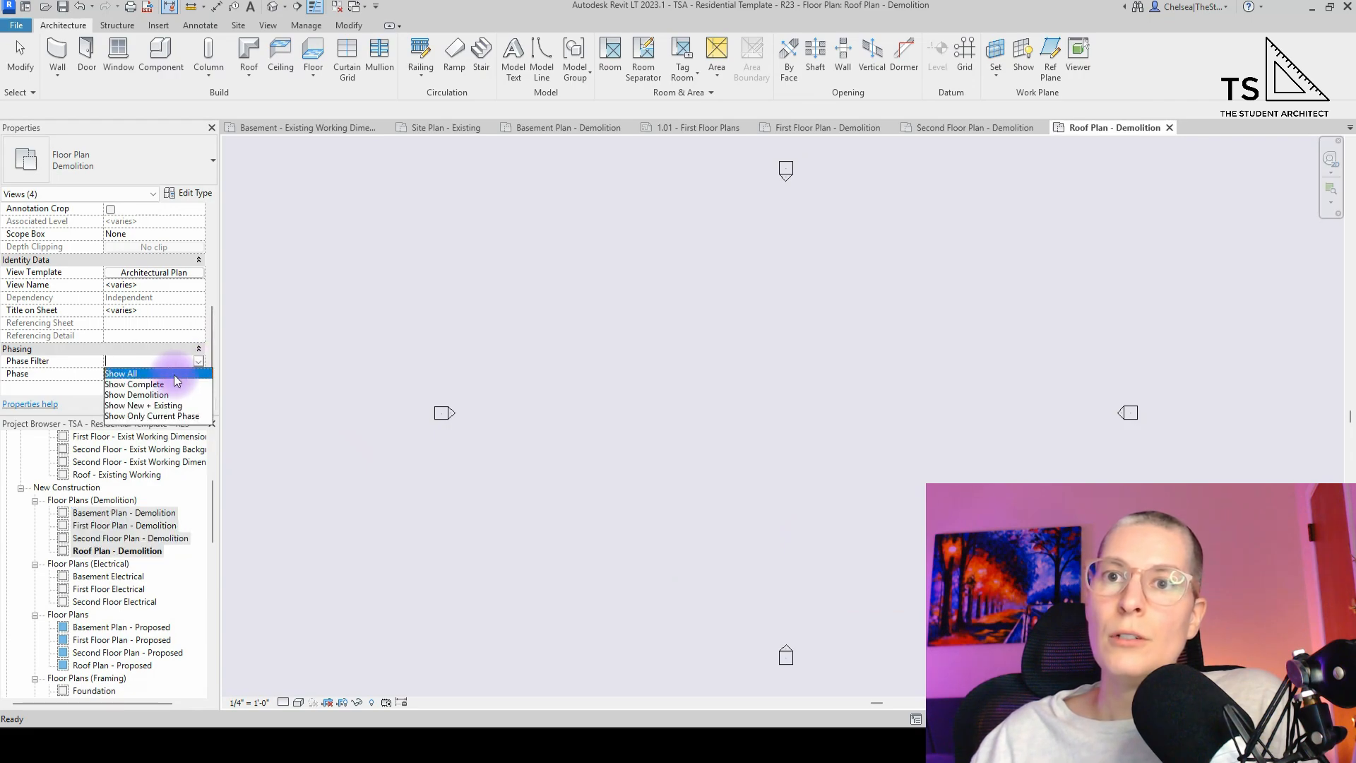
click(131, 396)
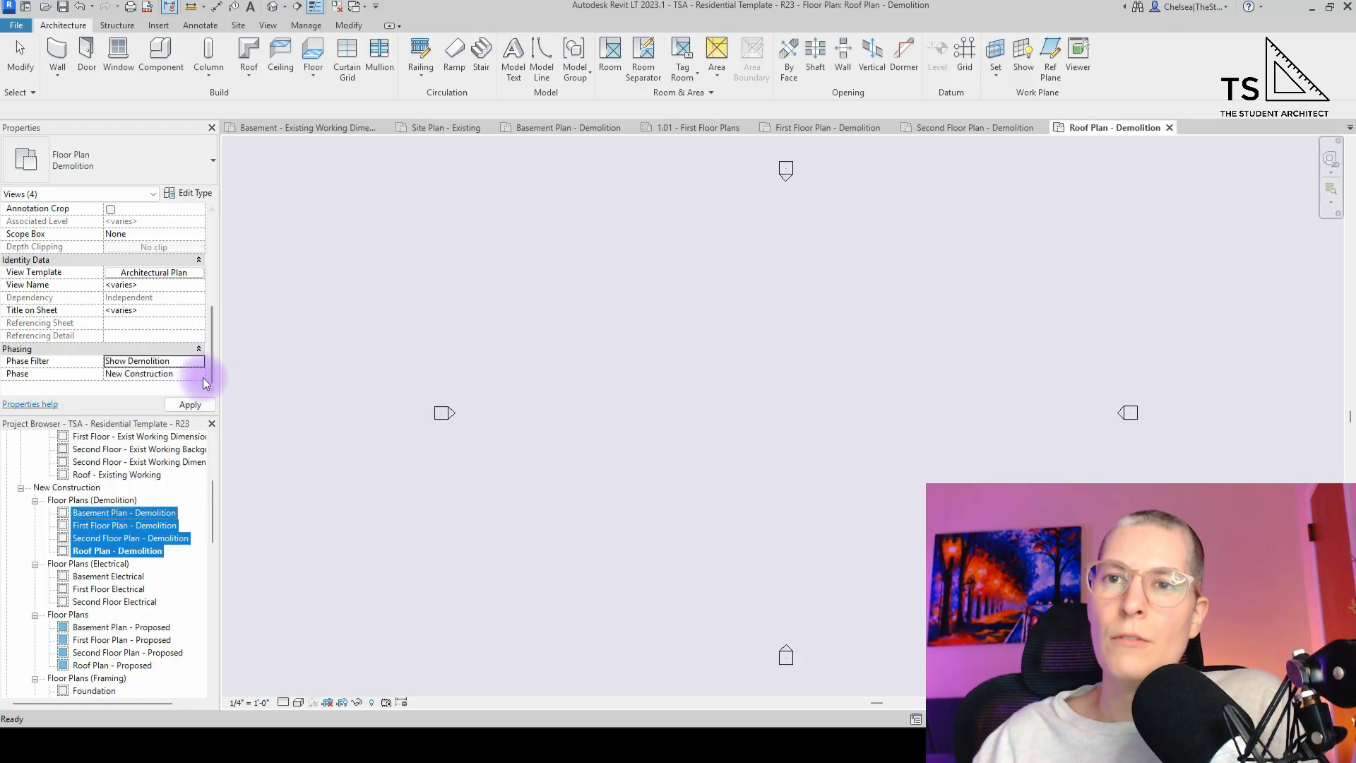
- Switch the four demolition plans to the Existing phase and back to New Construction
click(199, 374)
click(133, 397)
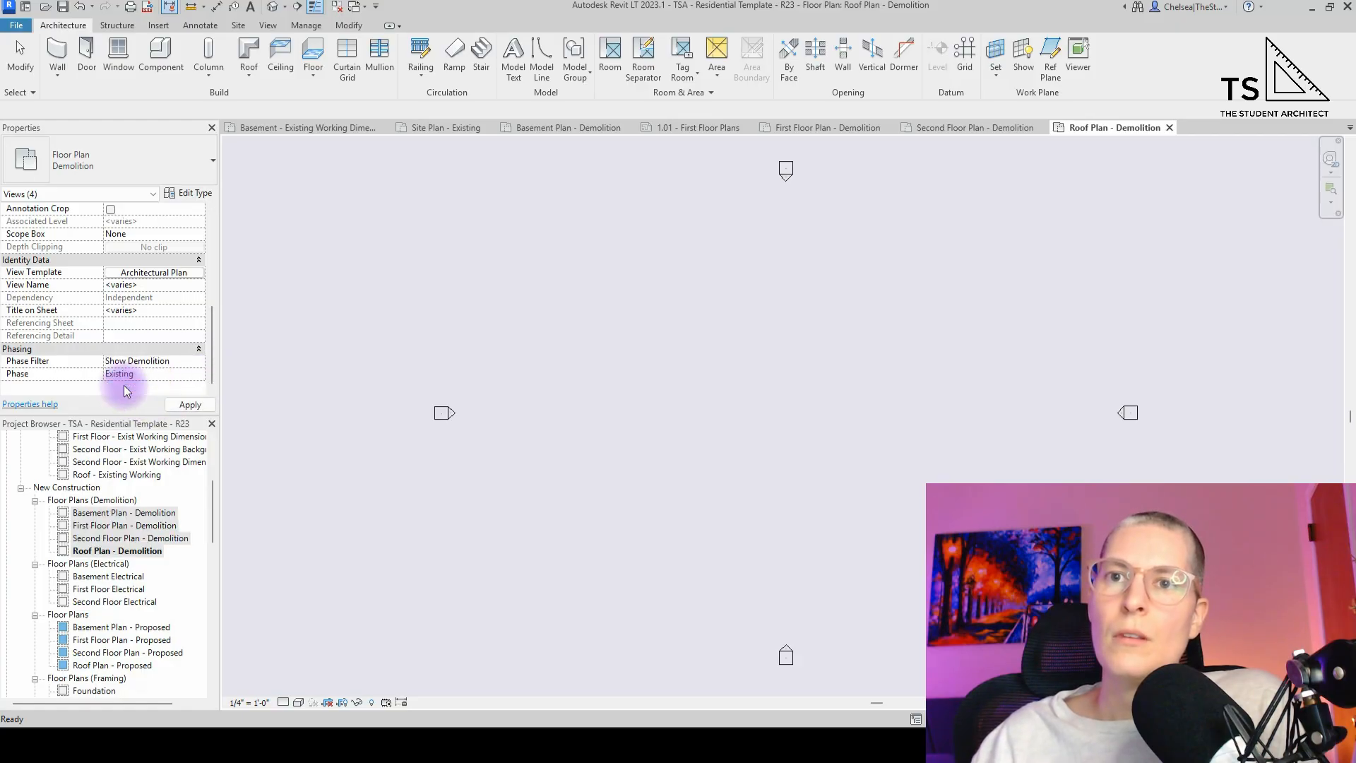
click(198, 374)
click(140, 400)
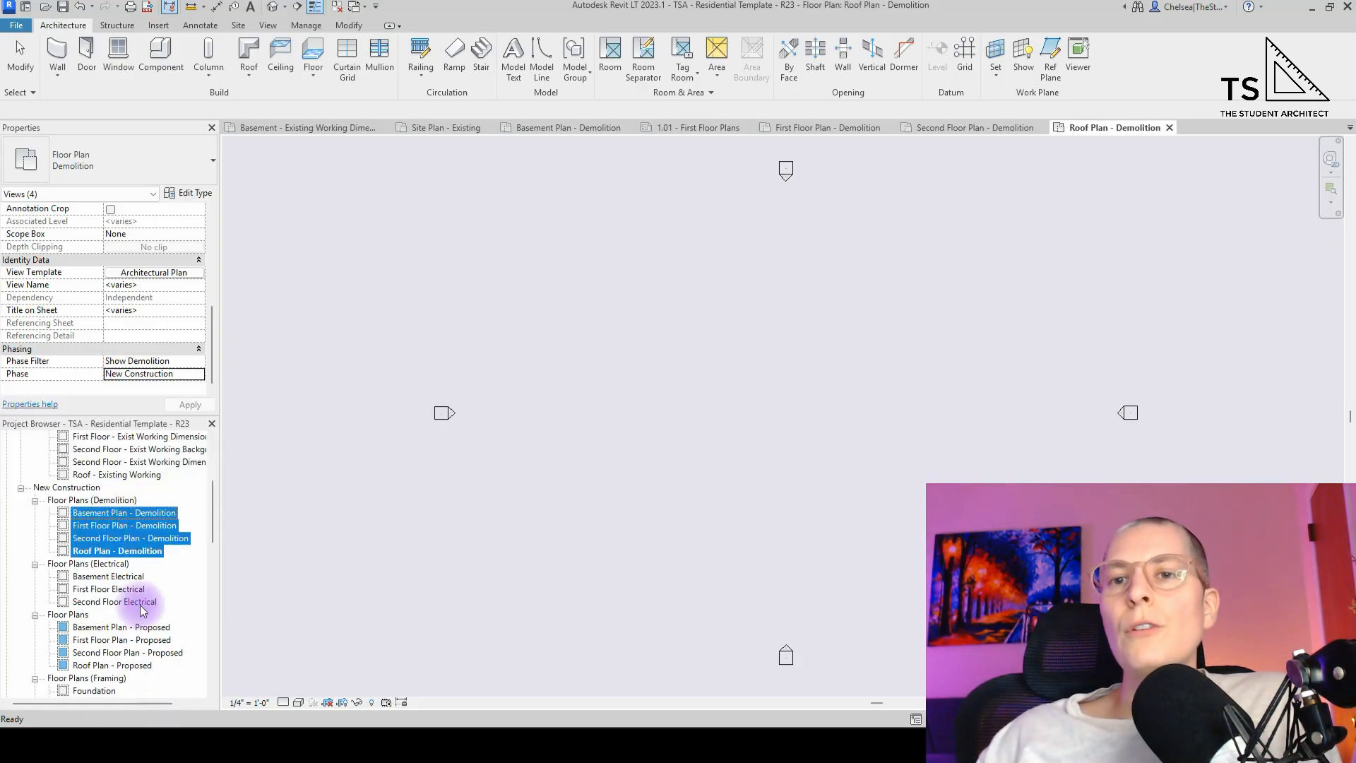
- Compare the view properties of the proposed and demolition basement plans
click(128, 631)
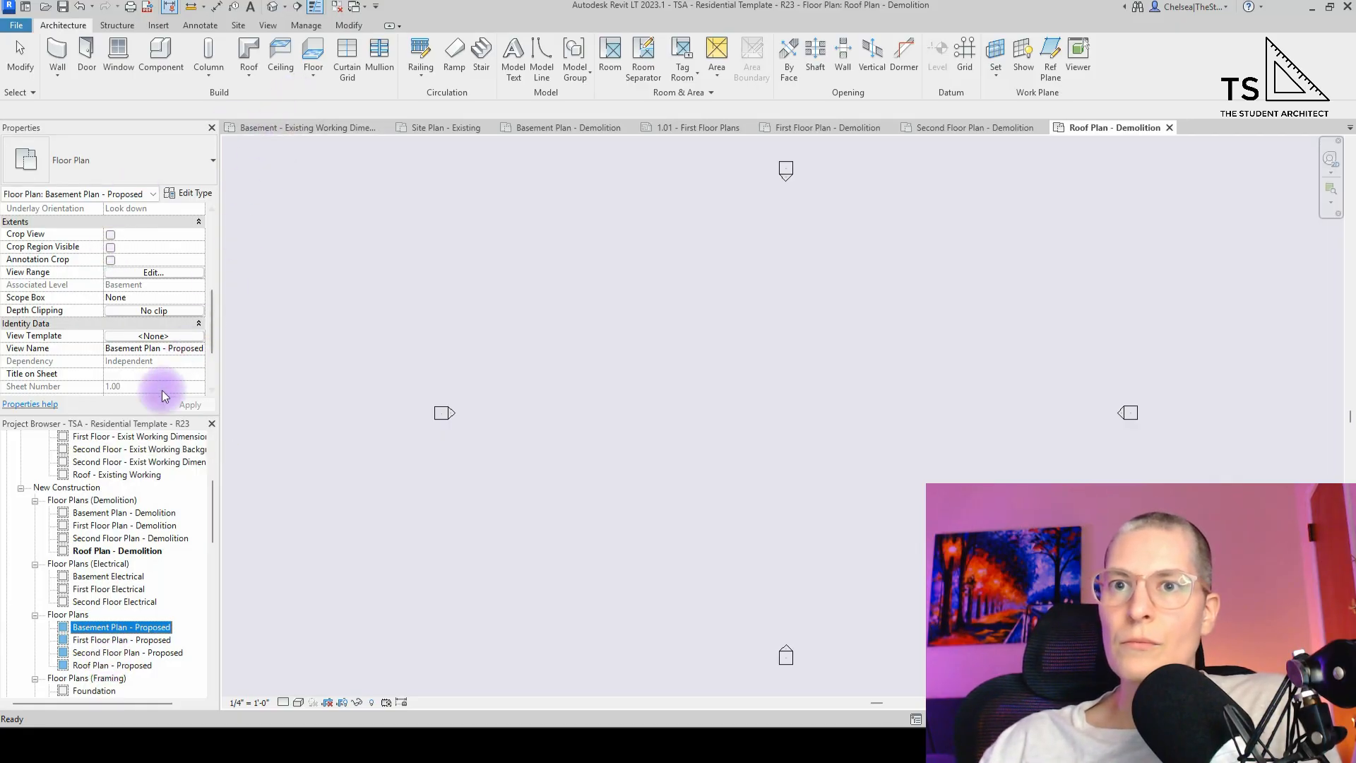
click(84, 516)
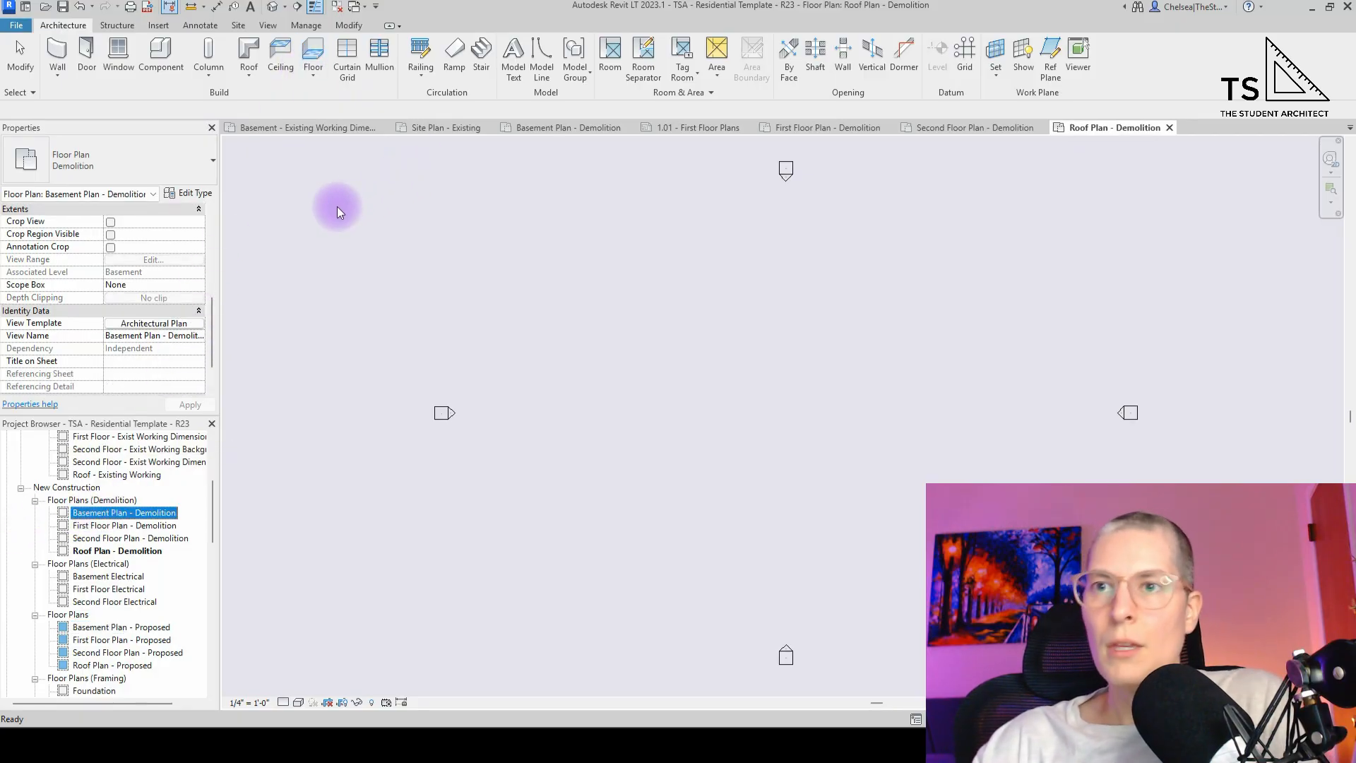
- In the project's phasing settings, rename the Show Demolition phase filter as Show Existing + Demolition
click(692, 612)
key(p)
key(h)
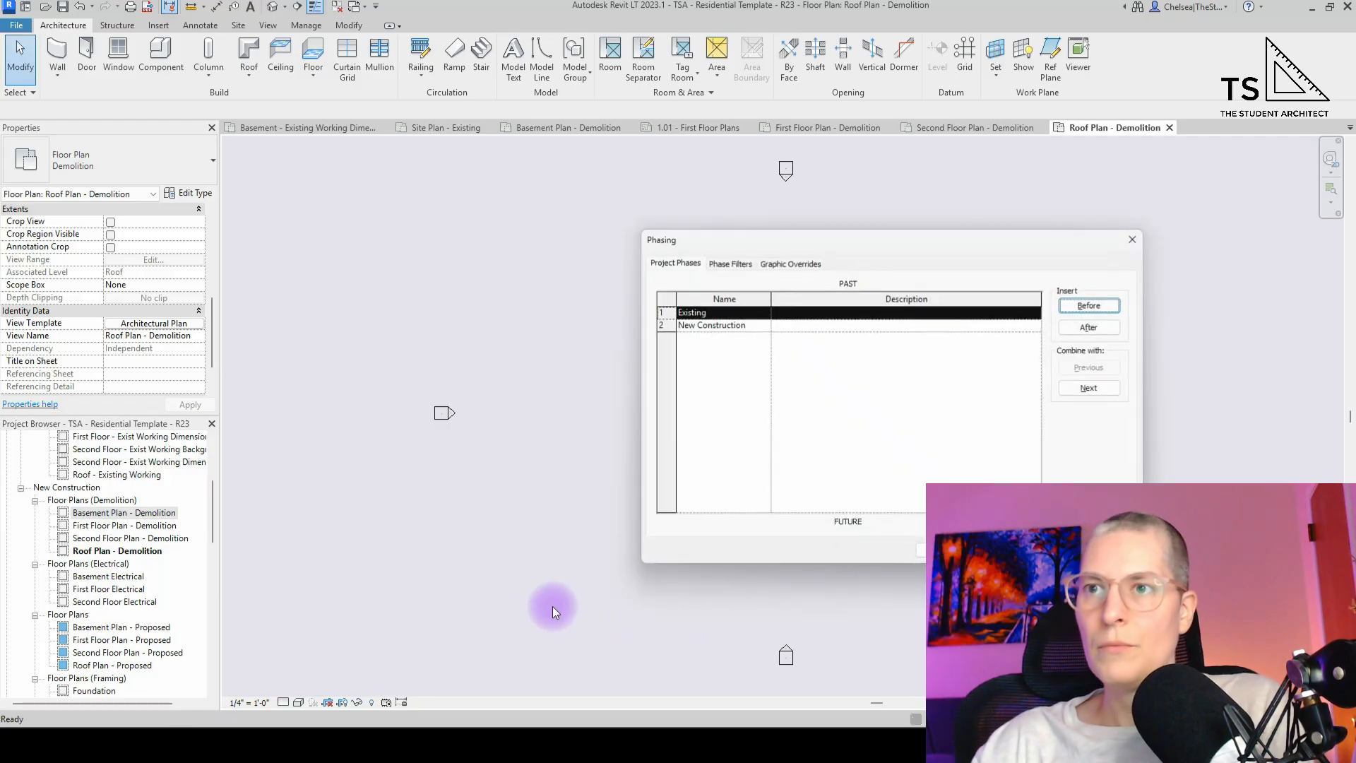
drag(876, 247, 635, 250)
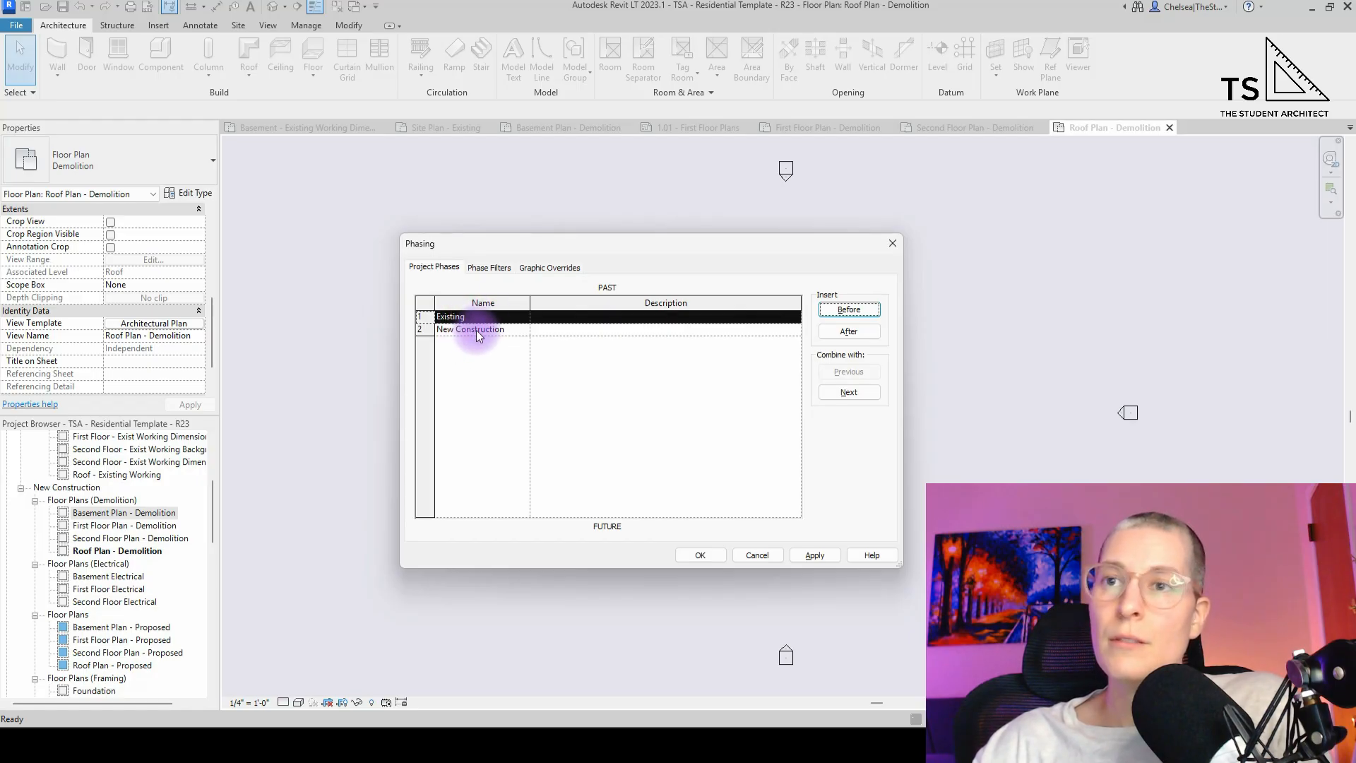
click(494, 269)
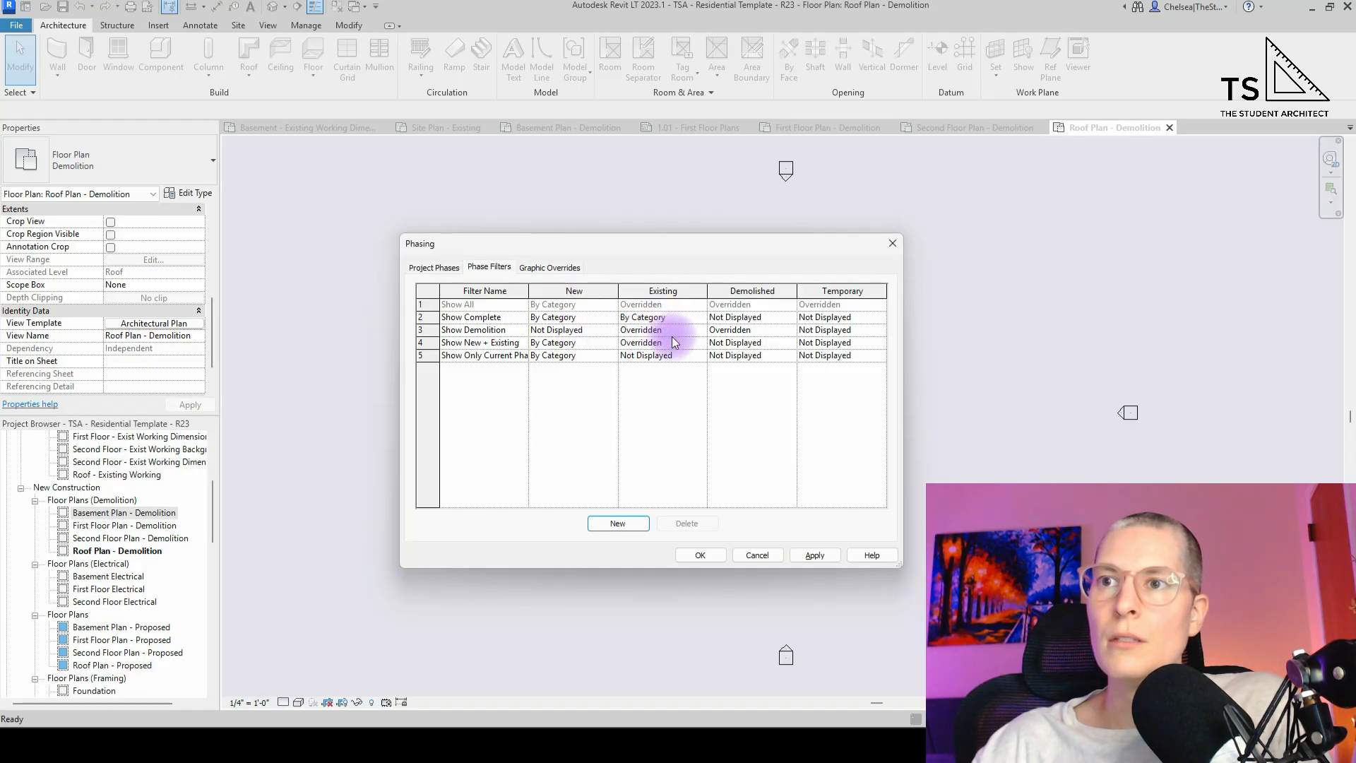
click(510, 331)
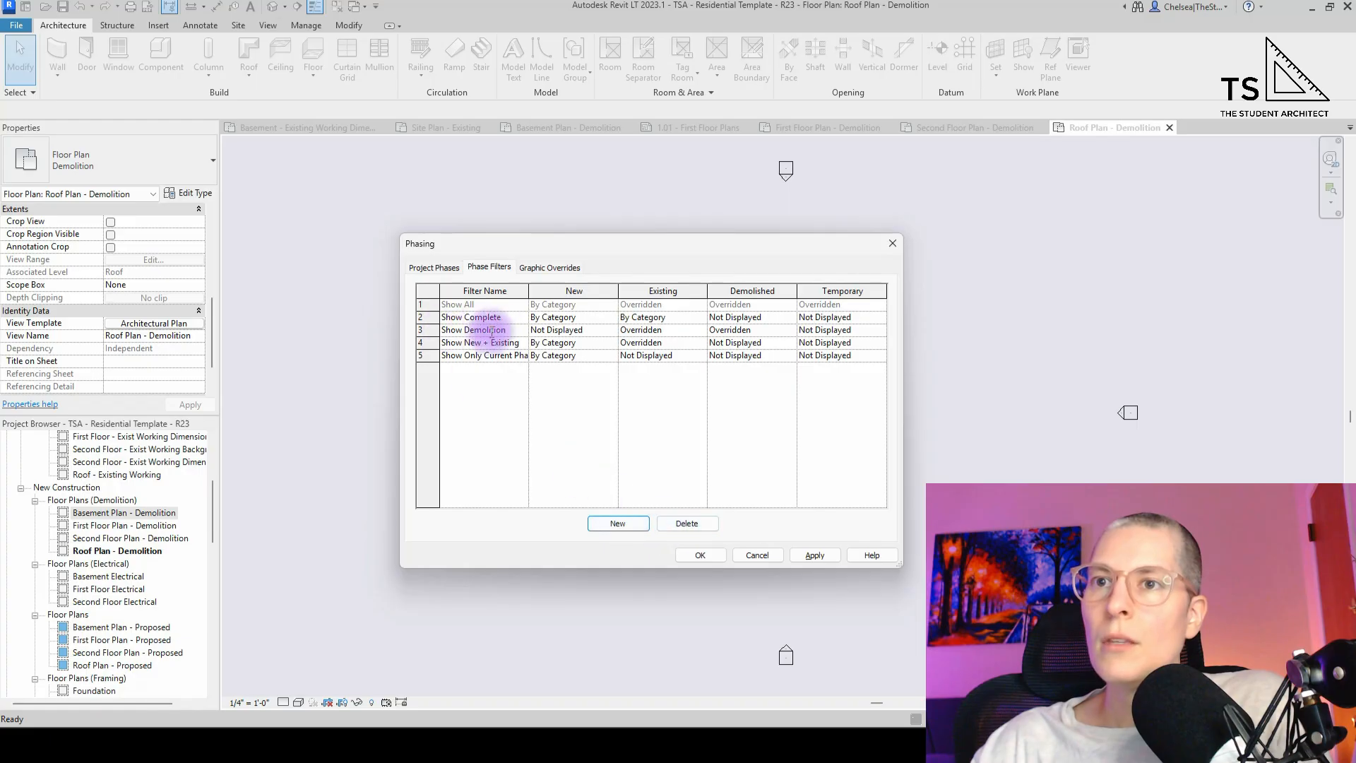
click(467, 329)
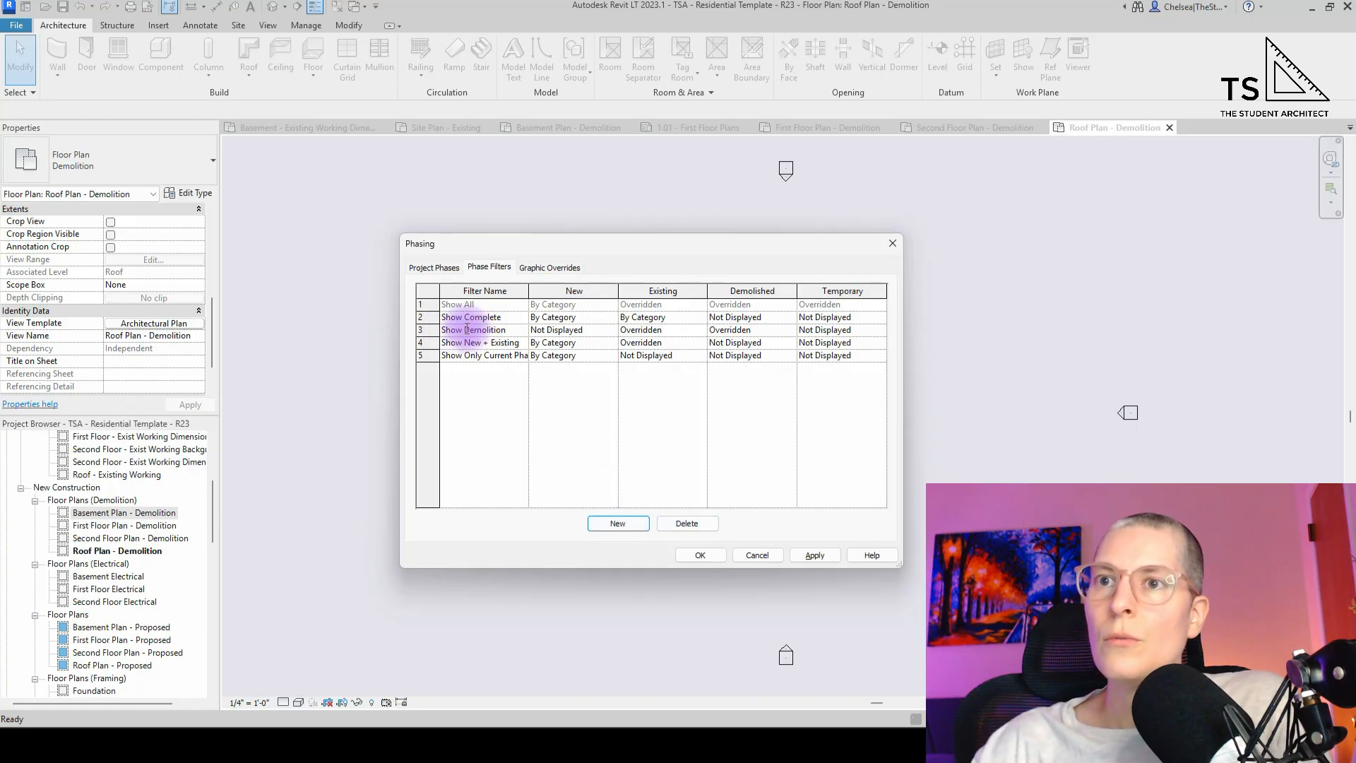
text(Existing +)
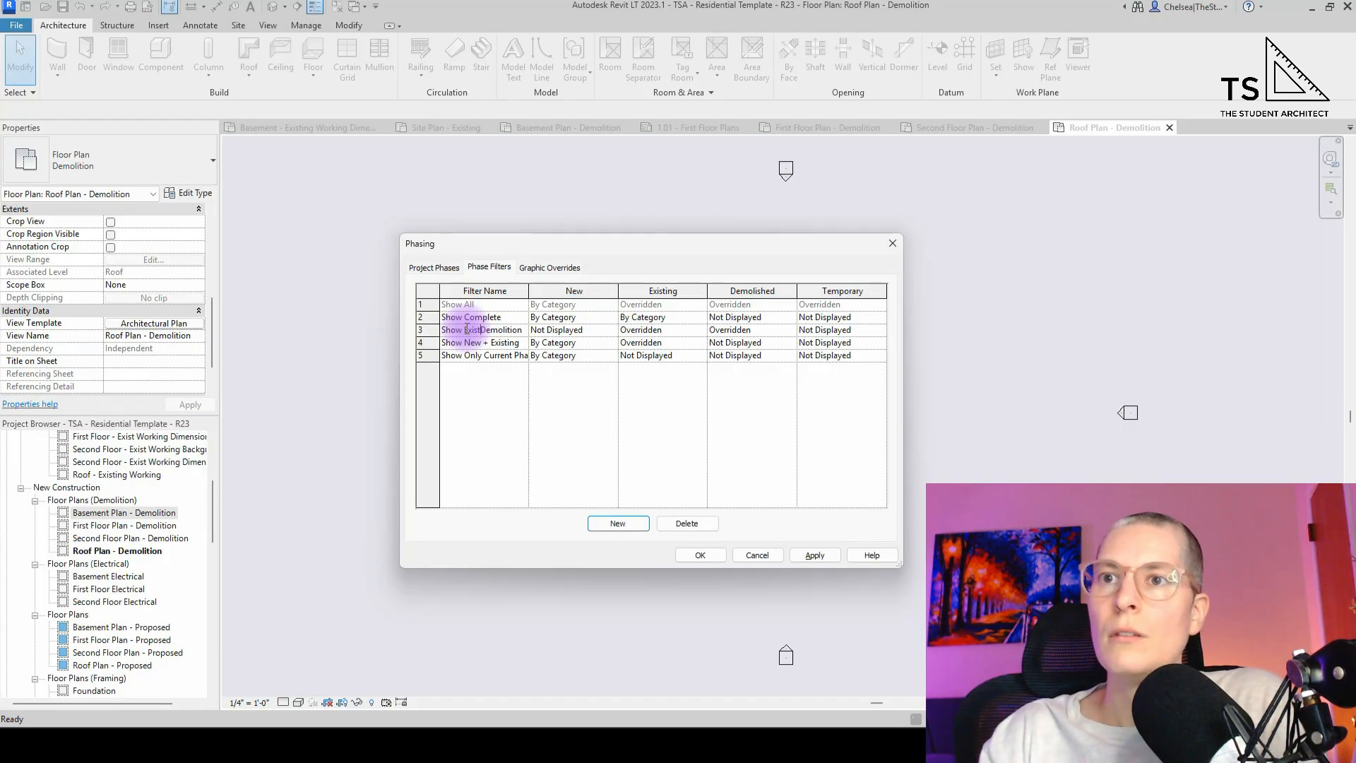
key(Tab)
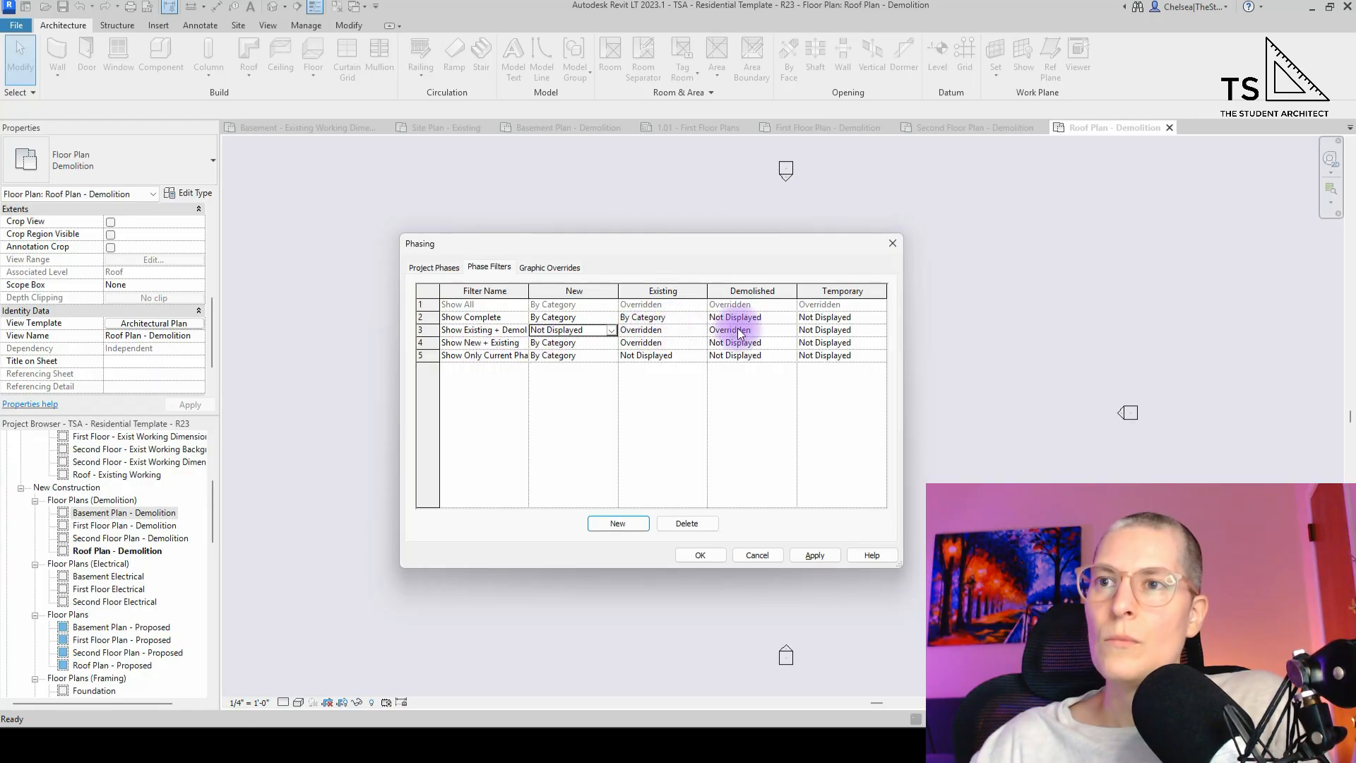
- Rename the Show Existing + Demolition phase filter as Show Previous + Demolition
click(465, 344)
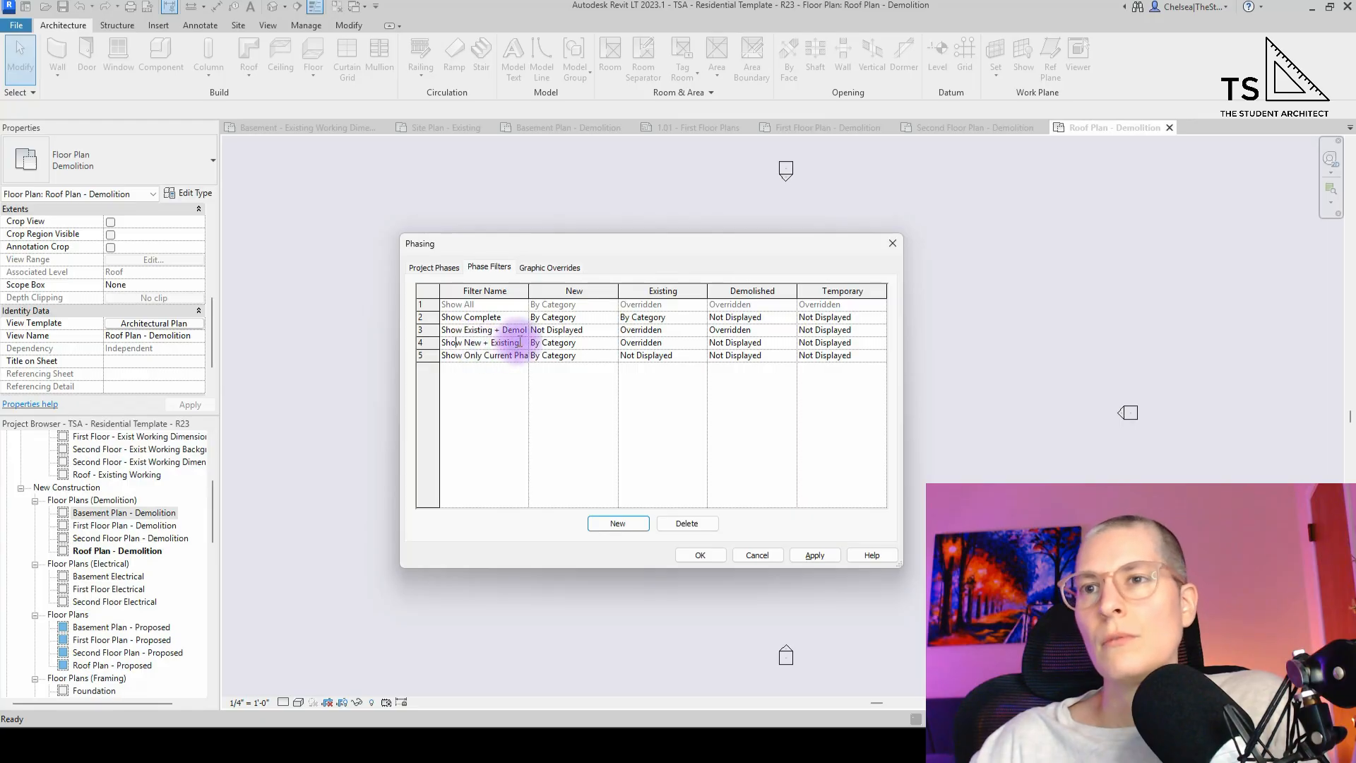
double_click(478, 330)
text(Previous)
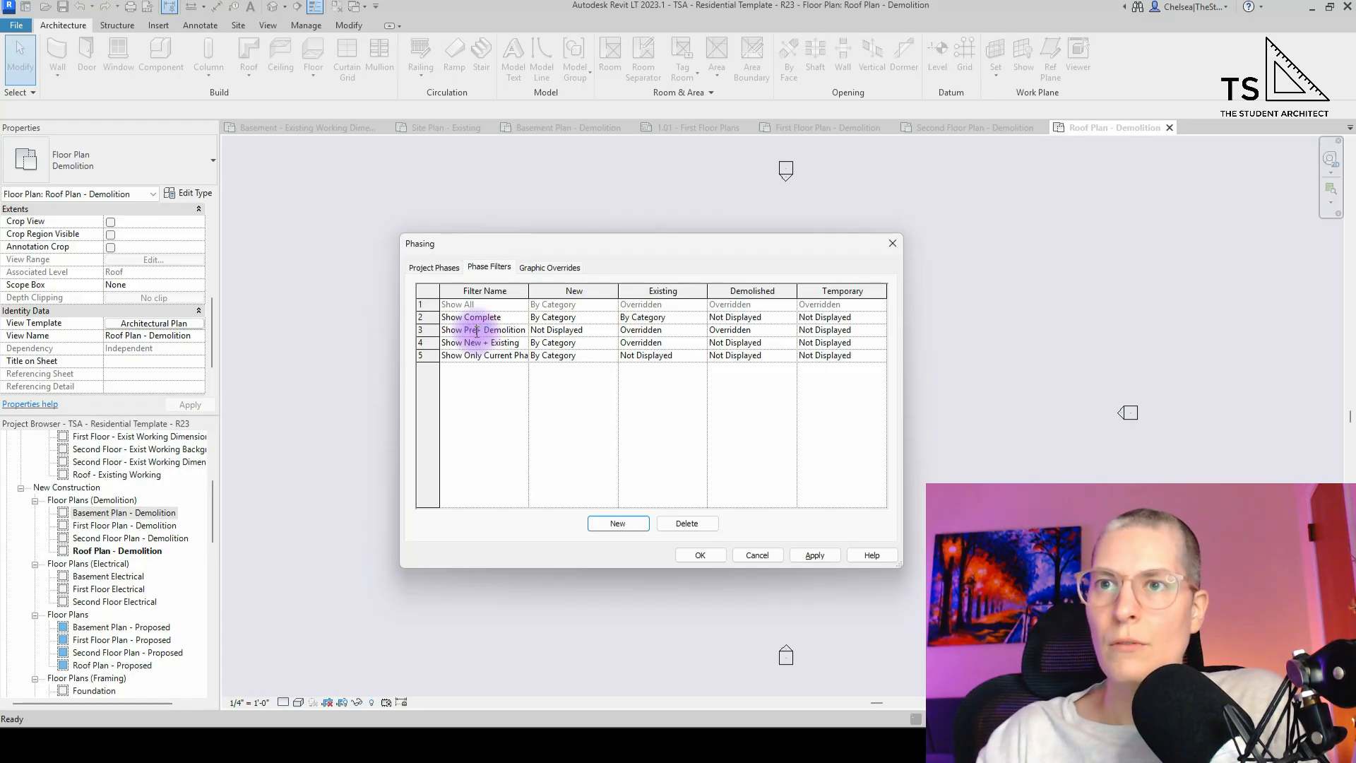
key(Tab)
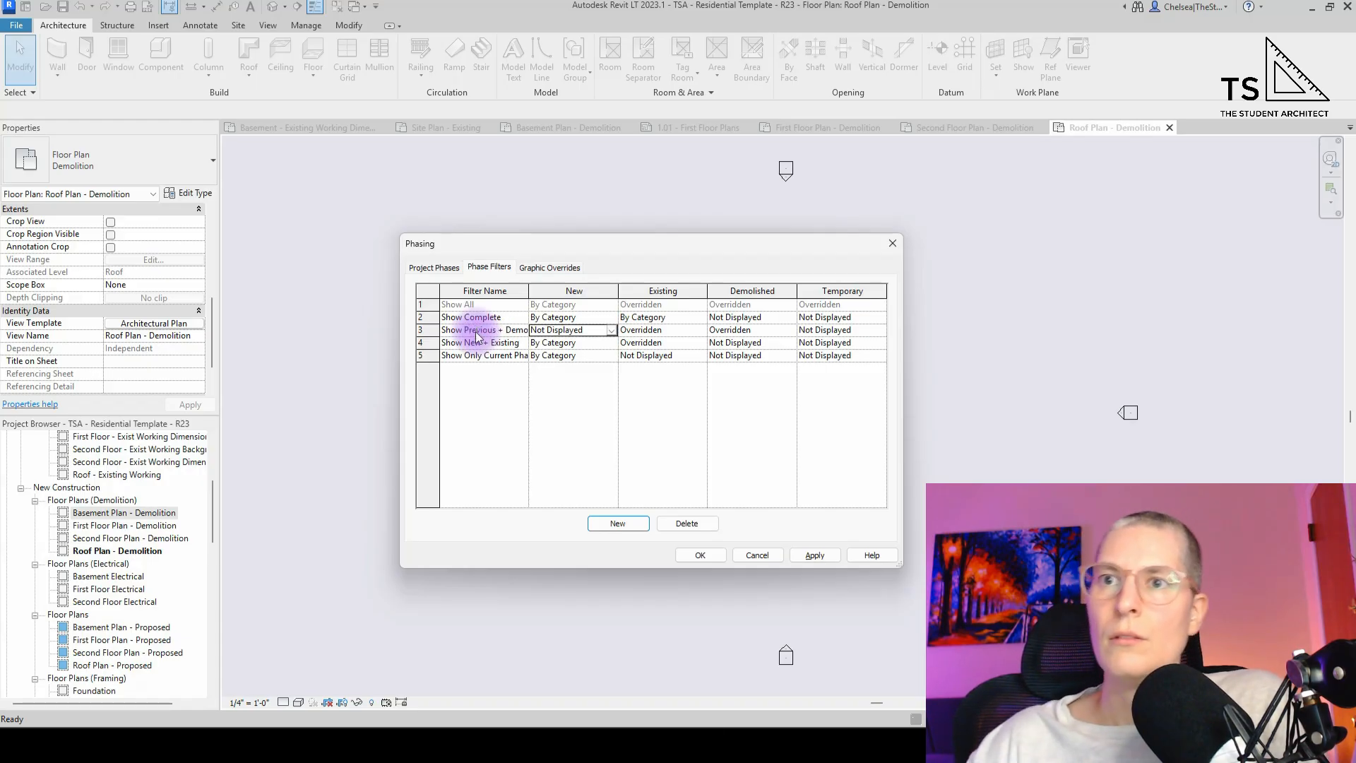
- Rename the Show New + Existing phase filter as Show Previous + New
click(475, 344)
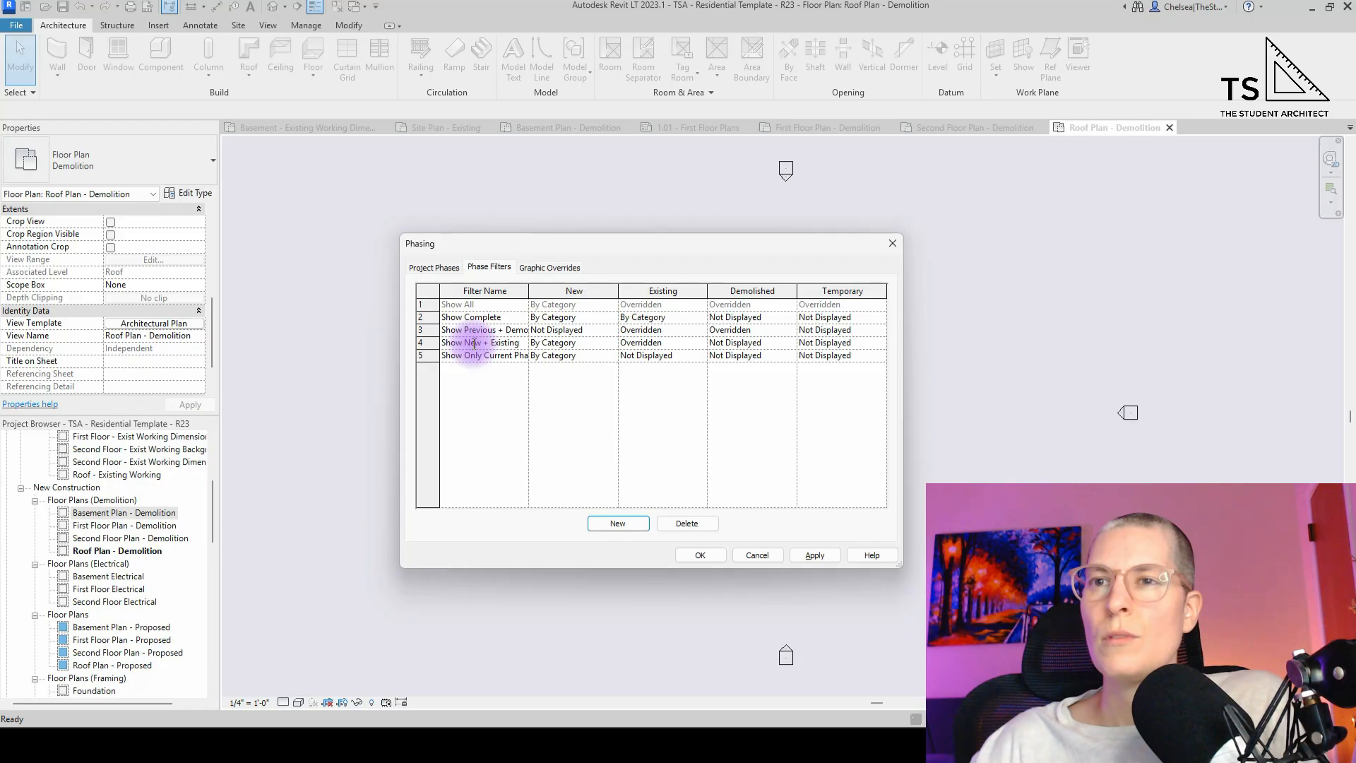
drag(490, 344, 465, 345)
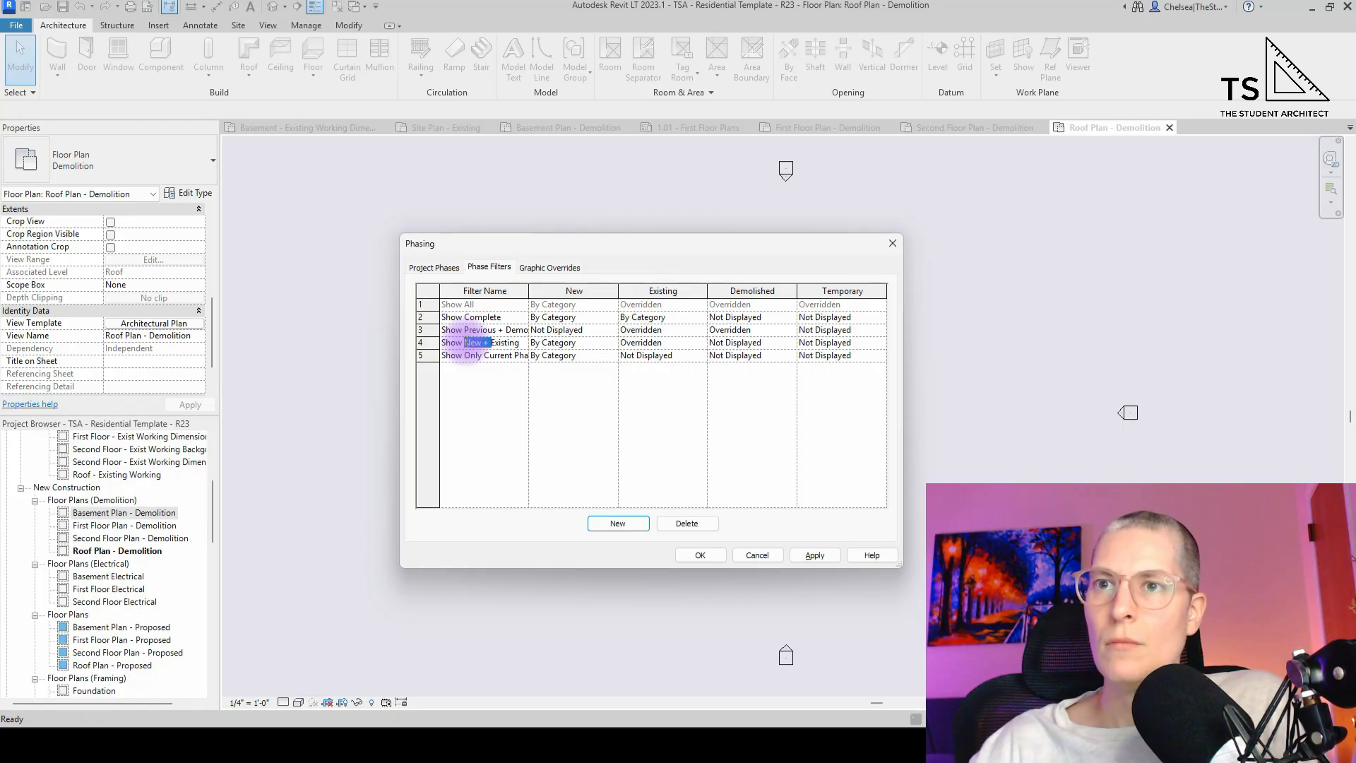
key(Delete)
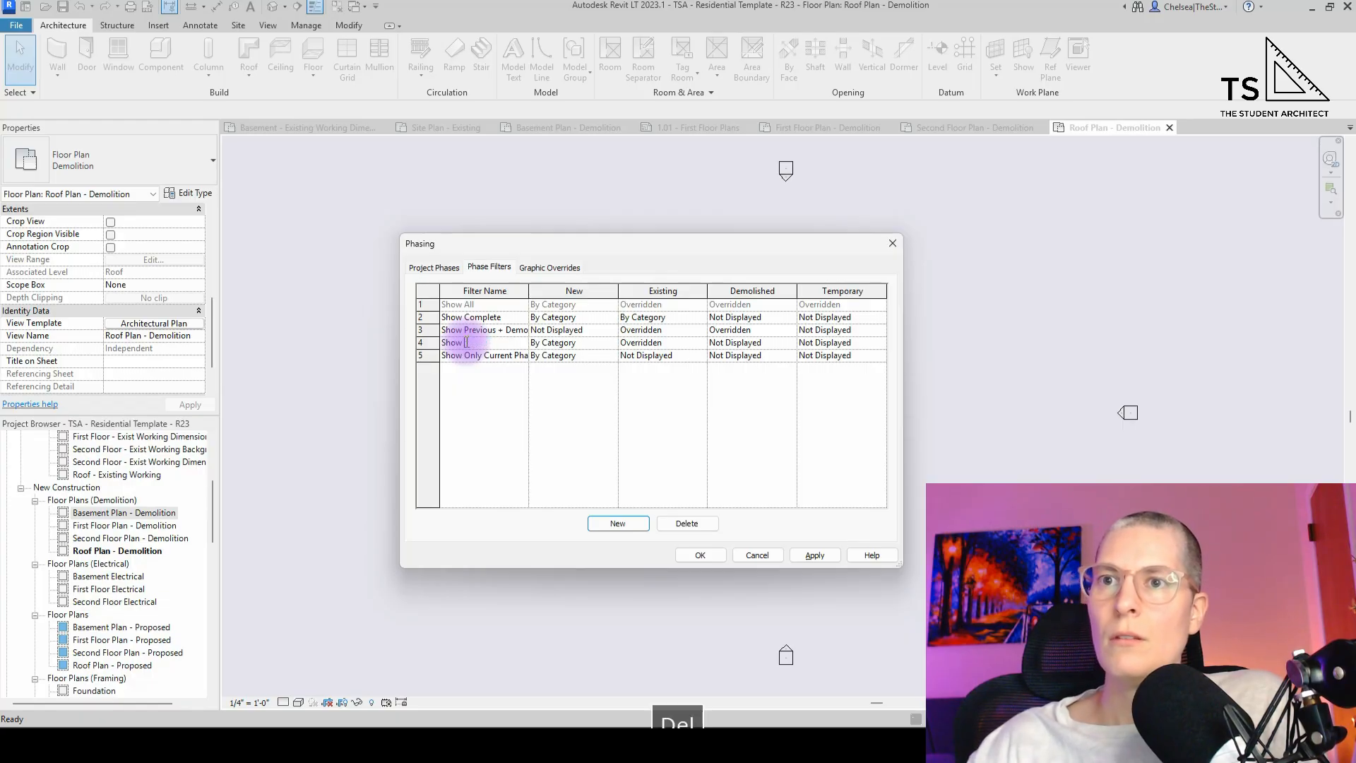
text(Previous + New)
key(Tab)
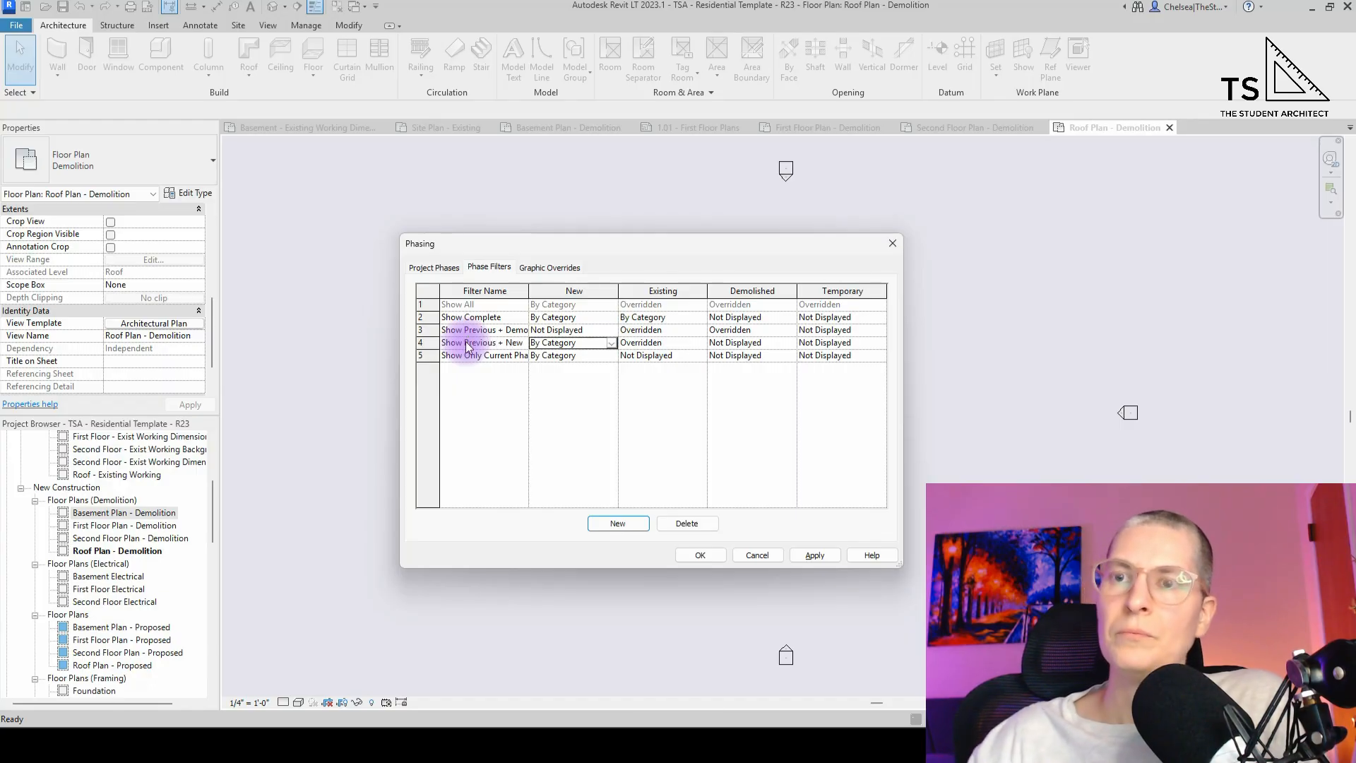
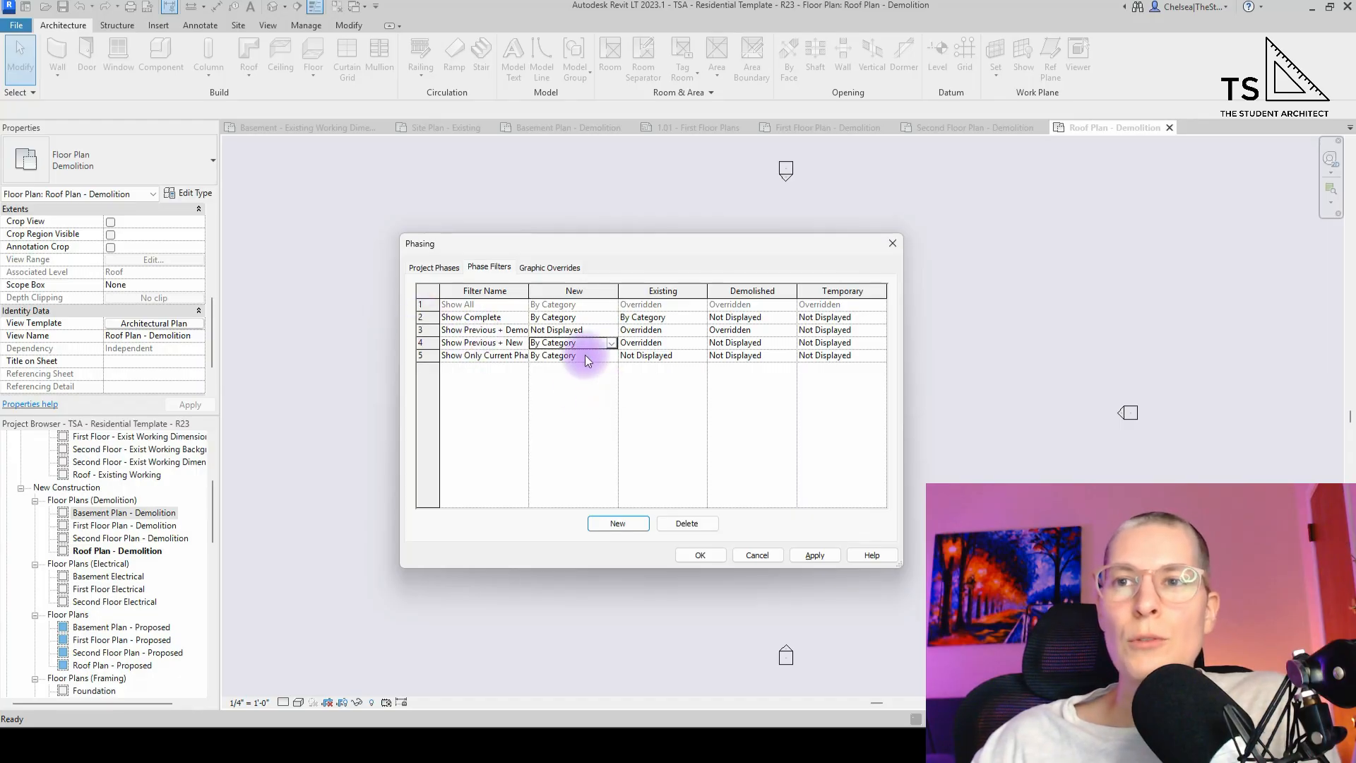
- Shorten the name of the Show Previous + Demolition phase filter to Show Previous + Demo
click(518, 330)
drag(518, 330, 557, 330)
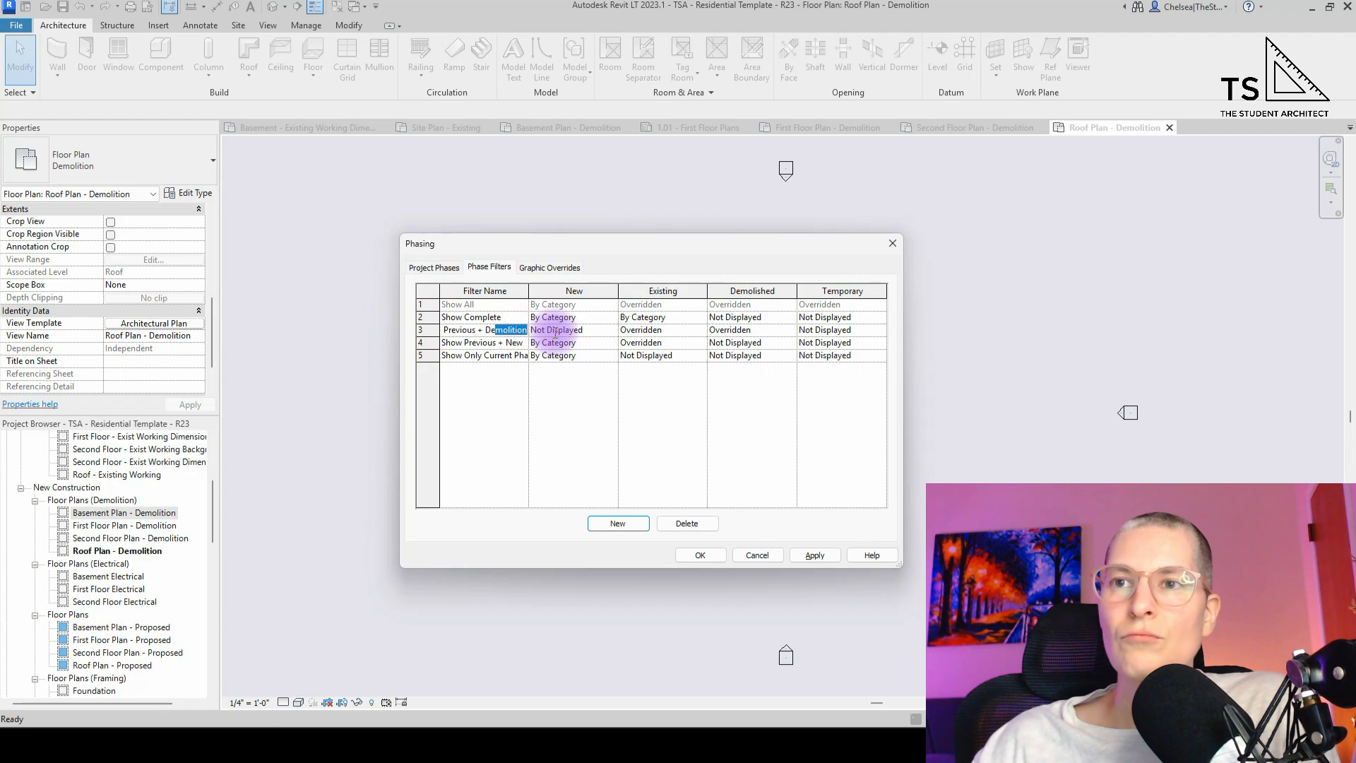
click(464, 404)
click(517, 330)
drag(522, 331, 552, 331)
key(BackSpace)
click(520, 391)
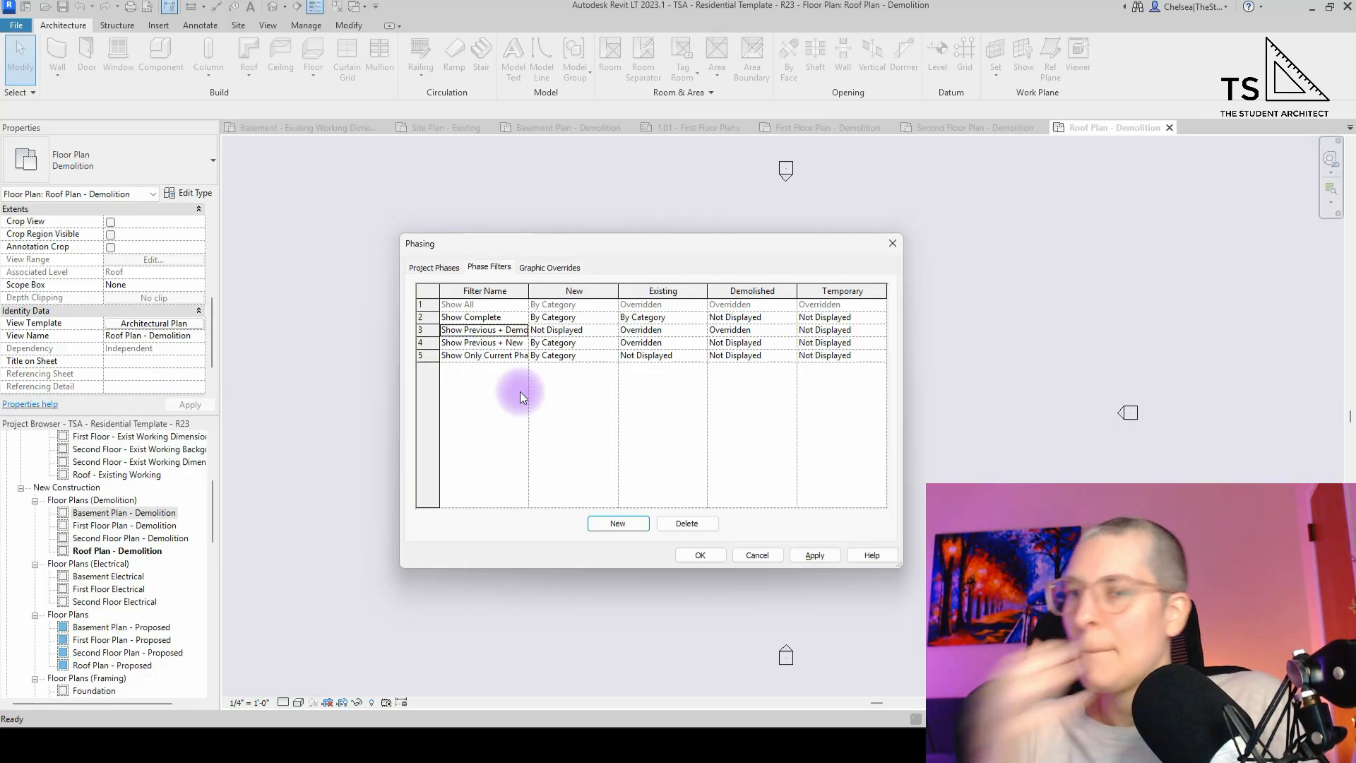
- Review the full name of the Show Only Current Phase filter alongside the renamed Show Previous + New filter
click(479, 356)
drag(495, 356, 548, 355)
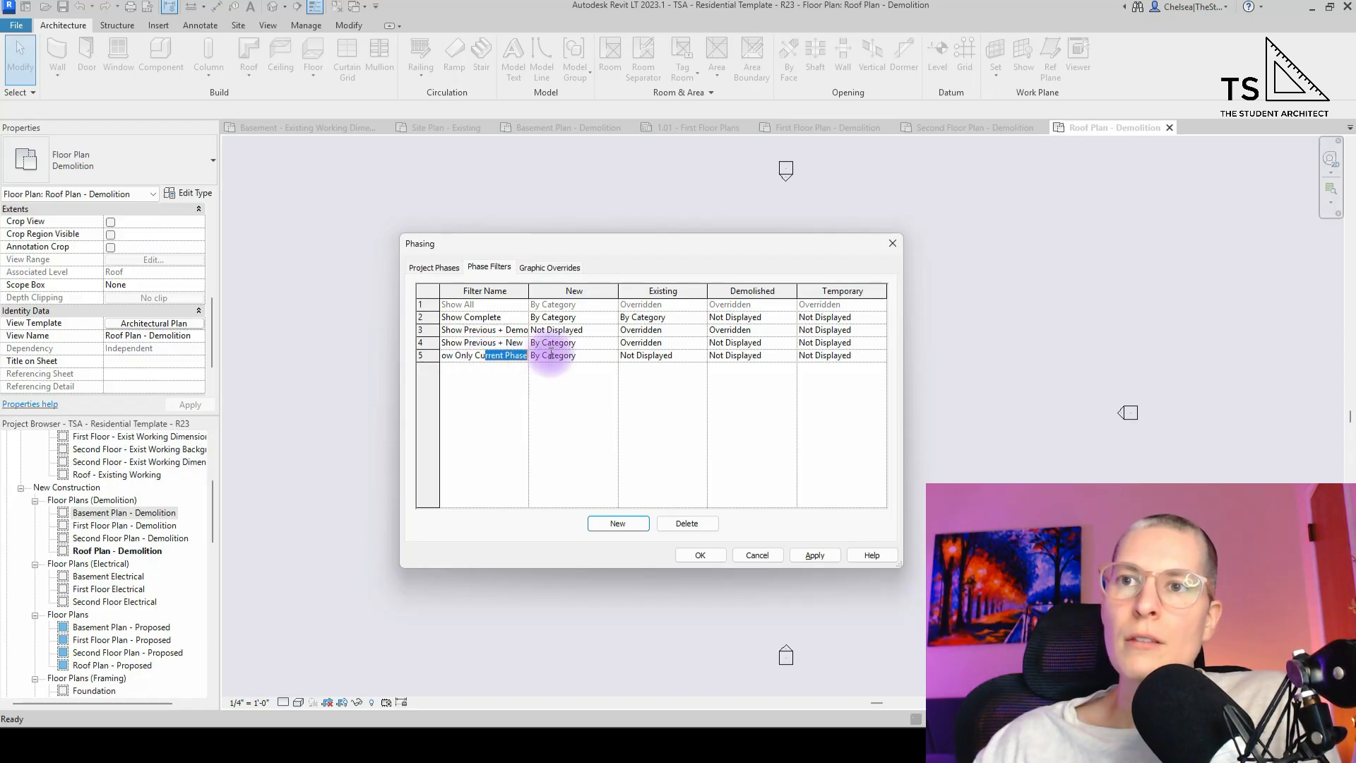
click(476, 353)
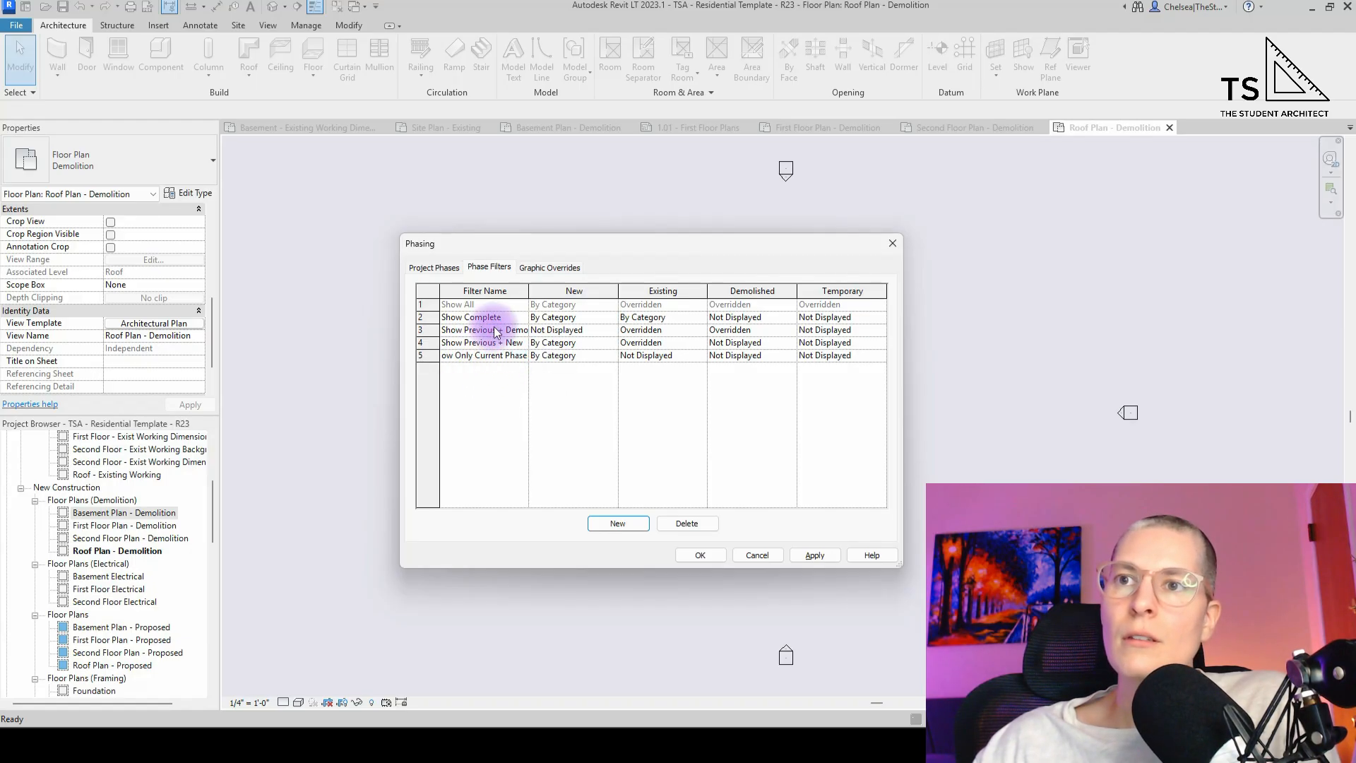
click(475, 343)
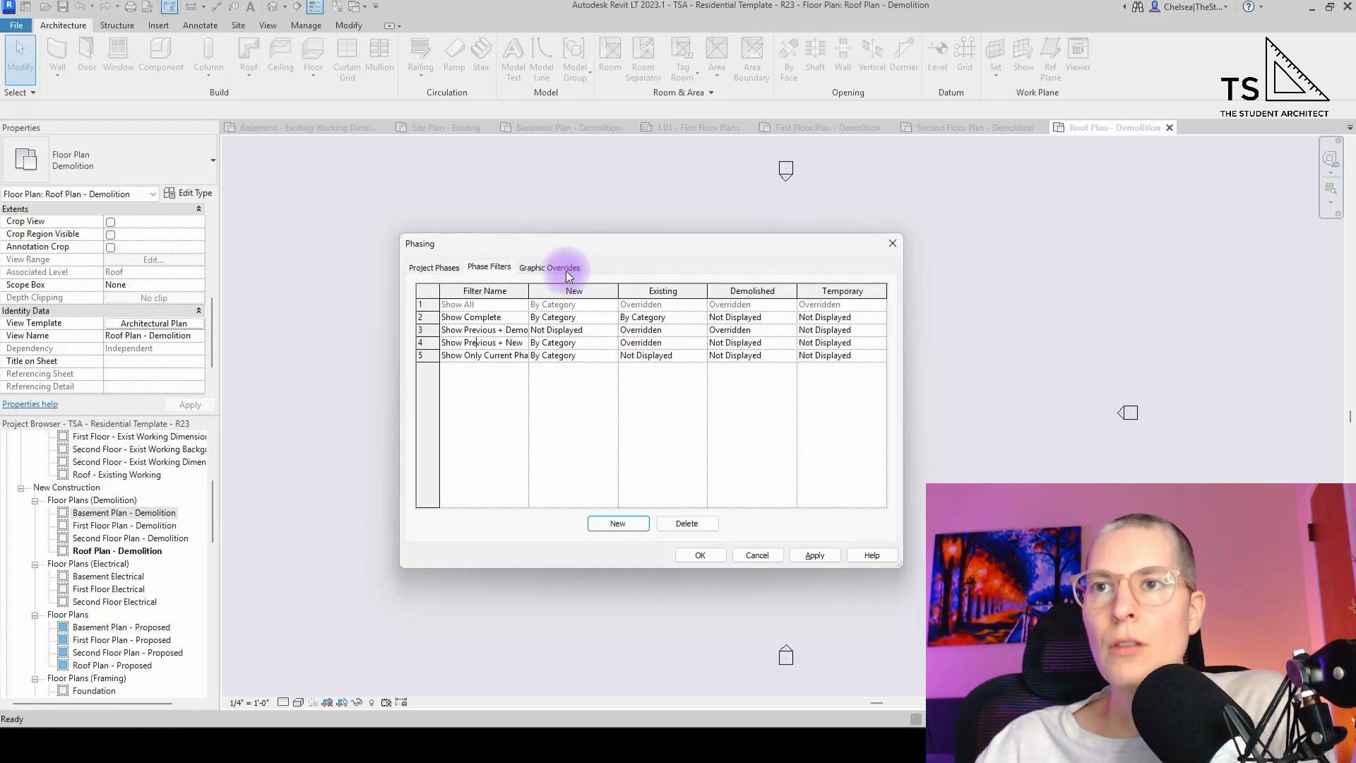
- In the phase graphic overrides, set the Demolished status's projection/surface line colour to red
click(534, 269)
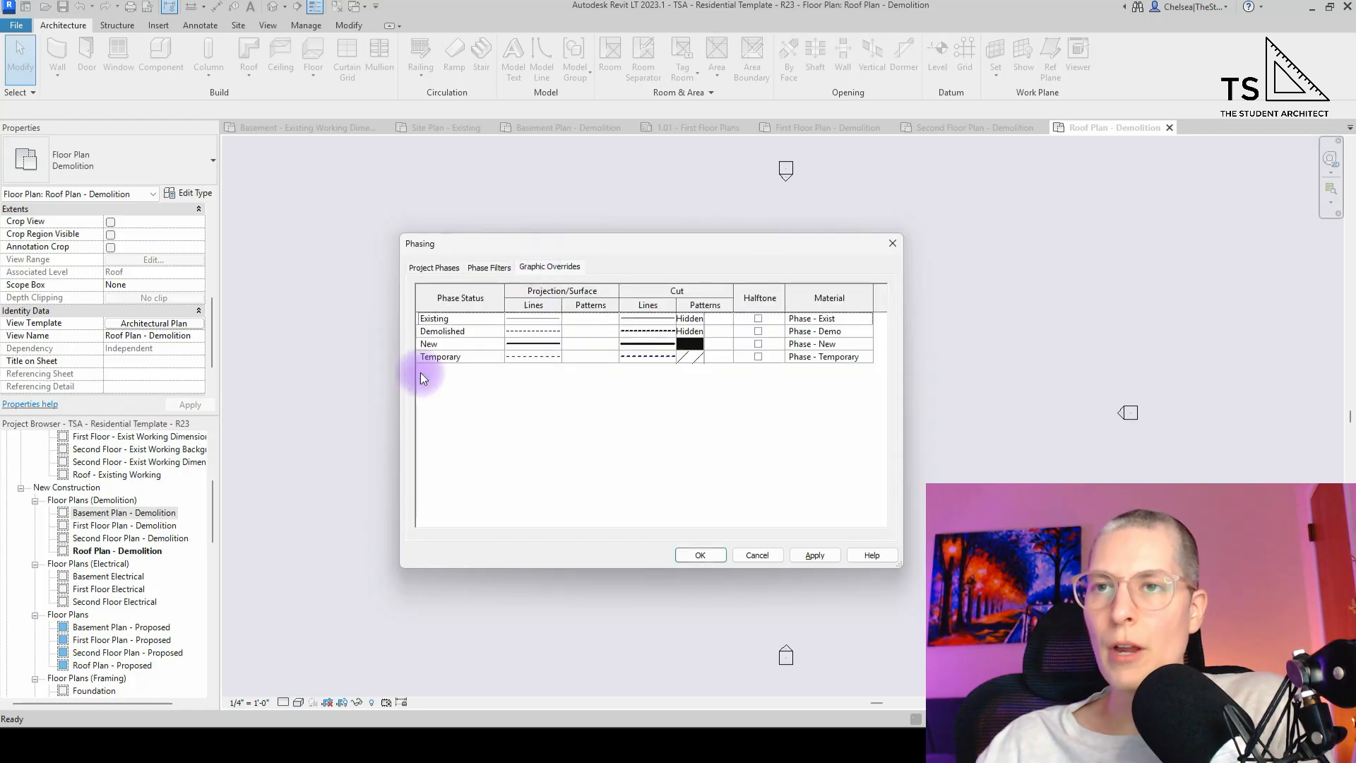
click(534, 331)
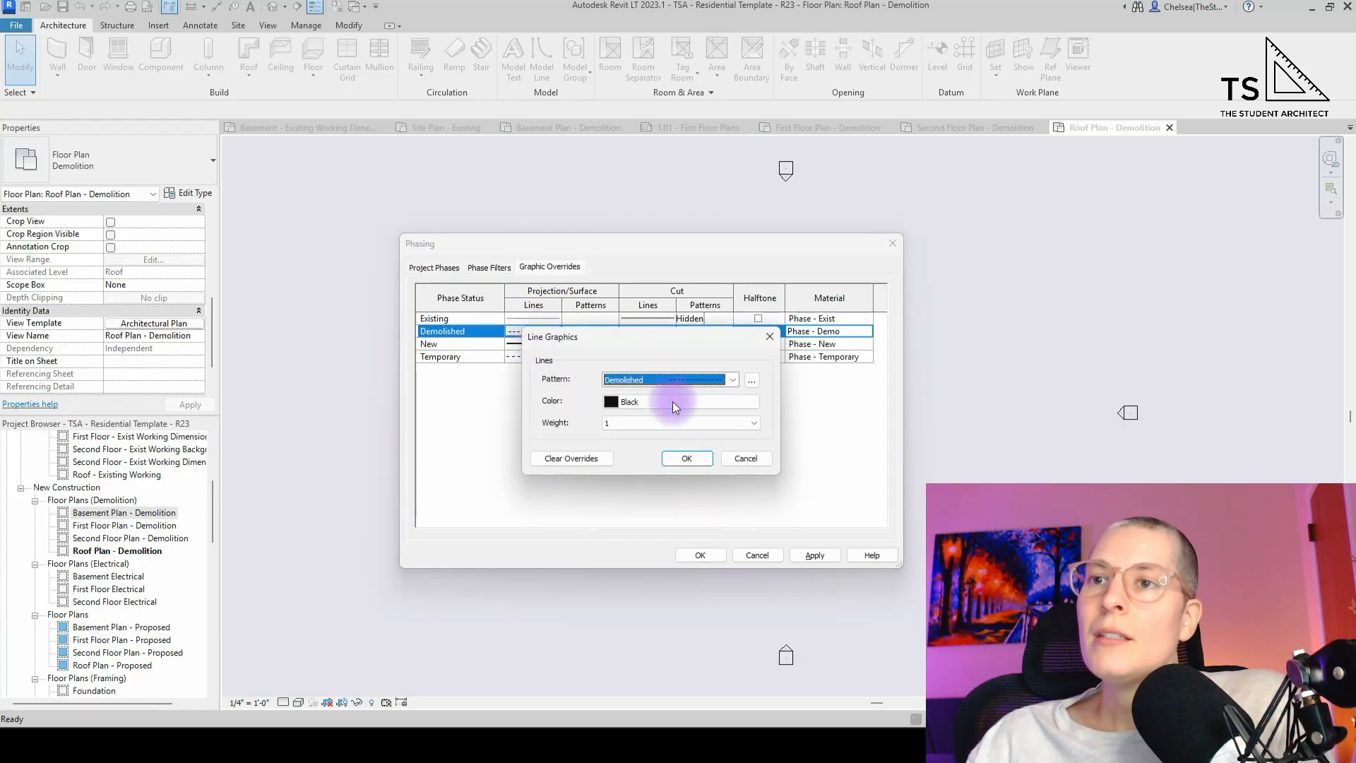
click(673, 401)
click(501, 321)
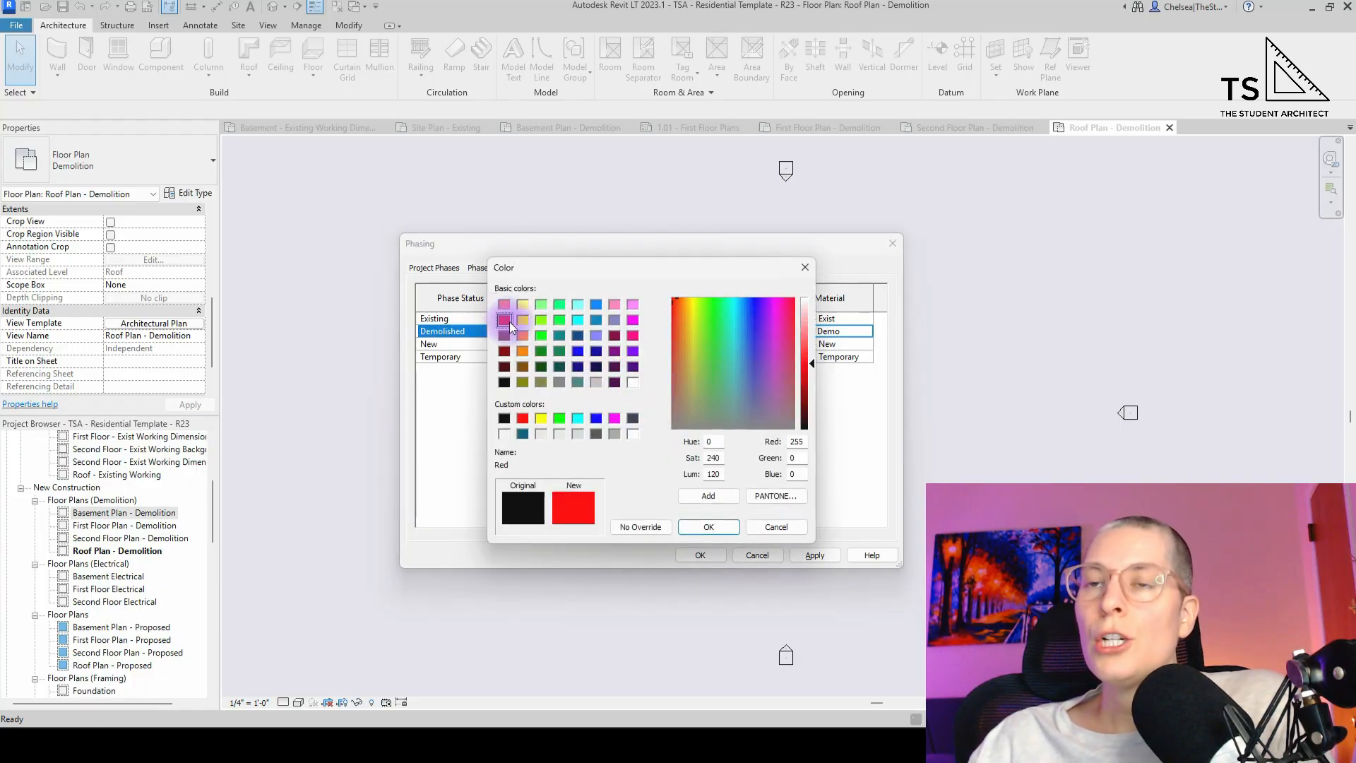
click(709, 527)
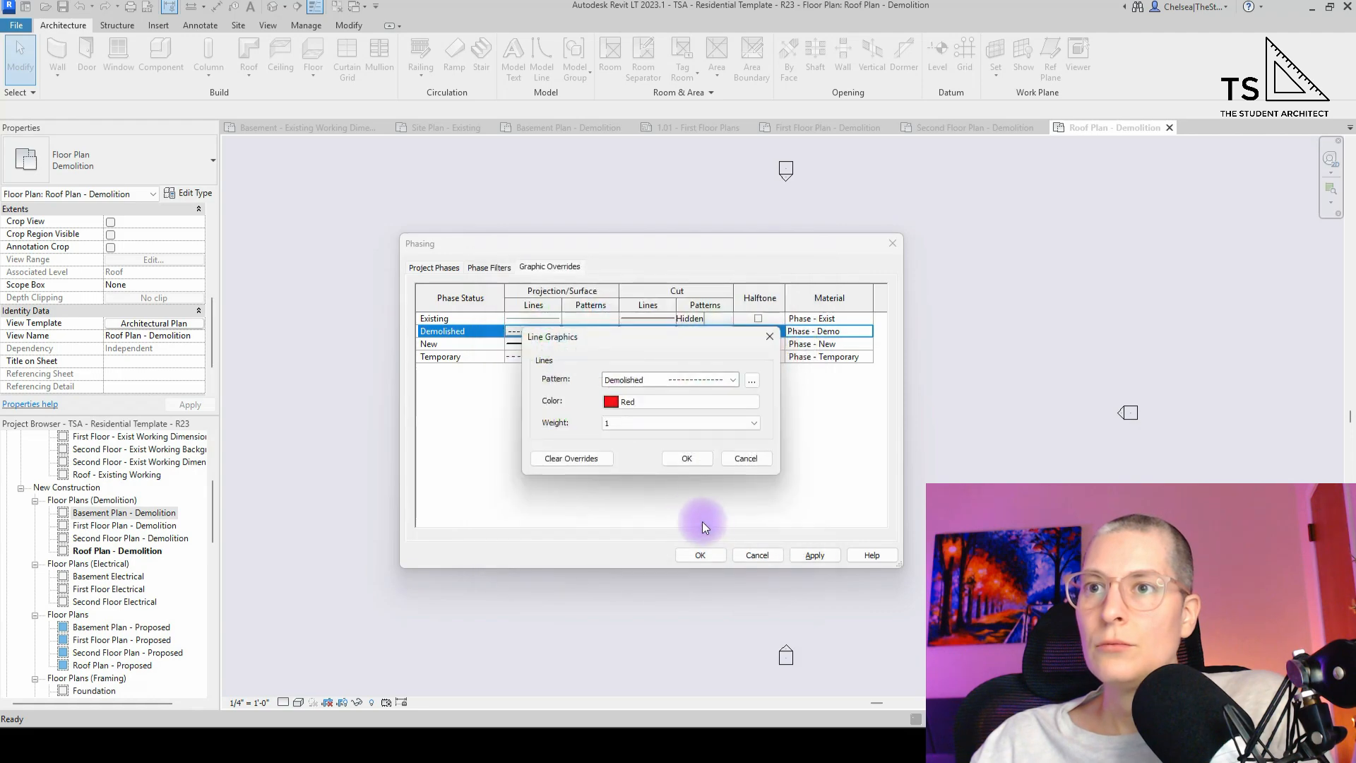
click(688, 459)
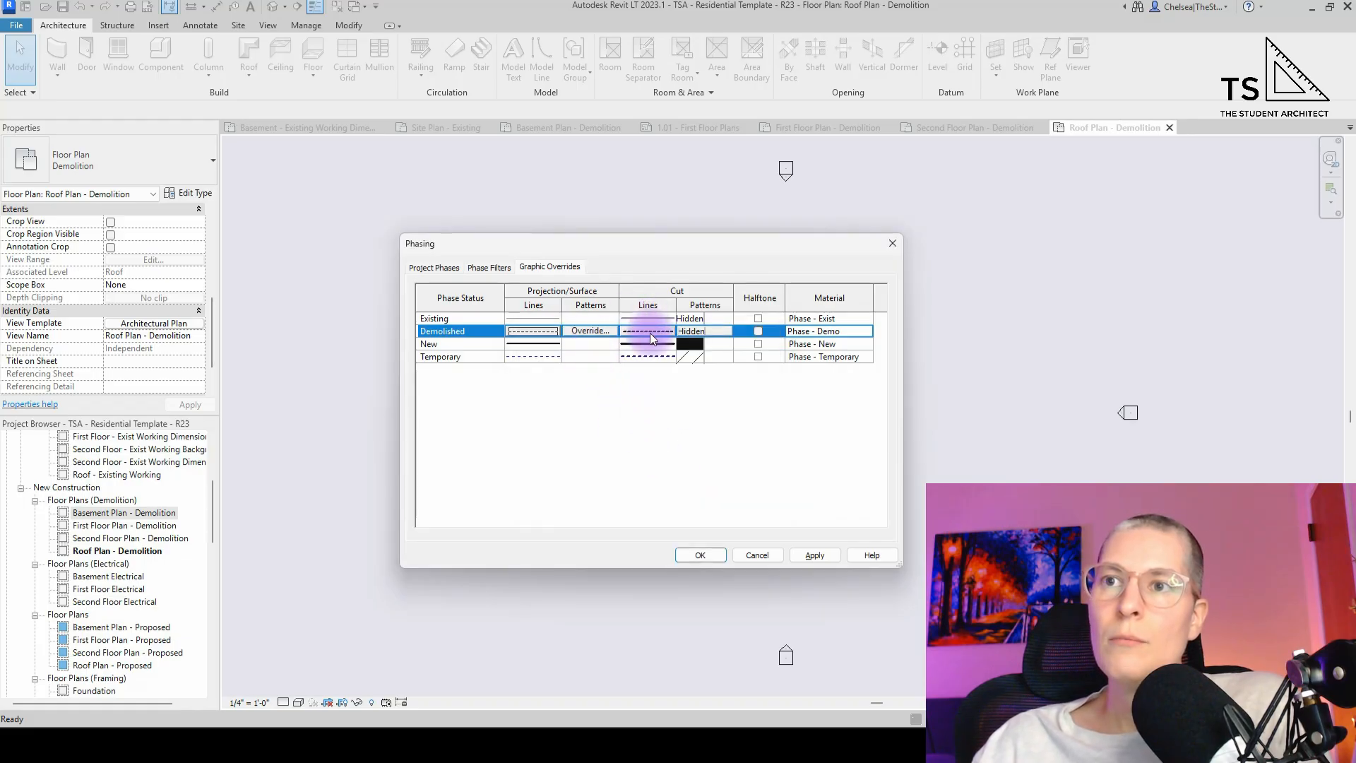
- Set the Demolished status's cut line colour to red in the phase graphic overrides
click(651, 338)
click(634, 397)
click(500, 321)
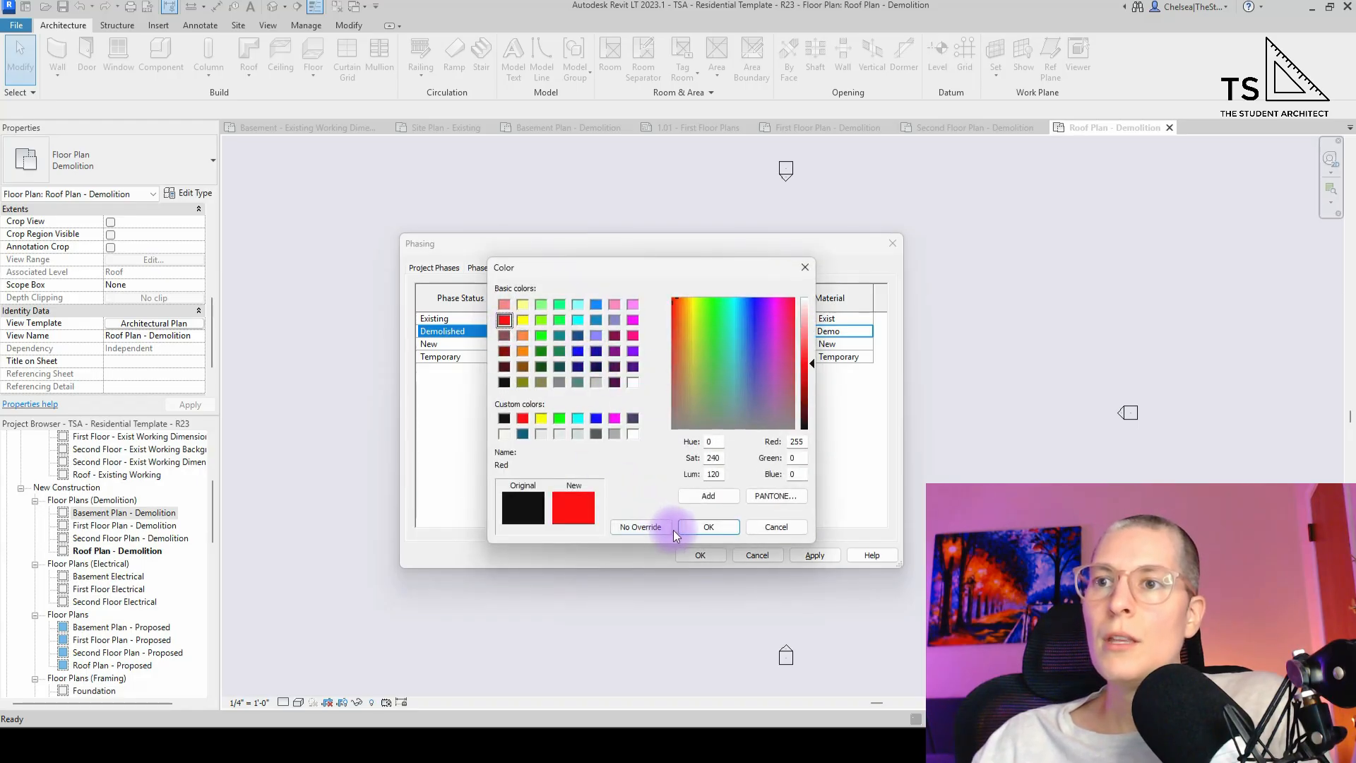
click(710, 527)
click(697, 424)
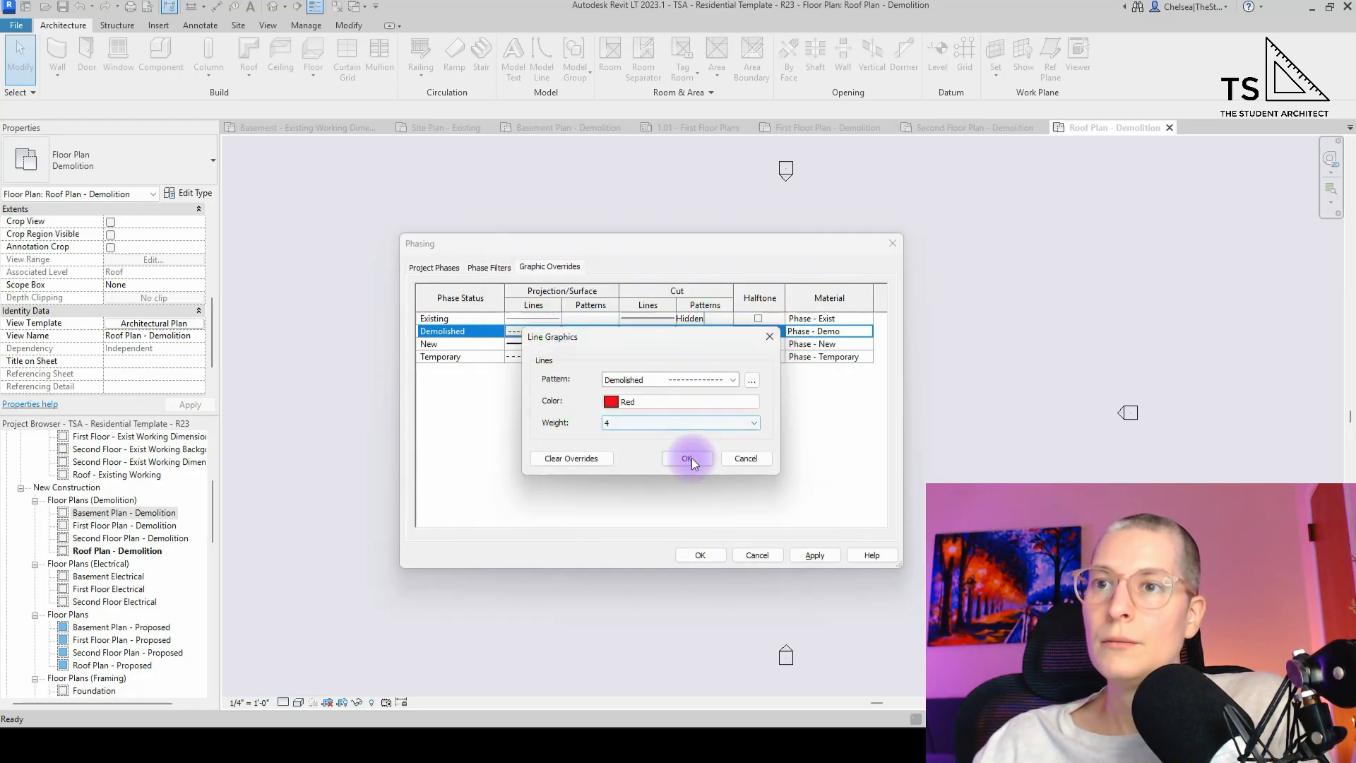
click(689, 458)
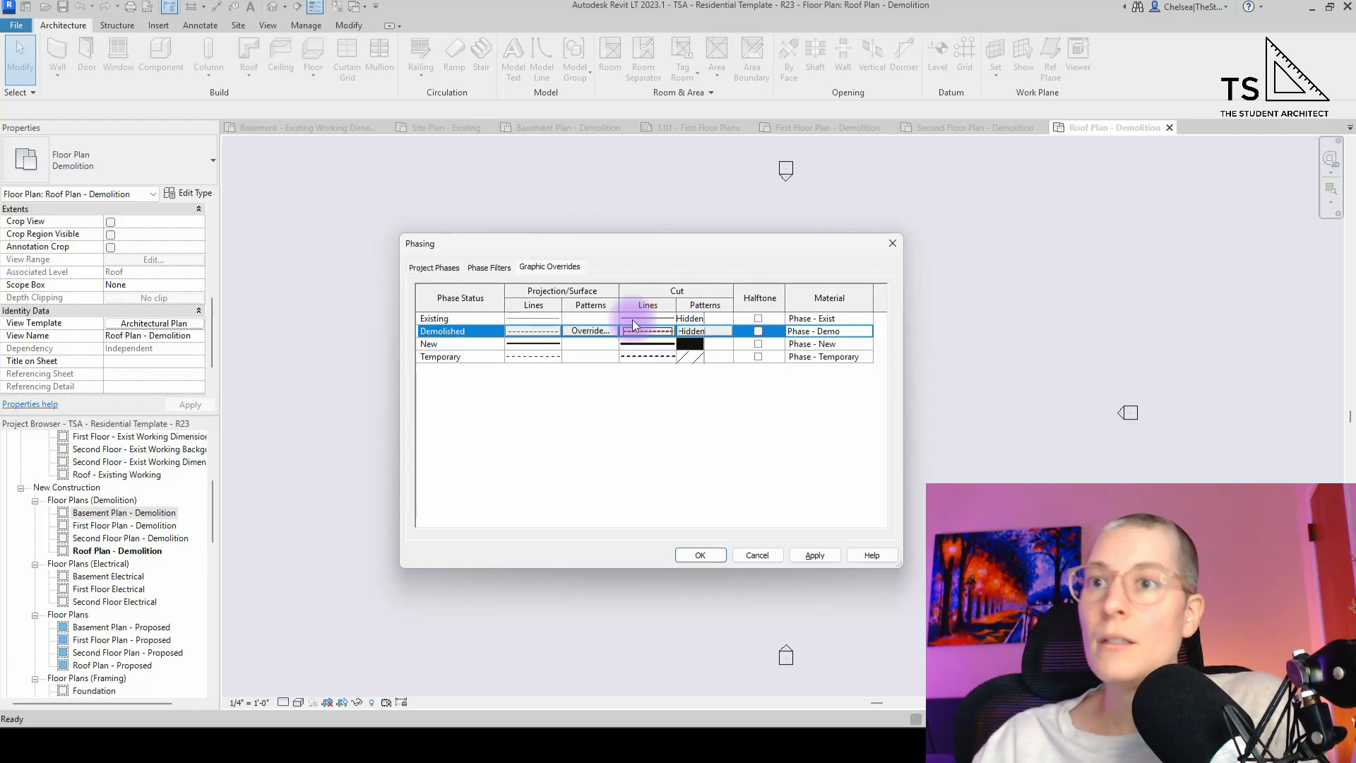
- Set the foreground colour of the Demolished status's projection/surface fill pattern to red
click(578, 329)
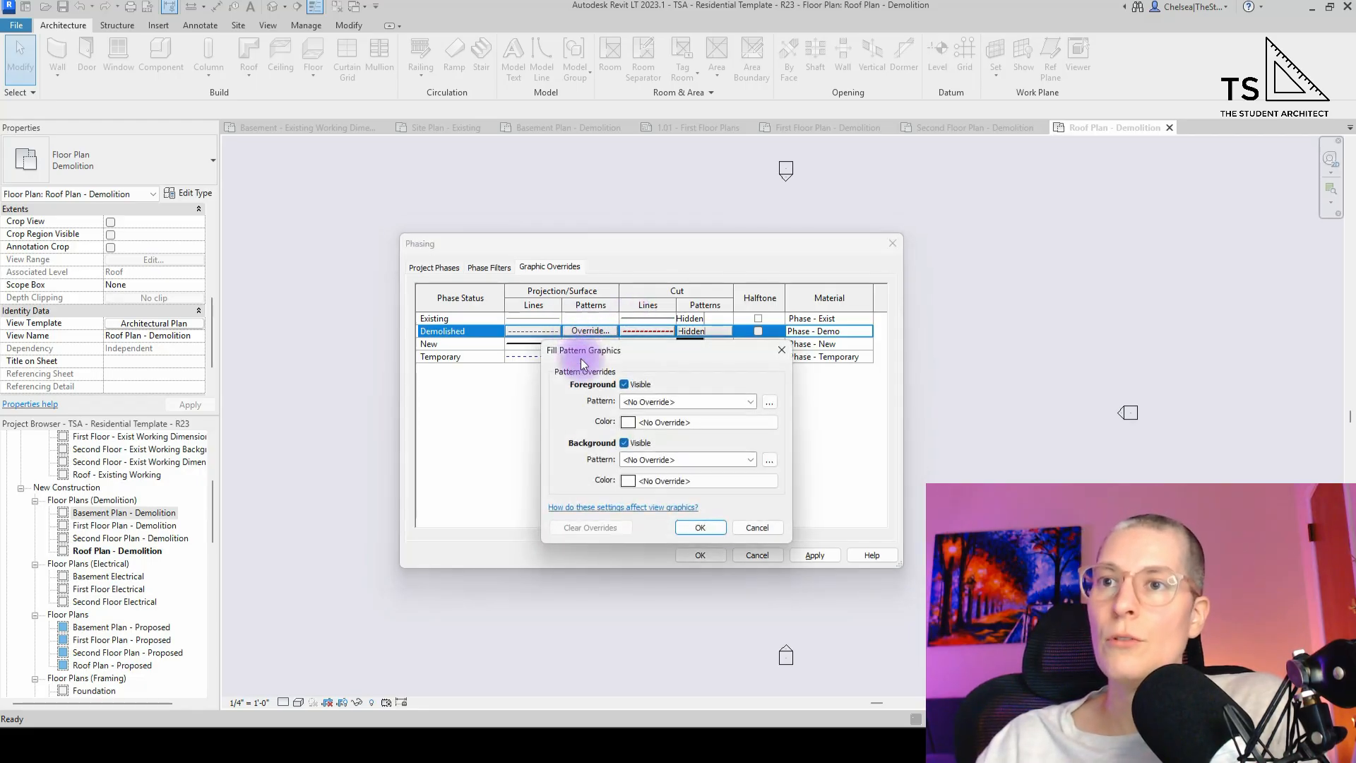
click(643, 424)
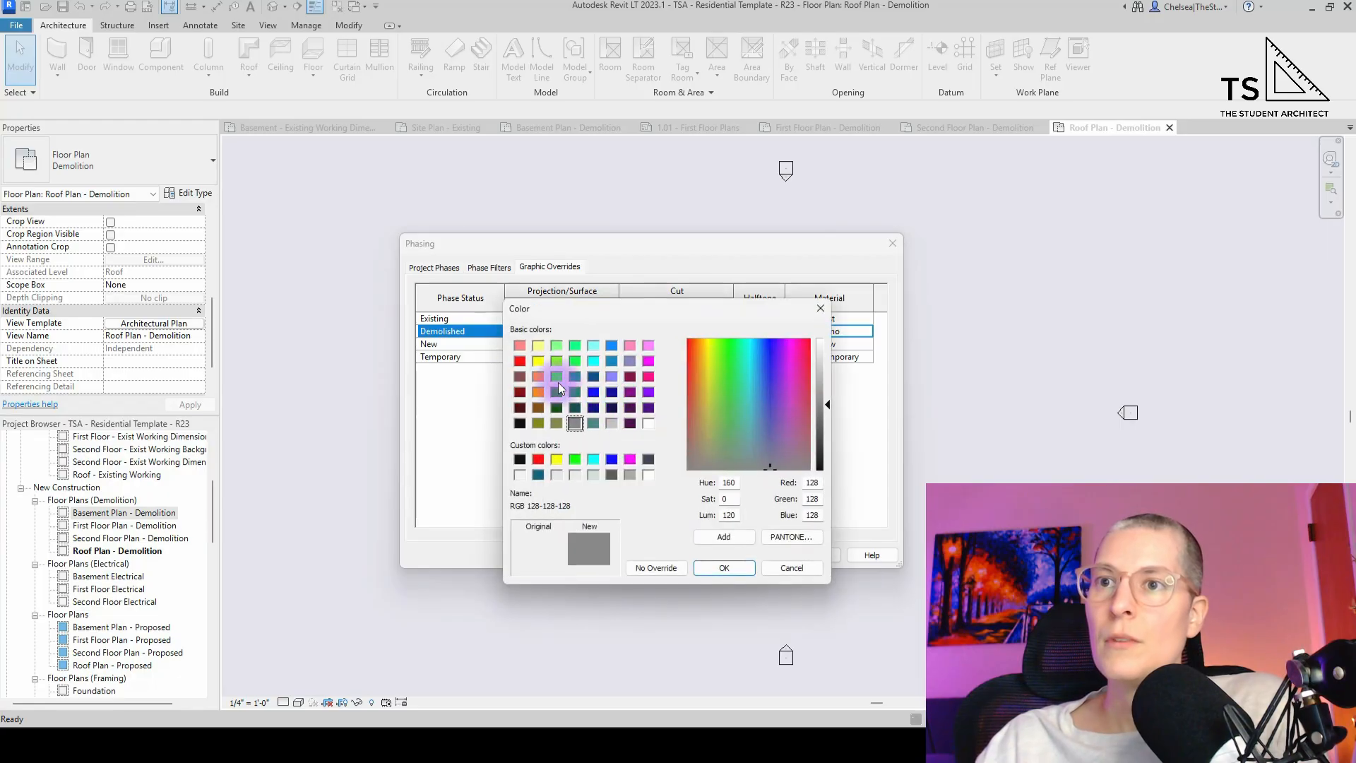
click(523, 359)
click(724, 568)
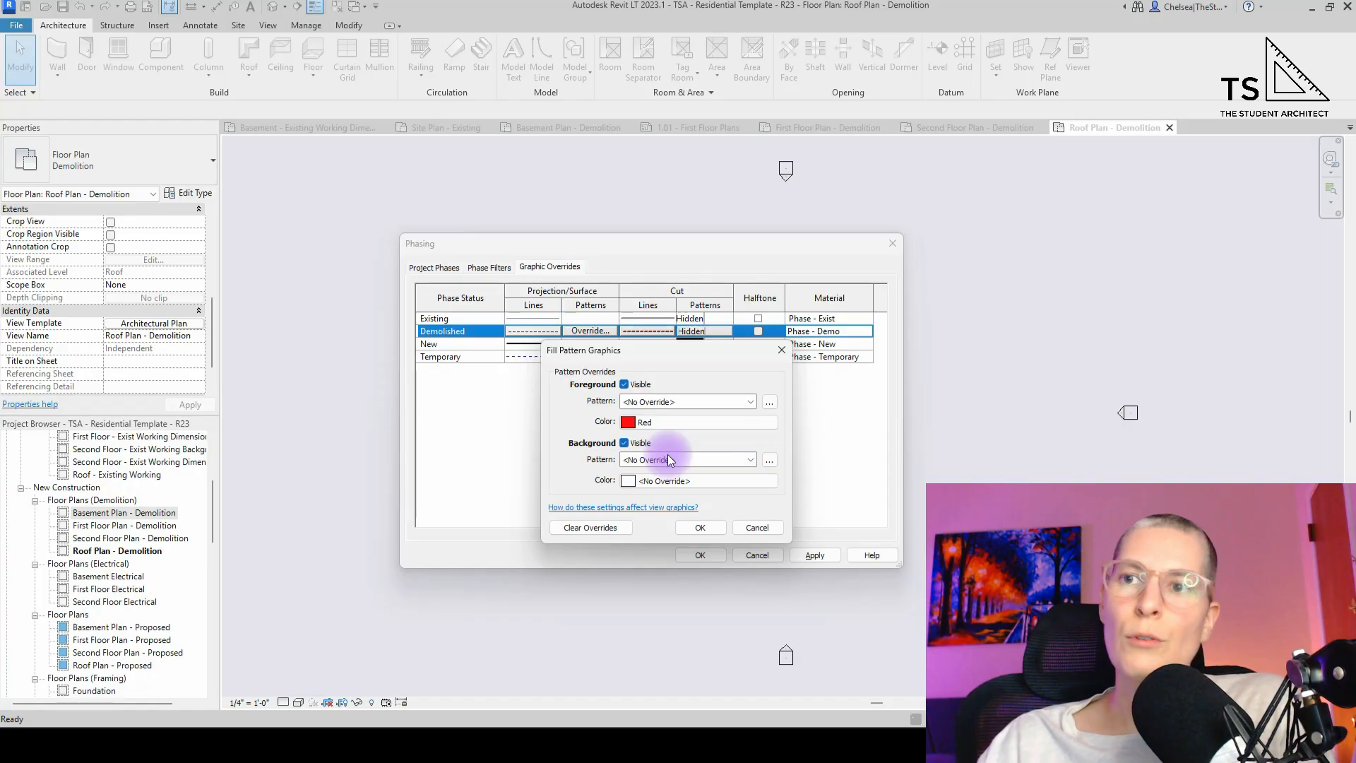
click(698, 530)
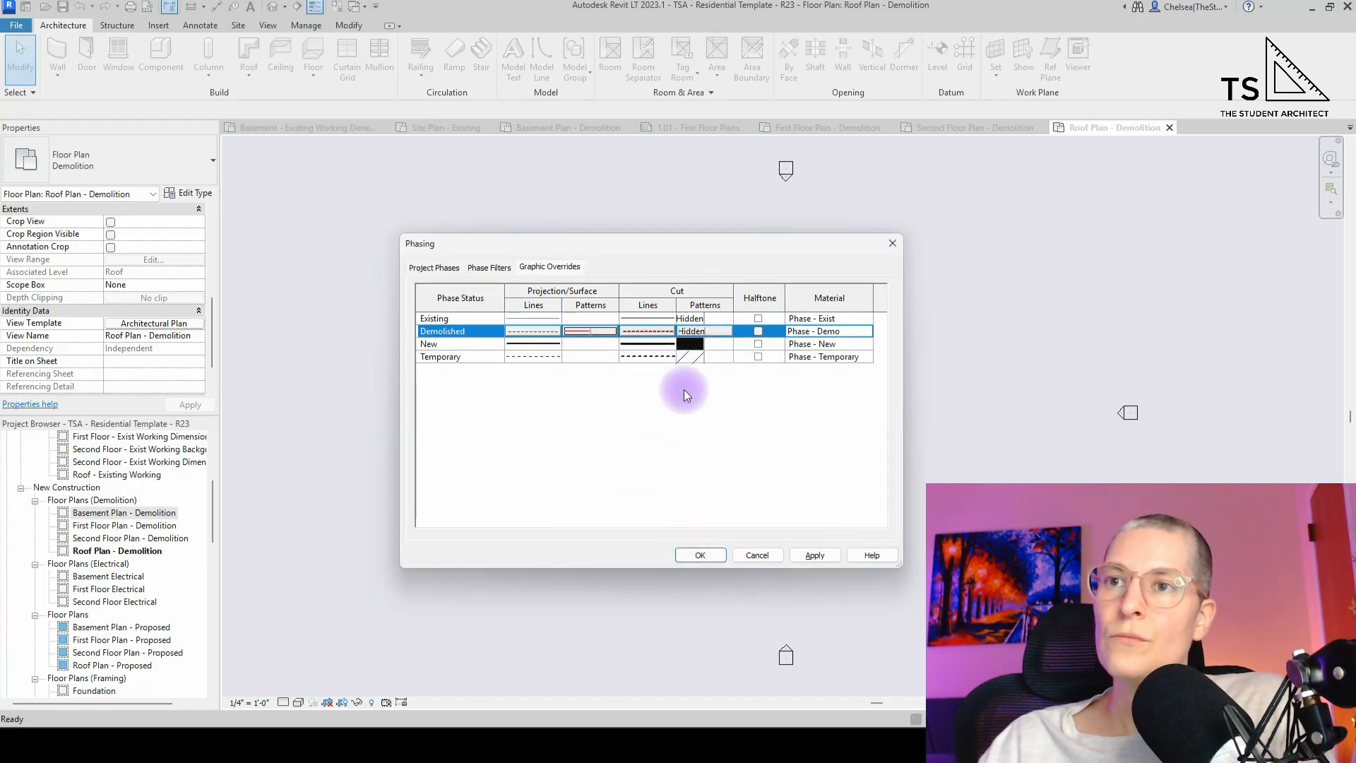
- Make the foreground of the Demolished status's cut fill pattern visible and set its colour to red
click(691, 332)
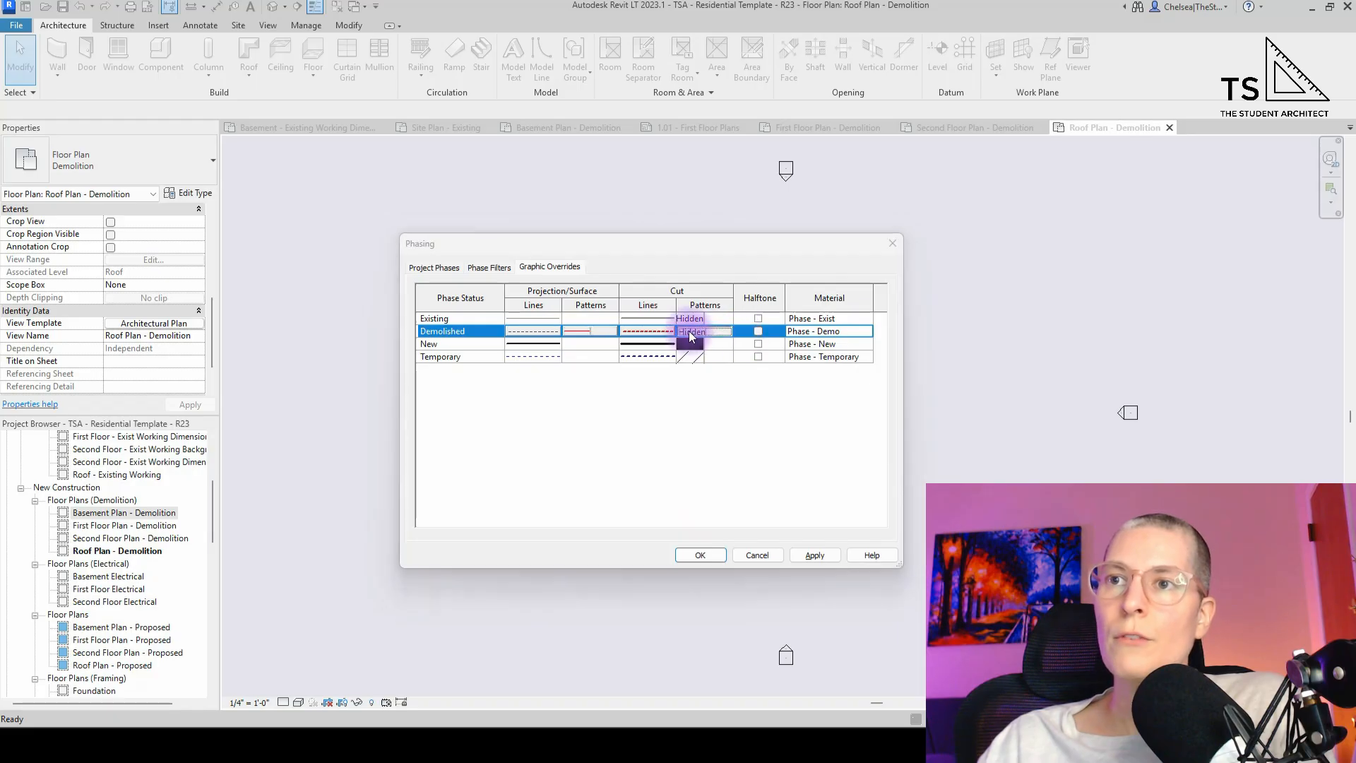
click(649, 418)
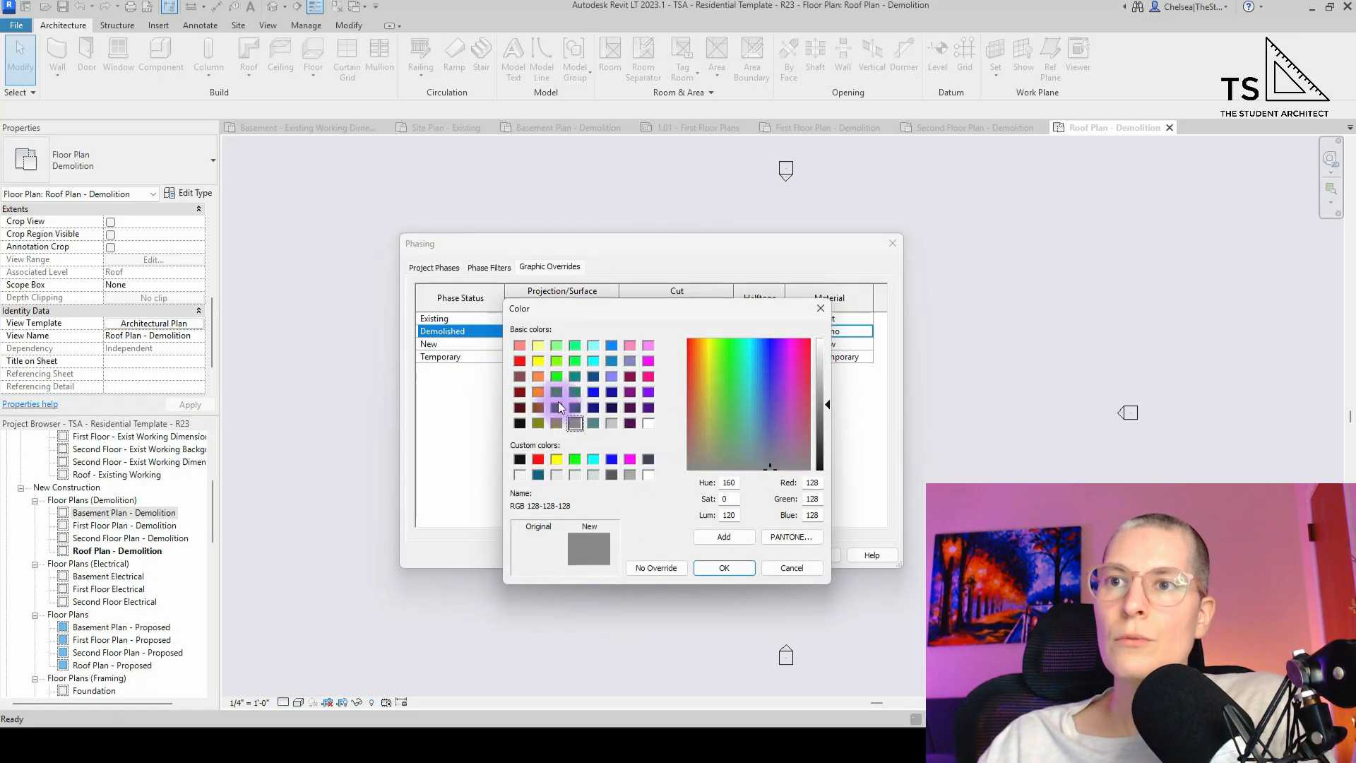
click(519, 361)
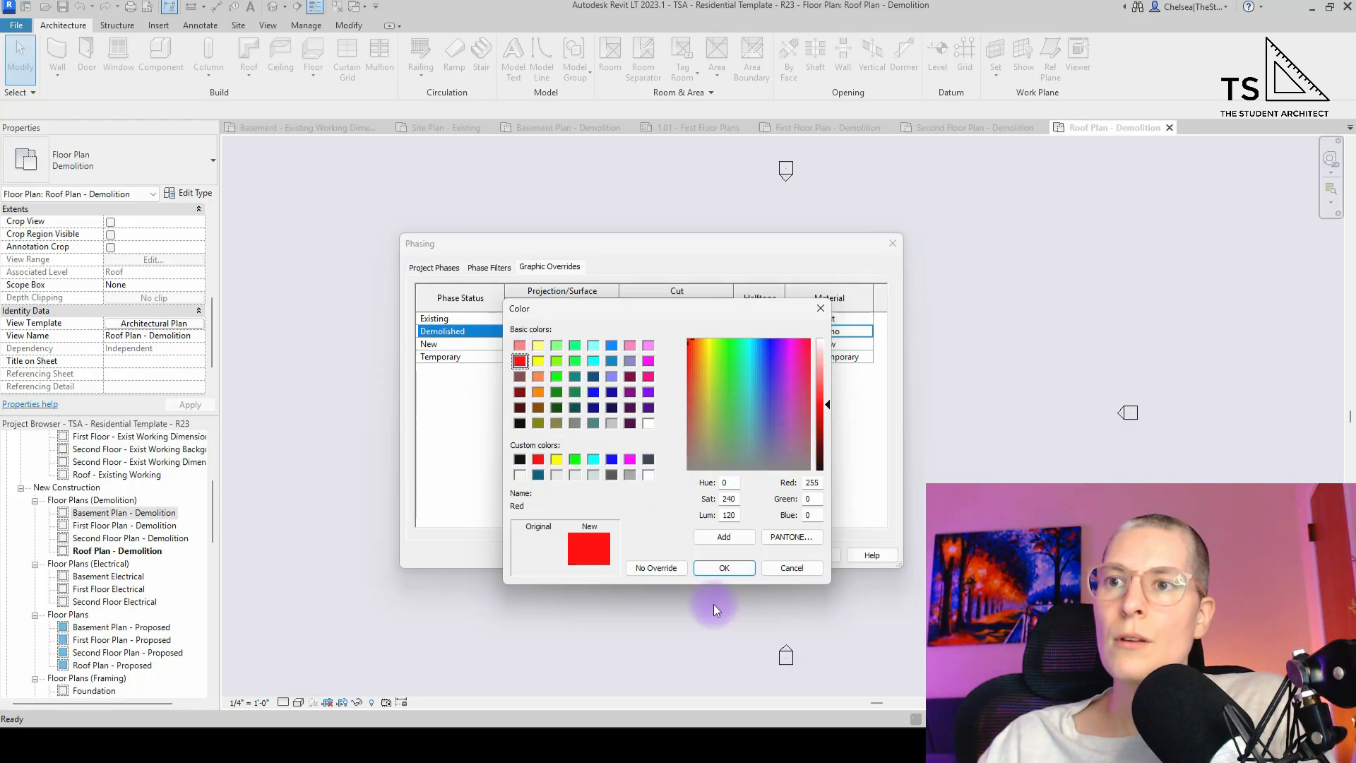
click(732, 568)
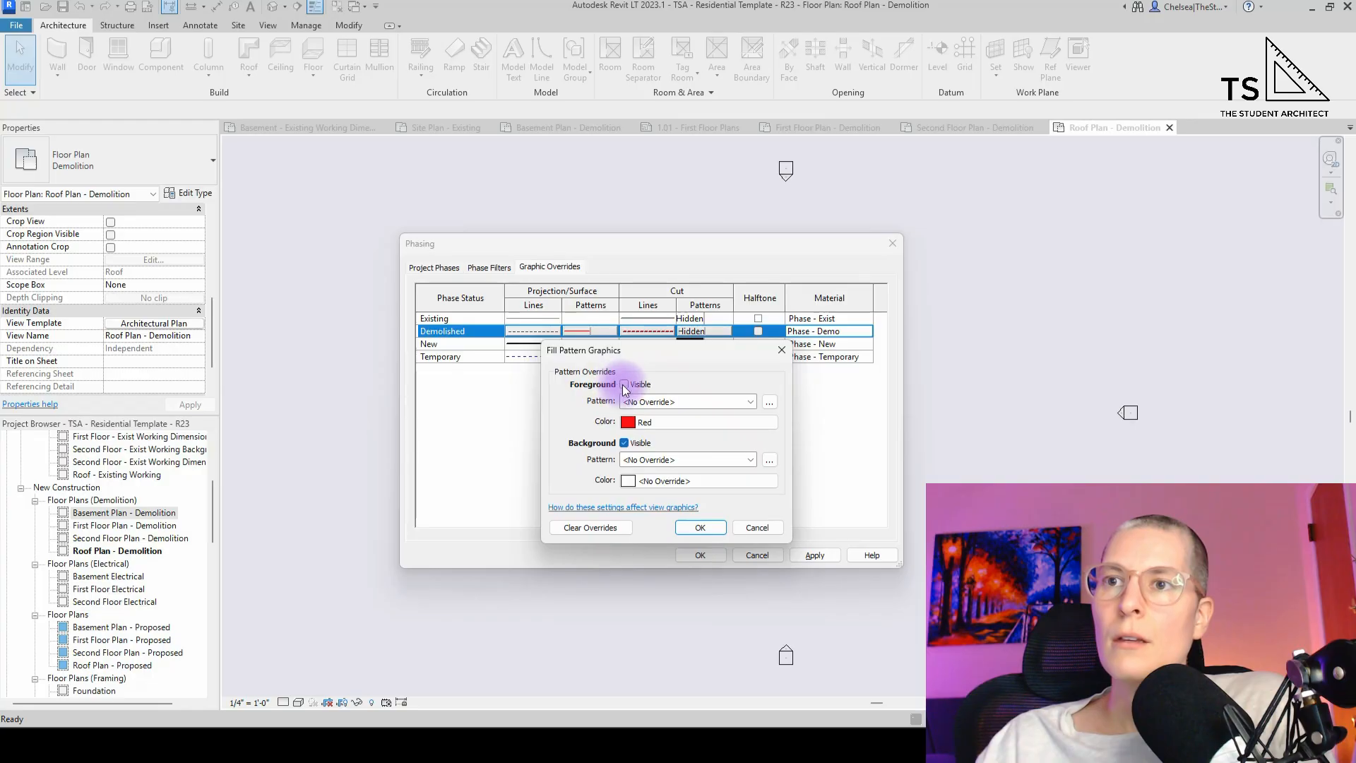
click(696, 534)
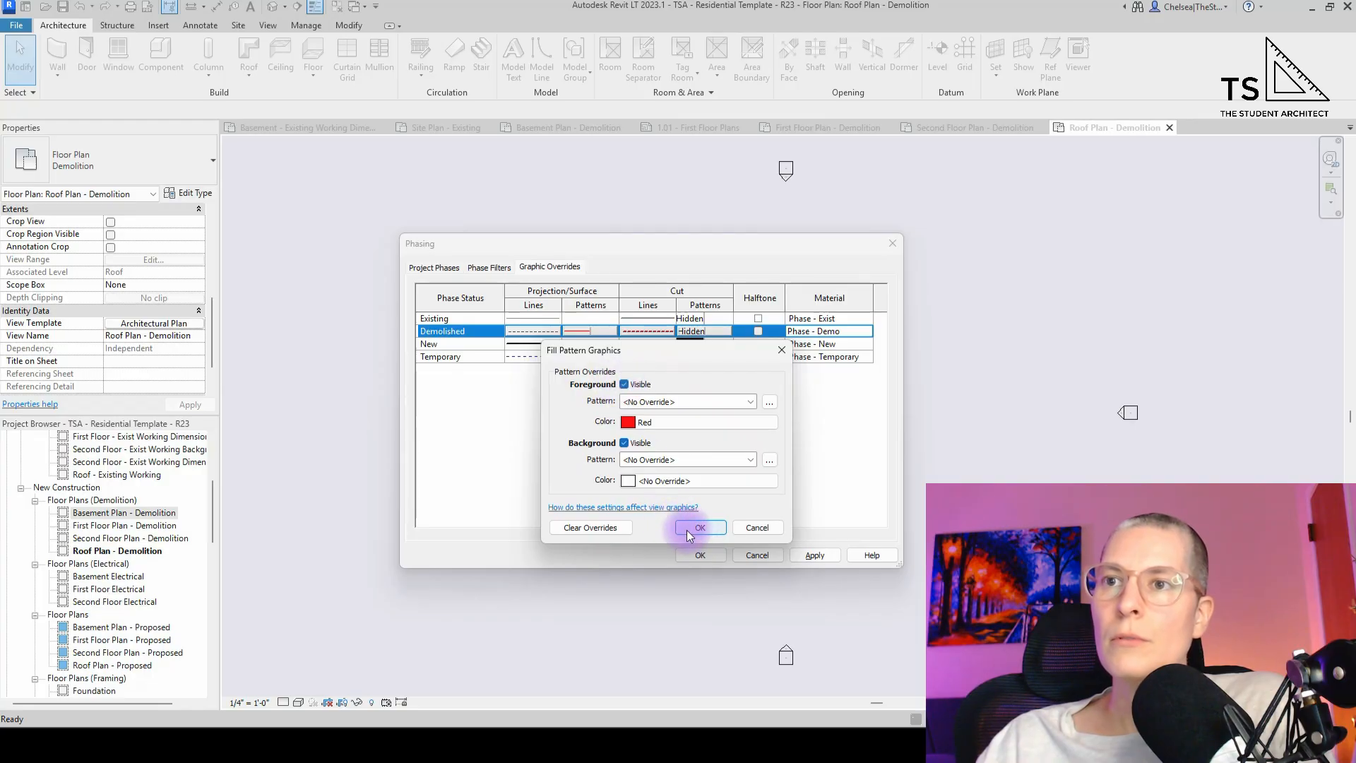
click(599, 331)
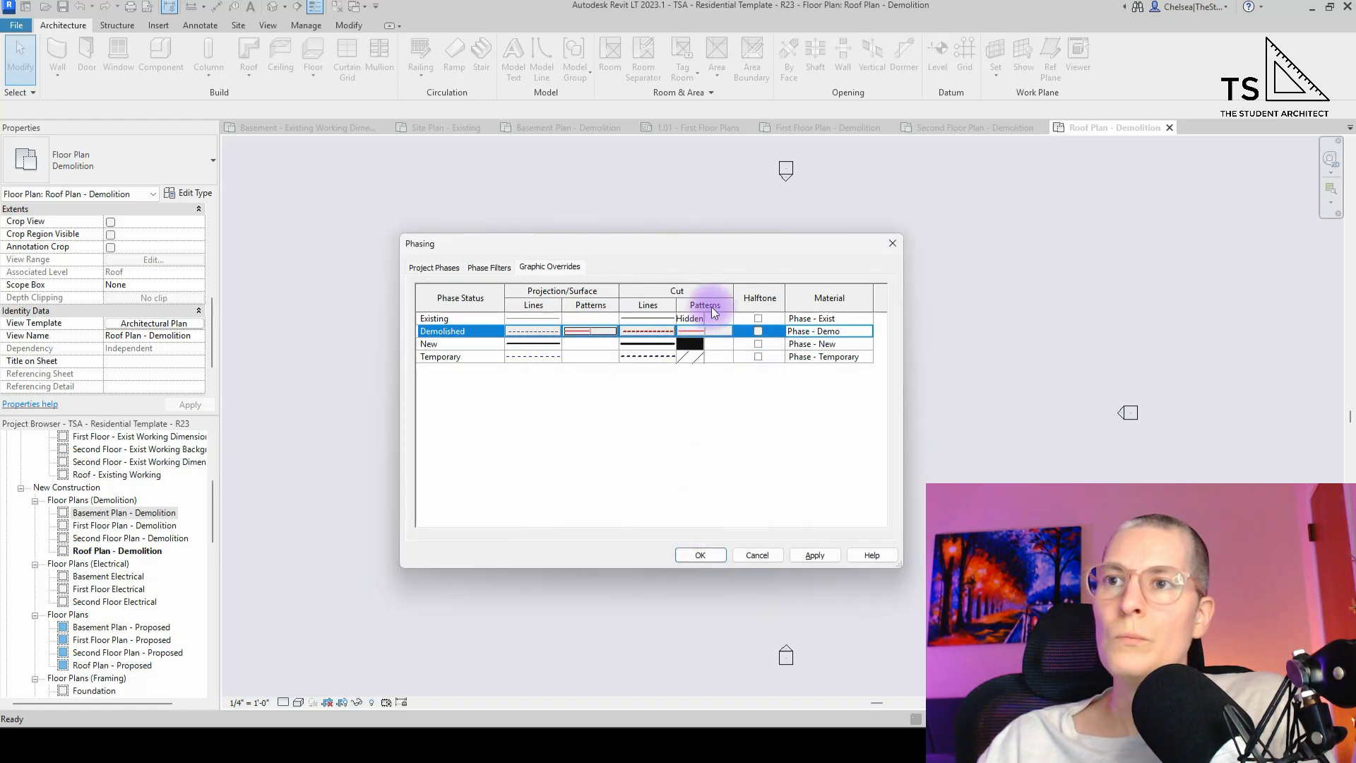
click(713, 332)
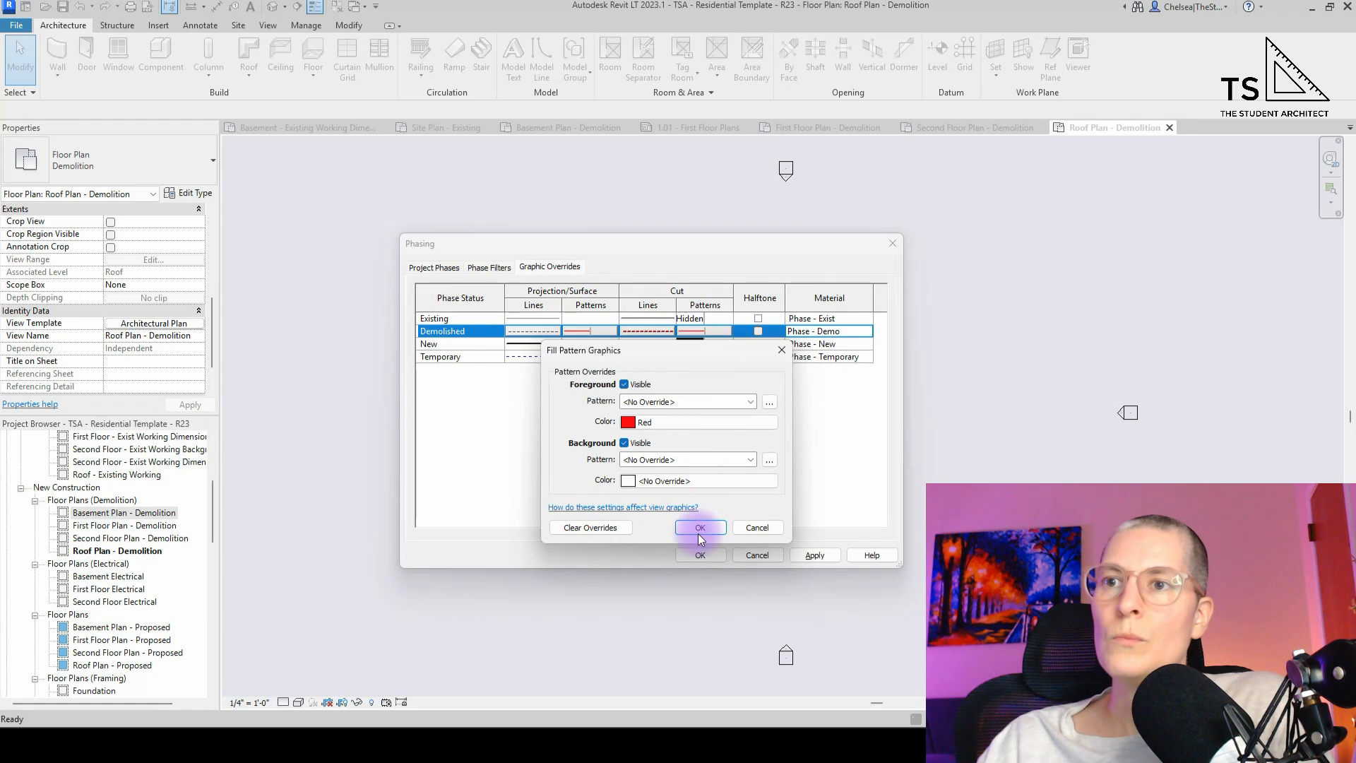
click(700, 528)
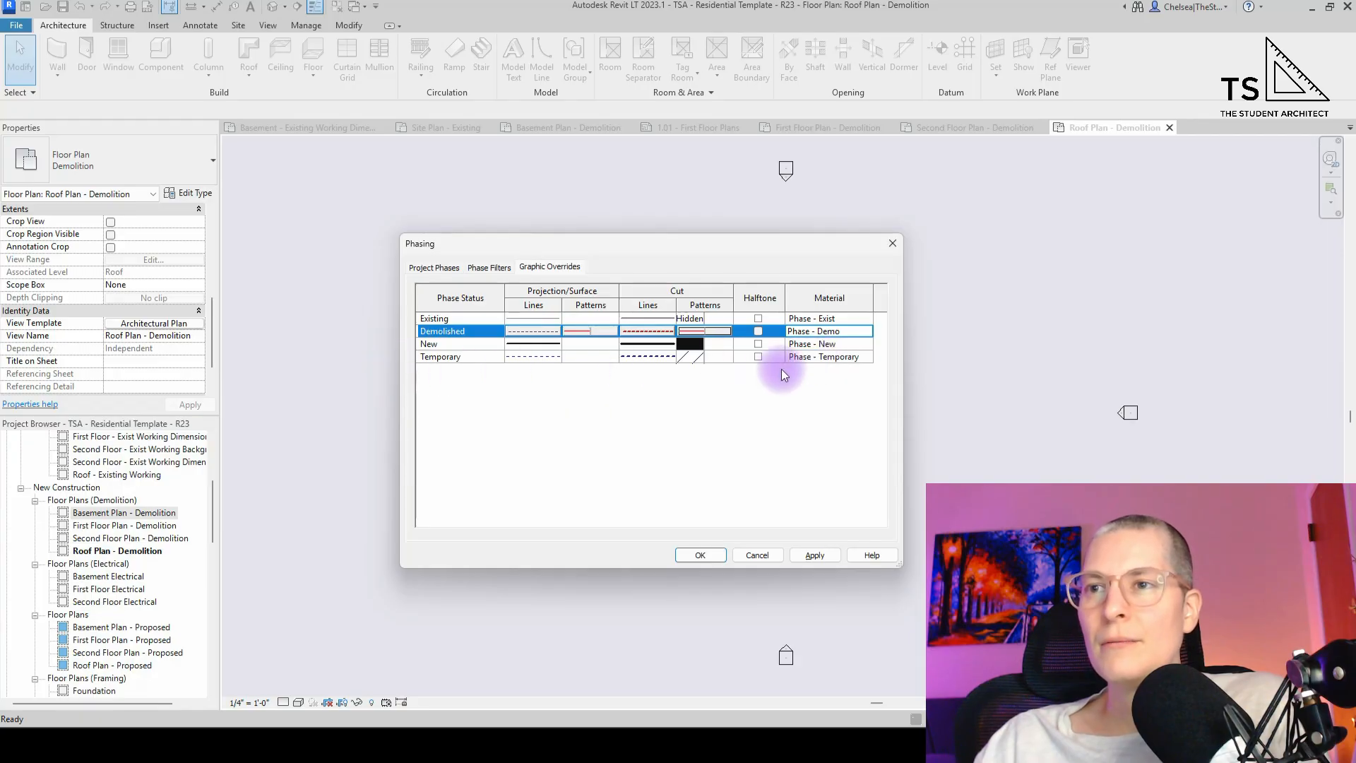
- Check the New status's projection/surface and cut line graphics, comparing their line weights
click(540, 344)
click(539, 344)
click(635, 423)
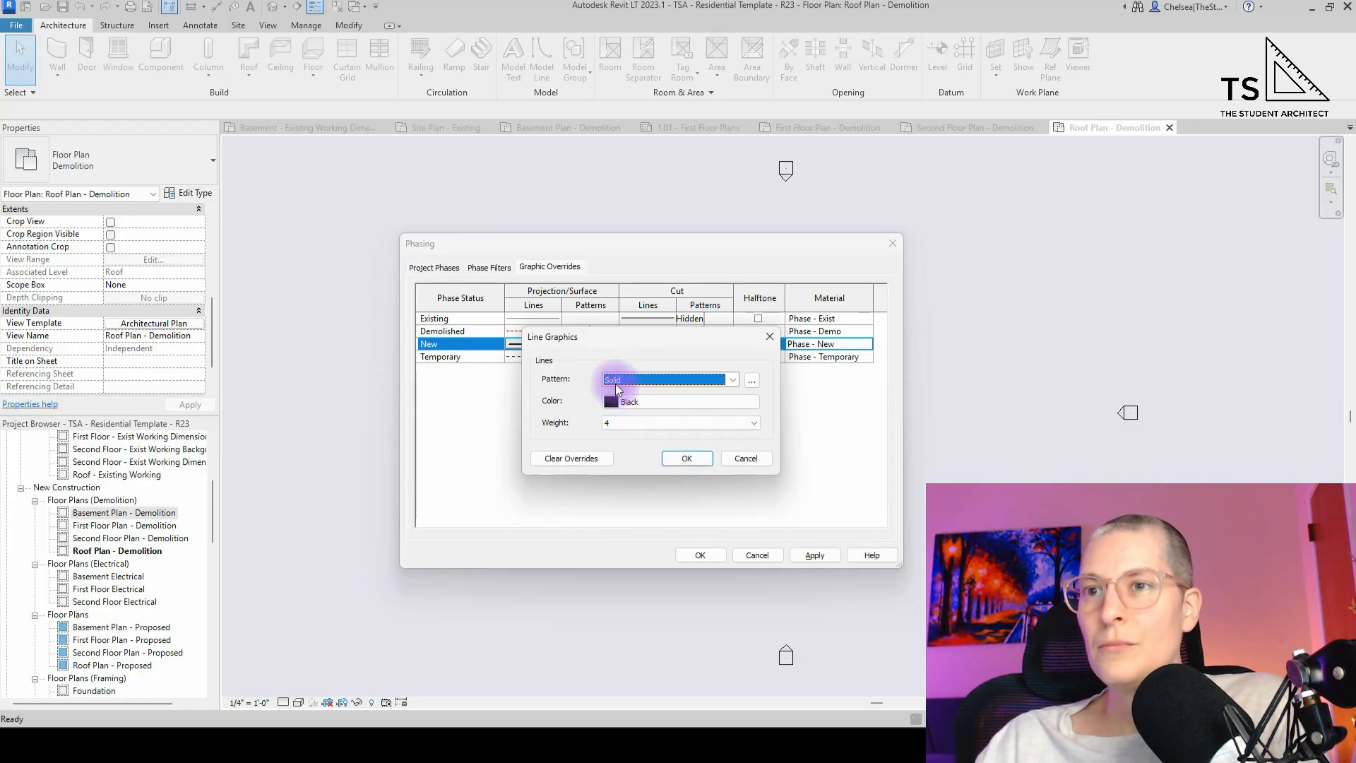
click(684, 460)
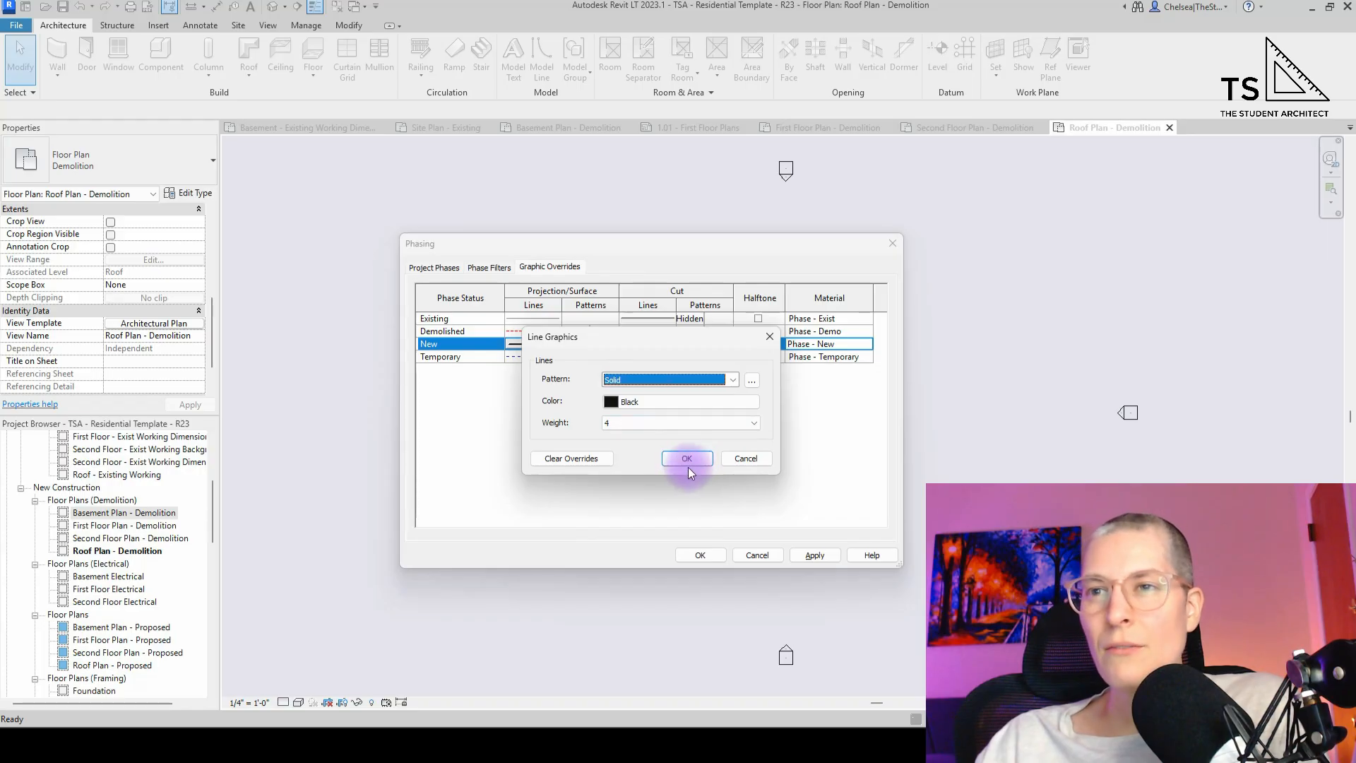
click(671, 460)
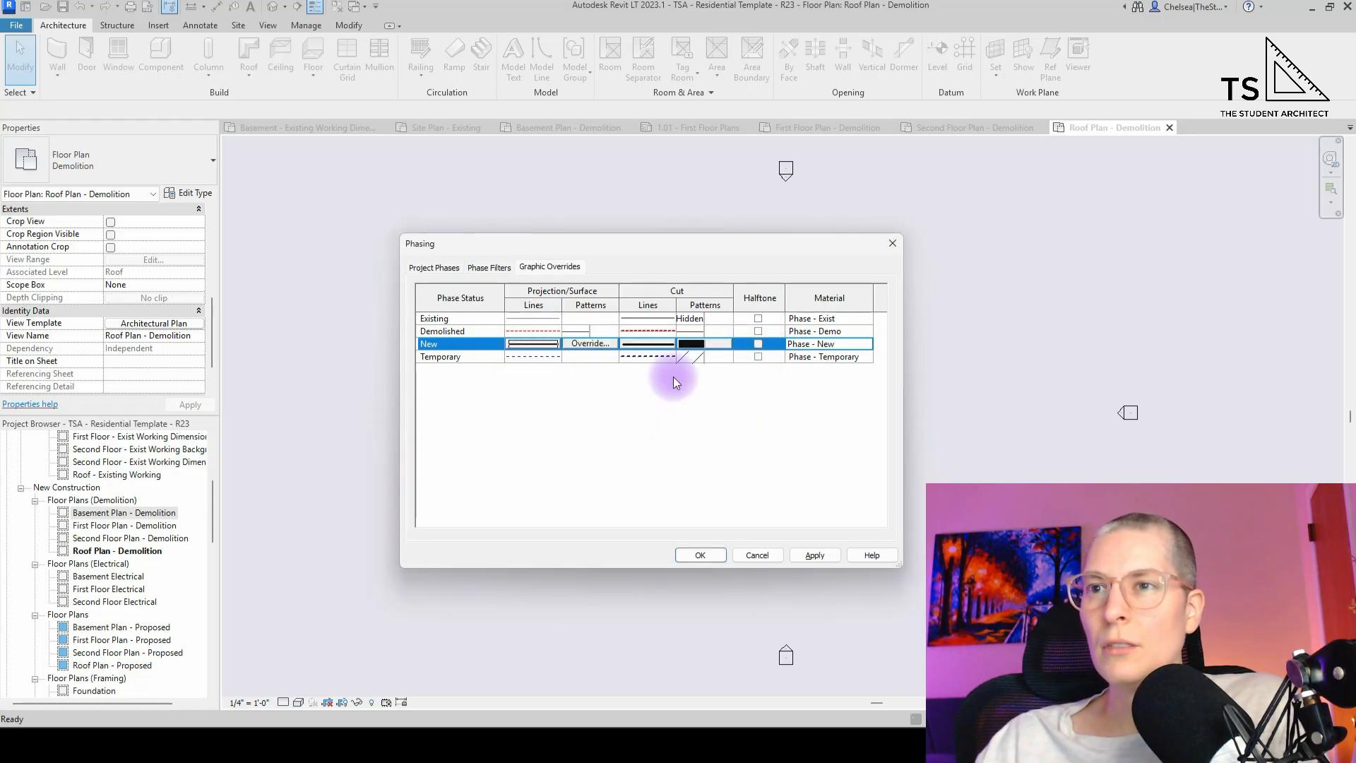
click(656, 344)
click(657, 344)
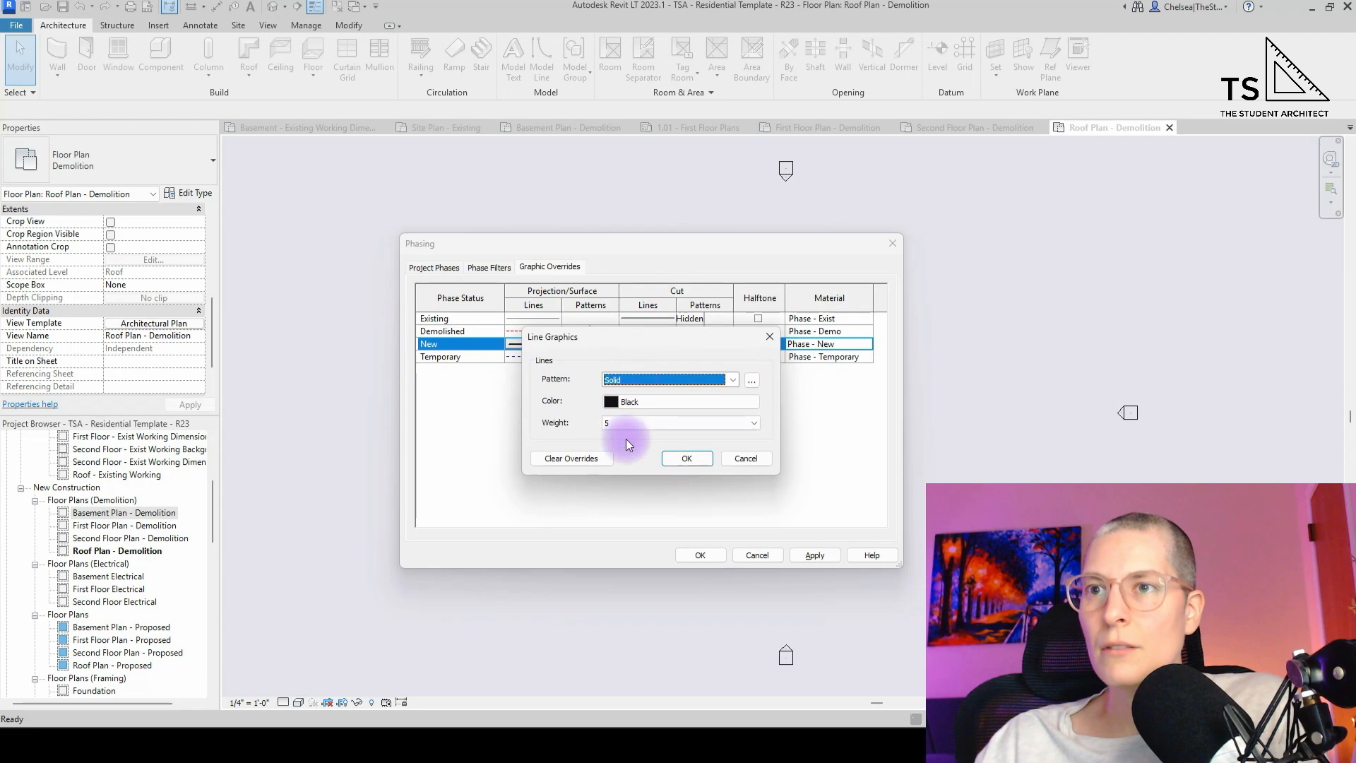
click(672, 456)
- Set the New status's projection/surface line weight to 3 in the phase graphic overrides
click(539, 346)
click(539, 349)
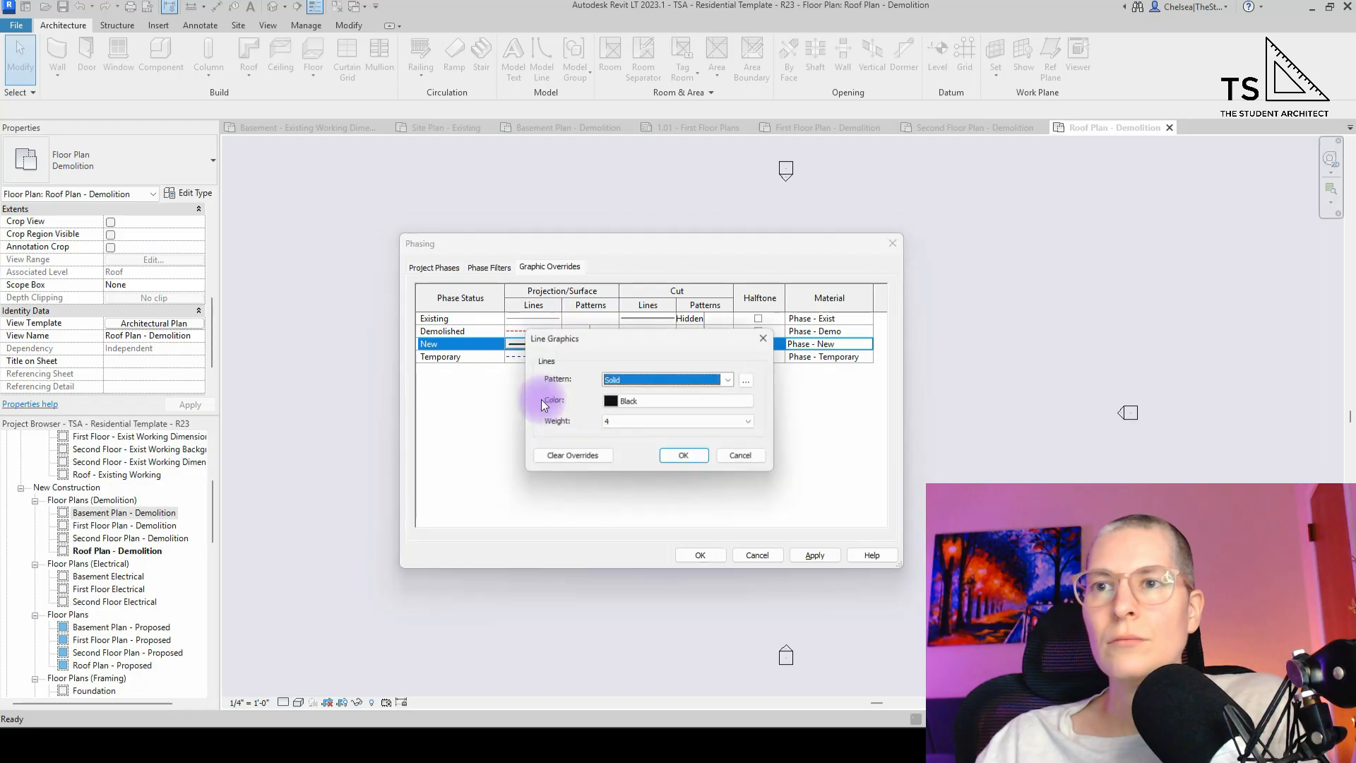
click(629, 421)
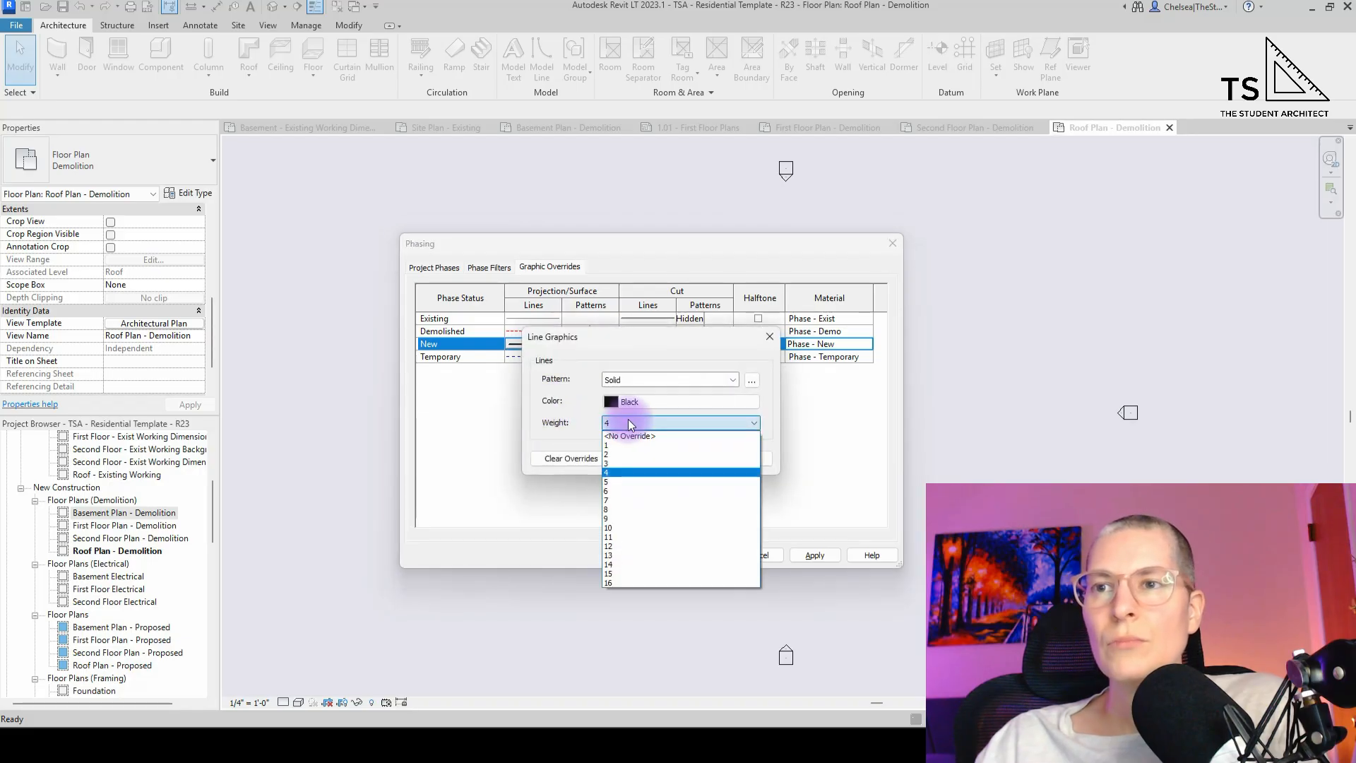
click(619, 464)
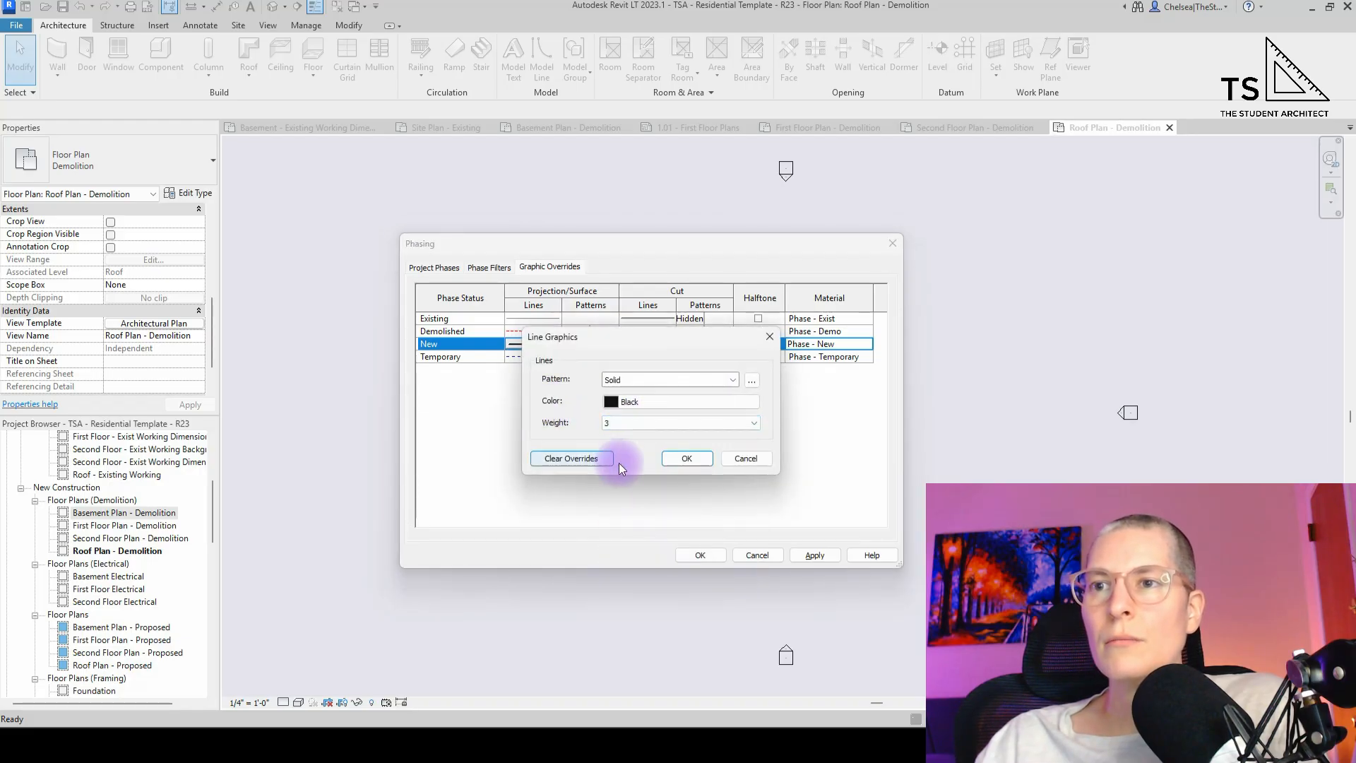
click(680, 458)
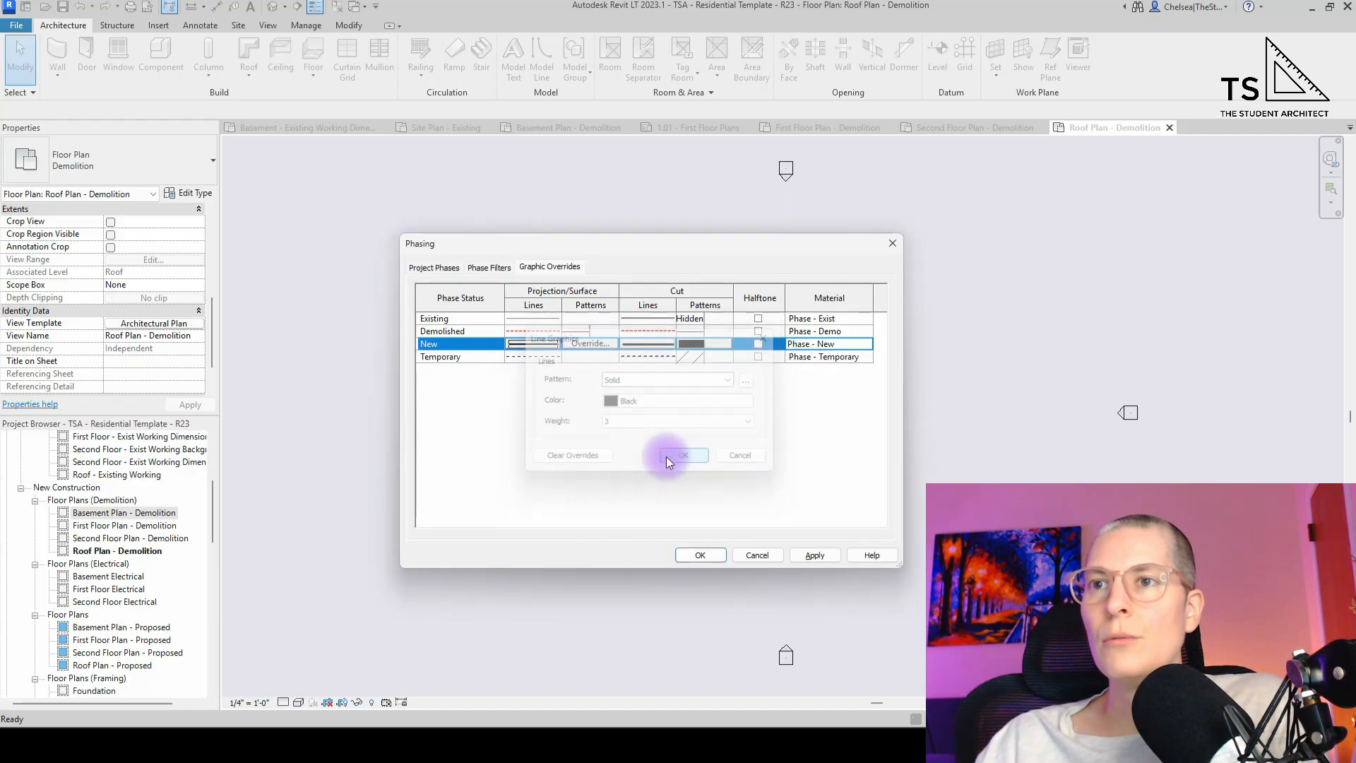
- Clear the New status's cut fill pattern overrides, recheck its pattern settings, and accept the phasing changes
click(700, 344)
click(693, 345)
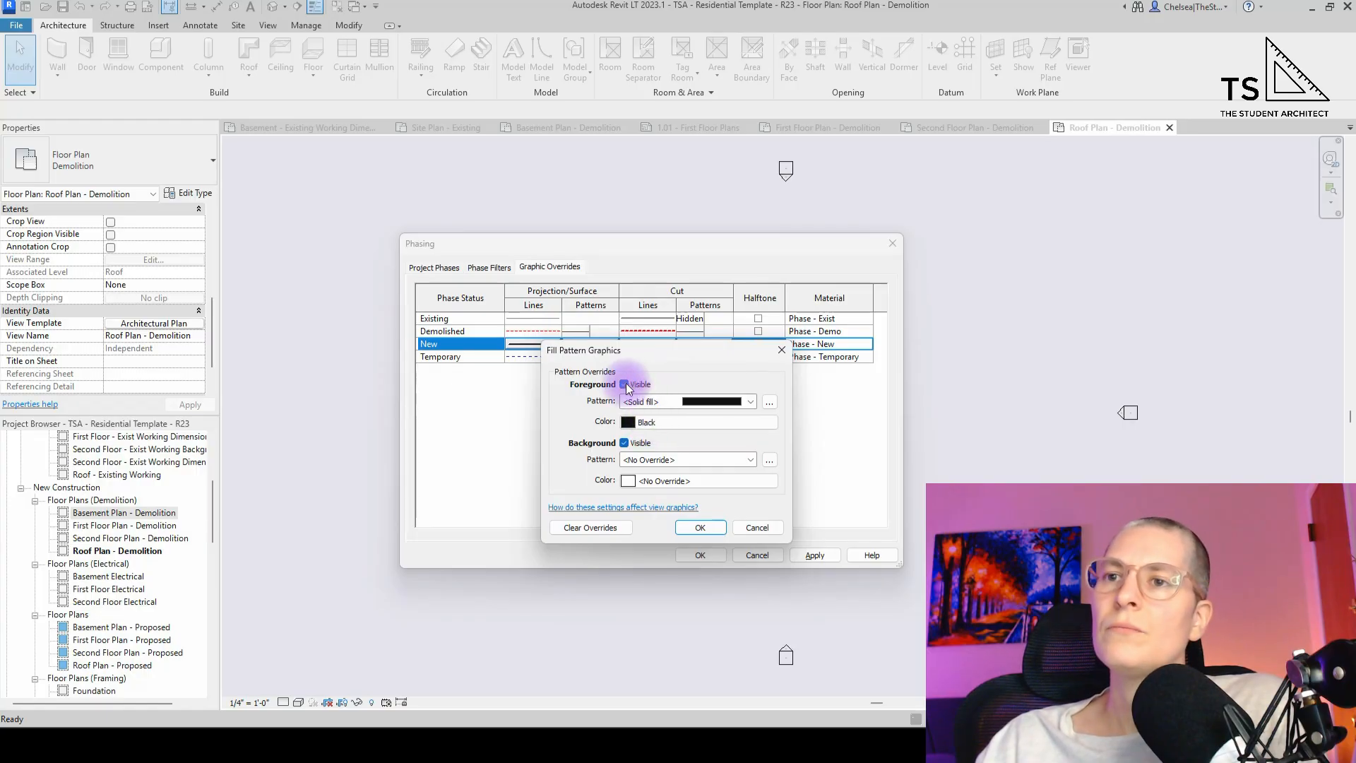
click(595, 528)
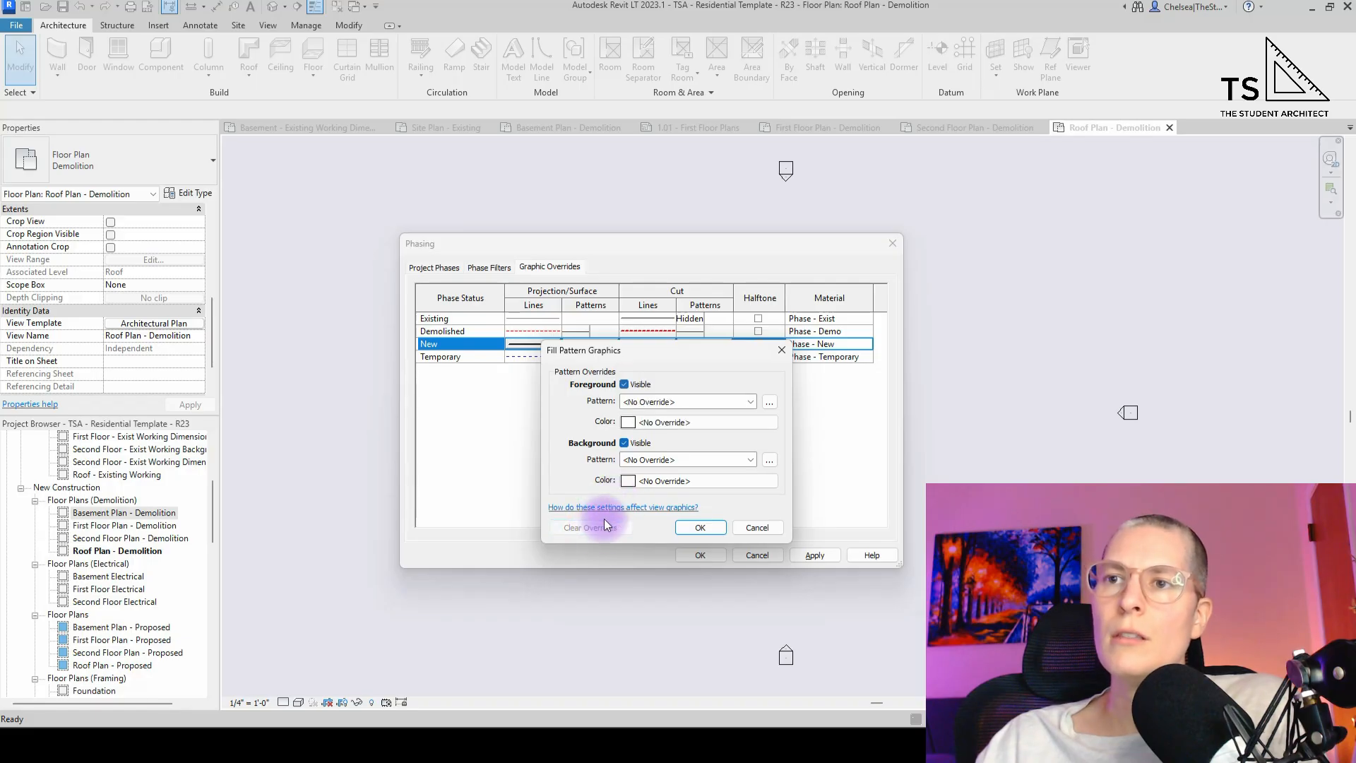
click(705, 528)
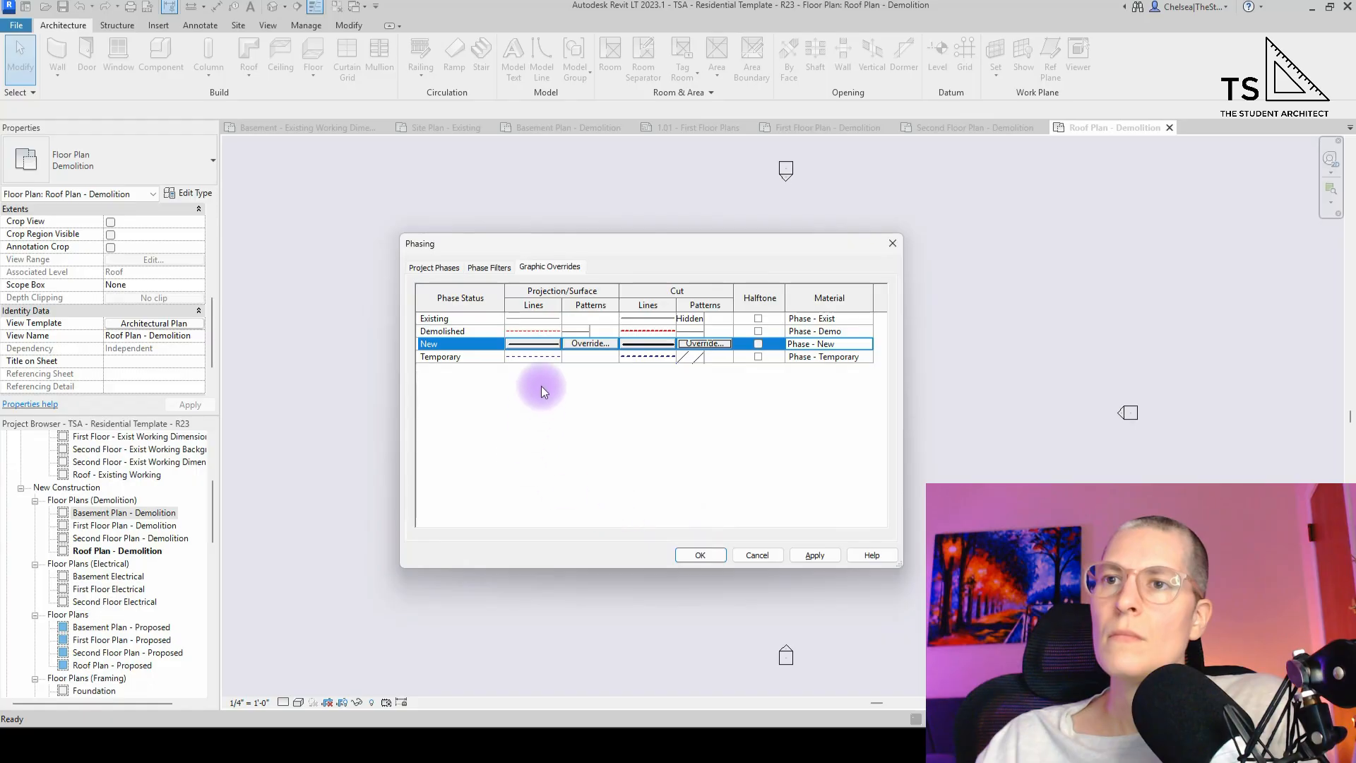
click(589, 344)
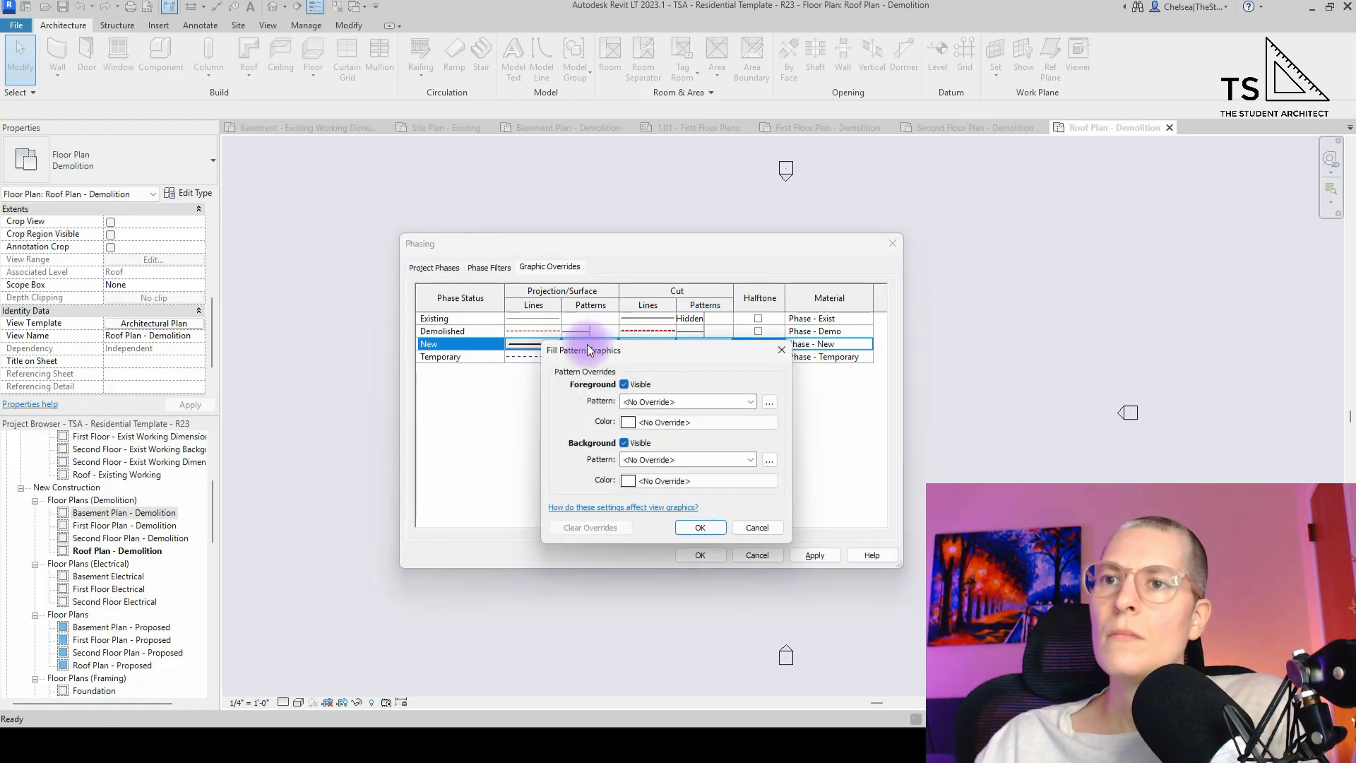
key(Escape)
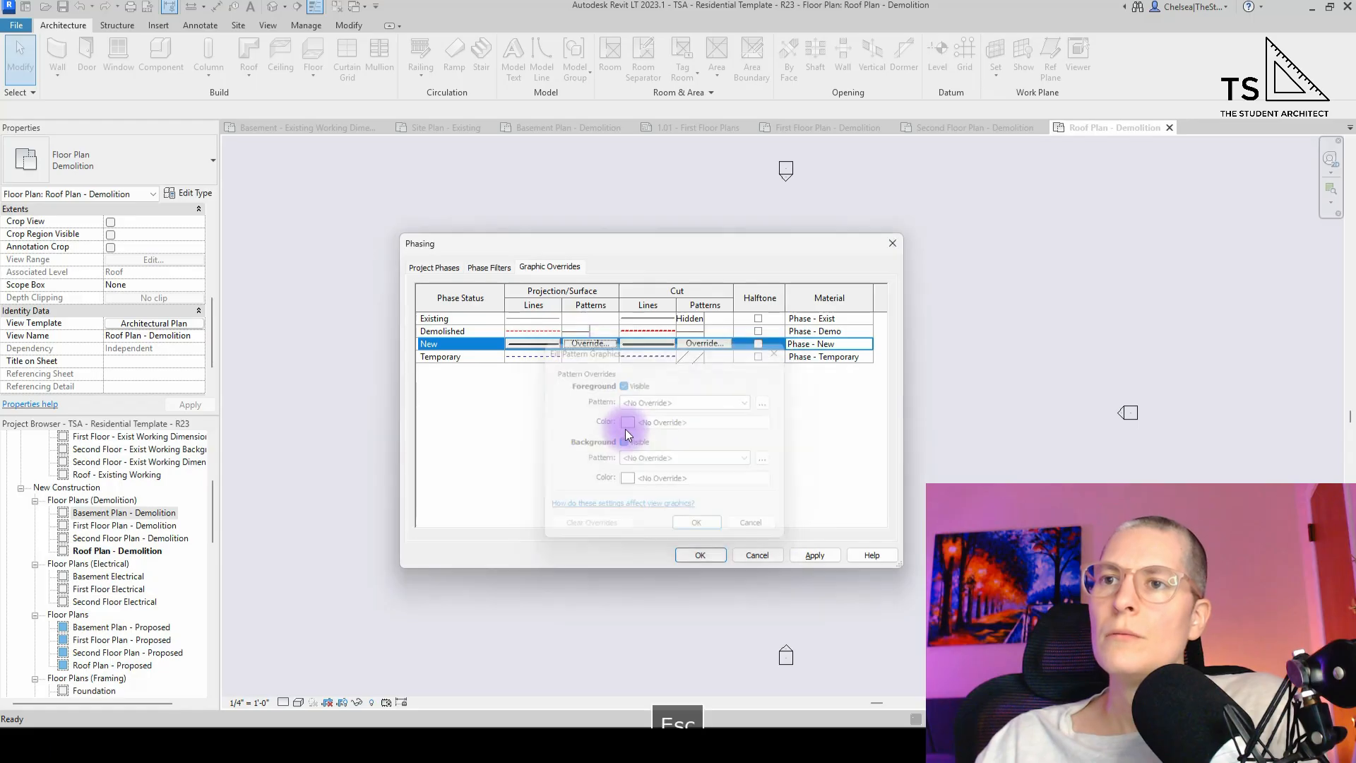
click(706, 346)
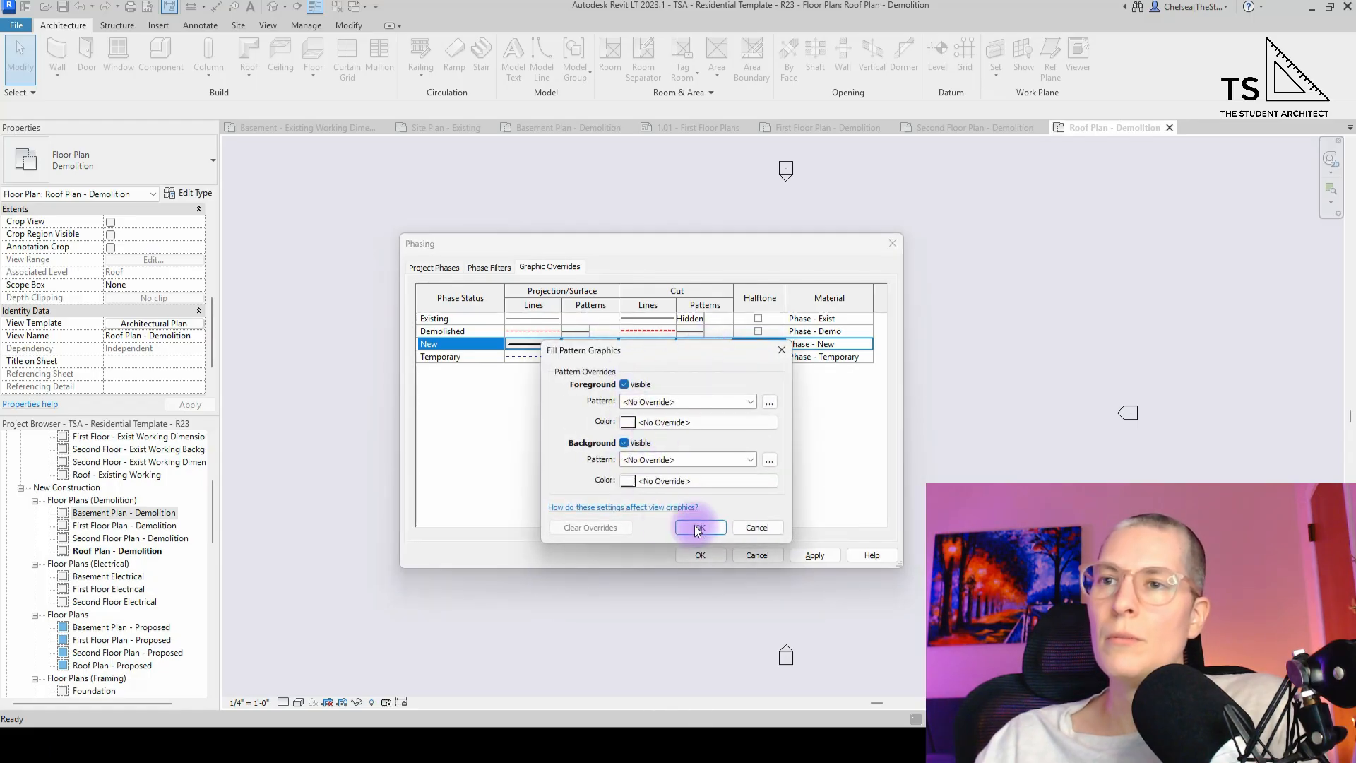
key(Escape)
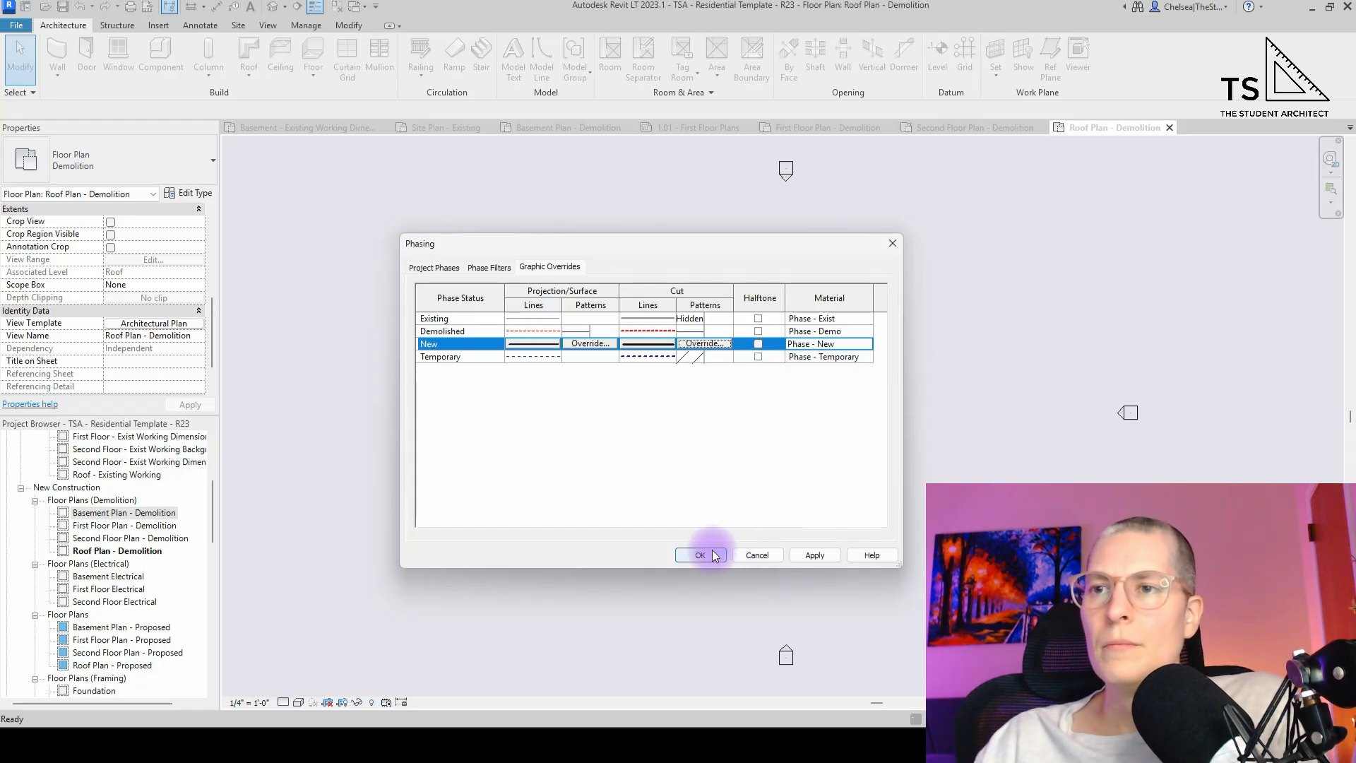
click(691, 344)
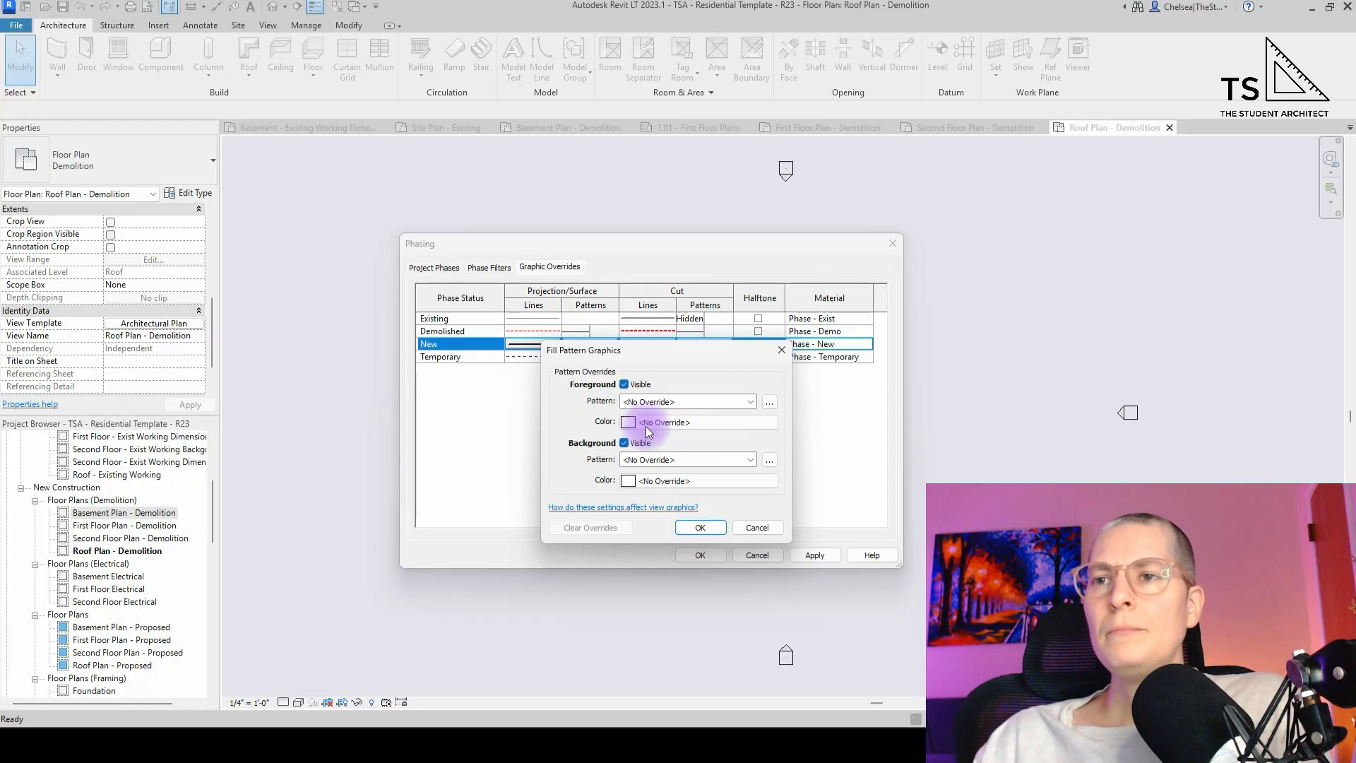
click(781, 350)
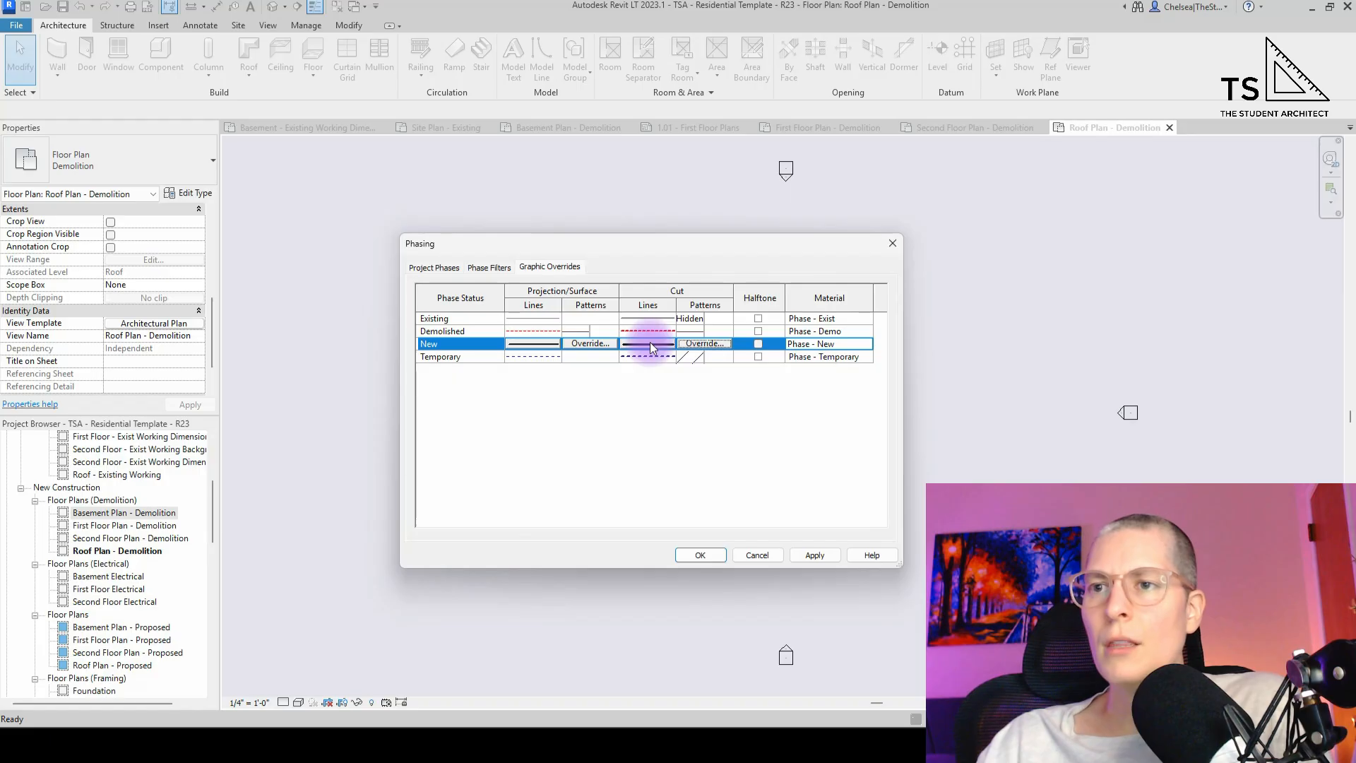
click(699, 556)
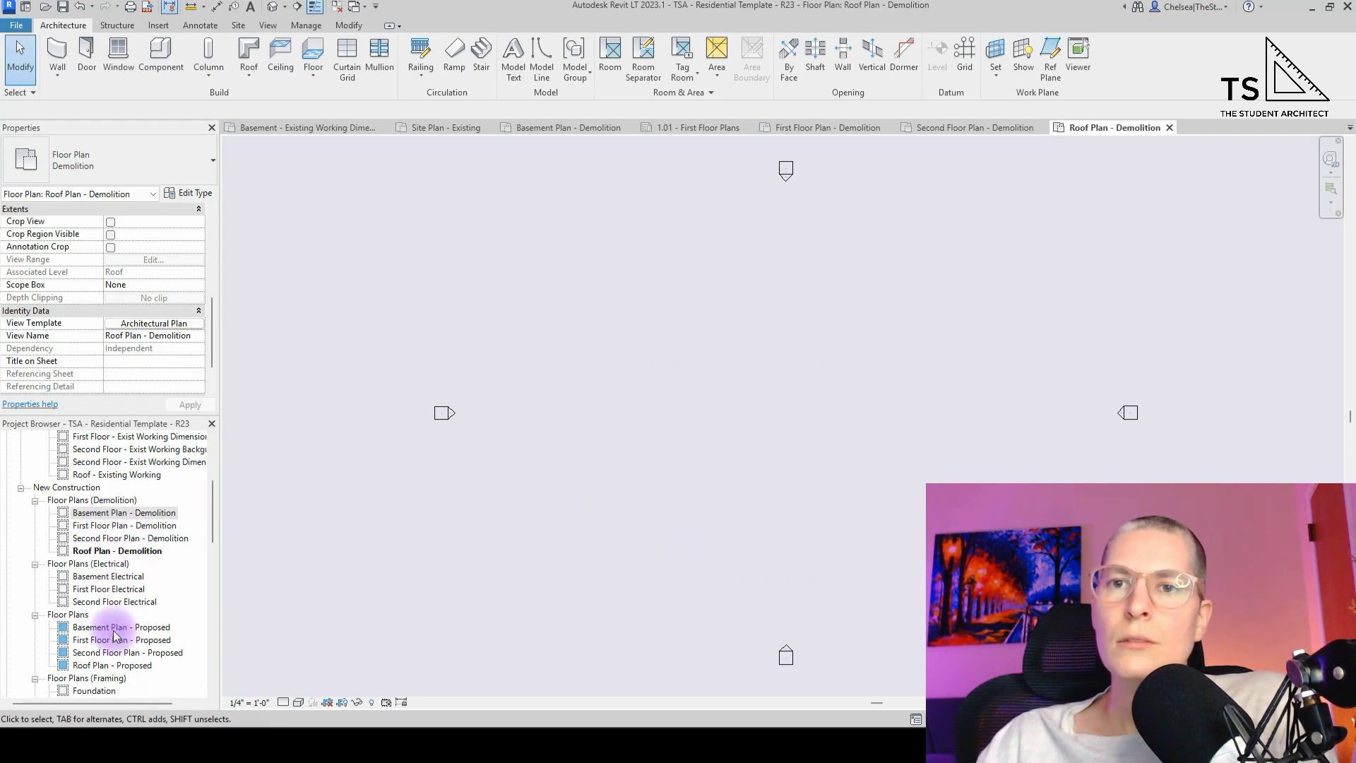
- Duplicate the East building elevation view without its detailing
scroll(115, 636, down, 1)
scroll(113, 632, down, 5)
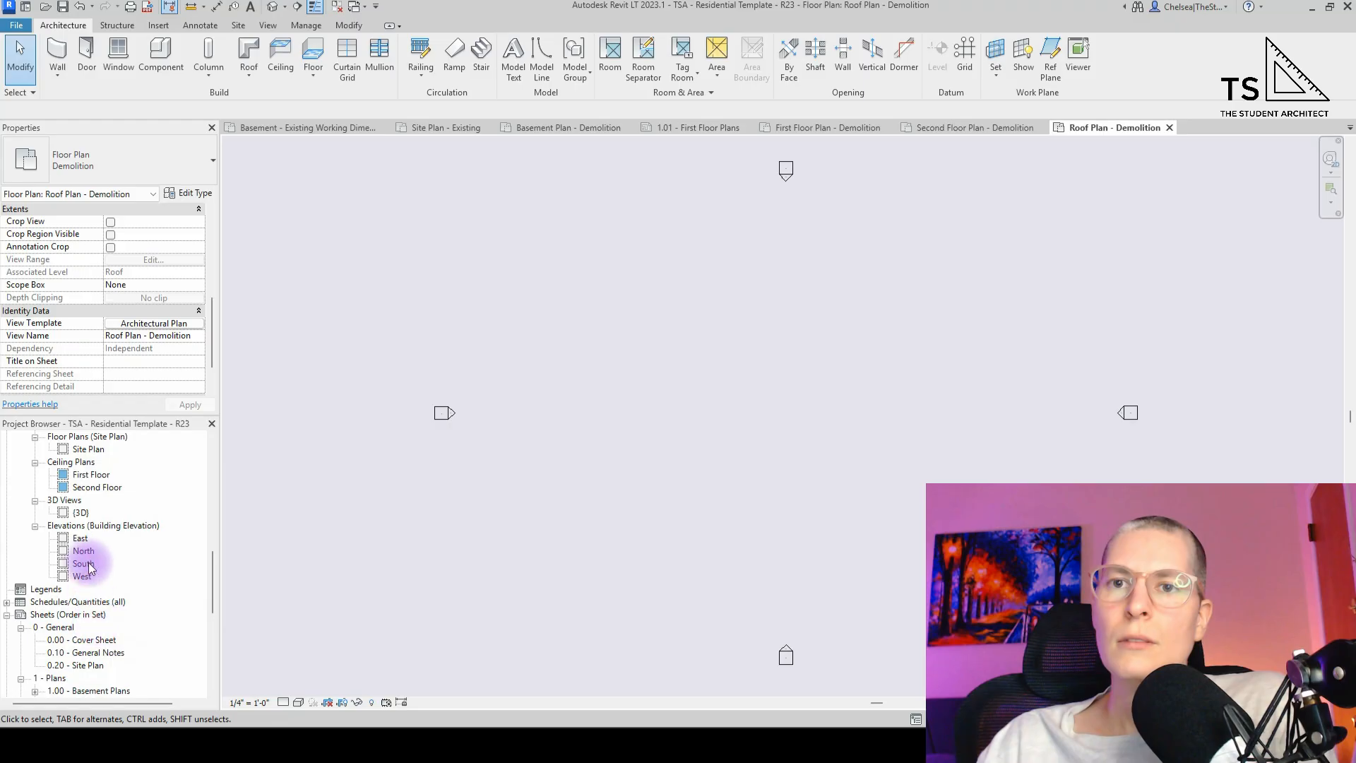
click(81, 540)
right_click(82, 542)
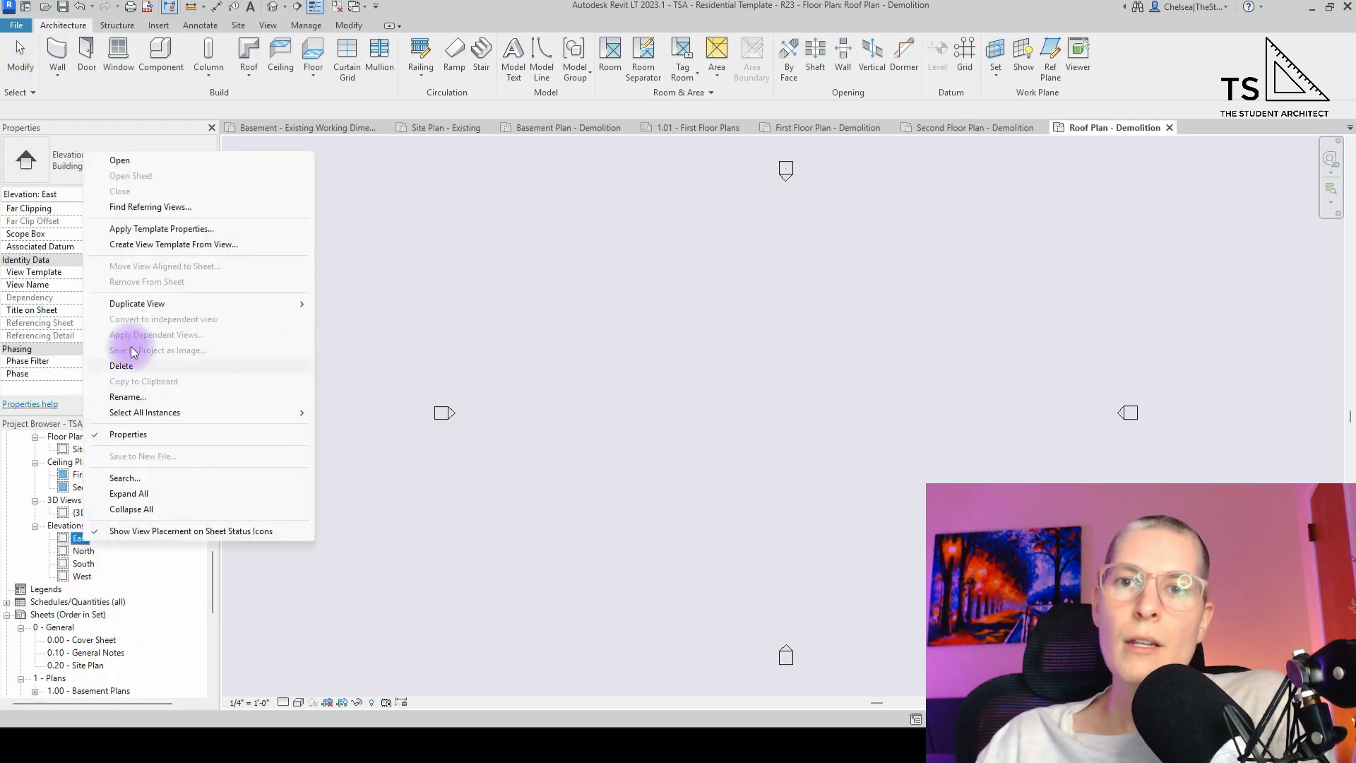
mouse_move(192, 306)
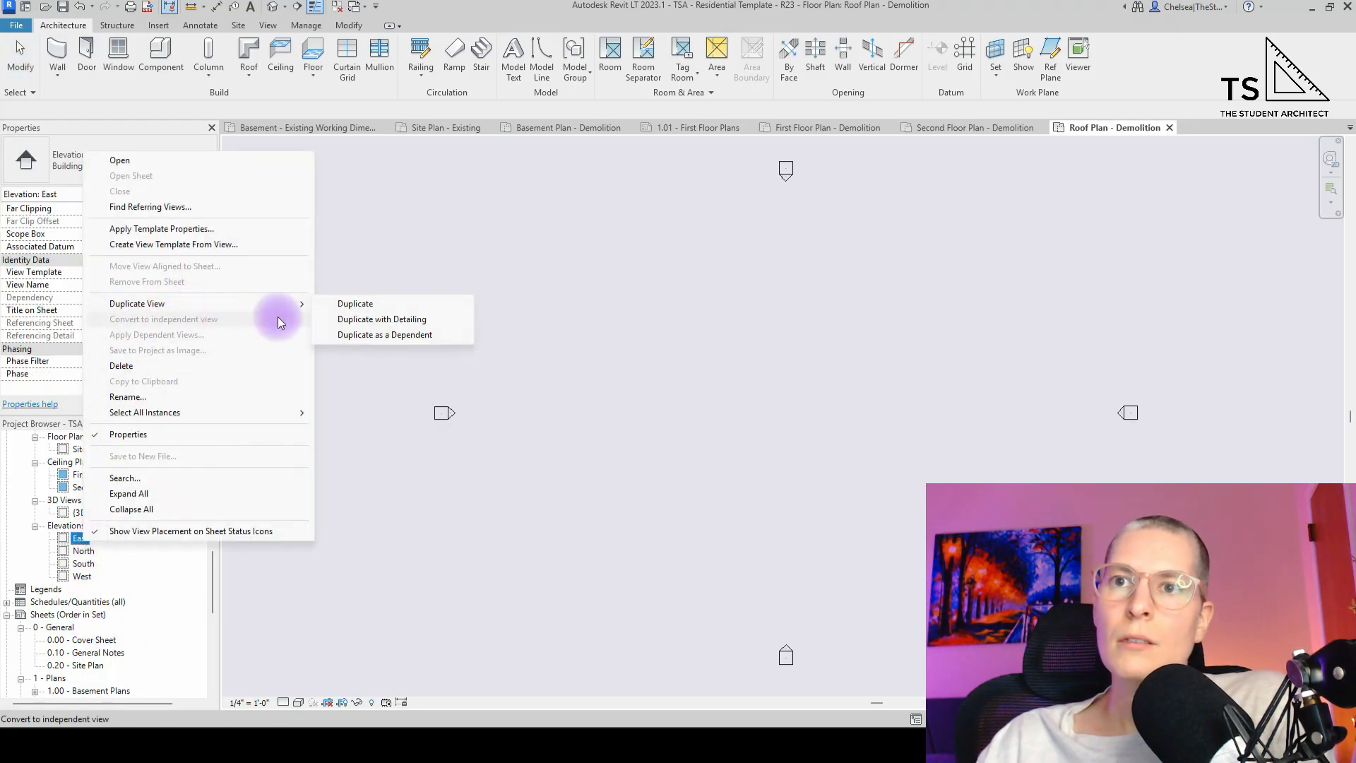
click(360, 304)
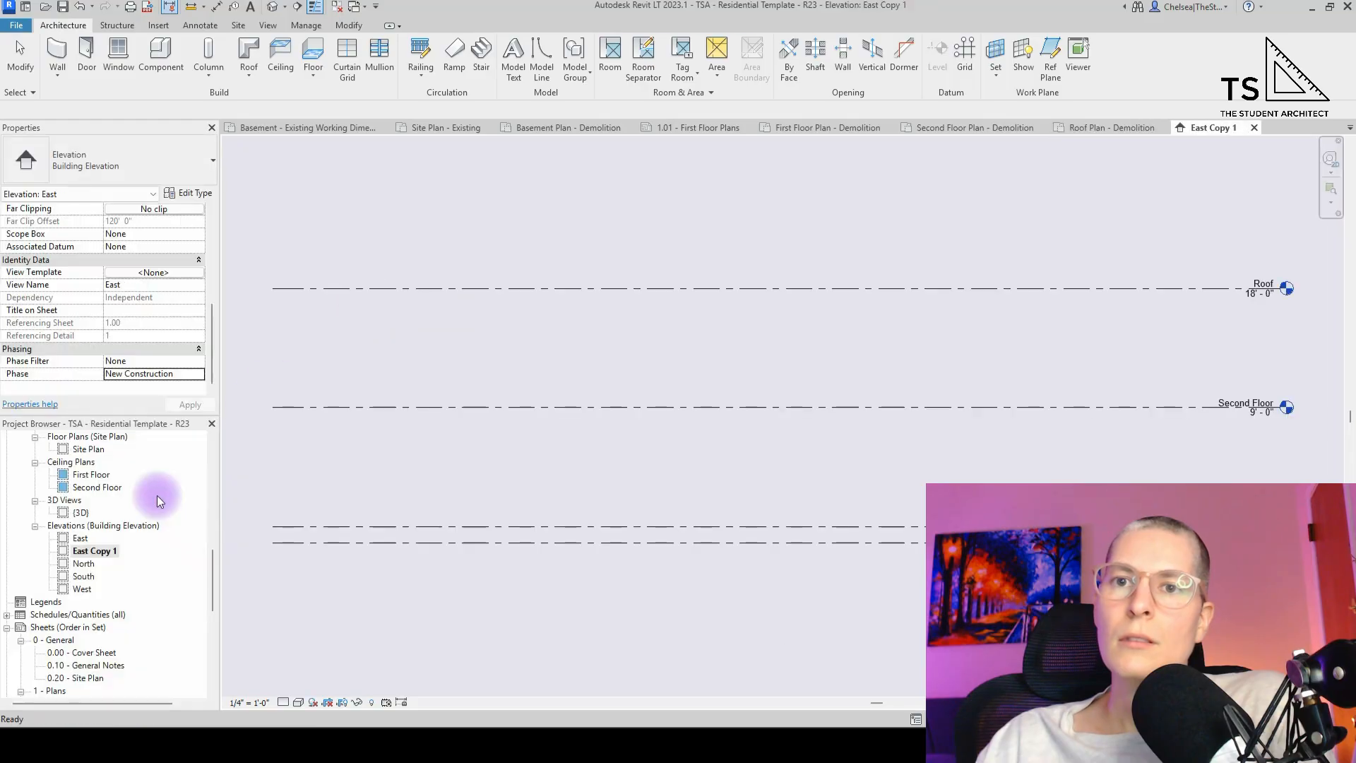
- Rename the duplicated East elevation as "East - Existing" and copy the "Existing" suffix for reuse
click(87, 552)
scroll(99, 535, up, 12)
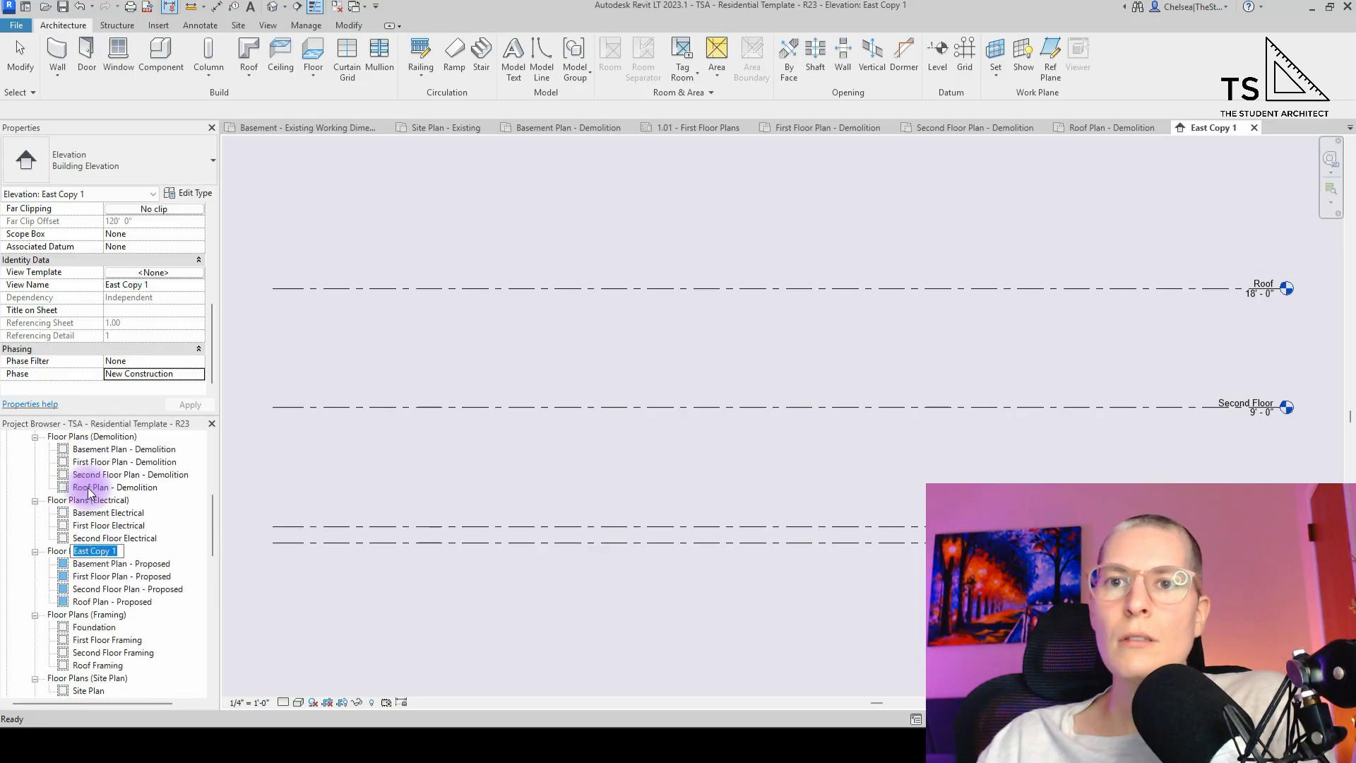
scroll(81, 484, down, 15)
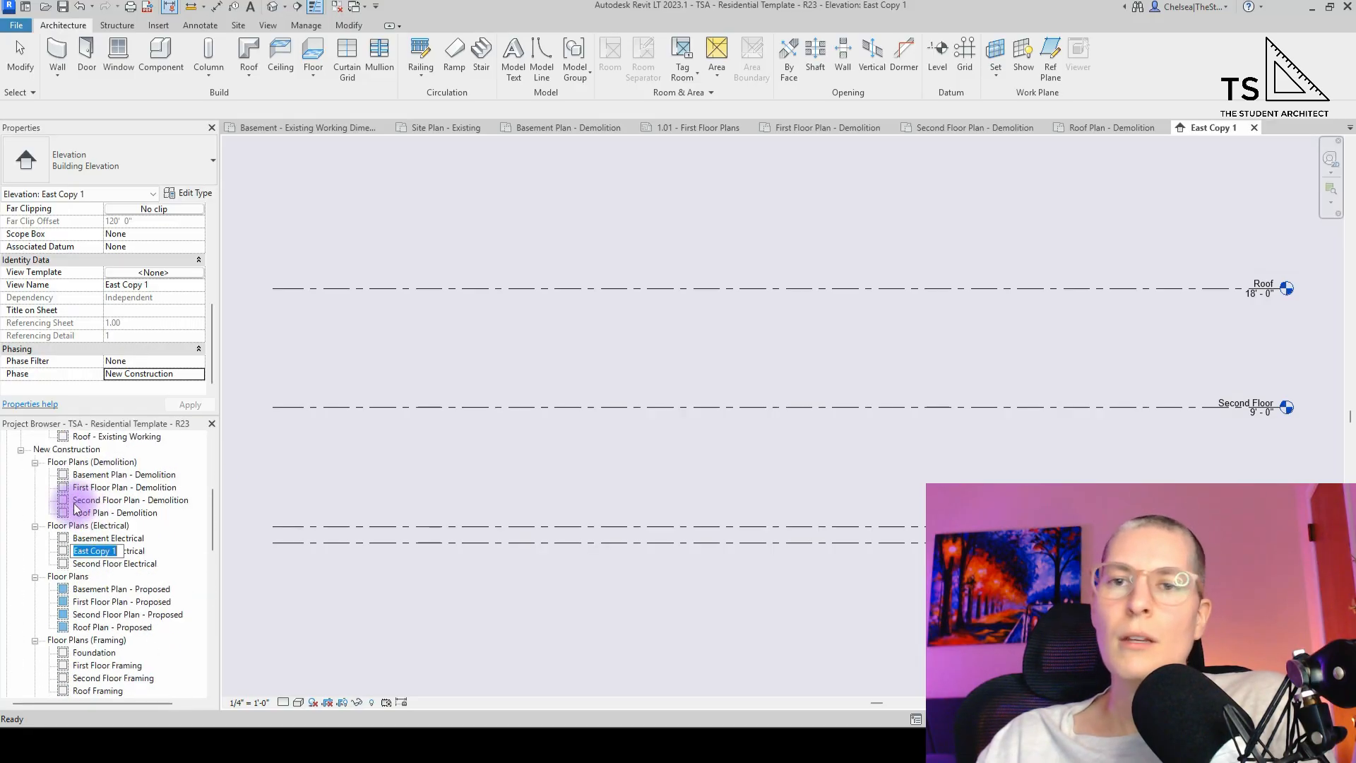
scroll(89, 609, down, 3)
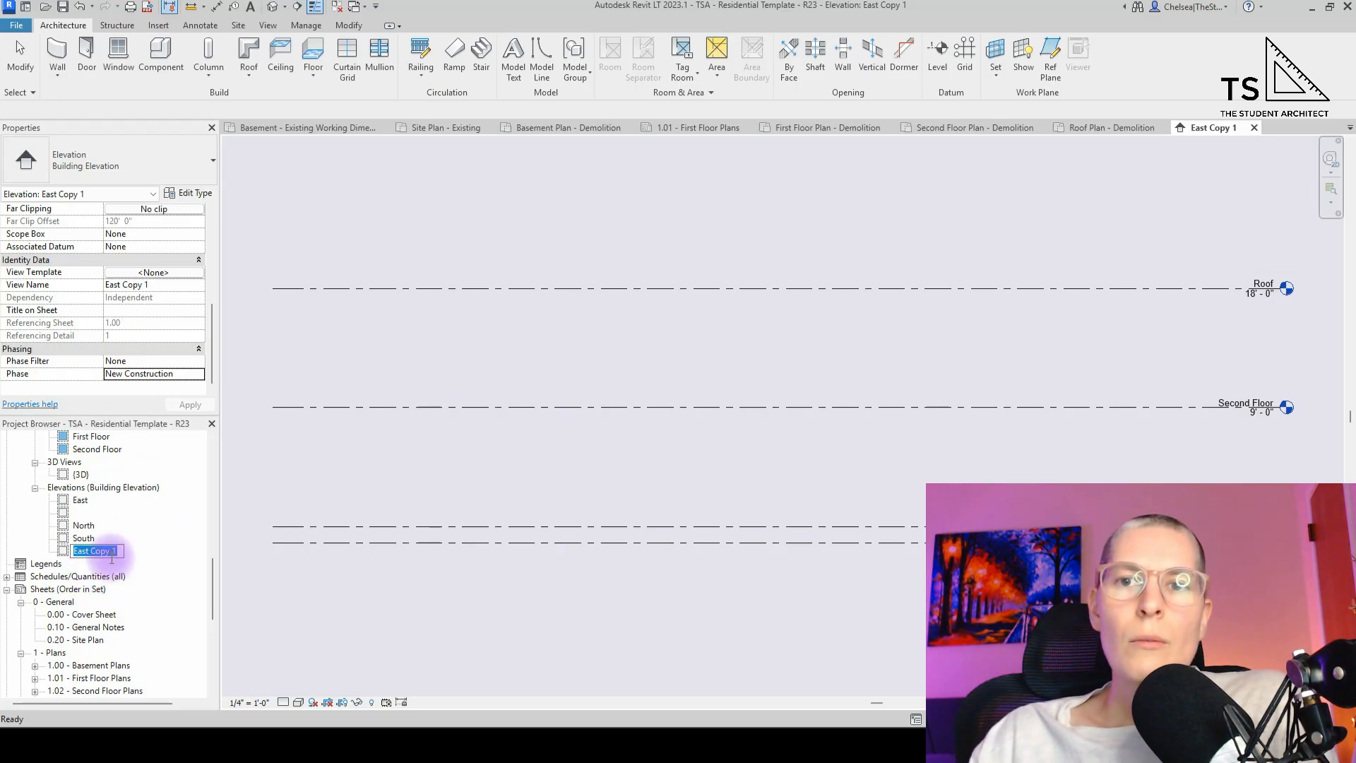
drag(91, 550, 176, 565)
text(- Exs)
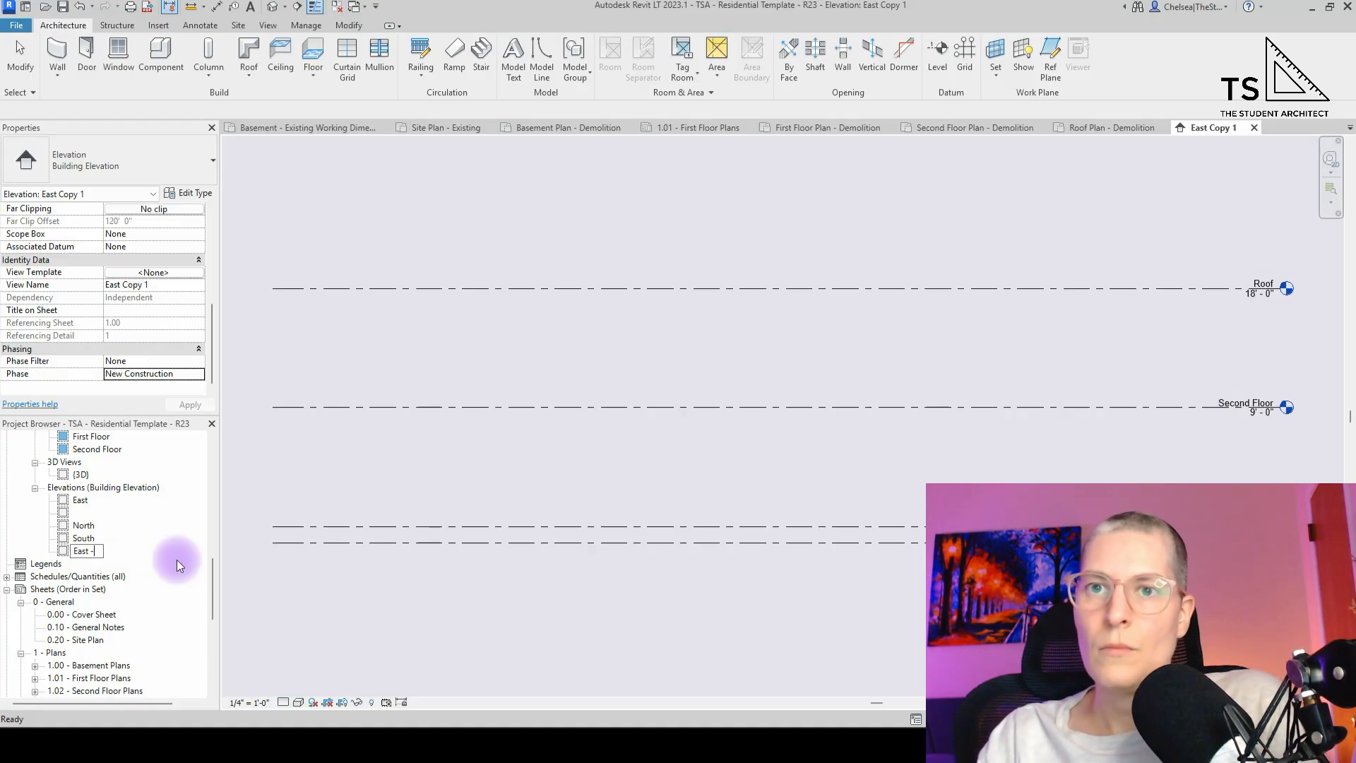
key(BackSpace)
text(isting)
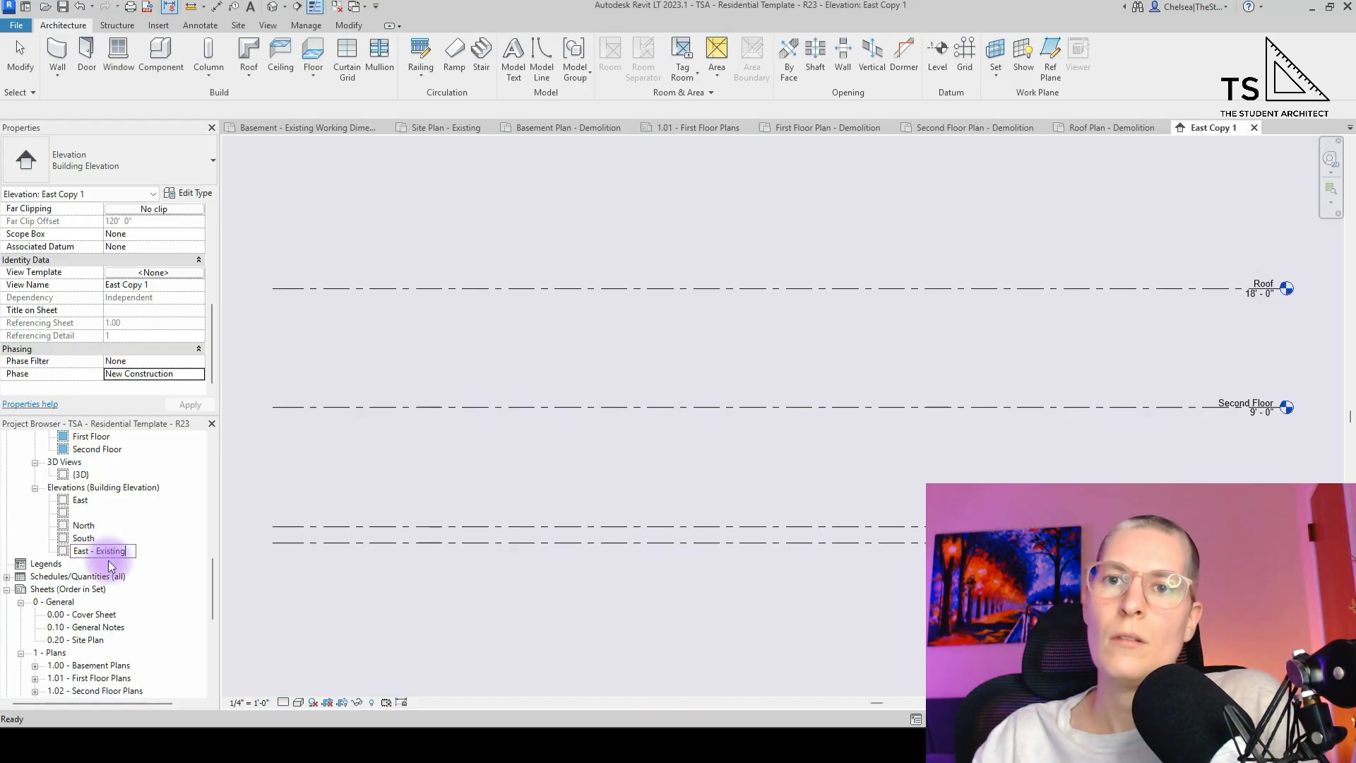
drag(130, 554, 94, 559)
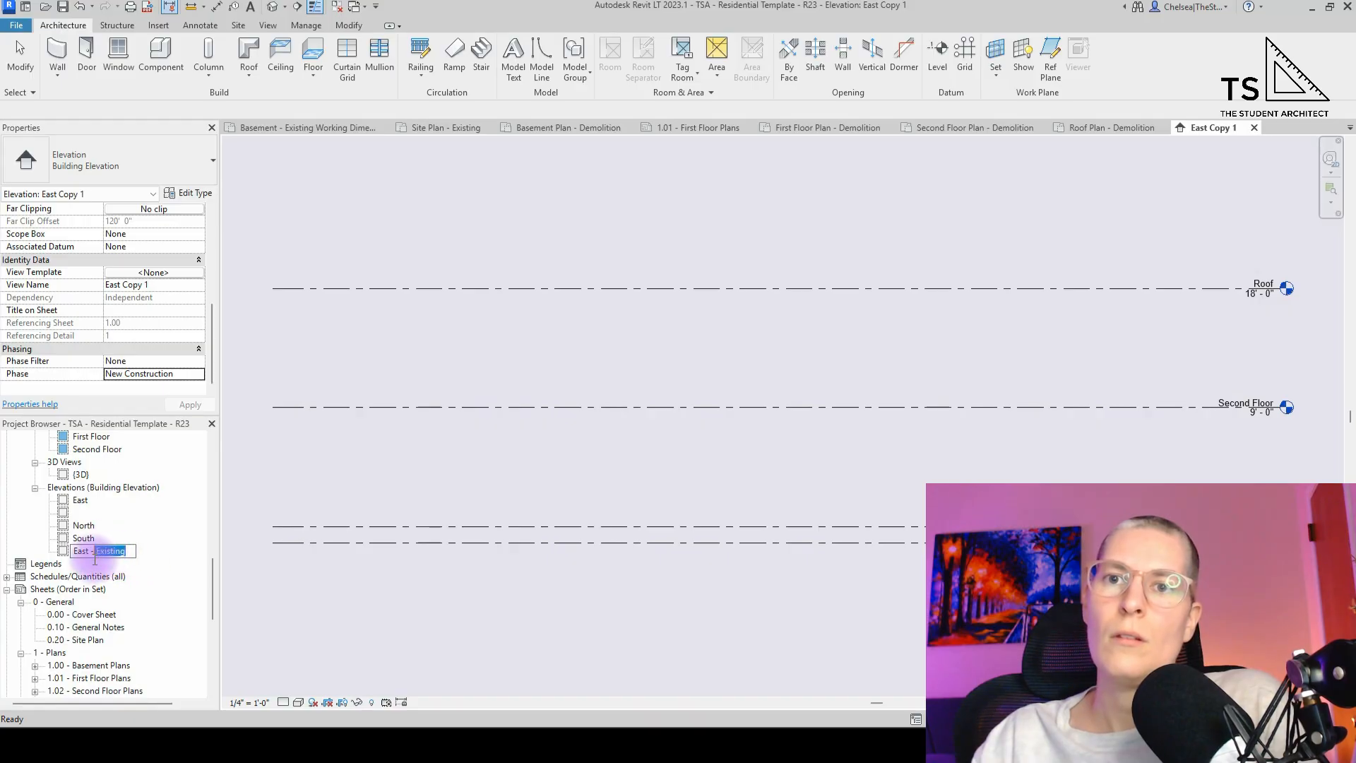
- Duplicate the North building elevation without detailing and rename the copy as "North - Existing"
click(88, 527)
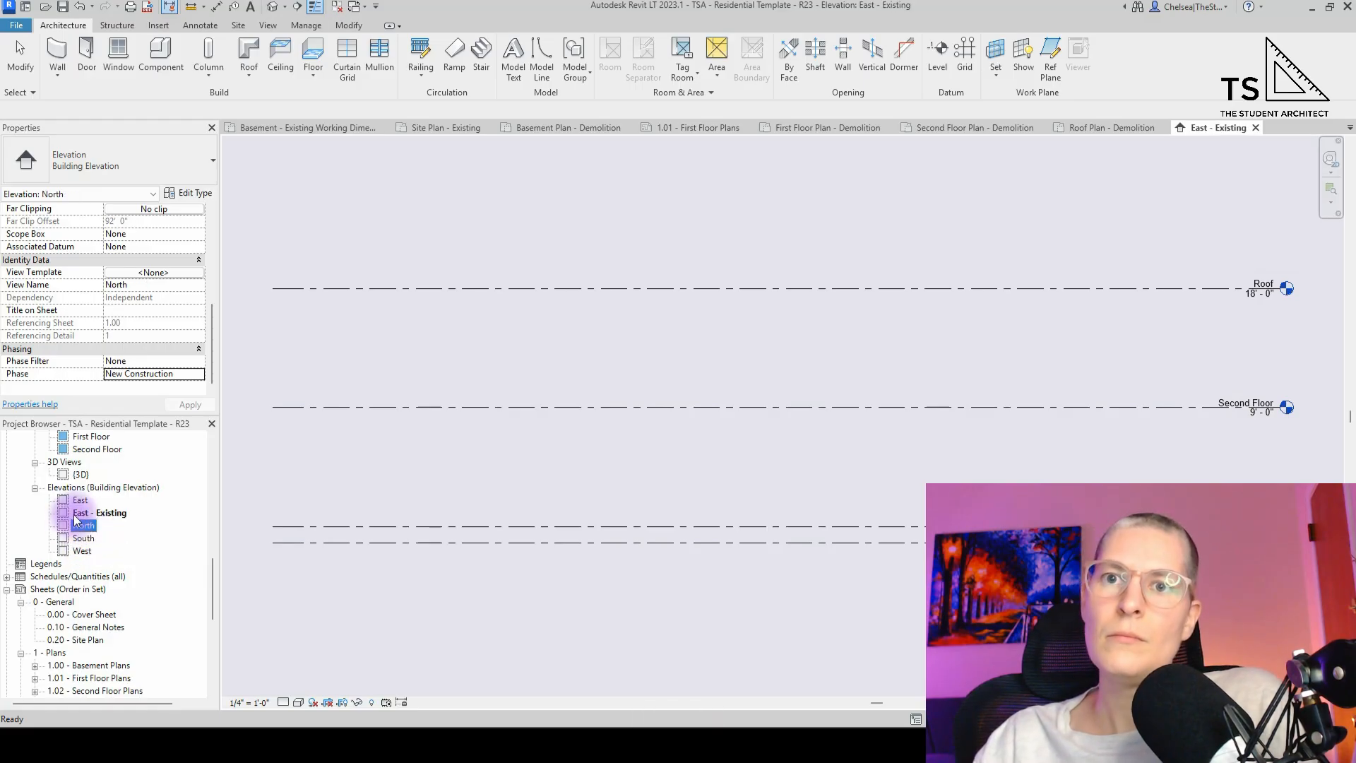
right_click(83, 527)
mouse_move(220, 285)
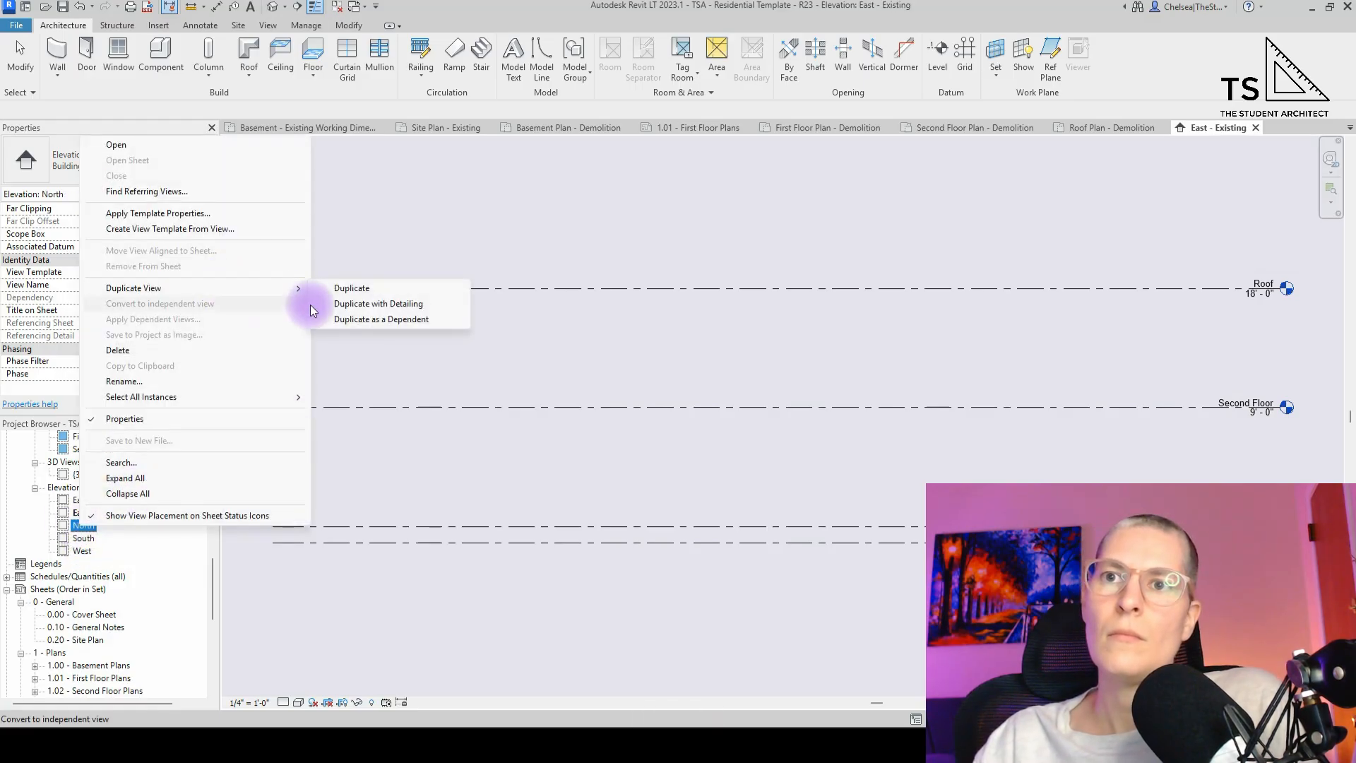
click(338, 287)
double_click(103, 539)
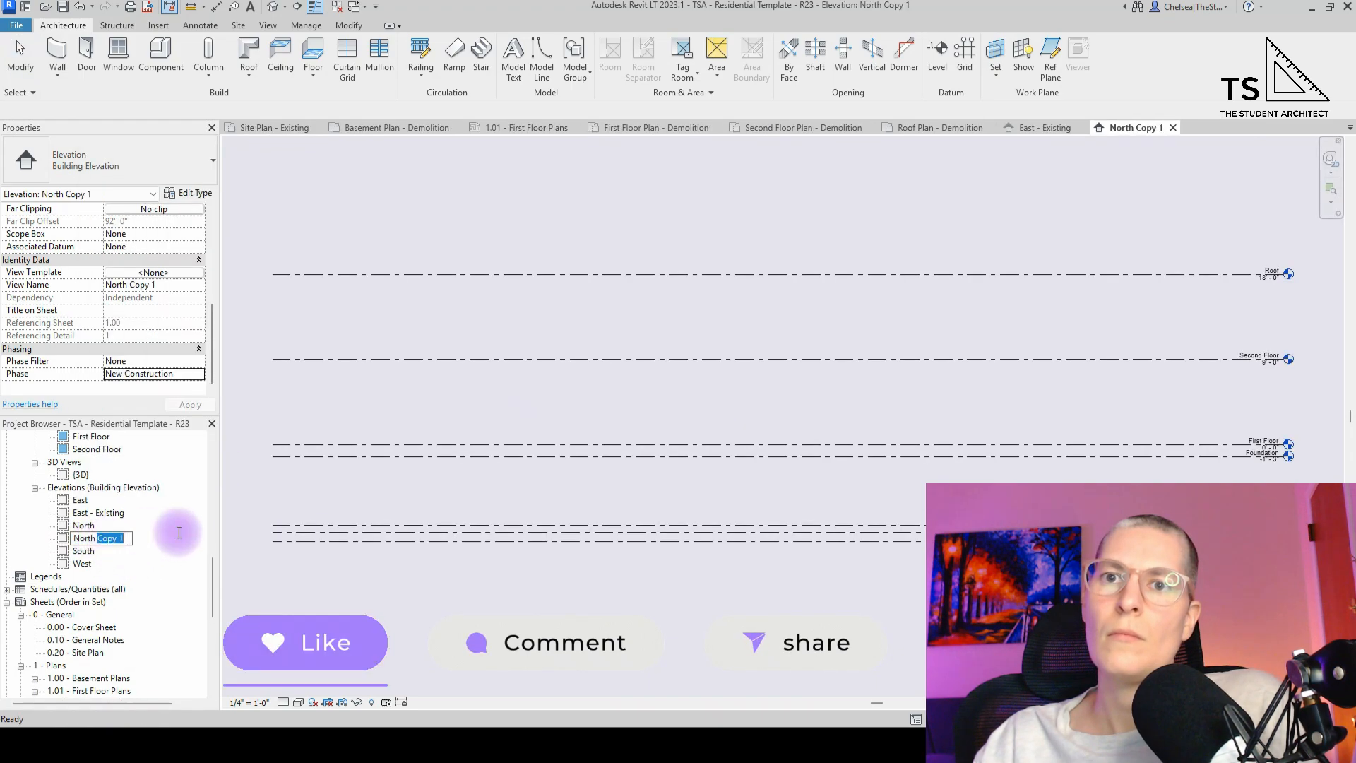
text(North - Existing)
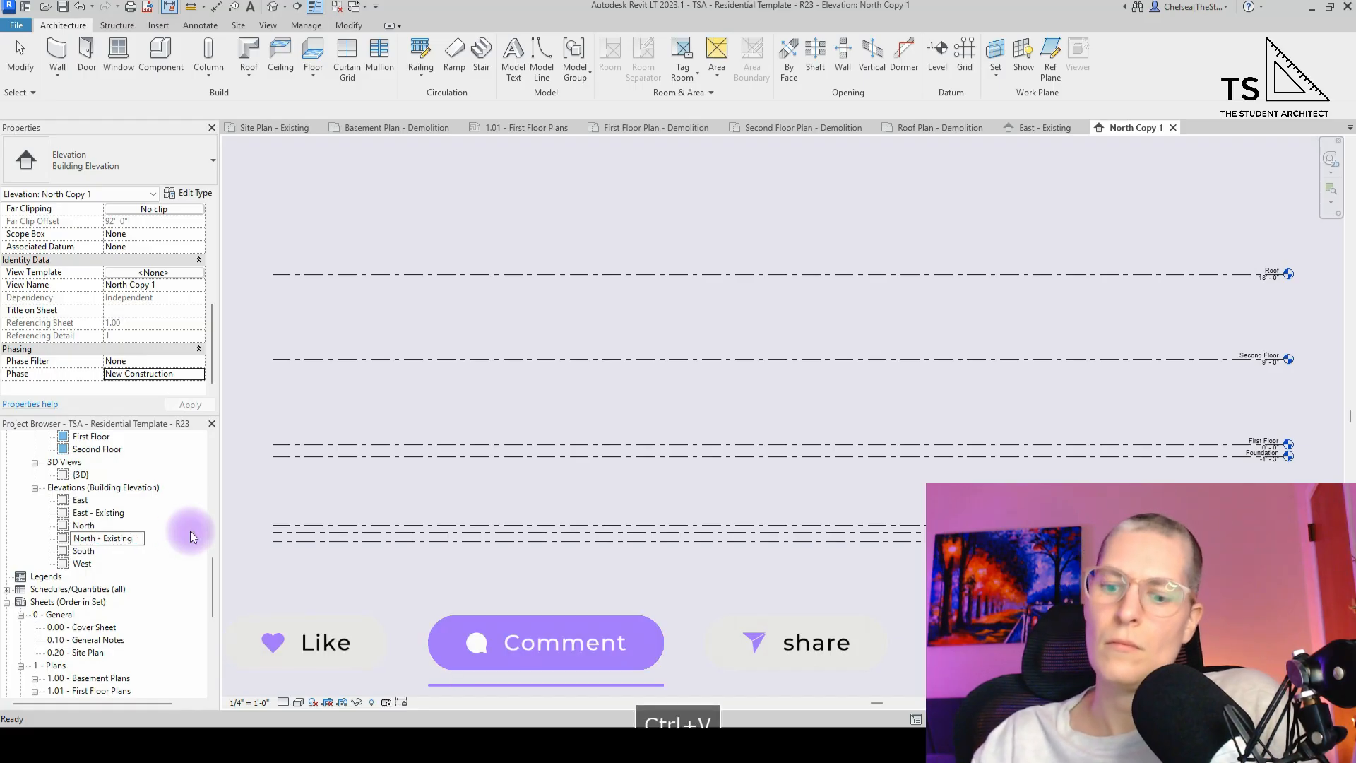
key(Return)
- Duplicate the South building elevation without detailing and rename the copy as "South - Existing"
click(92, 551)
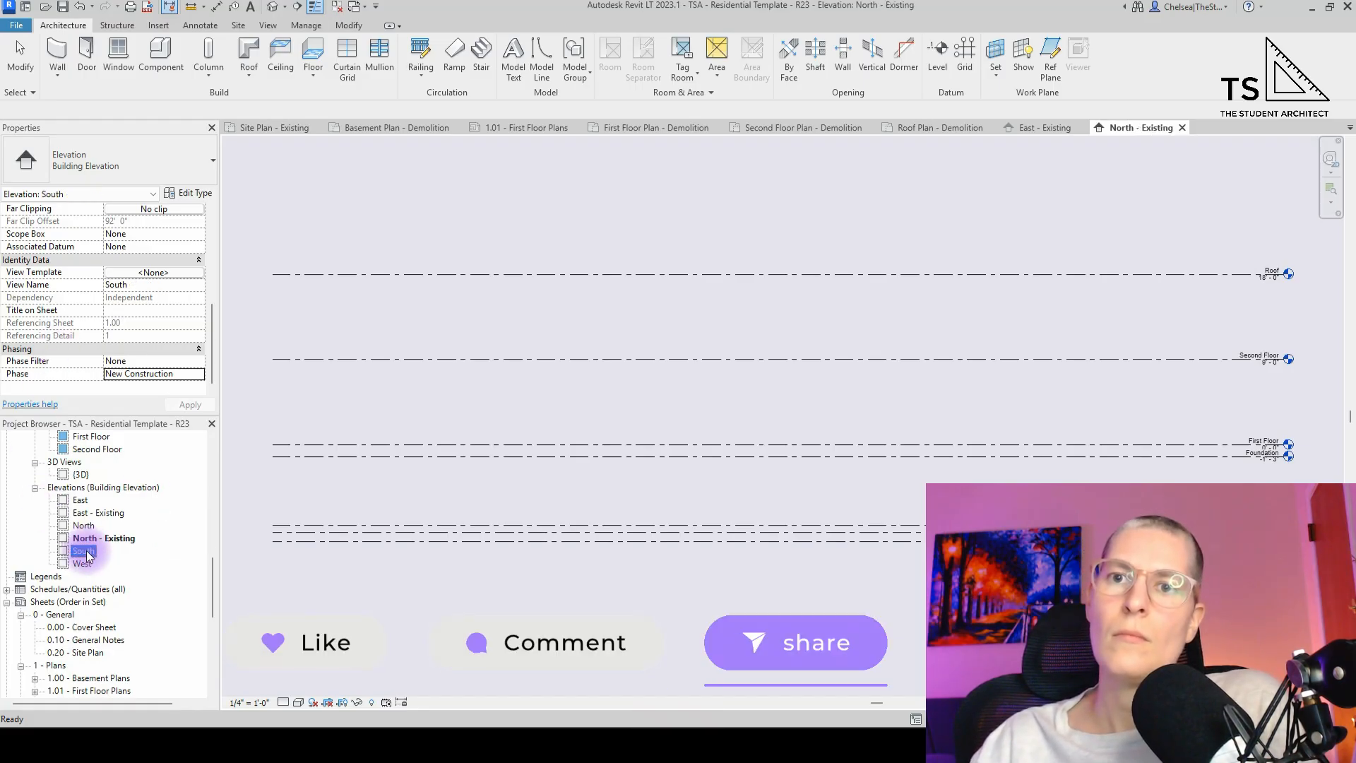
right_click(93, 551)
mouse_move(248, 317)
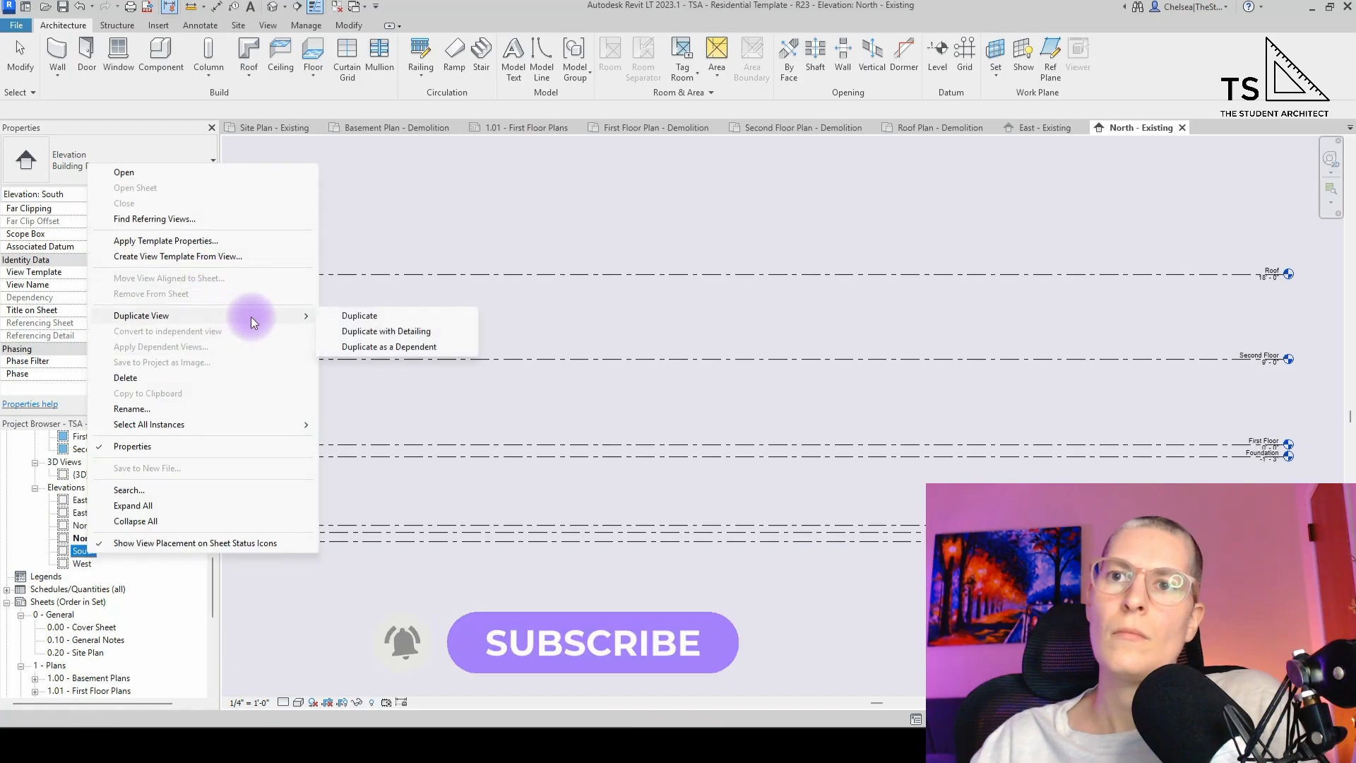
click(404, 312)
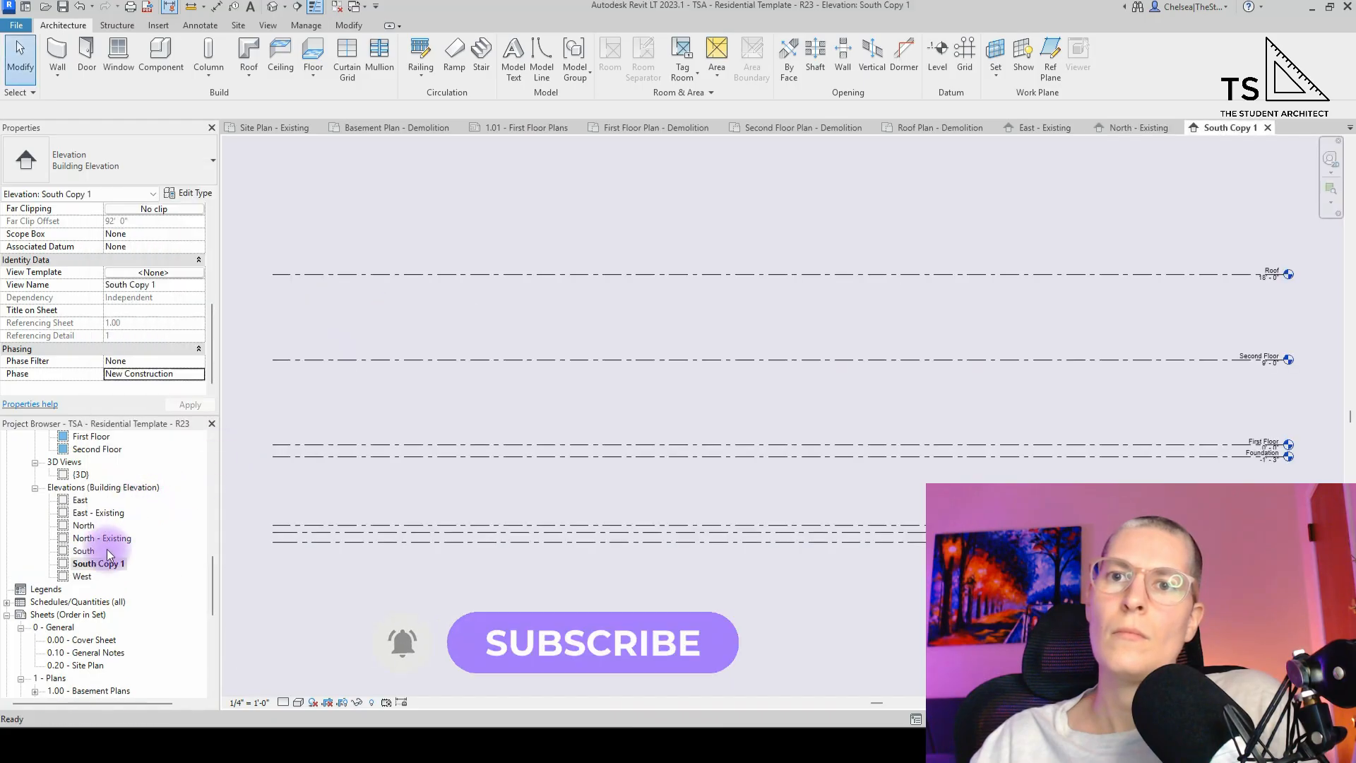
click(103, 569)
text(South - Existing)
key(Return)
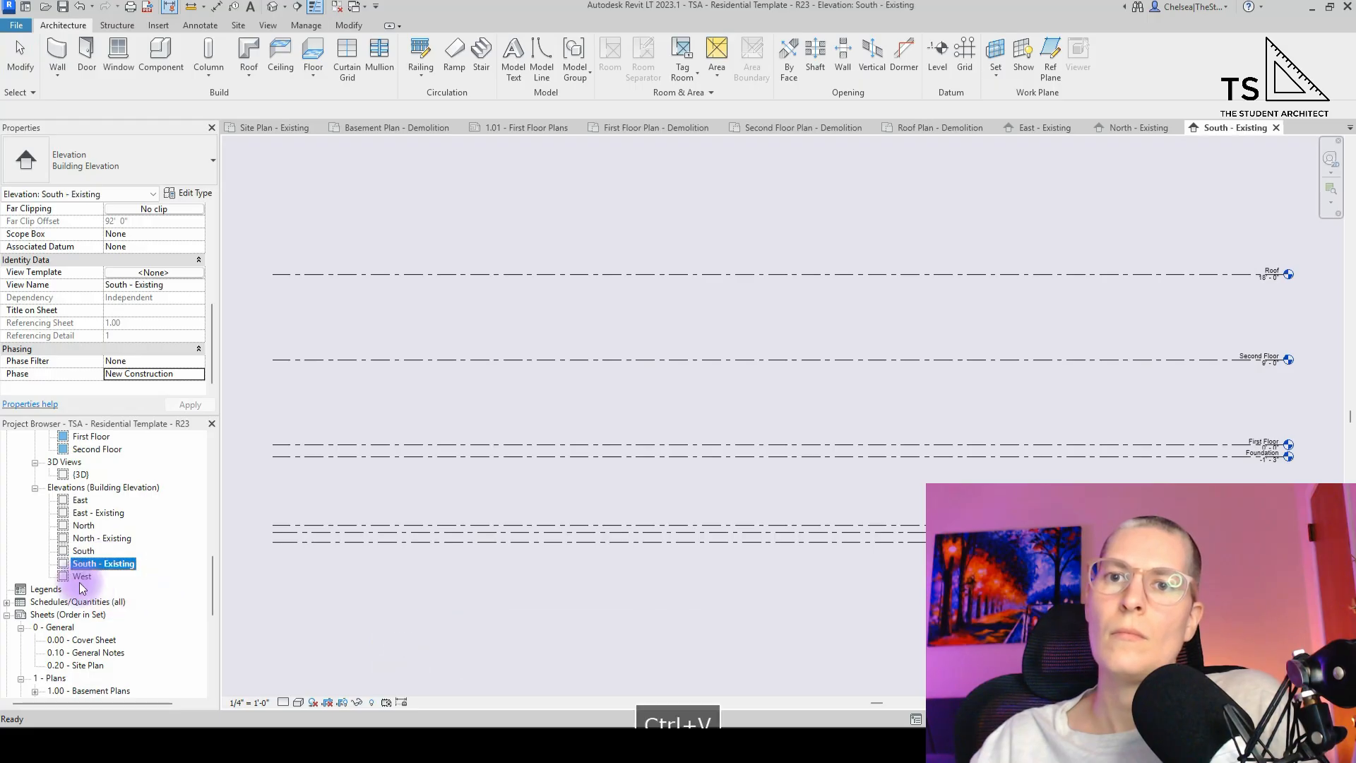
- Duplicate the West building elevation without detailing and rename the copy as "West - Existing"
click(81, 575)
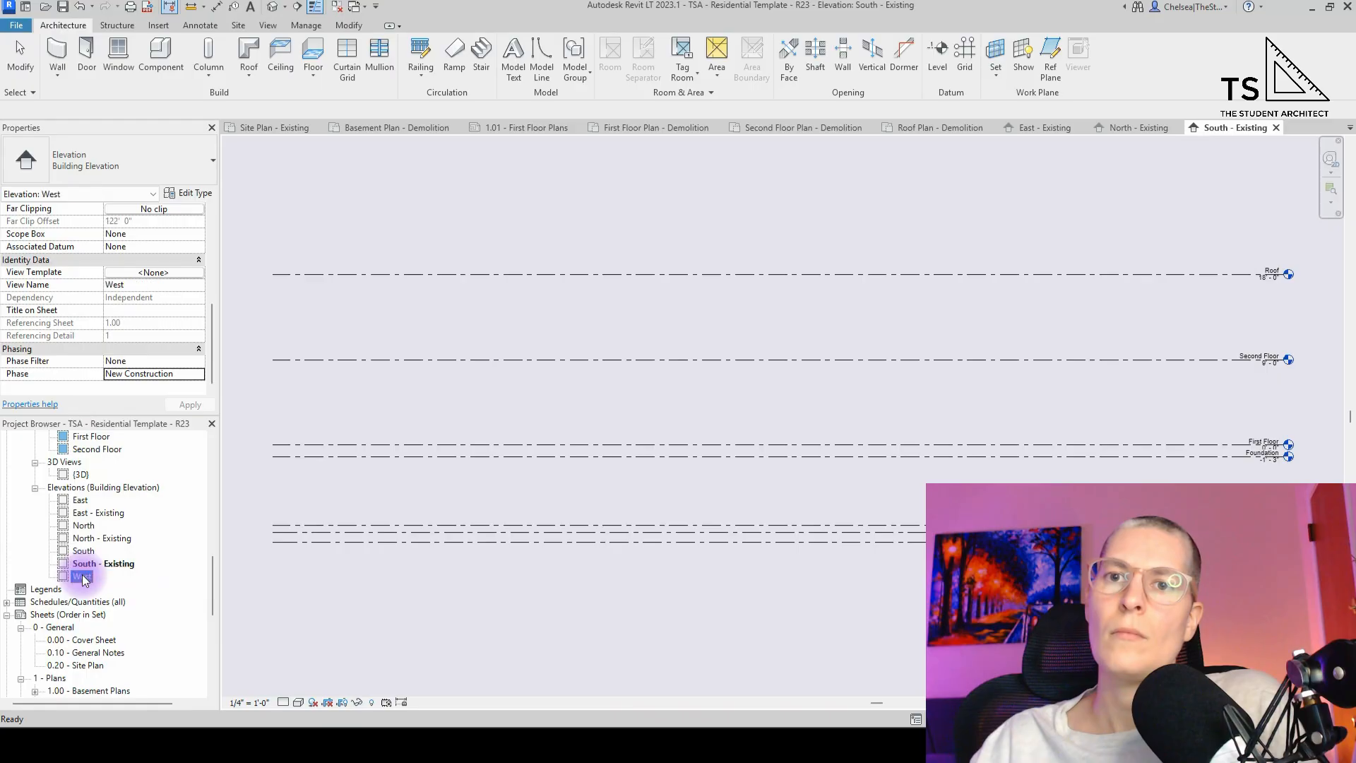
right_click(82, 574)
mouse_move(281, 339)
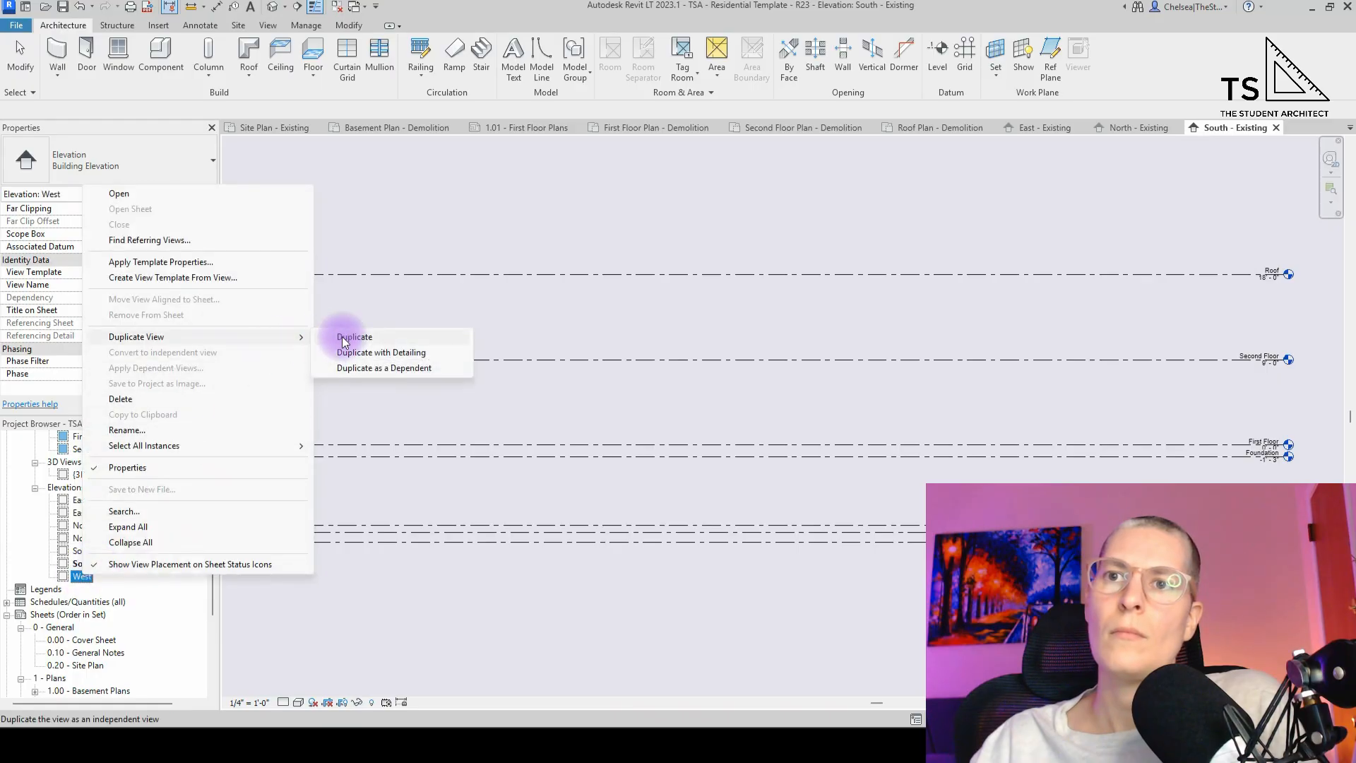
click(353, 337)
click(96, 590)
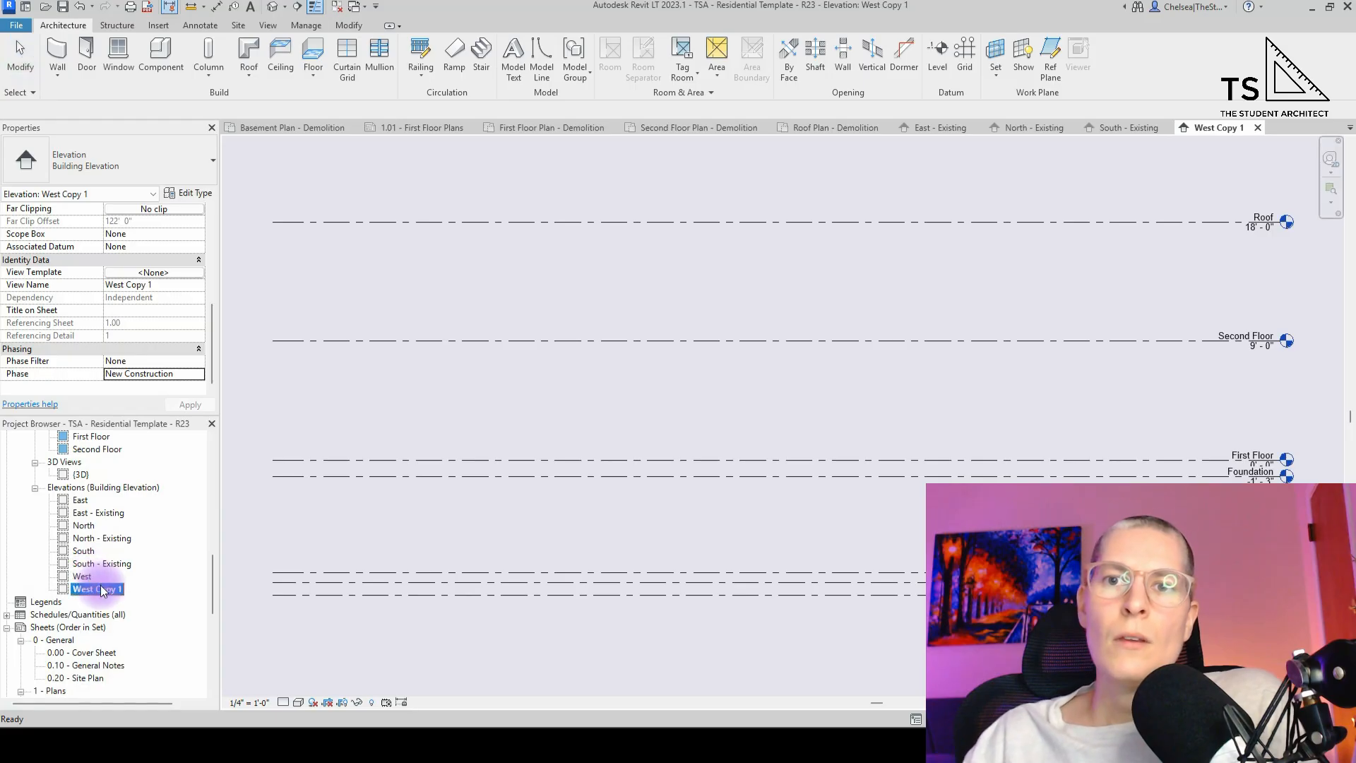
click(96, 590)
drag(96, 592, 182, 579)
key(BackSpace)
key(BackSpace)
key(ctrl+v)
key(Return)
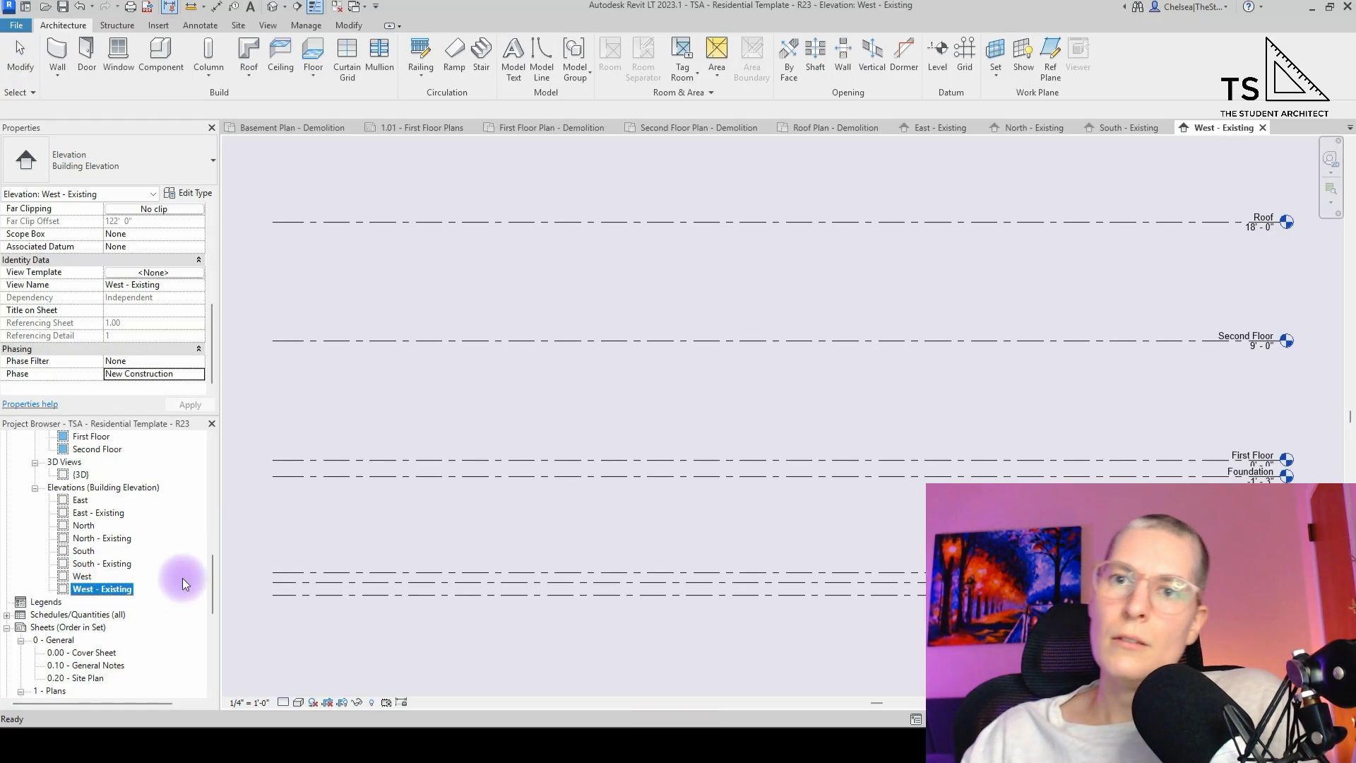
- Select the East, North, South and West Existing elevation views together and open their shared Phase property for editing
click(106, 563)
click(120, 538)
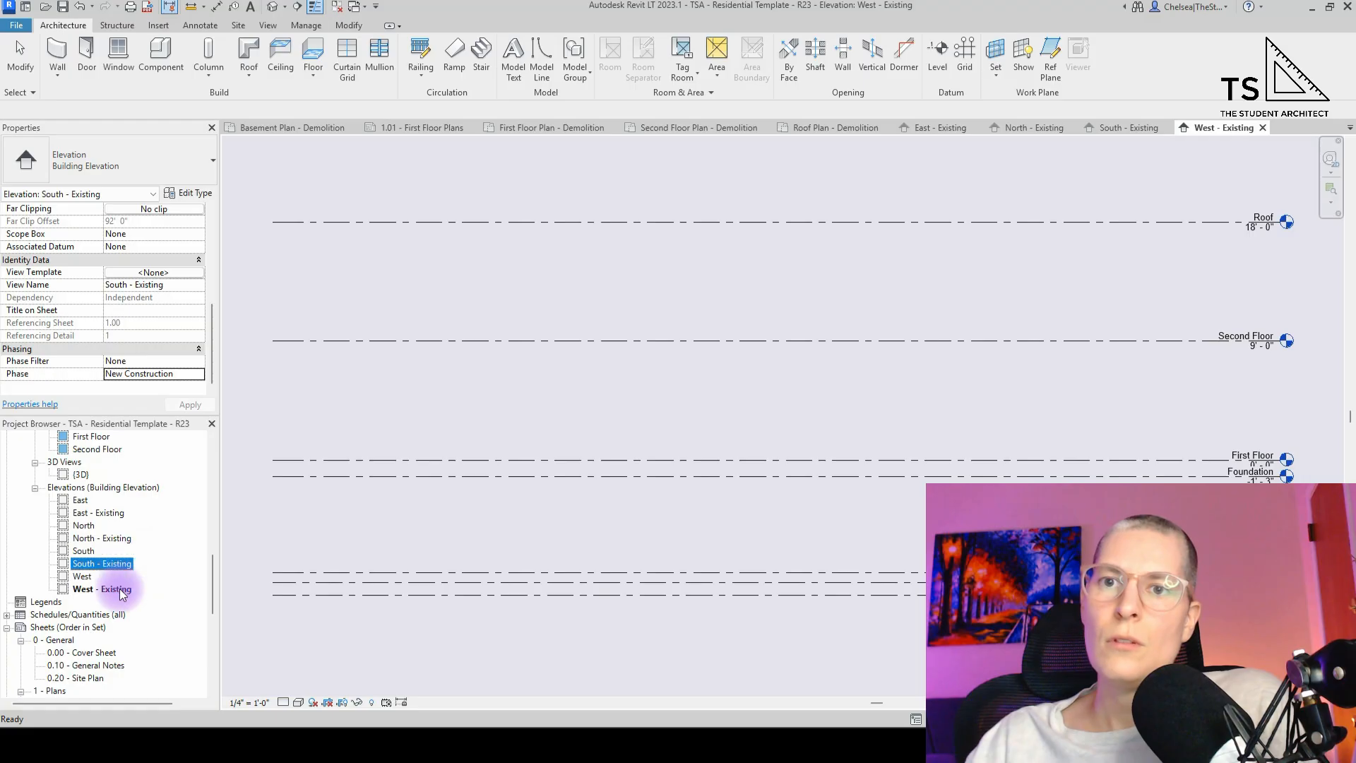
ctrl+click(112, 588)
ctrl+click(112, 538)
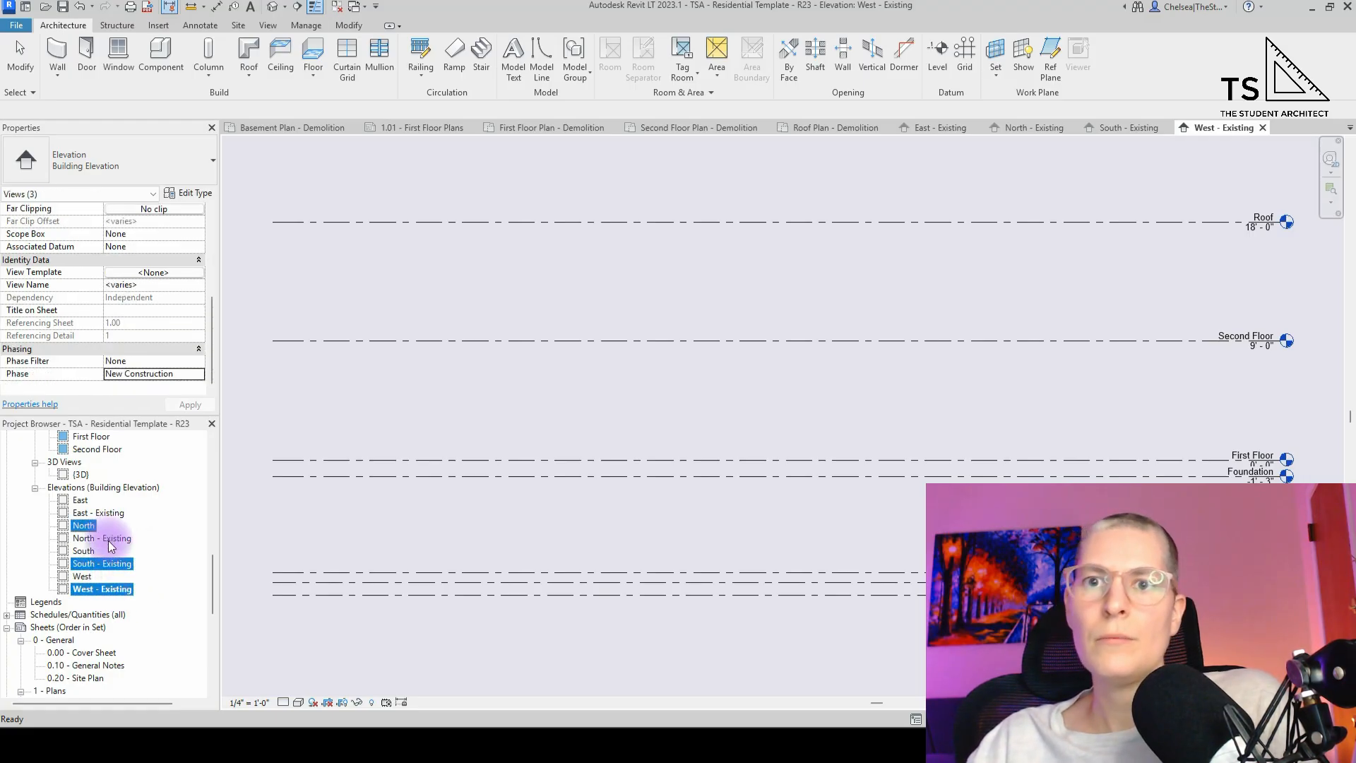
ctrl+click(106, 512)
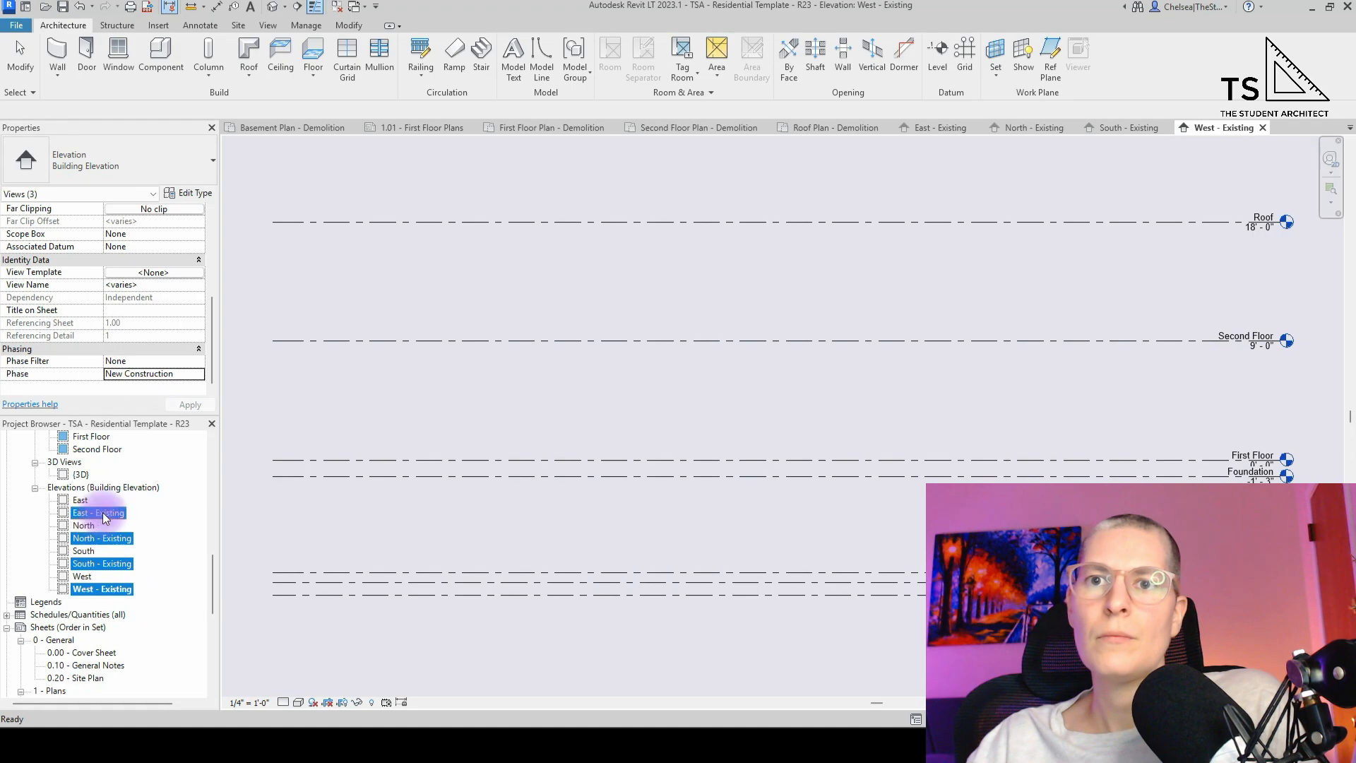
click(198, 373)
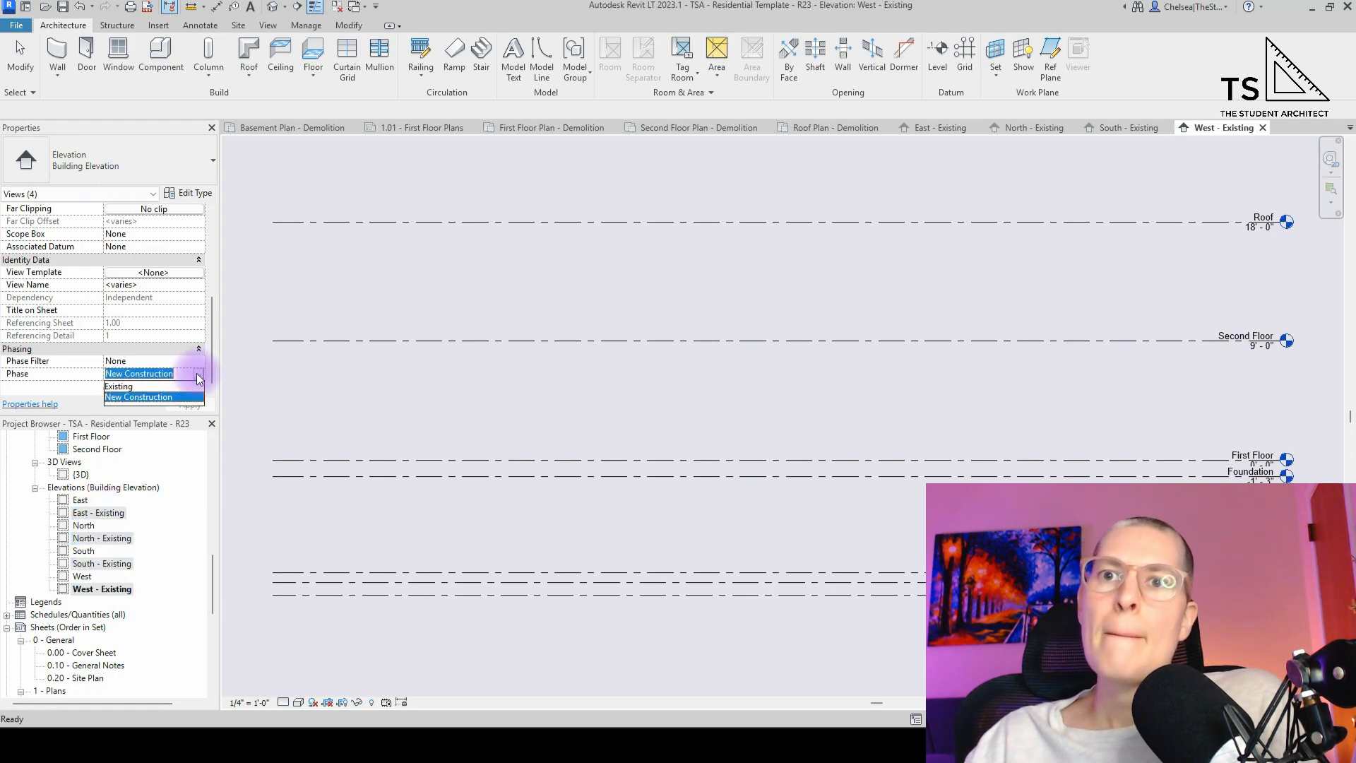
- Set the phase of the four selected existing elevation views to Existing
click(127, 387)
click(129, 147)
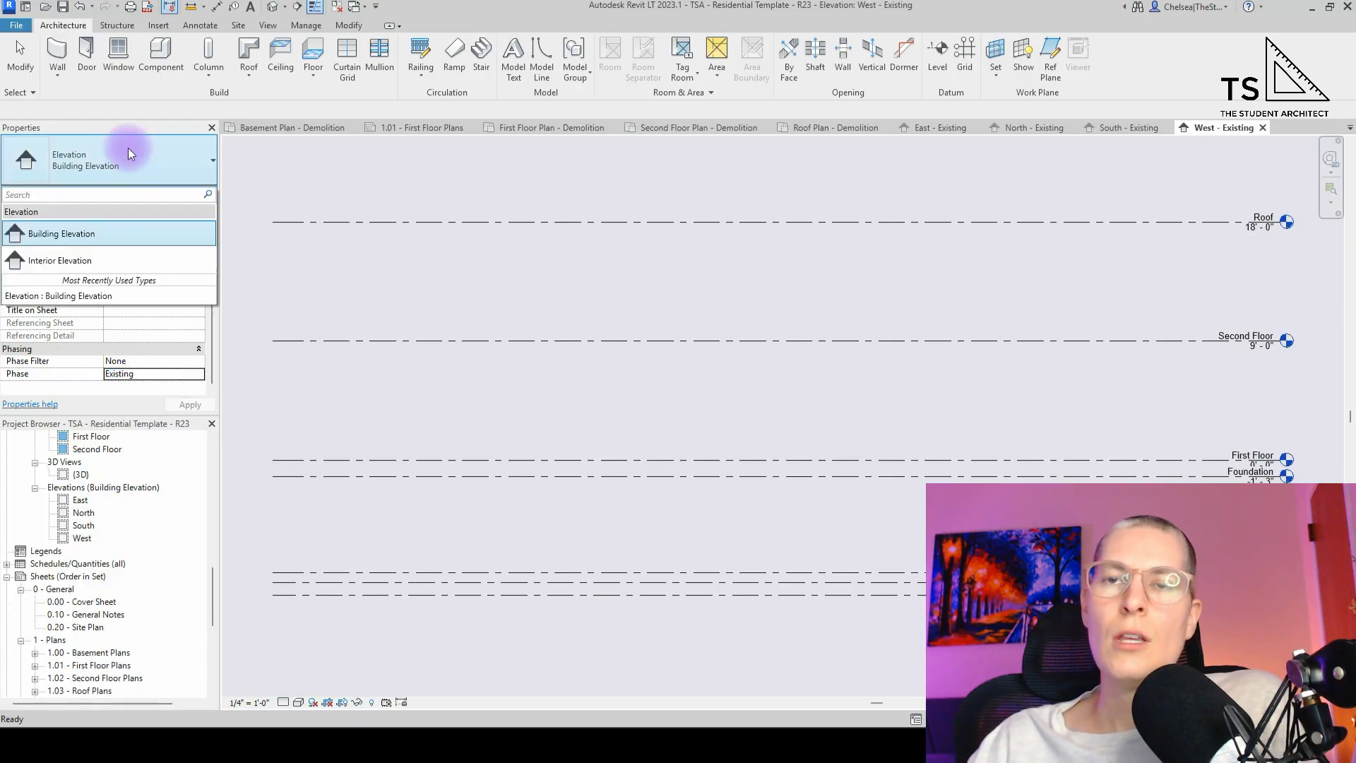
key(Escape)
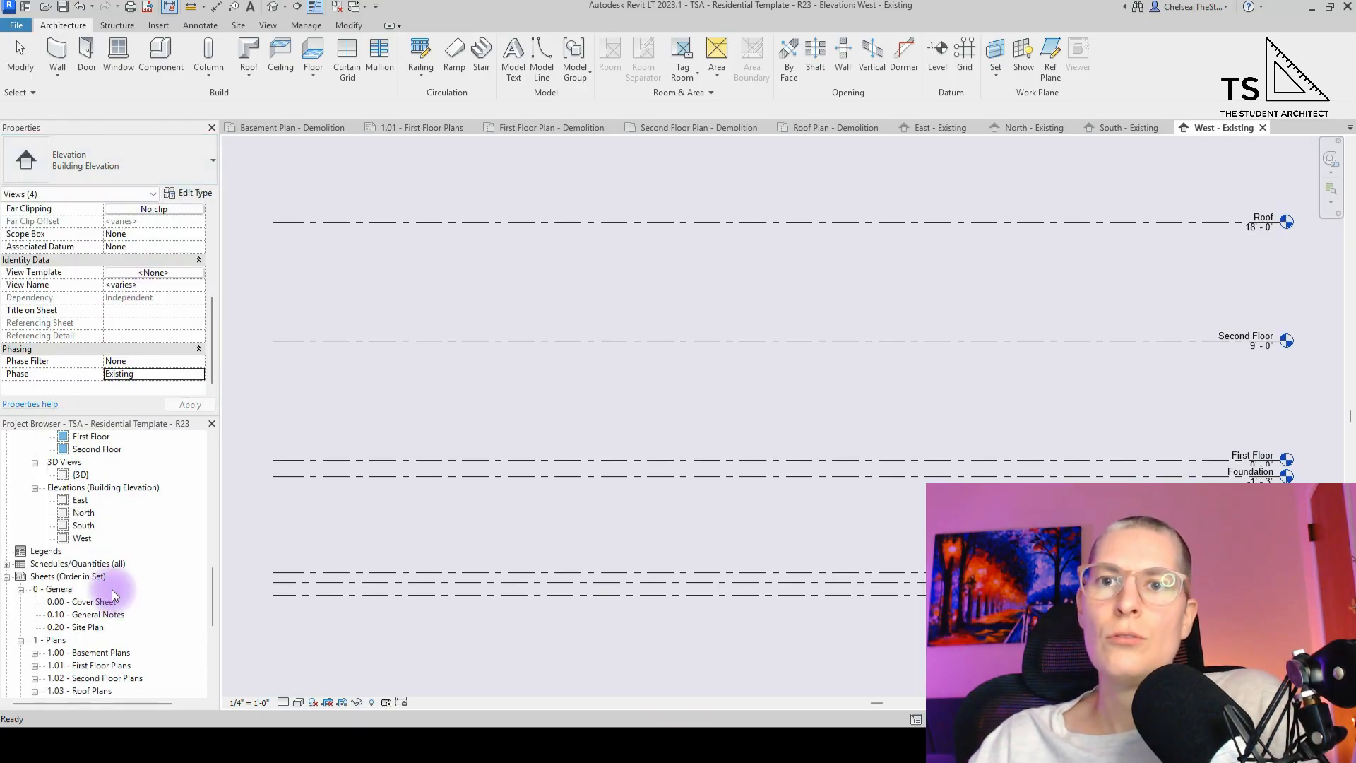
- Check the view templates available for the existing elevations without assigning one
scroll(102, 537, up, 15)
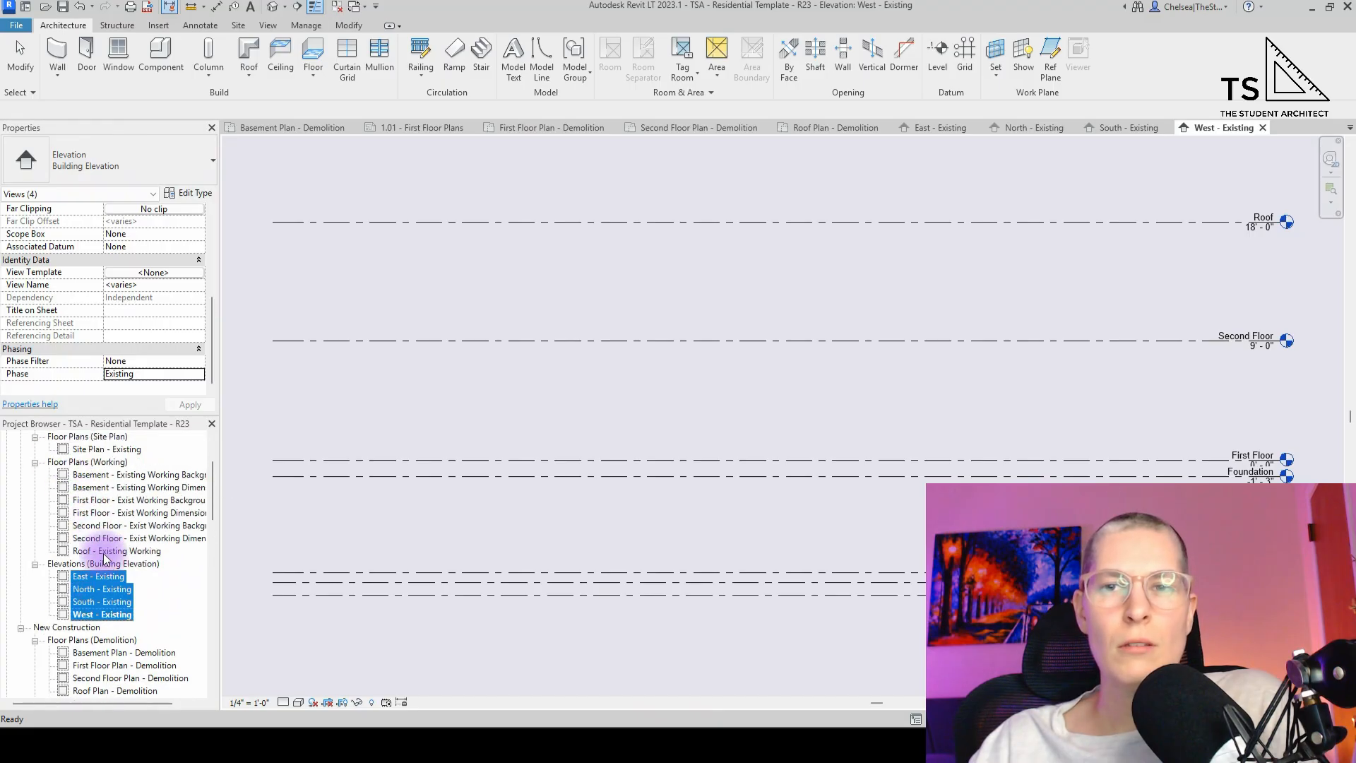
scroll(109, 534, up, 1)
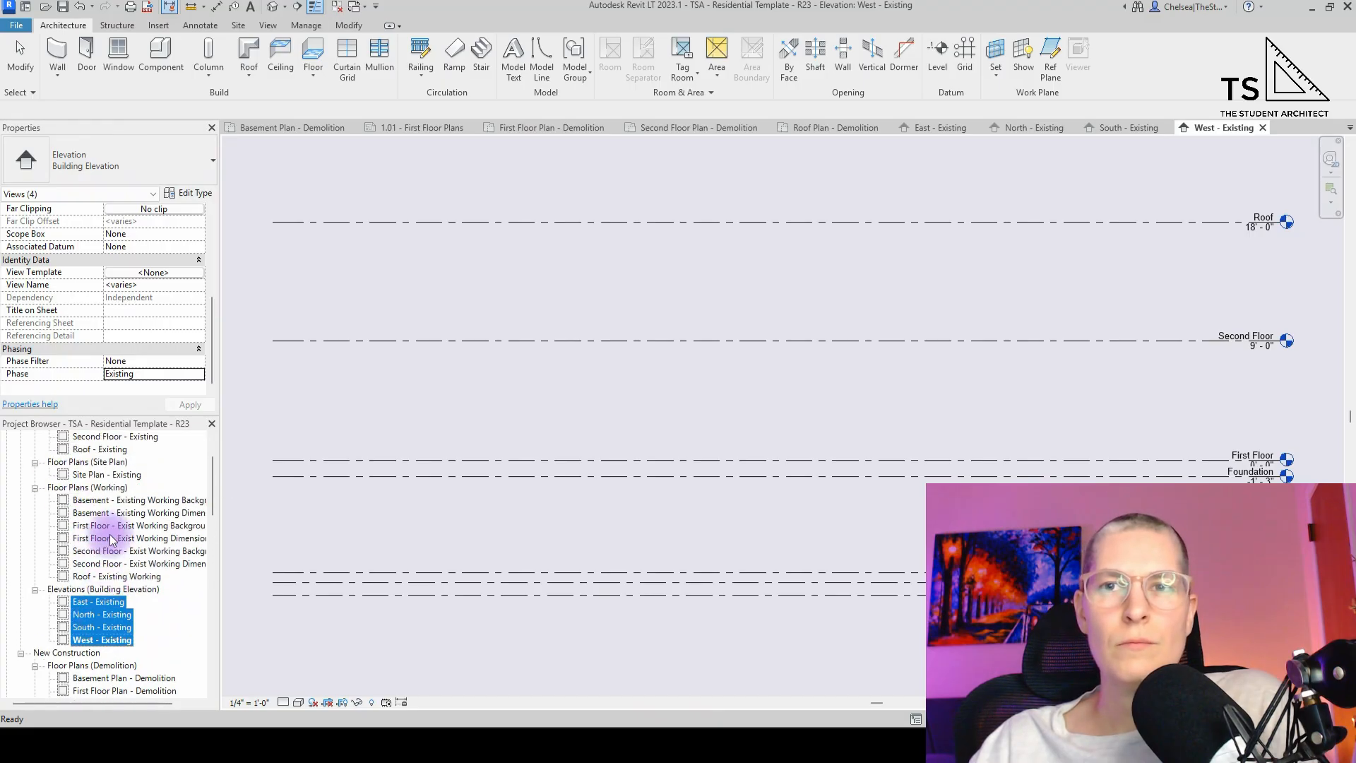
click(168, 273)
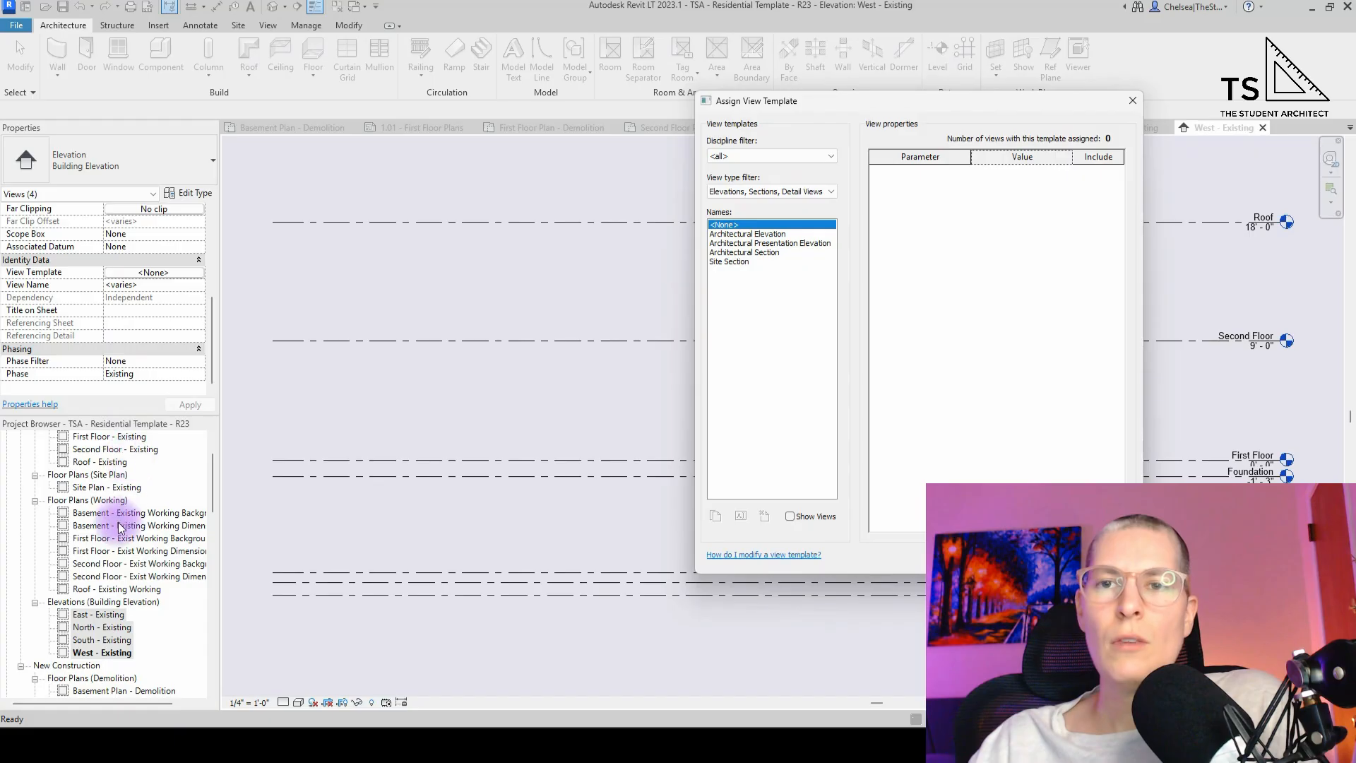
key(Escape)
- Duplicate the East building elevation under New Construction without detailing
scroll(154, 561, down, 10)
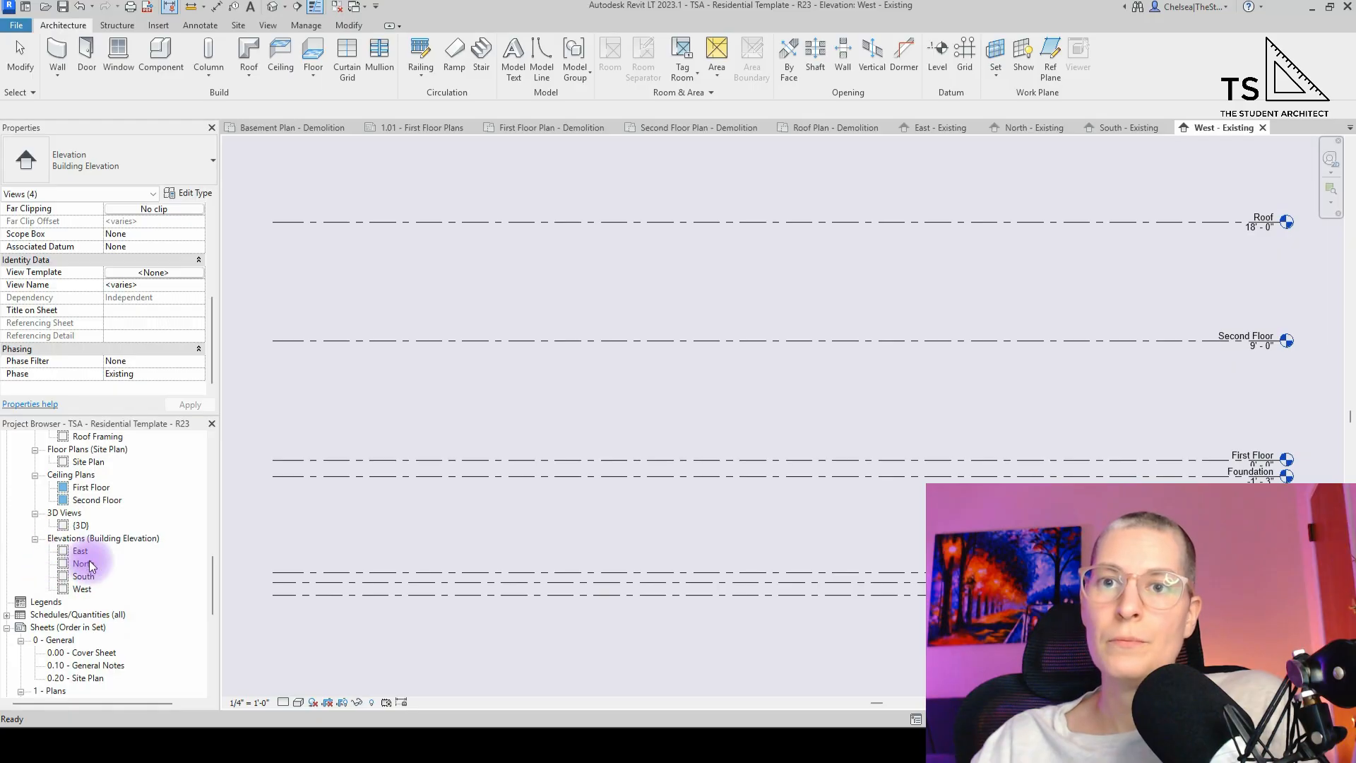
click(80, 551)
right_click(80, 550)
mouse_move(244, 312)
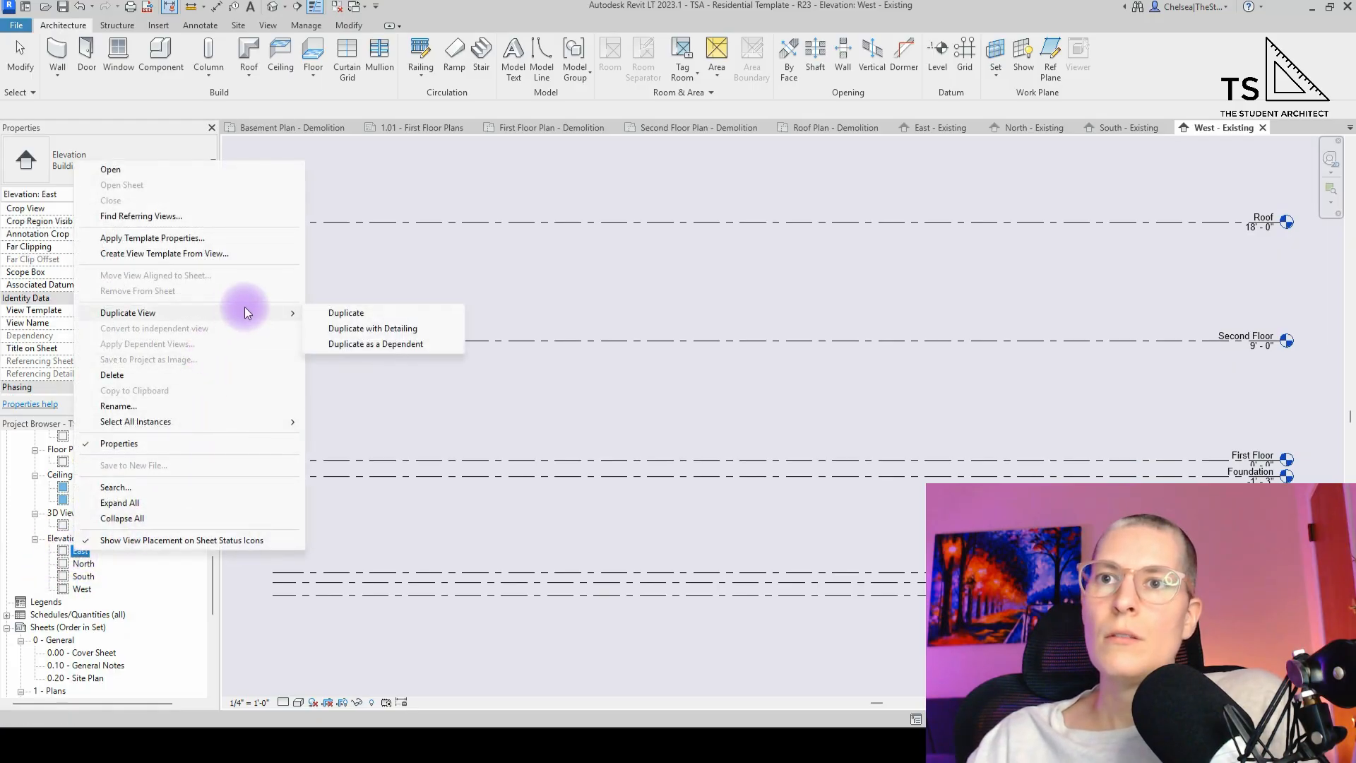
click(381, 315)
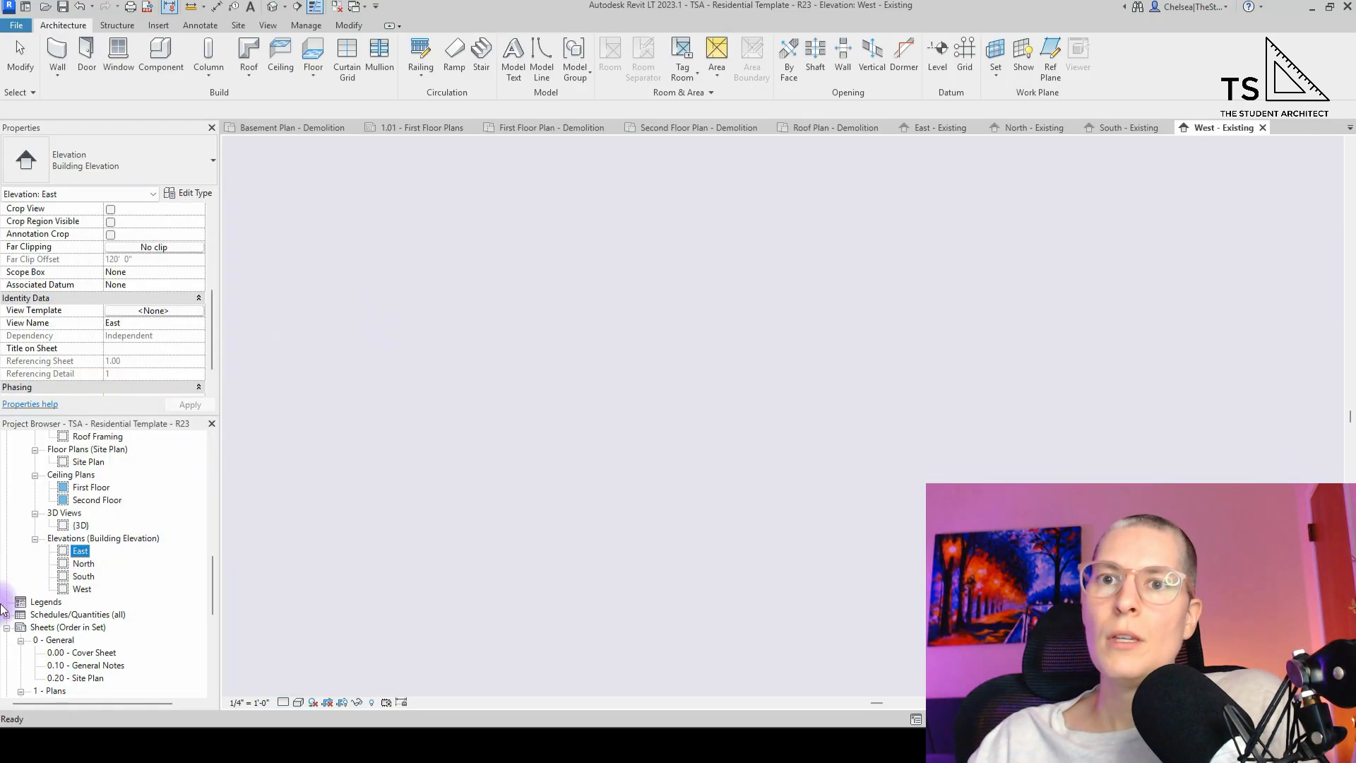
- Rename the East elevation copy as East - Demolition and copy the " - Demolition" suffix for reuse
click(92, 563)
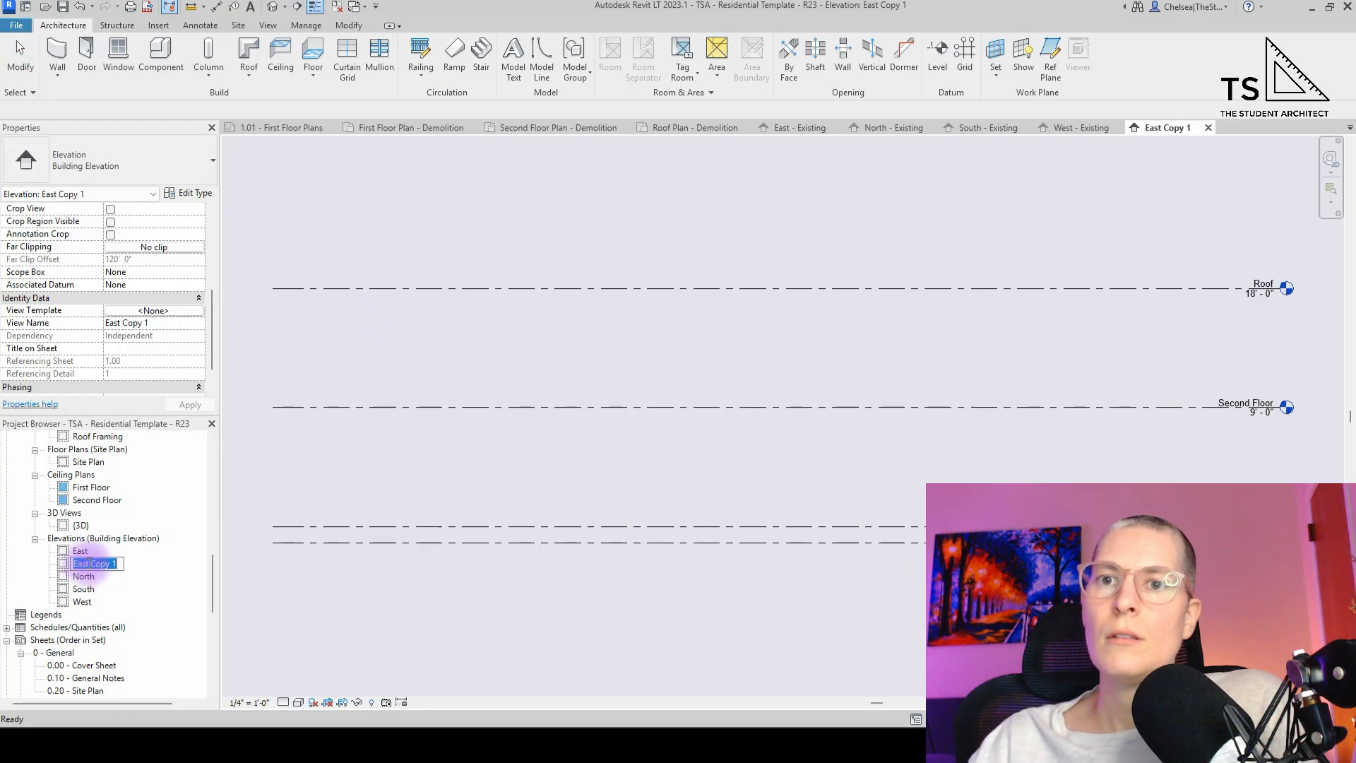
text(East - )
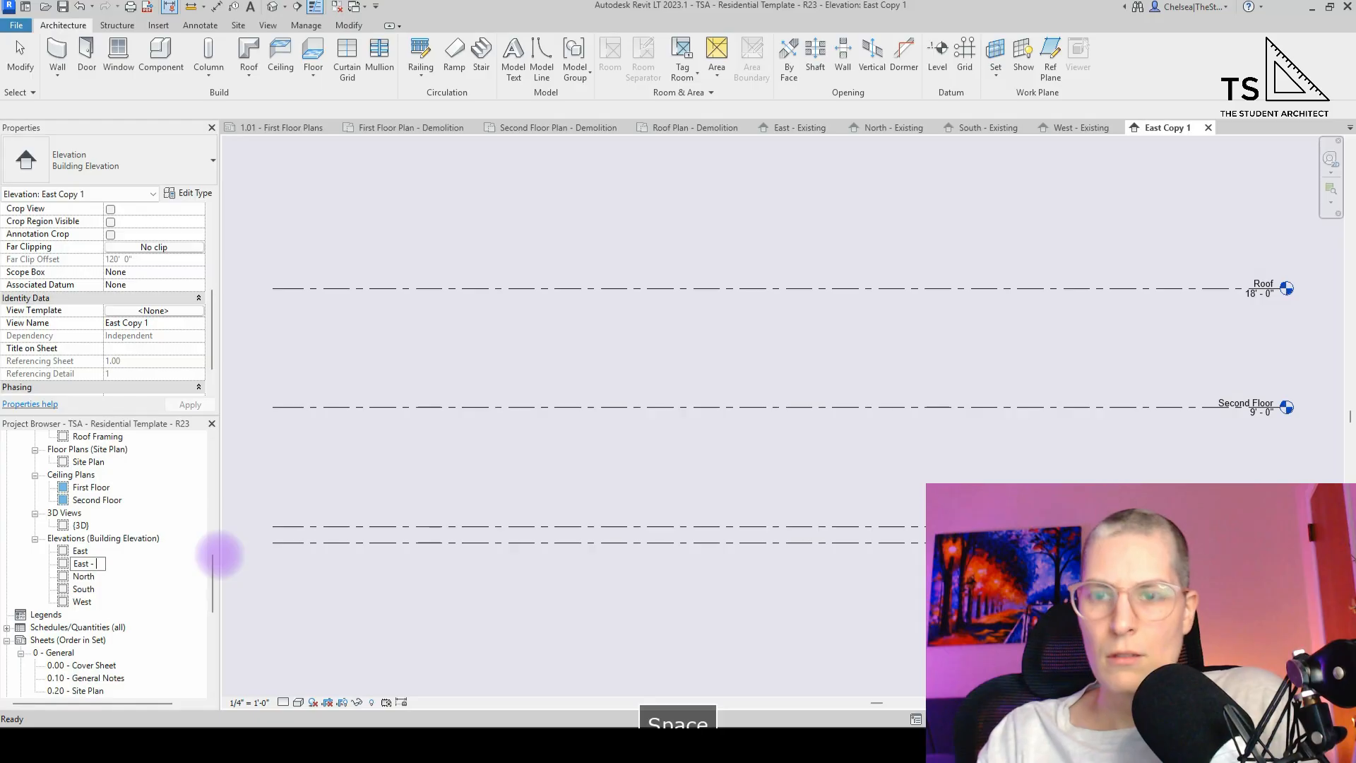
text(Demolition)
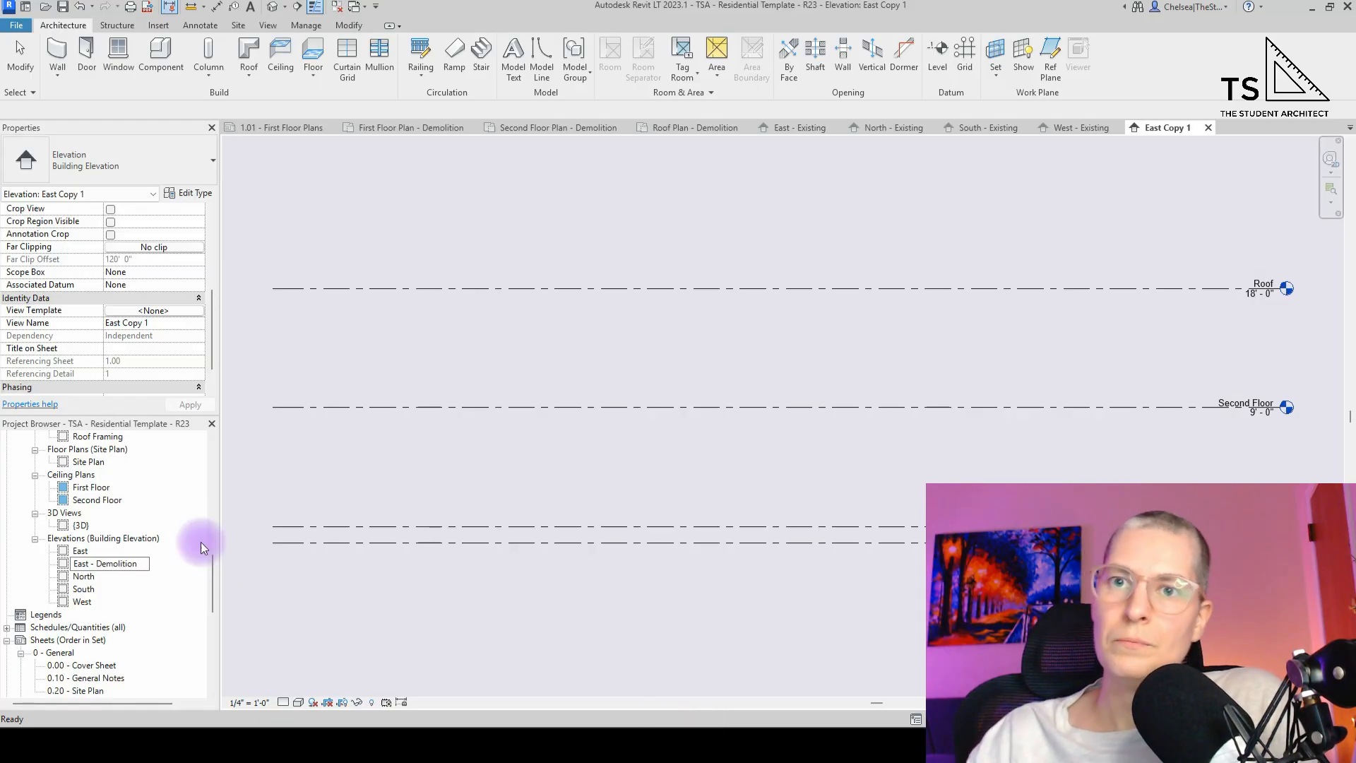
drag(90, 563, 134, 564)
key(ctrl+c)
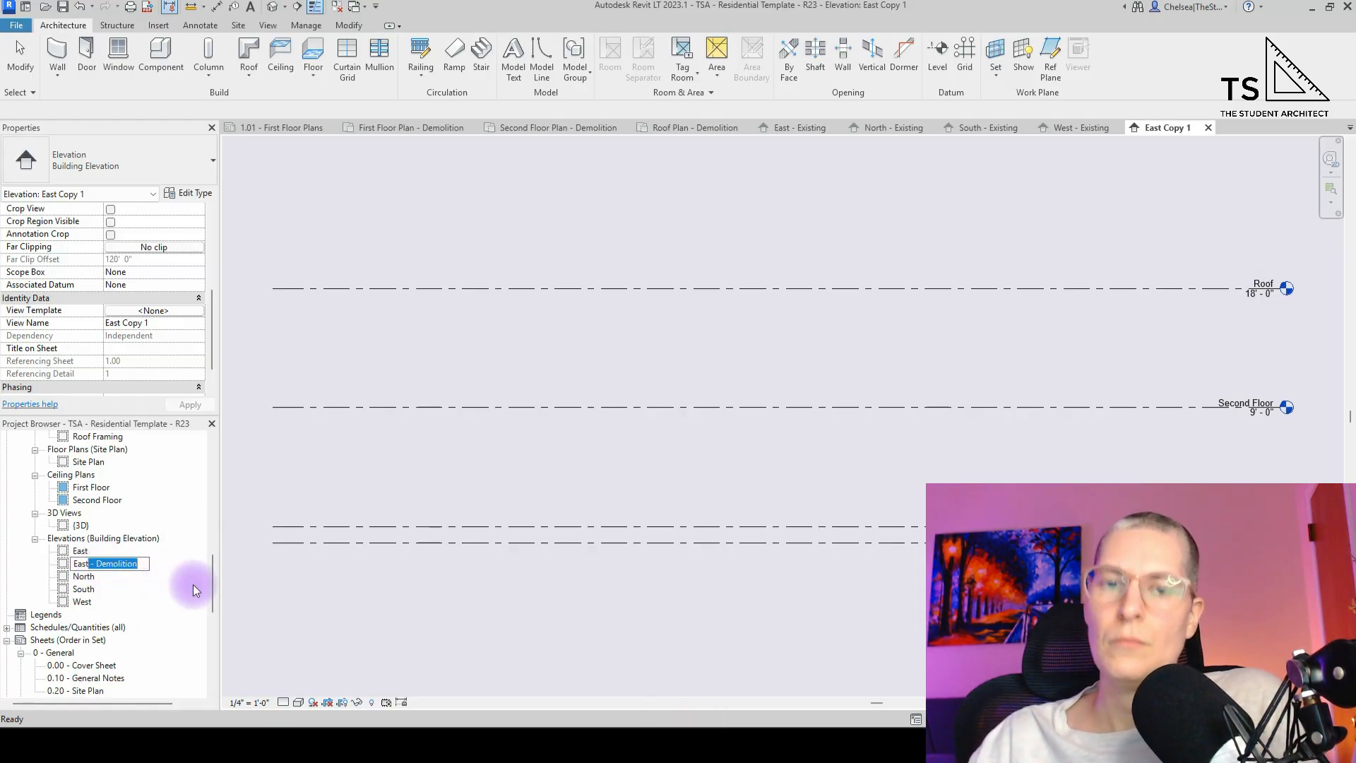
- Add the copied suffix to the original North and South elevations, naming them North - Demolition and South - Demolition
click(89, 577)
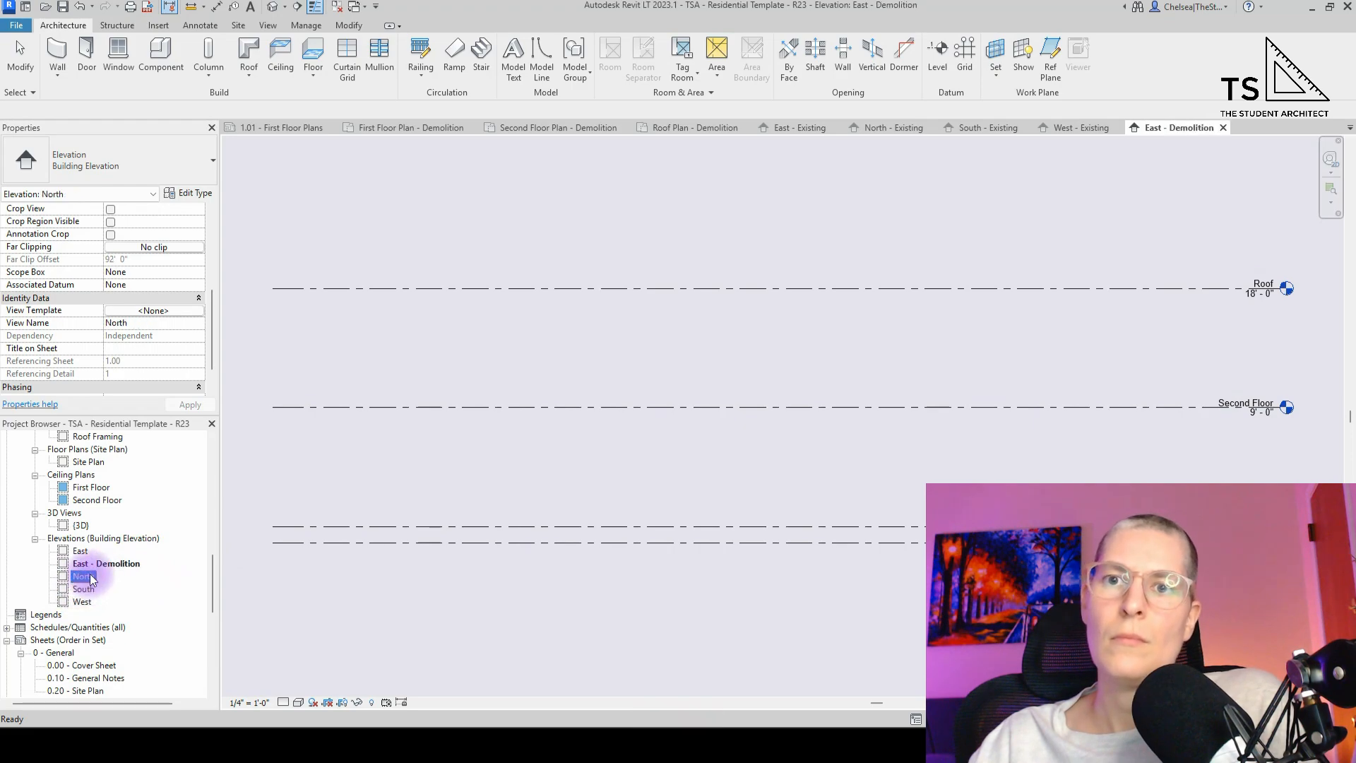
key(End)
key(ctrl+v)
key(Return)
click(84, 590)
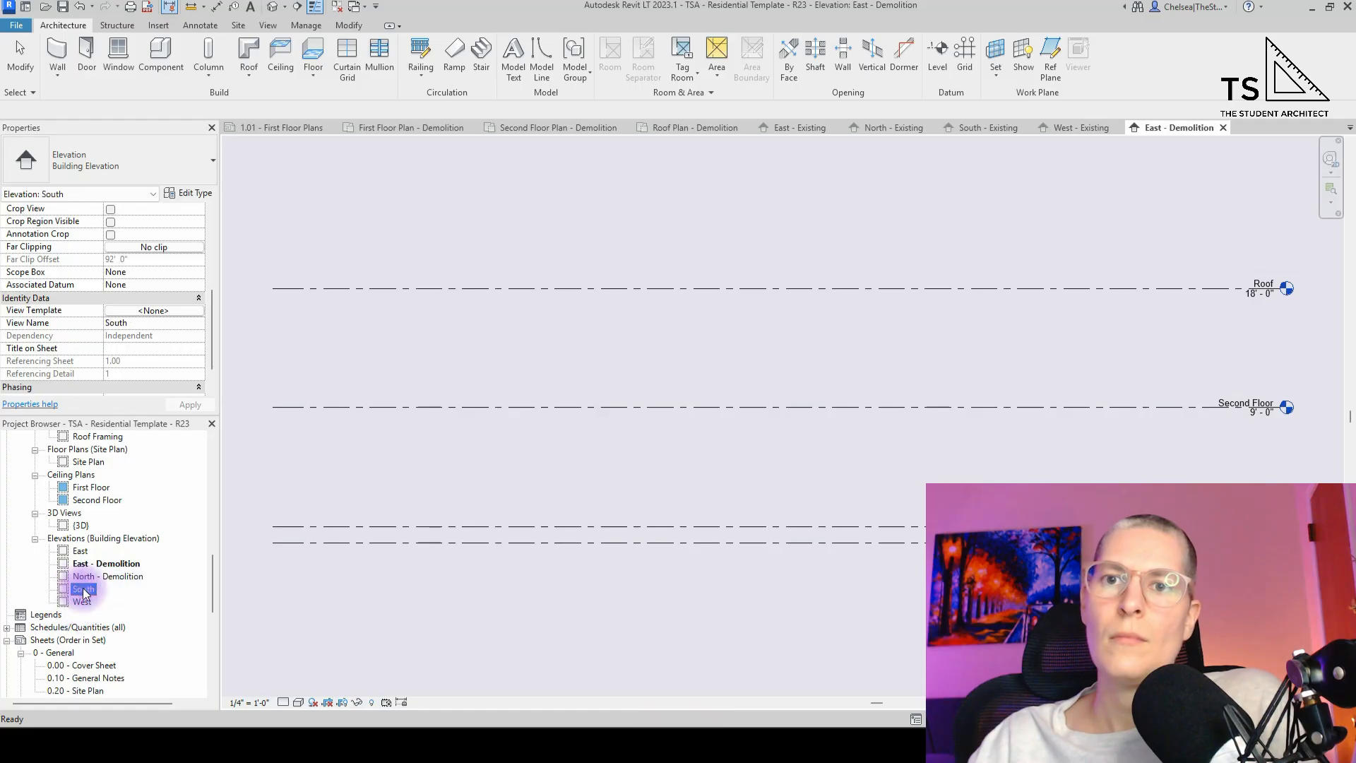
key(ctrl+v)
click(82, 601)
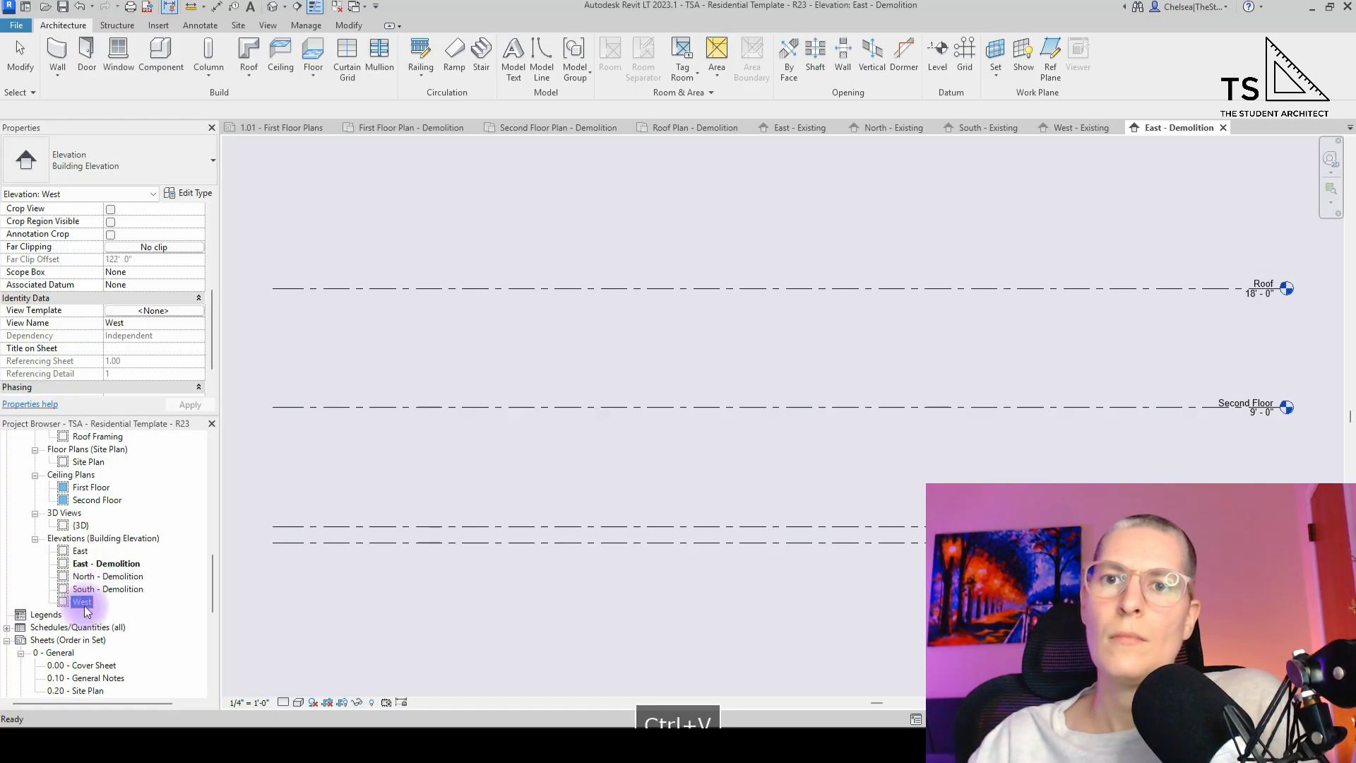
click(83, 601)
click(96, 602)
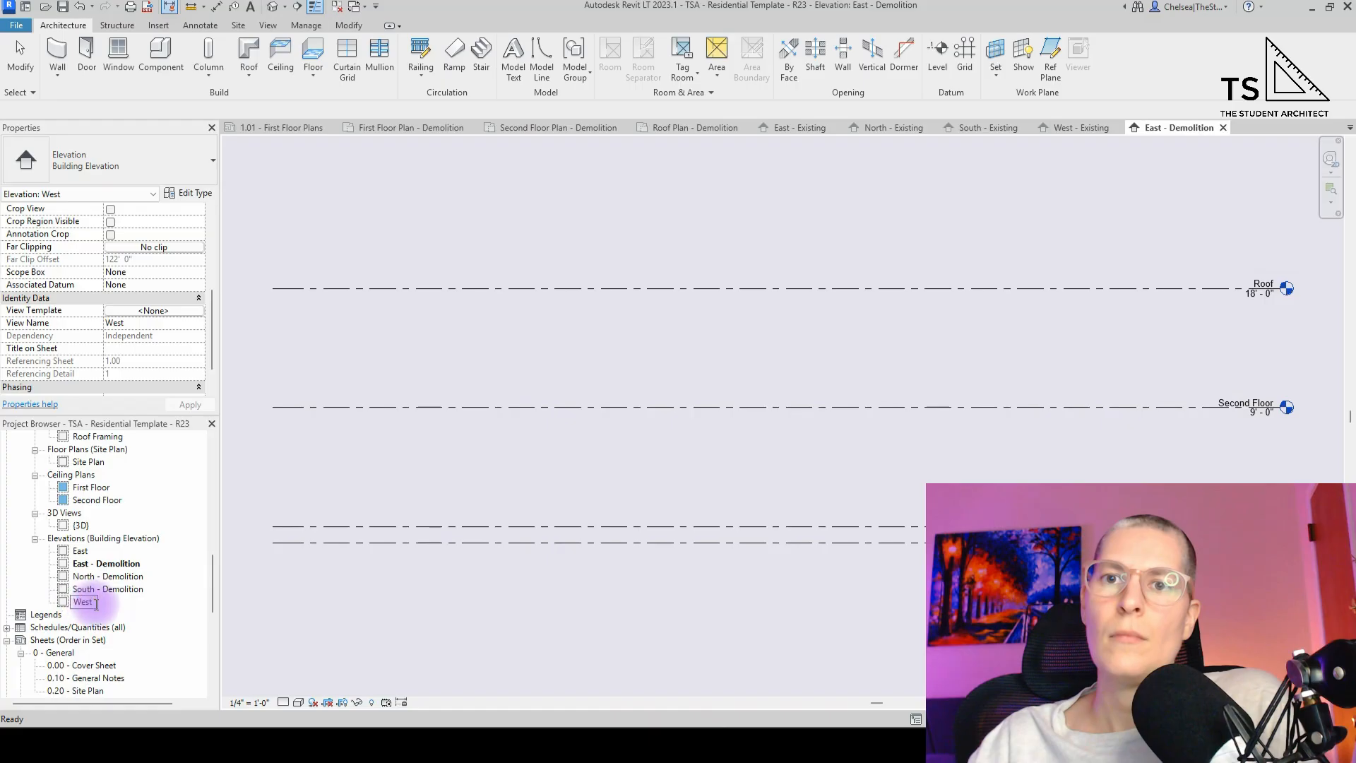
- Undo the renaming of the original North and South elevations
click(106, 589)
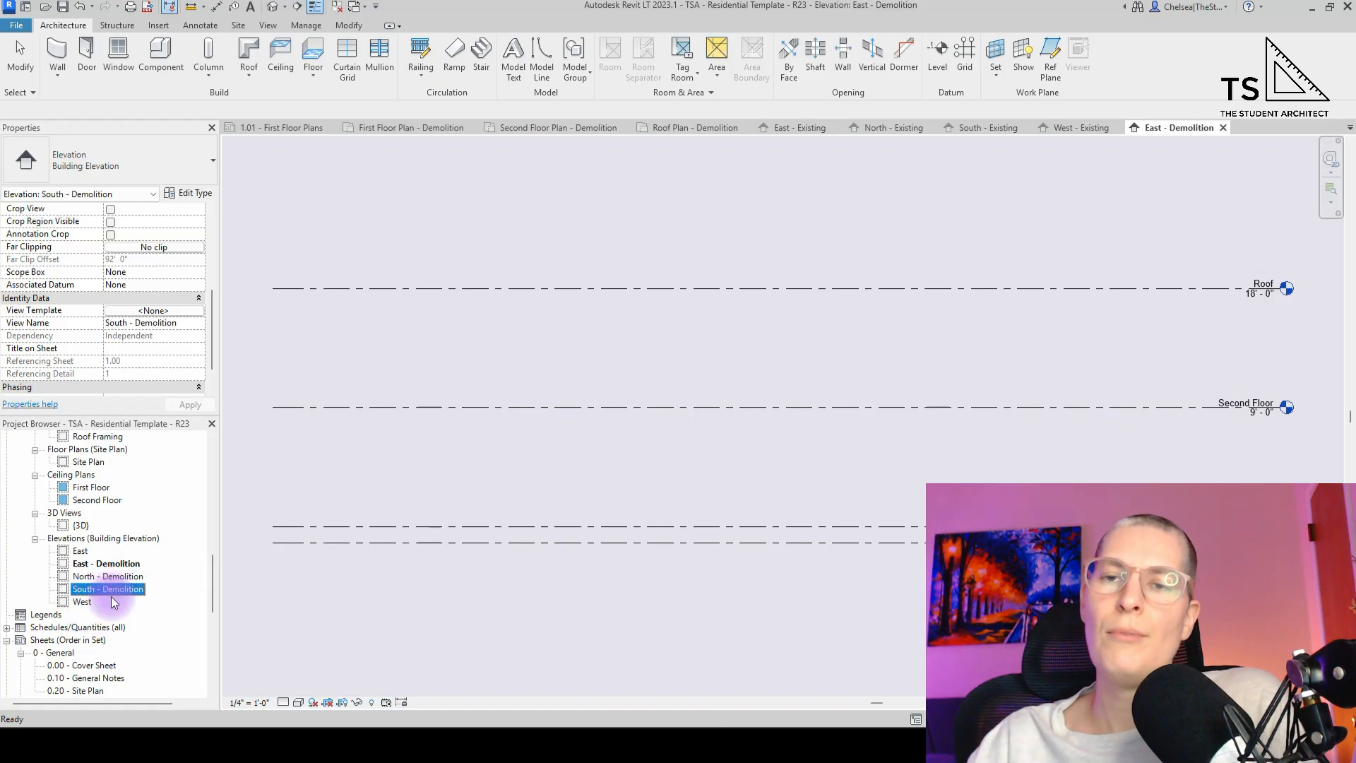
click(110, 576)
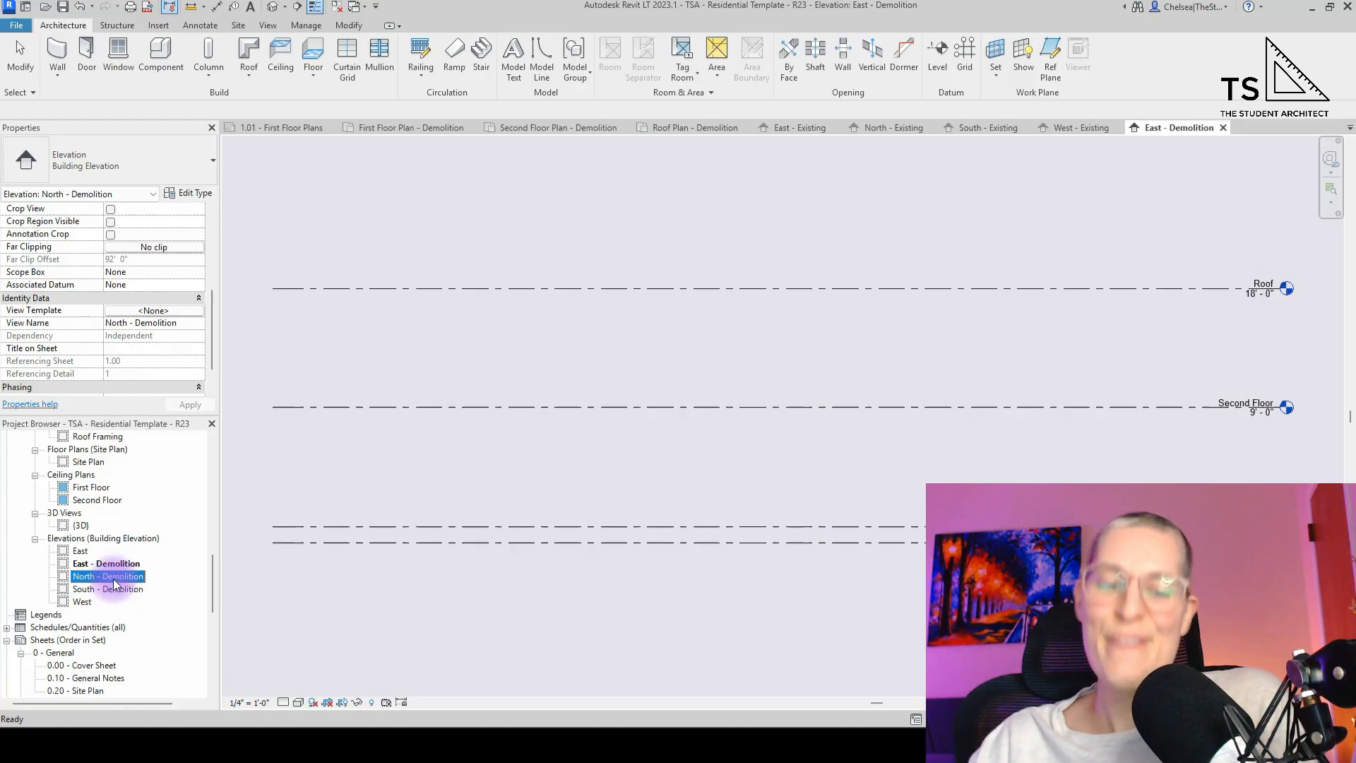
key(ctrl+z)
key(ctrl+z)
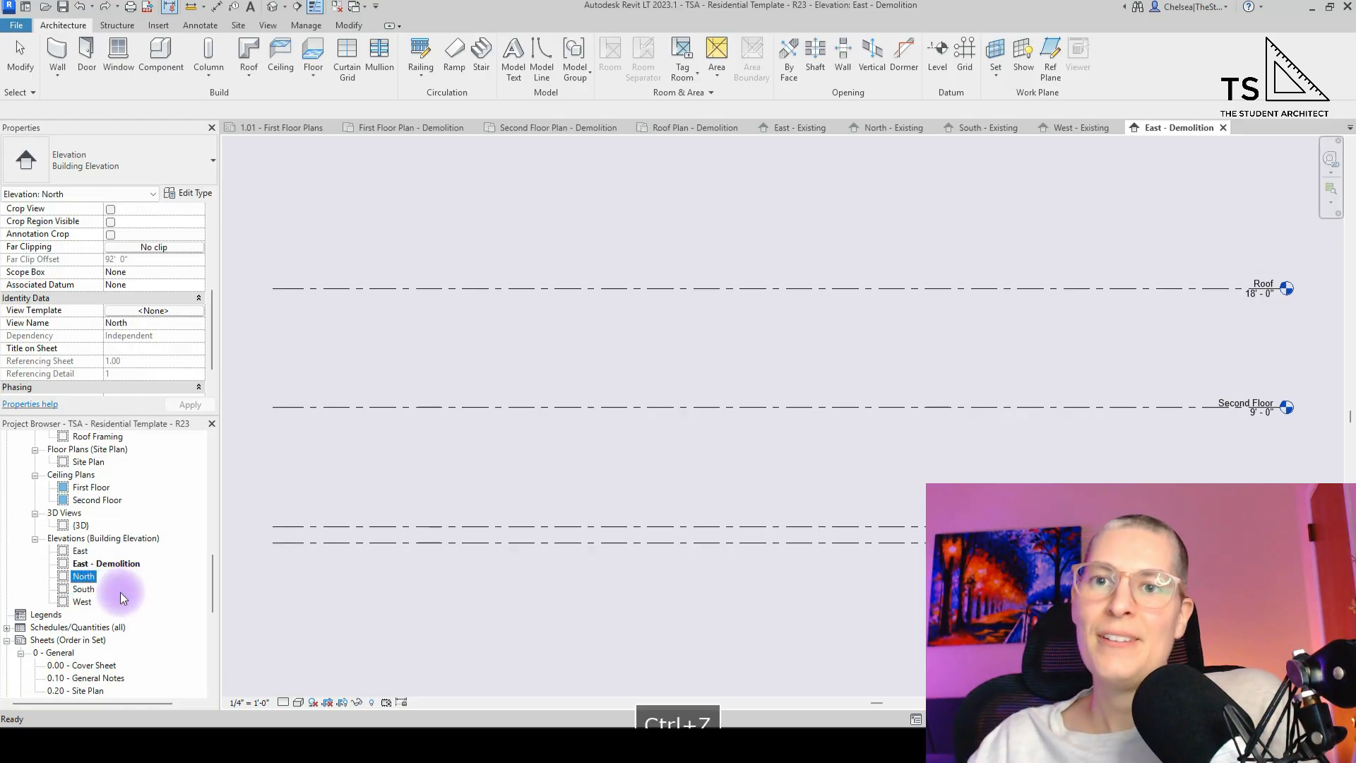
- Duplicate the North elevation and rename the copy as North - Demolition
right_click(86, 578)
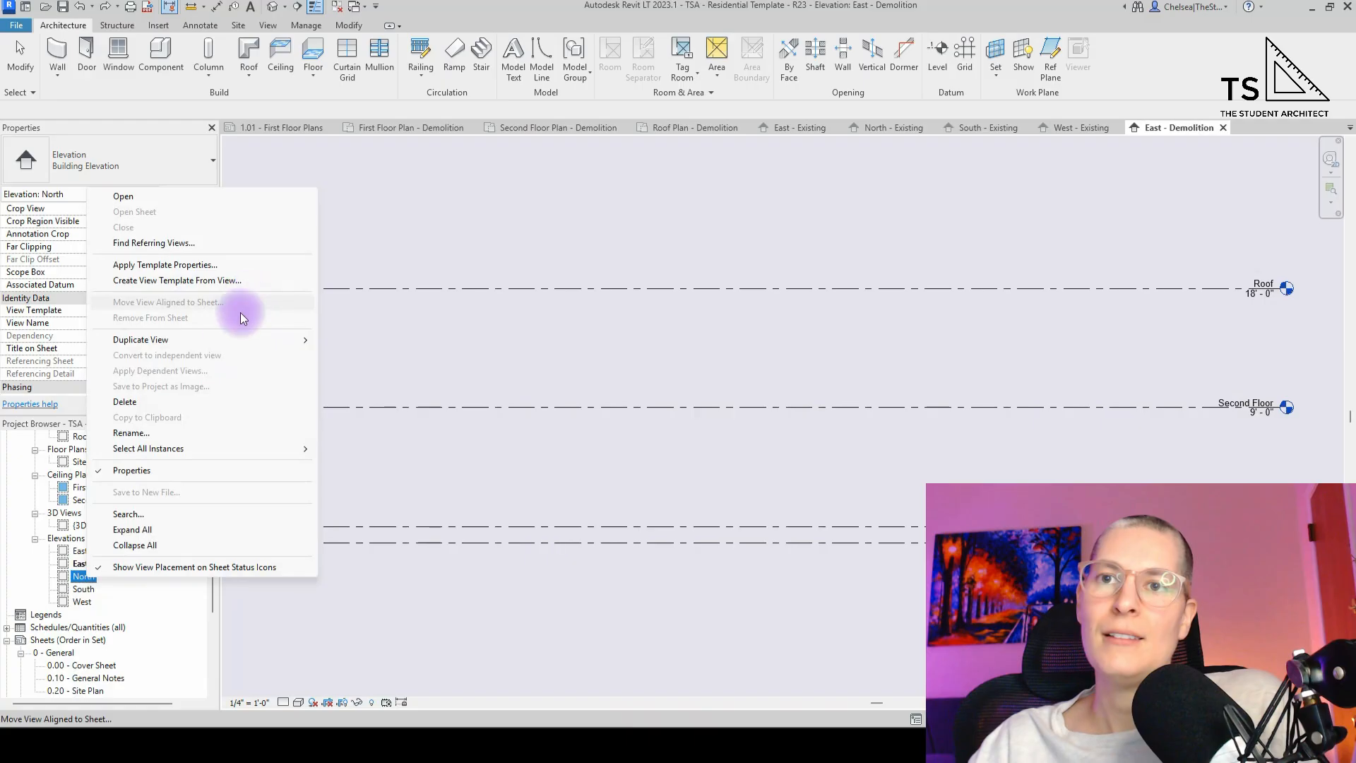
mouse_move(284, 345)
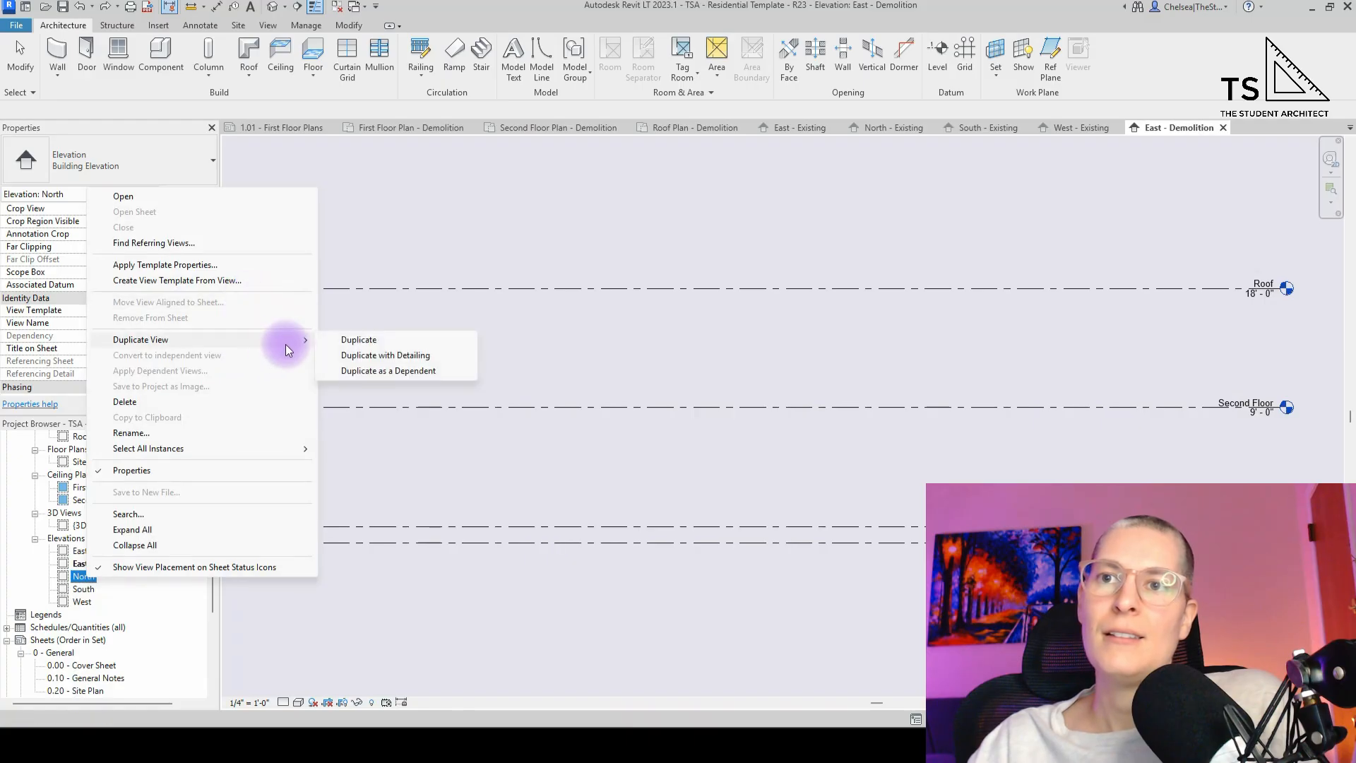
click(368, 339)
click(113, 590)
click(96, 588)
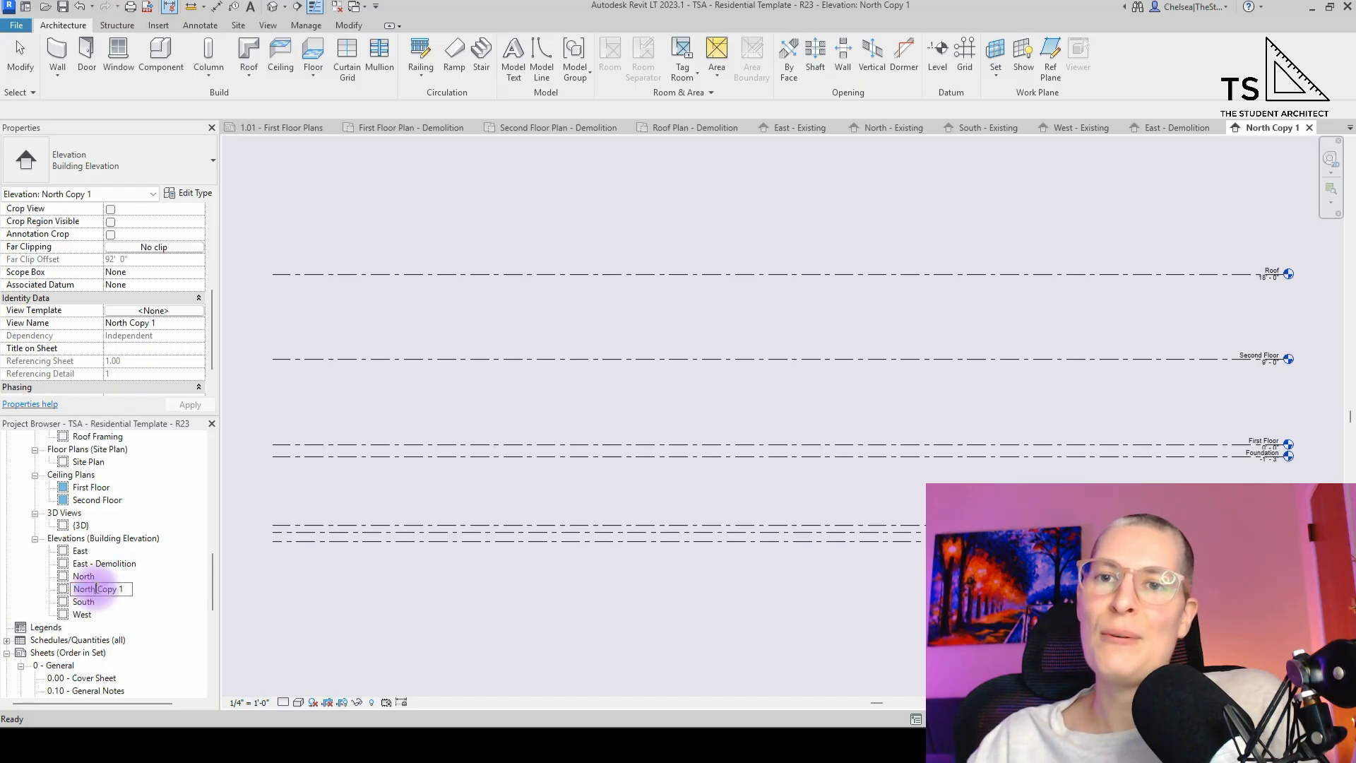
drag(96, 589, 182, 587)
key(ctrl+v)
key(Return)
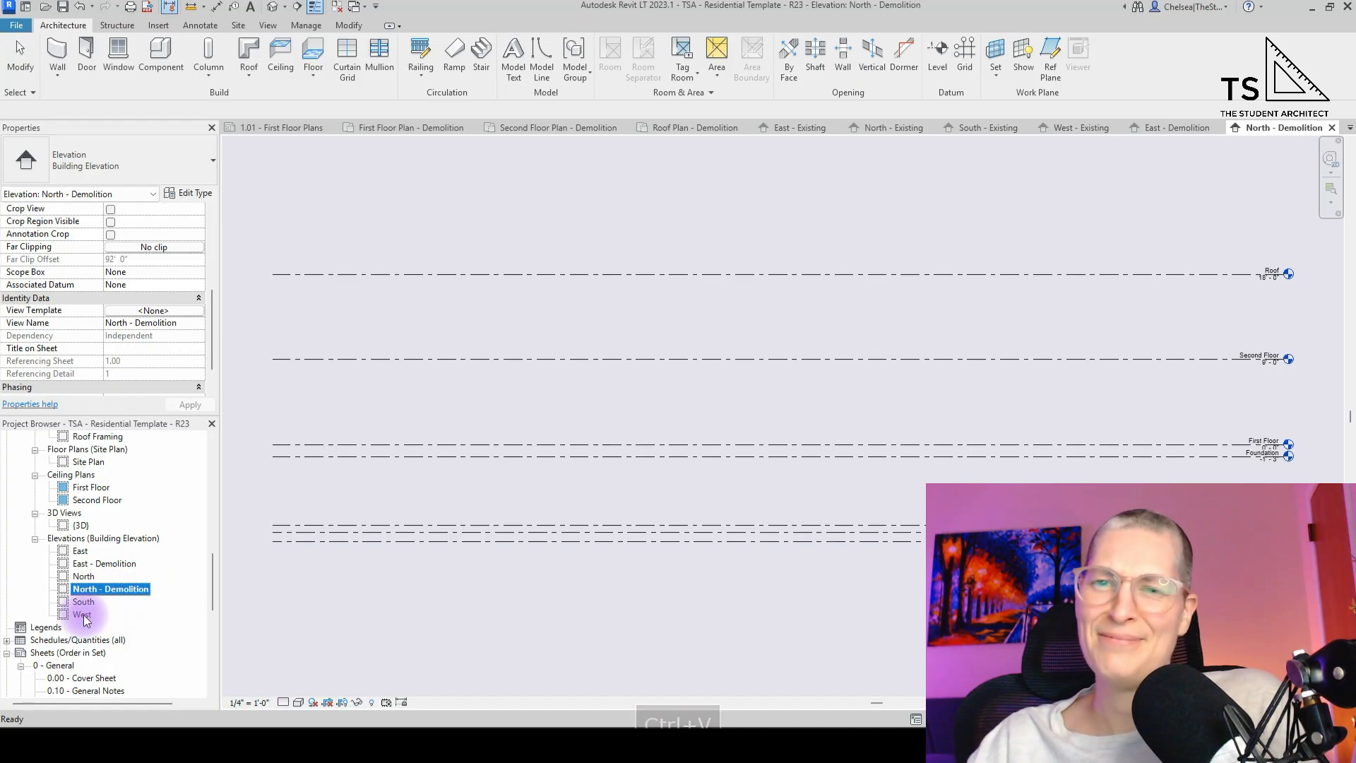
- Duplicate the South elevation and save the project
click(85, 603)
right_click(86, 606)
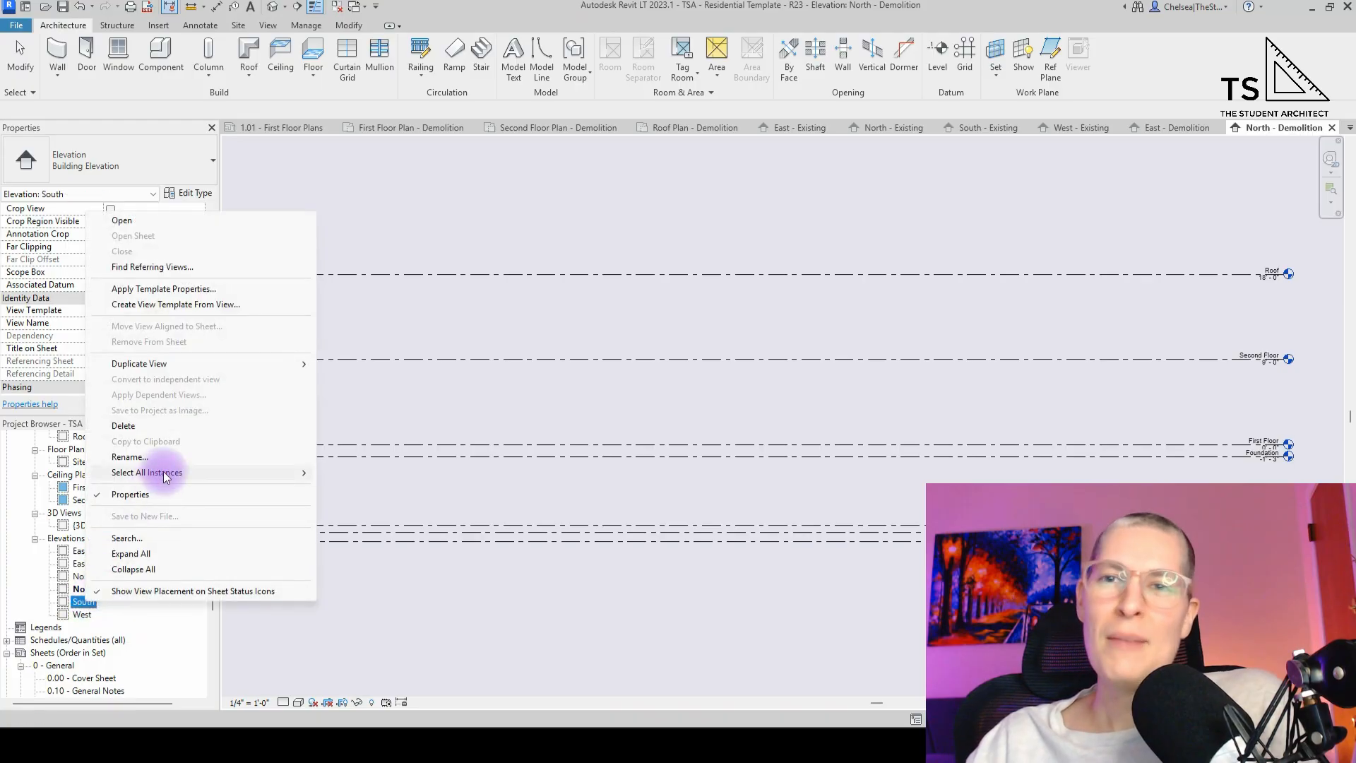
mouse_move(266, 364)
click(353, 372)
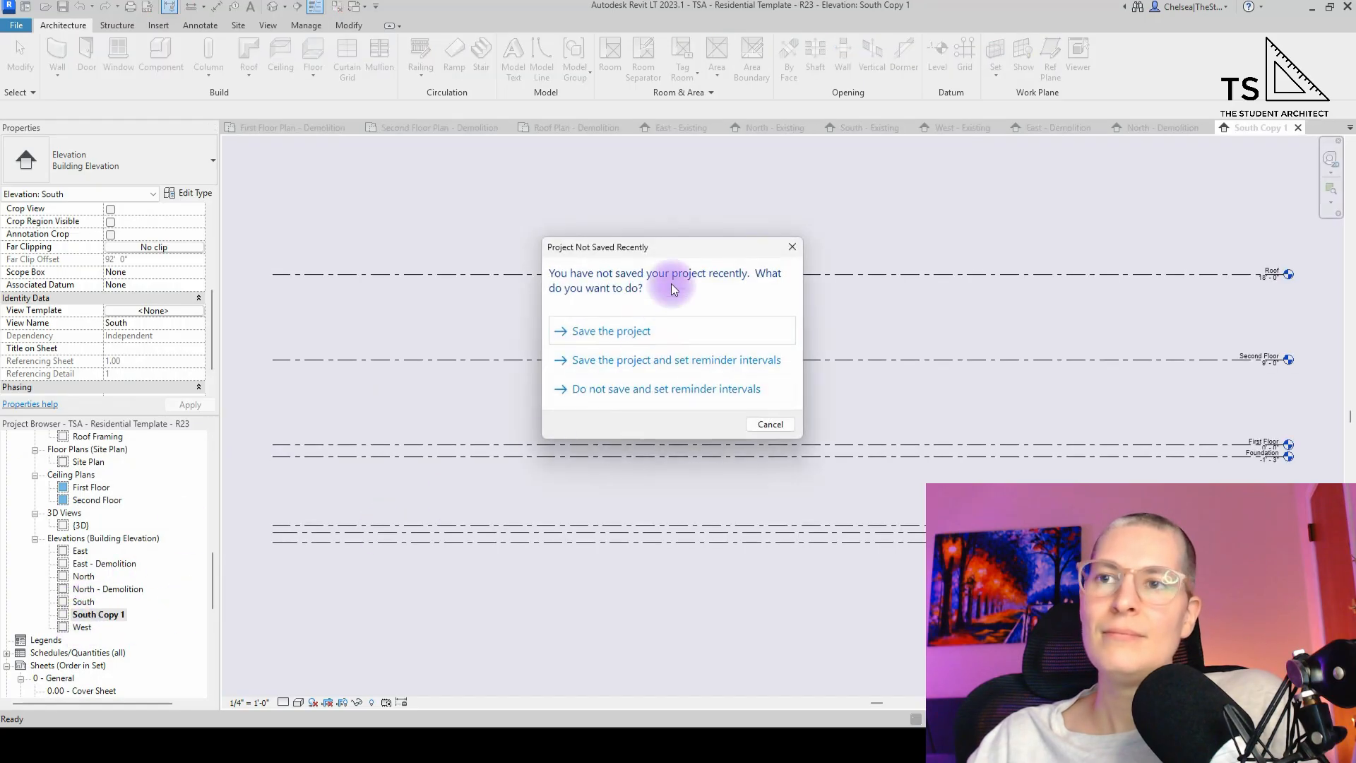
click(634, 332)
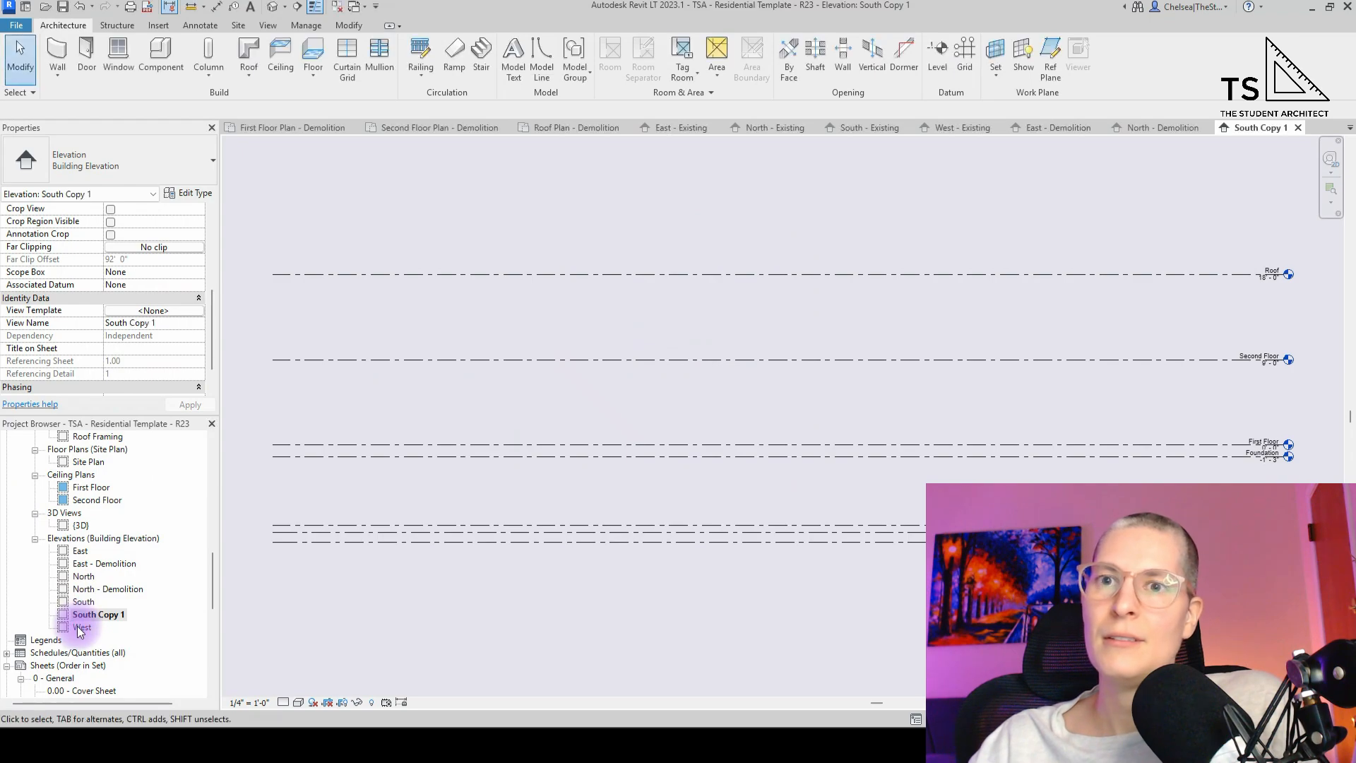
- Rename the South elevation copy as South - Demolition
click(97, 615)
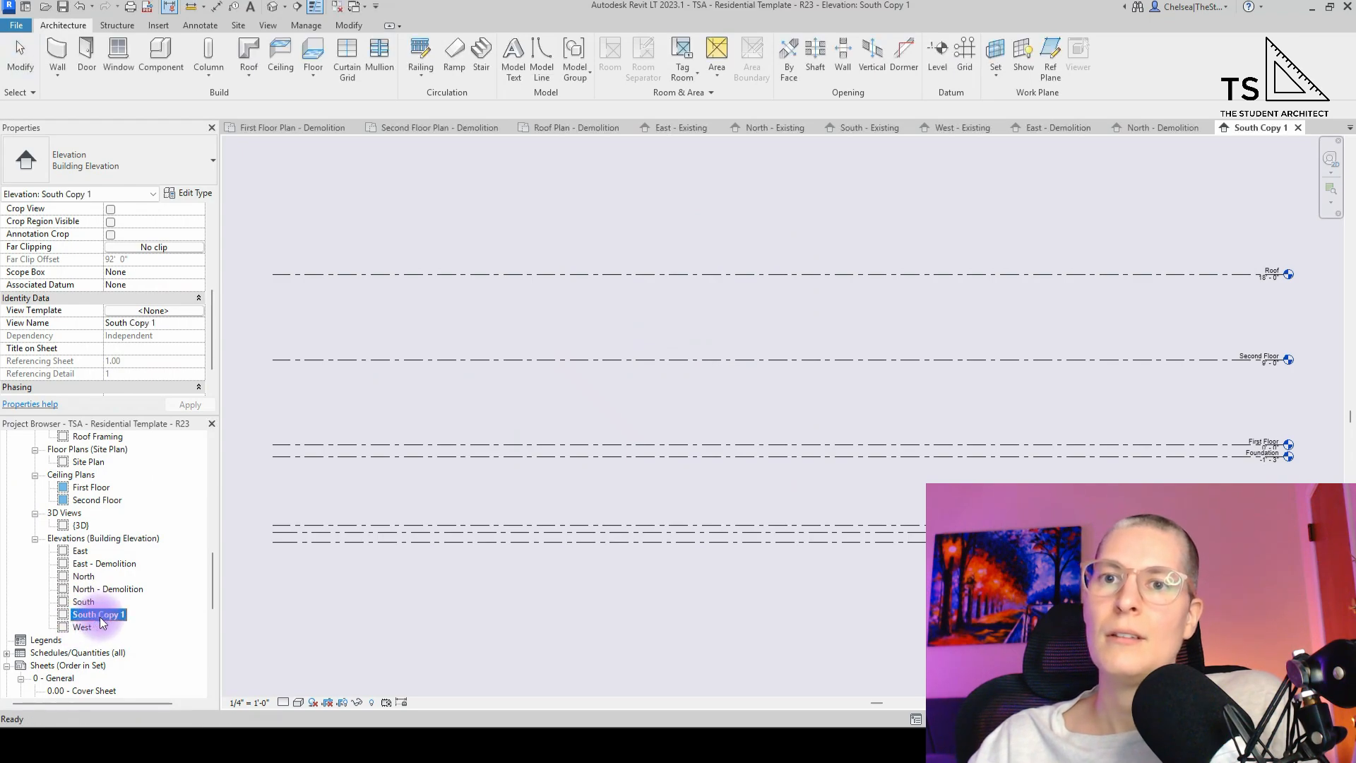
click(99, 617)
drag(96, 615, 161, 615)
key(ctrl+v)
key(Return)
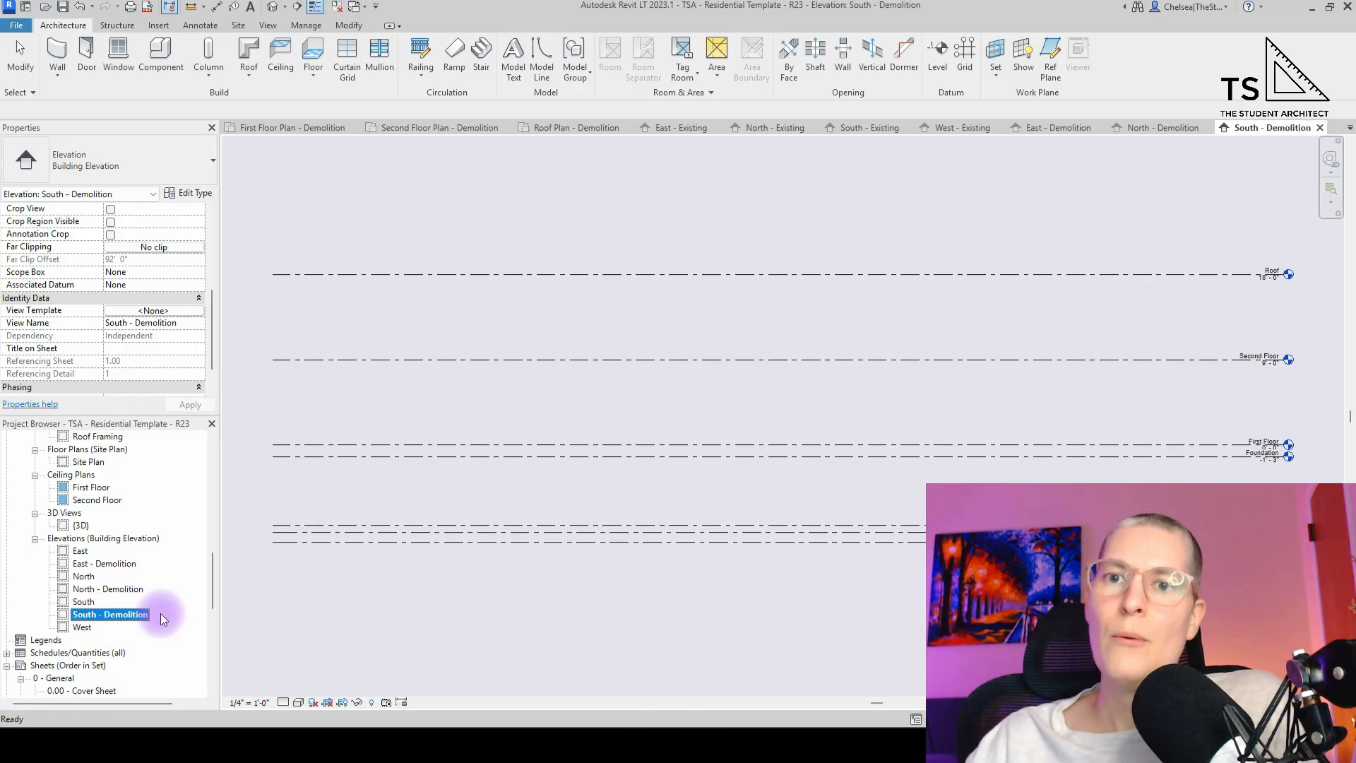
- Duplicate the West elevation and rename the copy as West - Demolition
click(83, 628)
right_click(83, 628)
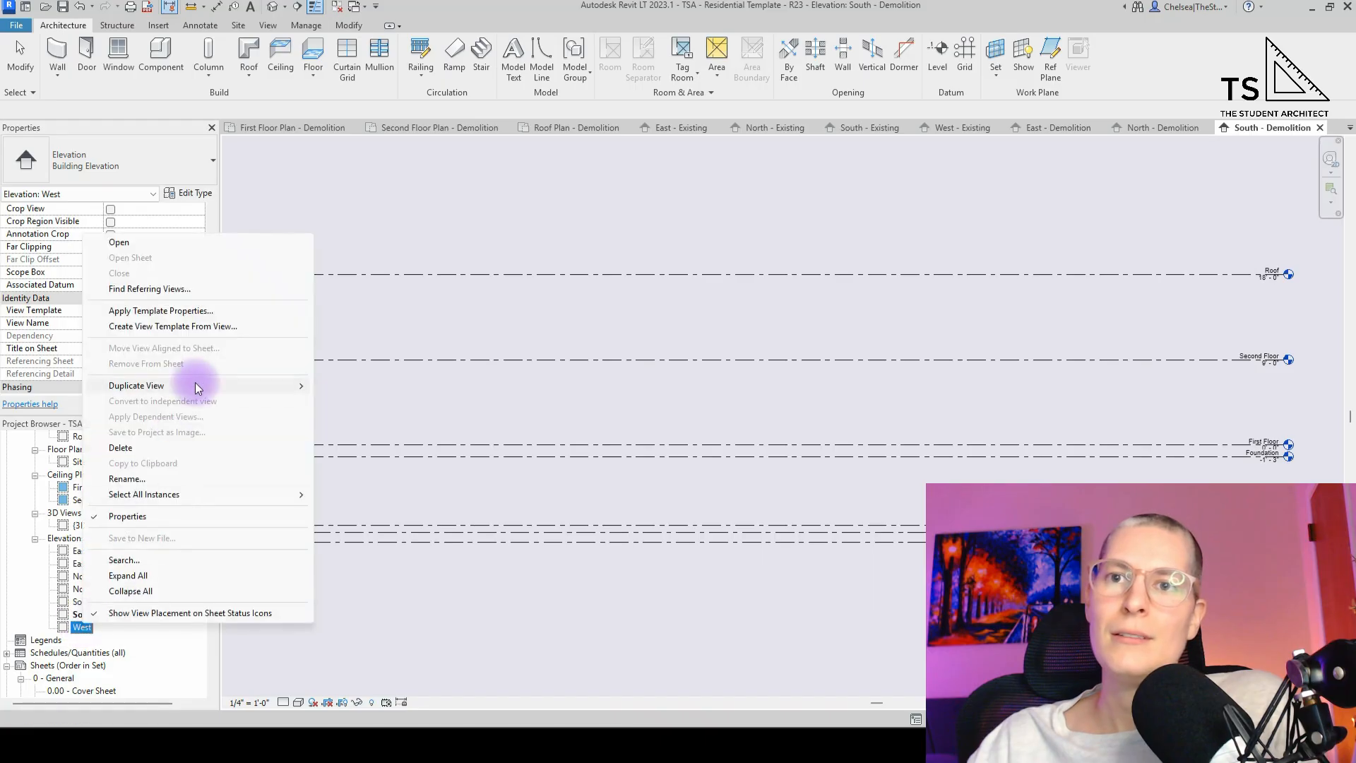
mouse_move(247, 390)
click(356, 386)
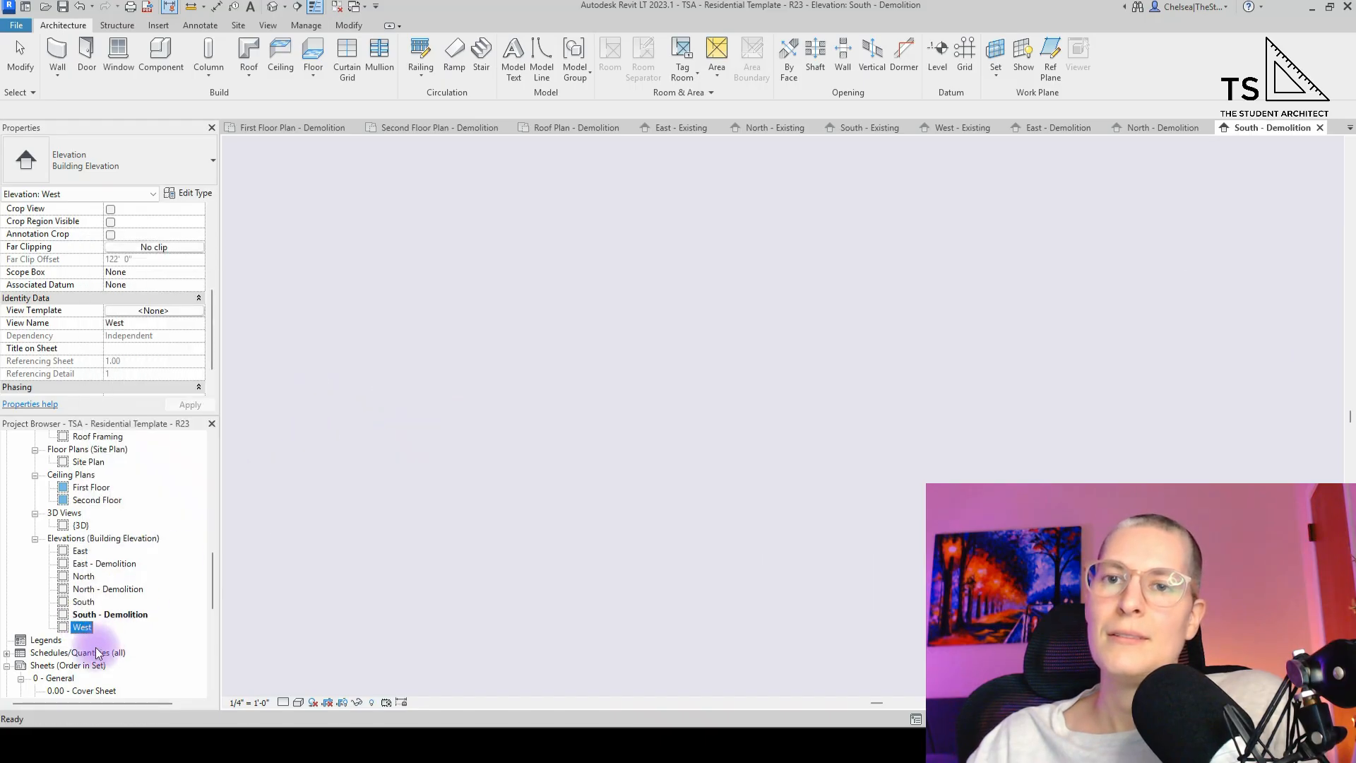
click(97, 640)
text(West)
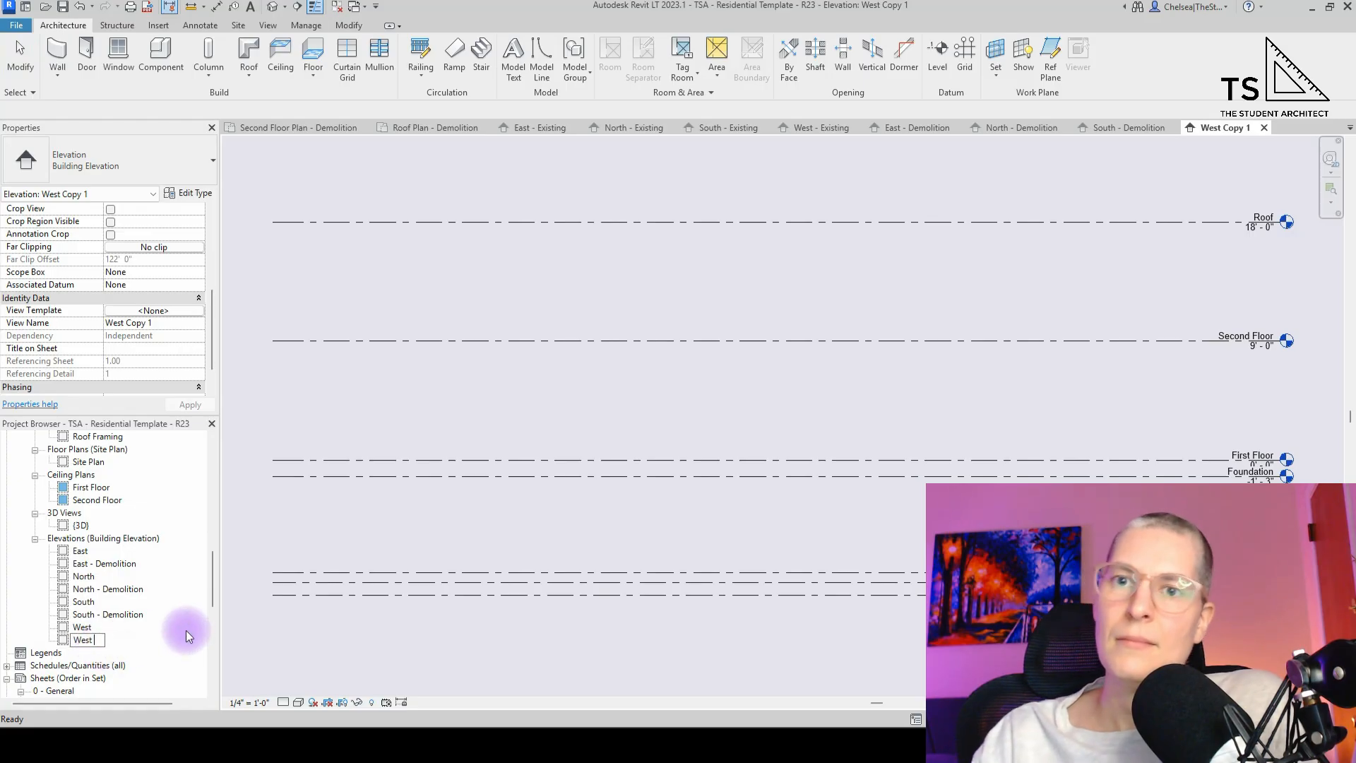
key(ctrl+v)
key(Return)
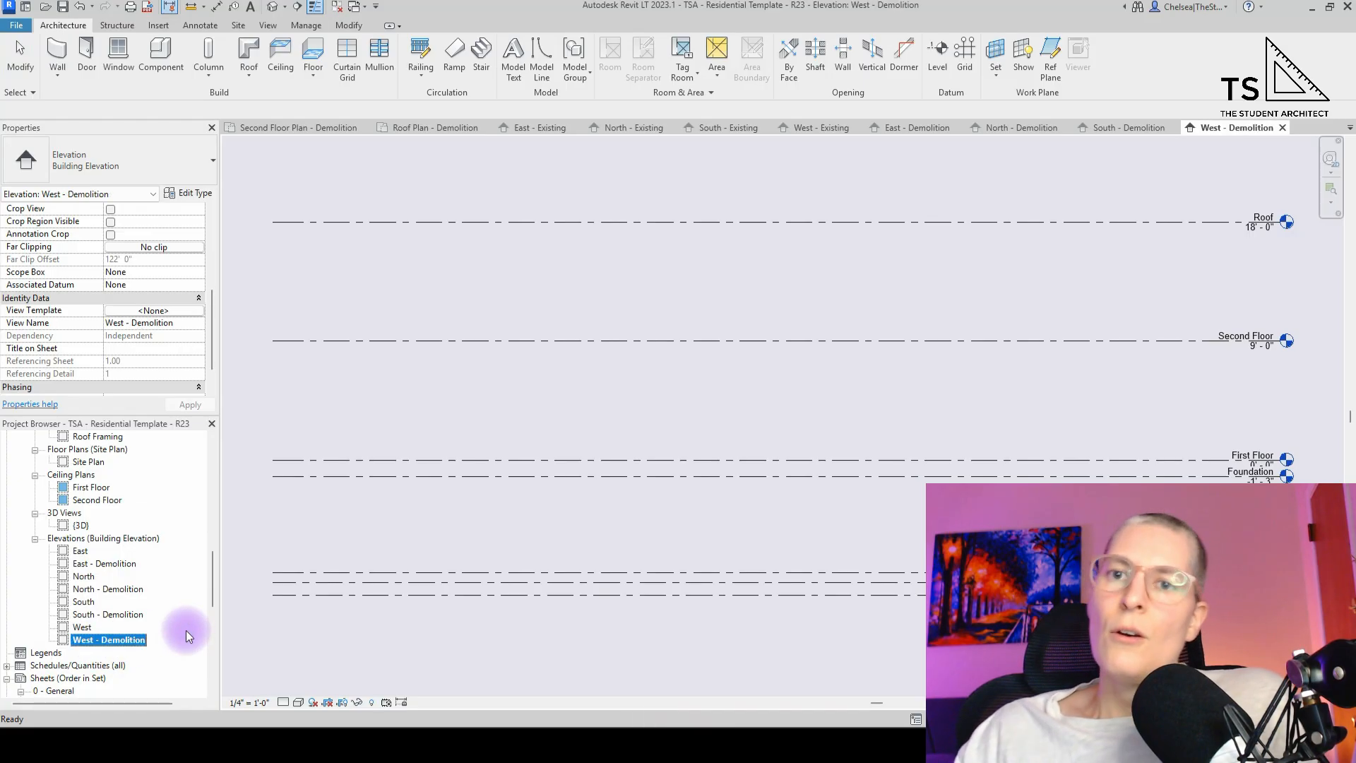
- Select the East, North, South and West demolition elevations together and choose Building Elevation as their type
ctrl+click(120, 614)
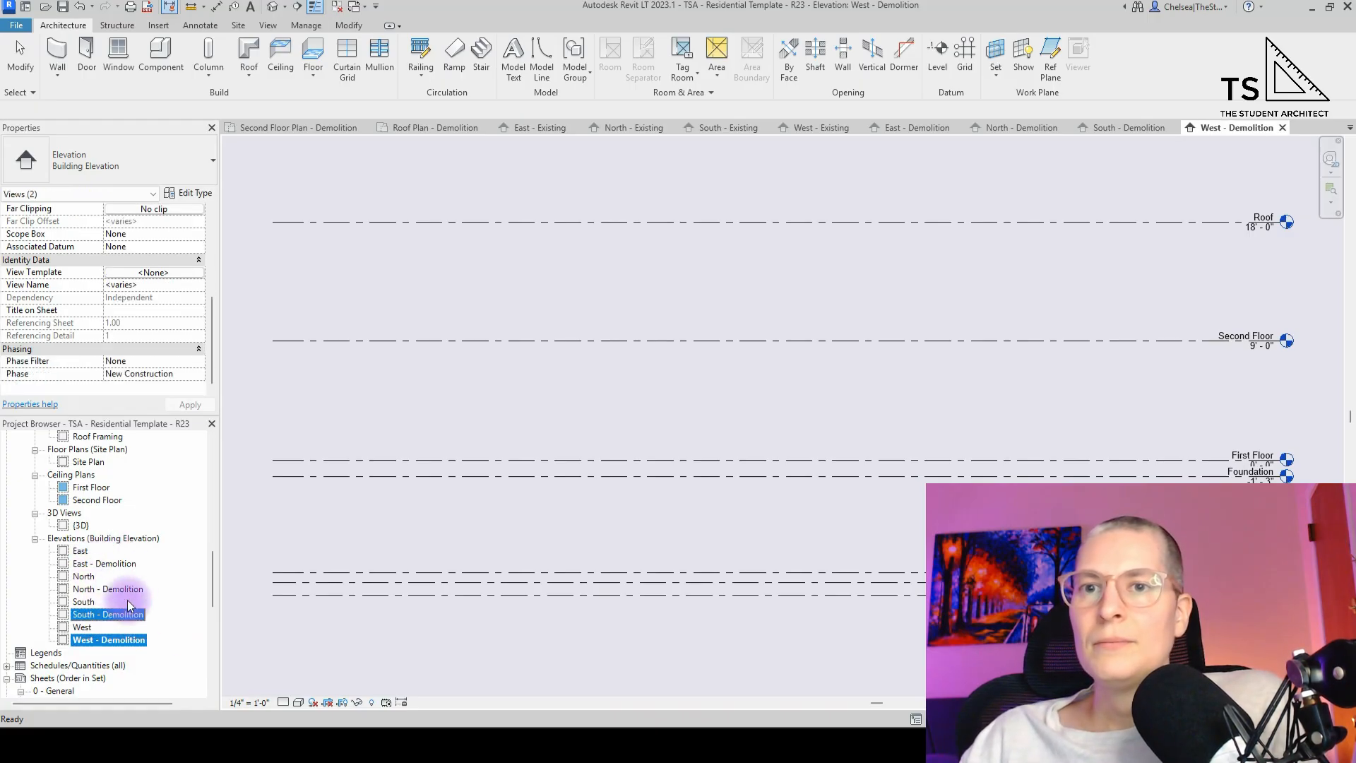
ctrl+click(128, 591)
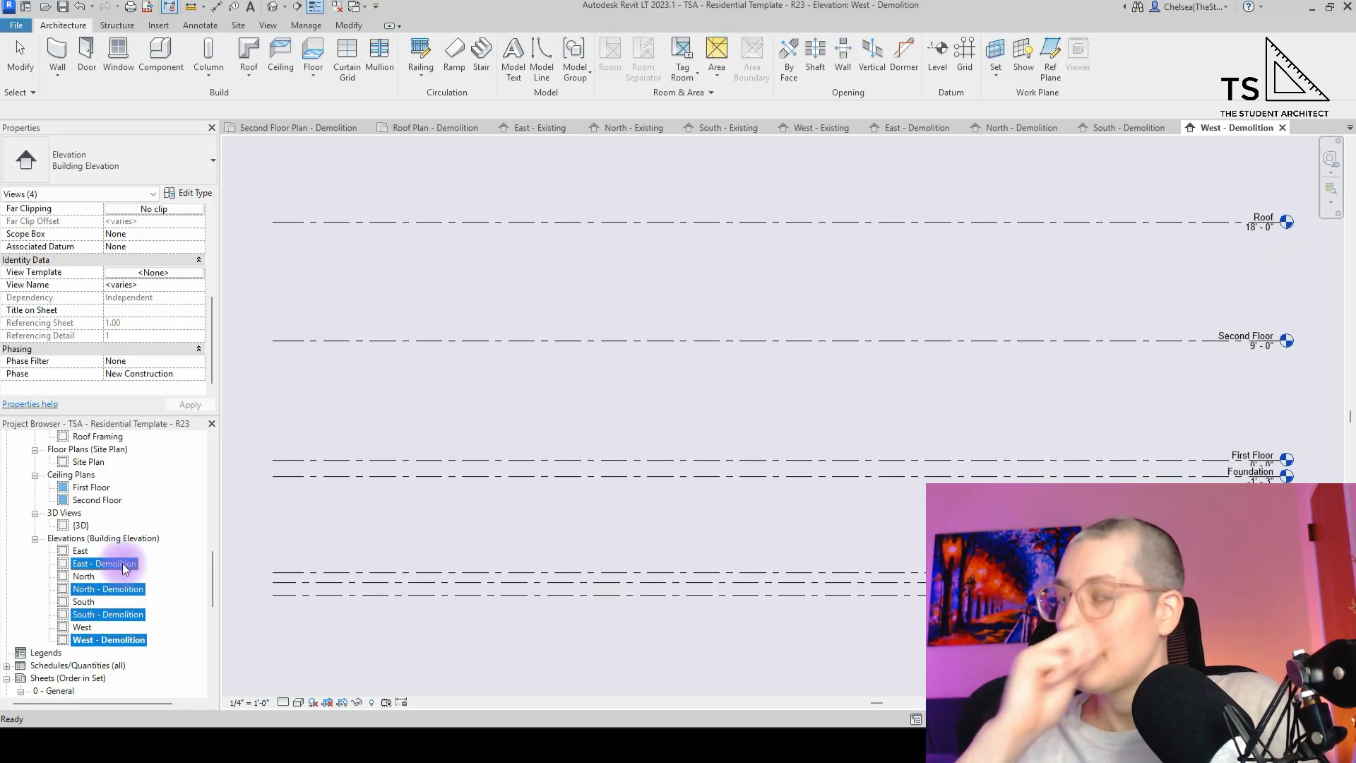
click(125, 163)
click(81, 233)
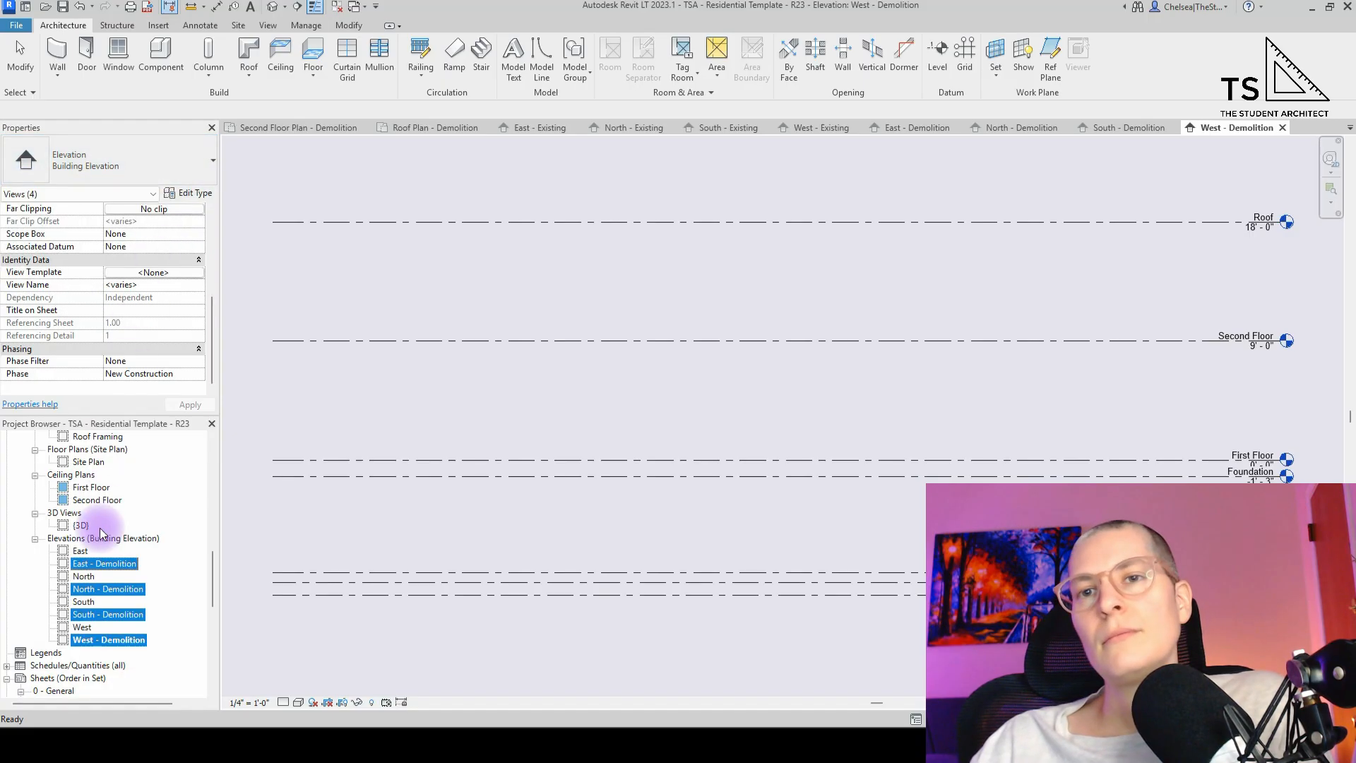
- Duplicate the type of the four selected demolition elevations as Building Elevation - Demolition
click(197, 194)
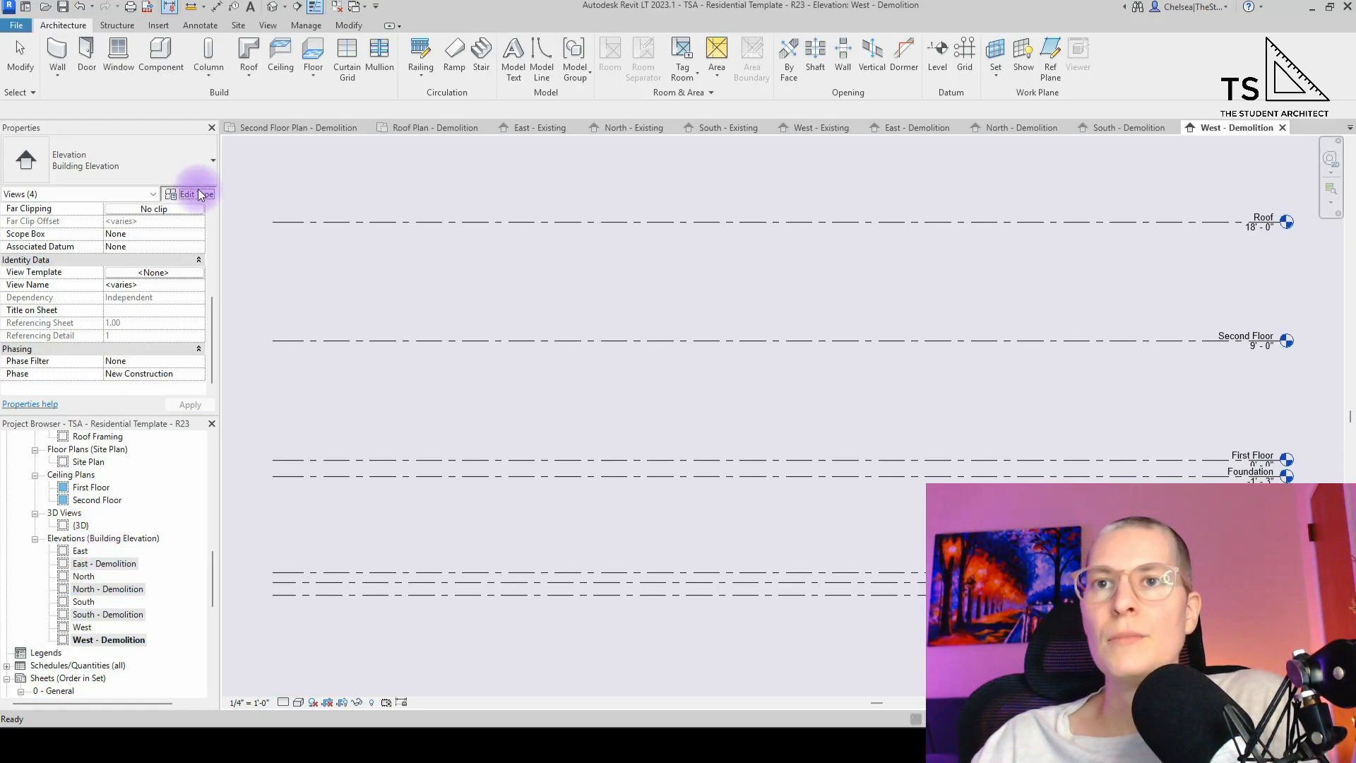
click(548, 196)
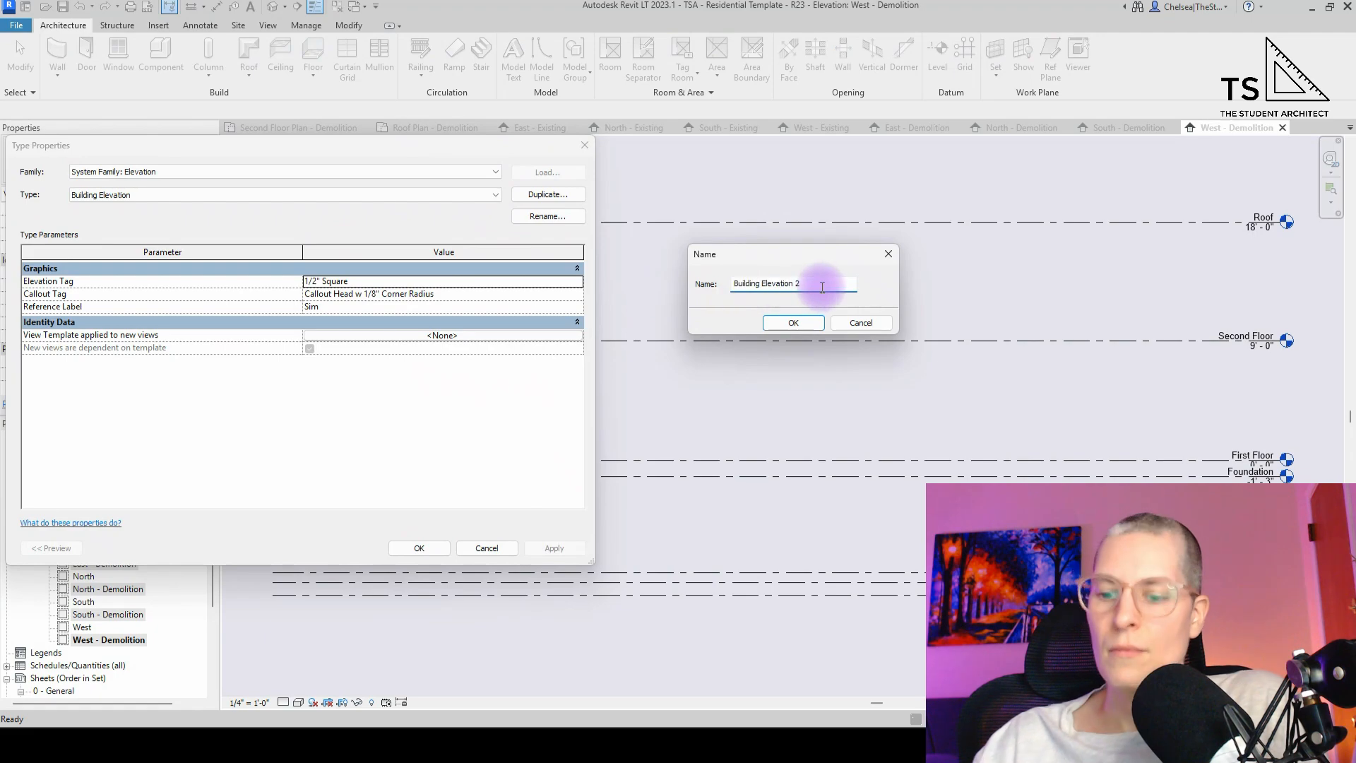
text(- Demolition)
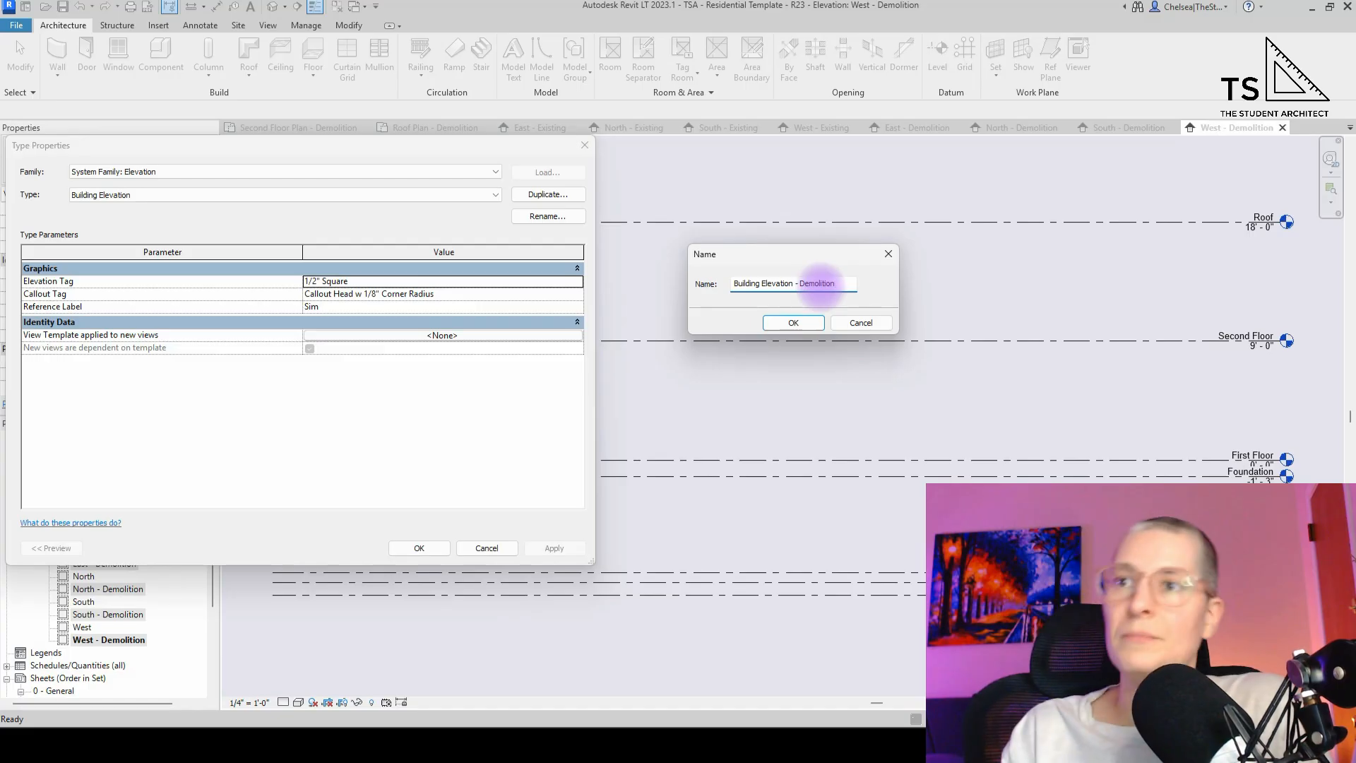
key(Return)
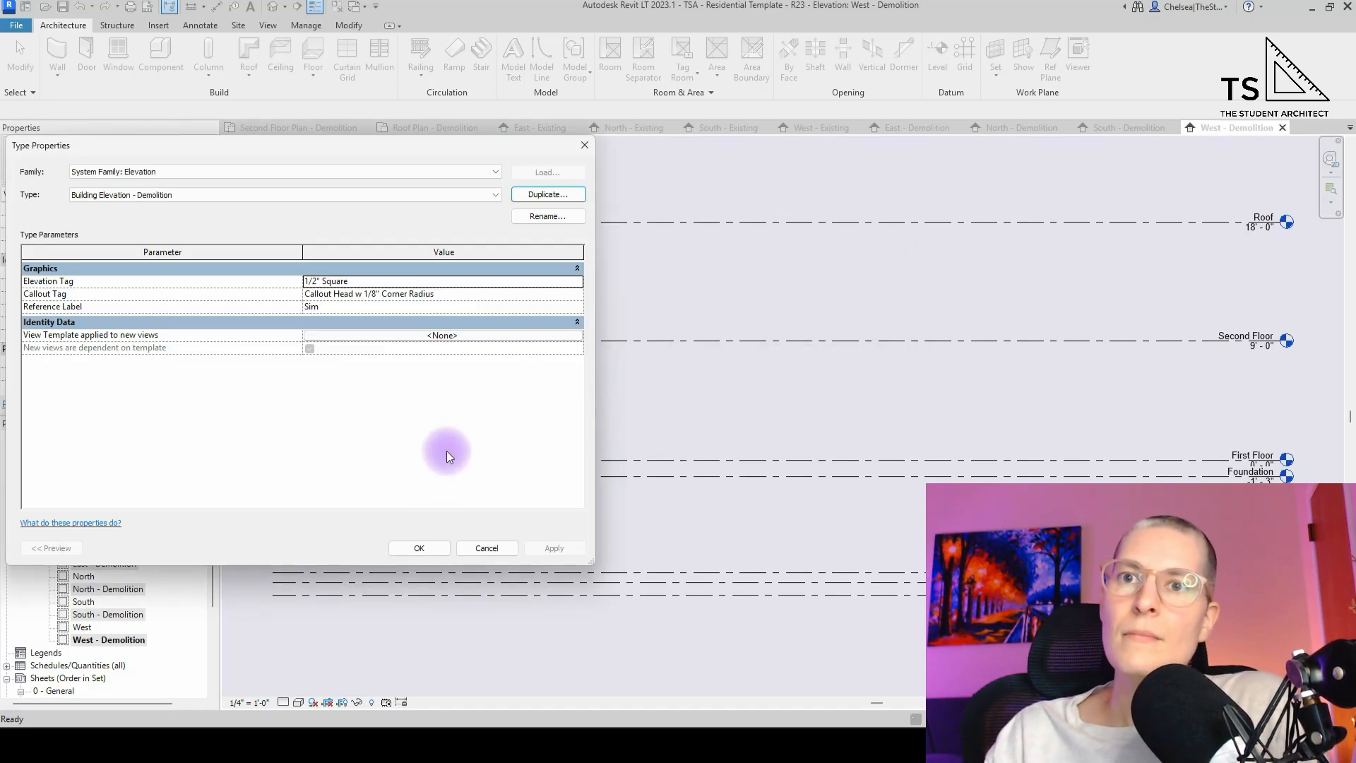
- Assign the Architectural Elevation view template to new views of the Building Elevation - Demolition type and apply the type changes
click(423, 337)
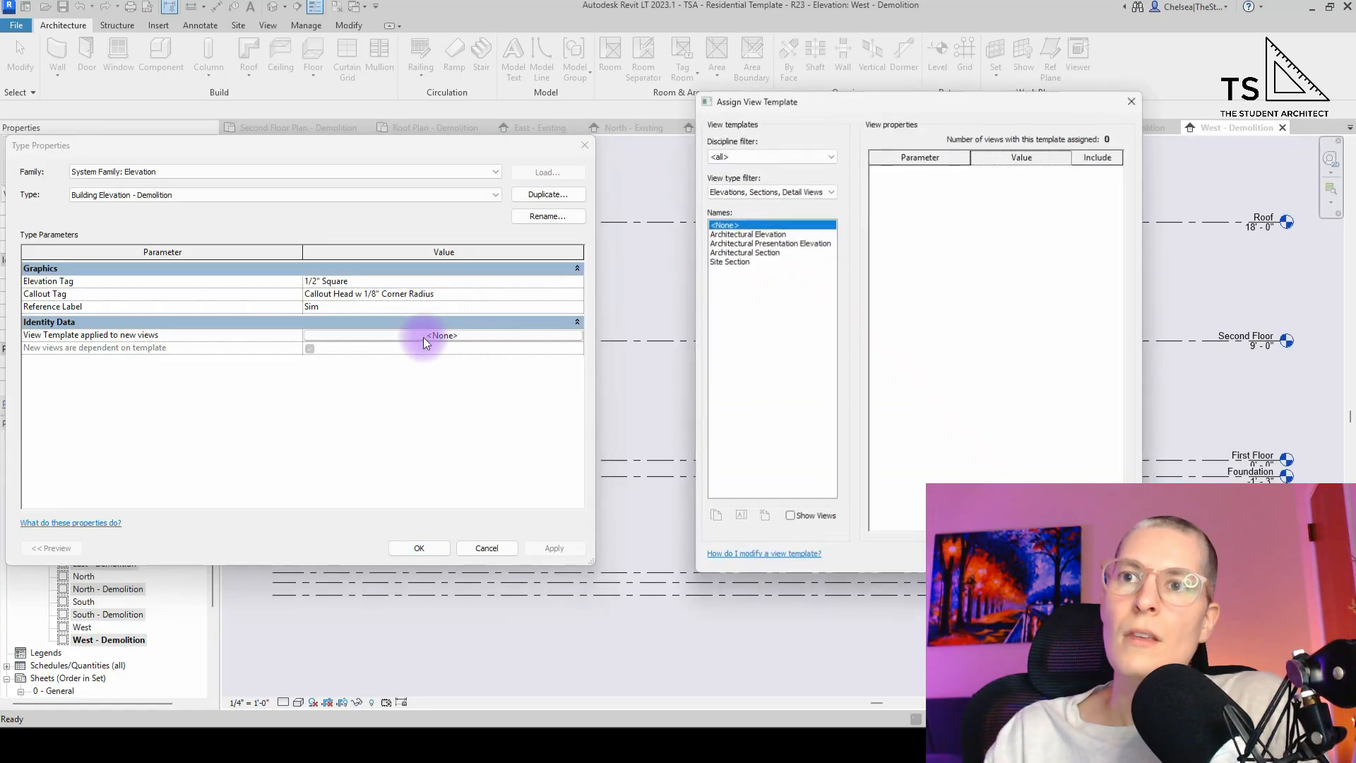
click(760, 236)
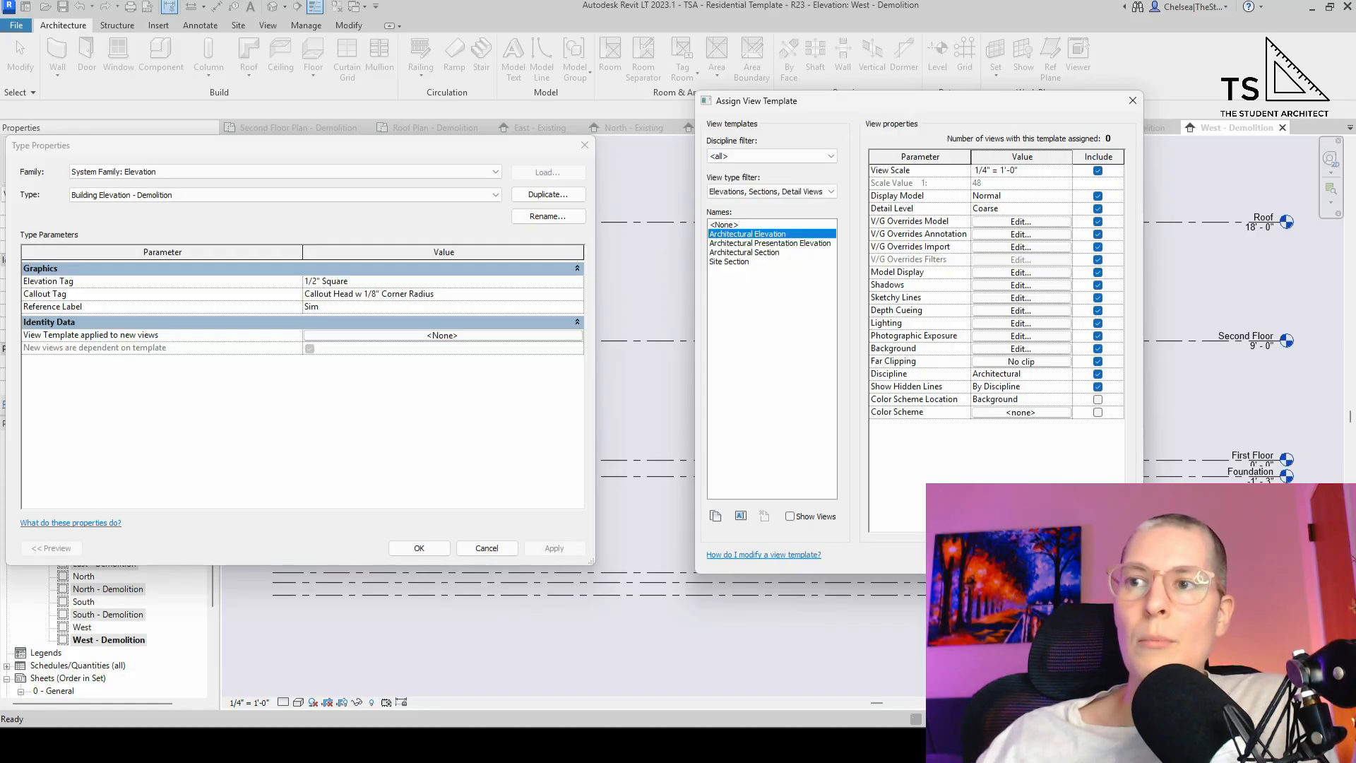
click(975, 554)
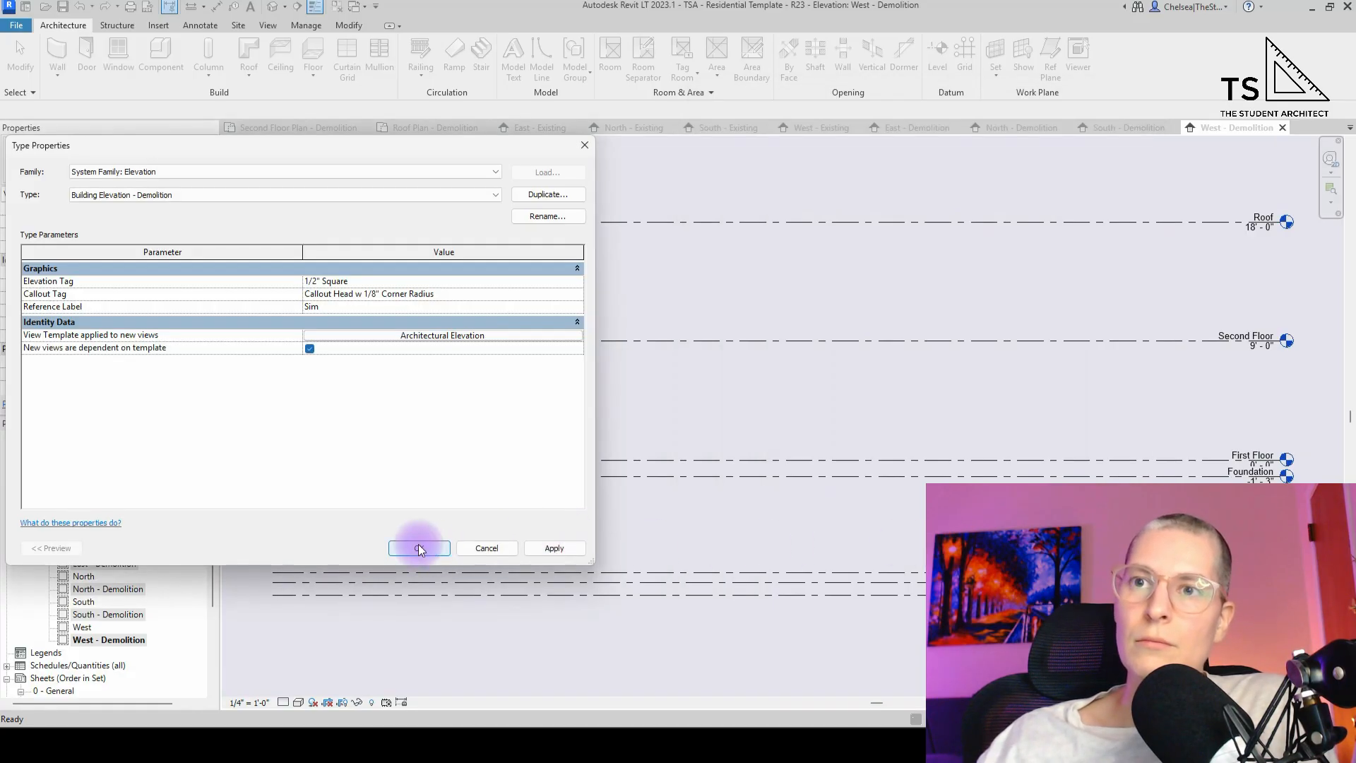
click(419, 548)
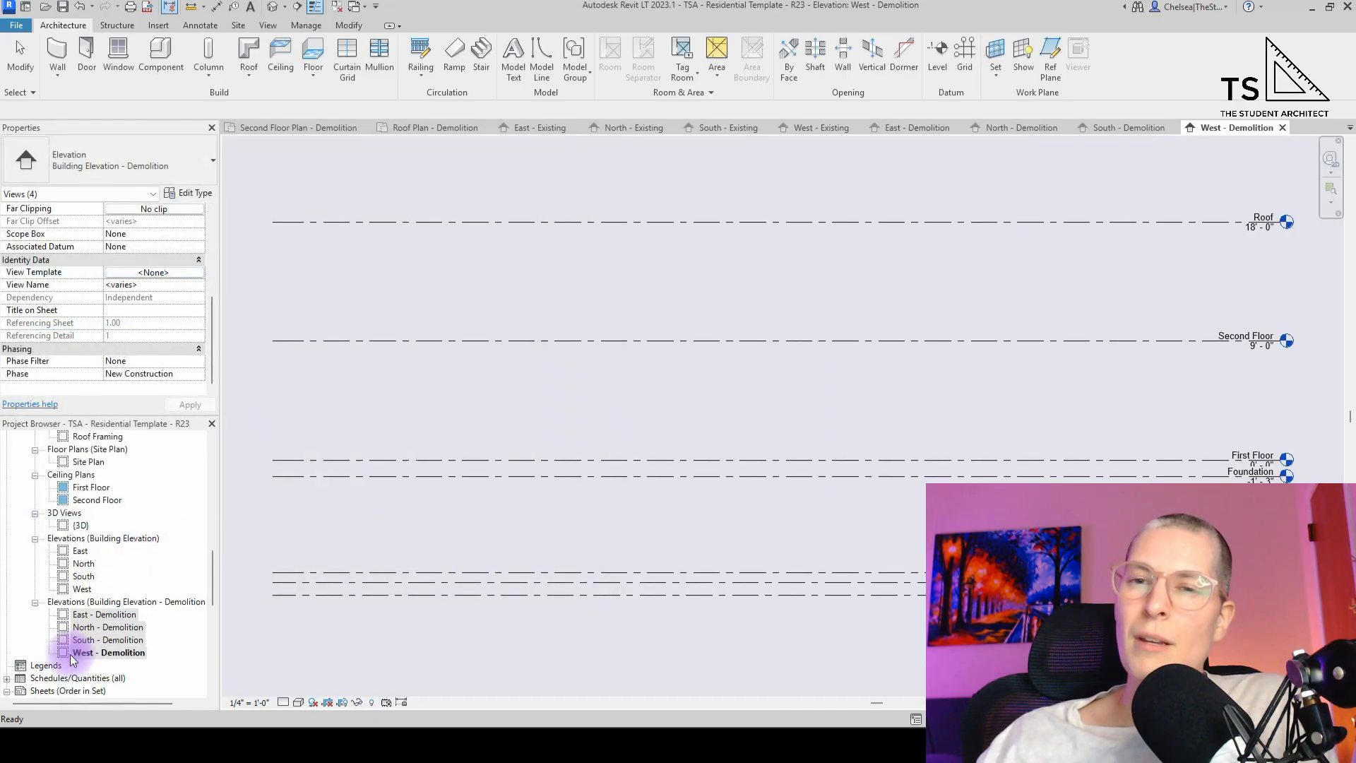
click(106, 628)
scroll(106, 627, down, 1)
scroll(106, 627, up, 4)
scroll(104, 624, down, 2)
scroll(104, 625, down, 2)
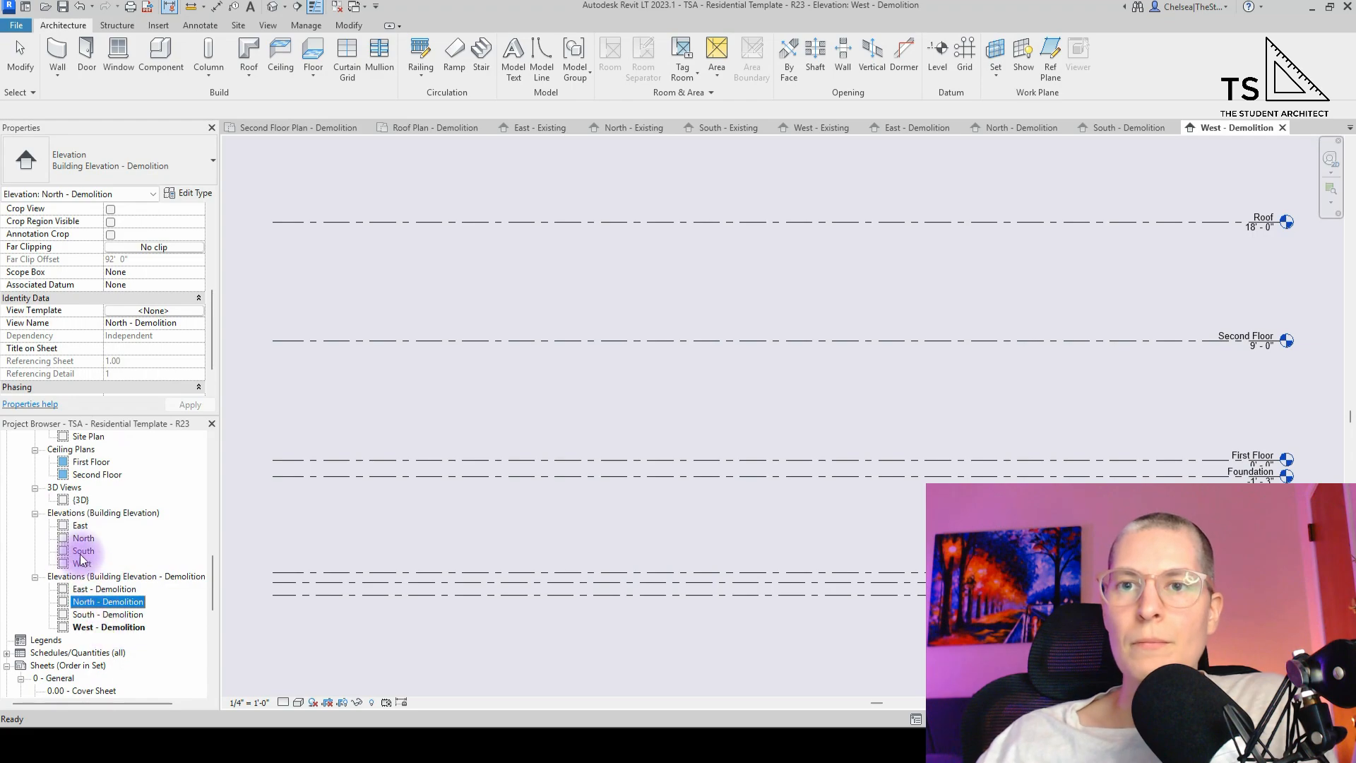
click(82, 526)
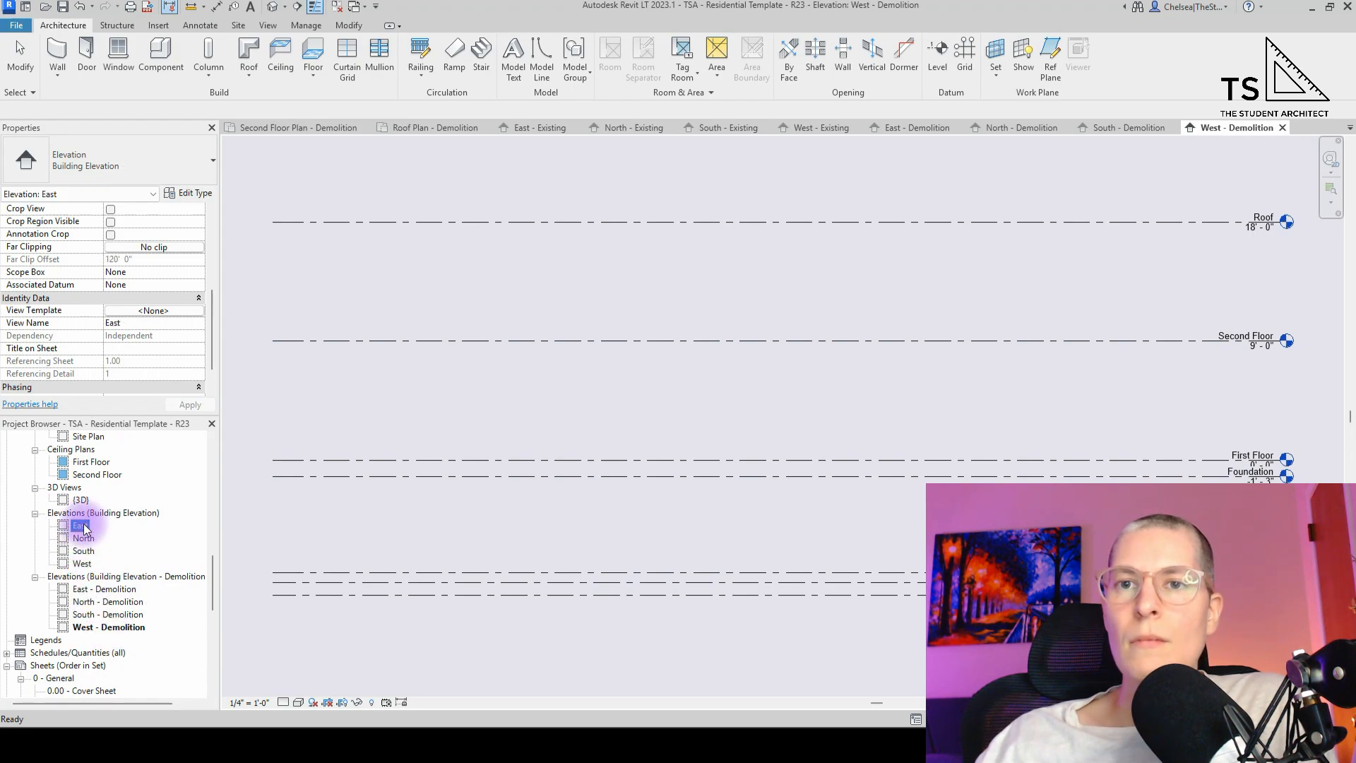
- Rename the East - Demolition view as East Elevation - Demolition and copy the word Elevation for reuse
click(99, 589)
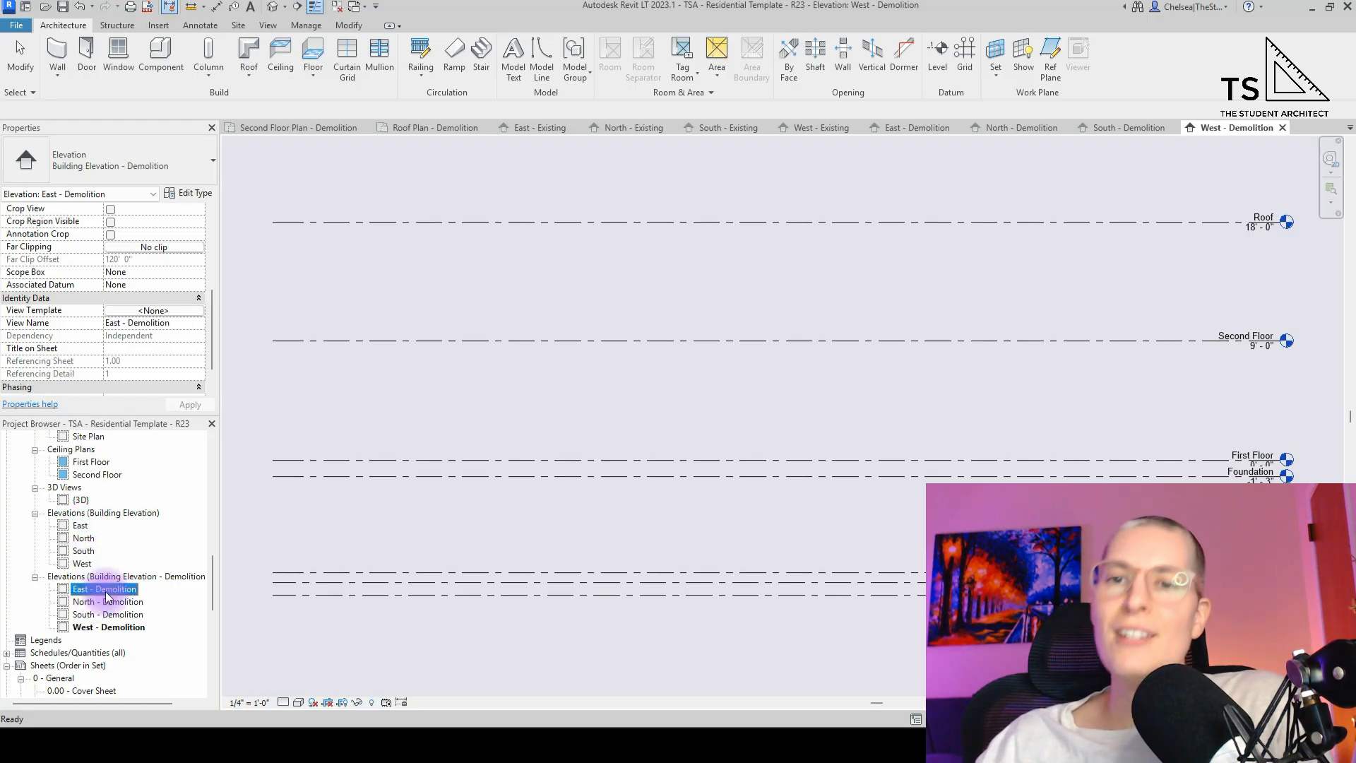
click(103, 590)
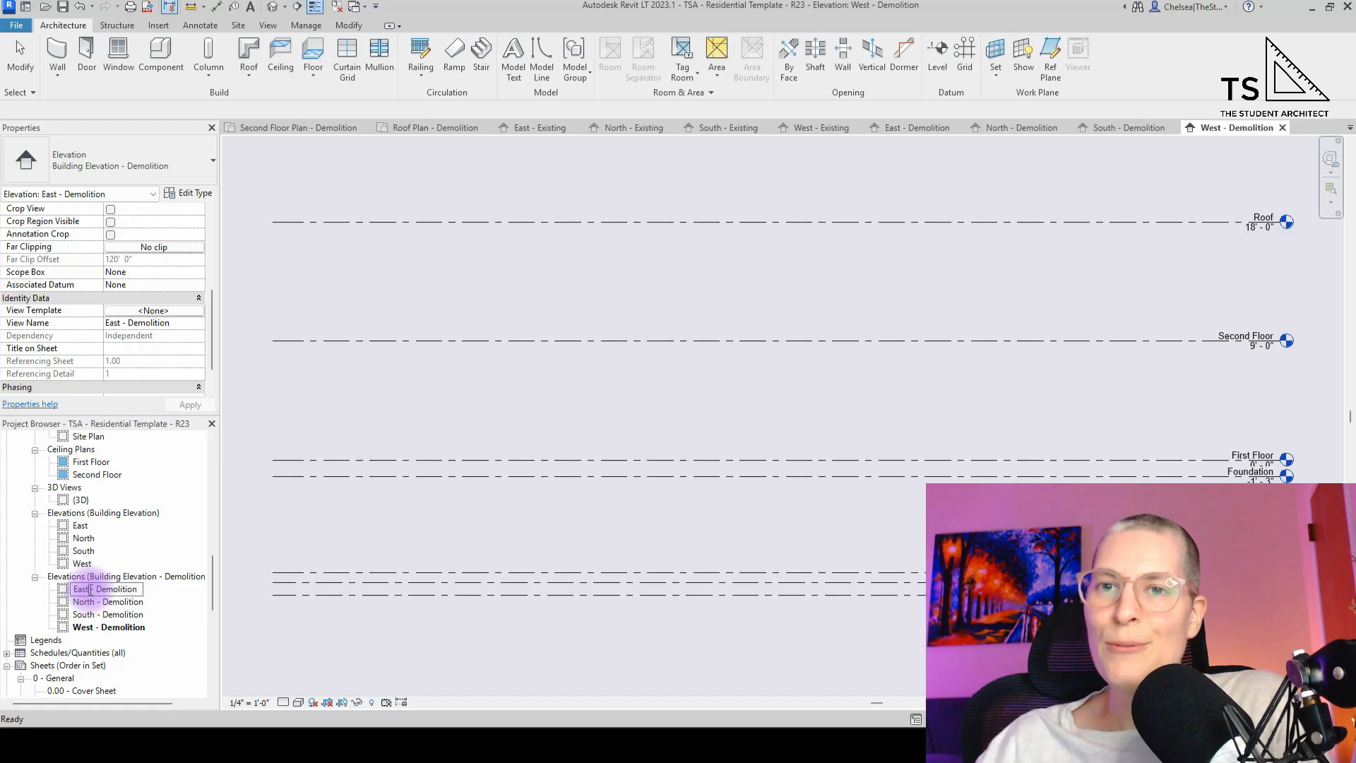
text(Elevation)
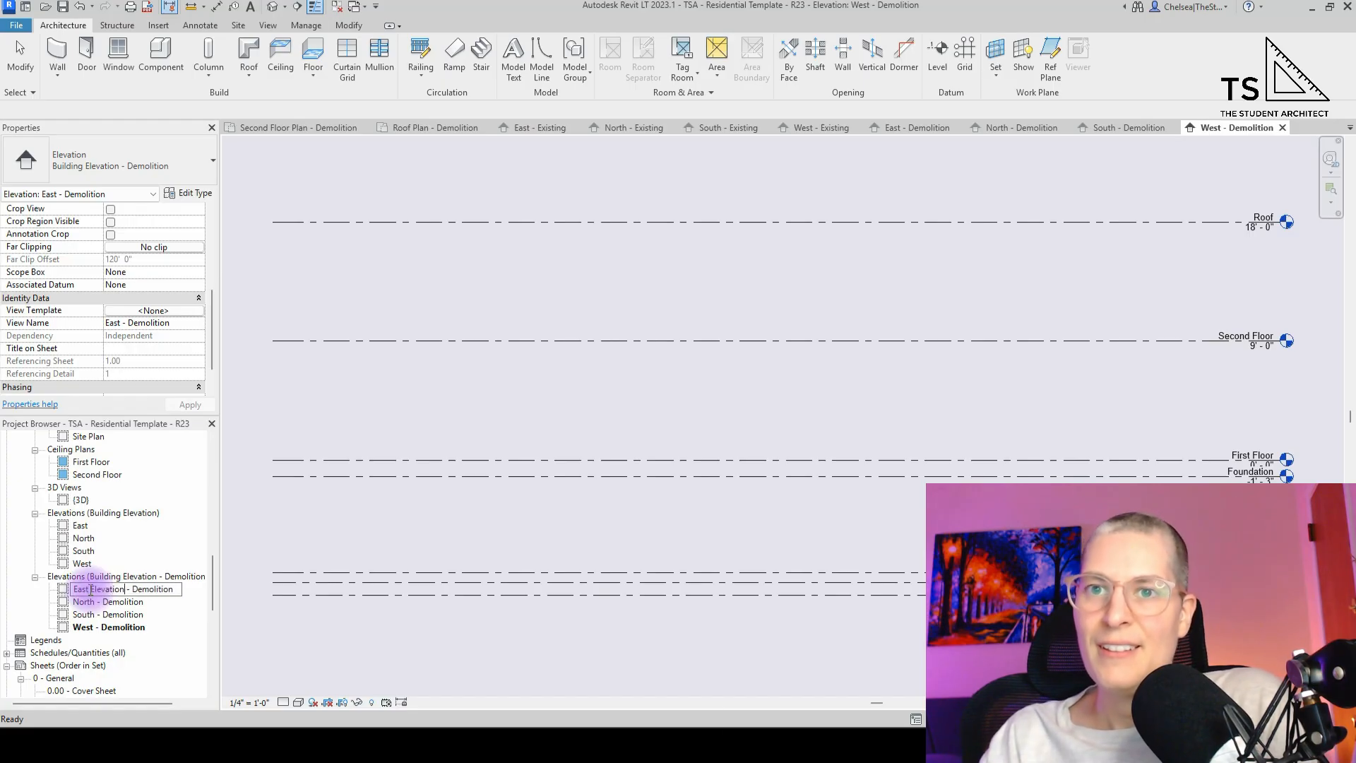
double_click(102, 589)
key(ctrl+c)
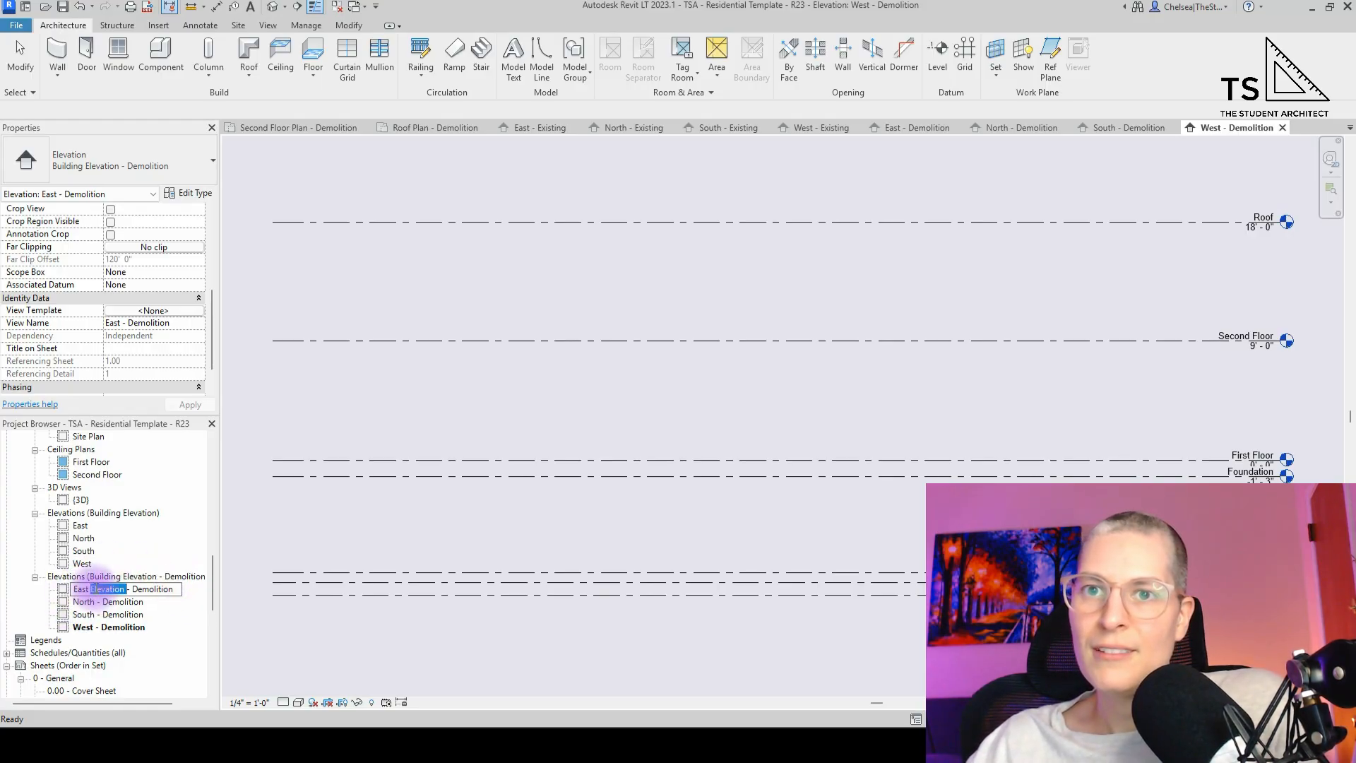
click(120, 586)
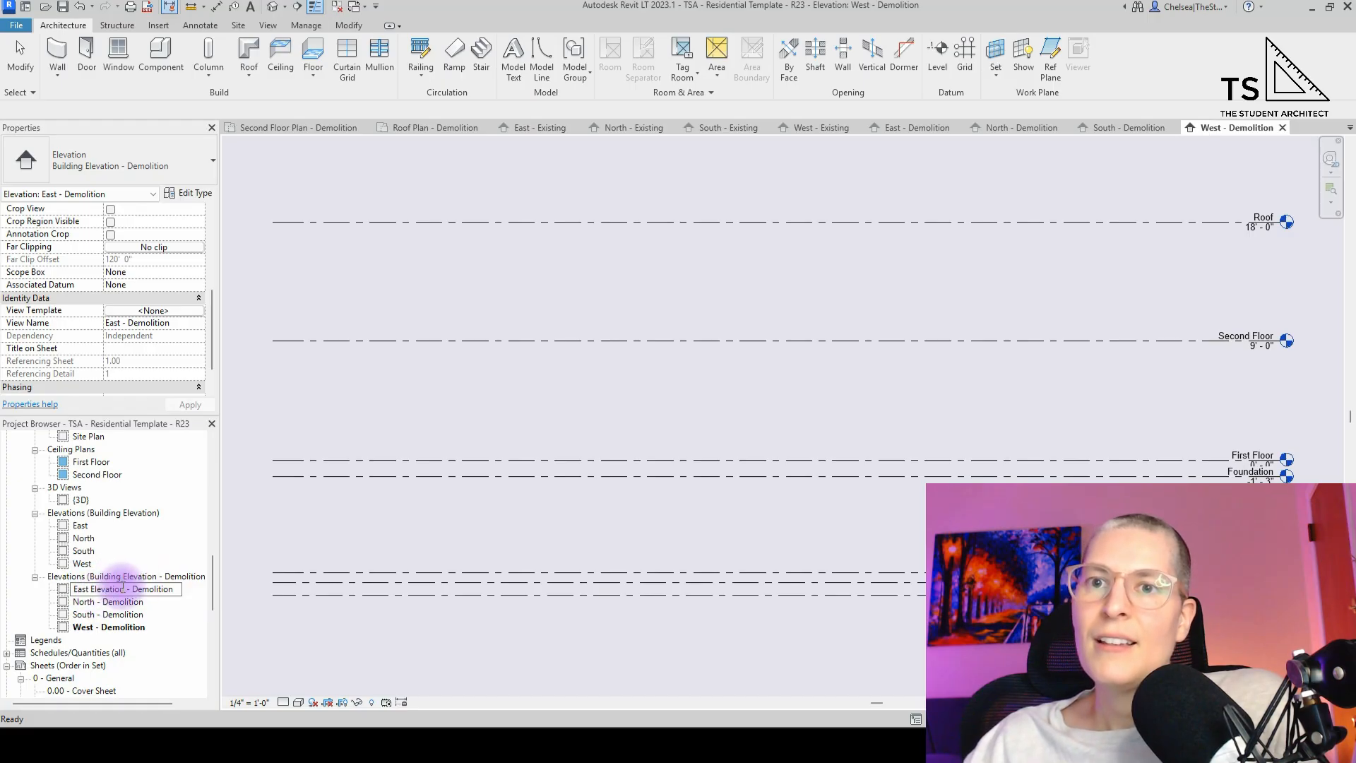
double_click(124, 589)
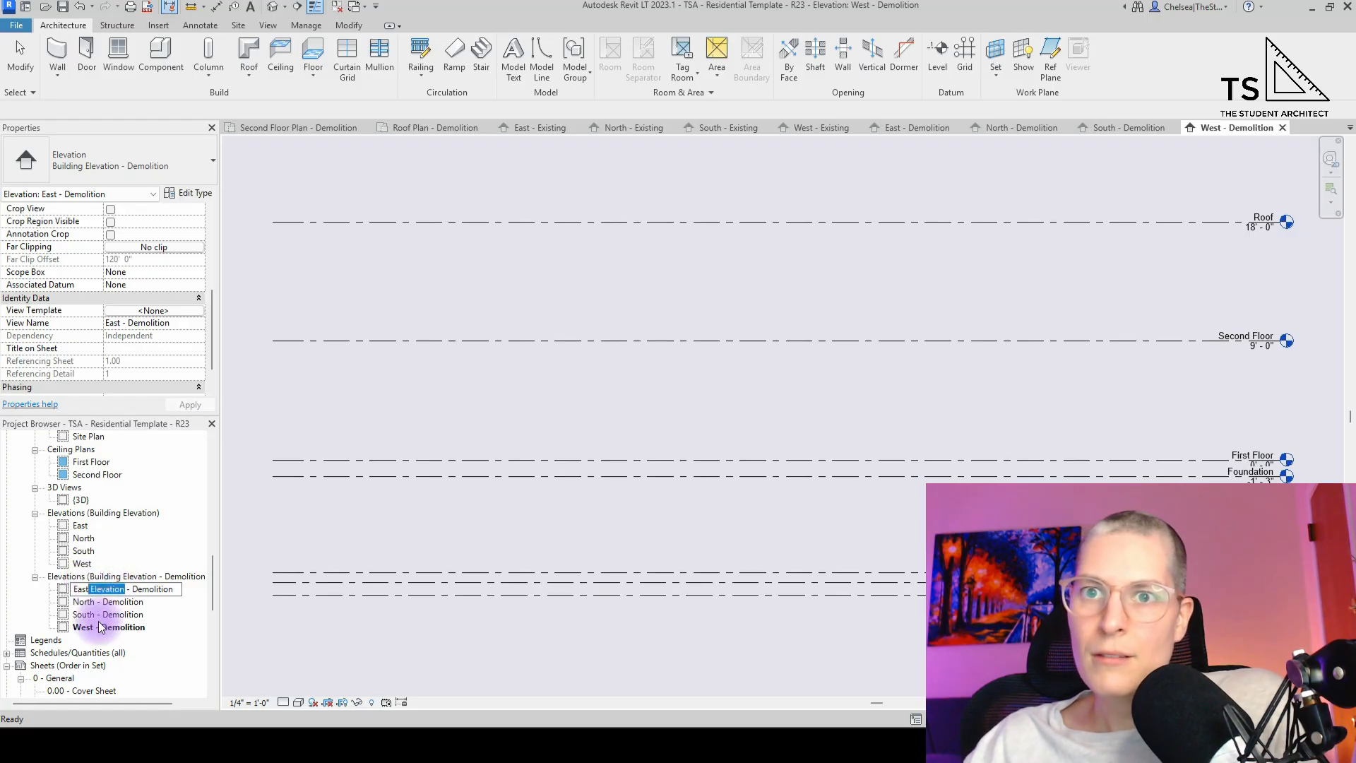
- Rename the North - Demolition view as North Elevation - Demolition
click(105, 602)
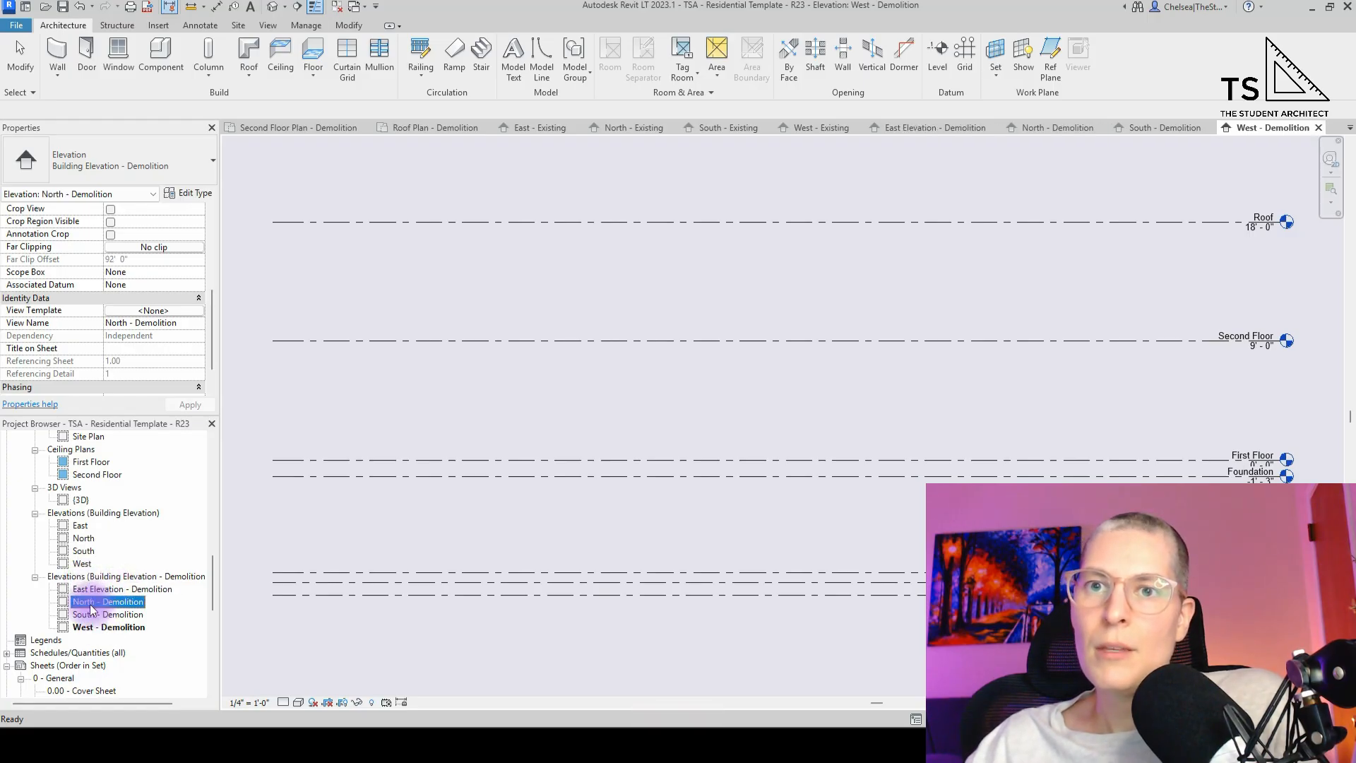
click(80, 603)
click(93, 603)
text(v)
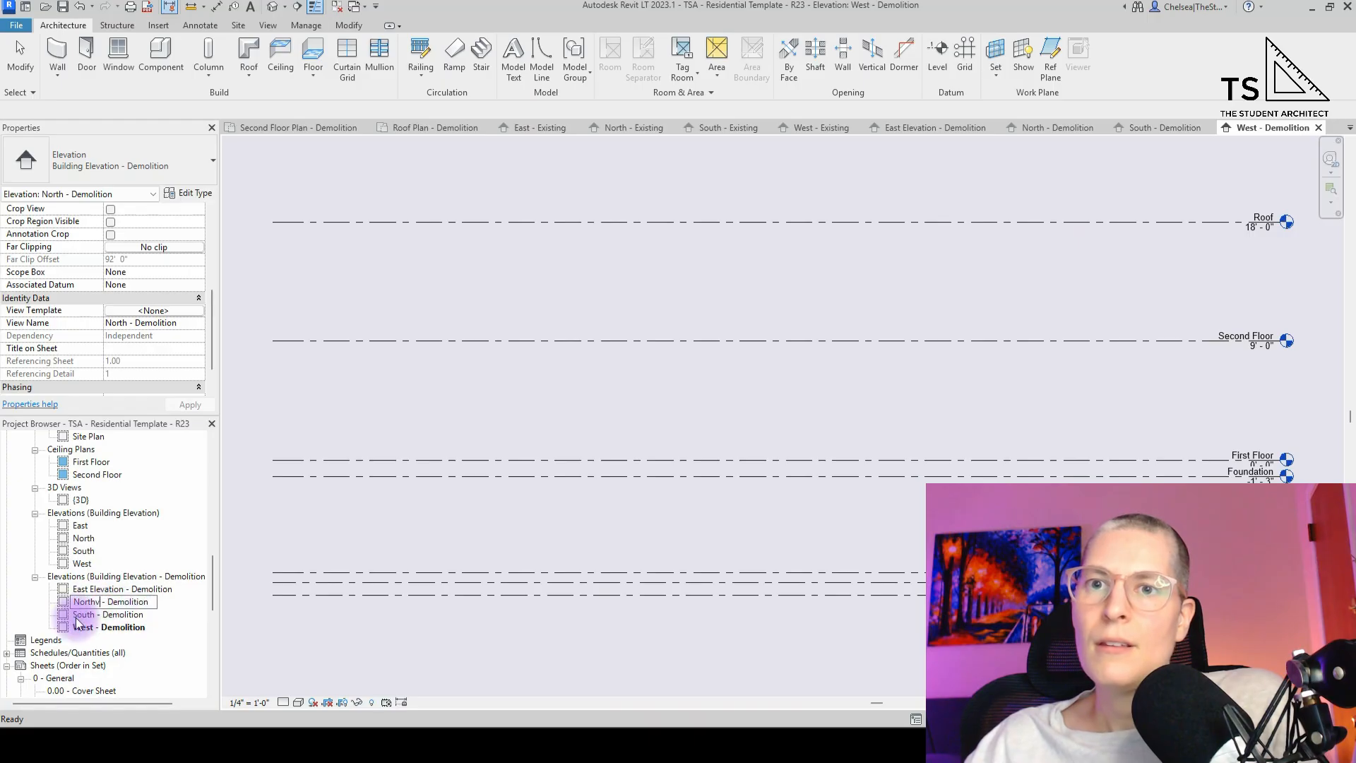
key(BackSpace)
key(ctrl+v)
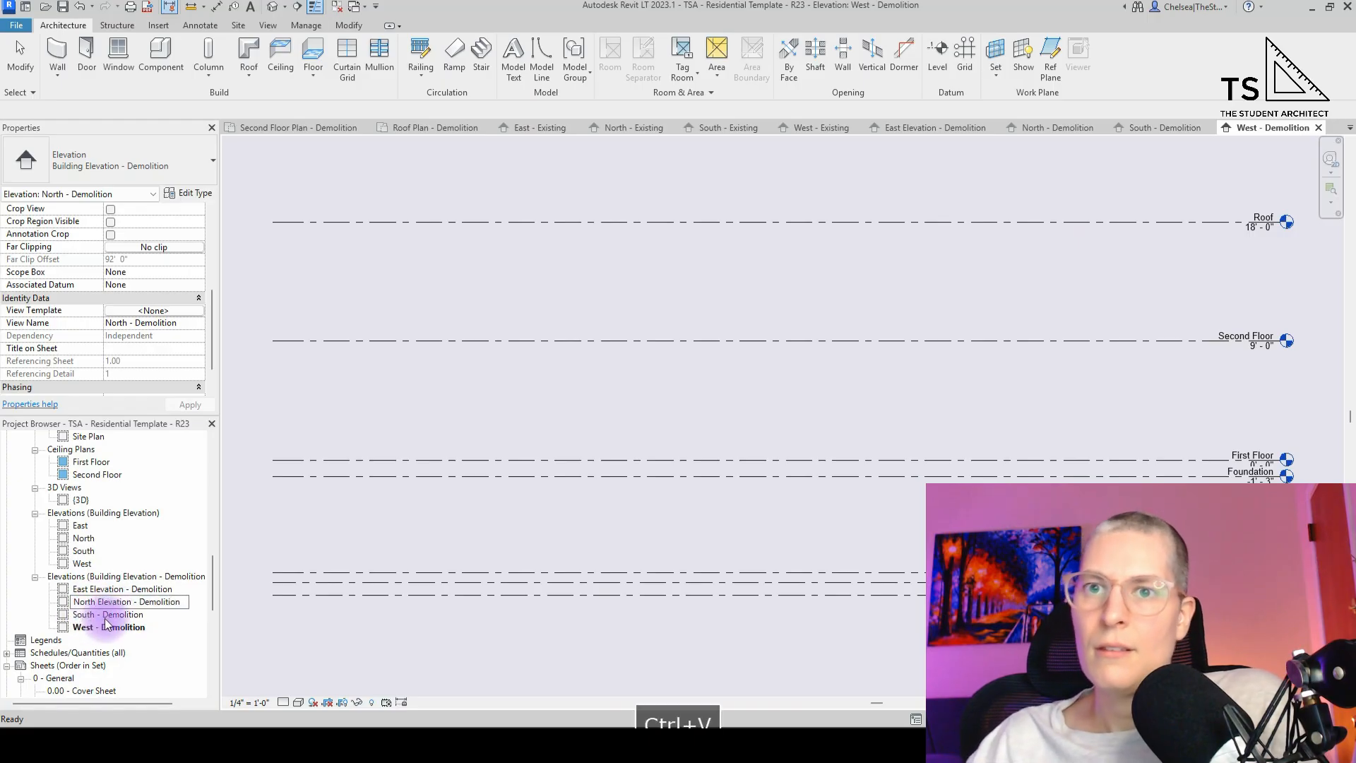
- Rename the South - Demolition view as South Elevation - Demolition
click(106, 616)
click(94, 613)
click(99, 616)
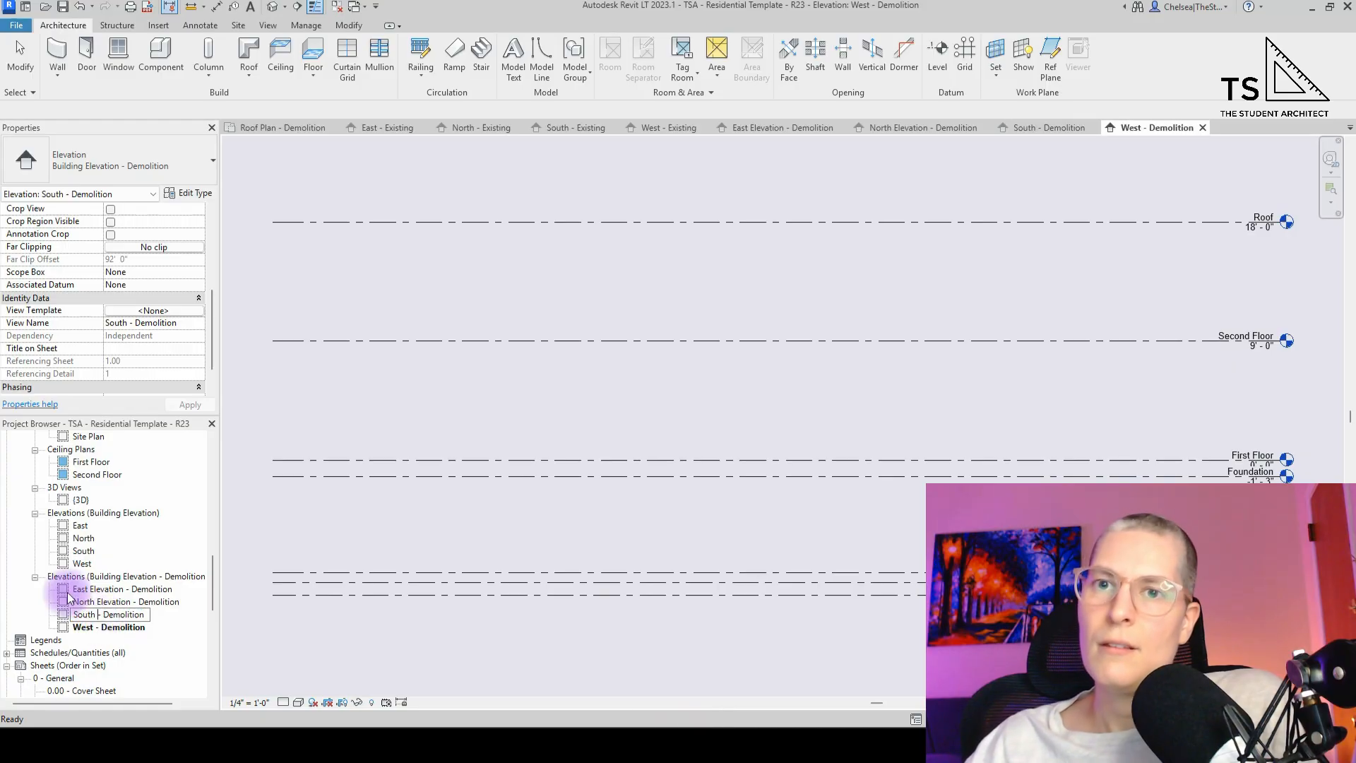
key(ctrl+v)
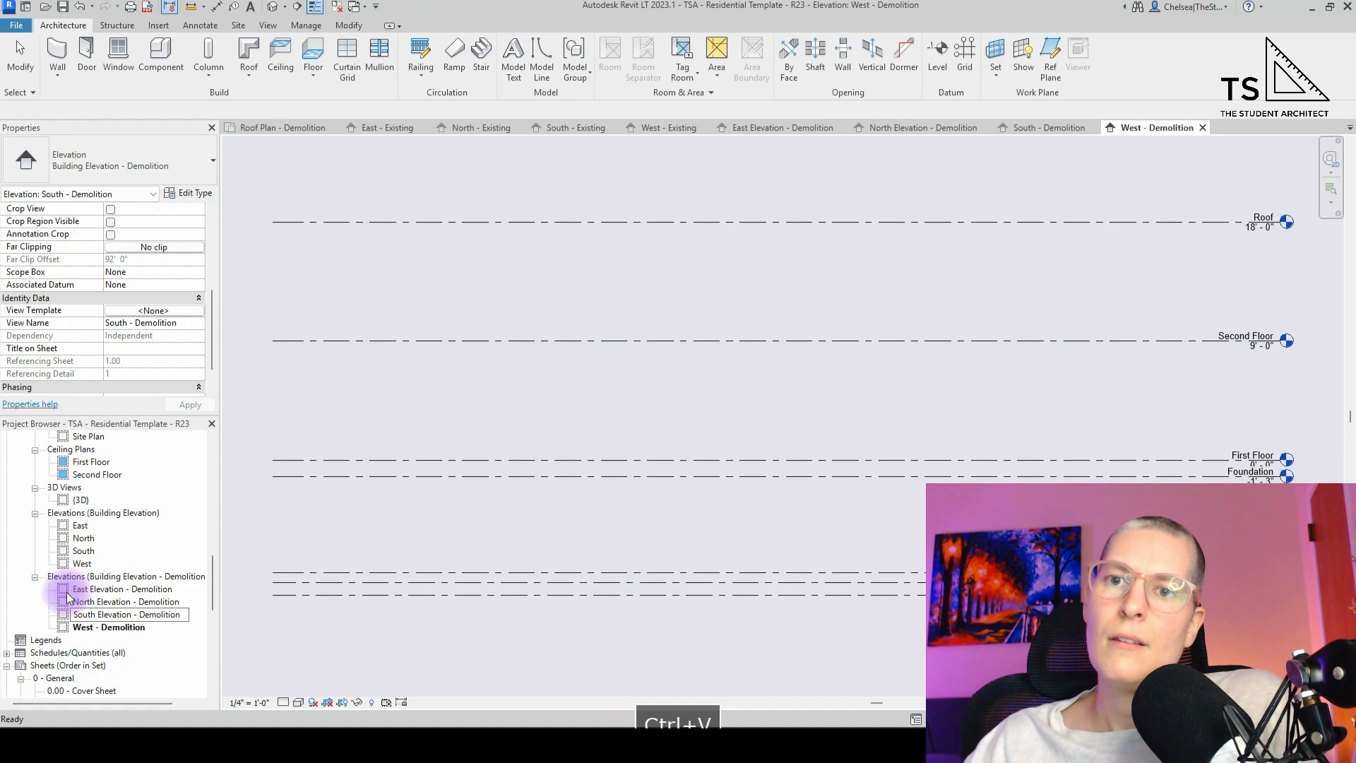
key(Return)
- Rename the West - Demolition view as West Elevation - Demolition
click(86, 628)
click(84, 629)
click(94, 628)
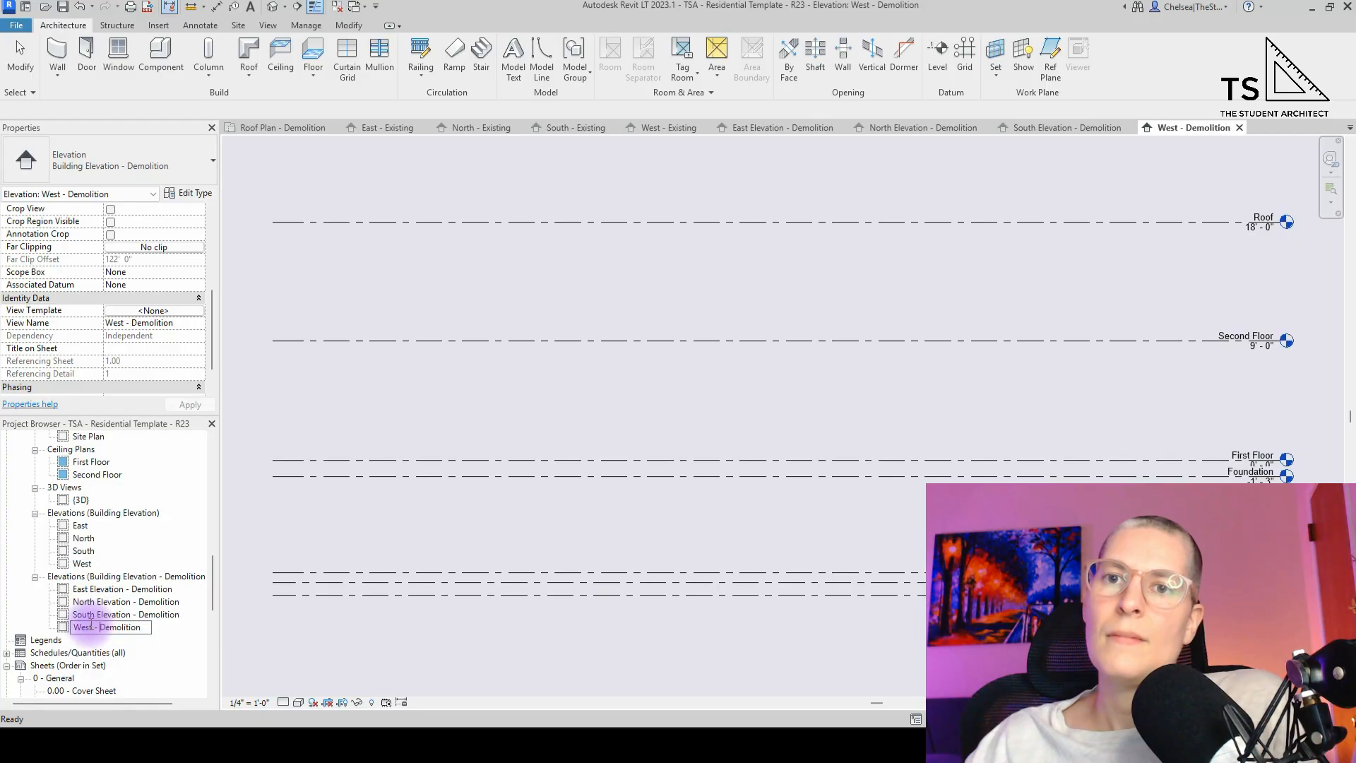
key(ctrl+v)
click(117, 576)
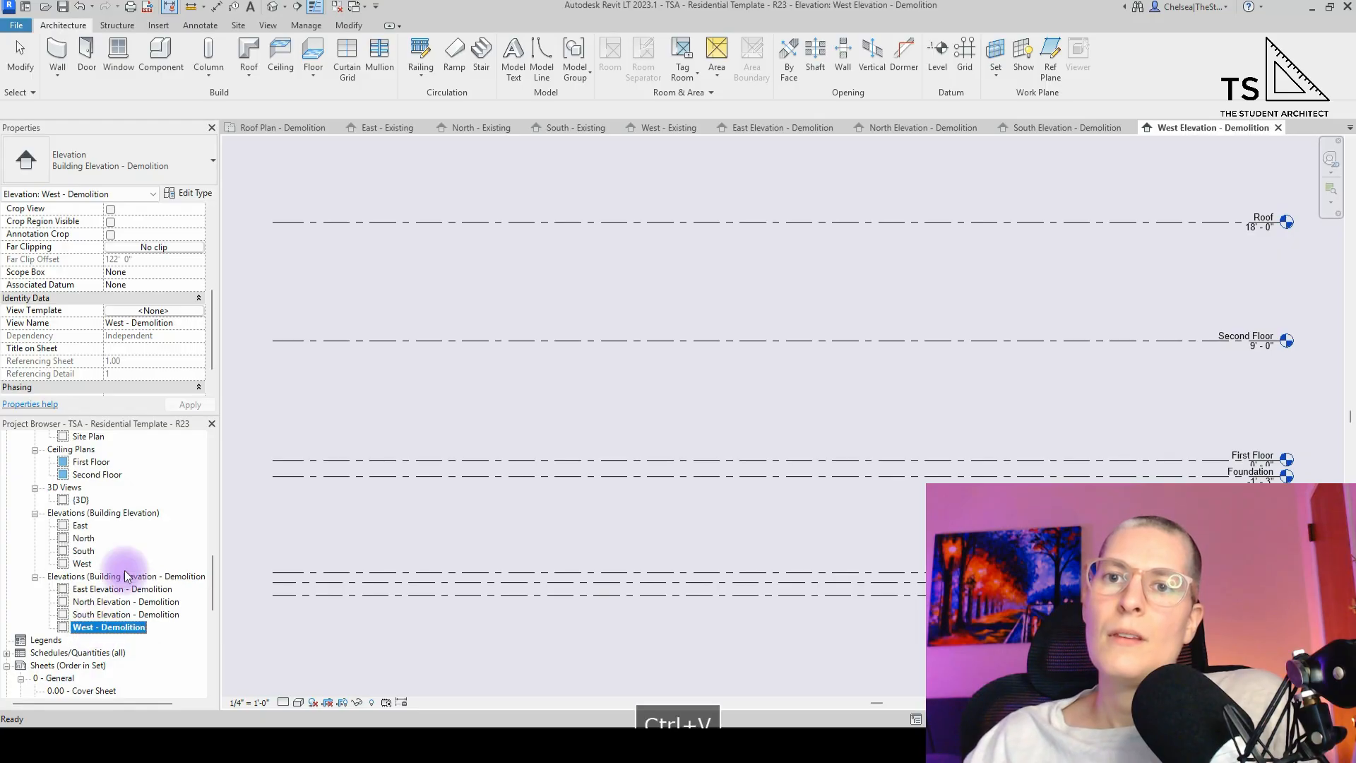
- Rename the East view under Elevations (Building Elevation) in New Construction as East Elevation
click(80, 526)
click(97, 528)
click(97, 528)
key(ctrl+v)
key(Return)
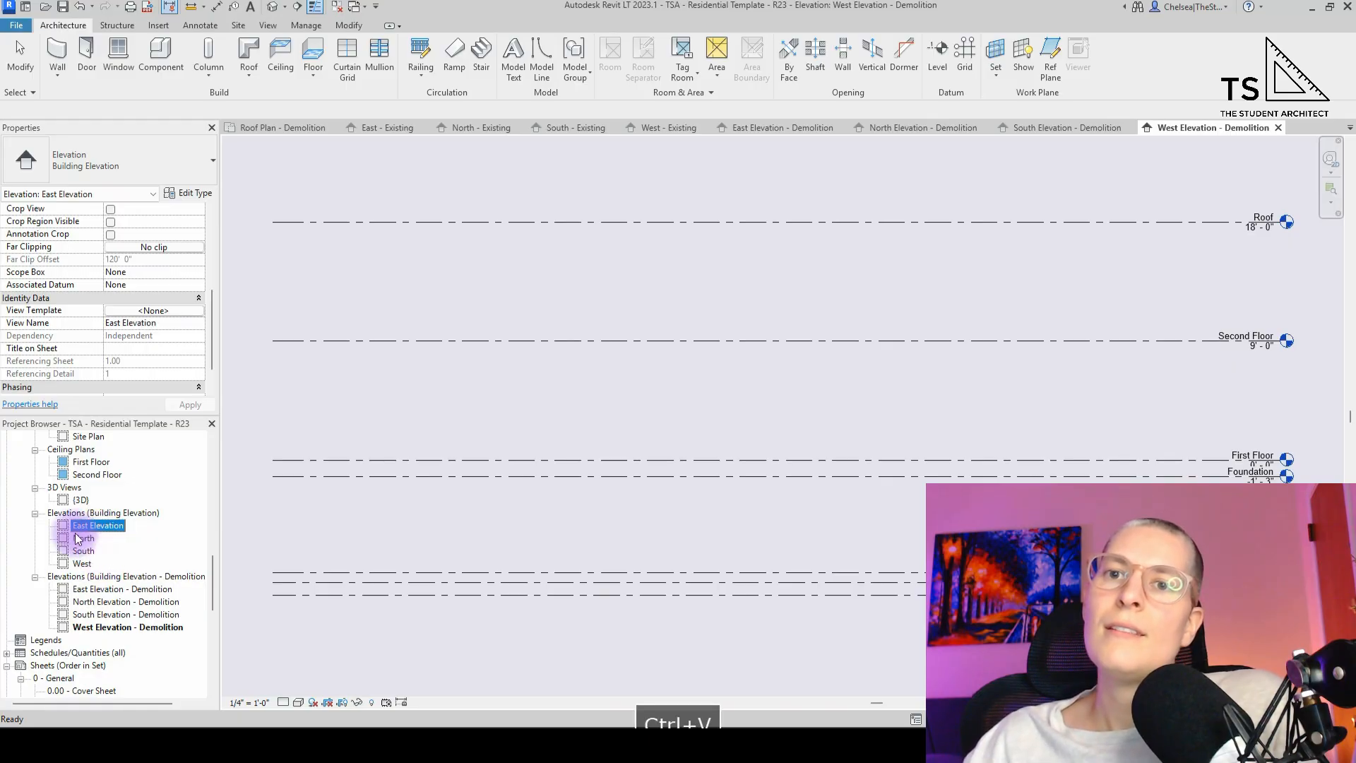
- Rename the North view under Elevations (Building Elevation) in New Construction as North Elevation
click(84, 538)
click(84, 540)
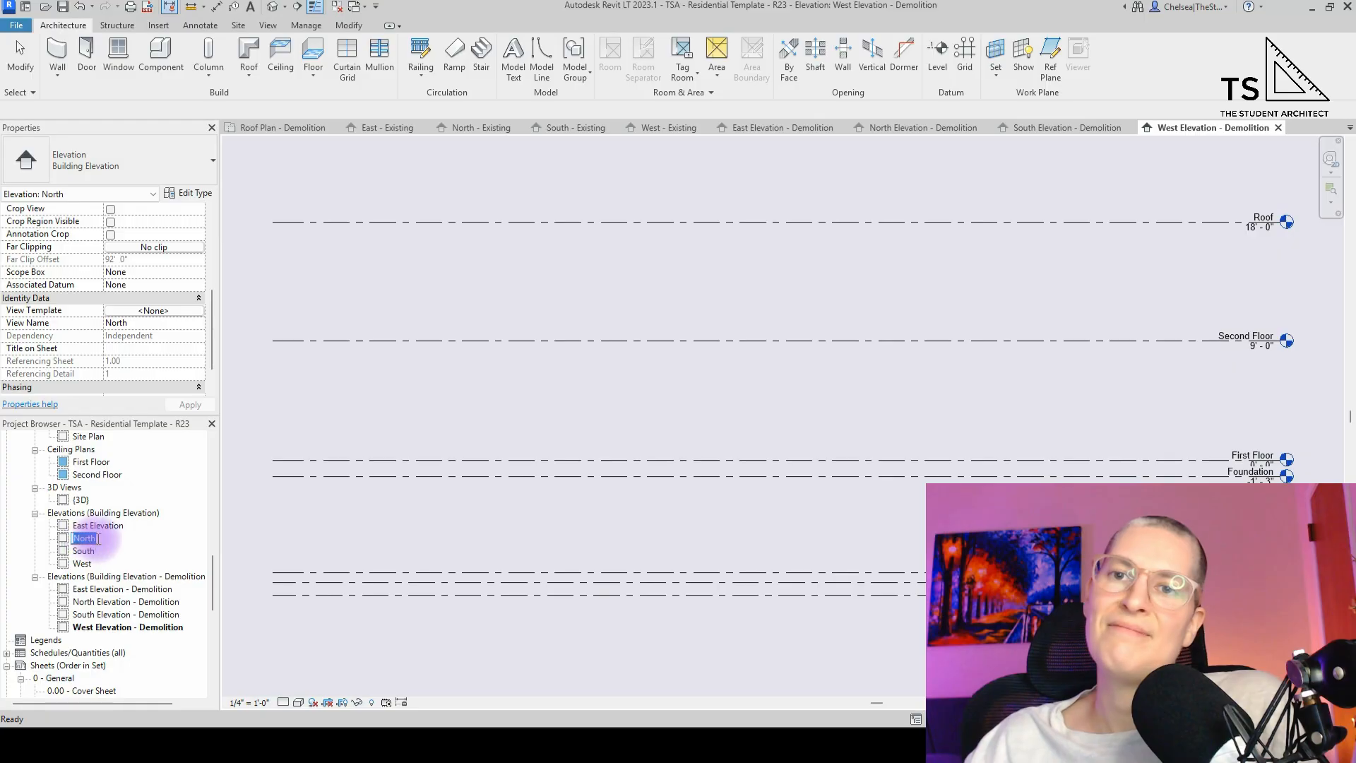
key(ctrl+v)
- Rename the New Construction South and West building elevation views as South Elevation and West Elevation
click(83, 551)
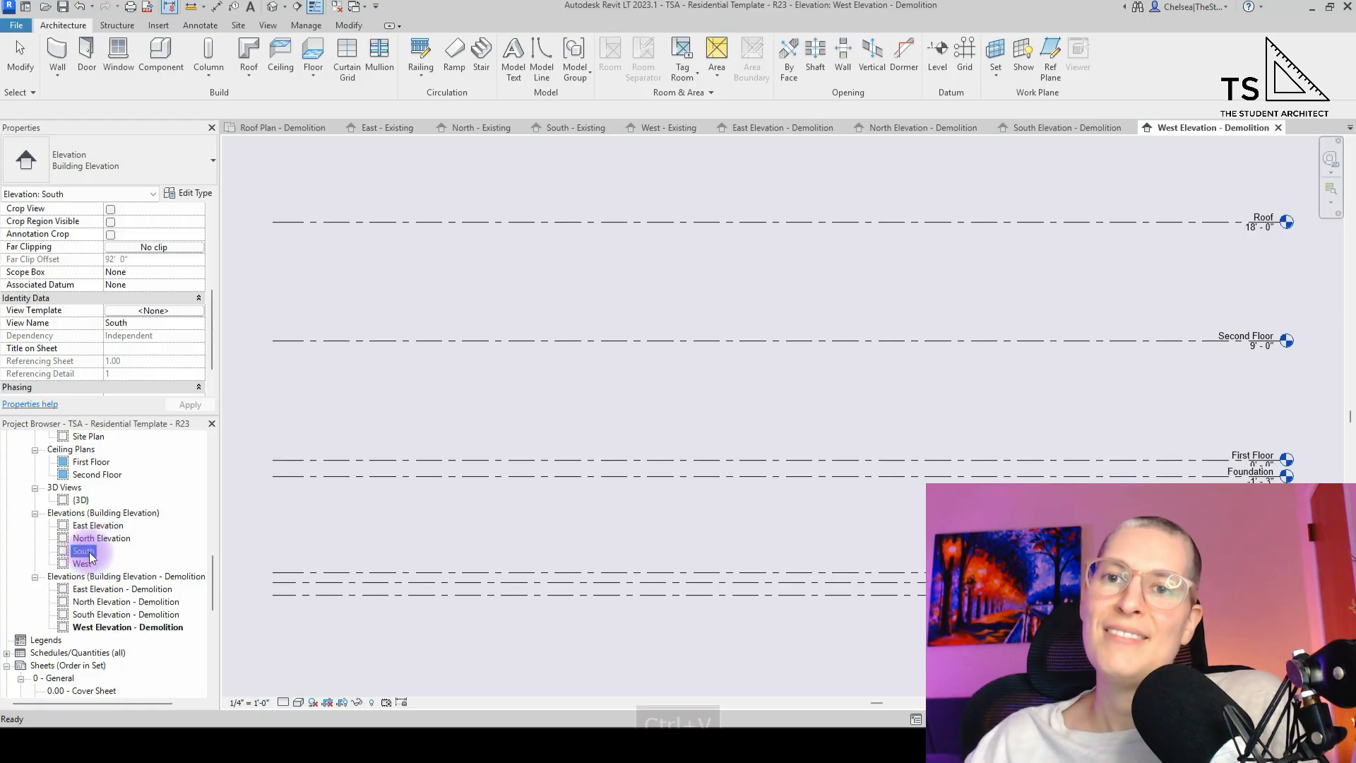
key(ctrl+v)
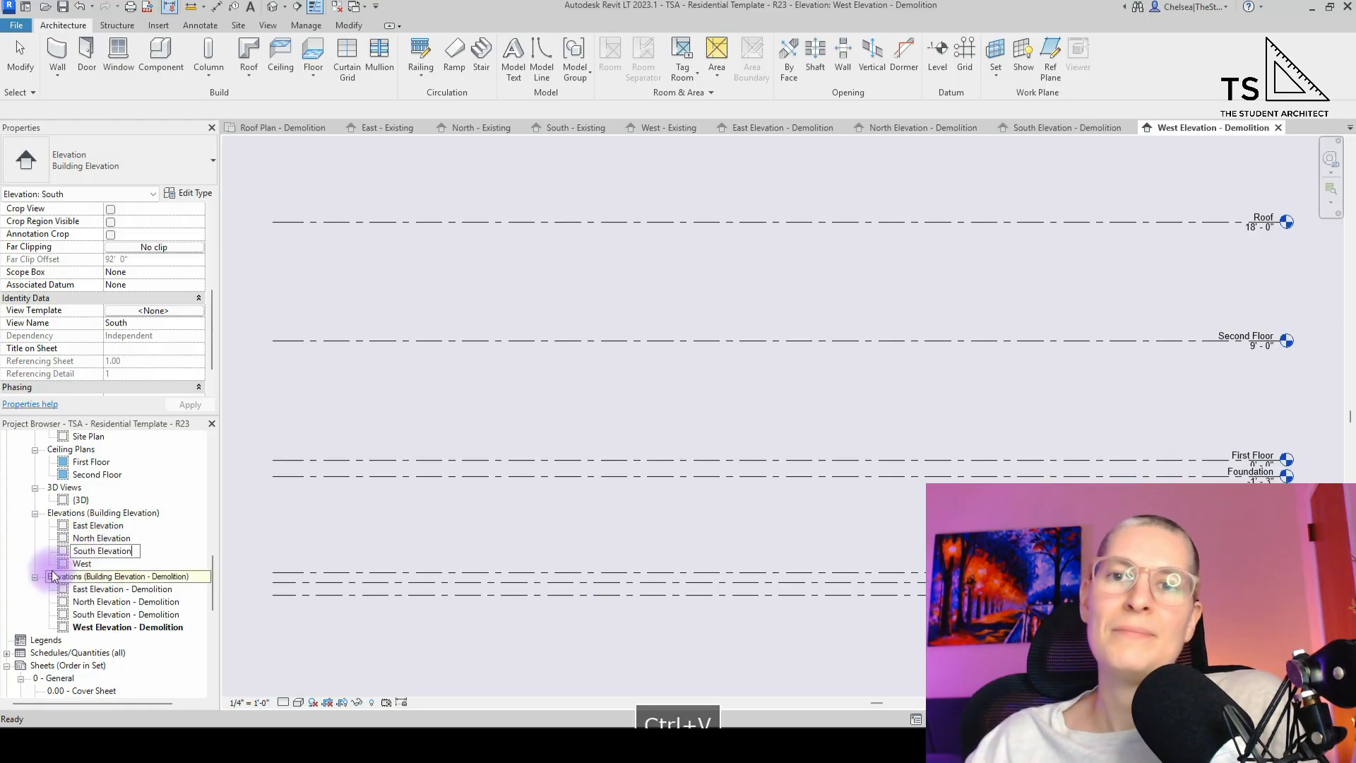
click(83, 563)
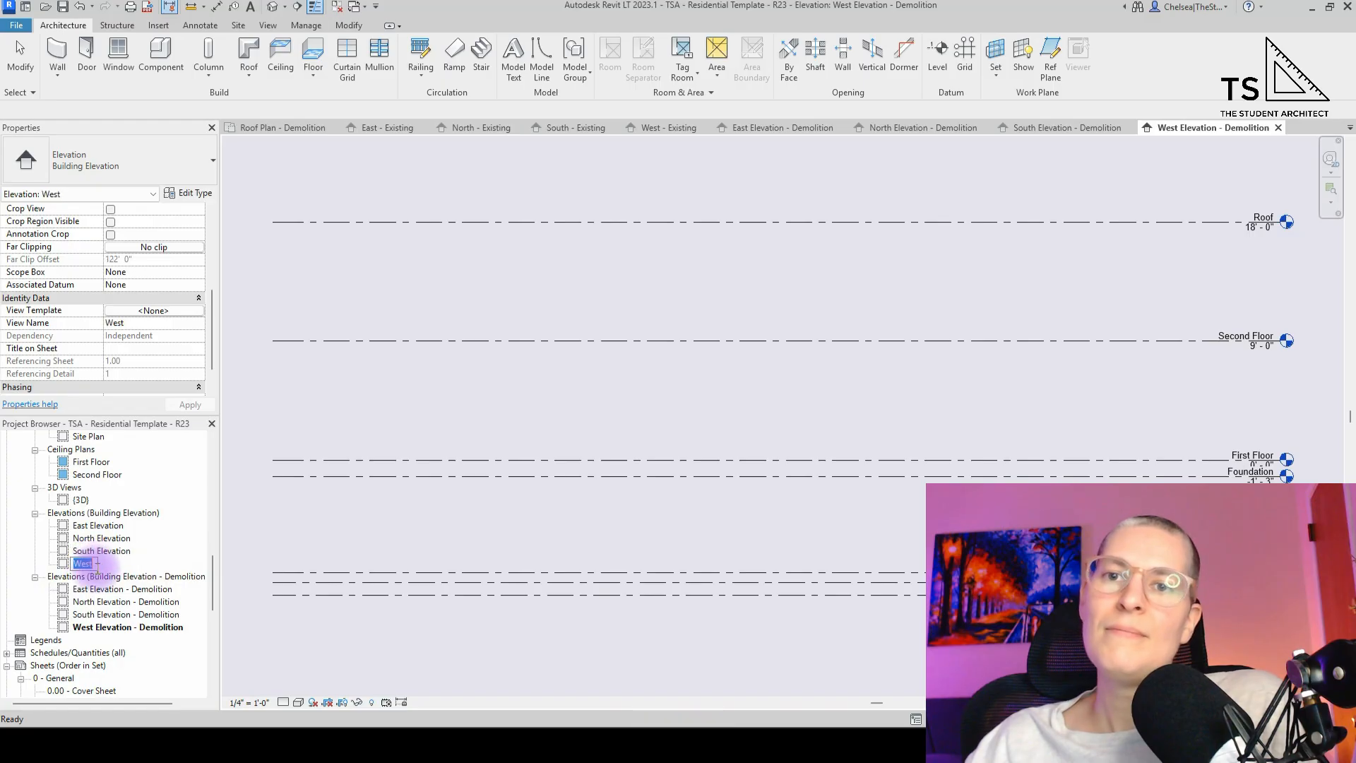
key(ctrl+v)
click(101, 601)
- Rename the East - Existing elevation view as East Elevation - Existing
scroll(101, 606, up, 10)
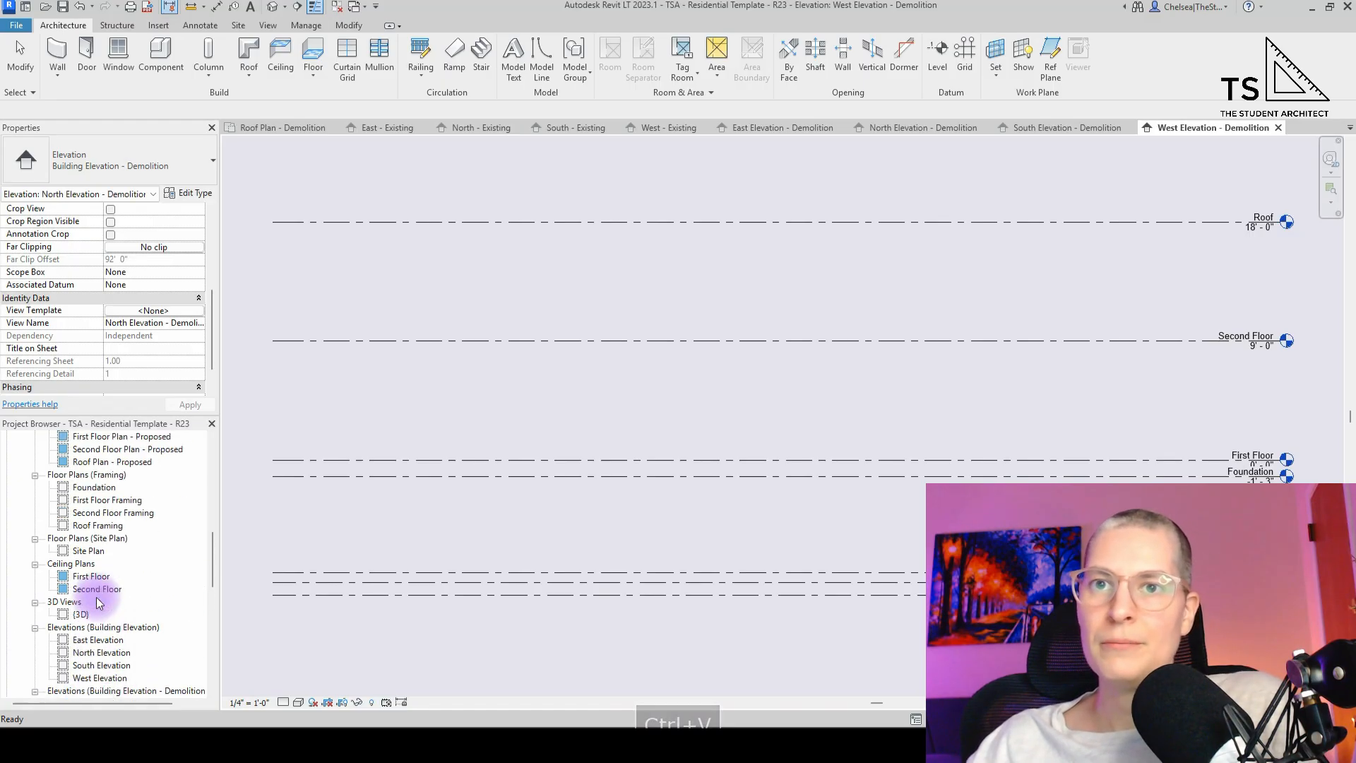
click(93, 565)
click(92, 565)
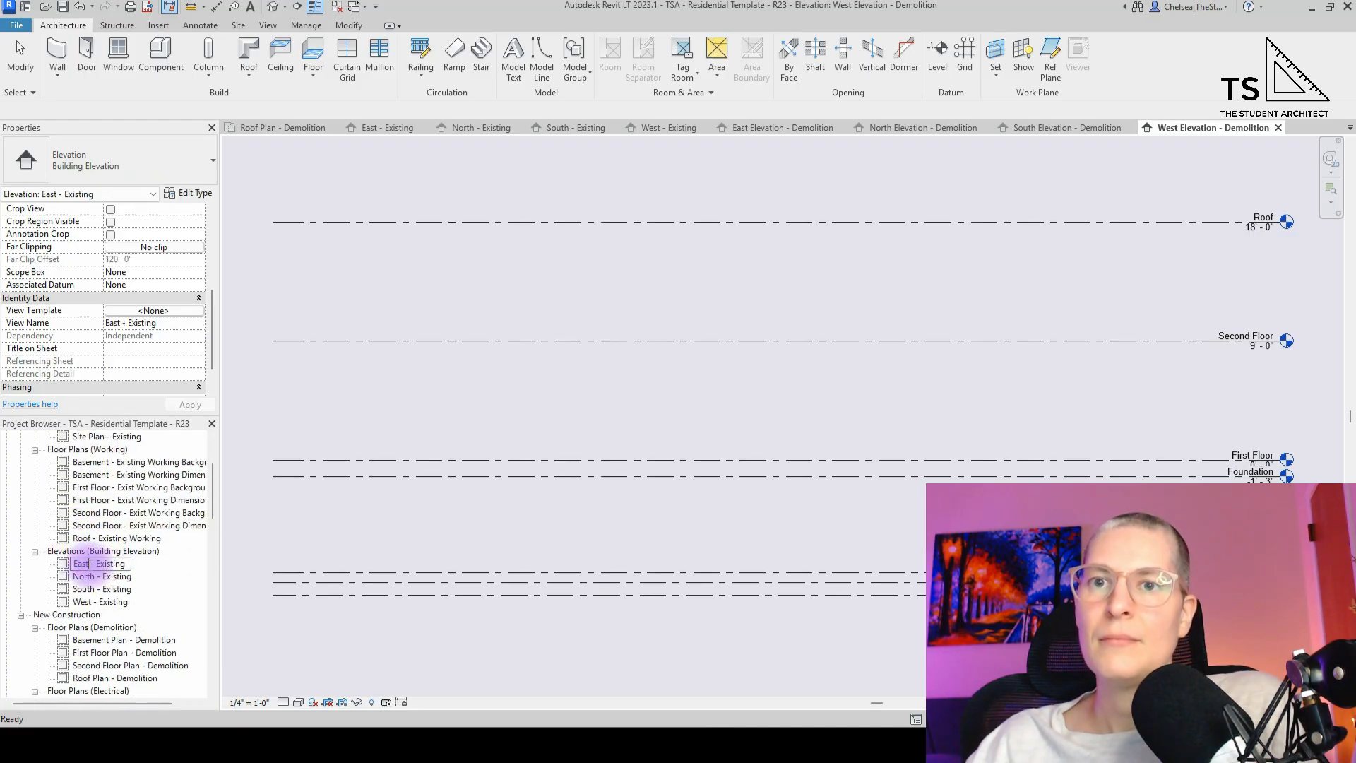
text(Elevation)
- Rename the North - Existing and South - Existing views as North Elevation - Existing and South Elevation - Existing
click(99, 576)
click(103, 577)
click(96, 577)
text(Elevation)
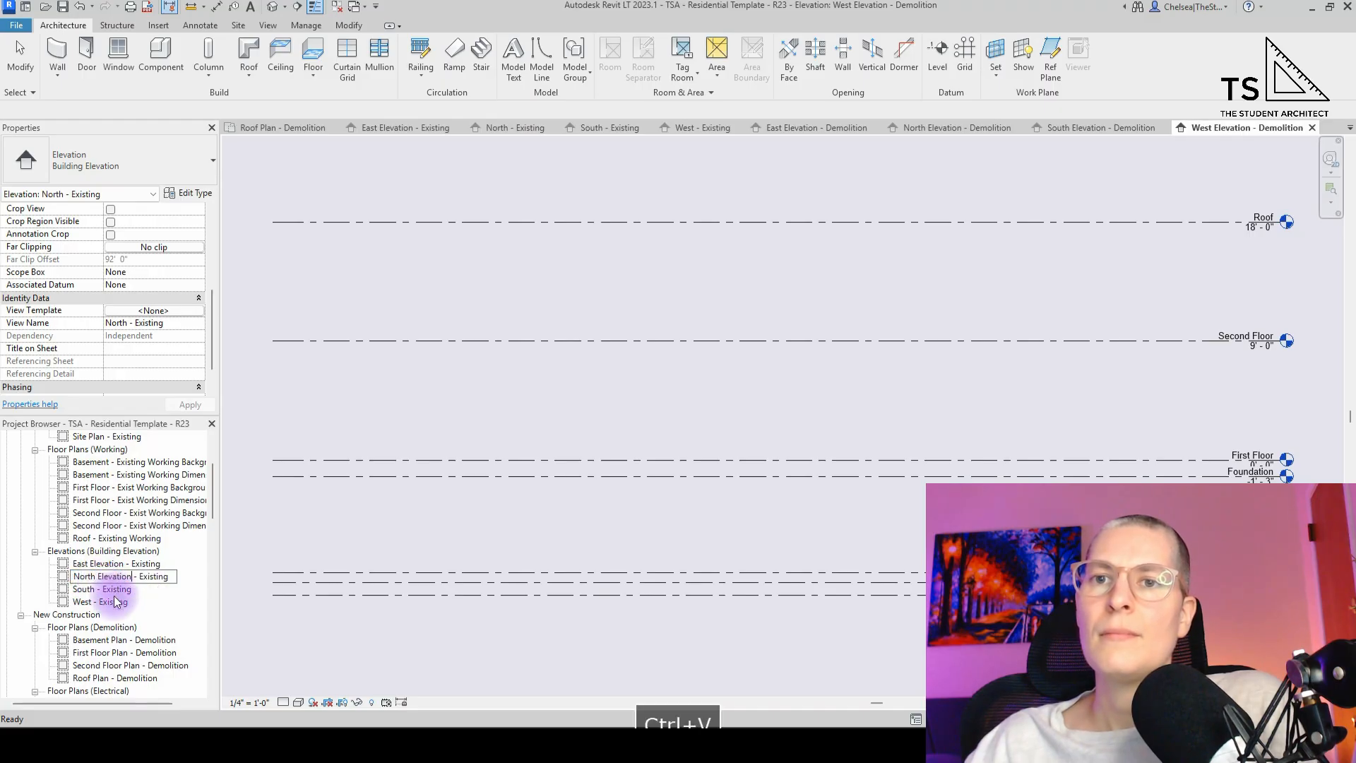
click(99, 589)
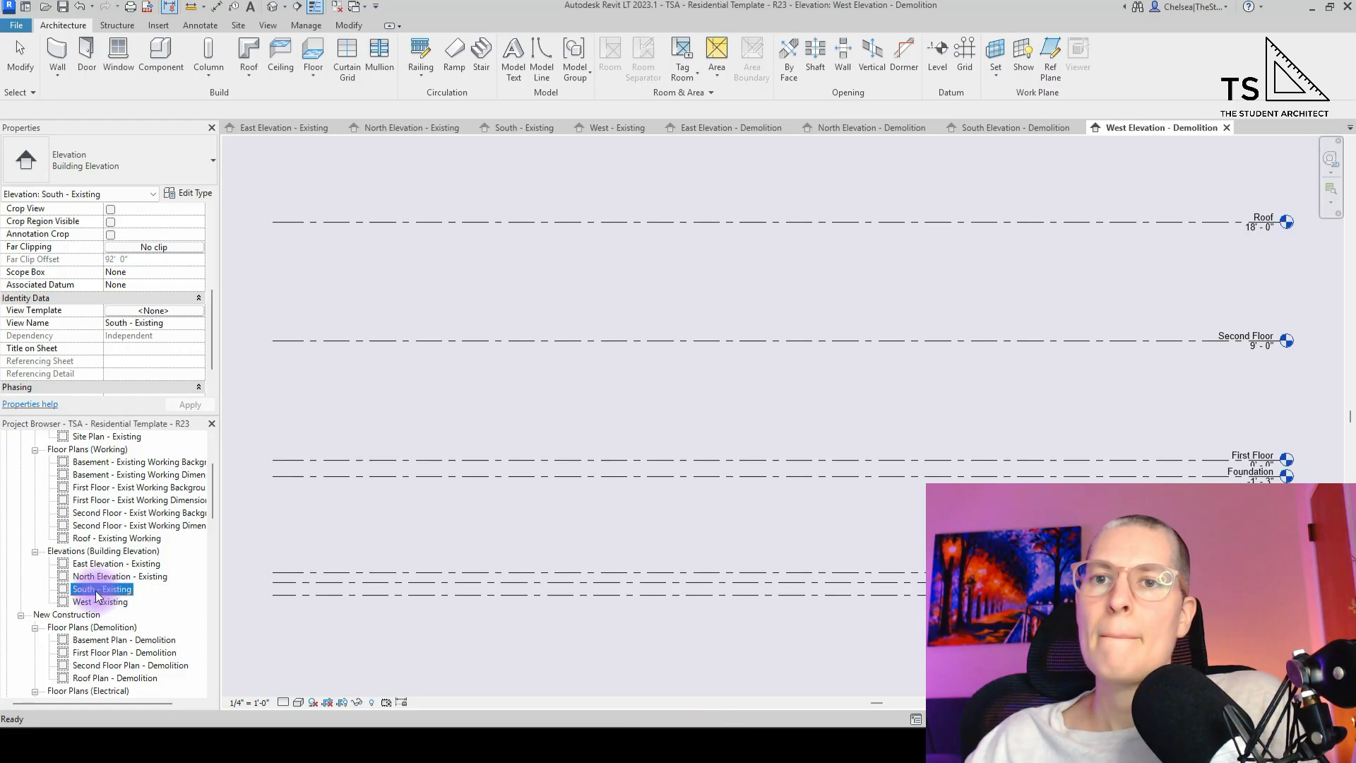
text(Elevation)
- Rename the West - Existing elevation view as West Elevation - Existing
click(100, 602)
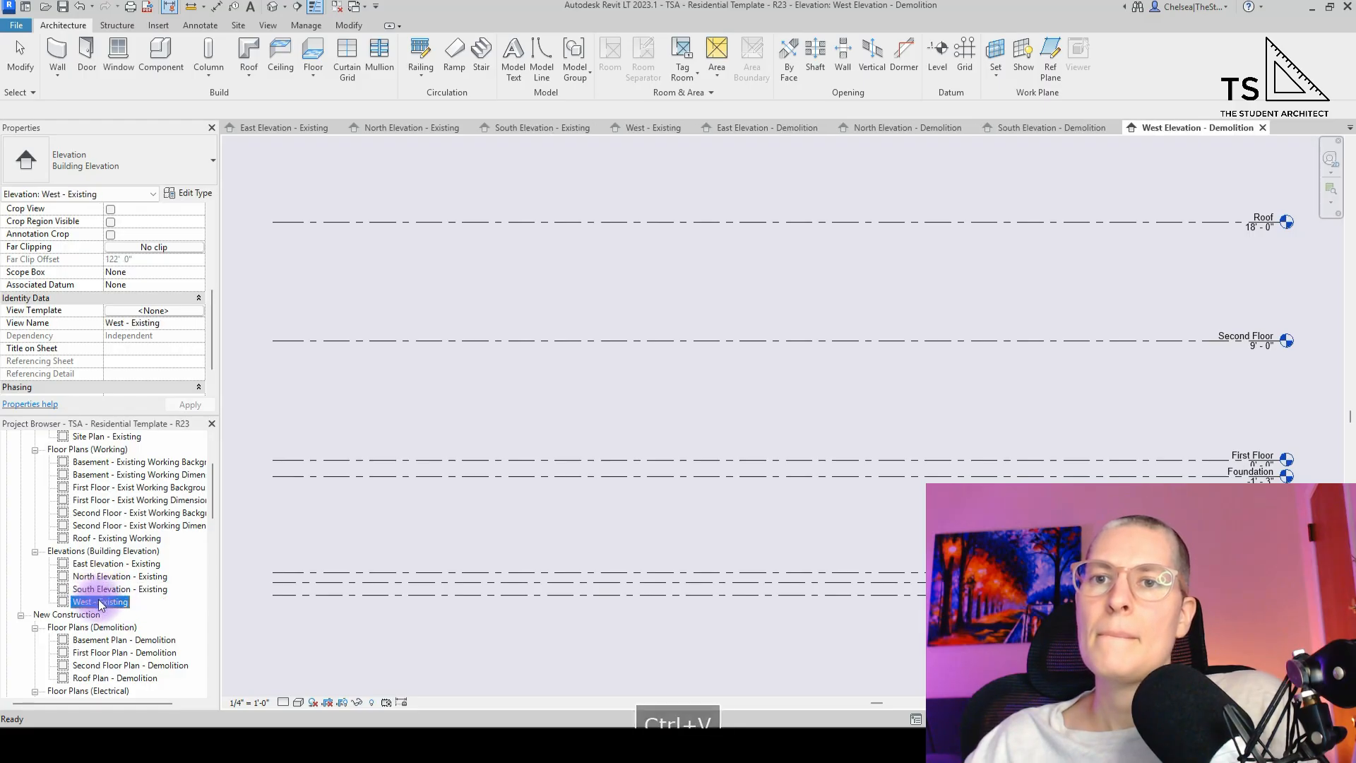
click(104, 602)
click(92, 601)
text(Elevation)
click(87, 646)
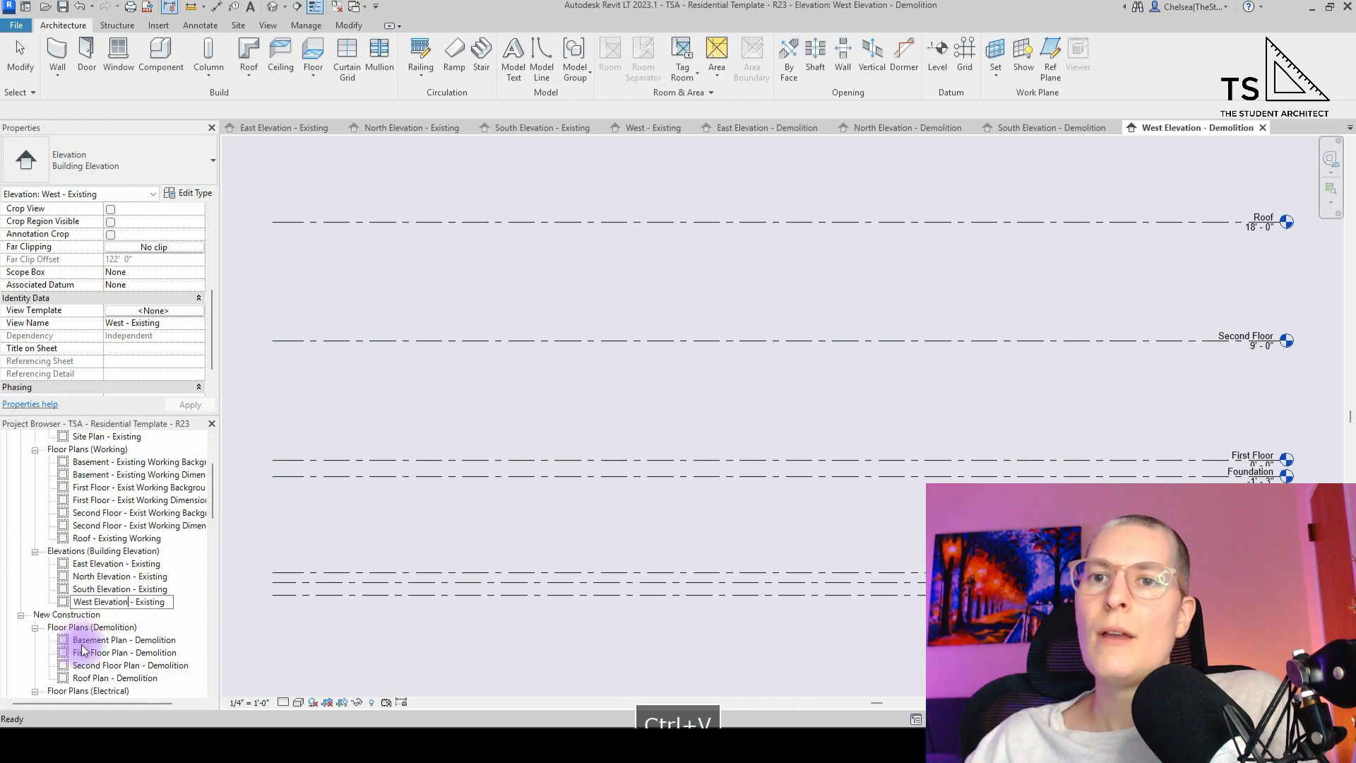
click(99, 563)
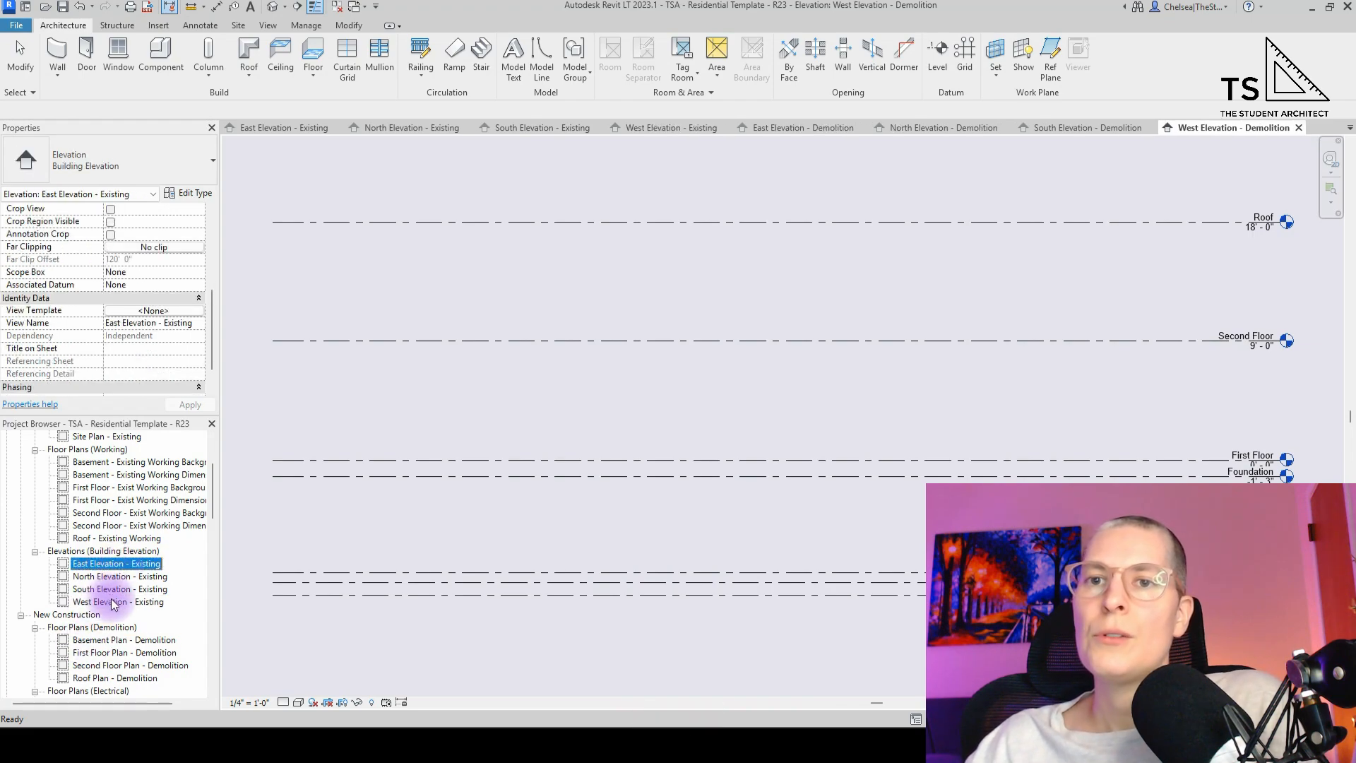
- Set the phase filter of the four existing building elevation views to Show Complete
shift+click(106, 601)
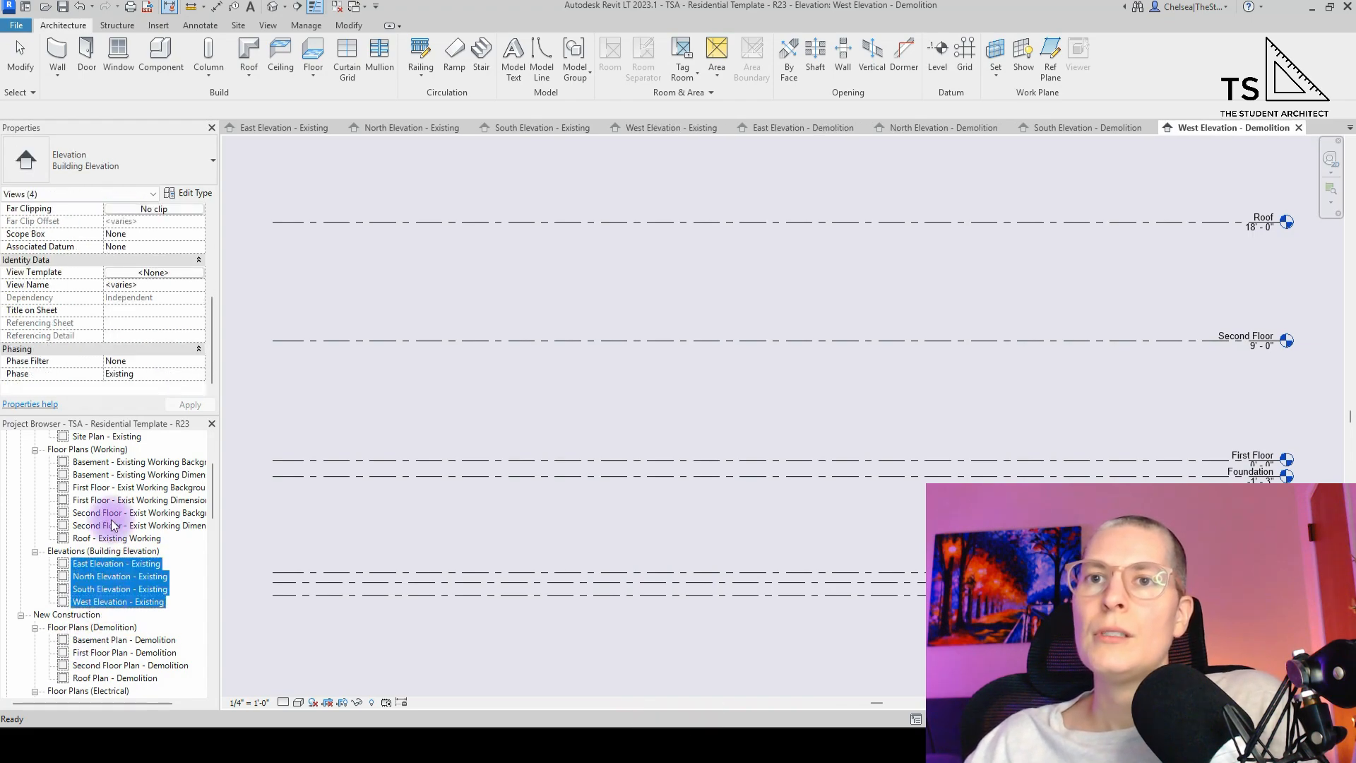
click(199, 362)
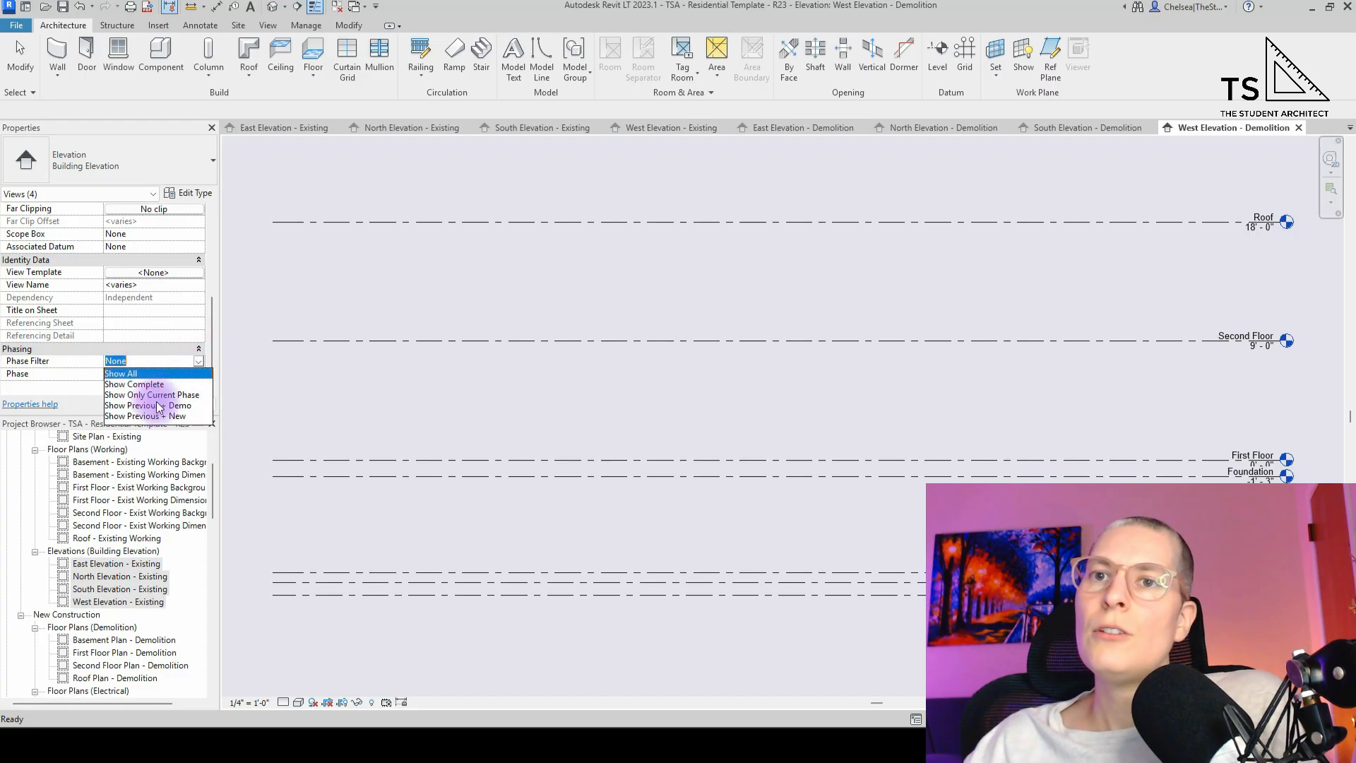
click(140, 385)
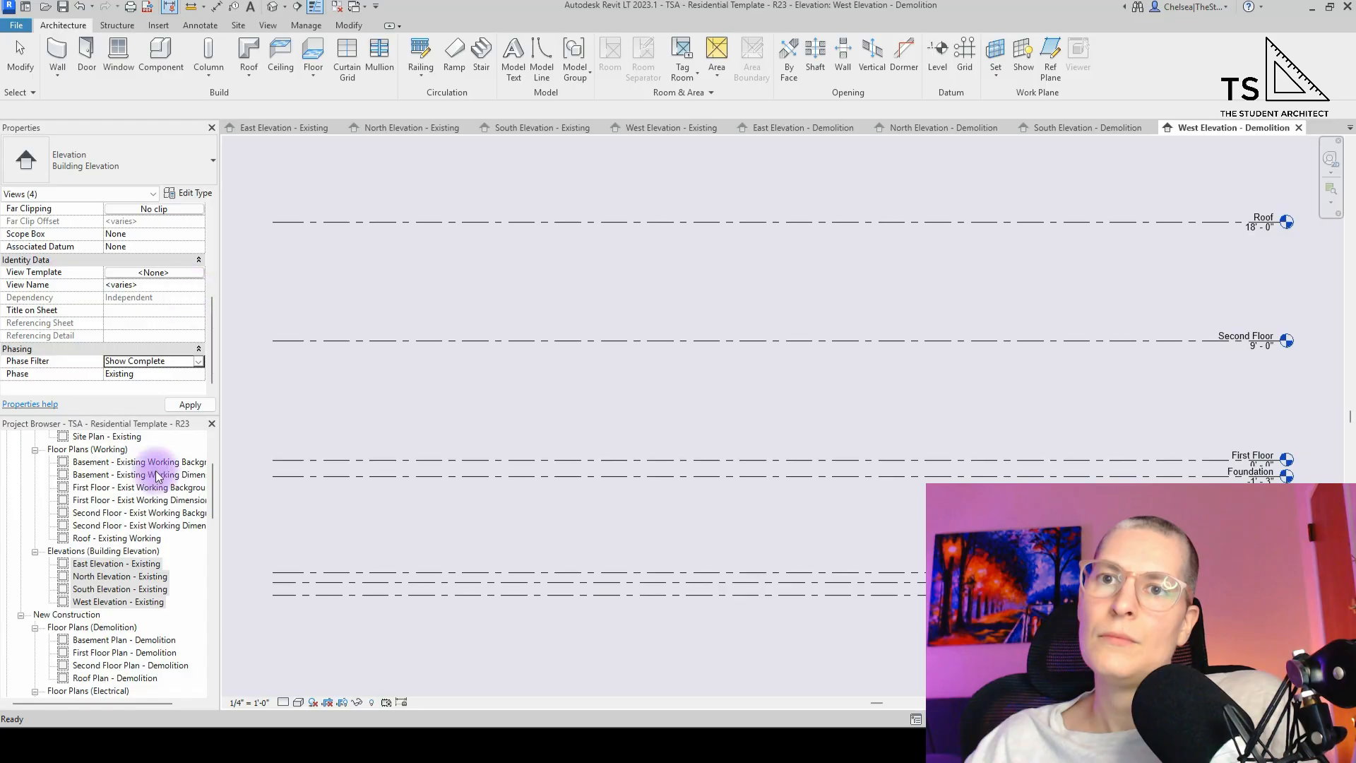
scroll(157, 513, up, 2)
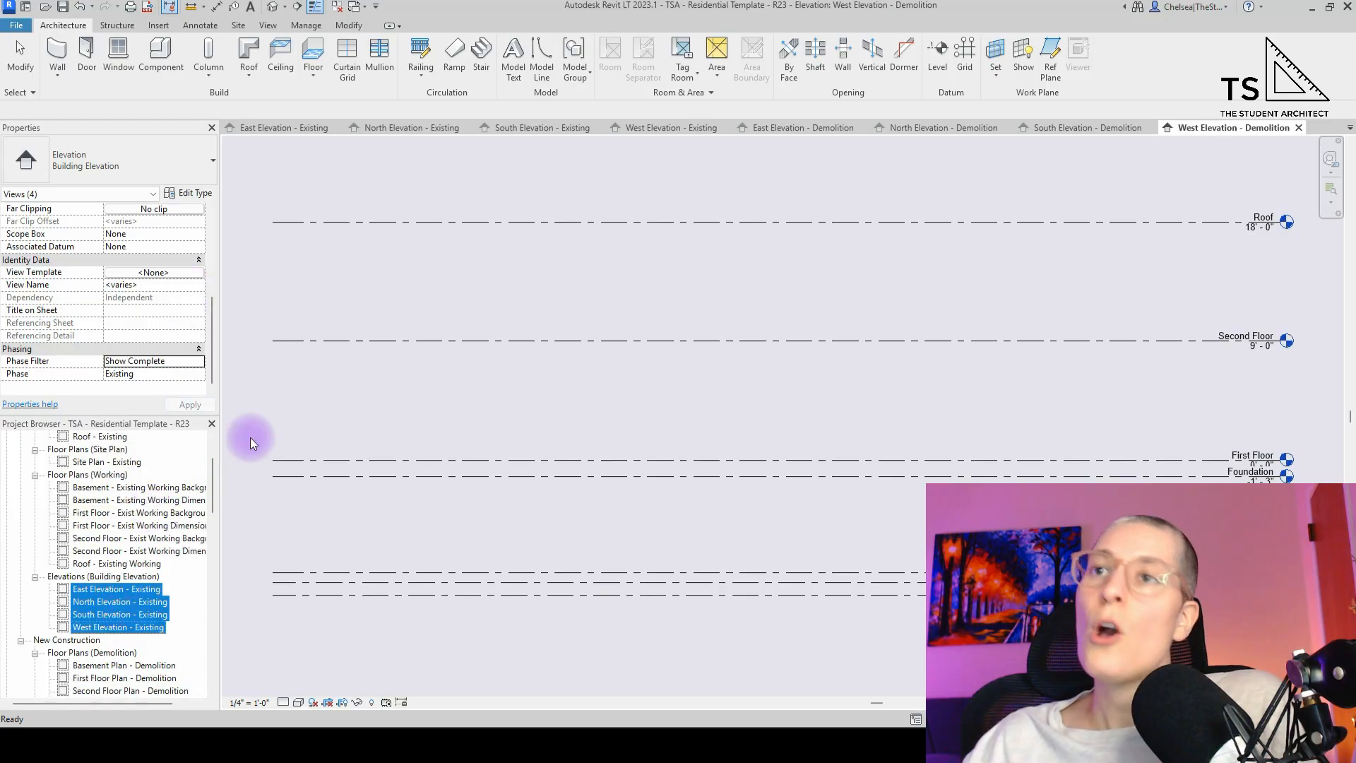
- In the phasing graphic overrides, set the Existing status projection/surface line color to RGB 192-192-192
click(544, 404)
key(p)
key(h)
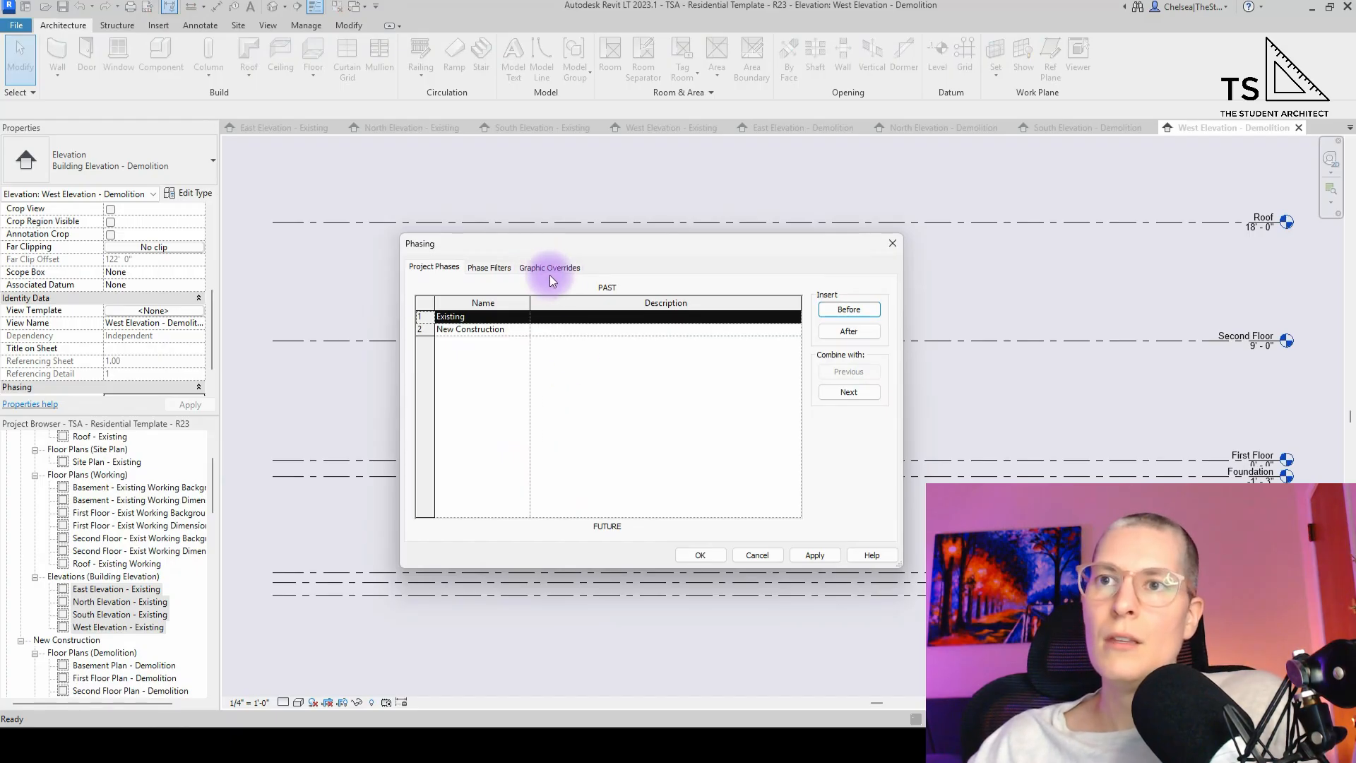
click(550, 270)
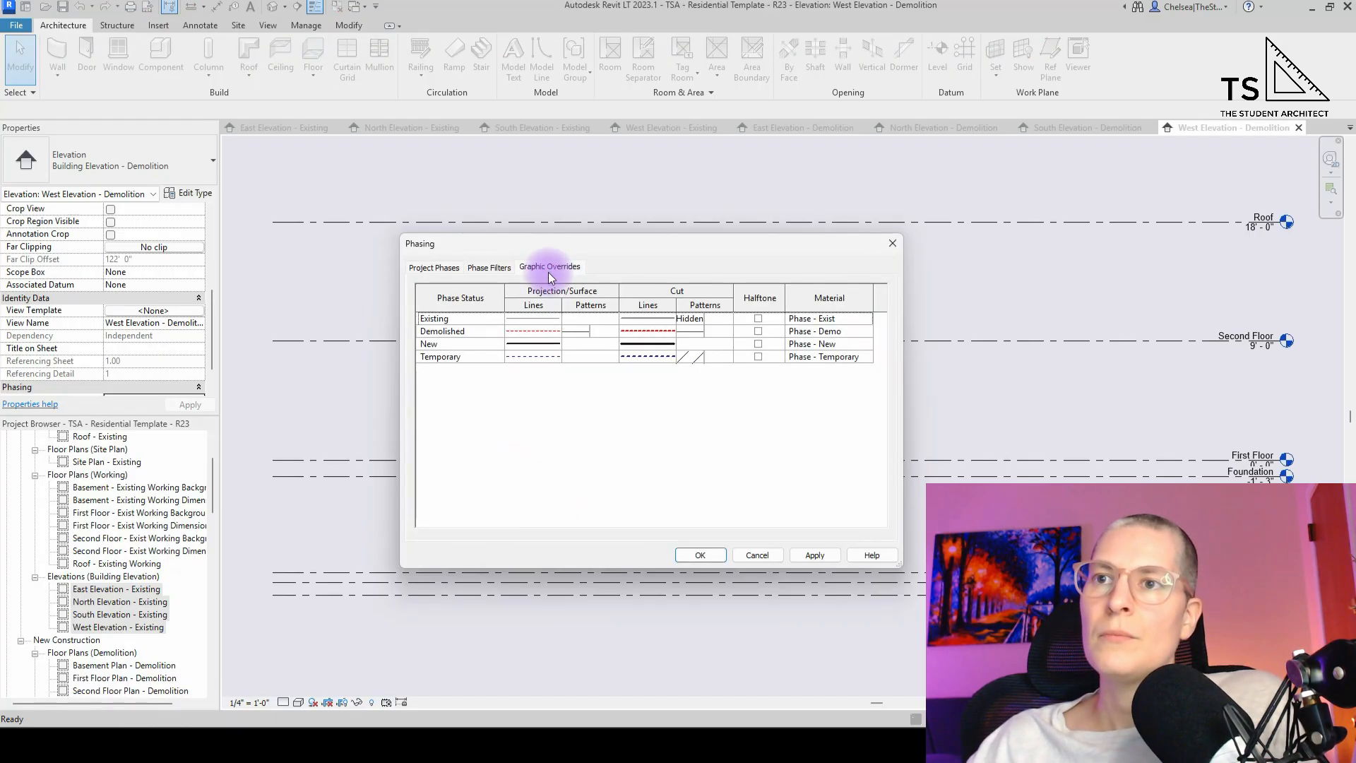
click(536, 319)
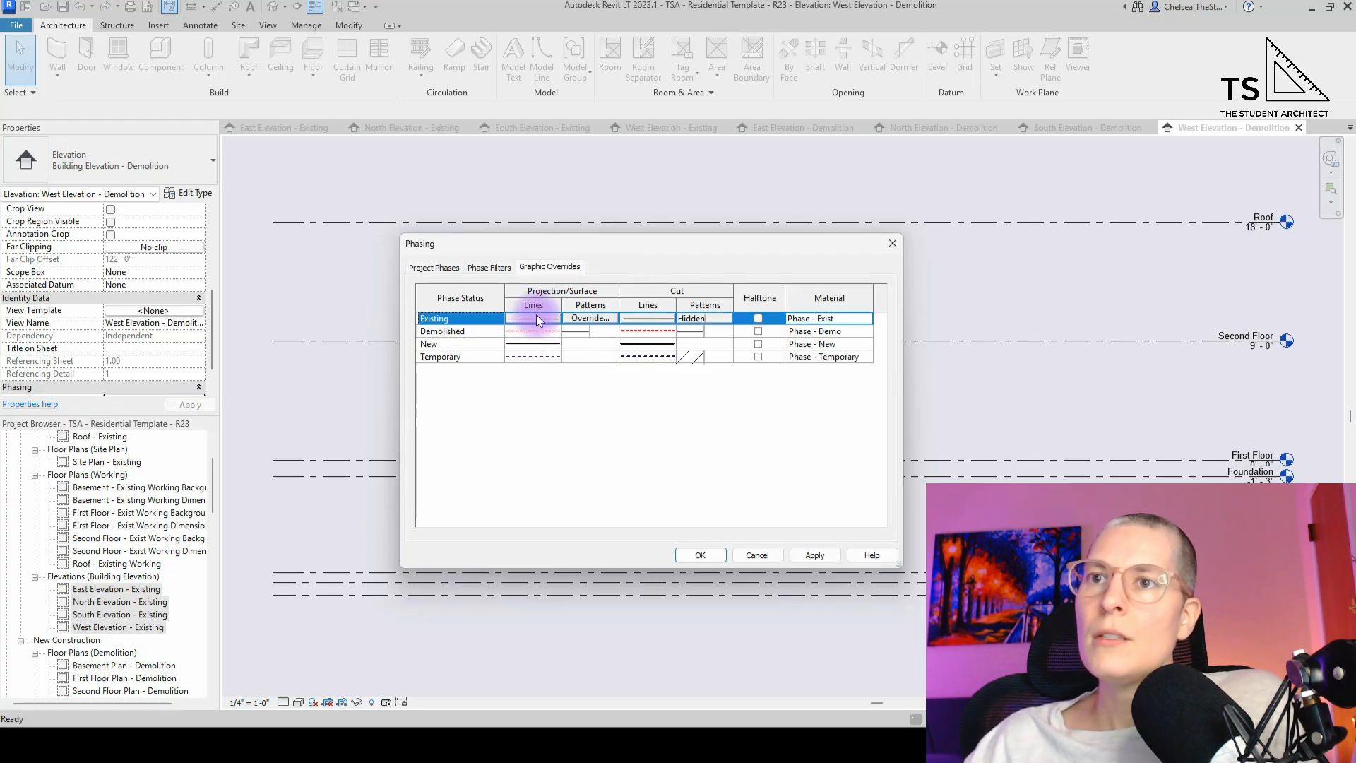
click(532, 321)
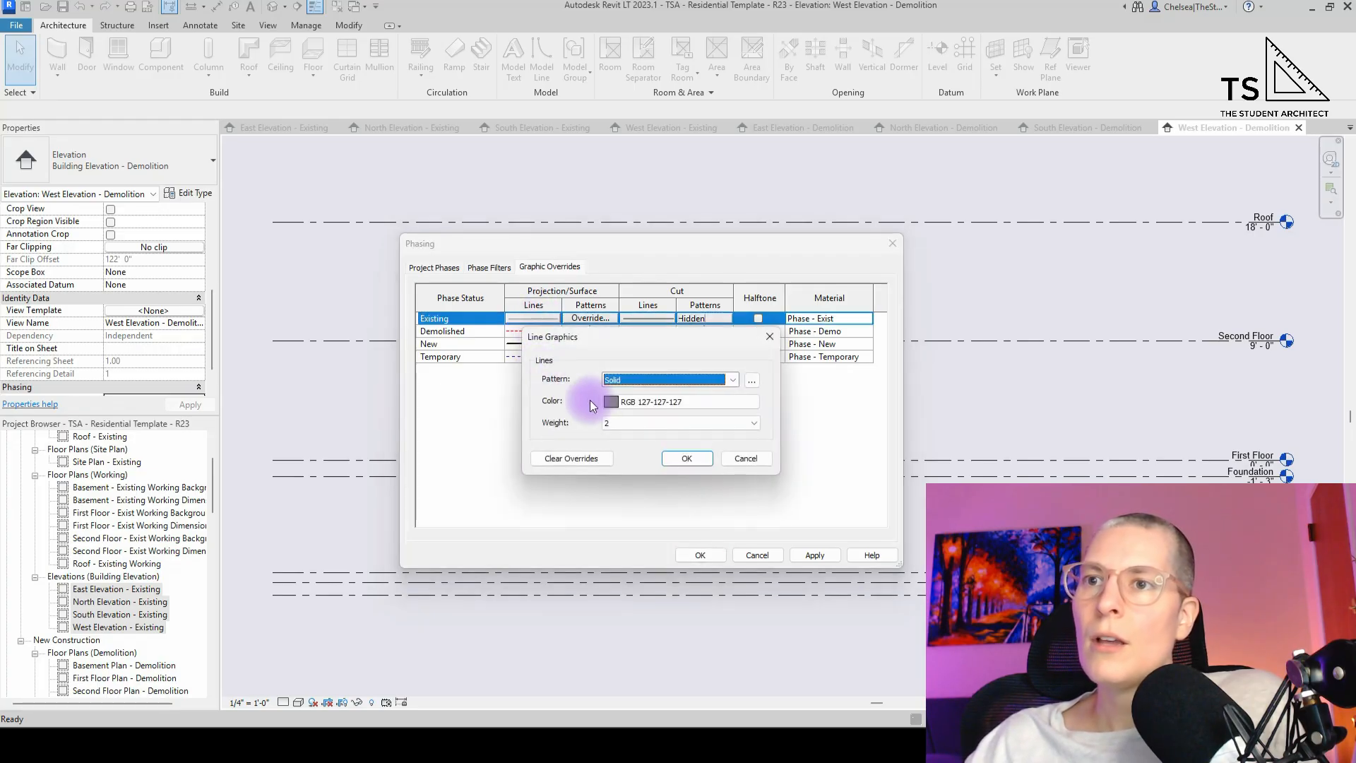
click(655, 400)
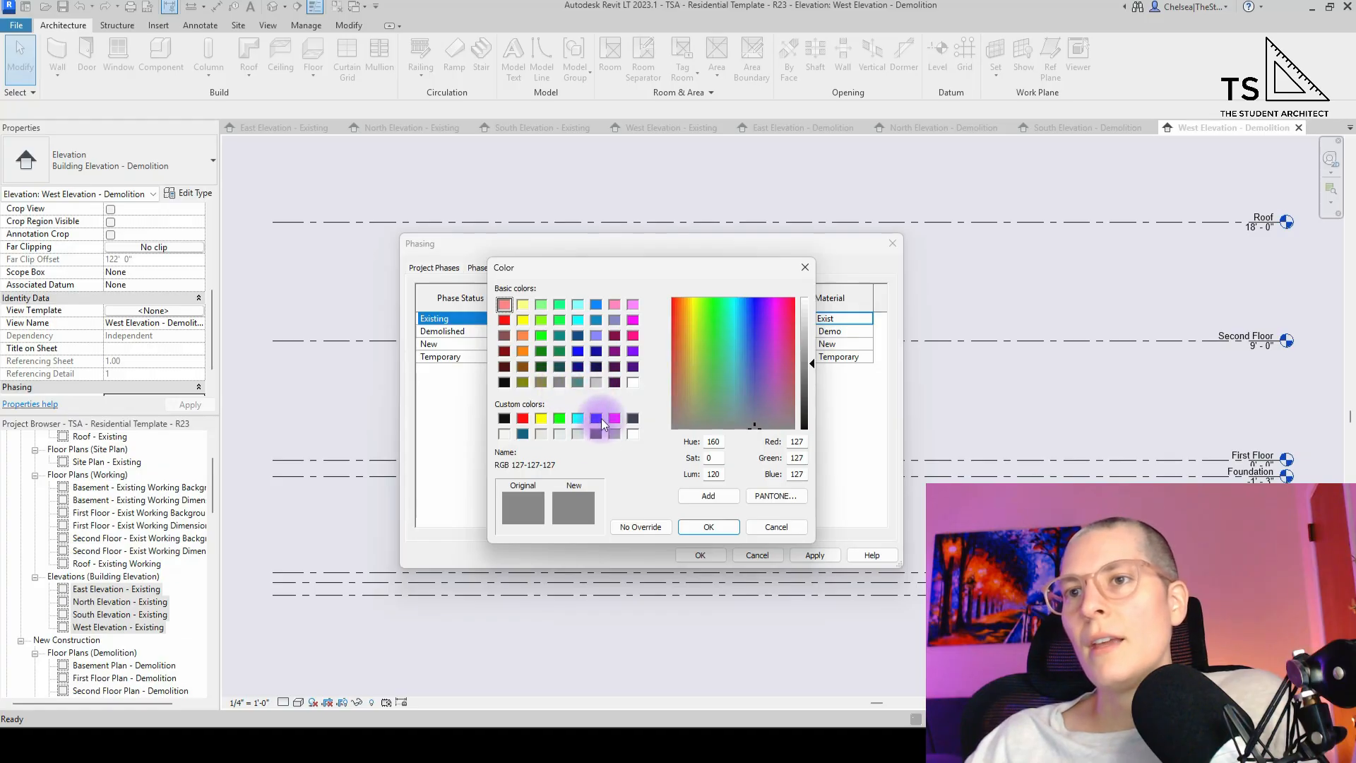
click(595, 381)
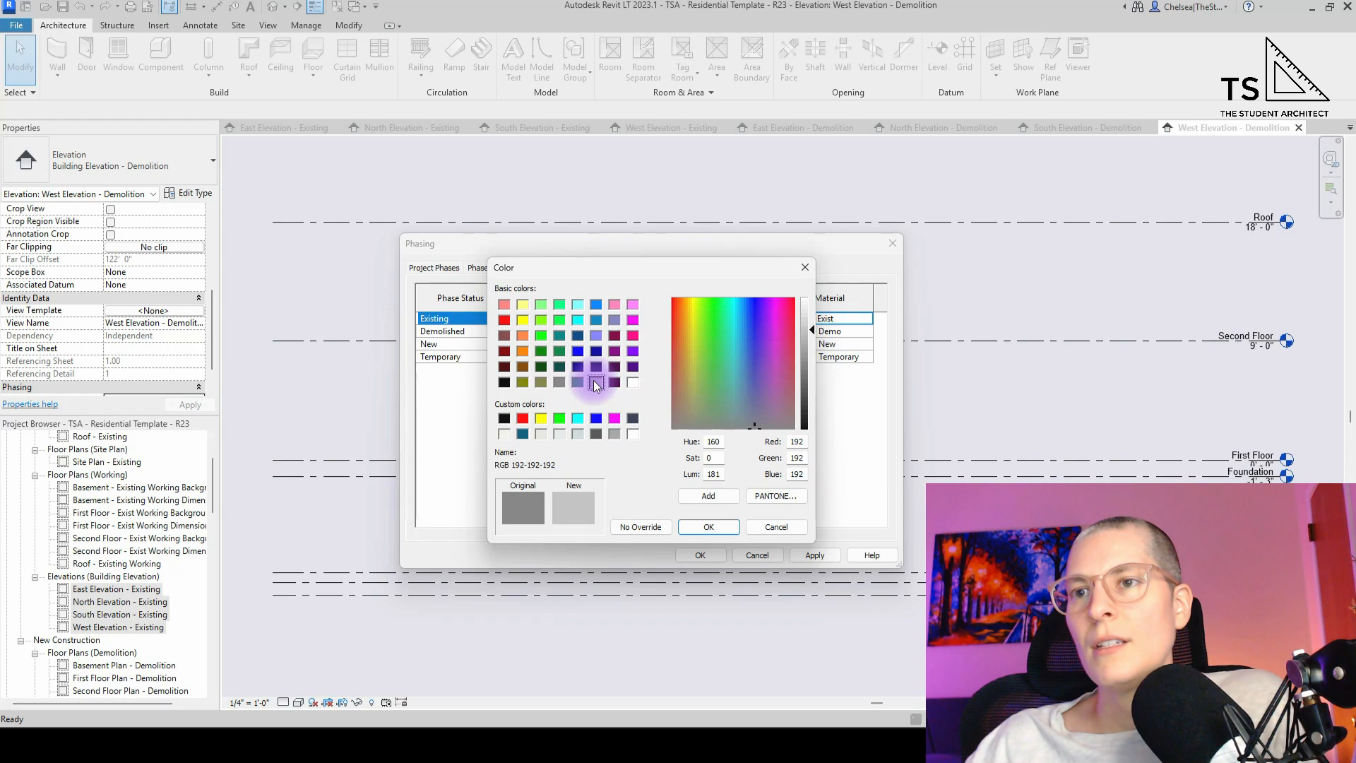
click(560, 382)
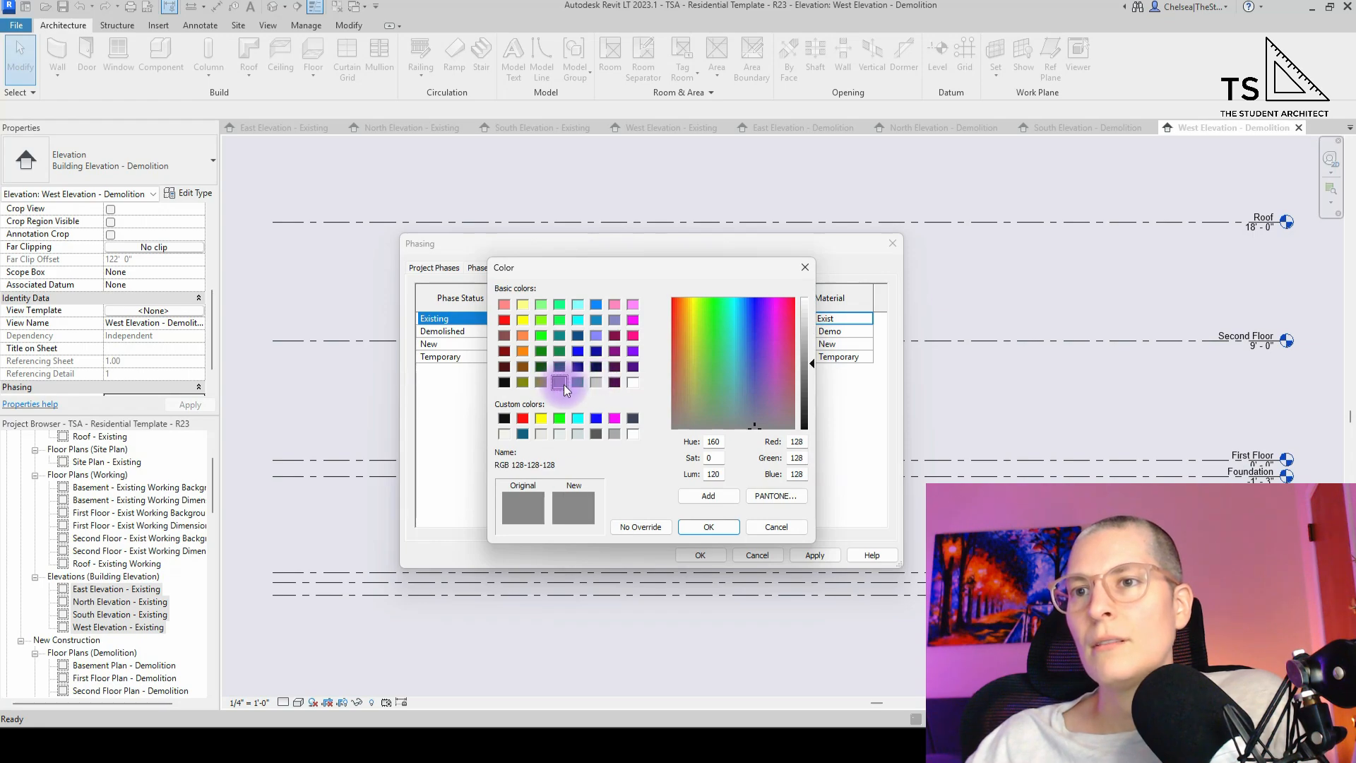
click(595, 383)
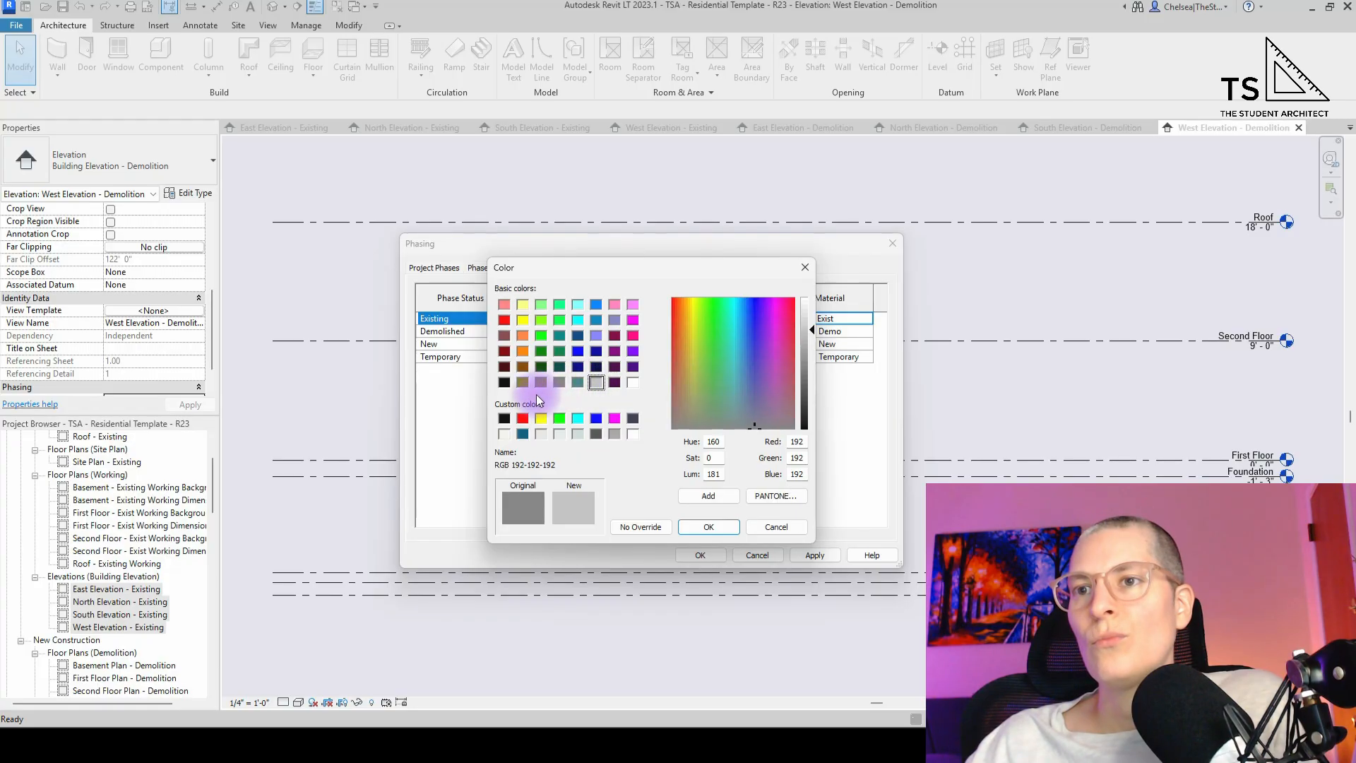
click(708, 528)
click(685, 459)
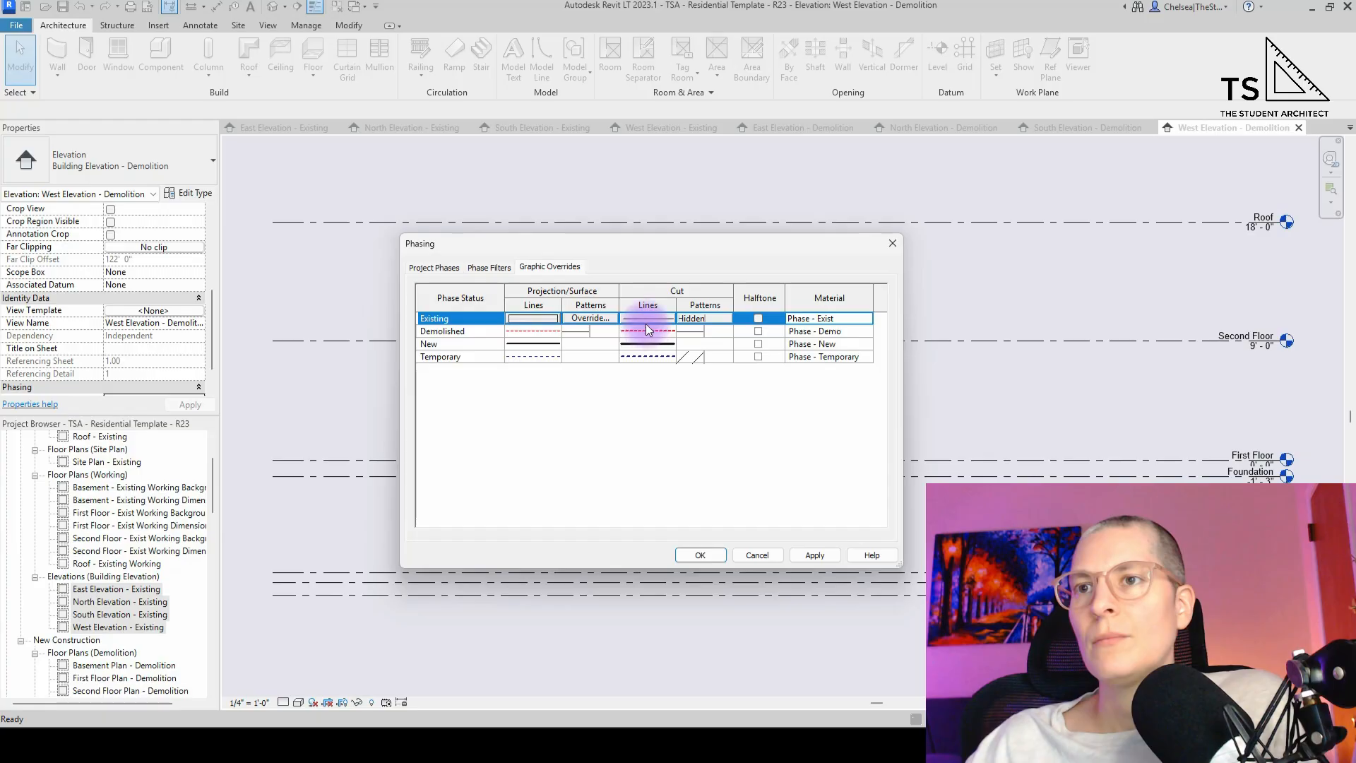
- Set the Existing status cut line color to RGB 192-192-192 and accept the phasing settings
click(650, 318)
click(656, 402)
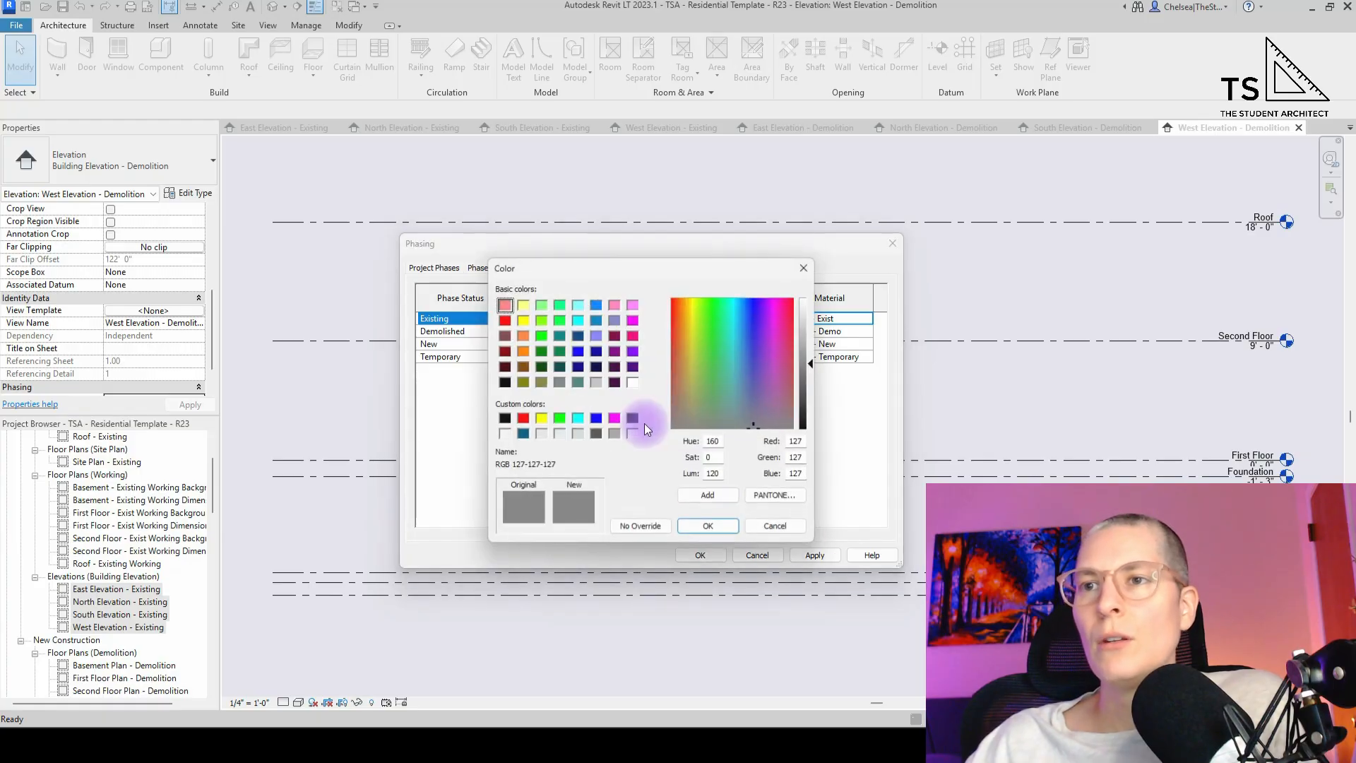
click(596, 382)
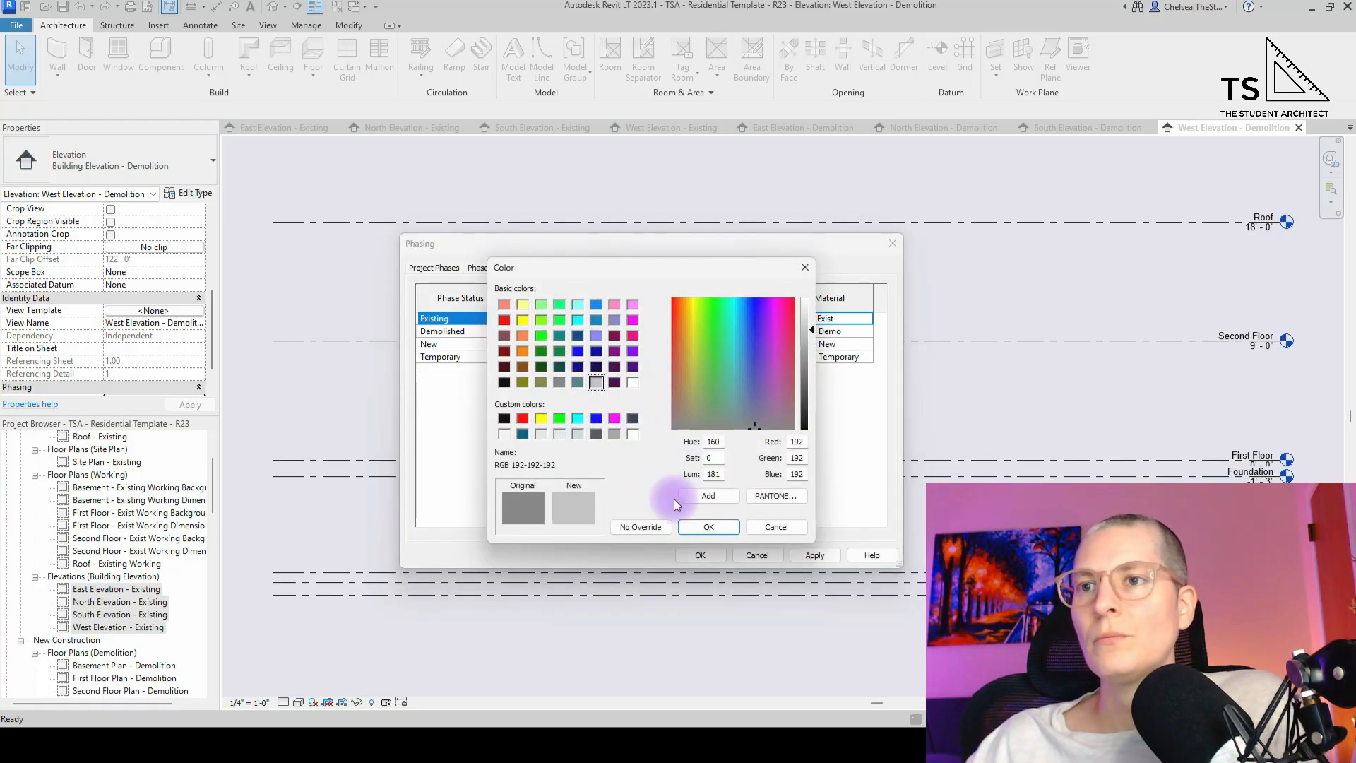
click(709, 527)
click(689, 458)
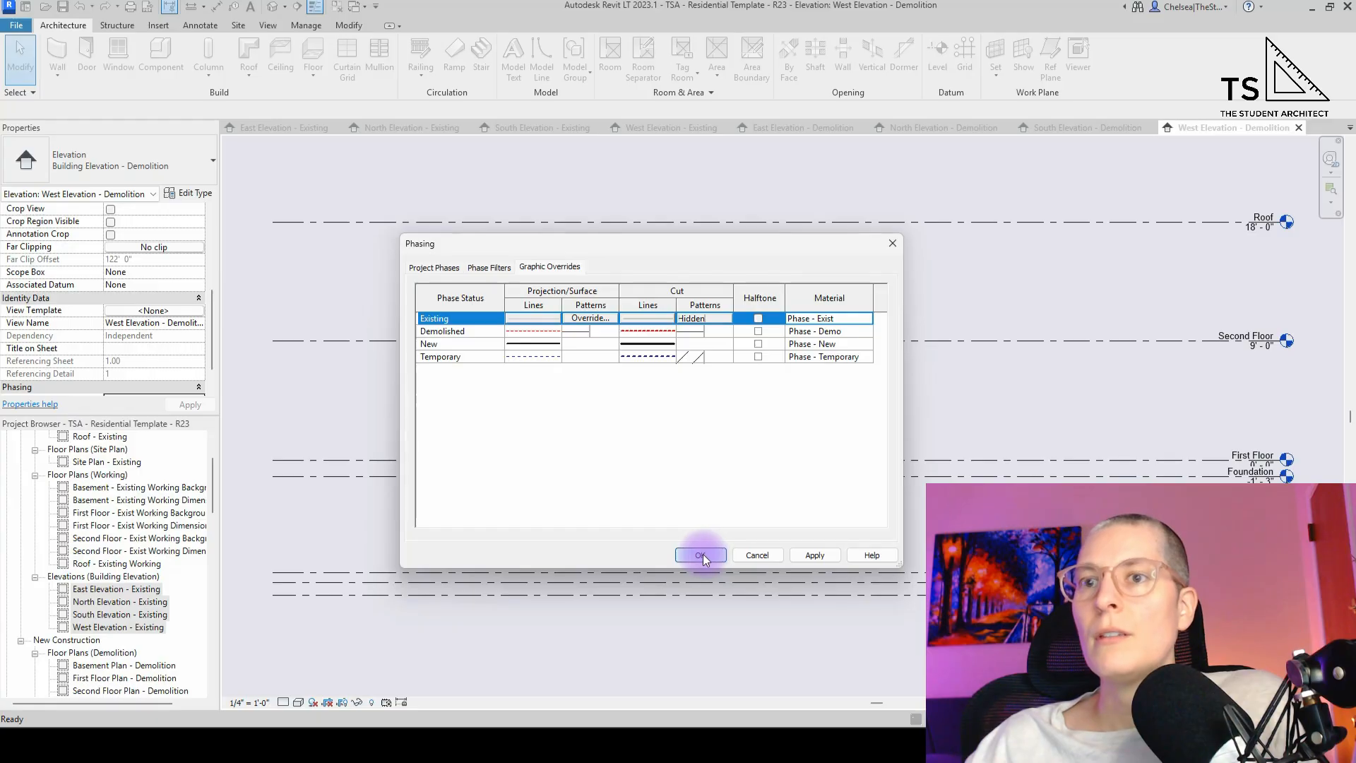
click(702, 555)
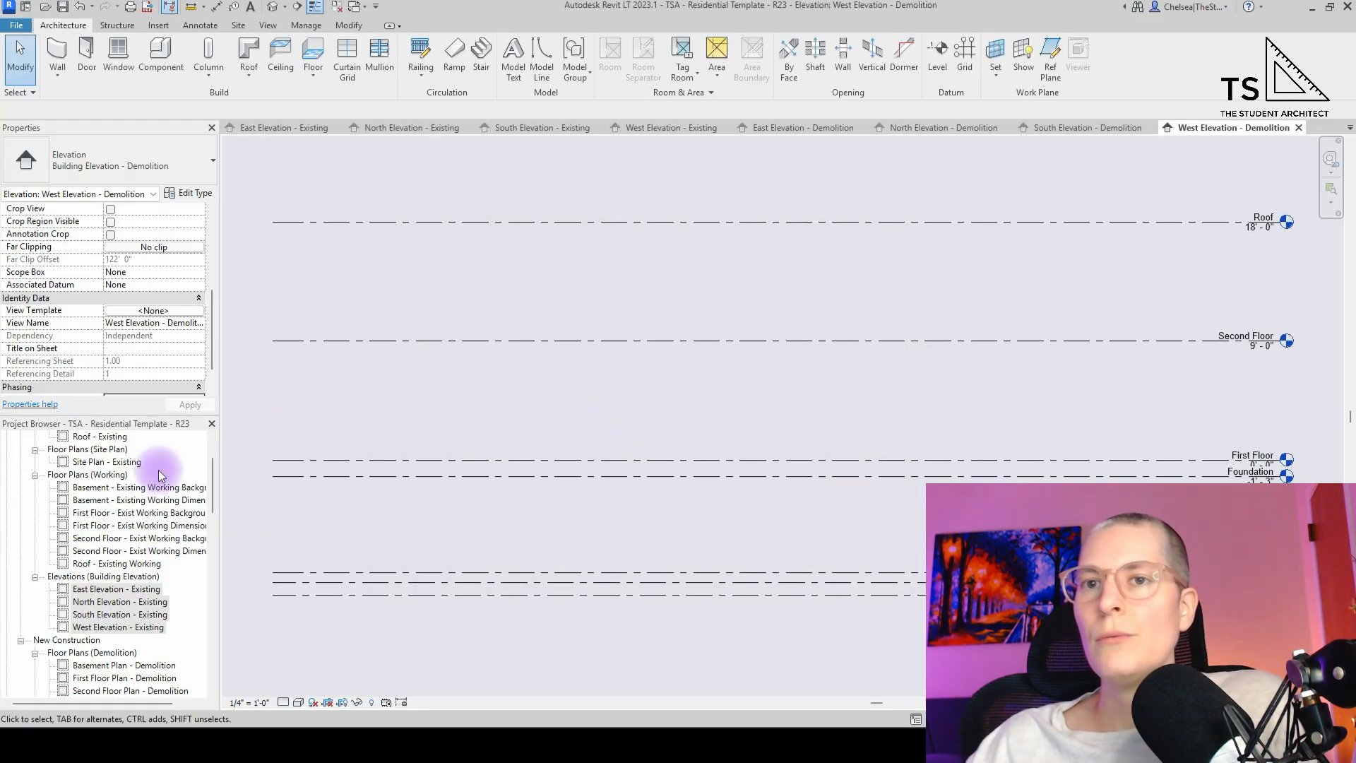
- Set the phase filter of the West Elevation - Demolition view to Show Complete
scroll(142, 596, down, 3)
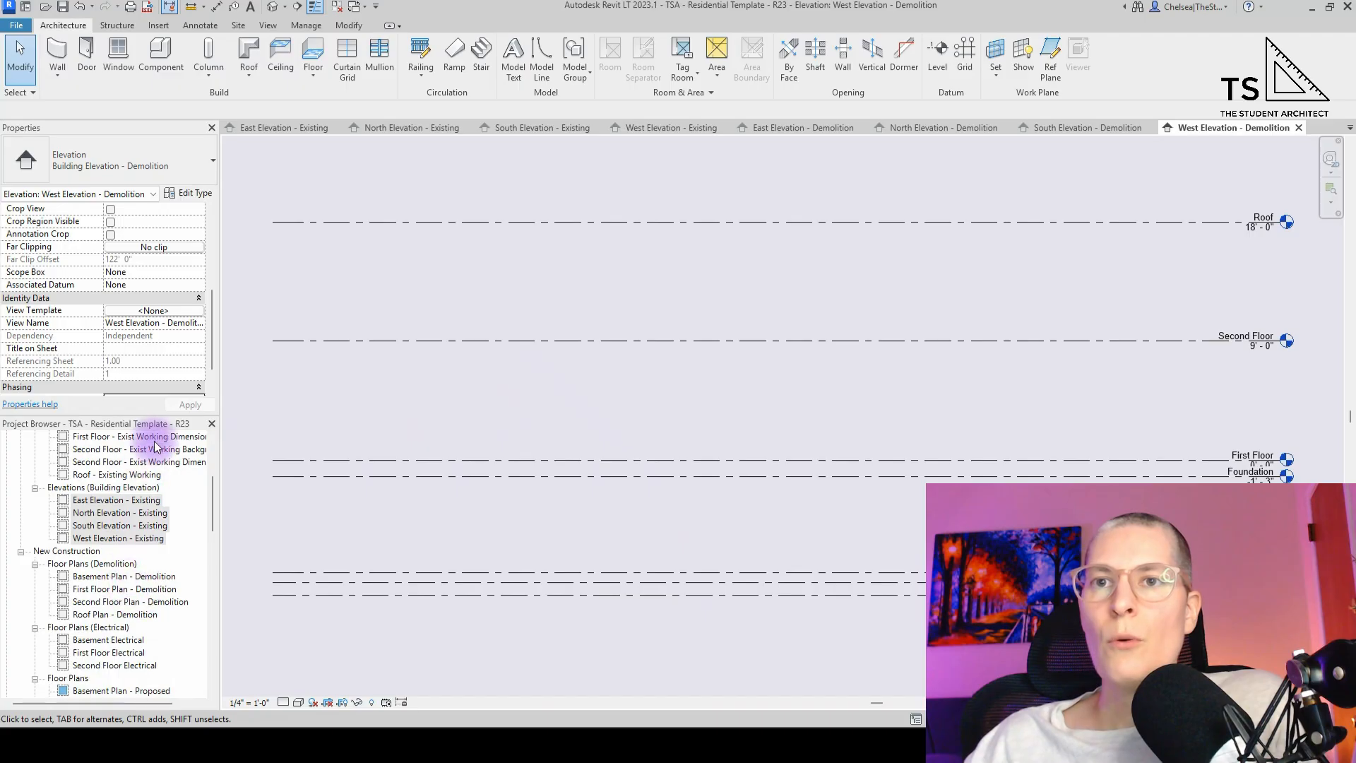
scroll(146, 349, down, 1)
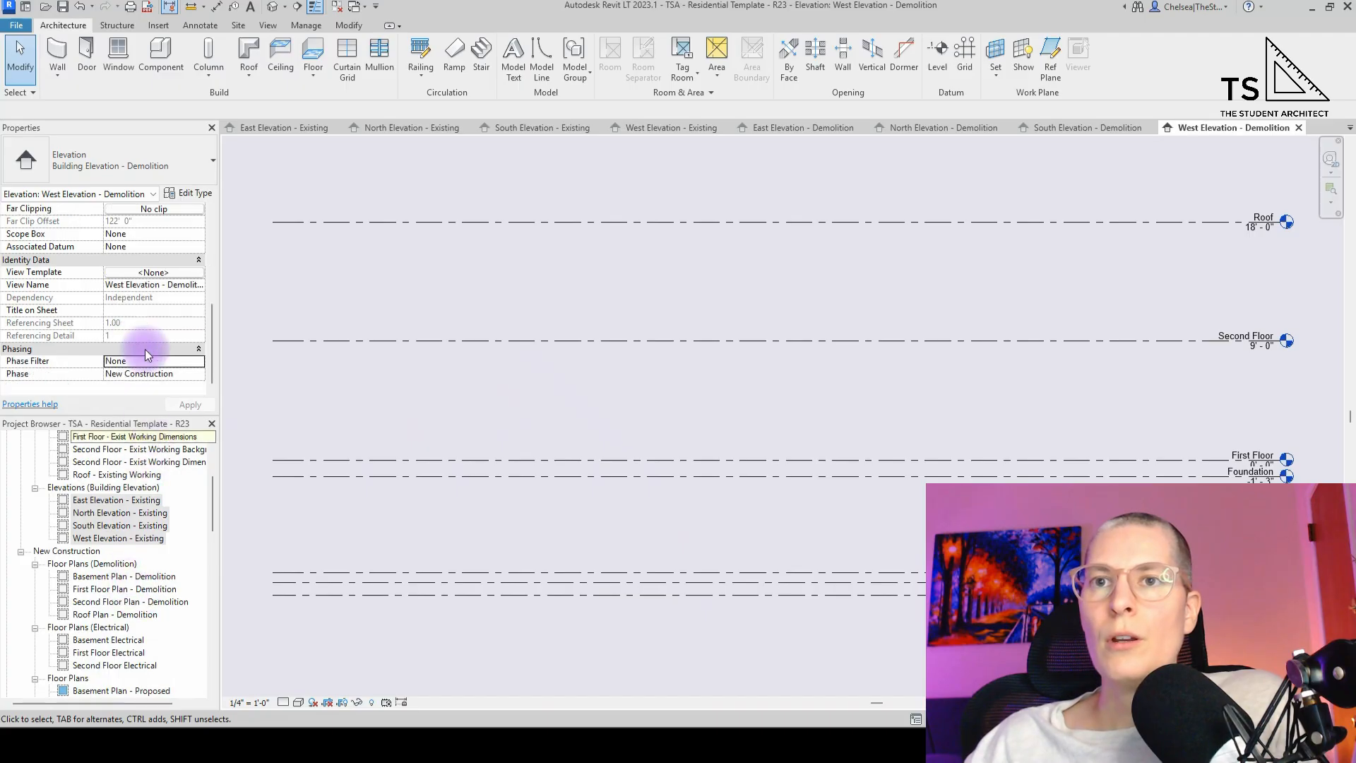
click(200, 361)
click(167, 385)
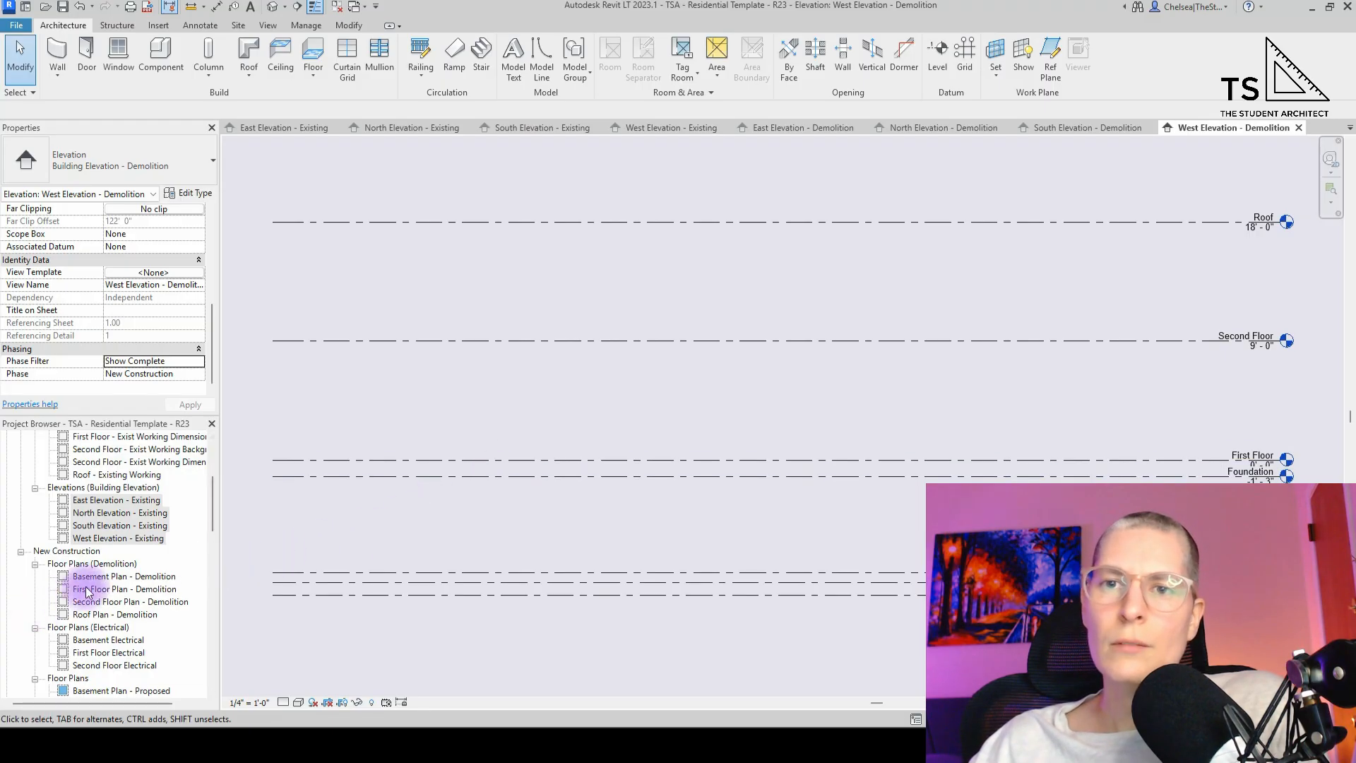
- Rename the Foundation framing view as Foundation Plan without renaming the corresponding level and views
click(122, 576)
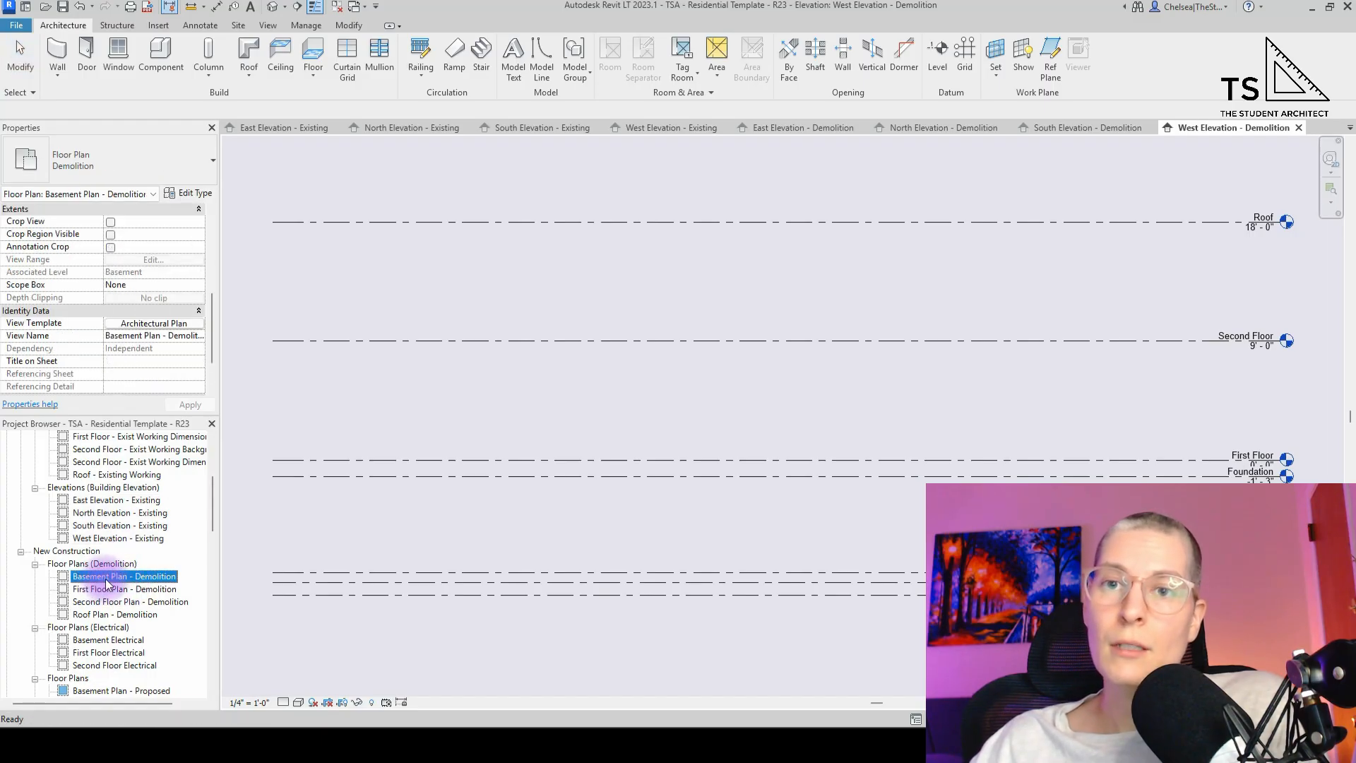
scroll(120, 583, down, 2)
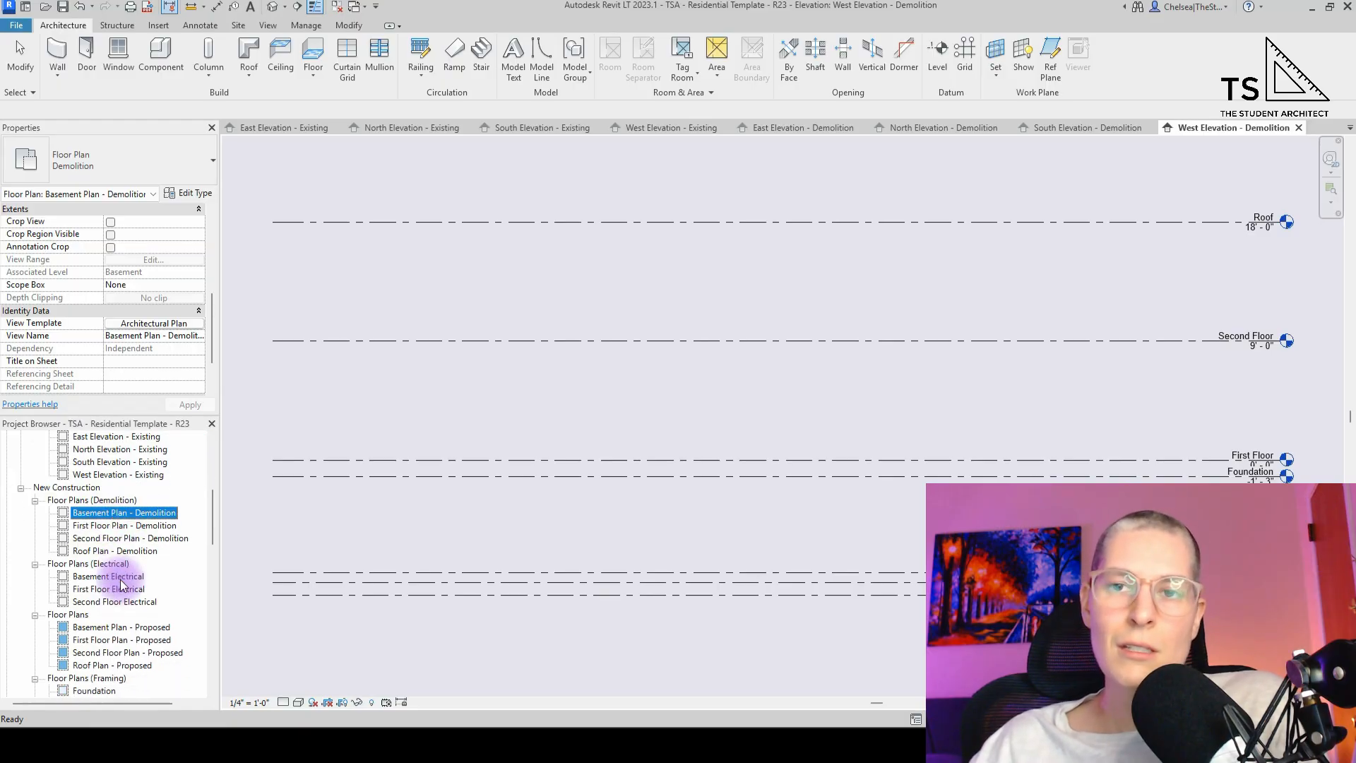
scroll(127, 586, down, 4)
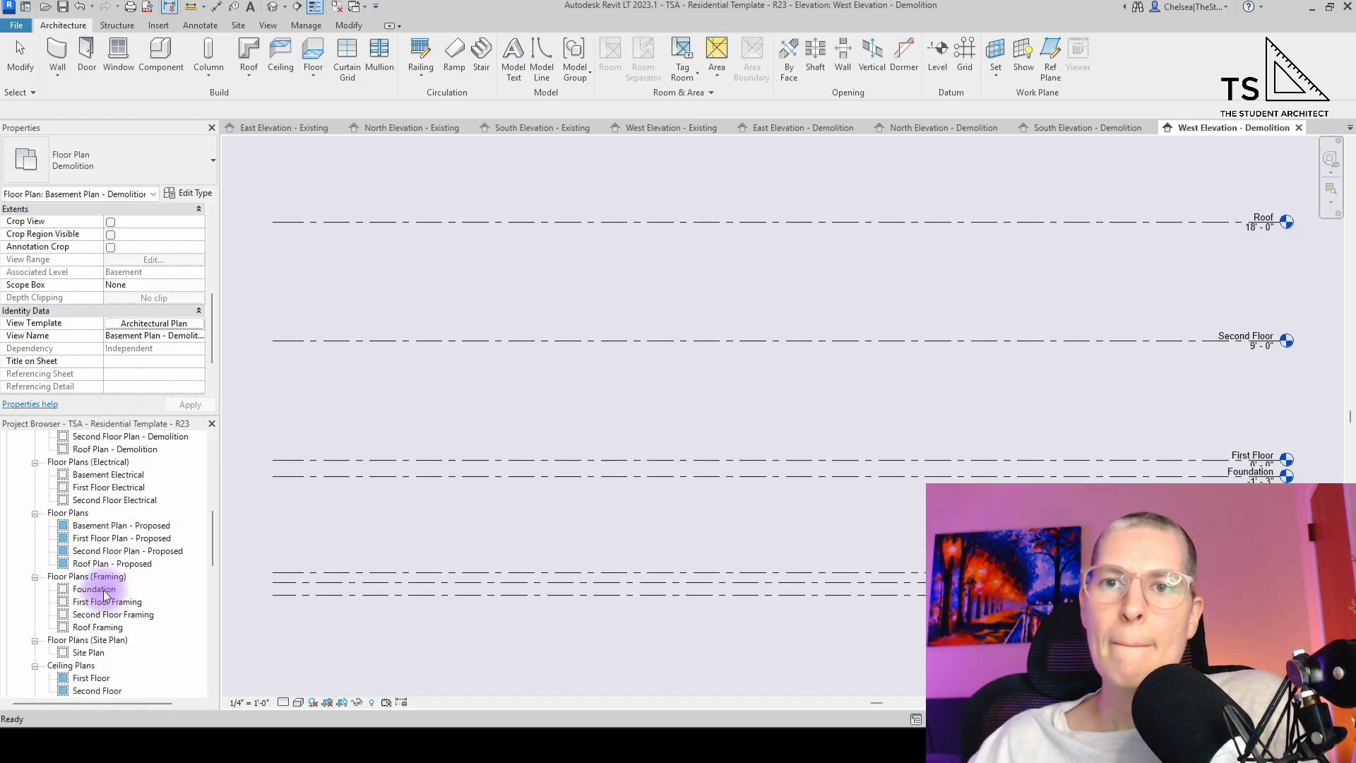
click(99, 590)
click(93, 592)
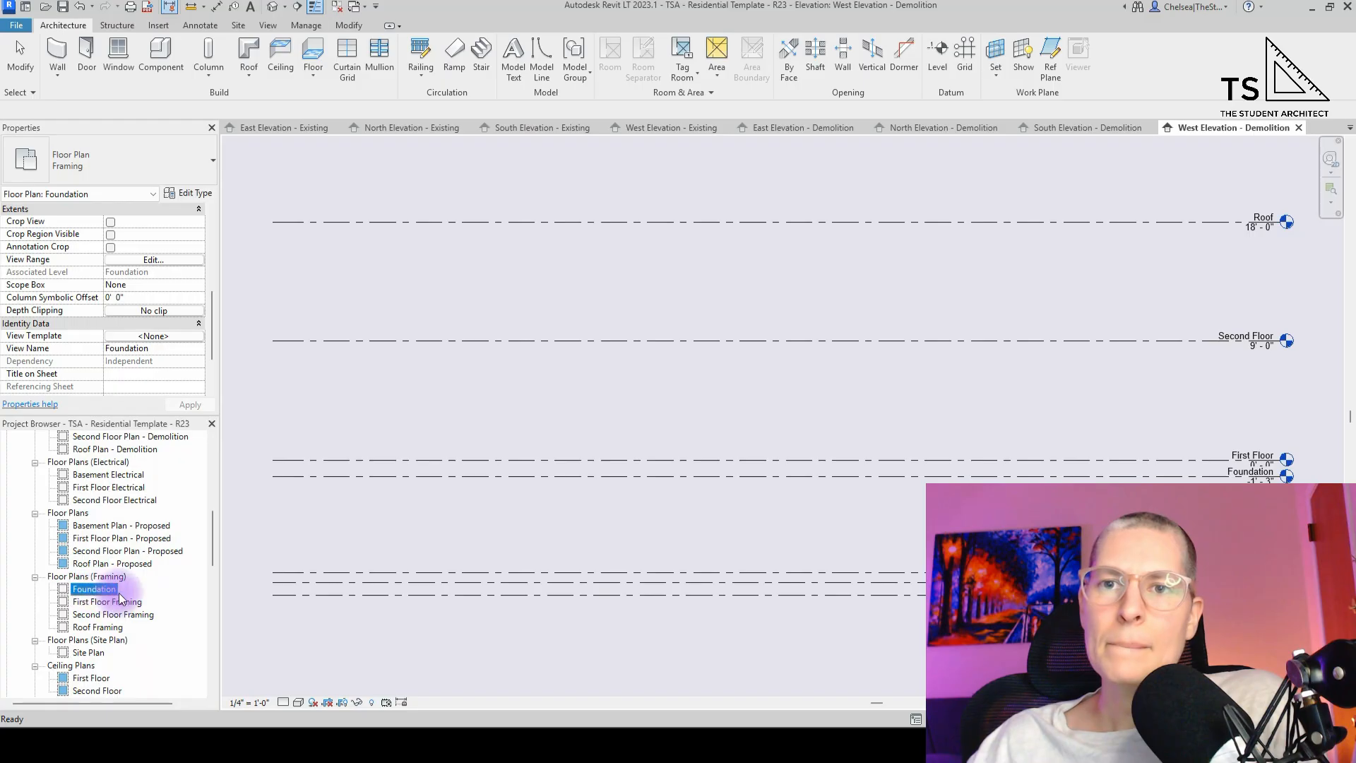
click(120, 591)
text(Pla)
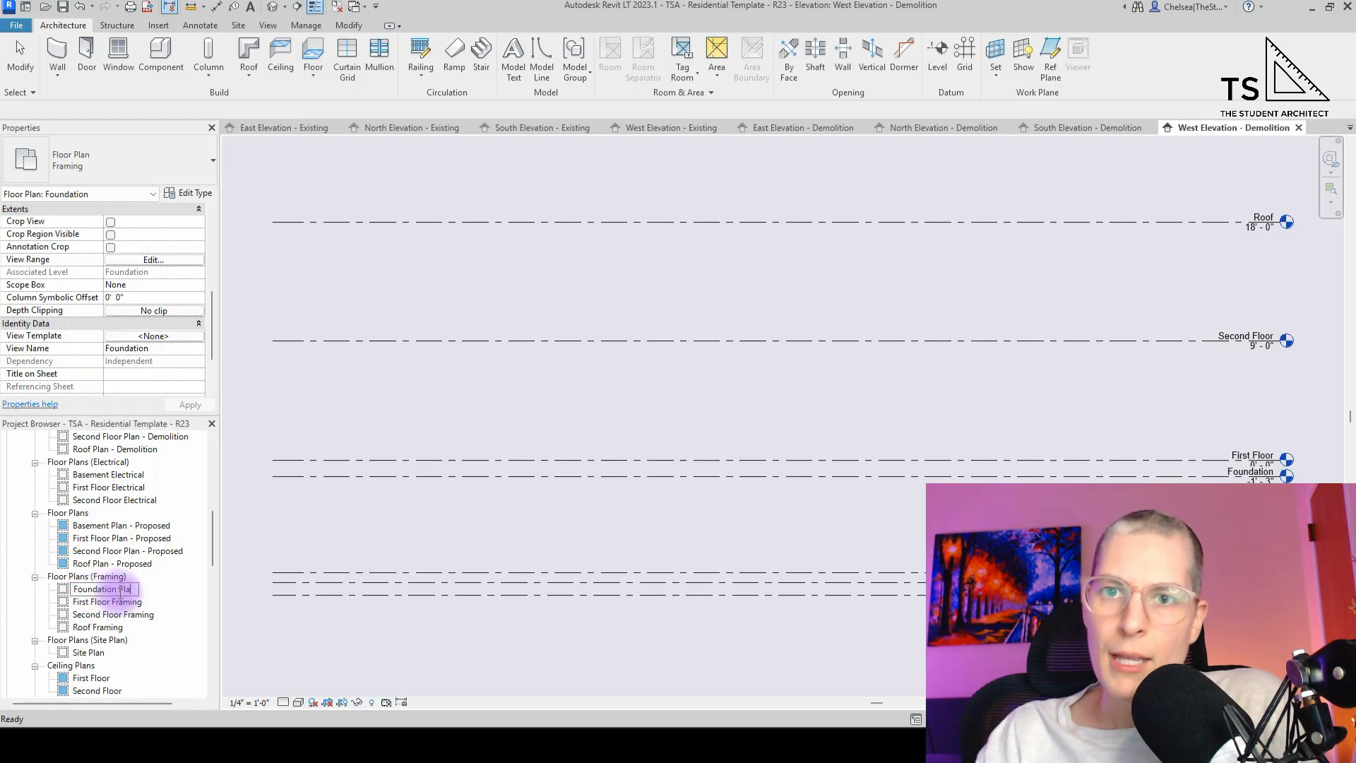
text(n)
key(Return)
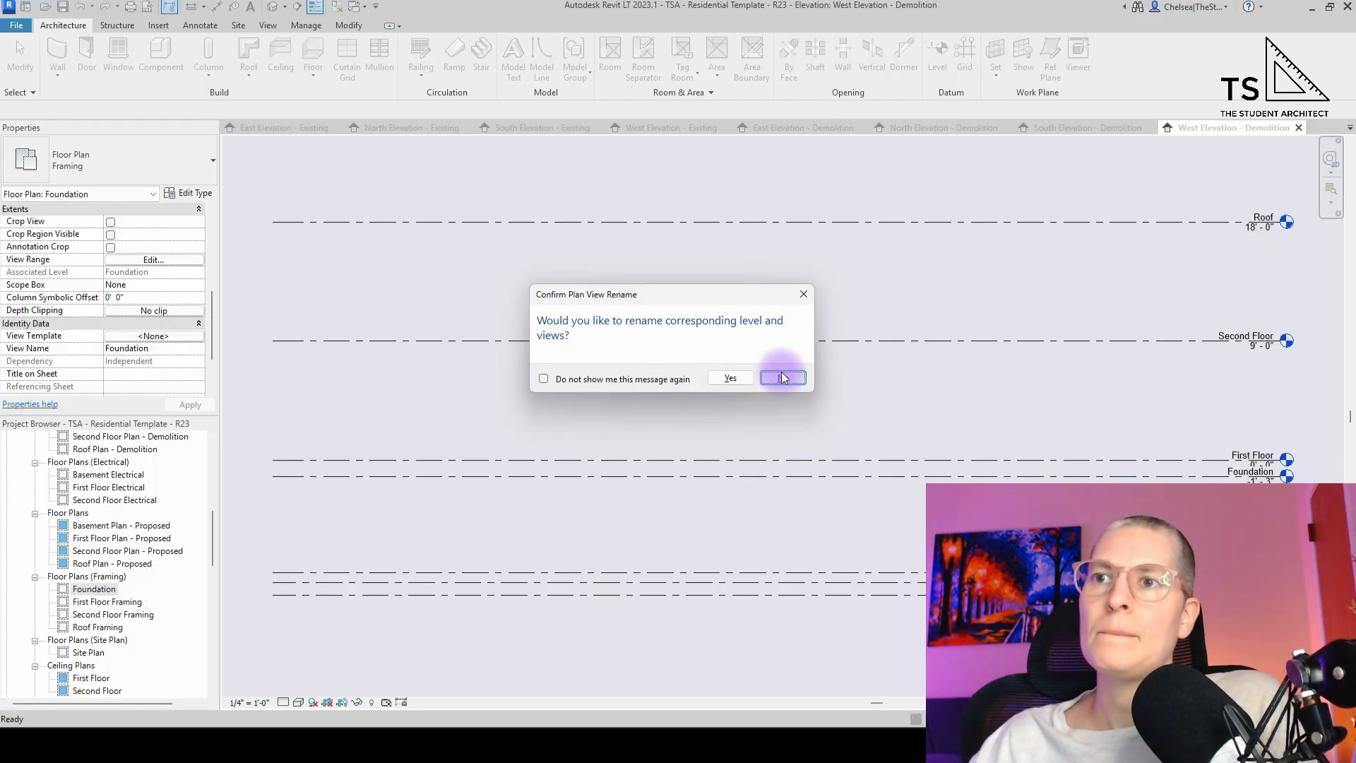
click(778, 376)
- Rename the First Floor Framing view as First Floor Framing Plan
click(106, 602)
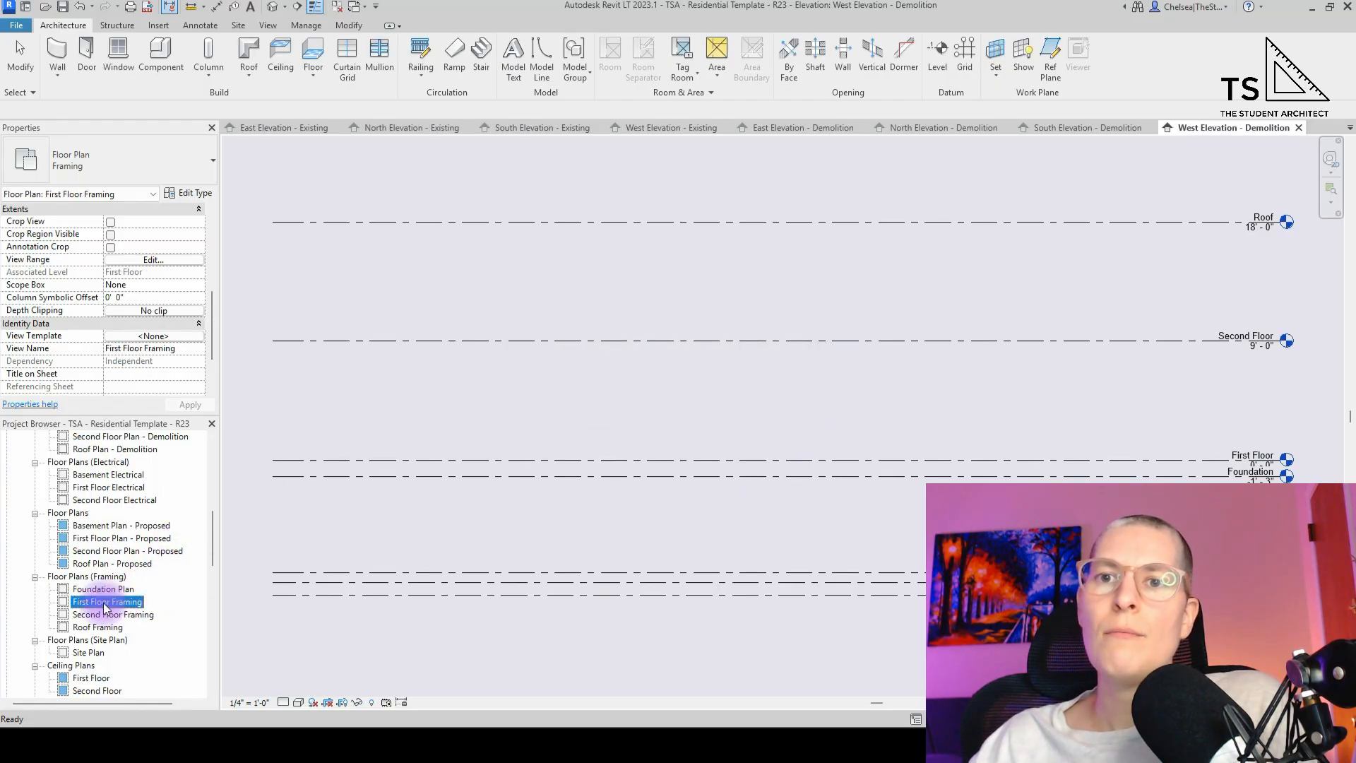
click(104, 607)
click(148, 599)
text(P)
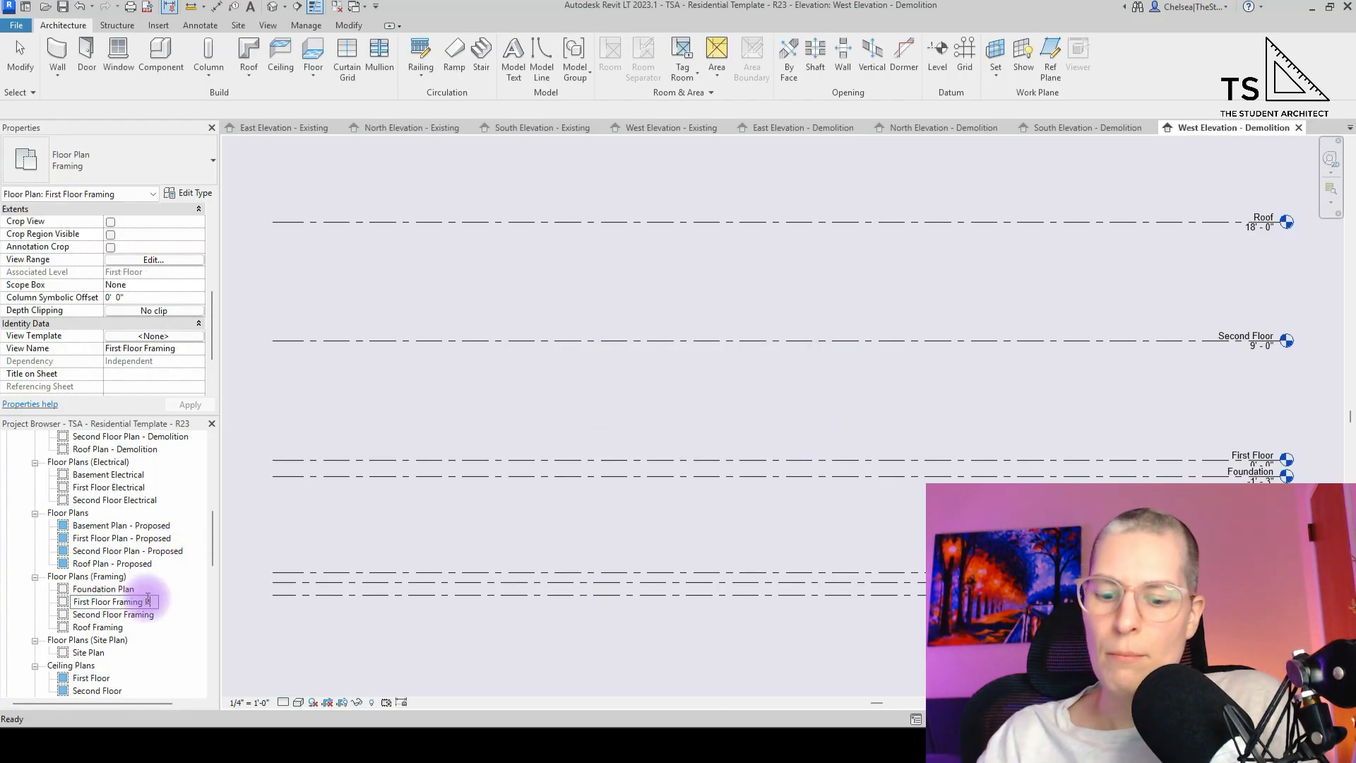
key(Return)
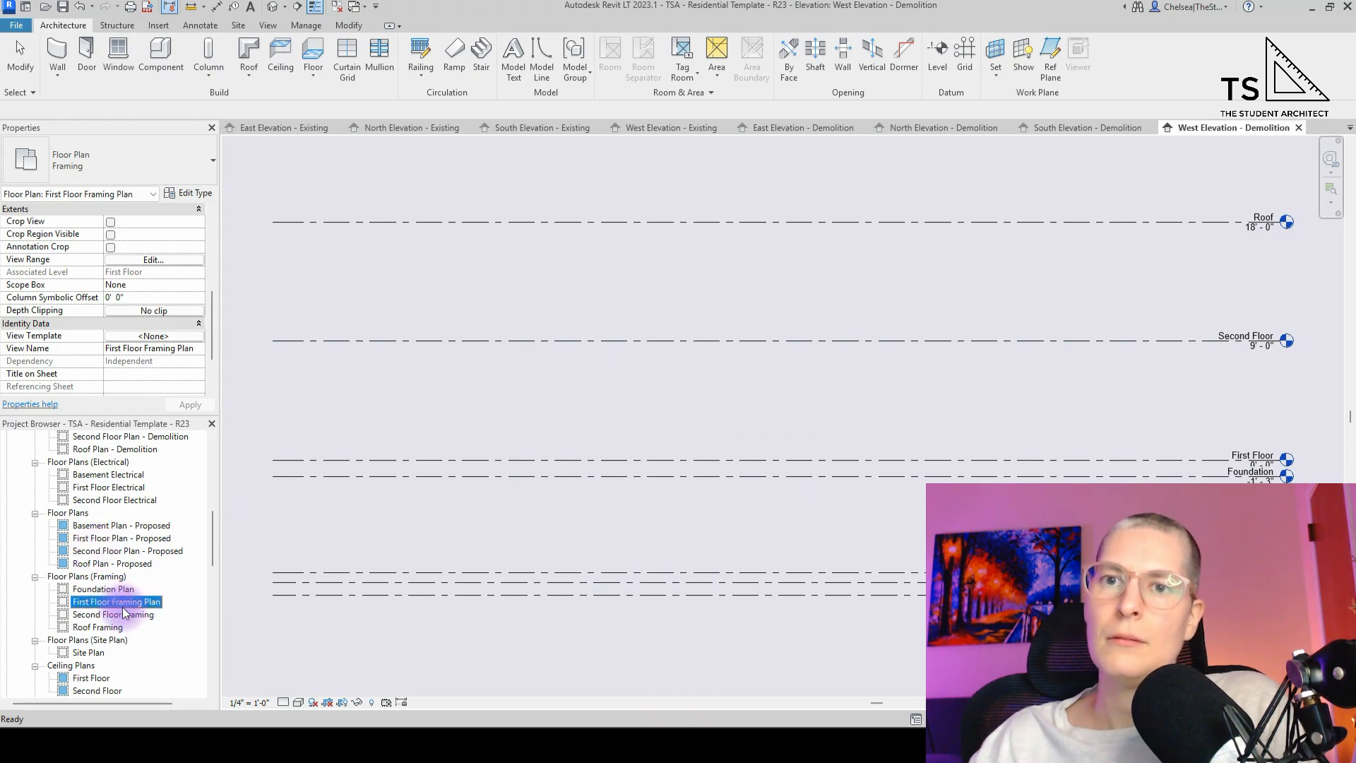
- Rename the Second Floor Framing view as Second Floor Framing Plan
click(135, 617)
click(151, 615)
click(156, 616)
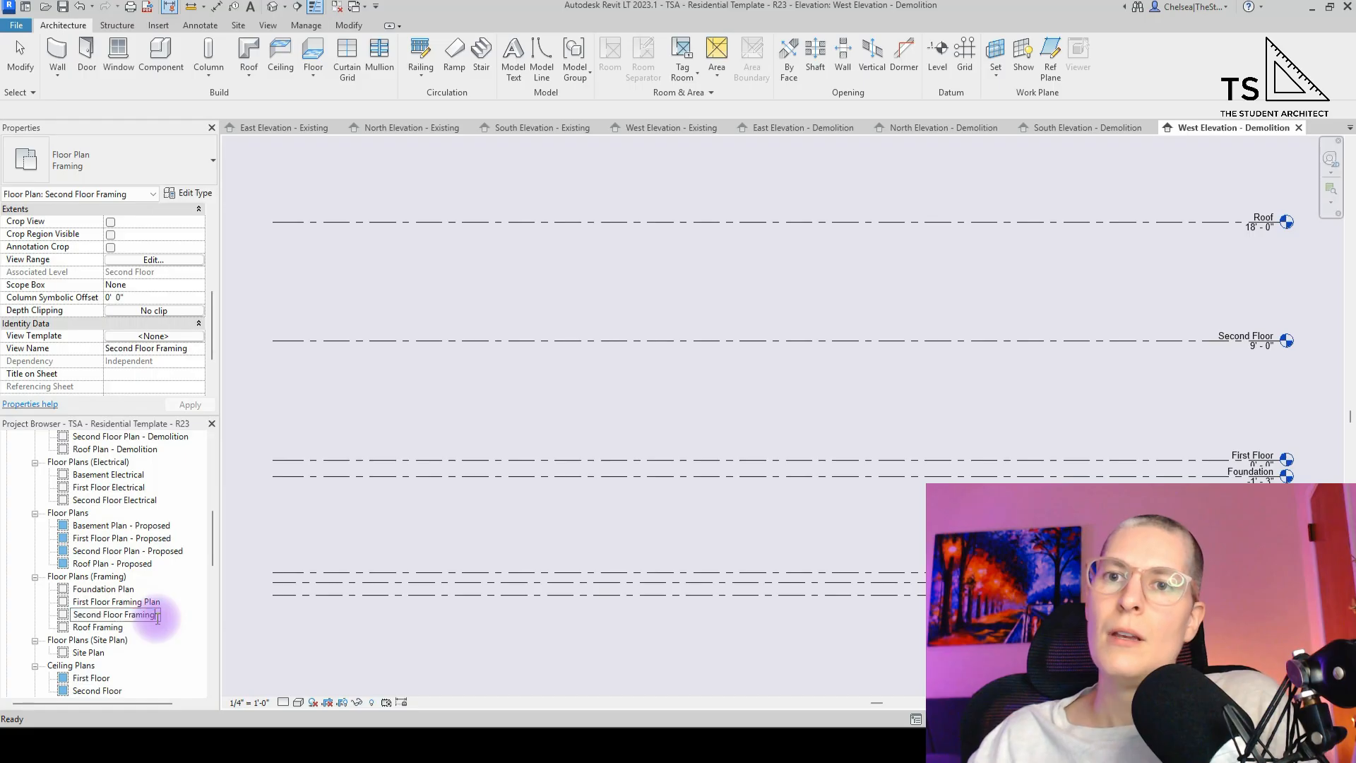
text(Plan)
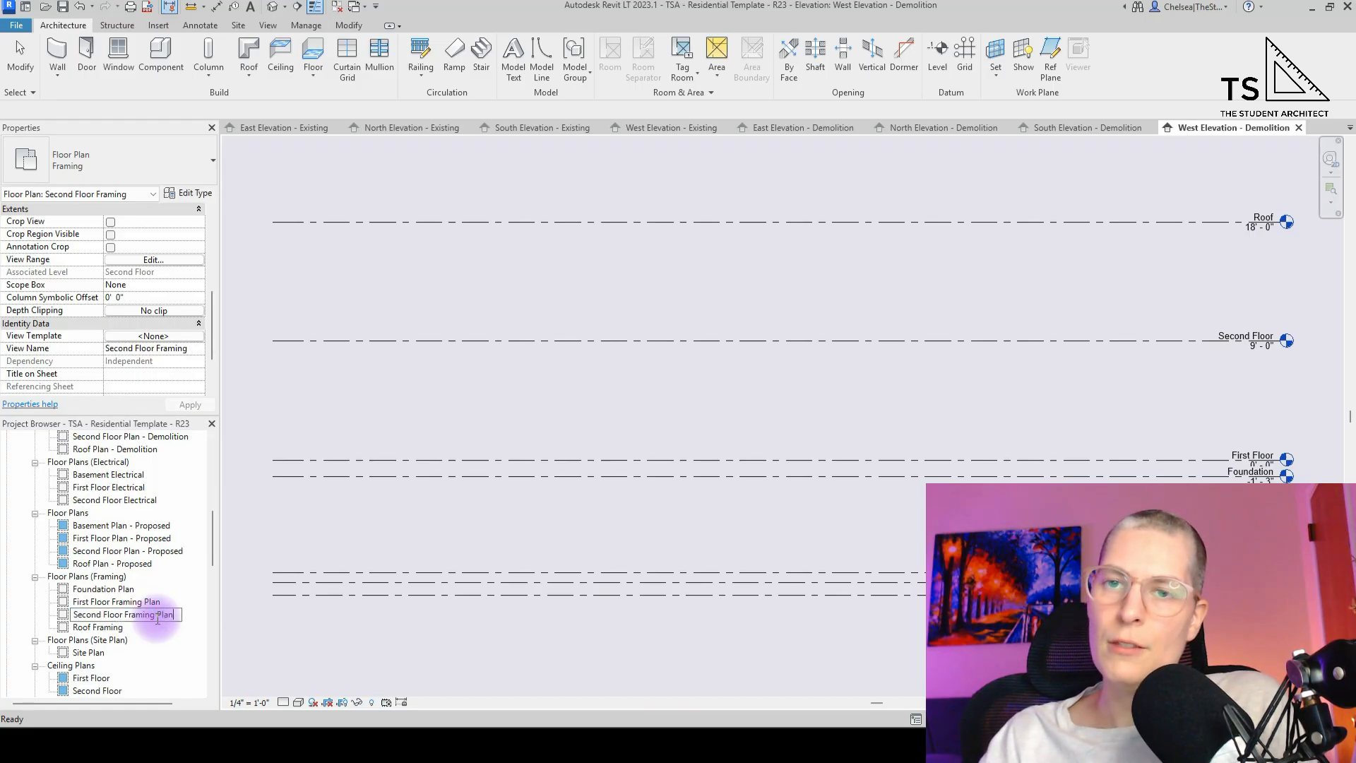
key(Return)
- Rename the Roof Framing view as Roof Framing Plan
click(106, 629)
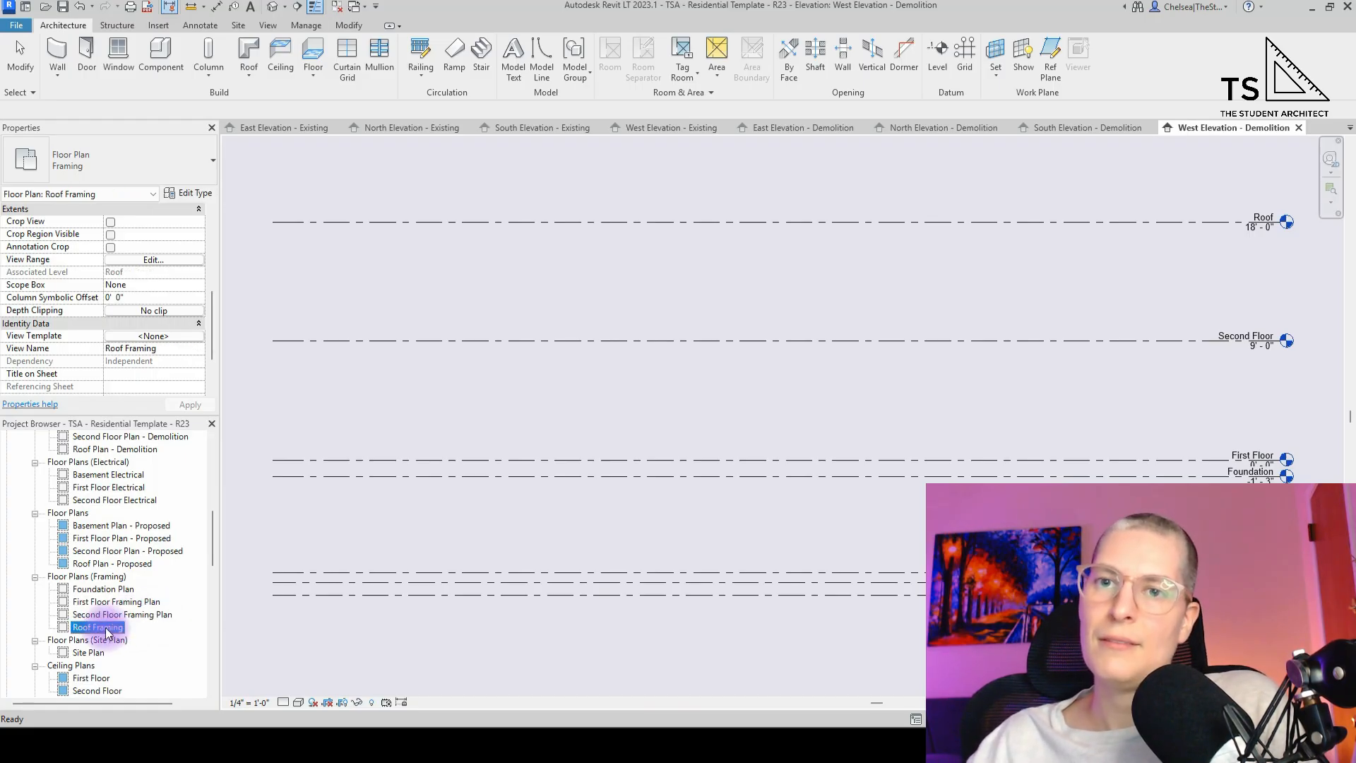
click(125, 628)
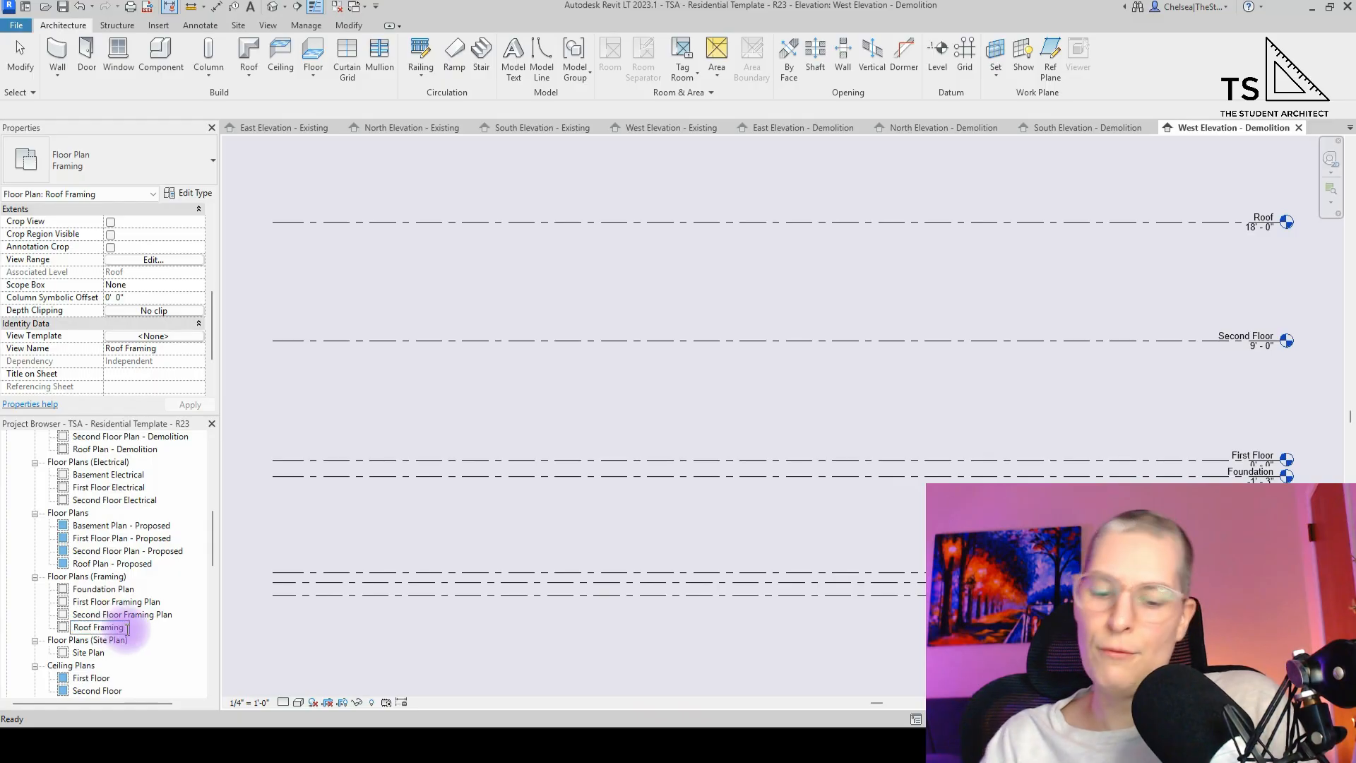
text(Pl)
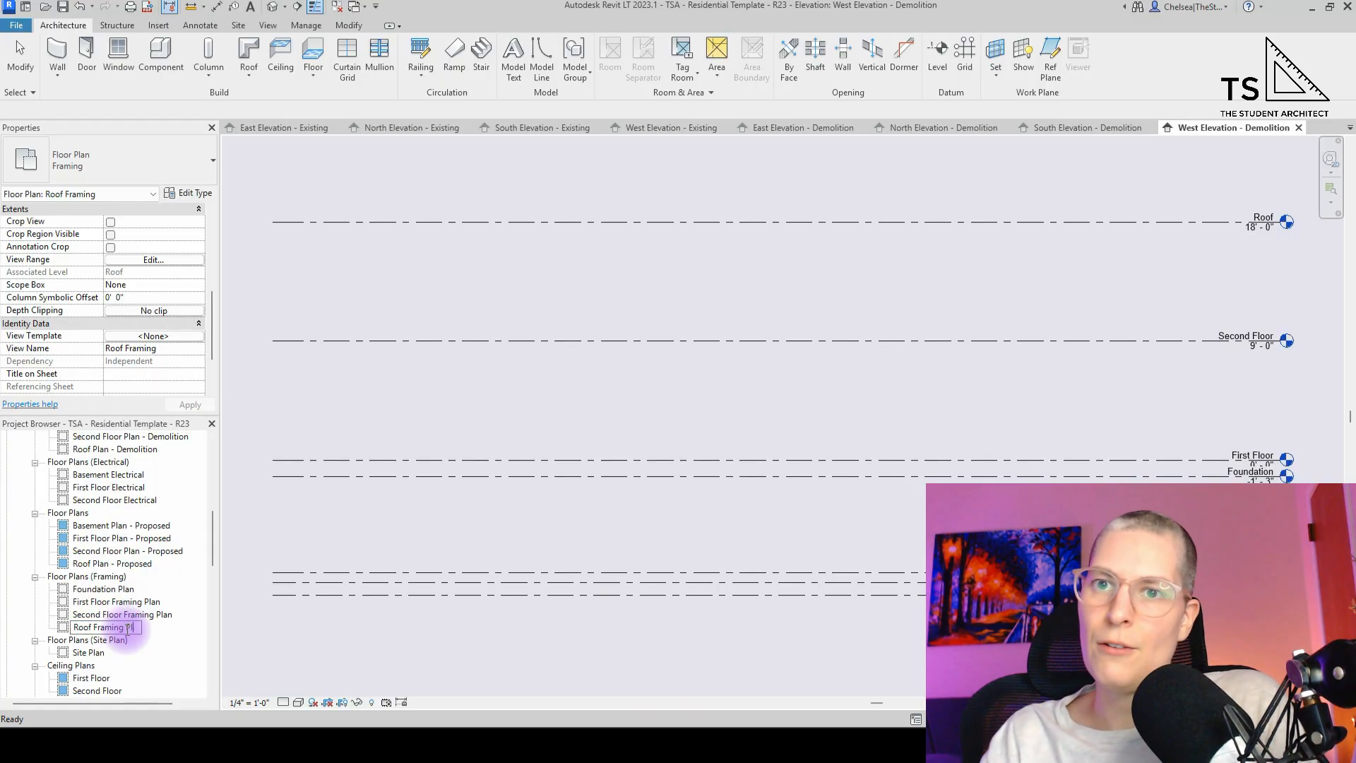
text(an)
key(Return)
click(113, 613)
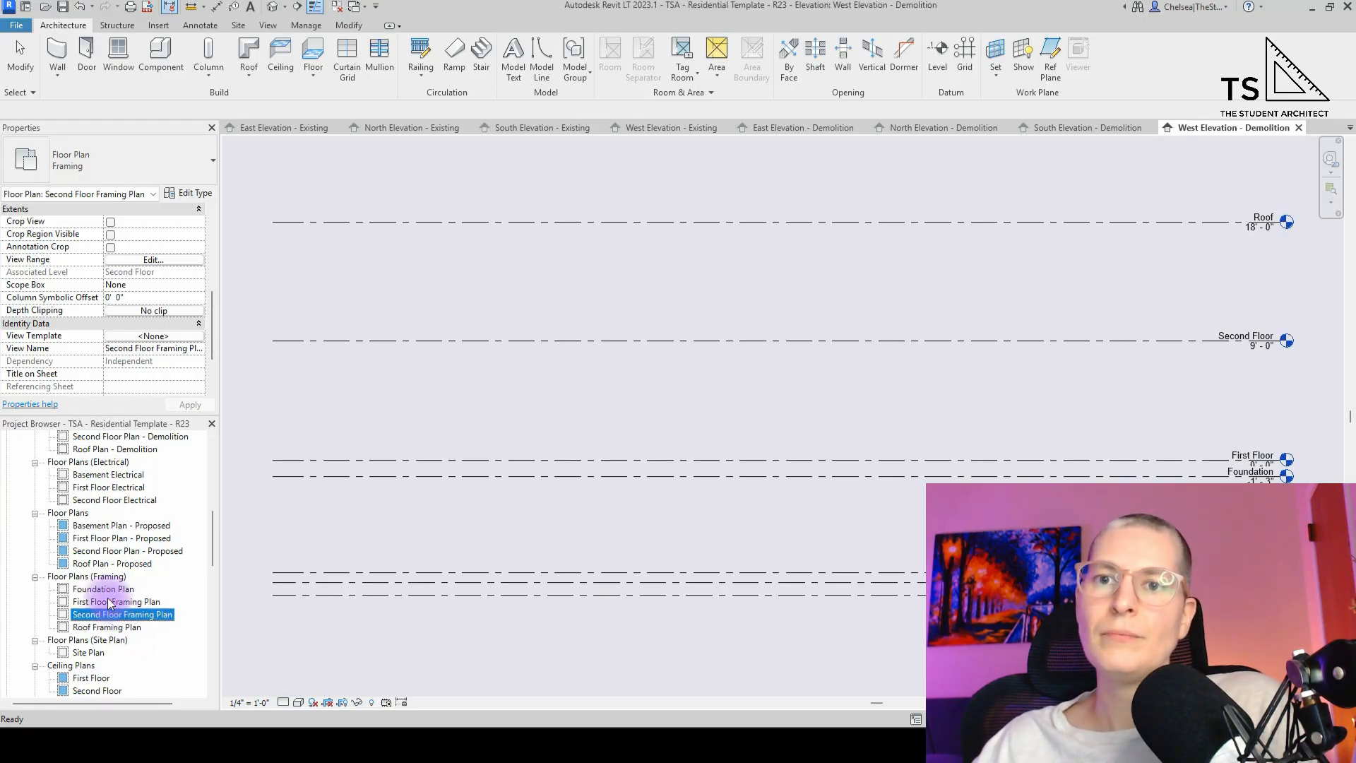
- Rename the First Floor ceiling plan as First Floor Plan without renaming the corresponding level and views
scroll(108, 601, down, 2)
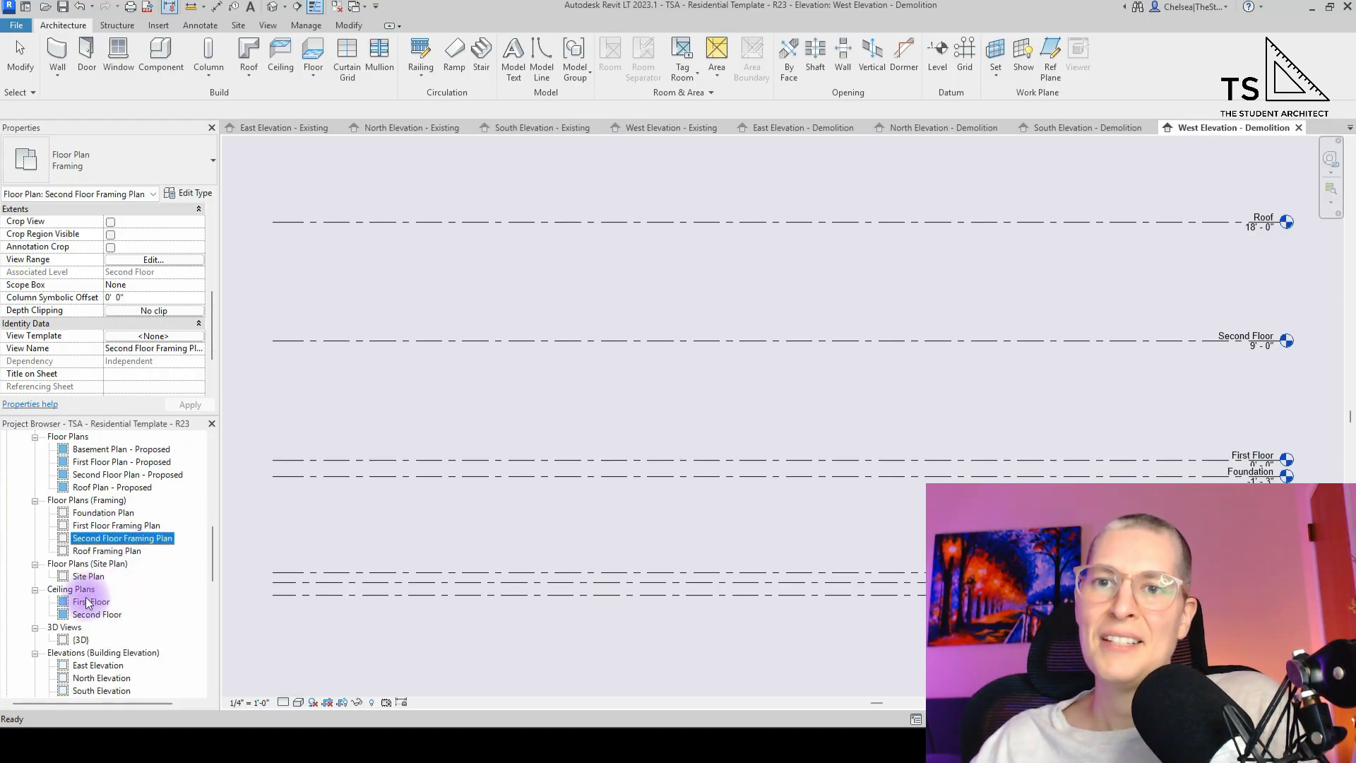
click(108, 599)
click(97, 604)
click(111, 606)
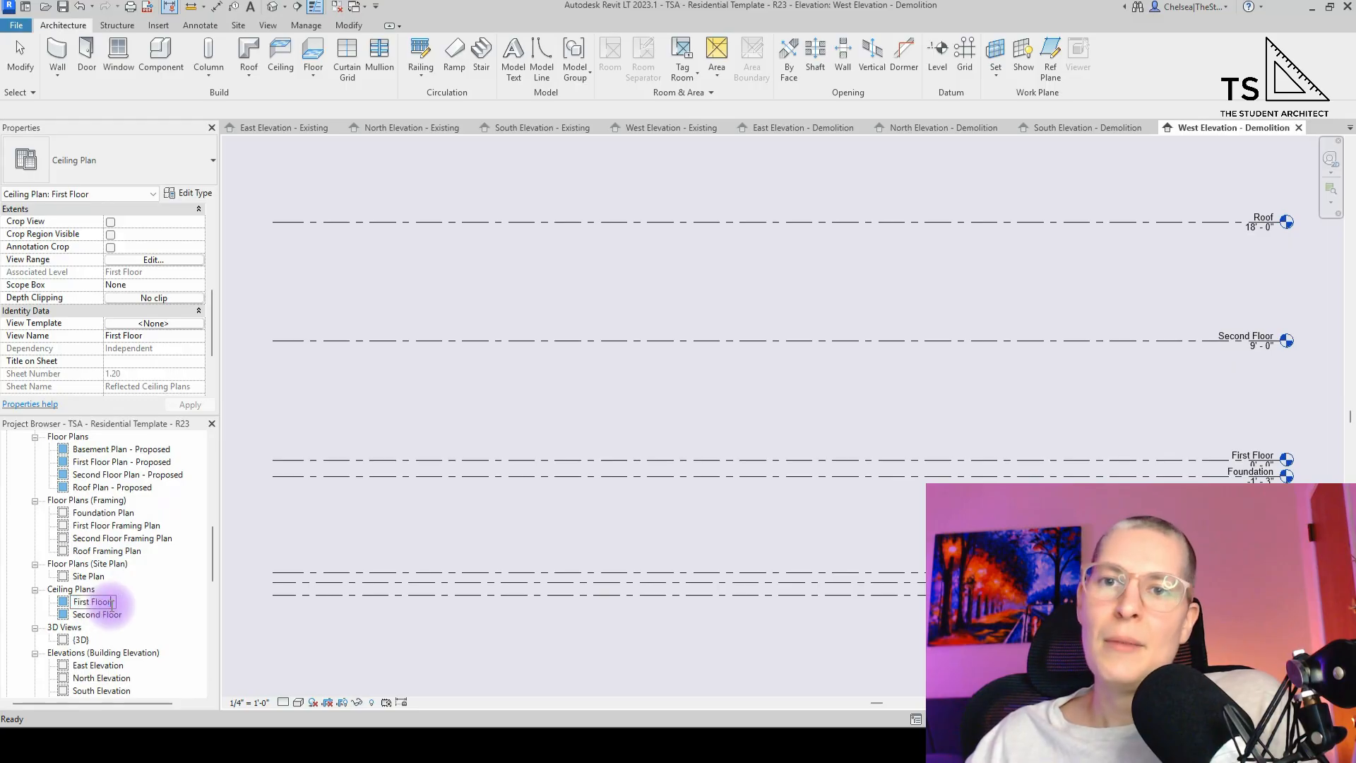
text(Plan)
key(Return)
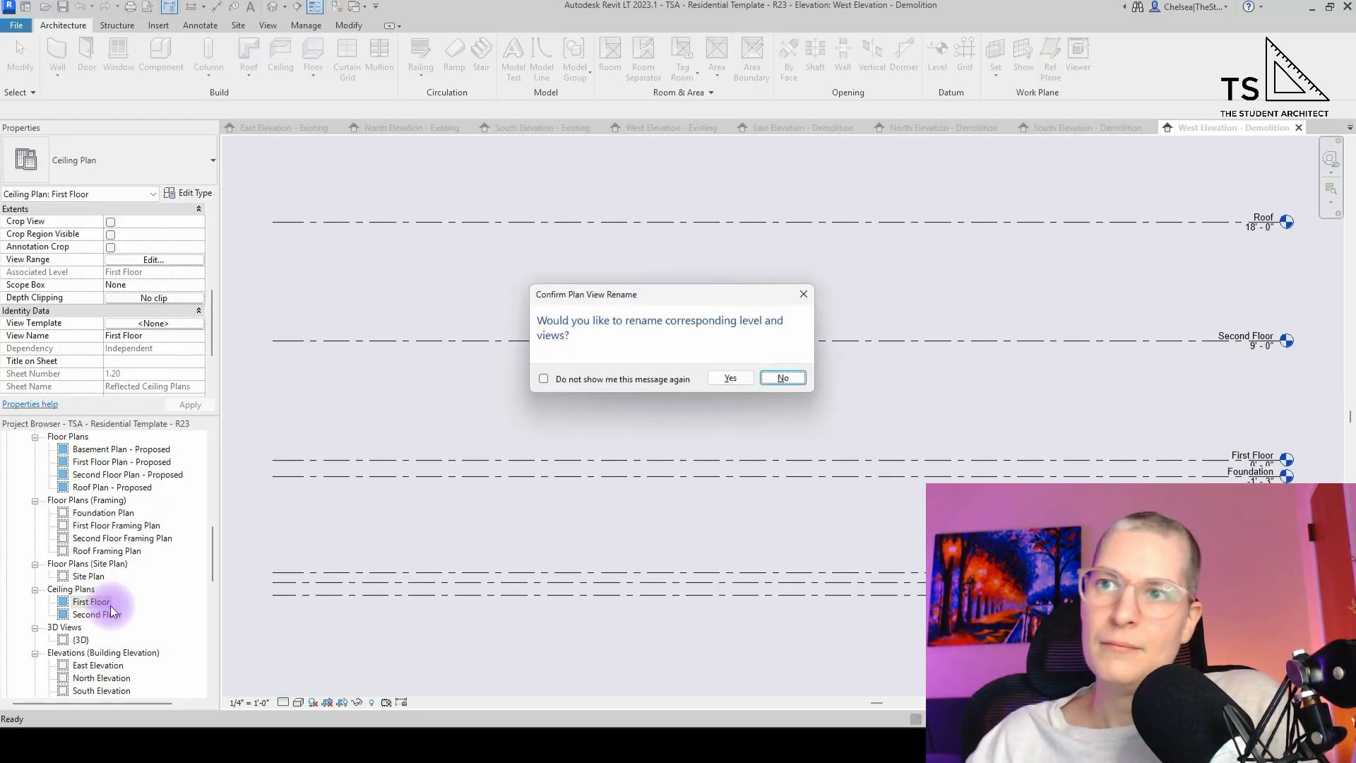
click(783, 378)
- Rename the Second Floor ceiling plan as Second Floor Plan, leaving the corresponding level and views unrenamed
click(103, 615)
click(106, 616)
click(125, 614)
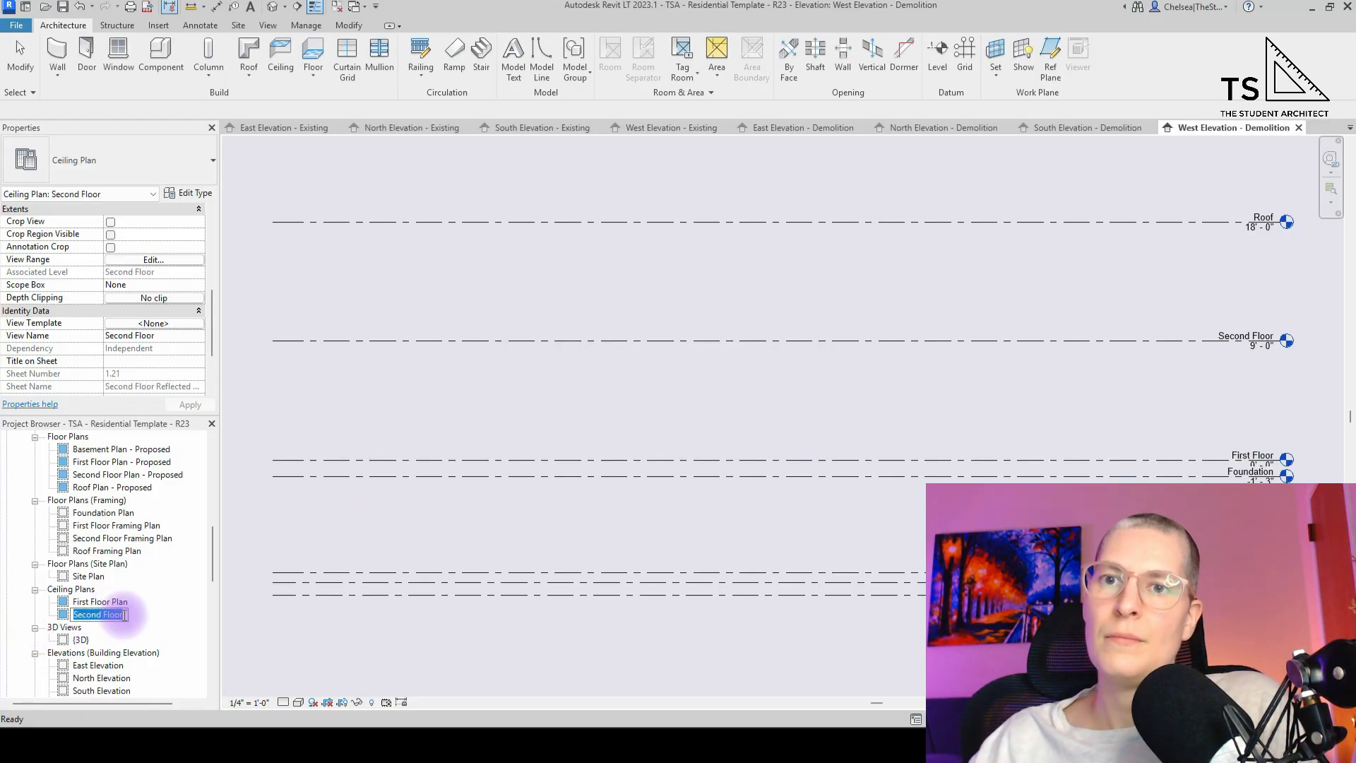
text(Plan)
key(Return)
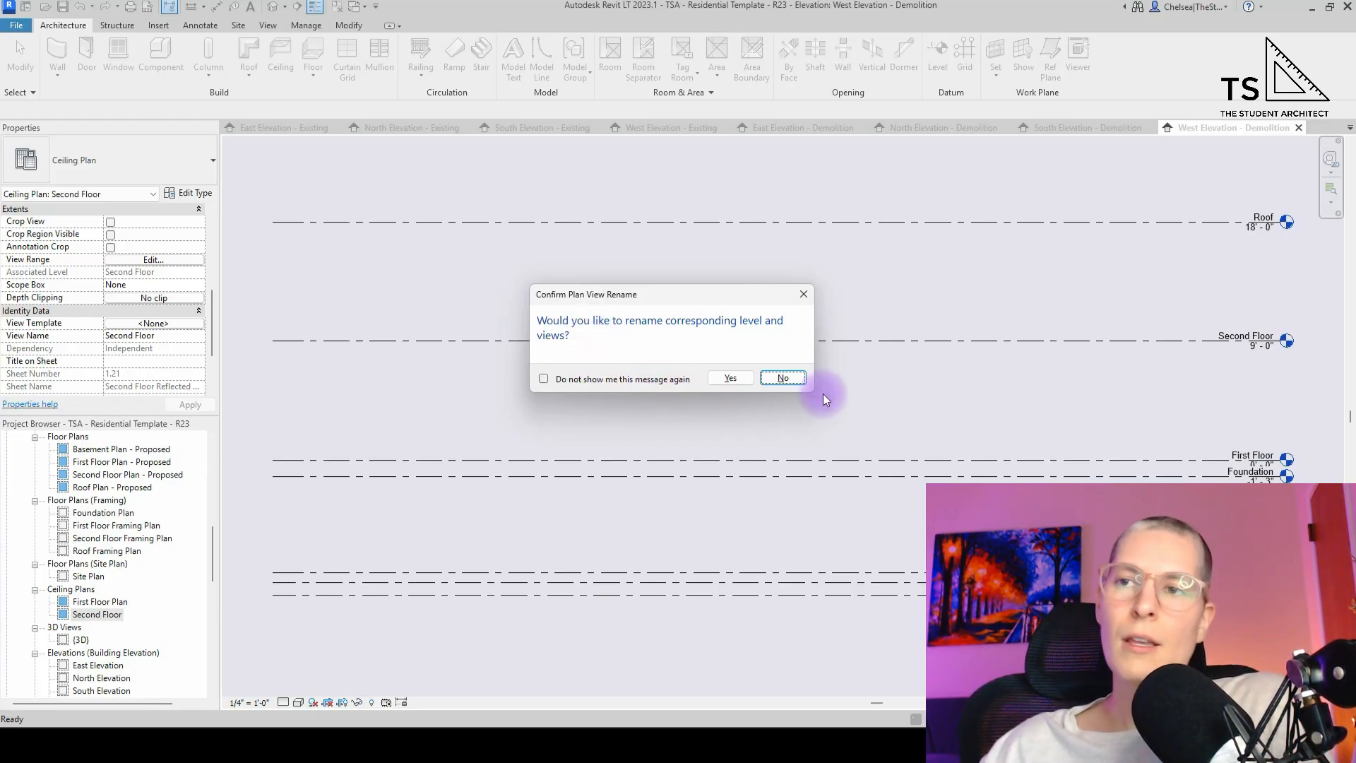
click(780, 380)
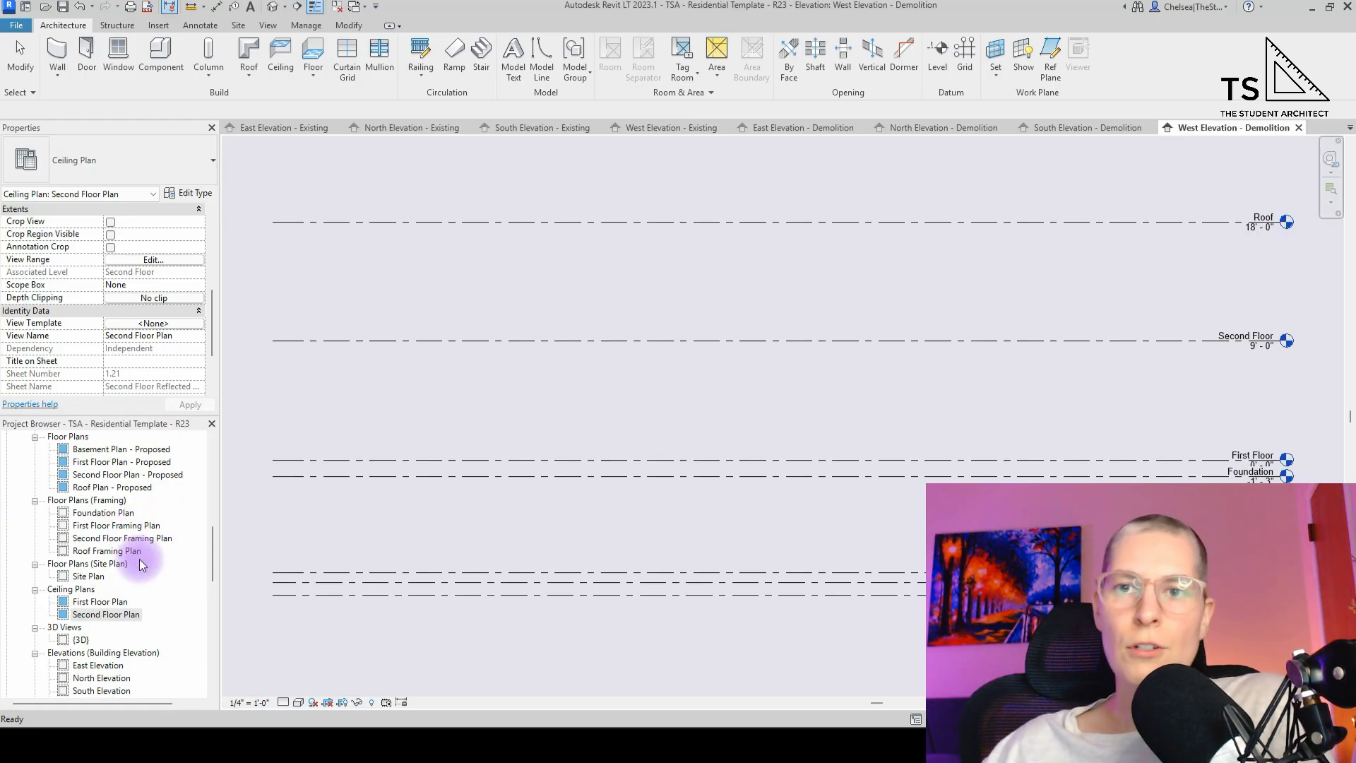
- Review the view names in the ceiling plan, building elevation and demolition elevation groups
scroll(117, 549, down, 4)
scroll(104, 558, down, 3)
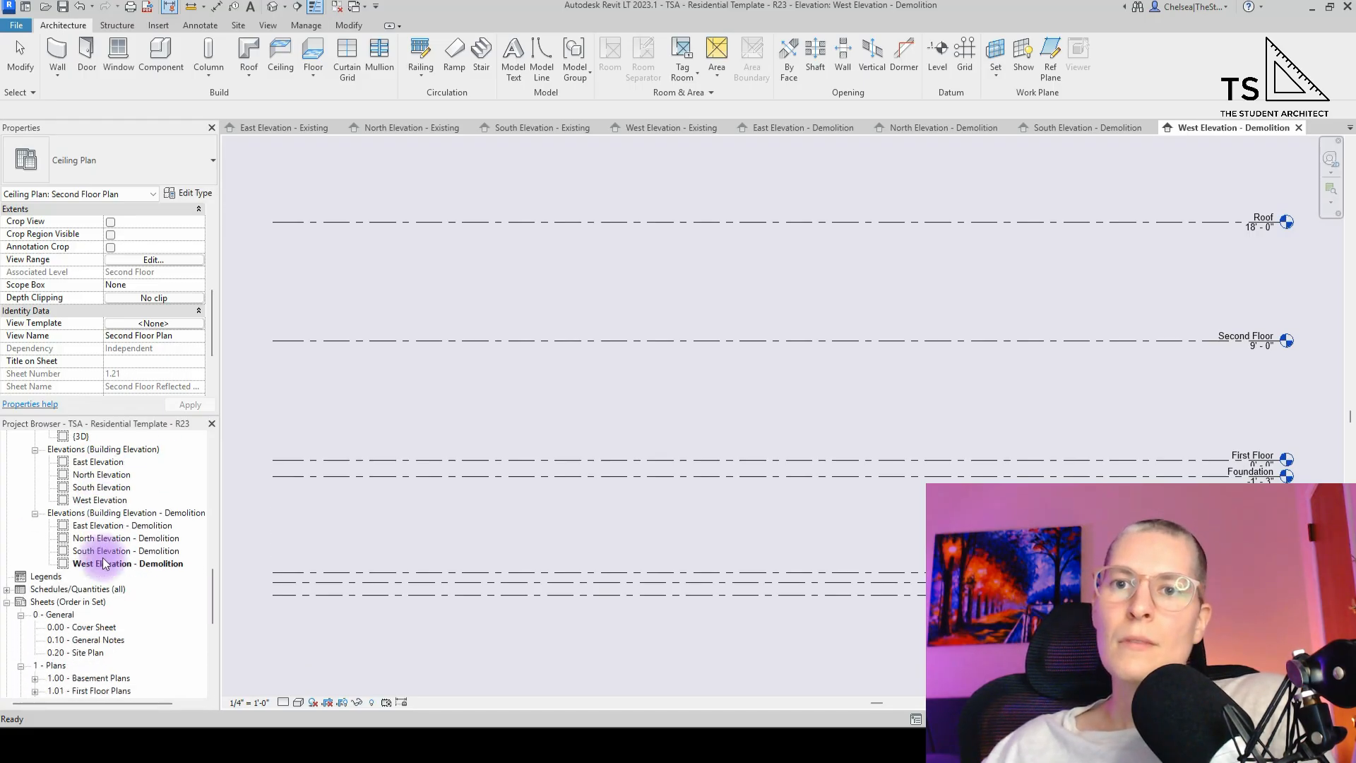
scroll(103, 557, up, 4)
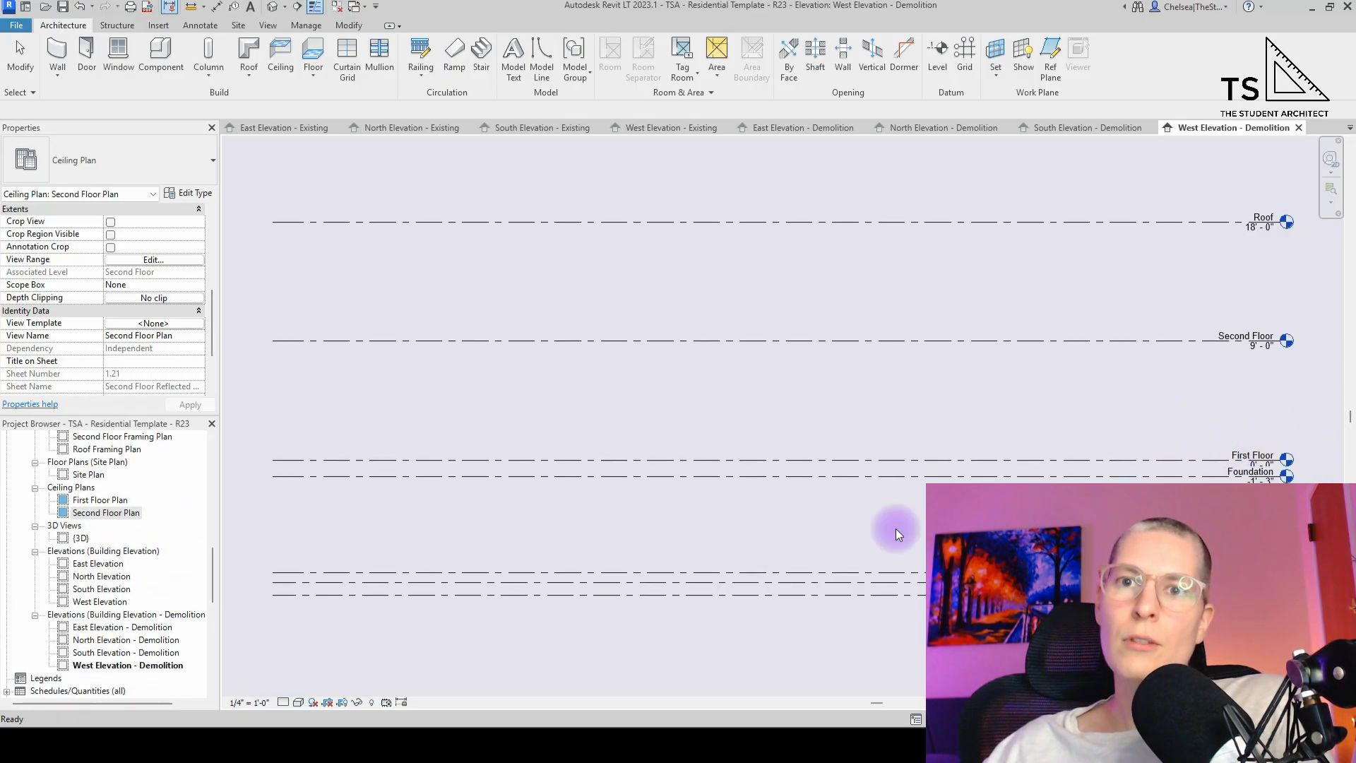
scroll(113, 606, down, 2)
scroll(112, 606, down, 2)
scroll(110, 605, up, 2)
scroll(105, 604, up, 2)
scroll(105, 603, up, 3)
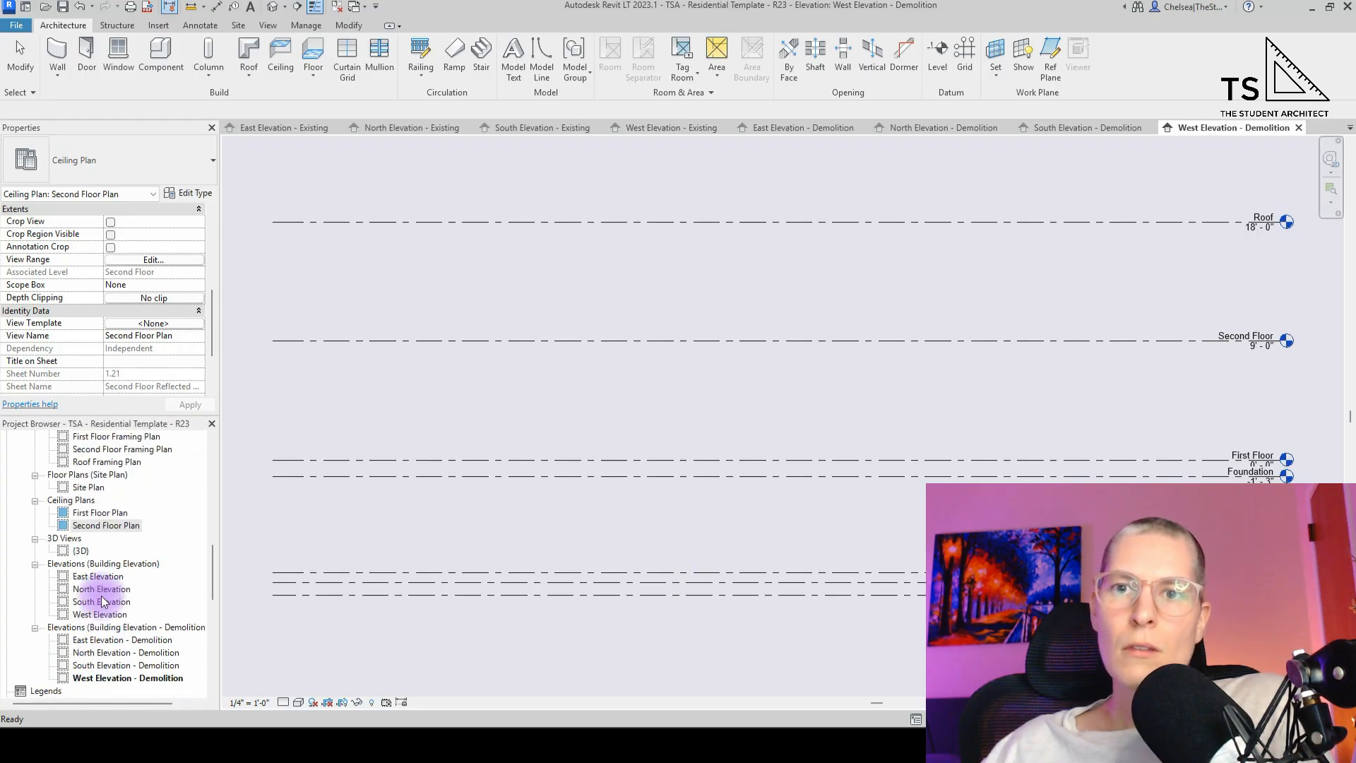
scroll(110, 618, down, 3)
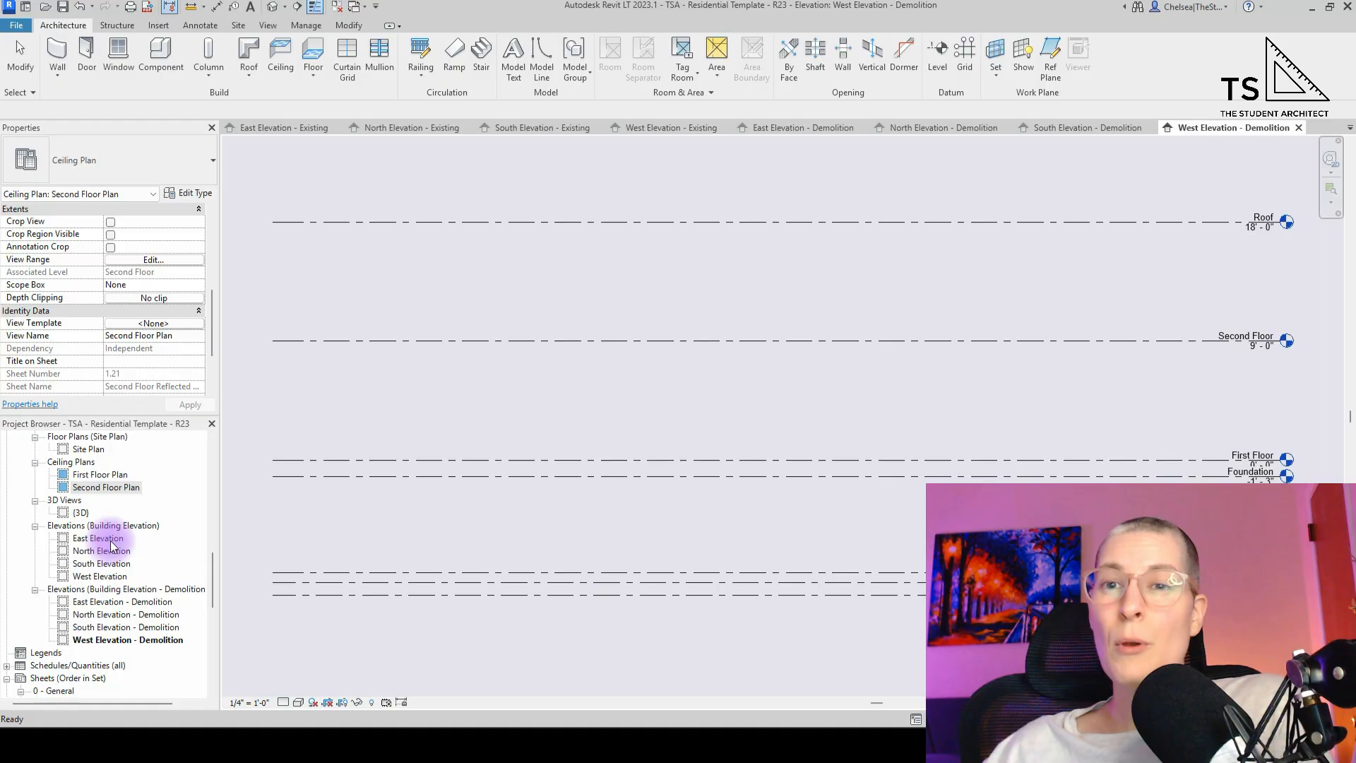
- Rename the new construction East Elevation view as East Elevation - Proposed
click(98, 539)
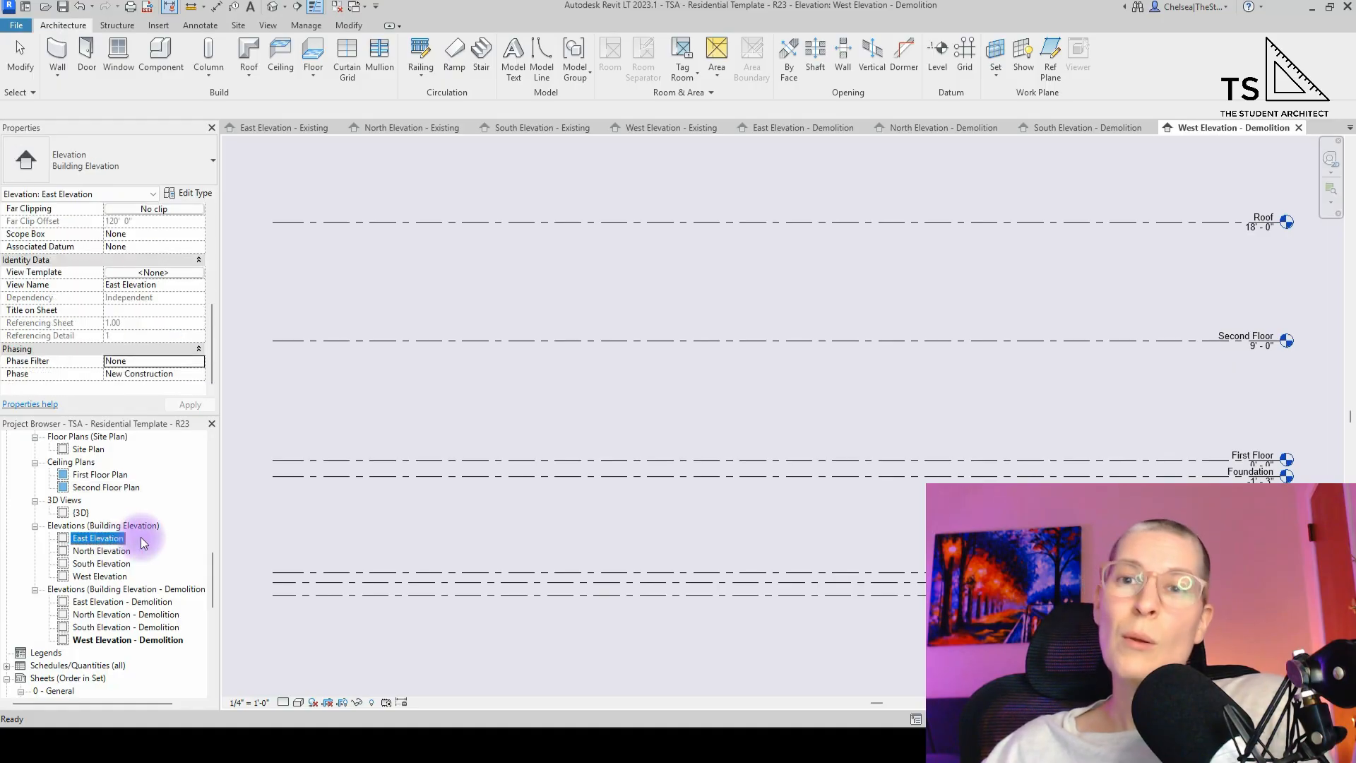
click(127, 538)
text(- Proposed)
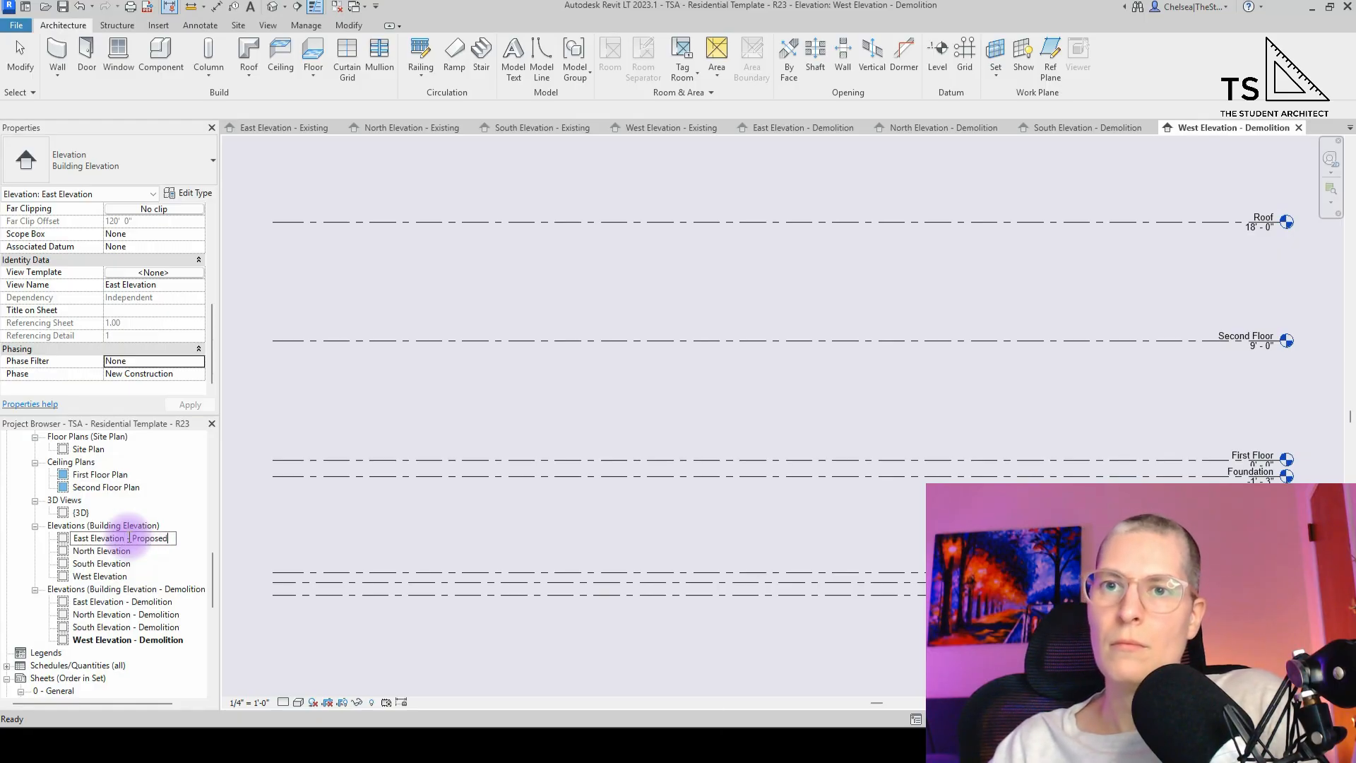
key(Return)
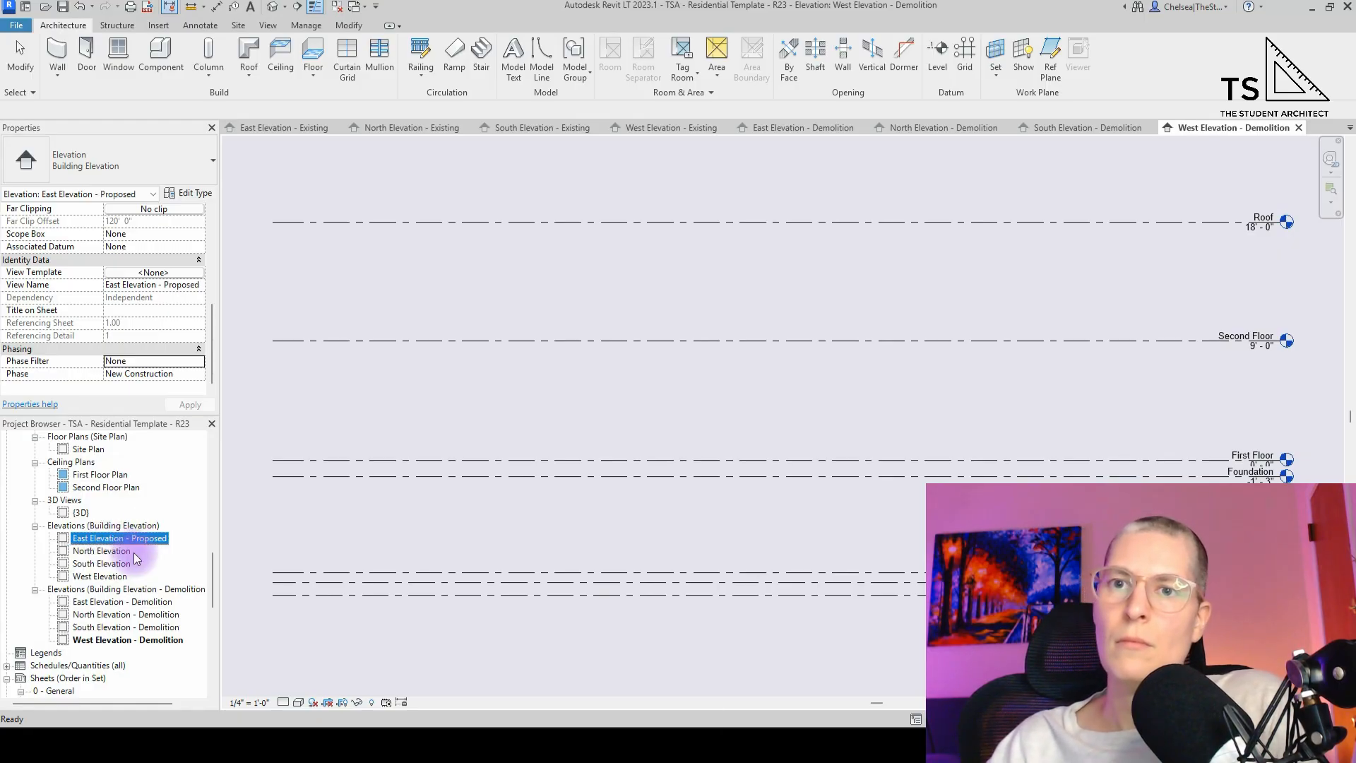
- Rename the new construction North Elevation view as North Elevation - Proposed
click(106, 551)
click(127, 552)
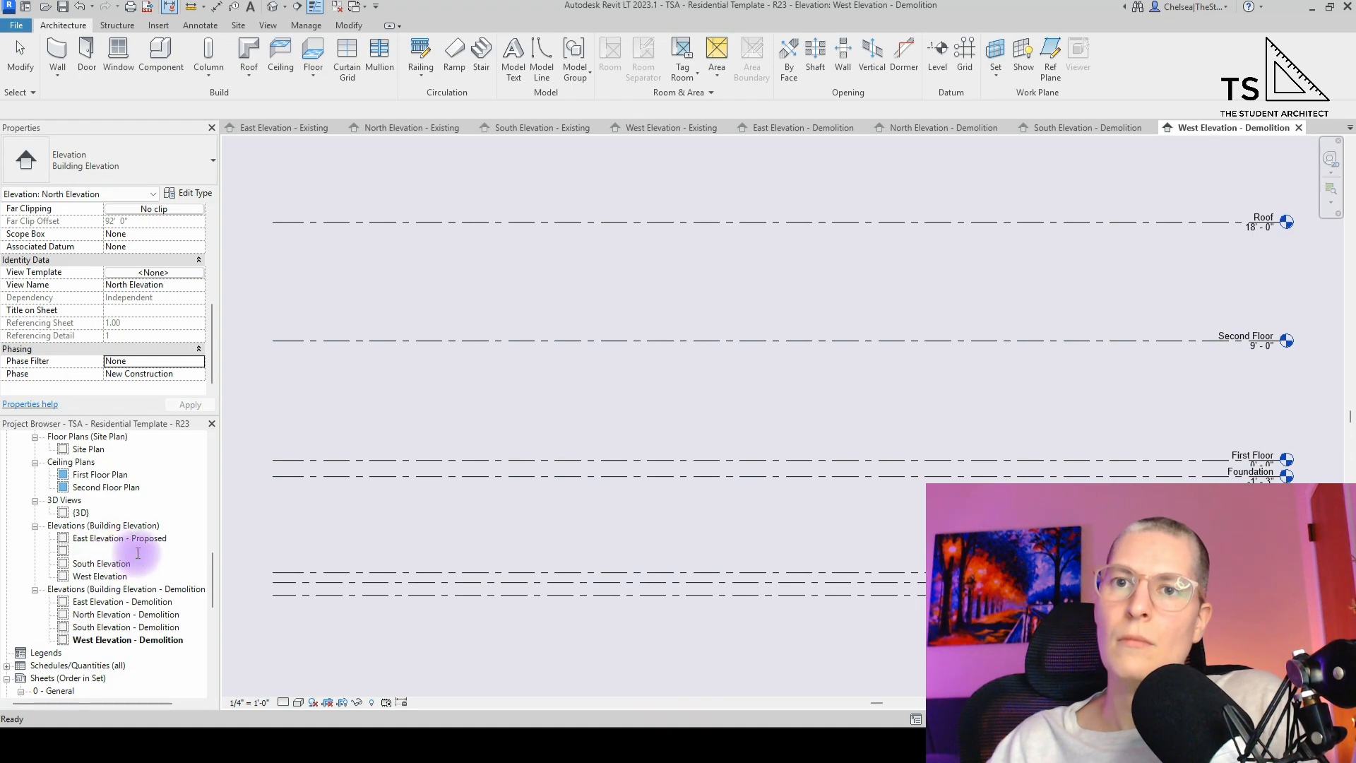
text(- Proposed)
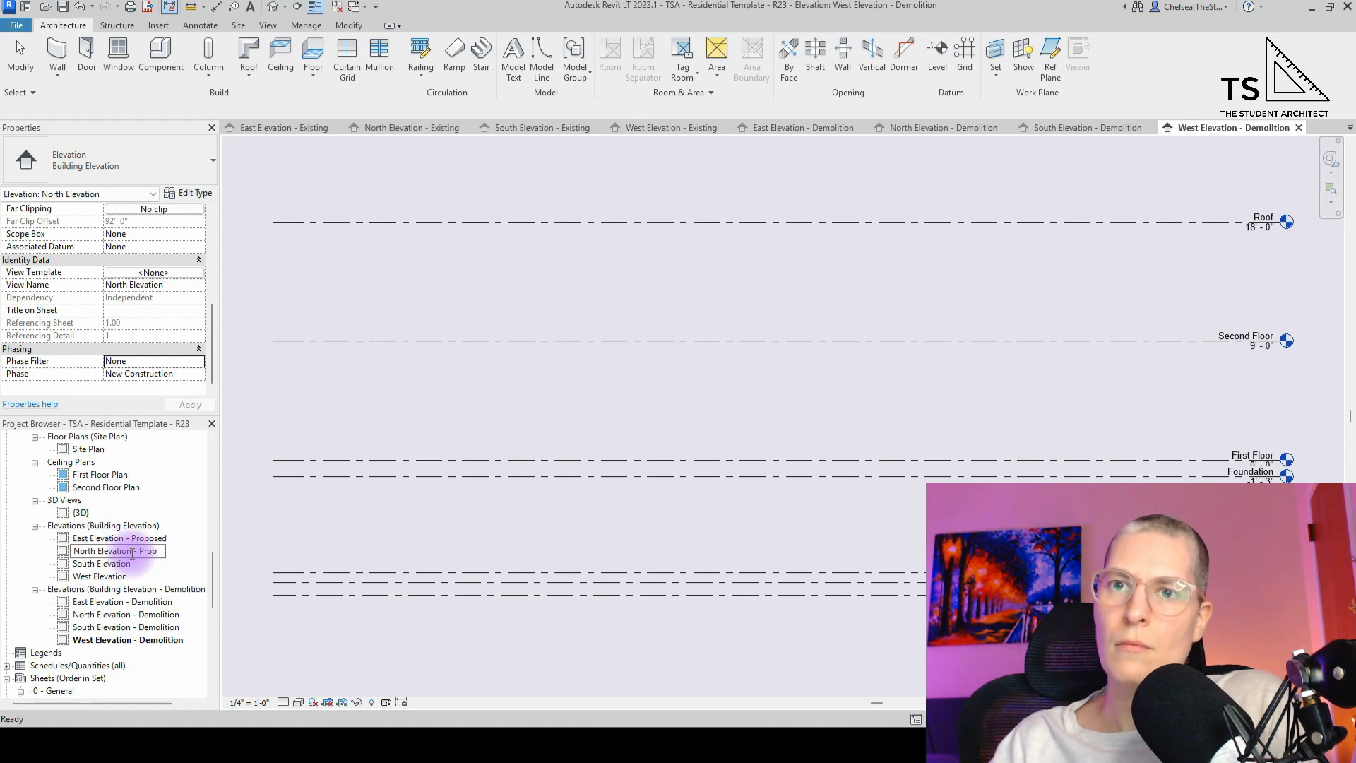
key(Return)
- Rename the new construction South Elevation view as South Elevation - Proposed
click(110, 564)
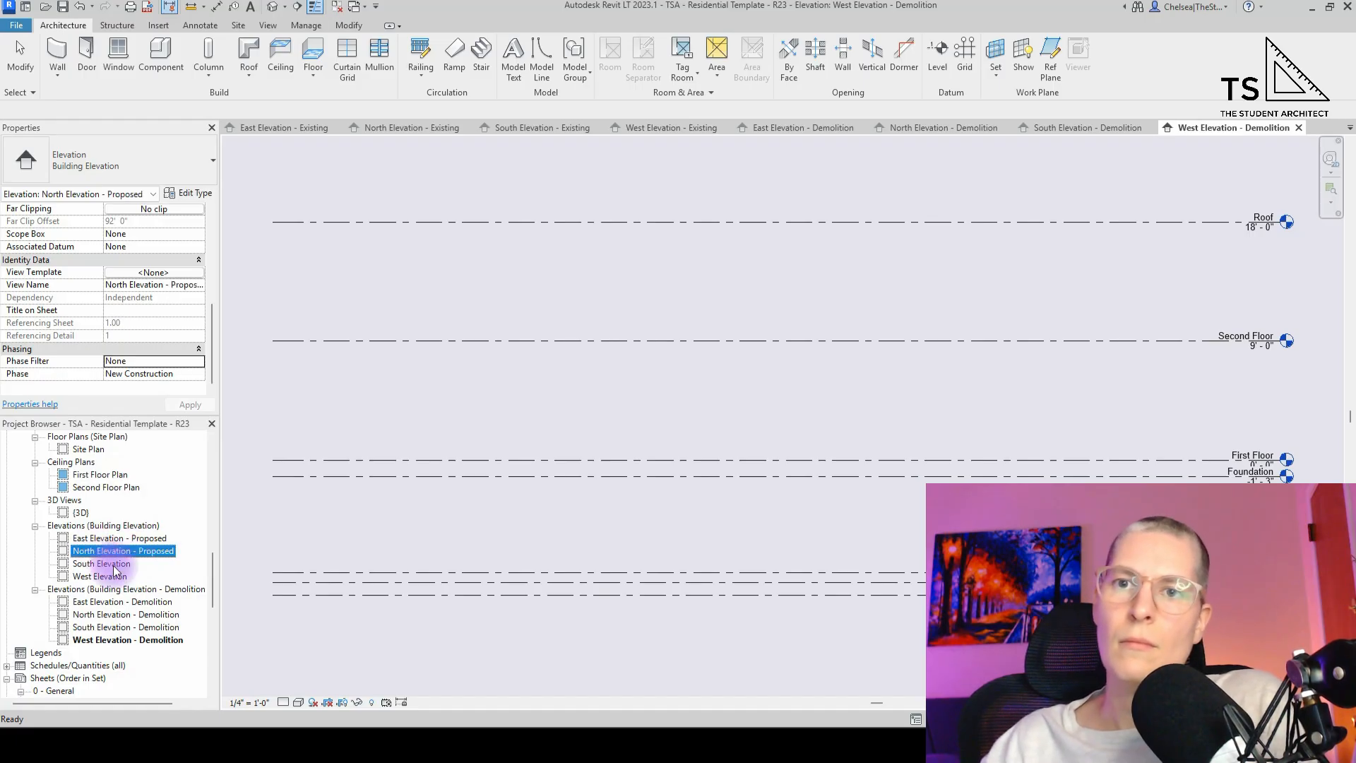
click(91, 565)
click(133, 564)
text(- Proposed)
key(Return)
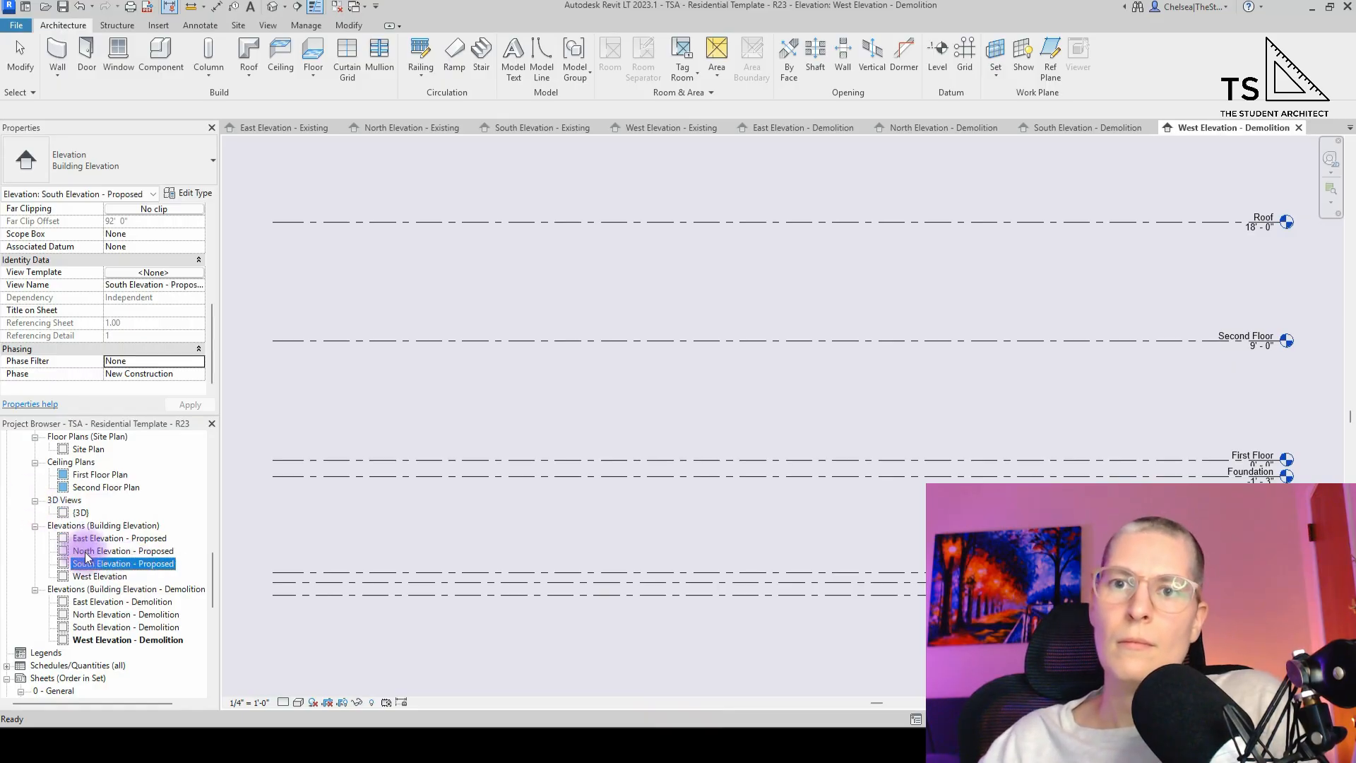
- Rename the new construction West Elevation view as West Elevation - Proposed
click(107, 577)
click(107, 578)
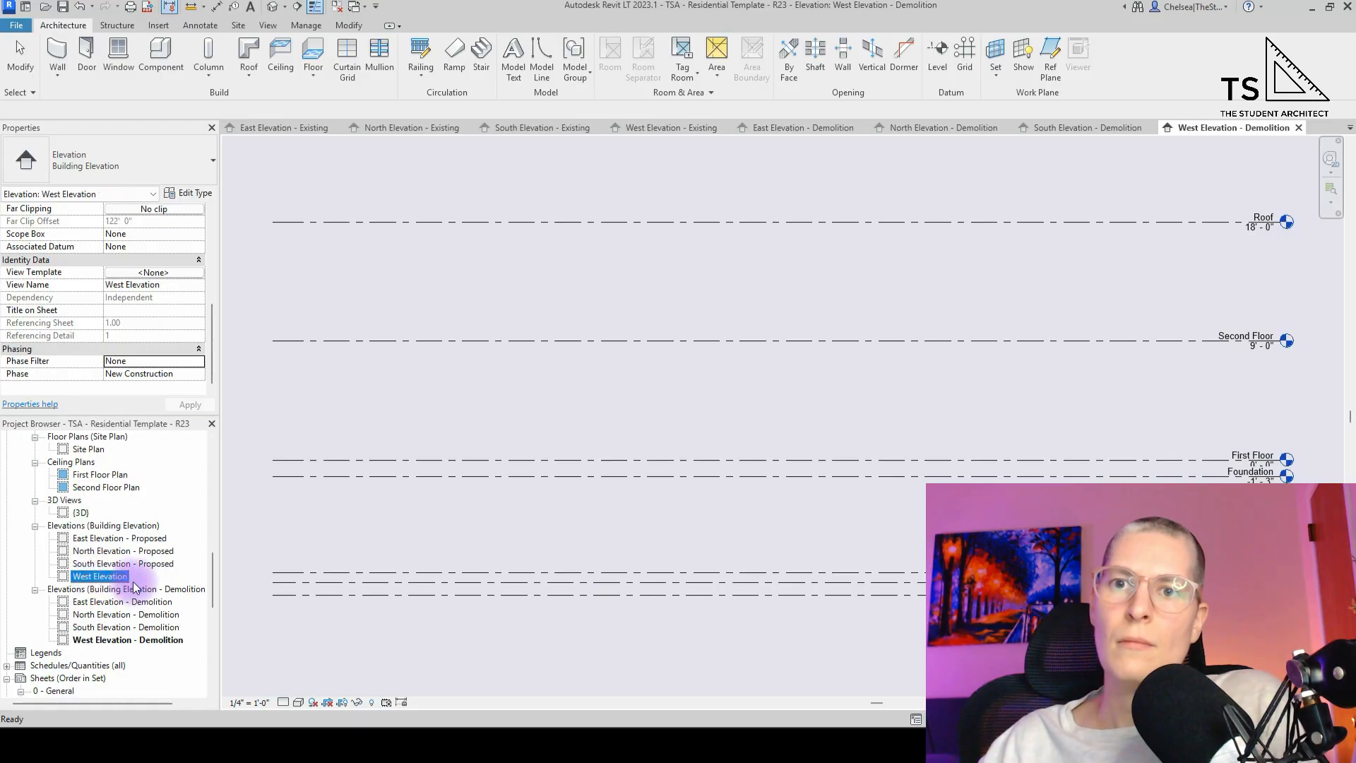
click(131, 577)
text(- )
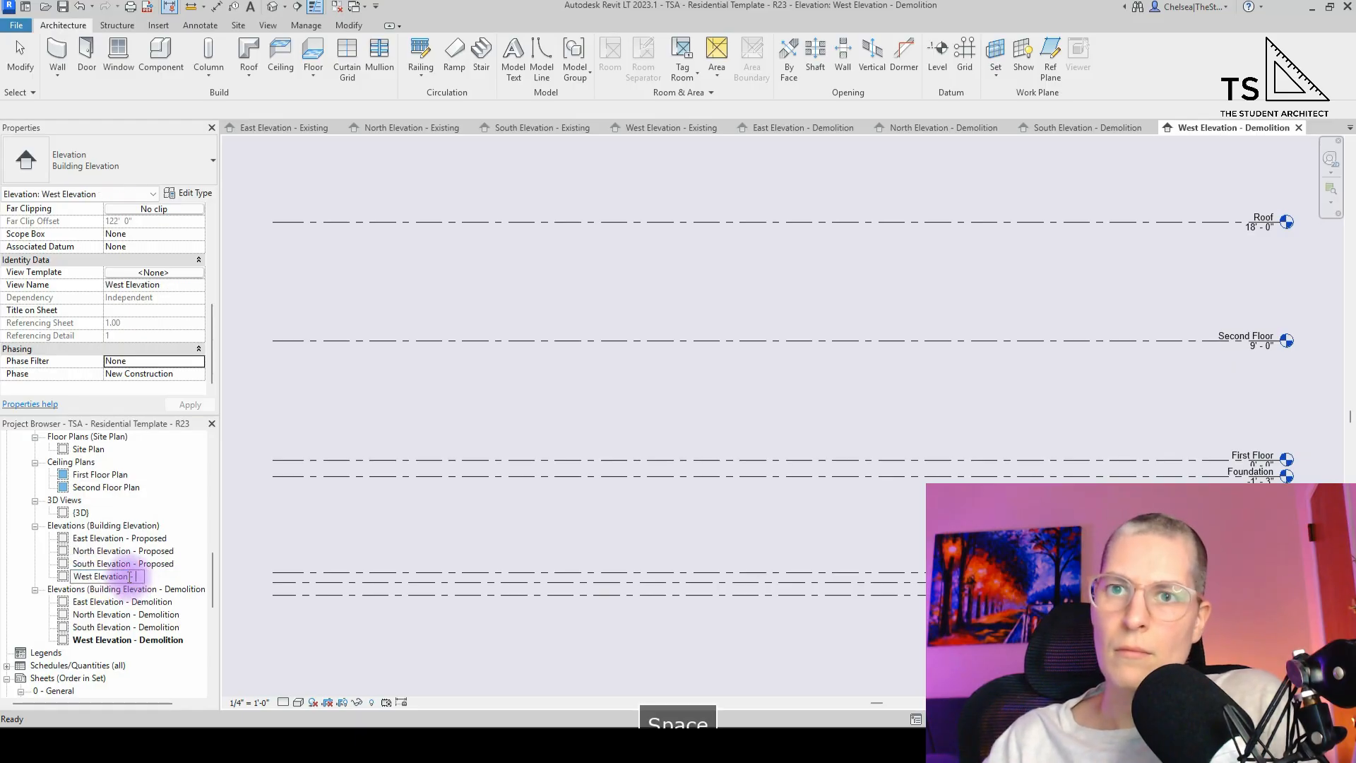
text(Proposed)
key(Return)
- Duplicate the new construction Site Plan view and rename the copy as Site Plan - Demolition
scroll(95, 558, up, 2)
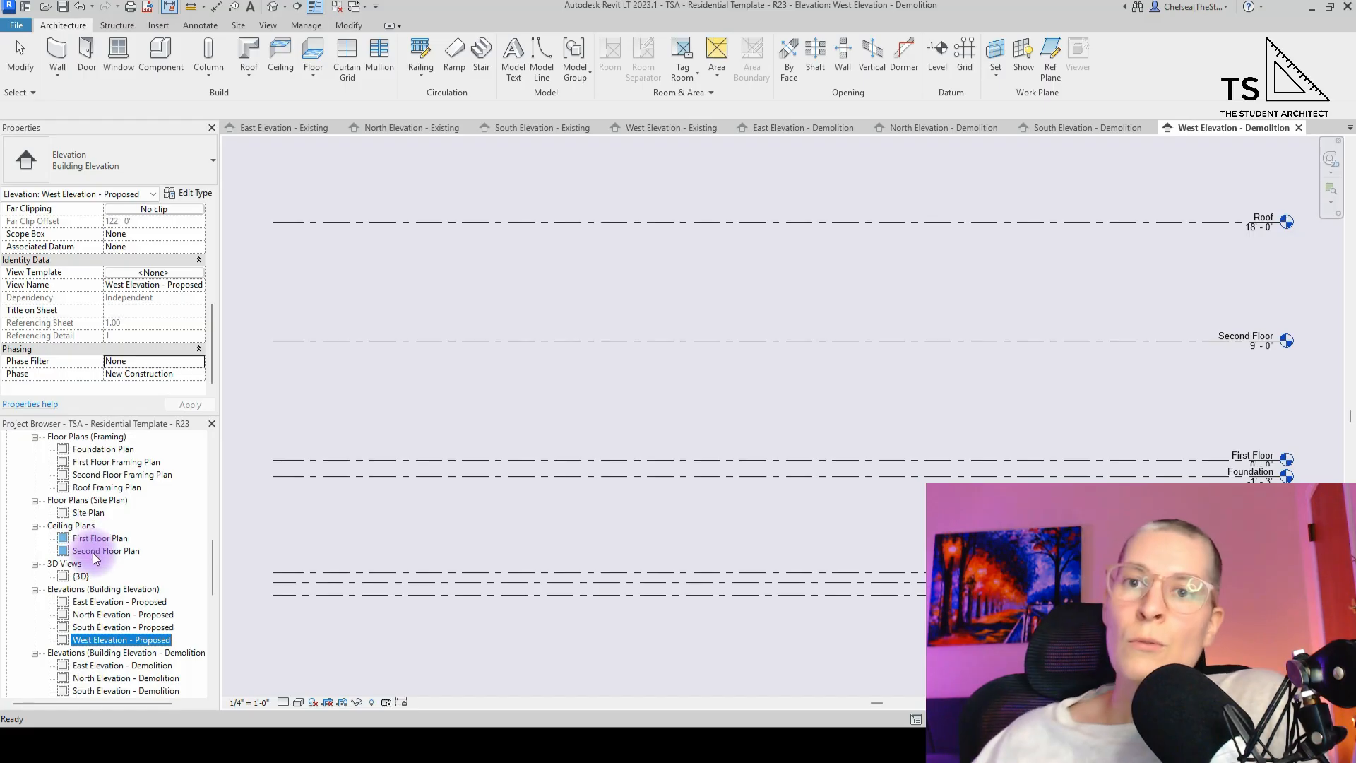
scroll(92, 544, up, 2)
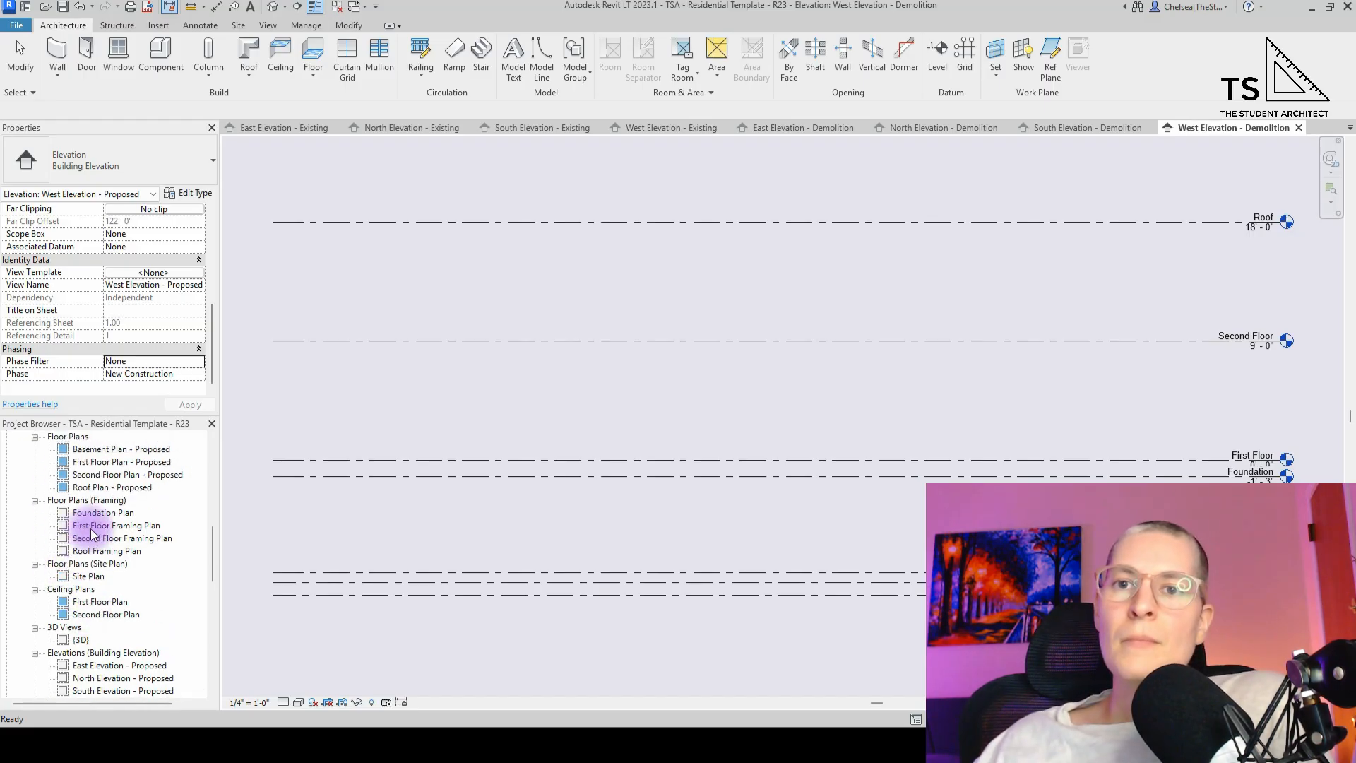
click(88, 577)
scroll(86, 581, up, 5)
scroll(82, 636, down, 3)
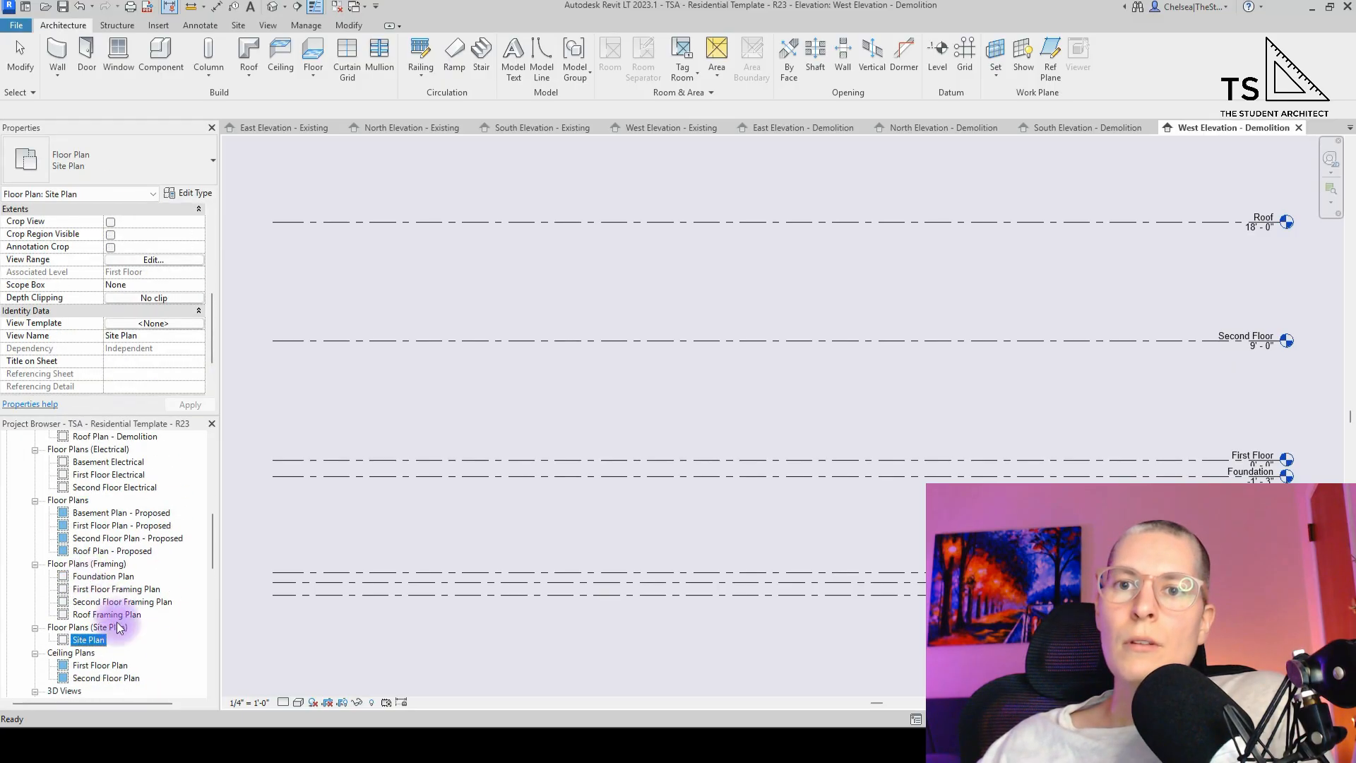
right_click(79, 640)
mouse_move(216, 407)
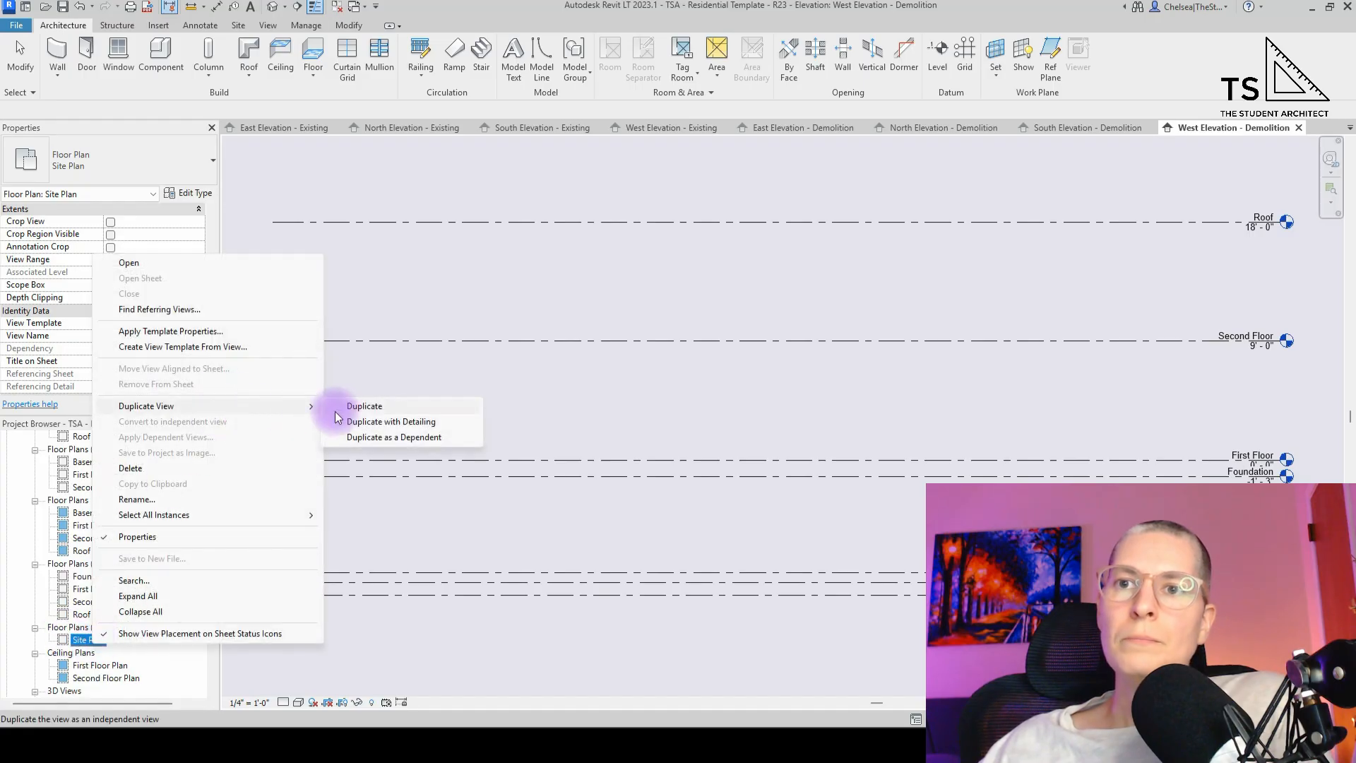
click(358, 412)
click(93, 654)
click(106, 652)
drag(109, 652, 150, 652)
key(BackSpace)
text(- )
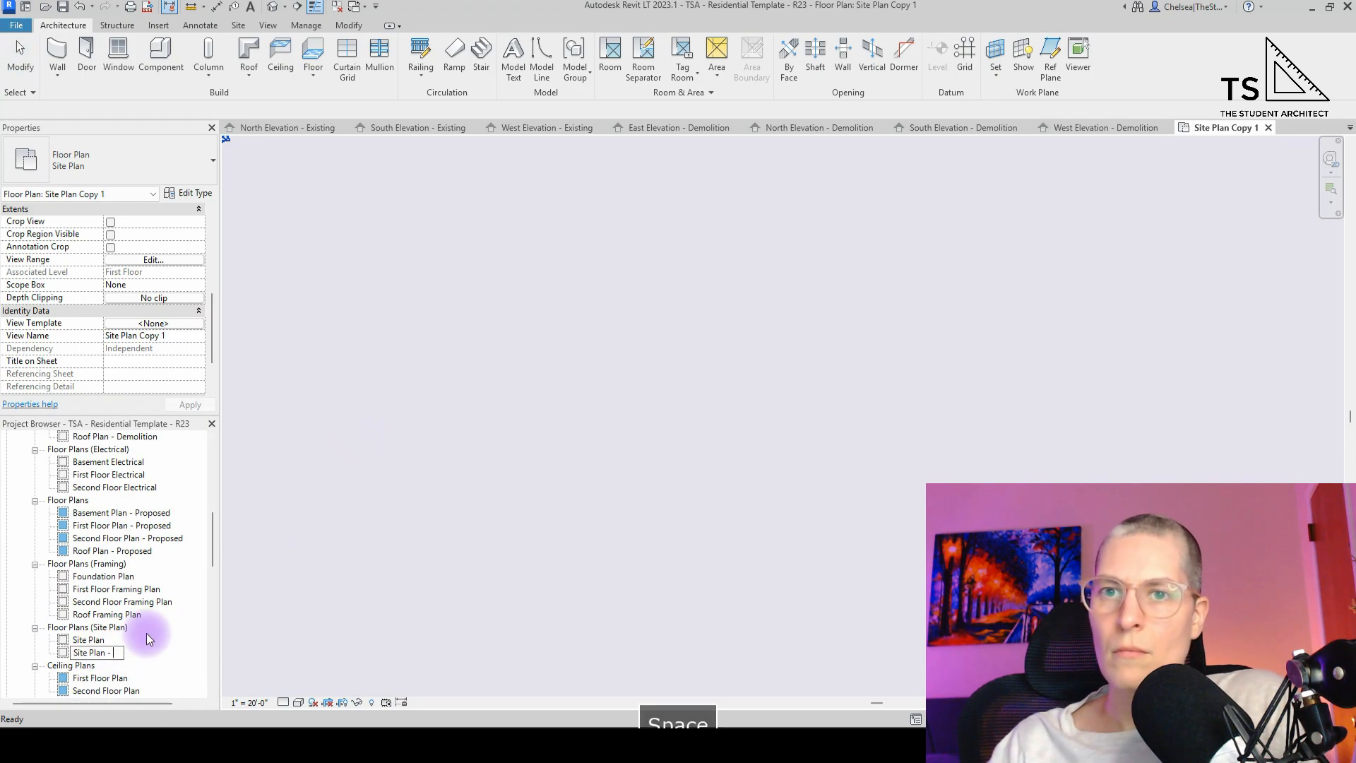
text(Demolition)
key(Return)
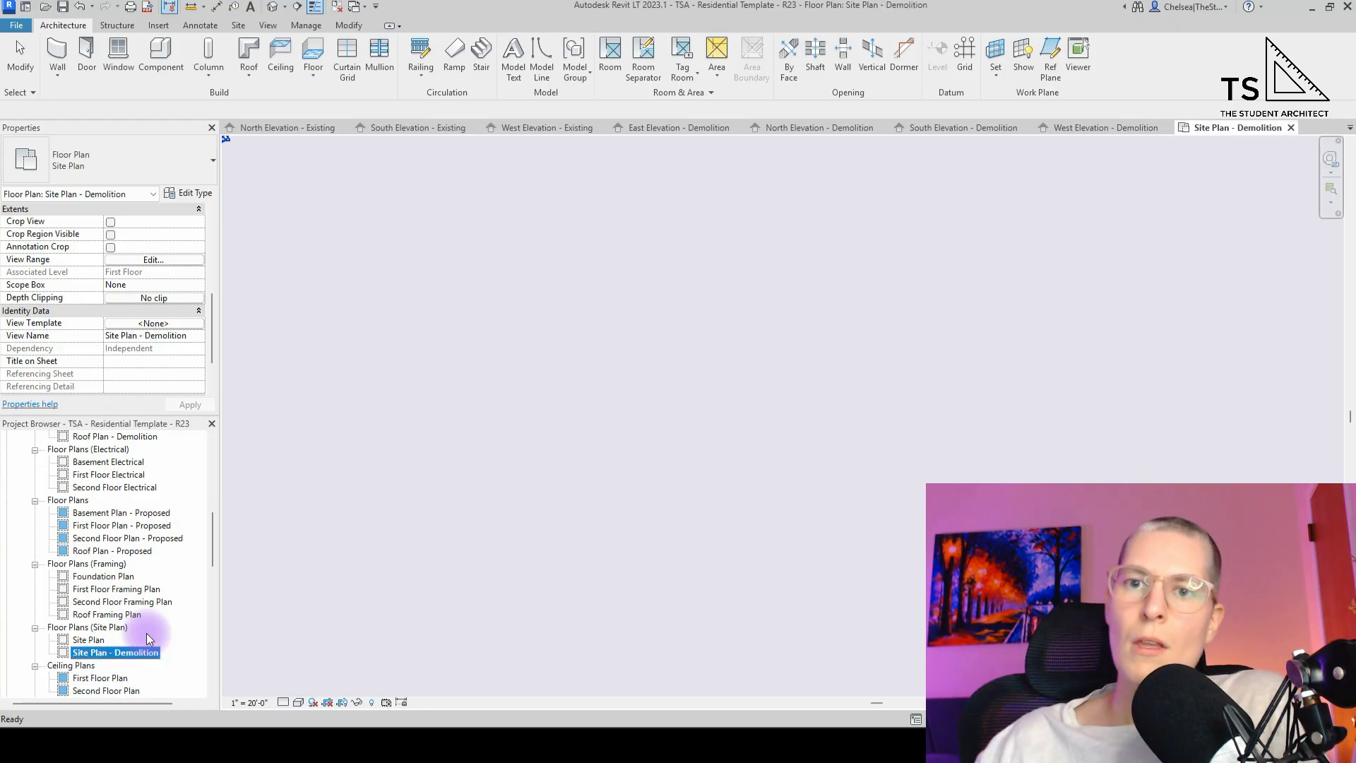
- Try the Demolition floor plan type on the Site Plan - Demolition view and undo the type change
click(88, 639)
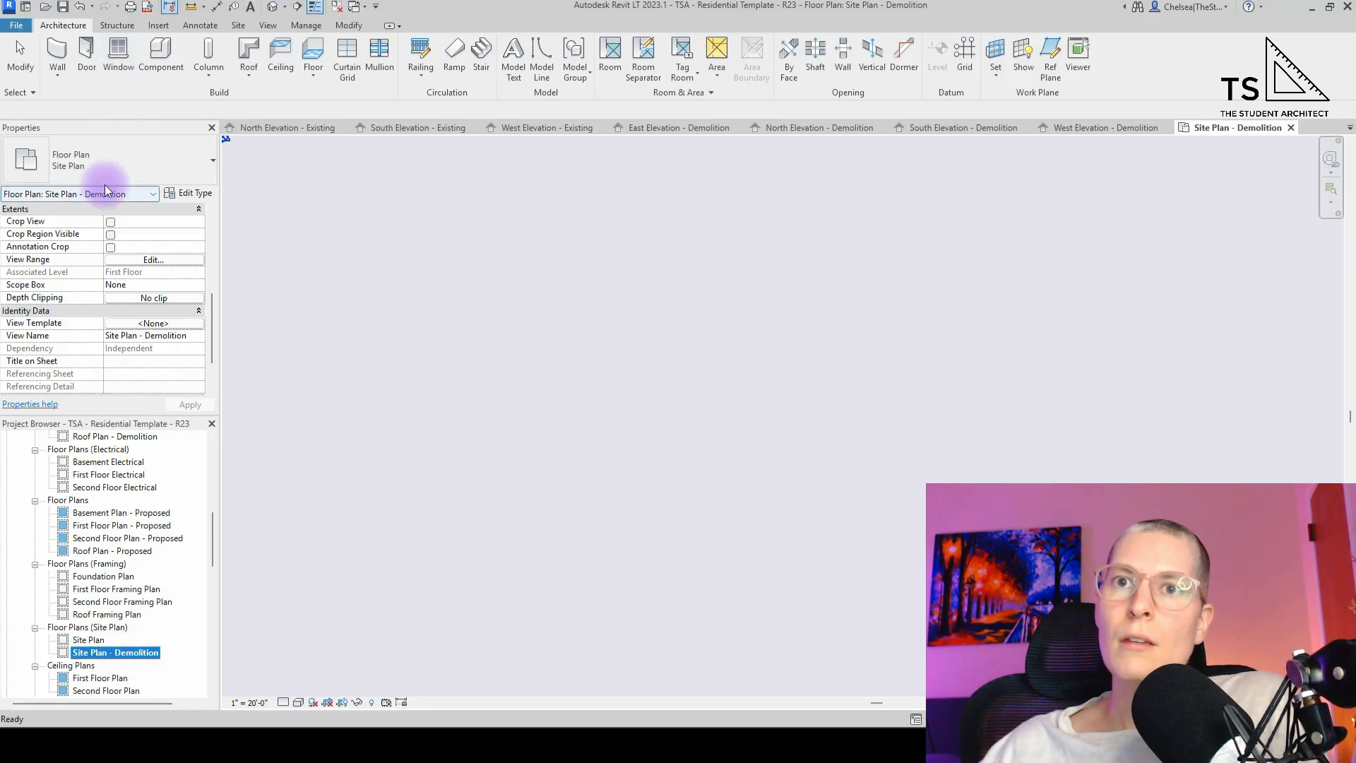
click(120, 165)
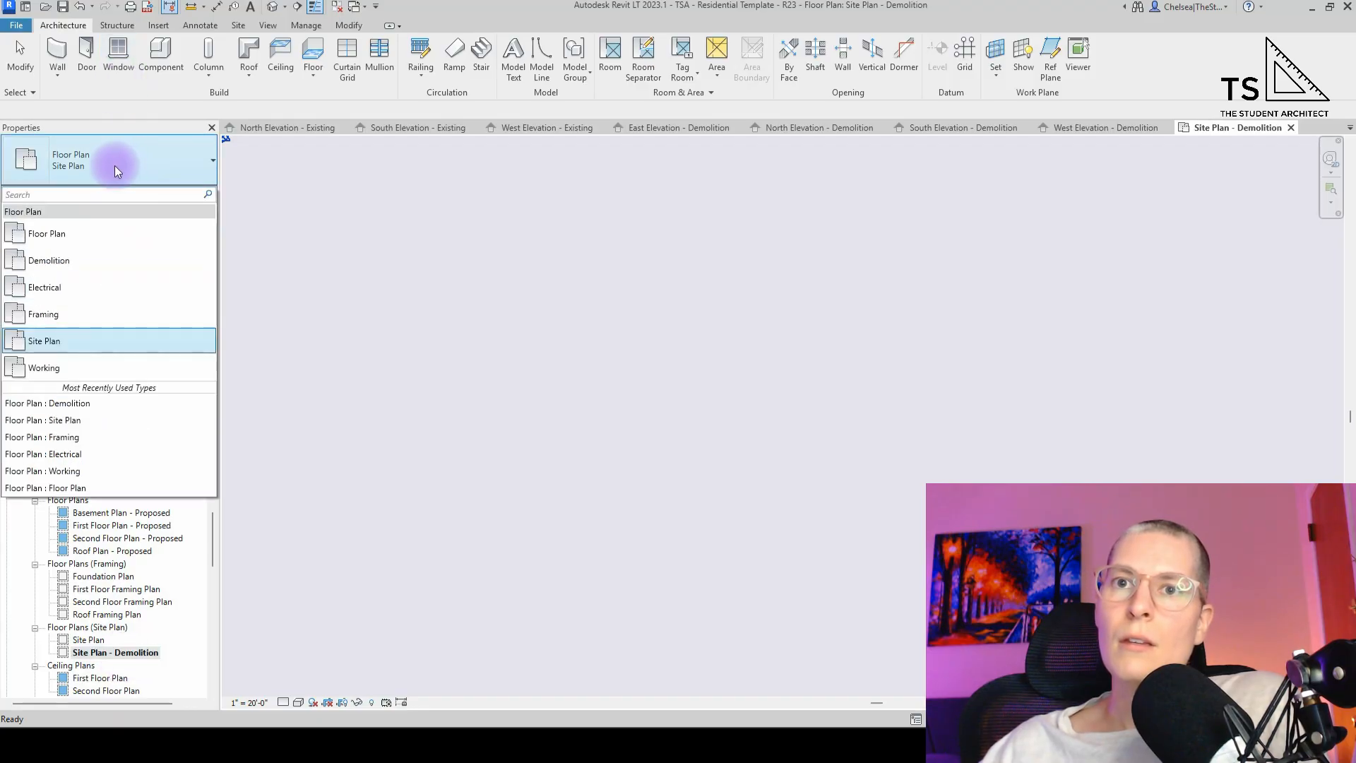
click(61, 272)
scroll(110, 537, up, 3)
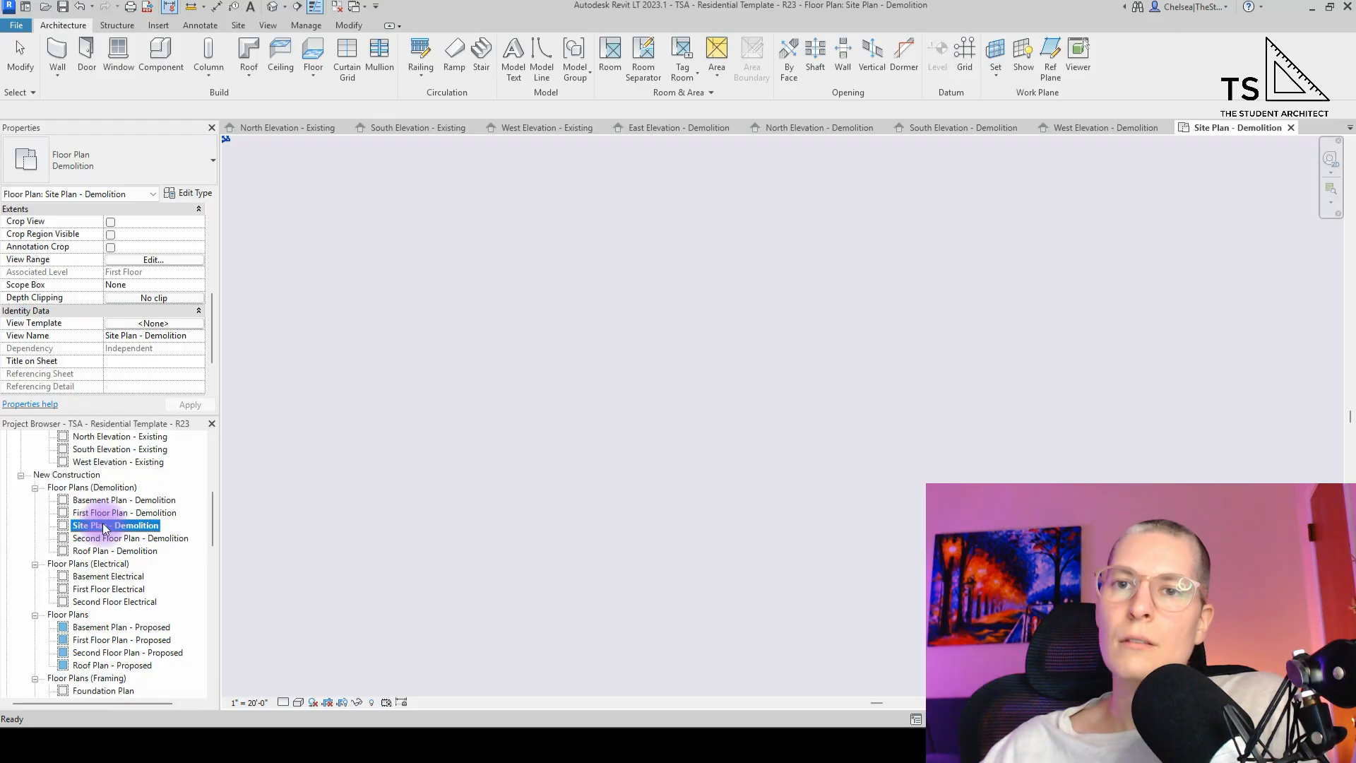
scroll(103, 525, down, 2)
scroll(104, 523, up, 1)
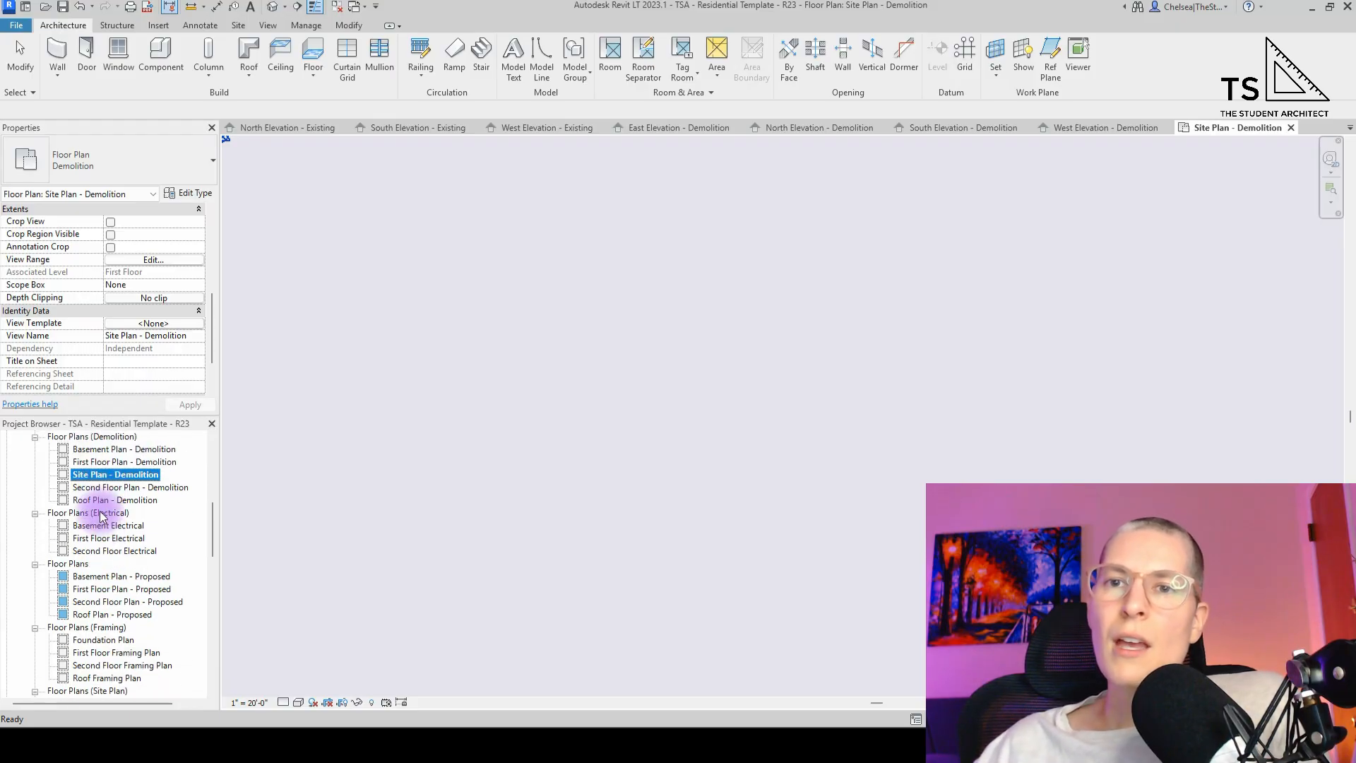
key(ctrl+z)
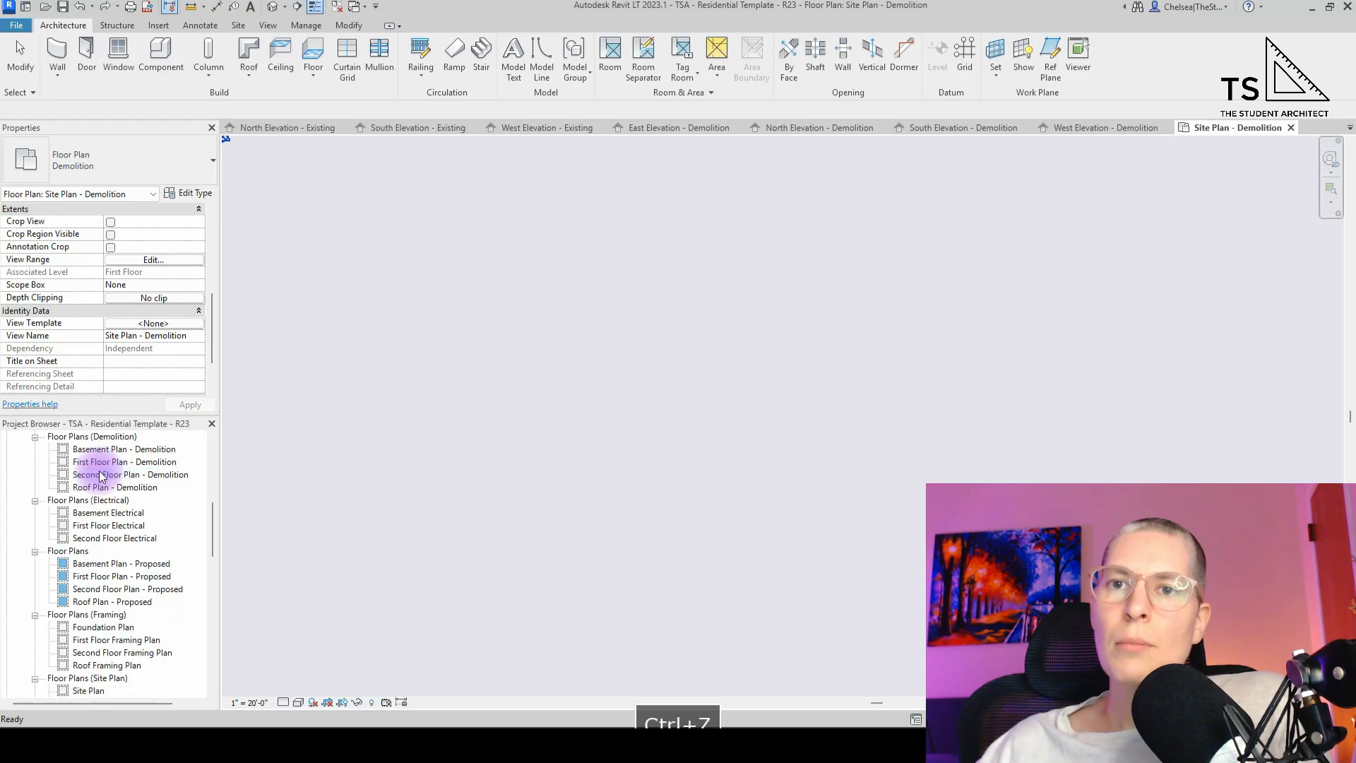
- Rename the original Site Plan view as Site Plan - Proposed
scroll(100, 605, down, 2)
click(86, 615)
click(94, 617)
click(111, 615)
text(- Pro)
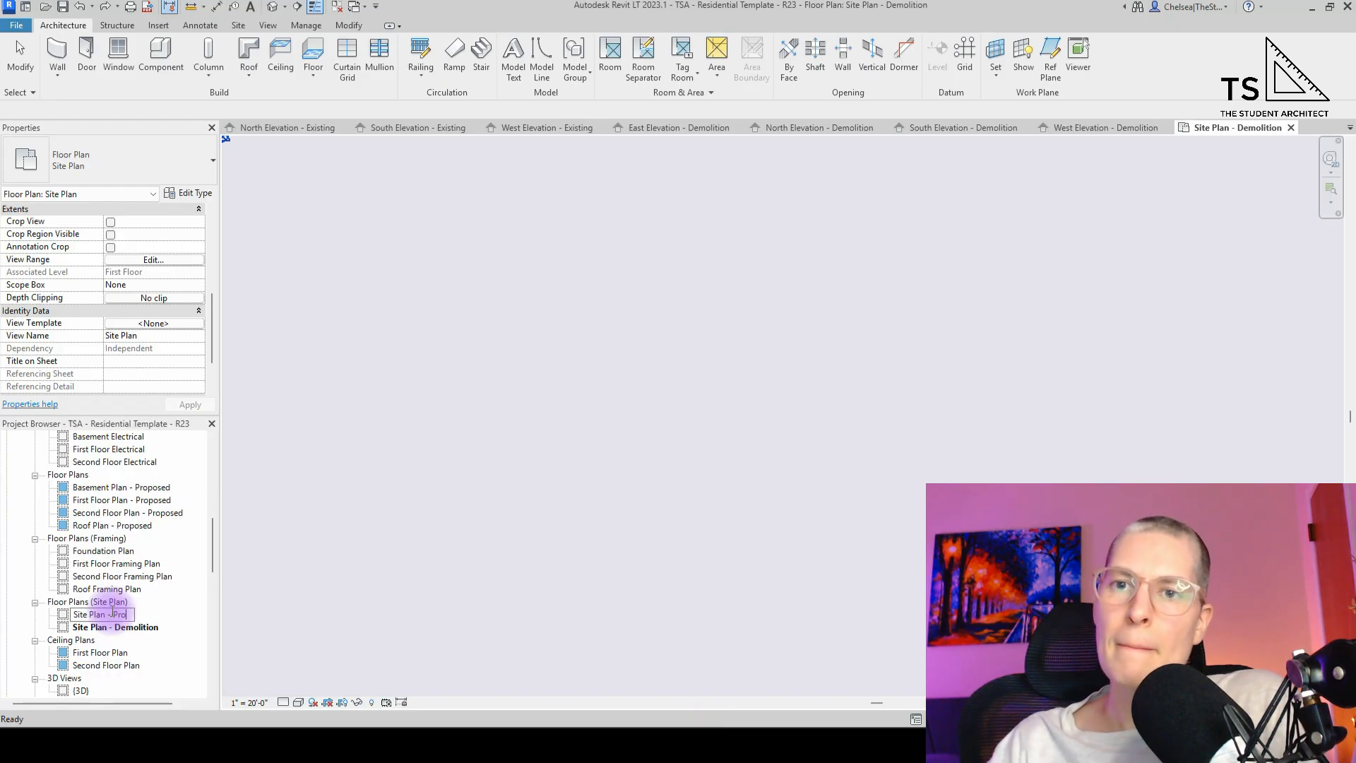
text(posed)
key(Return)
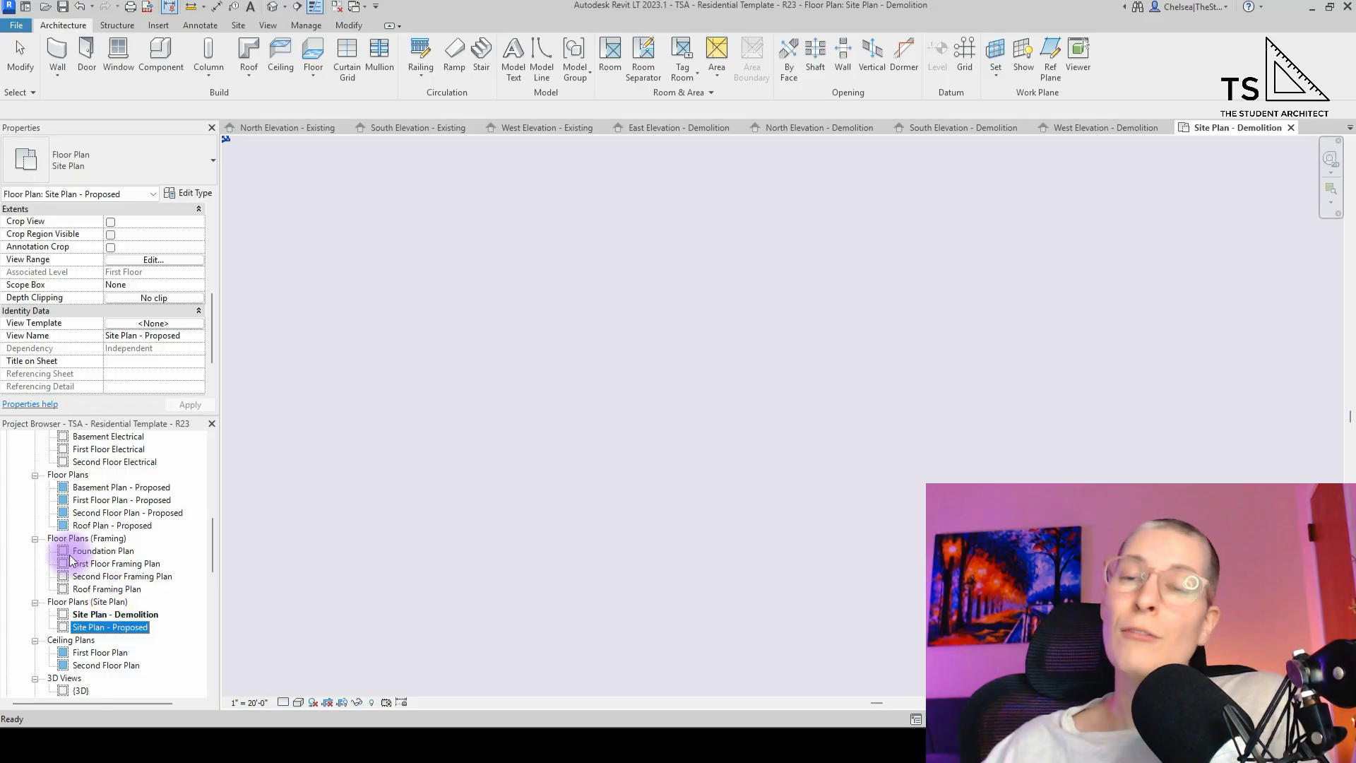
- Select the Site Plan - Demolition view and examine its properties
scroll(120, 516, up, 3)
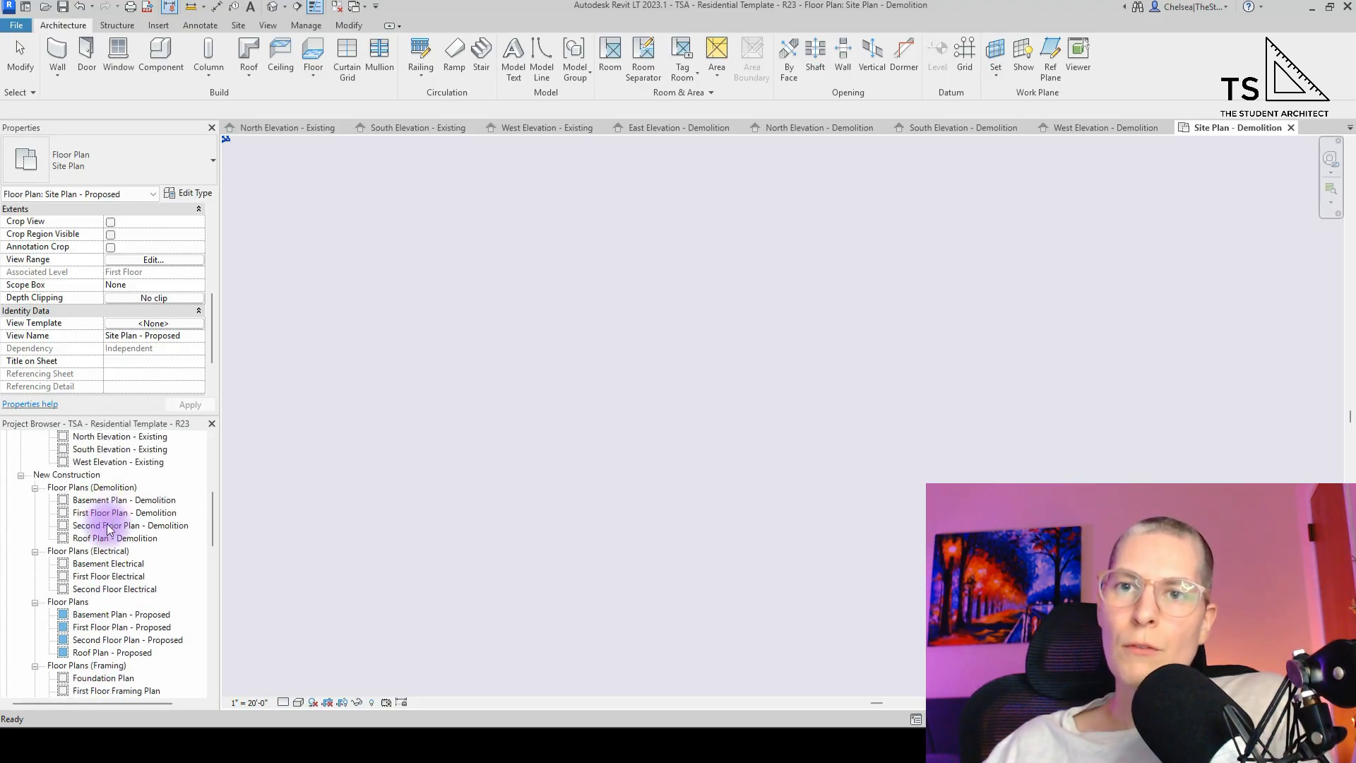
scroll(118, 516, down, 1)
scroll(120, 635, down, 2)
click(120, 639)
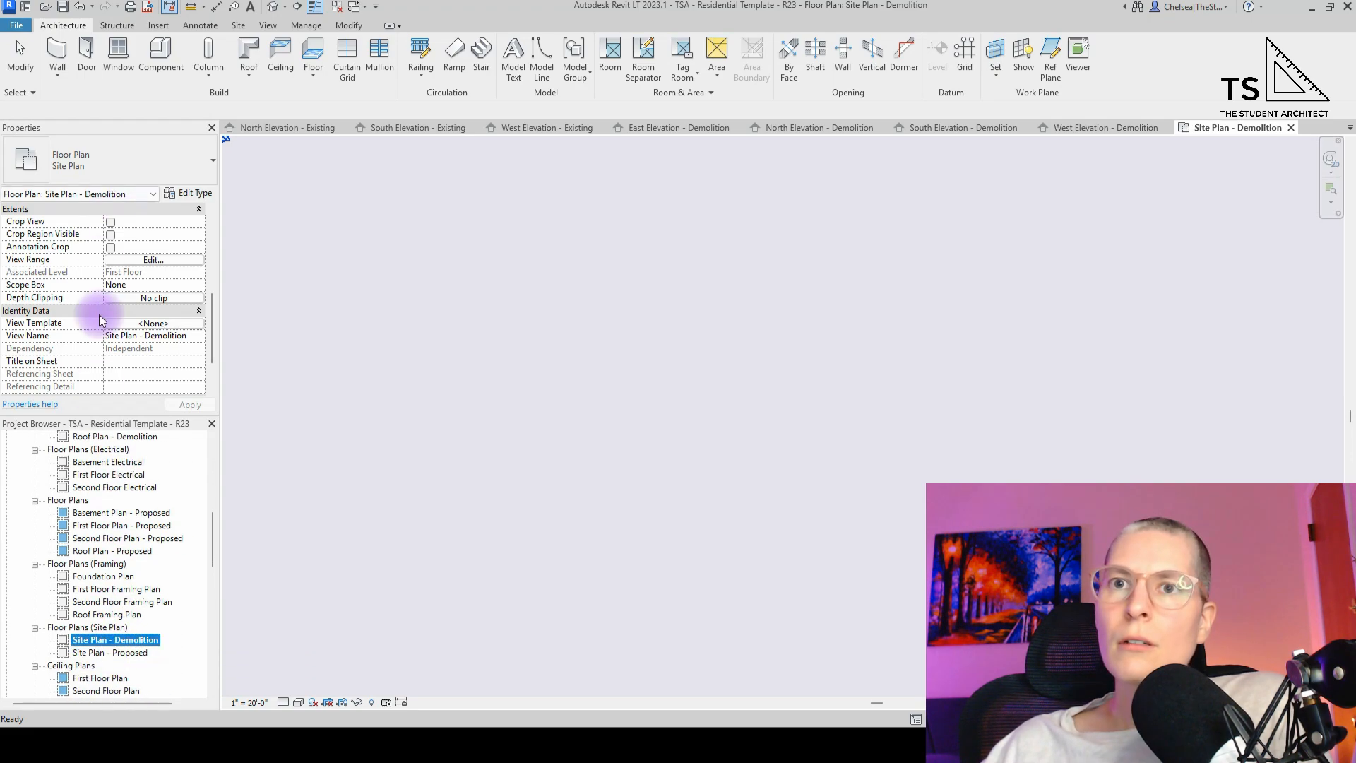
scroll(99, 316, up, 5)
scroll(89, 307, down, 5)
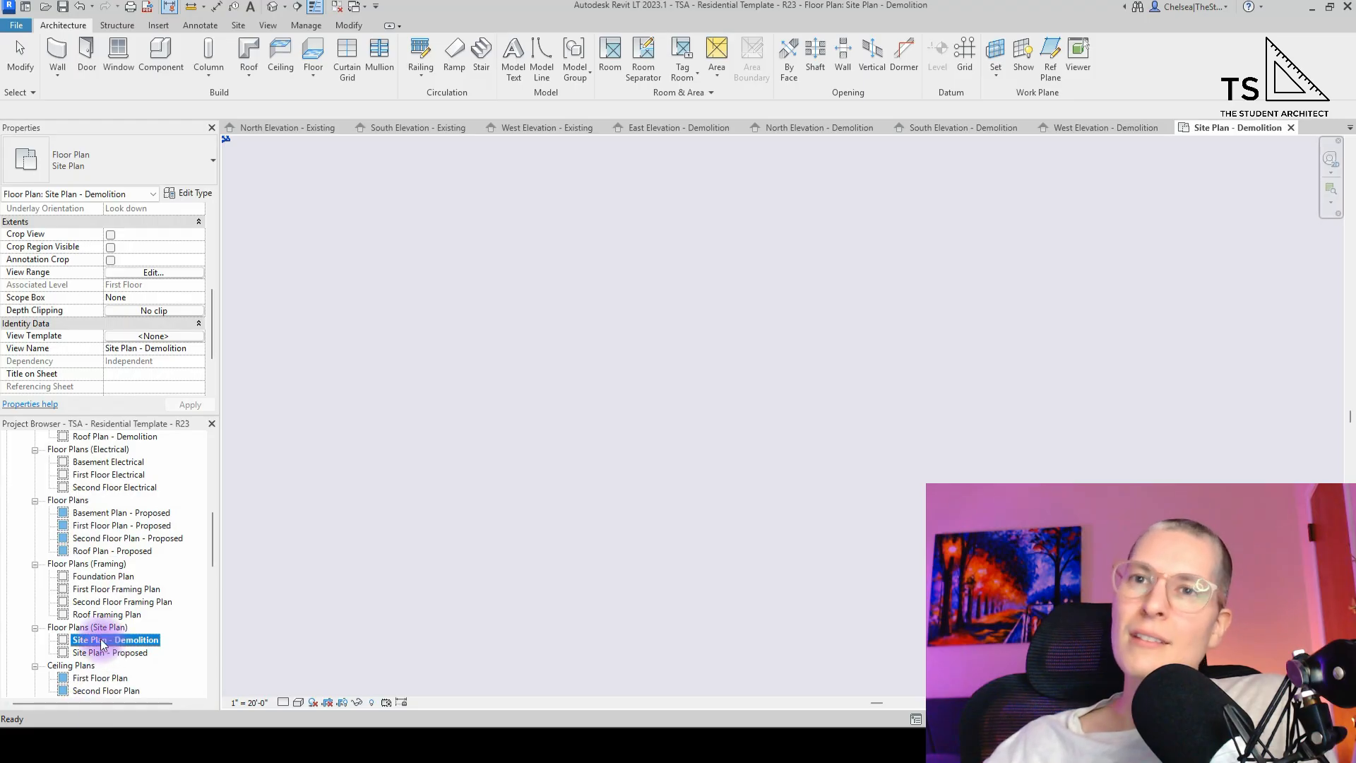
- Review the graphics, extents, identity and phasing properties of the Site Plan - Demolition view
scroll(113, 353, down, 2)
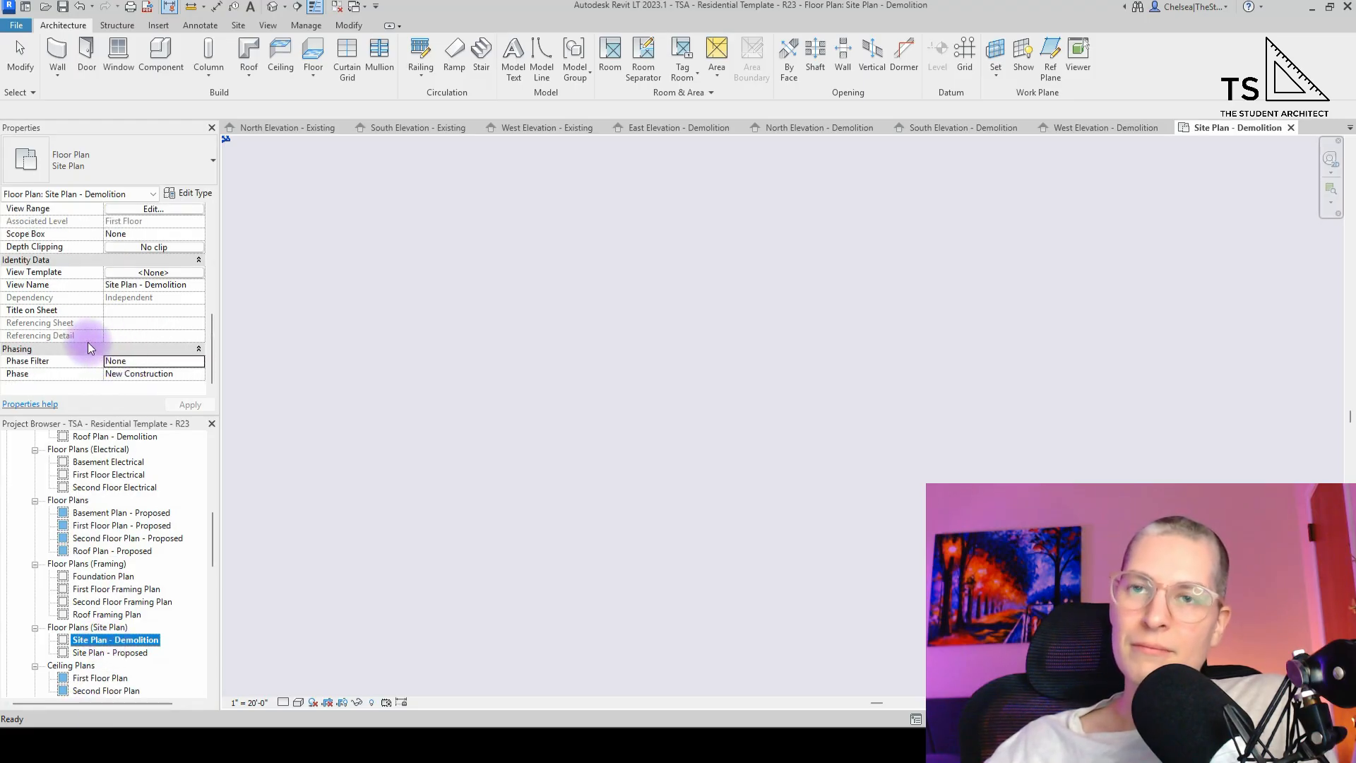
scroll(87, 342, up, 1)
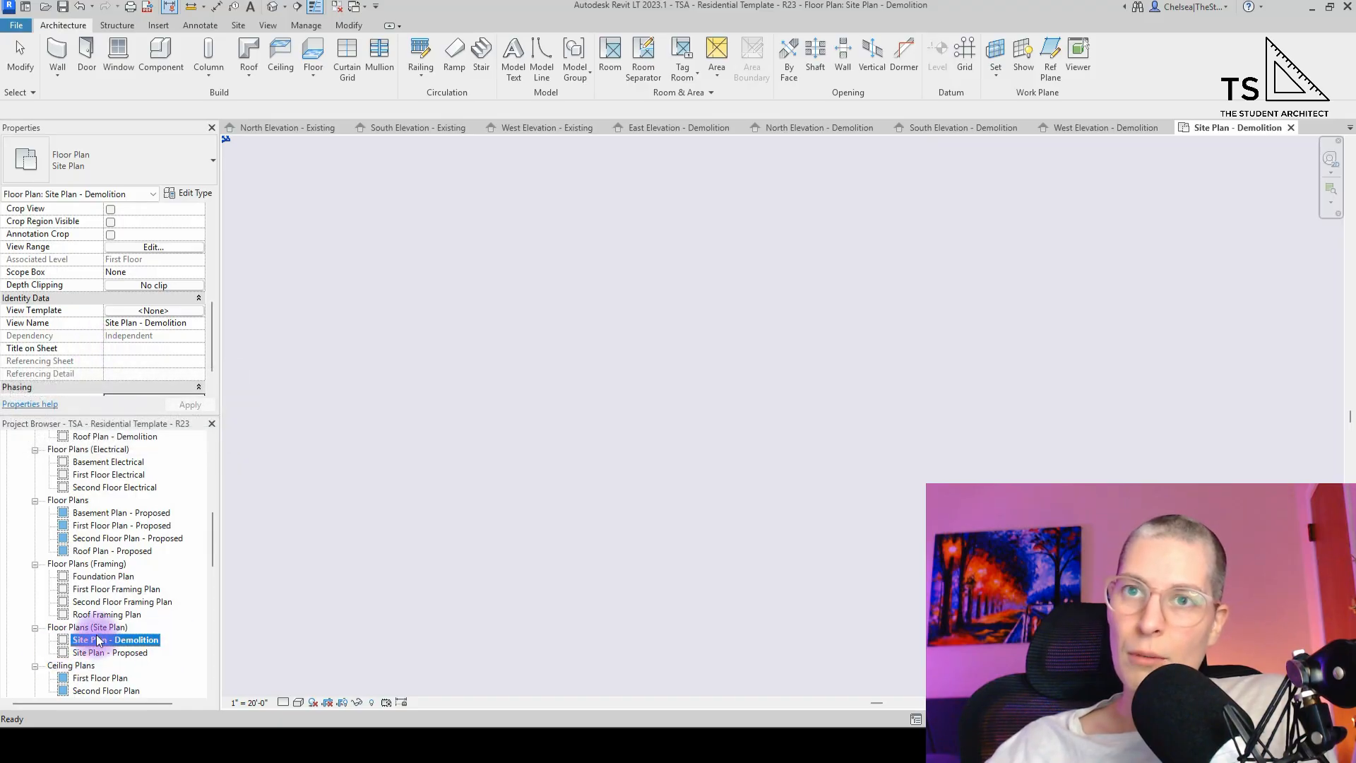
scroll(62, 357, up, 4)
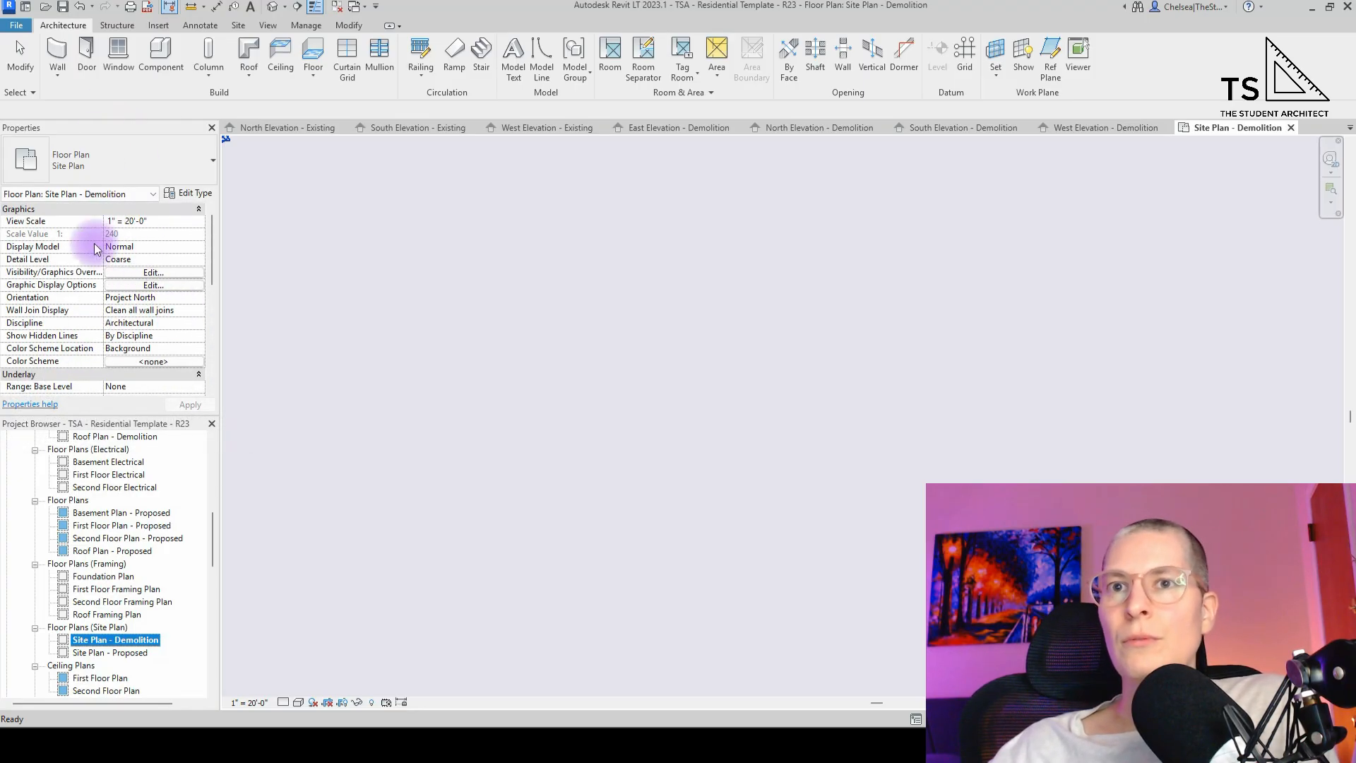
scroll(82, 246, down, 2)
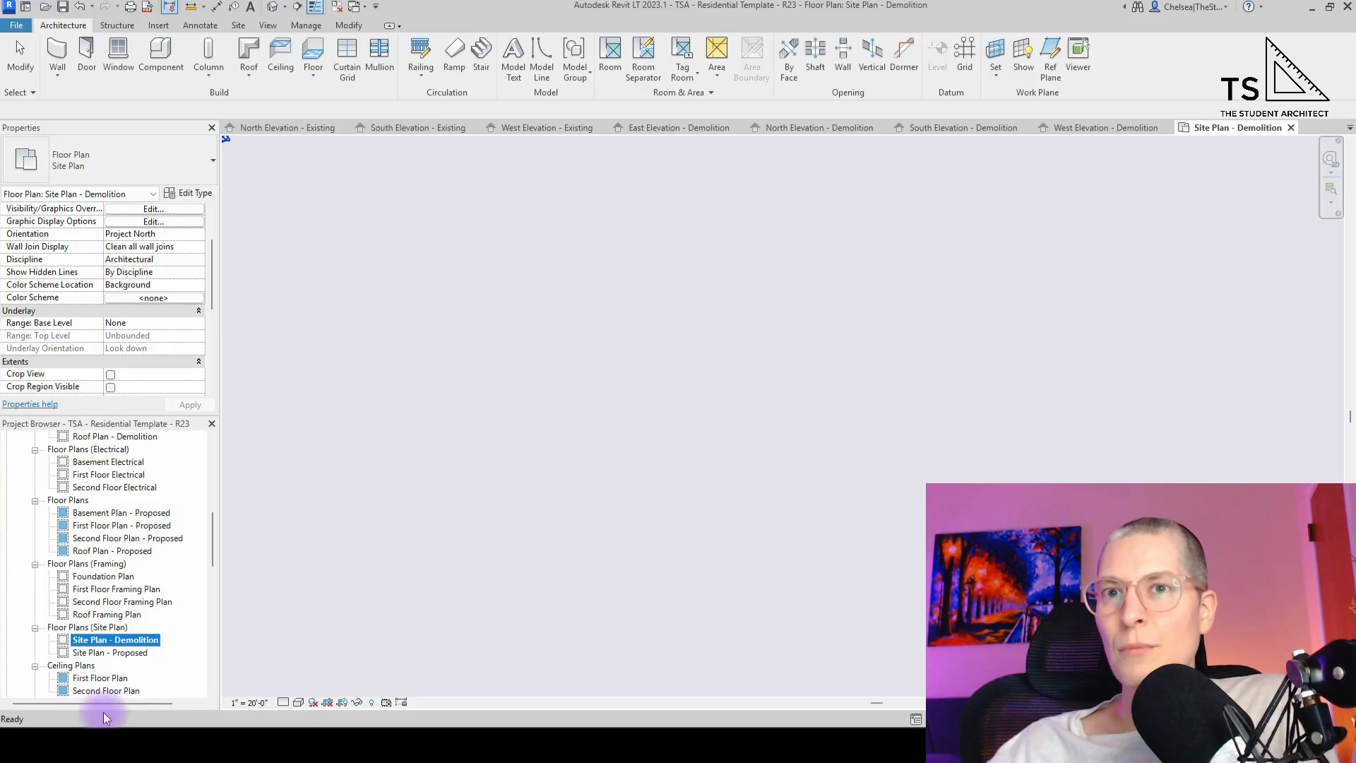
click(117, 601)
click(116, 639)
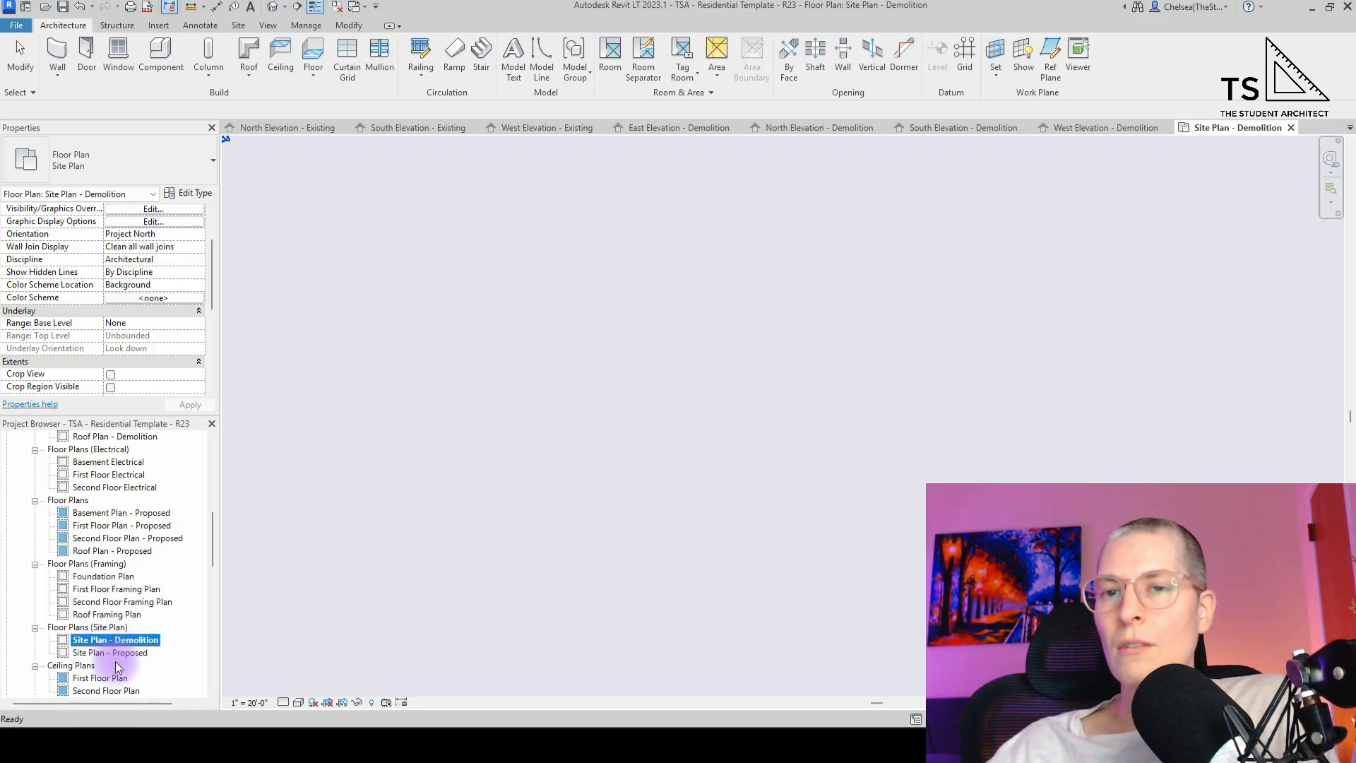
- Select the demolition and proposed site plans together and check their shared orientation and phasing properties
ctrl+click(117, 653)
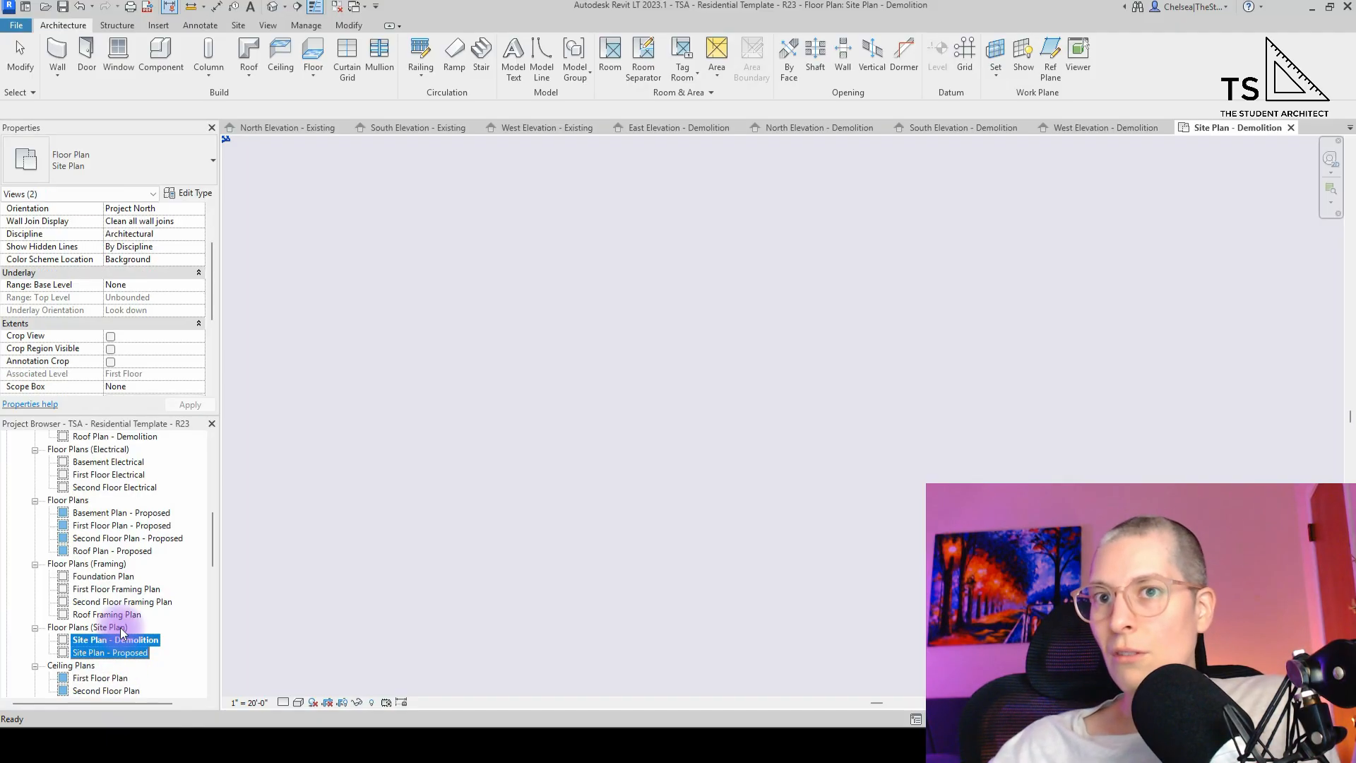
click(201, 209)
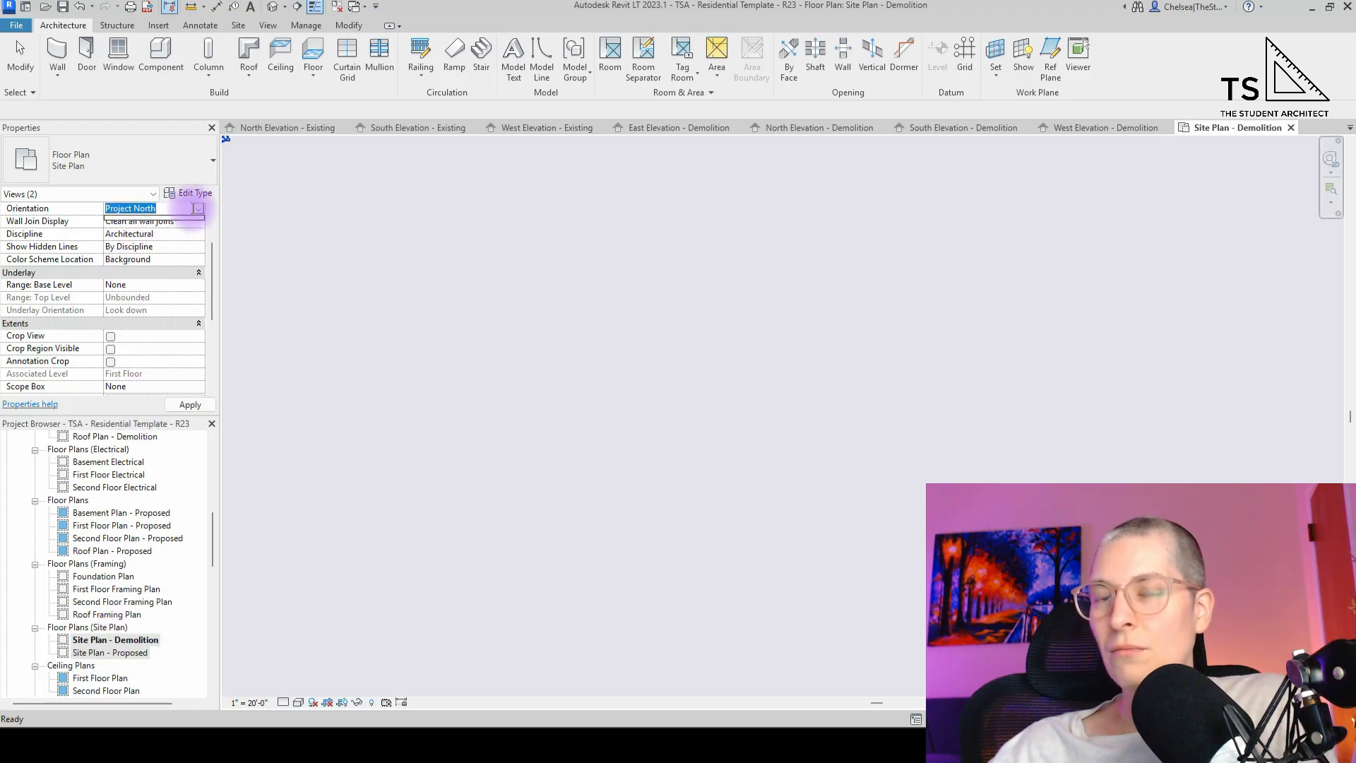
scroll(92, 295, up, 2)
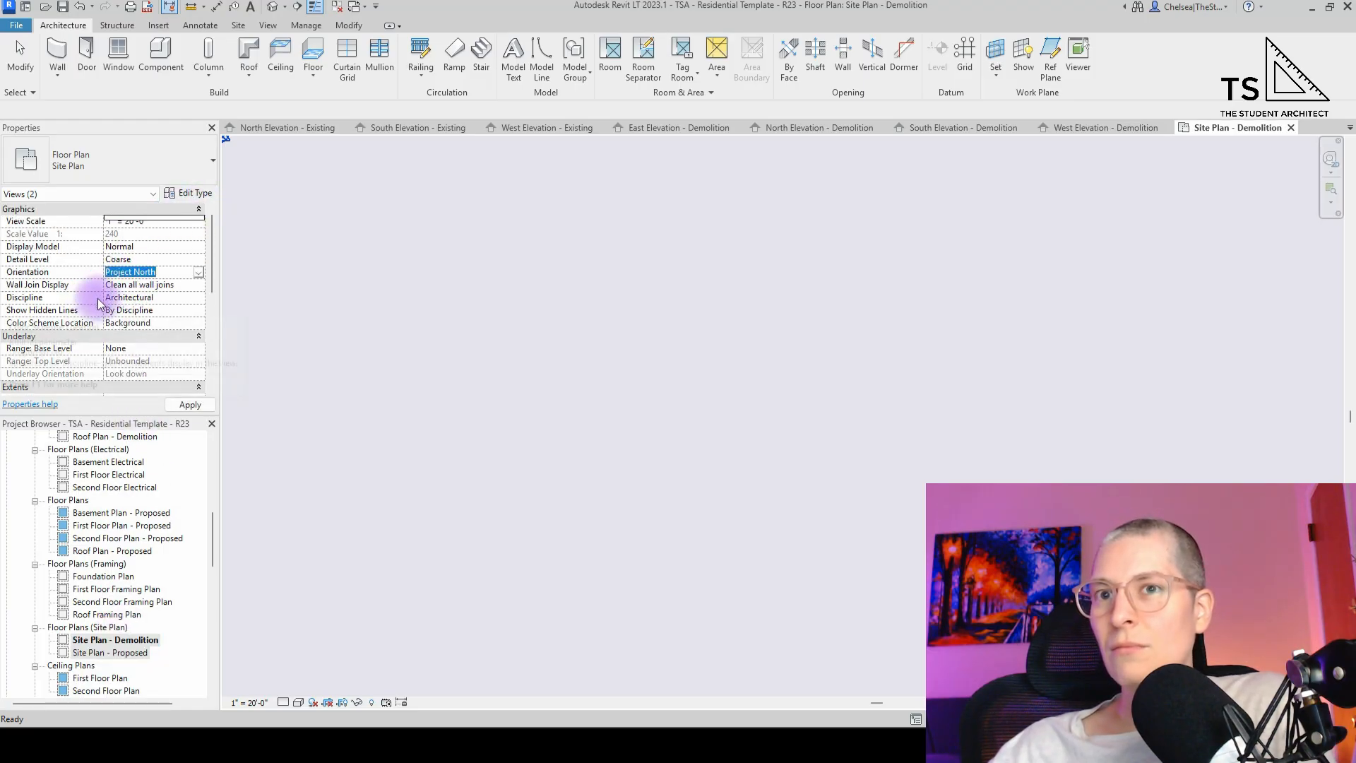
click(199, 276)
key(Escape)
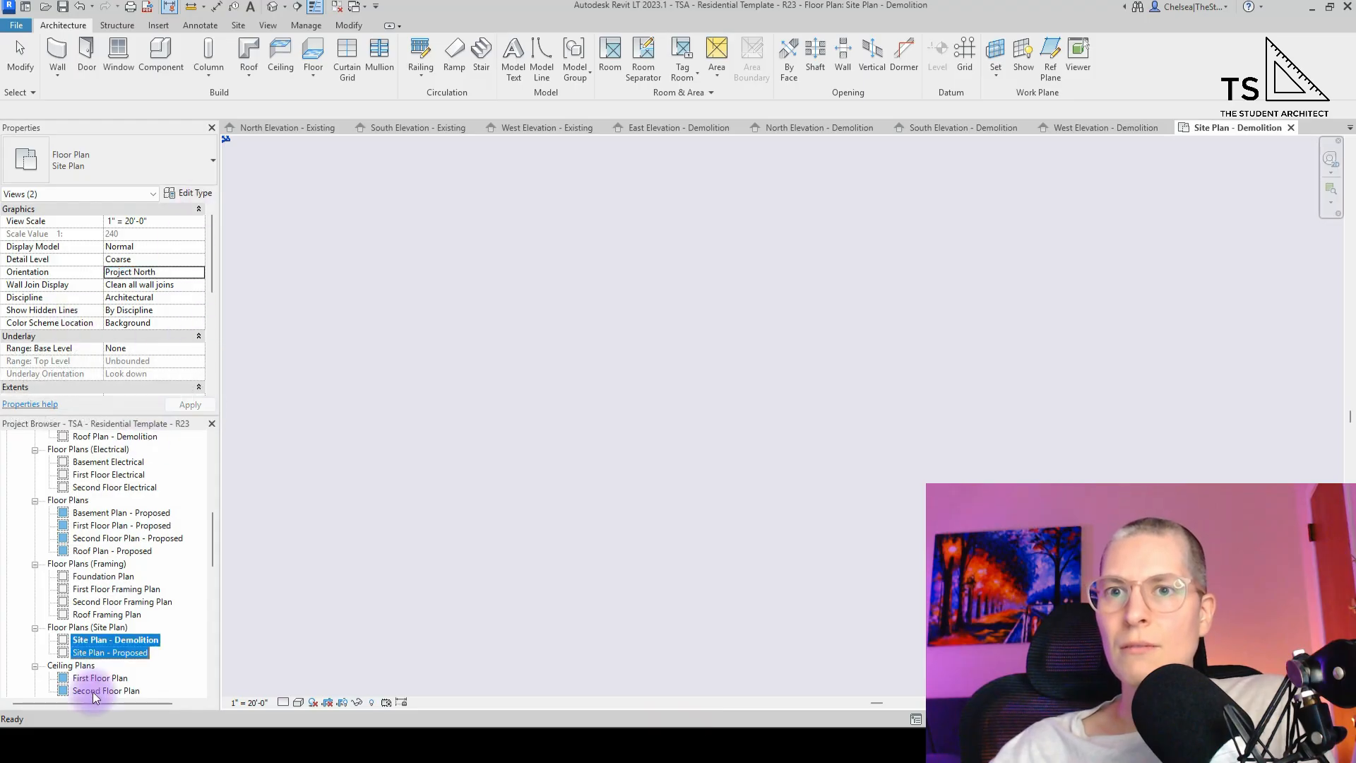
scroll(110, 304, down, 5)
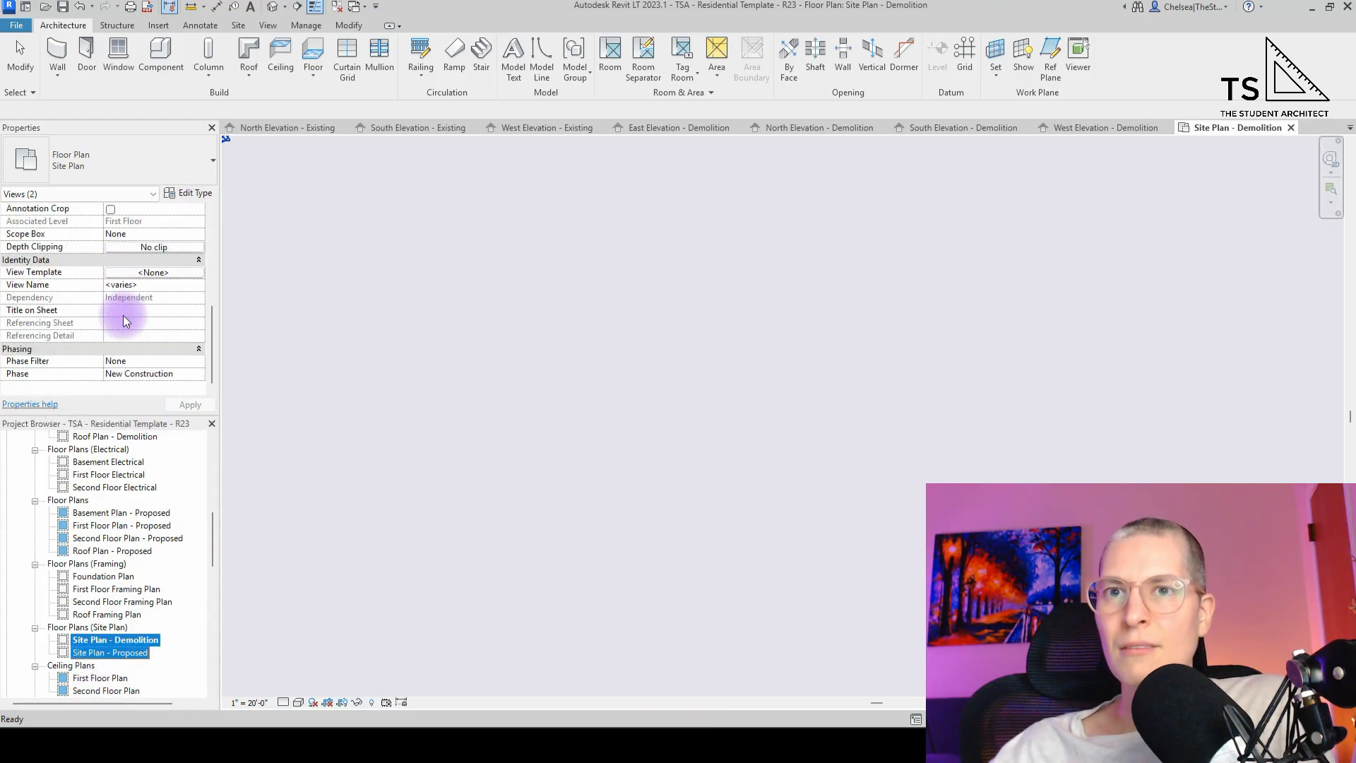
scroll(109, 314, up, 3)
scroll(109, 315, up, 2)
click(338, 186)
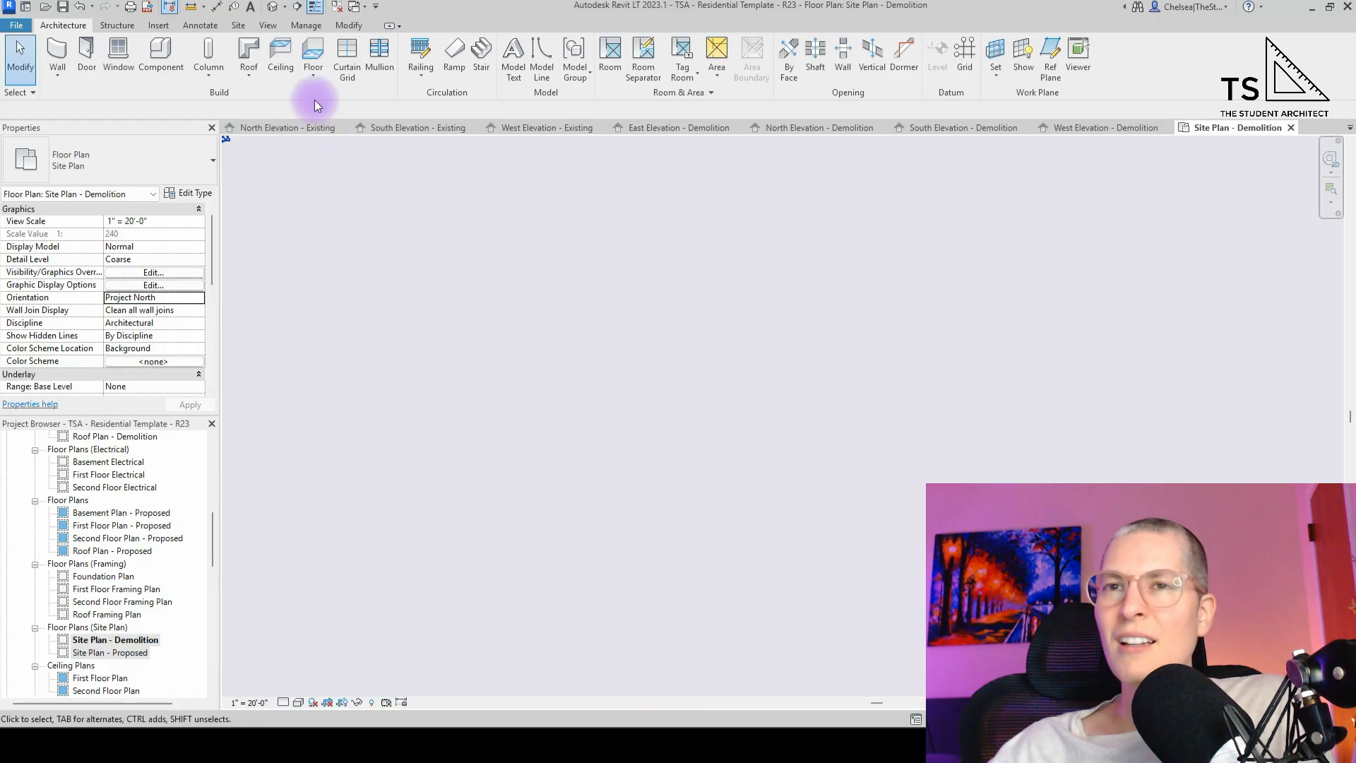
- Check the orientation options in the Architectural Roof Plan view template assigned to Roof Plan - Proposed
click(304, 25)
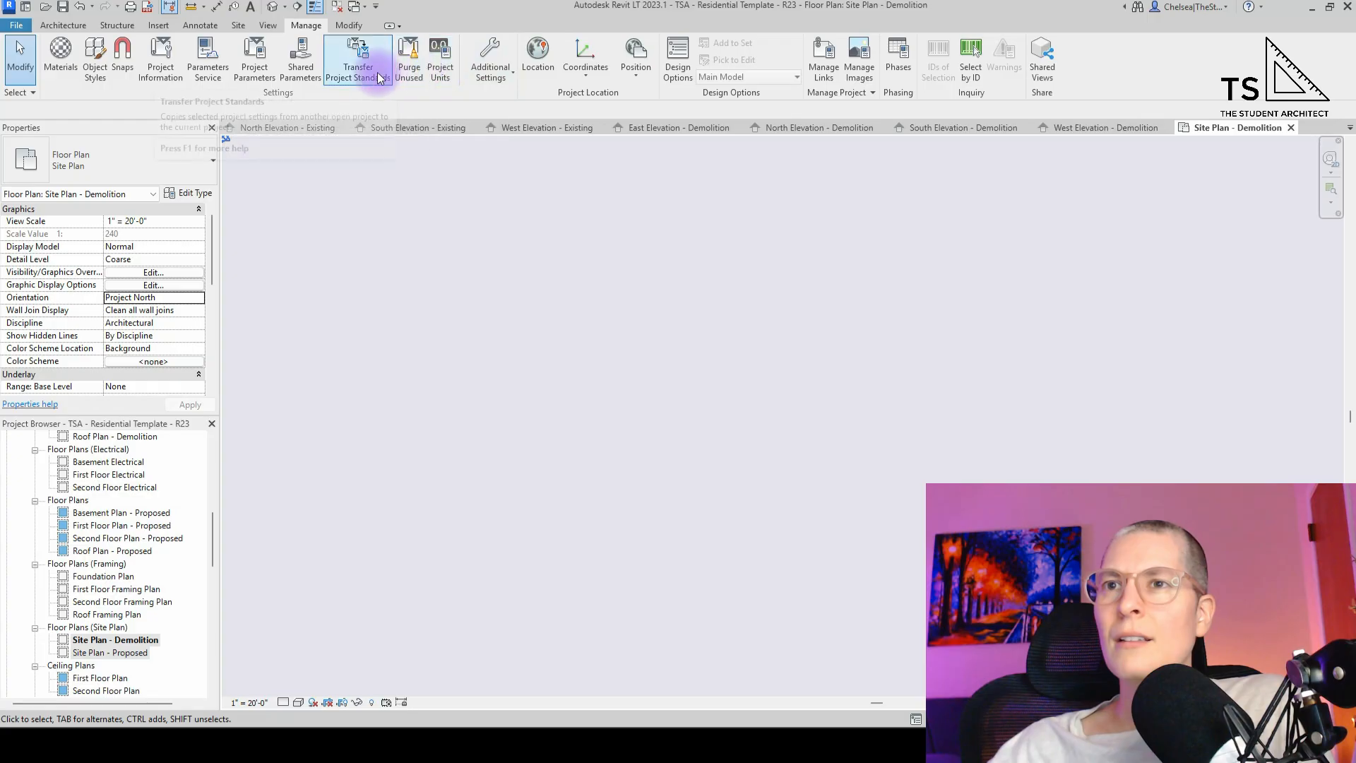
click(634, 71)
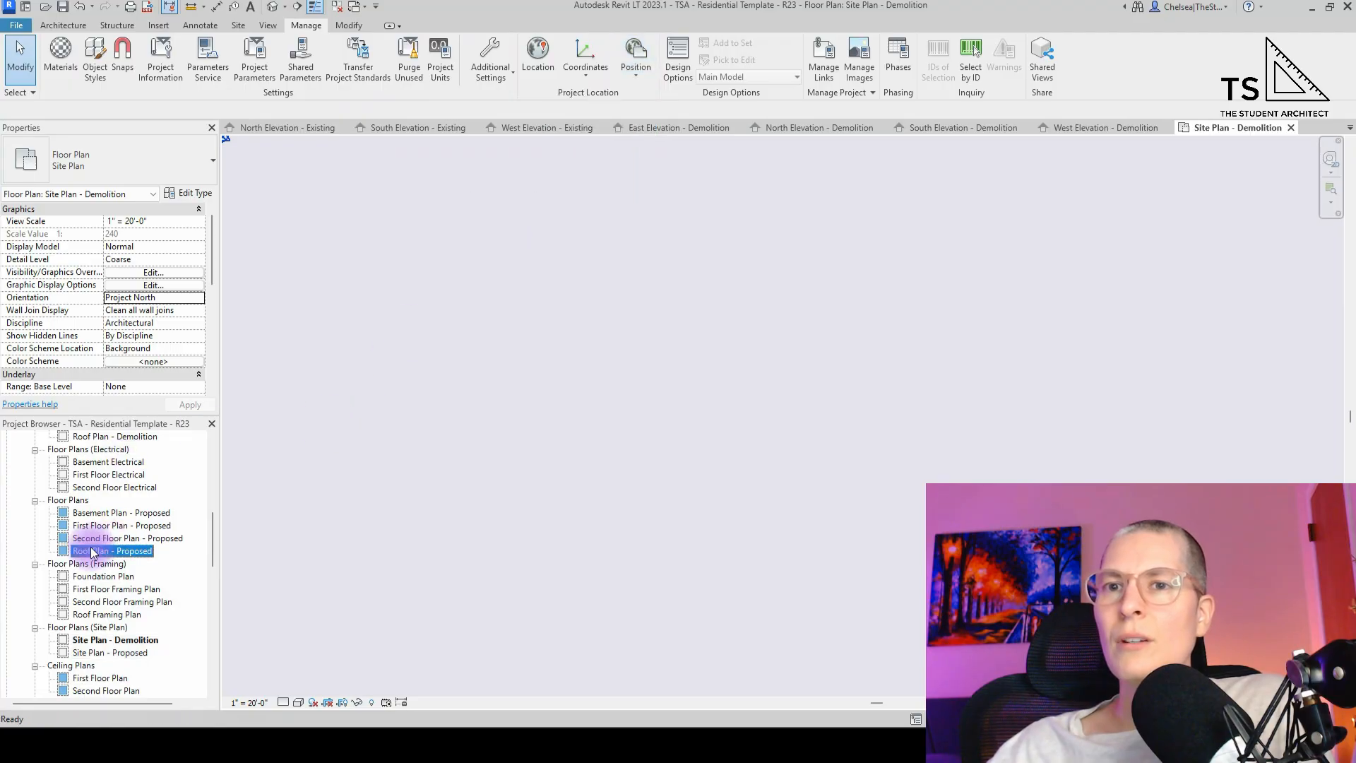
click(111, 551)
scroll(198, 315, down, 5)
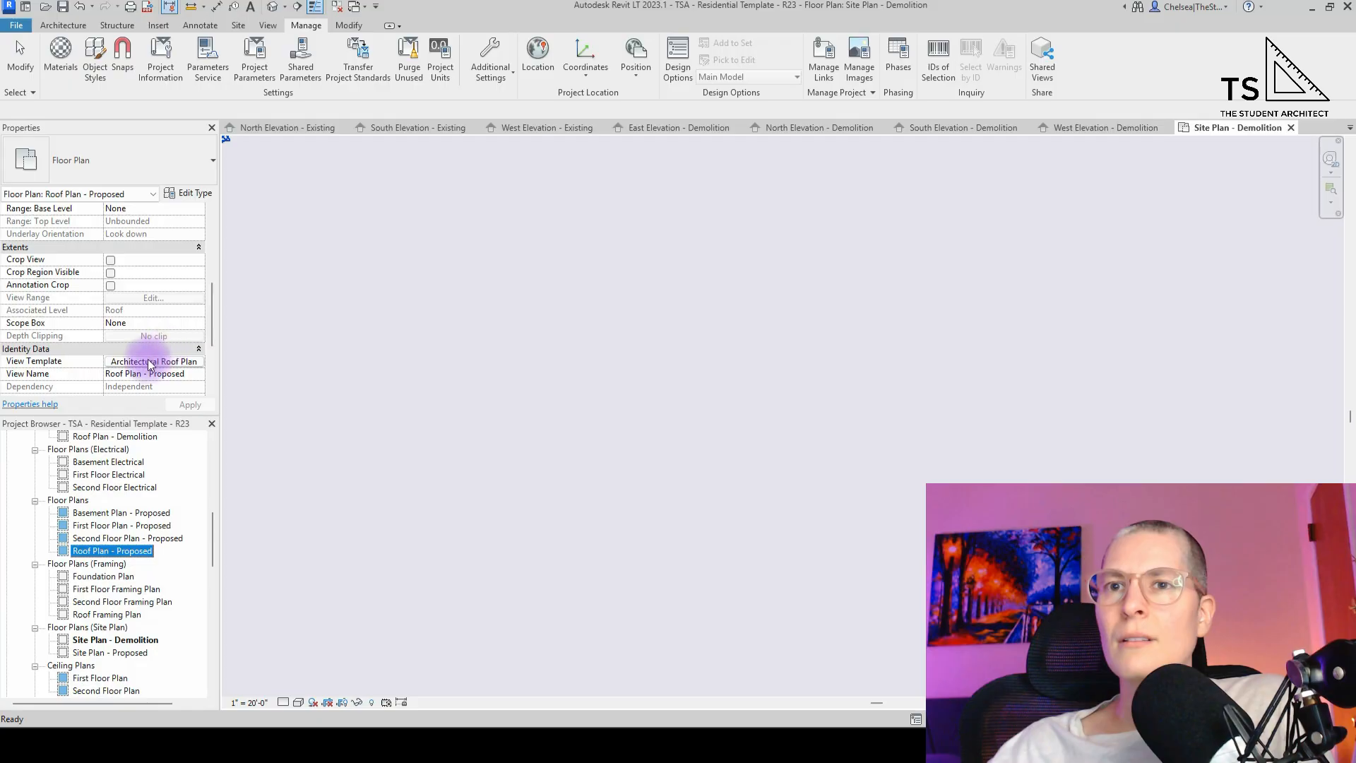
click(201, 362)
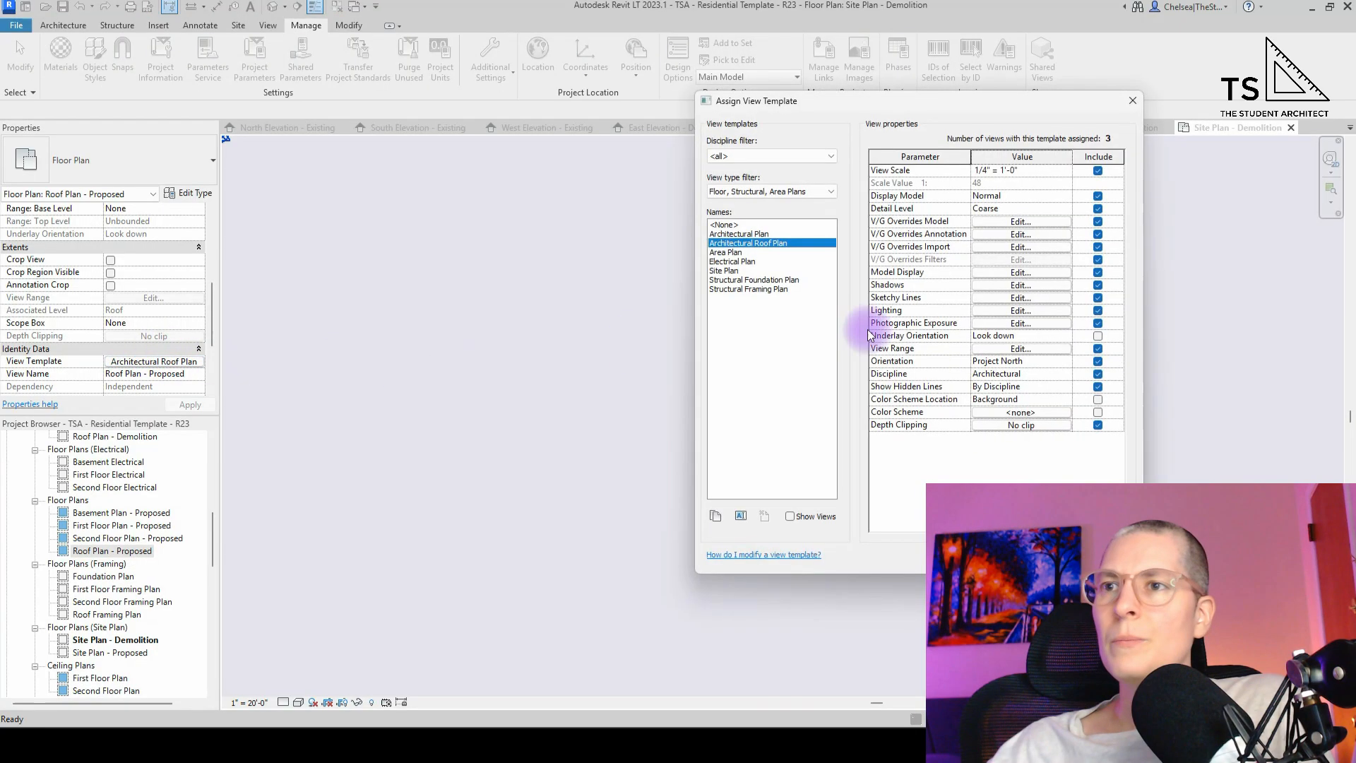
click(1066, 362)
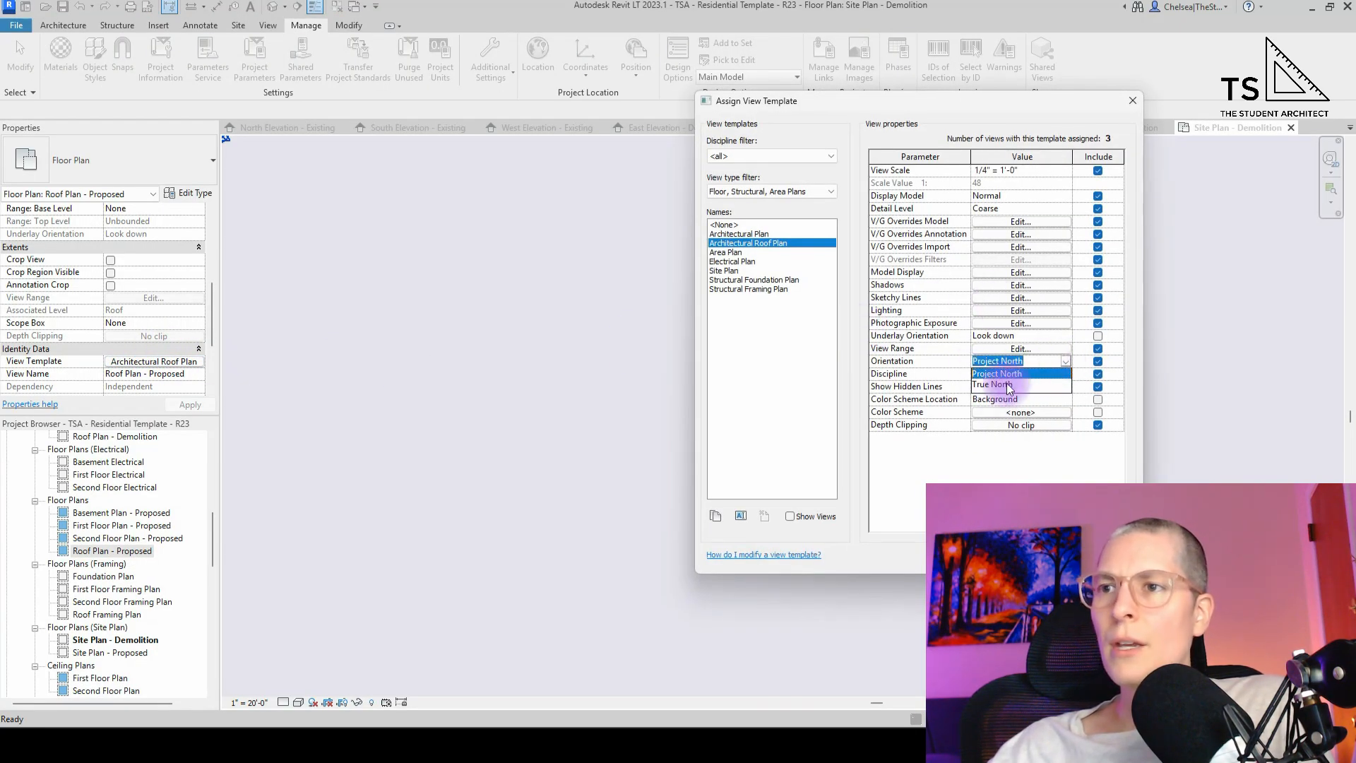
click(966, 502)
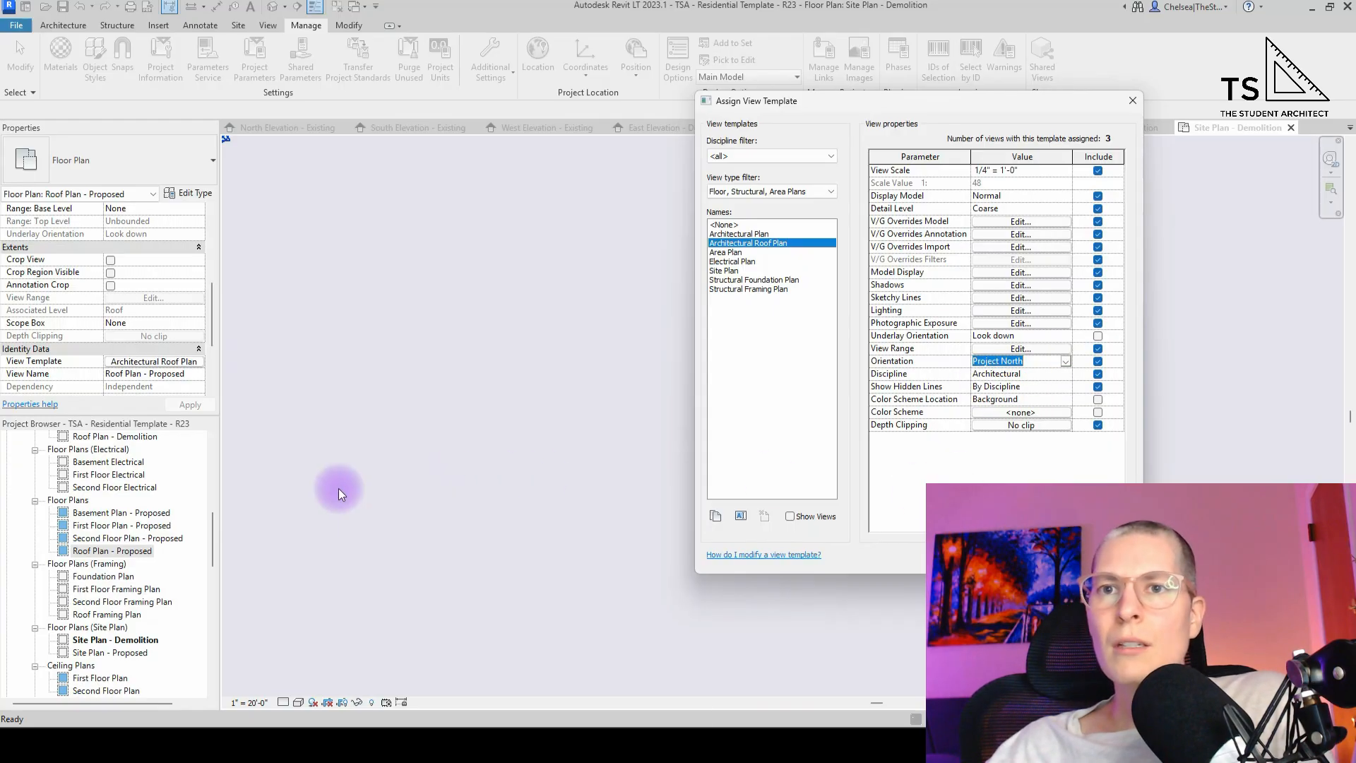
key(Escape)
- Check the orientation choices available for the Site Plan - Demolition view
scroll(95, 631, down, 1)
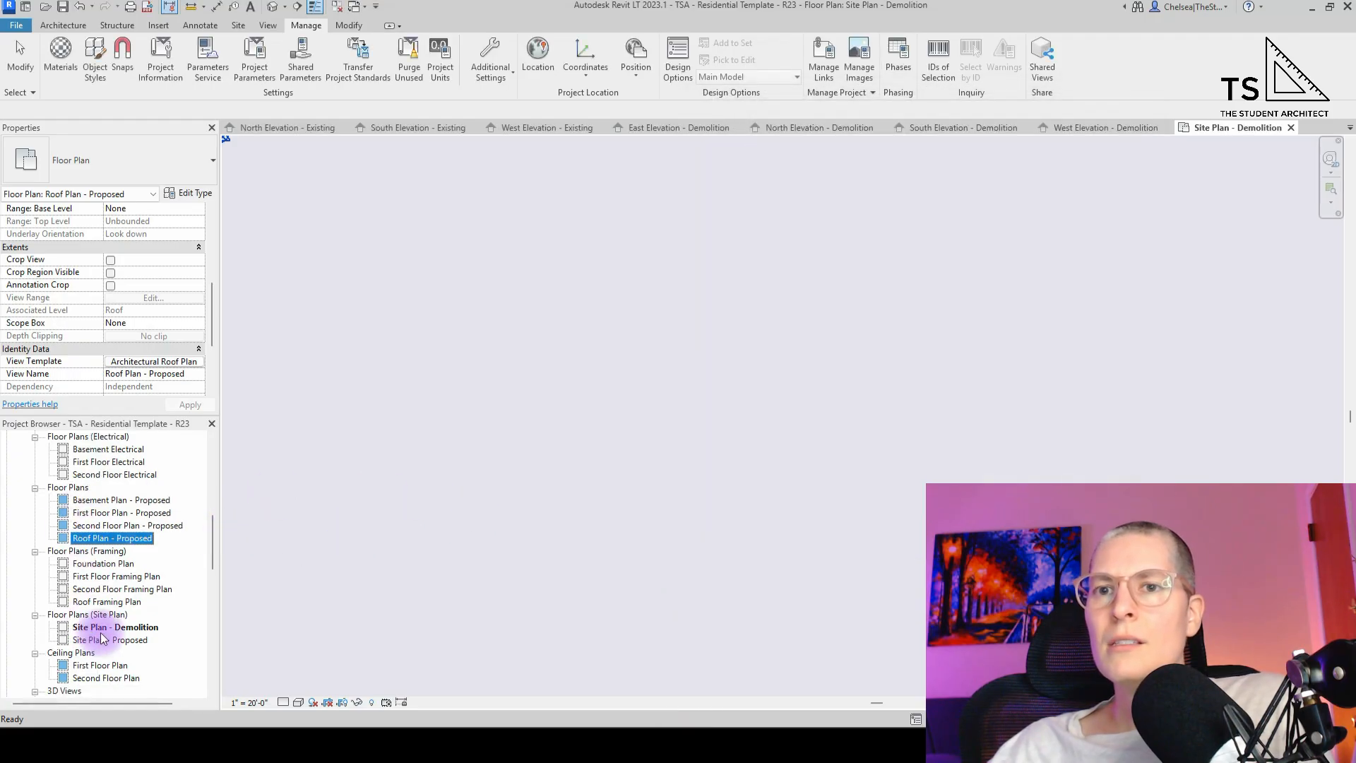
click(106, 627)
scroll(200, 304, up, 3)
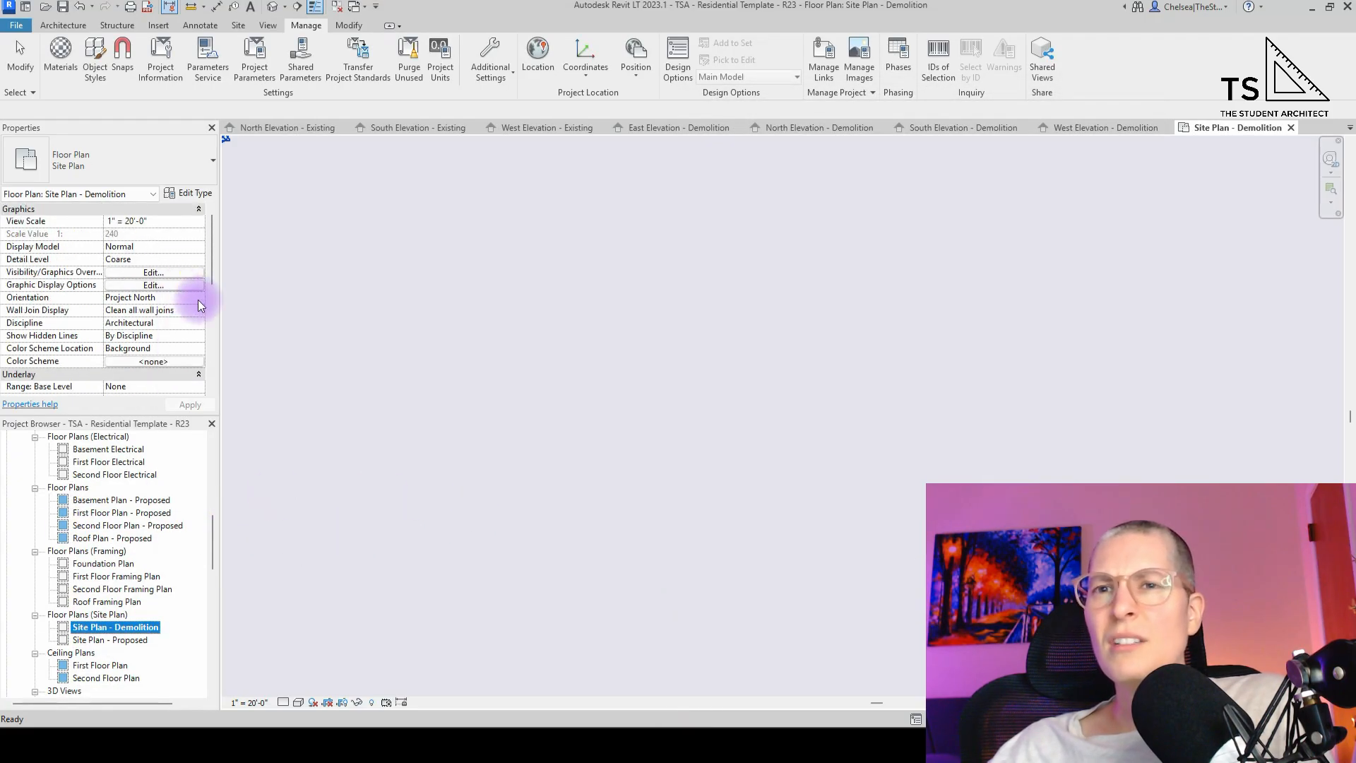
click(199, 298)
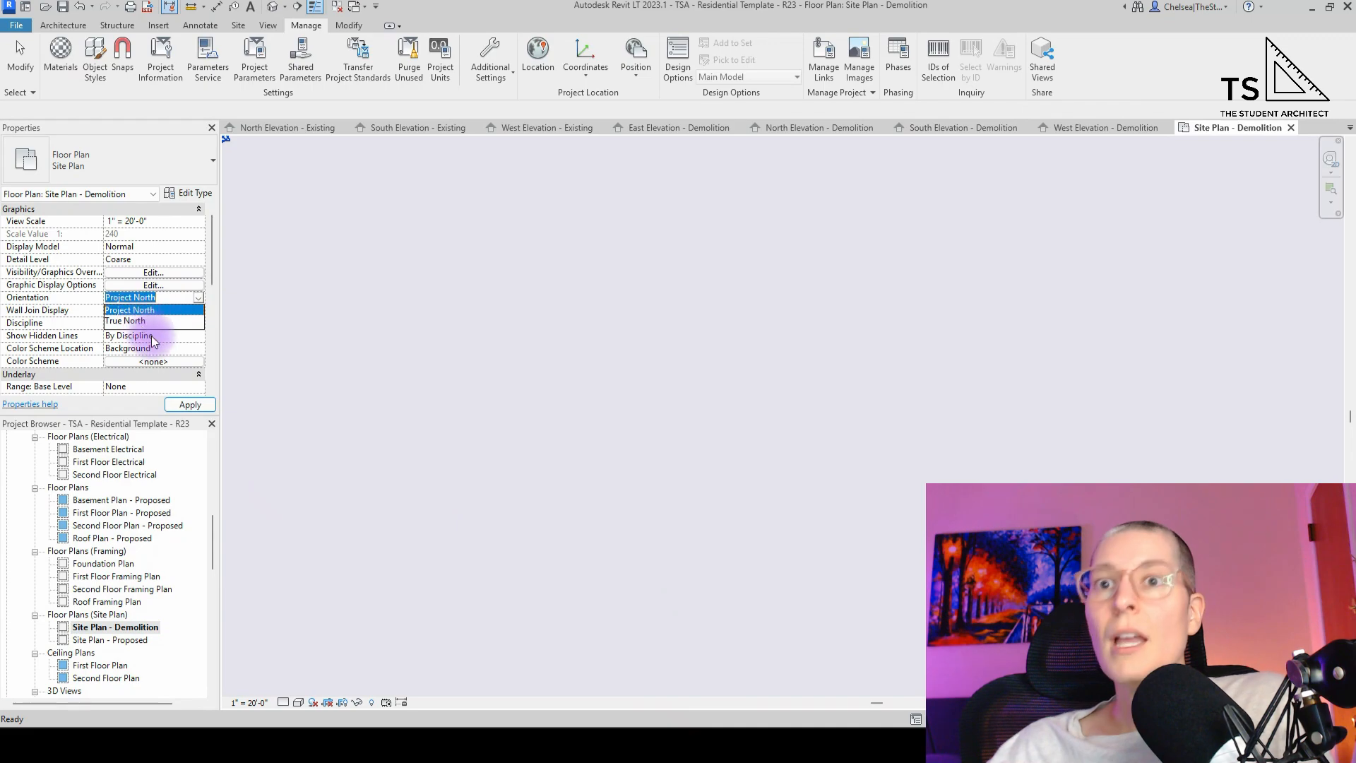
click(333, 342)
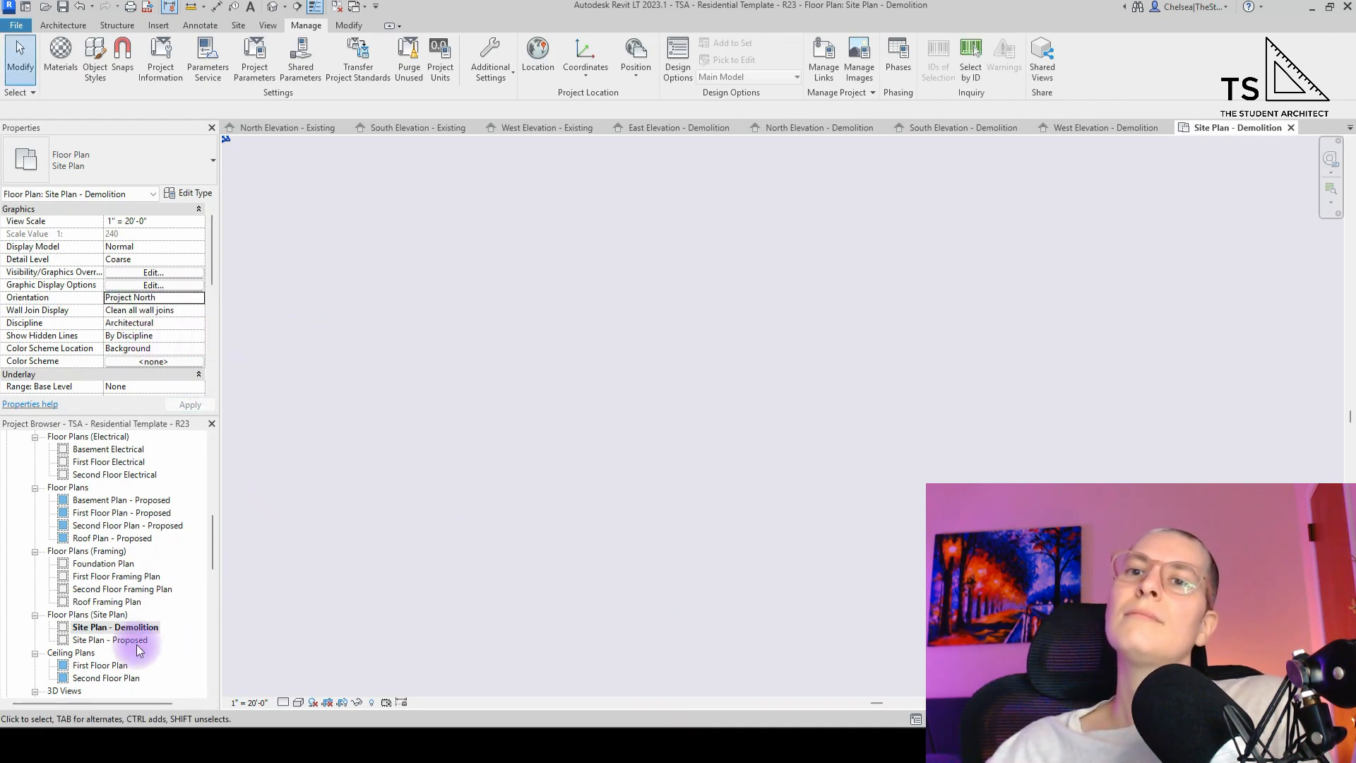
- Check the orientation choices of the Site Plan - Proposed view and compare its properties with the demolition site plan
click(113, 640)
click(198, 299)
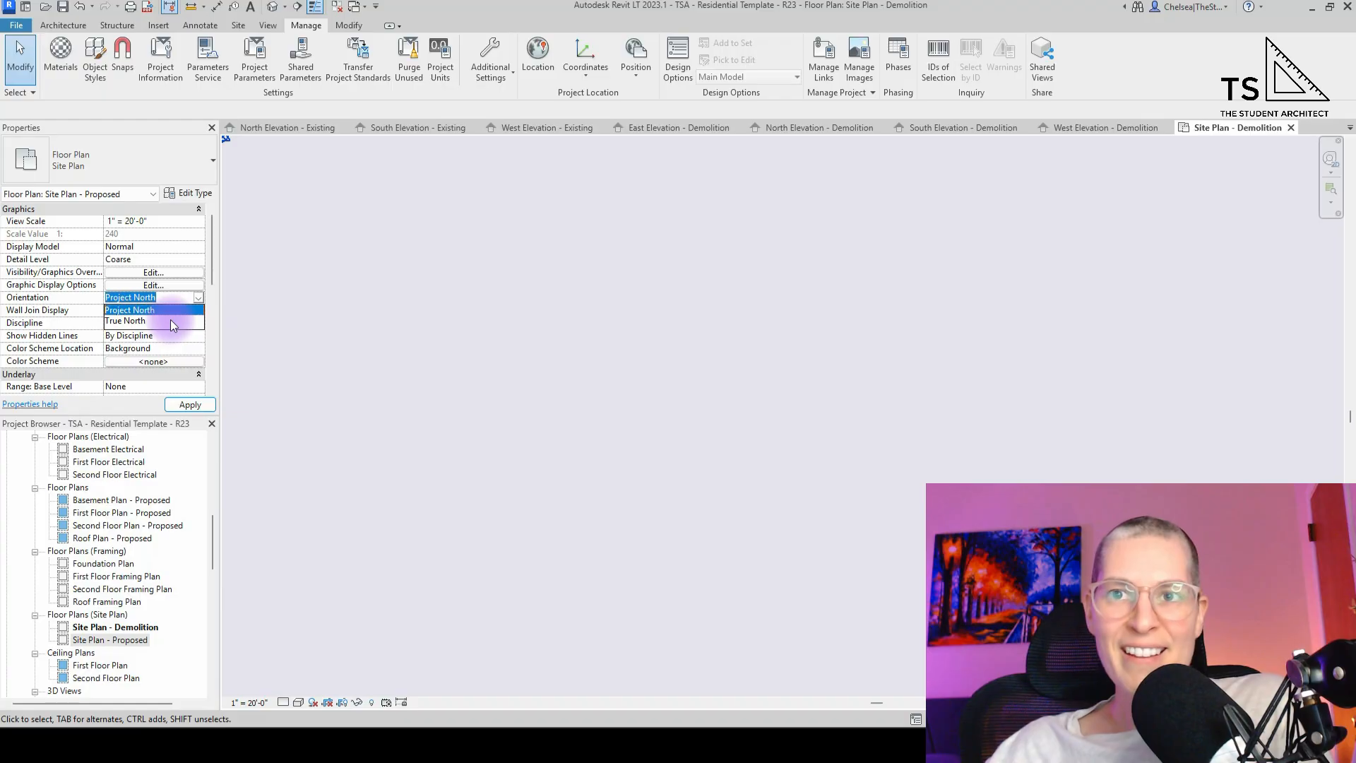
scroll(116, 353, down, 3)
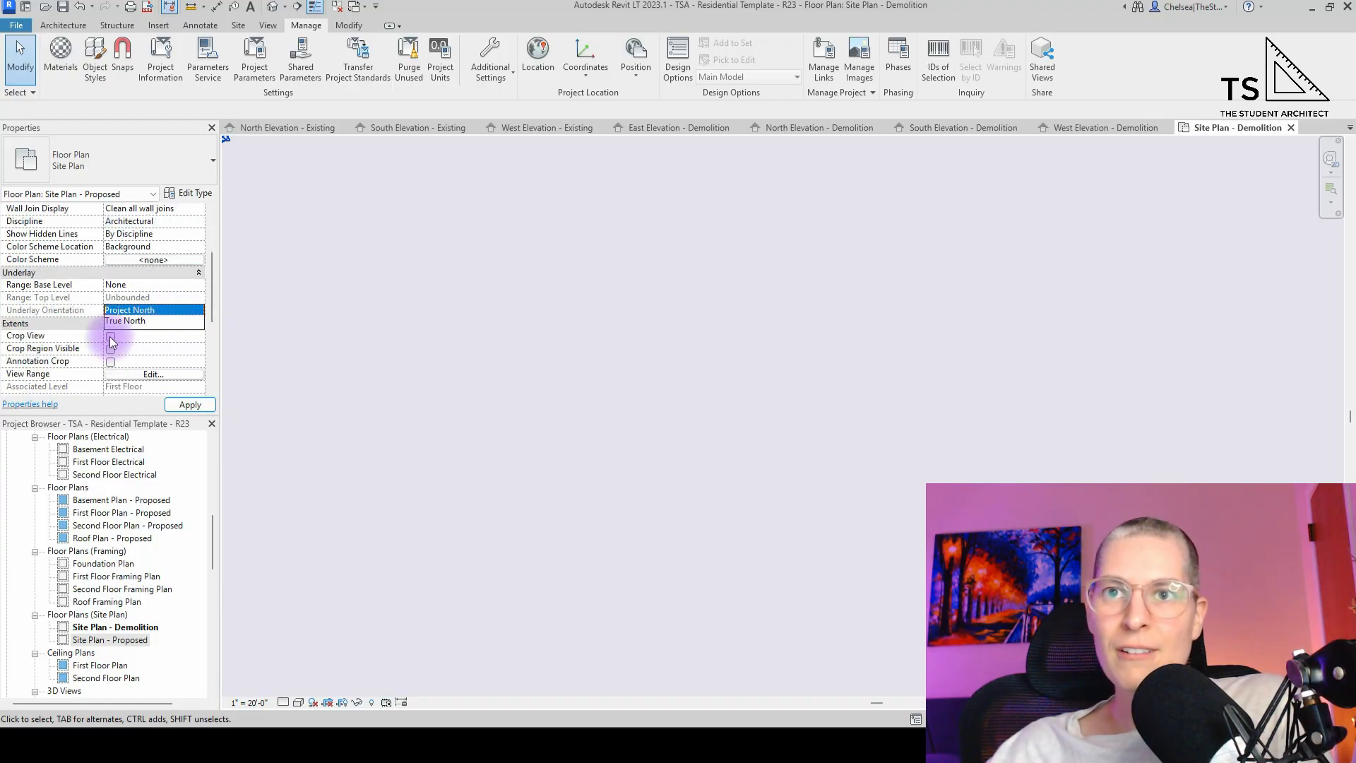
scroll(106, 328, down, 2)
scroll(103, 321, up, 5)
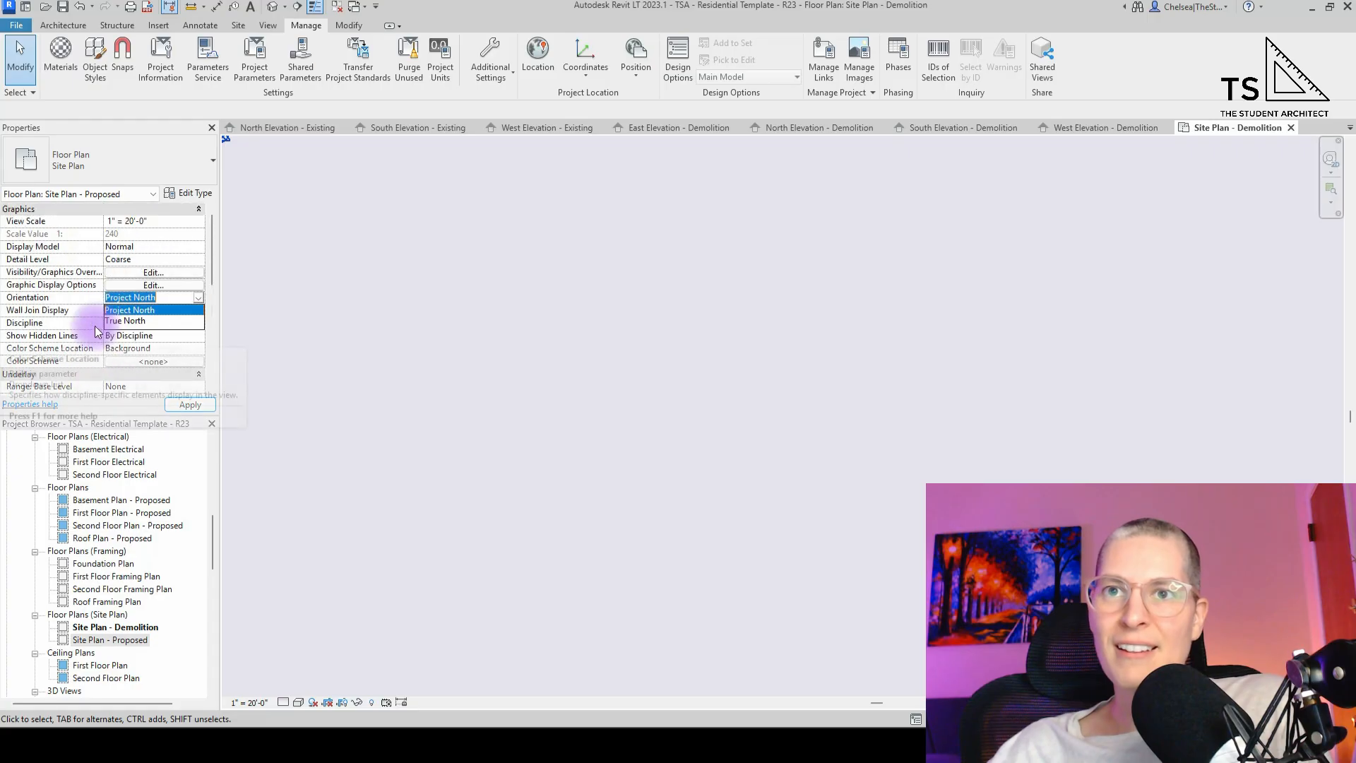
key(Escape)
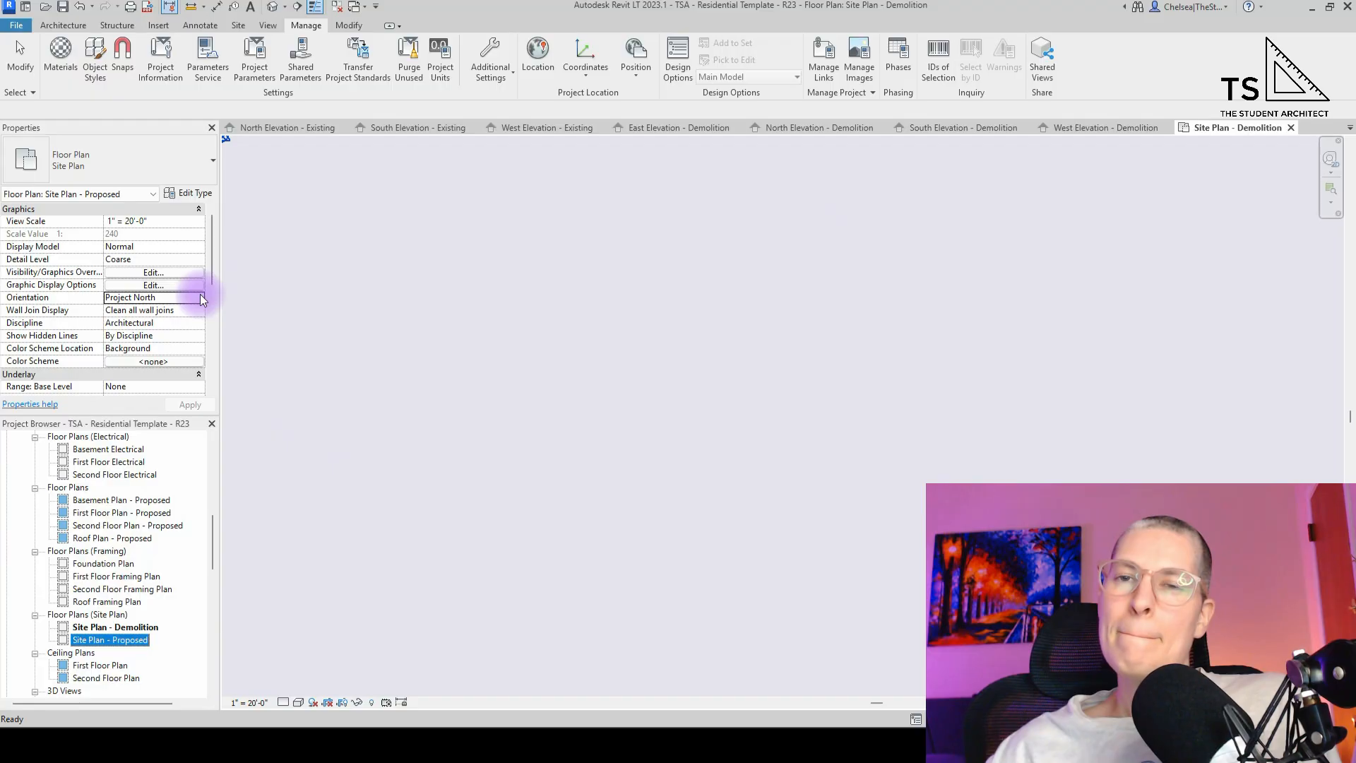
click(114, 627)
click(113, 640)
click(137, 629)
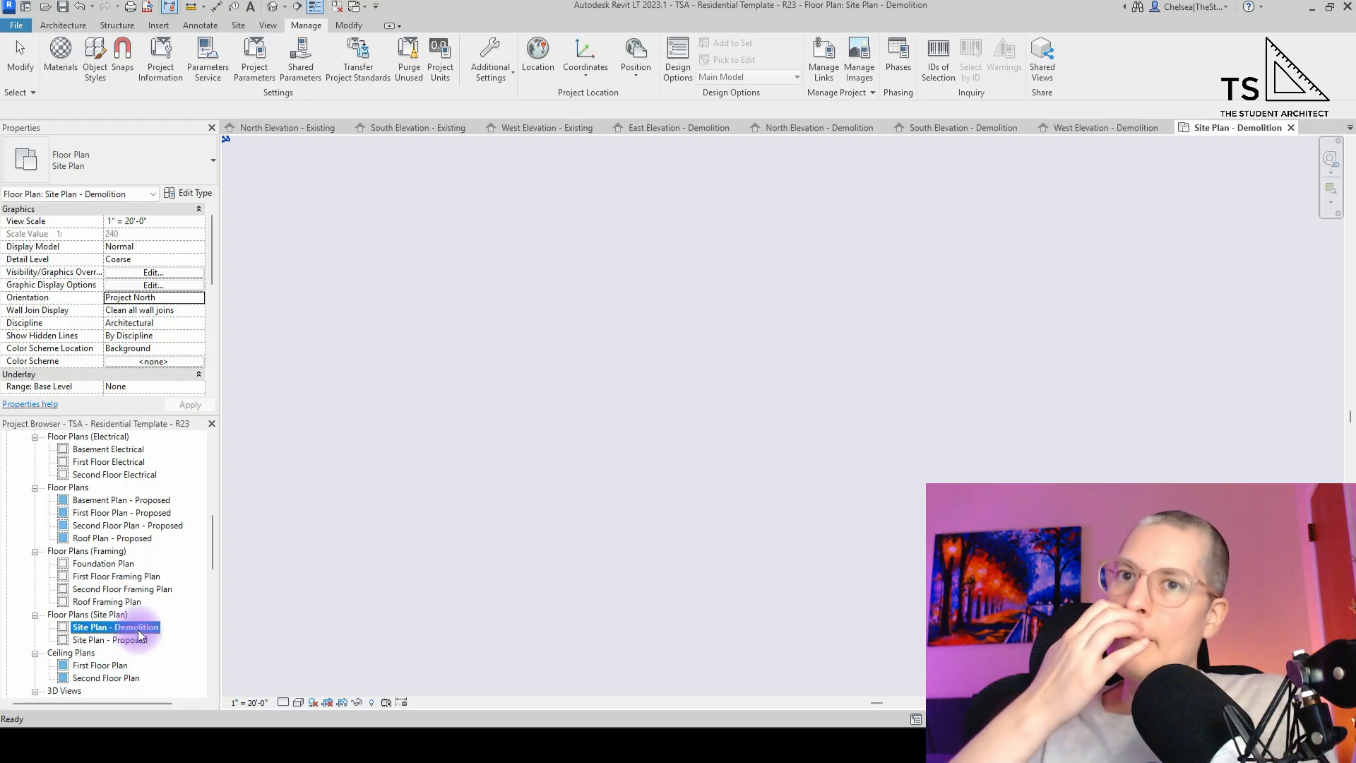
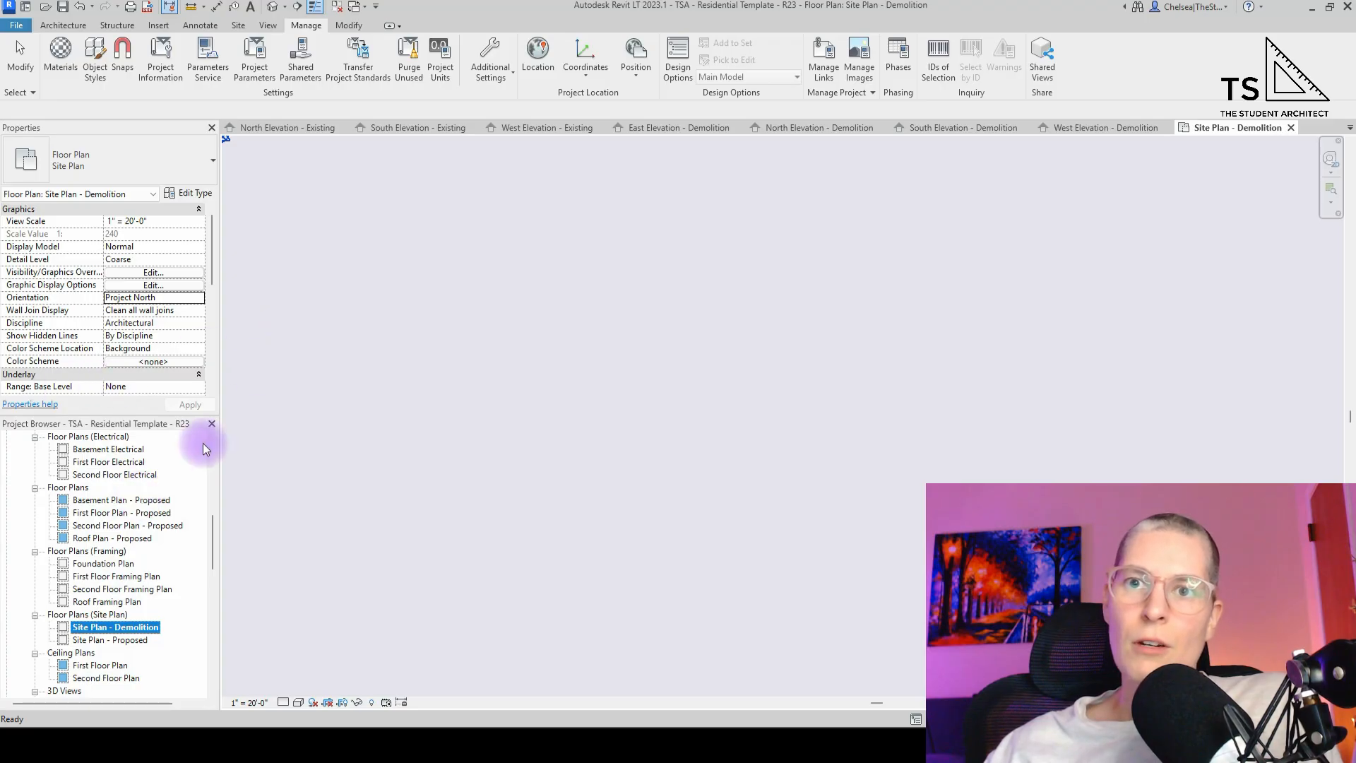
- Set the phase filter of all existing working floor plan views, from basement to roof, to Show Complete
scroll(92, 503, down, 3)
scroll(98, 579, down, 3)
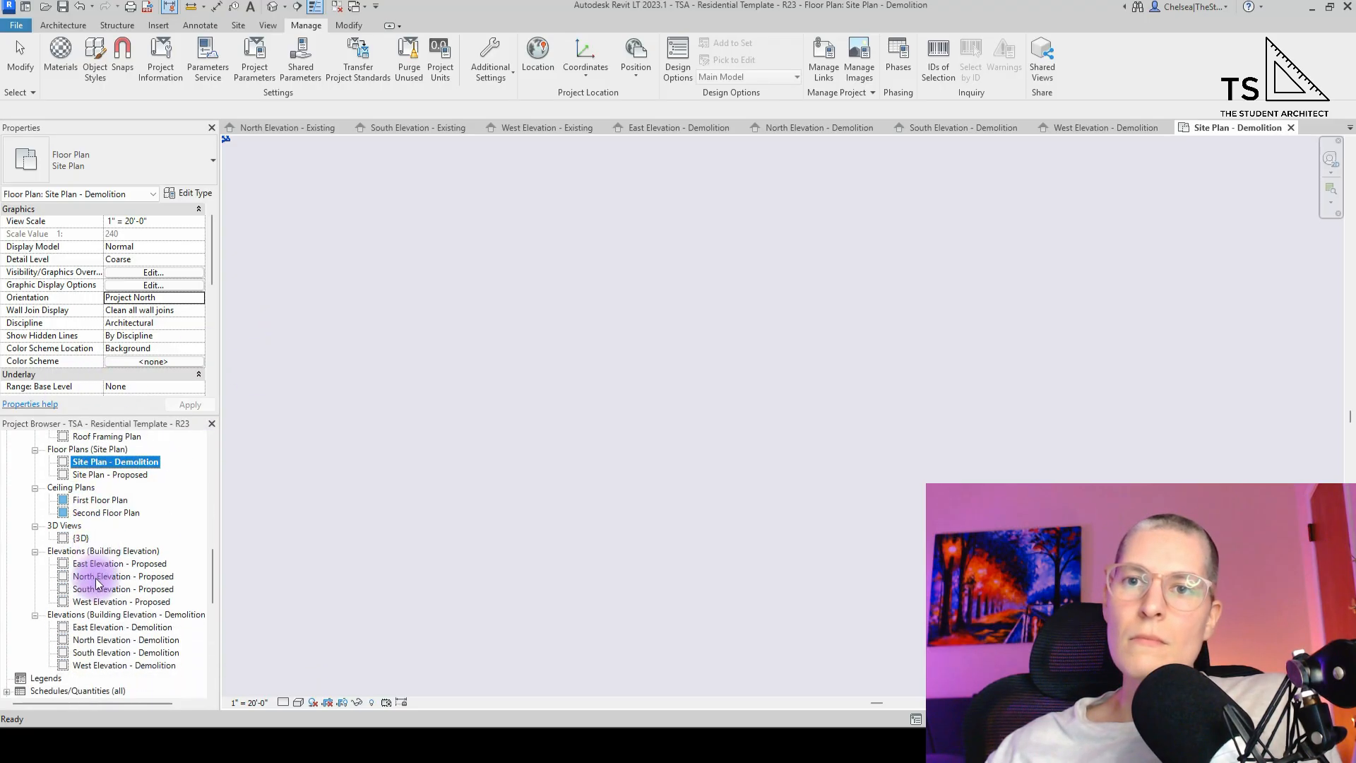
scroll(98, 555, down, 2)
scroll(99, 565, up, 5)
scroll(99, 586, up, 12)
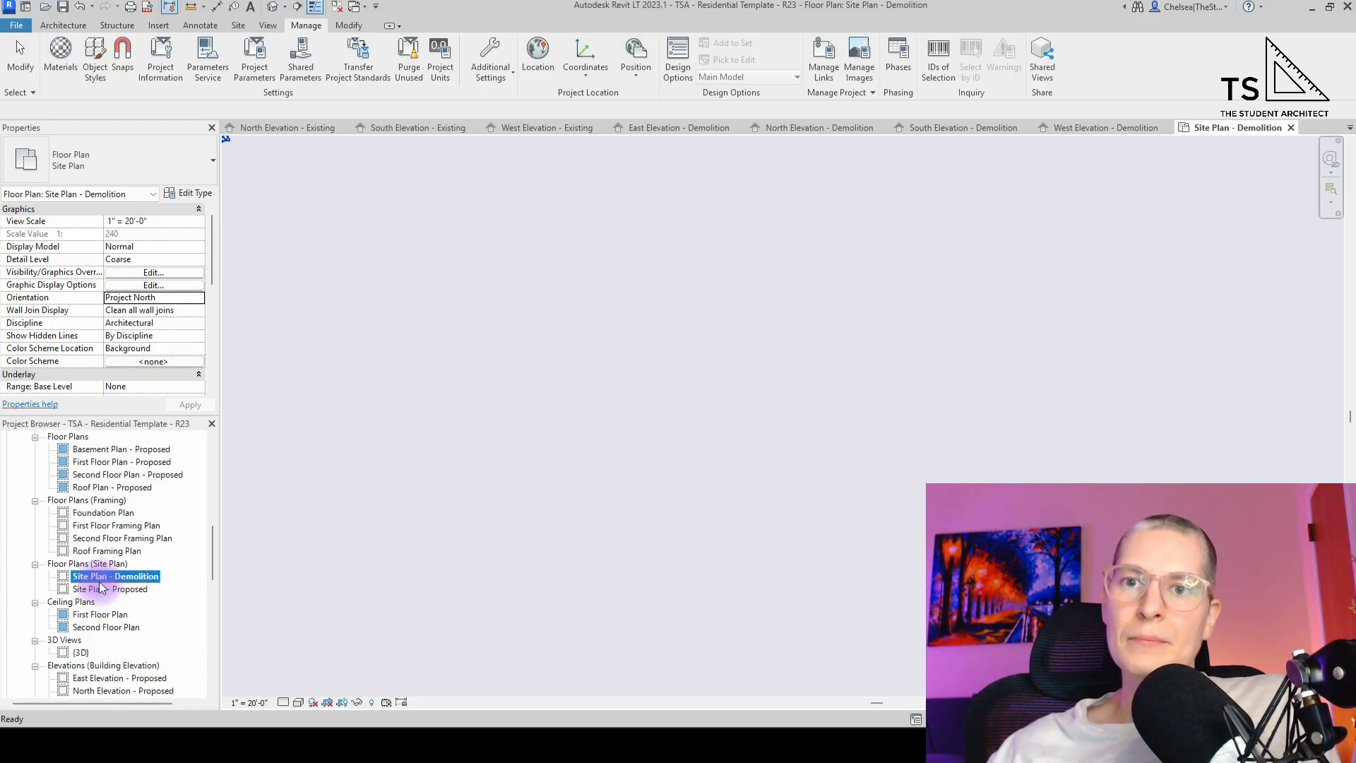
scroll(92, 553, up, 2)
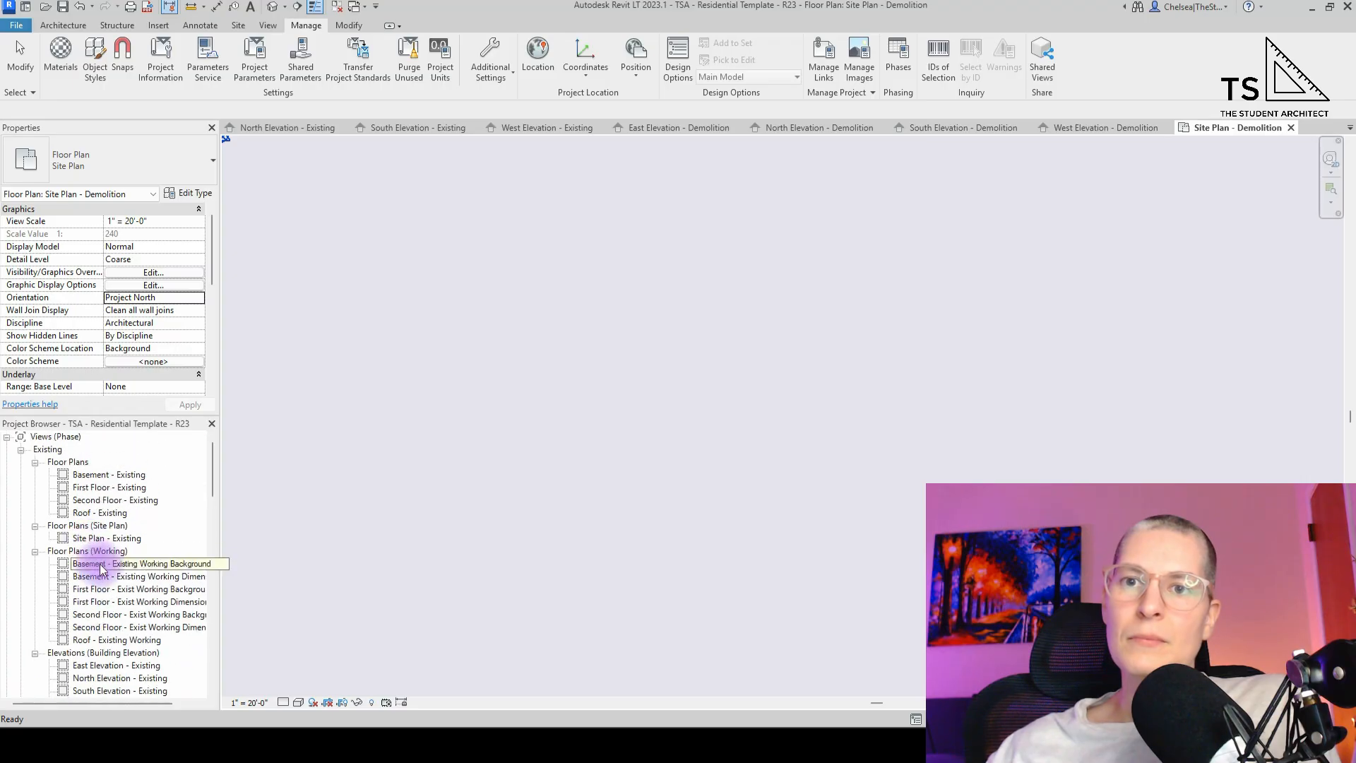
click(96, 564)
shift+click(113, 640)
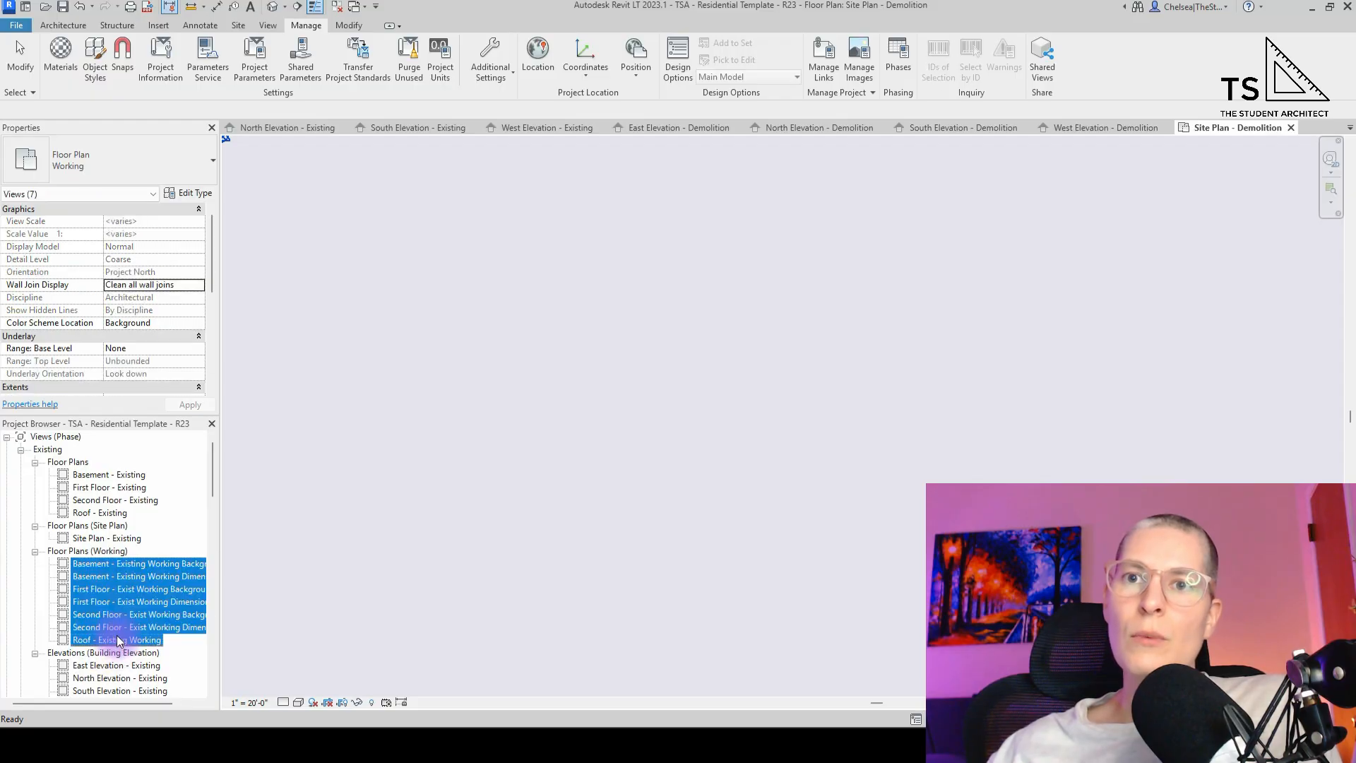
scroll(183, 347, down, 5)
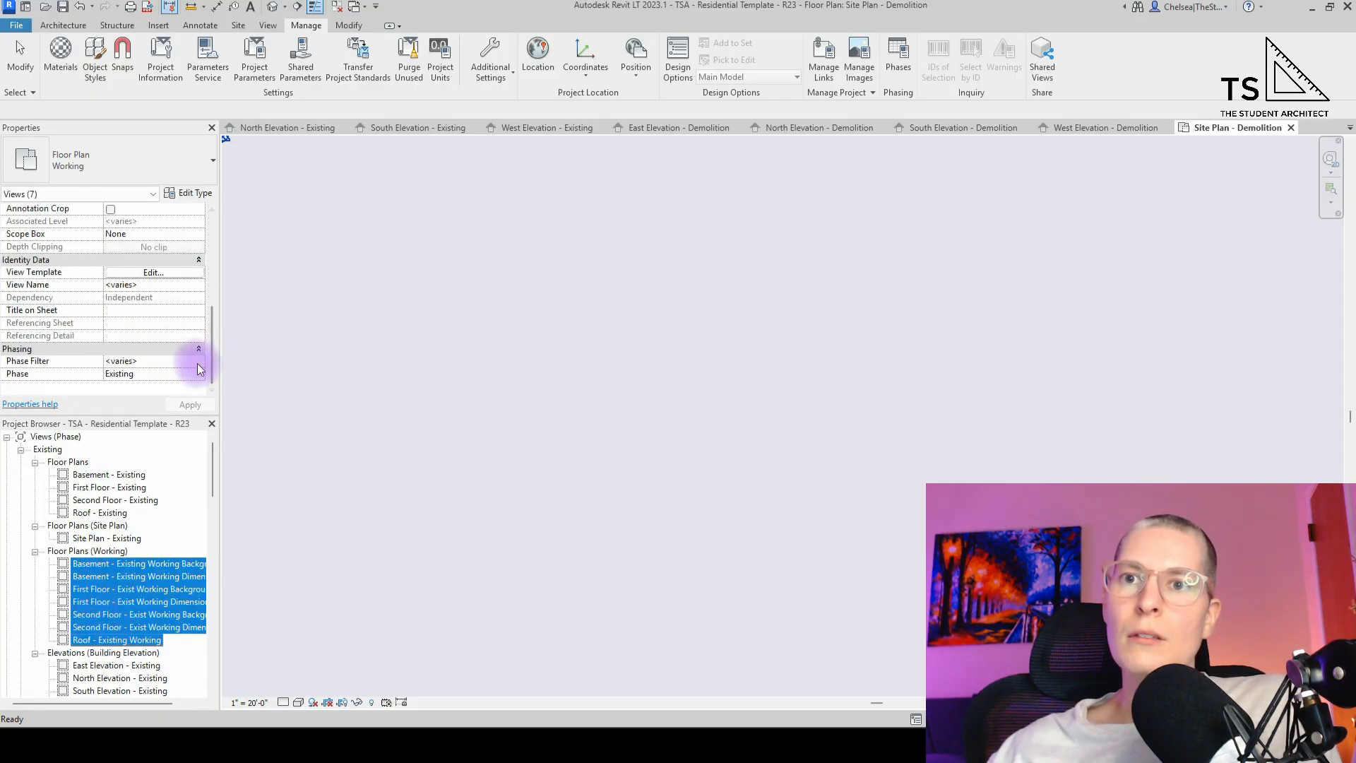
click(197, 362)
click(200, 362)
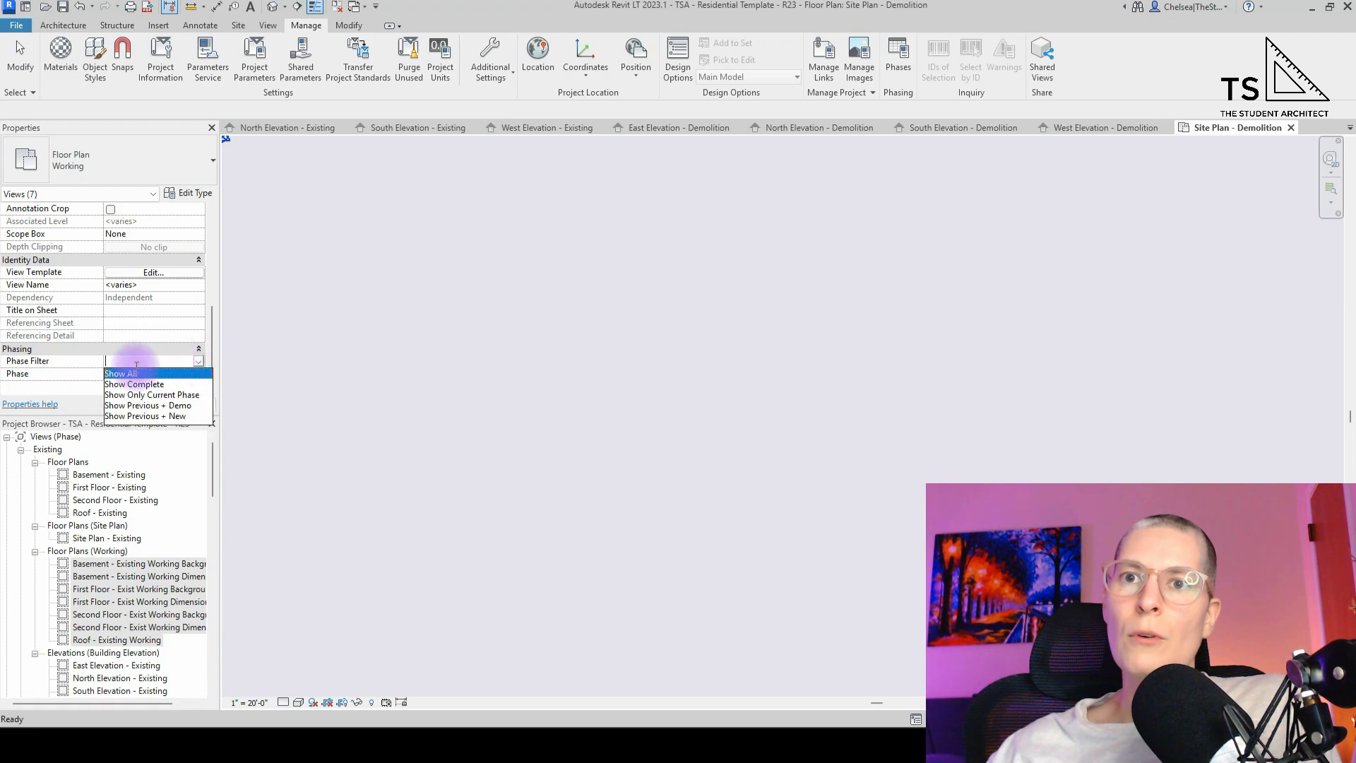
click(142, 385)
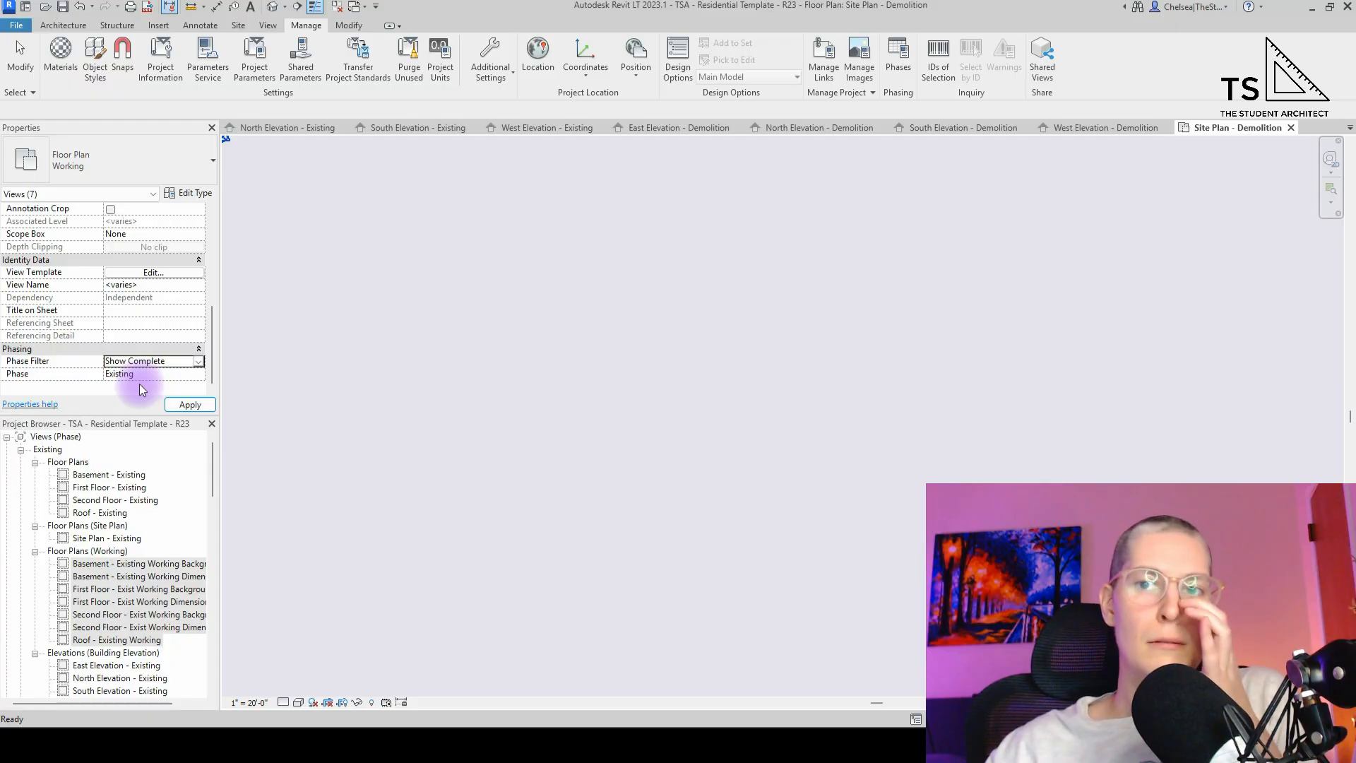
click(113, 539)
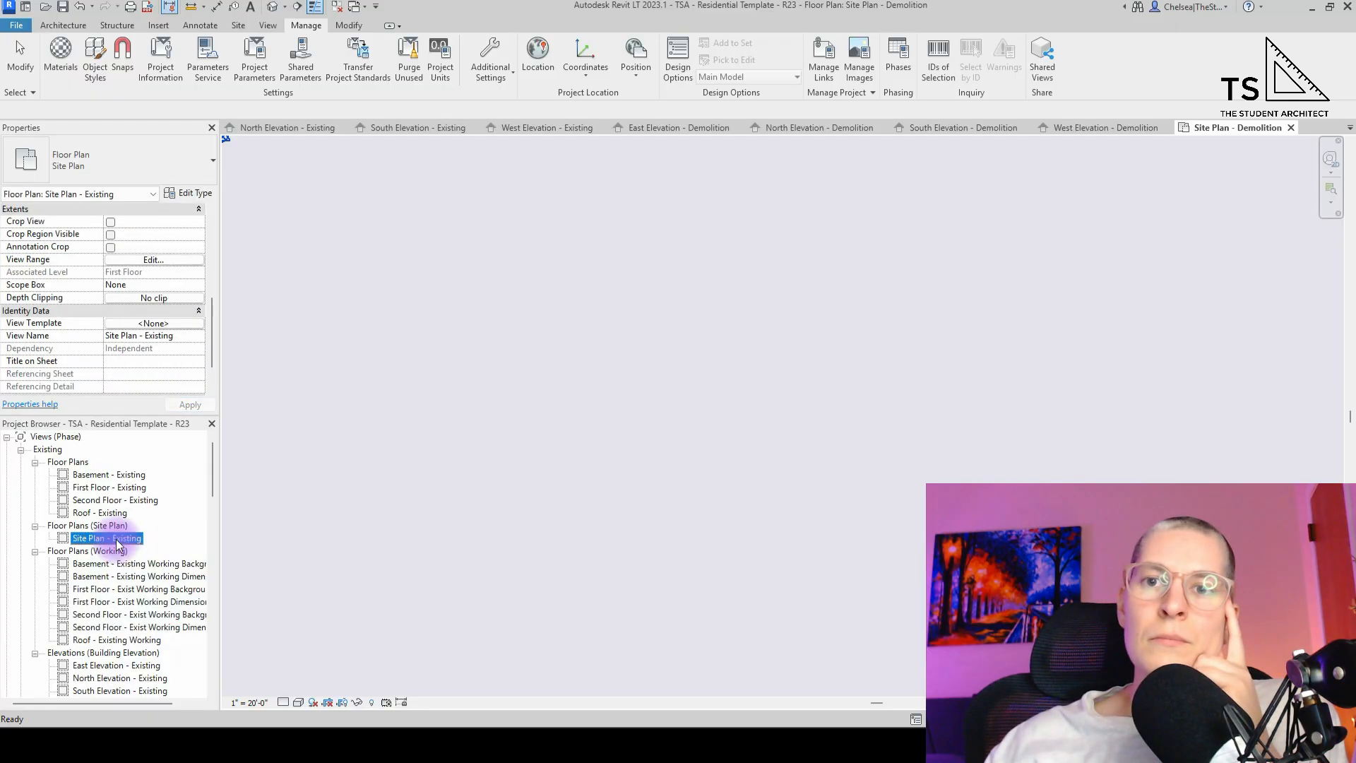
- Set the phase filter of Site Plan - Existing and the four existing floor plans, basement to roof, to Show Complete
scroll(152, 339, down, 2)
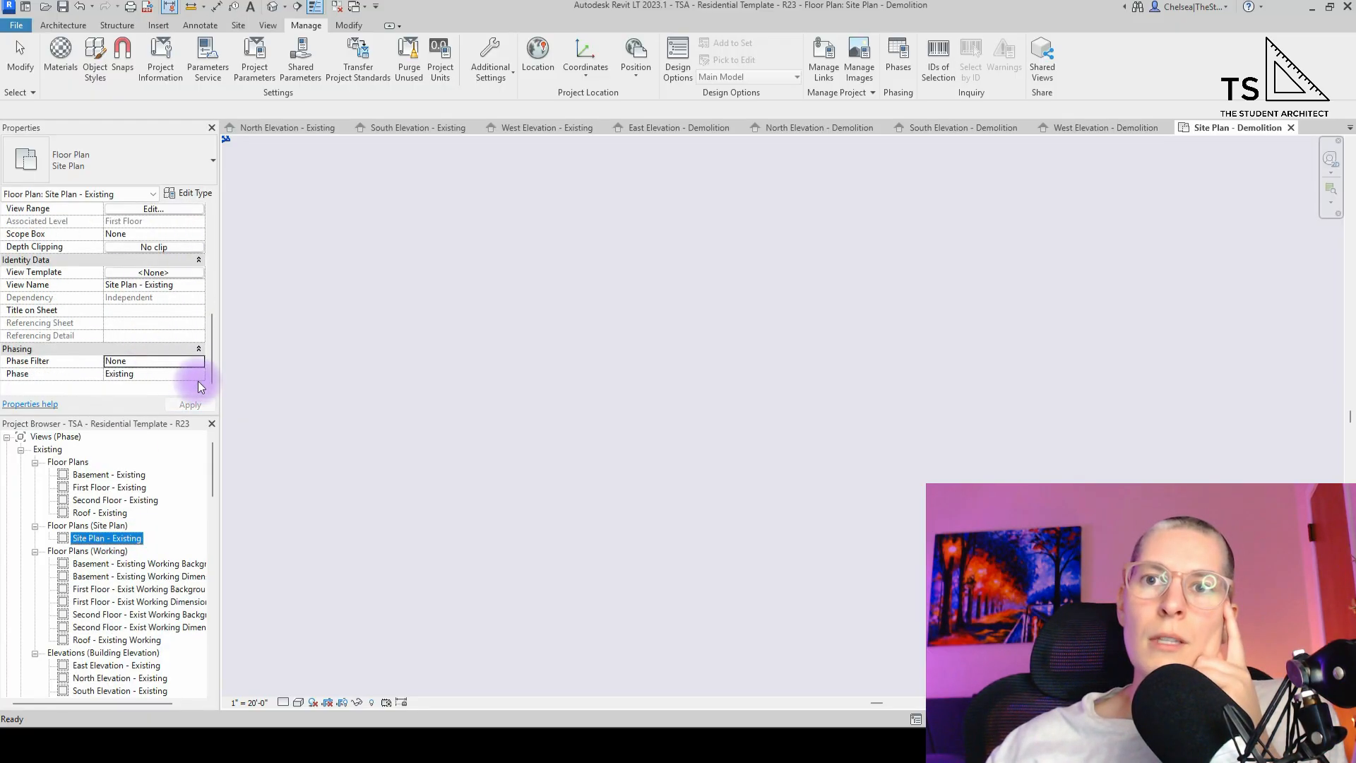
click(199, 361)
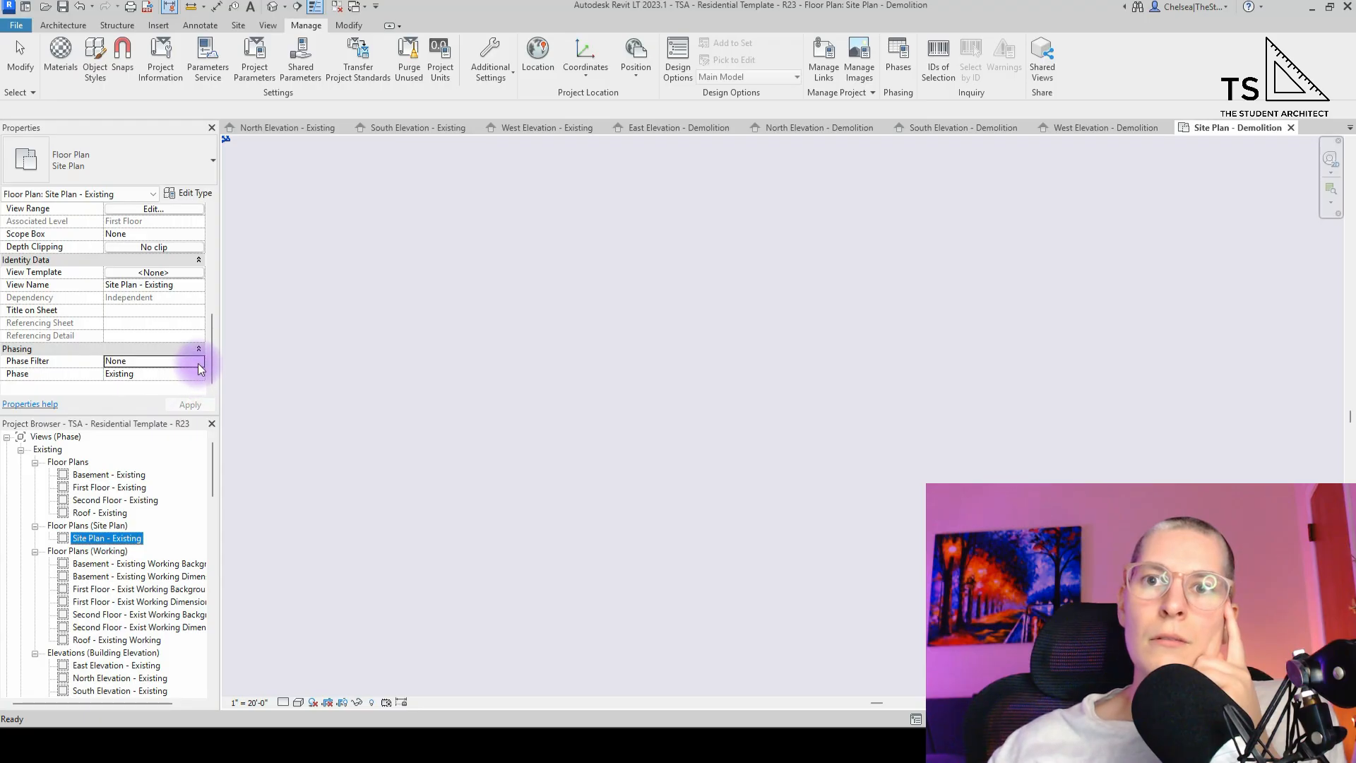
click(146, 387)
click(125, 474)
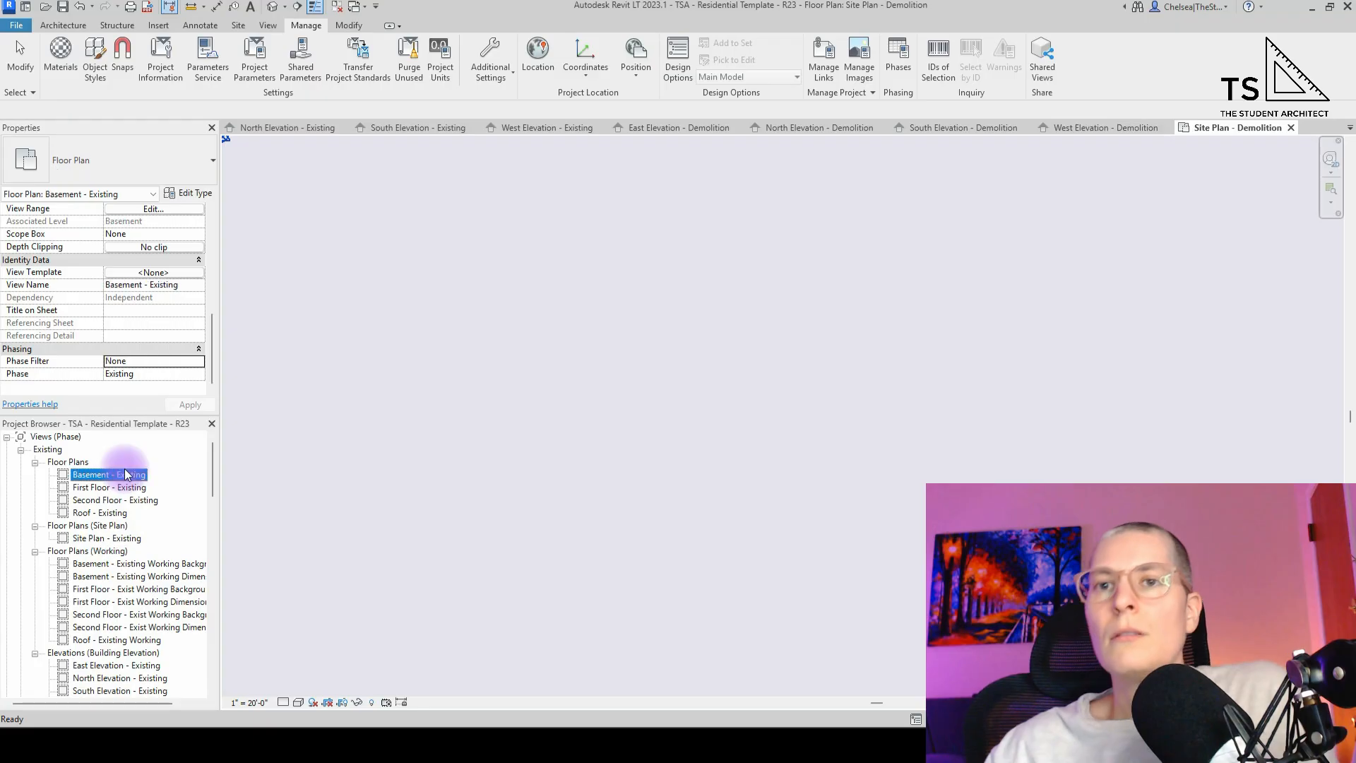
shift+click(99, 513)
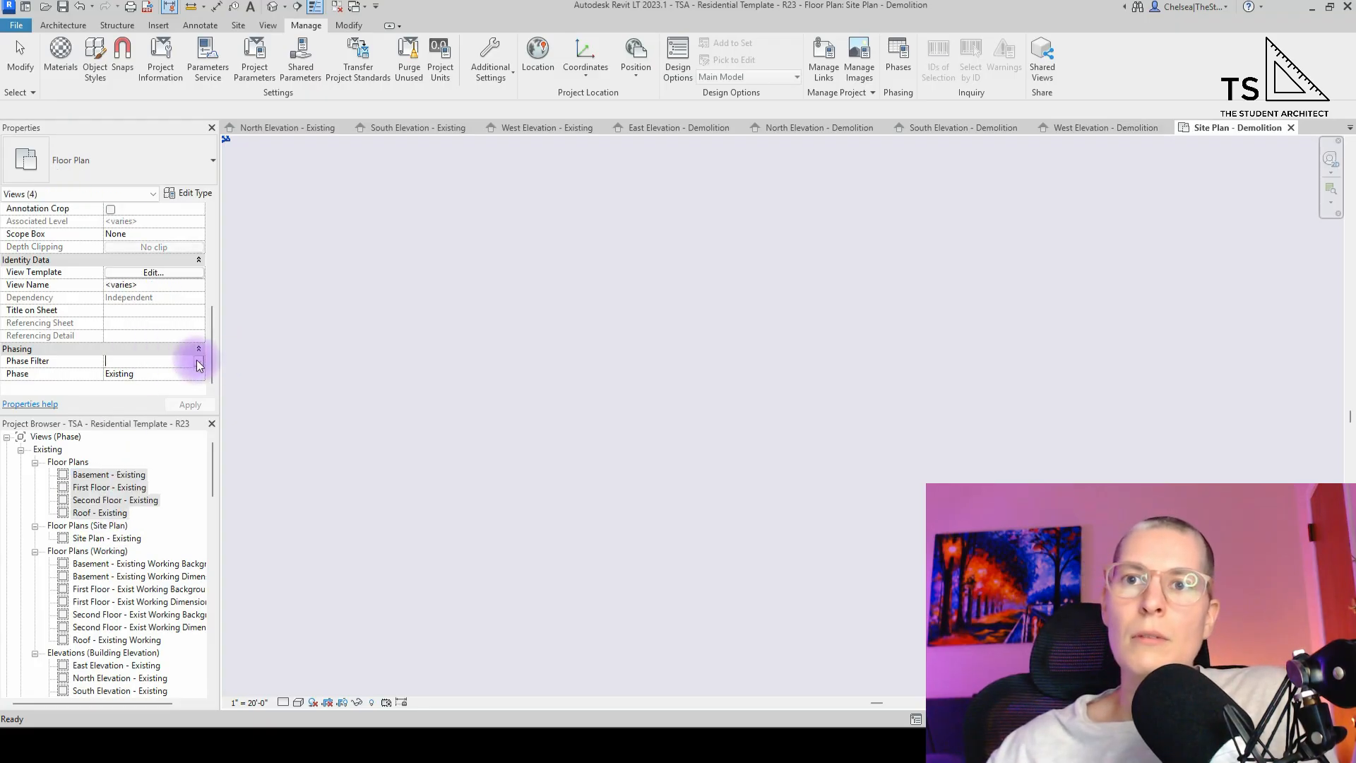
click(196, 361)
click(136, 393)
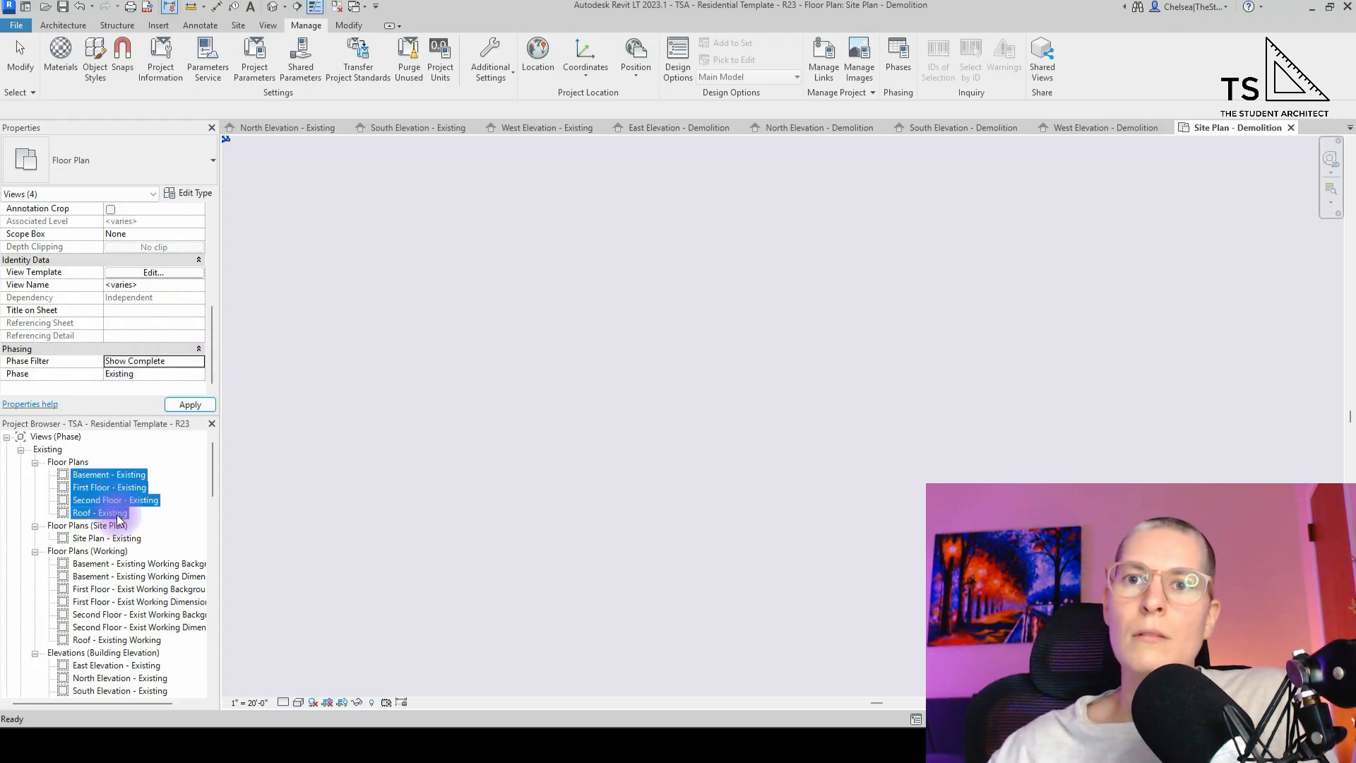
- Check the phase filter and phase shared by the four existing building elevations, East through West
scroll(131, 586, down, 2)
click(136, 588)
scroll(136, 588, down, 1)
click(131, 577)
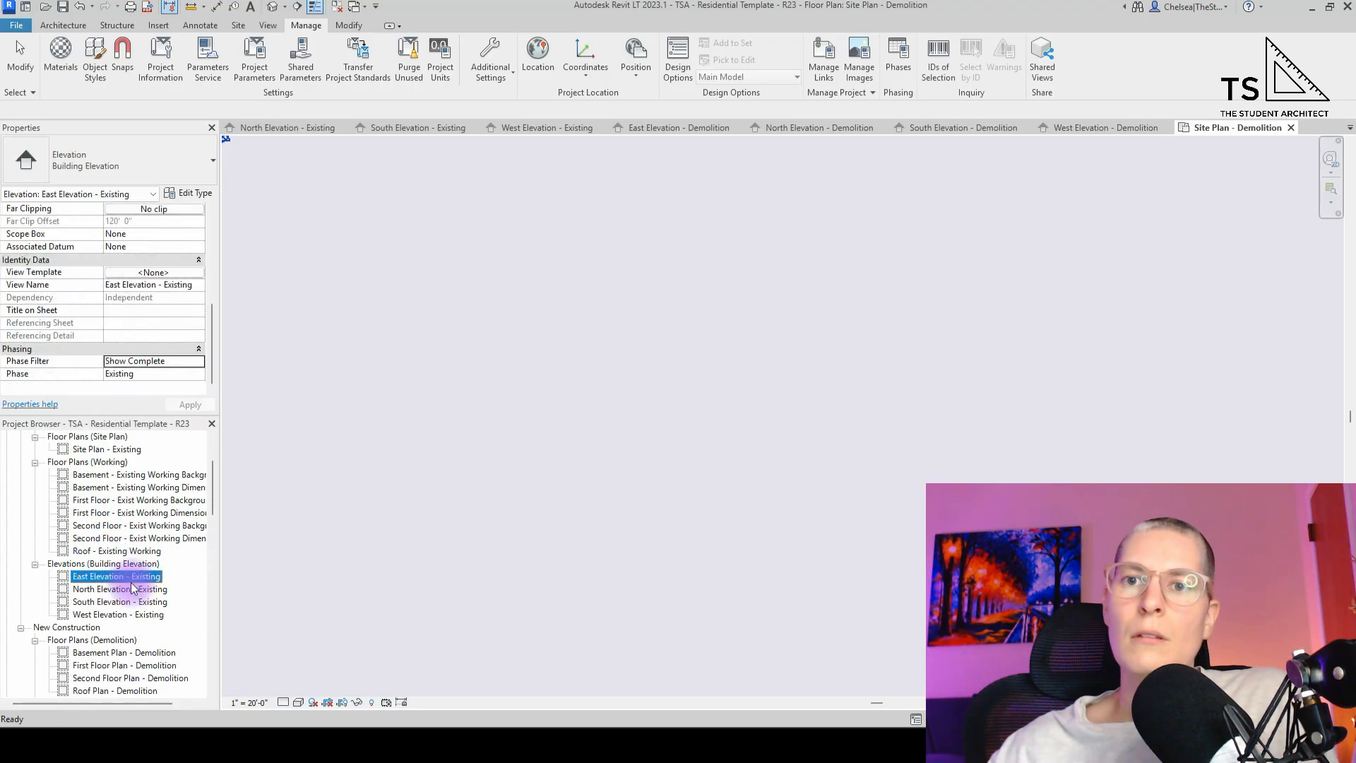
scroll(130, 582, down, 2)
shift+click(125, 551)
shift+click(124, 563)
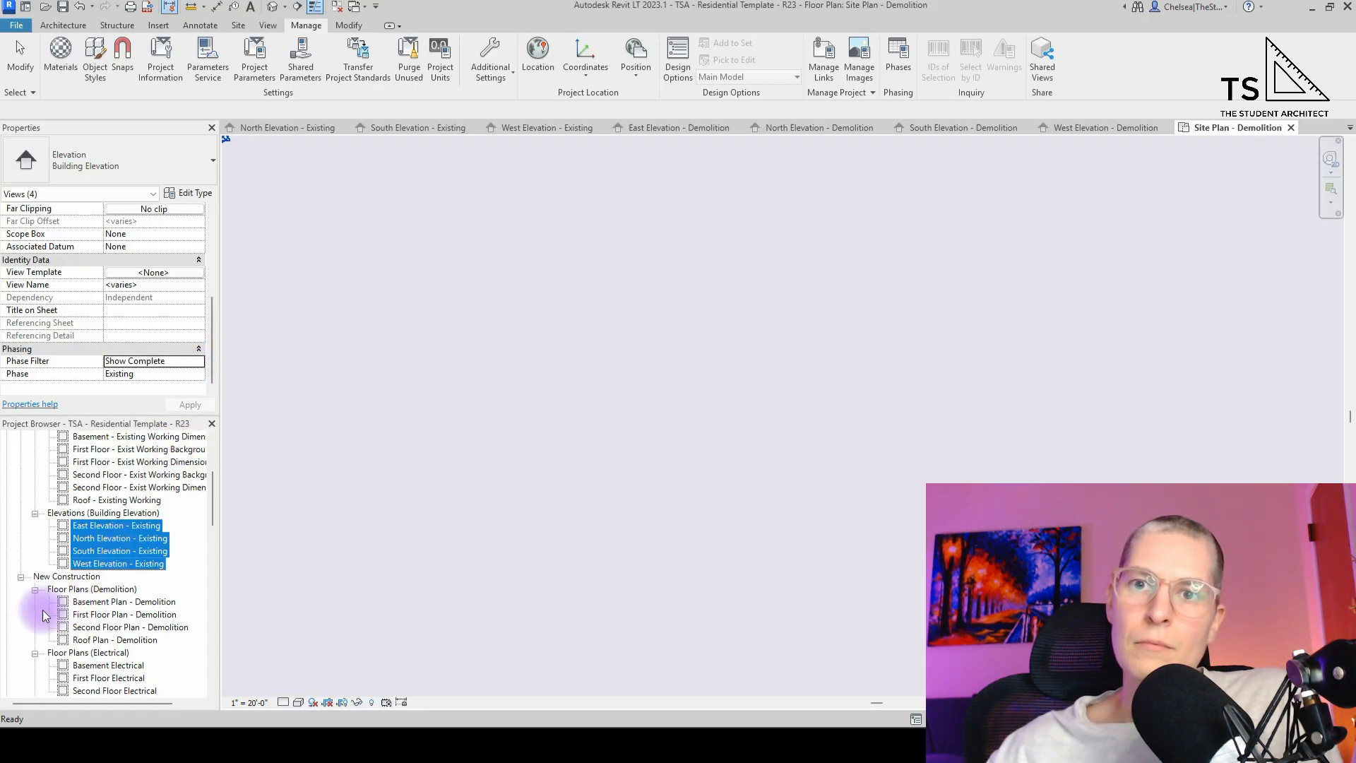
- Check the view templates assigned to Site Plan - Existing and the existing floor plans from basement to roof
scroll(129, 519, up, 1)
scroll(129, 519, up, 3)
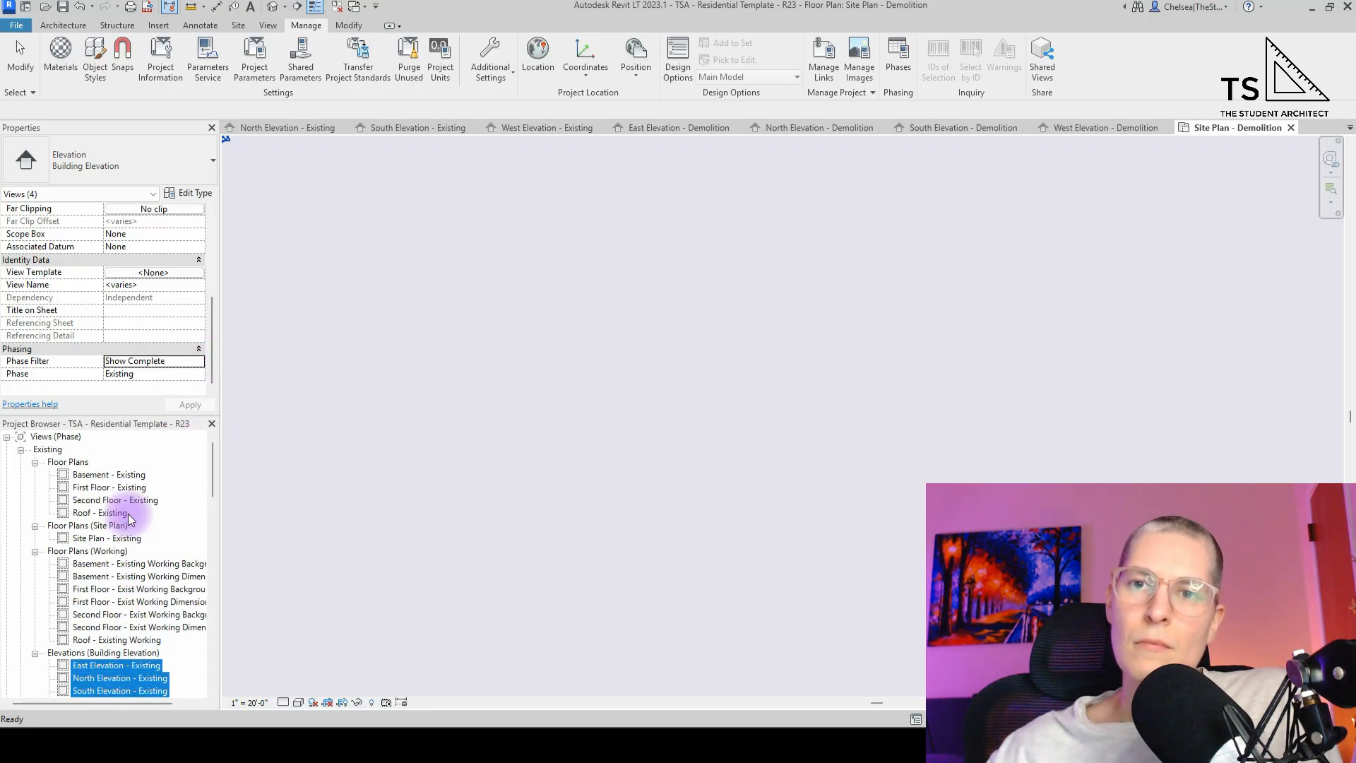
click(110, 538)
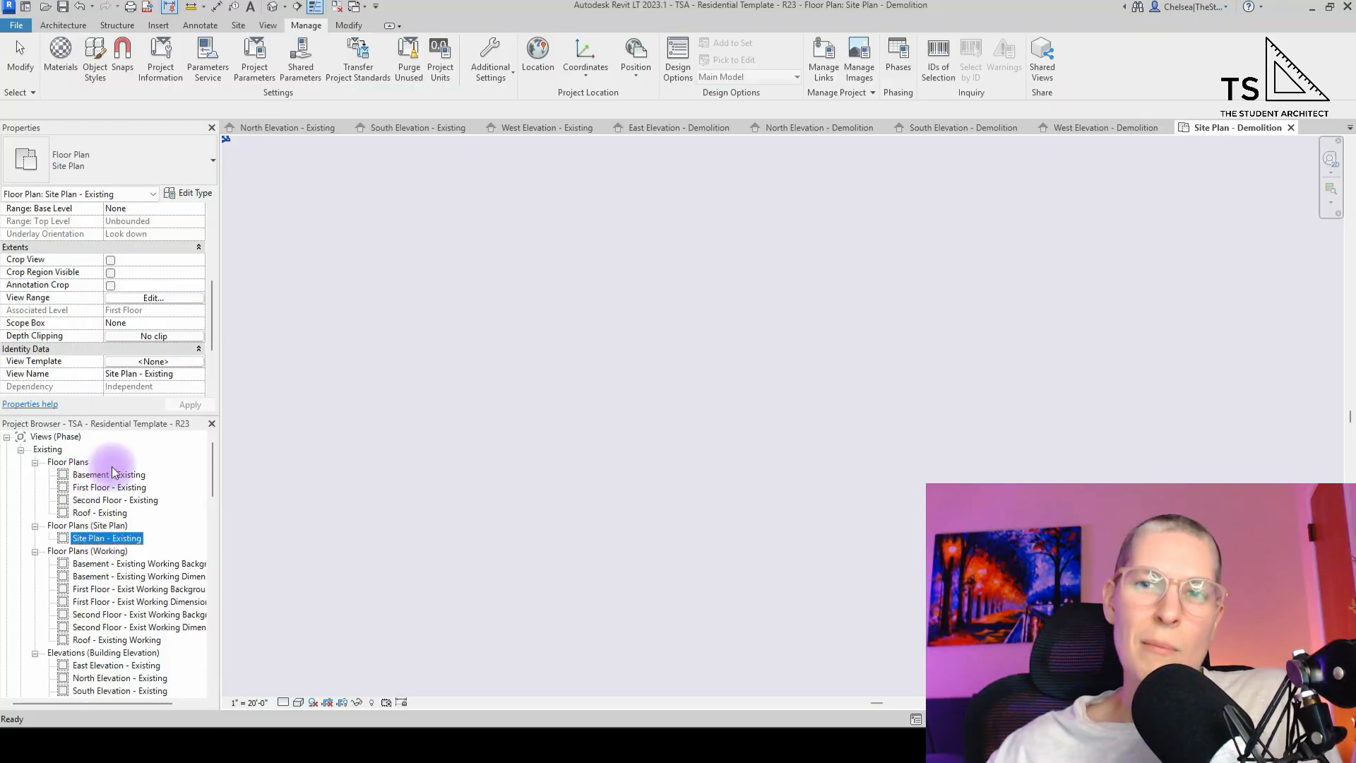
click(110, 475)
click(109, 512)
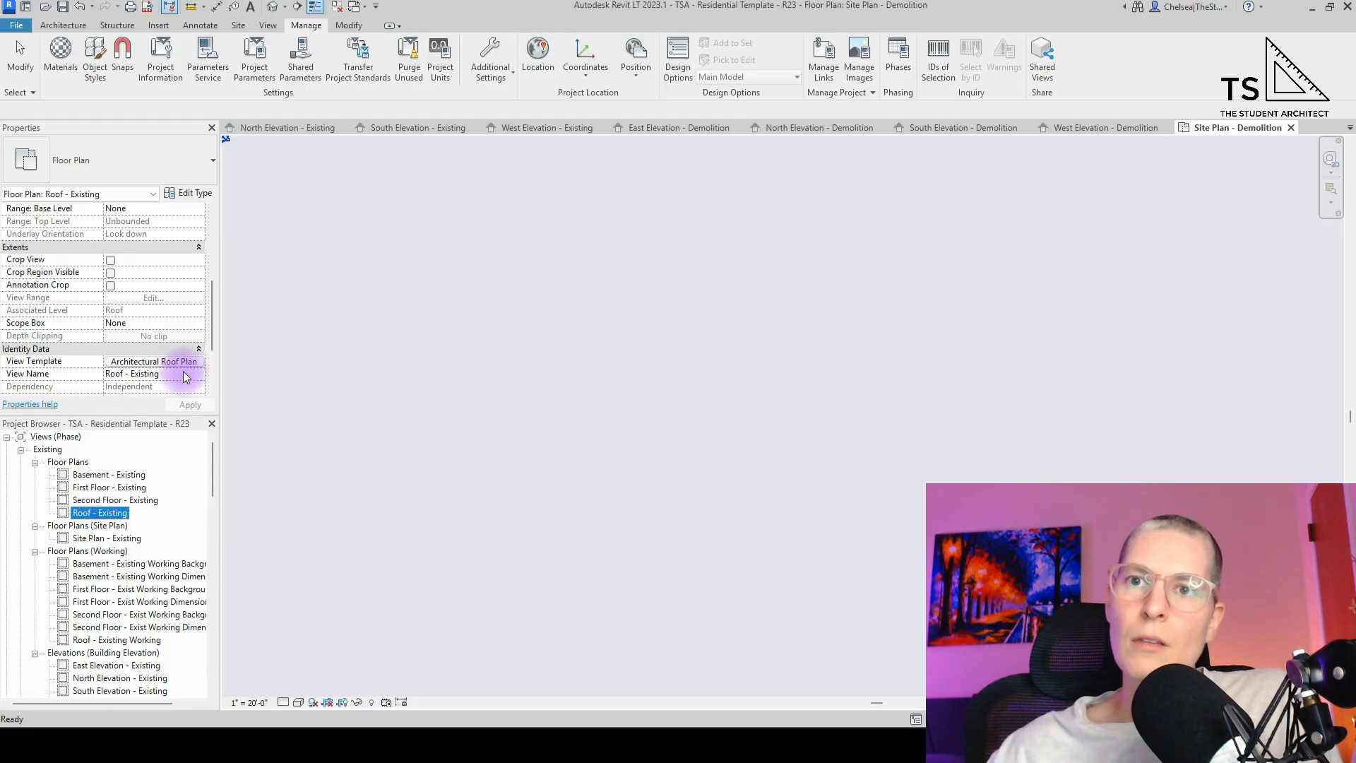
shift+click(109, 475)
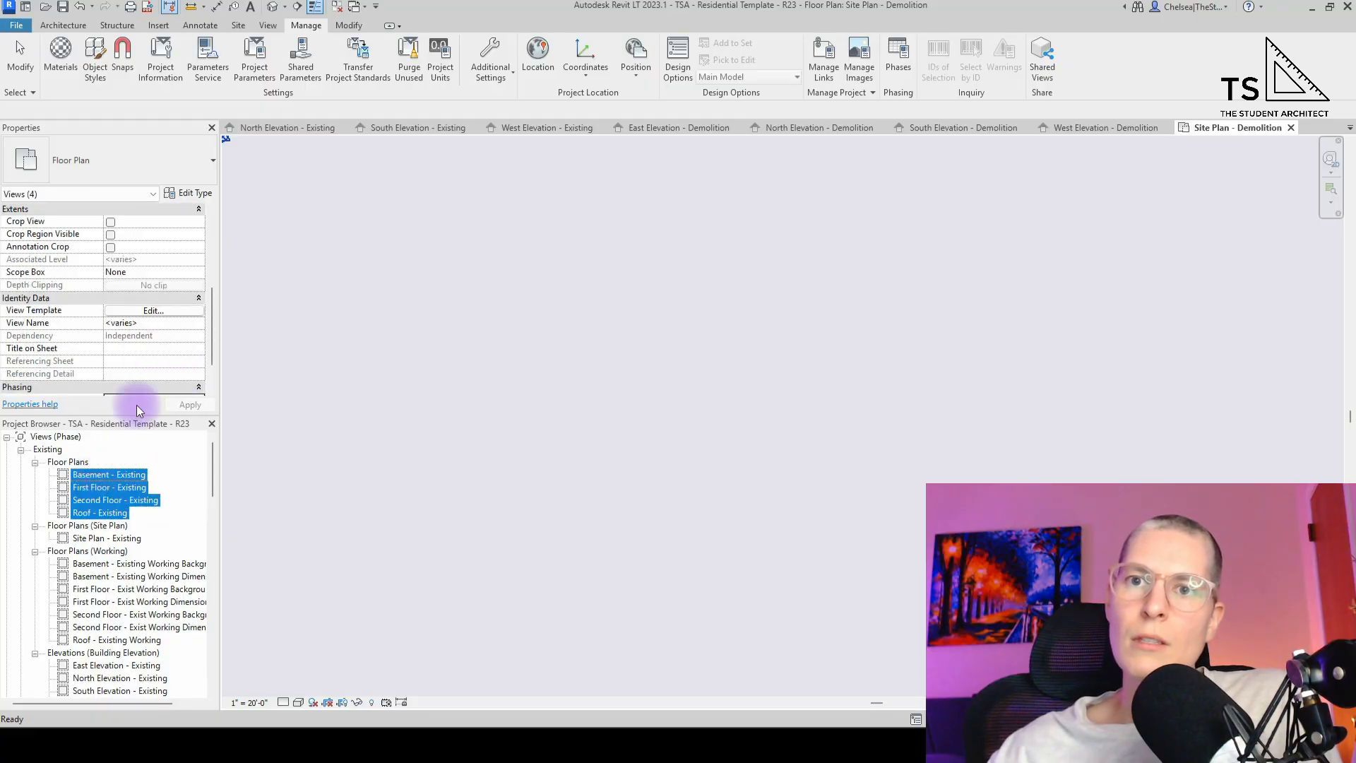
- Remove the view template from Roof - Existing by assigning <None>
click(106, 512)
click(175, 363)
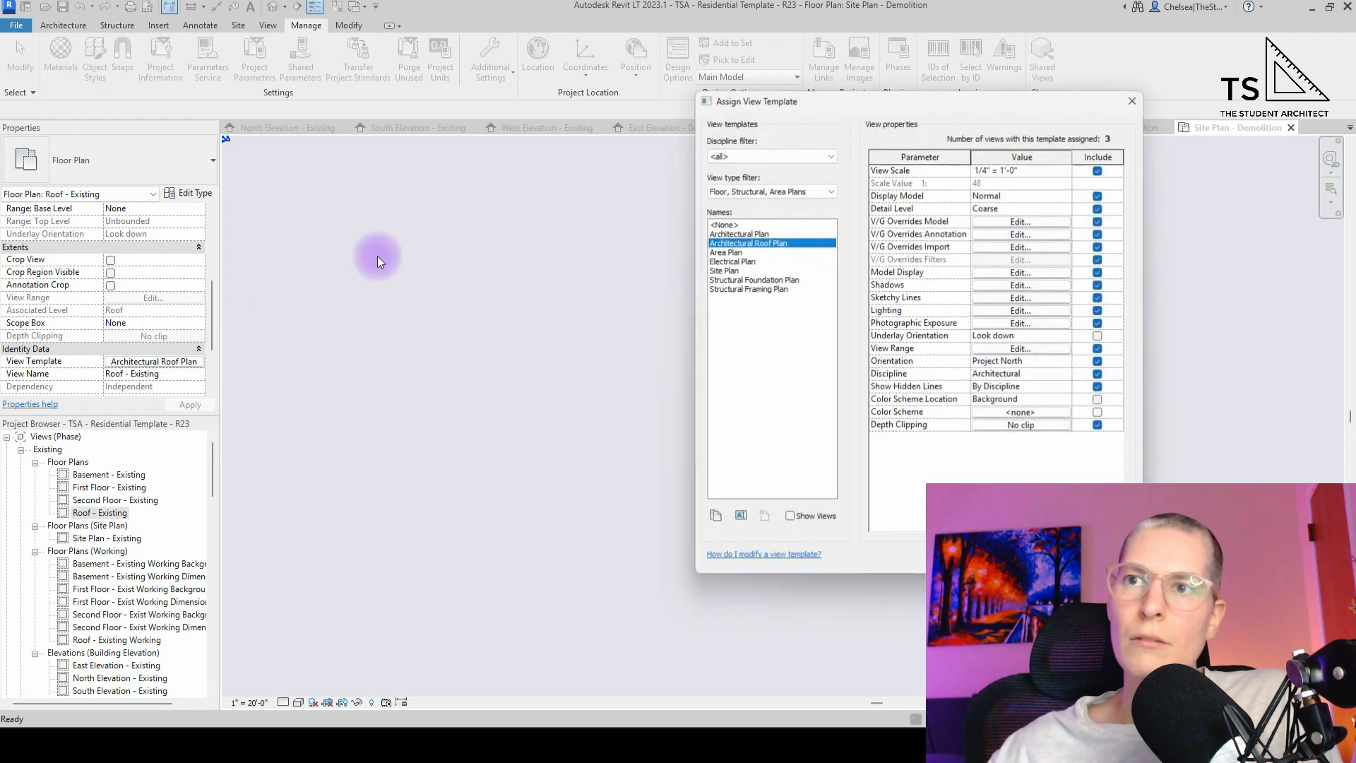
click(760, 224)
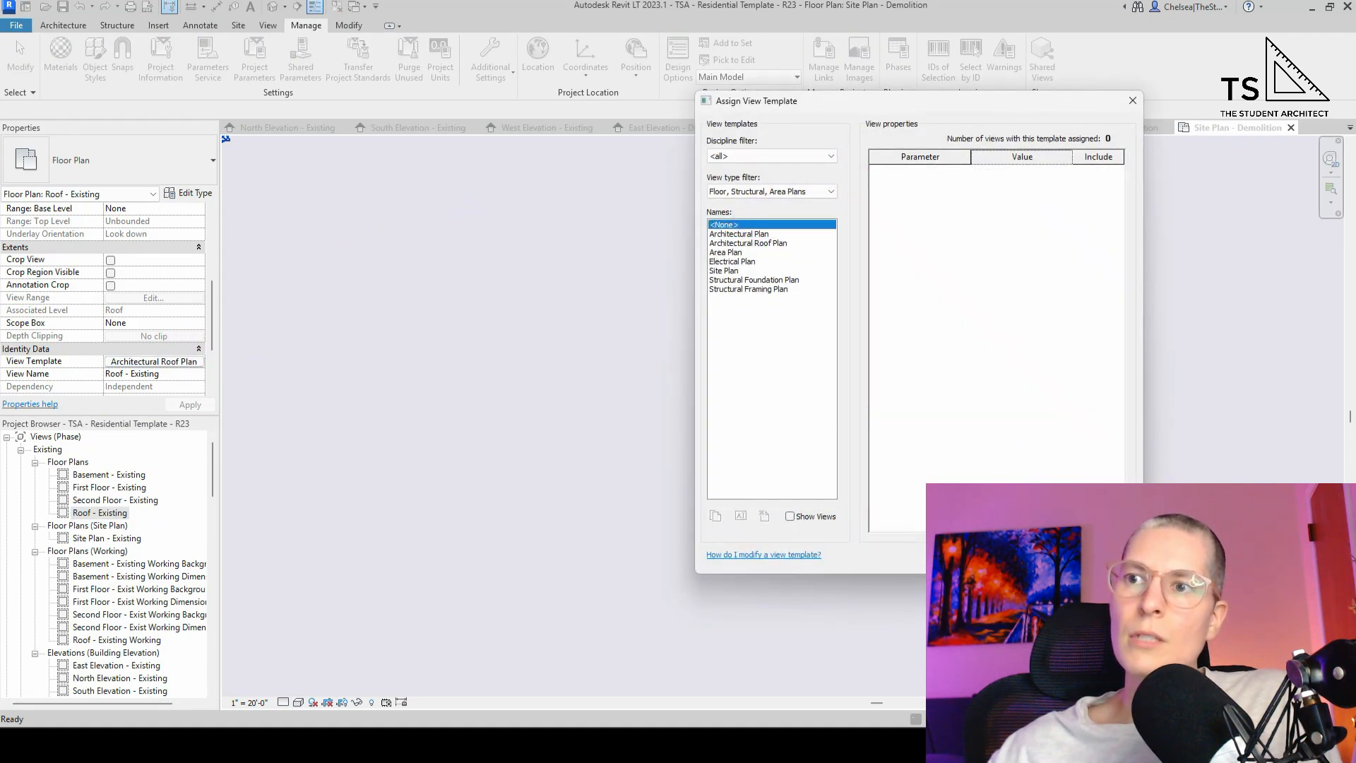
click(953, 555)
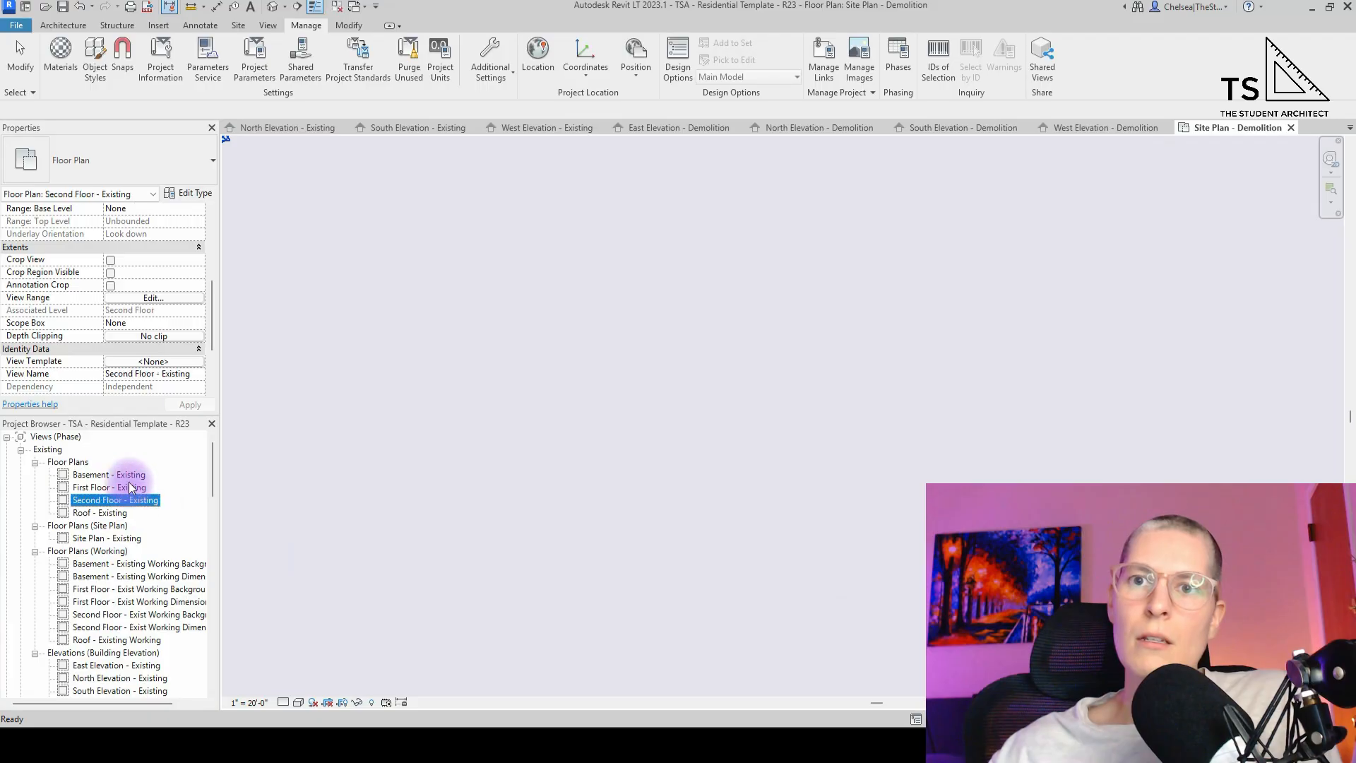
- Review the view template assignments of the remaining existing floor plans, site plan and working floor plans one by one
click(127, 488)
click(123, 475)
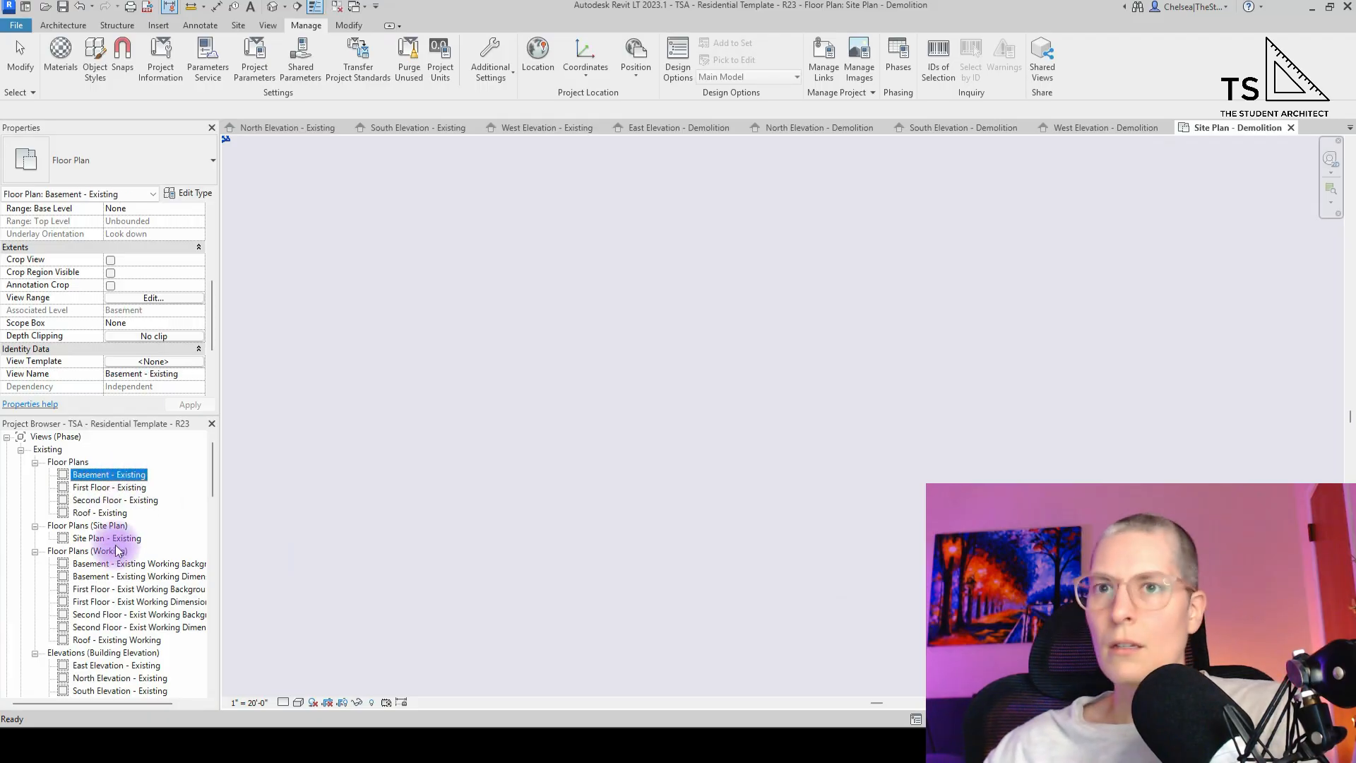
key(Down)
key(Down)
key(Down)
key(Down)
key(Down)
key(Down)
key(Down)
key(Down)
key(Down)
key(Down)
key(Down)
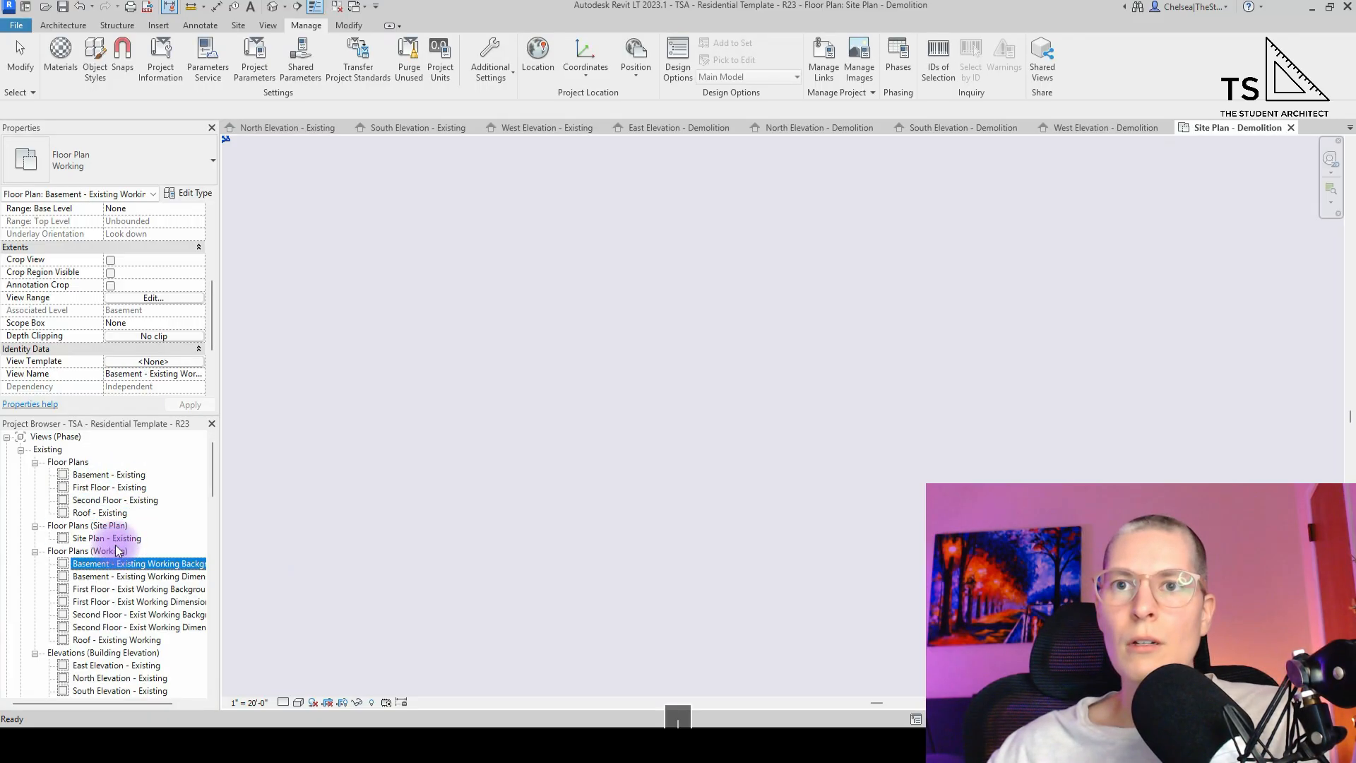
key(Down)
key(Down)
key(Down)
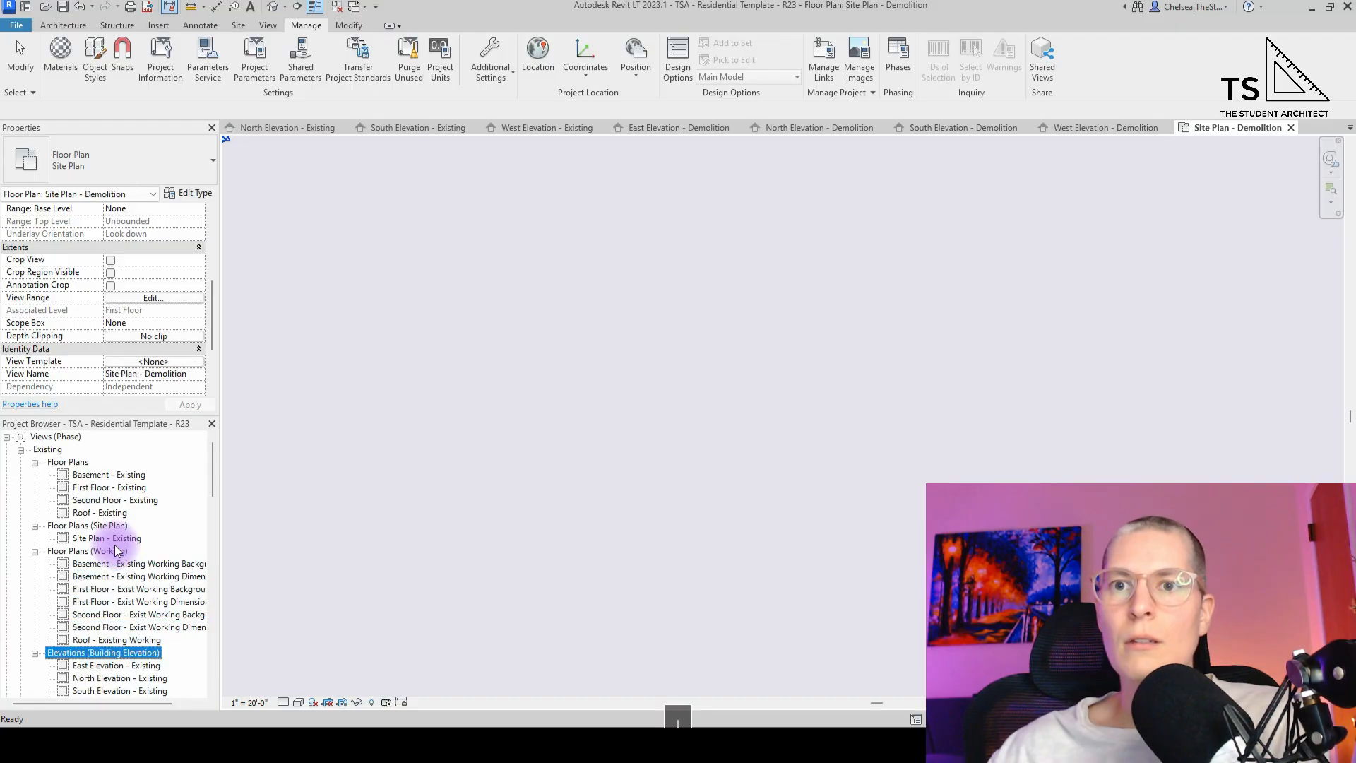
- Assign <None> as the view template of Roof - Existing Working
key(Up)
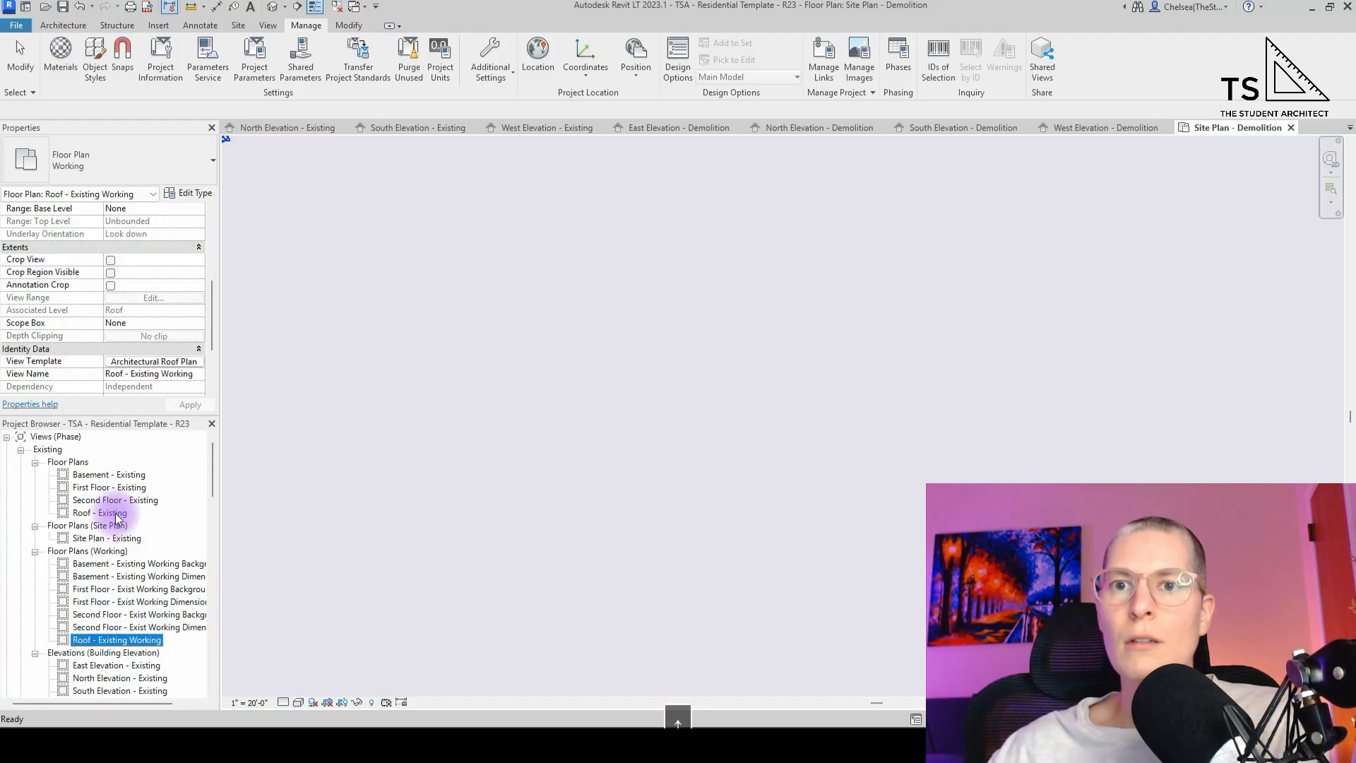
click(170, 363)
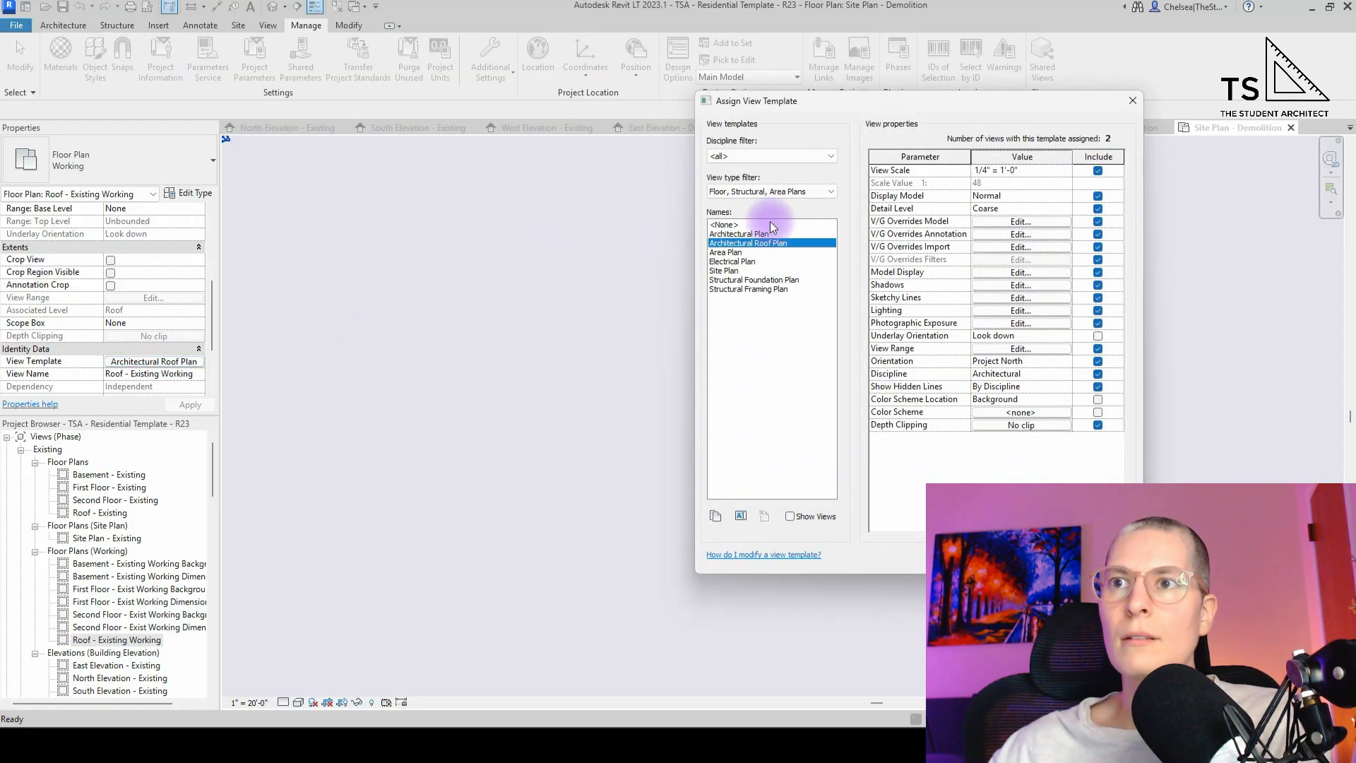
click(773, 223)
key(Return)
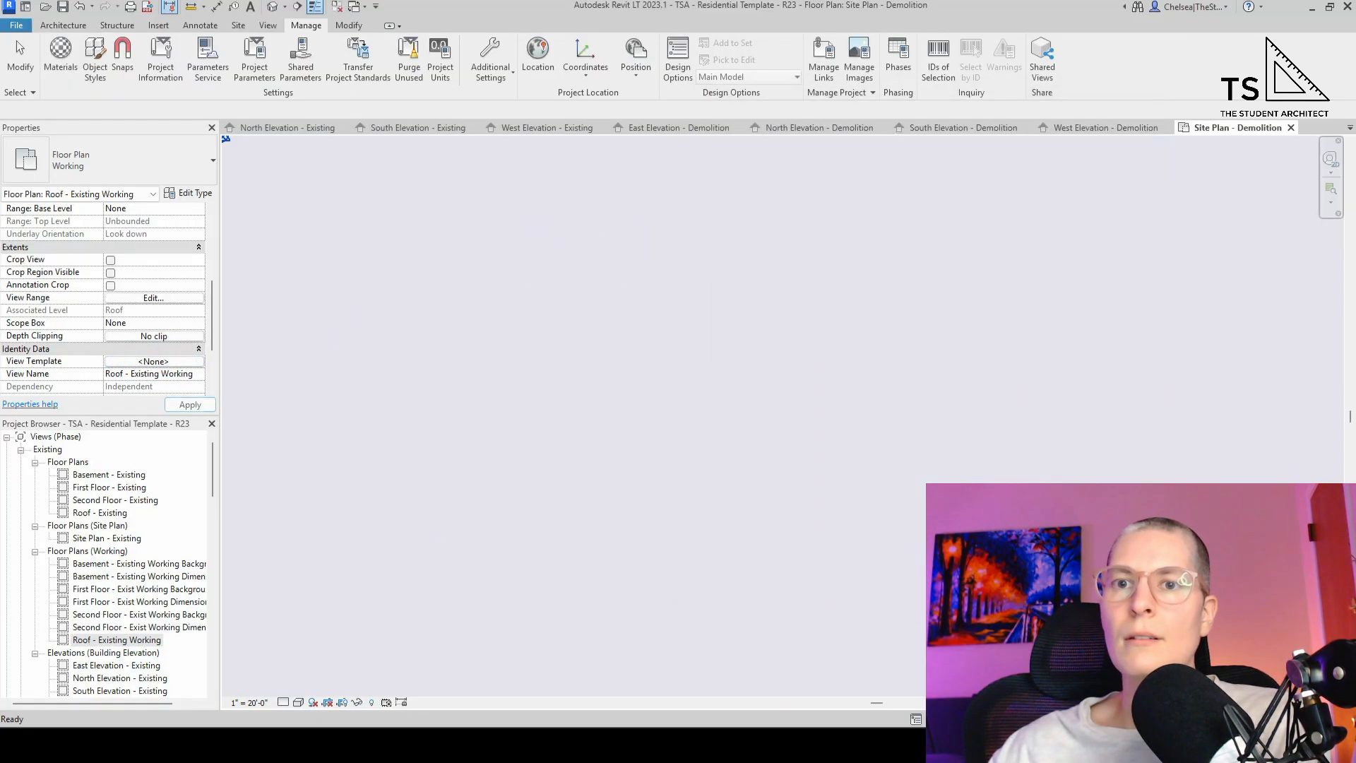
- Recheck the view template of Roof - Existing Working and review those of the existing East, North, South and West elevations
click(124, 651)
key(Down)
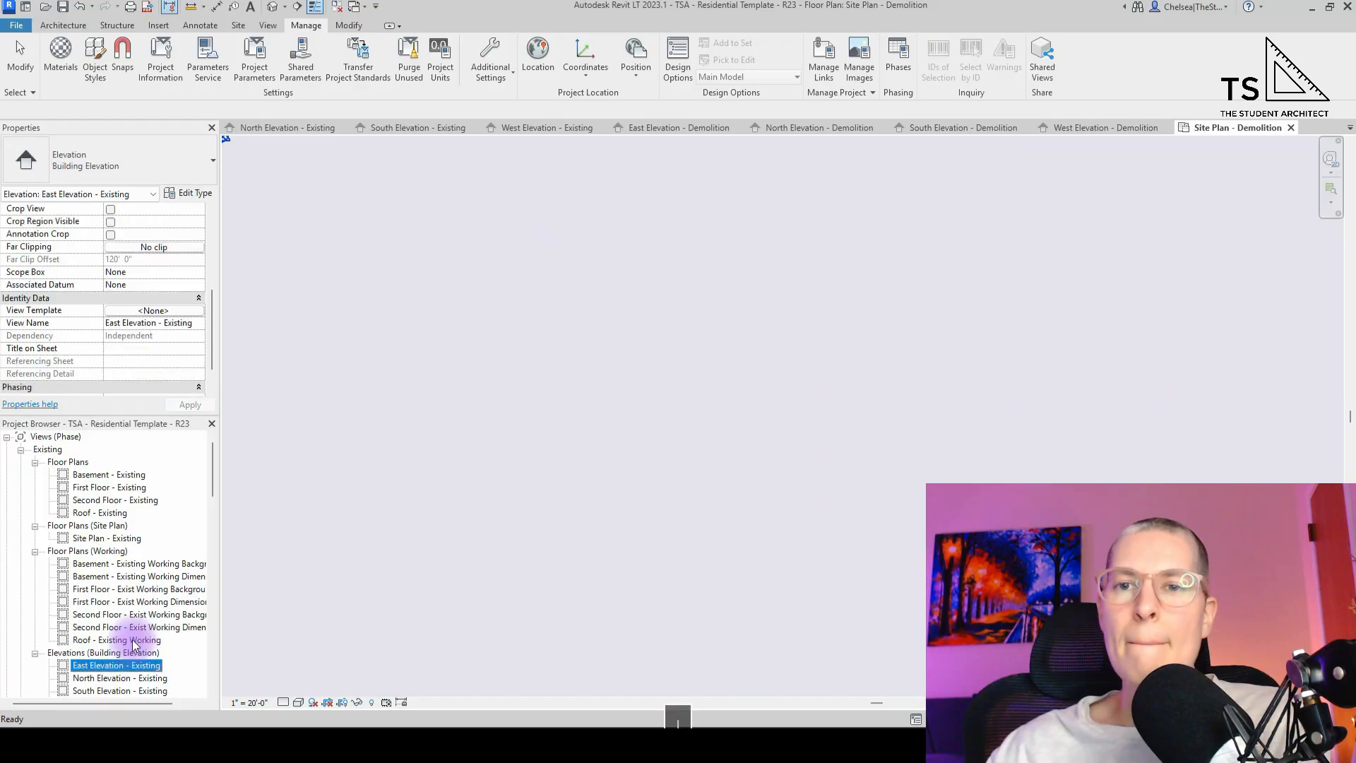
key(Up)
key(Up)
key(Up)
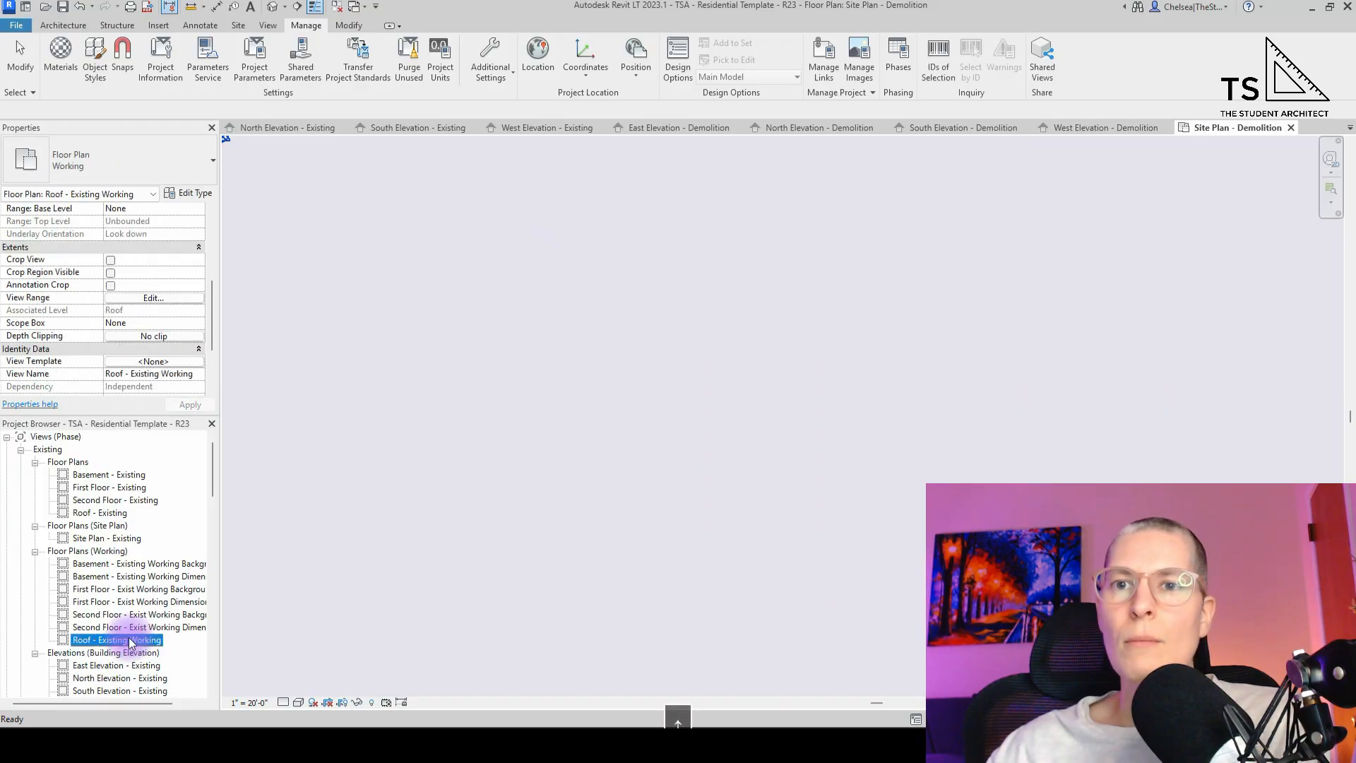
key(Down)
key(Down)
key(Down)
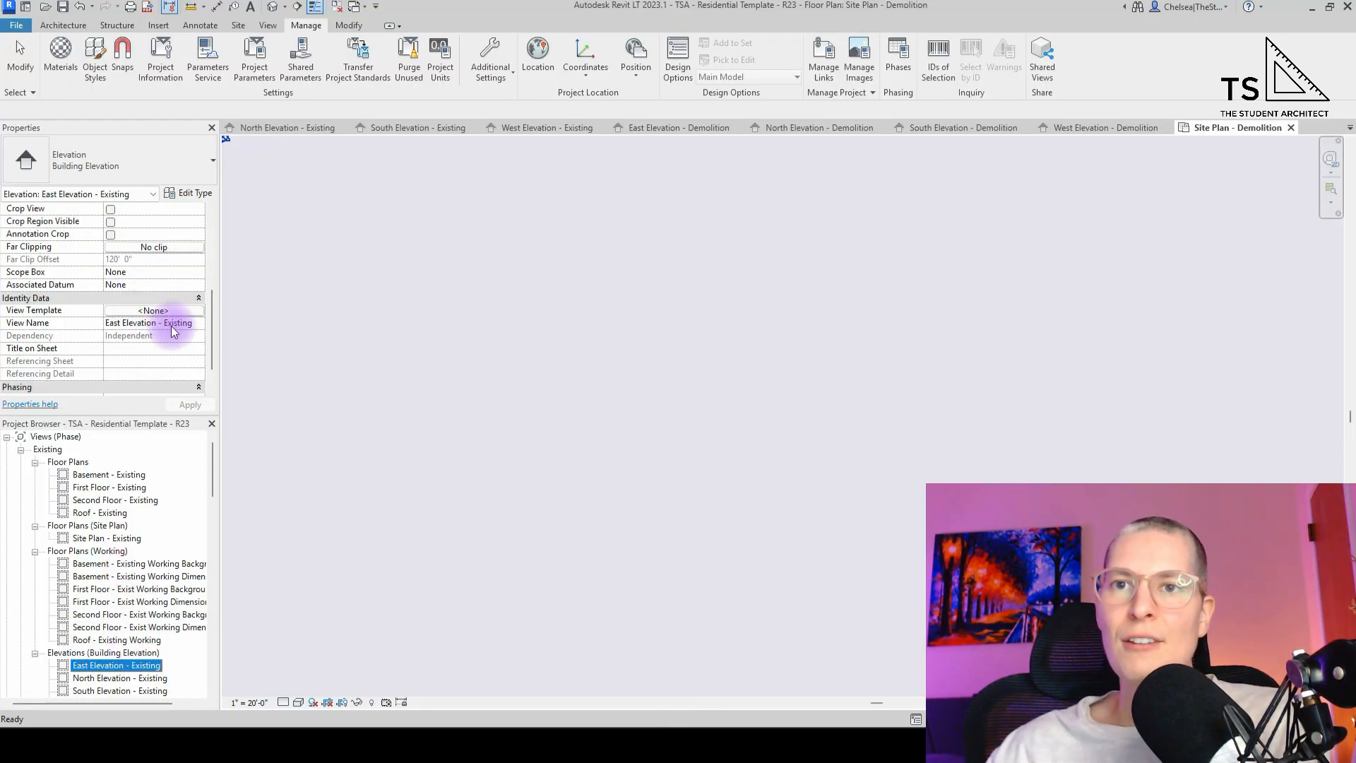
key(Down)
key(Down)
key(Down)
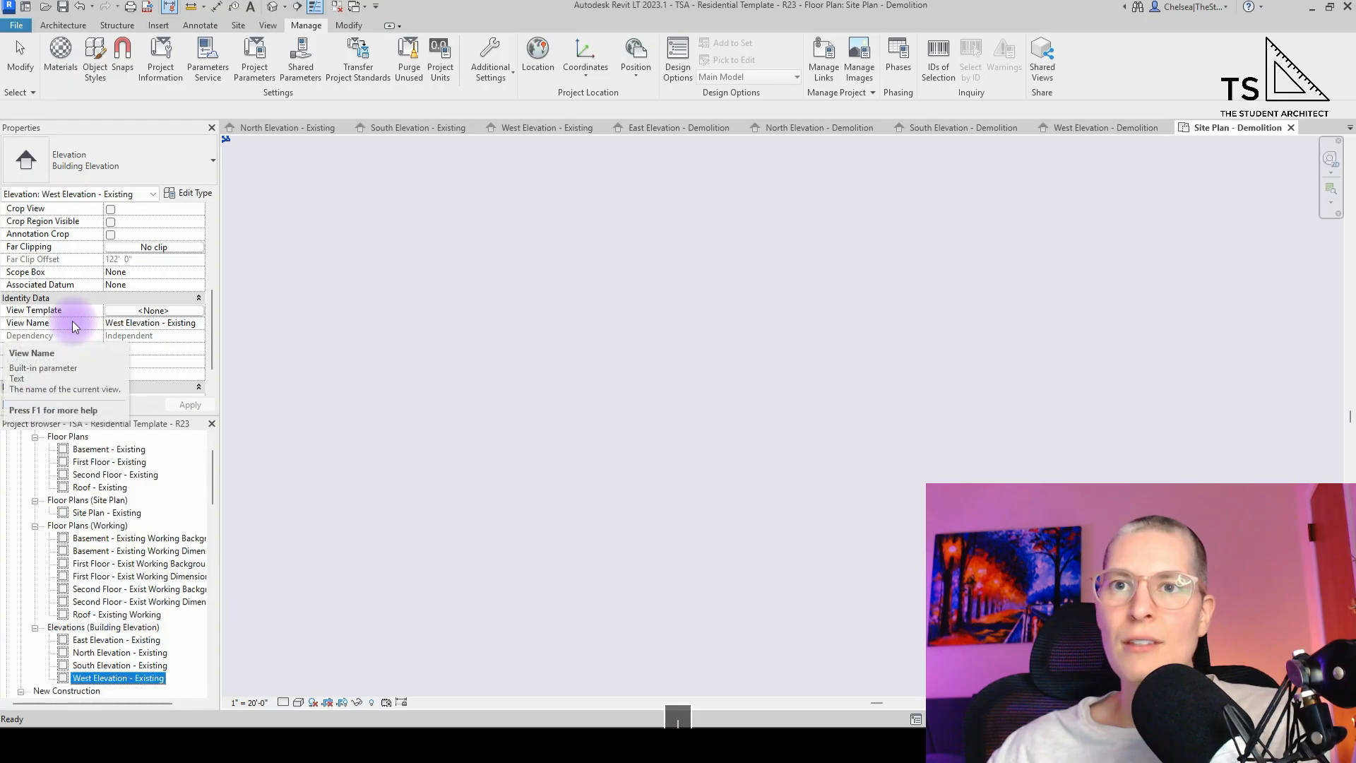
- Assign the Architectural Roof Plan view template to Roof Plan - Demolition in the New Construction phase
key(Down)
key(Down)
key(Down)
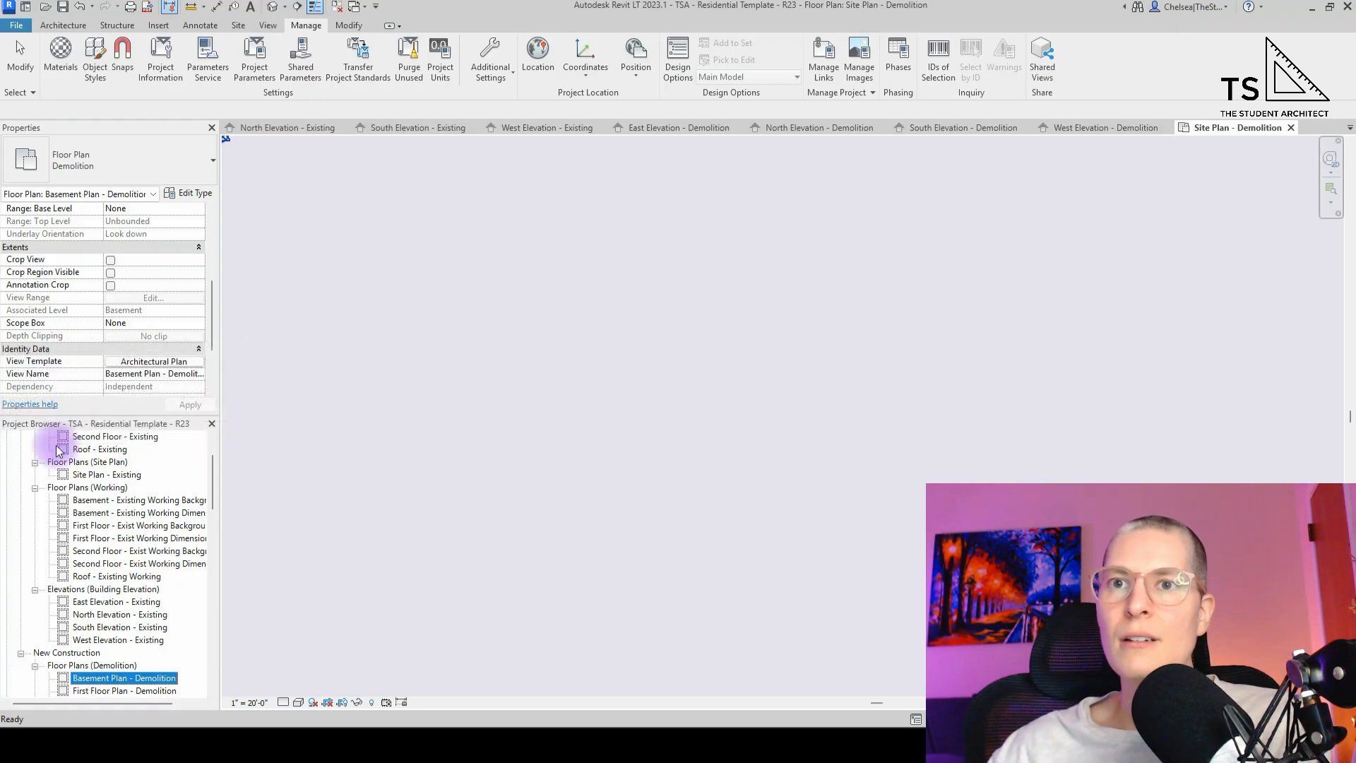
key(Down)
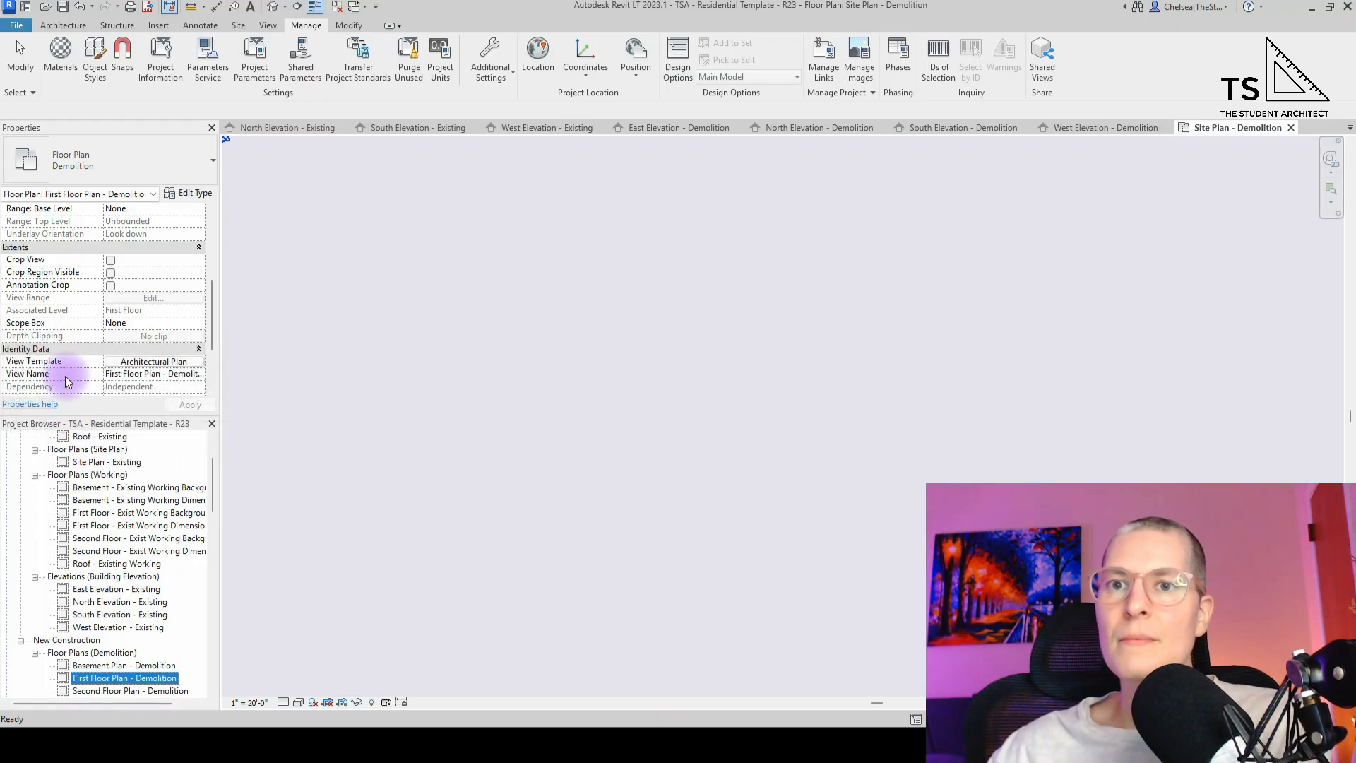
key(Down)
key(Down)
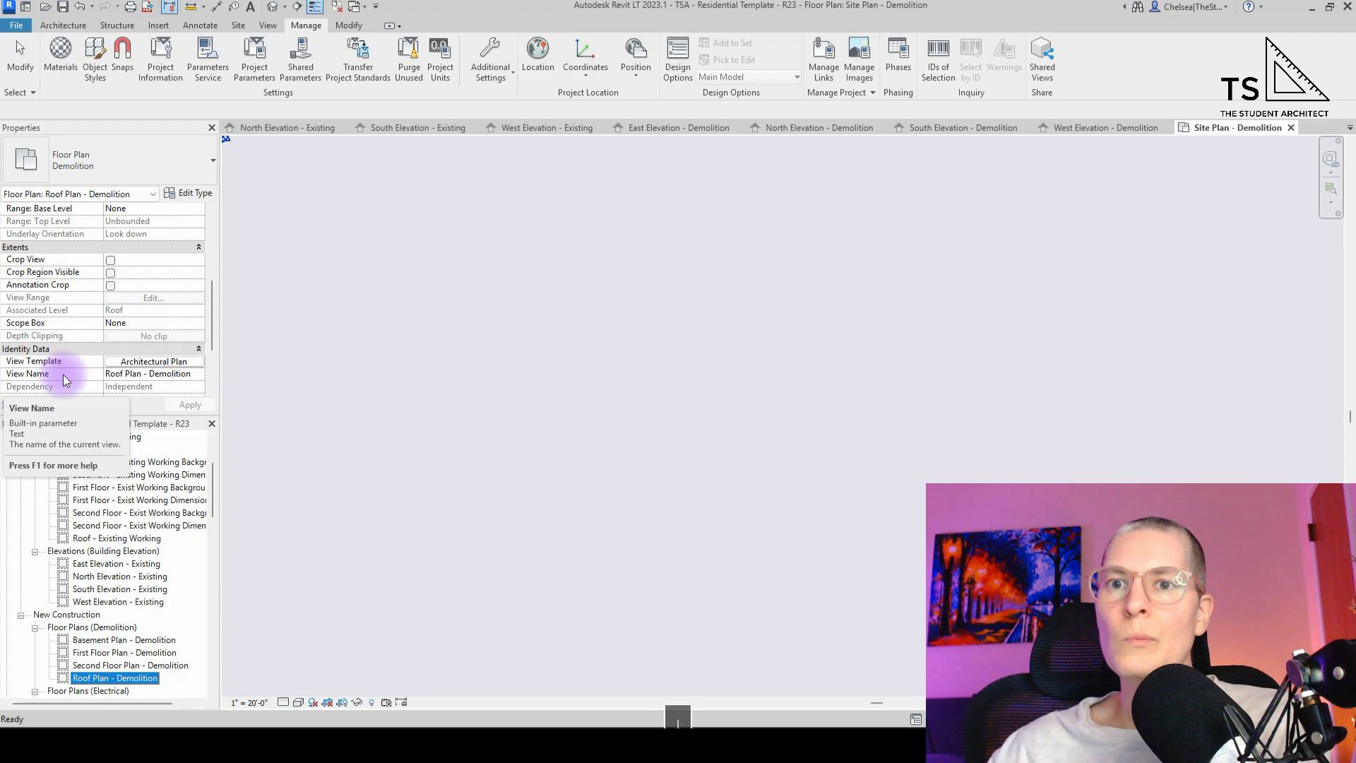
click(167, 362)
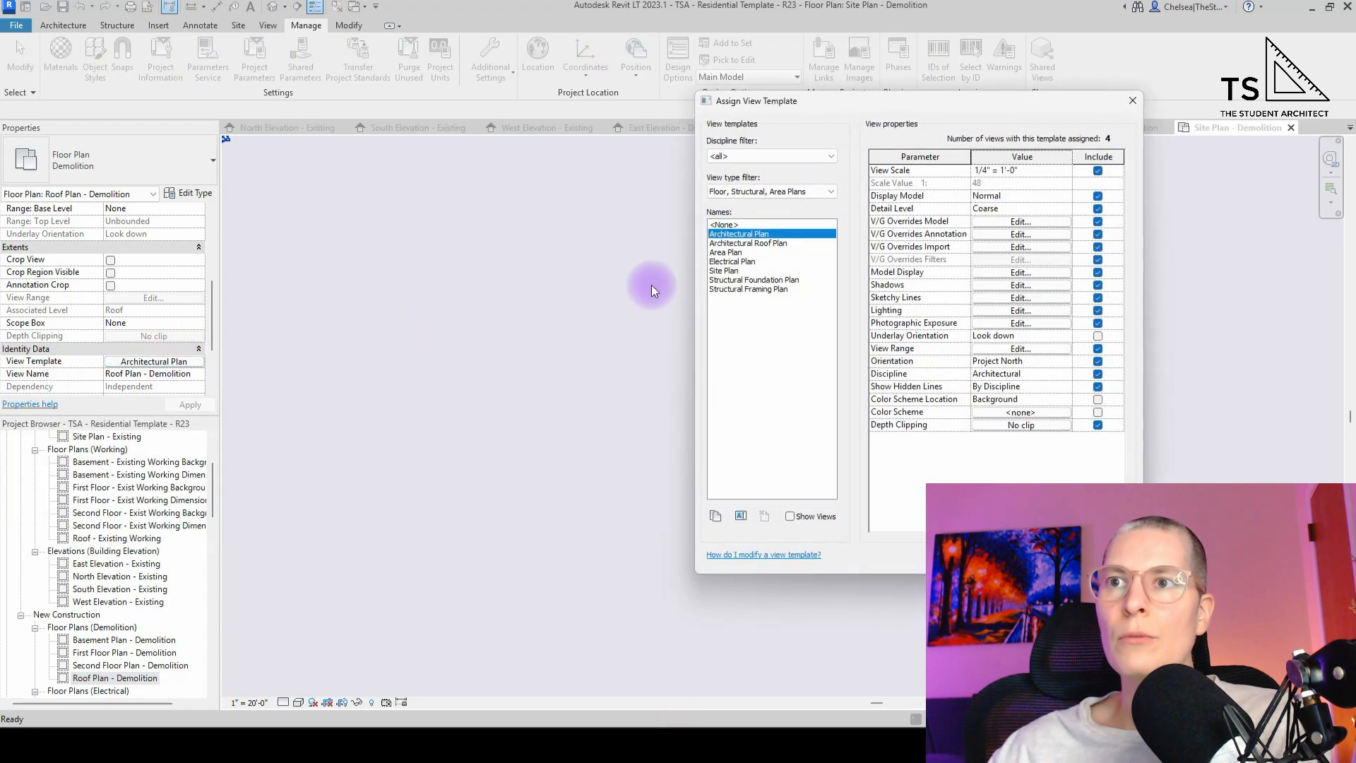
click(768, 243)
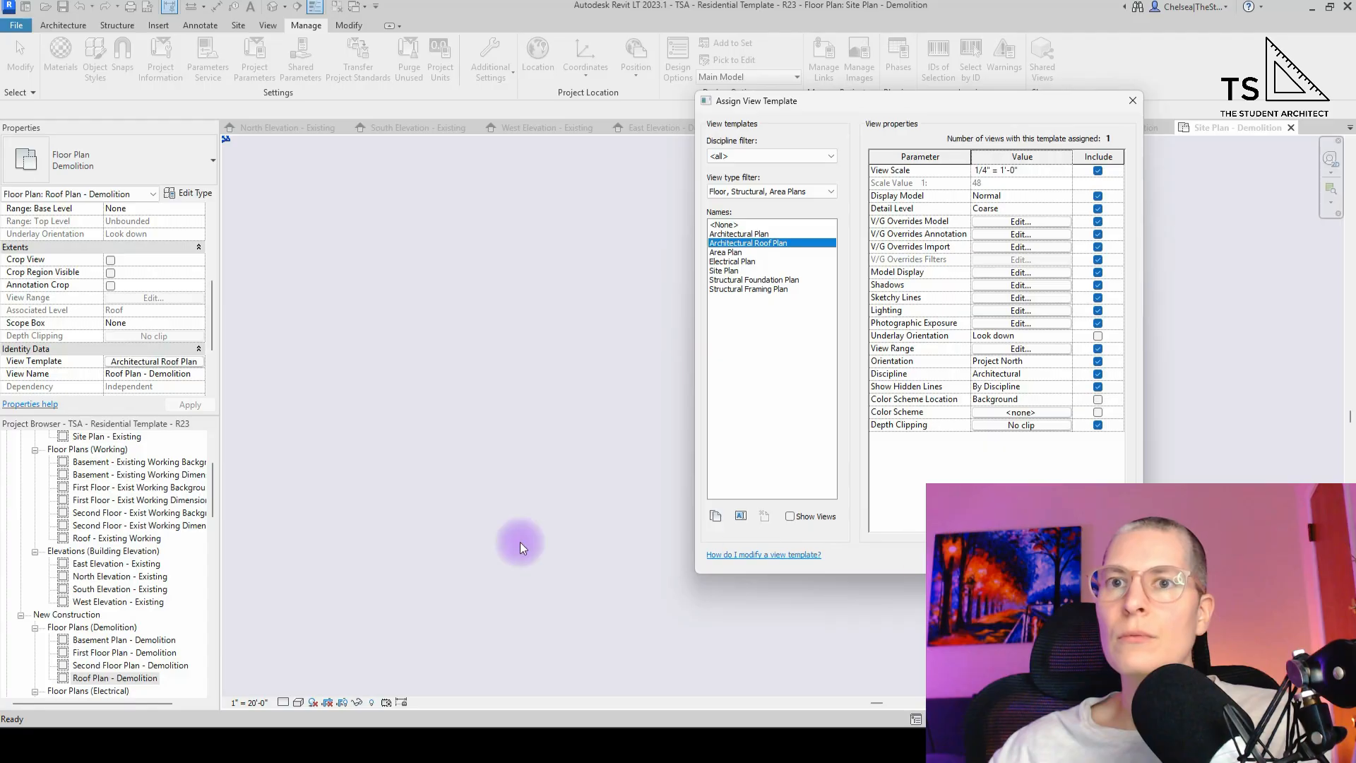
key(Return)
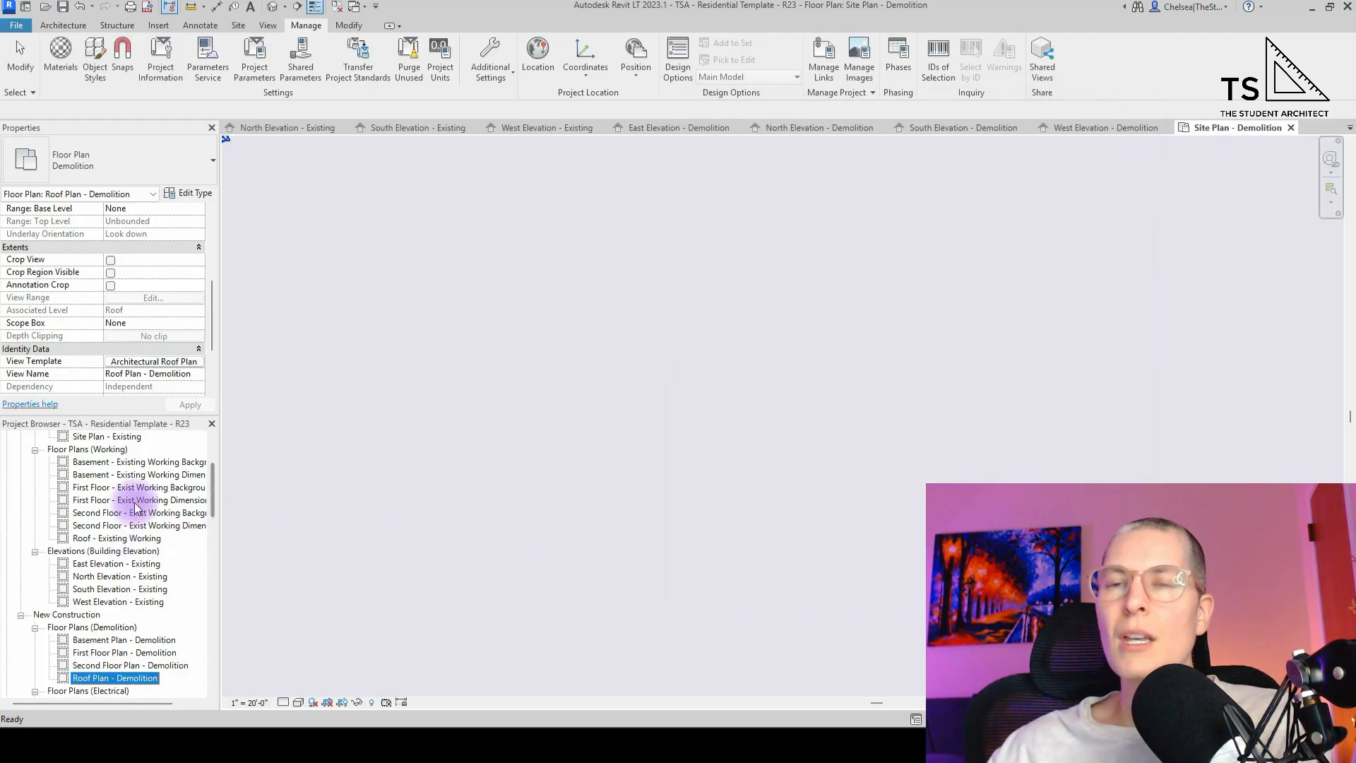
- Examine the model category visibility overrides of the Architectural Plan template assigned to Second Floor Plan - Demolition
click(147, 666)
click(178, 368)
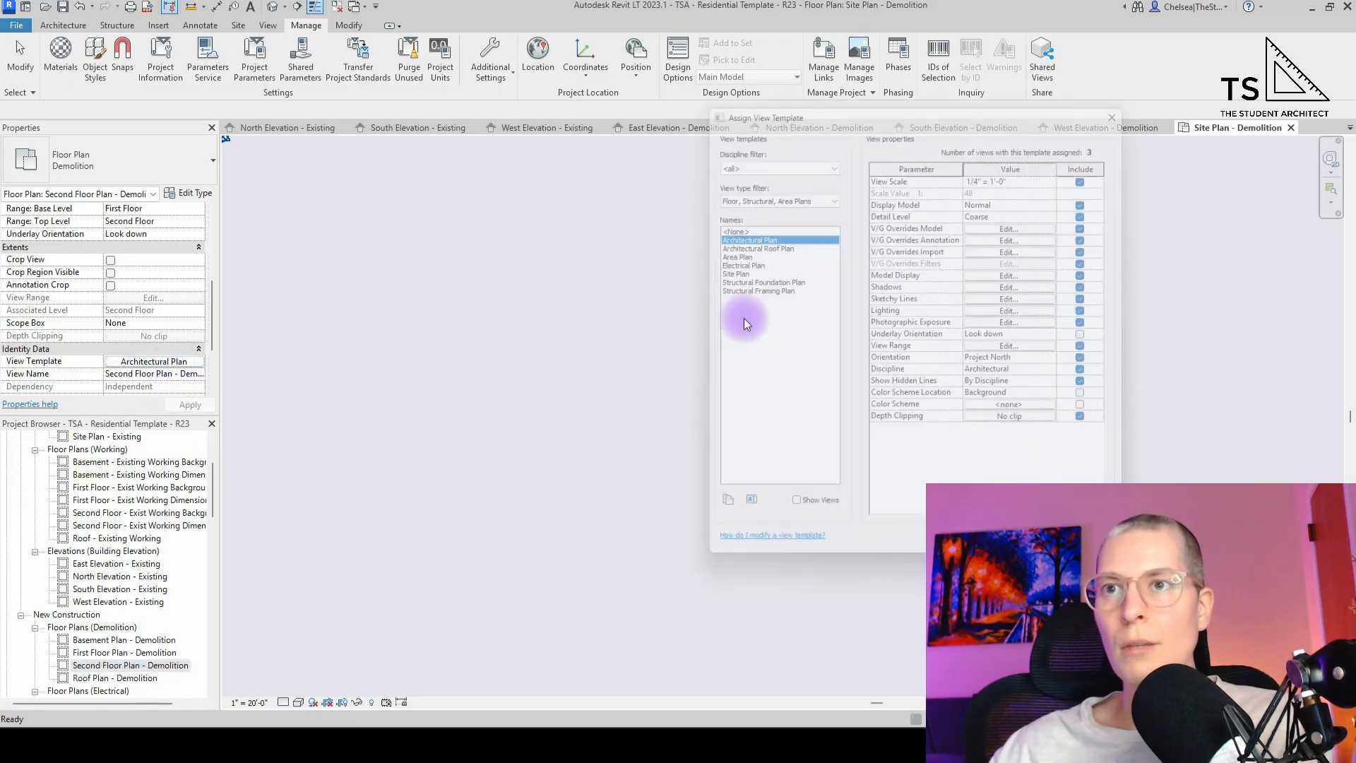
click(1010, 225)
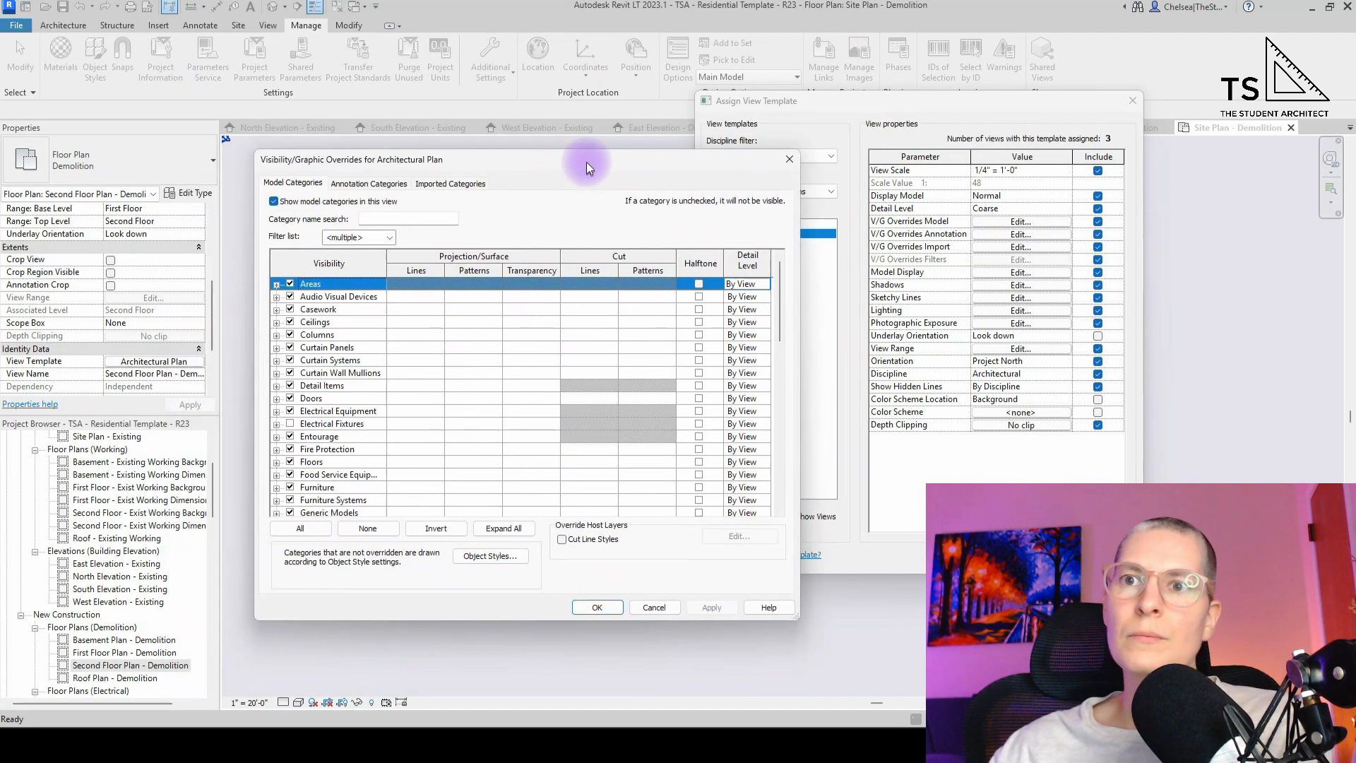
click(324, 364)
scroll(321, 395, down, 5)
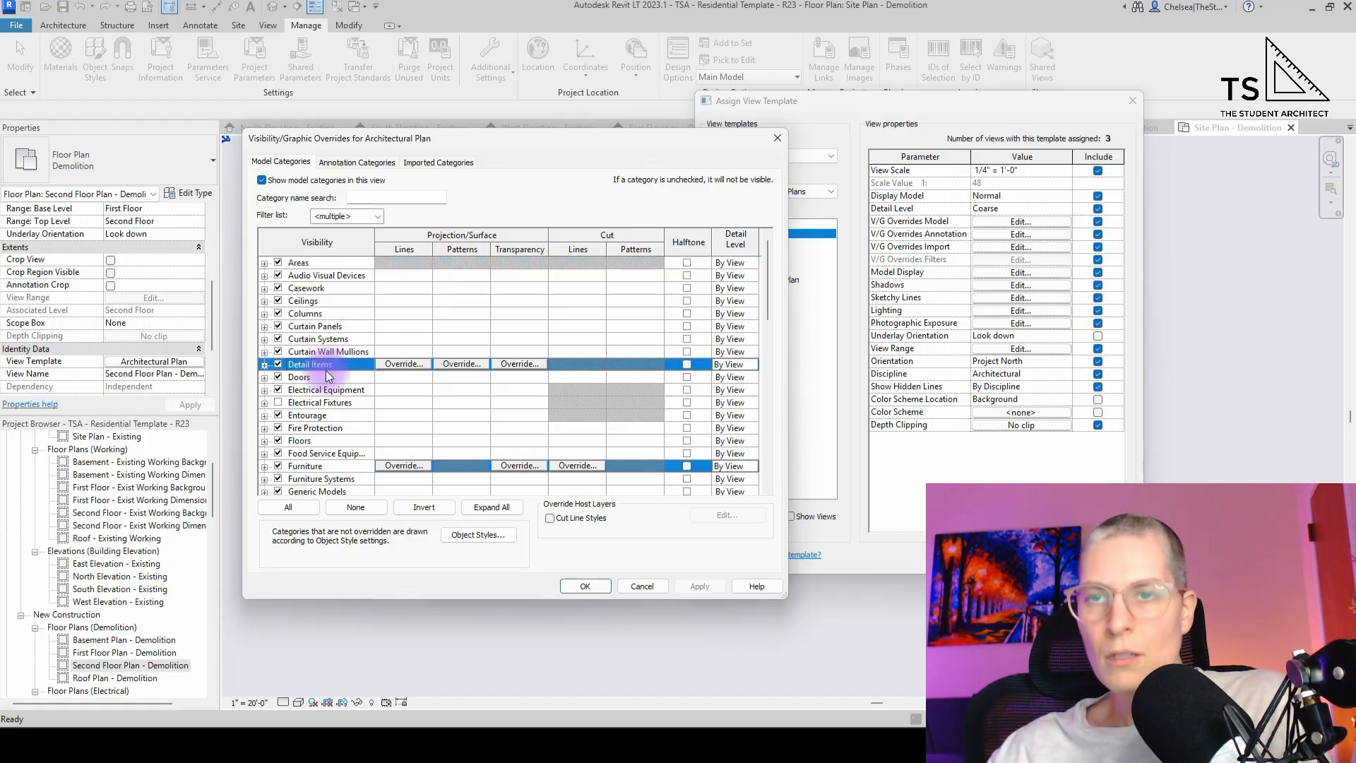
click(304, 463)
scroll(304, 466, down, 2)
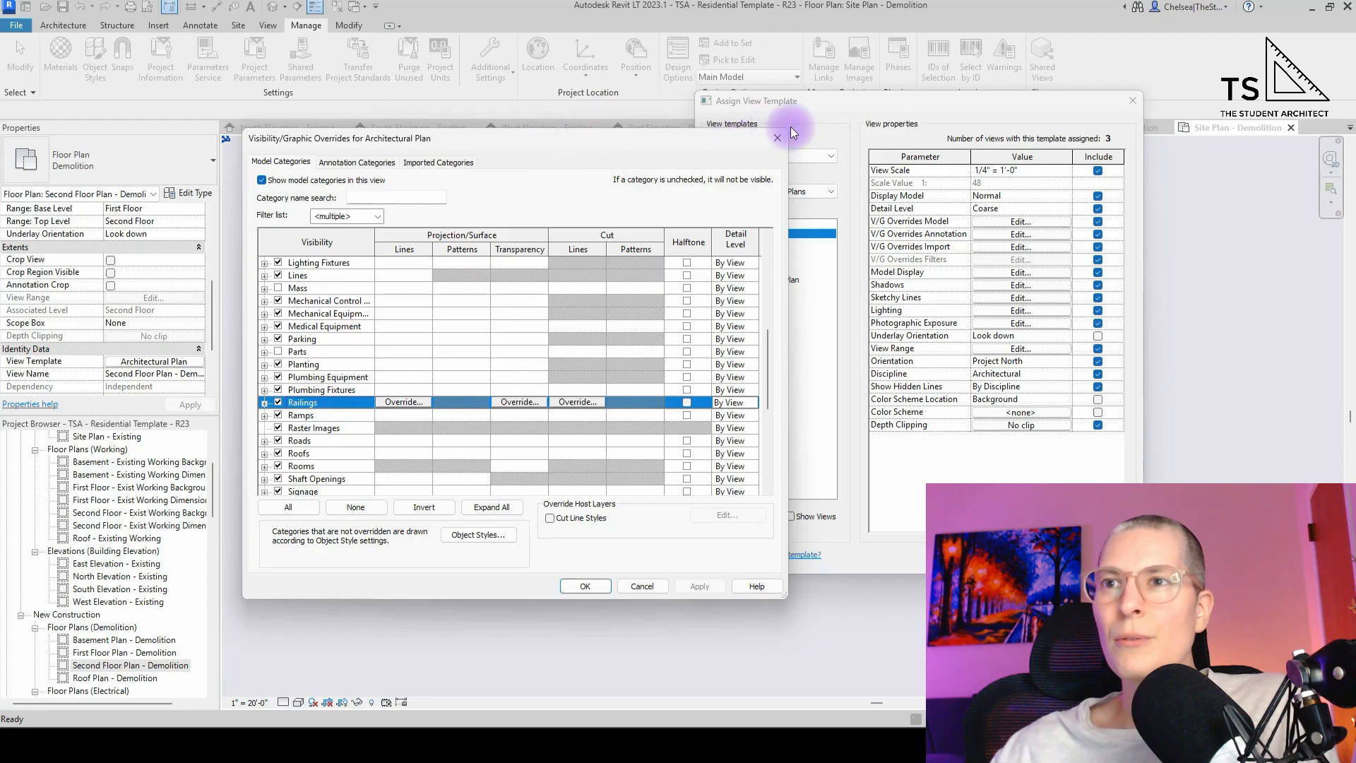
scroll(308, 456, down, 6)
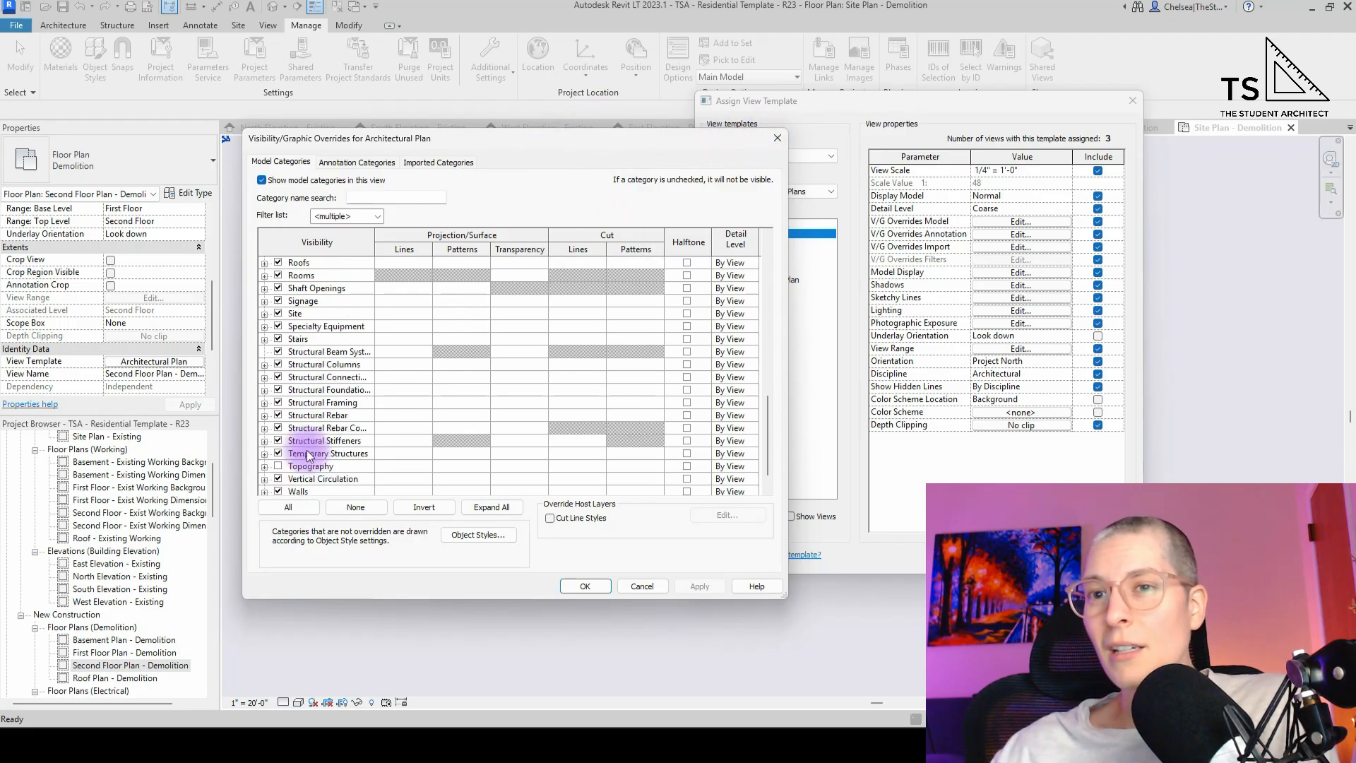
scroll(309, 456, up, 8)
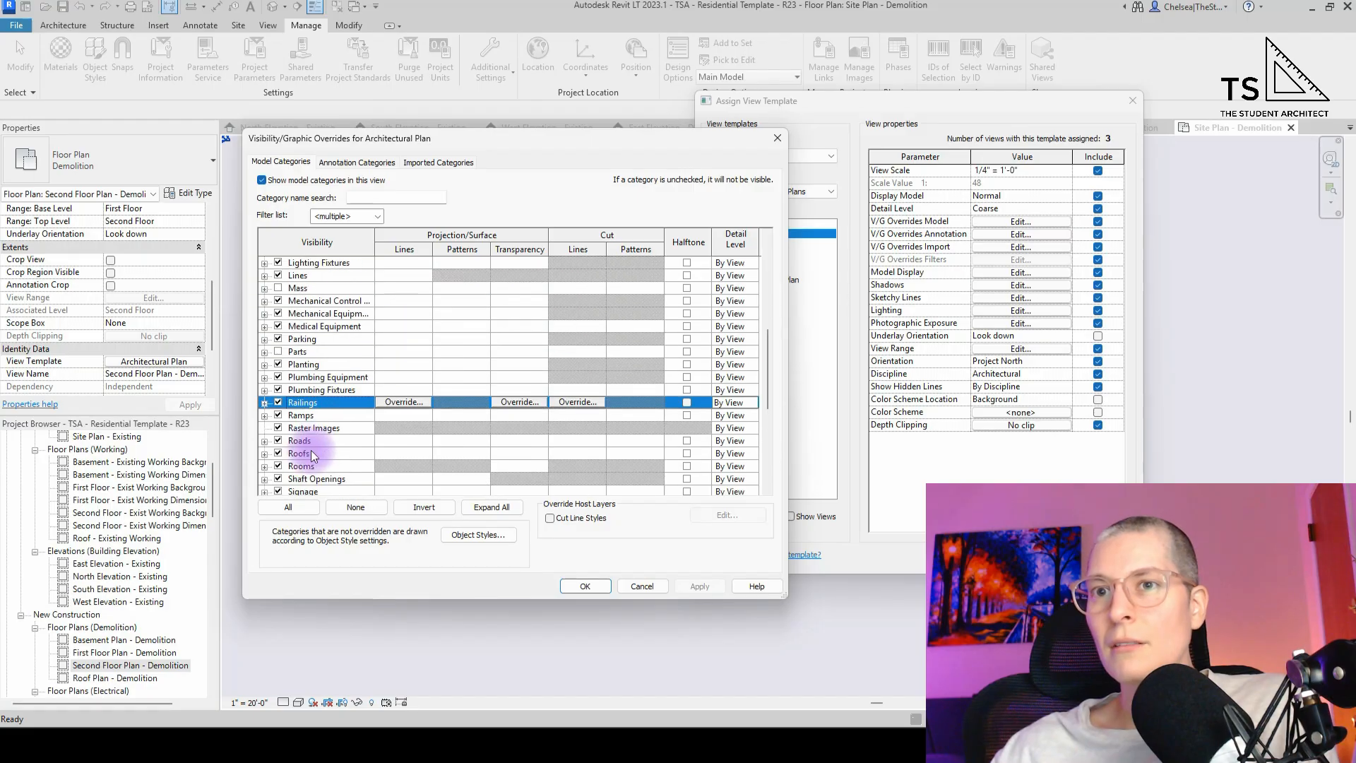
scroll(314, 431, up, 5)
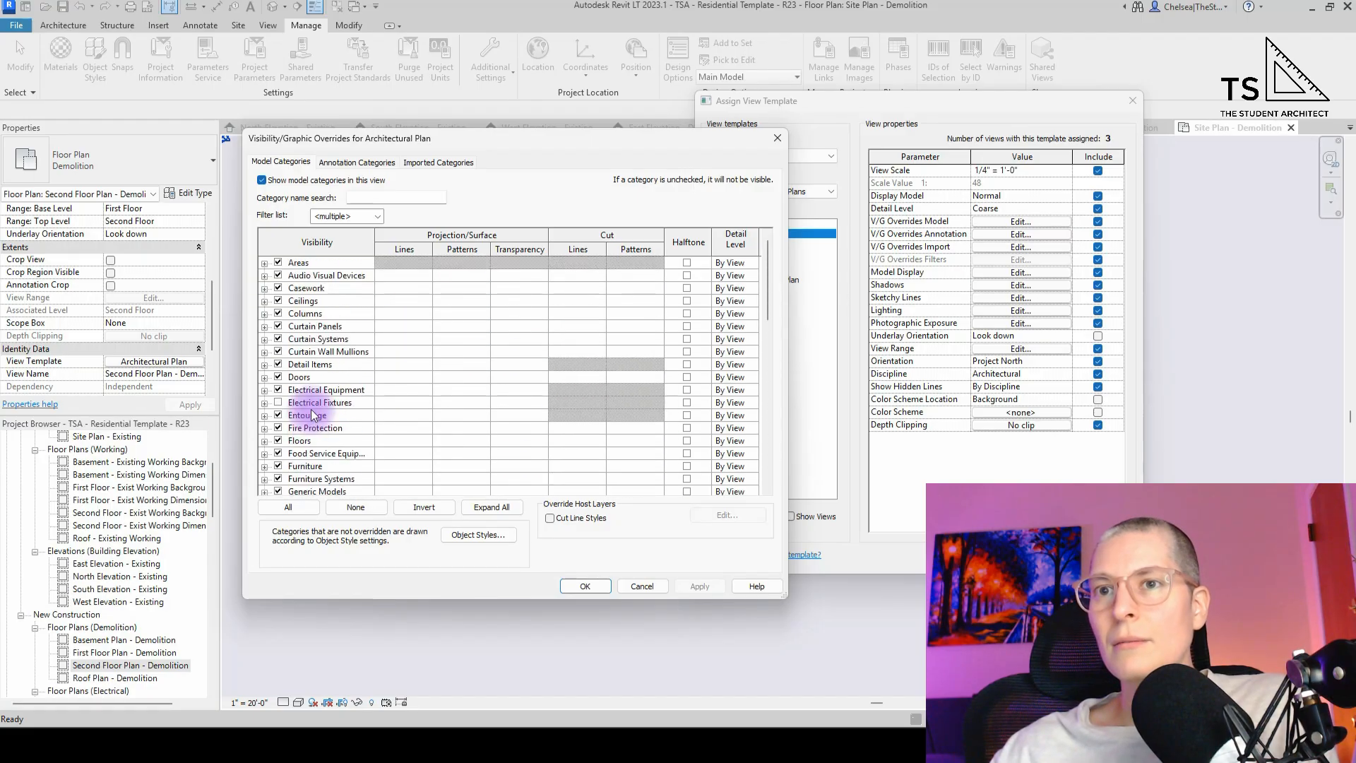
click(778, 138)
- Compare the Architectural Roof Plan template's properties with Architectural Plan, keeping Architectural Plan on Second Floor Plan - Demolition
click(760, 243)
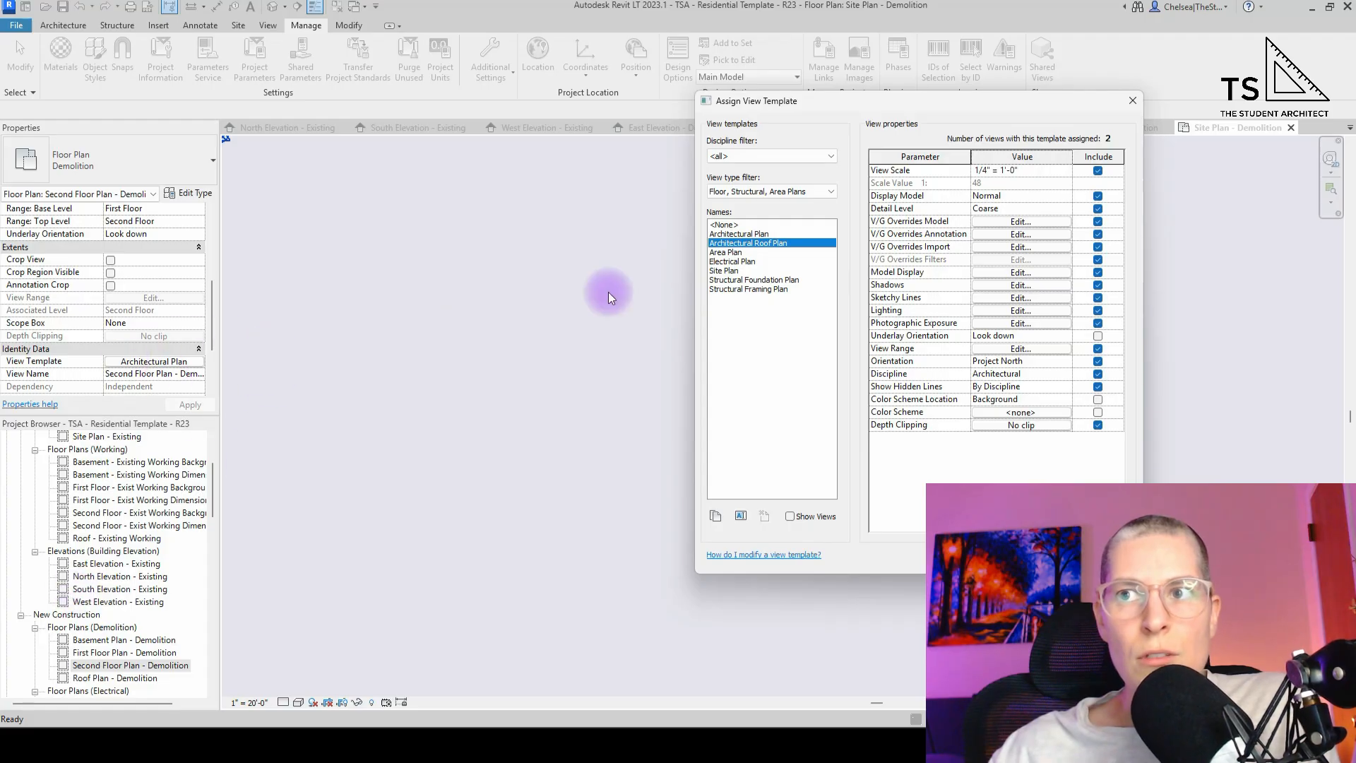
click(759, 233)
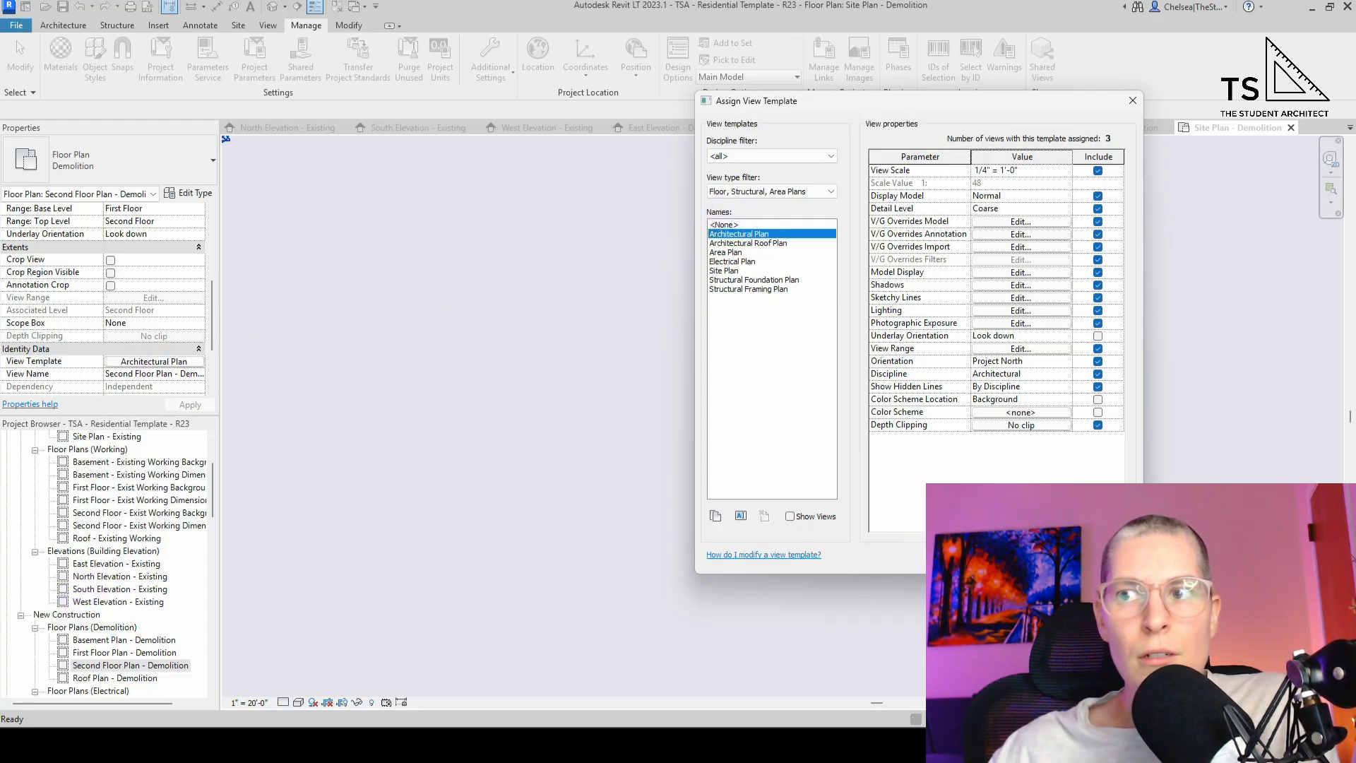
key(Return)
- Assign the Electrical Plan view template to Basement Electrical in the New Construction phase
click(166, 675)
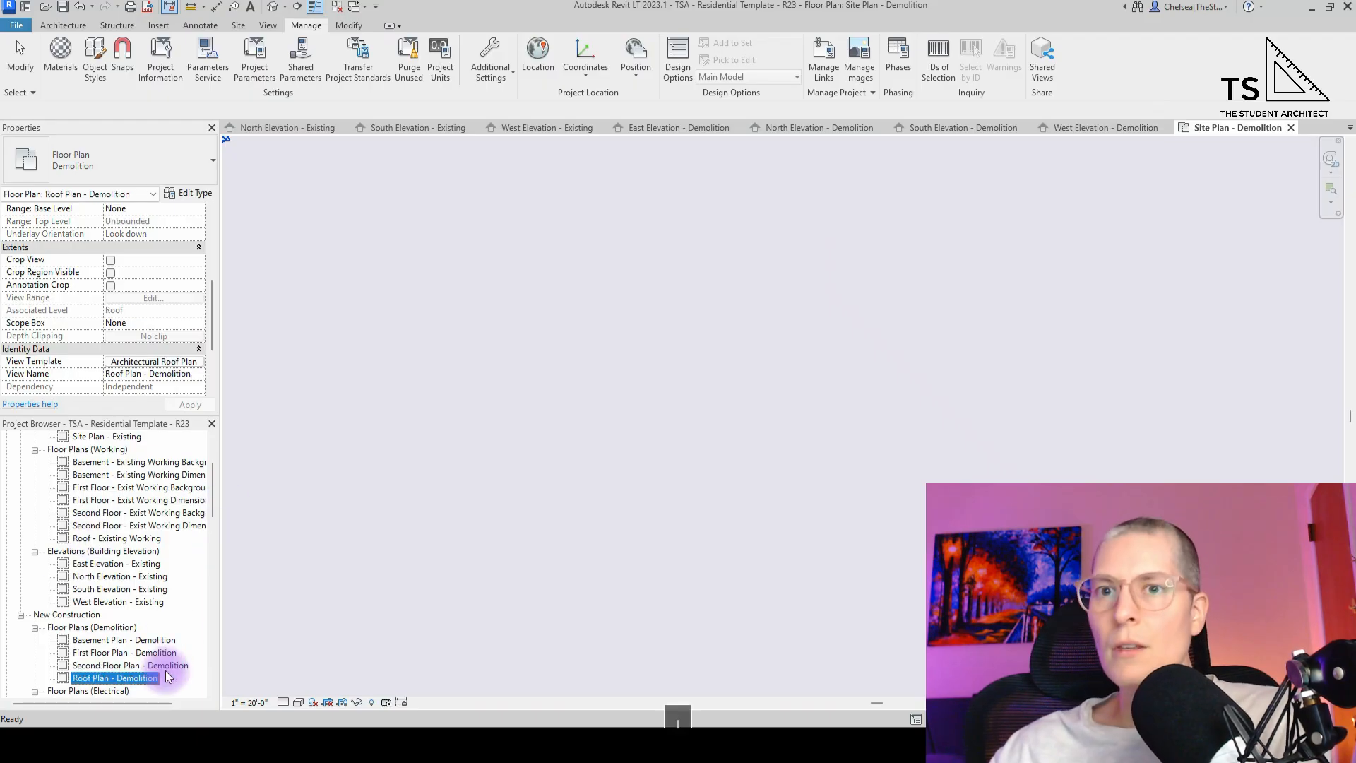
key(Down)
key(Down)
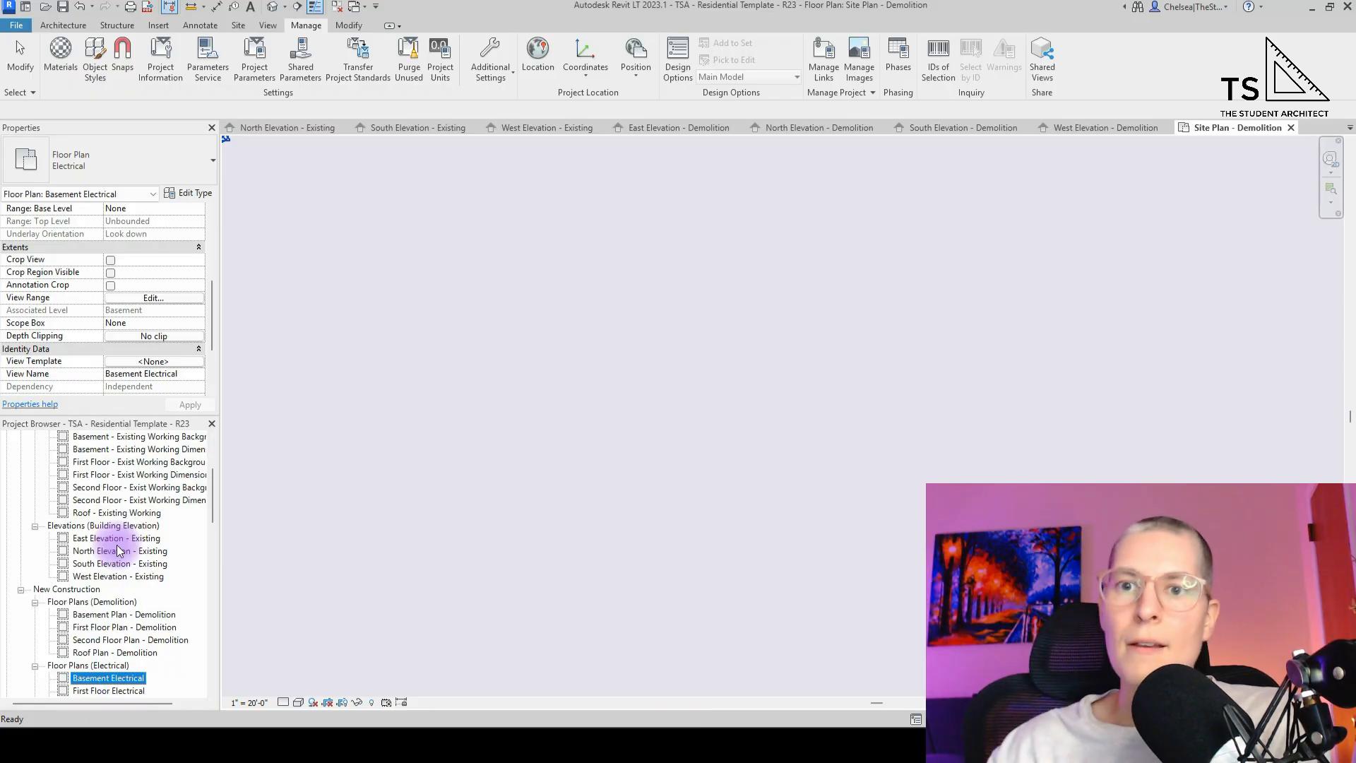
click(153, 361)
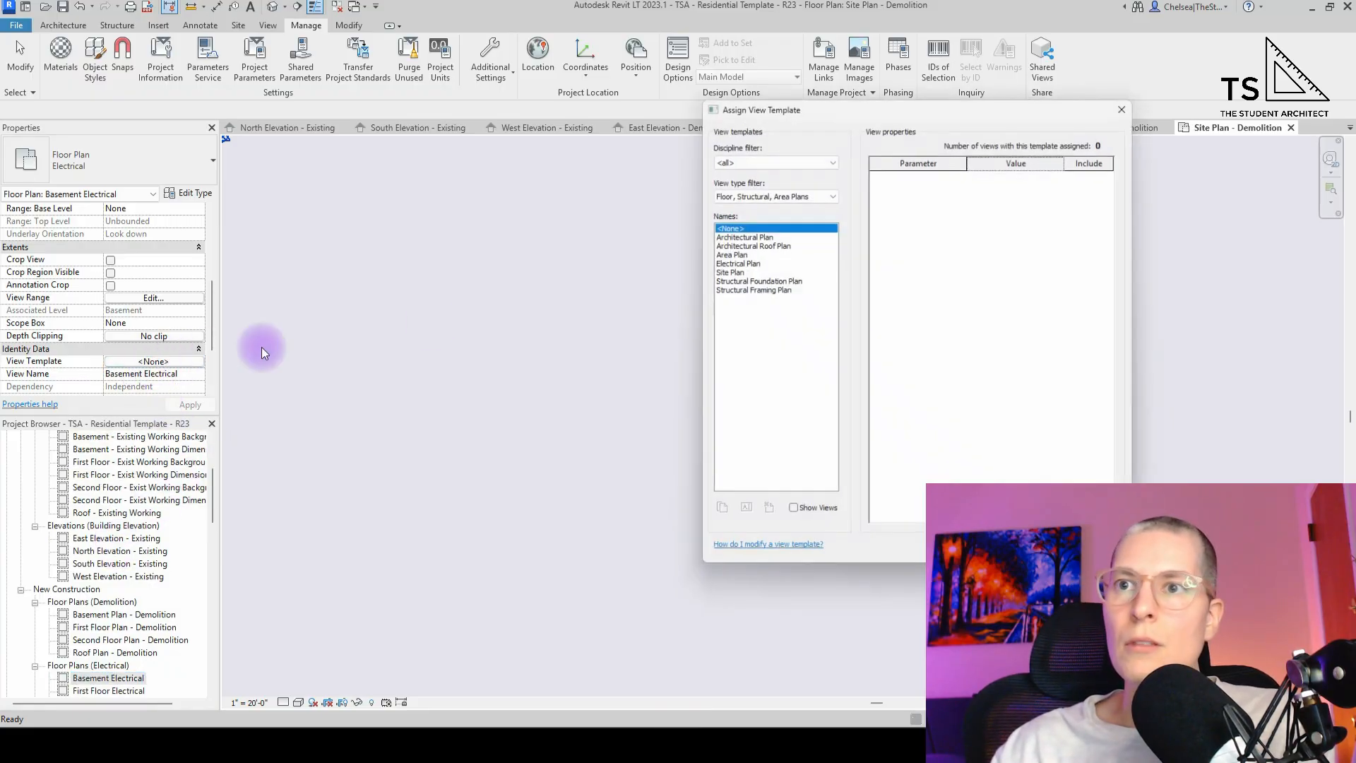
click(734, 261)
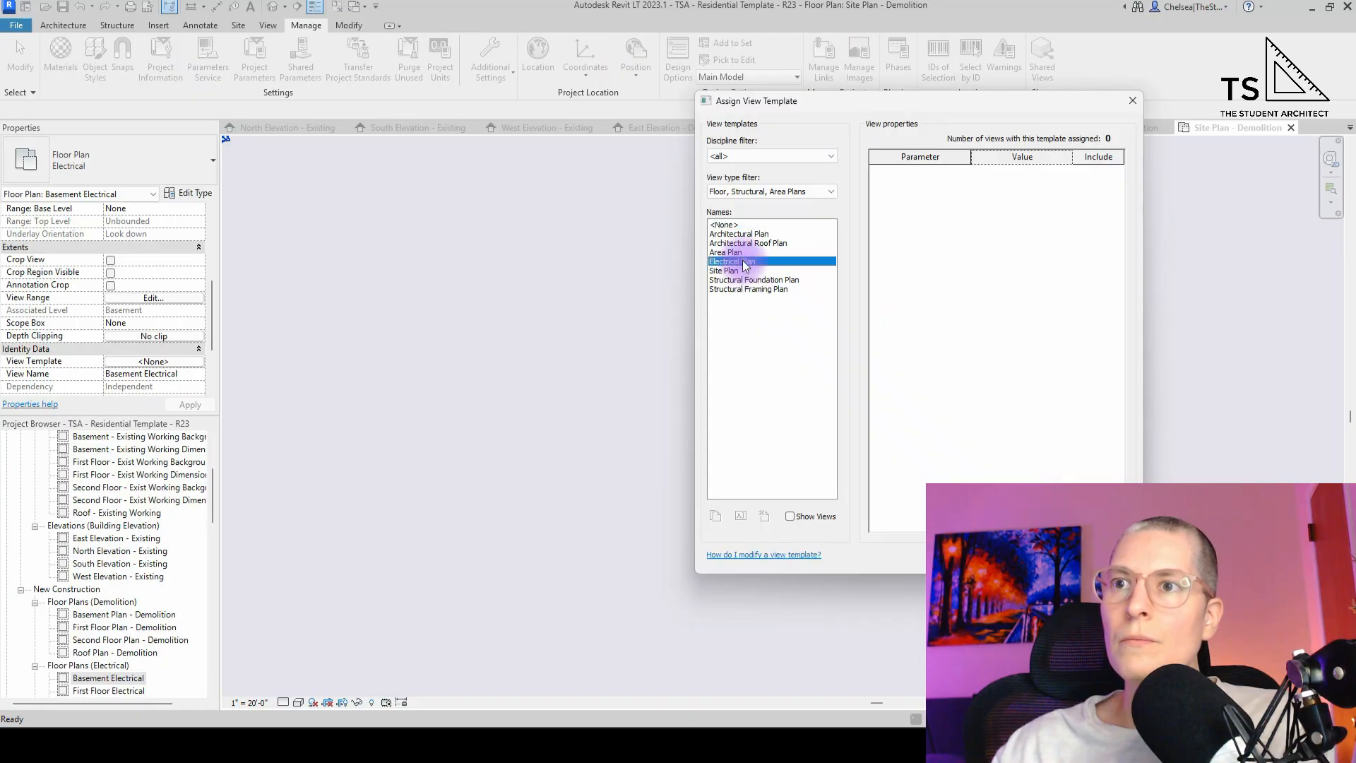
click(967, 554)
- Assign the Electrical Plan view template to First Floor Electrical
click(109, 691)
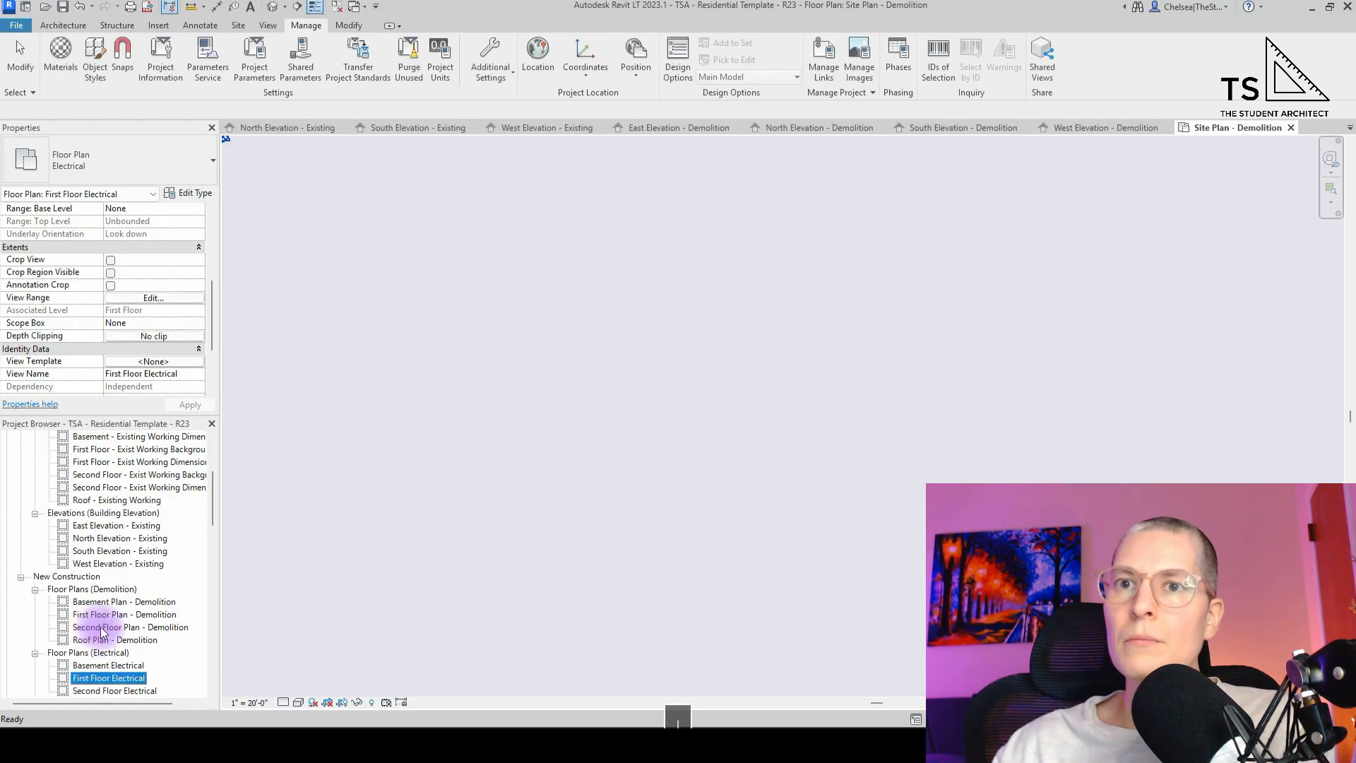
click(167, 361)
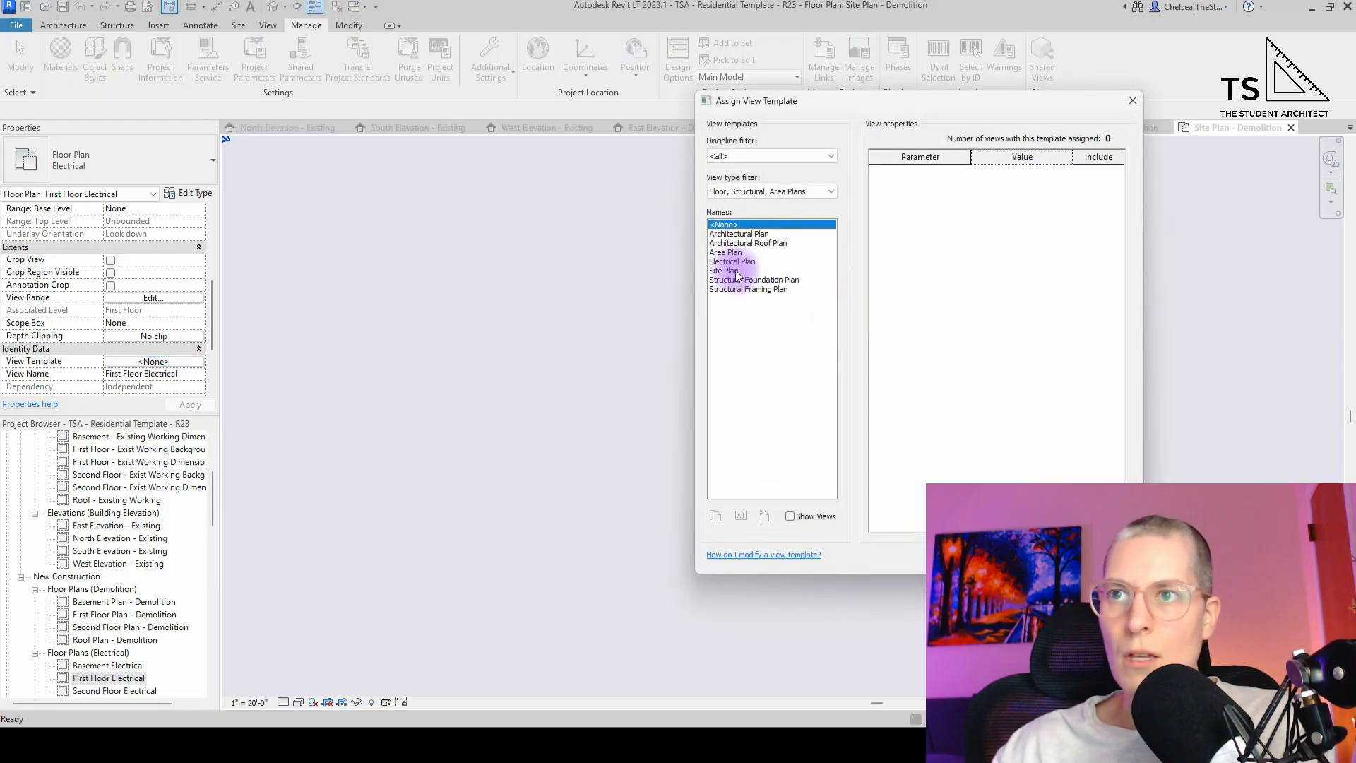
click(732, 262)
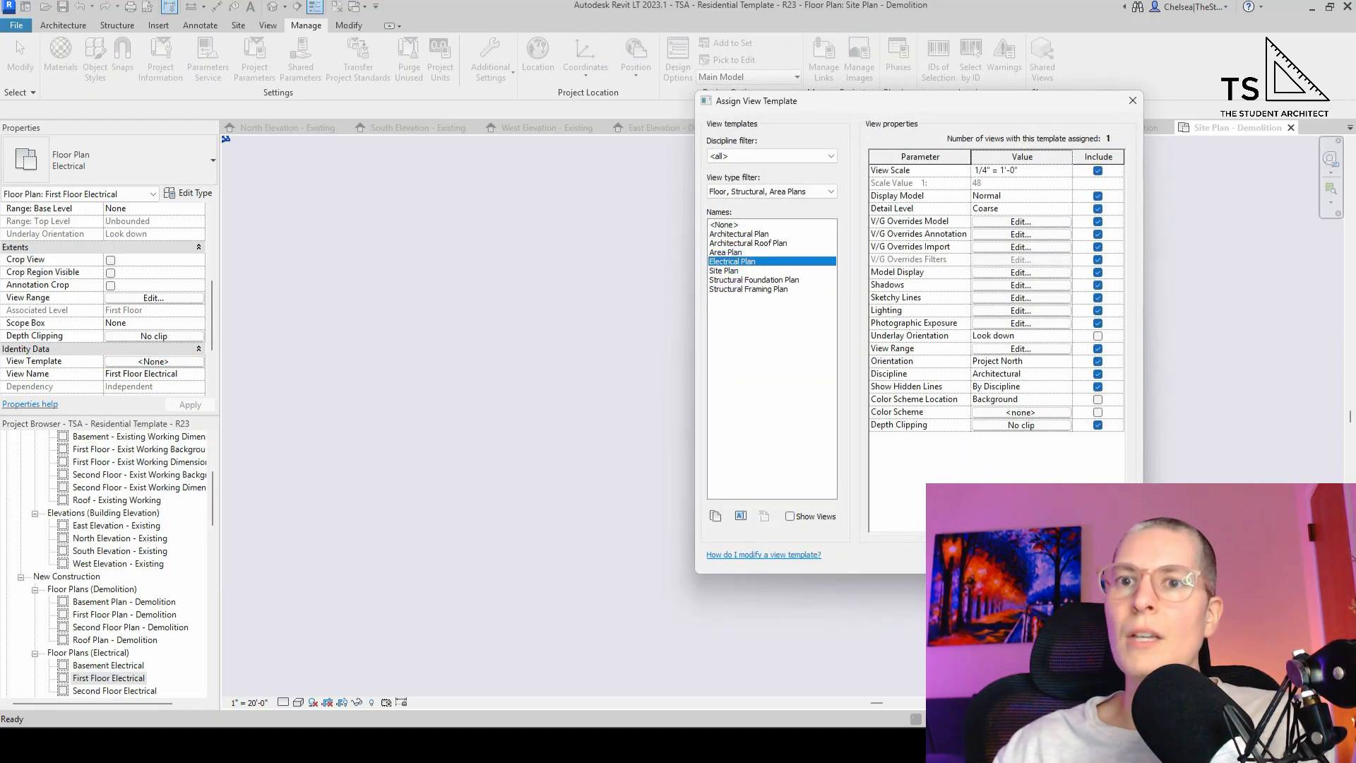
click(972, 555)
- Assign the Electrical Plan view template to Second Floor Electrical
key(Down)
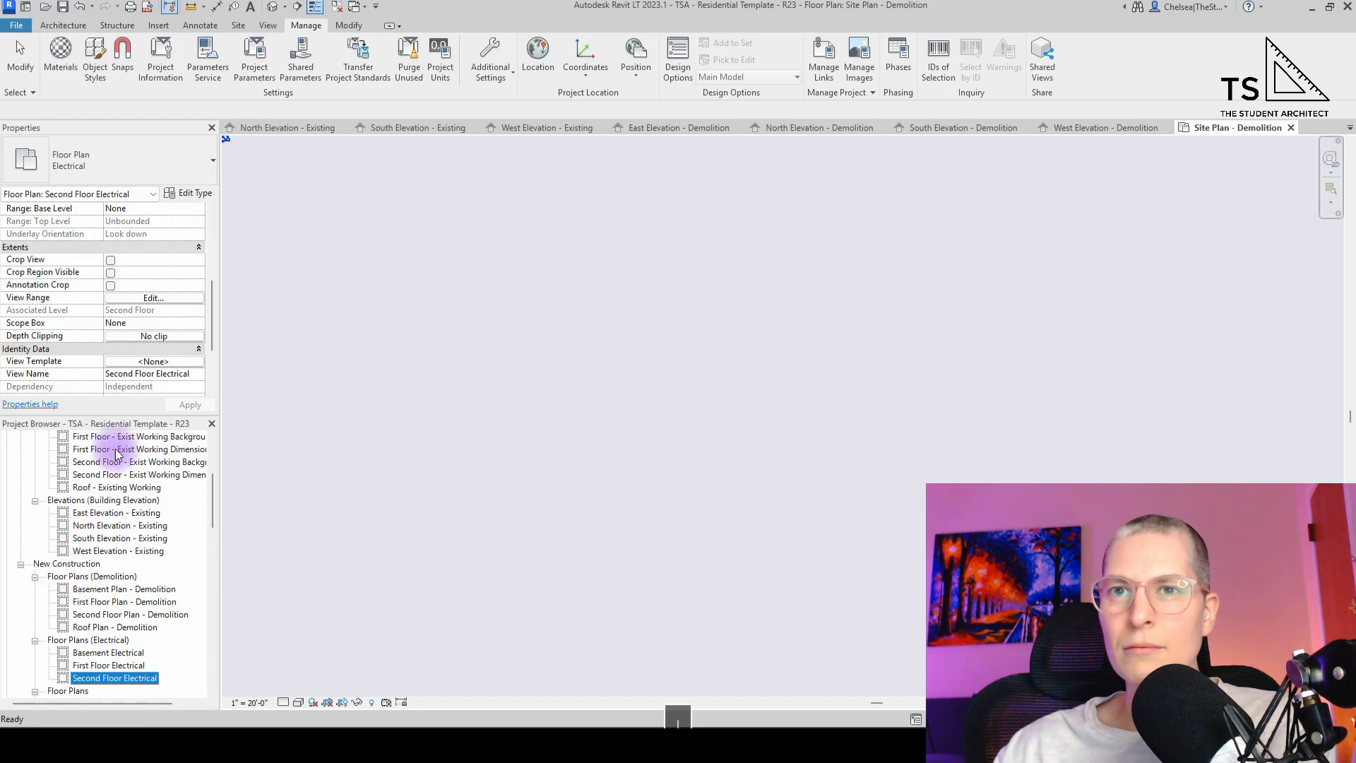
click(178, 362)
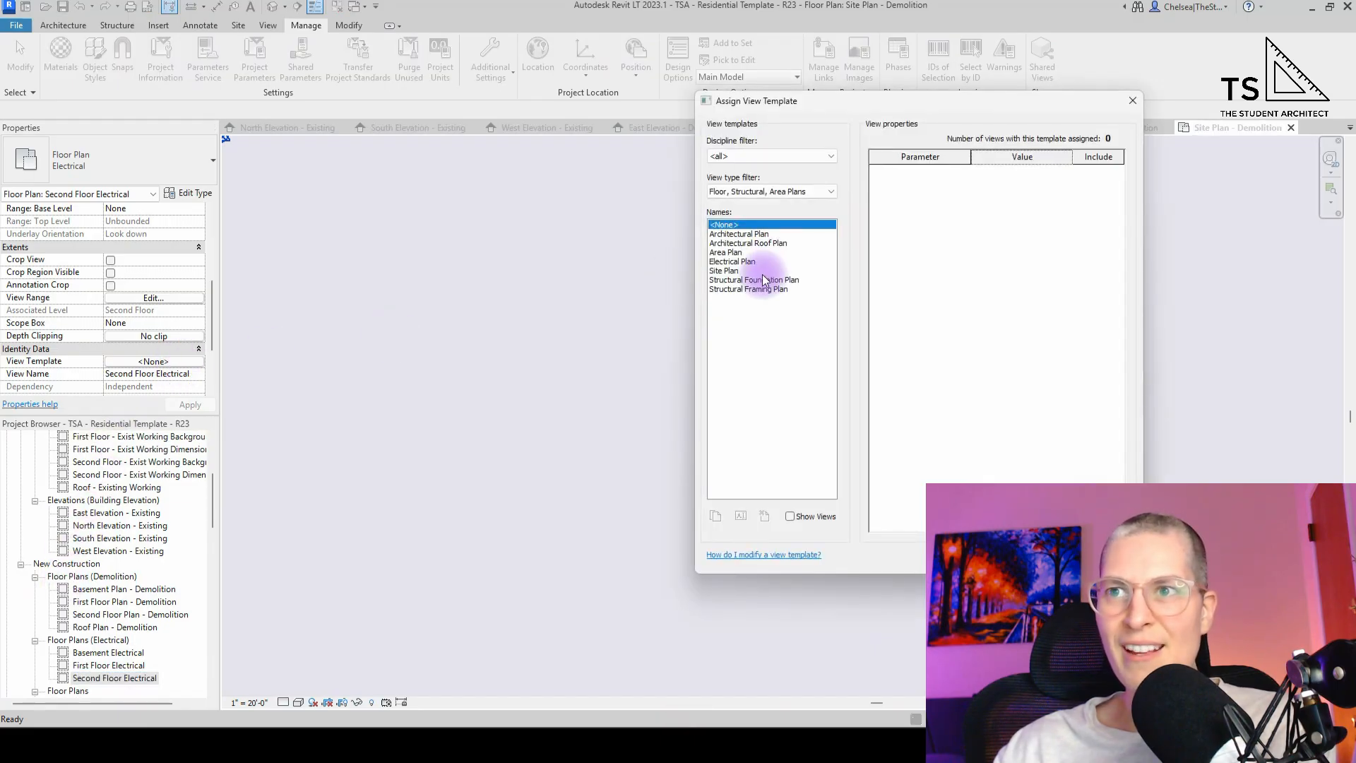
click(731, 262)
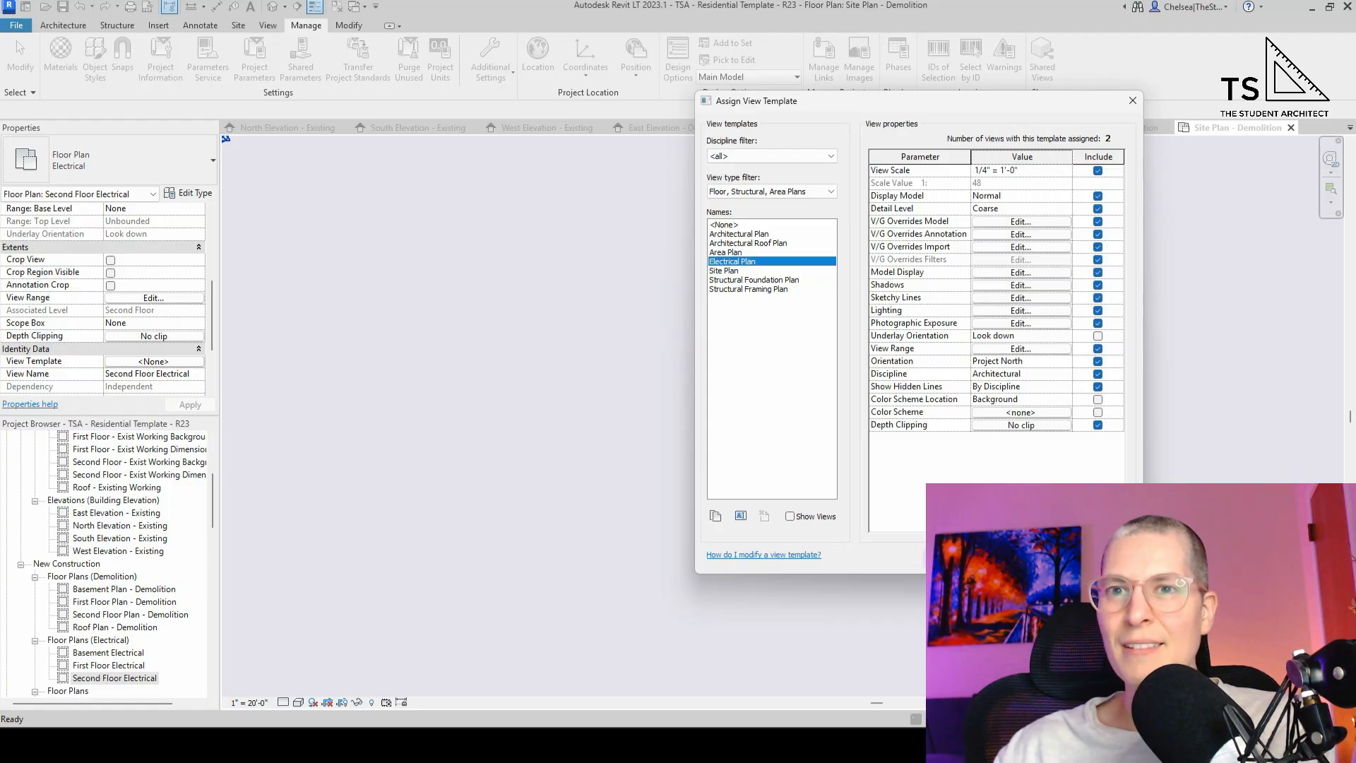
click(966, 554)
- Assign the Architectural Plan view template to Basement Plan - Proposed
key(Down)
key(Down)
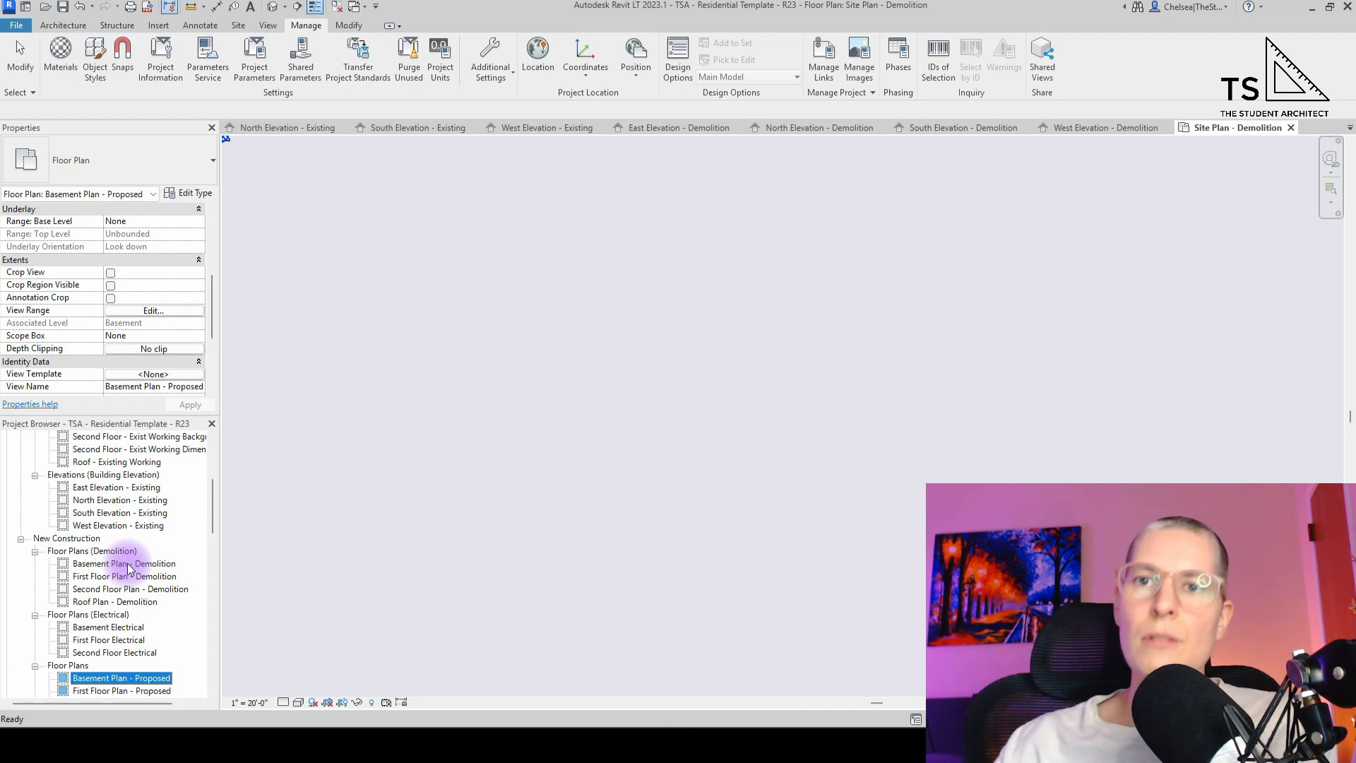
click(149, 374)
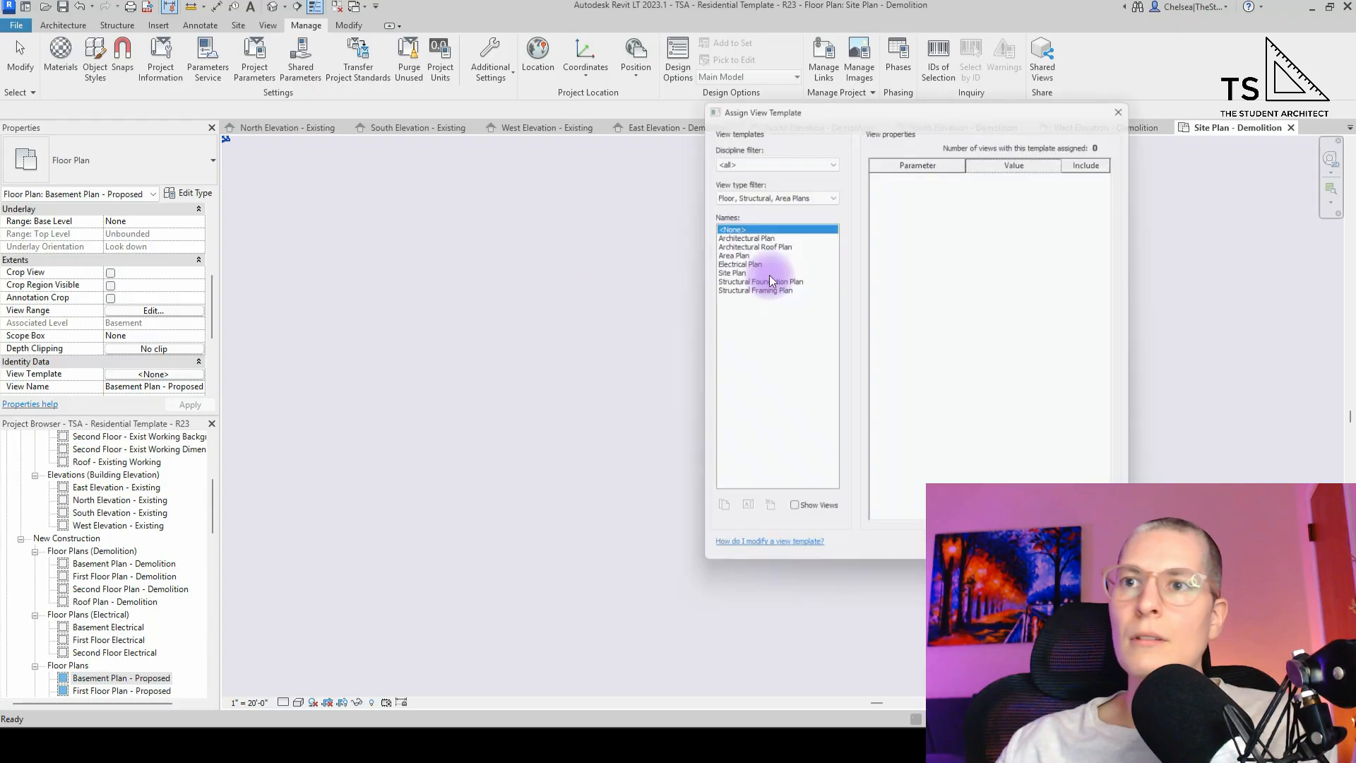
click(765, 234)
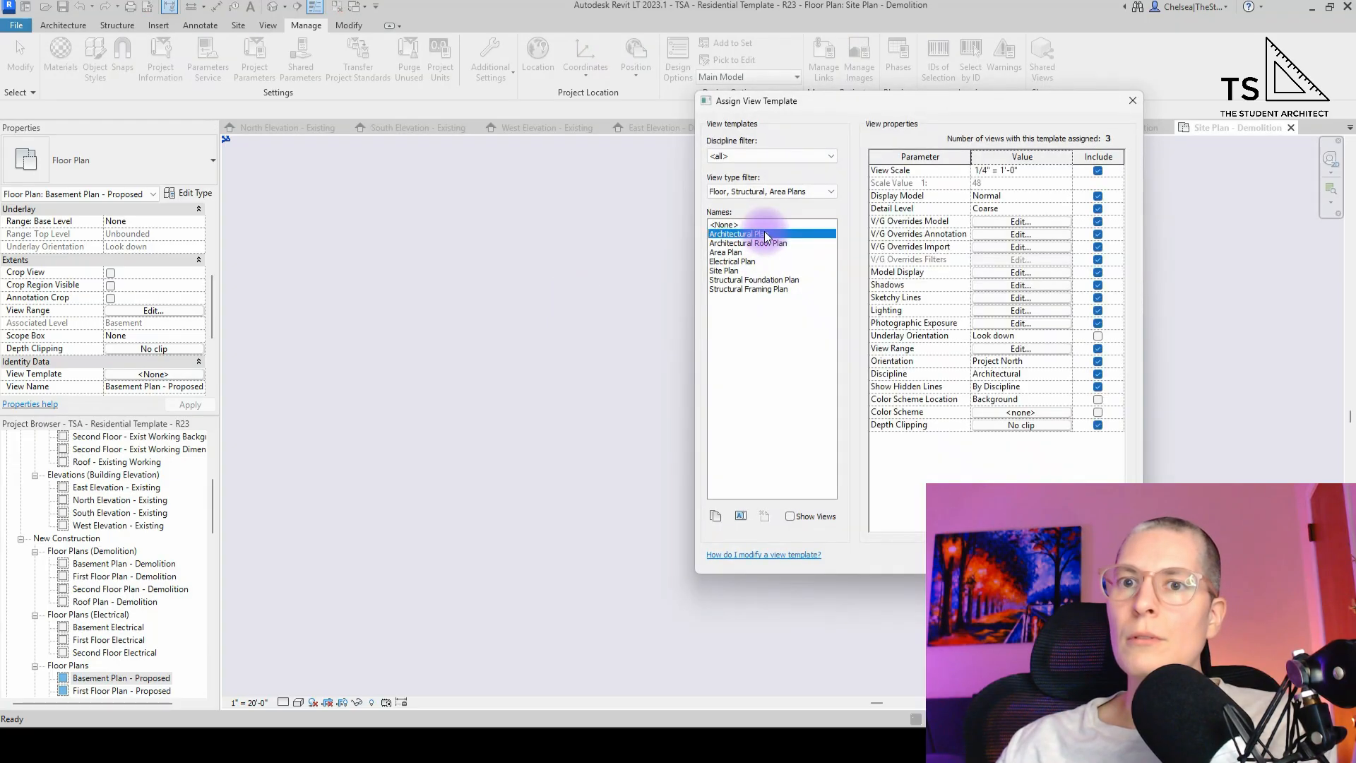
click(975, 555)
- Assign the Architectural Plan view template to the proposed First Floor, Second Floor and Roof plans together
key(Down)
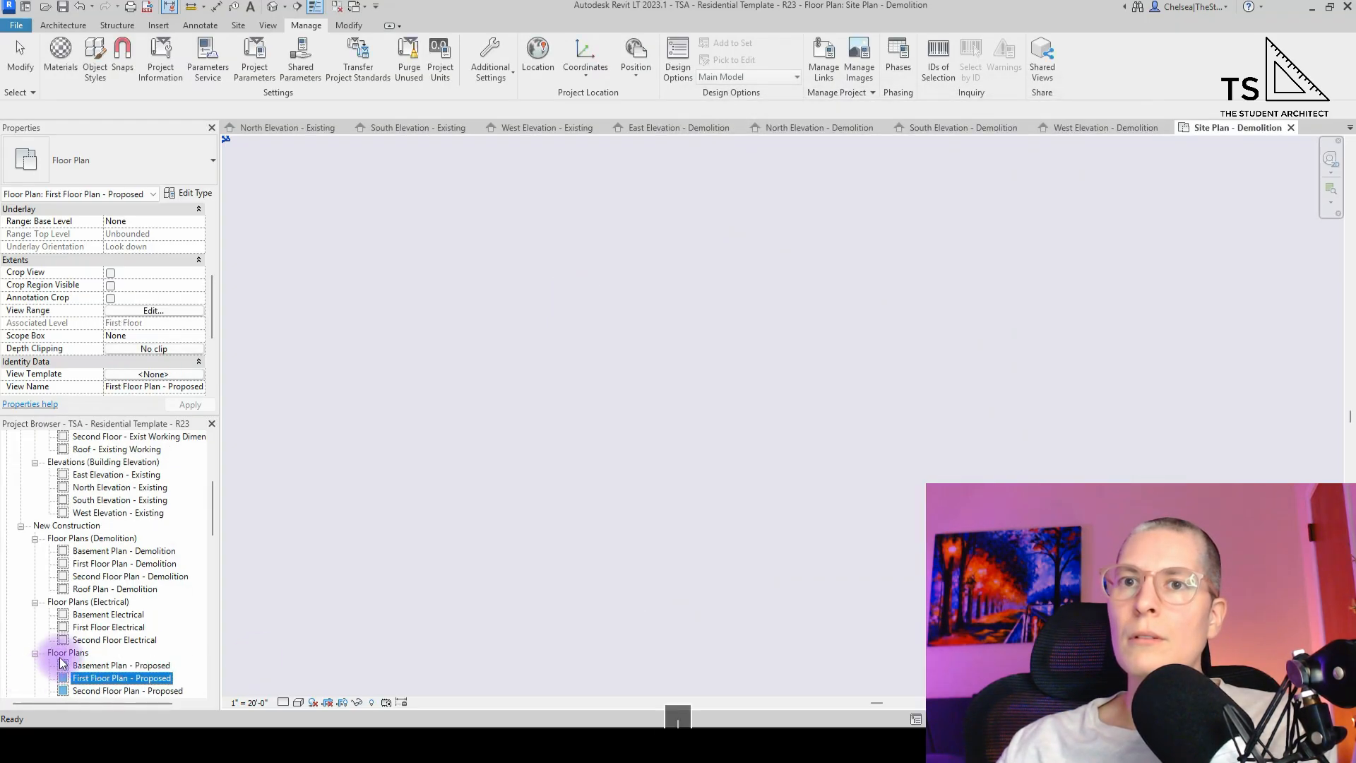
scroll(127, 607, down, 1)
shift+click(103, 652)
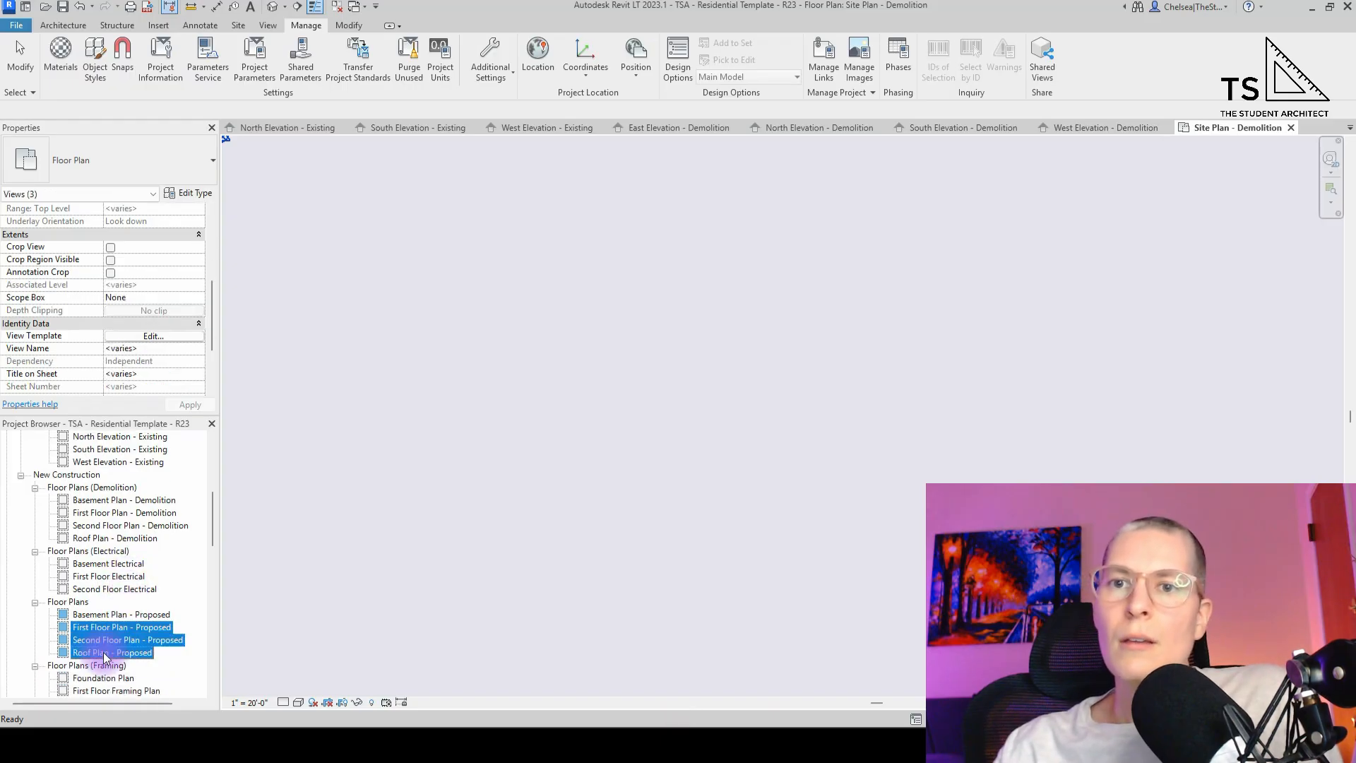
click(139, 337)
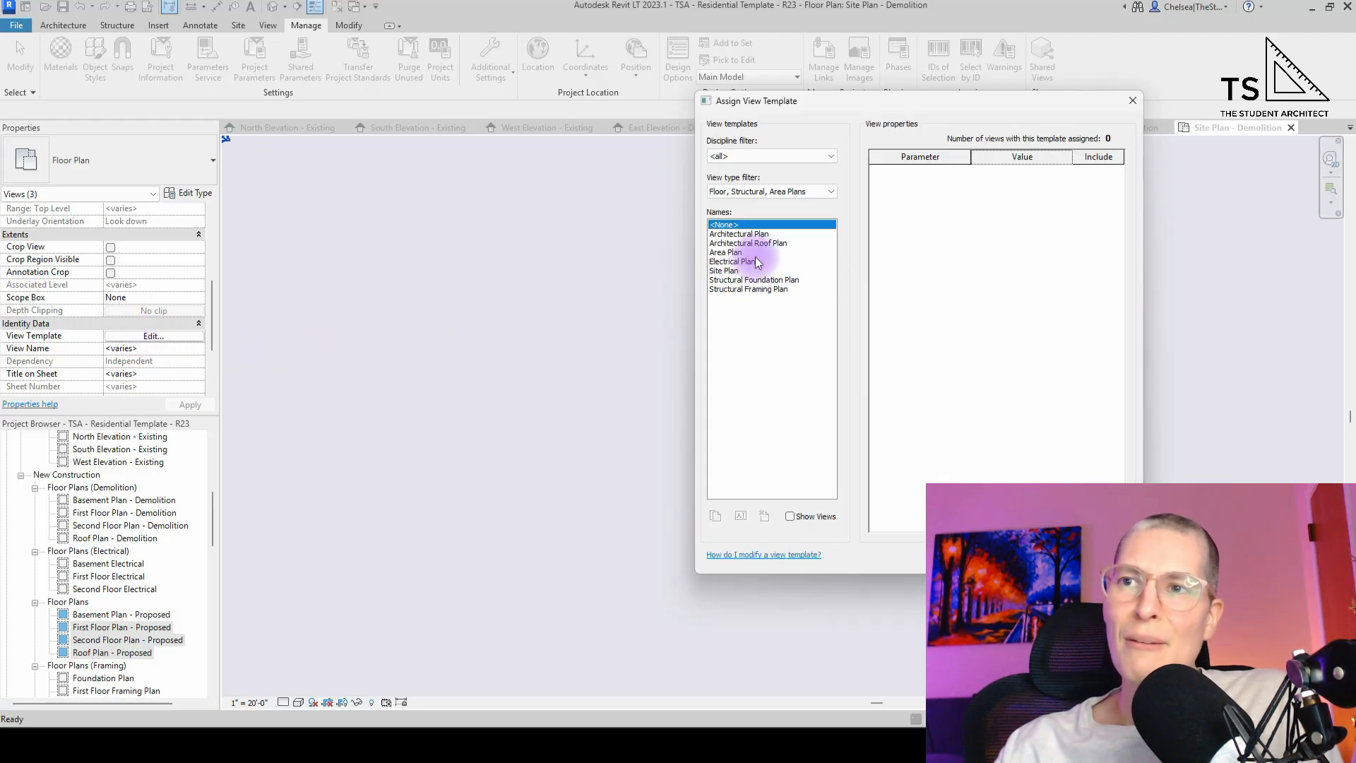
click(738, 234)
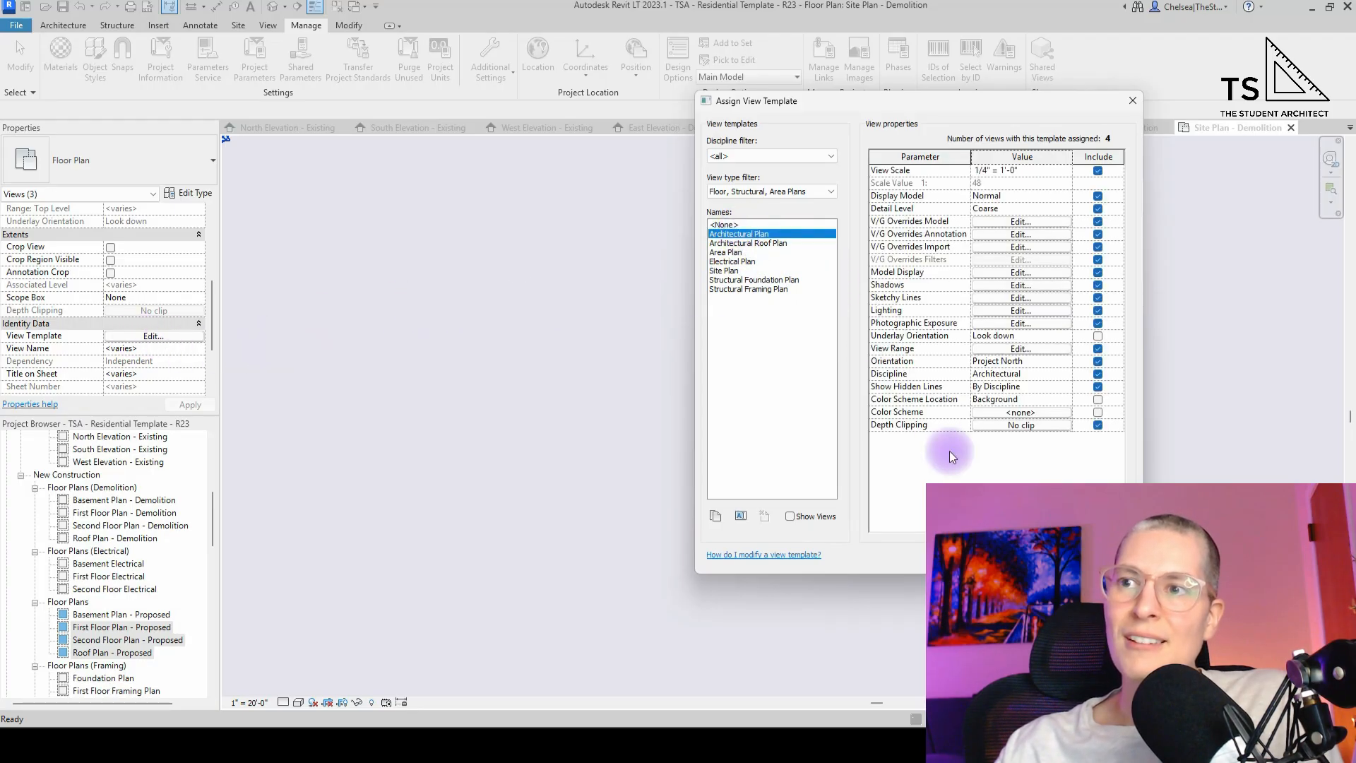
key(Return)
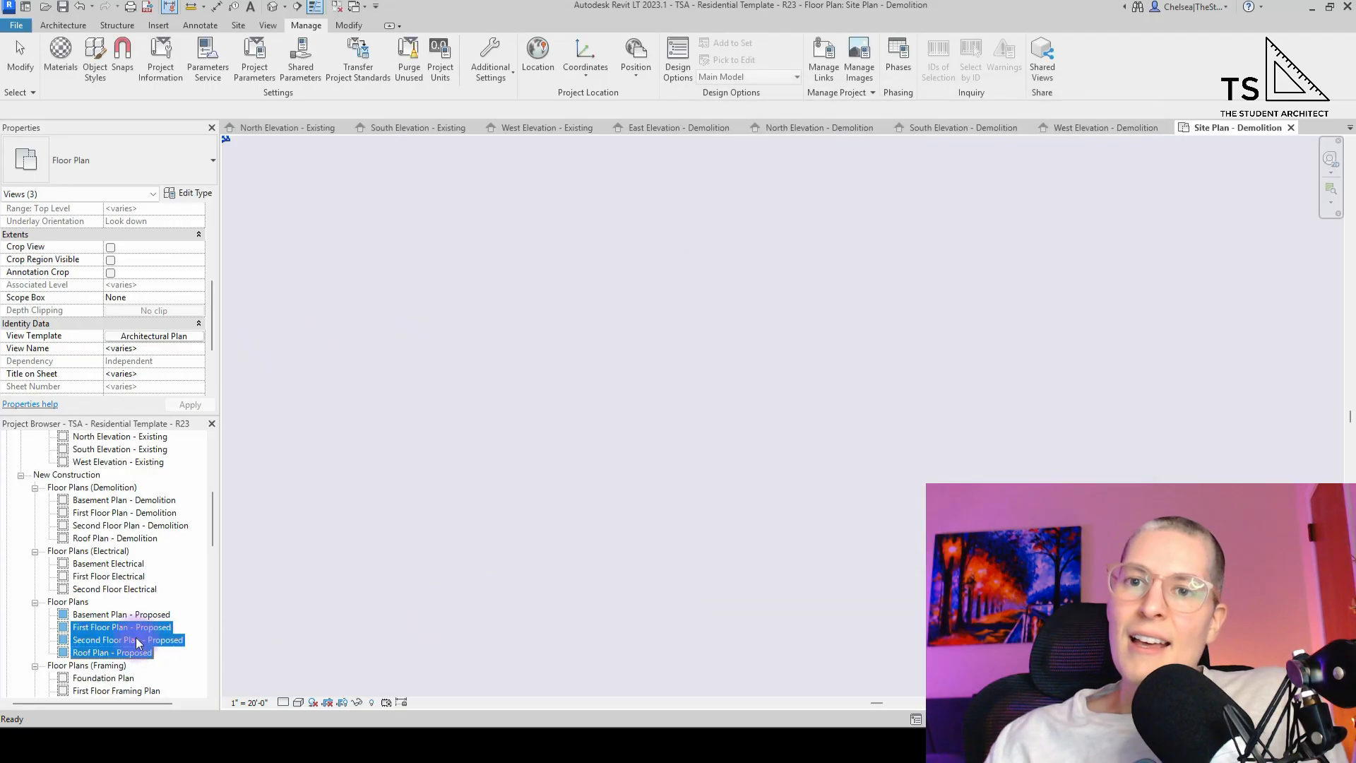
- Review the view template assignments of the Foundation Plan and the First Floor, Second Floor and Roof framing plans
scroll(134, 639, down, 2)
click(113, 602)
shift+click(110, 640)
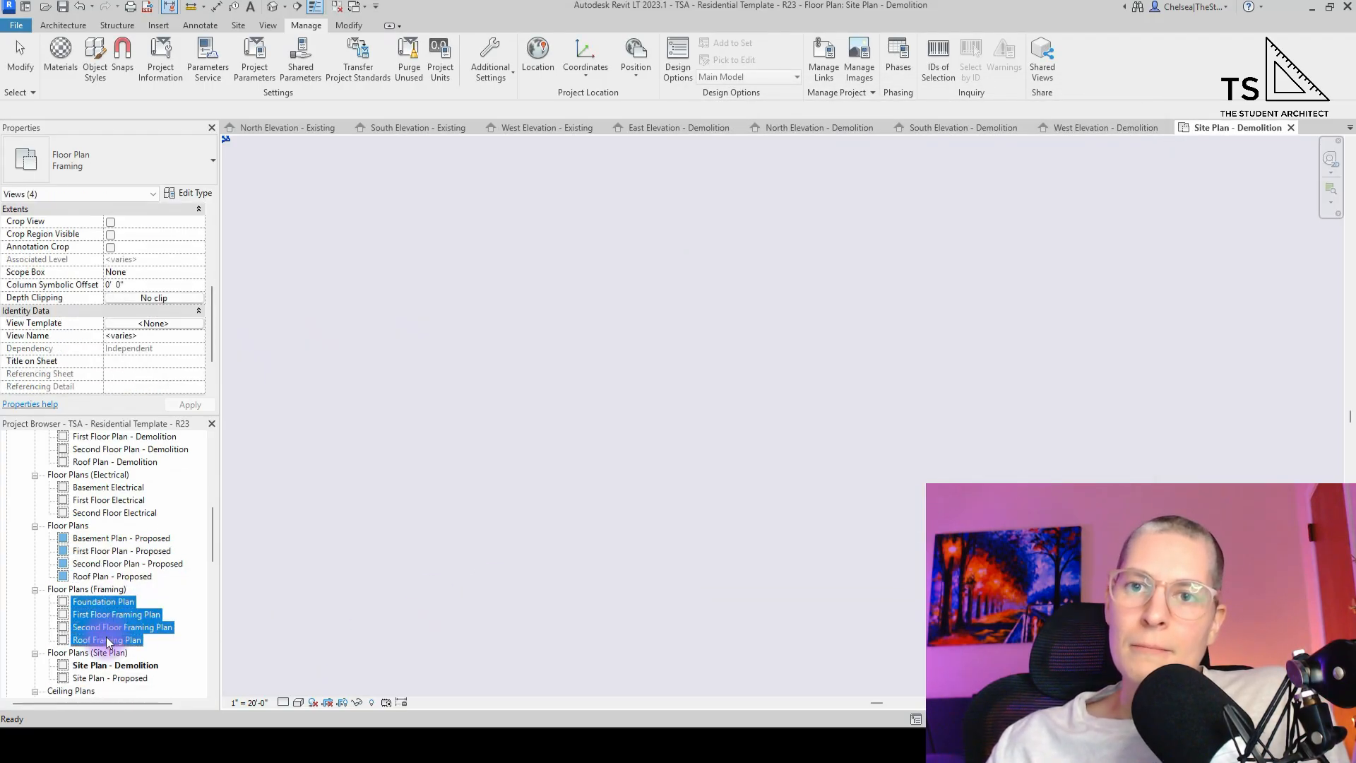
click(110, 639)
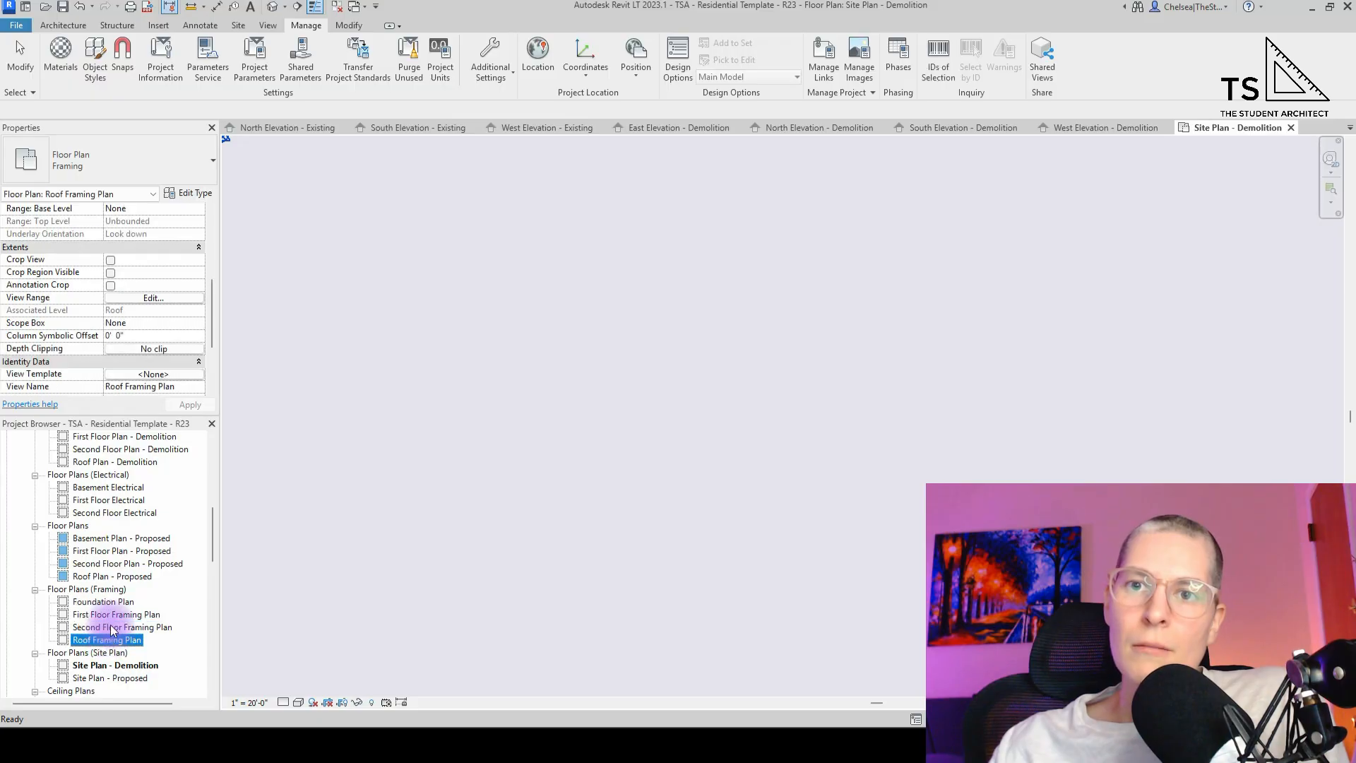
click(111, 627)
click(106, 602)
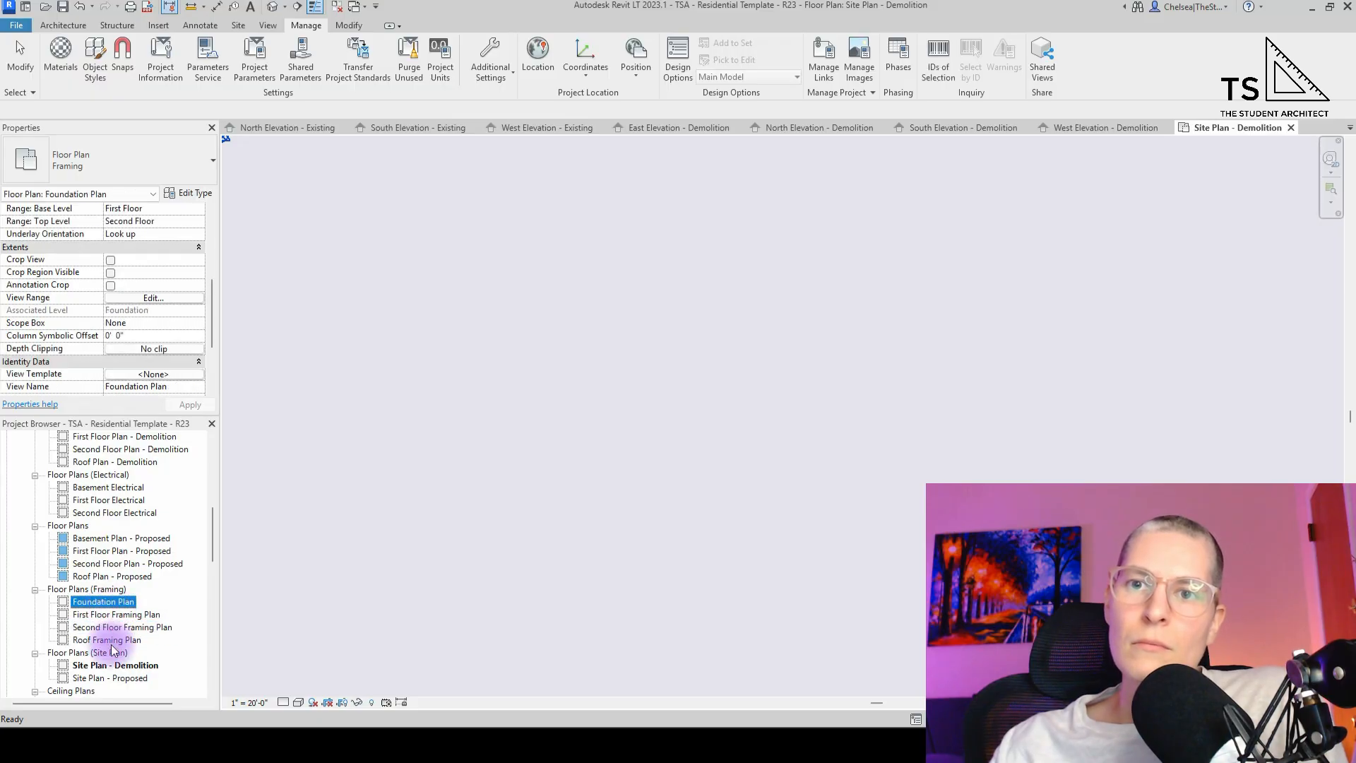
shift+click(113, 640)
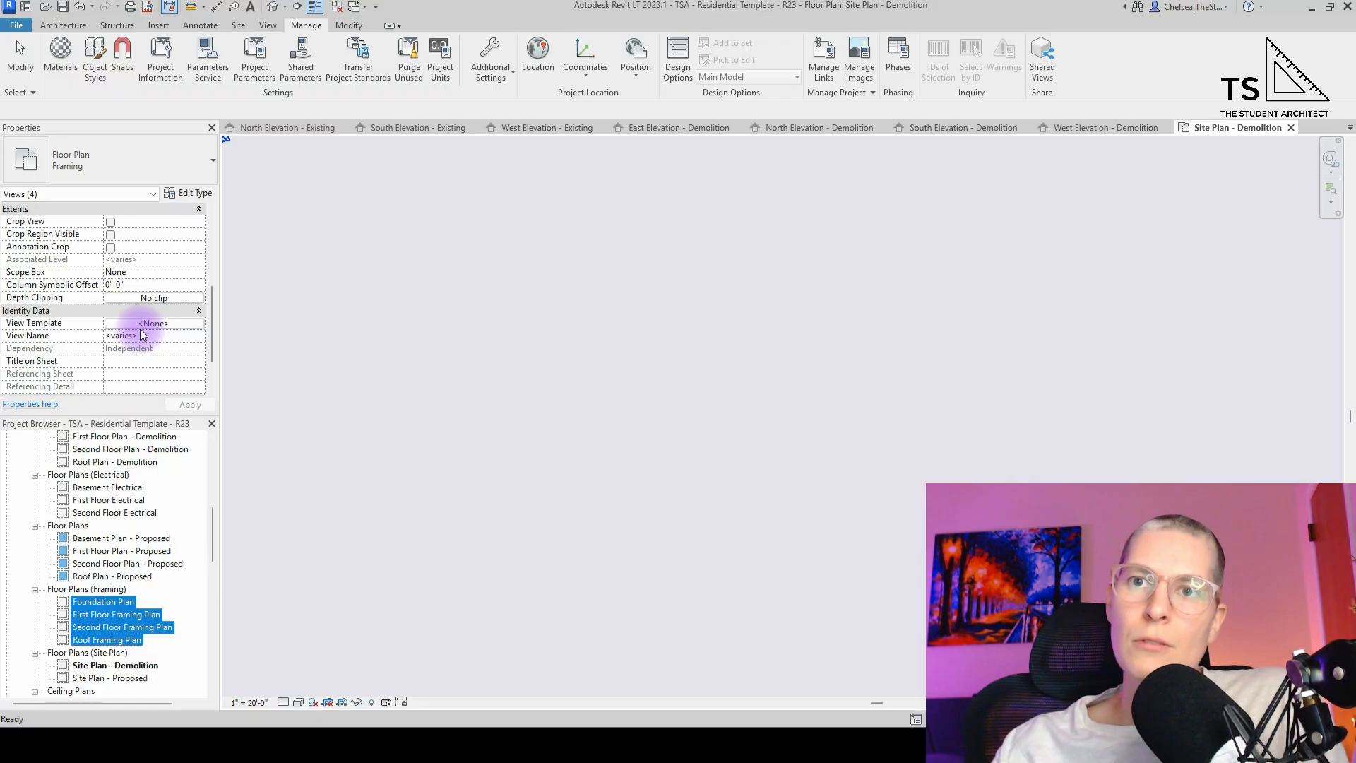
click(106, 602)
click(113, 616)
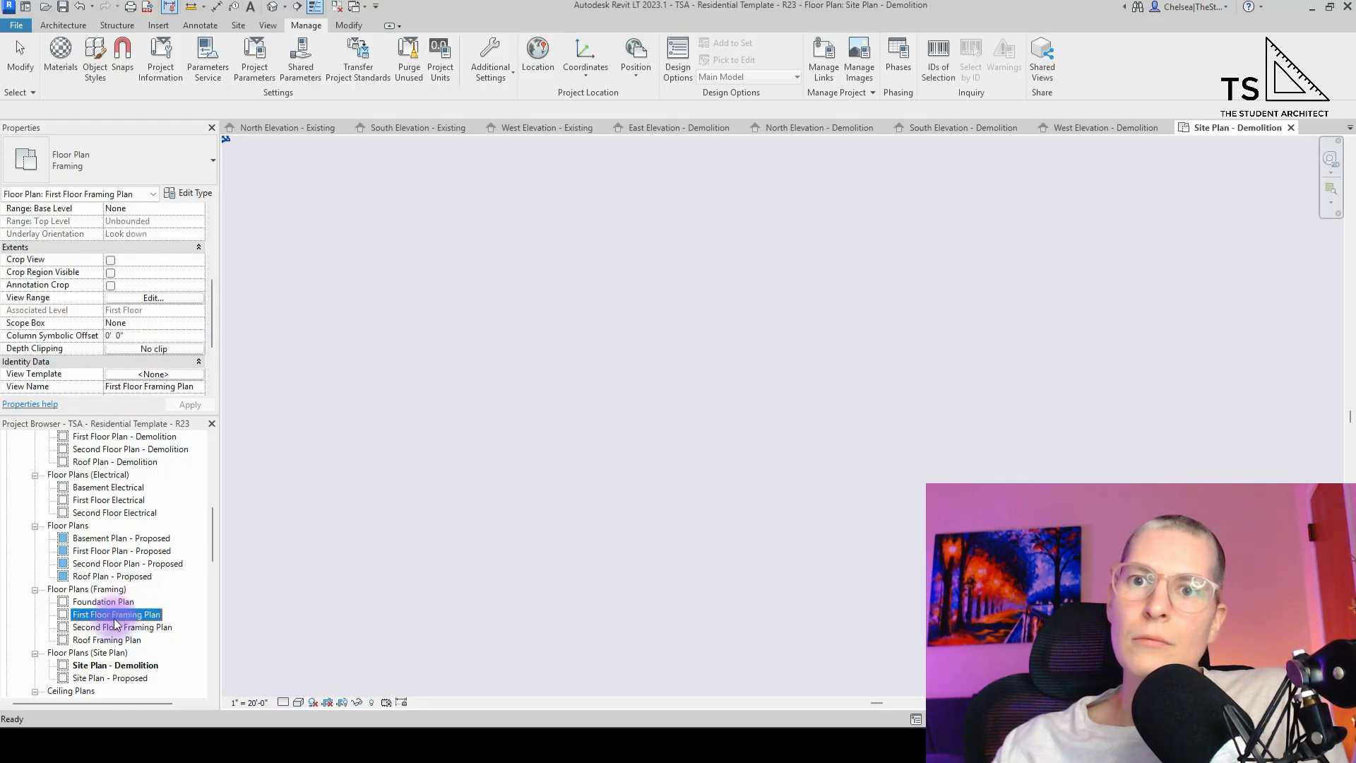
click(106, 640)
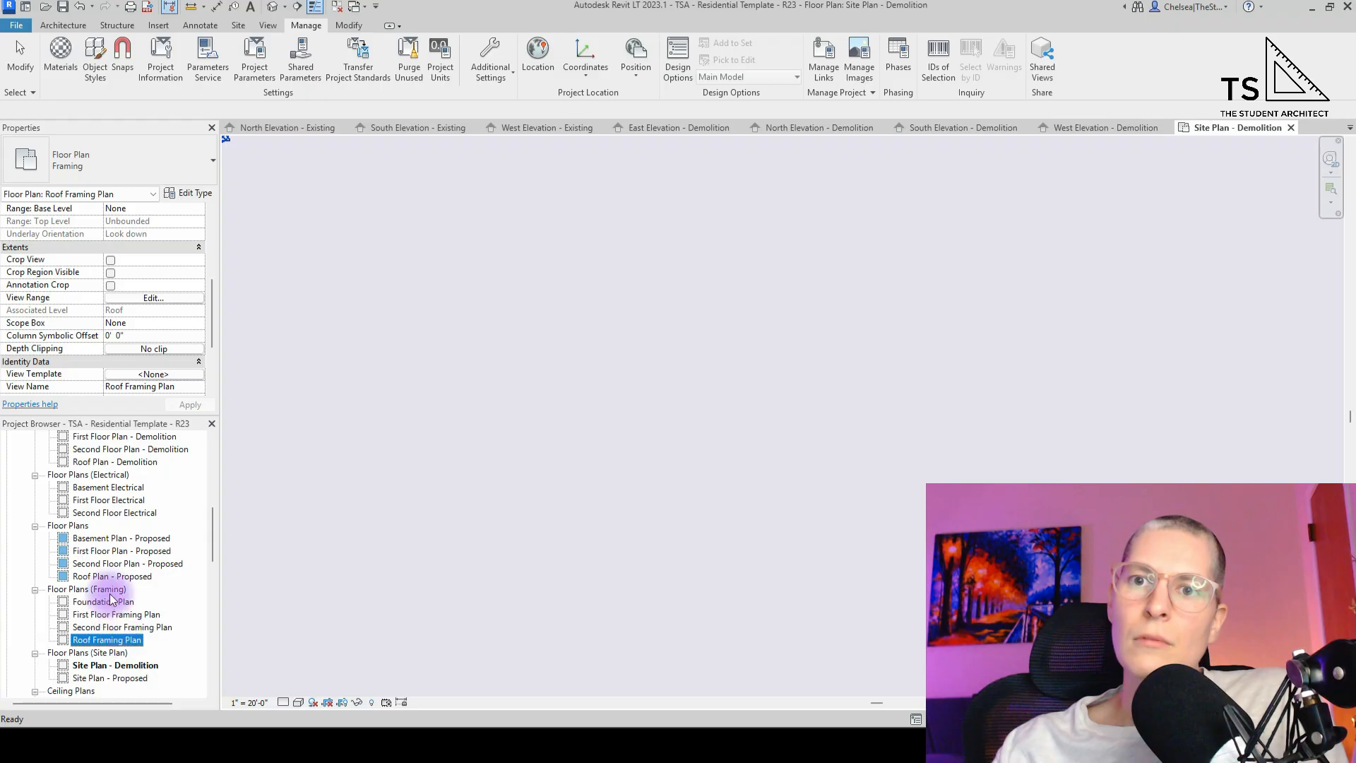
- Assign the Structural Framing Plan view template to the Foundation Plan and the First Floor, Second Floor and Roof framing plans together
shift+click(106, 602)
click(163, 329)
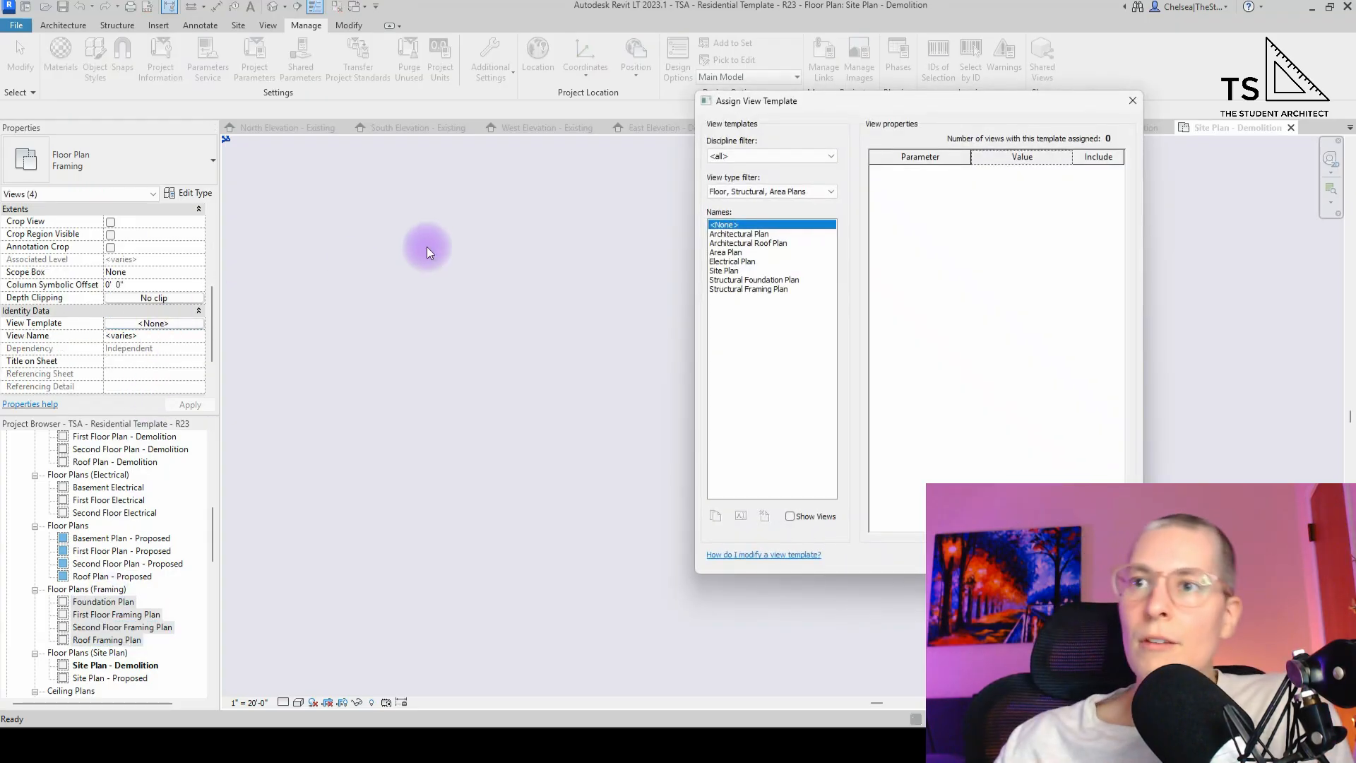
click(739, 291)
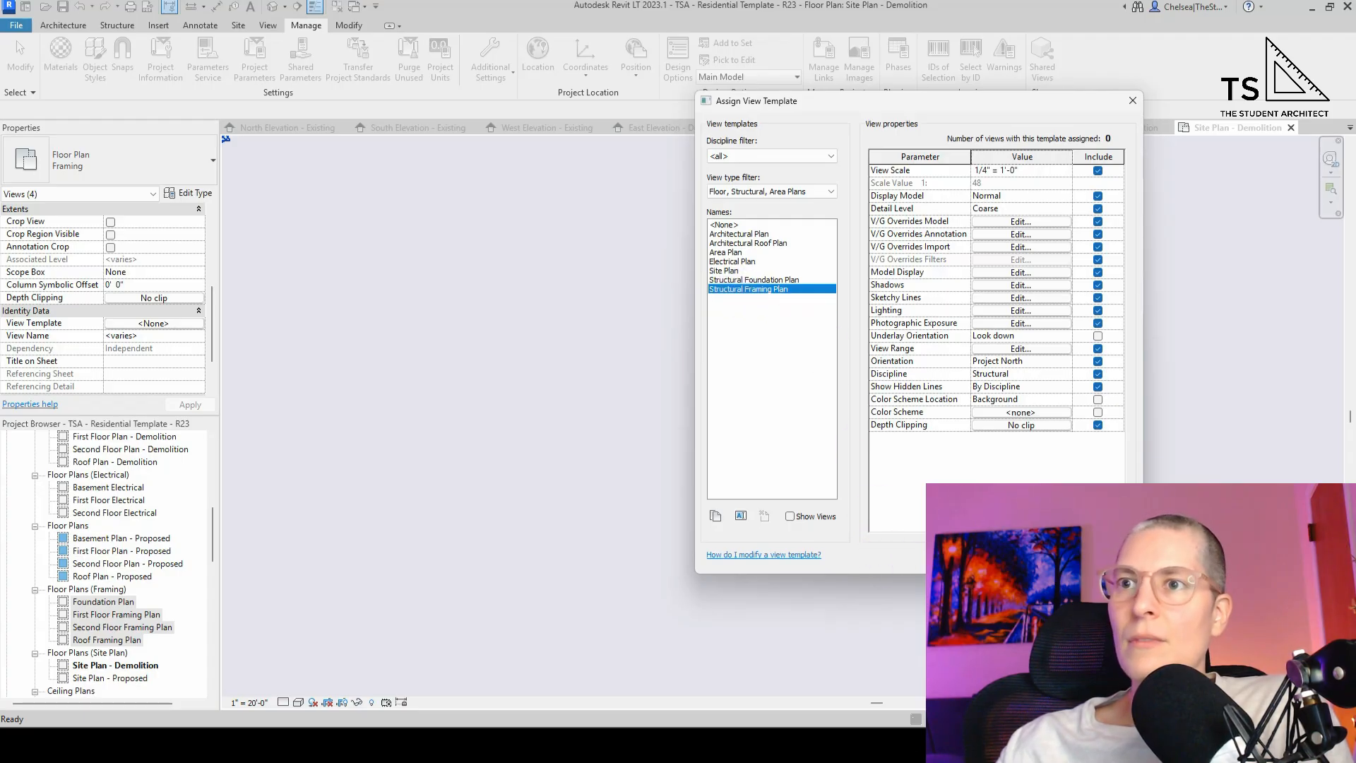
click(990, 556)
- Change the Foundation Plan's view template to Structural Foundation Plan
click(117, 602)
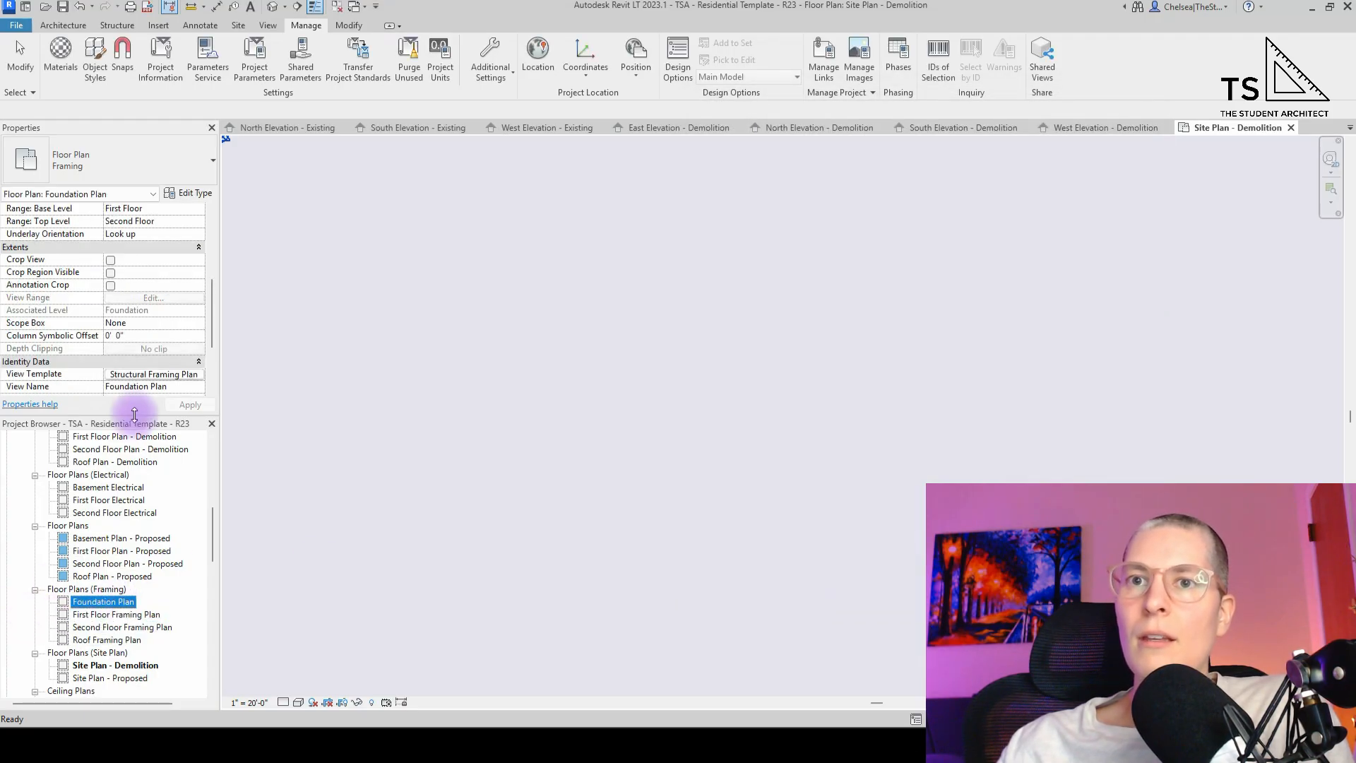
click(156, 372)
scroll(158, 367, down, 2)
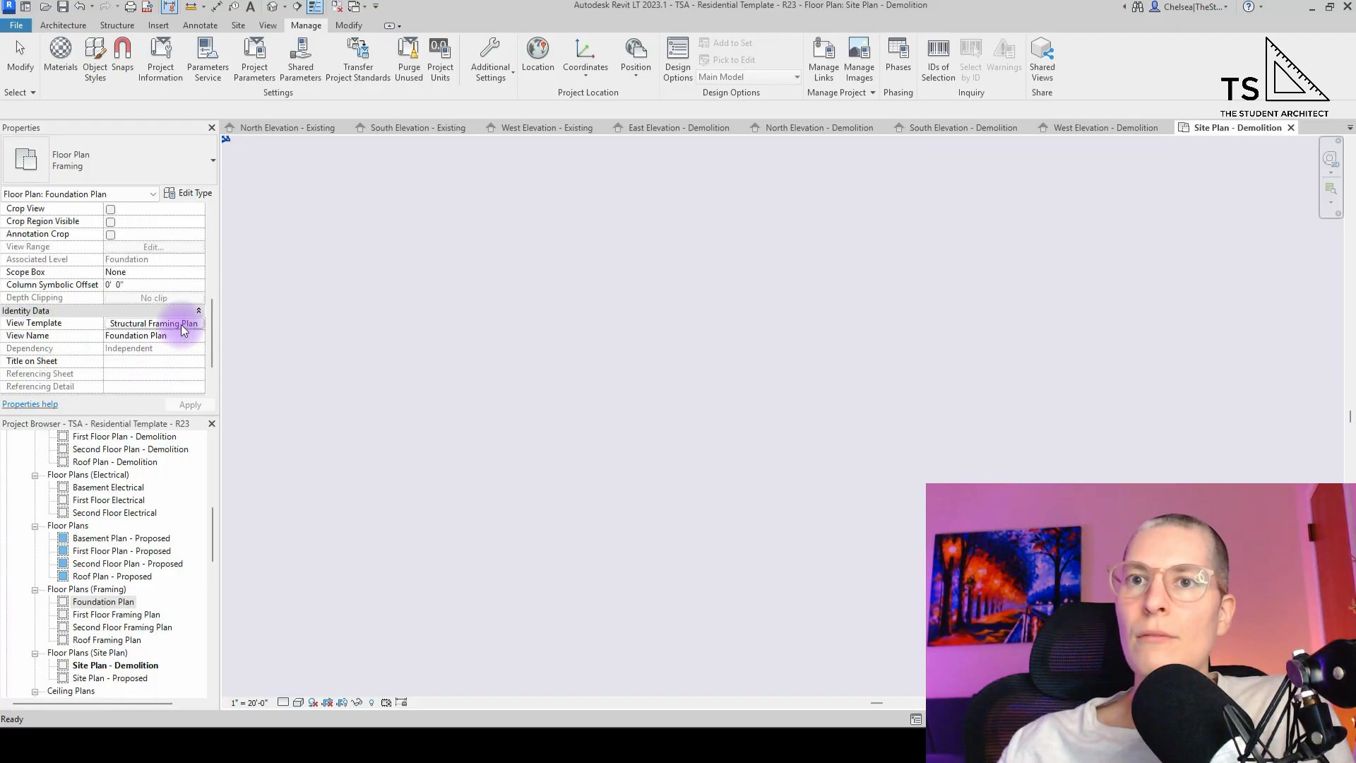
click(738, 281)
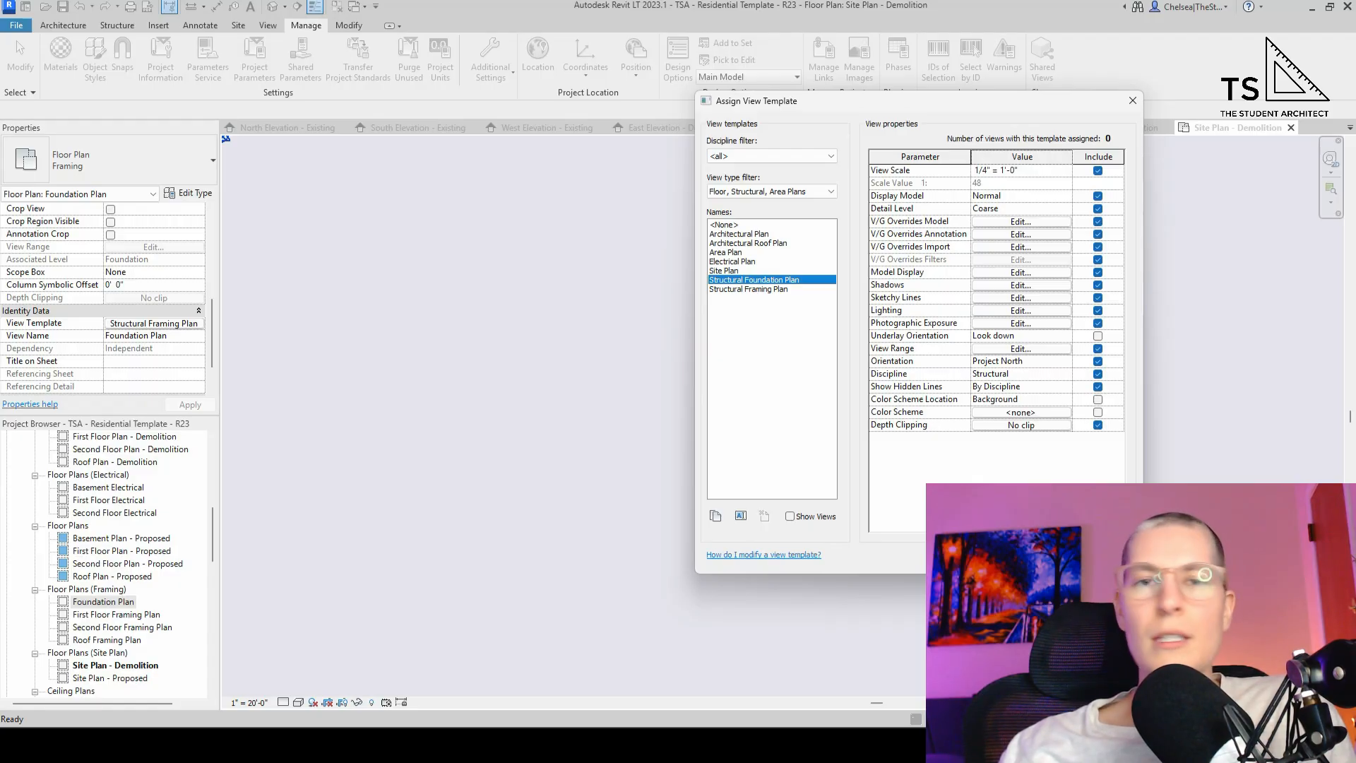
click(980, 555)
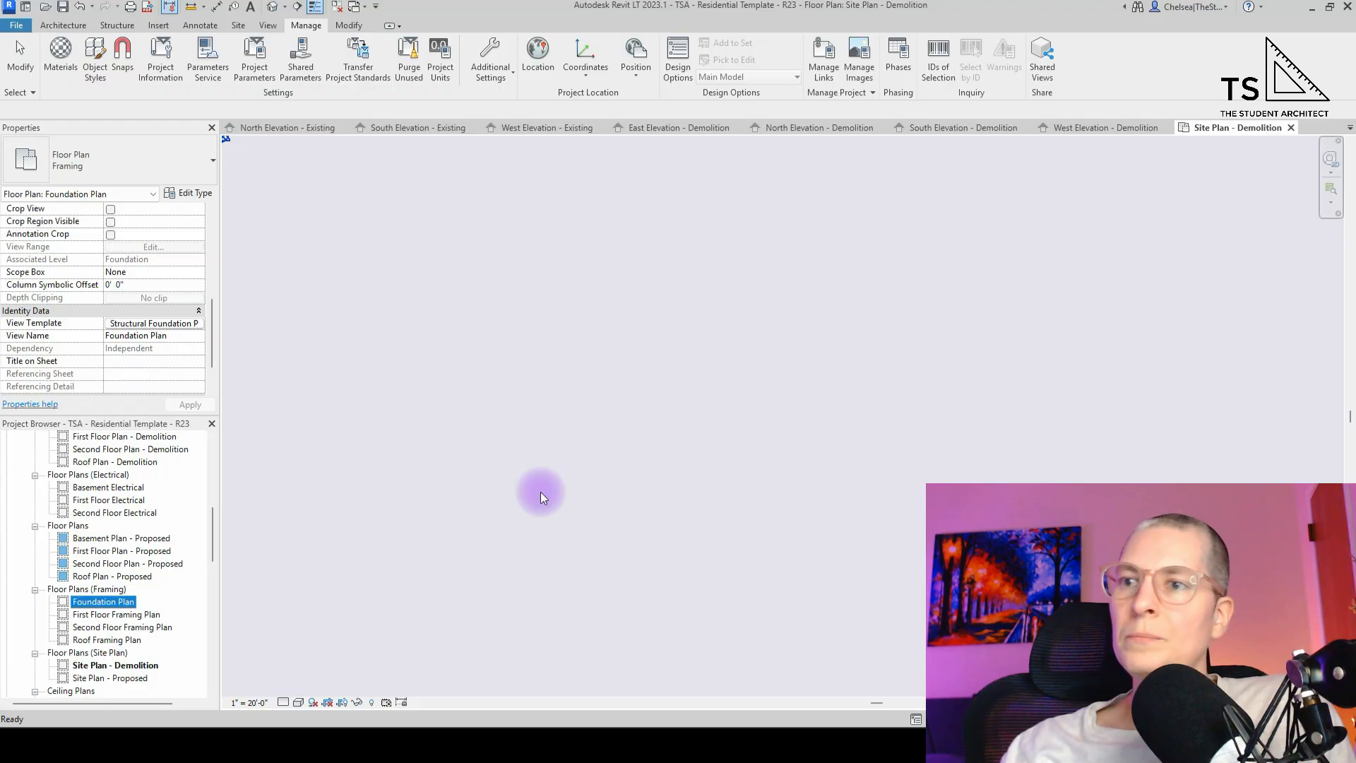
- Examine the Architectural Plan view template's settings, including the available detail level and view scale options
scroll(127, 633, down, 3)
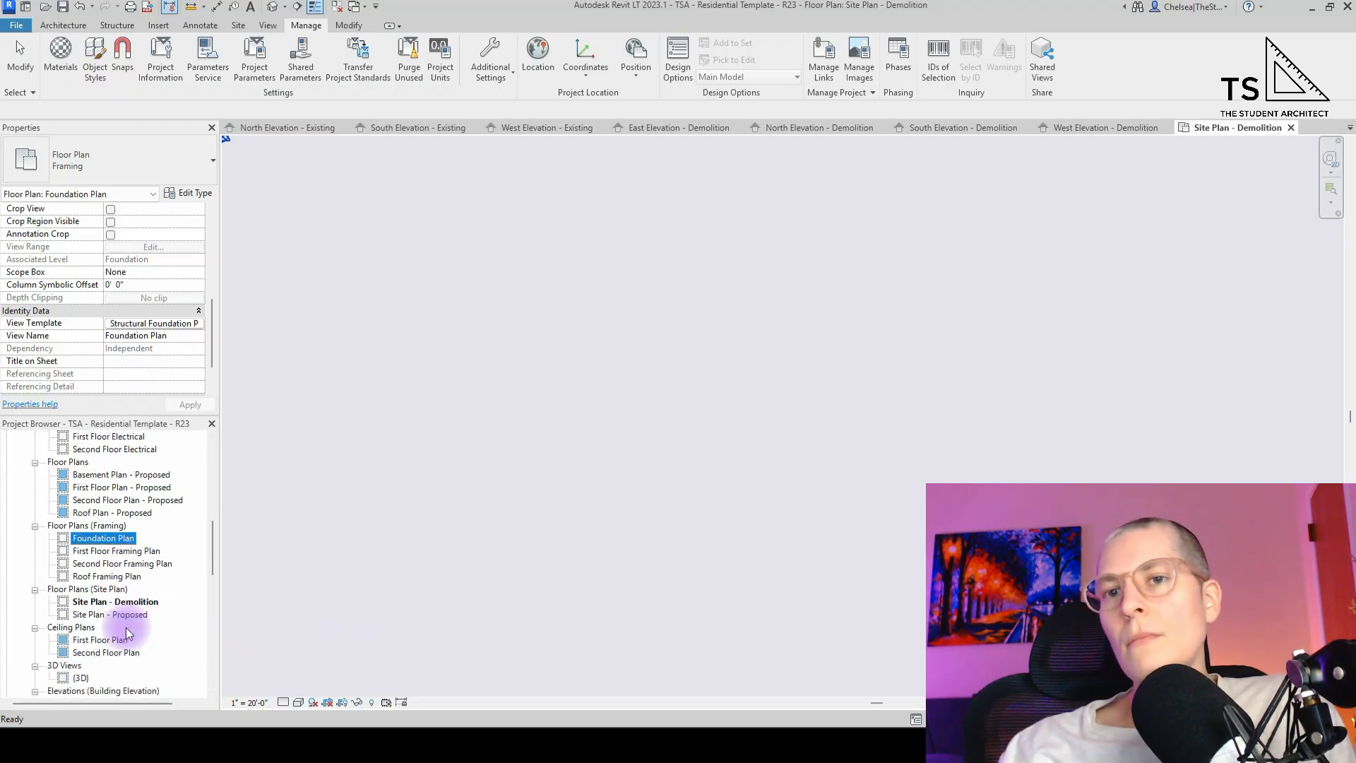
scroll(127, 633, up, 2)
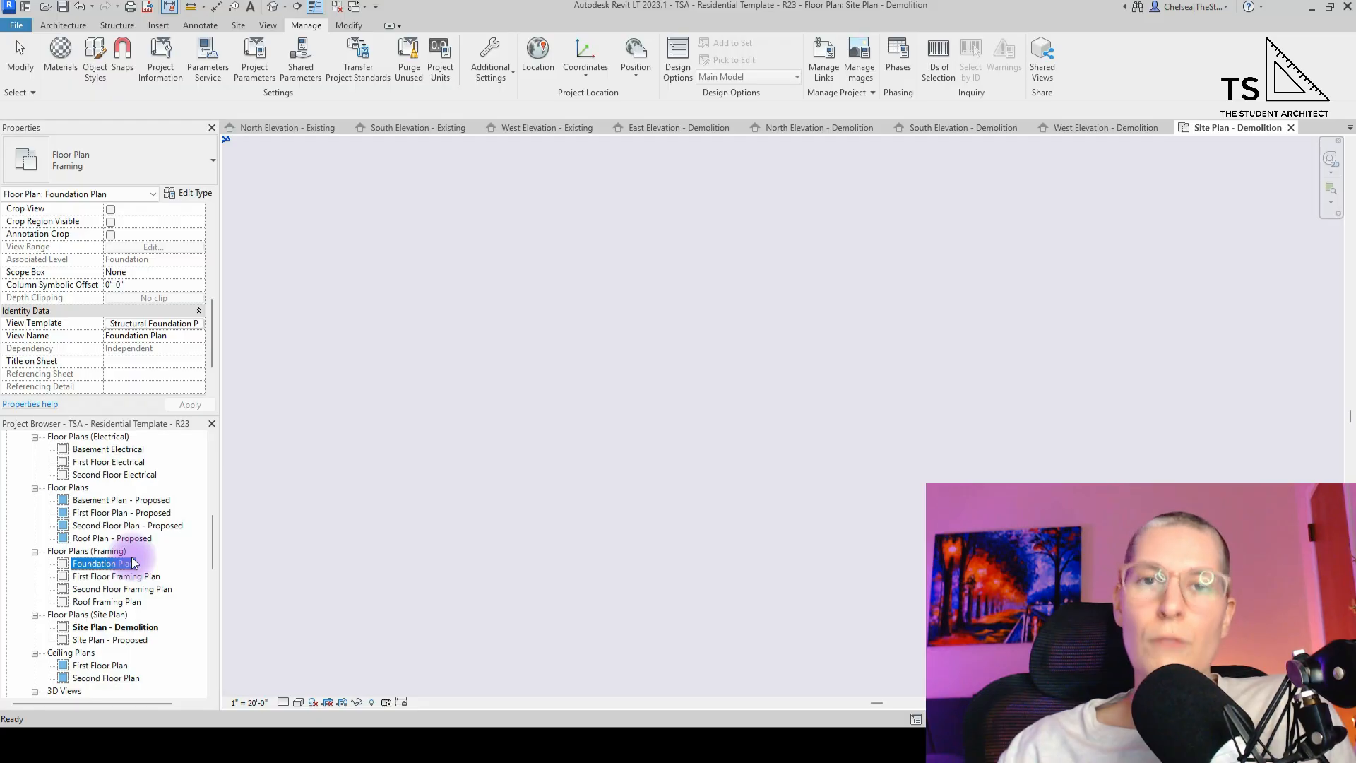
click(157, 323)
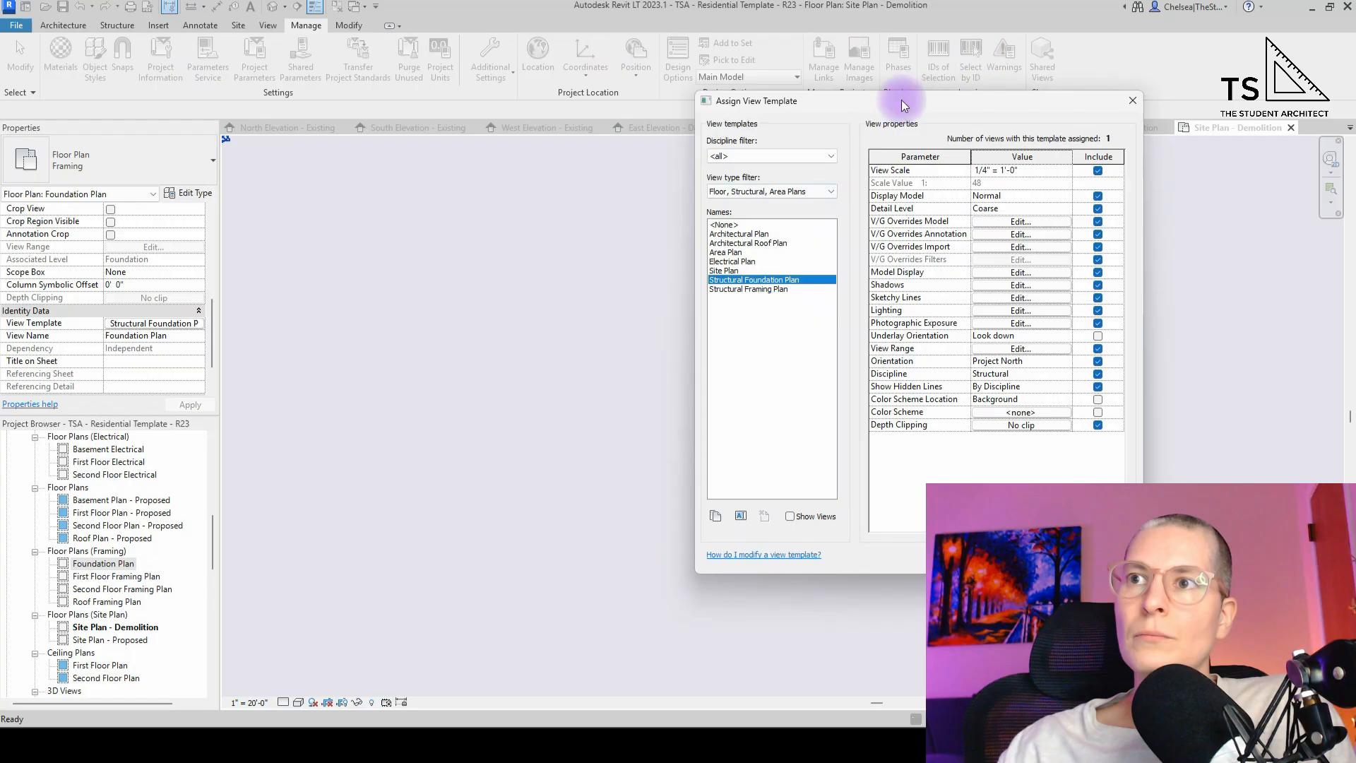
drag(904, 106, 507, 141)
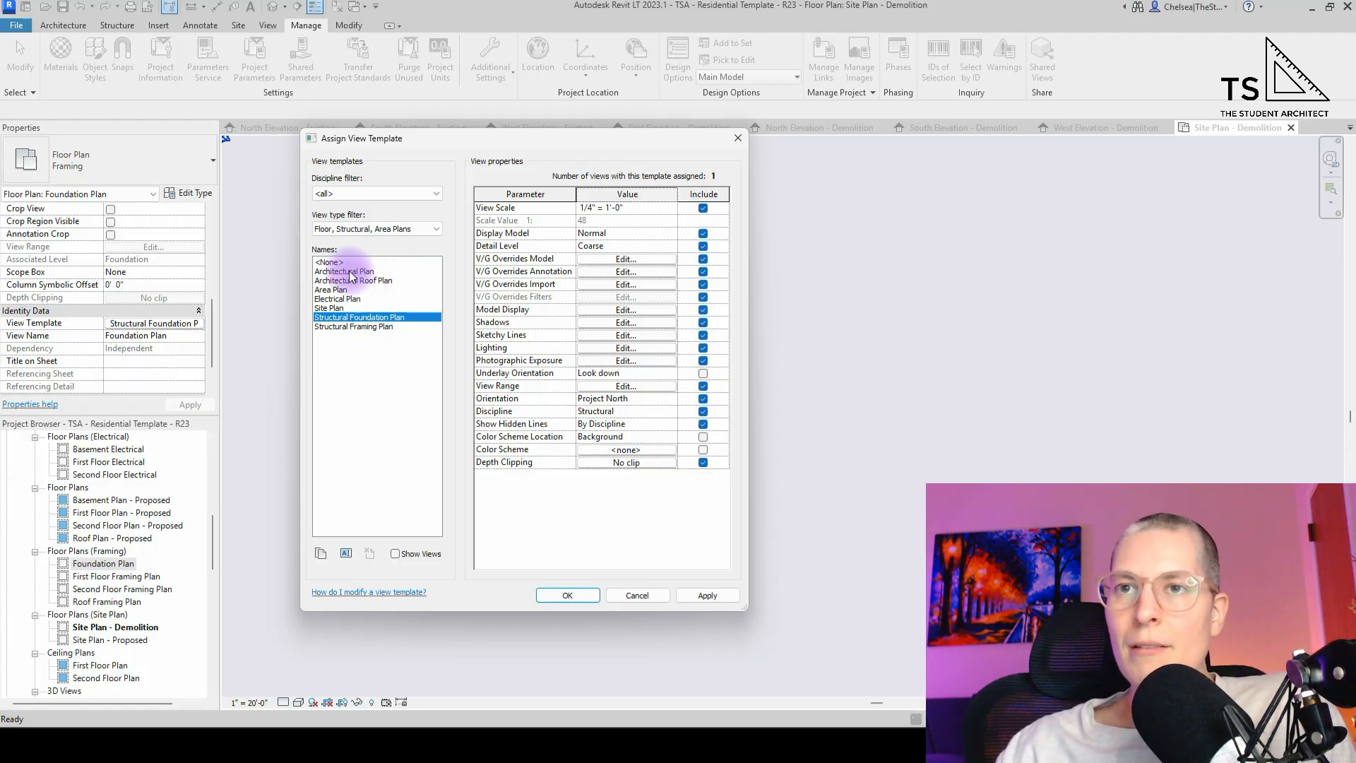
click(351, 273)
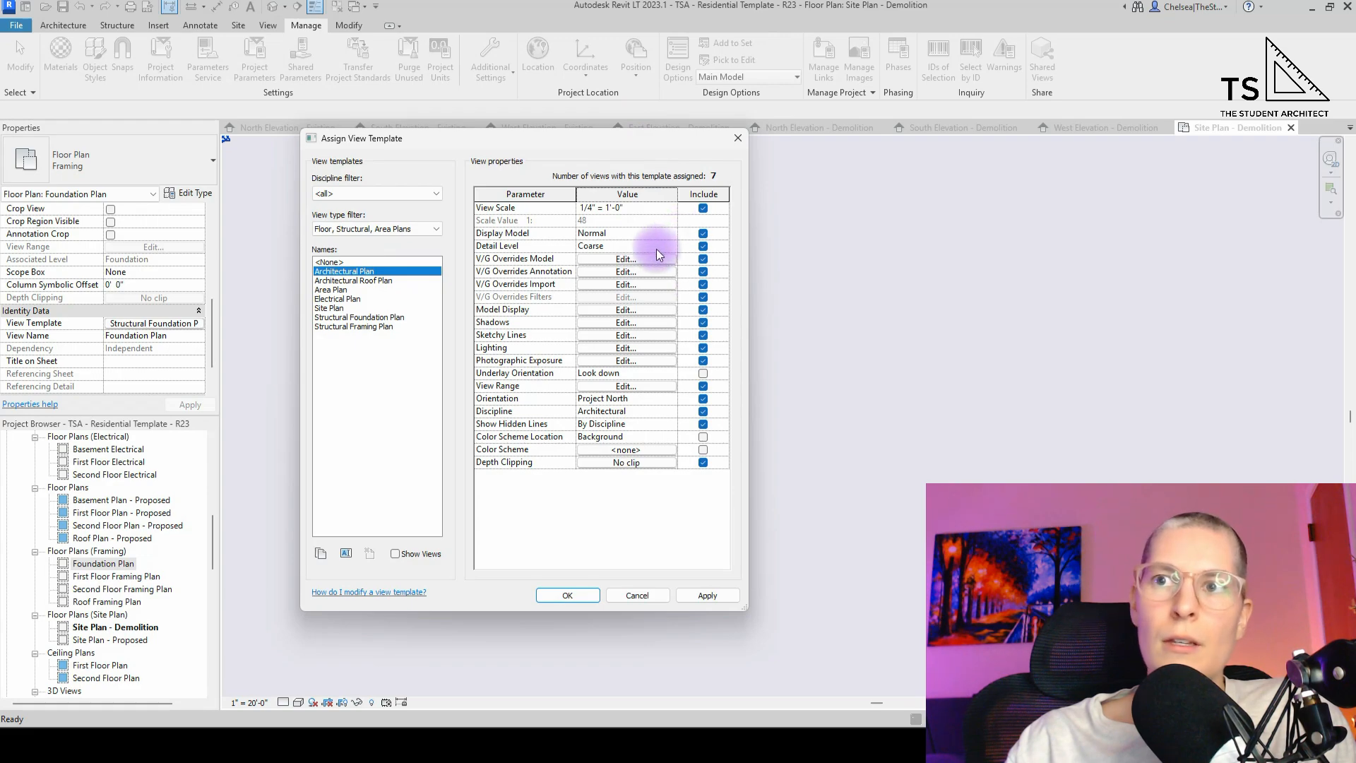
click(638, 246)
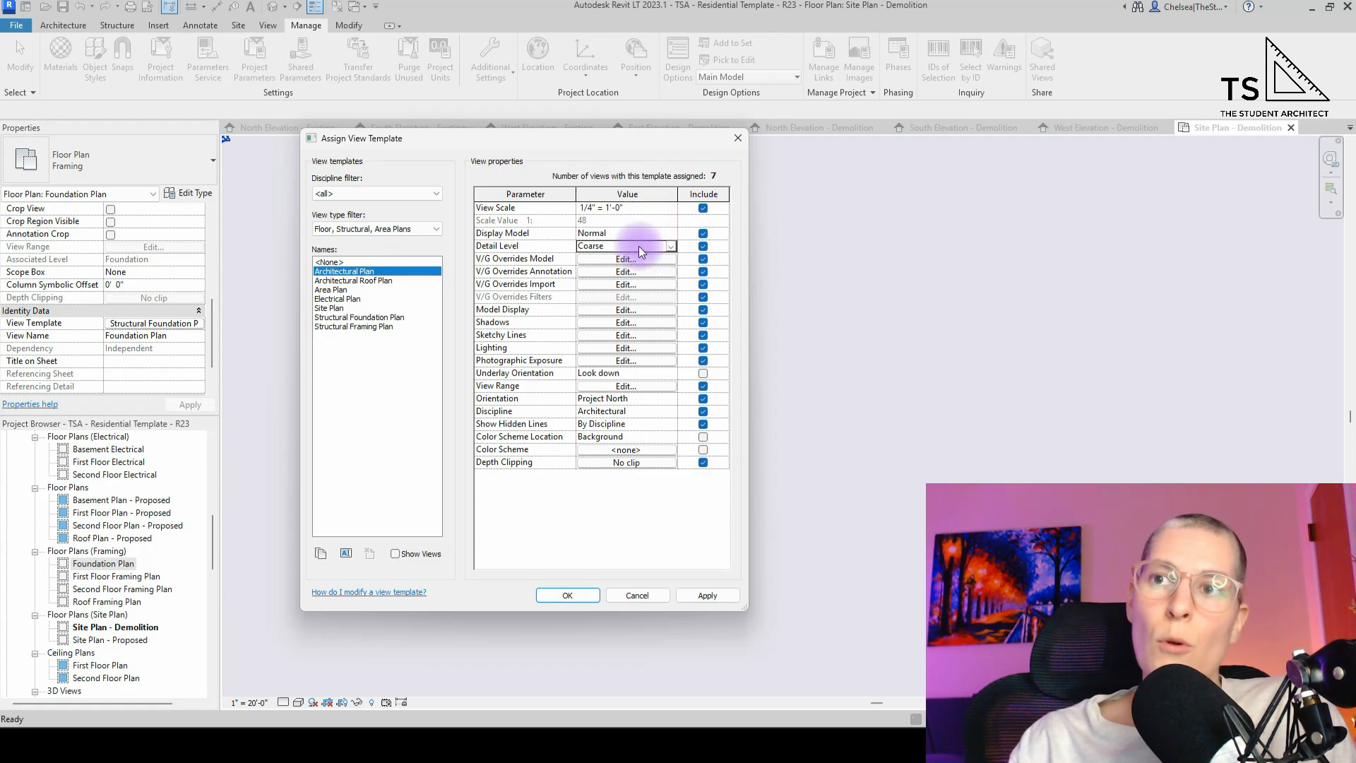
click(673, 247)
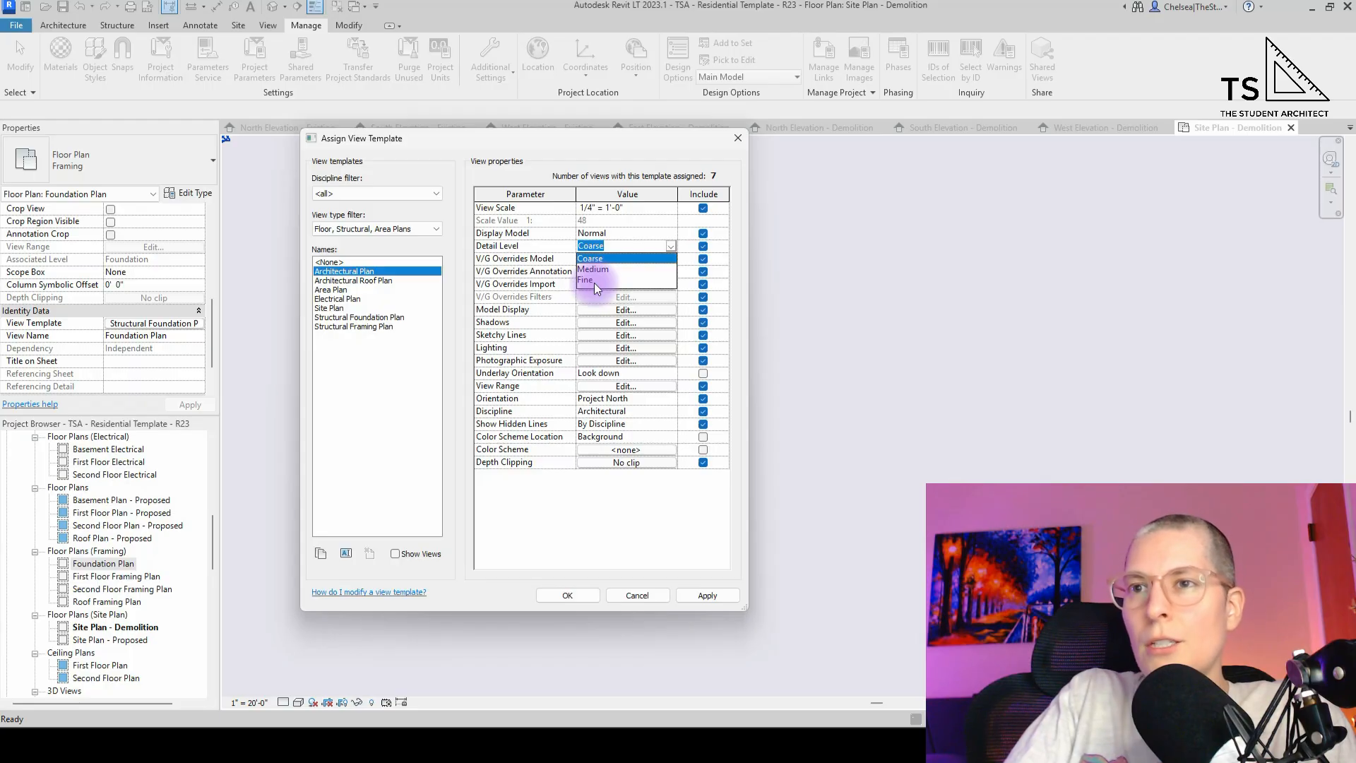
click(699, 154)
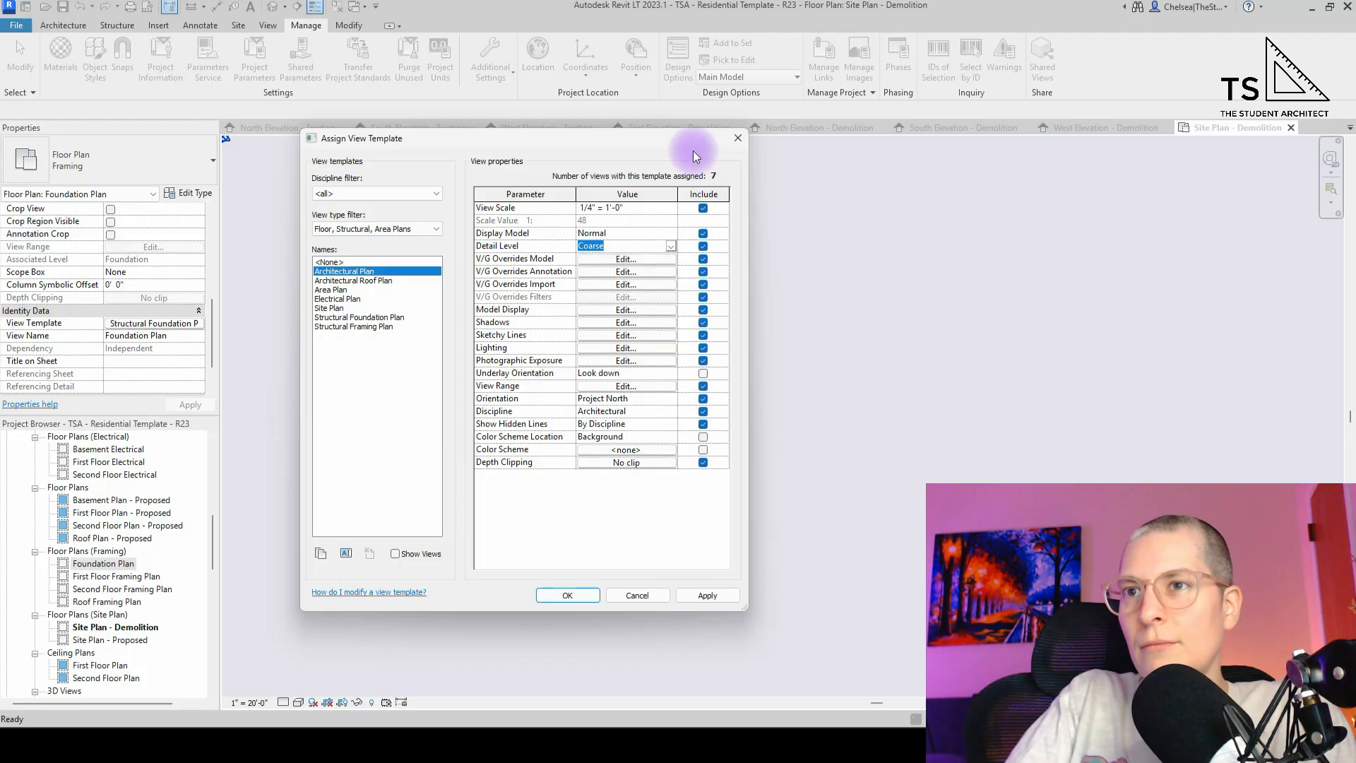
click(668, 206)
scroll(596, 258, up, 2)
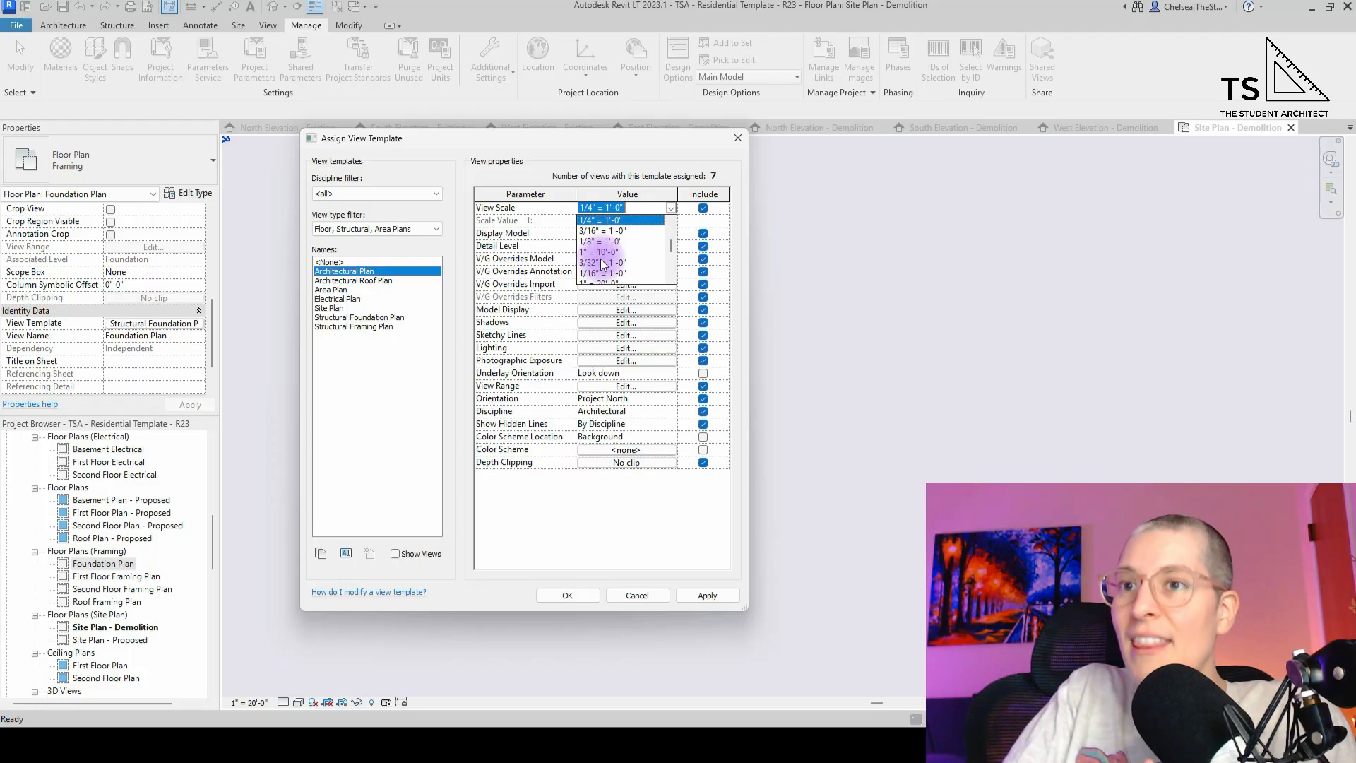
click(668, 499)
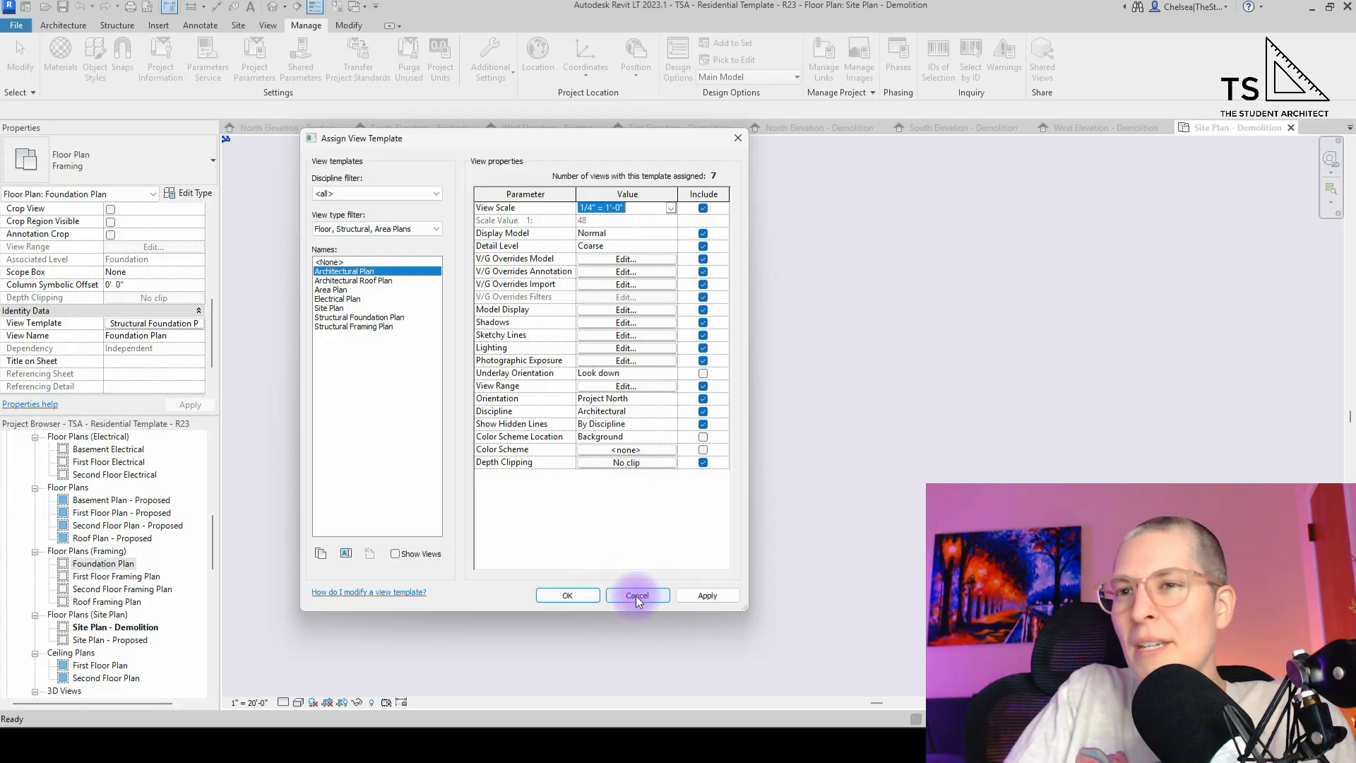
click(650, 246)
click(670, 250)
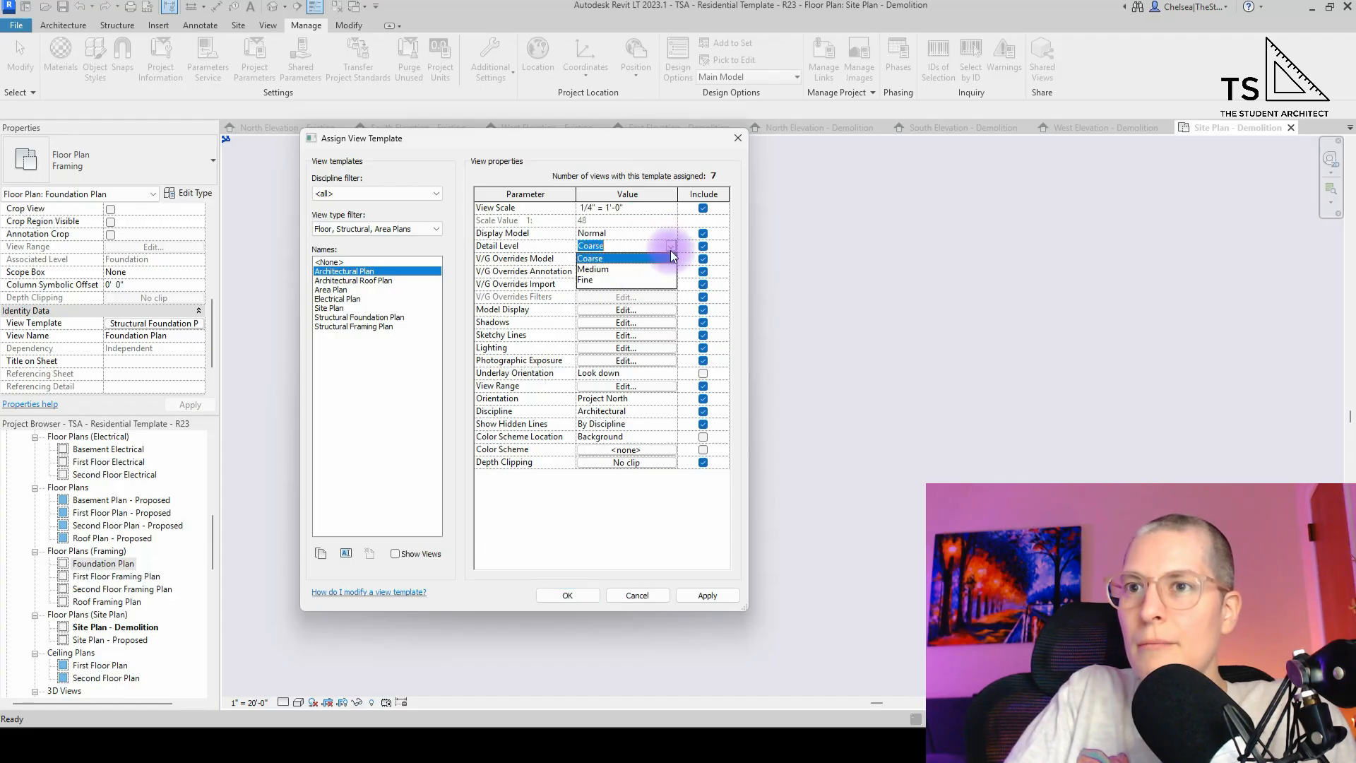
click(608, 503)
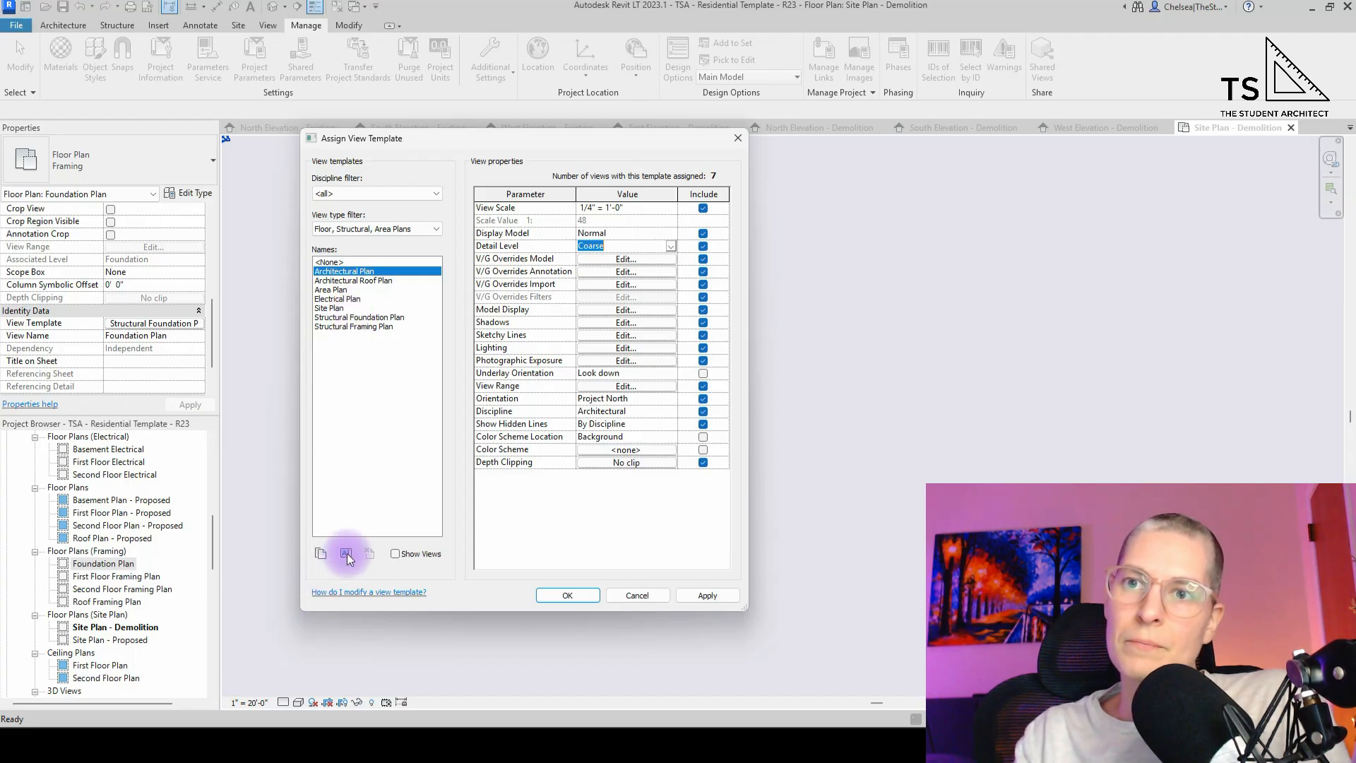
- Duplicate the Architectural Plan view template under the name "1 - SD - Plan - Floor"
click(322, 554)
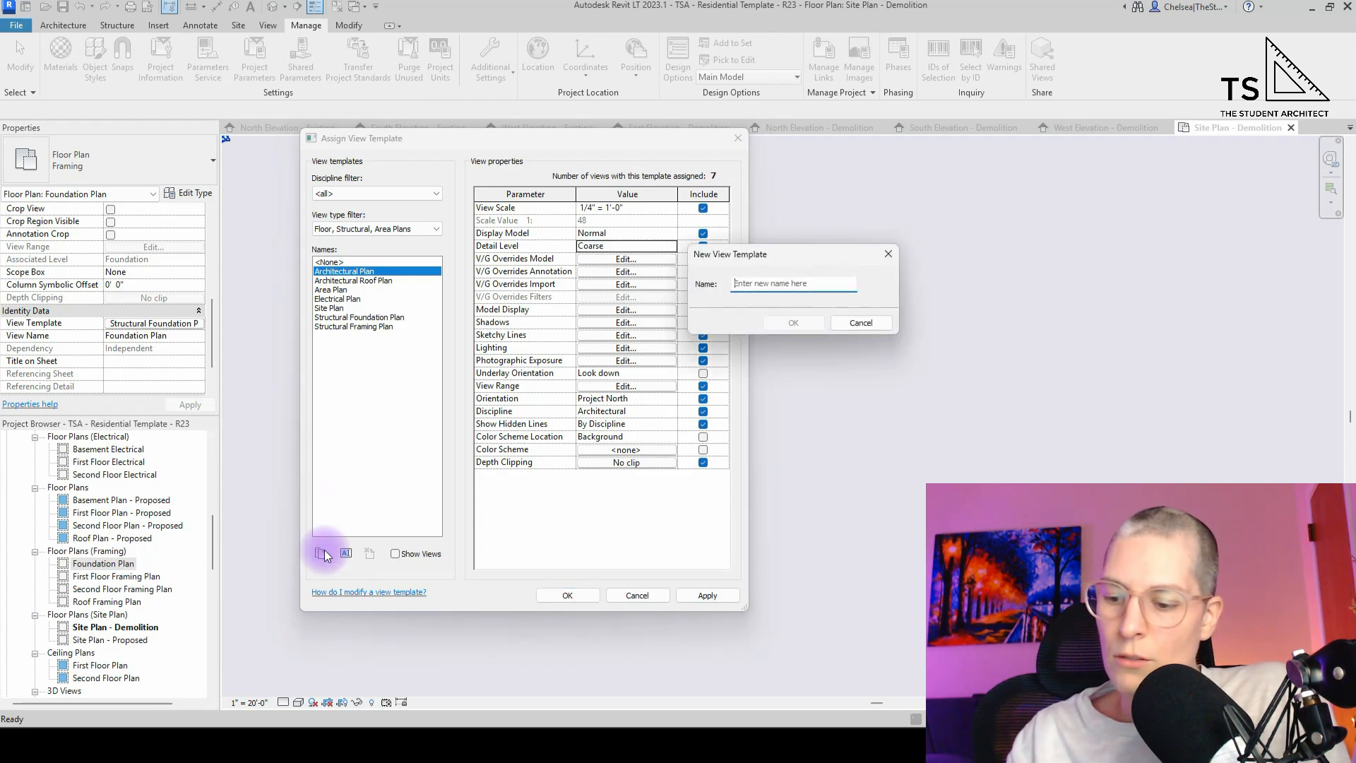
text(1)
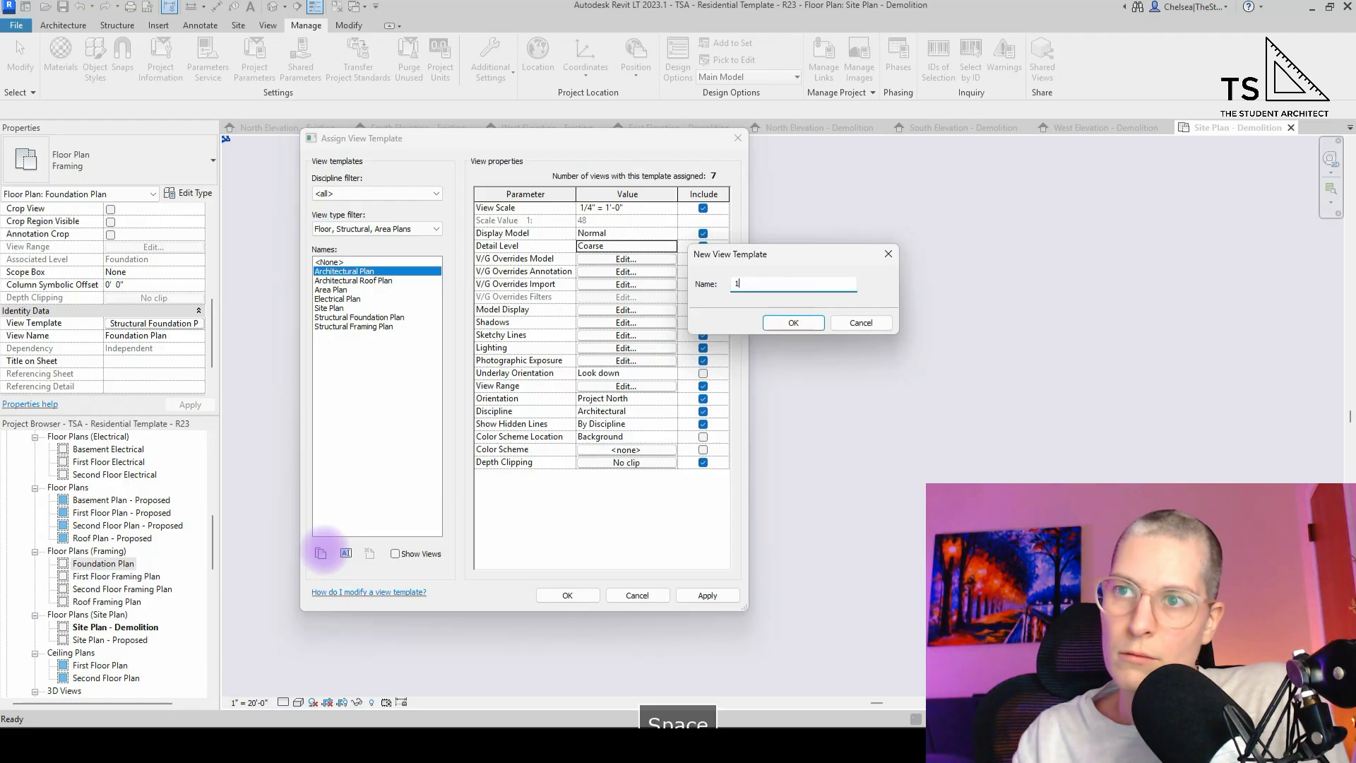
text( - SD - )
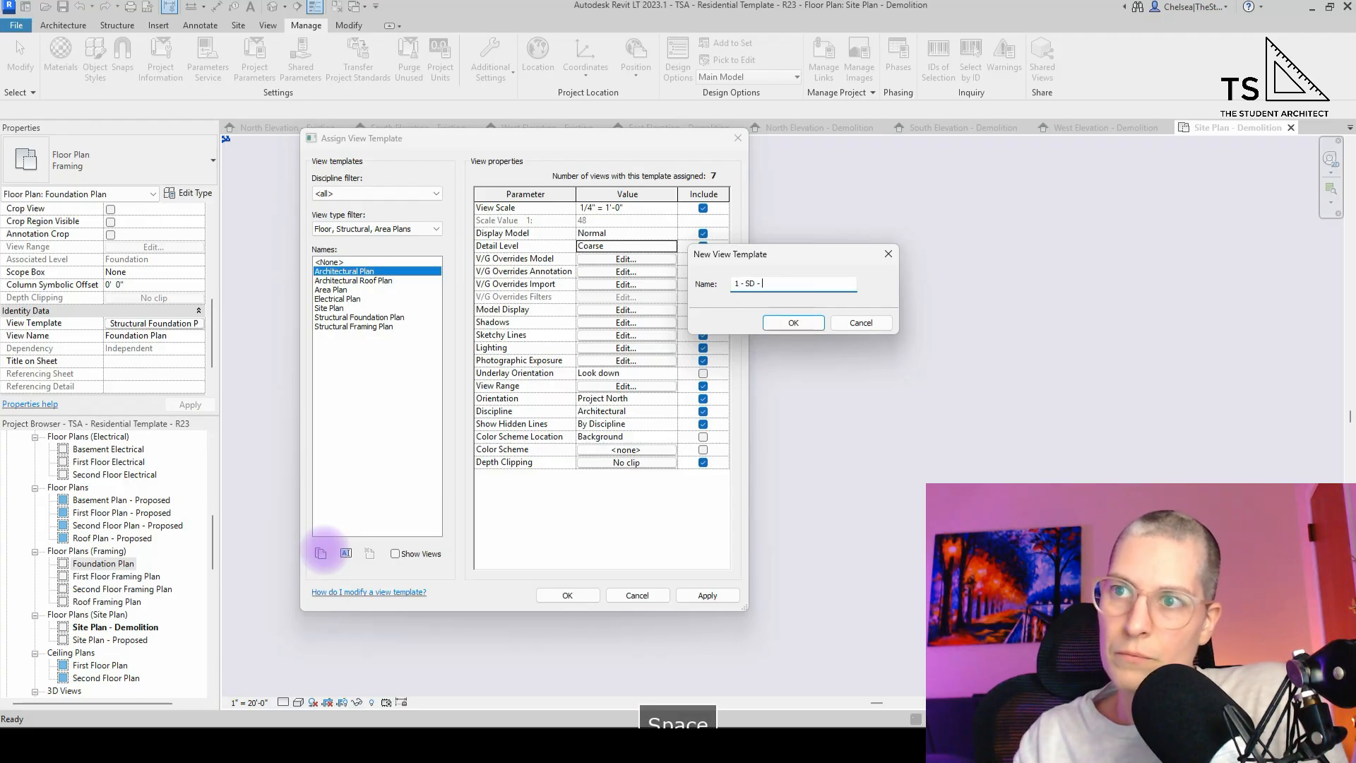
text(Plan)
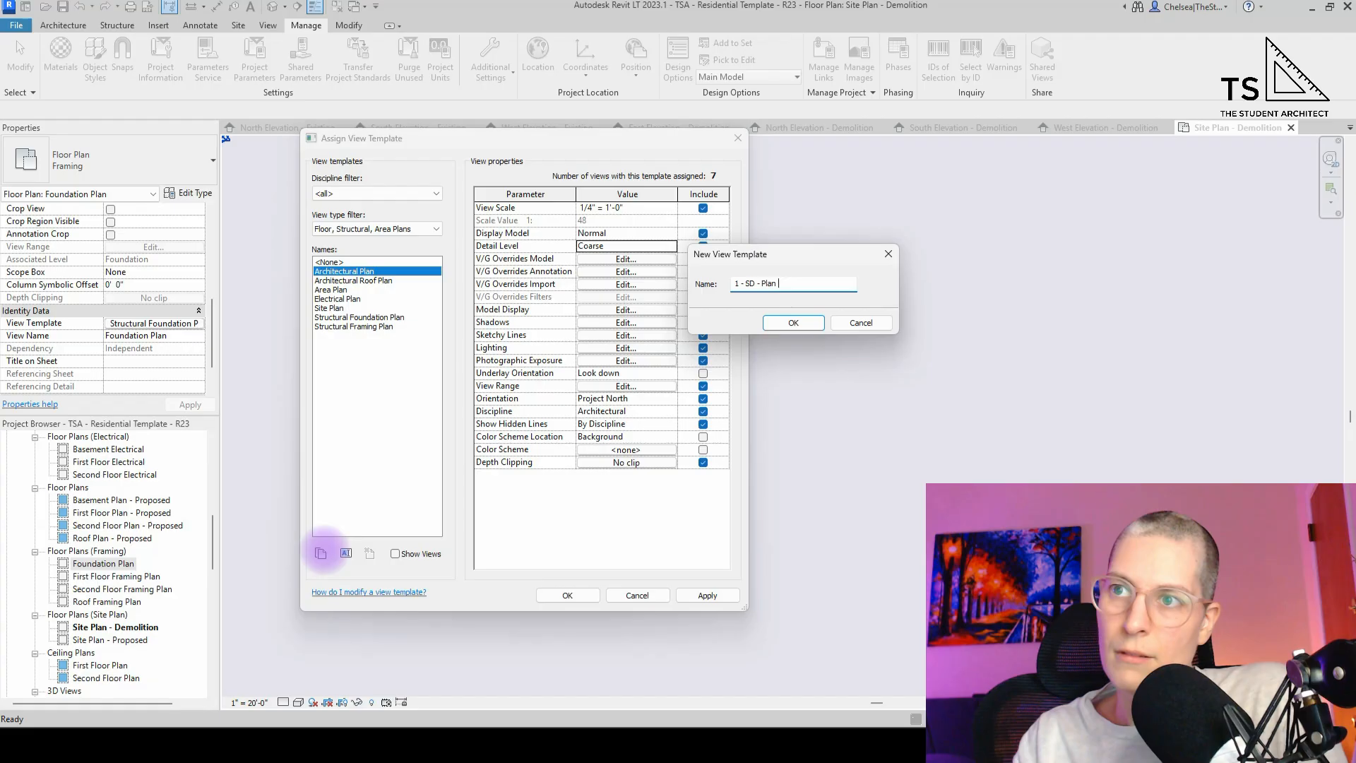
text( - Floor)
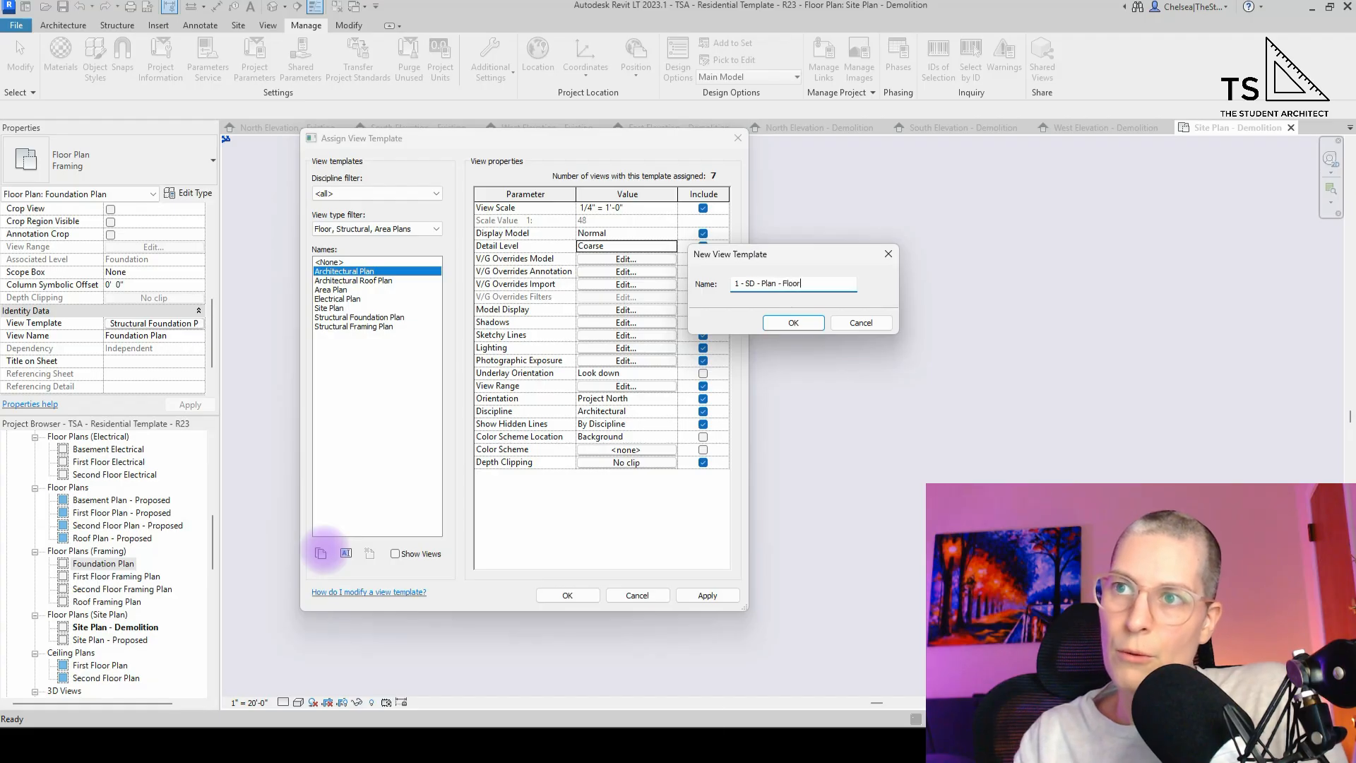
text( -)
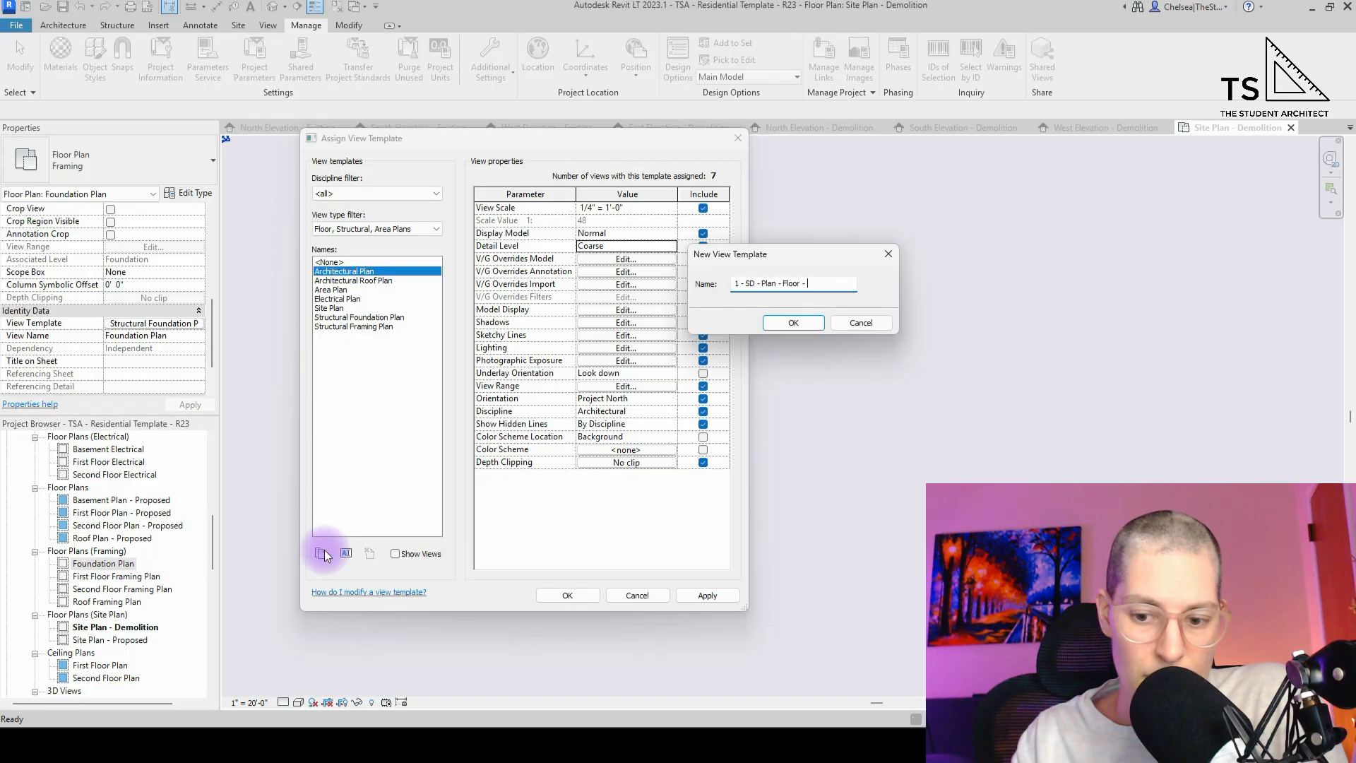
key(BackSpace)
key(BackSpace)
key(BackSpace)
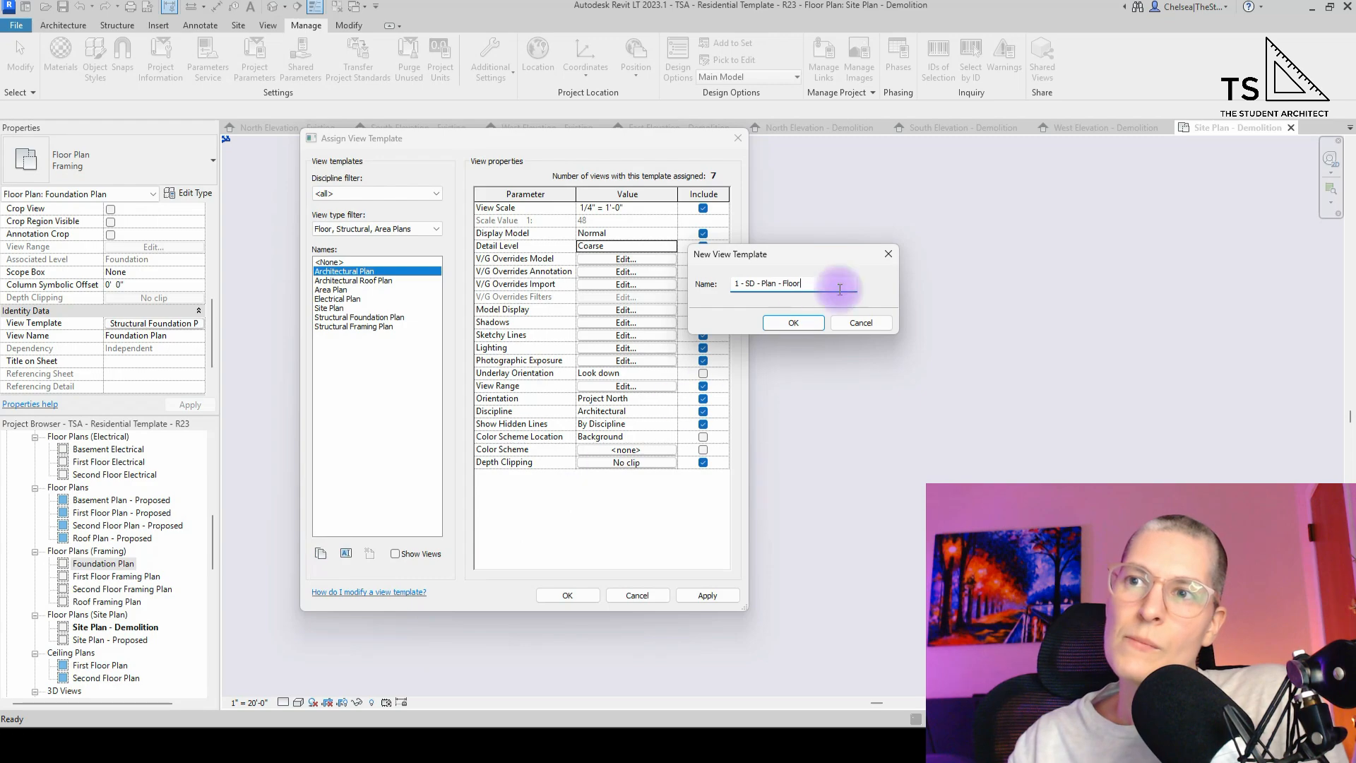
click(791, 324)
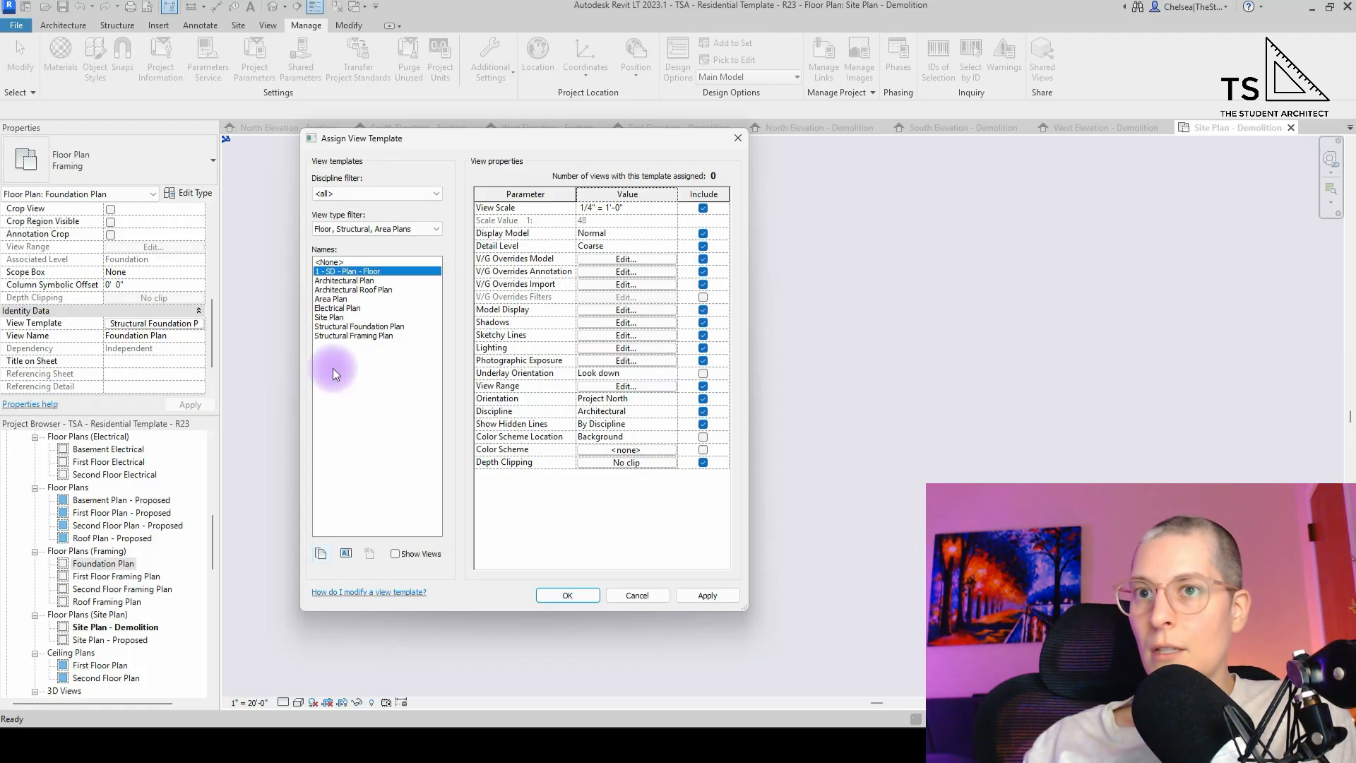
- Rename the Electrical Plan view template as "2 - CD - Plan - Electrical"
click(334, 309)
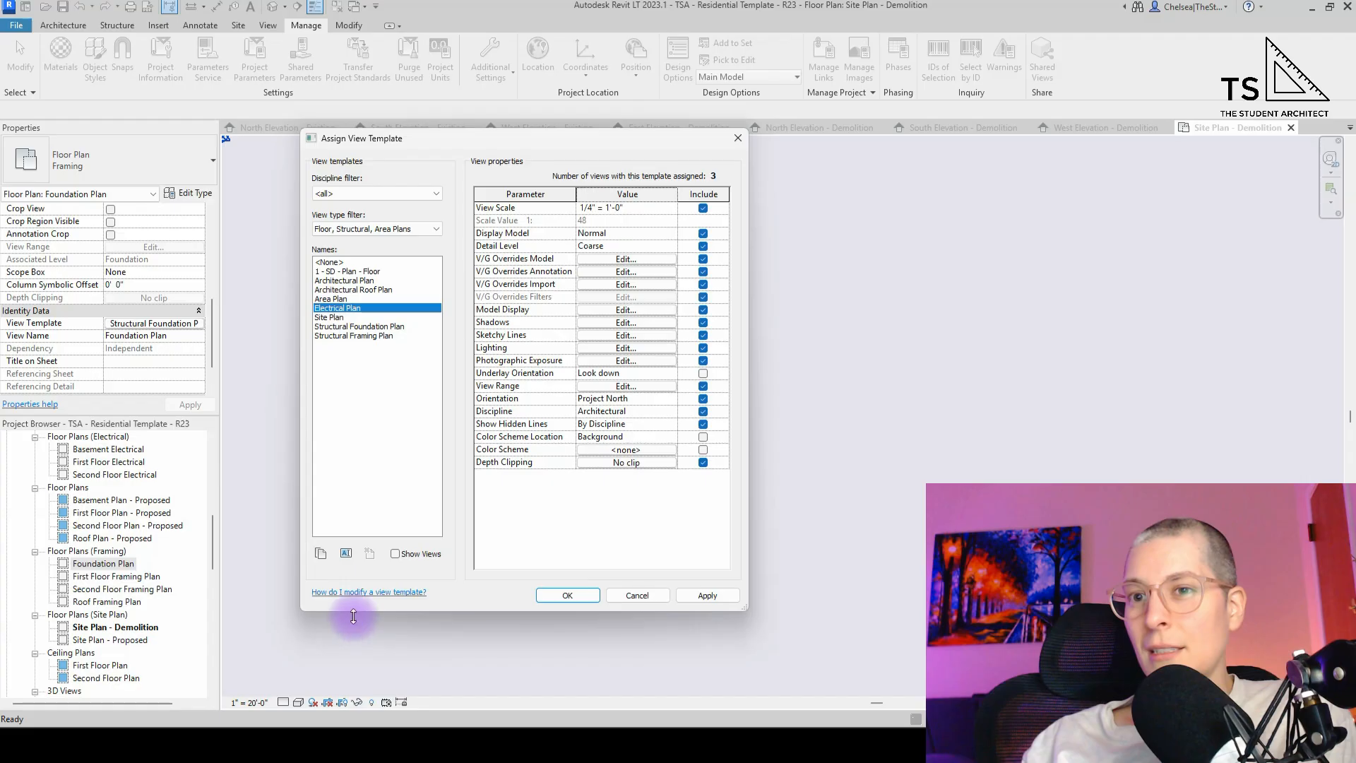
click(345, 553)
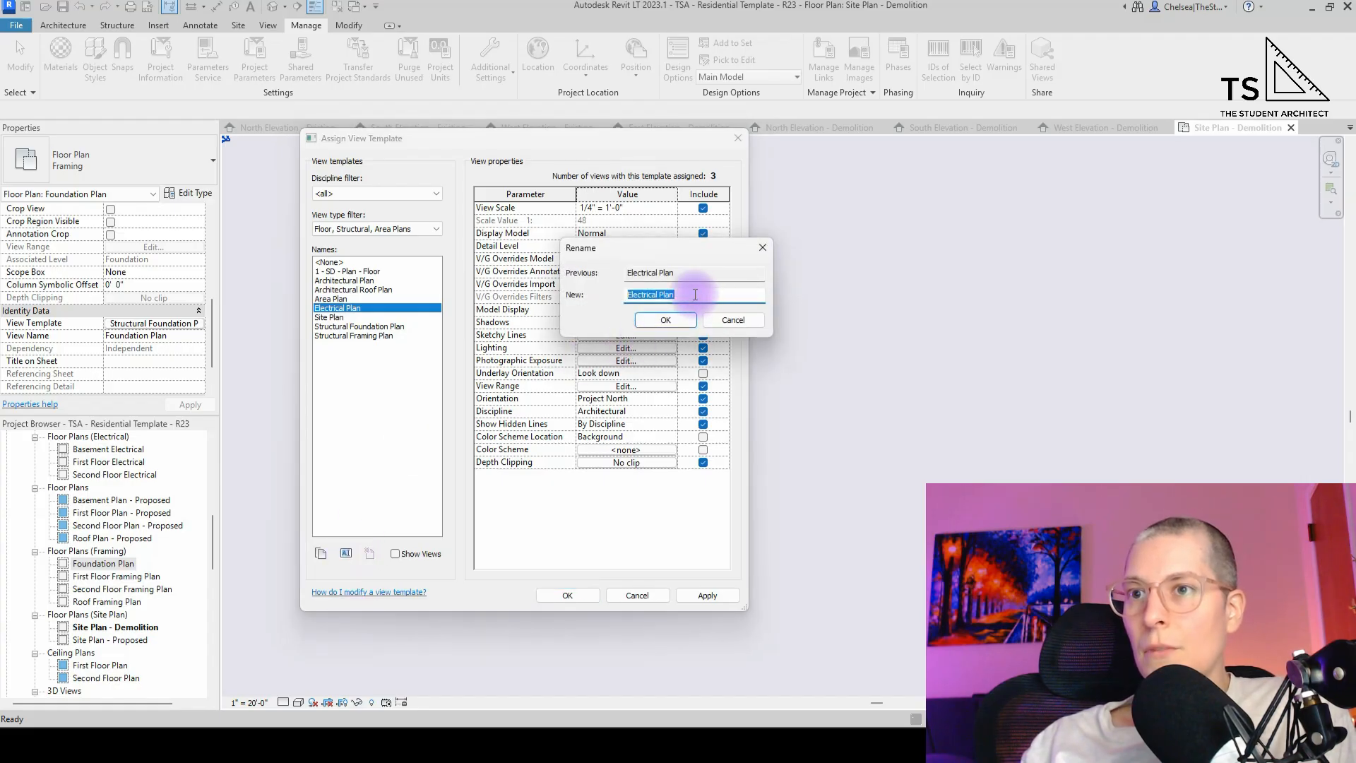
text(2 - CD)
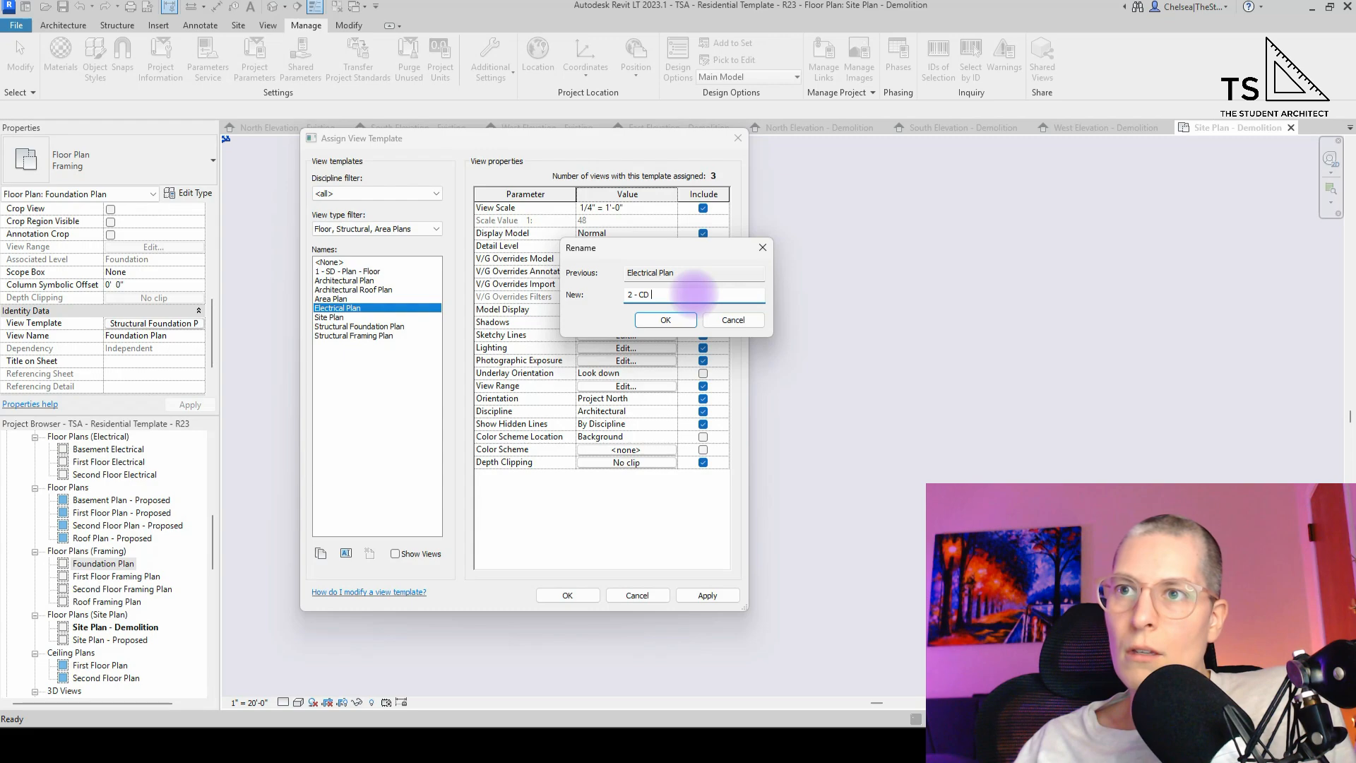
text(- Plan )
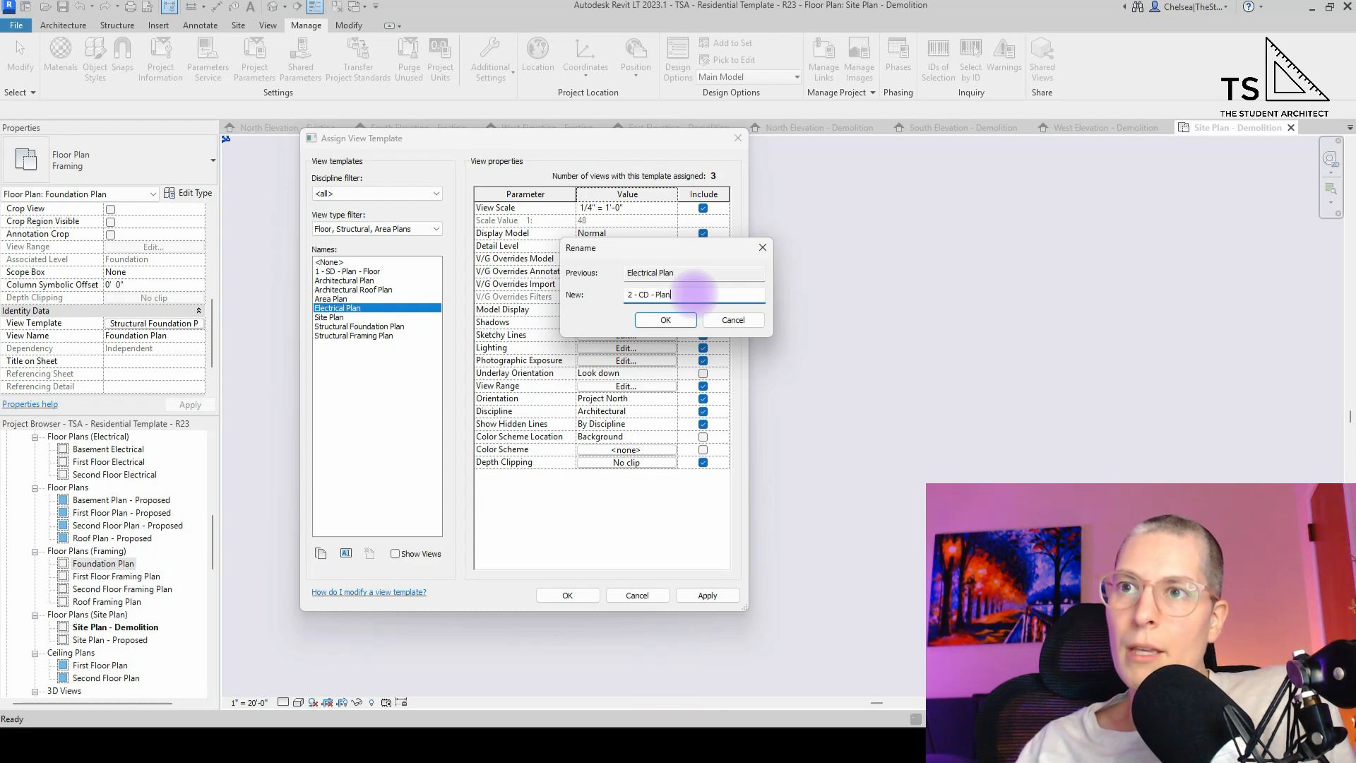
text(- Electrical)
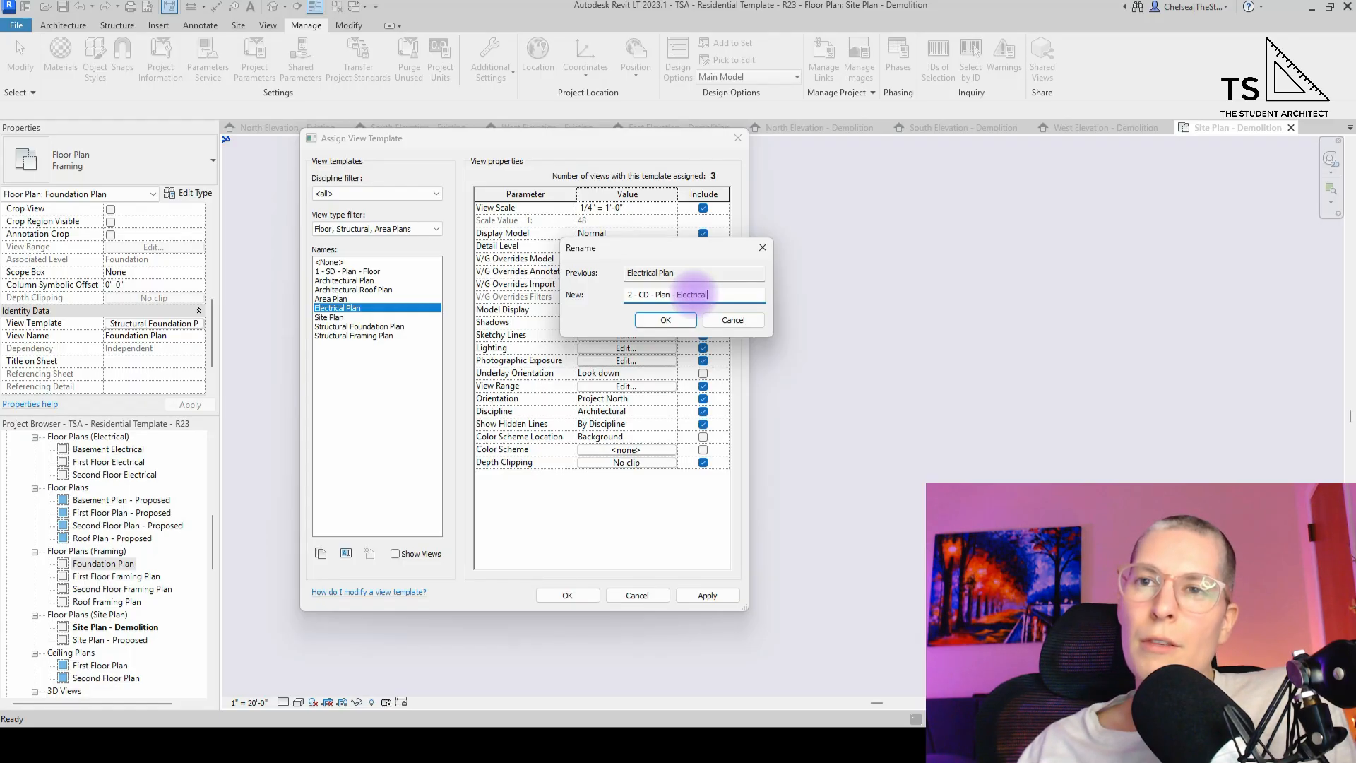
key(Return)
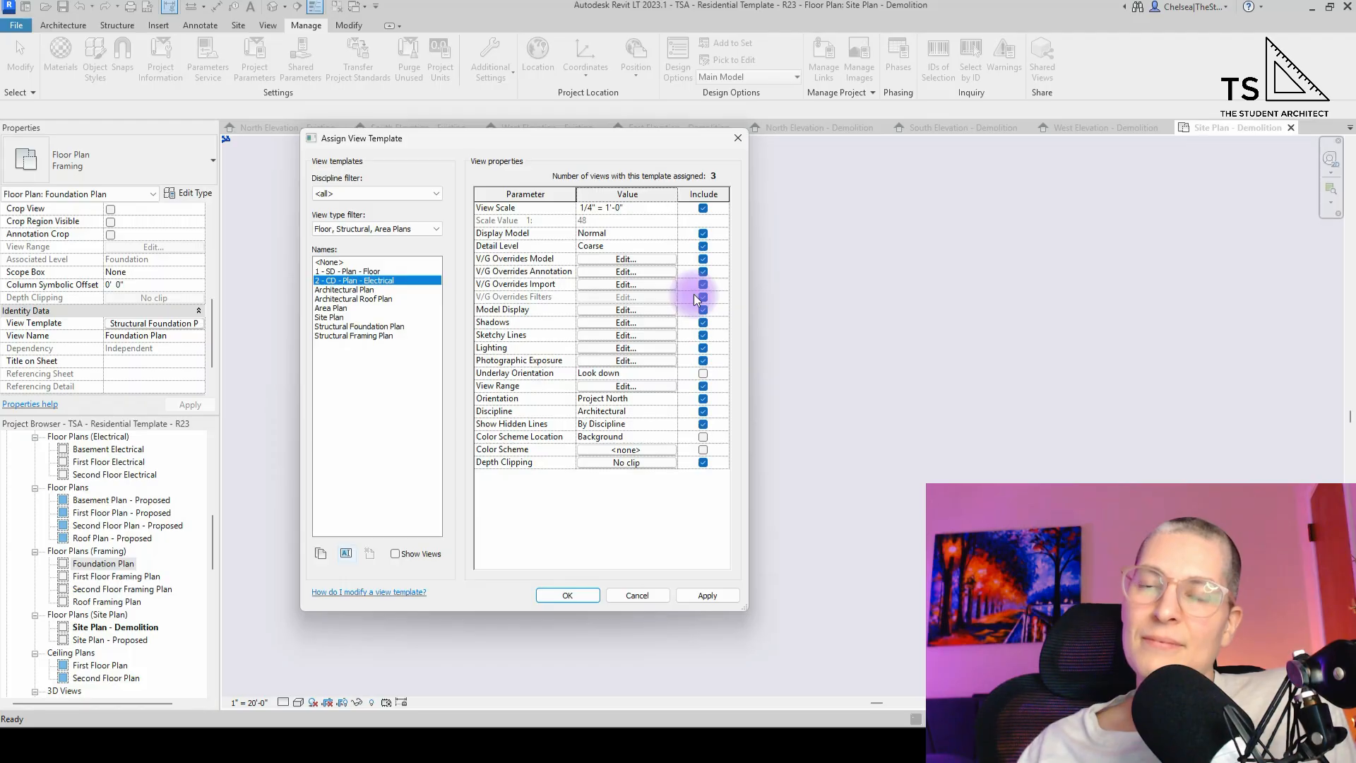
- Rename the Architectural Plan view template as "2 - CD - Plan - Floor"
click(363, 290)
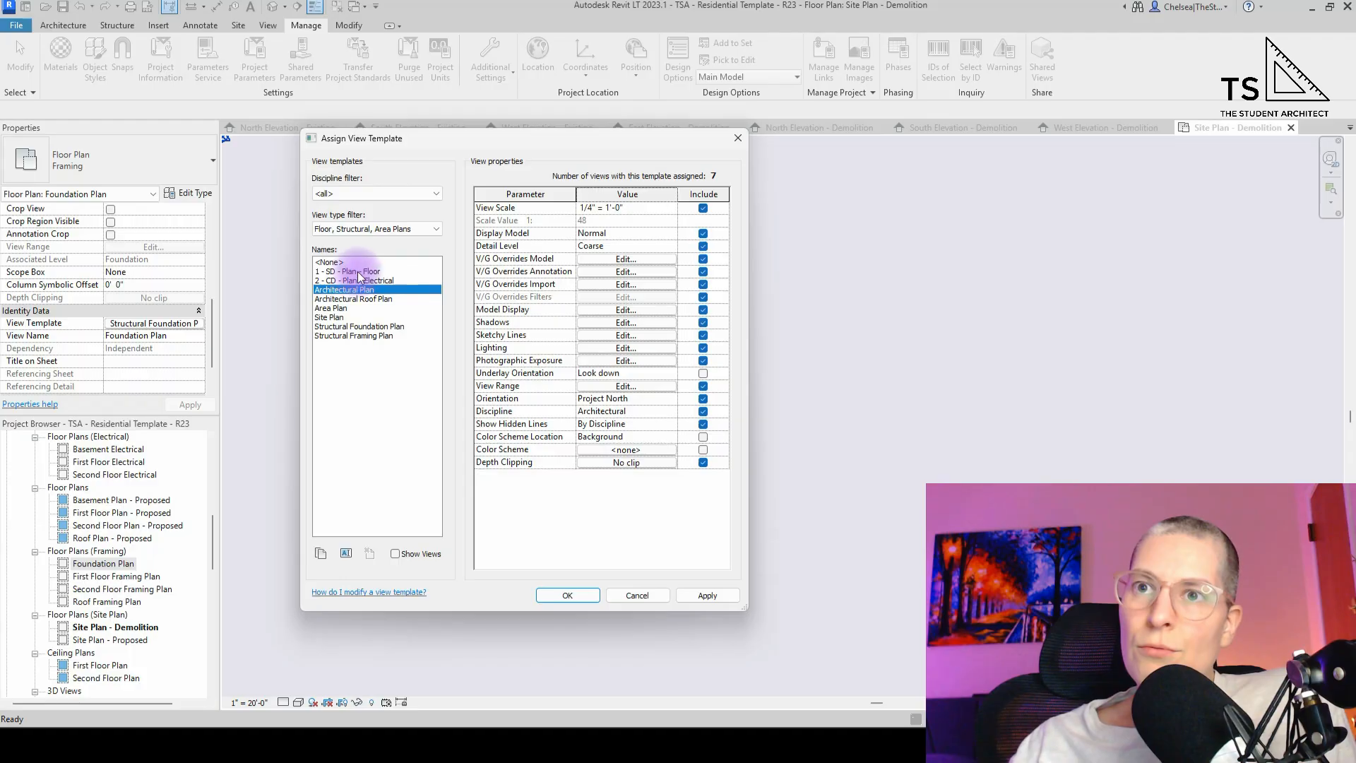
click(359, 273)
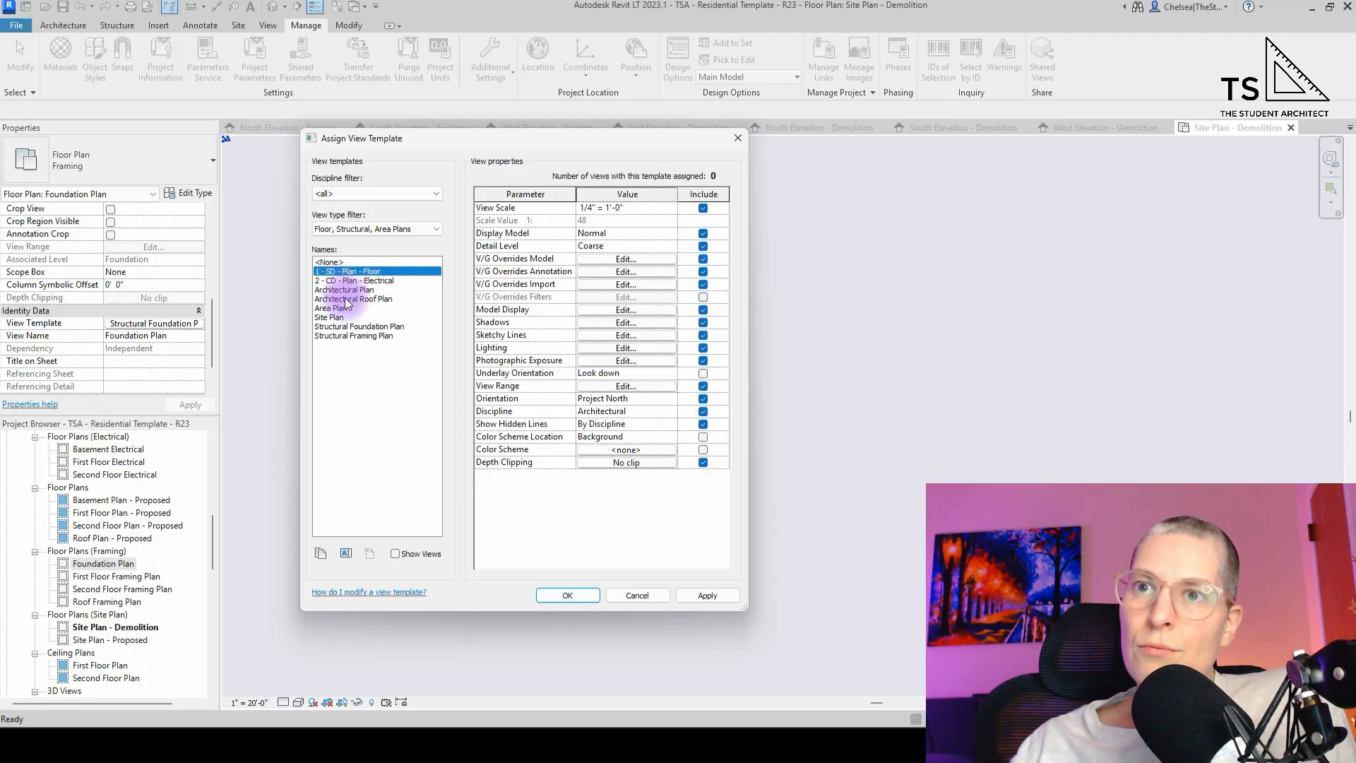
click(367, 291)
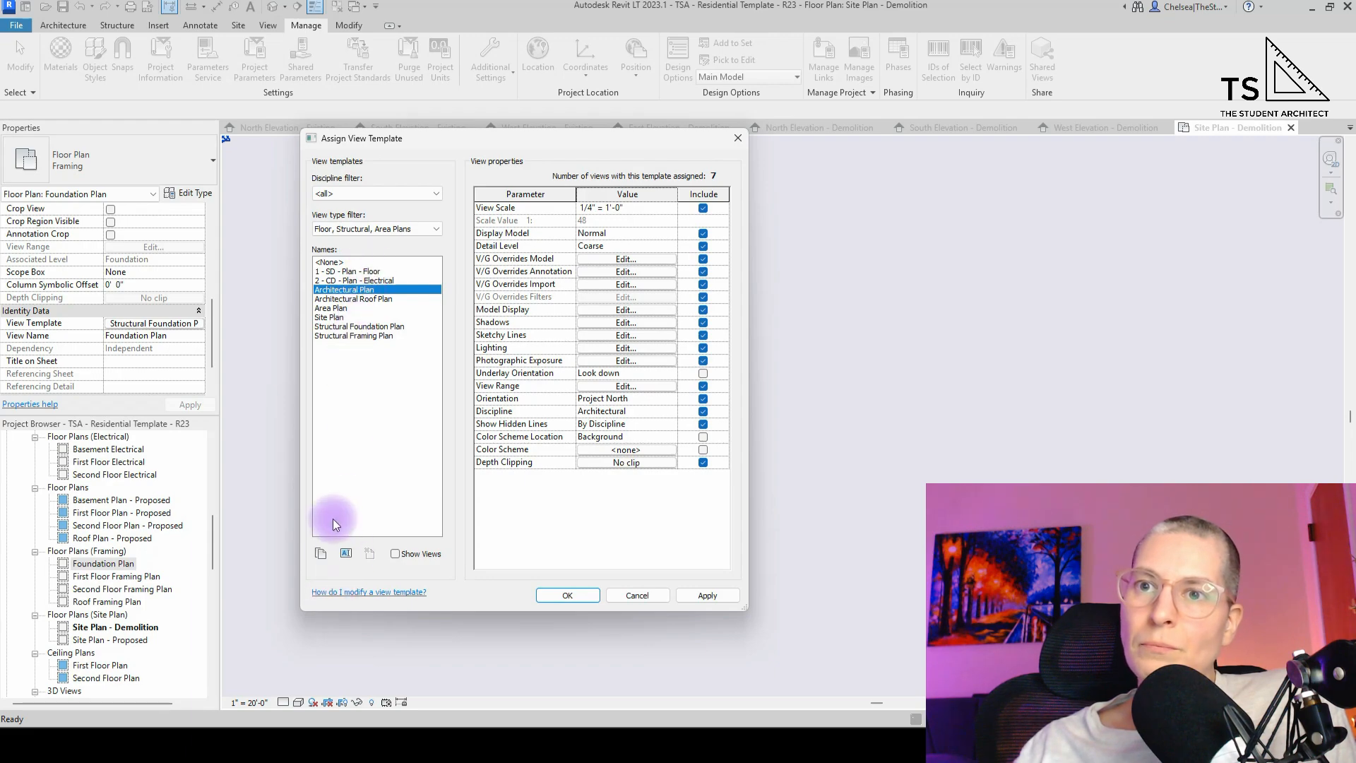
click(346, 554)
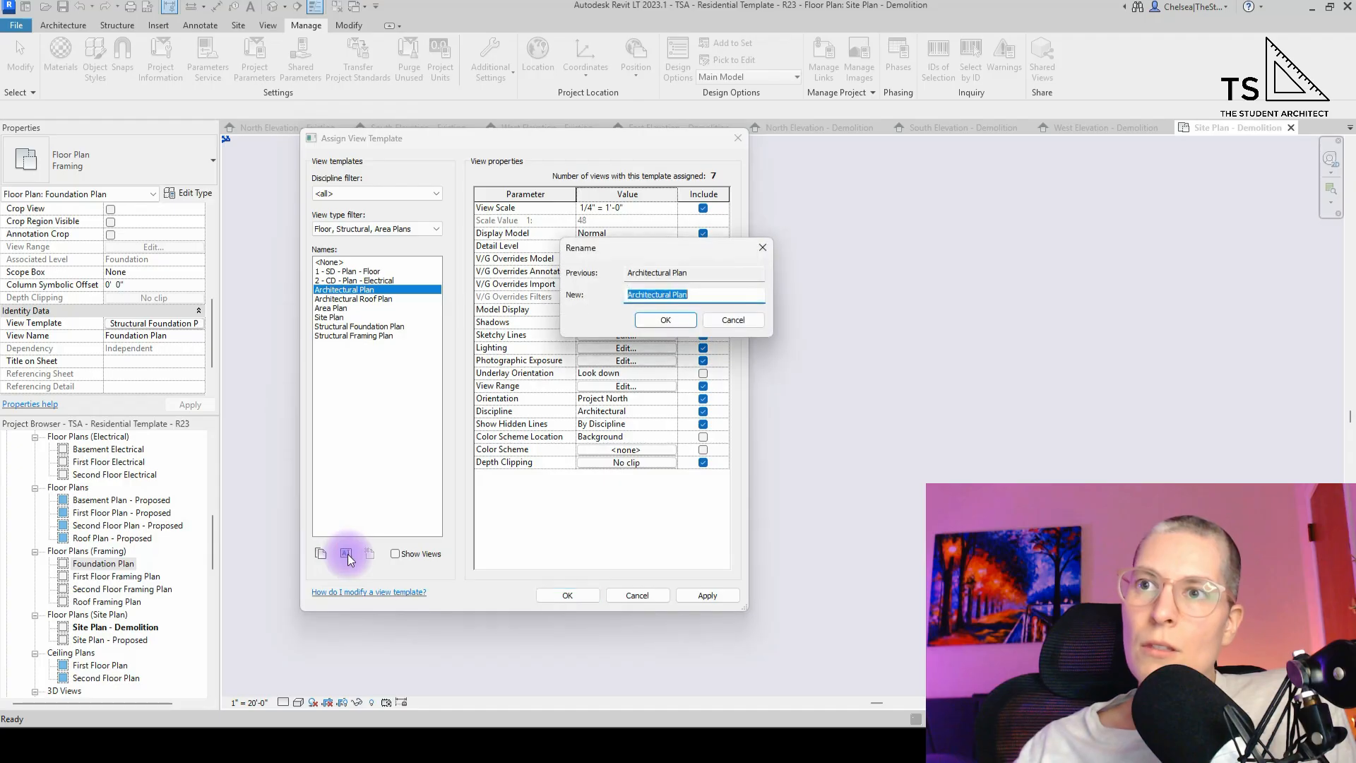
text(2 - CD)
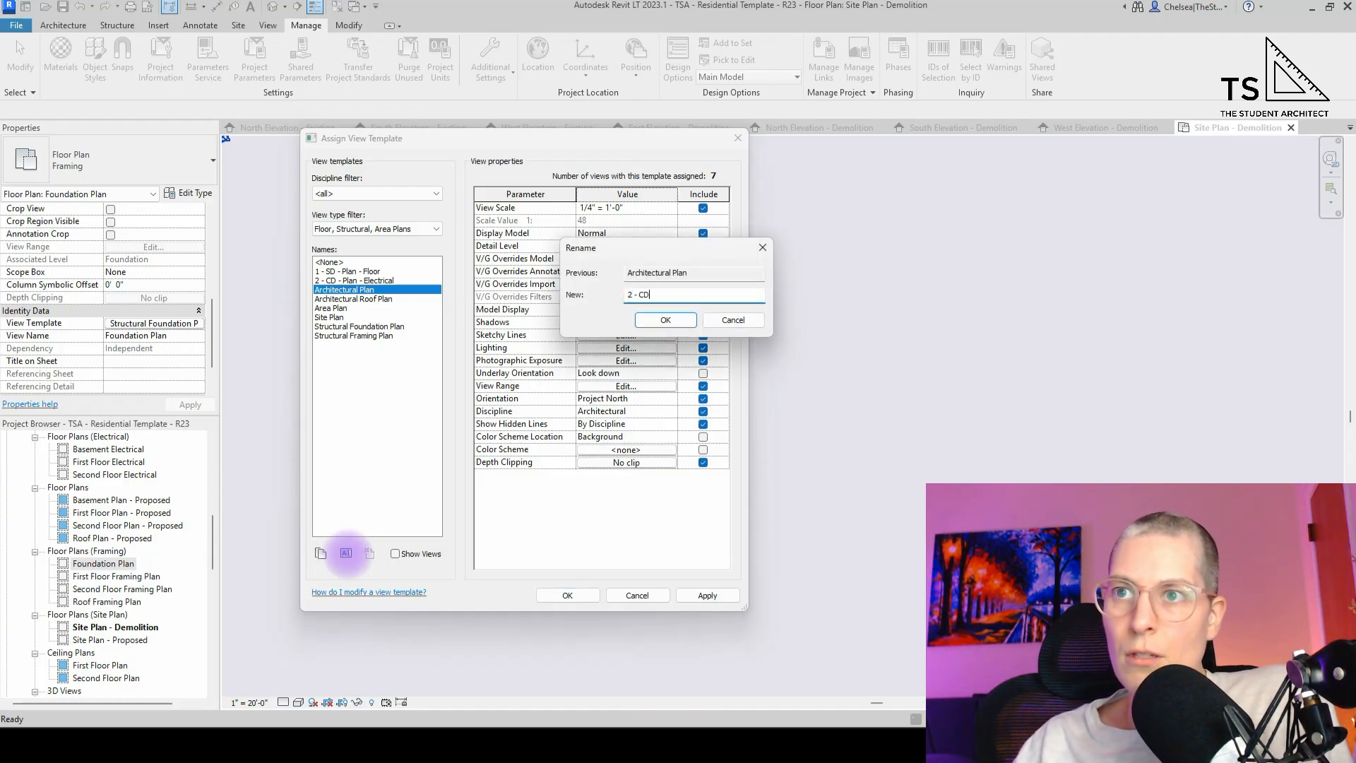
text( - )
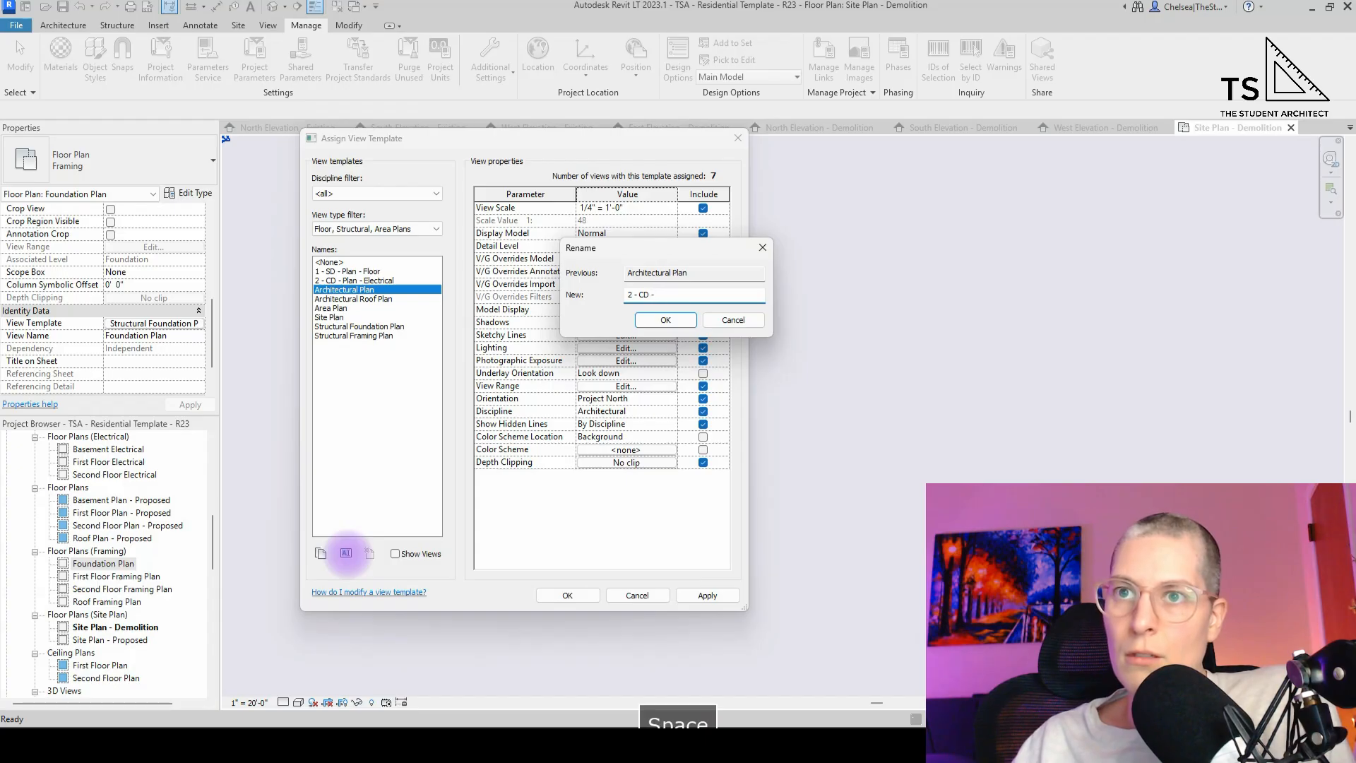
text(Plan - Floor)
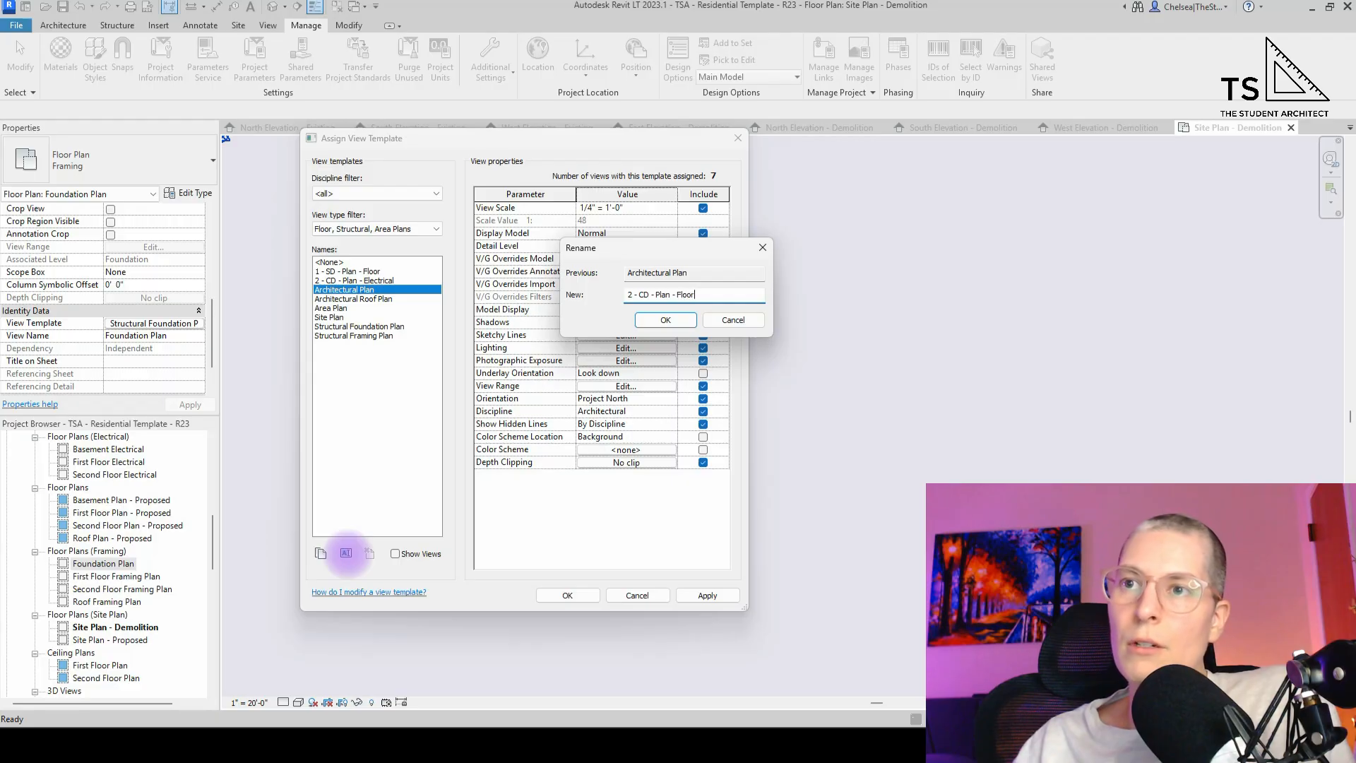
key(Return)
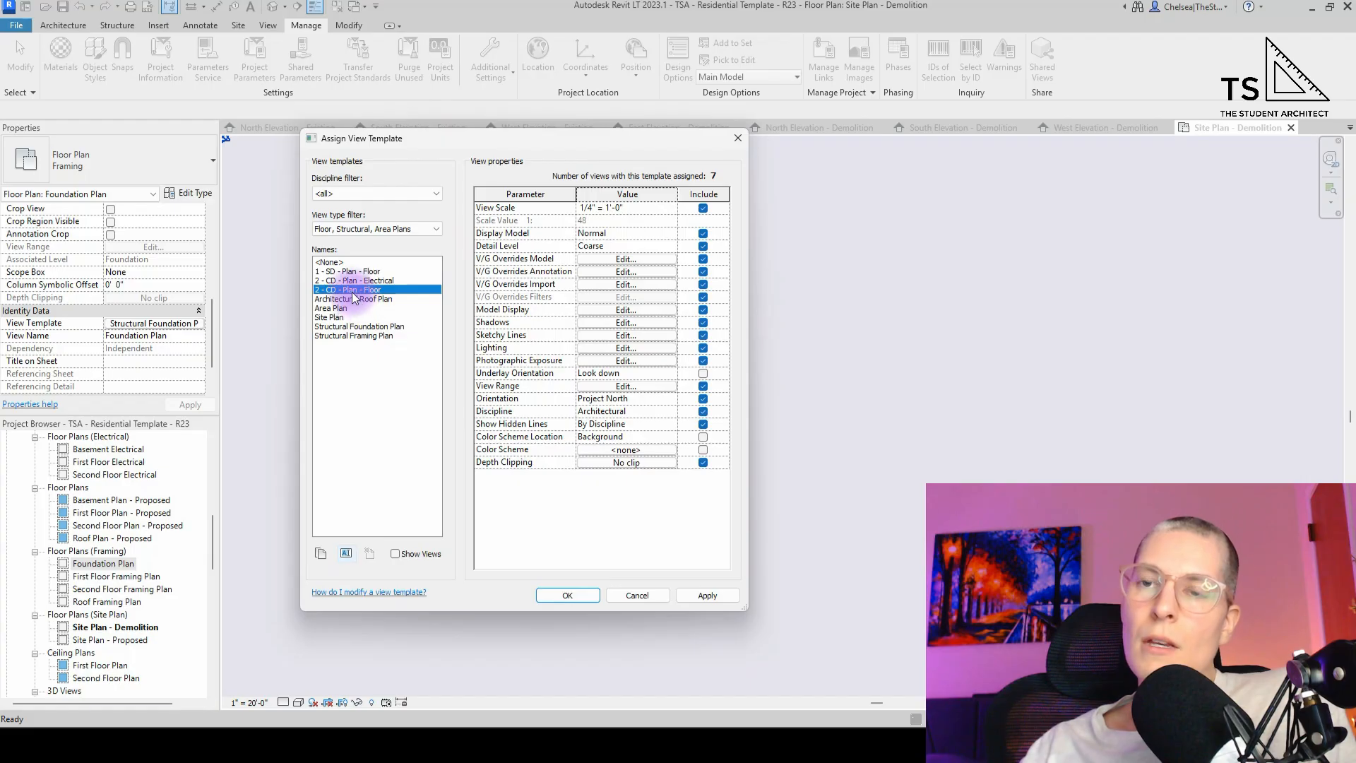
- Duplicate the "2 - CD - Plan - Floor" view template under the name "2 - CD - Plan - Enlarged"
click(324, 553)
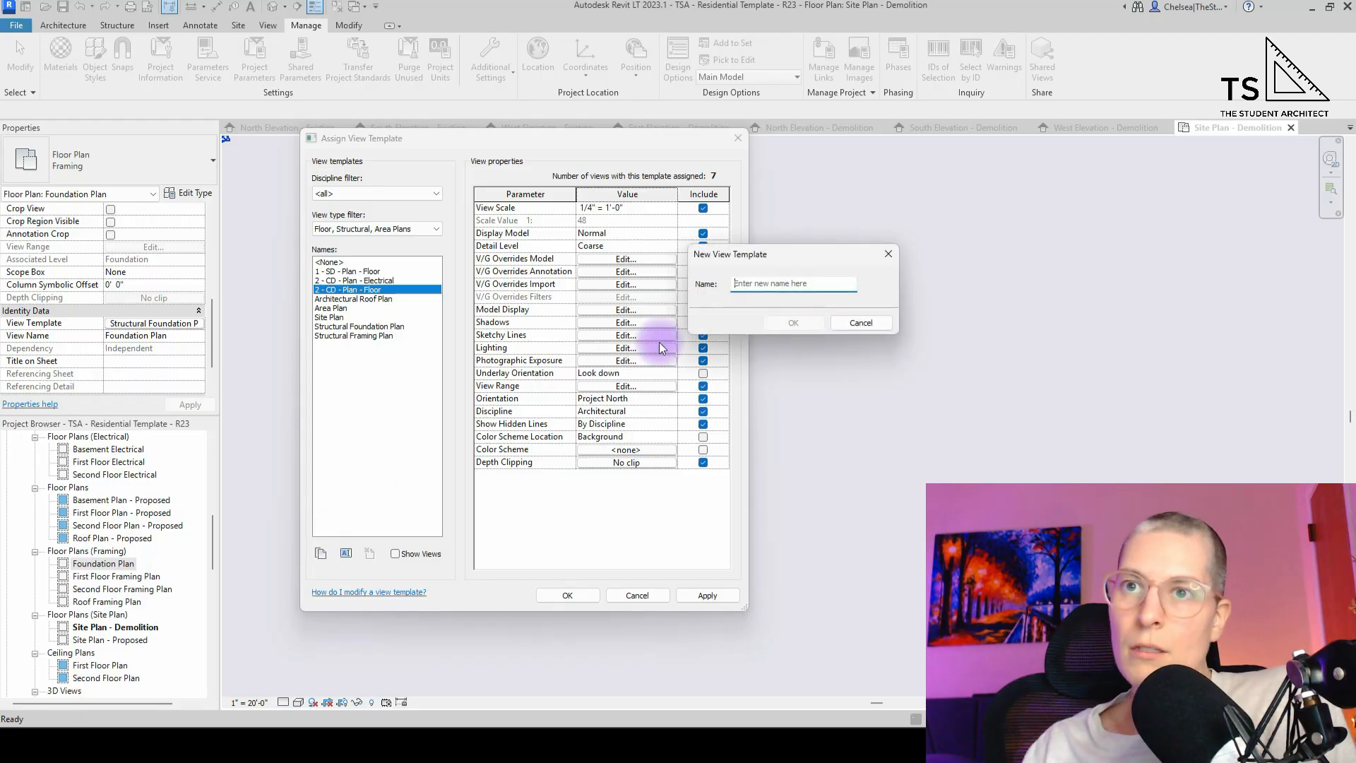
text(2)
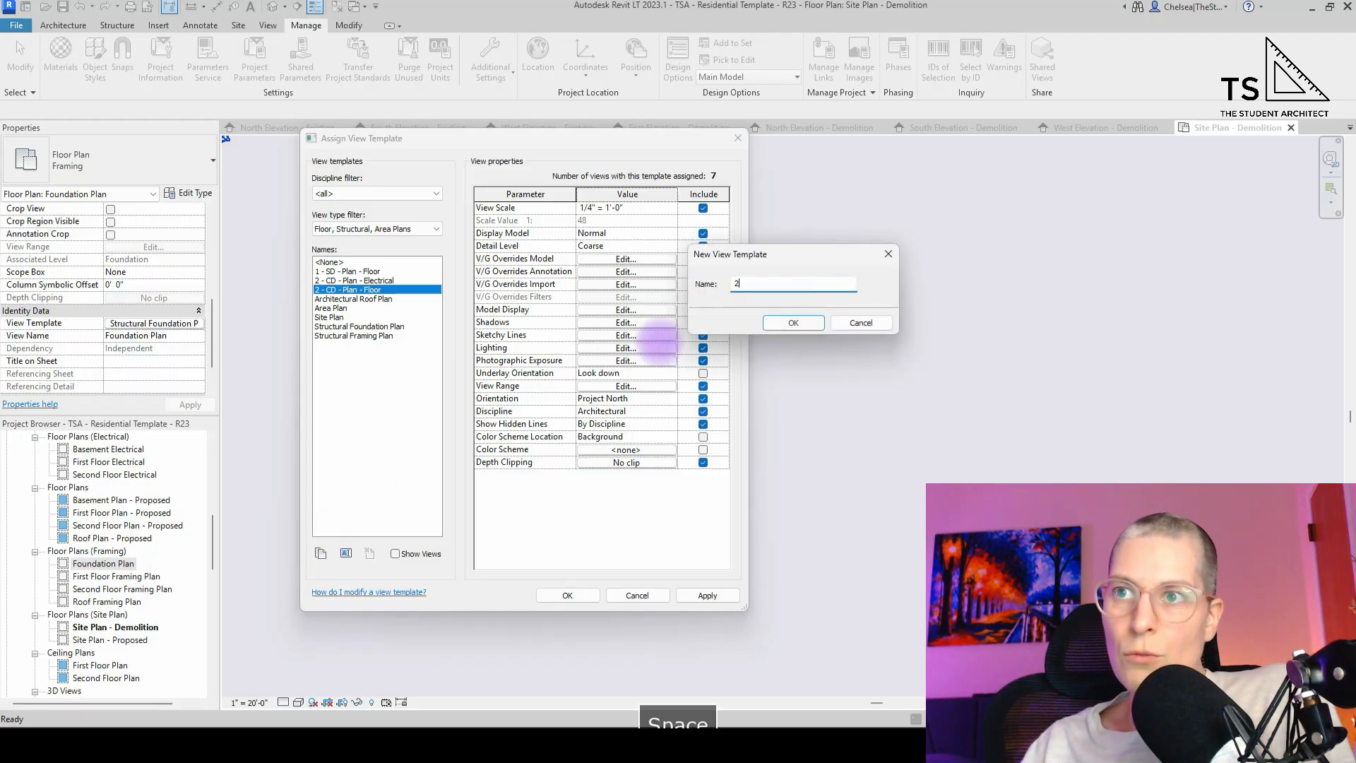
text( - CD)
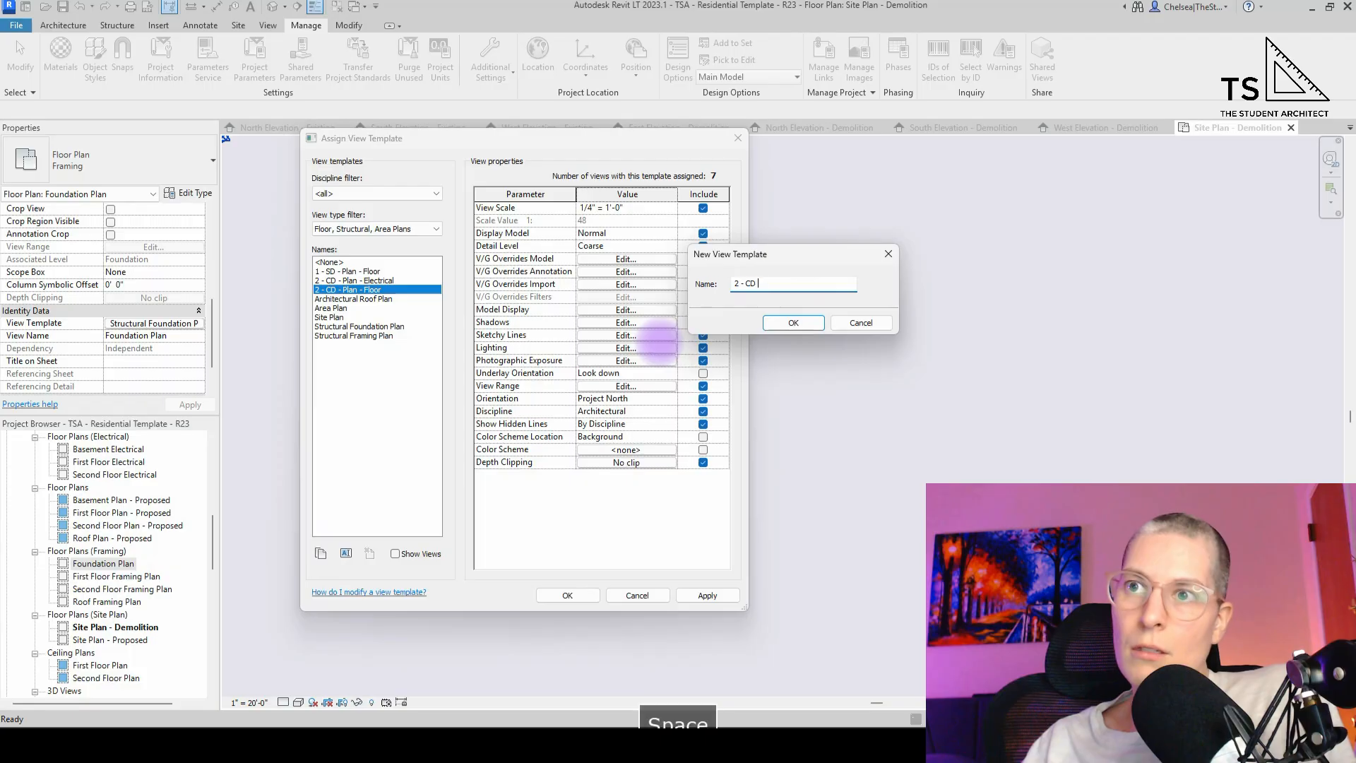
text( - Plan - E)
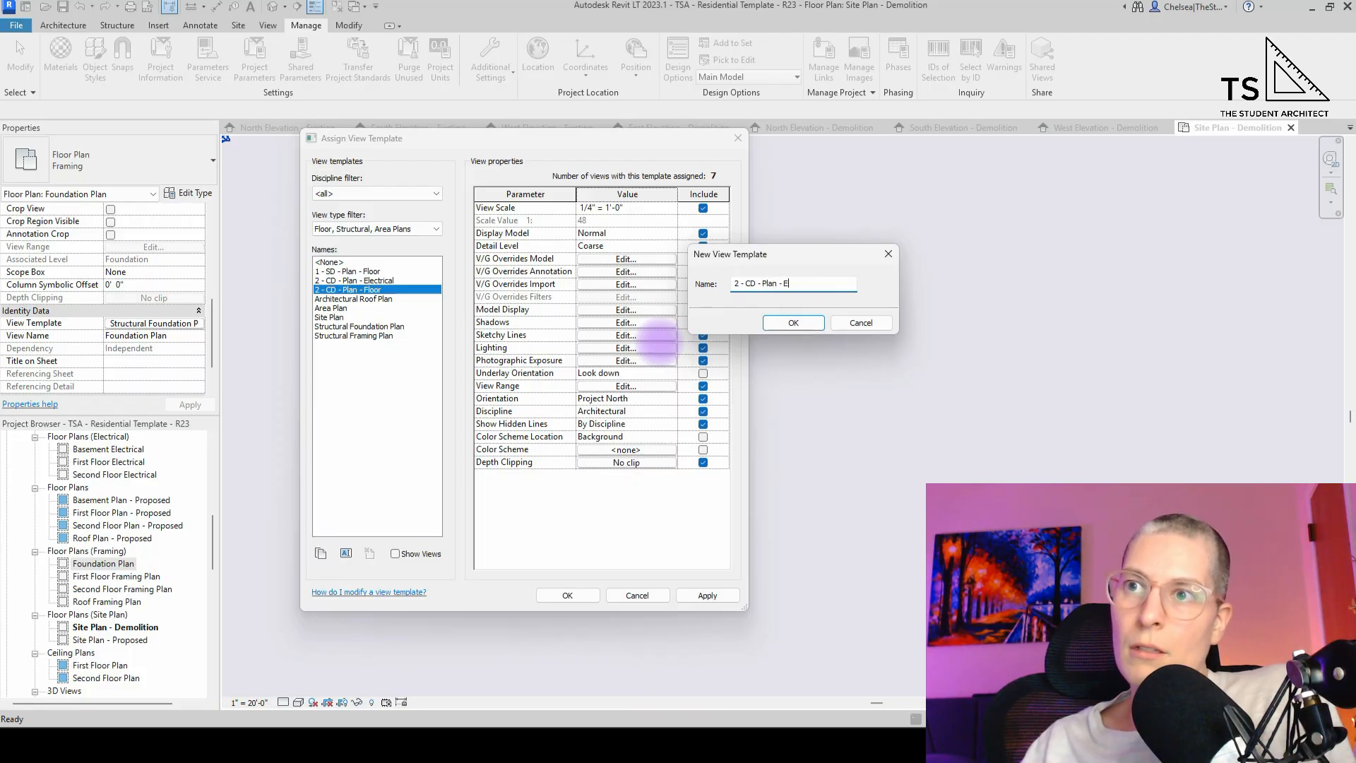
text(nlar)
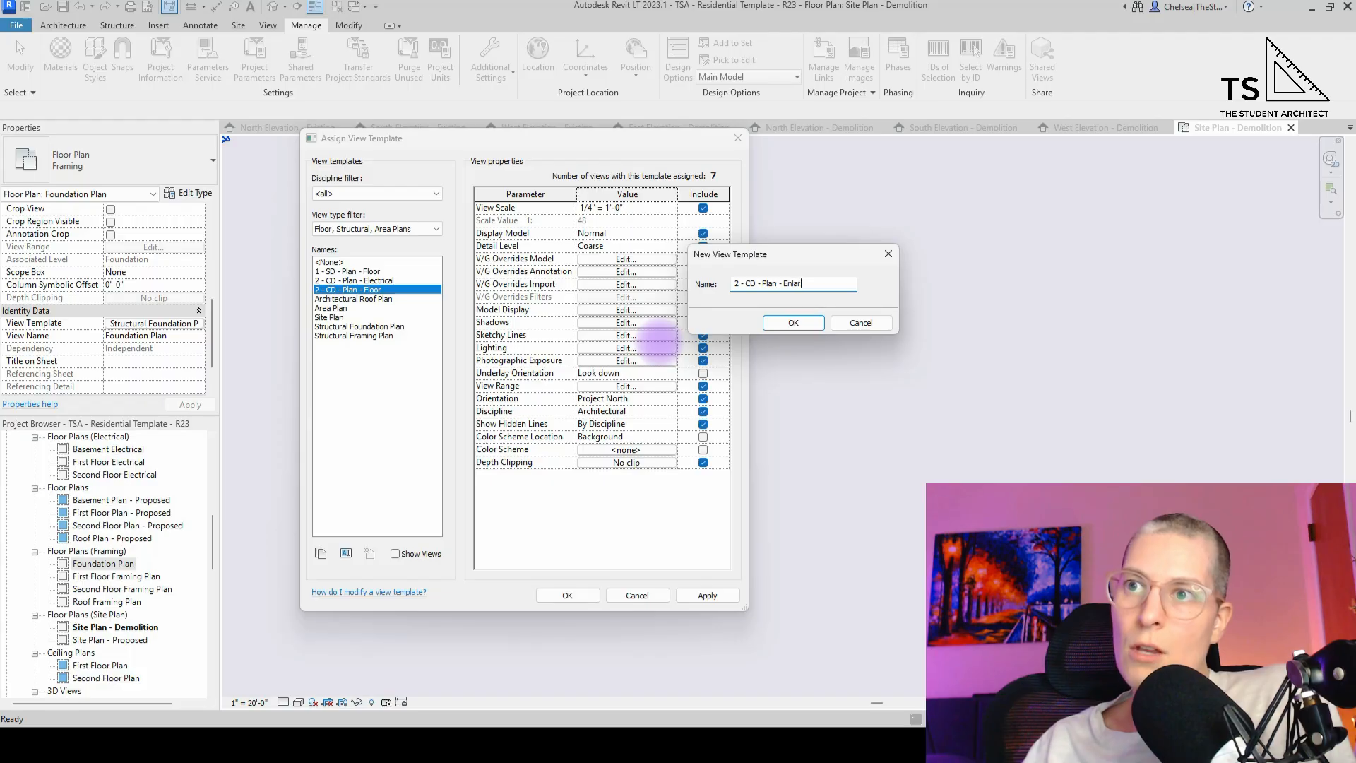
text(ged)
key(Return)
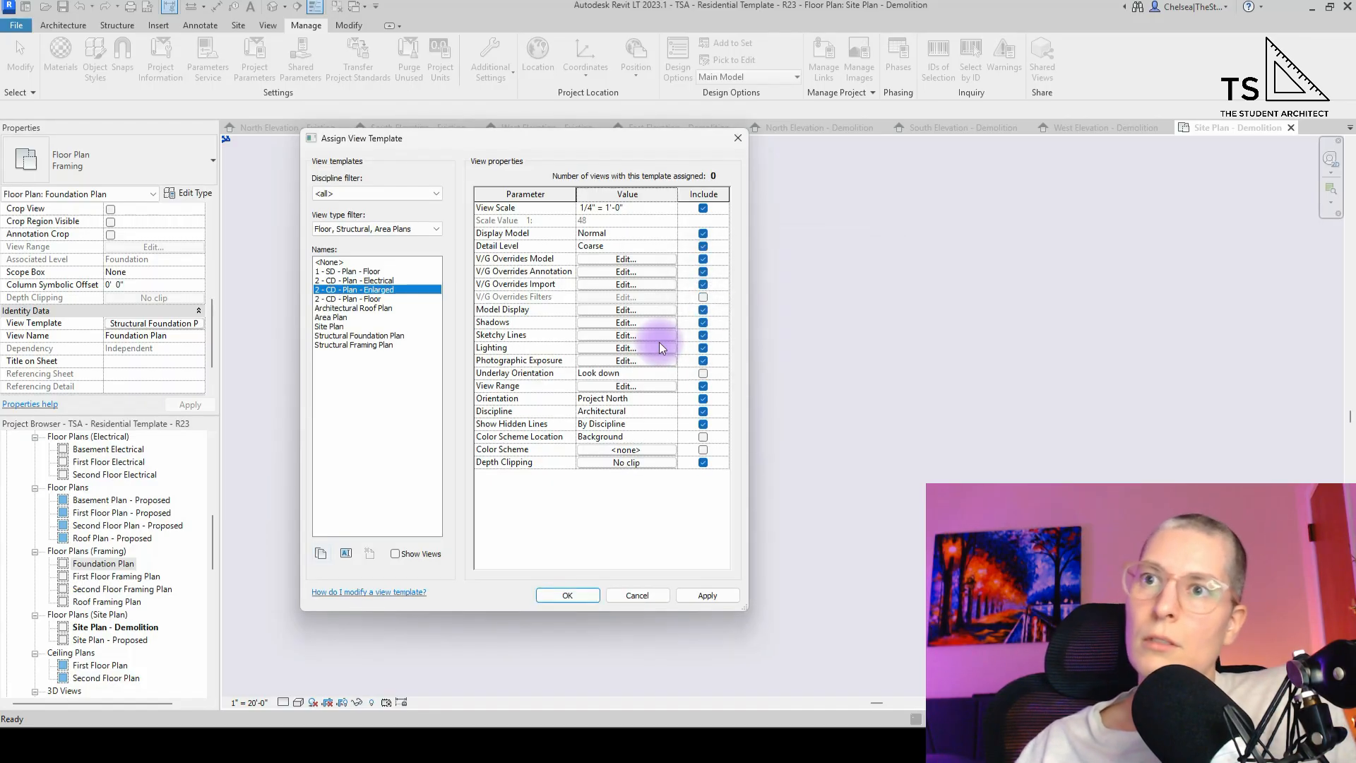
- Set the view scale of the "2 - CD - Plan - Enlarged" template to 1/2" = 1'-0"
click(668, 207)
click(671, 207)
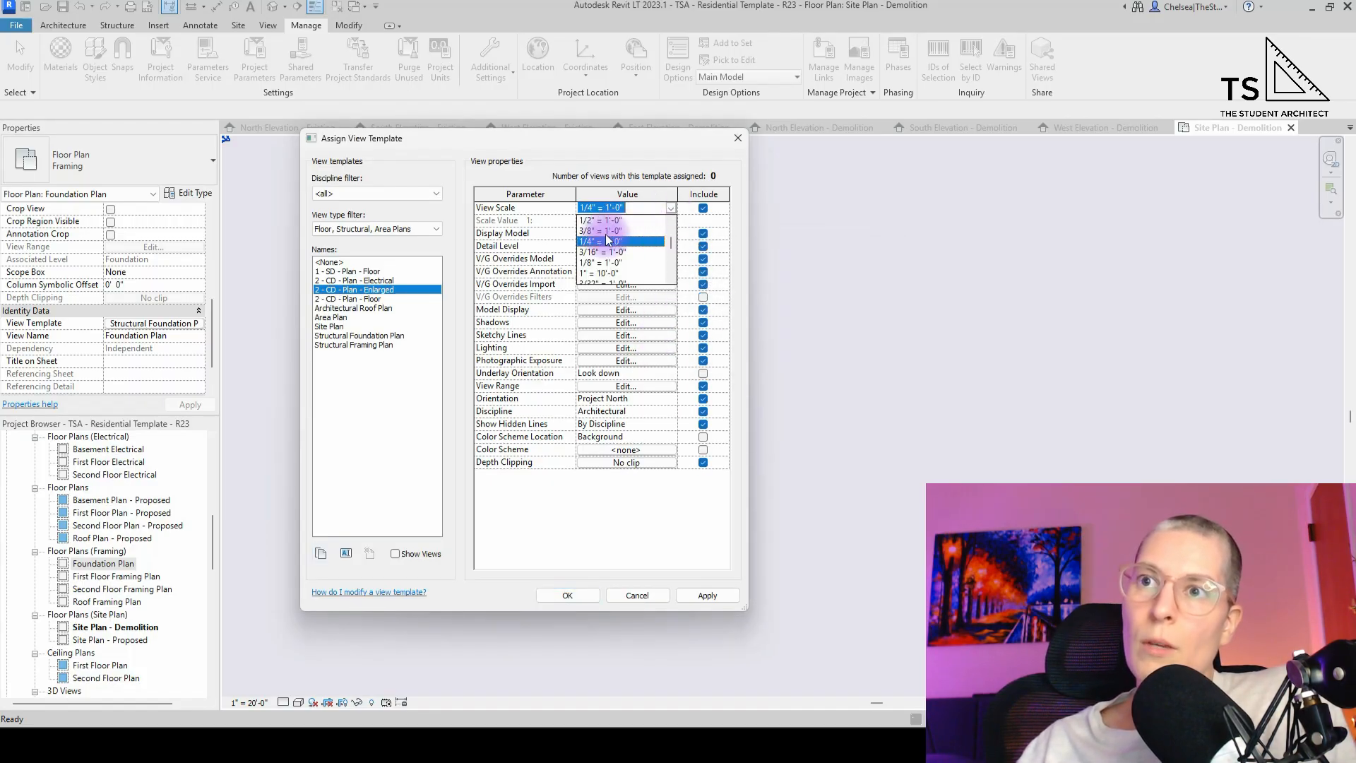
click(606, 220)
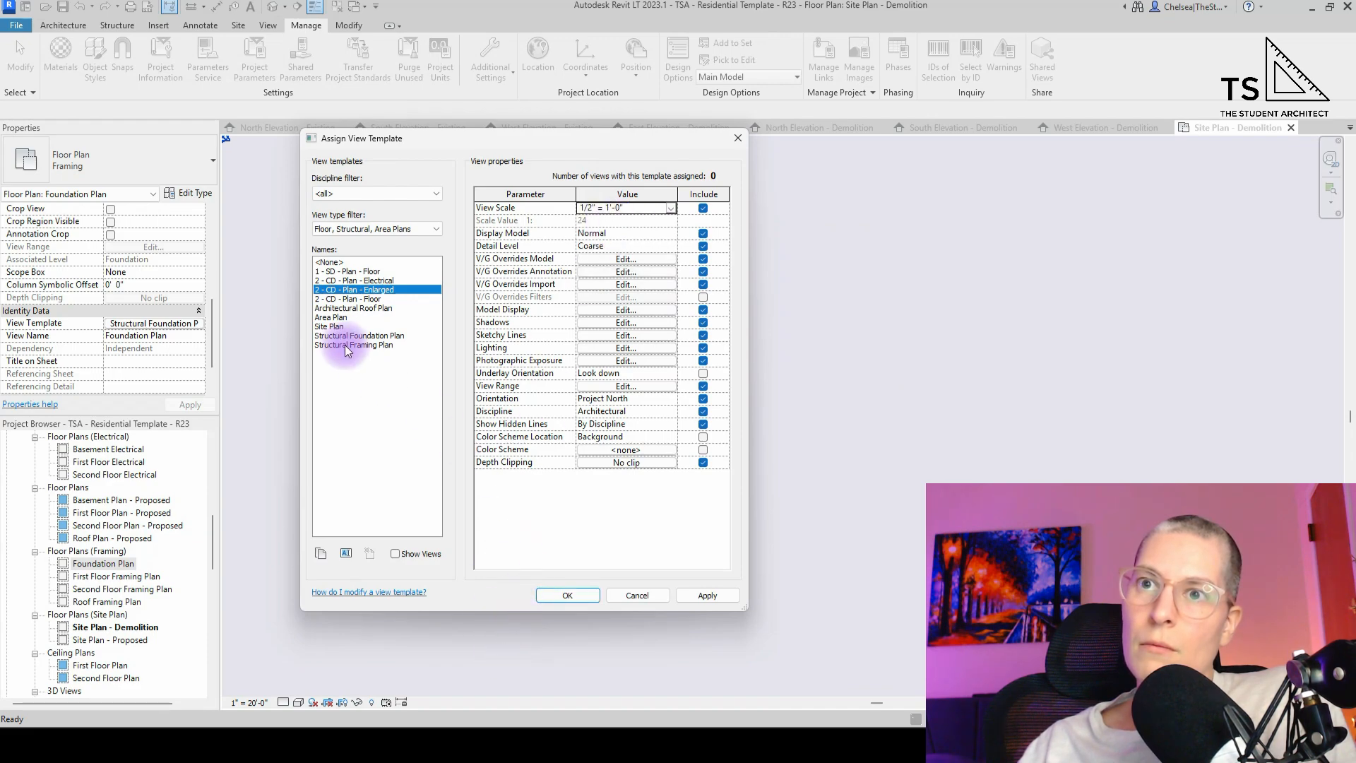
- Rename the Architectural Roof Plan view template as "2 - CD - Plan - Roof"
click(350, 308)
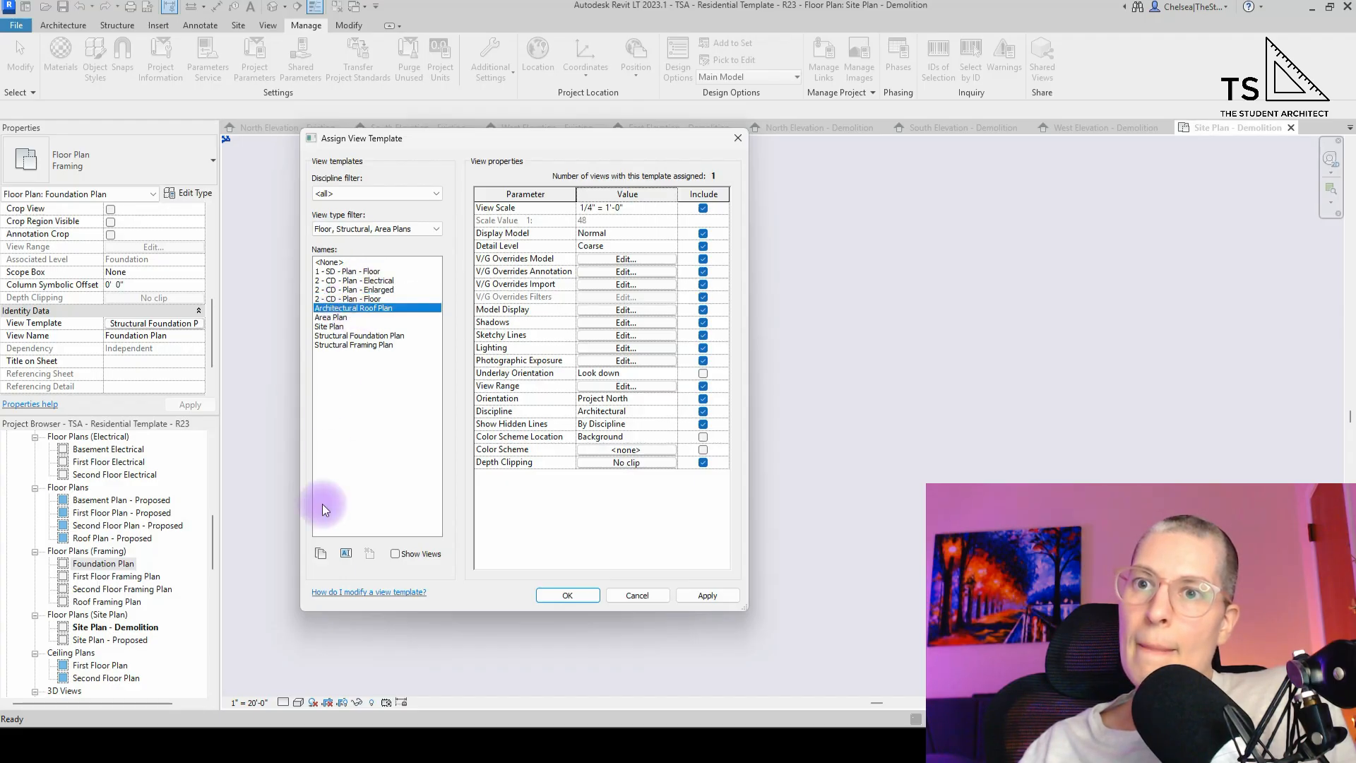
click(346, 553)
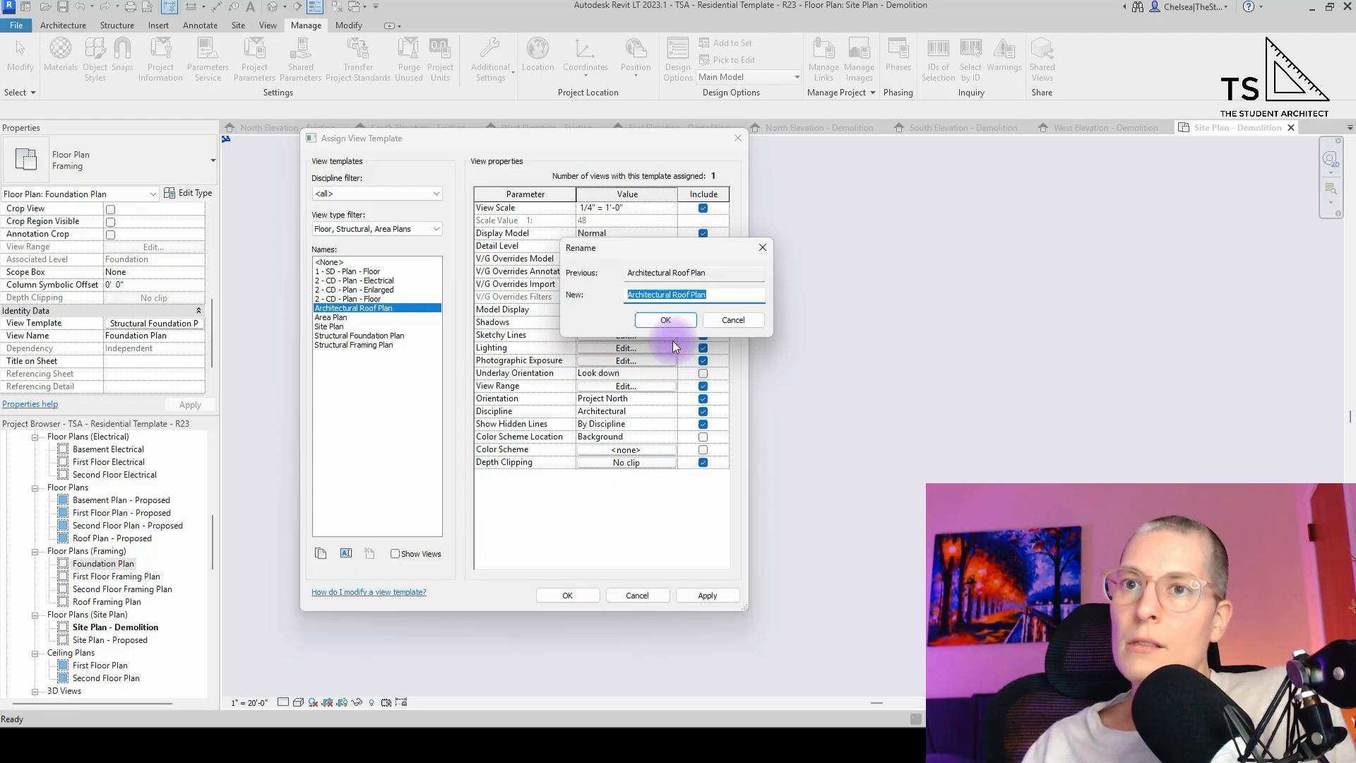
text(2 - CD - Plan )
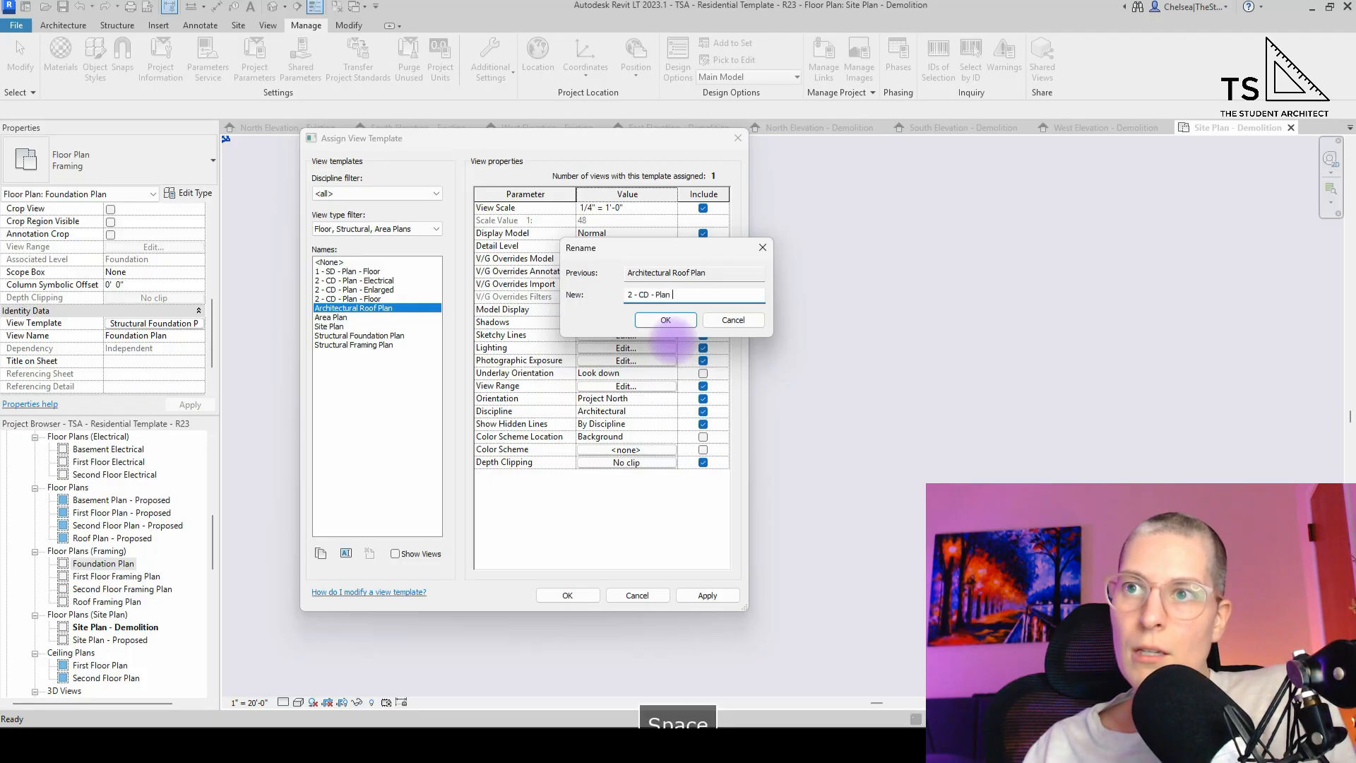
text(- Roof)
key(Return)
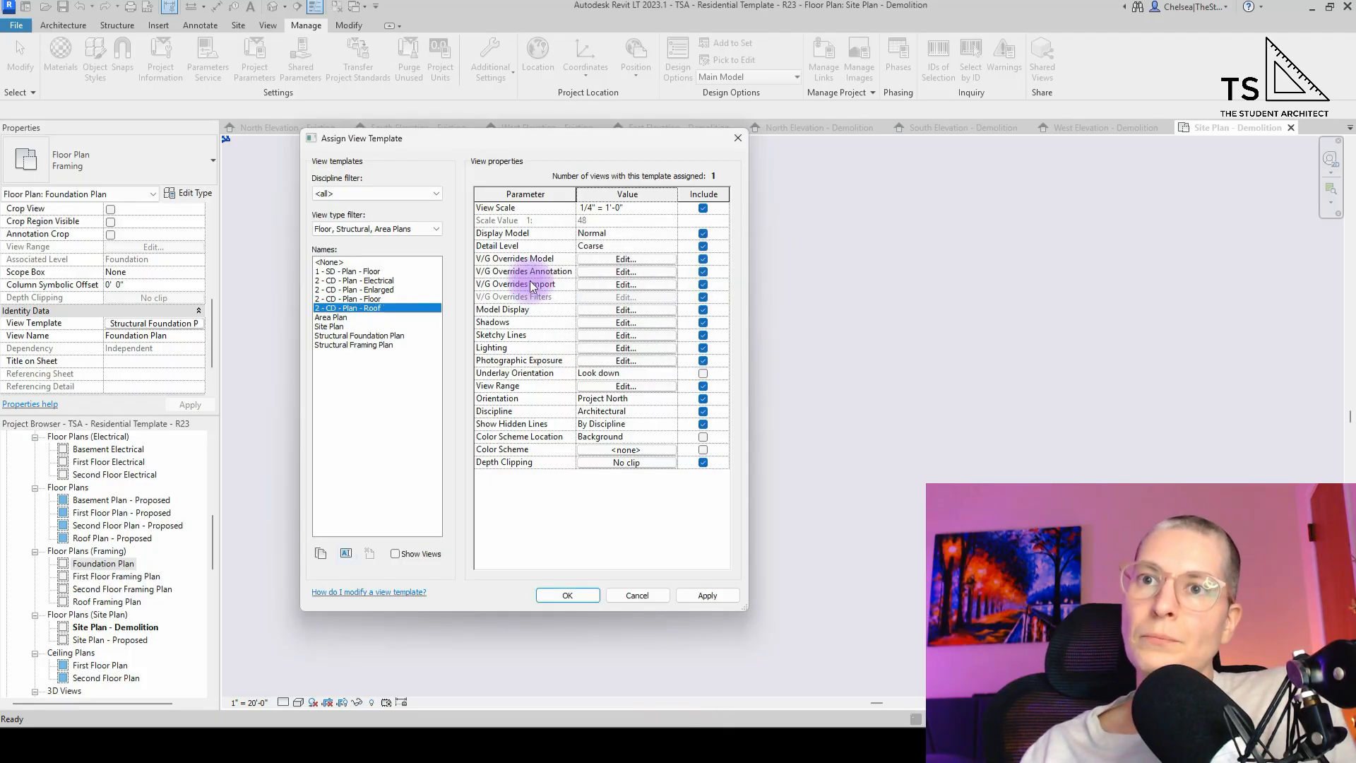
- Rename the Area Plan view template as "2 - CD - Plan - Area"
click(369, 317)
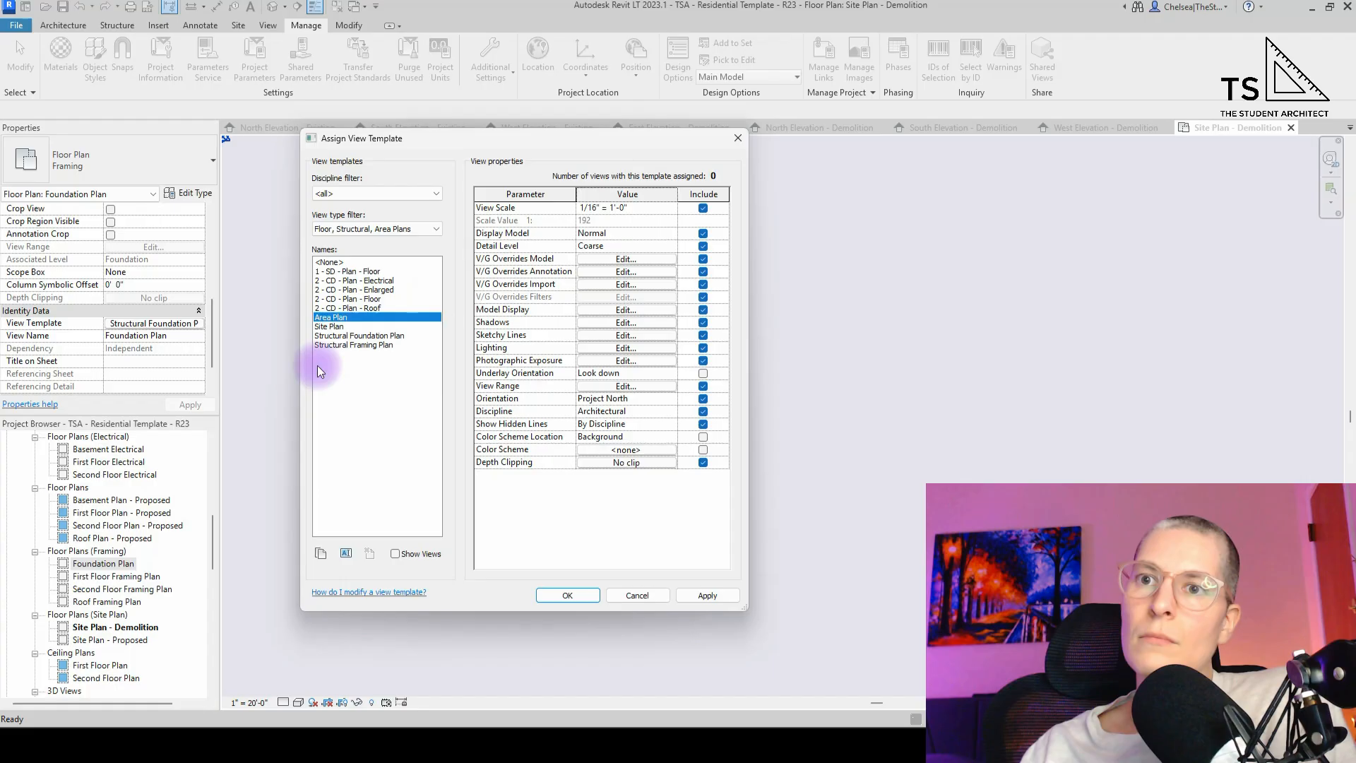
click(345, 553)
text(2 )
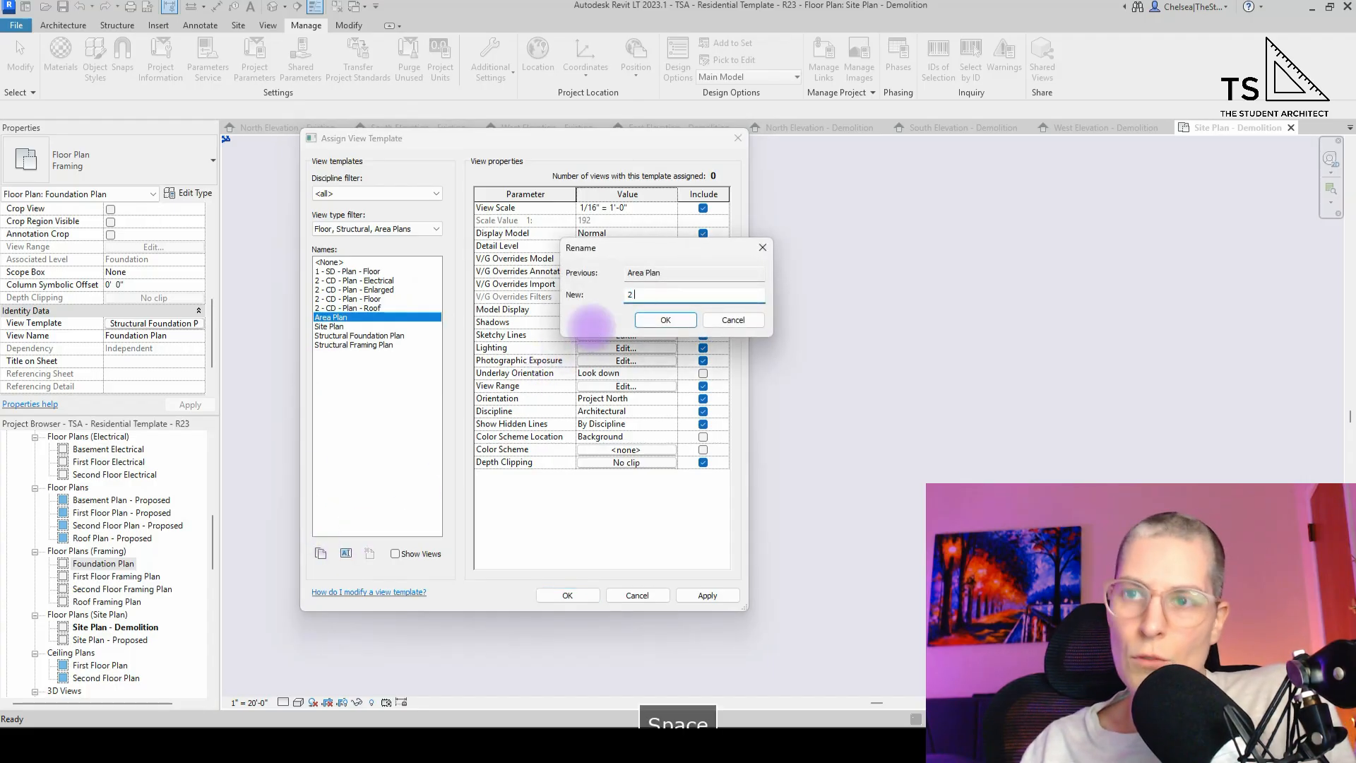
text(- CD - )
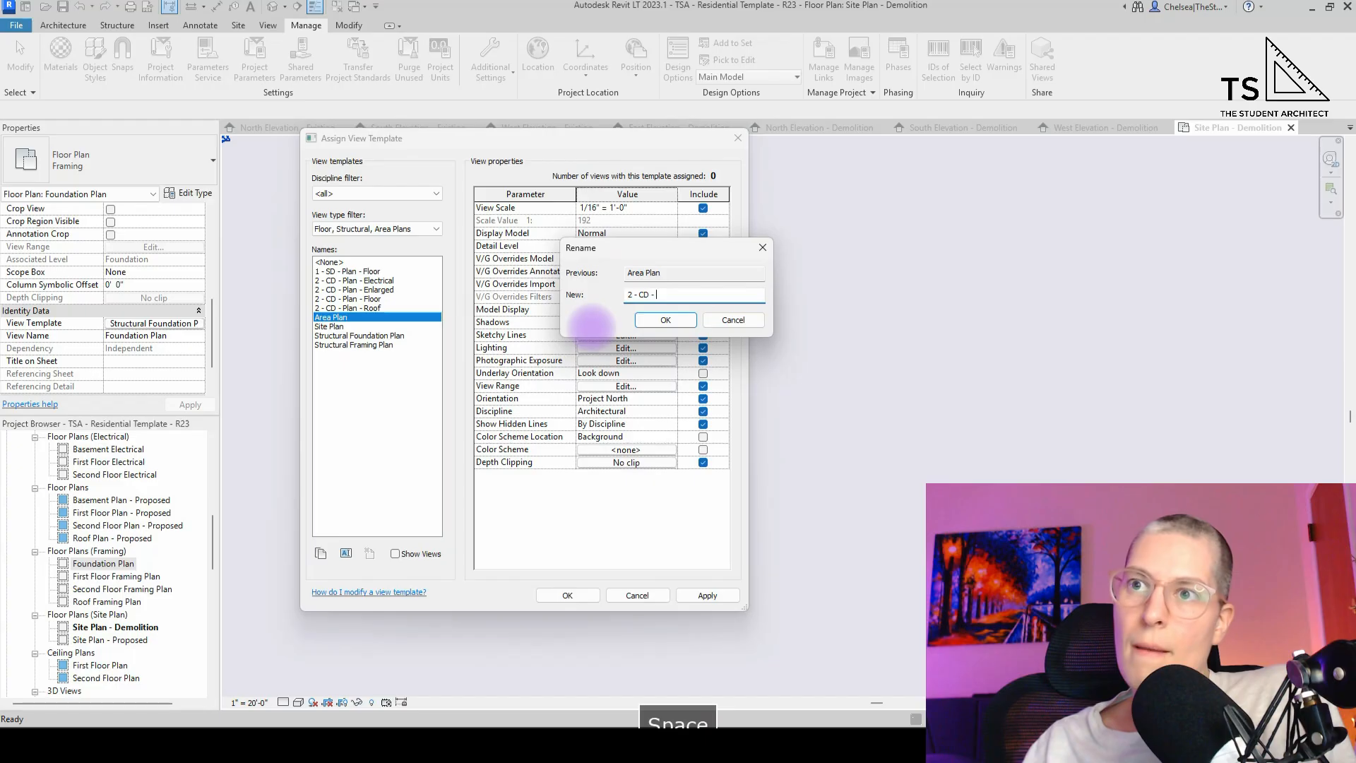
text(Plan - Area)
key(Return)
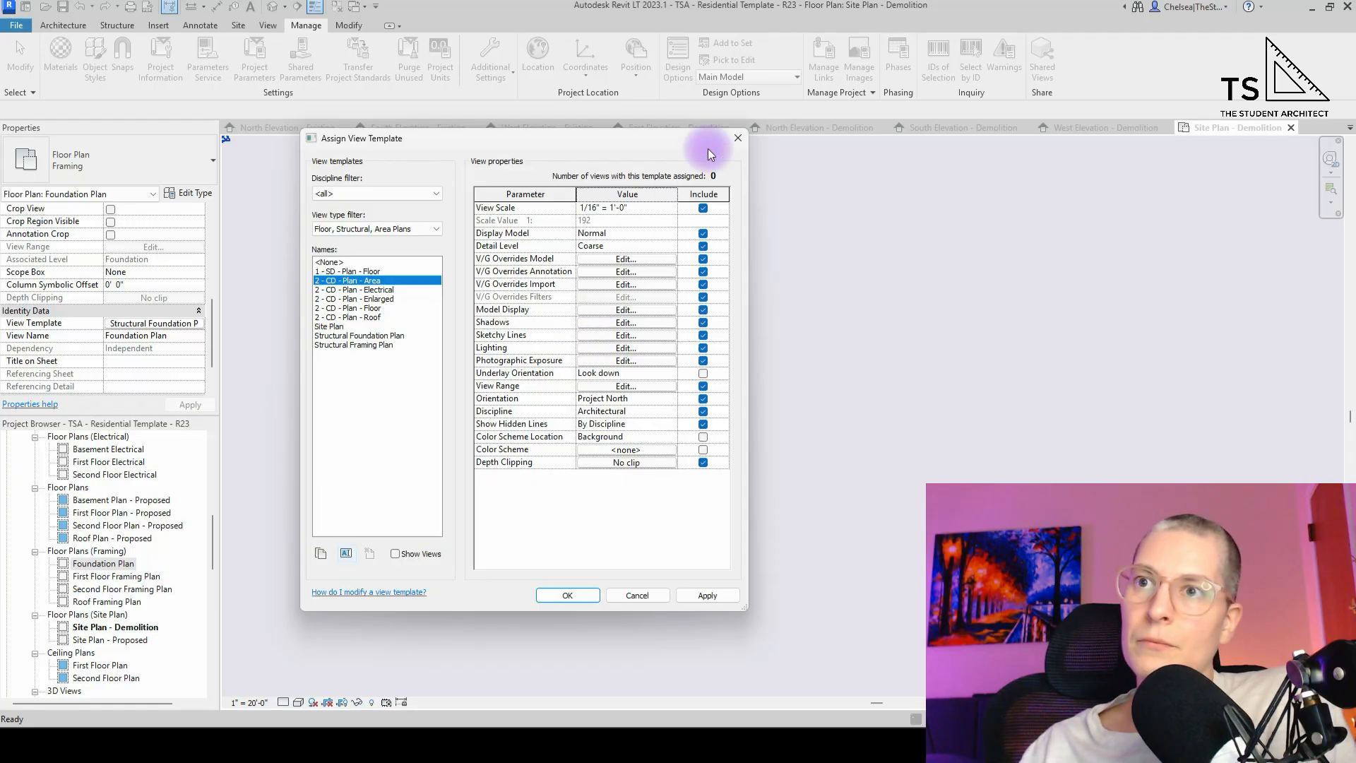
- Examine which model and annotation categories are visible in the "2 - CD - Plan - Area" template's visibility/graphic overrides
click(633, 257)
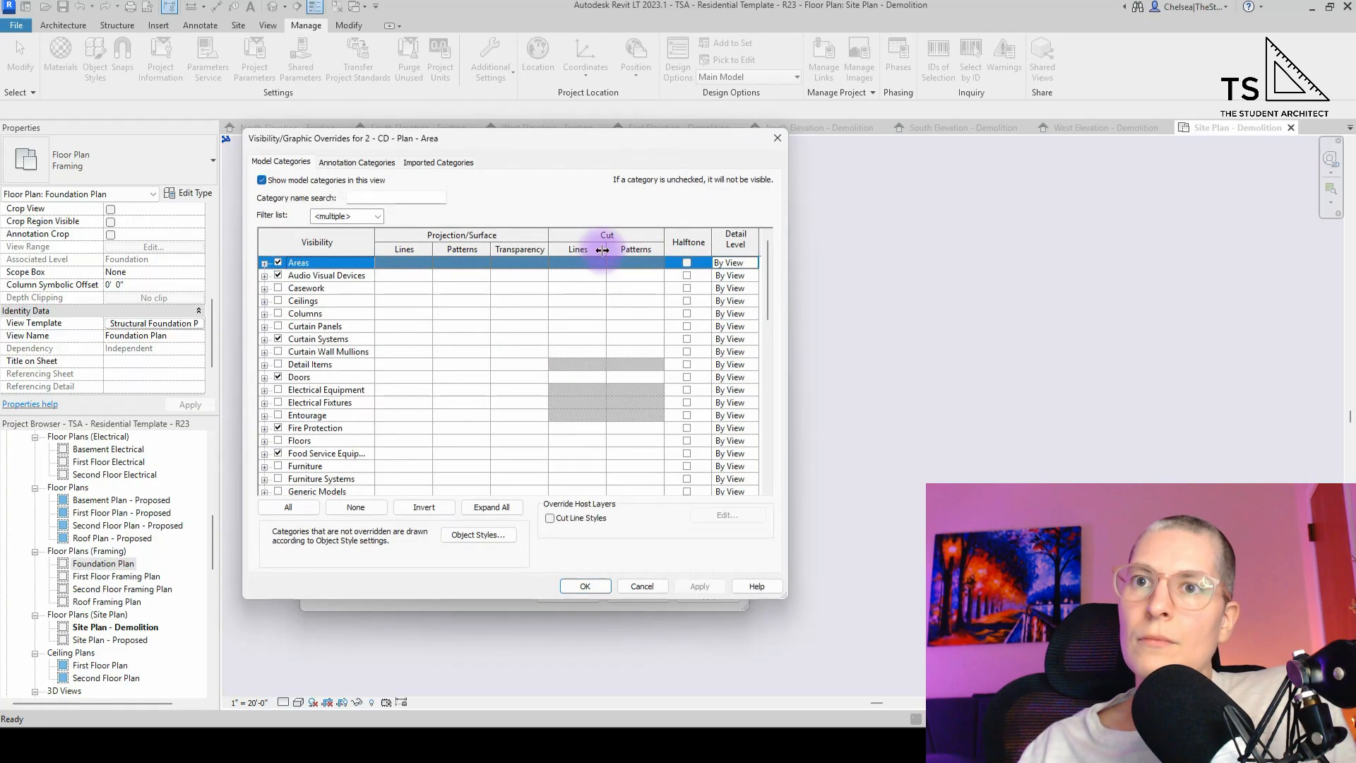
scroll(297, 370, down, 2)
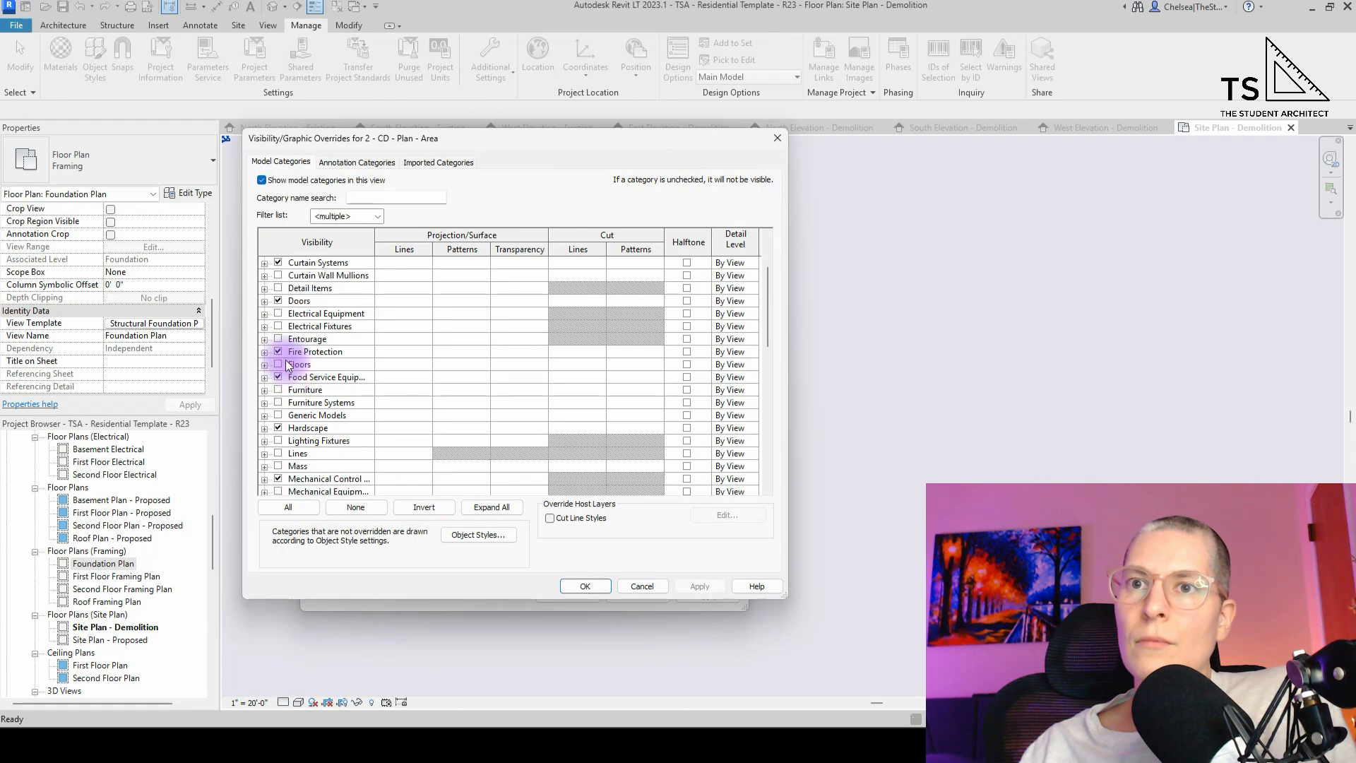
scroll(295, 373, down, 2)
scroll(296, 369, down, 5)
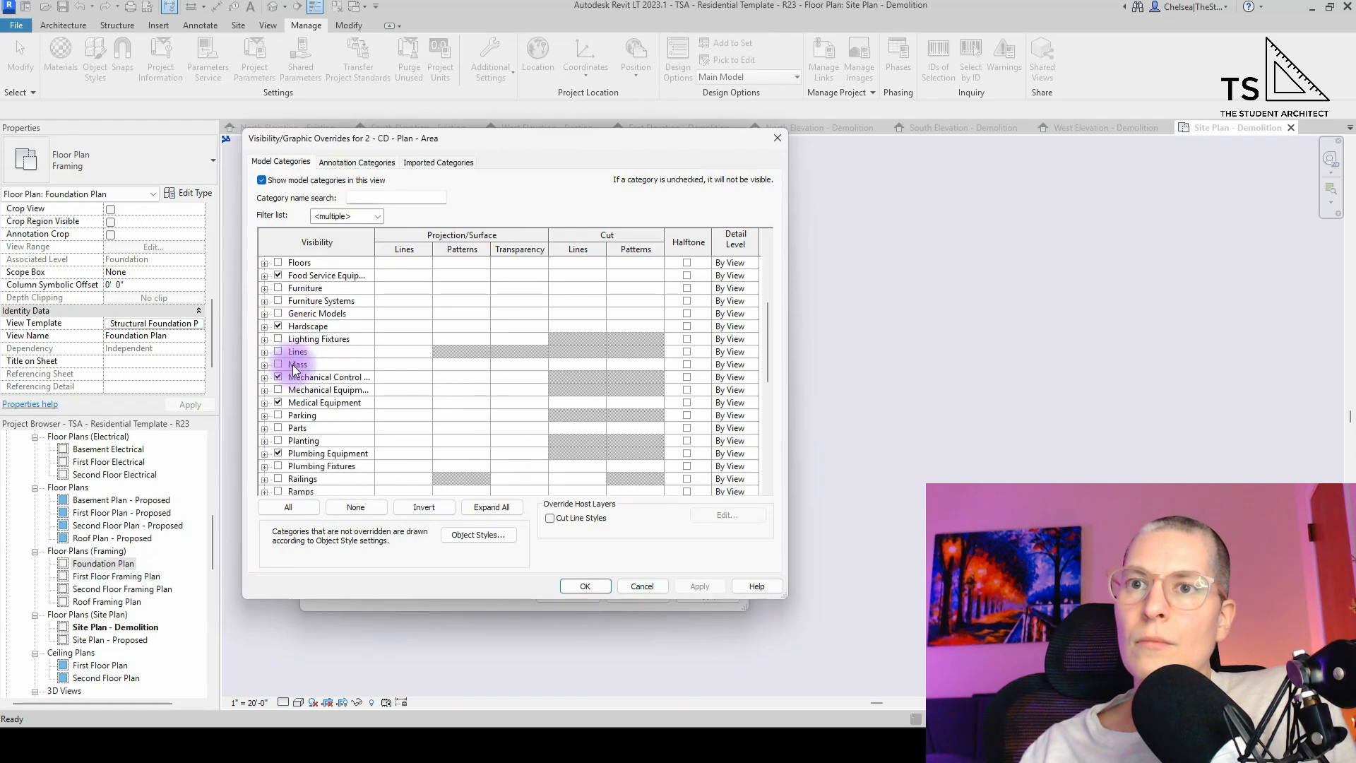
scroll(297, 374, down, 4)
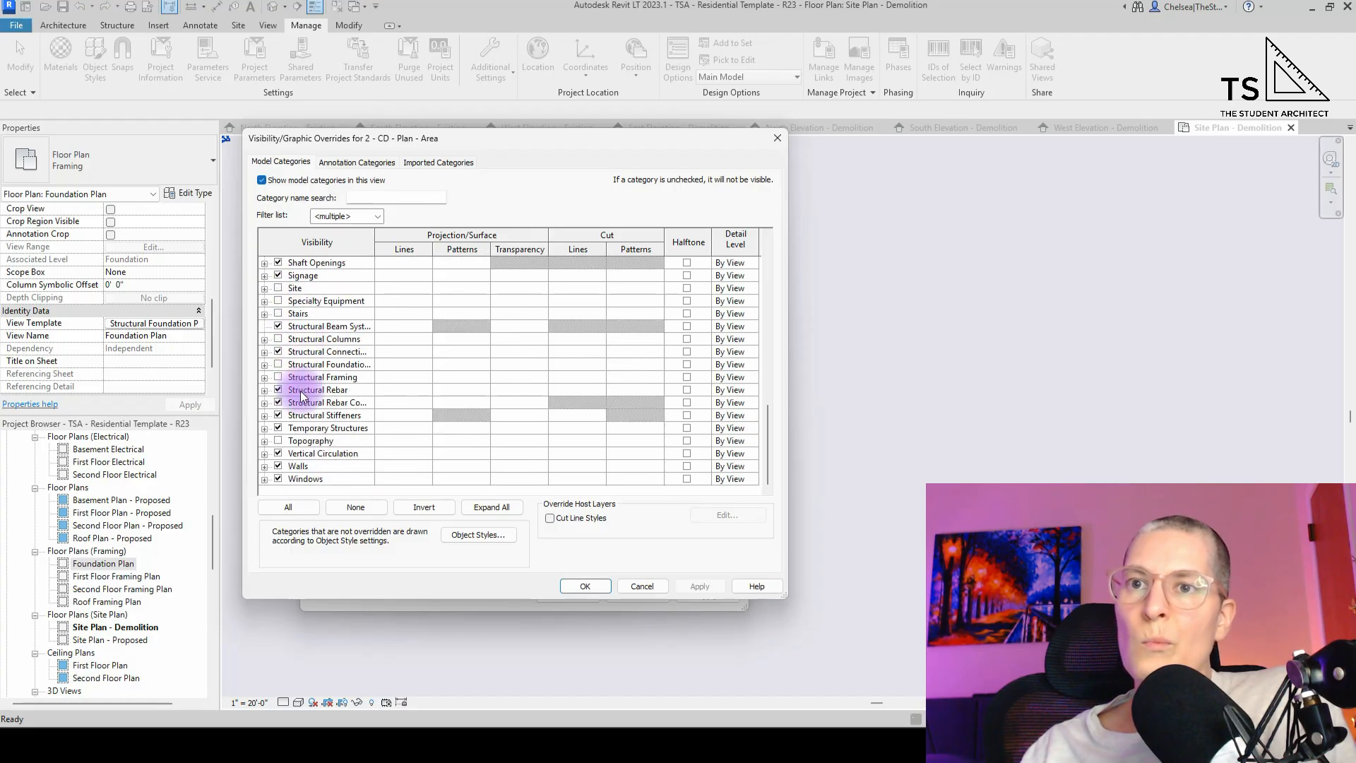
scroll(302, 393, up, 7)
scroll(344, 278, up, 2)
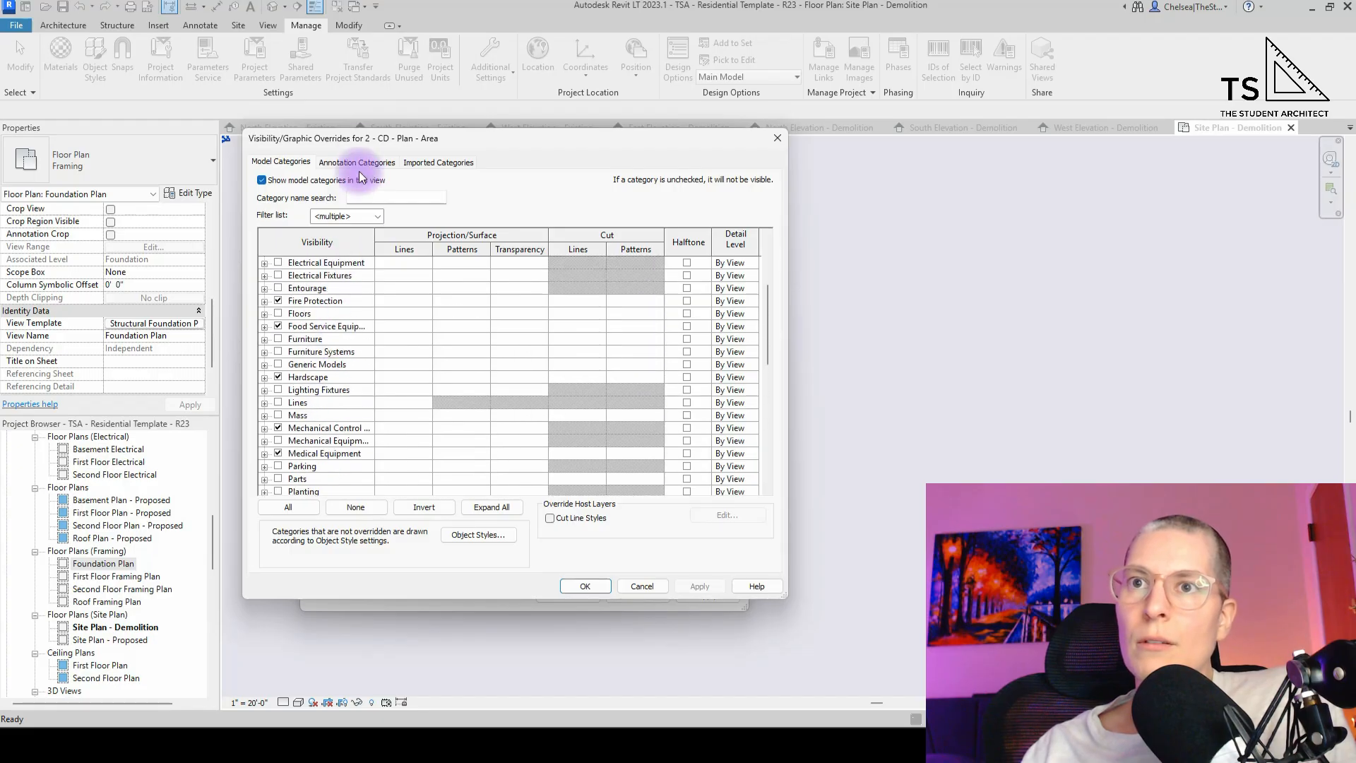
click(347, 162)
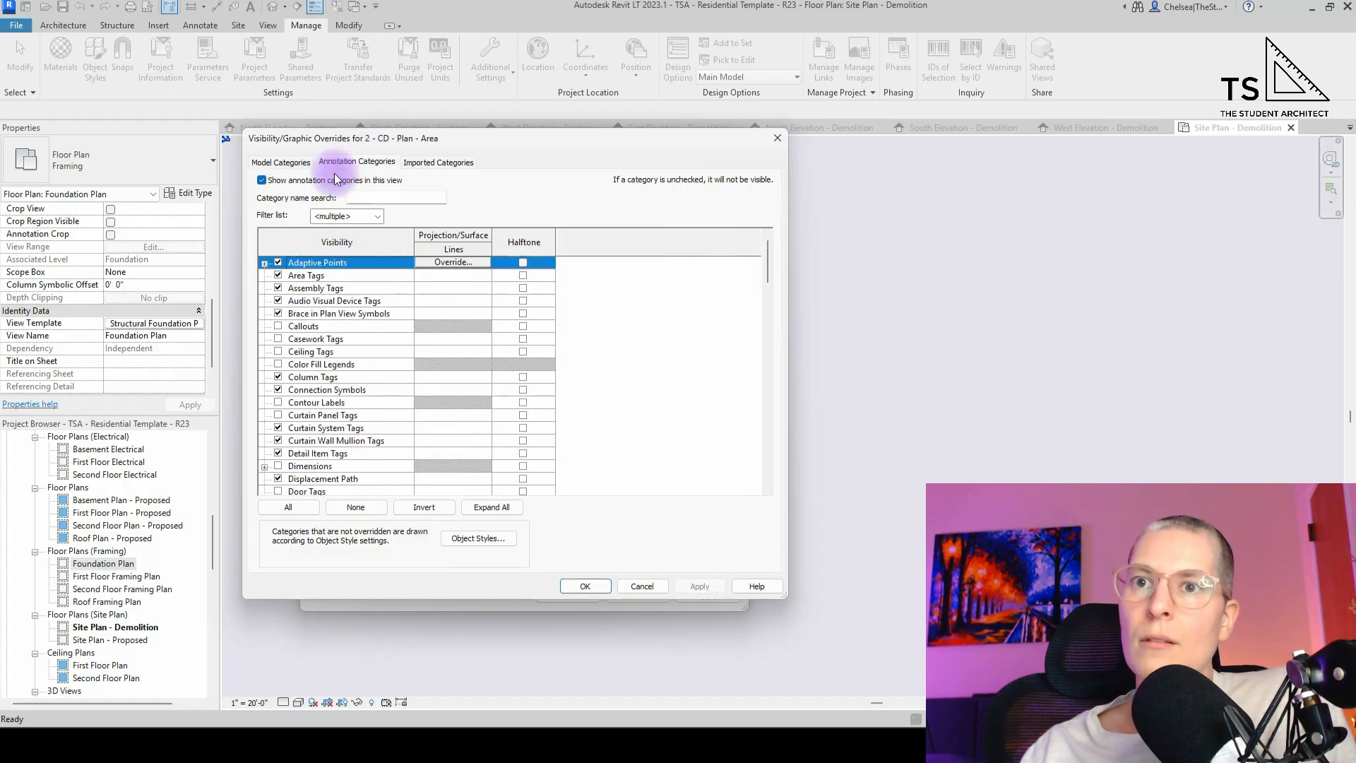
scroll(322, 346, down, 2)
scroll(321, 347, down, 15)
scroll(305, 408, down, 10)
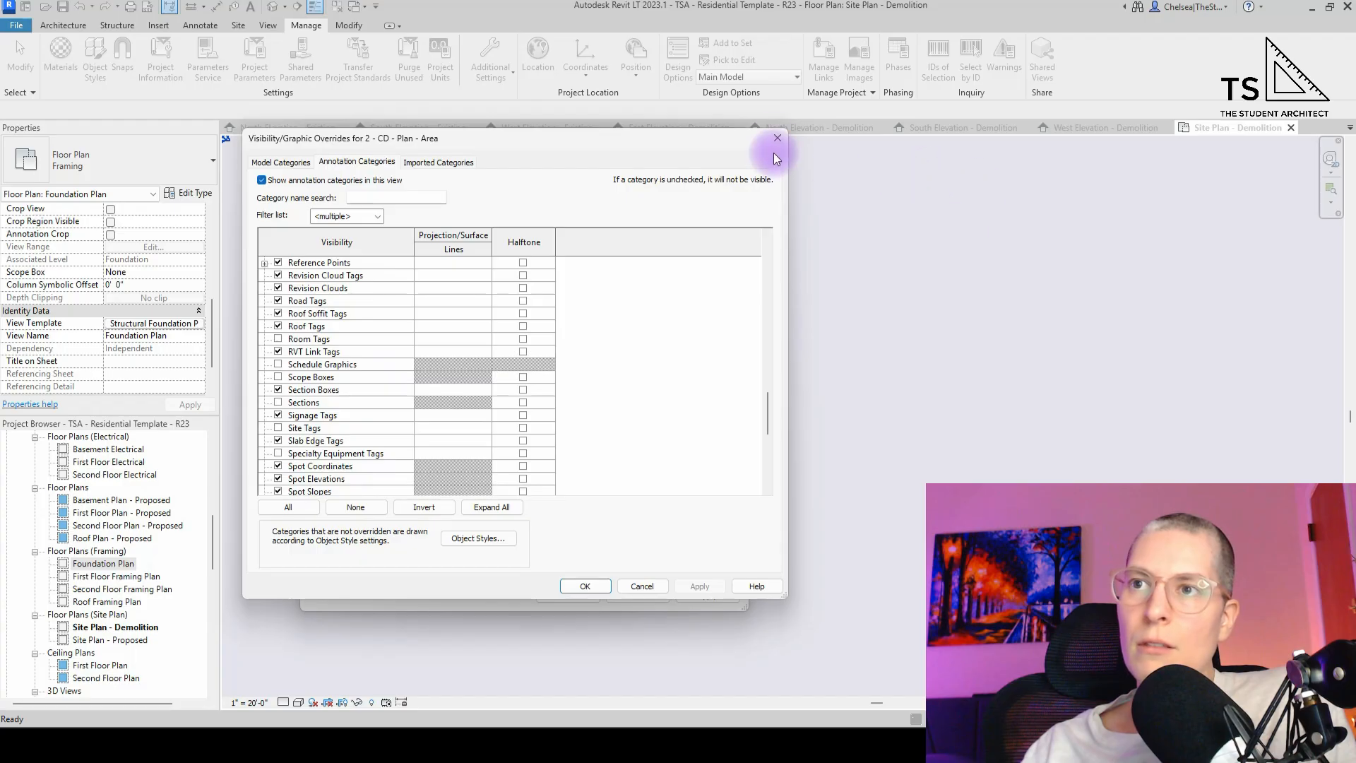
click(777, 138)
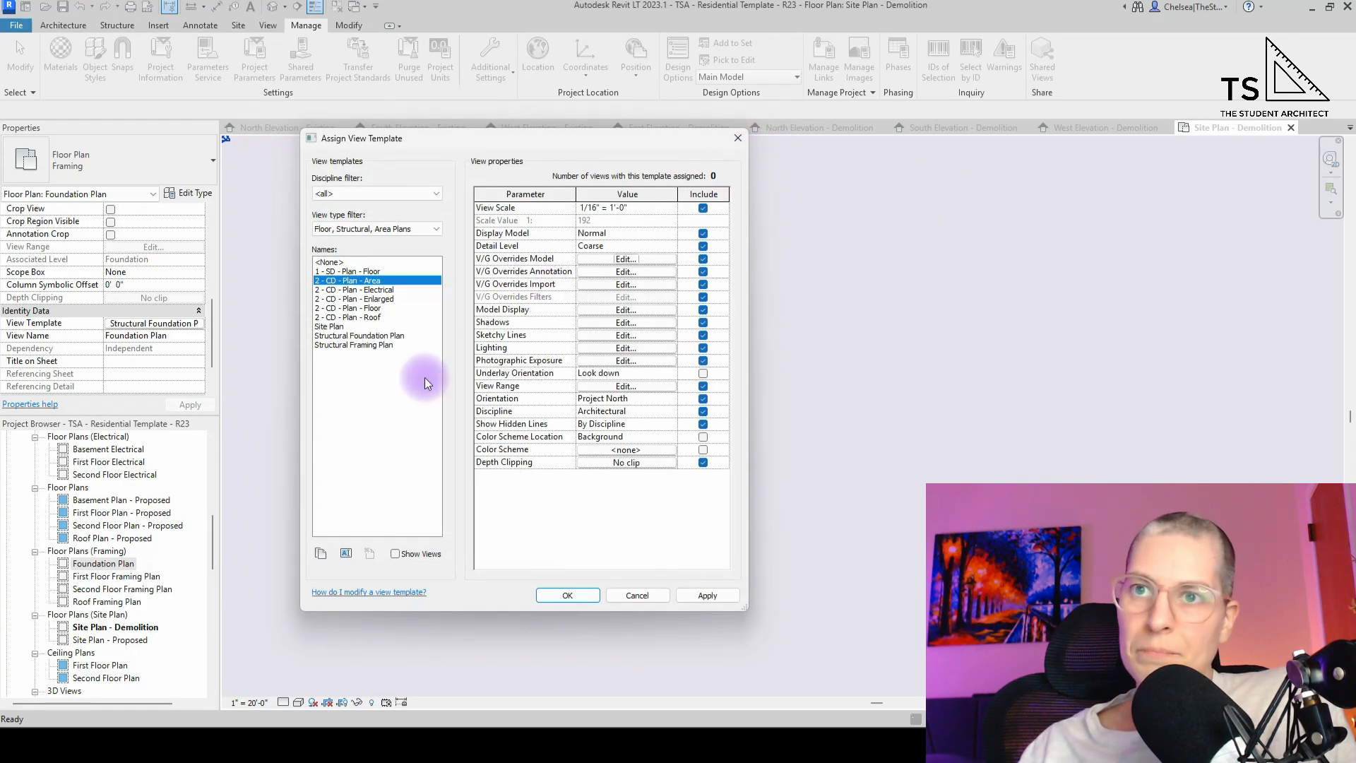
- Rename the Site Plan view template as "2 - CD - Plan - Site"
click(326, 327)
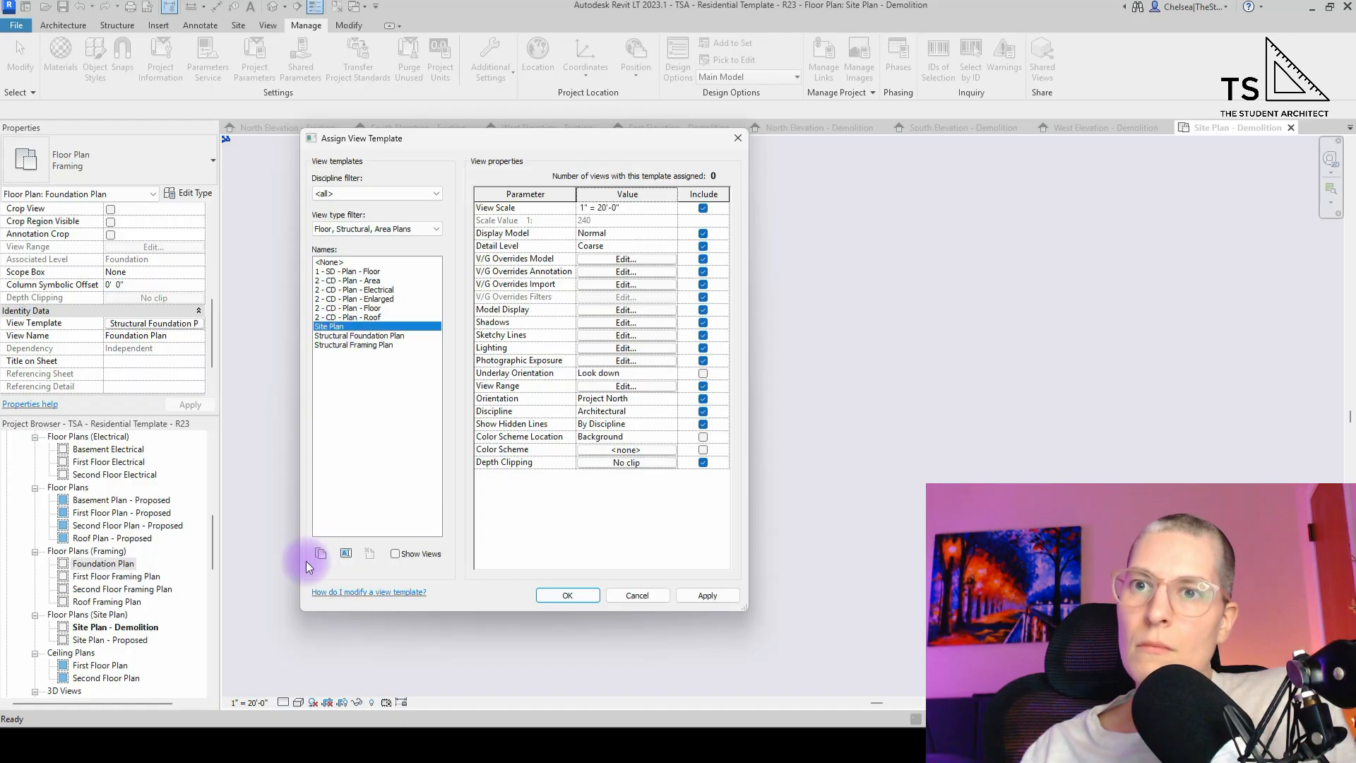
click(345, 554)
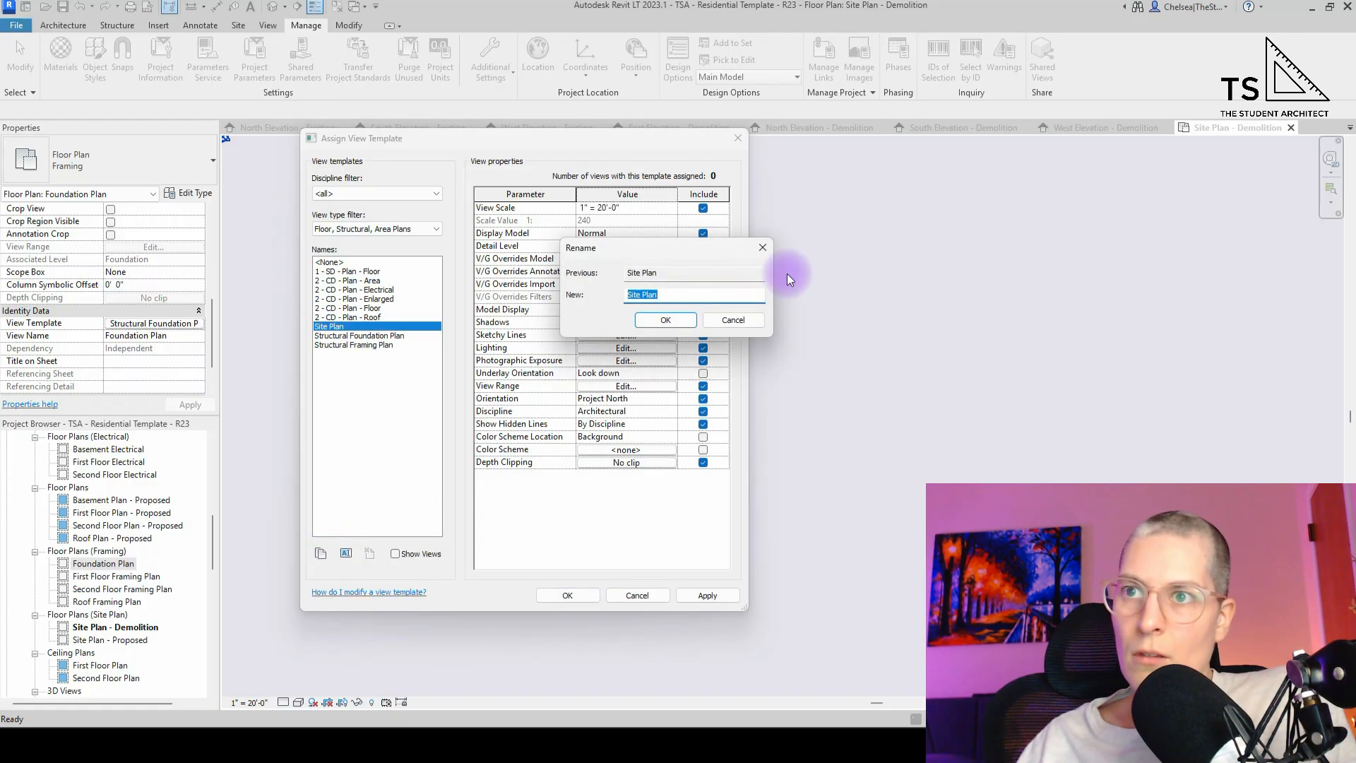
text(2 - CD)
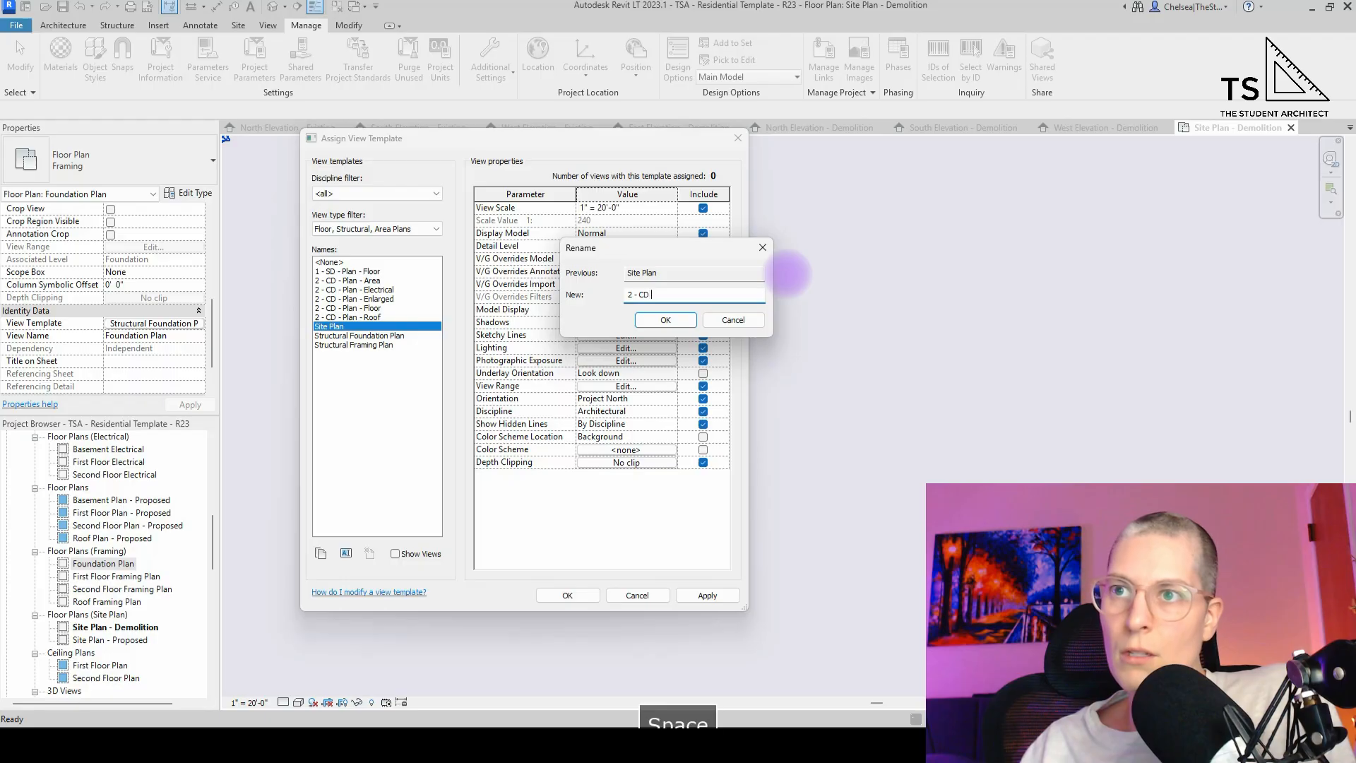
text(- Plan )
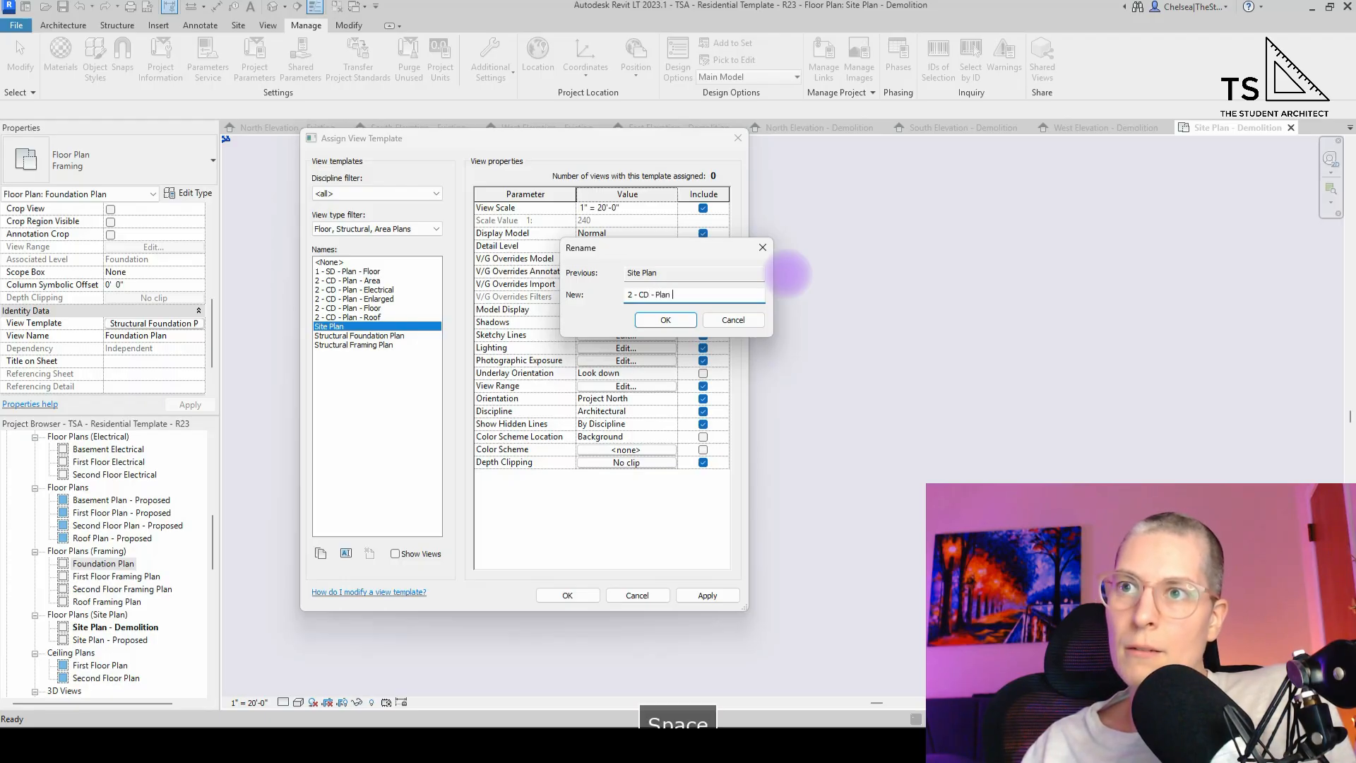
text(- Site)
key(Return)
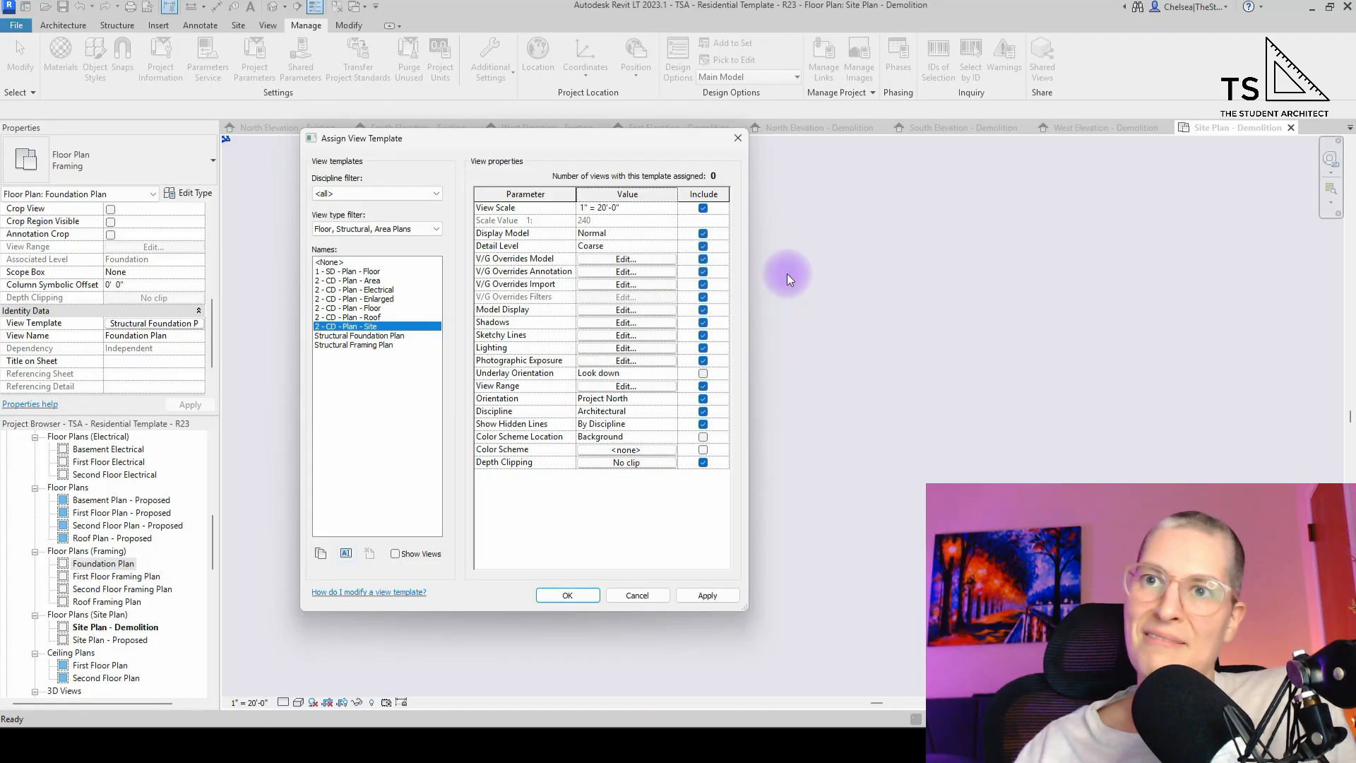
- Rename the Structural Foundation Plan view template as "2 - CD - Plan - Foundation"
click(356, 336)
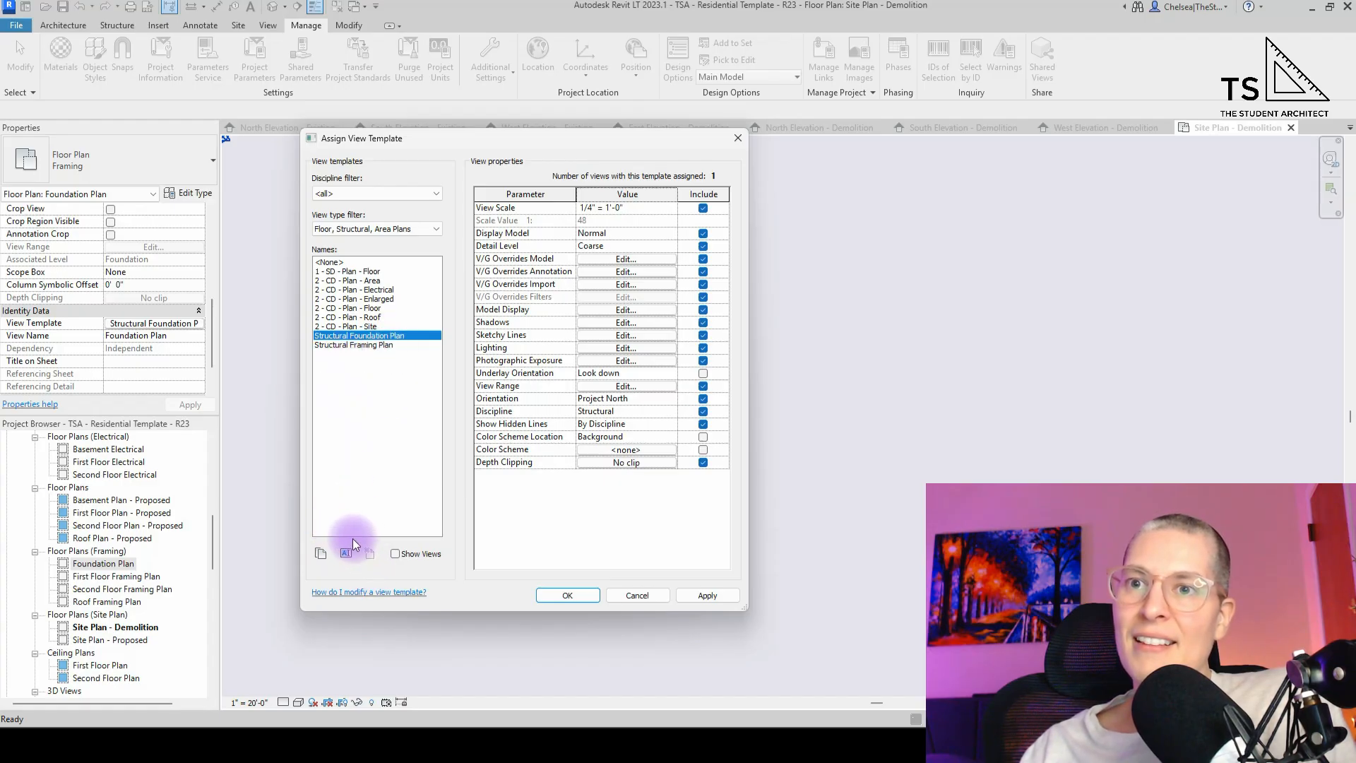
click(346, 557)
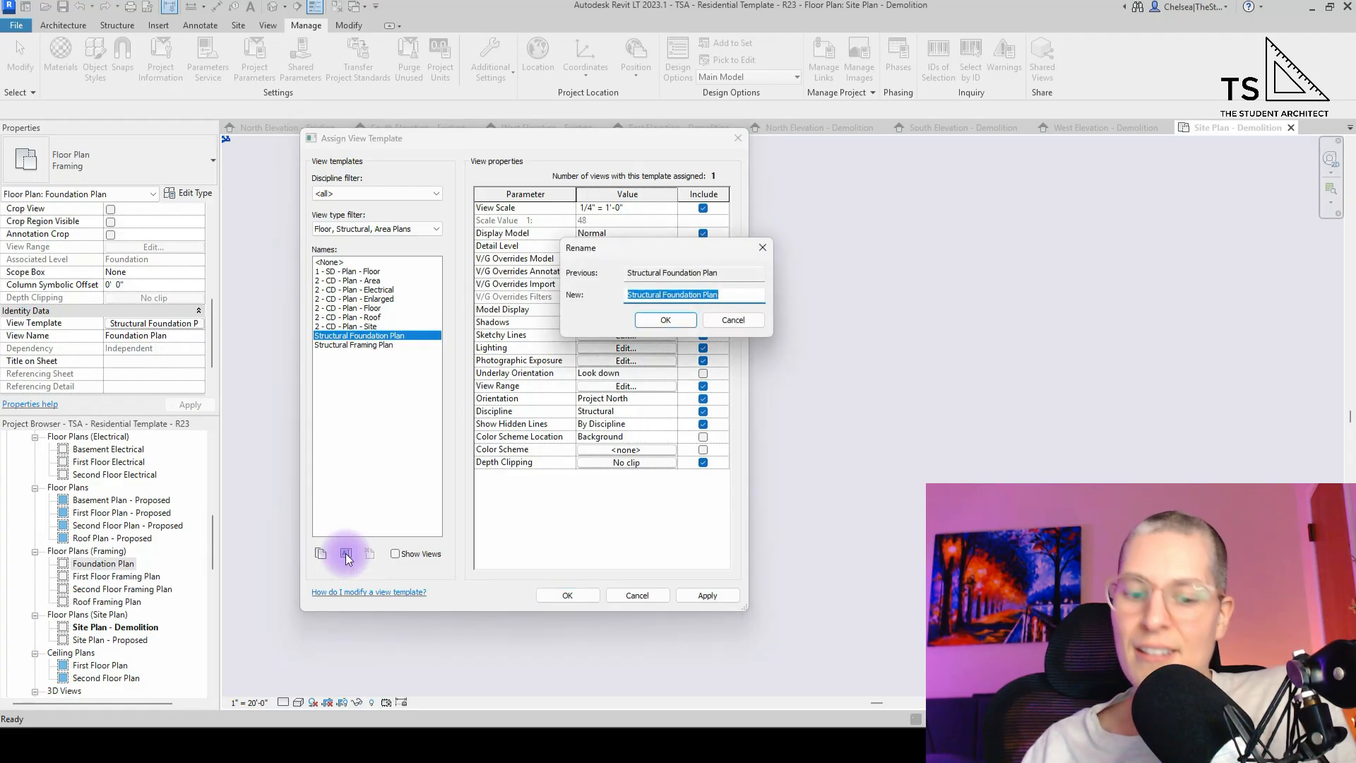
text(1)
key(BackSpace)
text(2 - CD - )
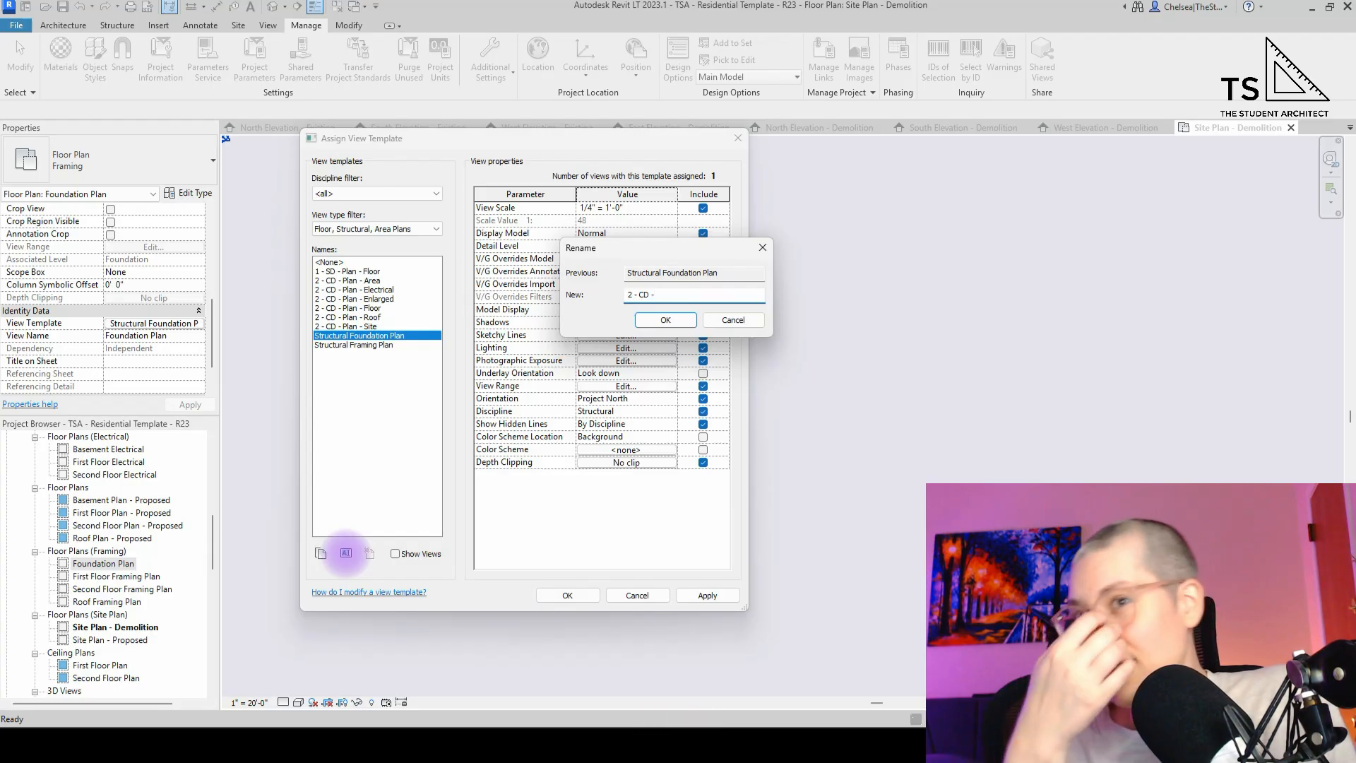
text(Plan - Fou)
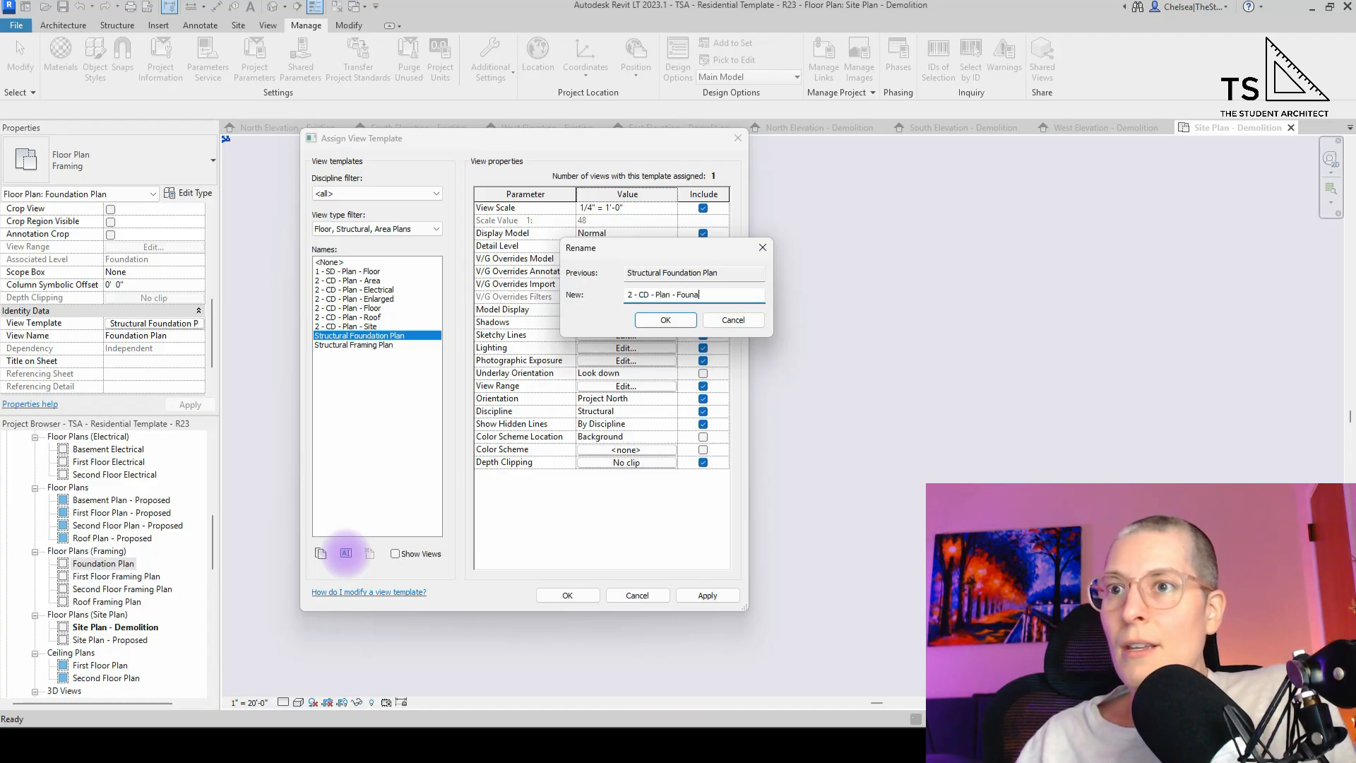
text(ndation)
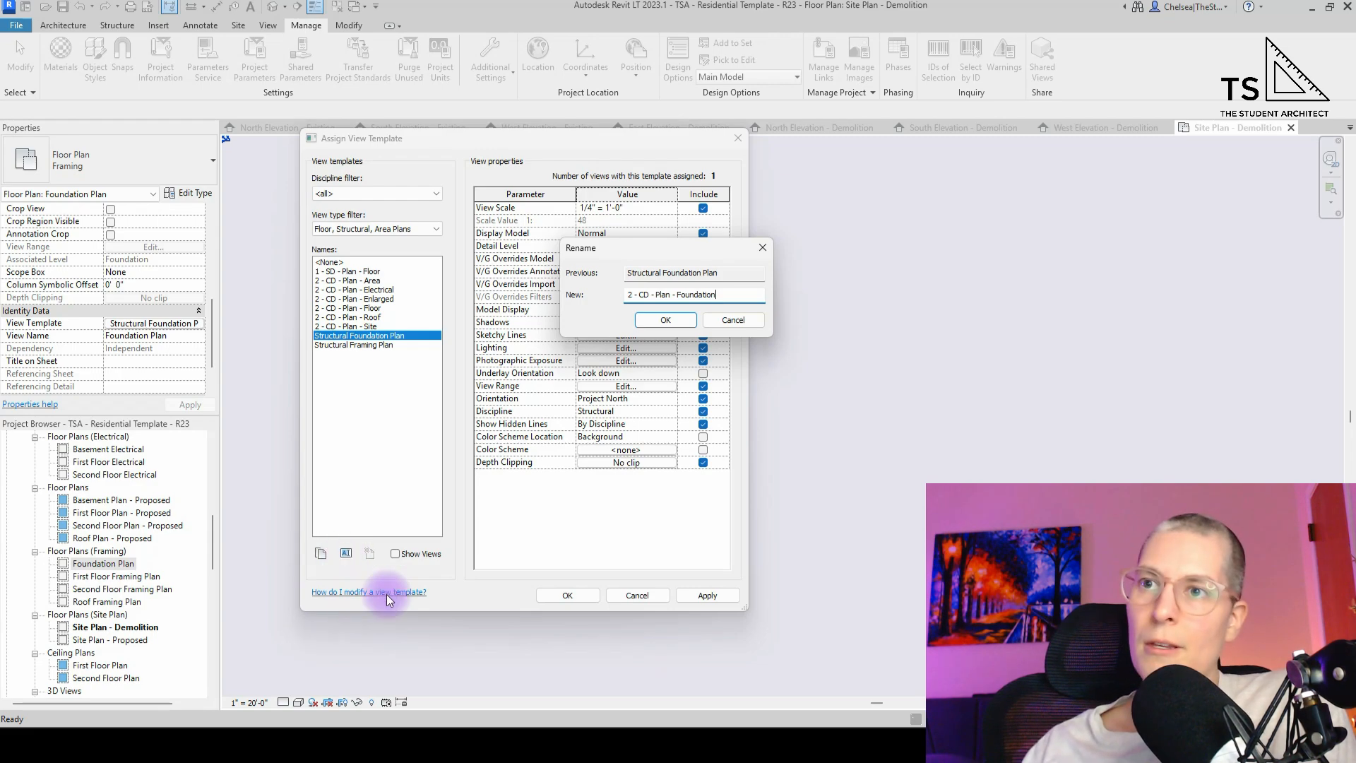
click(683, 322)
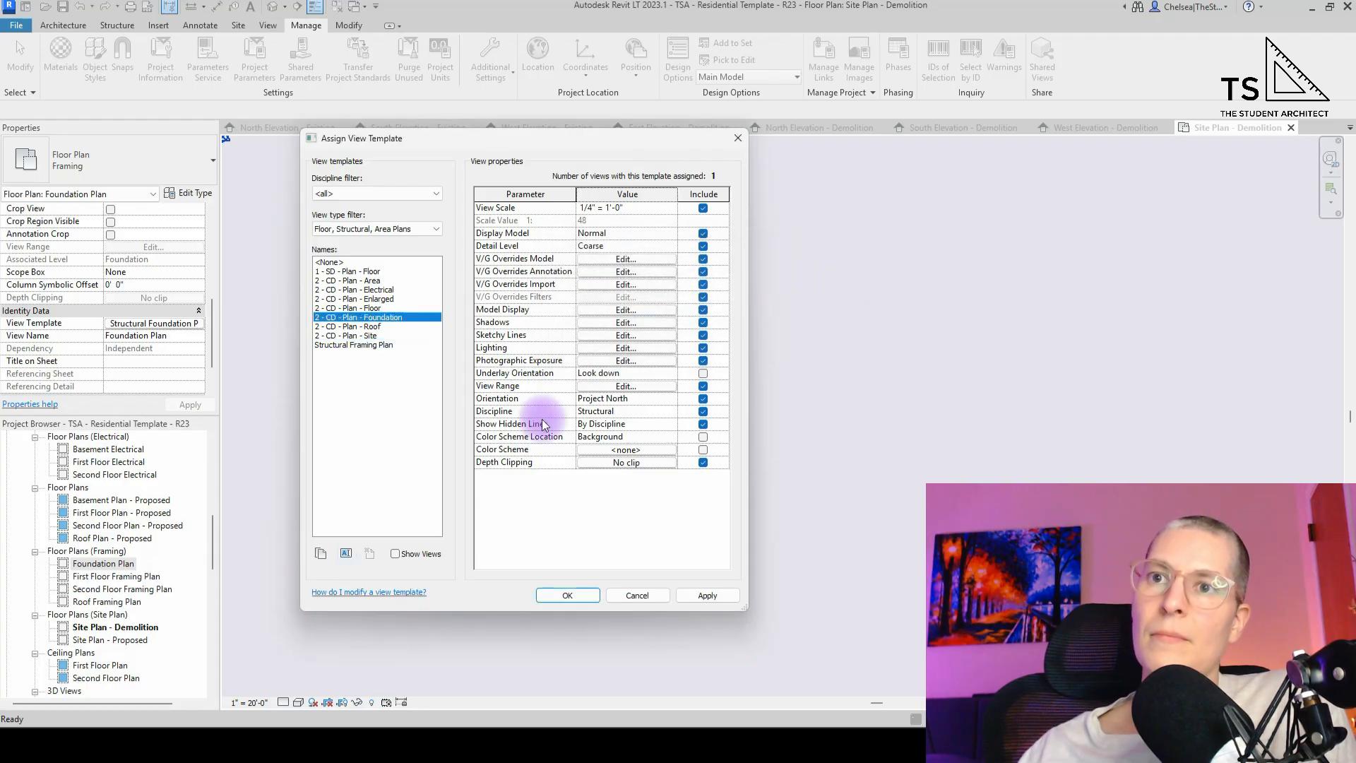
- Rename the Structural Framing Plan view template as "2 - CD - Plan - Framing"
click(366, 346)
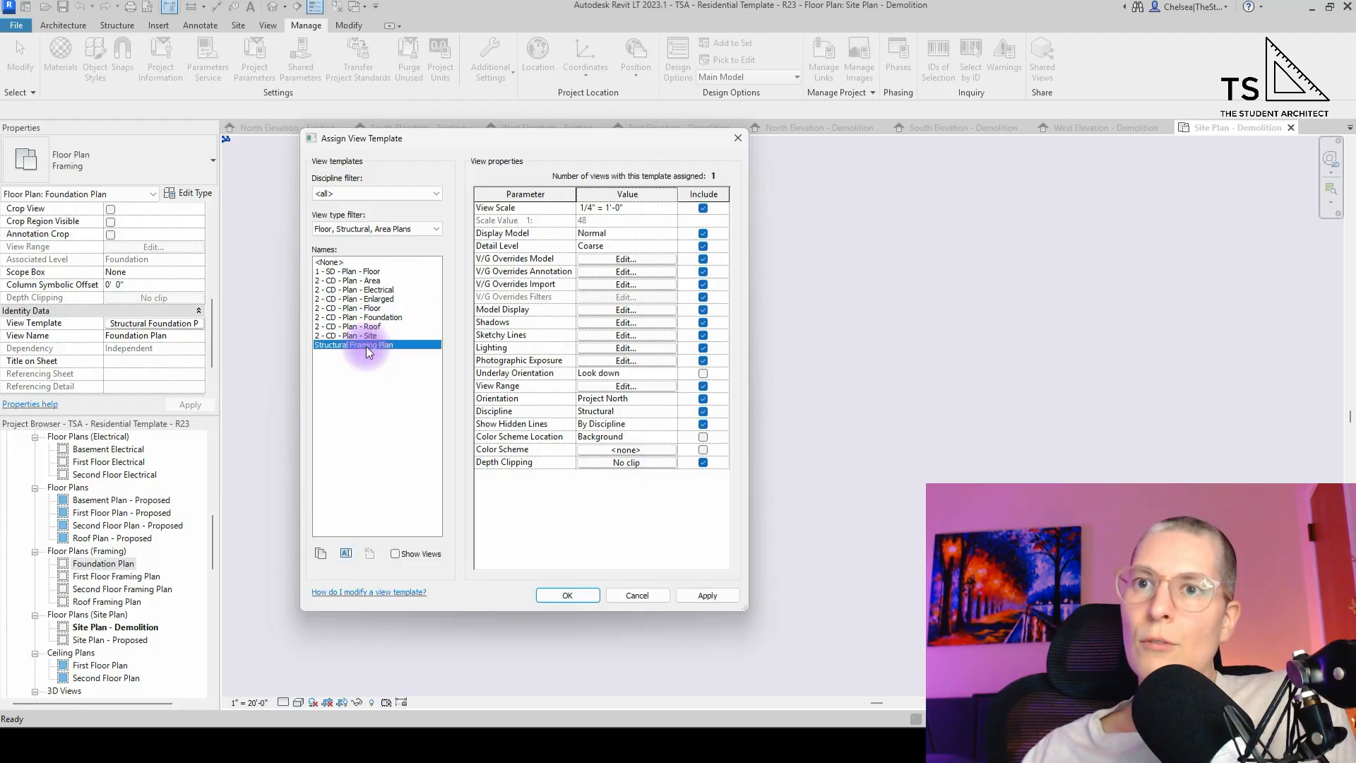
click(345, 552)
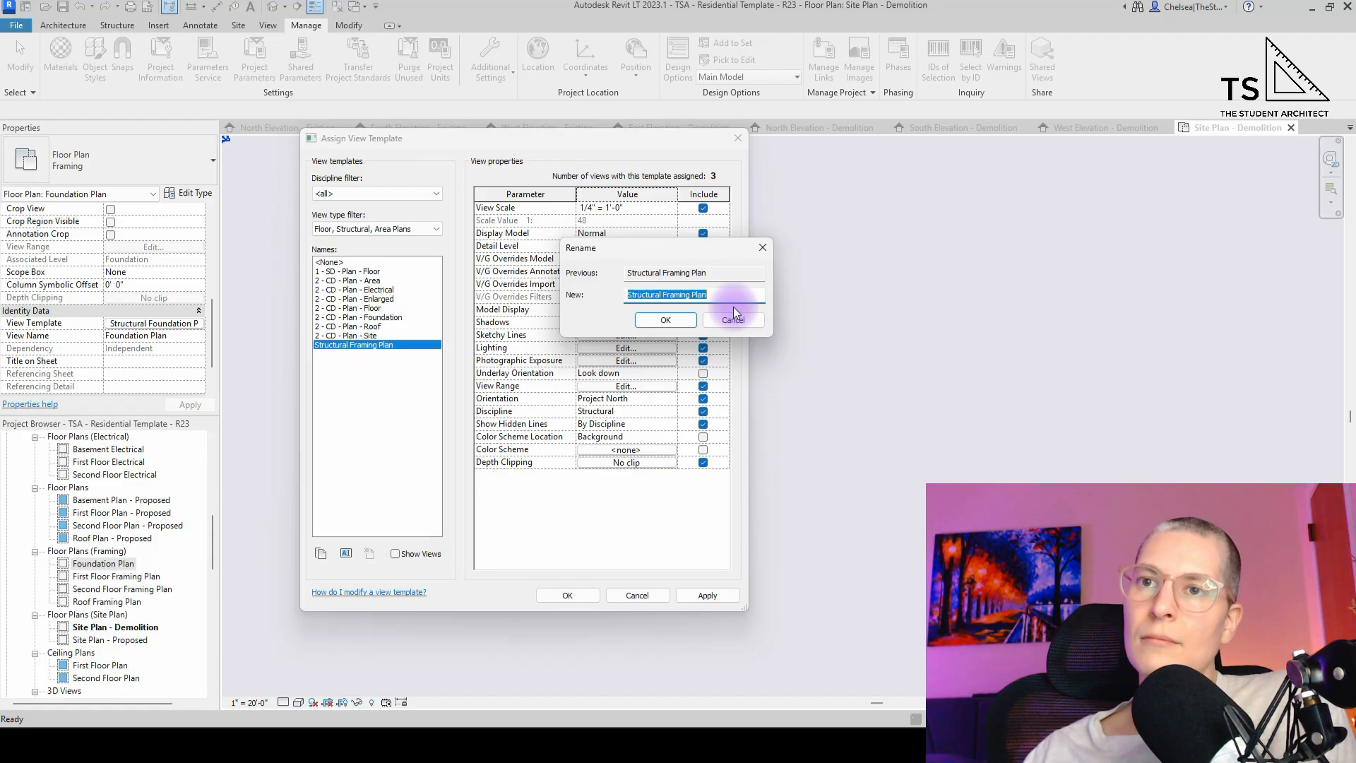
text(2 - )
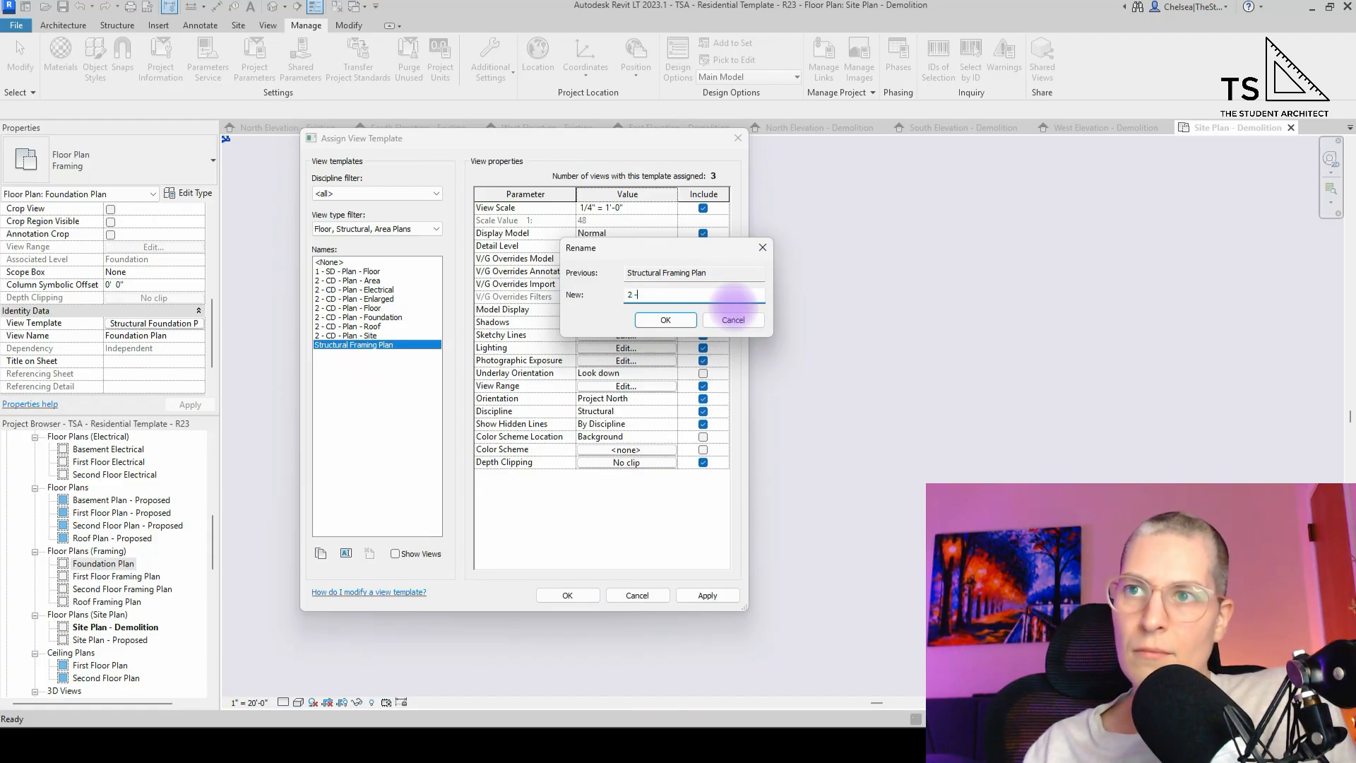
text(CD - )
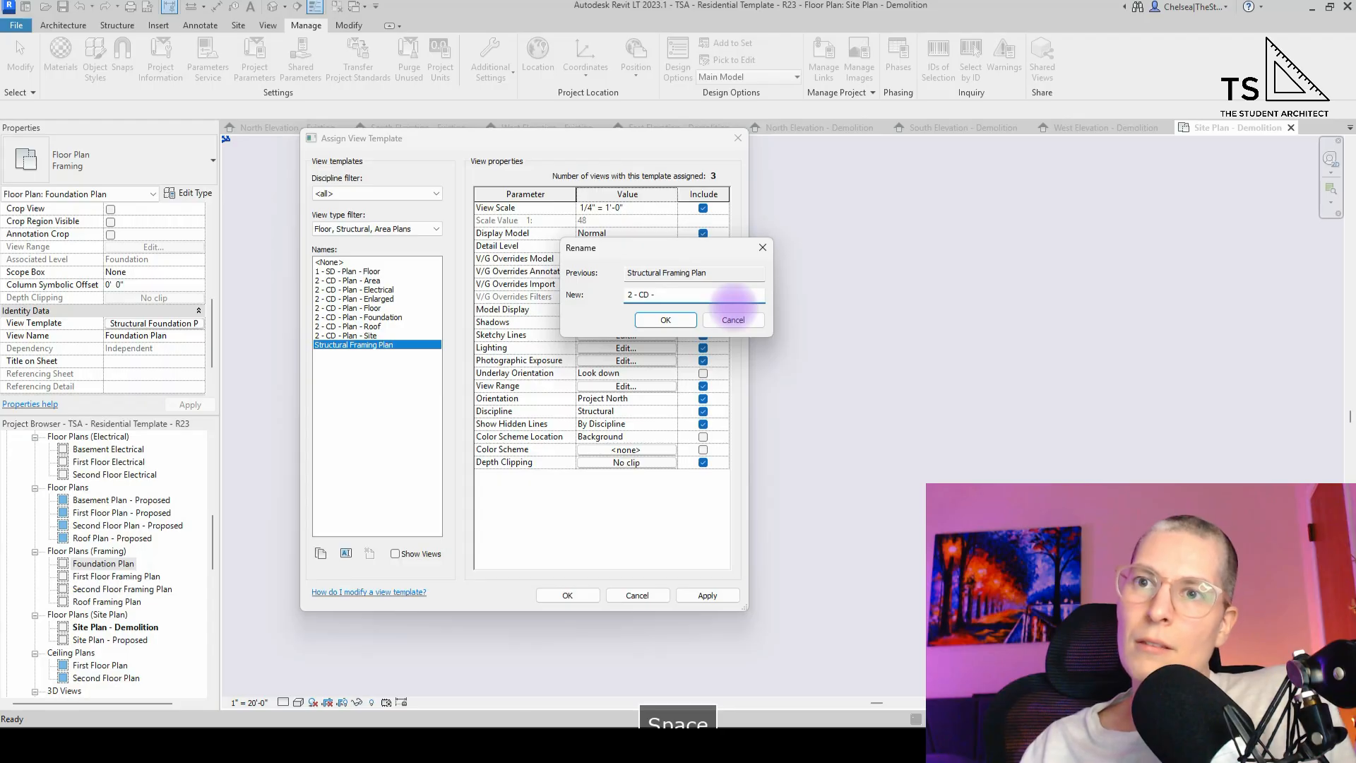
text(Plan )
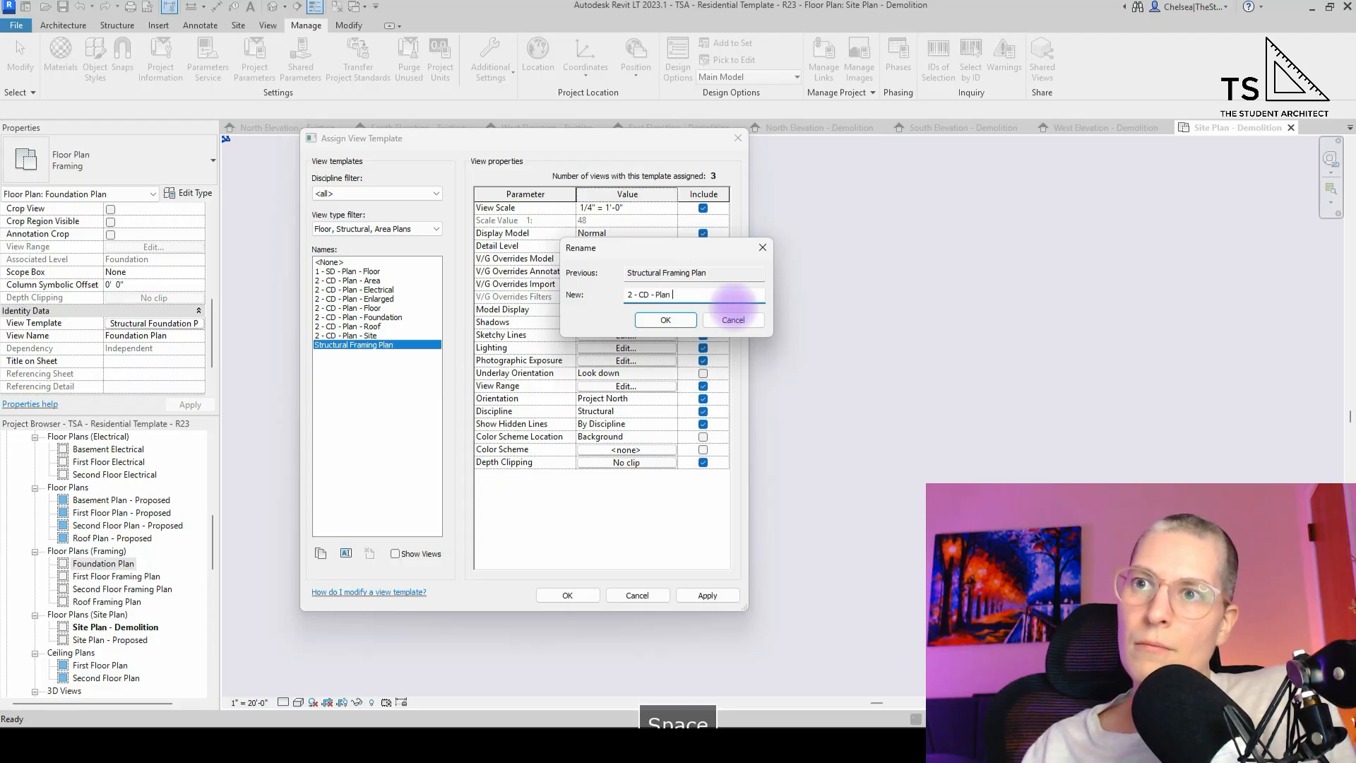
text(- Framing)
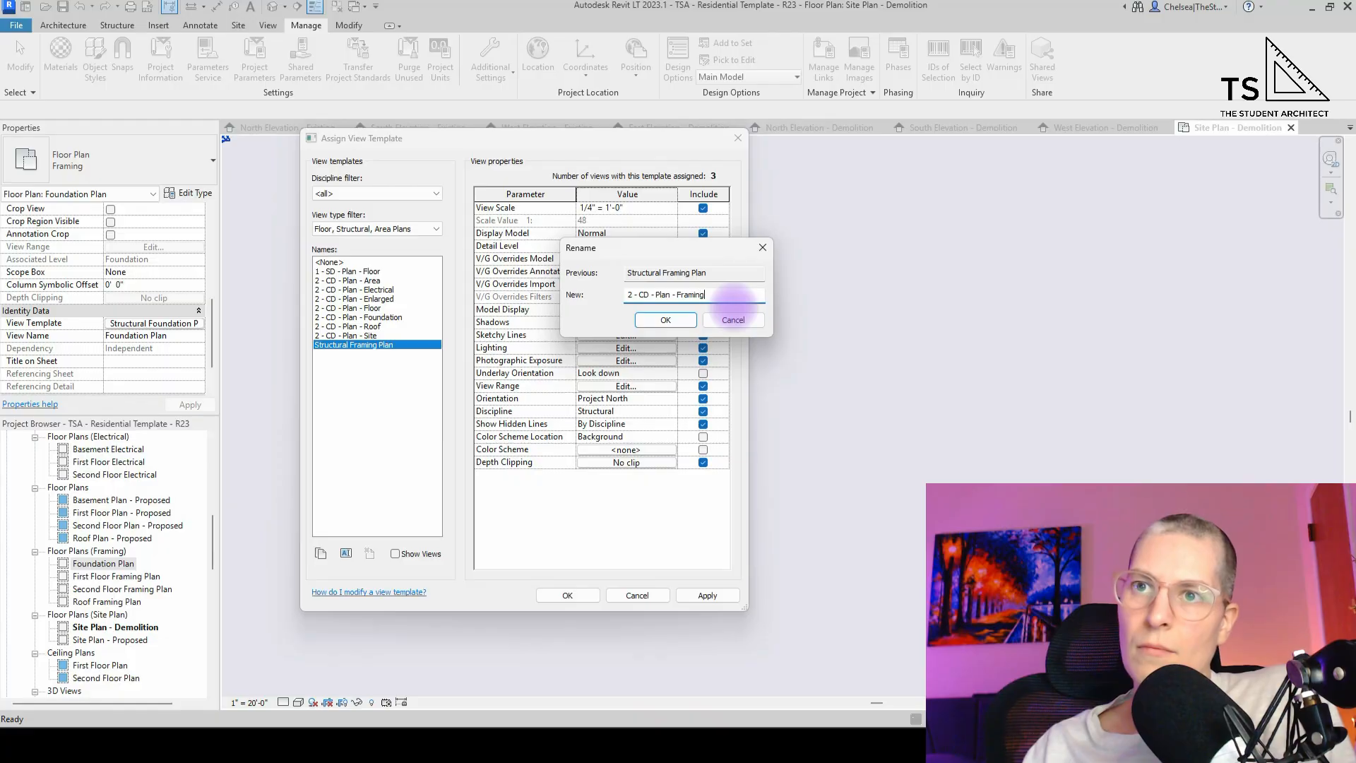
key(Return)
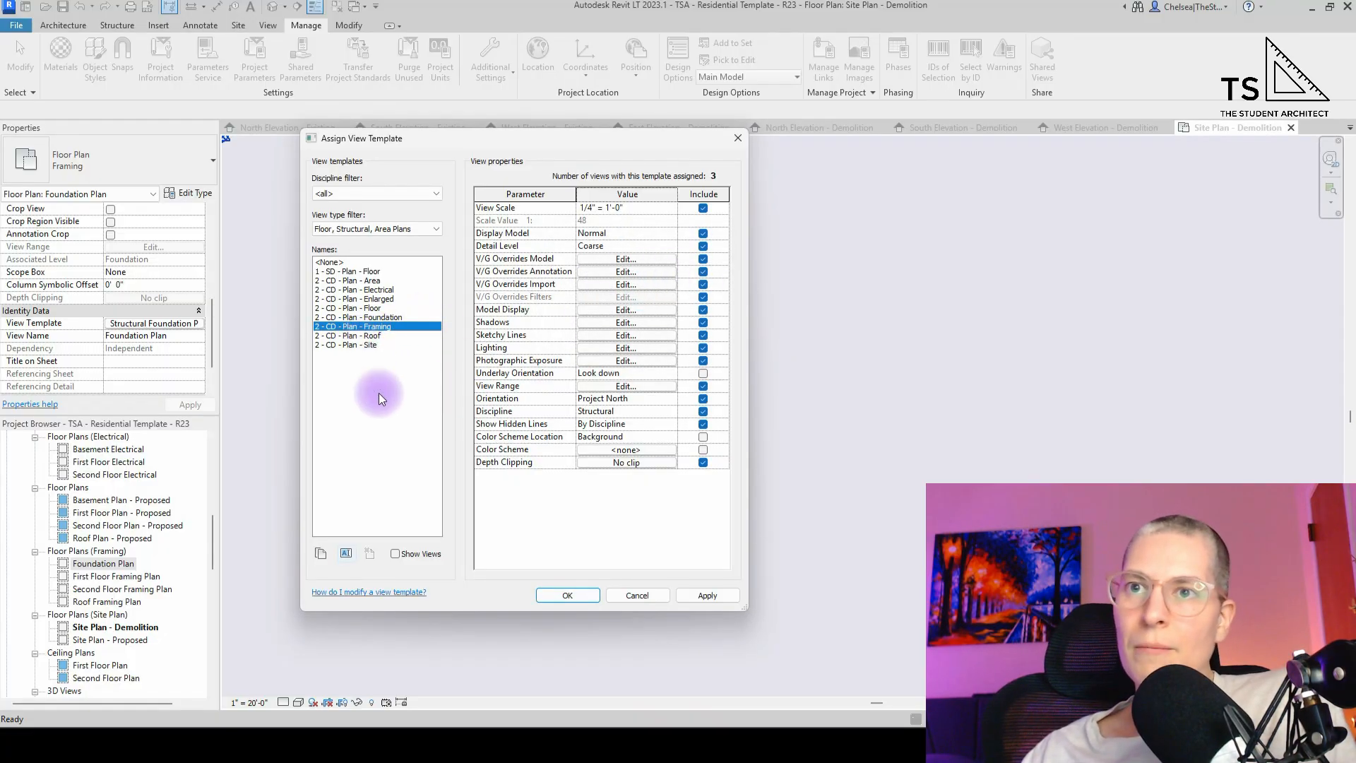
- Review the renamed site and floor plan templates, and set the view type filter to show templates of all view types
click(358, 343)
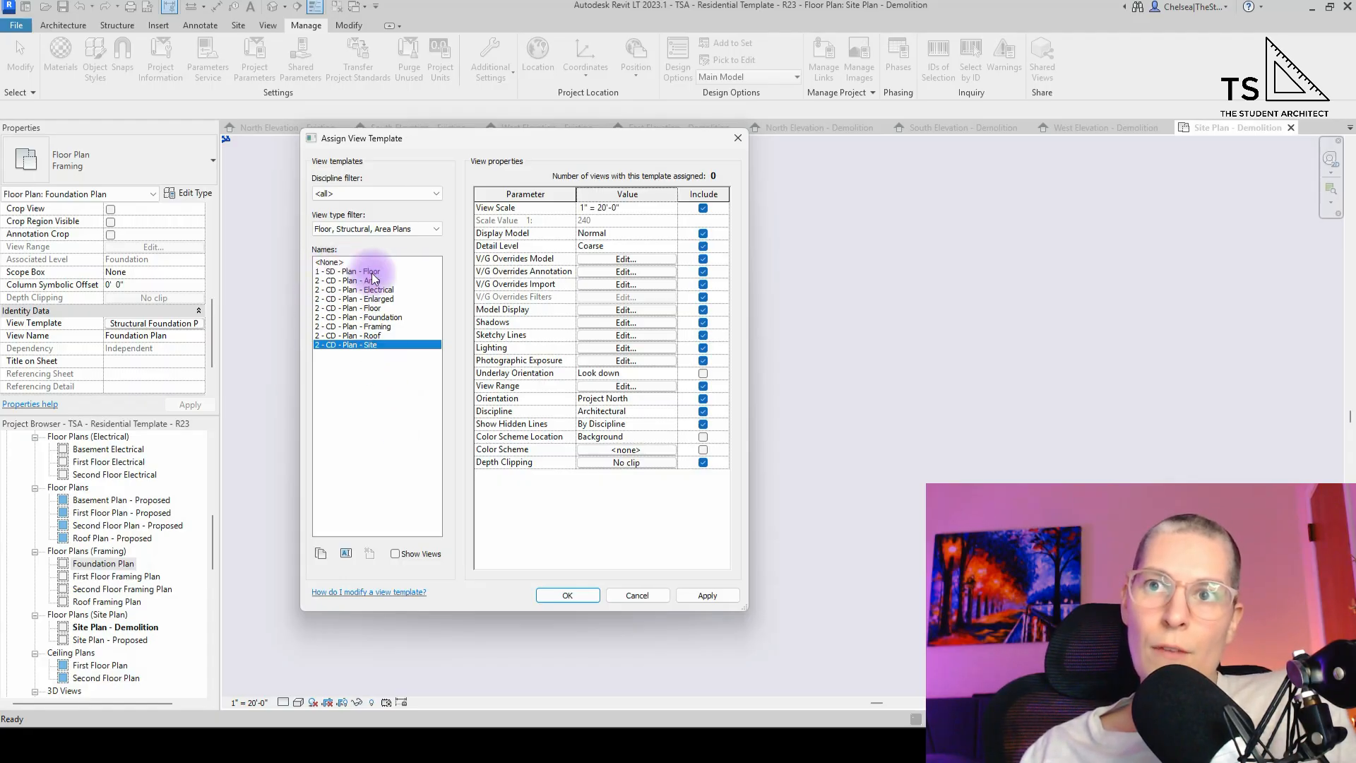
click(338, 272)
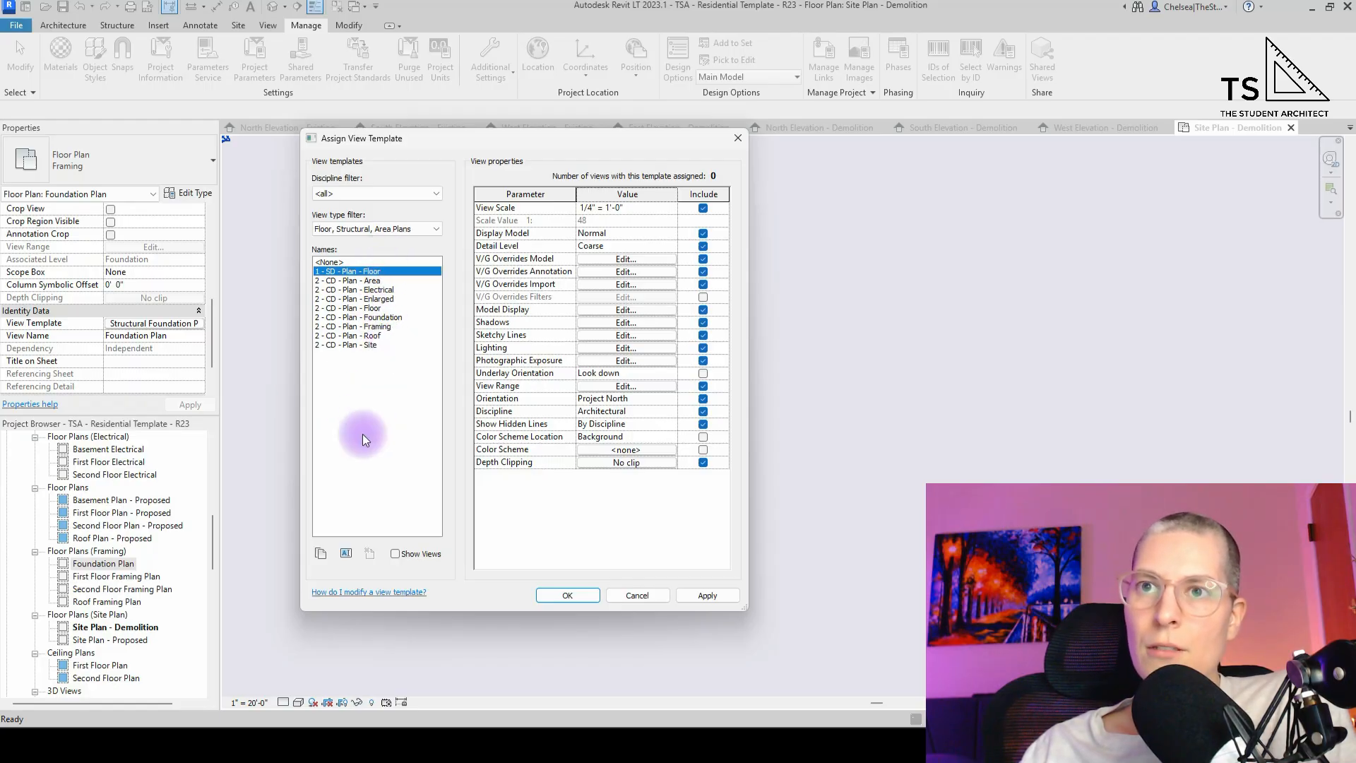
click(380, 231)
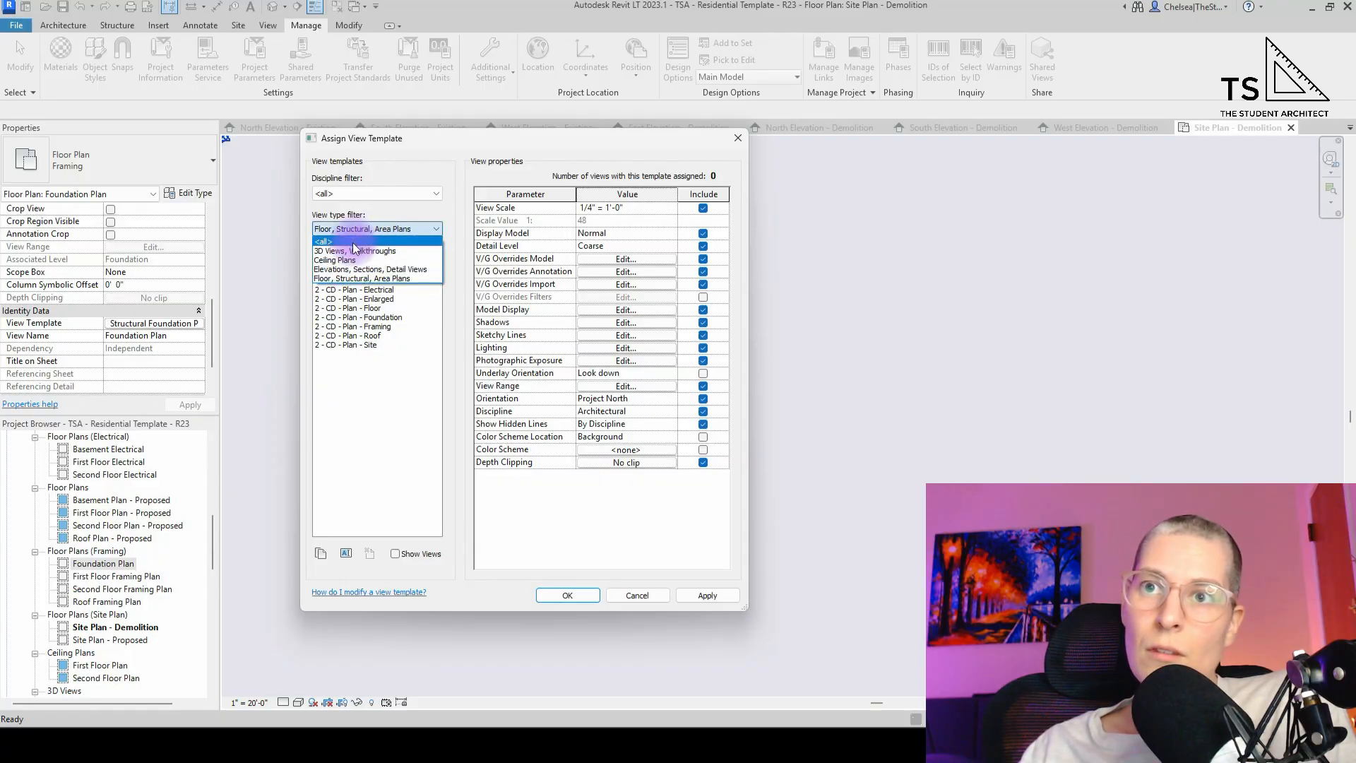
click(353, 242)
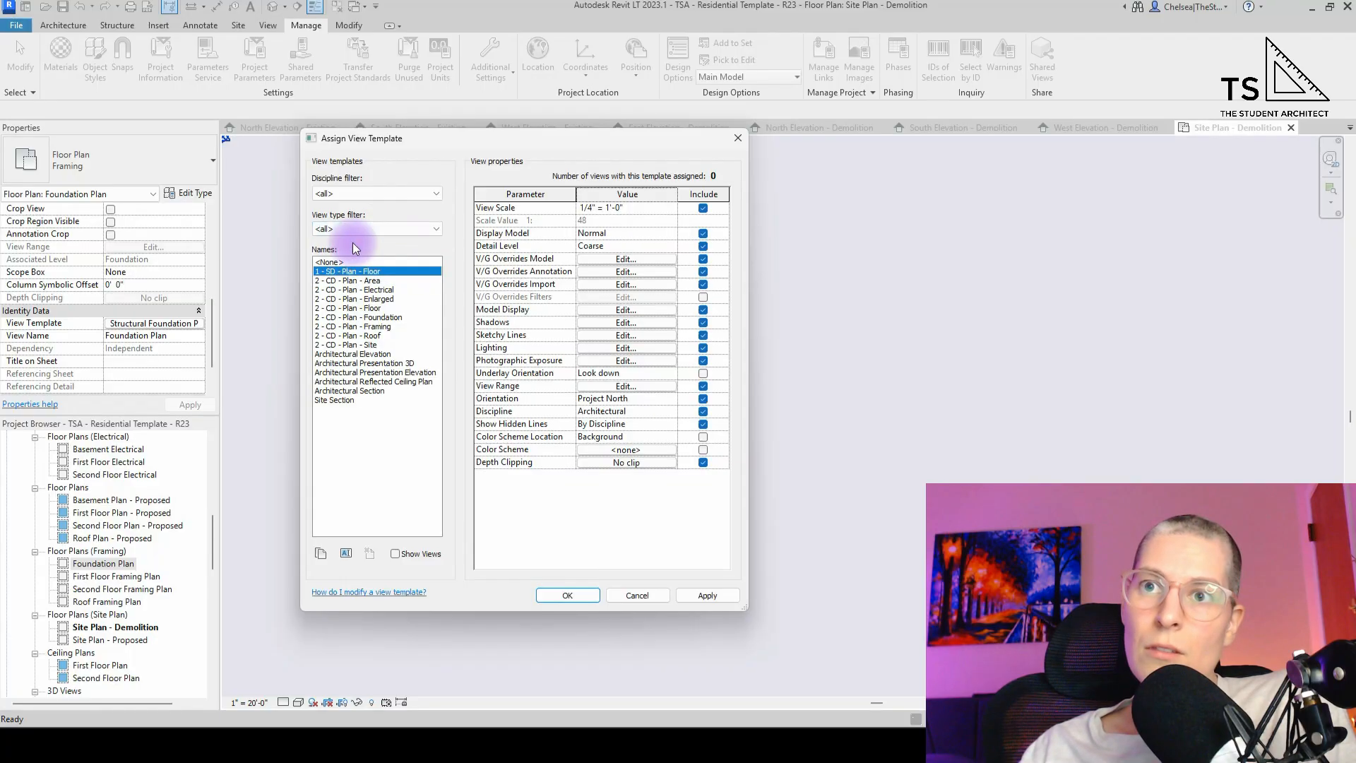
- Examine which model and annotation categories are visible in the Architectural Elevation template's visibility/graphic overrides
click(351, 355)
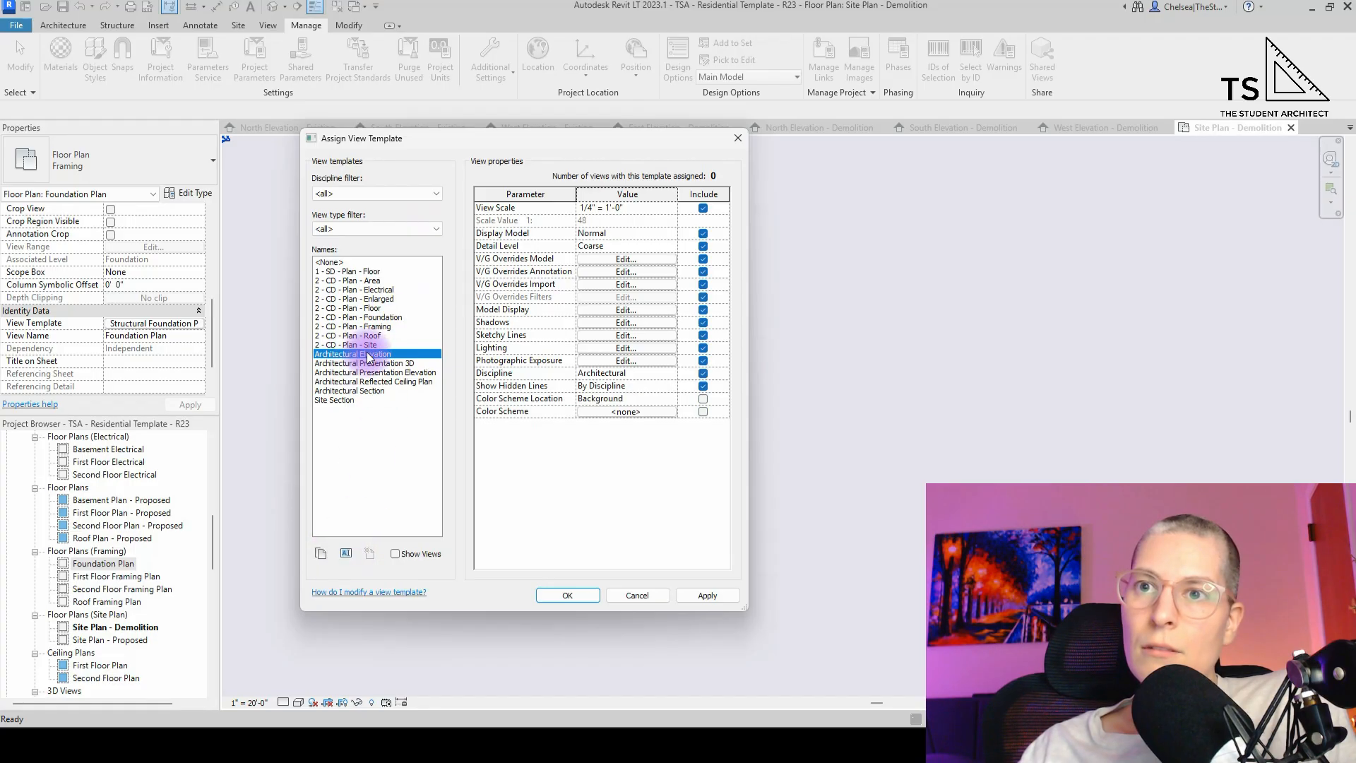
click(607, 255)
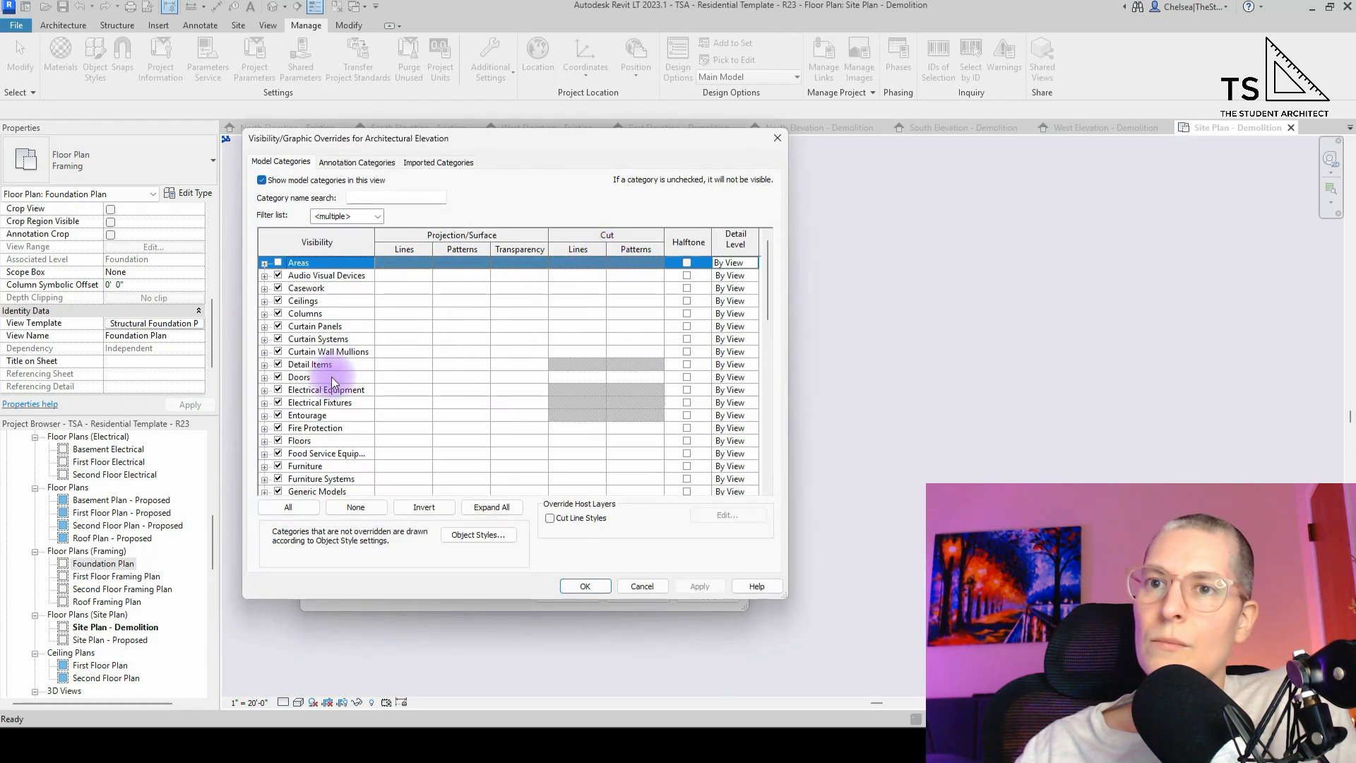
scroll(332, 376, down, 2)
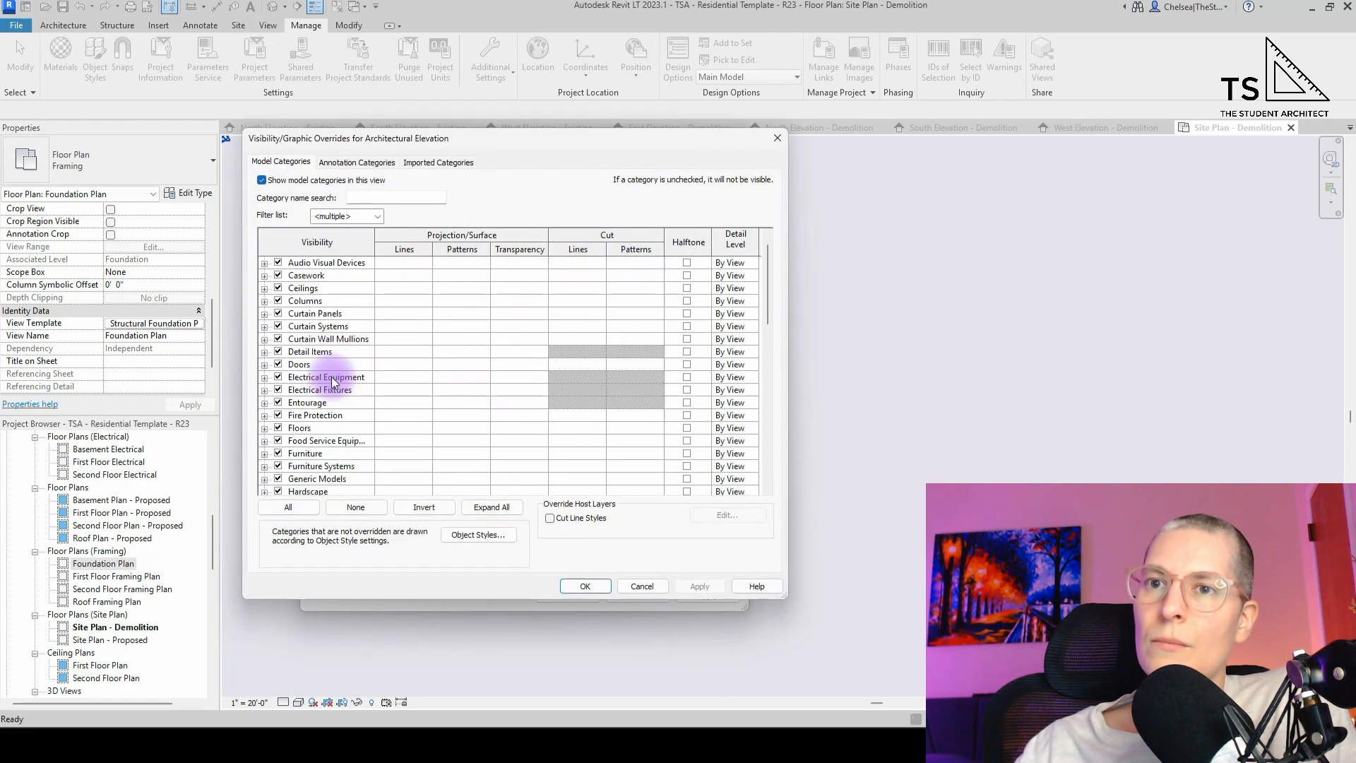
click(360, 163)
scroll(340, 281, down, 4)
scroll(328, 357, up, 5)
click(304, 265)
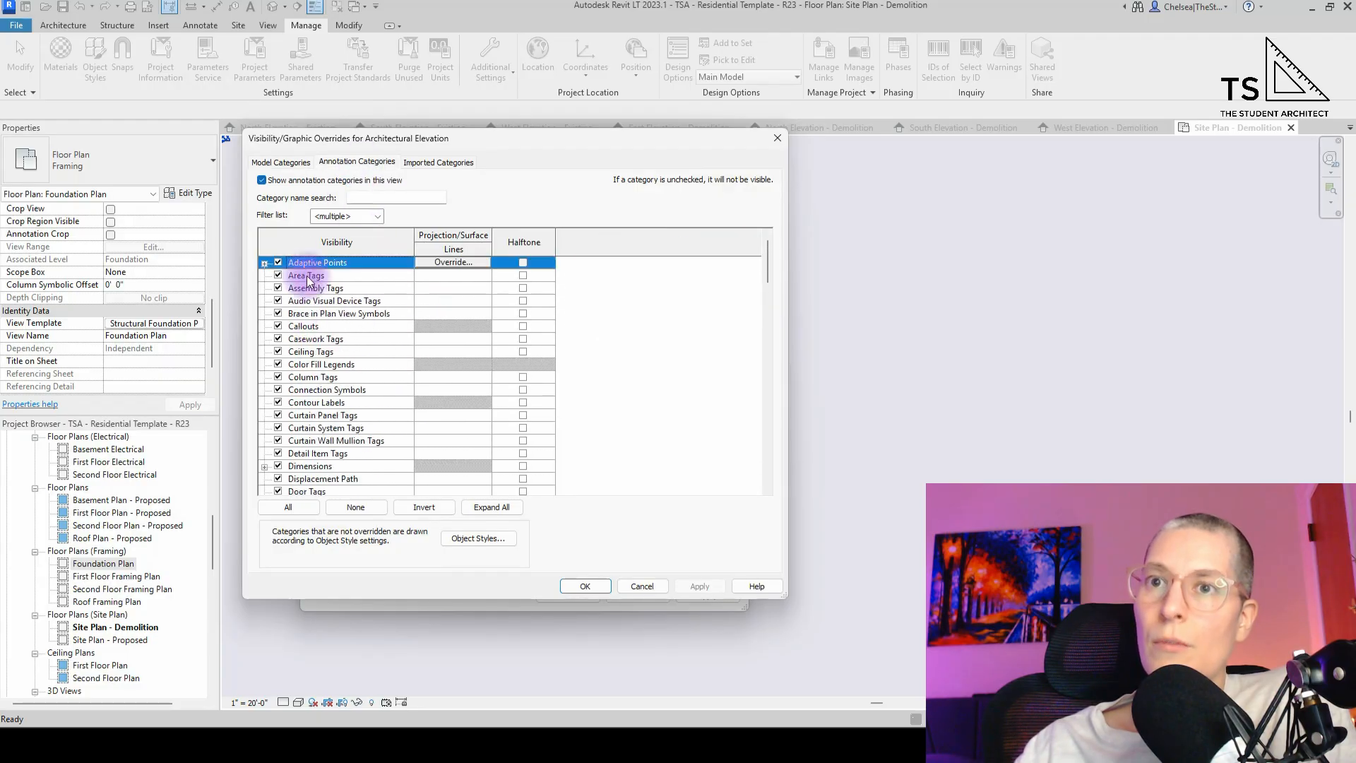
click(277, 164)
scroll(315, 434, down, 10)
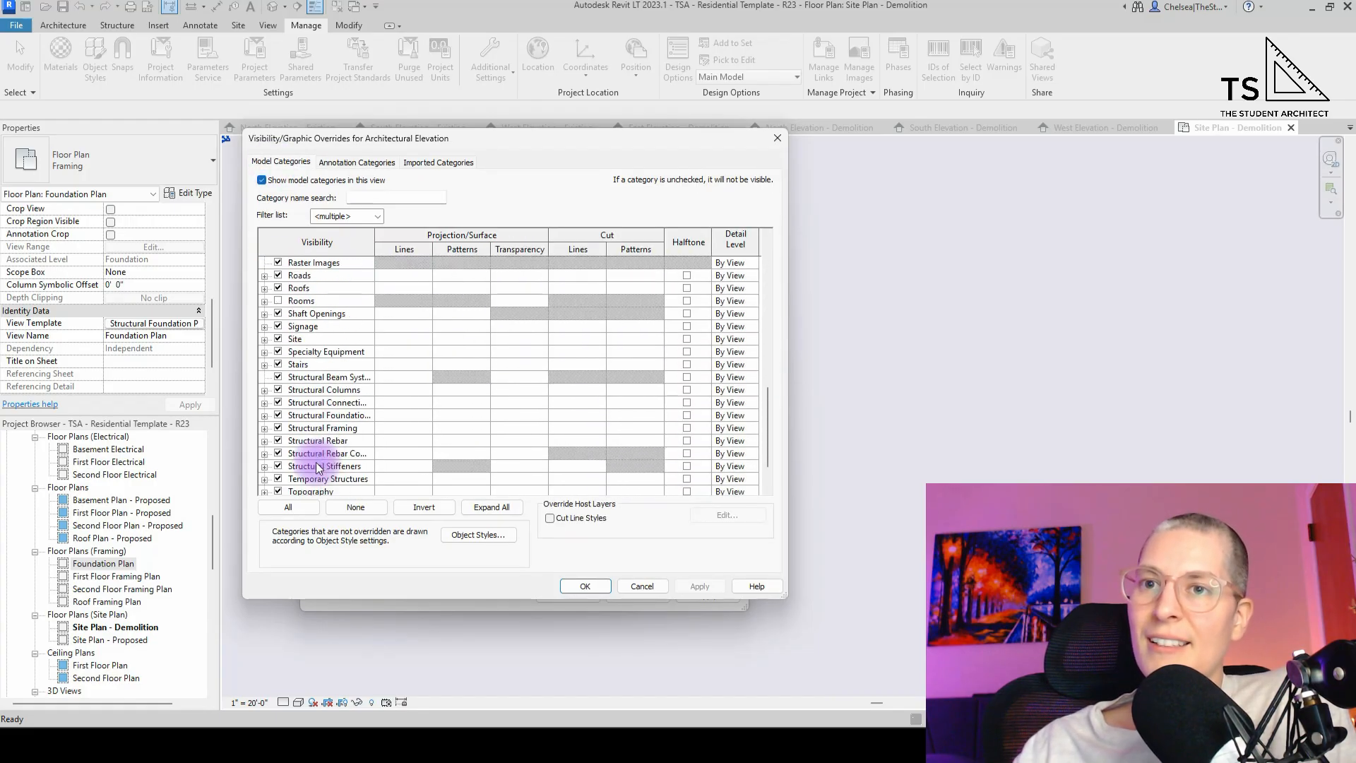
scroll(316, 462, up, 8)
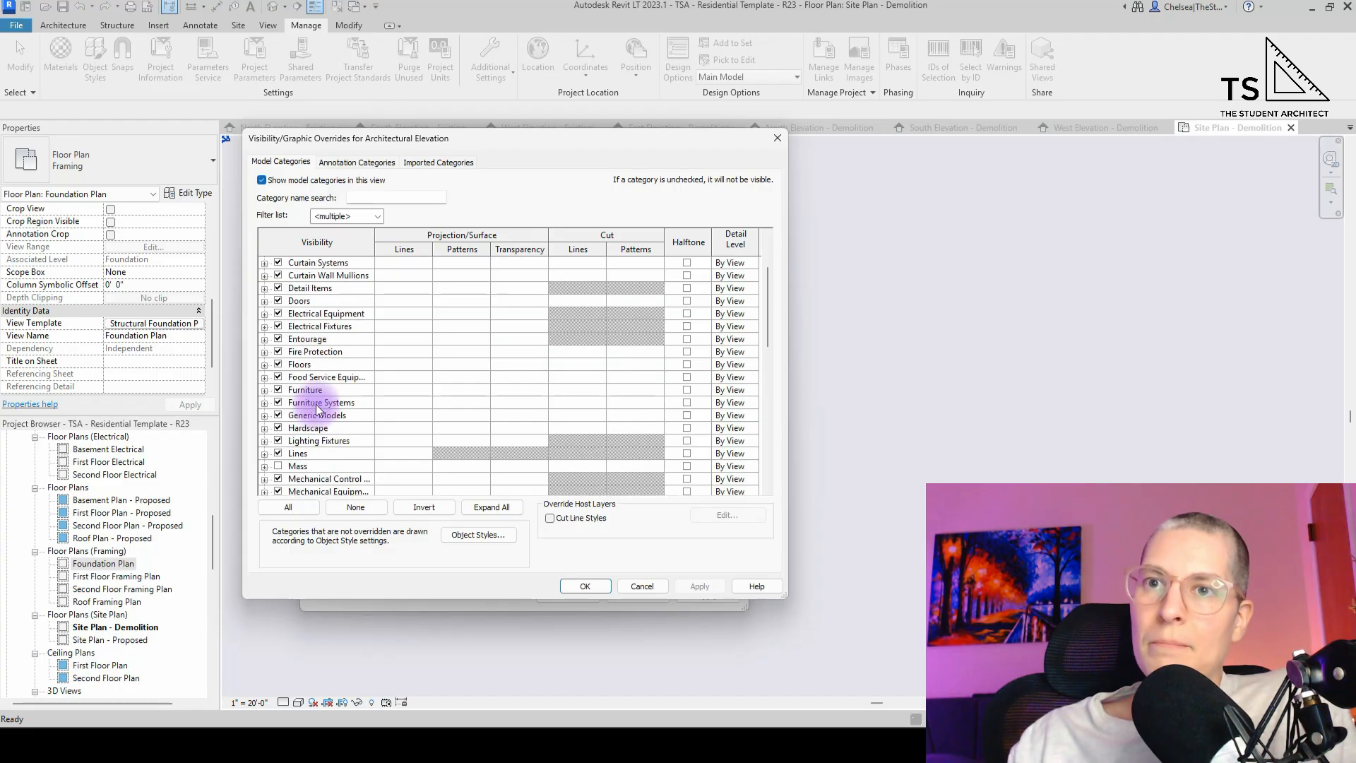
scroll(316, 409, up, 2)
key(Escape)
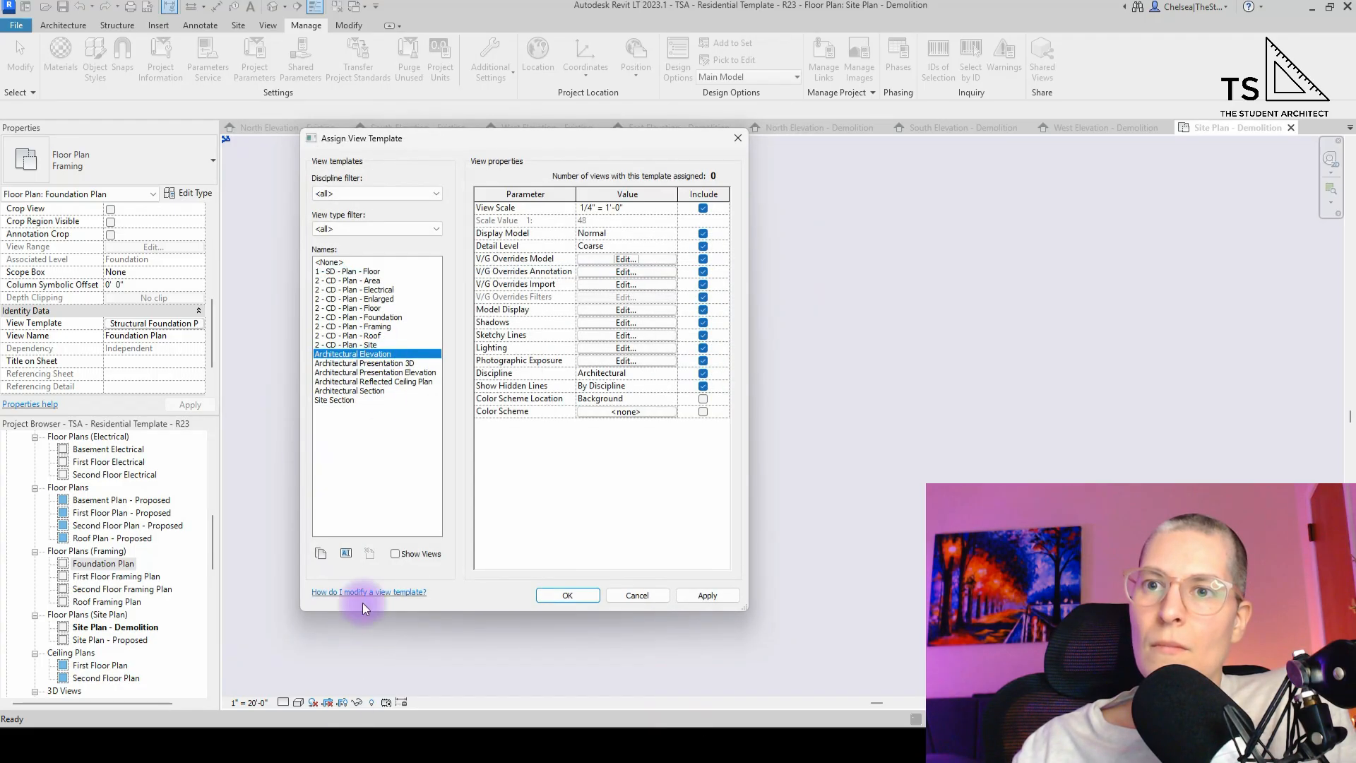
- Rename the Architectural Elevation view template as "1 - SD - Elevation - Exterior"
click(350, 555)
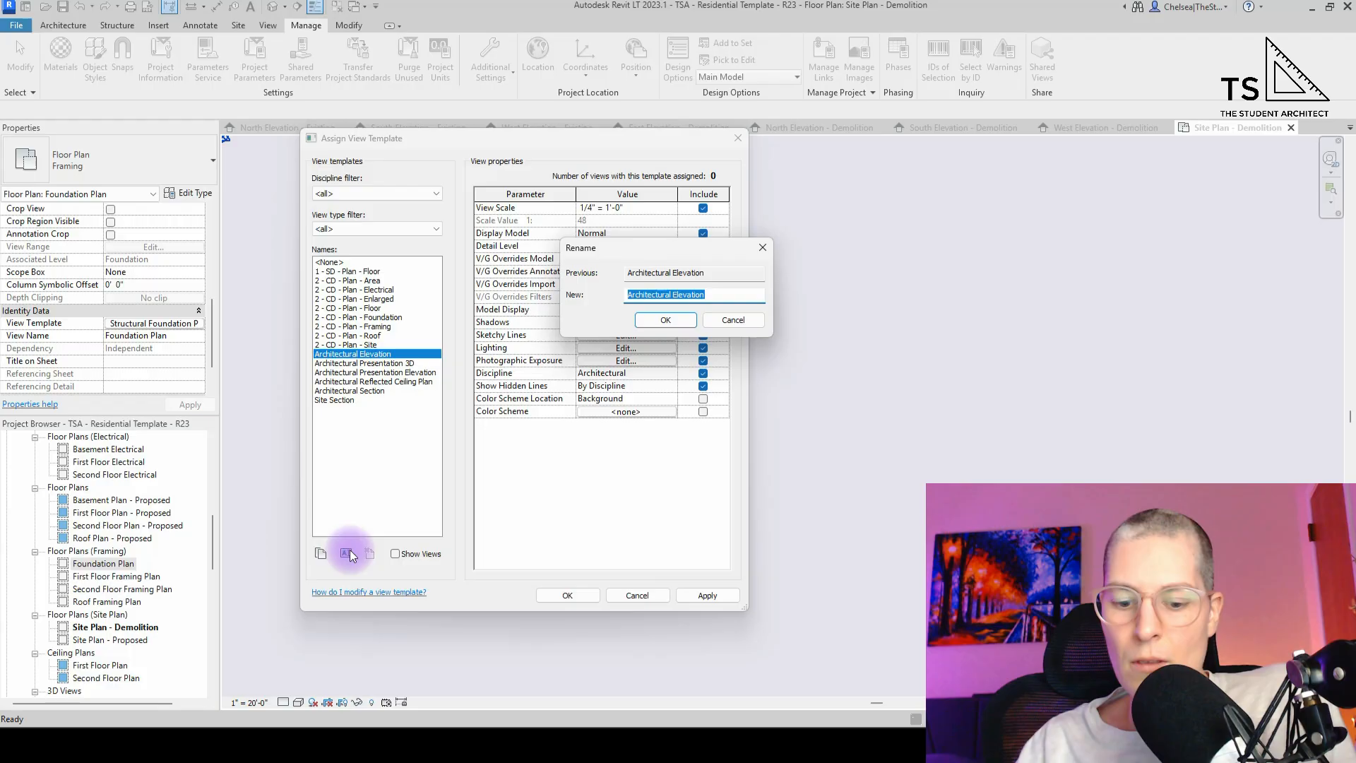
text(2)
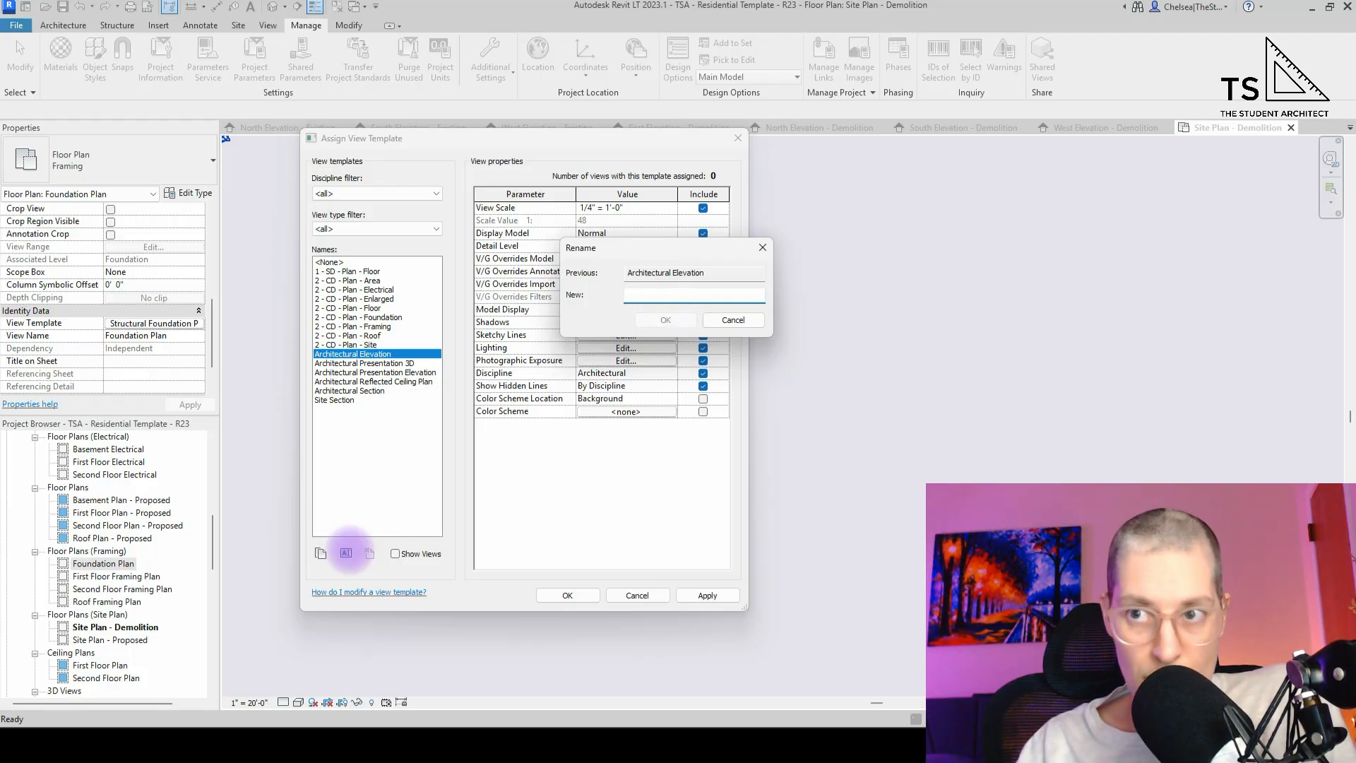
text(1 )
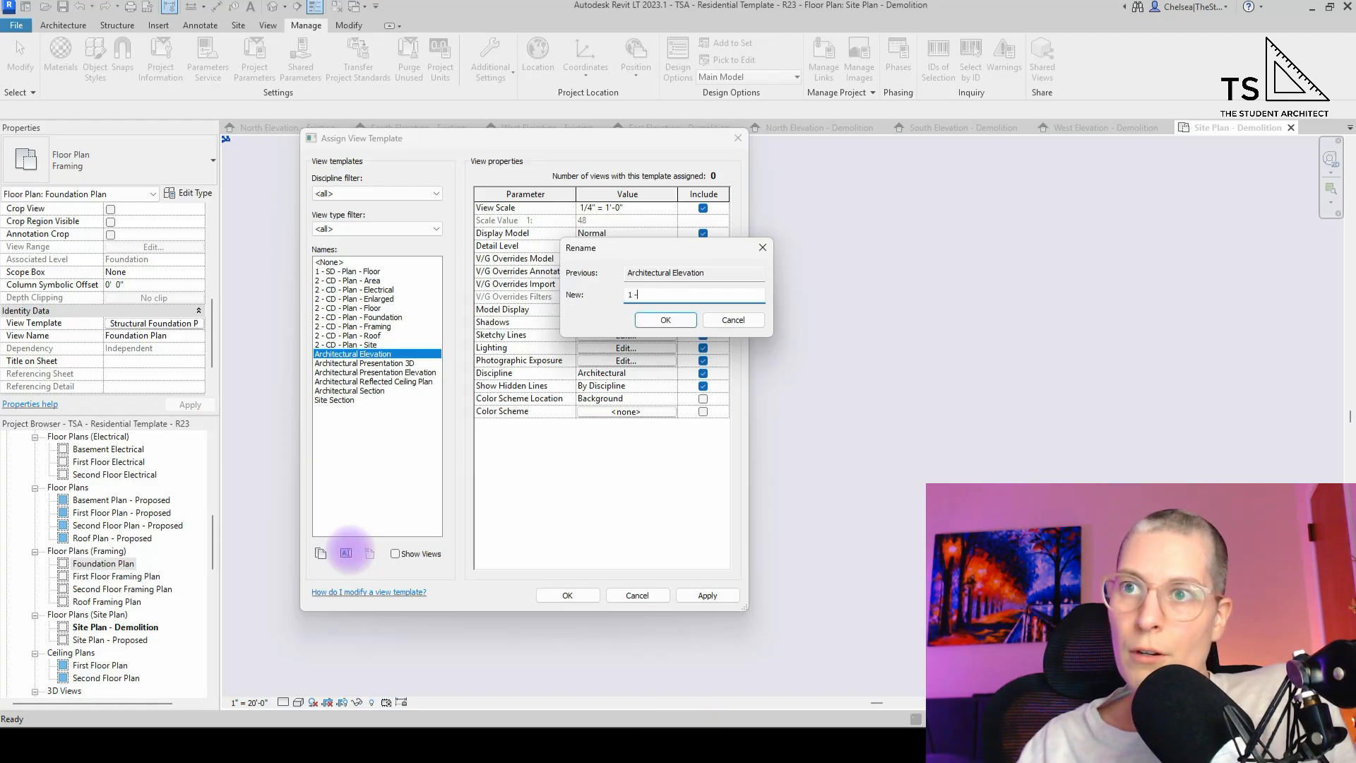
text(- SD)
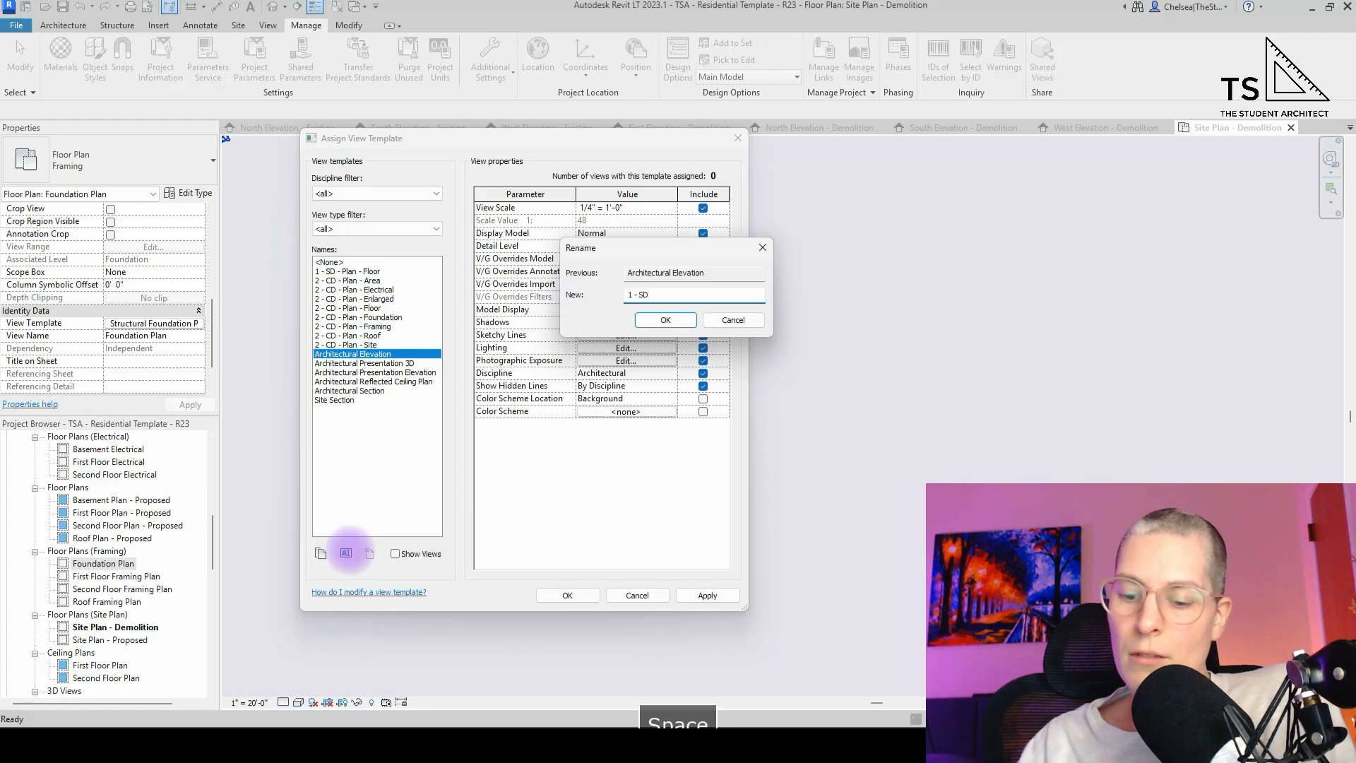
text( - Elevatio)
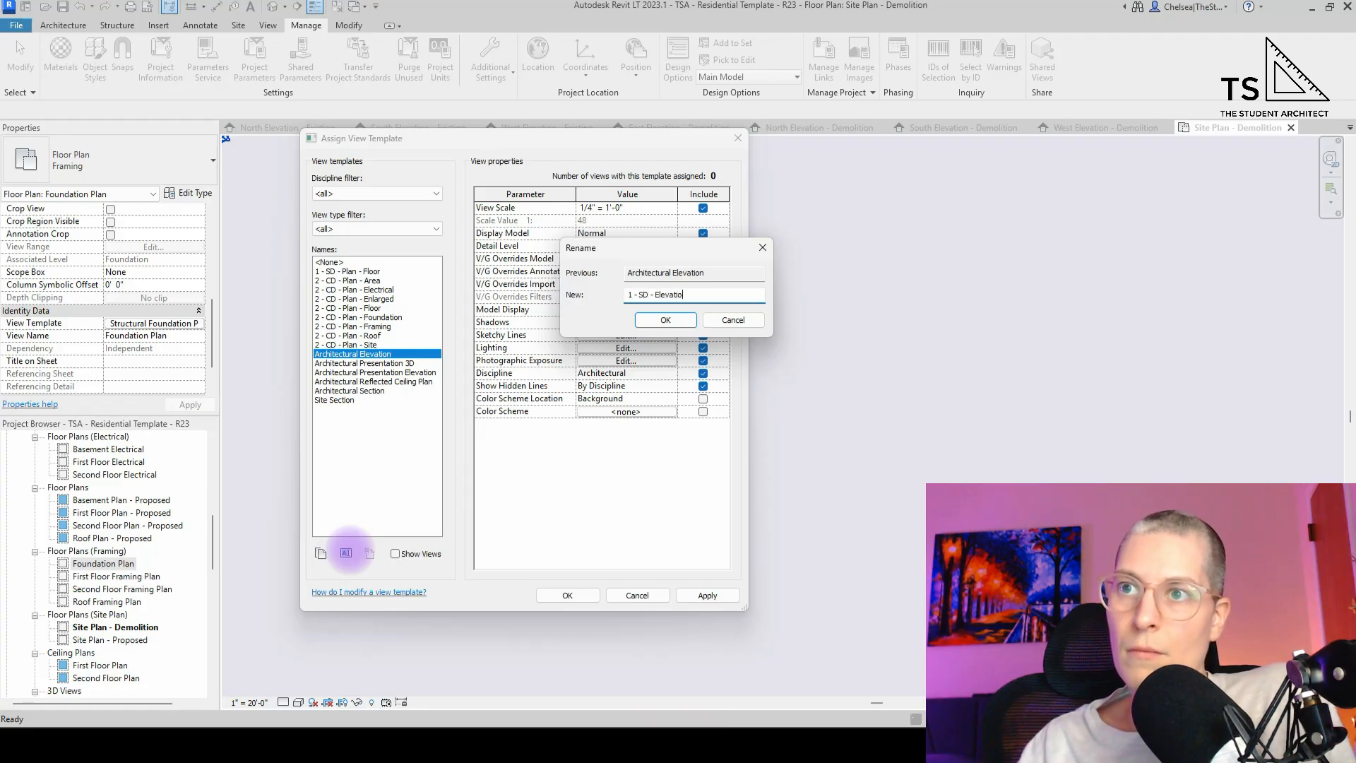
text(n - Exterior)
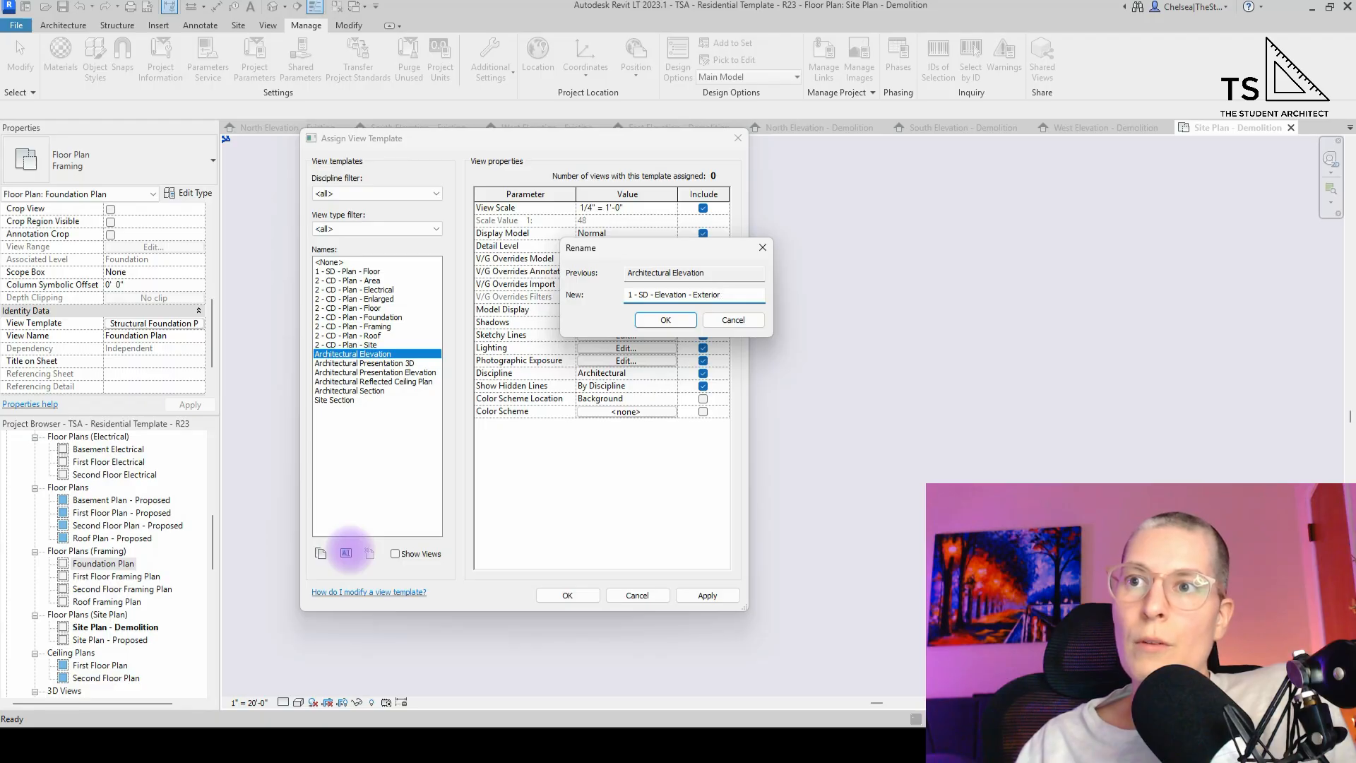
key(Return)
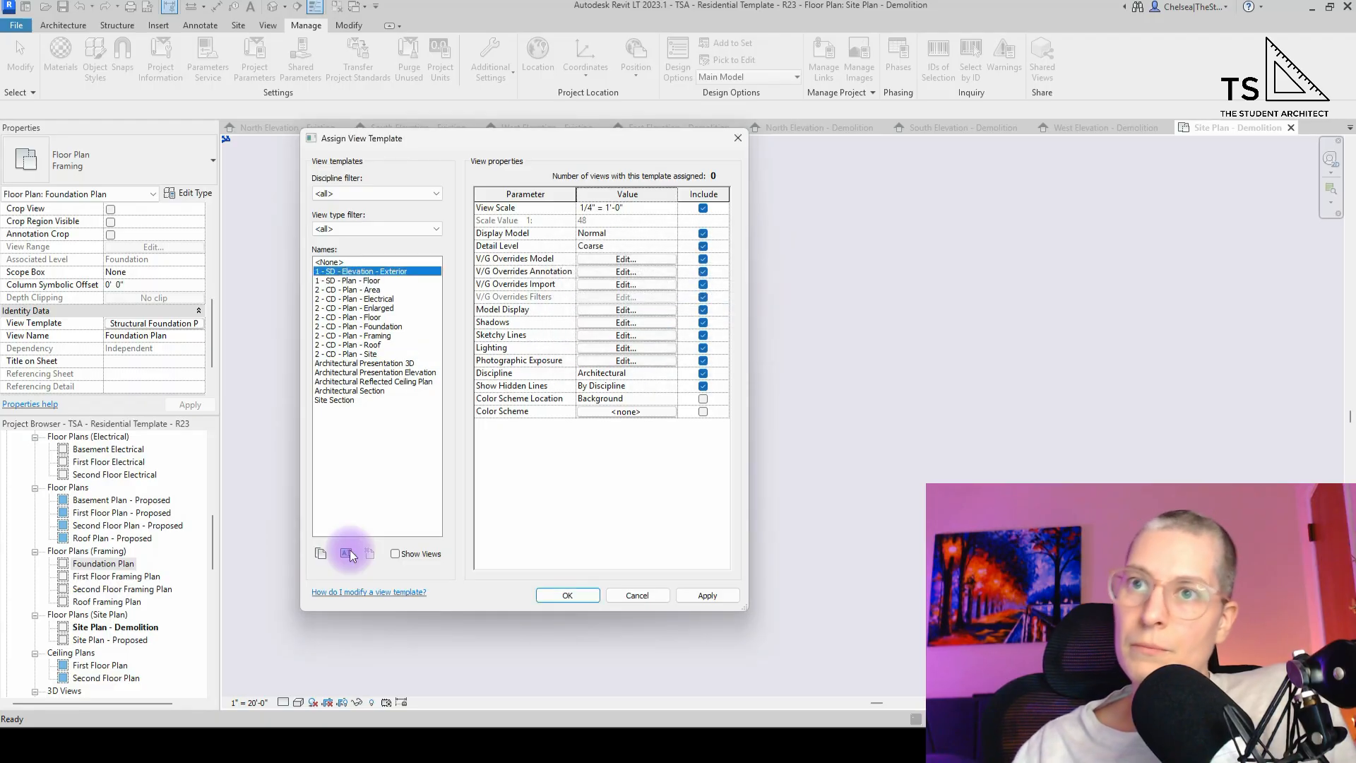
- Duplicate the SD exterior elevation view template as "2 - CD - Elevation - Exterior"
click(320, 553)
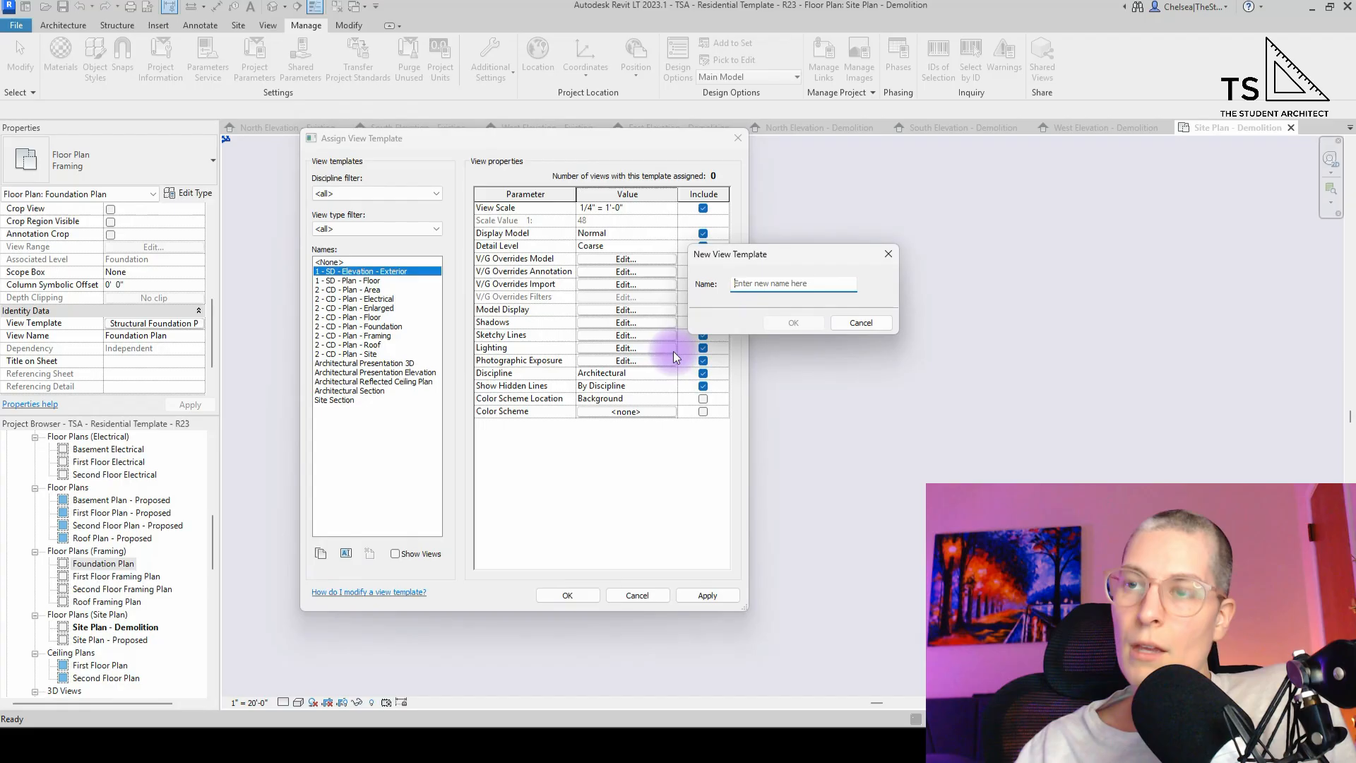
text(1)
key(BackSpace)
text(2 - )
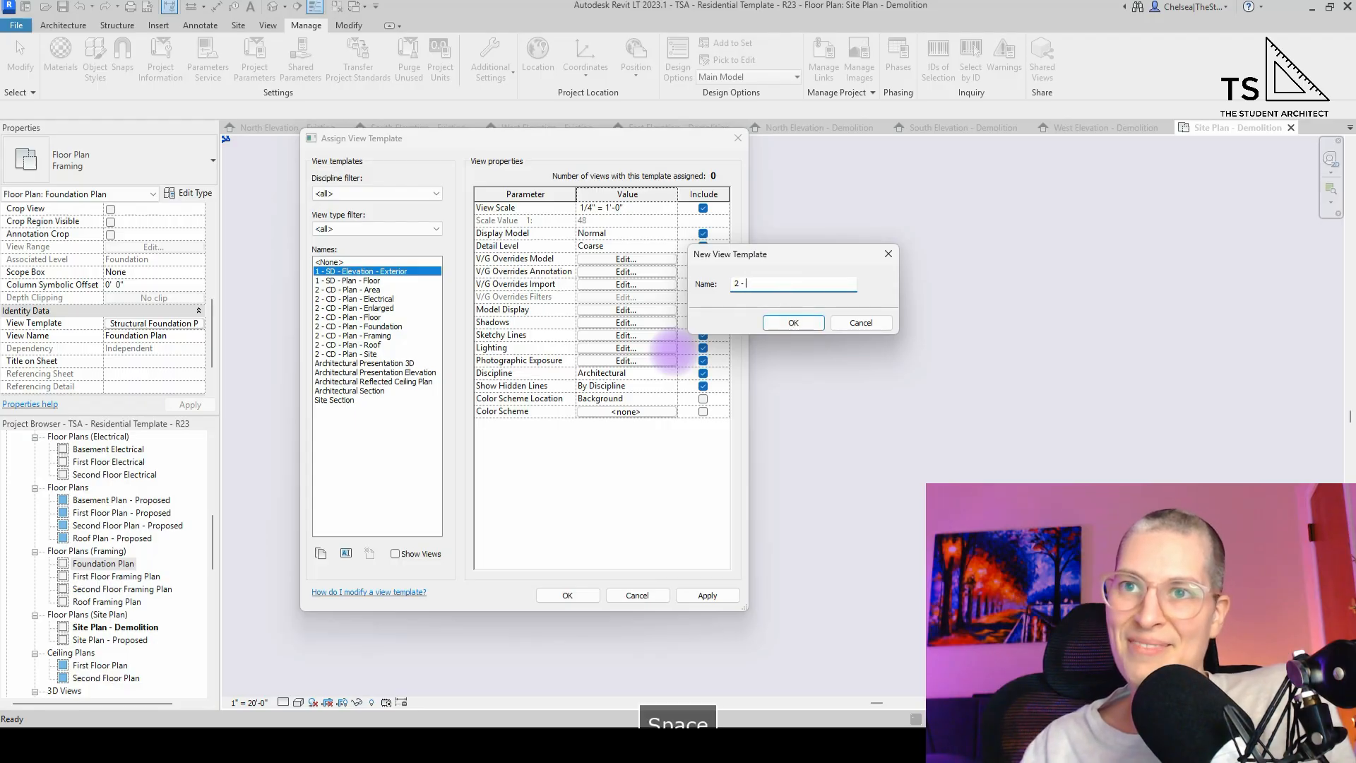
text(CD -)
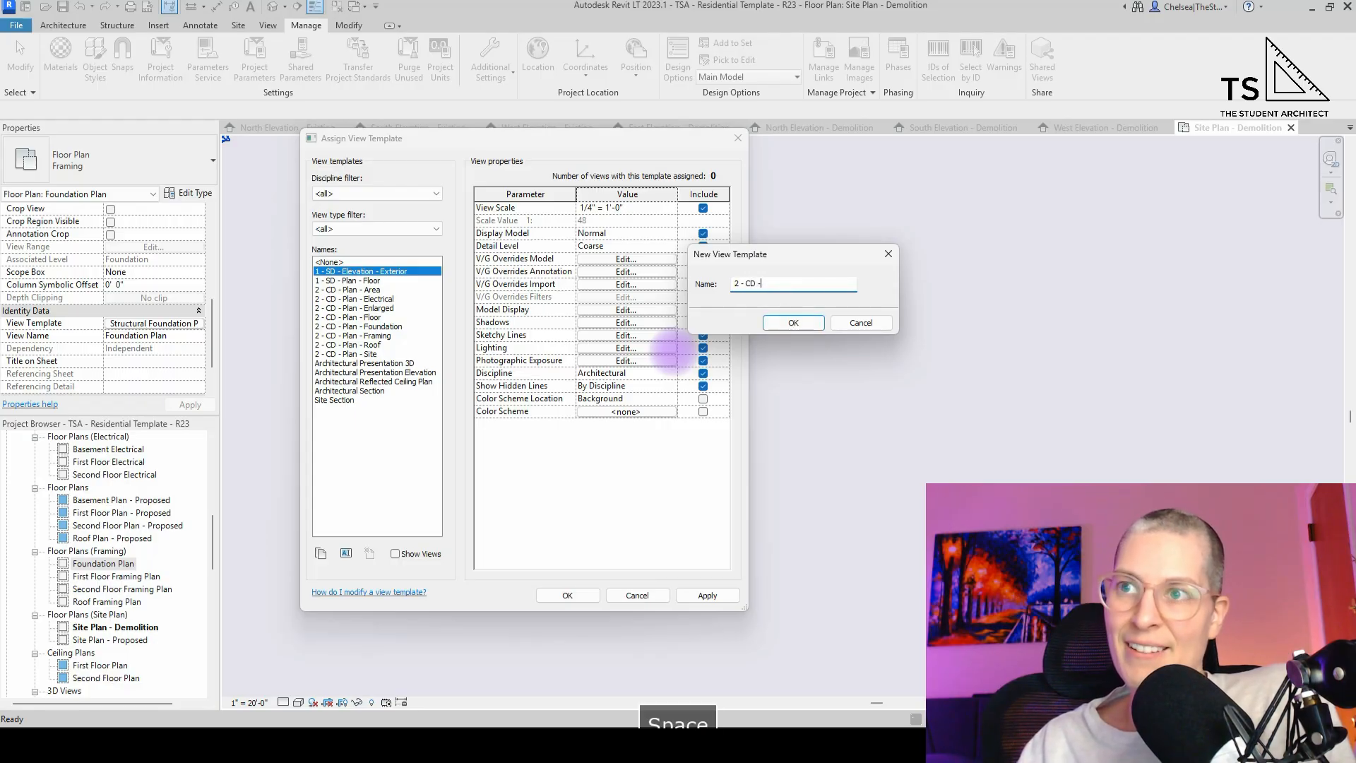
text( Elevation -)
text( Et)
text(terior)
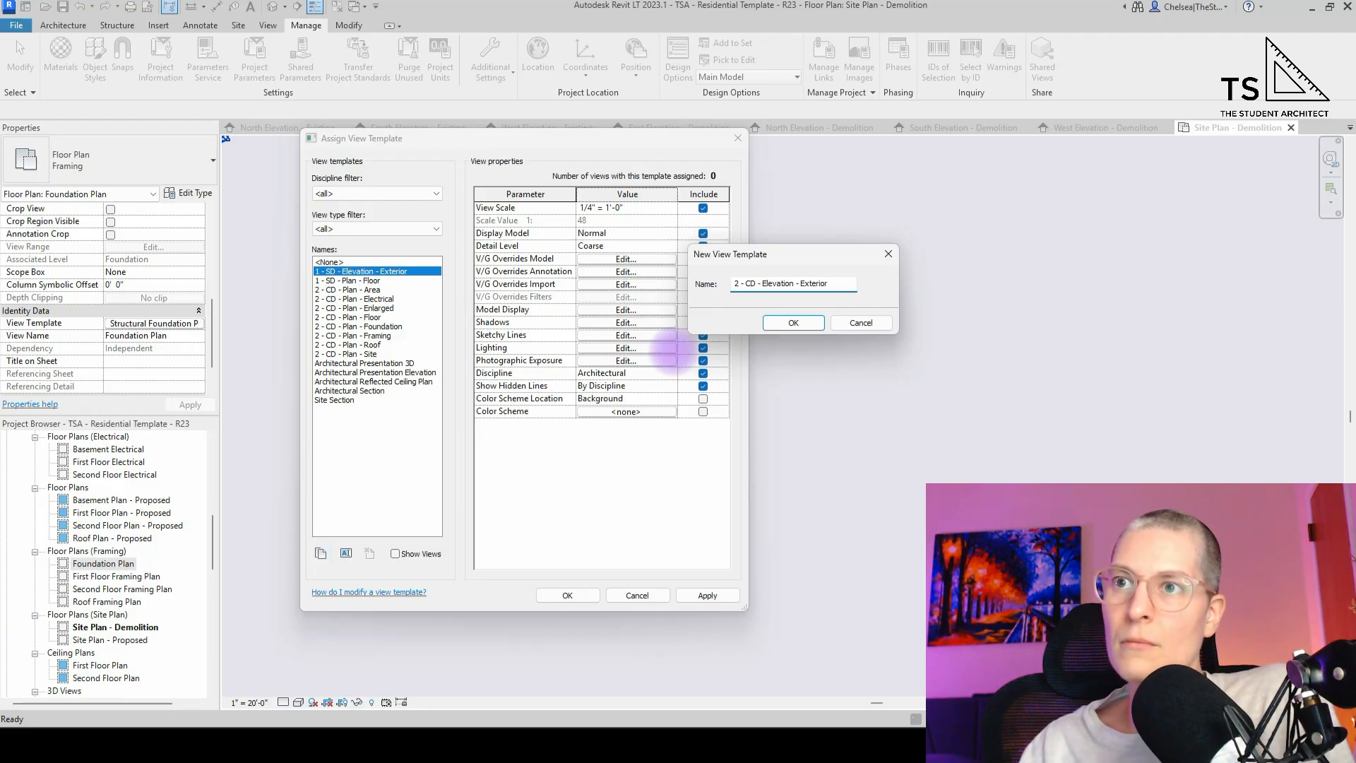
key(Return)
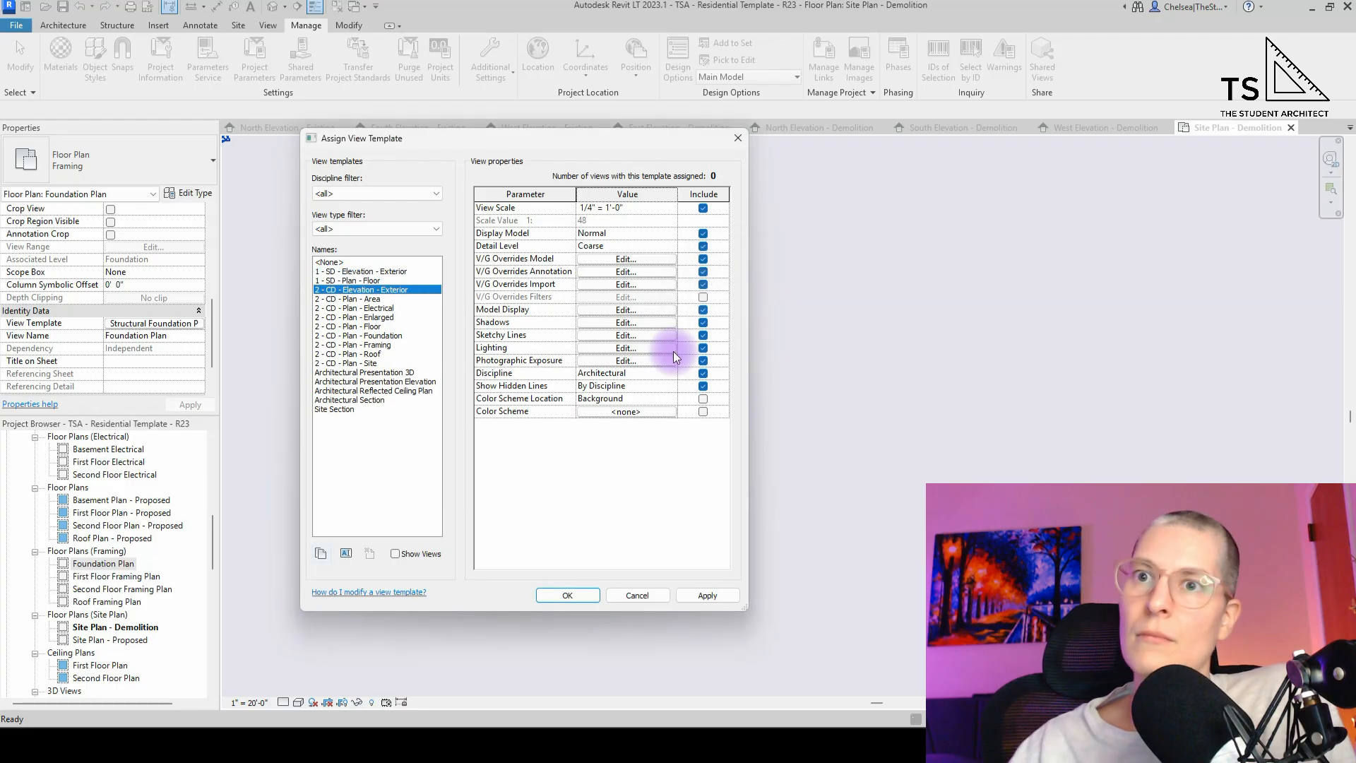
- Duplicate the CD exterior elevation view template as "2 - CD - Elevation - Interior"
click(321, 556)
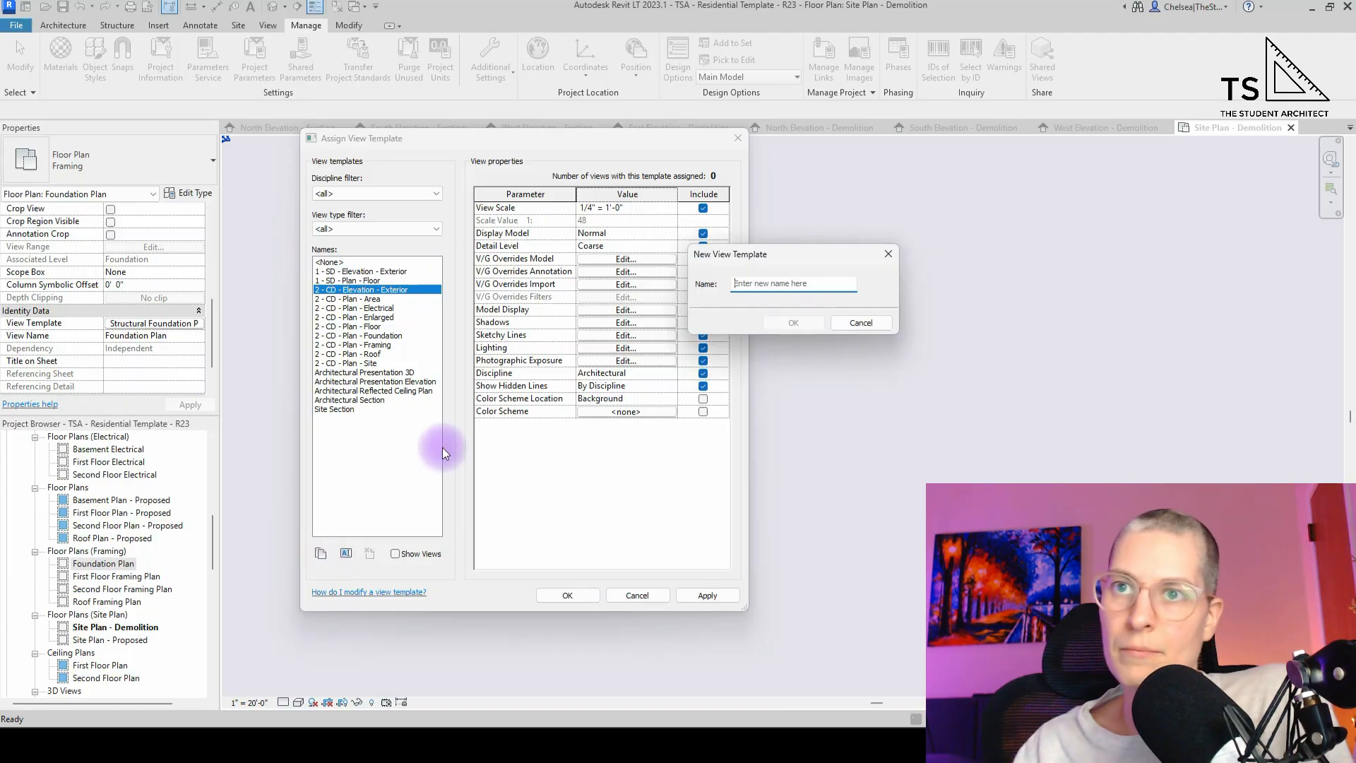
text(2 )
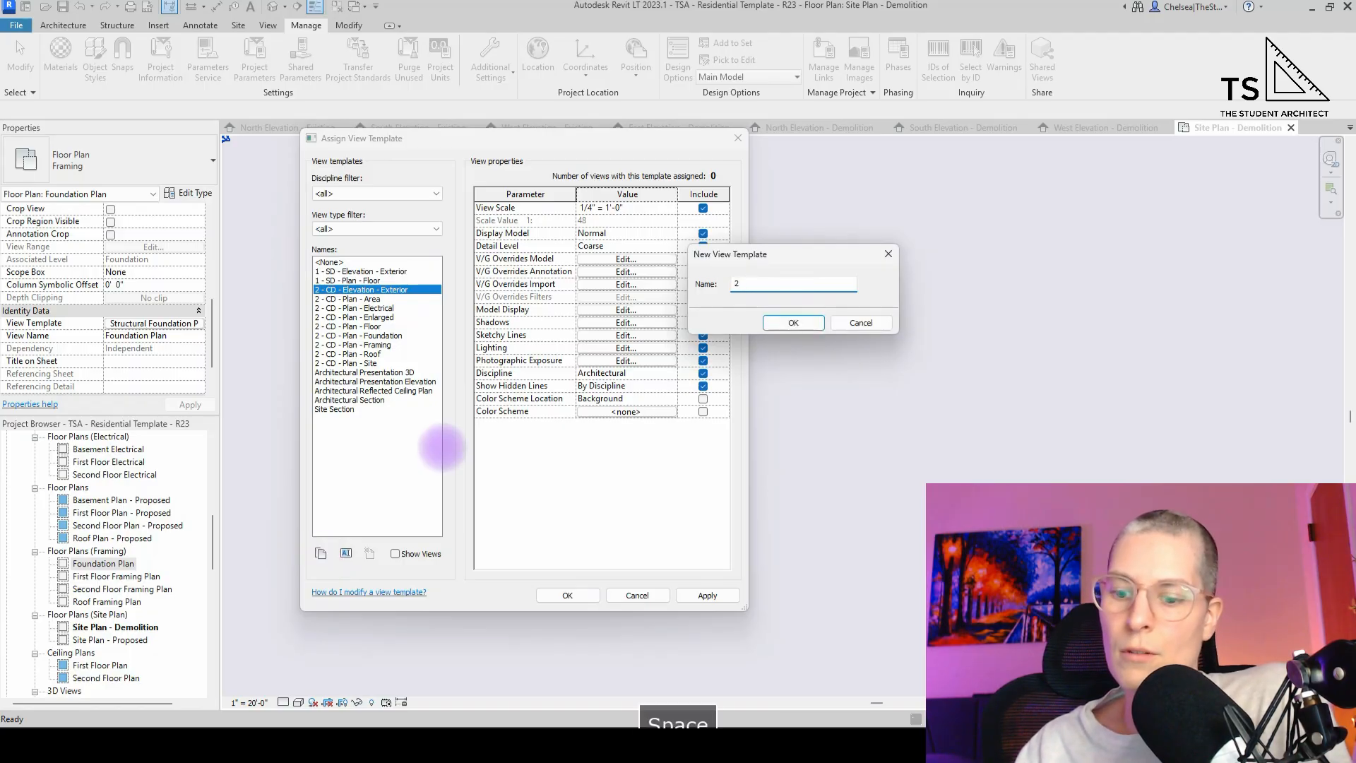
text(- CD -)
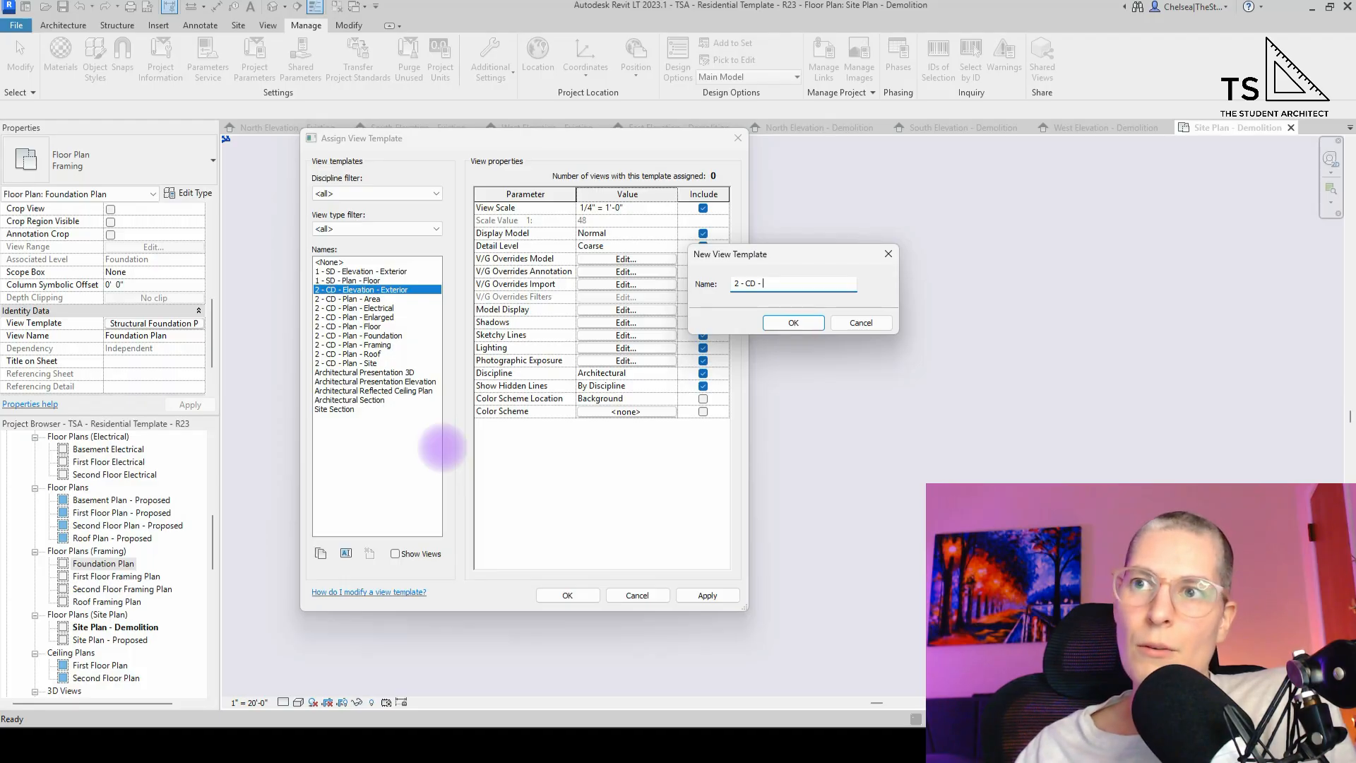
text(Elevation - Interior)
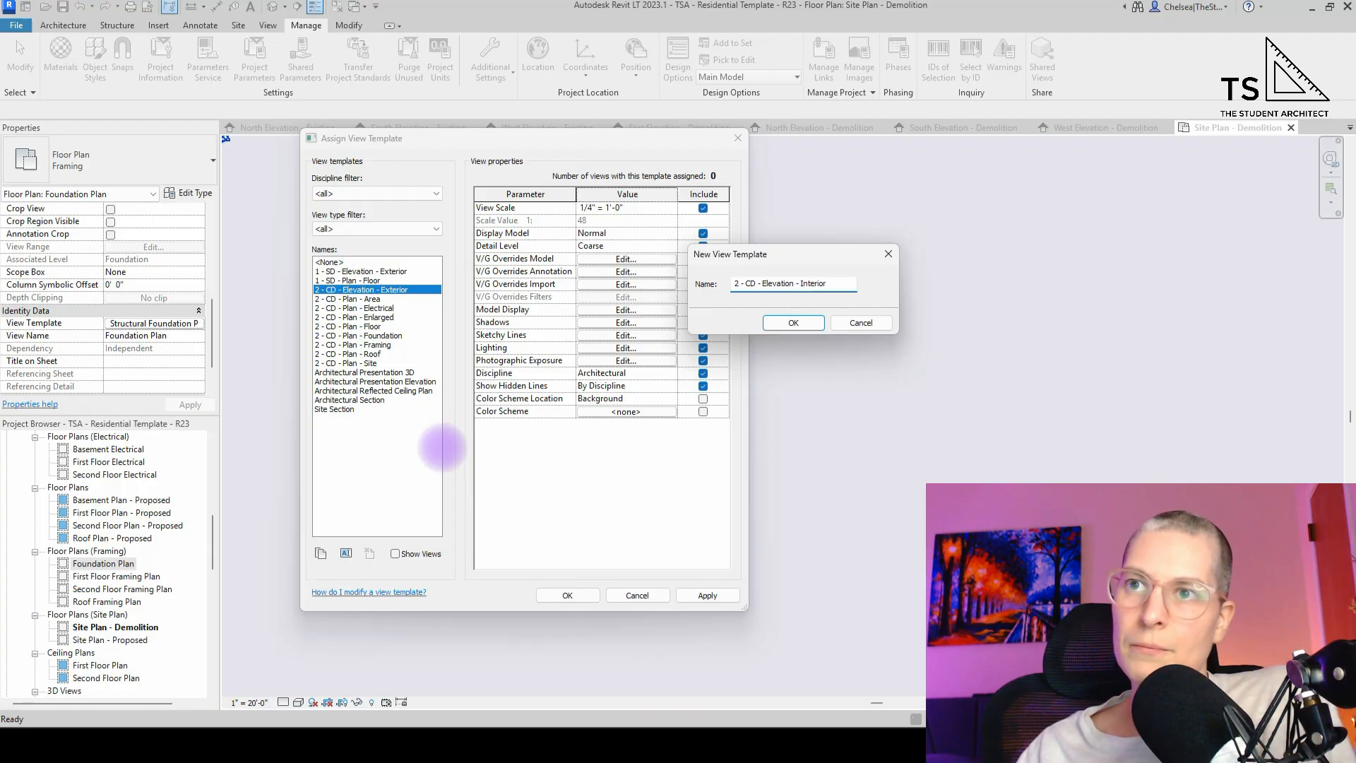
key(Return)
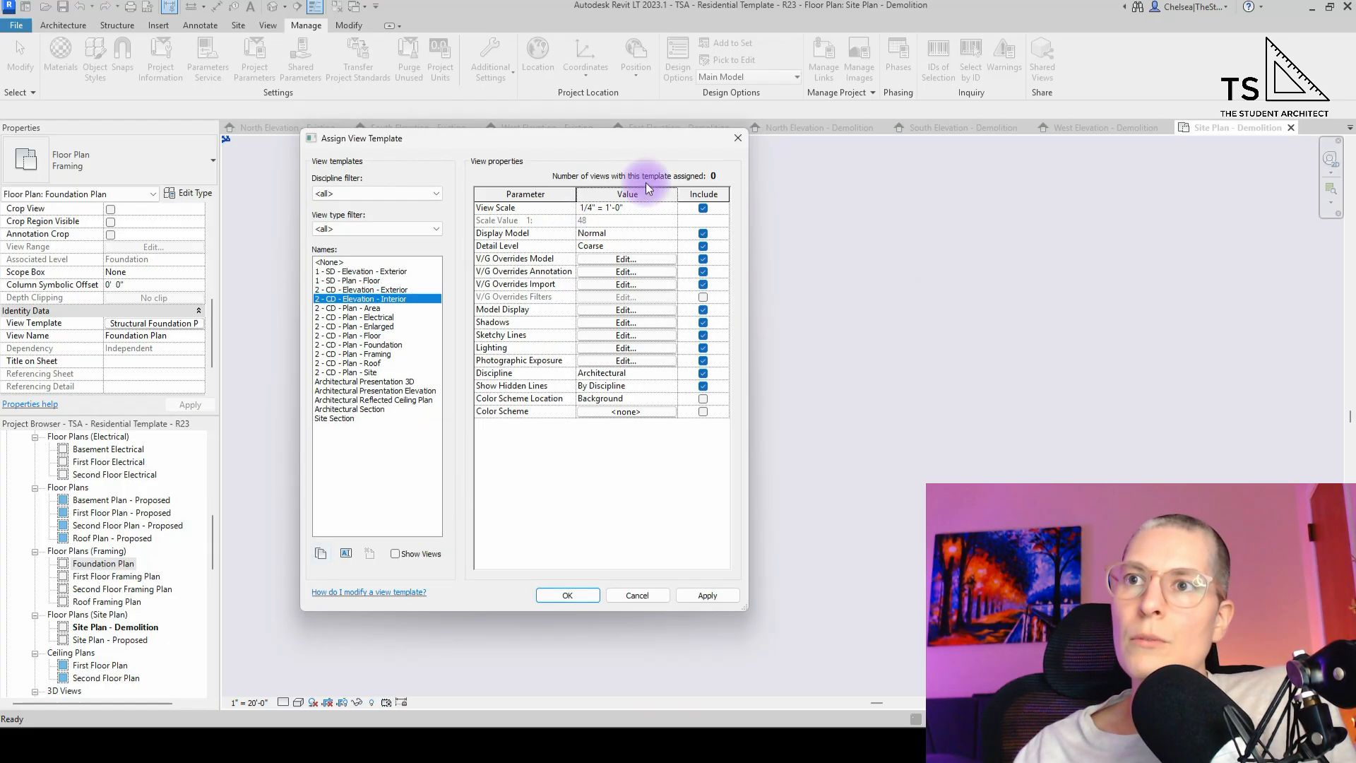
- Set the CD interior elevation template's view scale to 1/2" = 1'-0" and detail level to Medium, and check the enlarged plan template's settings
click(664, 207)
click(671, 209)
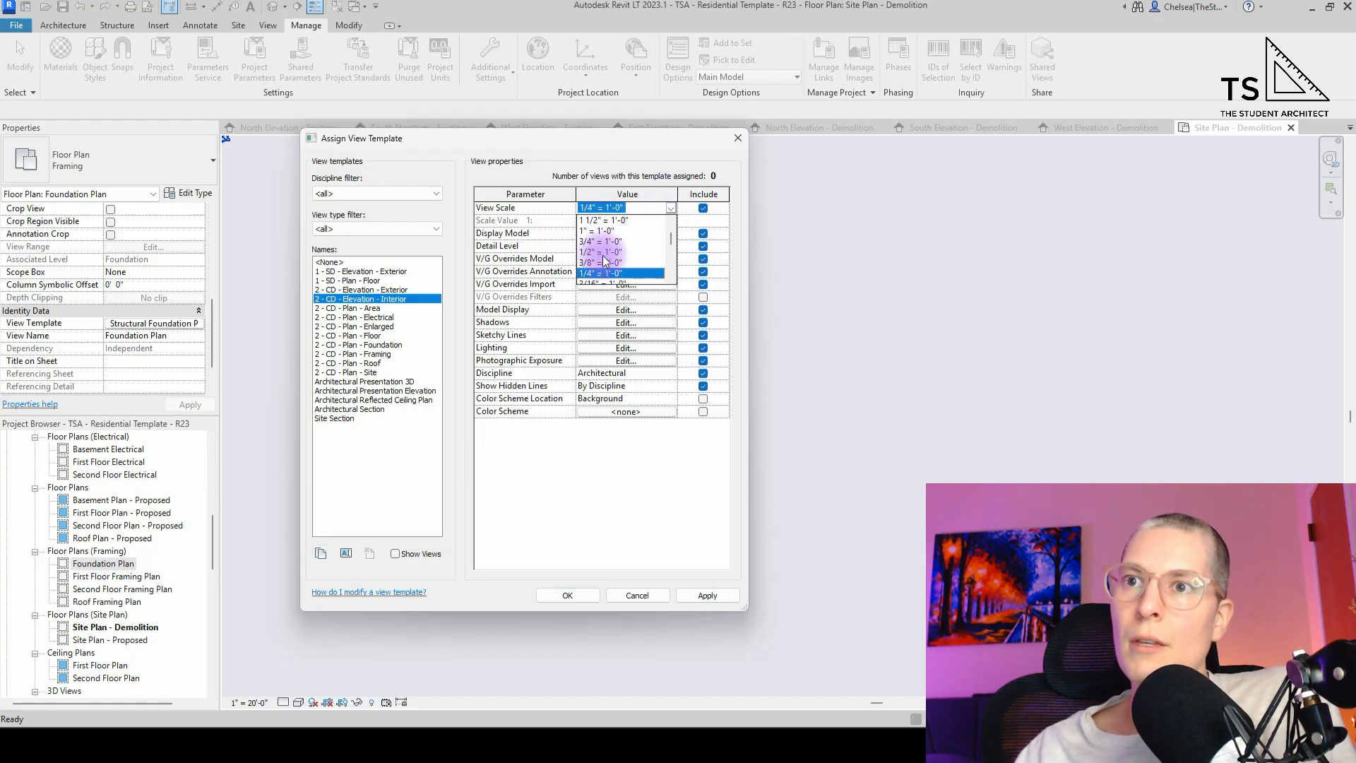
click(597, 253)
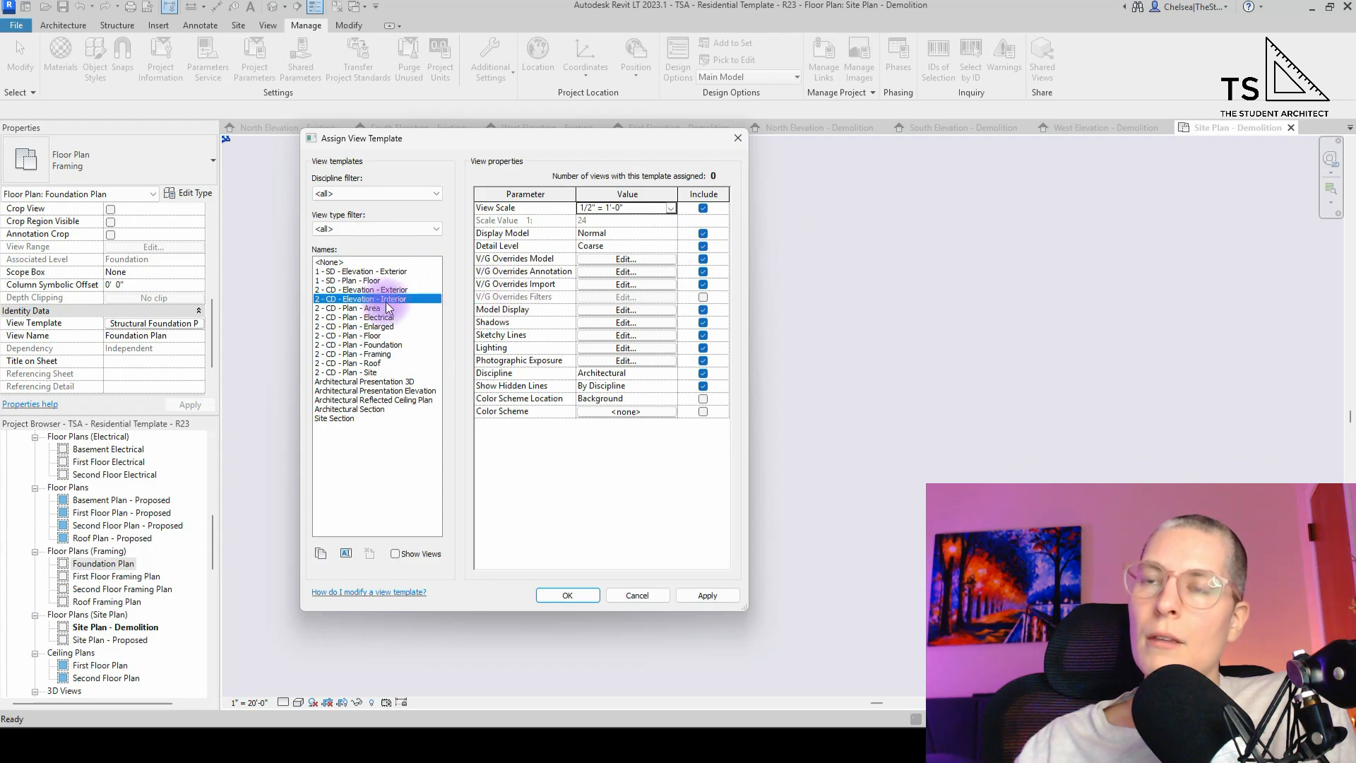
click(672, 246)
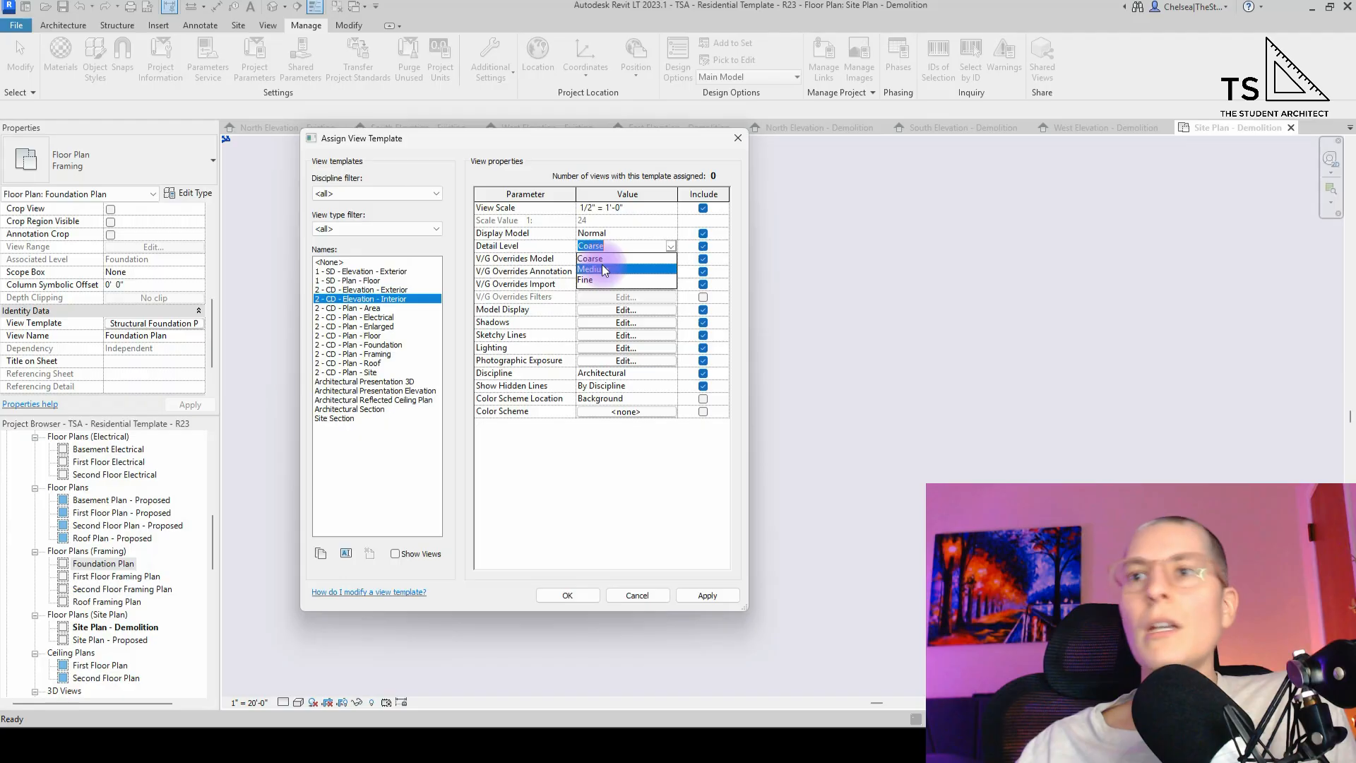
click(602, 268)
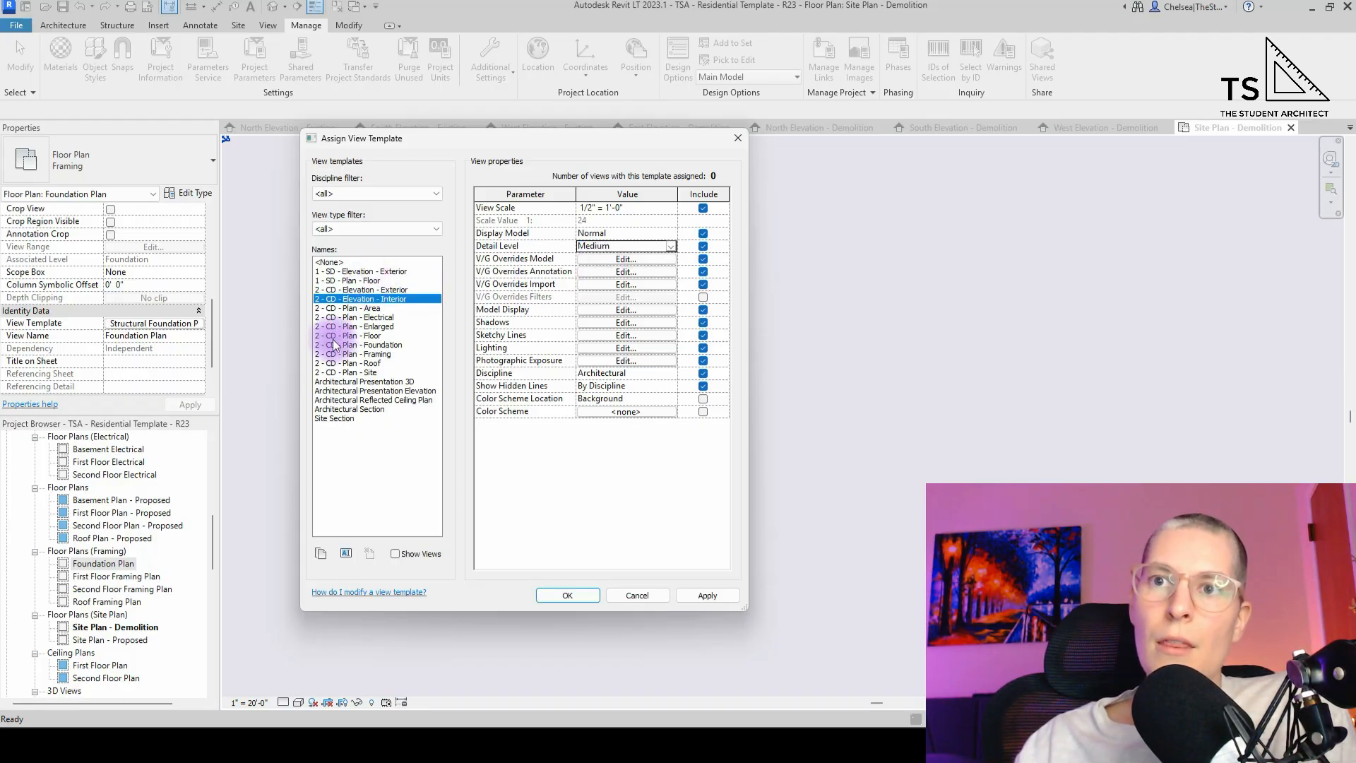
click(373, 327)
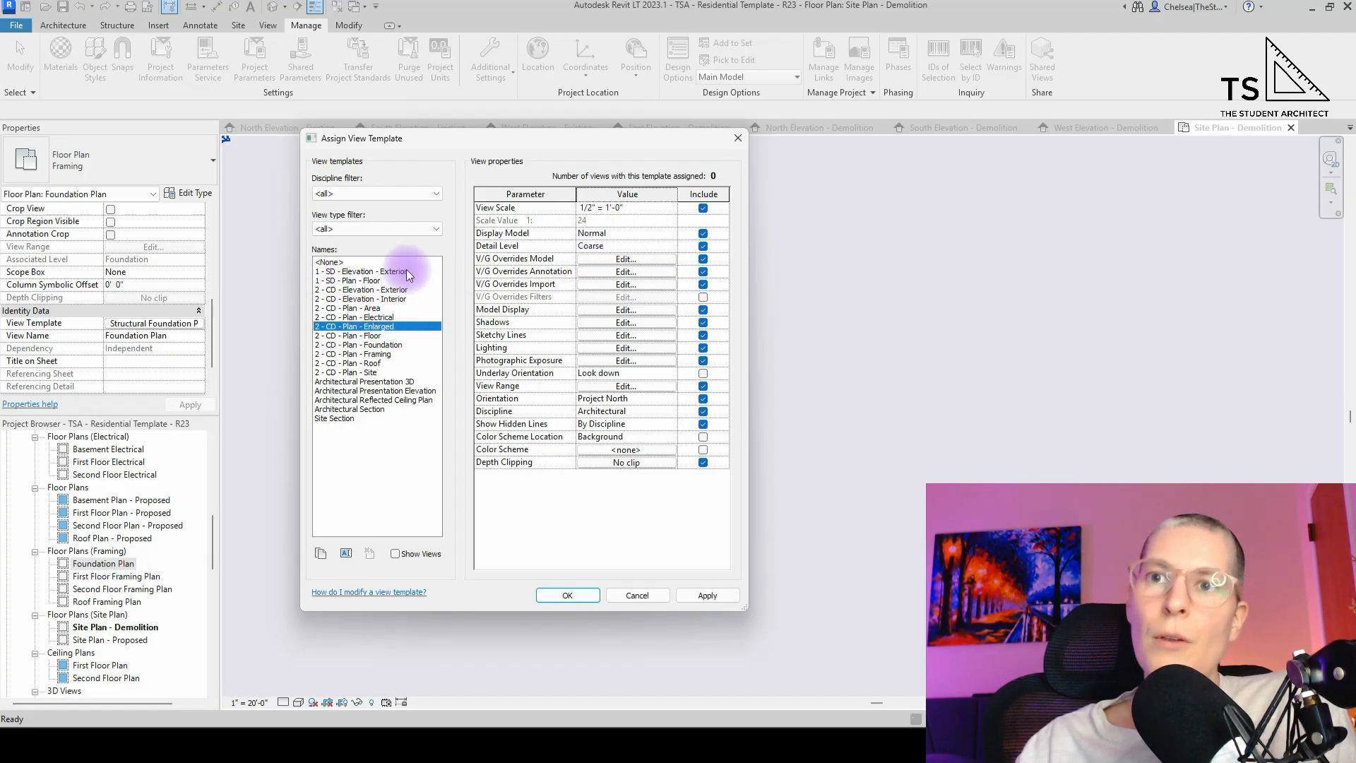
- Rename the Architectural Presentation 3D view template with a name starting "2 - CD -"
click(373, 382)
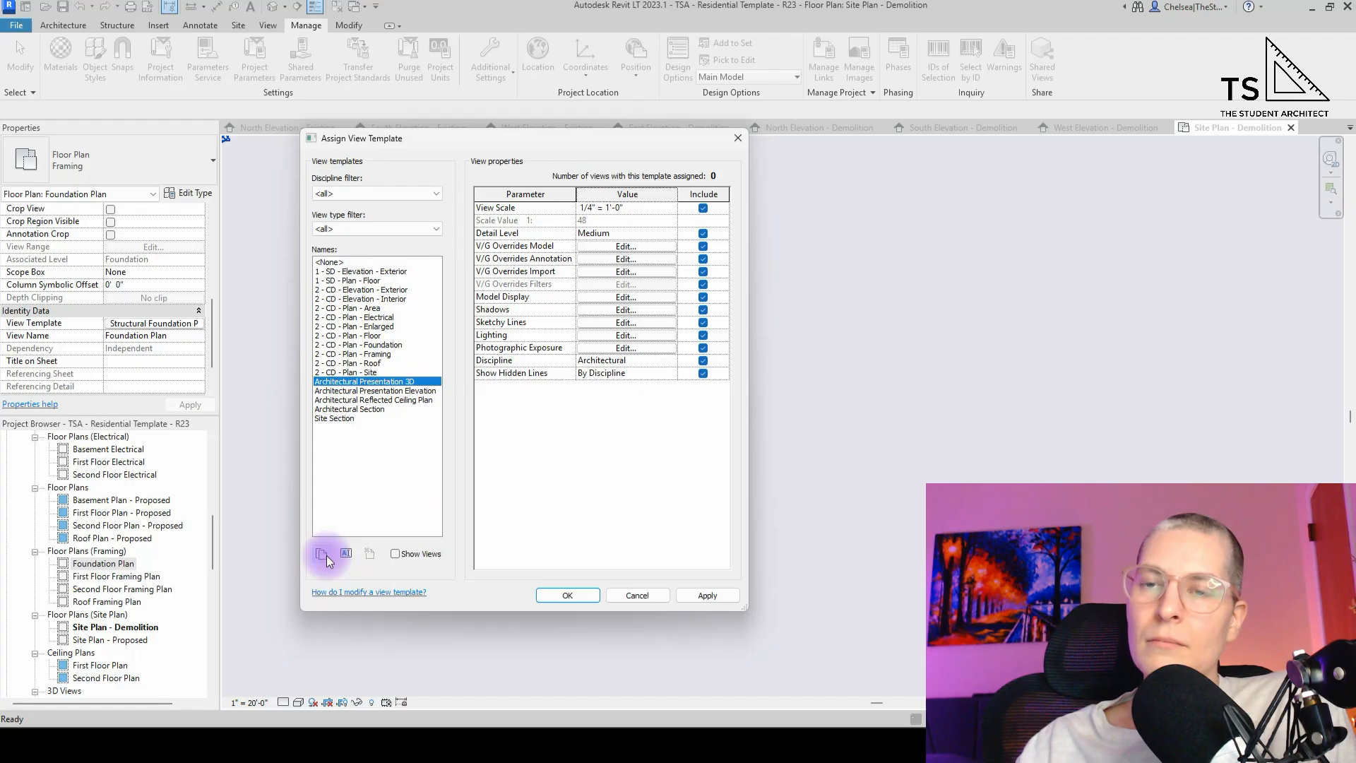
click(346, 553)
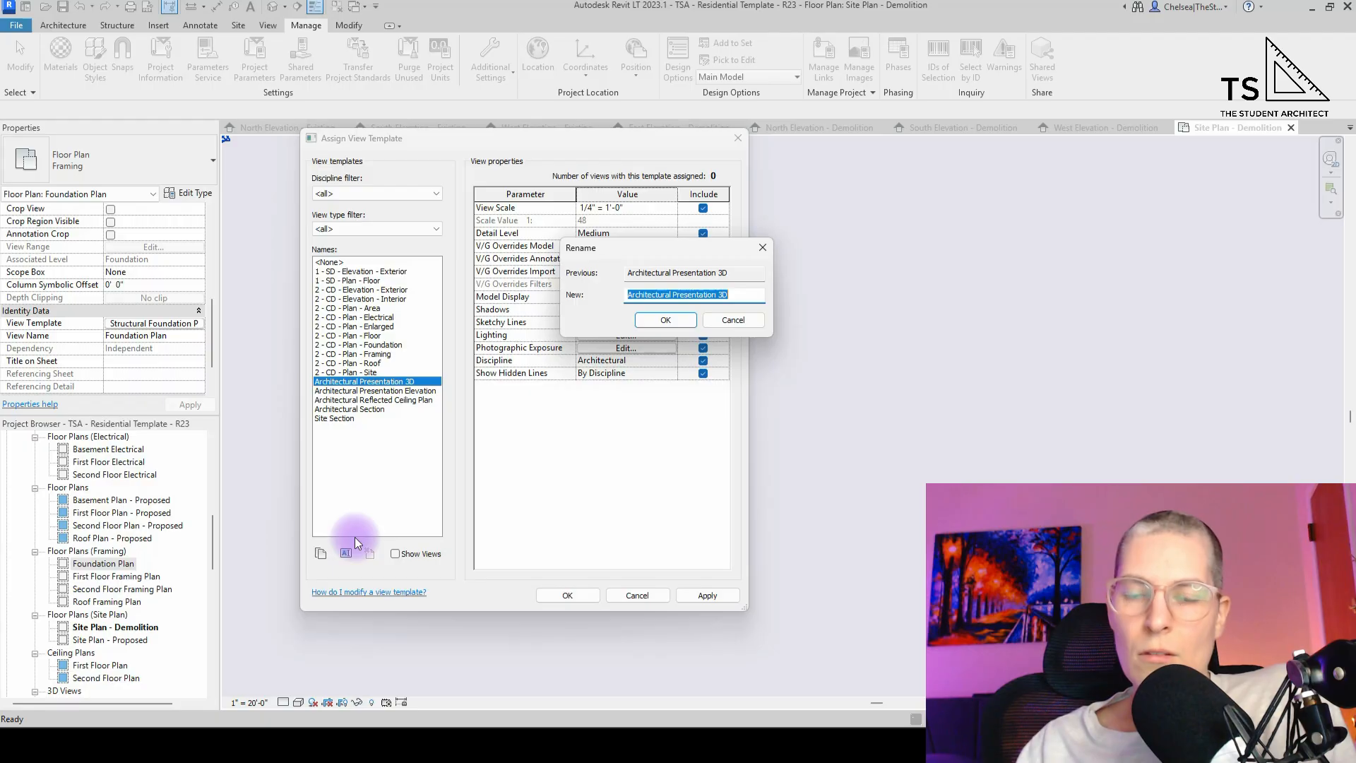
text(2 )
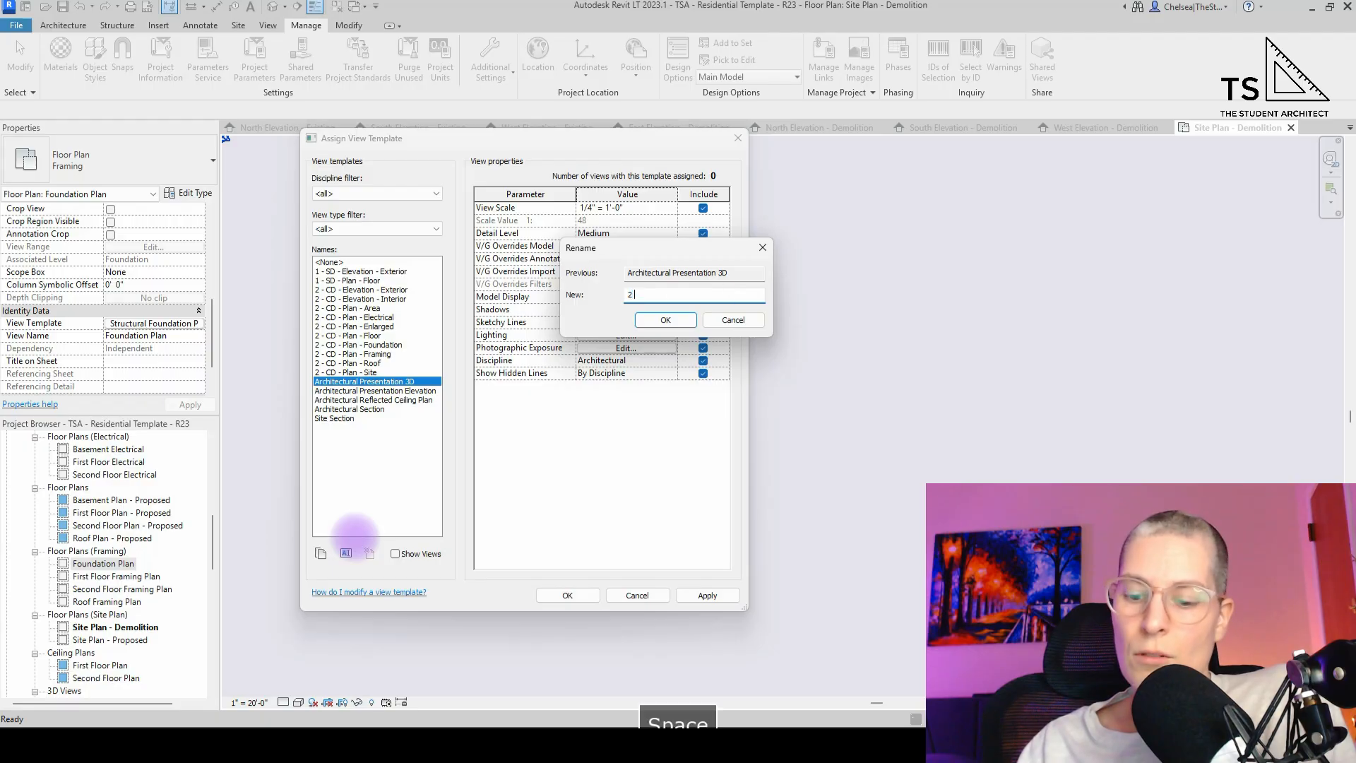
text(- CD - )
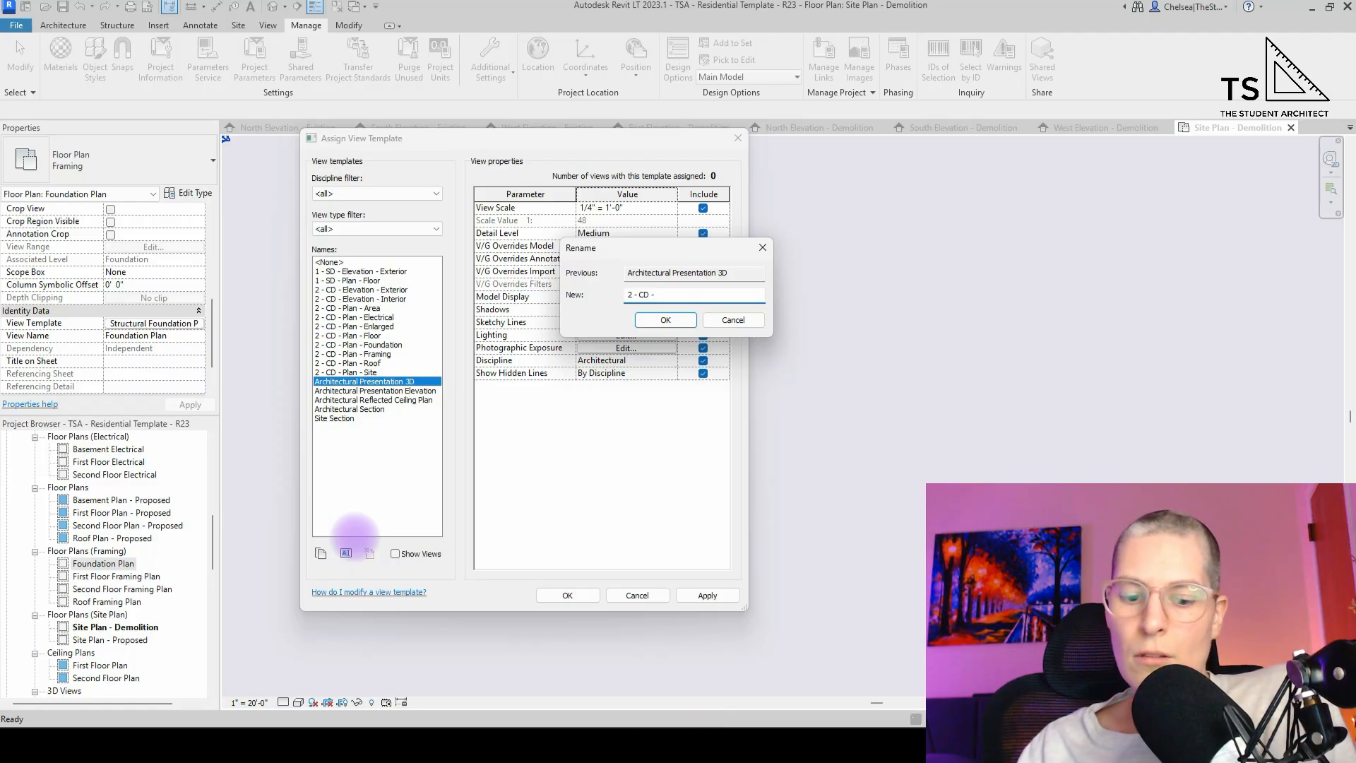
- Rename the Architectural Presentation 3D view template to "2 - CD - 3D"
text(3D)
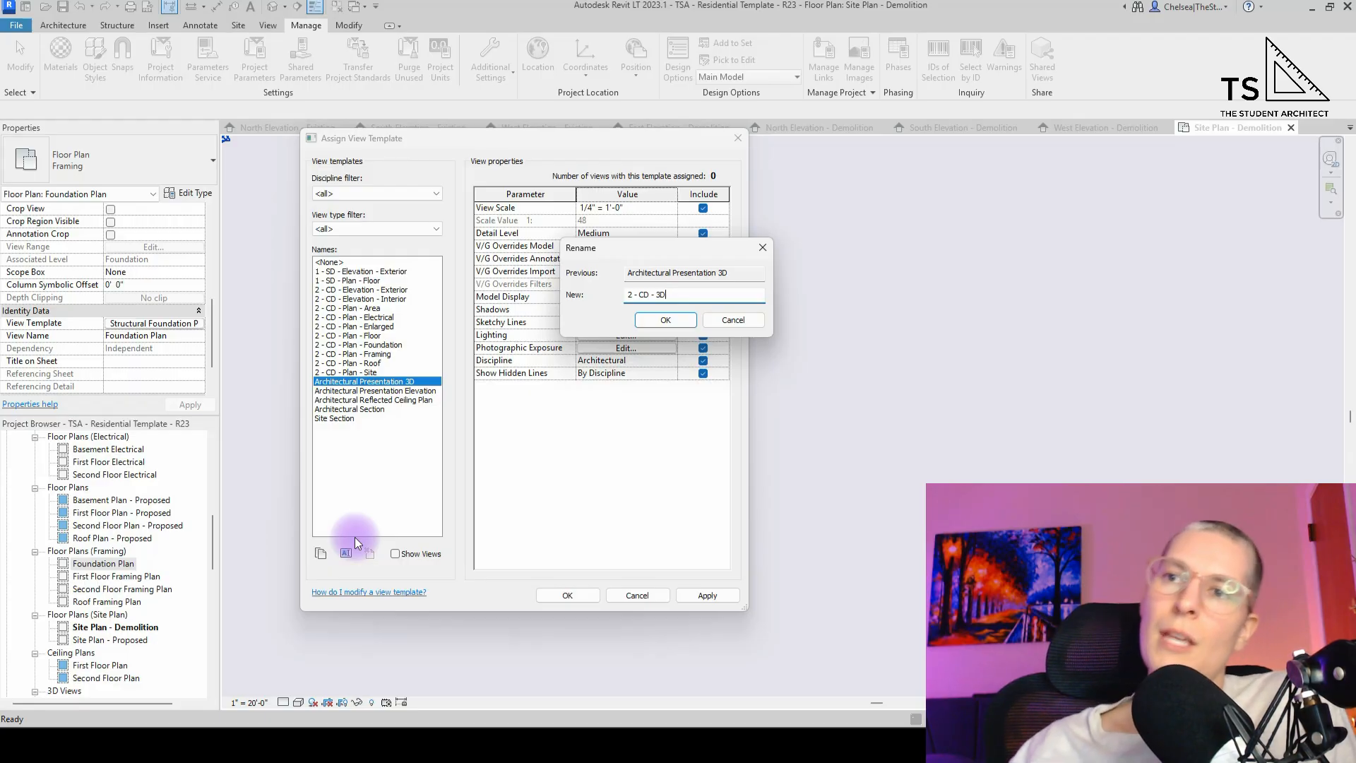
click(662, 321)
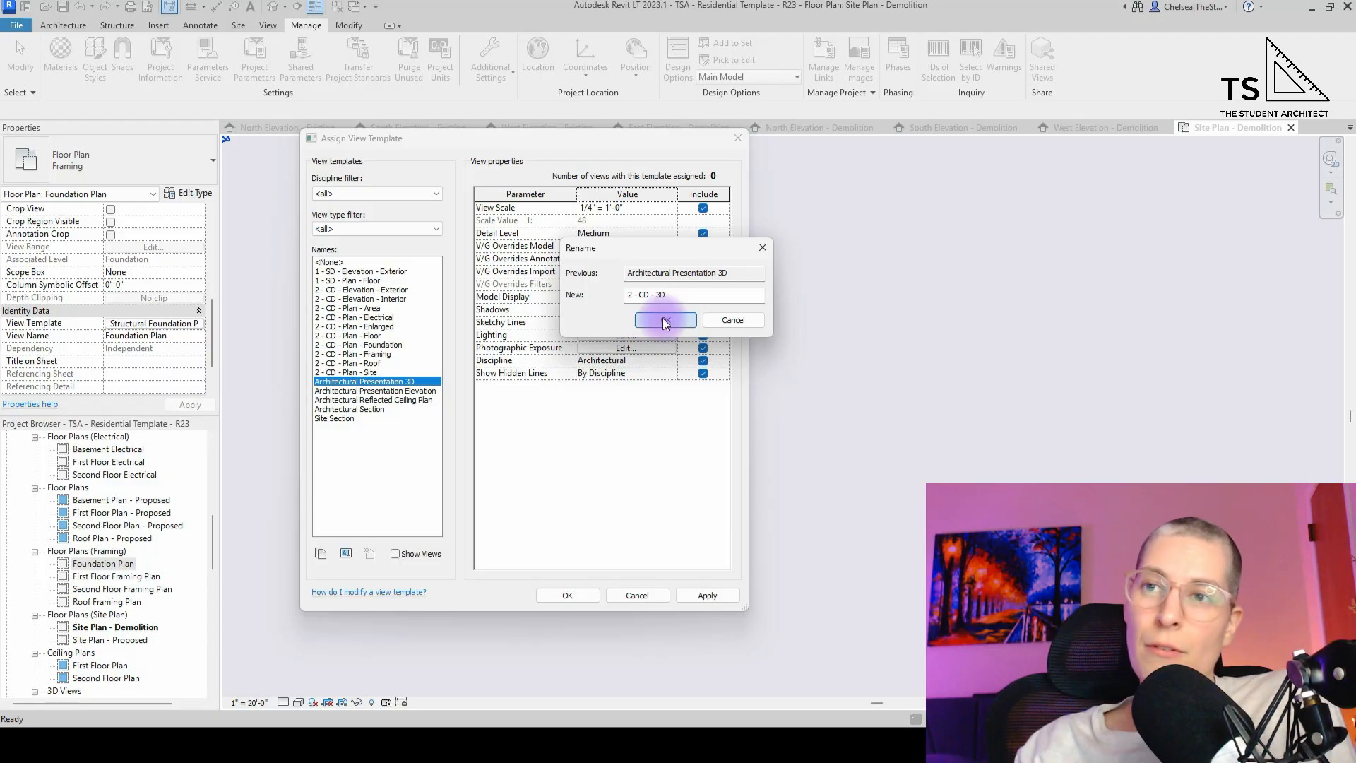
- Review the model category visibility overrides of the Architectural Presentation Elevation view template without changing them
click(361, 391)
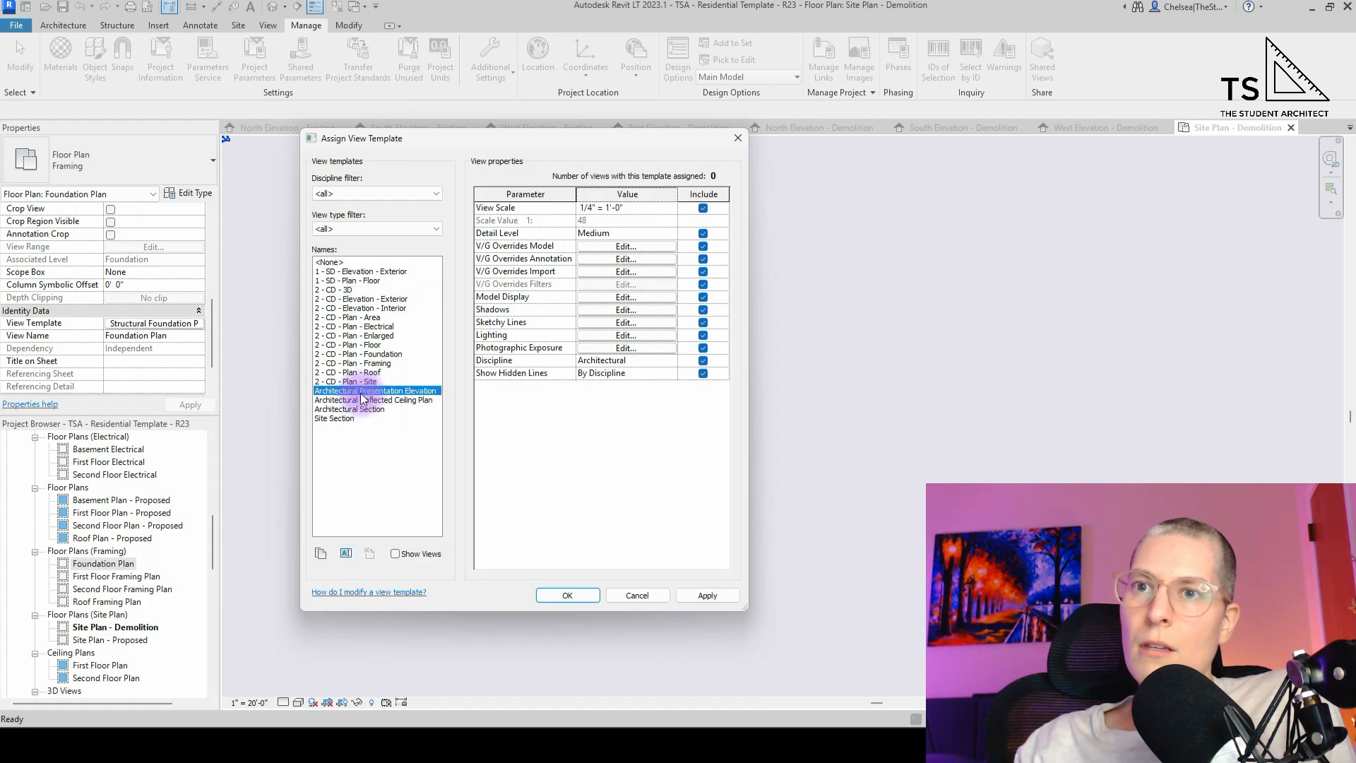
click(604, 257)
scroll(609, 371, down, 11)
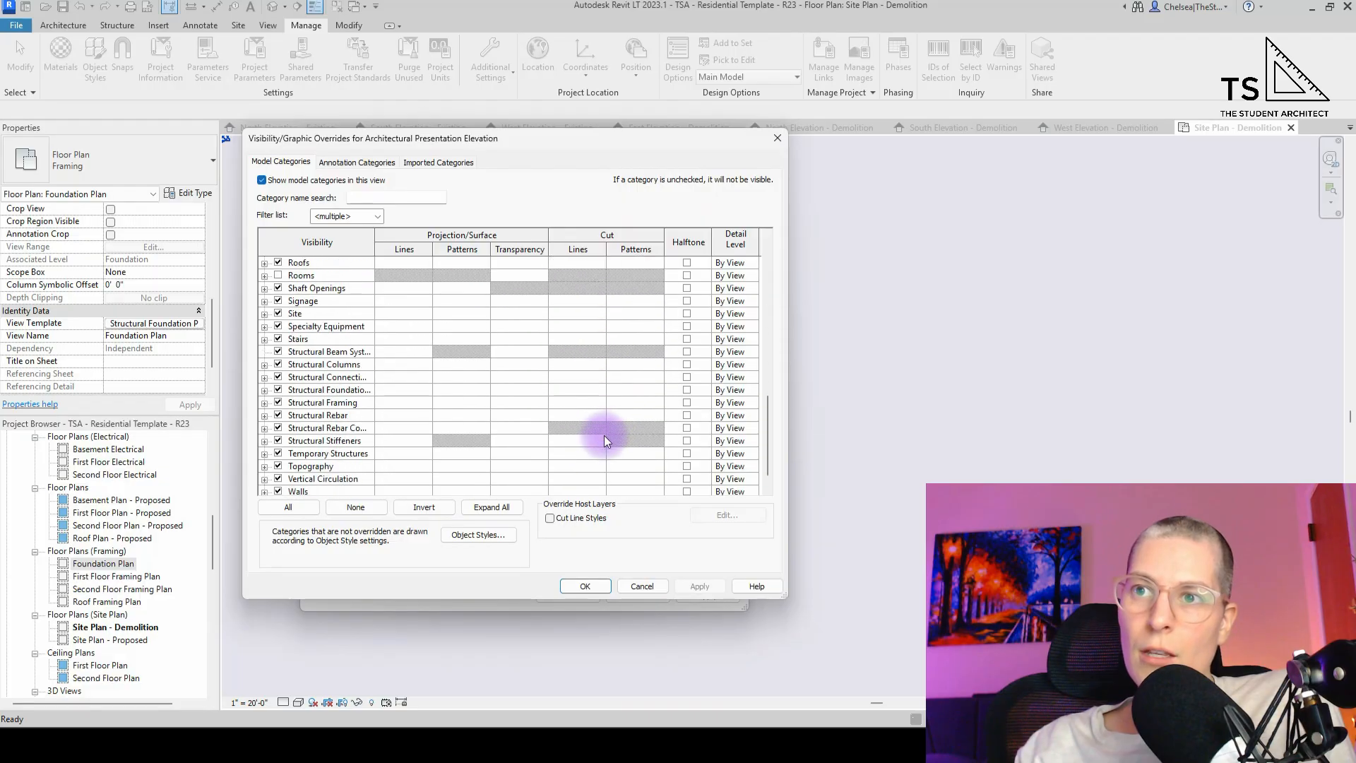
scroll(615, 424, down, 1)
scroll(586, 459, up, 12)
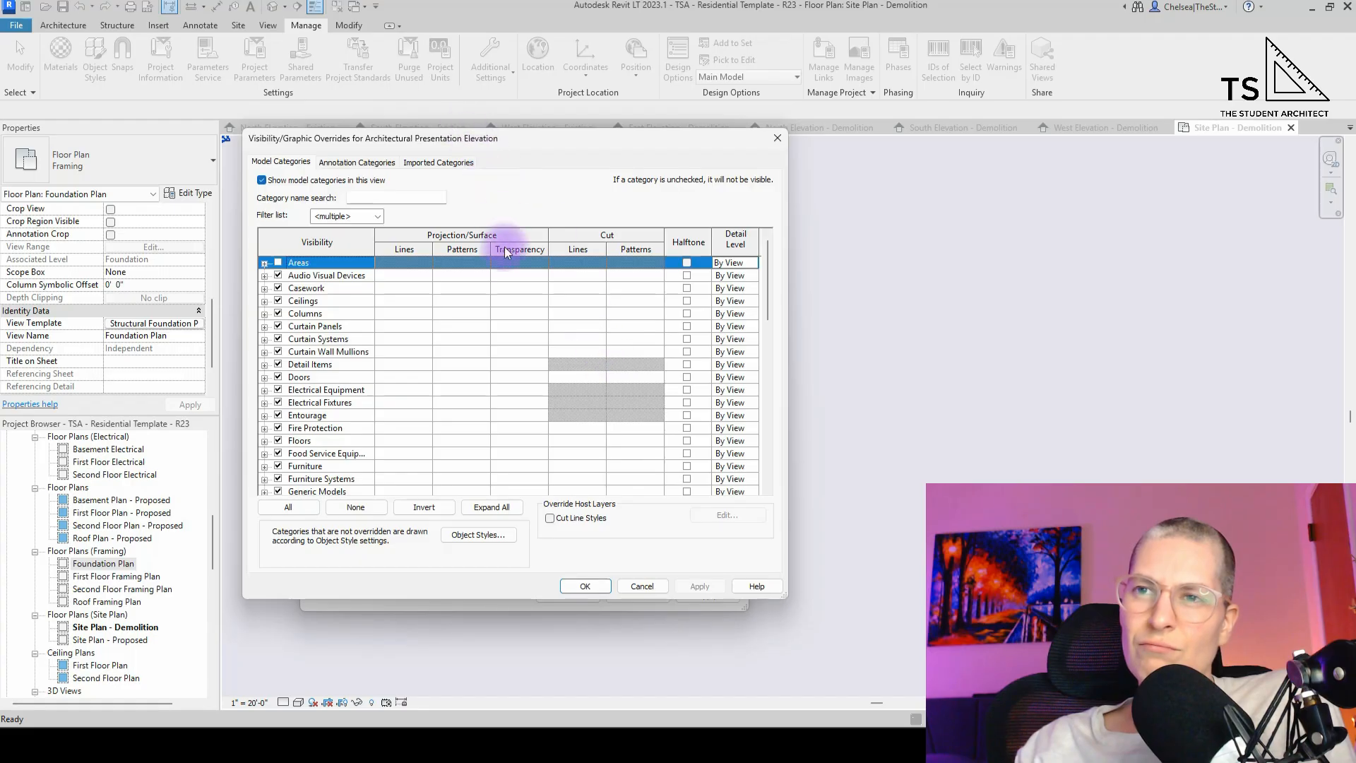
click(778, 138)
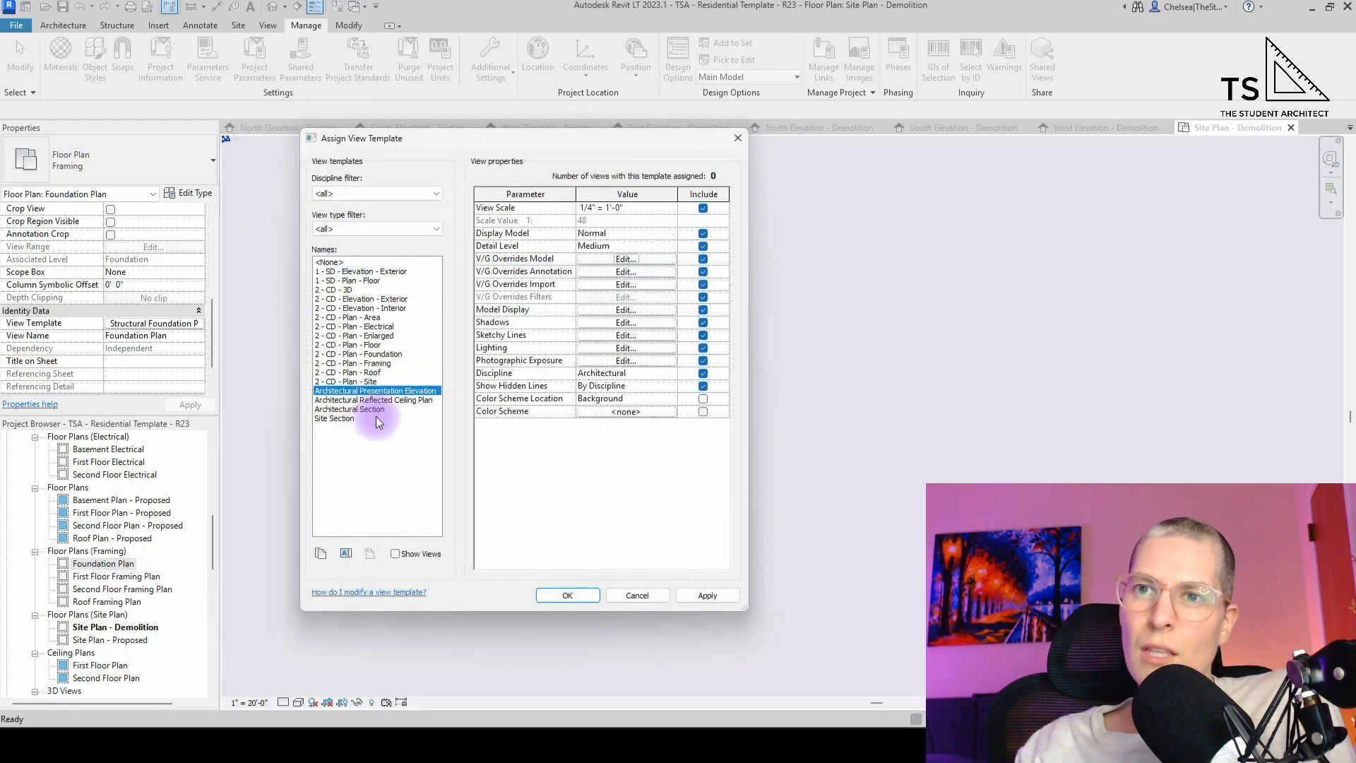
click(395, 555)
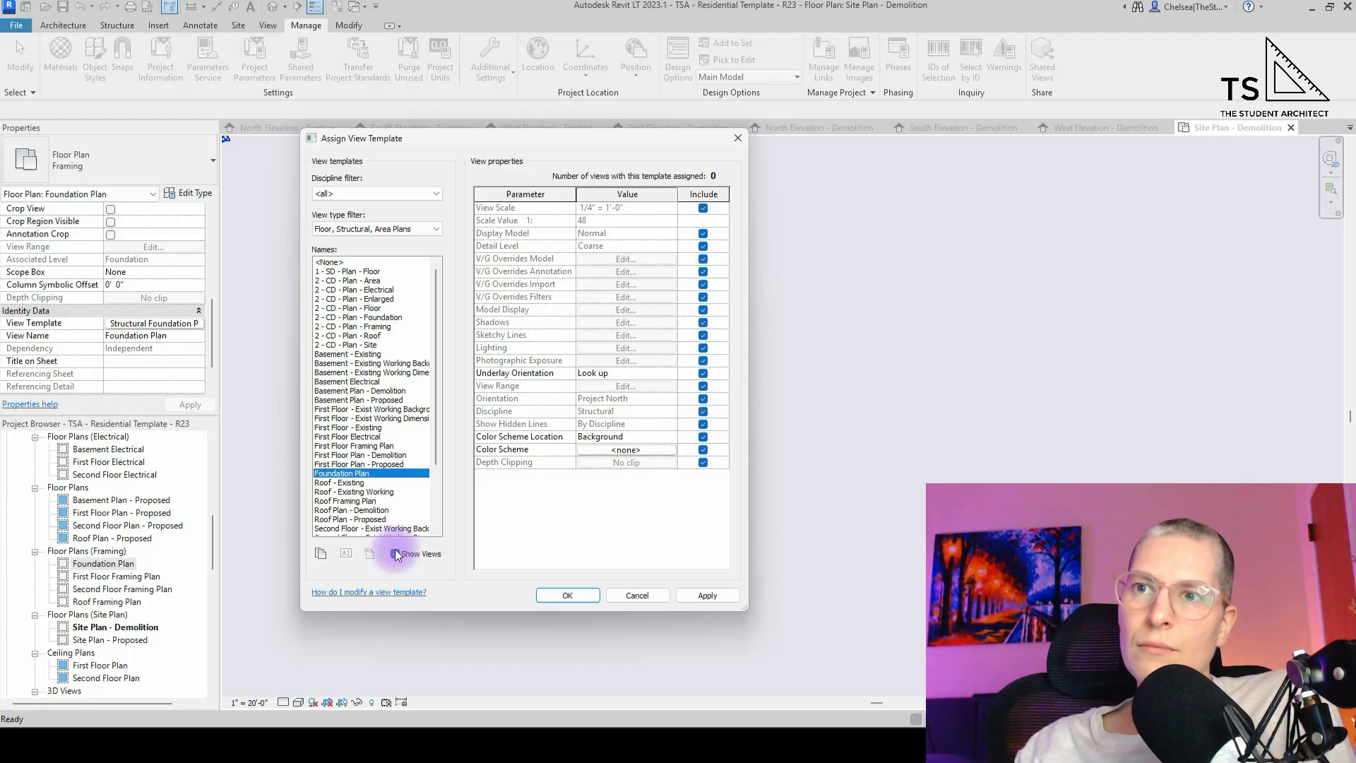
click(396, 554)
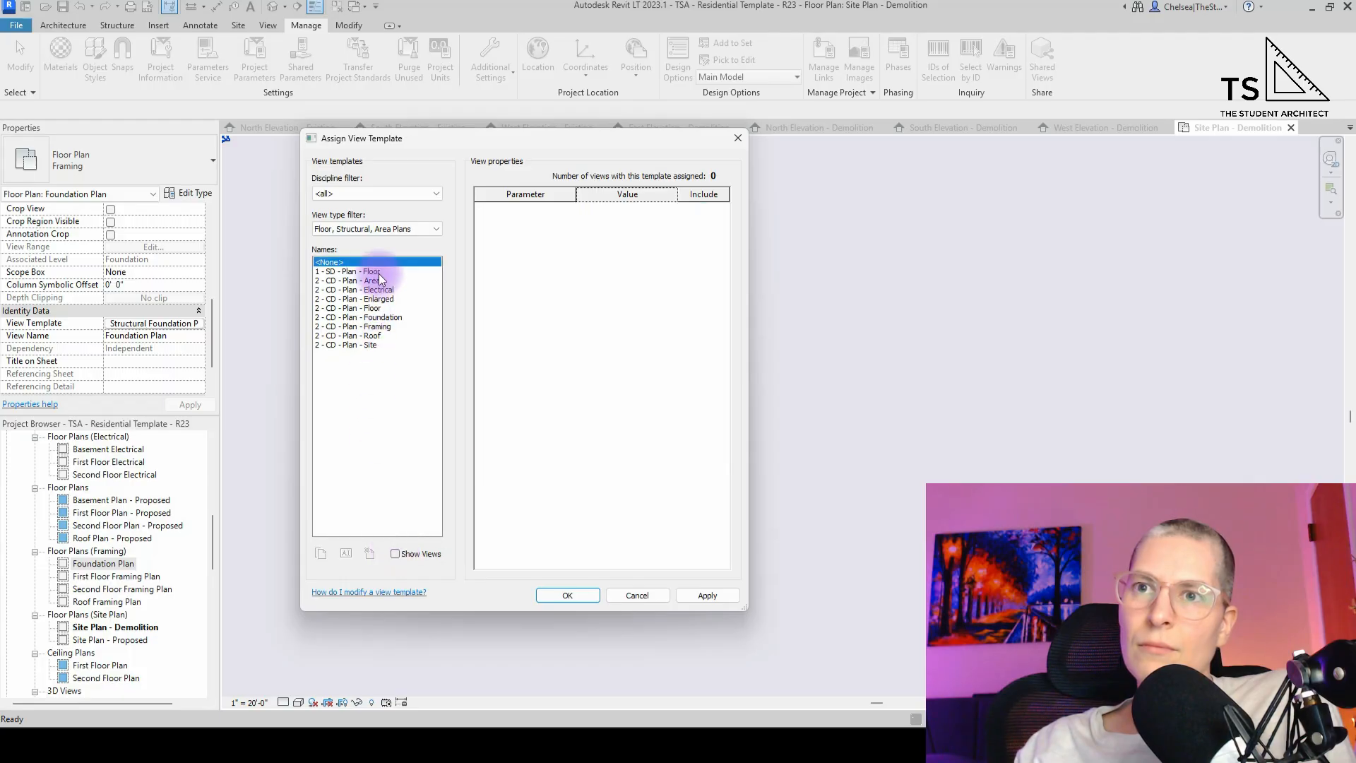
click(392, 229)
click(353, 241)
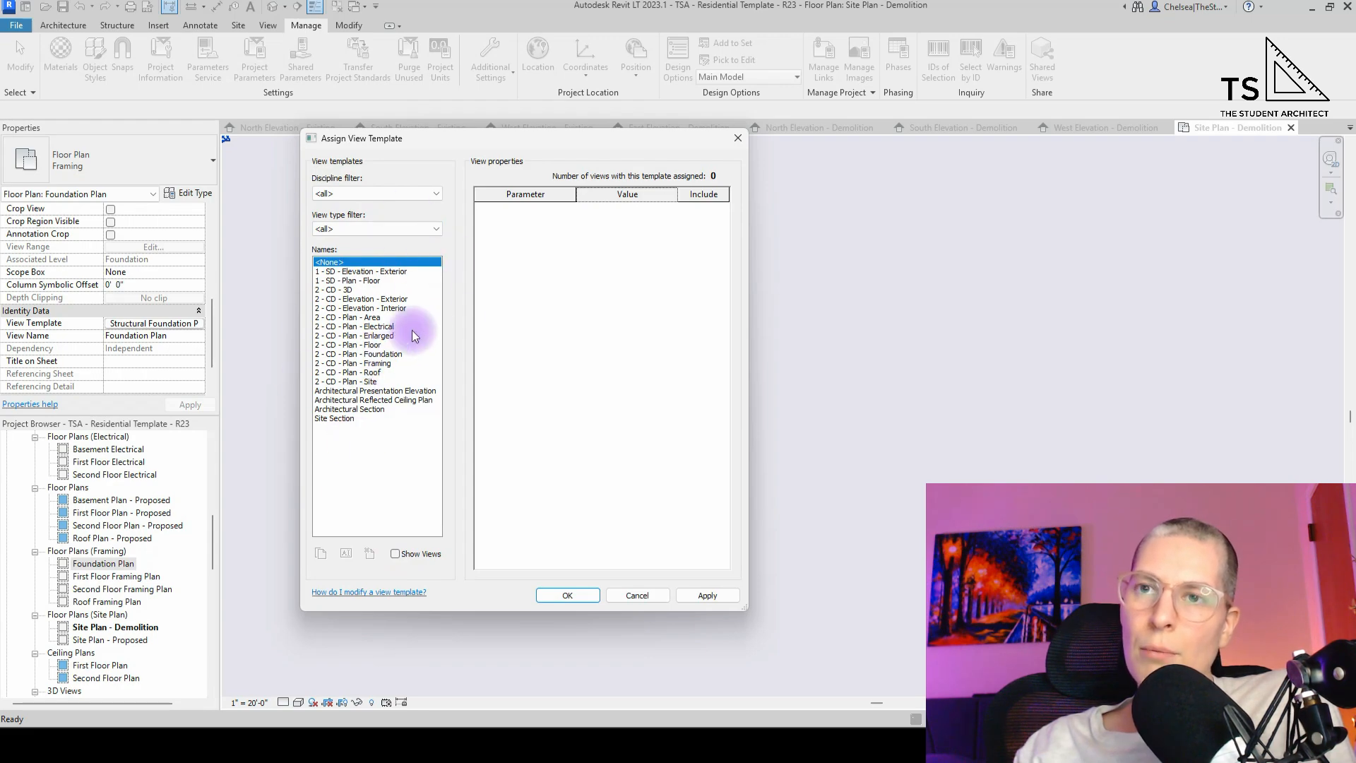
- Compare the view properties of the roof, elevation, 3D, electrical, reflected ceiling and site section templates with those of Architectural Presentation Elevation
click(373, 372)
click(367, 391)
click(350, 418)
click(361, 400)
click(350, 299)
click(350, 271)
click(330, 290)
click(330, 326)
click(367, 391)
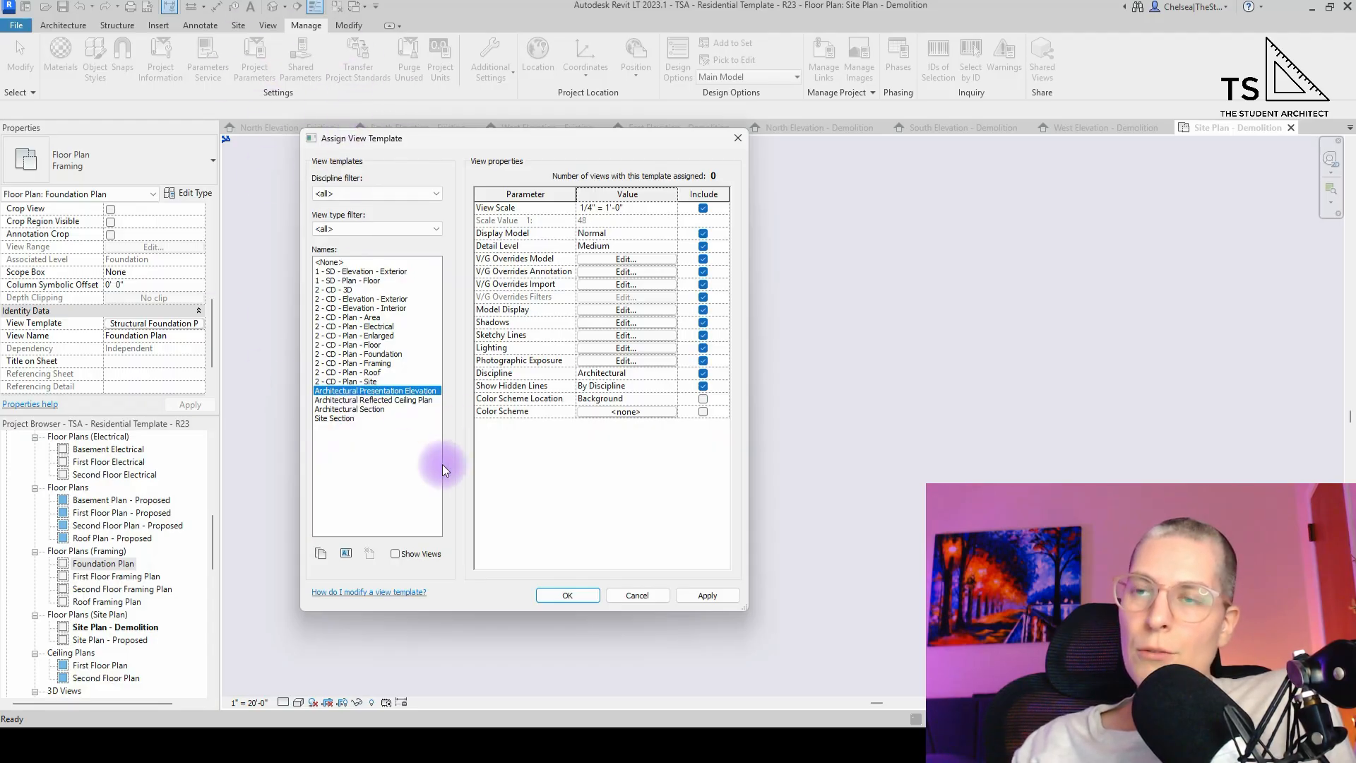
- Rename the Architectural Reflected Ceiling Plan view template to "2 - CD - Plan - Reflected Ceiling"
click(372, 400)
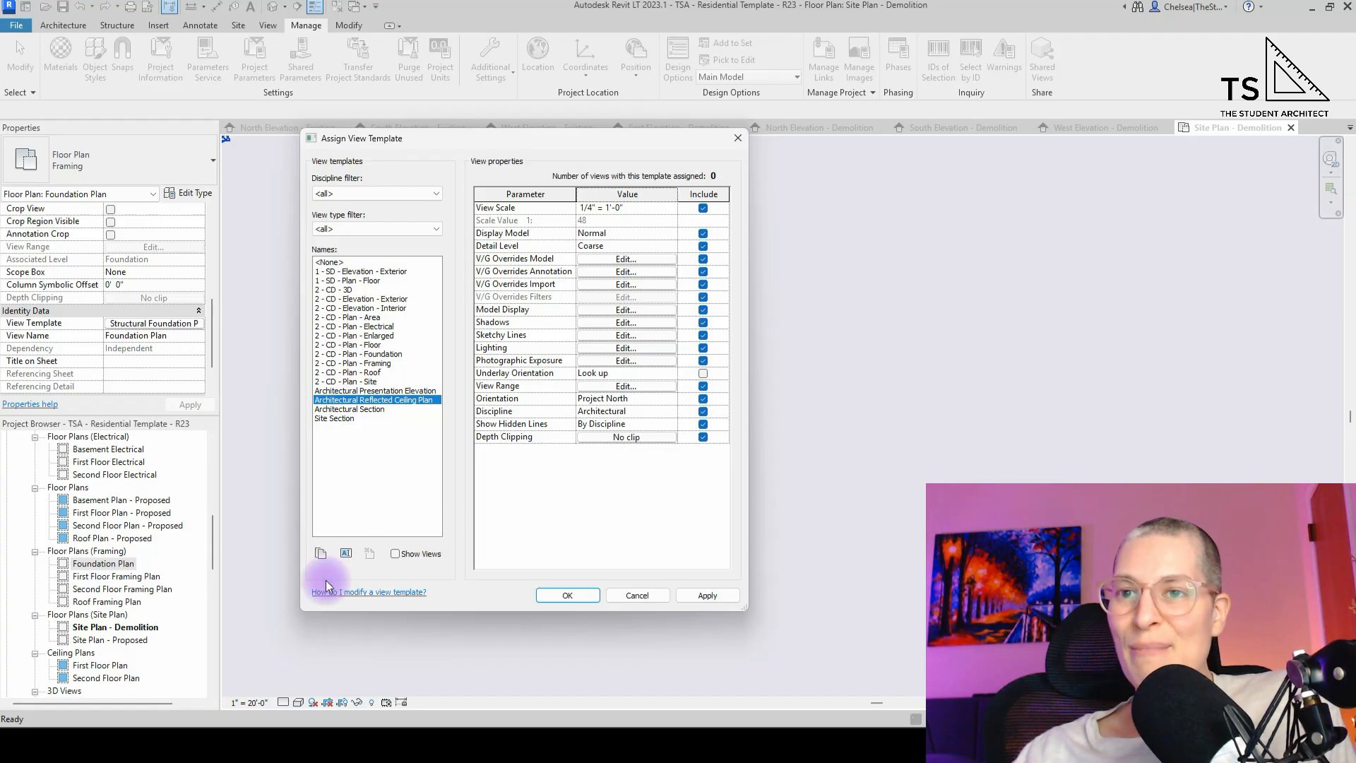
click(345, 554)
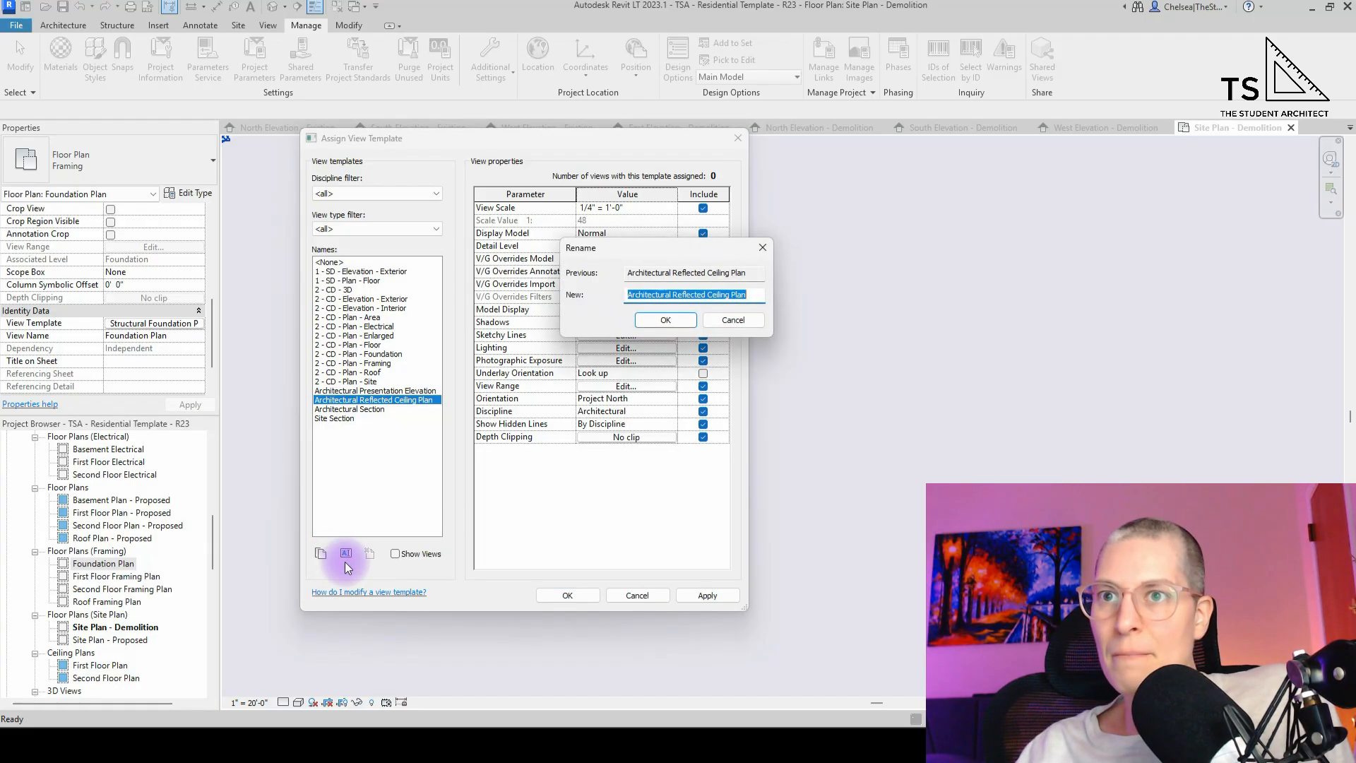
text(2 - C)
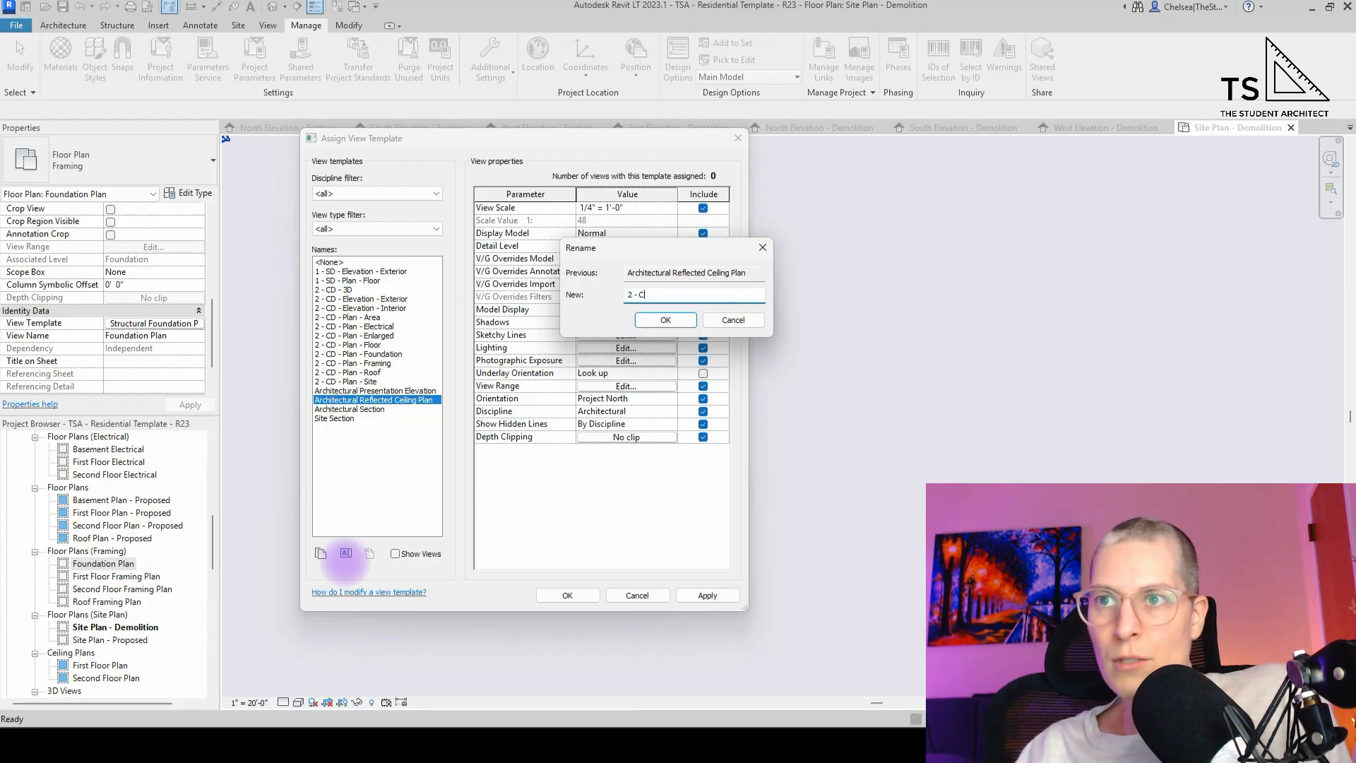
text(D - Plan - )
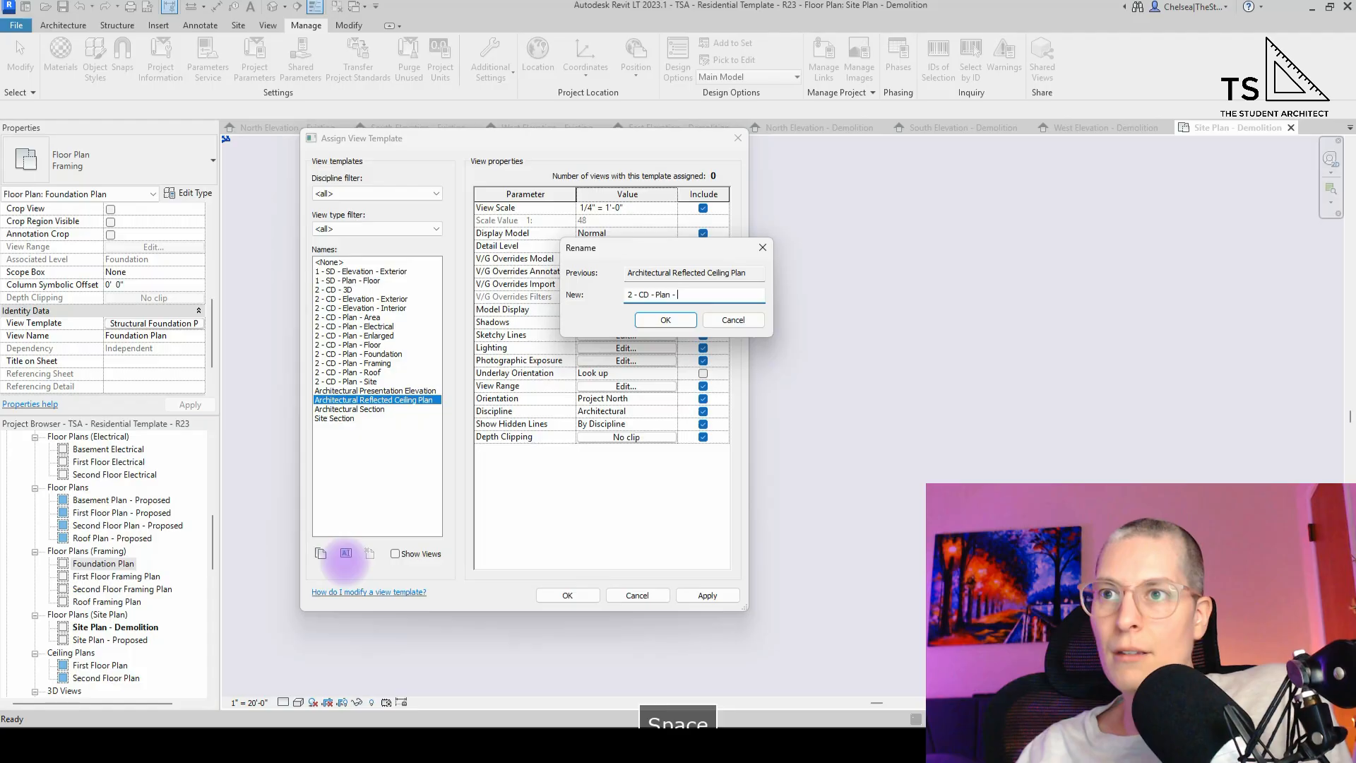
text(Reflected)
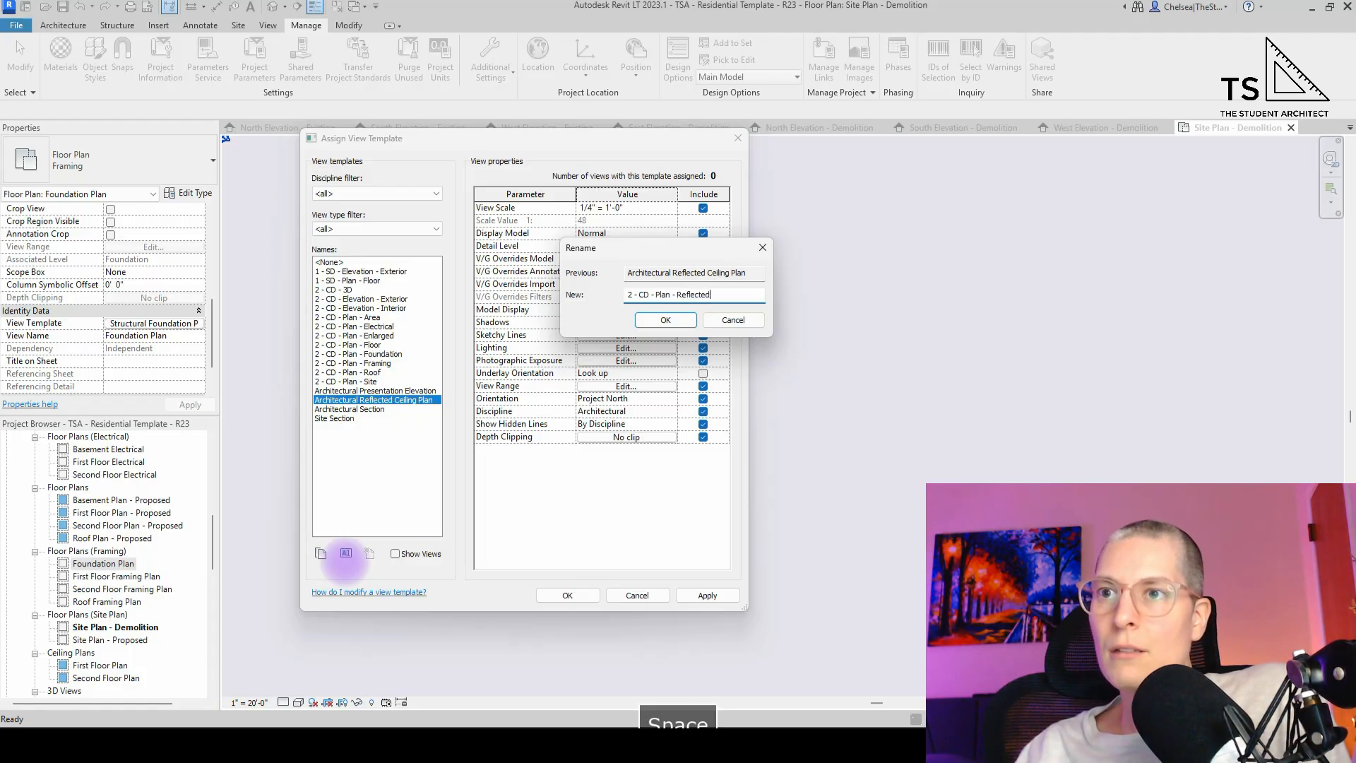
text( Ceiling)
key(Return)
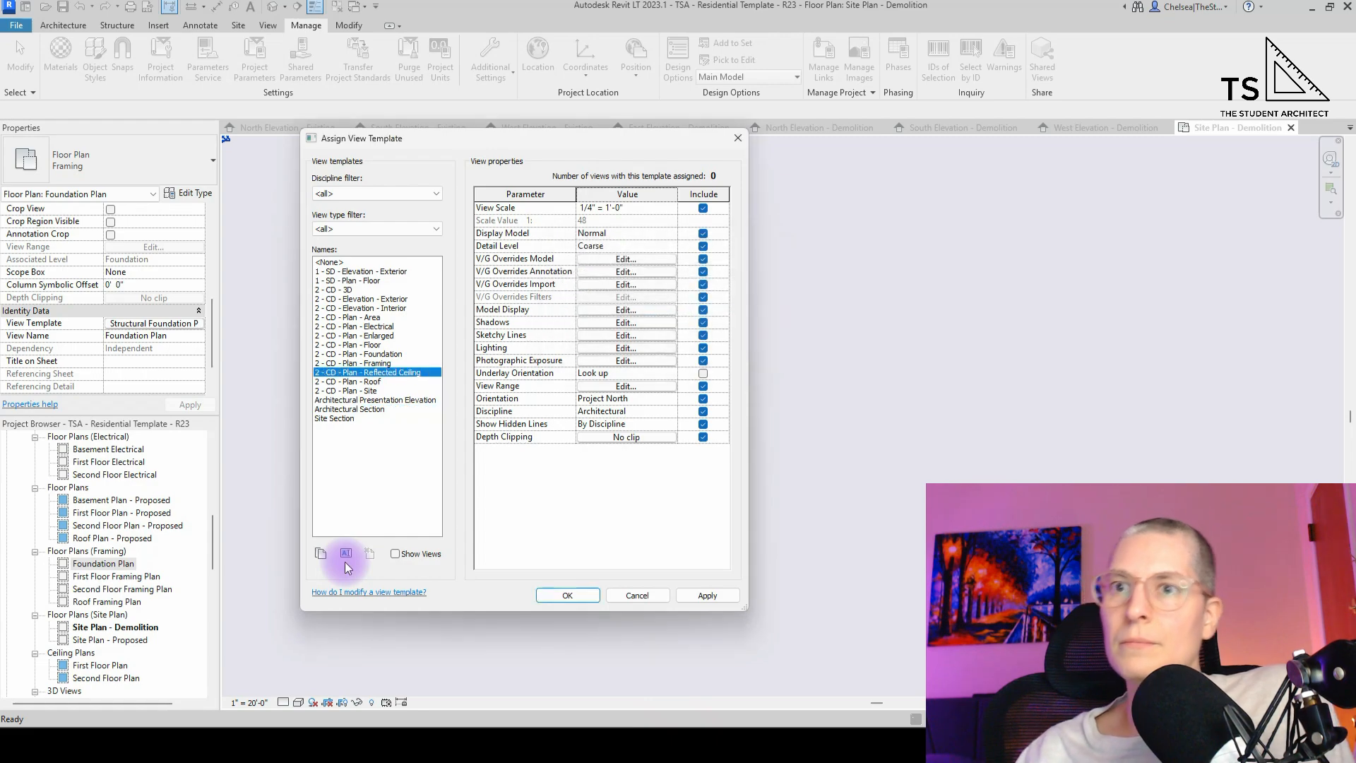
- Rename the Architectural Section view template to "2 - CD - Section - Building"
click(369, 410)
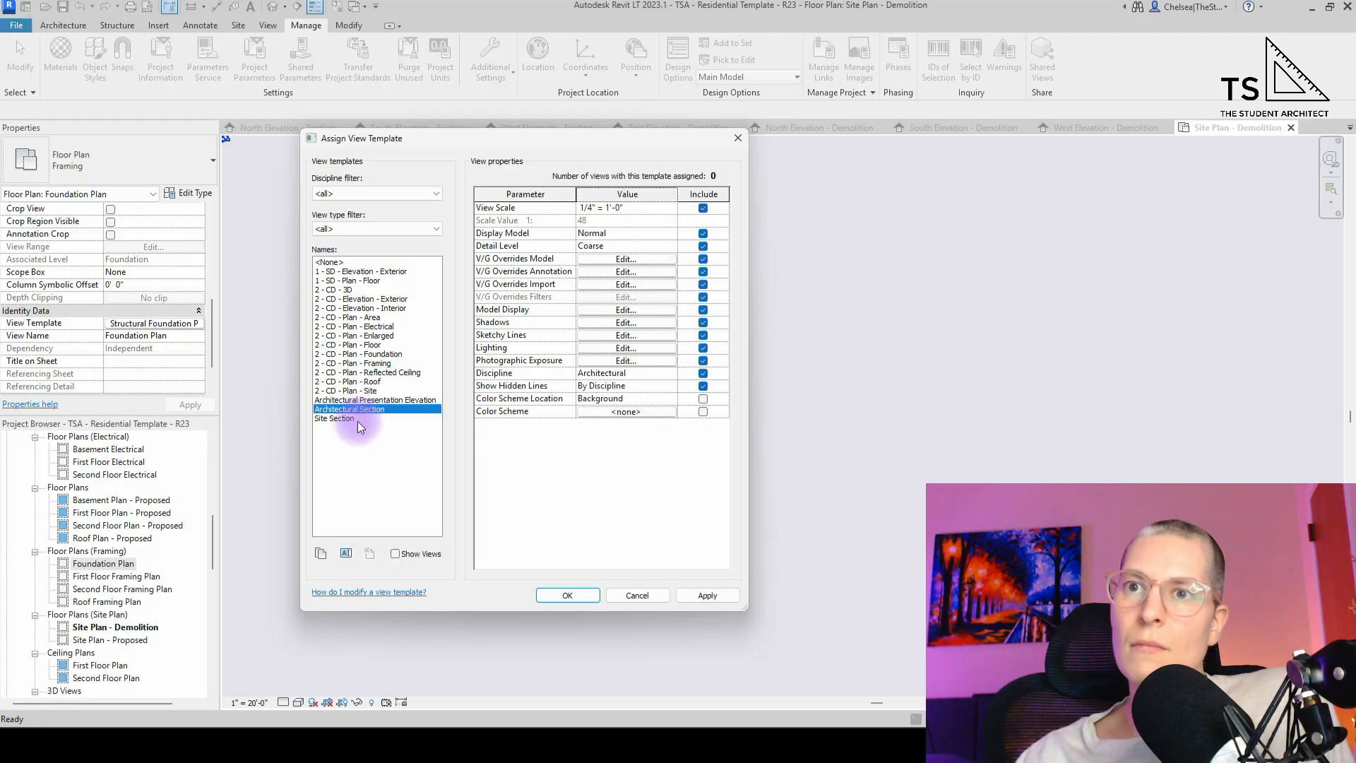
click(346, 556)
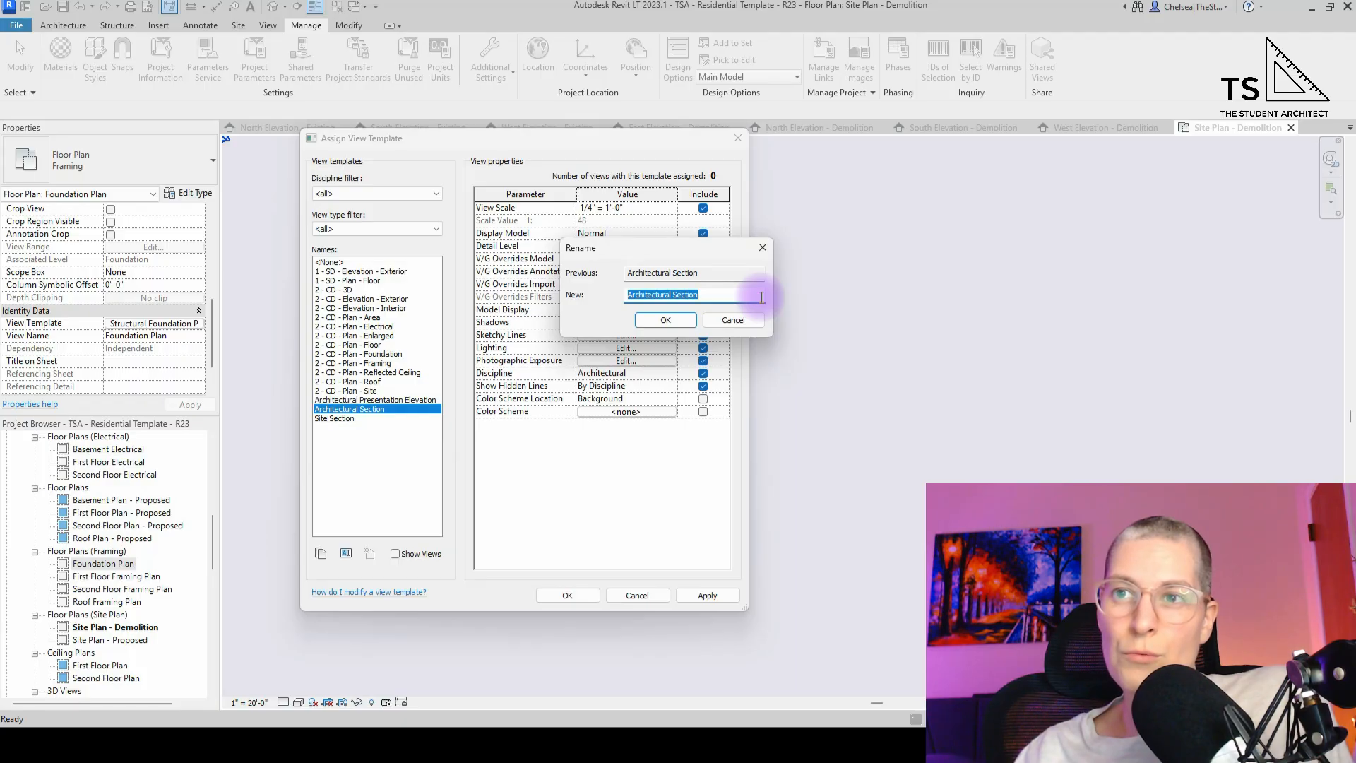
text(2 -)
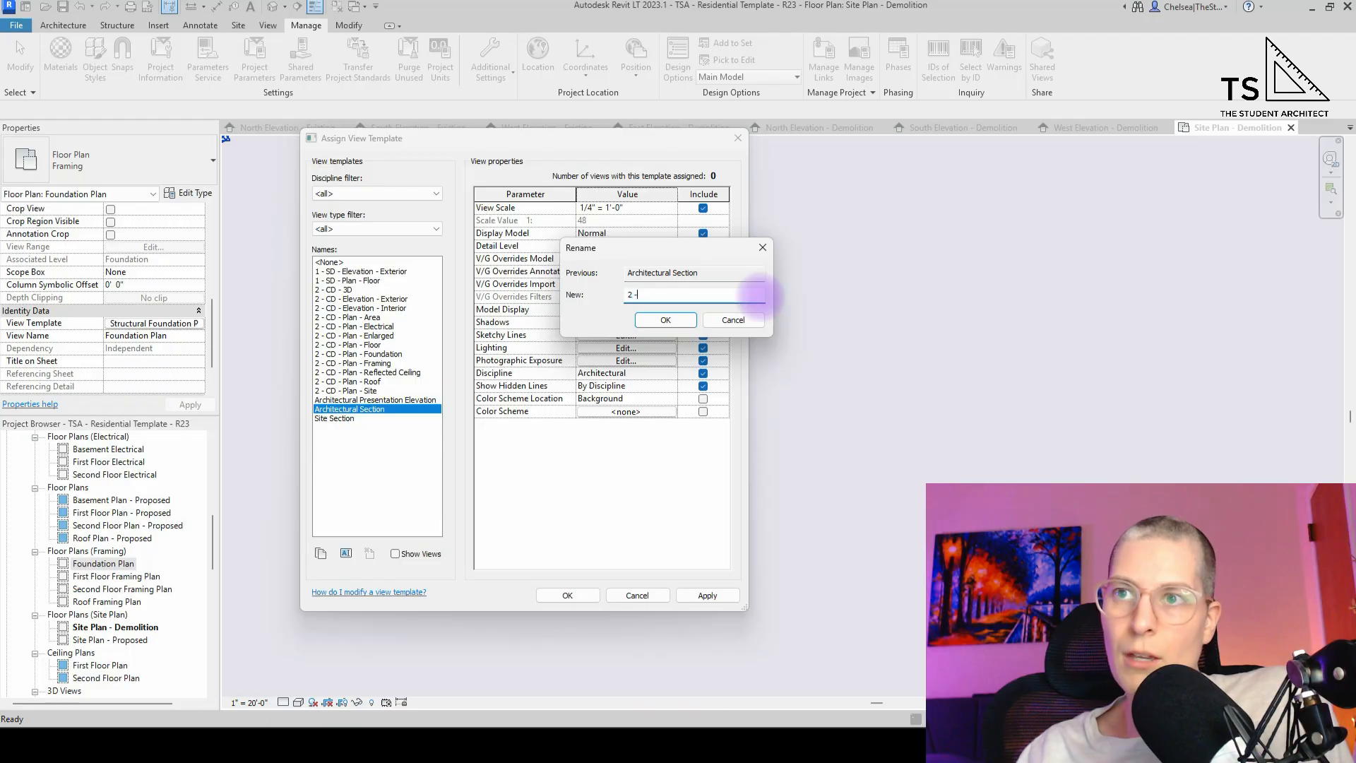
text( CD - )
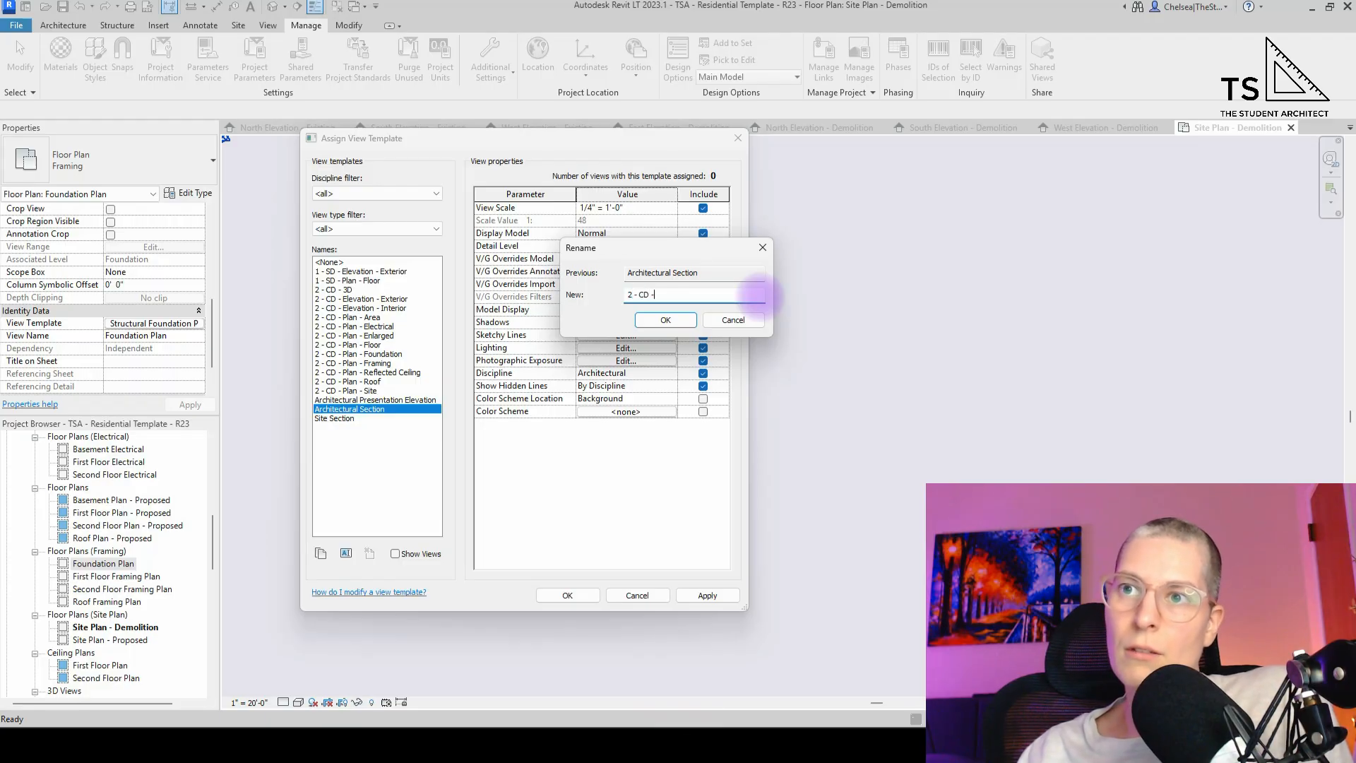
text(Section )
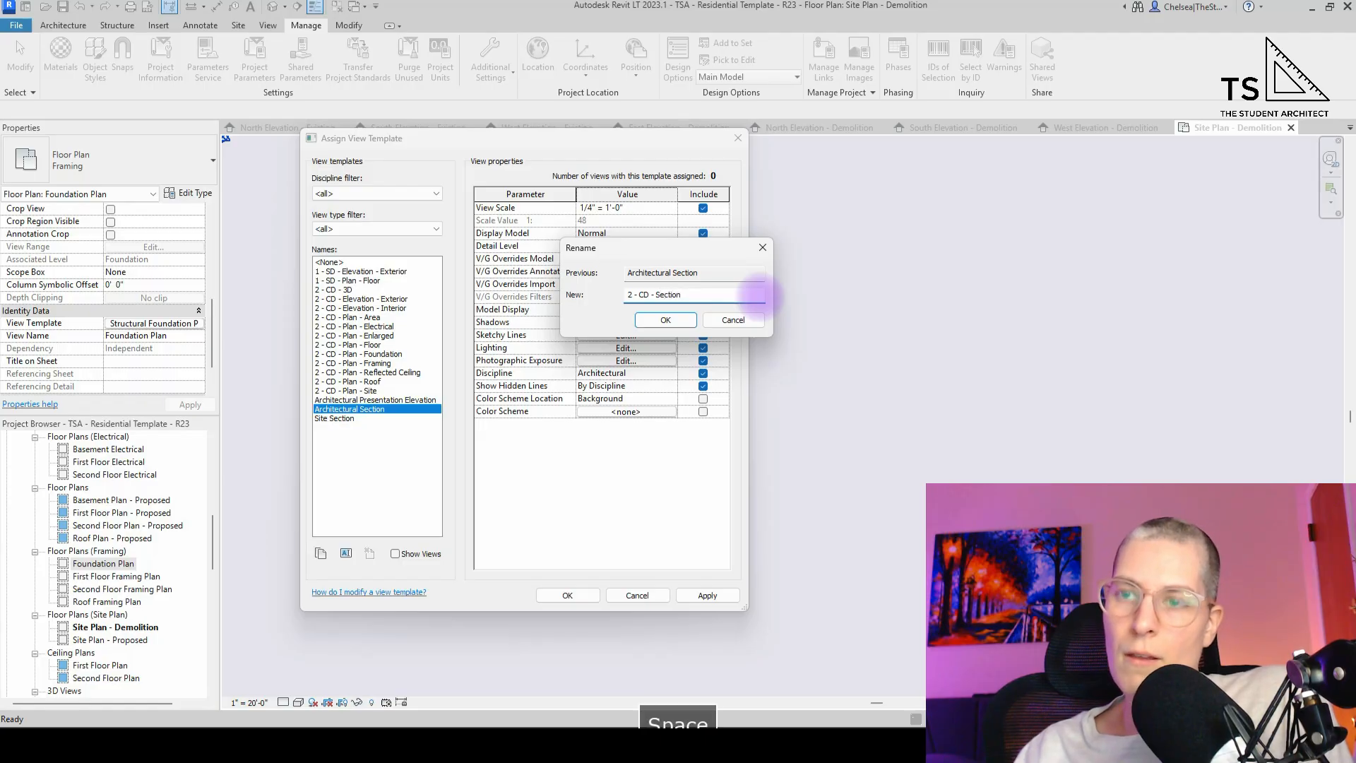
text(- Building)
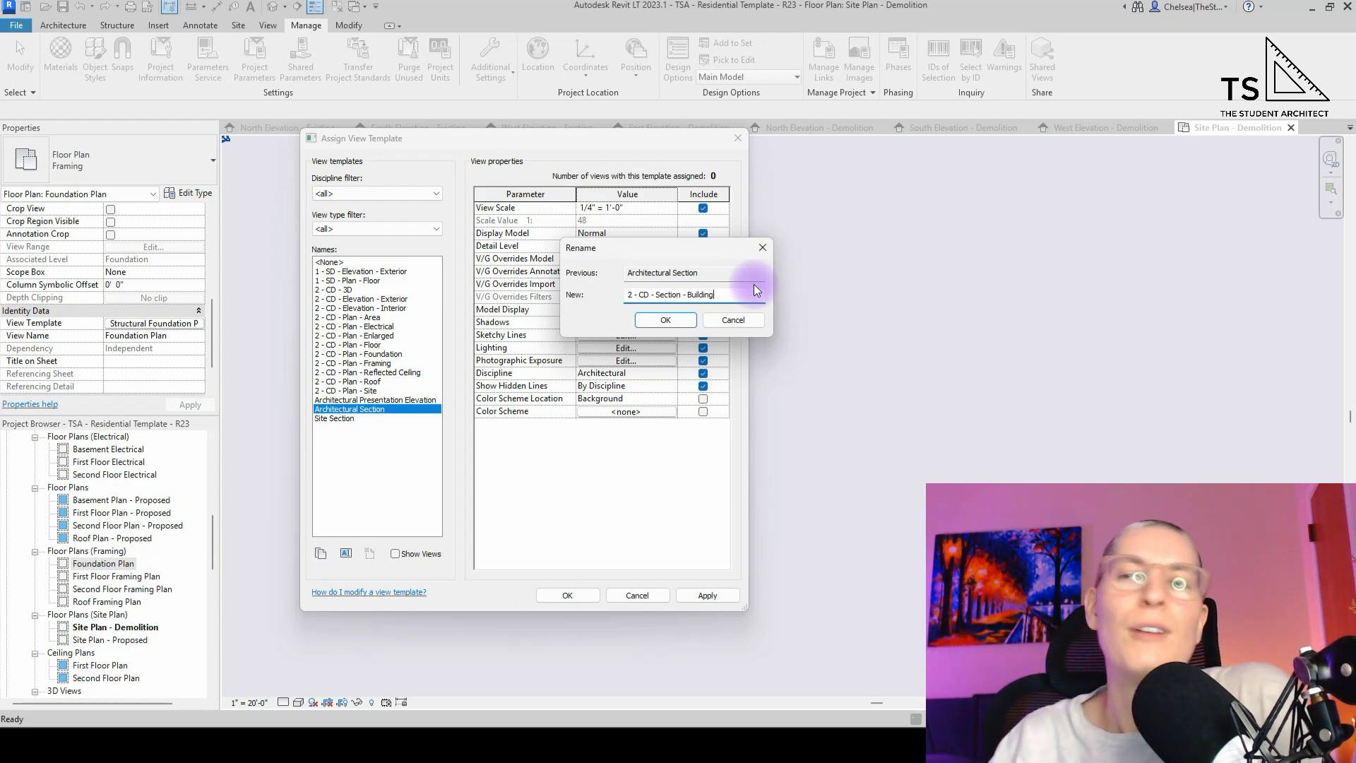
click(667, 322)
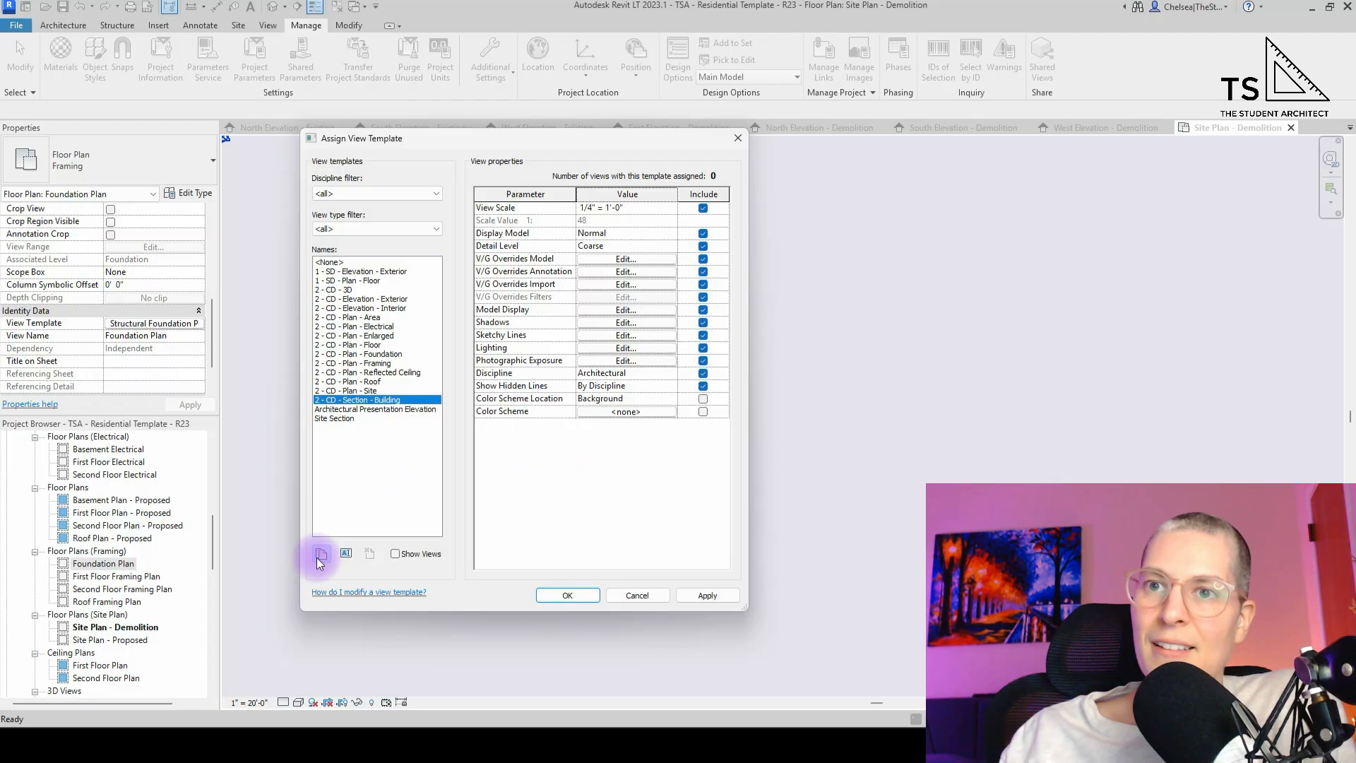
- Duplicate the "2 - CD - Section - Building" view template as "2 - CD - Section - Wall"
click(394, 409)
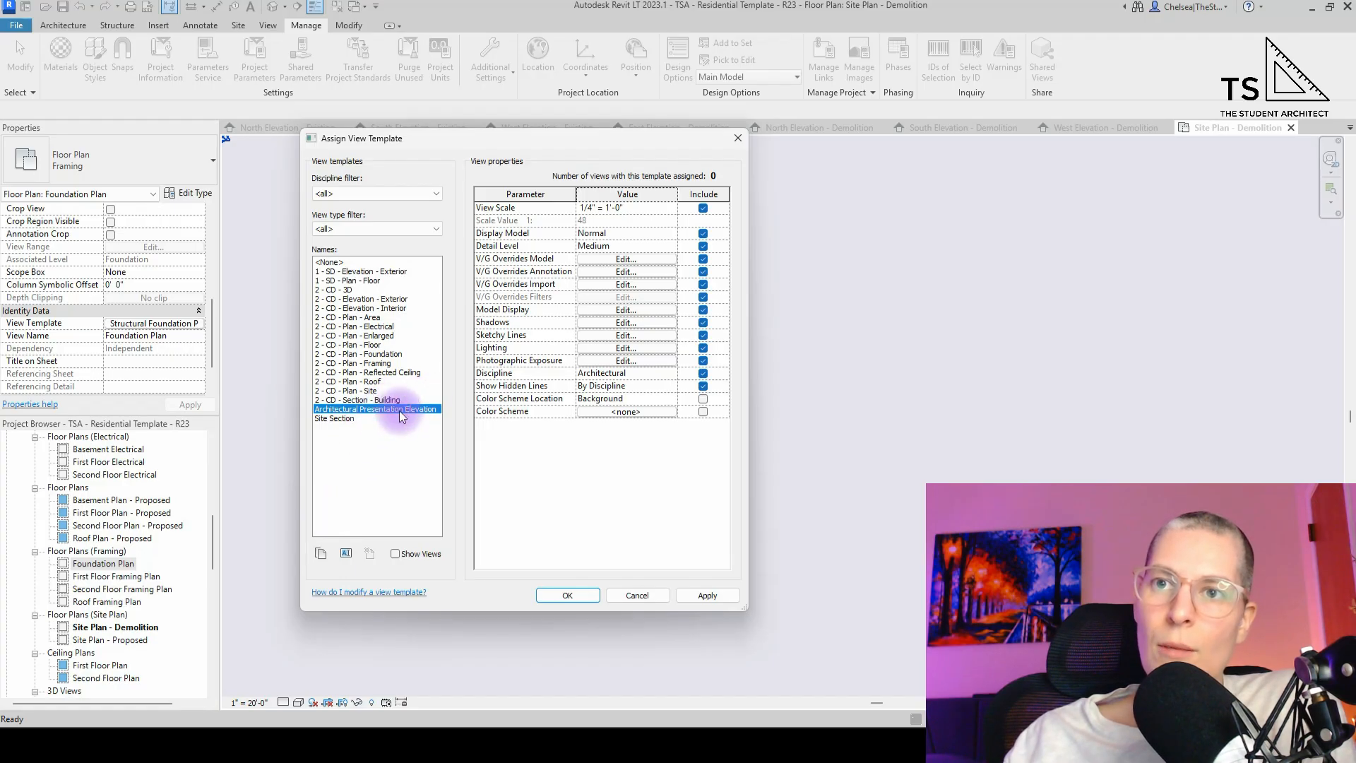
click(359, 399)
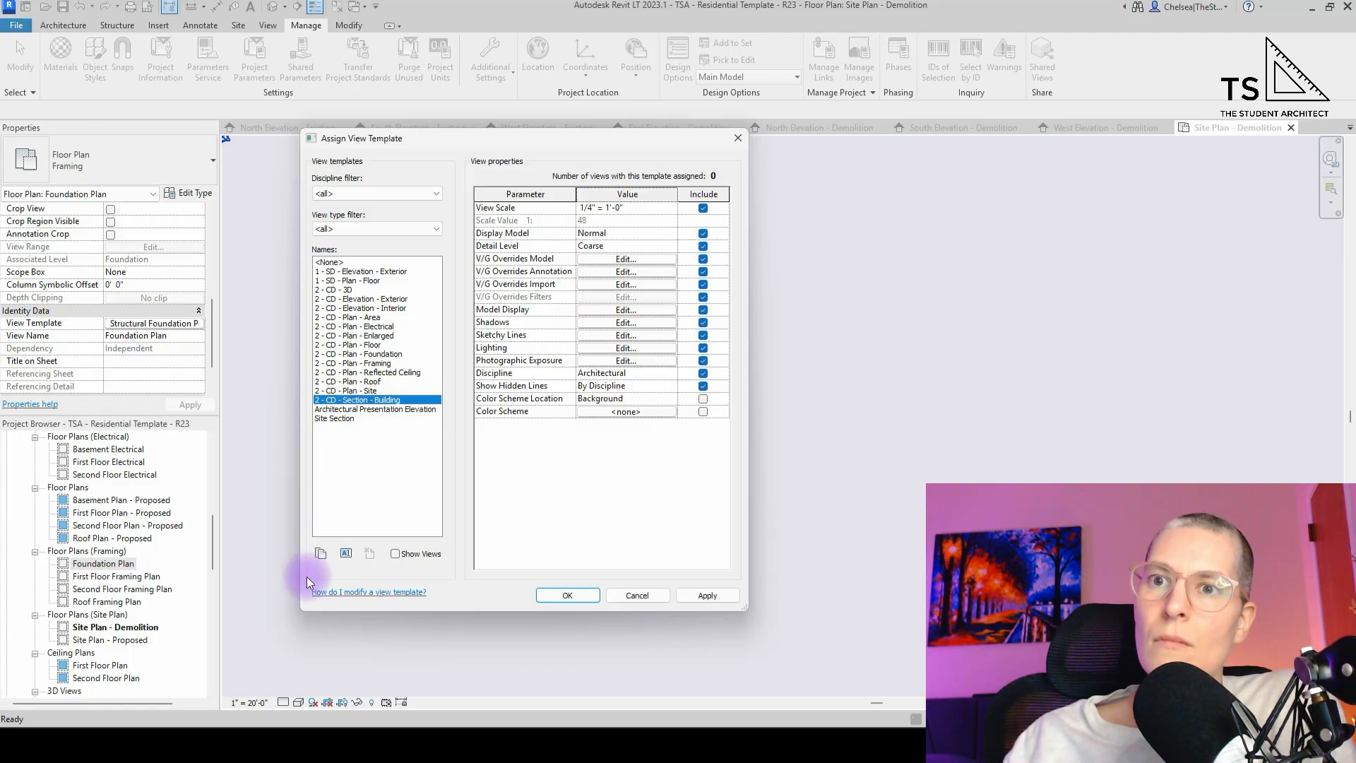
click(321, 555)
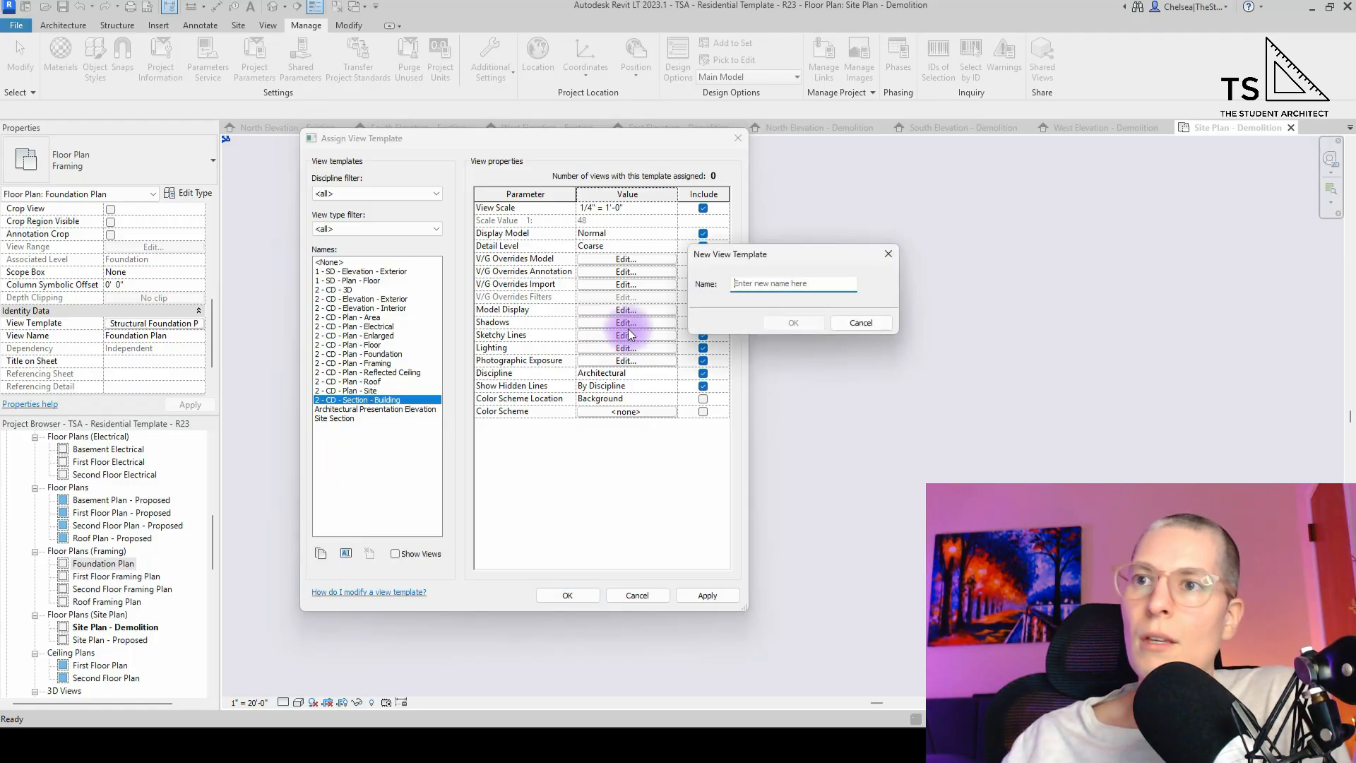
text(2 - CD )
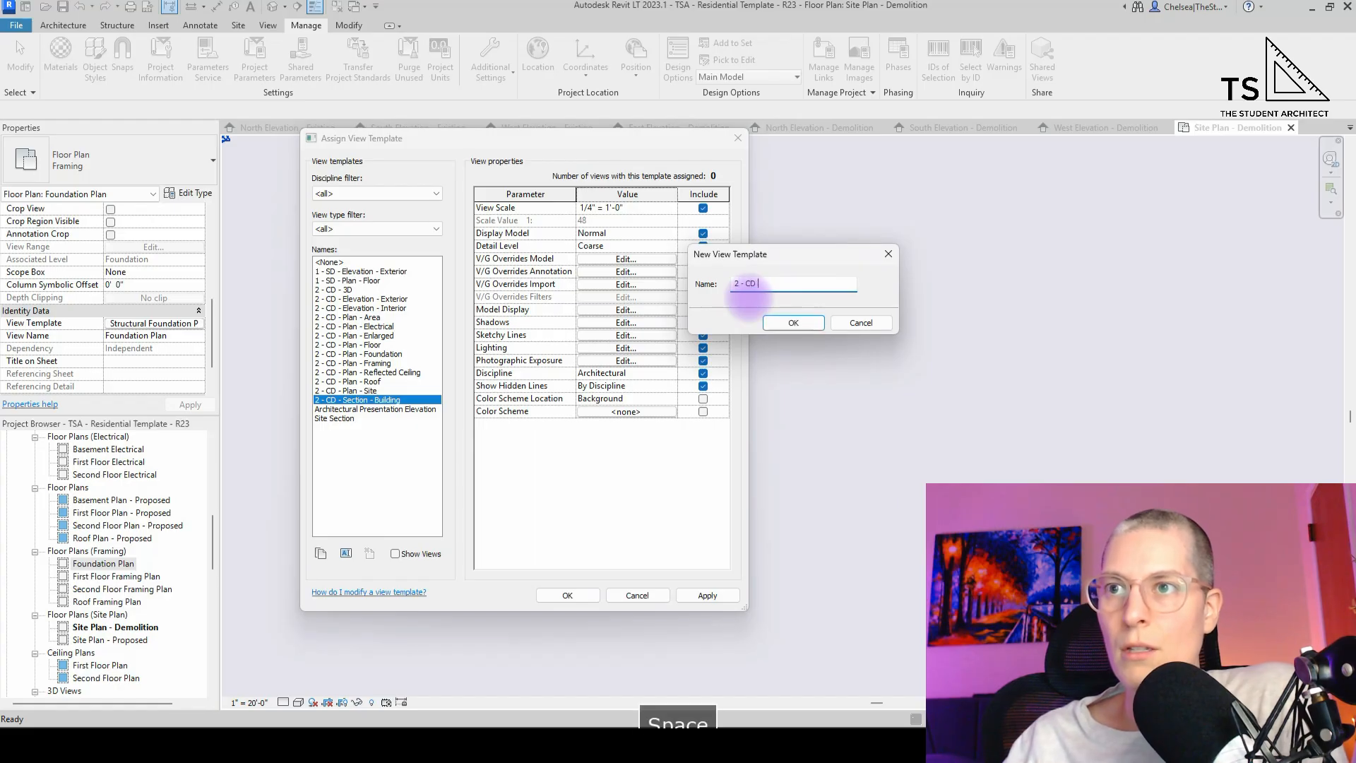
text(- Section)
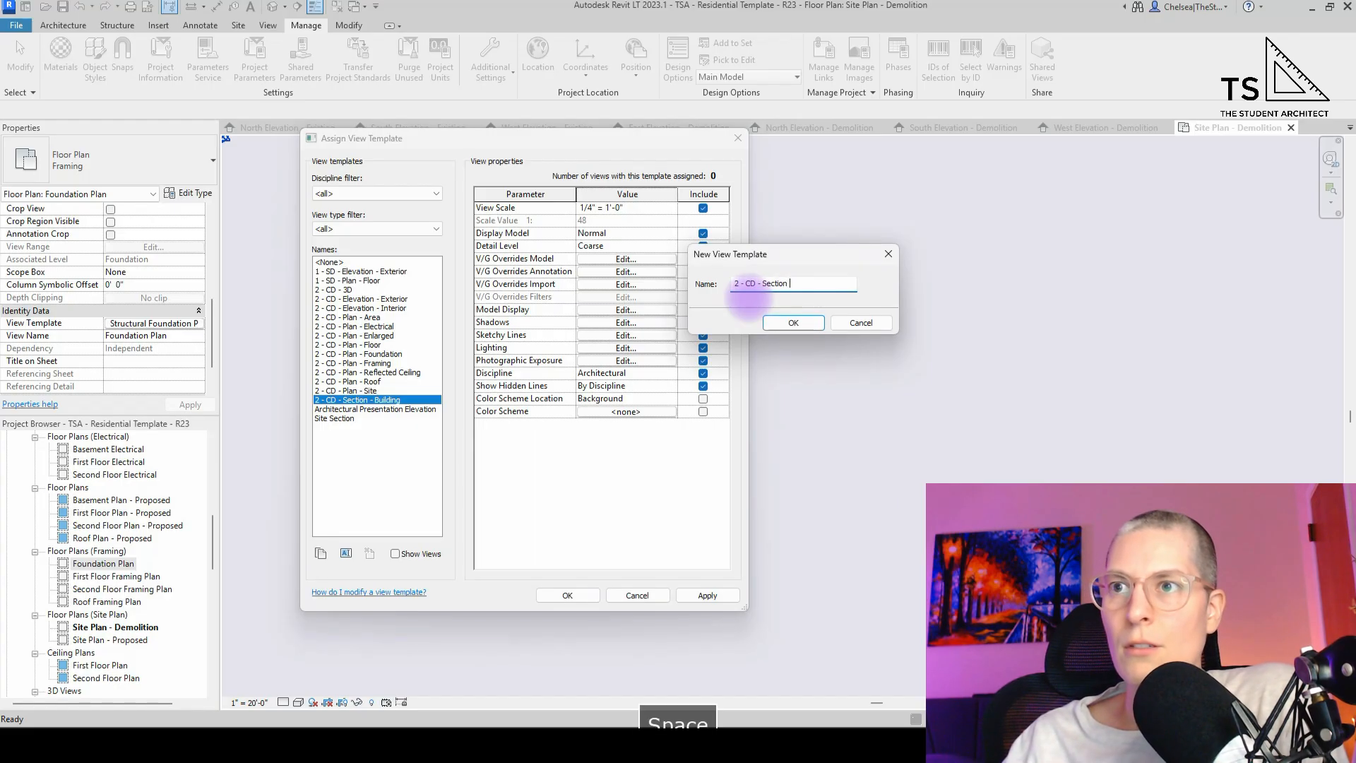
text( - Wall)
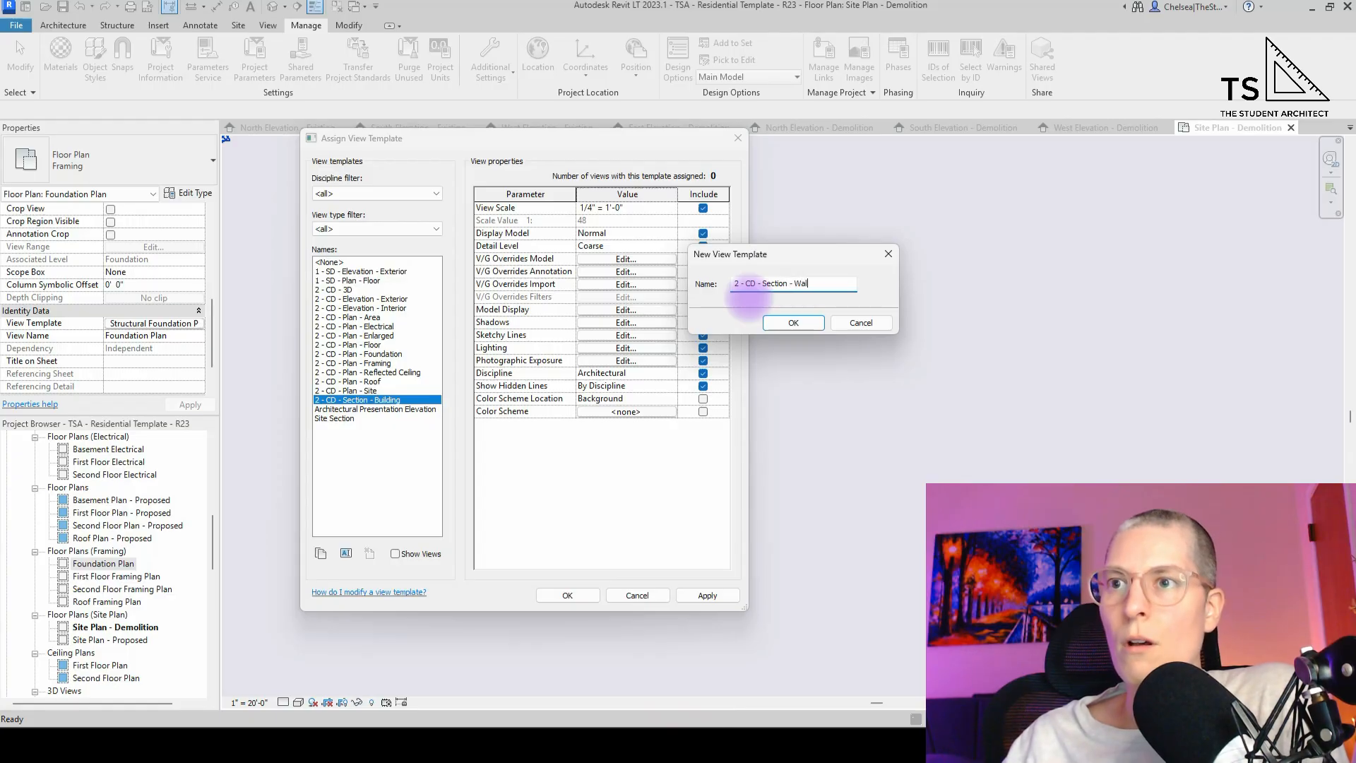
key(Return)
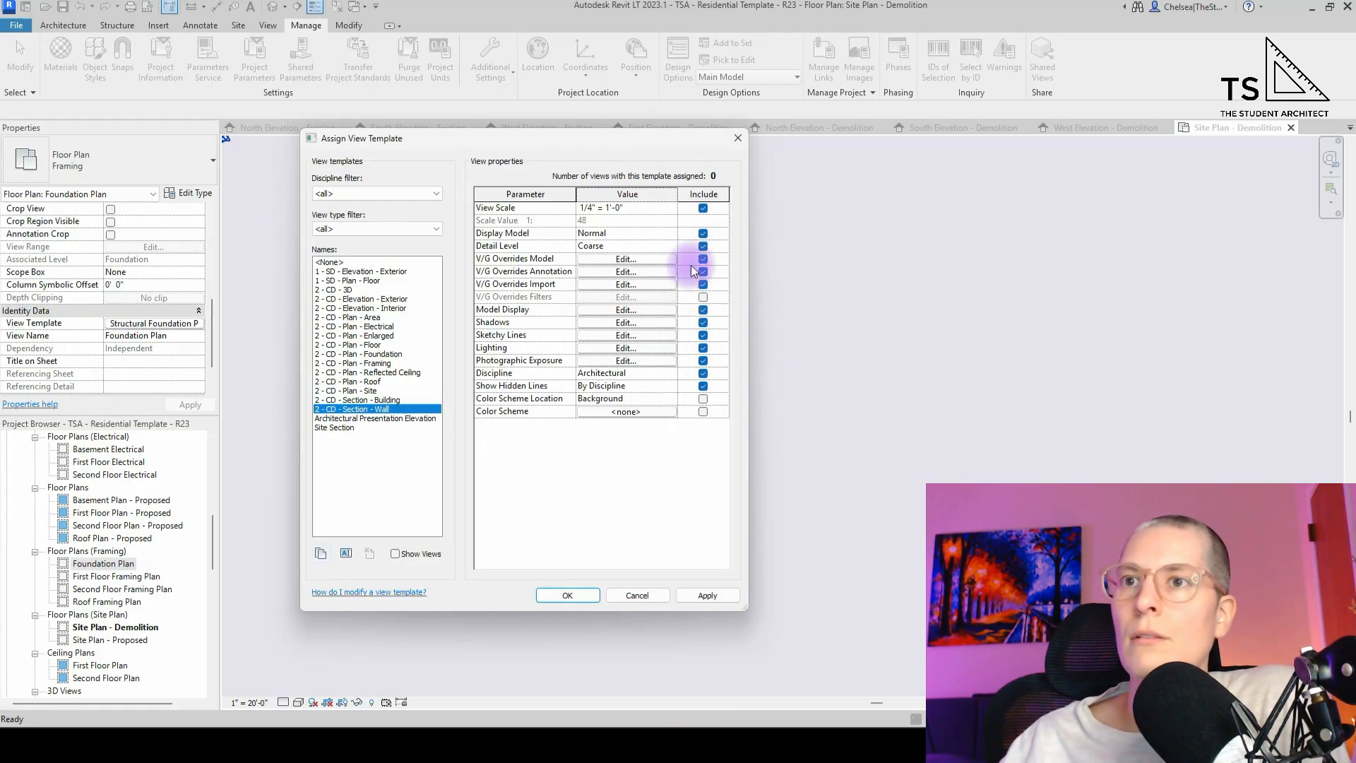
- Set the view scale of the "2 - CD - Section - Wall" template to 3/4" = 1'-0"
click(672, 209)
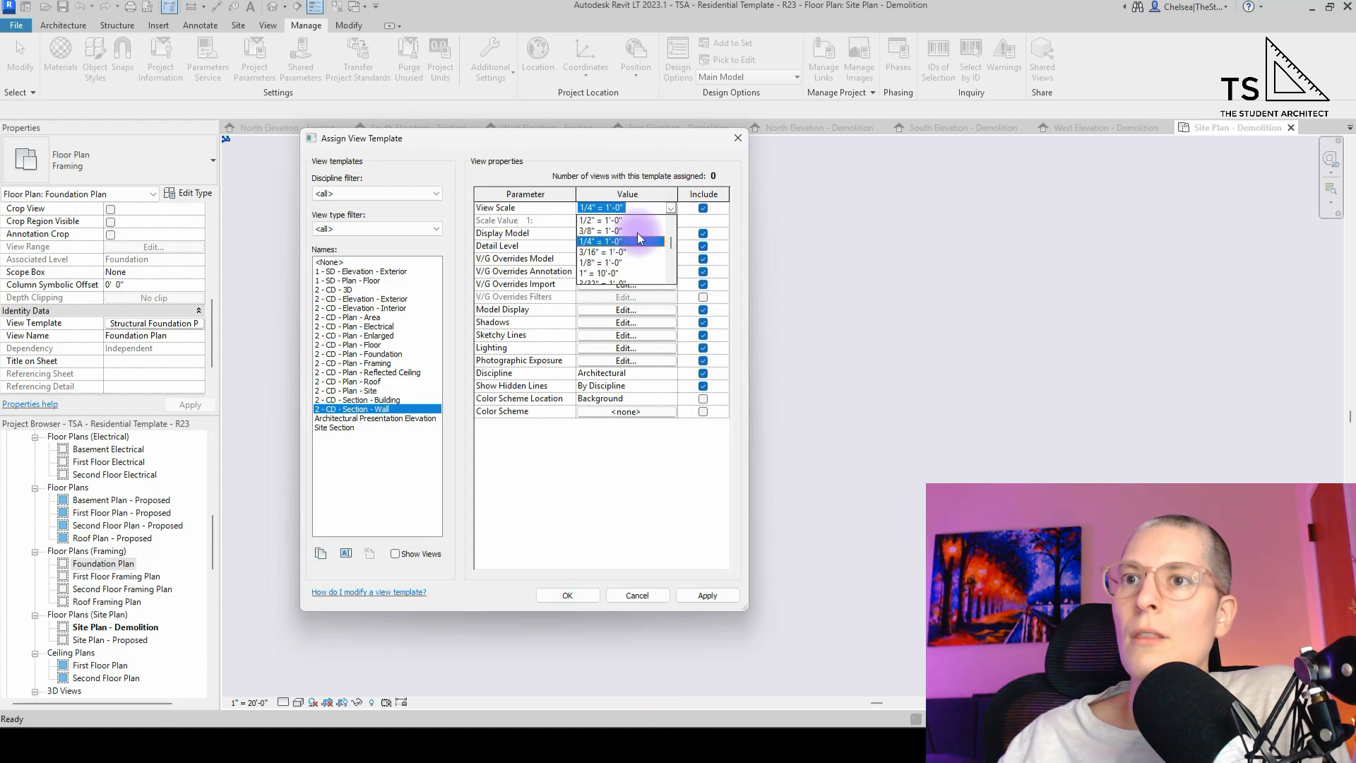
scroll(633, 237, up, 1)
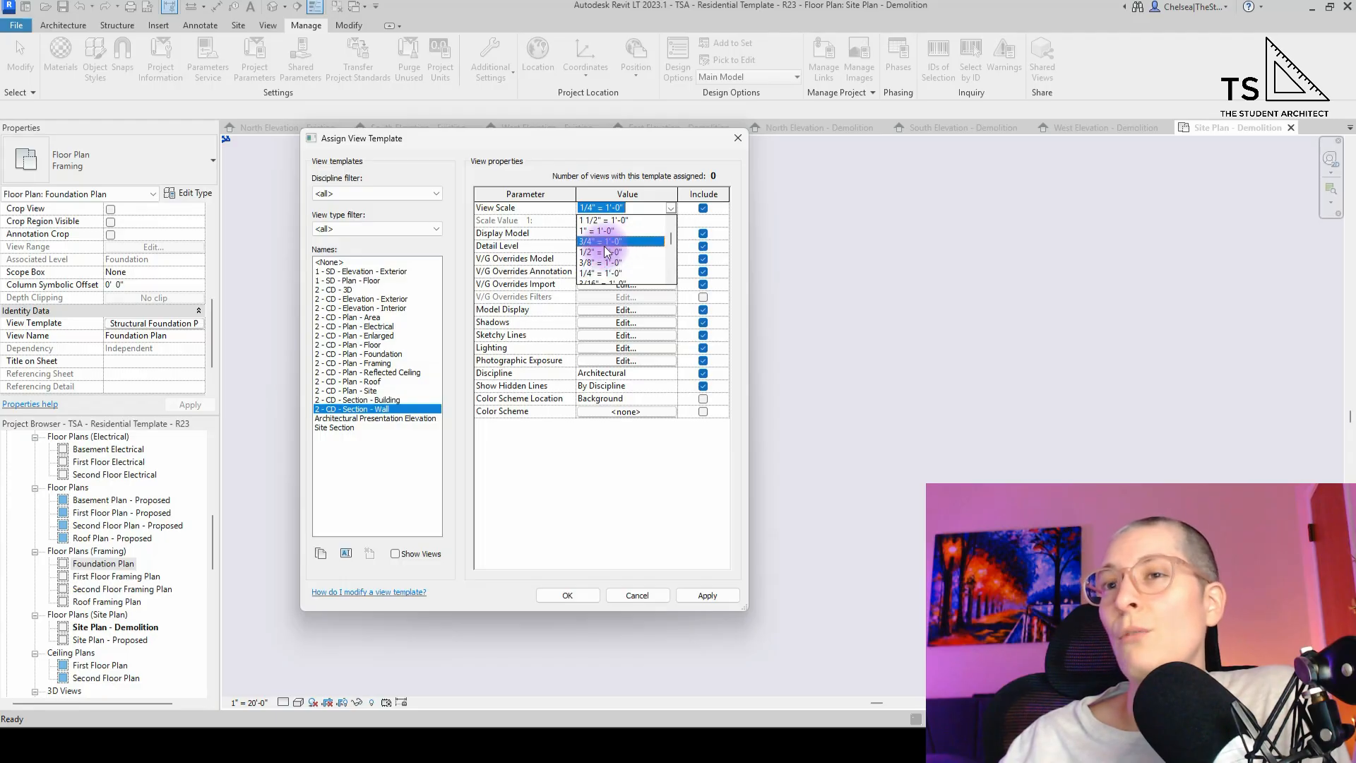
click(604, 243)
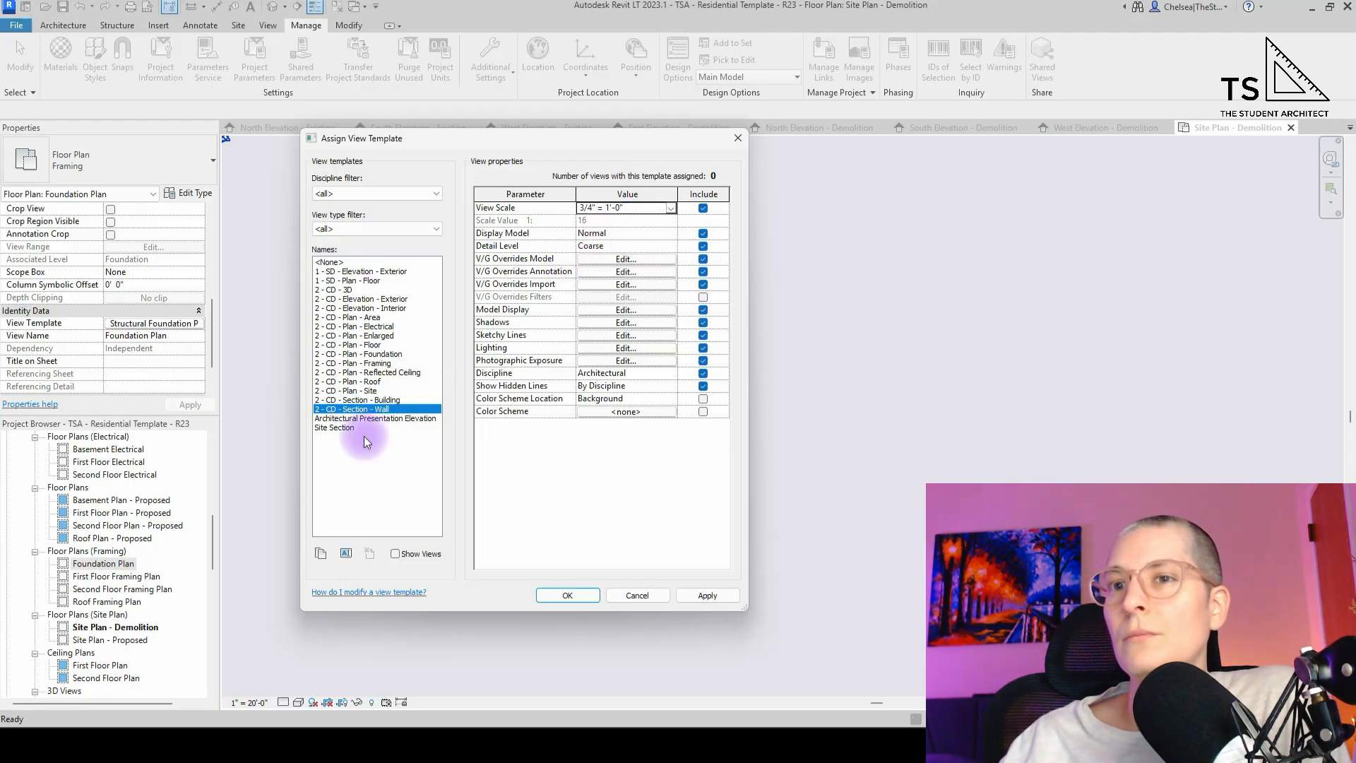
- Duplicate the "2 - CD - Section - Wall" view template as "2 - CD - Section - Detail"
click(322, 554)
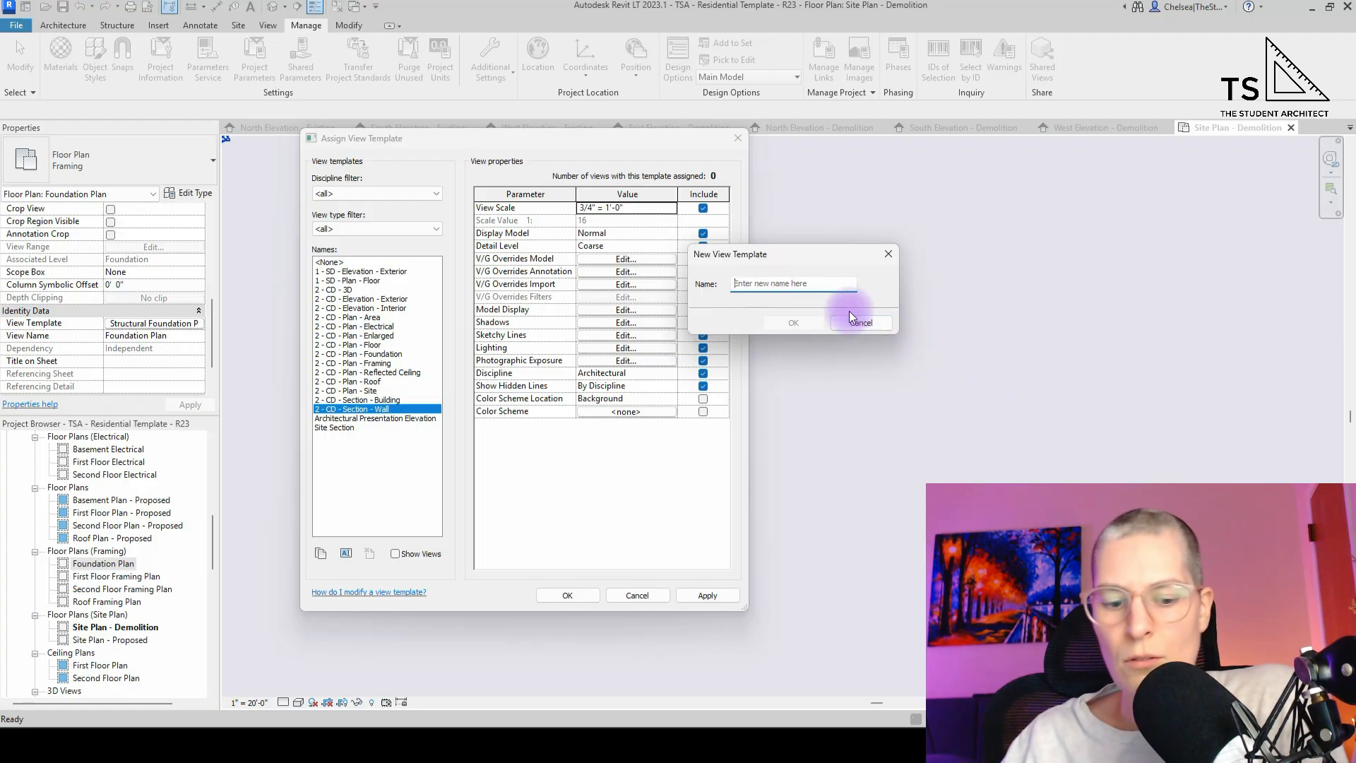
text(2 - CD )
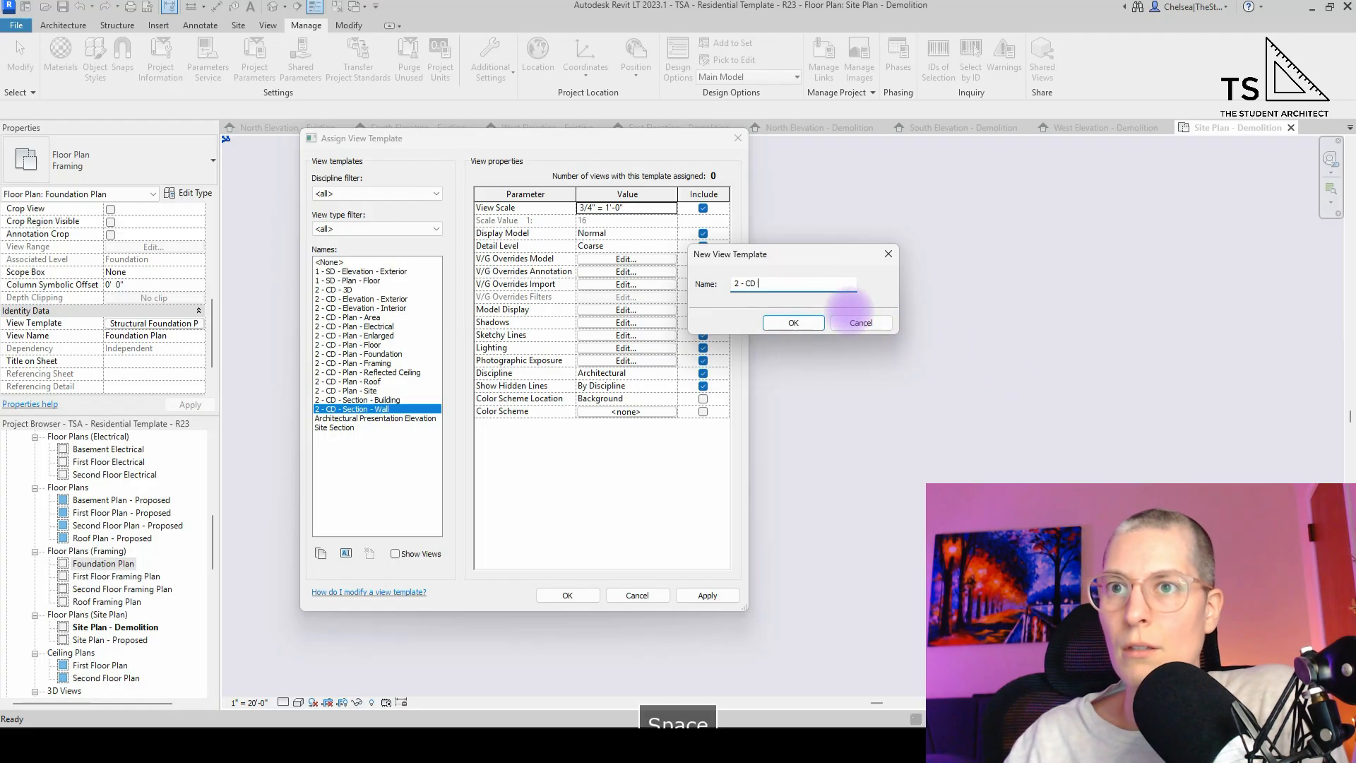
text(- )
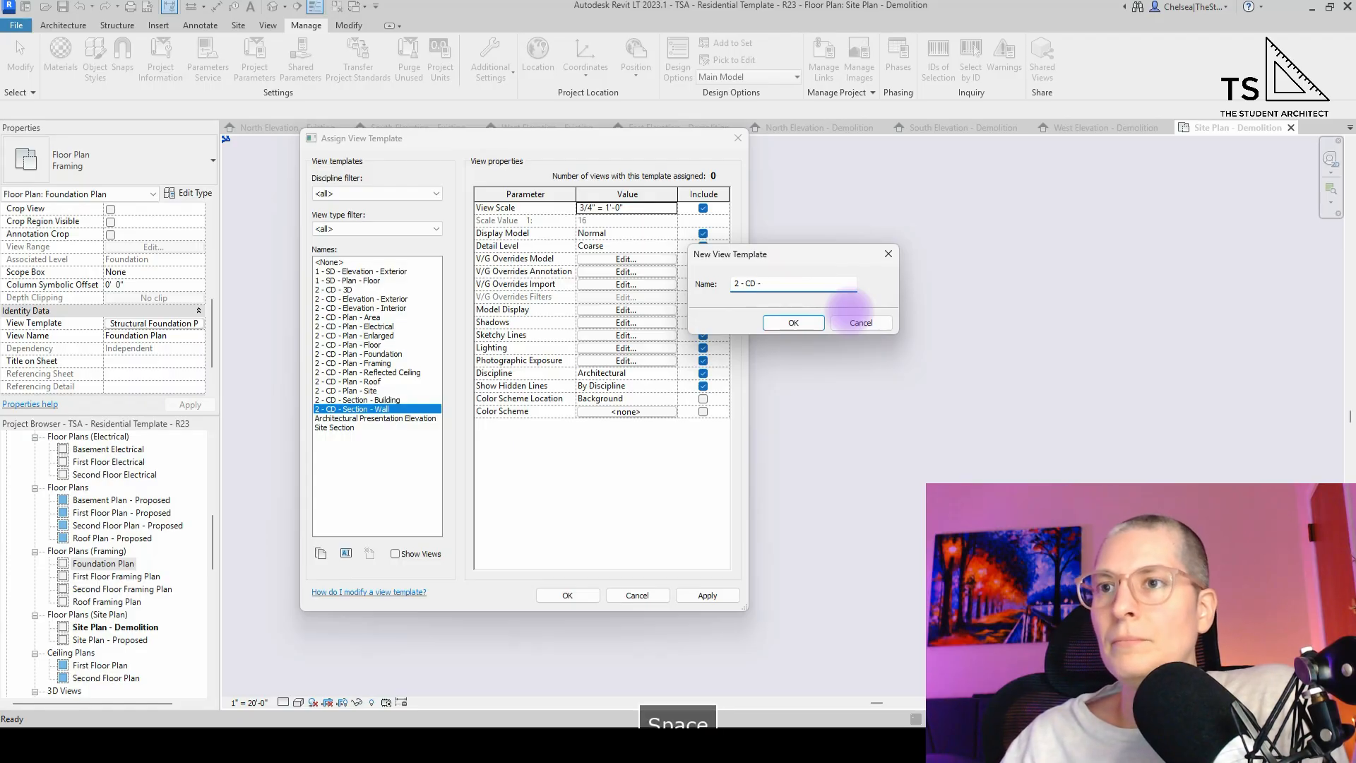
text(Section)
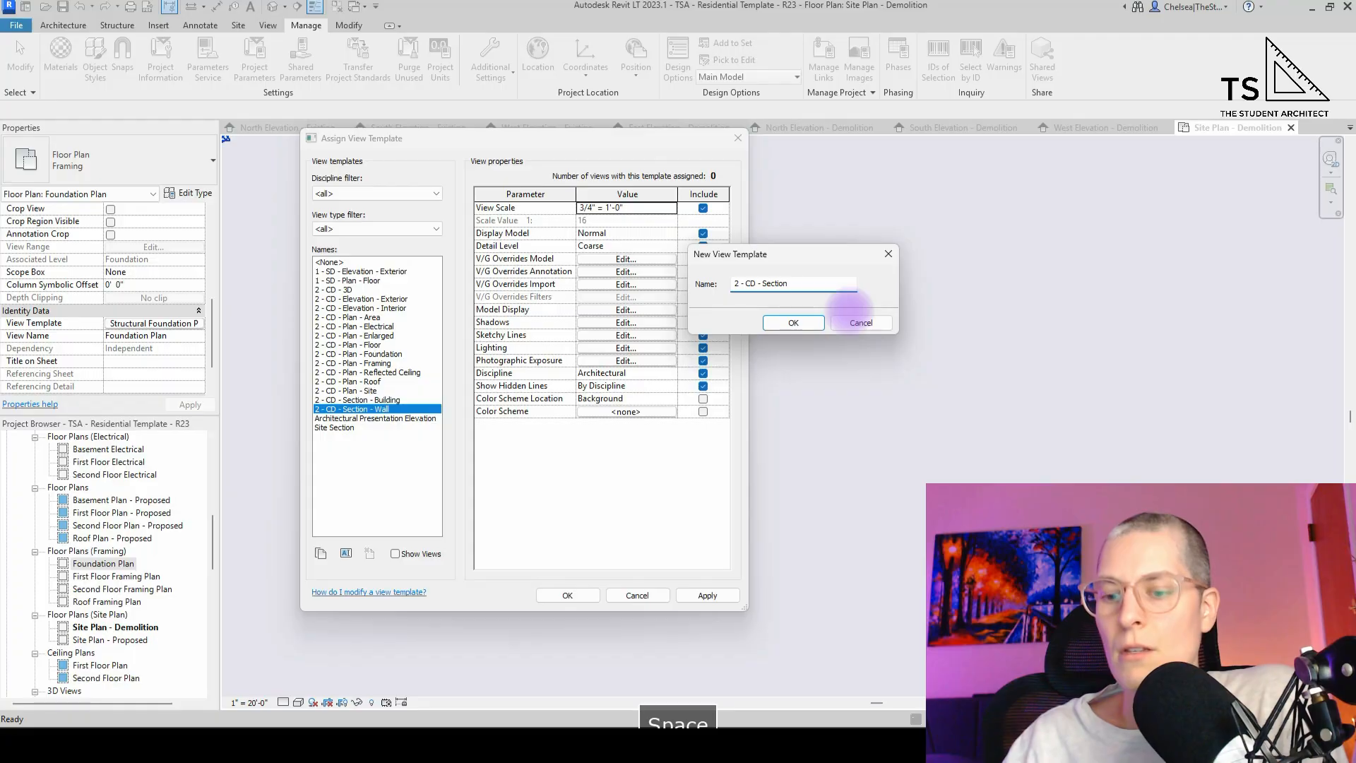
text( - Detail)
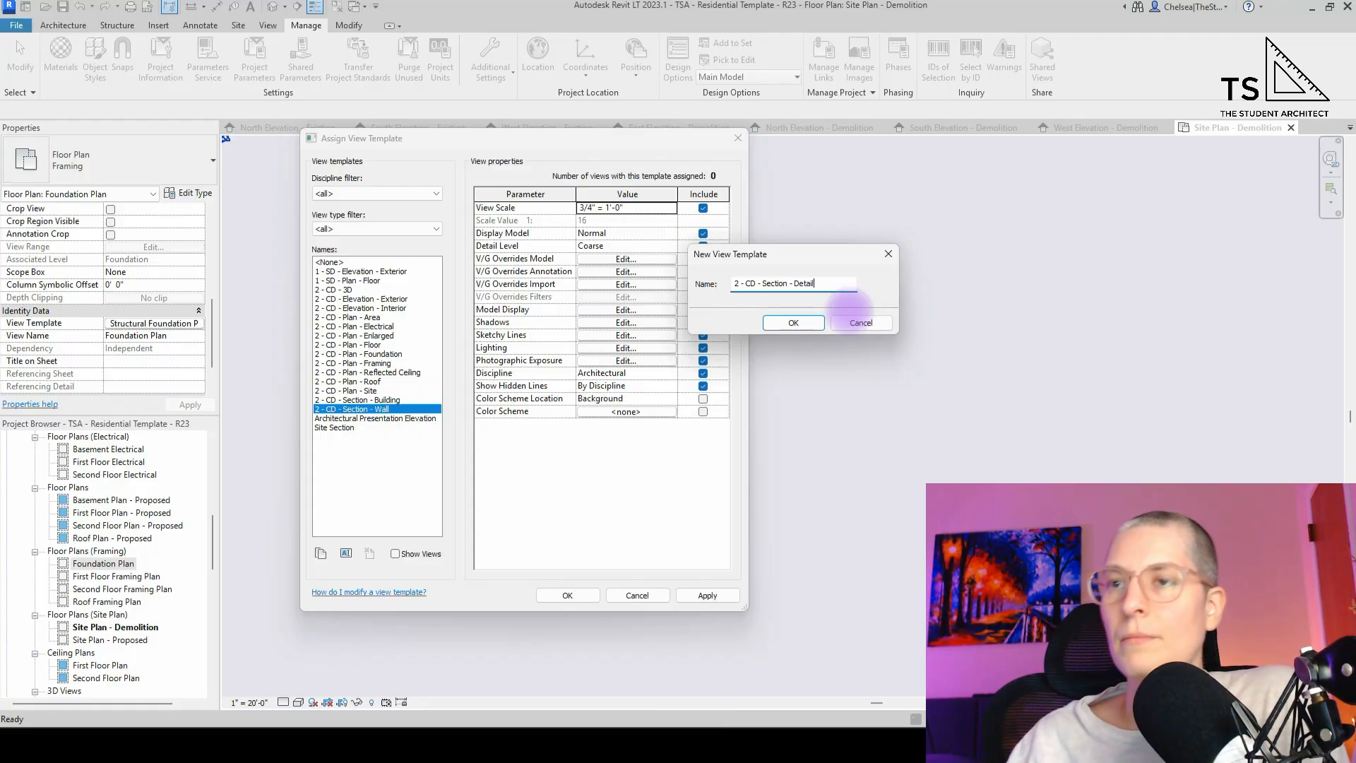
click(794, 322)
- Set the view scale of the "2 - CD - Section - Detail" template to 3" = 1'-0"
click(668, 207)
scroll(607, 254, up, 2)
click(600, 253)
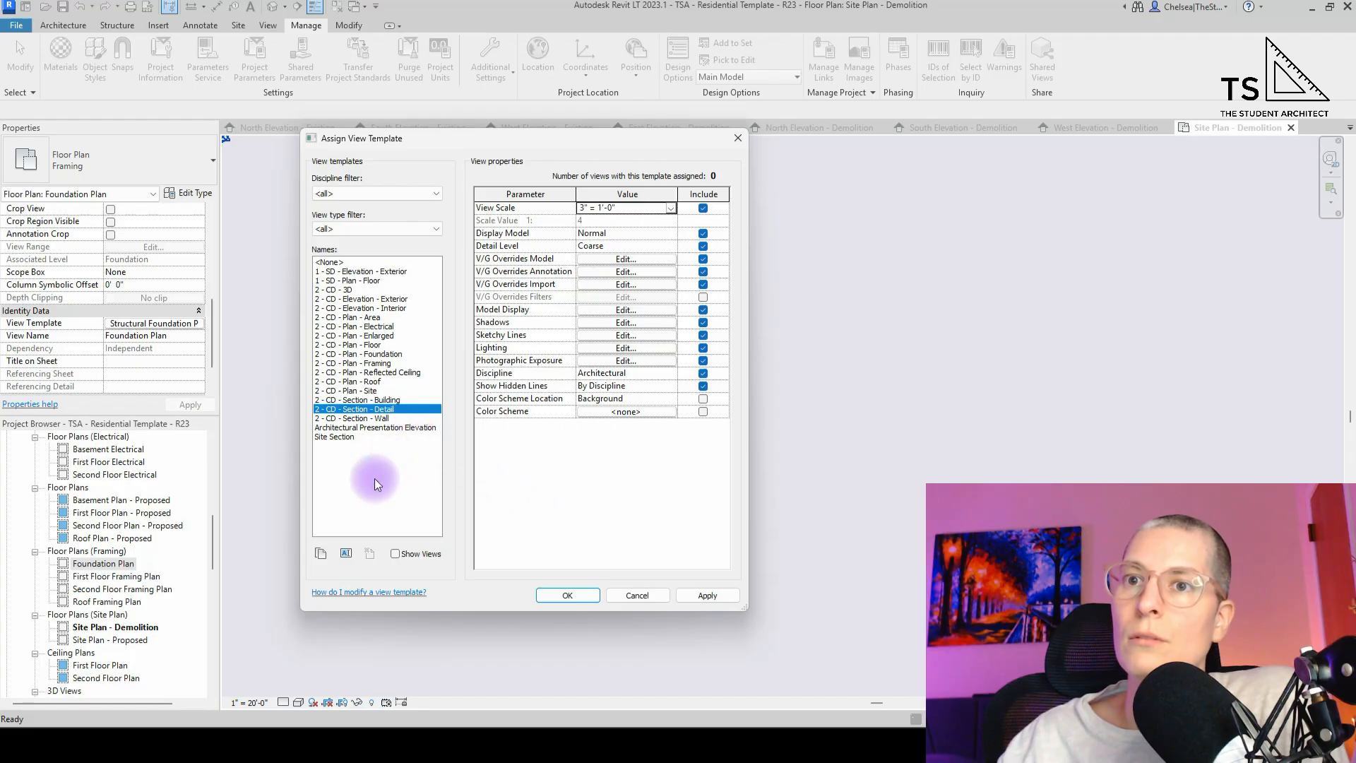
- Rename the Site Section view template to "2 - CD - Section - Site" and accept the view template changes
click(363, 436)
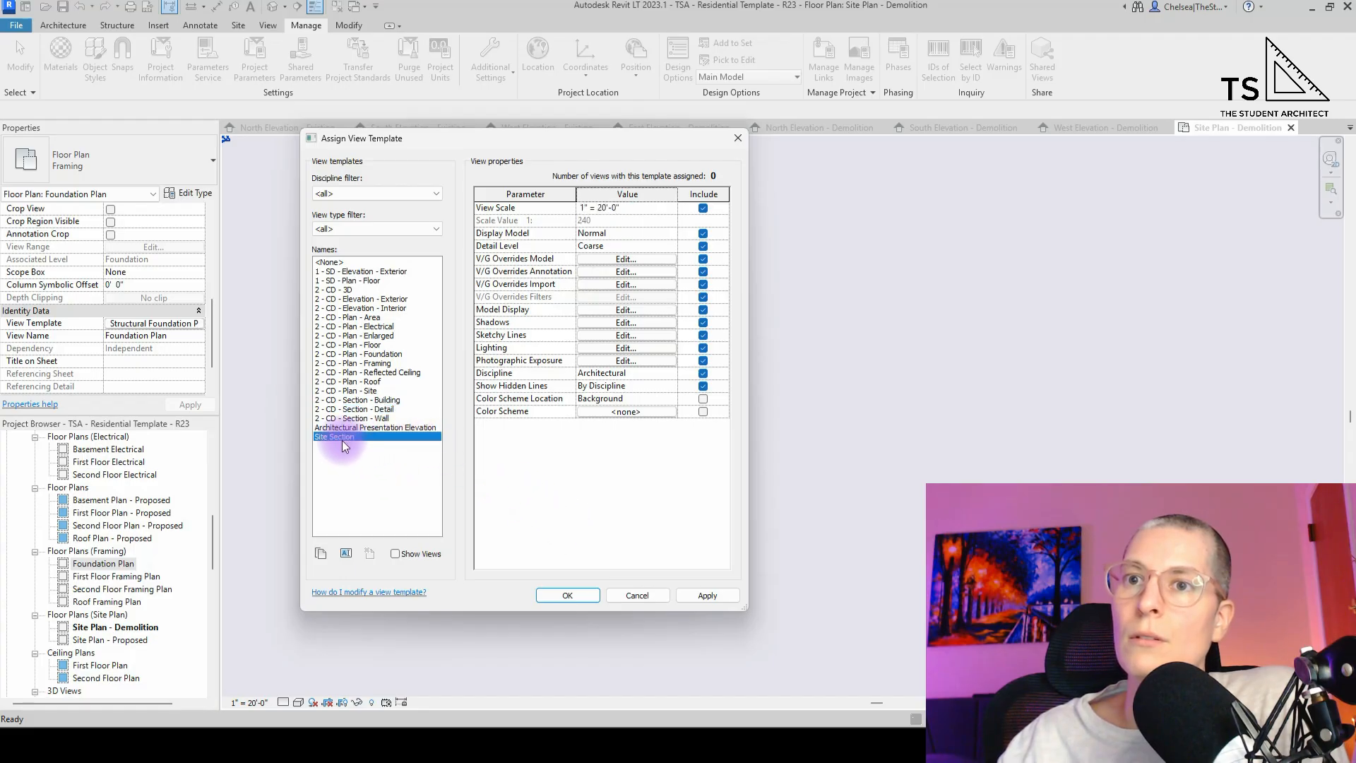
click(346, 553)
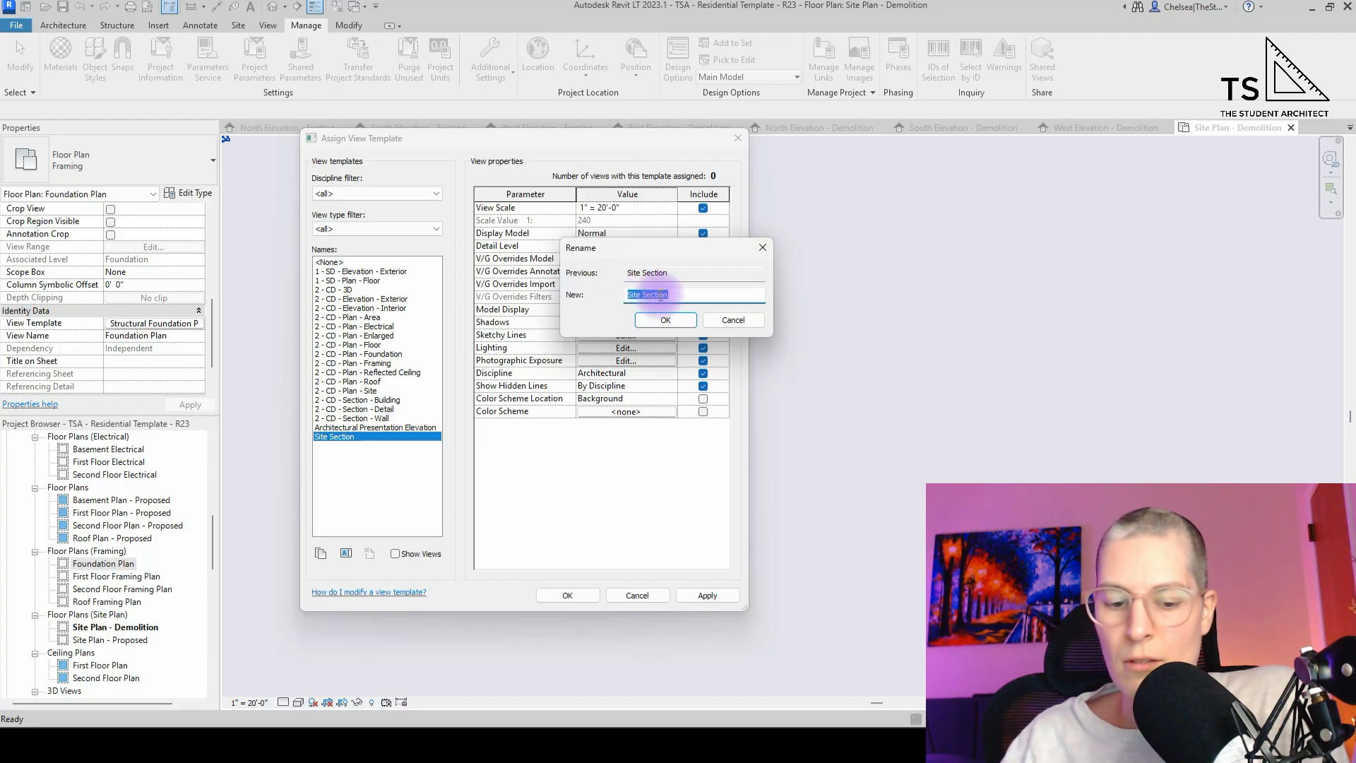
text(2 - CD)
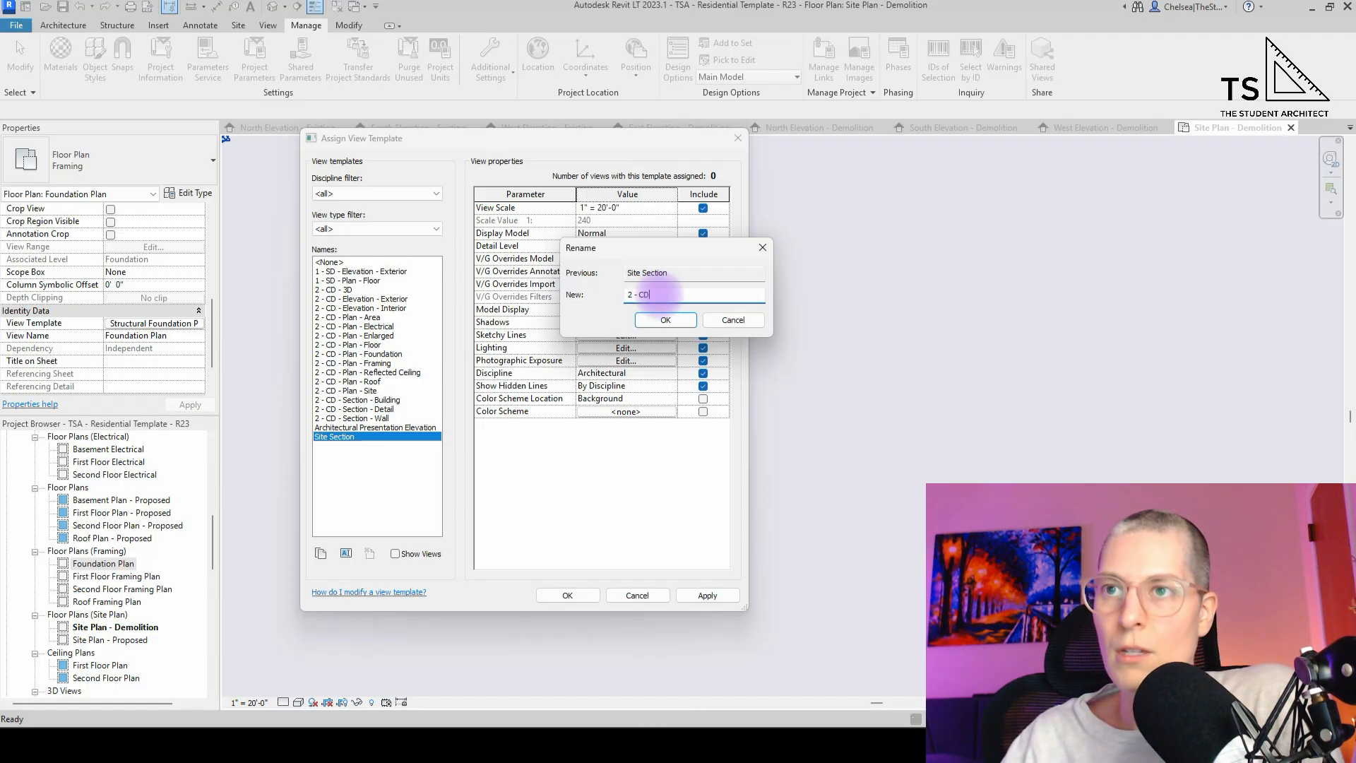
text( - Section - Site)
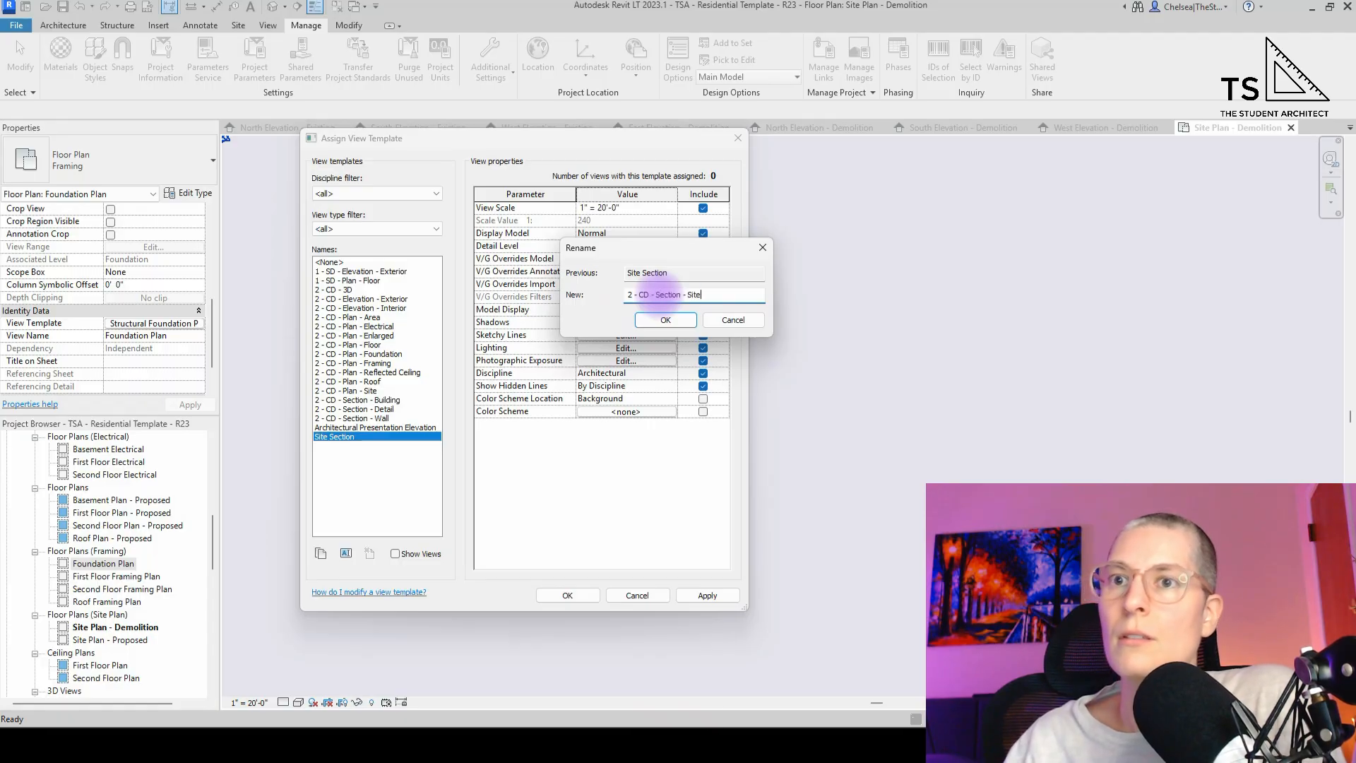
key(Return)
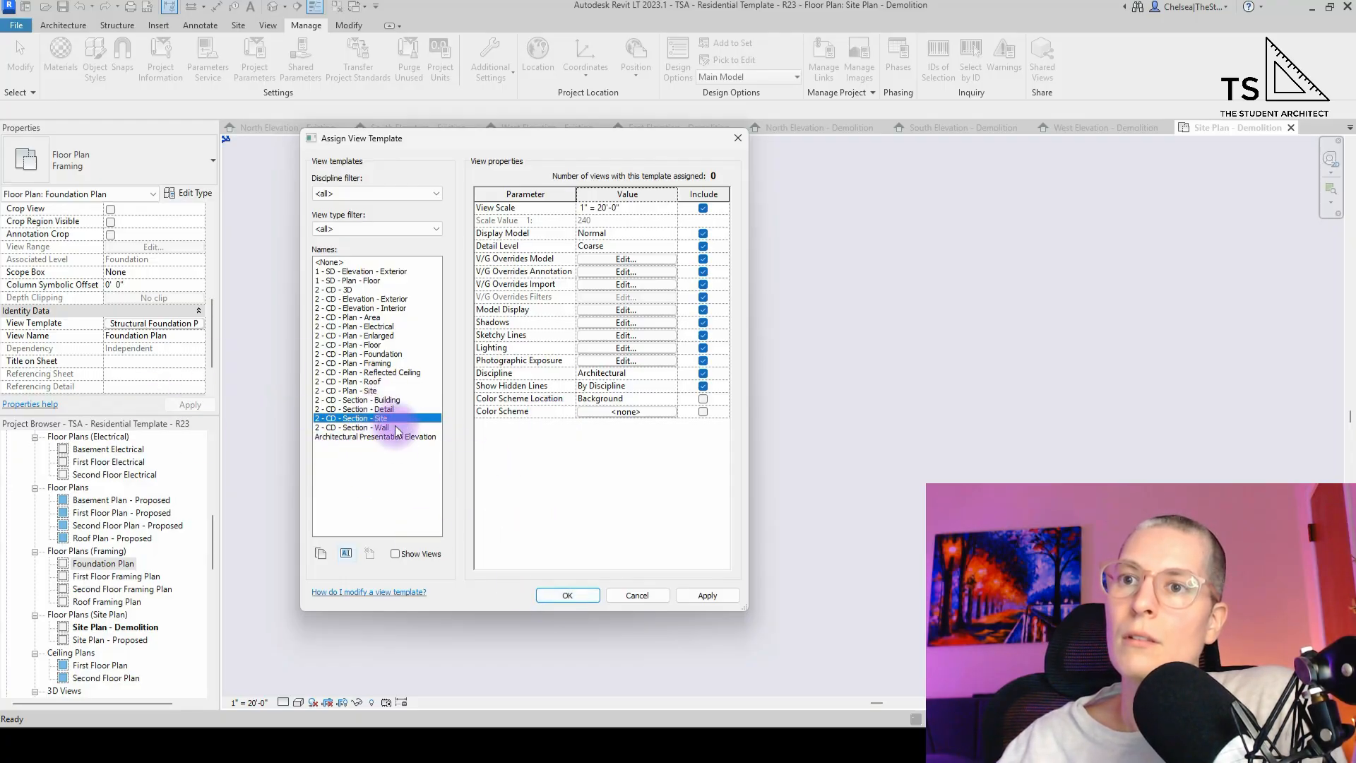
click(569, 595)
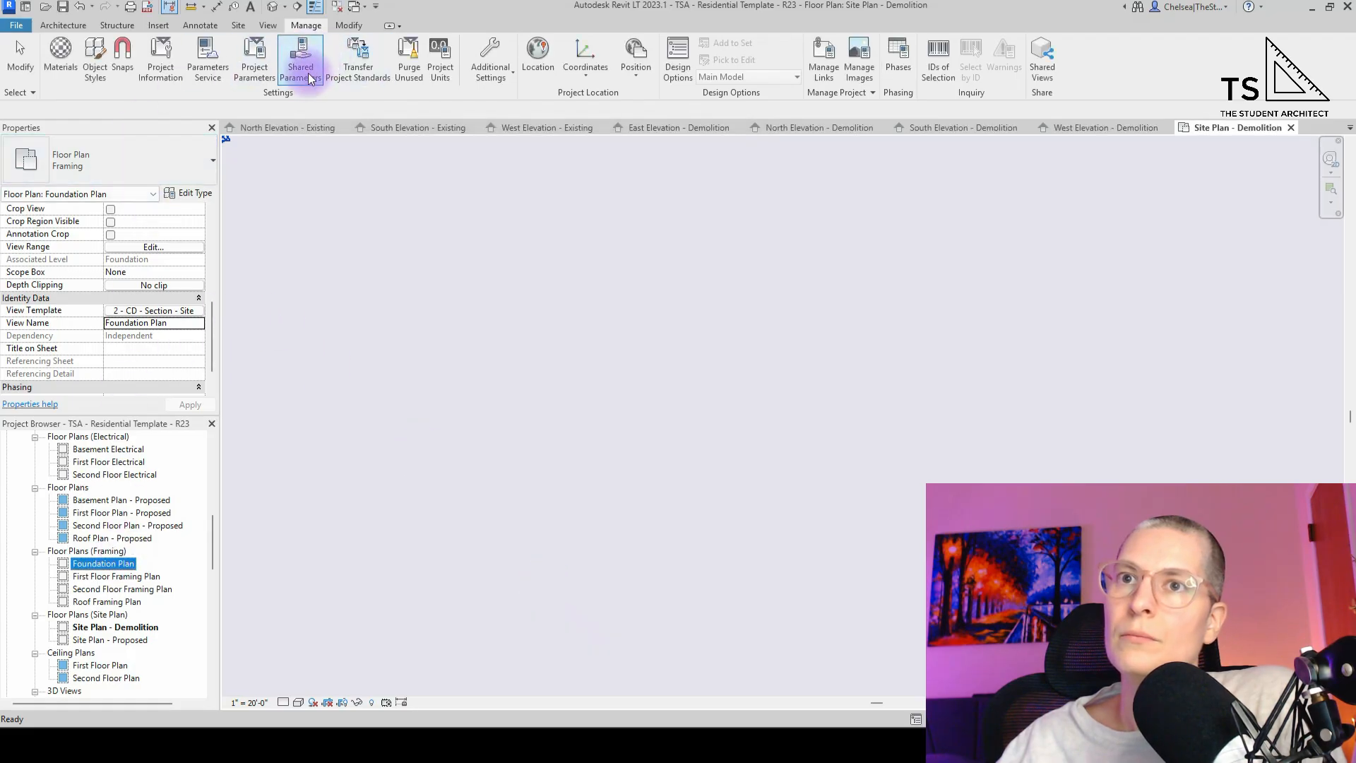
- Review the elevation and section view types and the other categories offered by Purge Unused, without purging anything
click(400, 79)
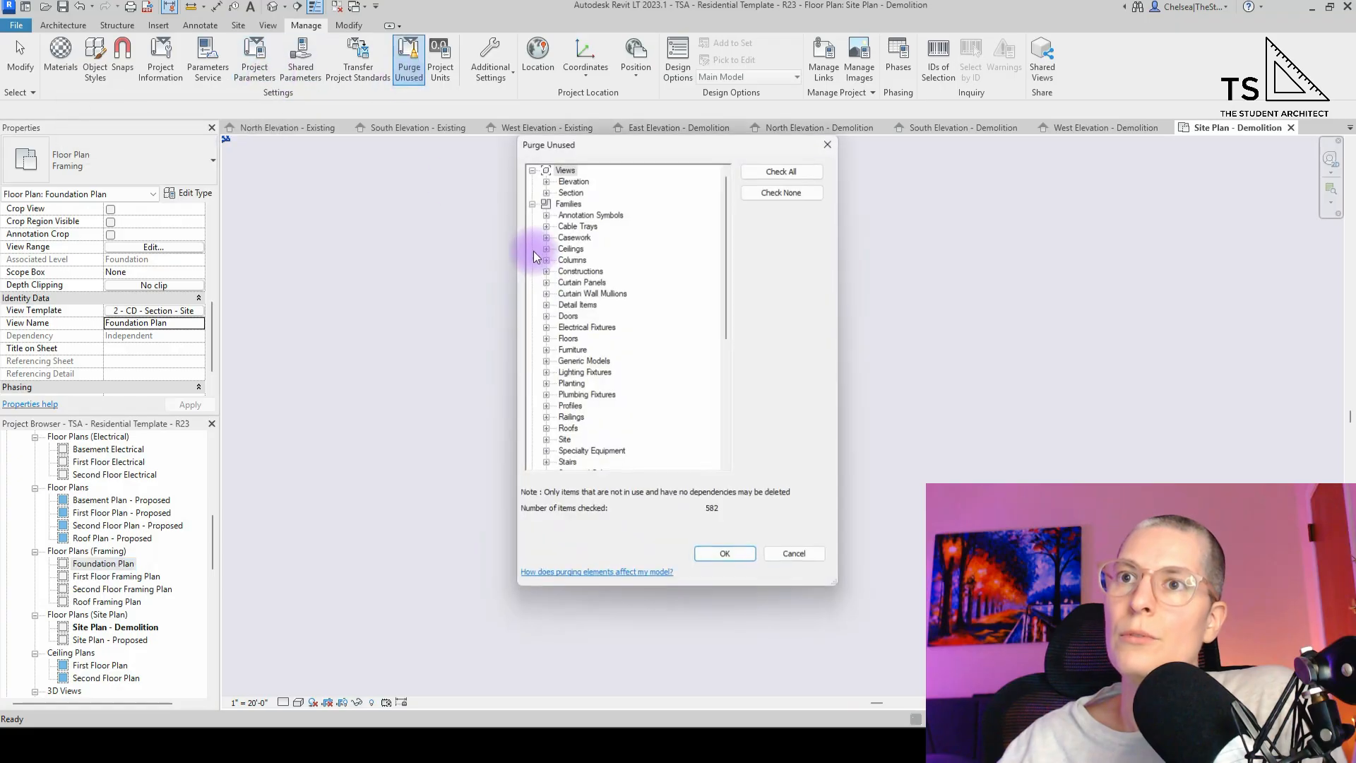
click(545, 191)
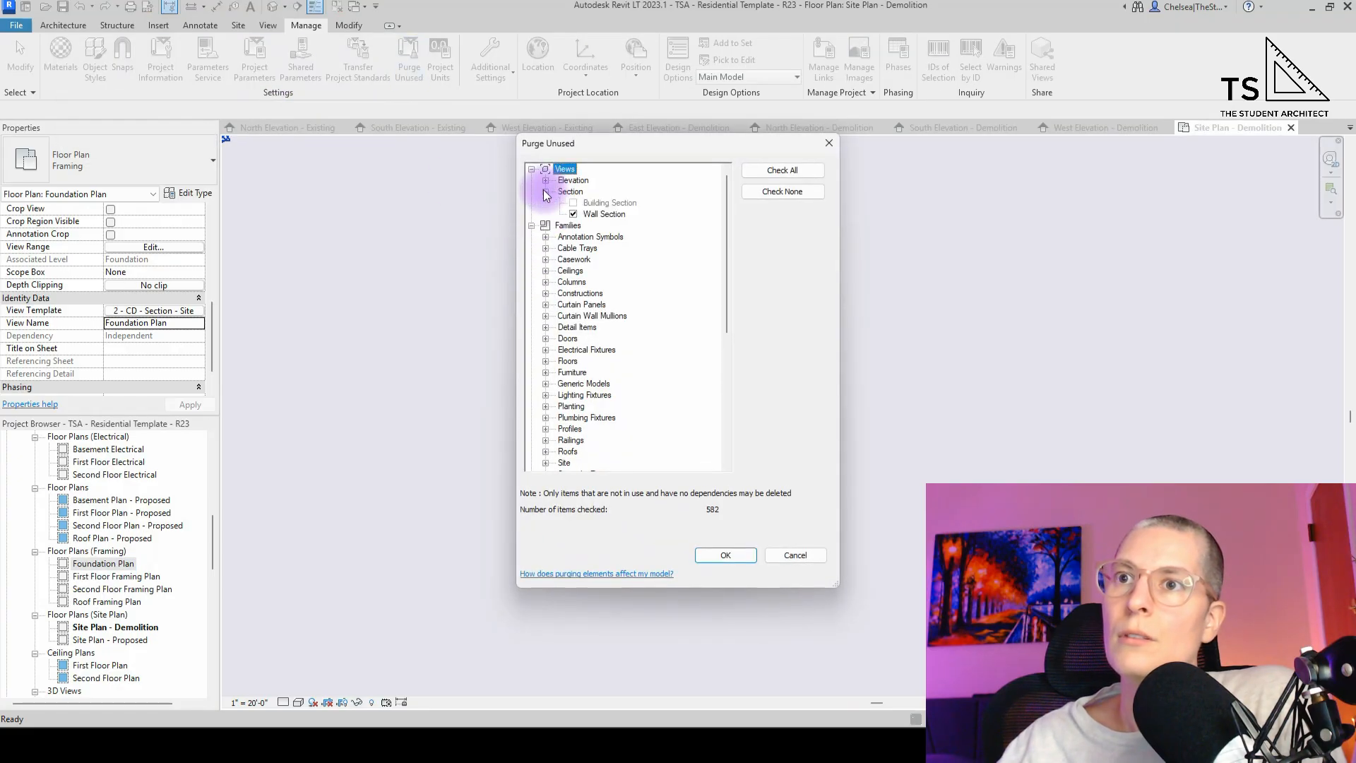
click(545, 181)
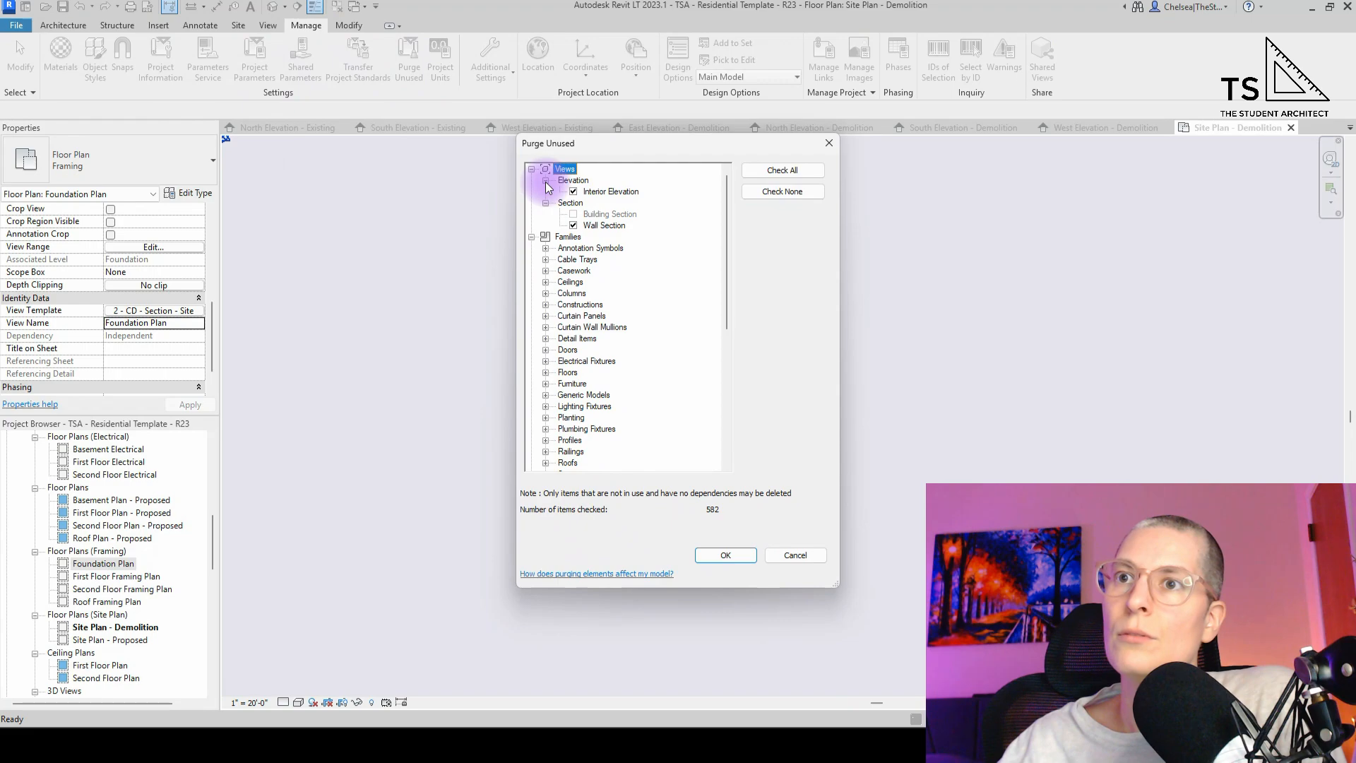
click(546, 181)
click(546, 191)
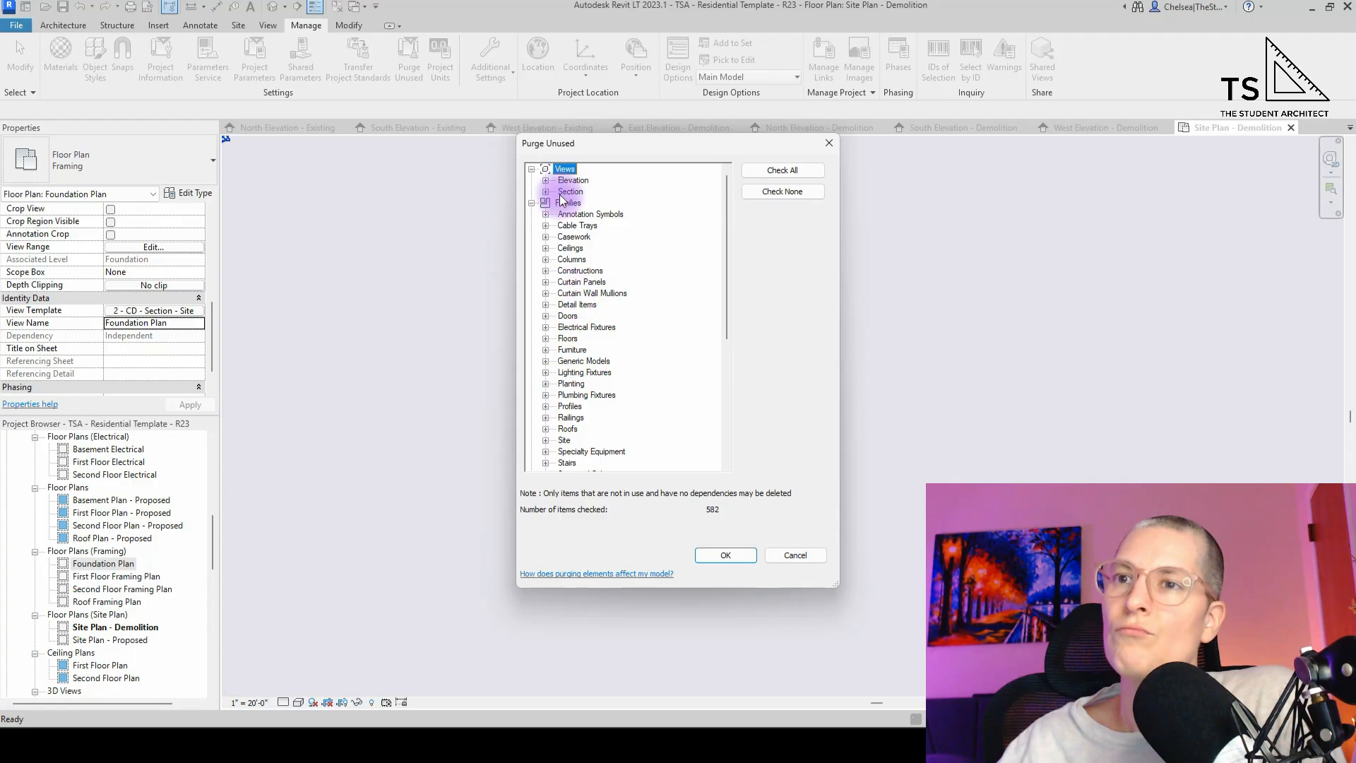
scroll(562, 199, down, 2)
scroll(561, 200, down, 4)
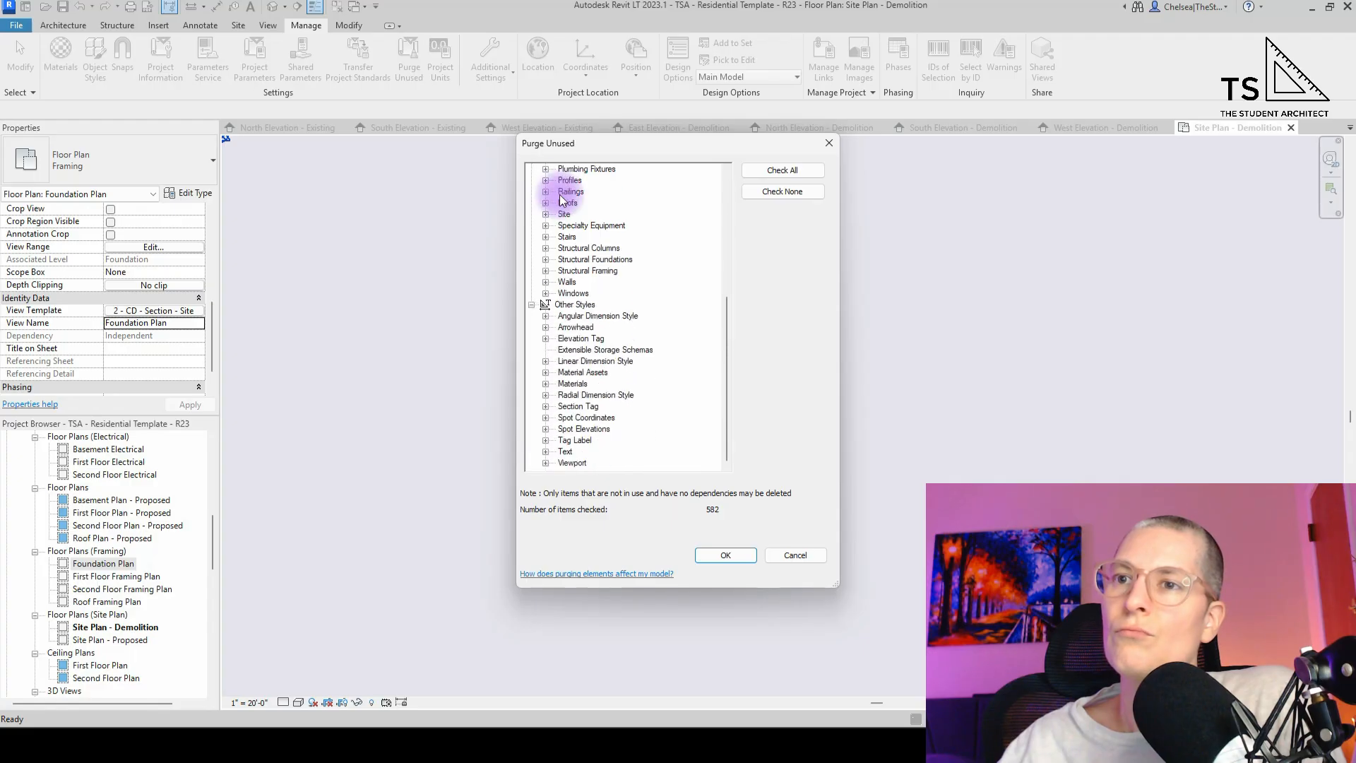
scroll(562, 200, up, 7)
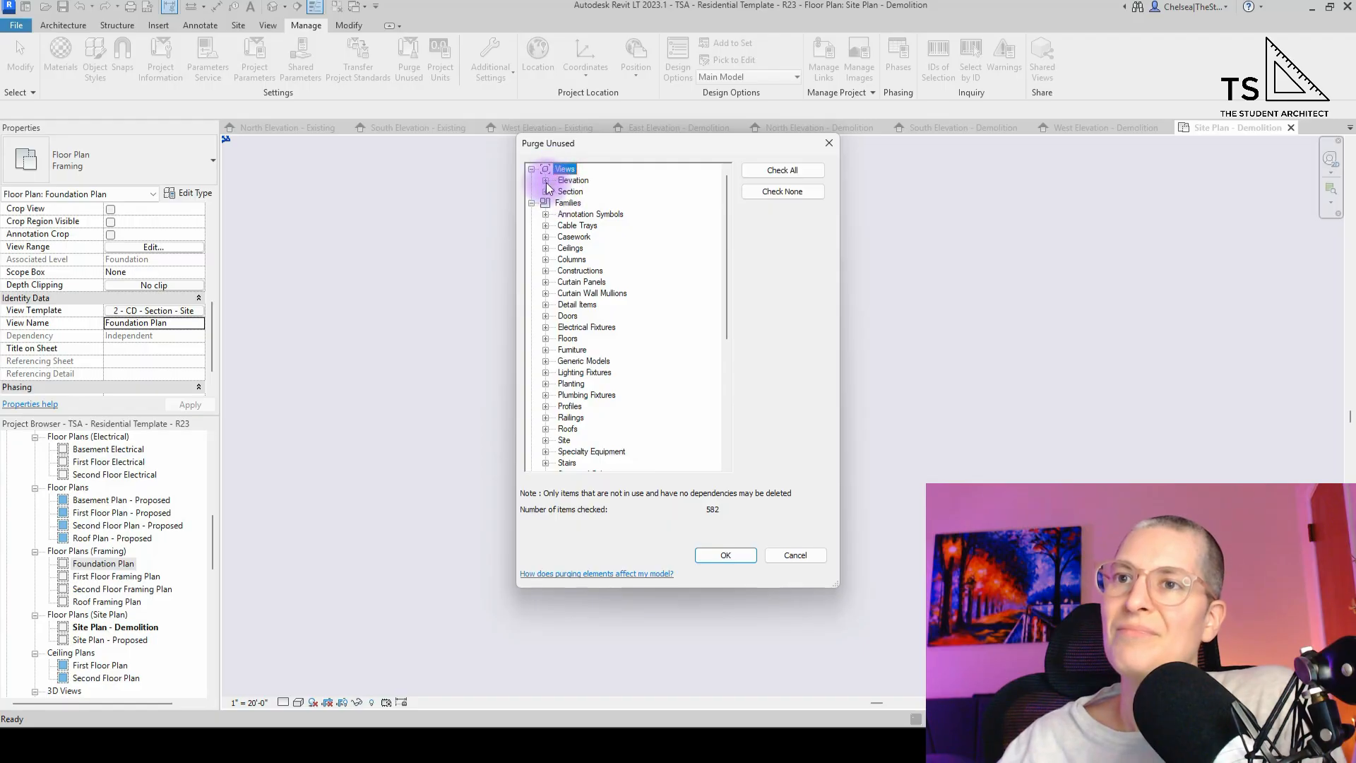
click(546, 181)
click(545, 204)
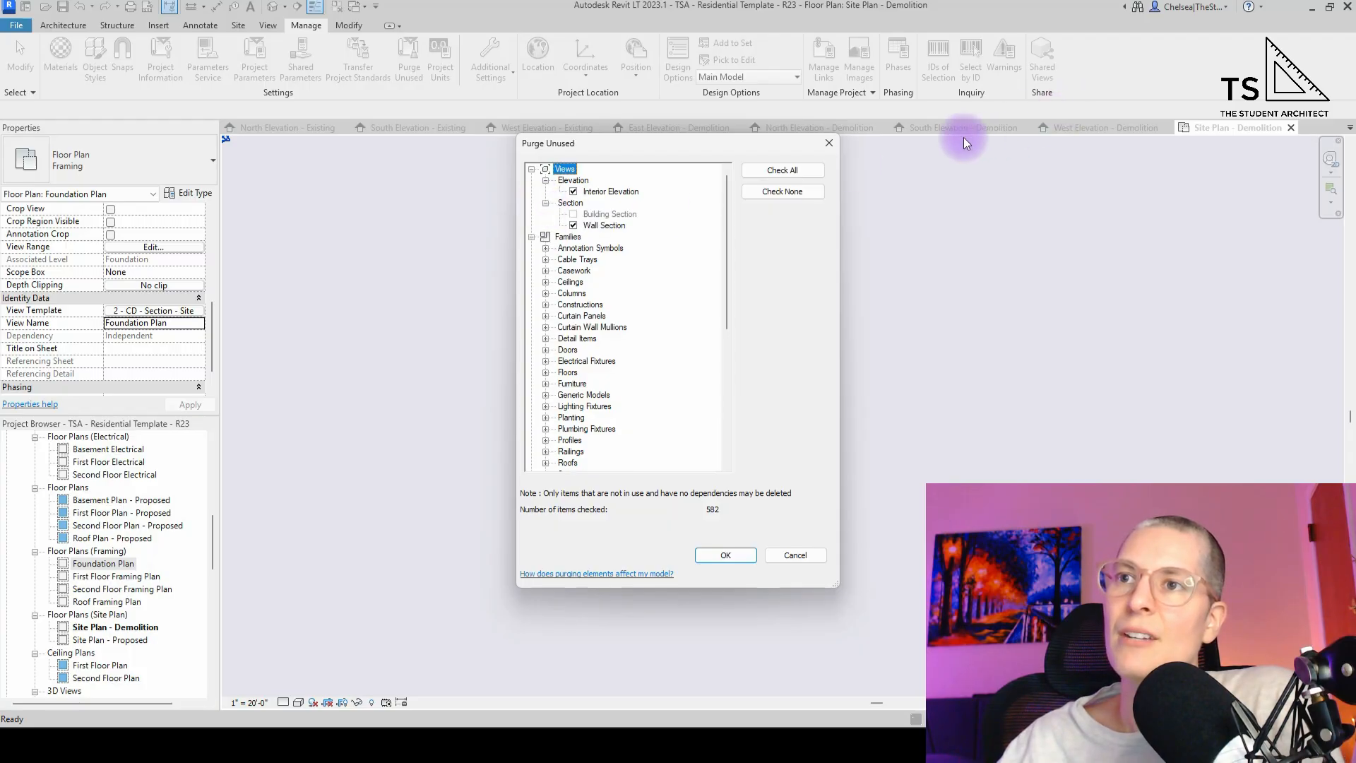
click(835, 145)
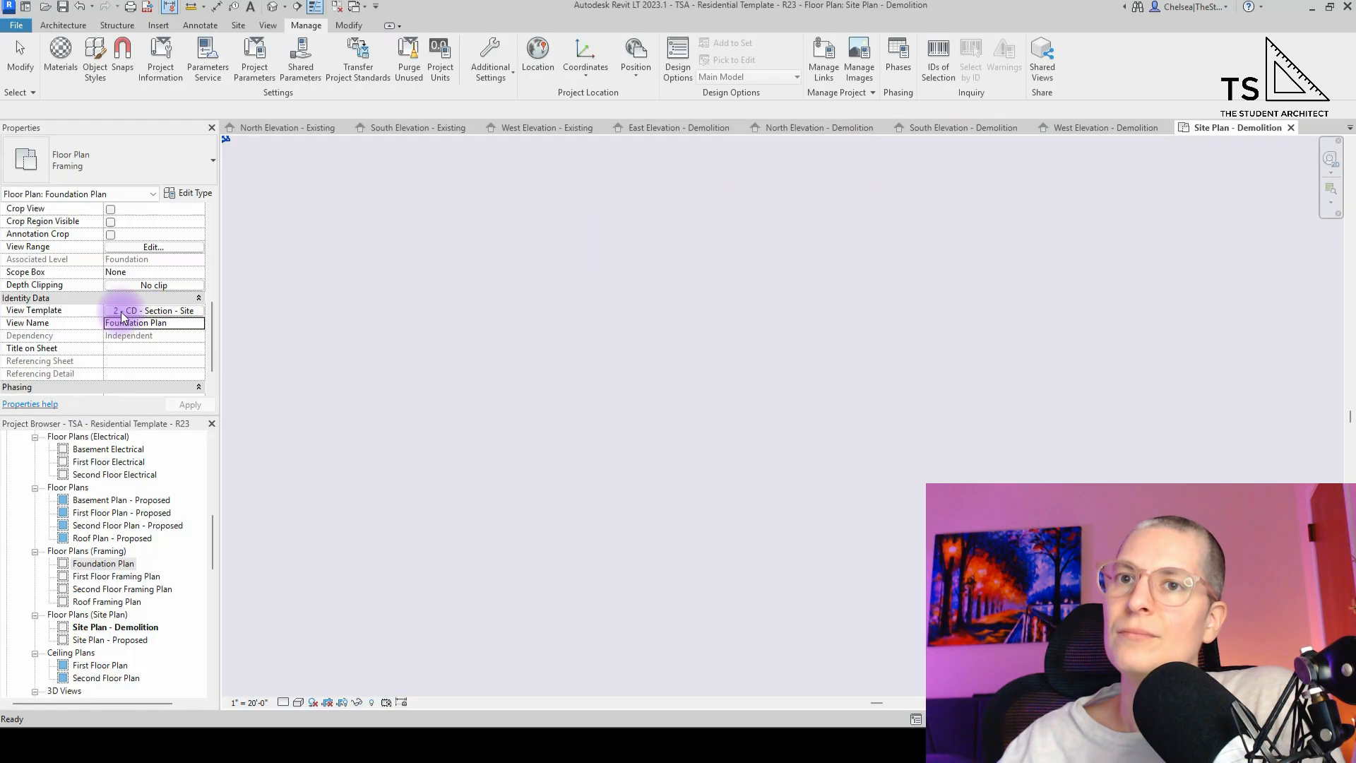
- Reveal the hidden elements in the Site Plan - Demolition view to show the elevation markers
scroll(106, 321, down, 1)
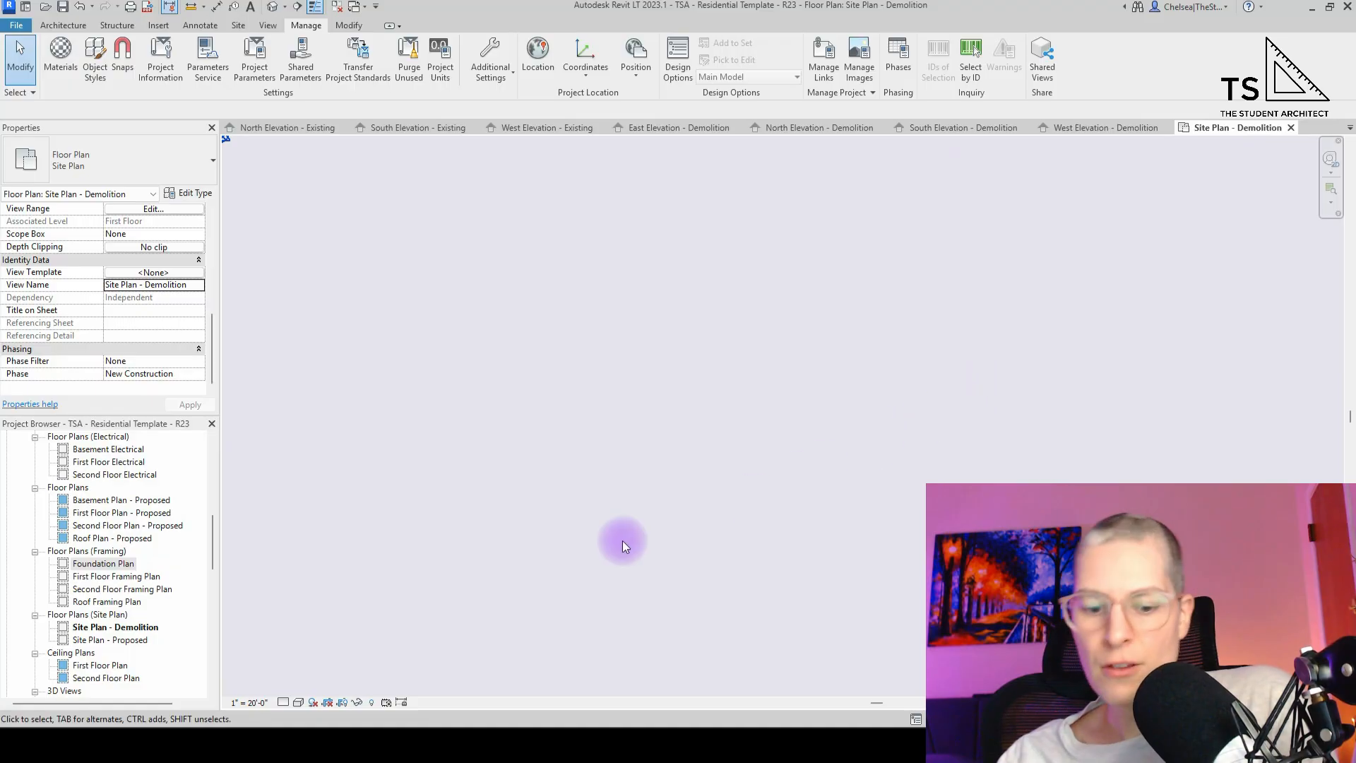
key(r)
key(h)
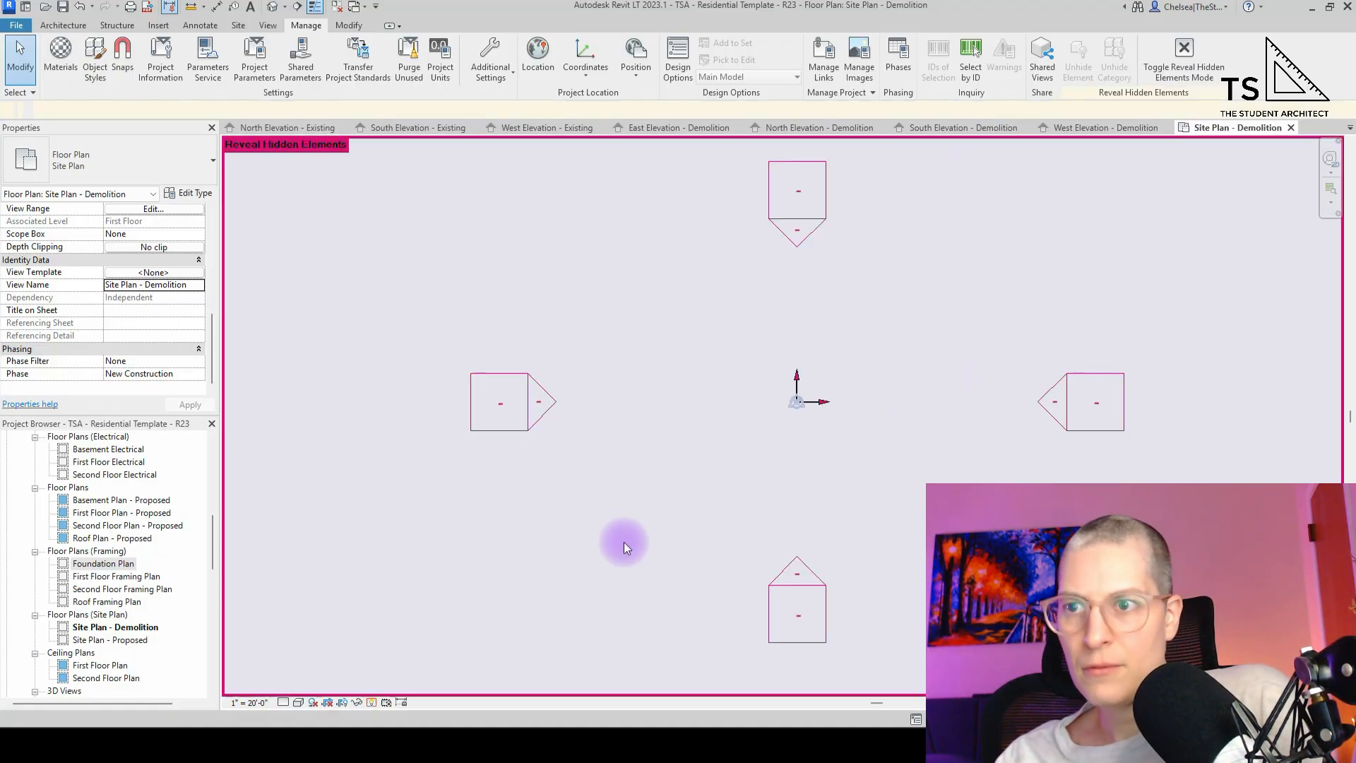
scroll(798, 445, down, 5)
scroll(760, 476, up, 4)
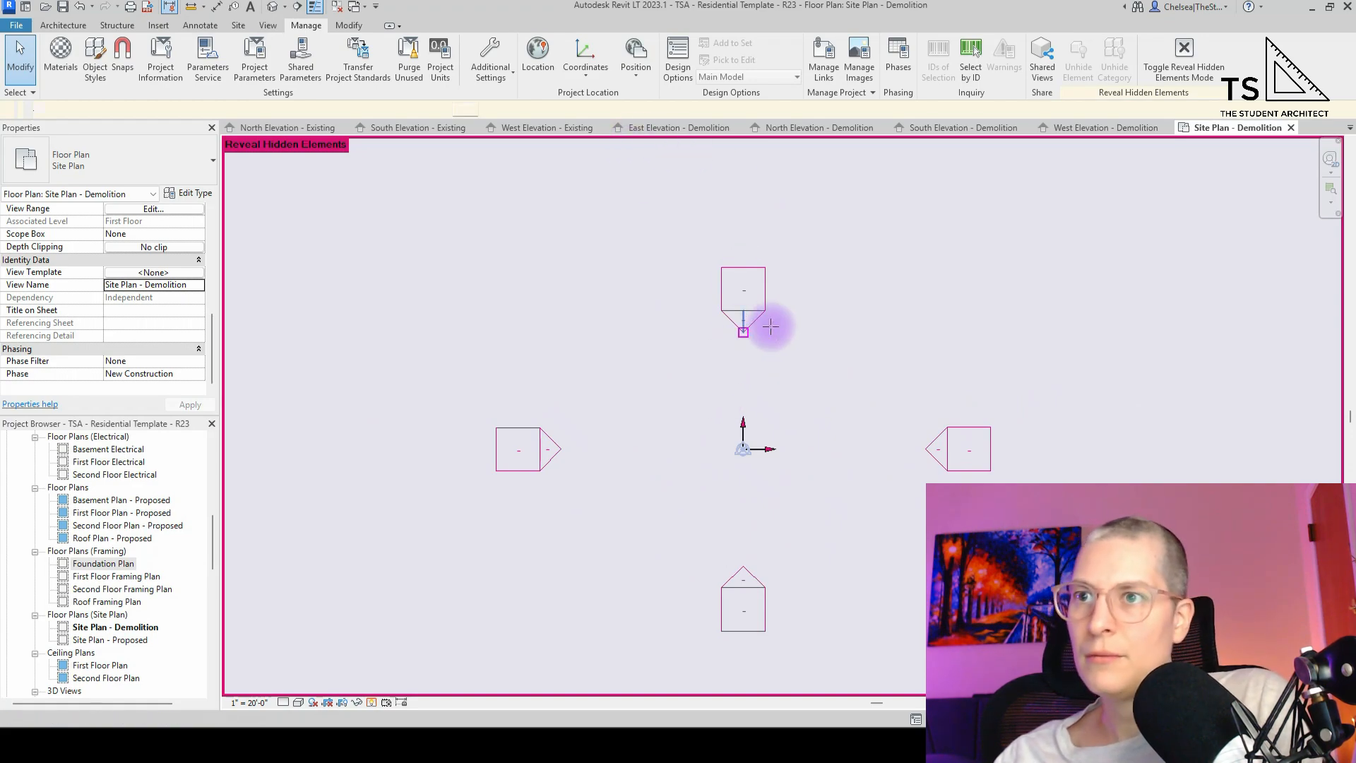
- Draw a vertical reference plane from the tip of the north elevation marker to the tip of the south elevation marker
key(r)
key(p)
click(743, 331)
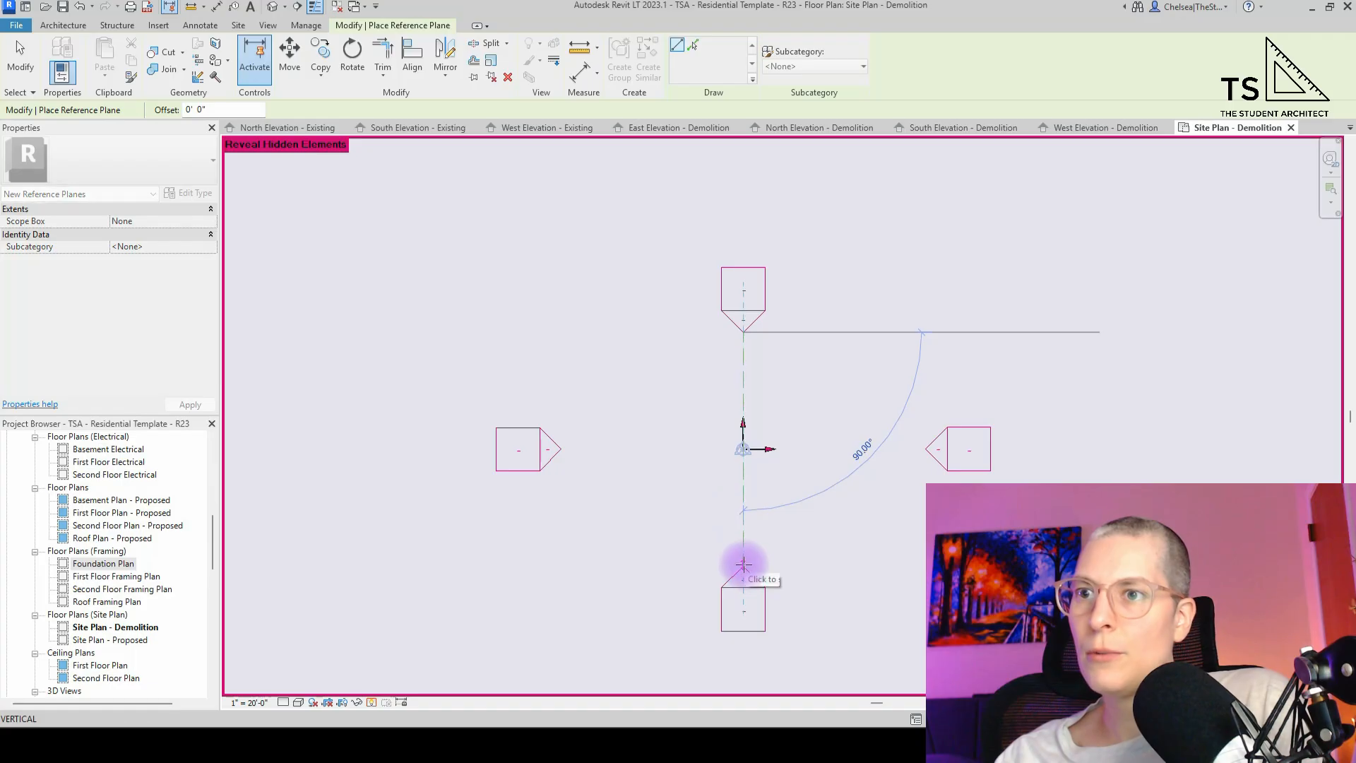
scroll(743, 563, up, 5)
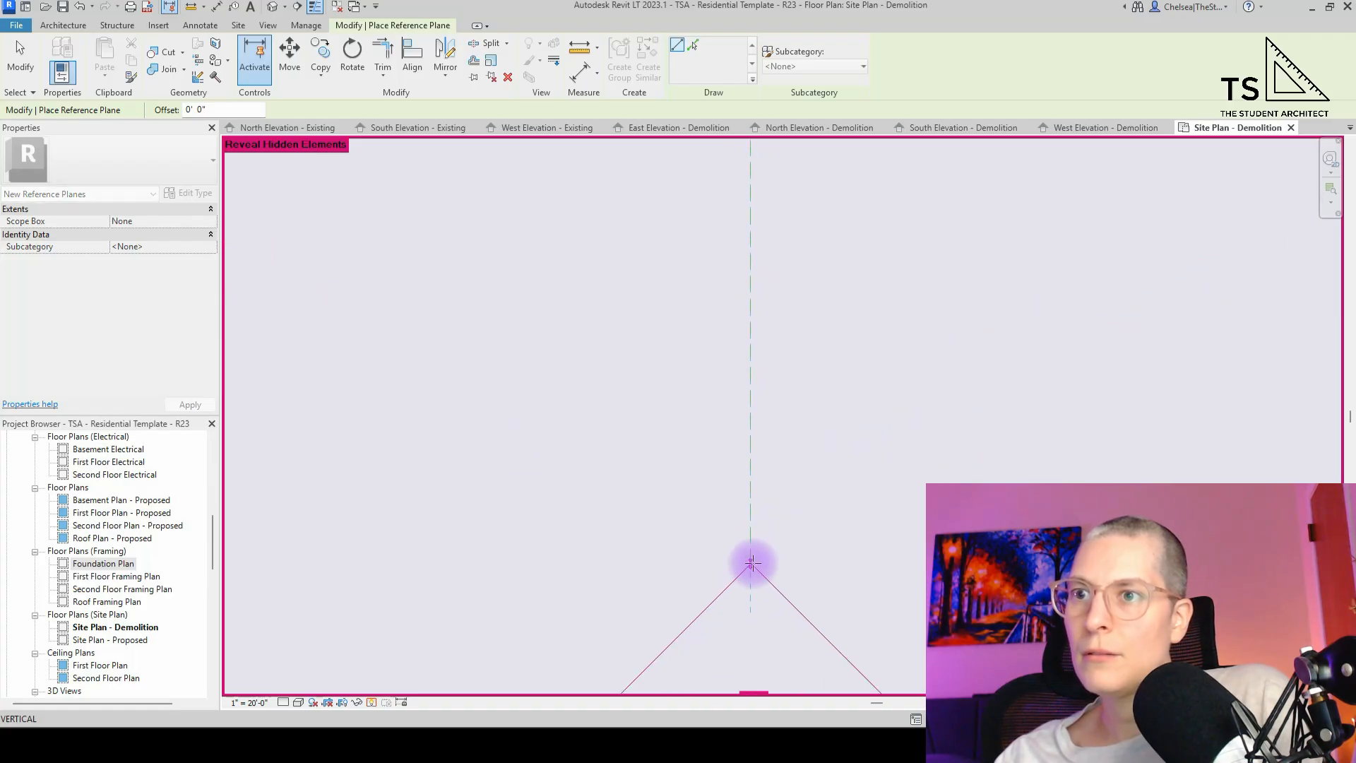
click(751, 563)
scroll(752, 587, down, 4)
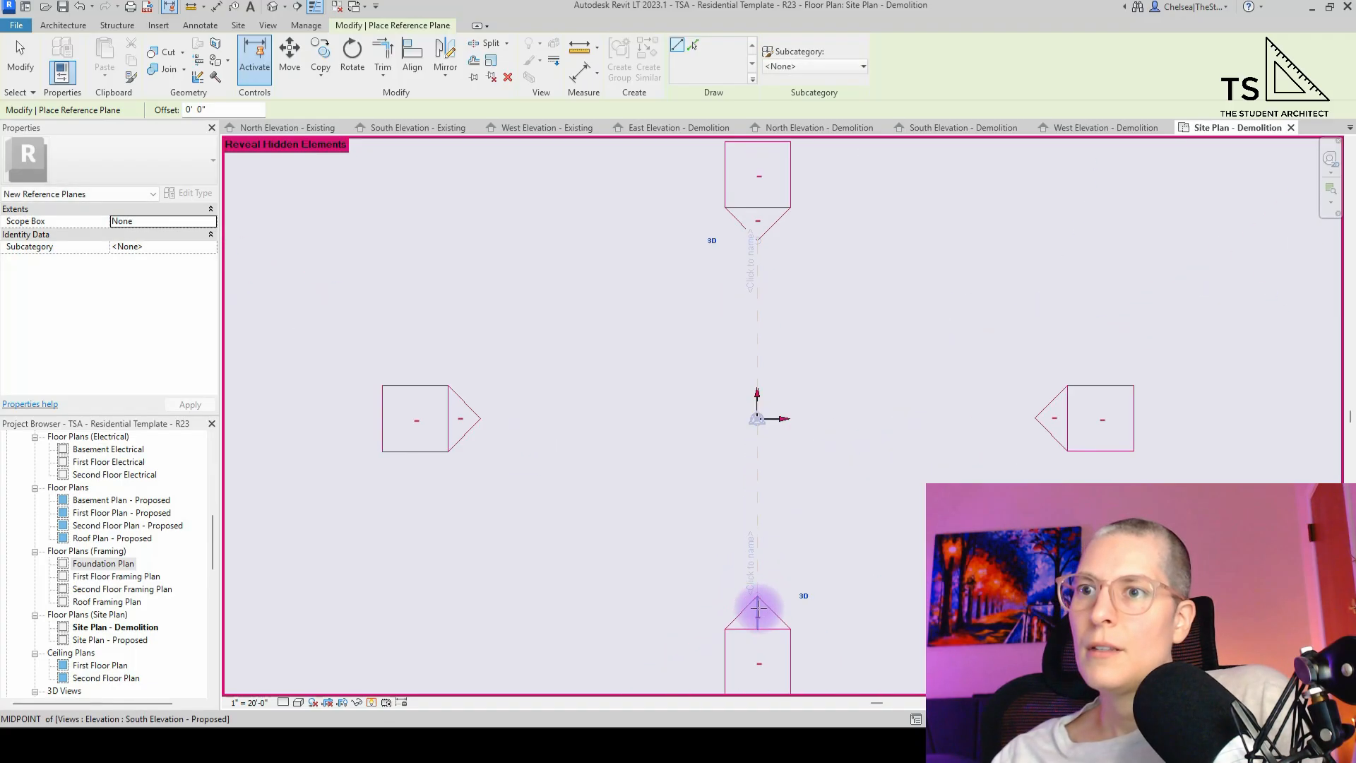
click(470, 418)
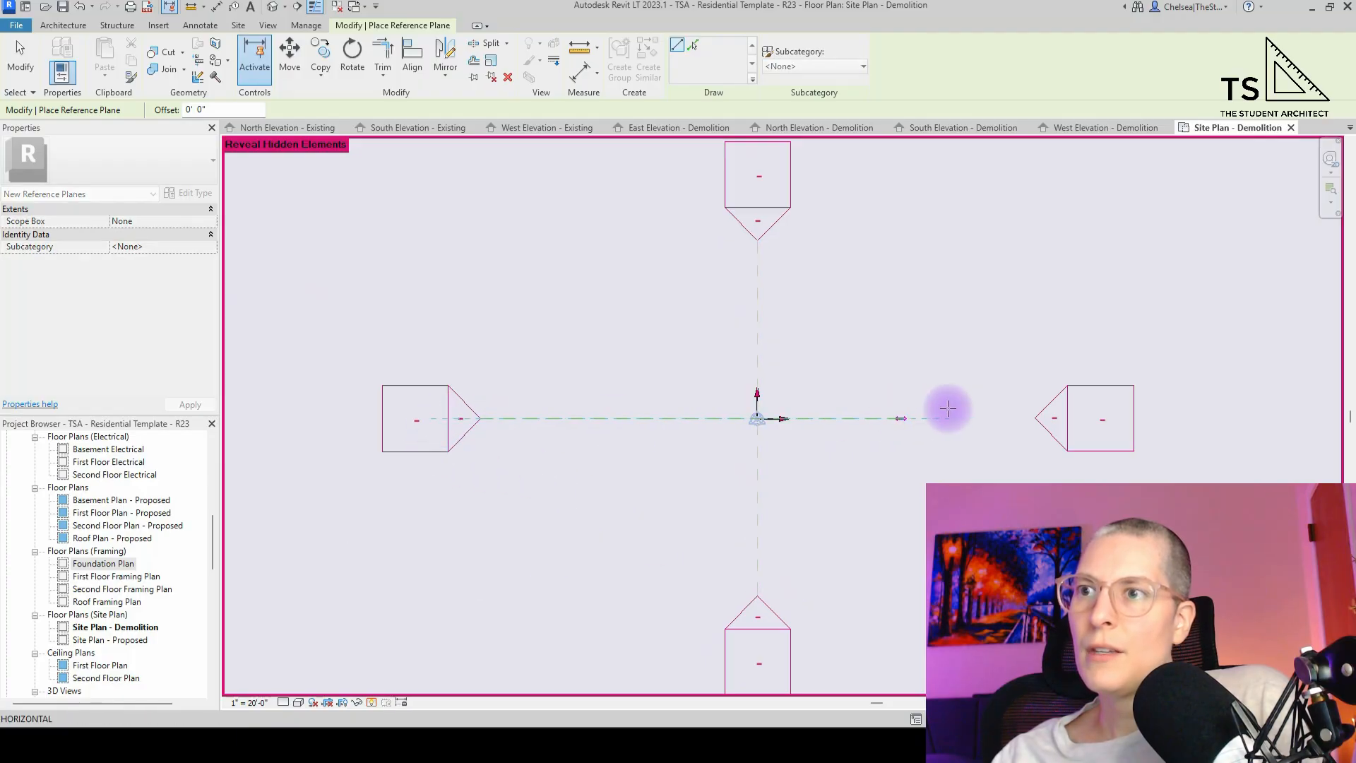
scroll(1026, 420, up, 4)
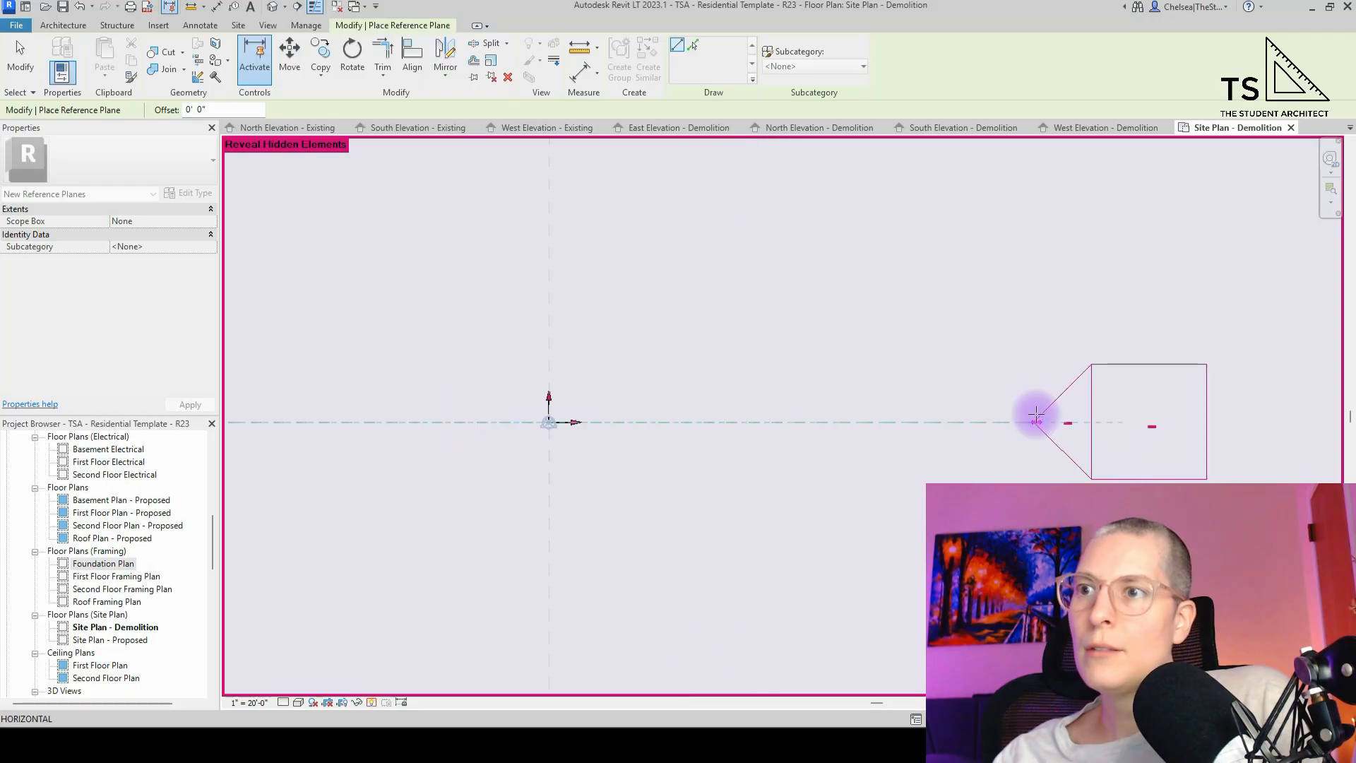
scroll(1028, 434, up, 3)
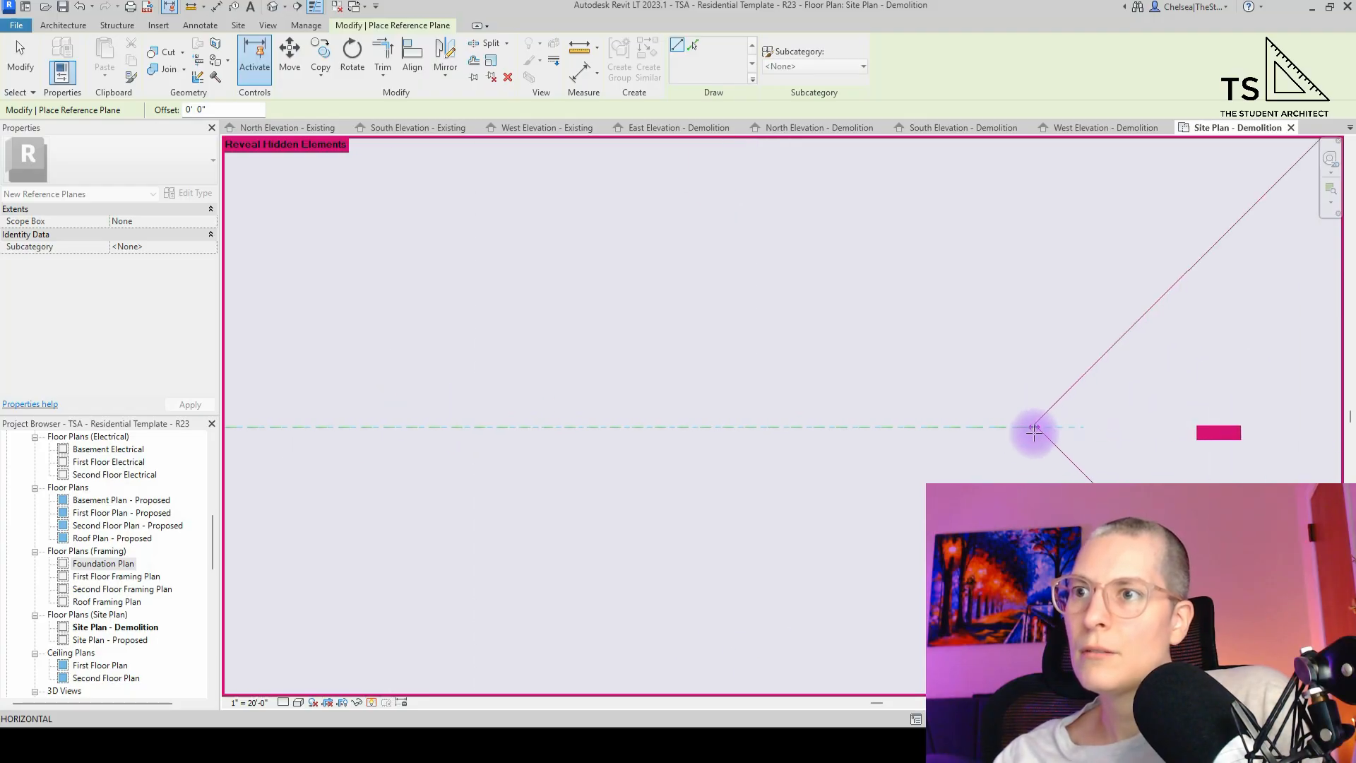
scroll(1034, 433, down, 4)
scroll(1031, 436, down, 3)
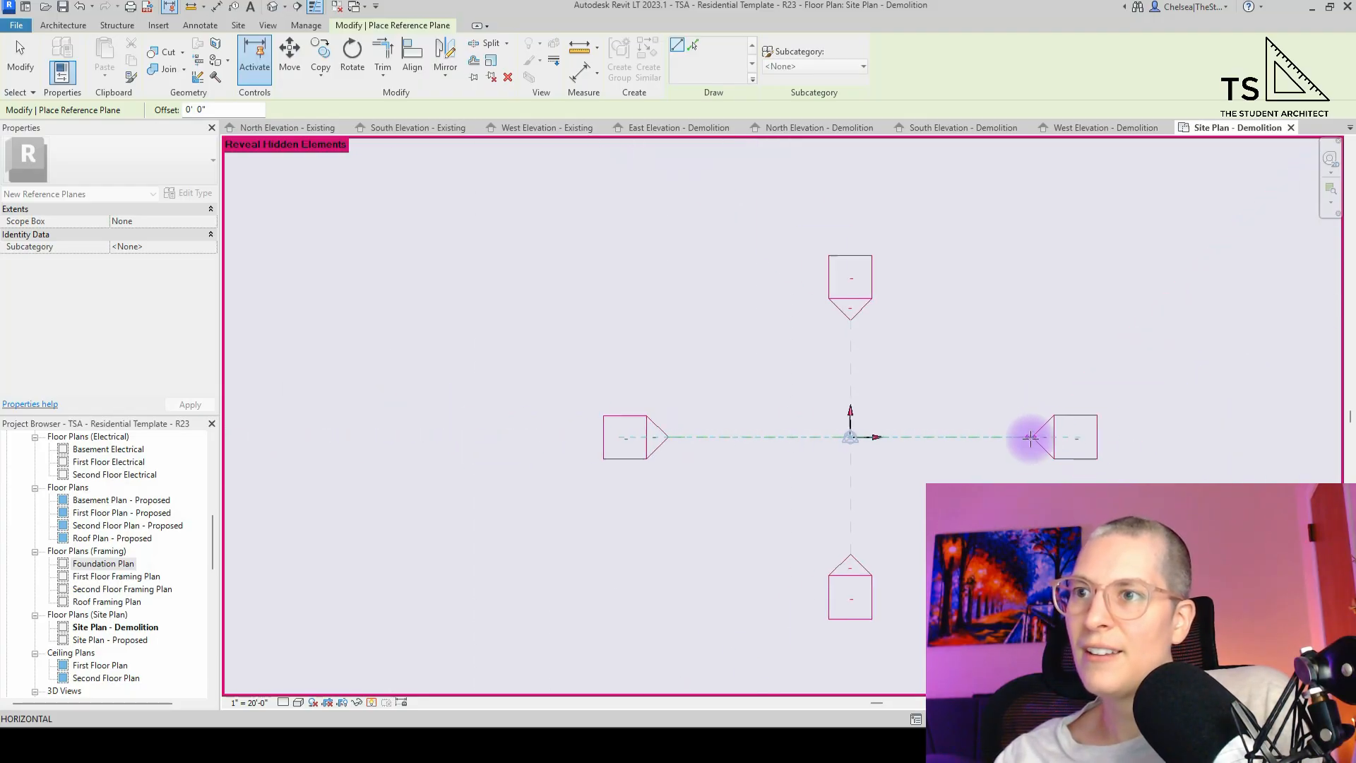
key(Escape)
- Check the vertical alignment of the north and south elevation marker tips with a trial reference plane between them
scroll(855, 394, up, 5)
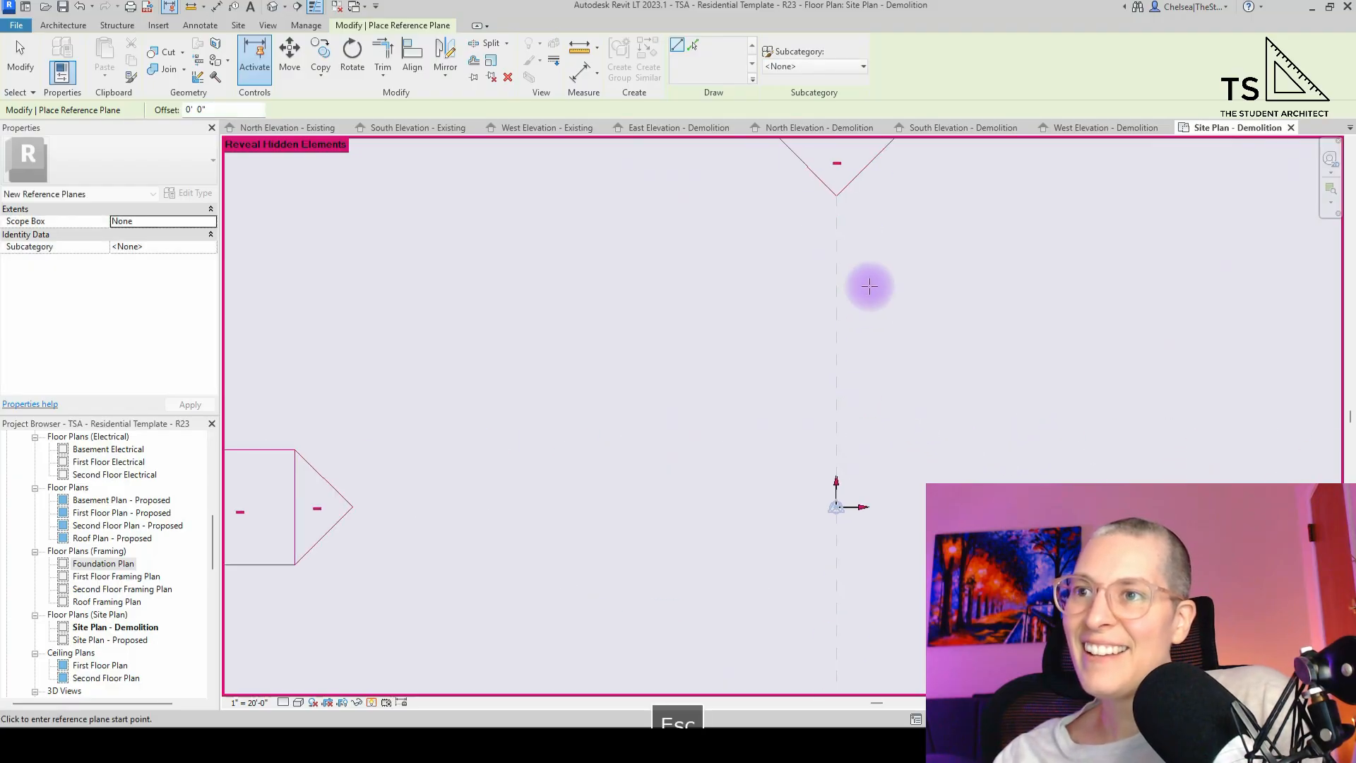
scroll(818, 232, down, 3)
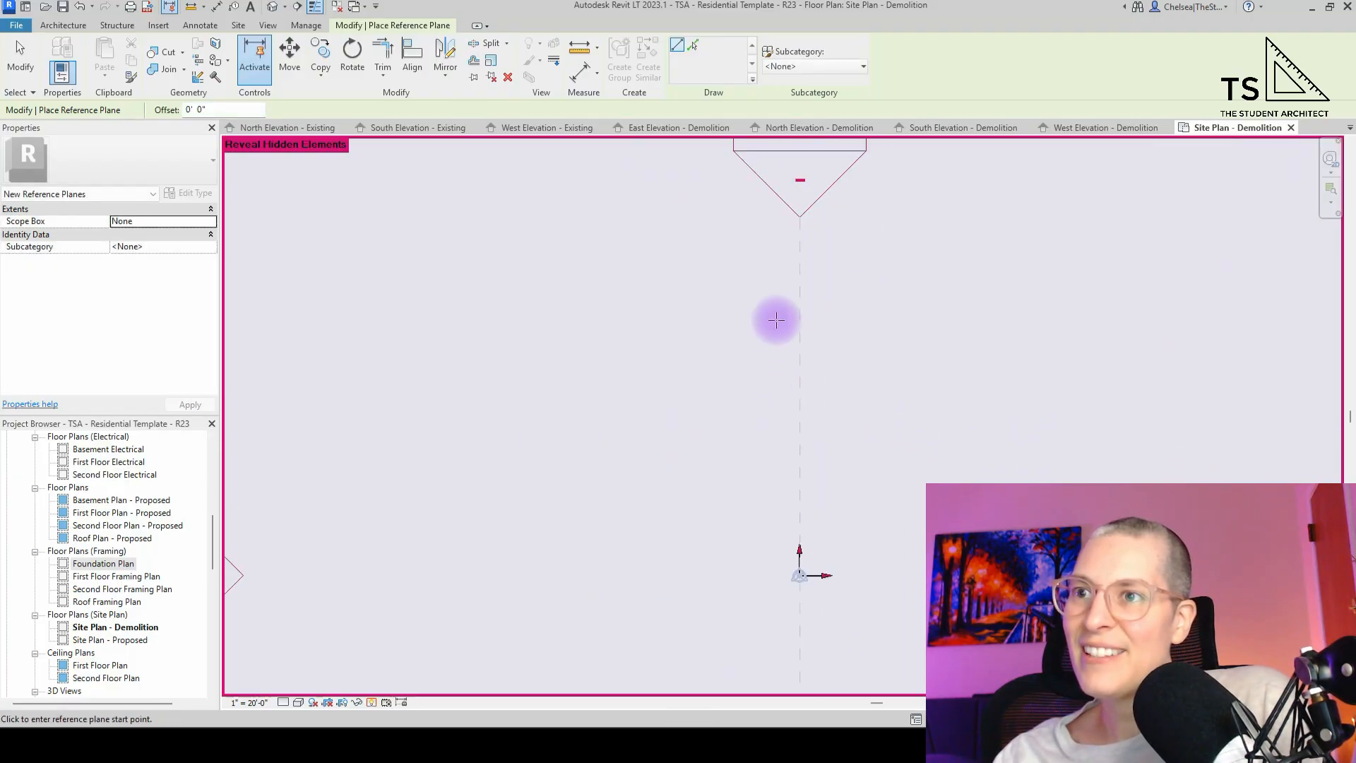
click(801, 218)
middle_drag(766, 481, 829, 210)
click(862, 664)
middle_drag(869, 653, 869, 576)
scroll(868, 577, up, 3)
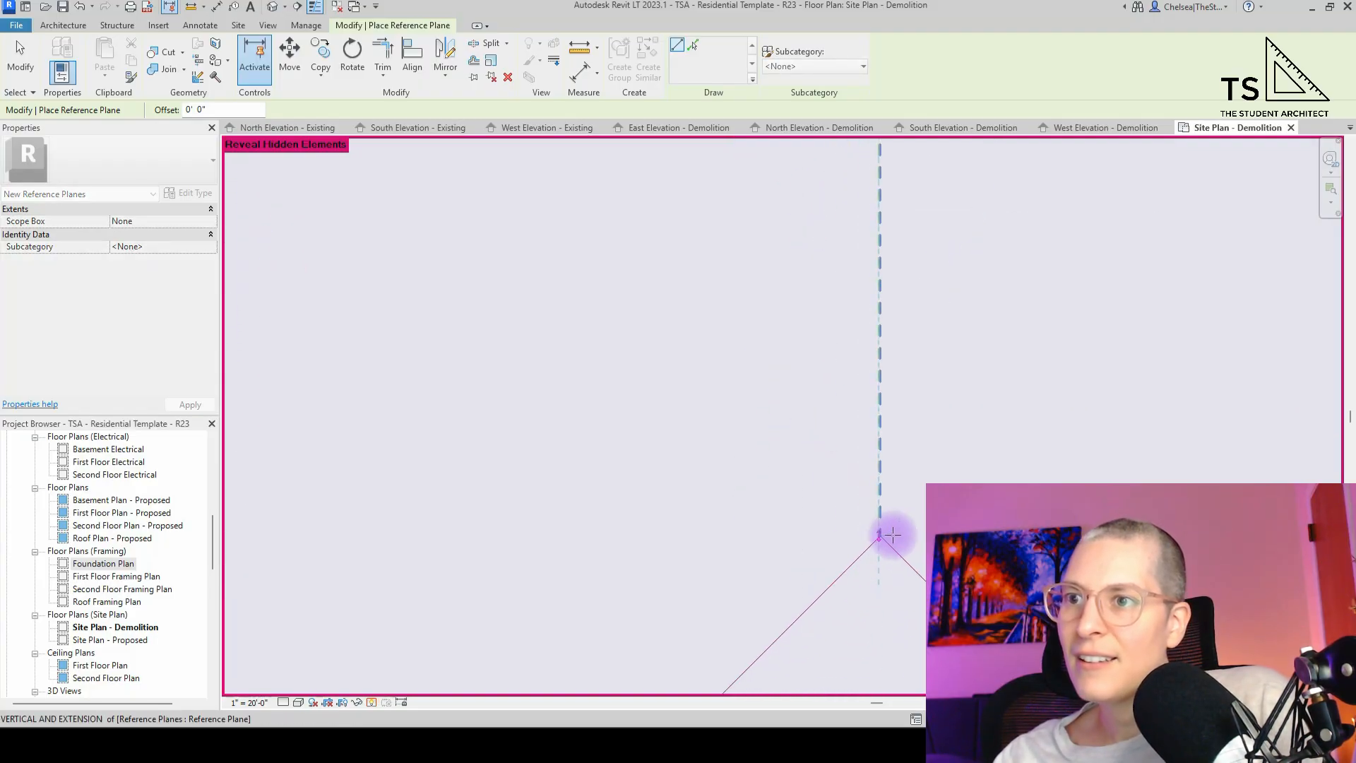
scroll(873, 546, up, 4)
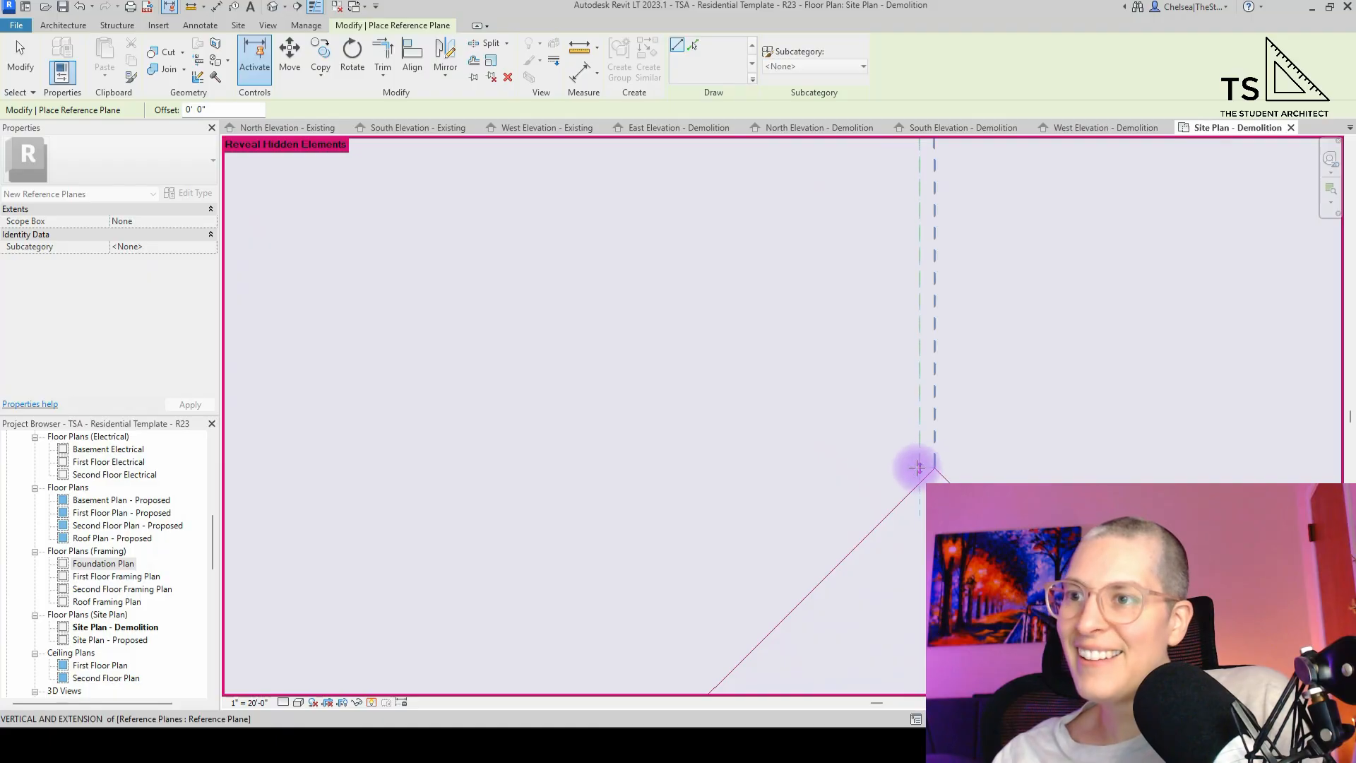
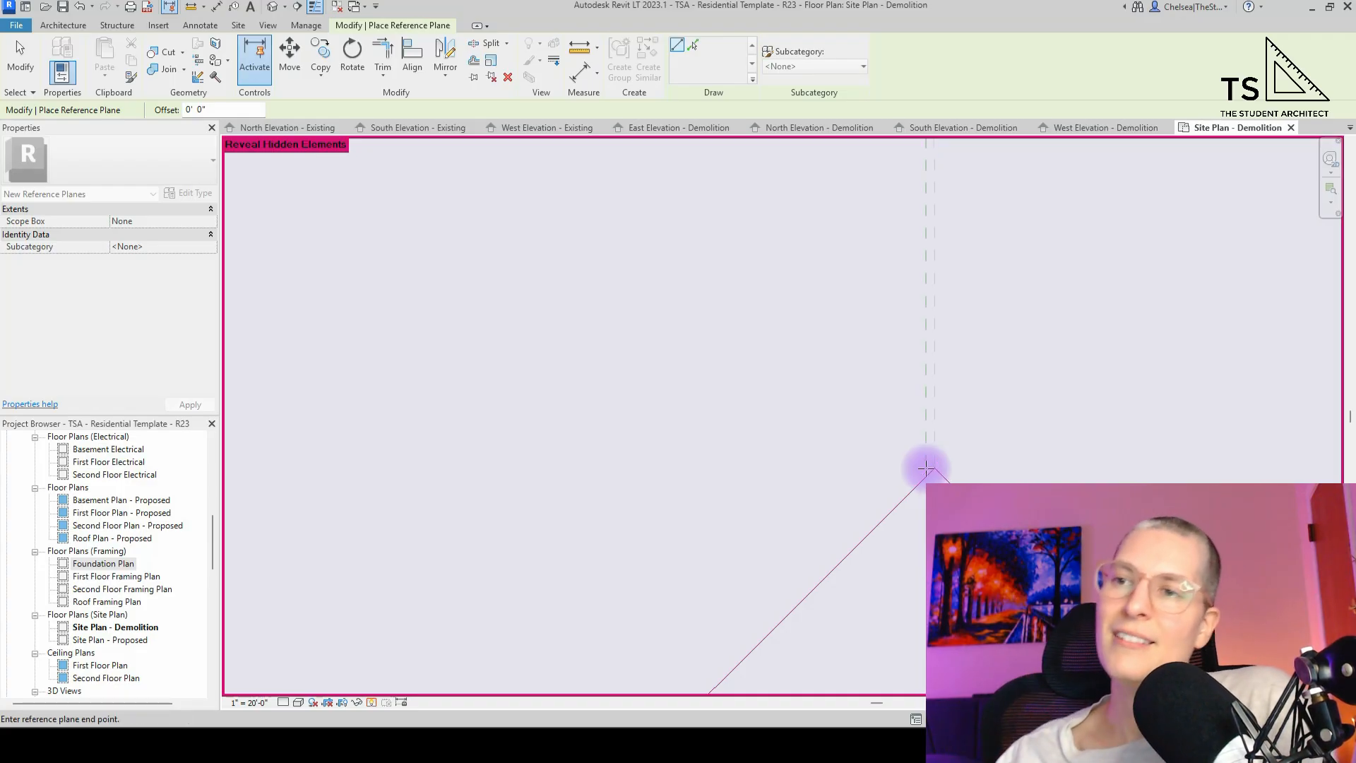
key(Escape)
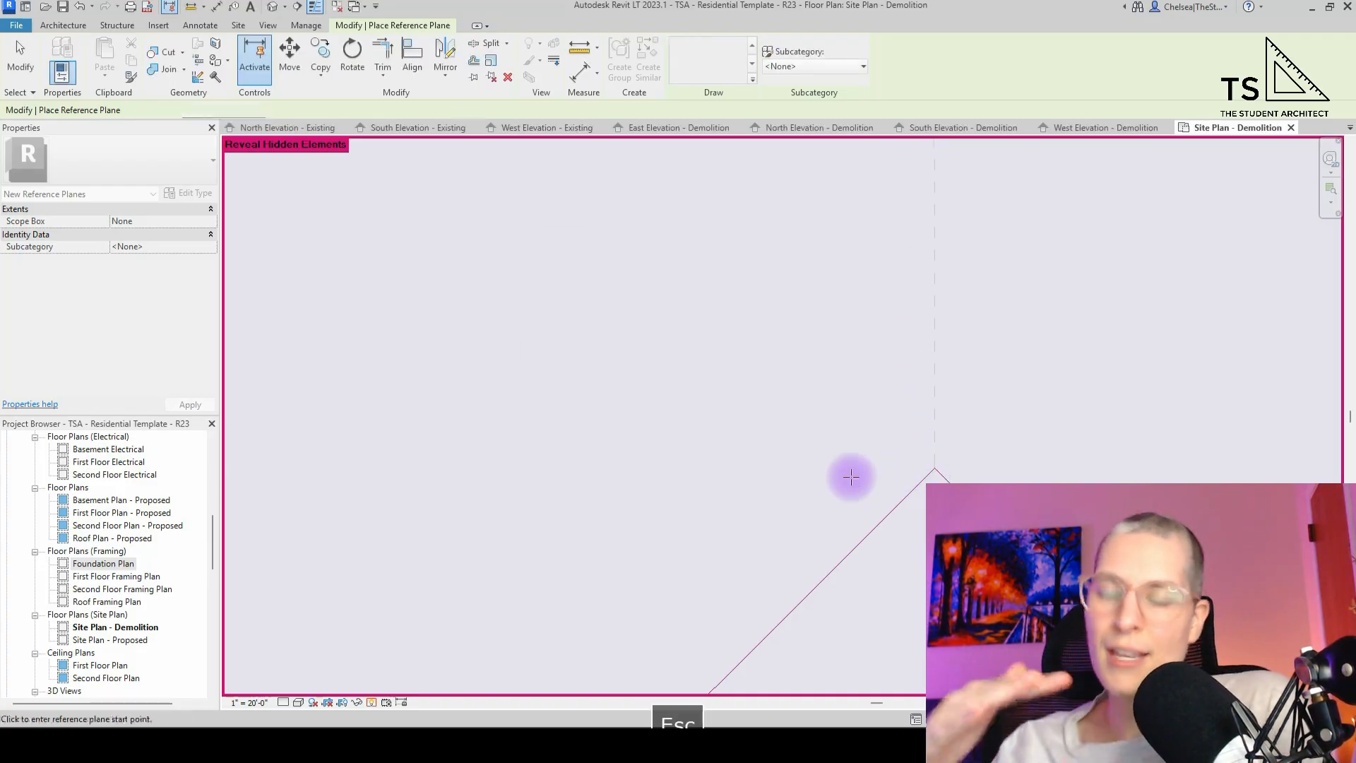
- Save the template and delete the vertical reference plane between the north and south elevation markers
click(801, 405)
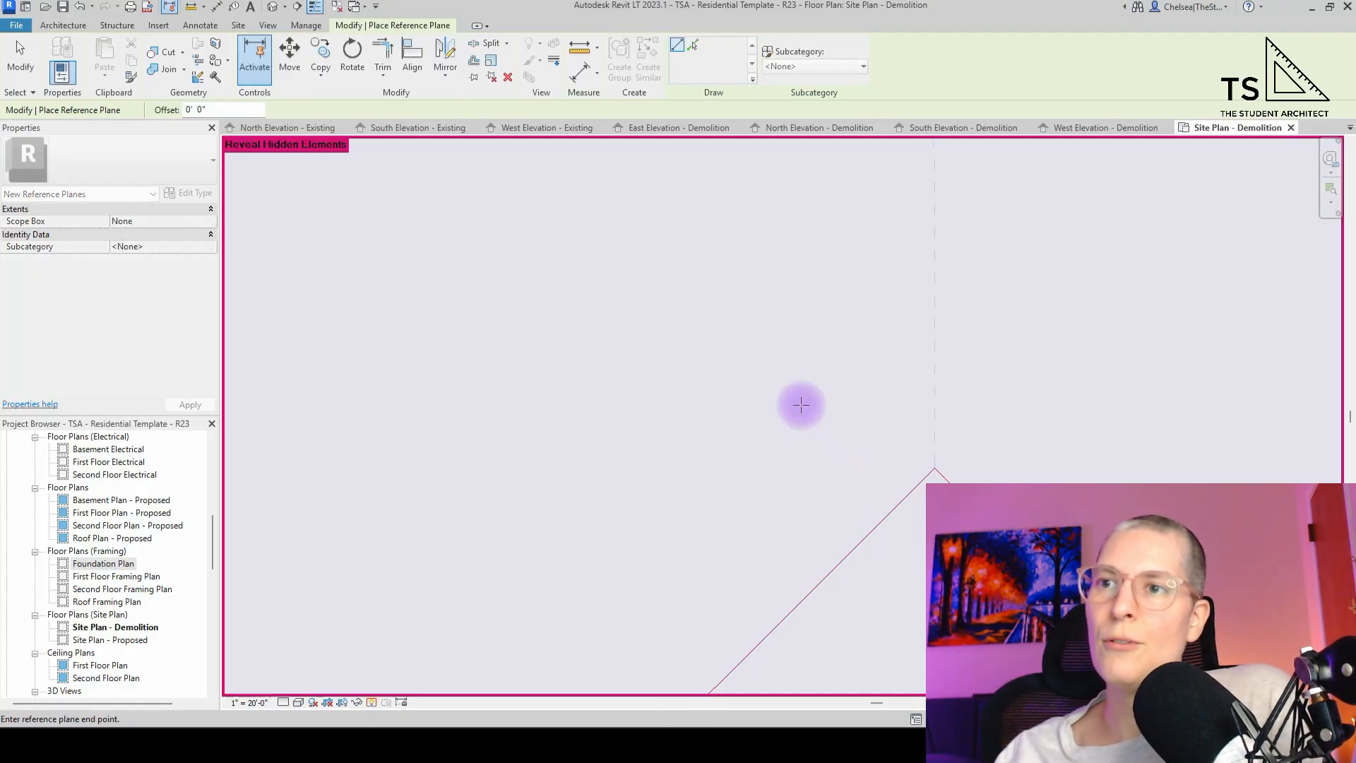
key(Escape)
key(Escape)
key(ctrl+s)
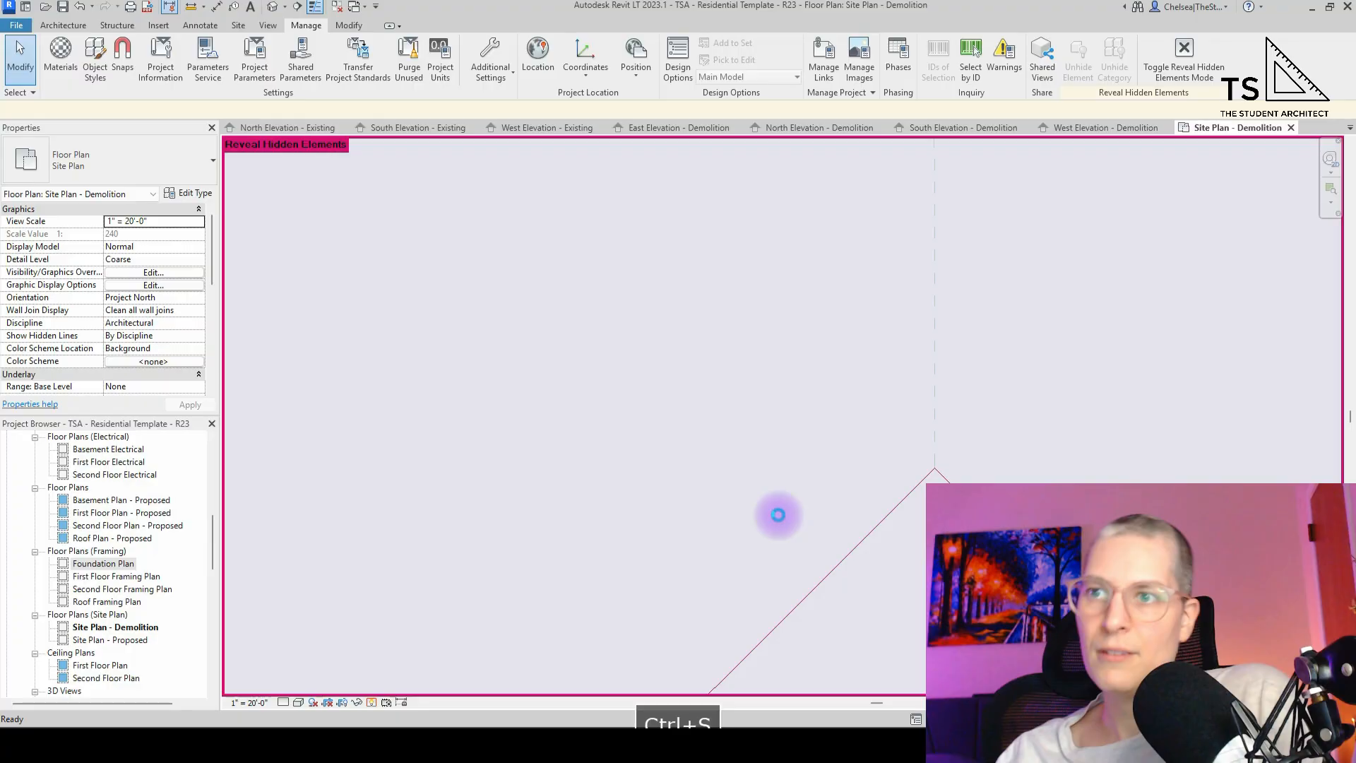
click(934, 414)
key(Delete)
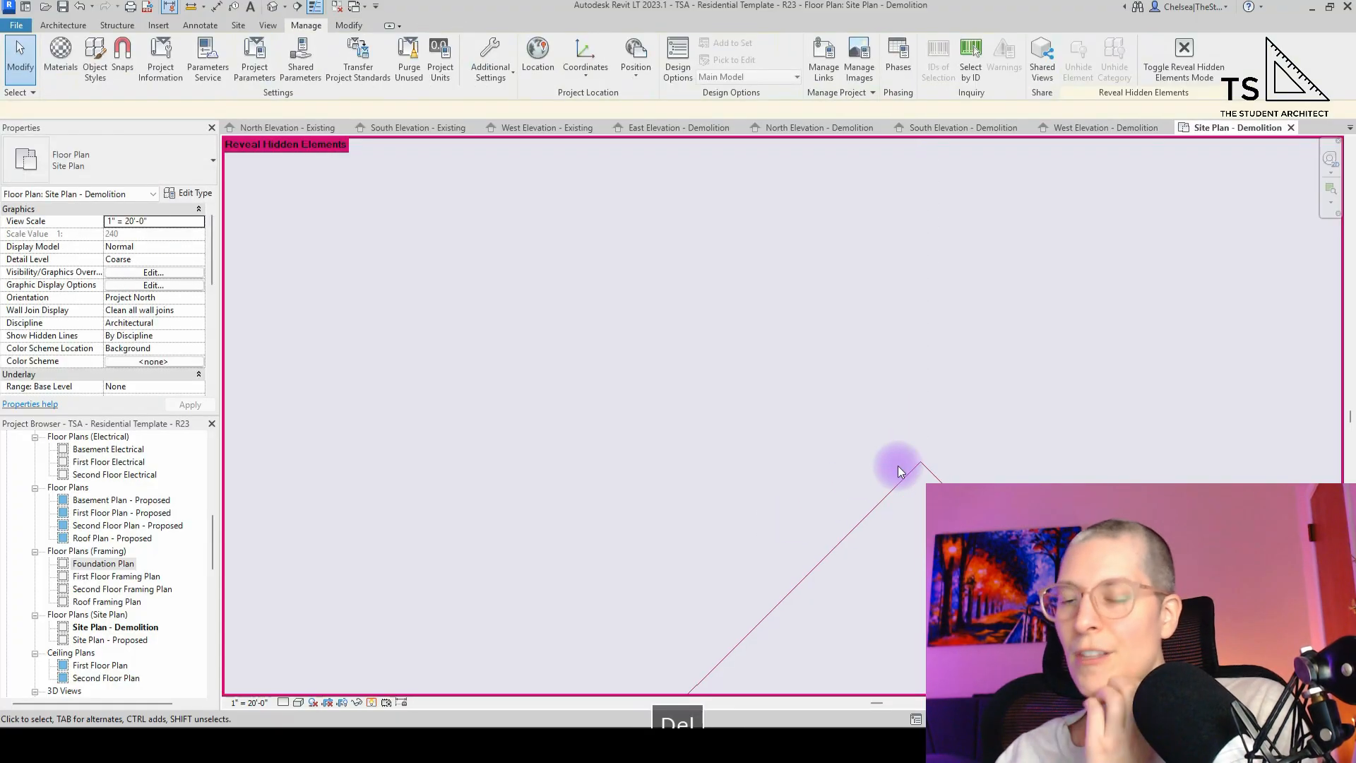
- Align the opposite elevation markers with each other along their shared vertical and horizontal axes
key(l)
scroll(746, 599, down, 5)
click(753, 319)
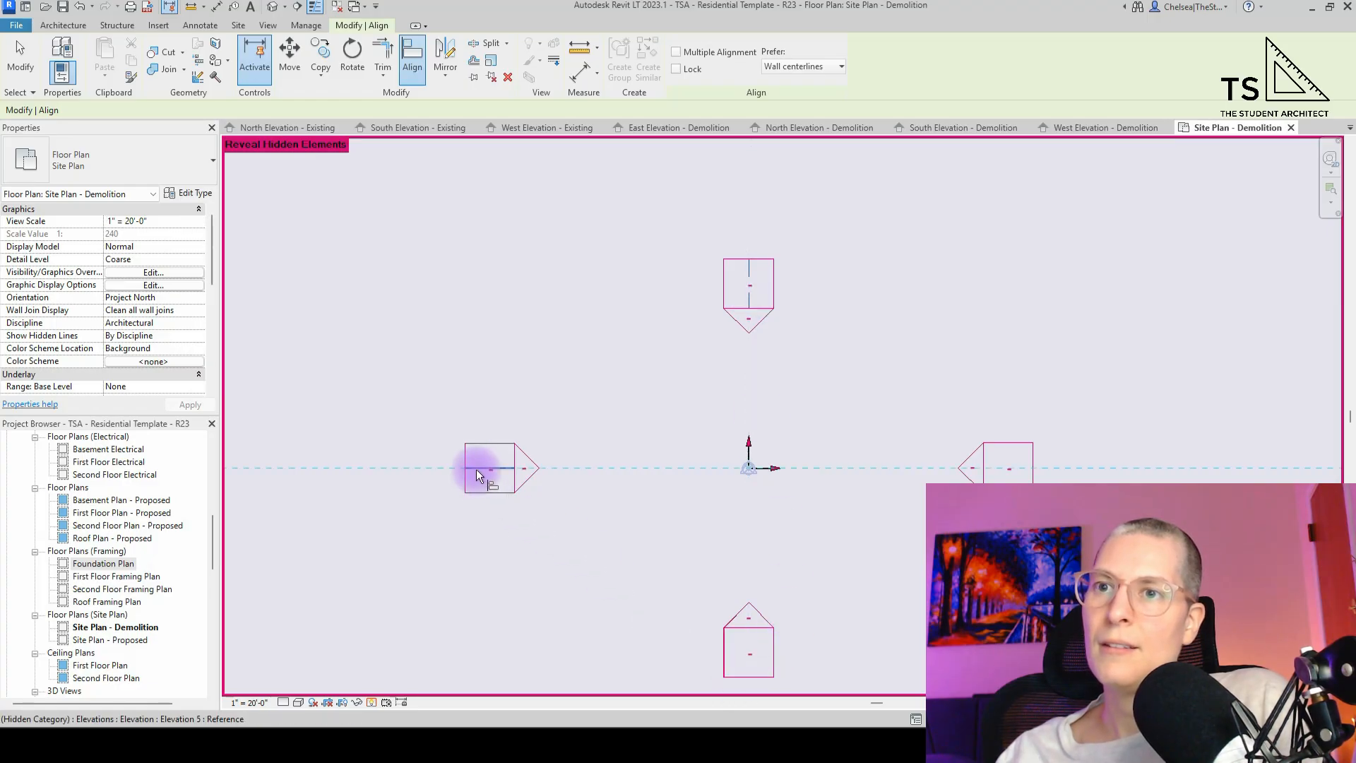
key(Escape)
key(Escape)
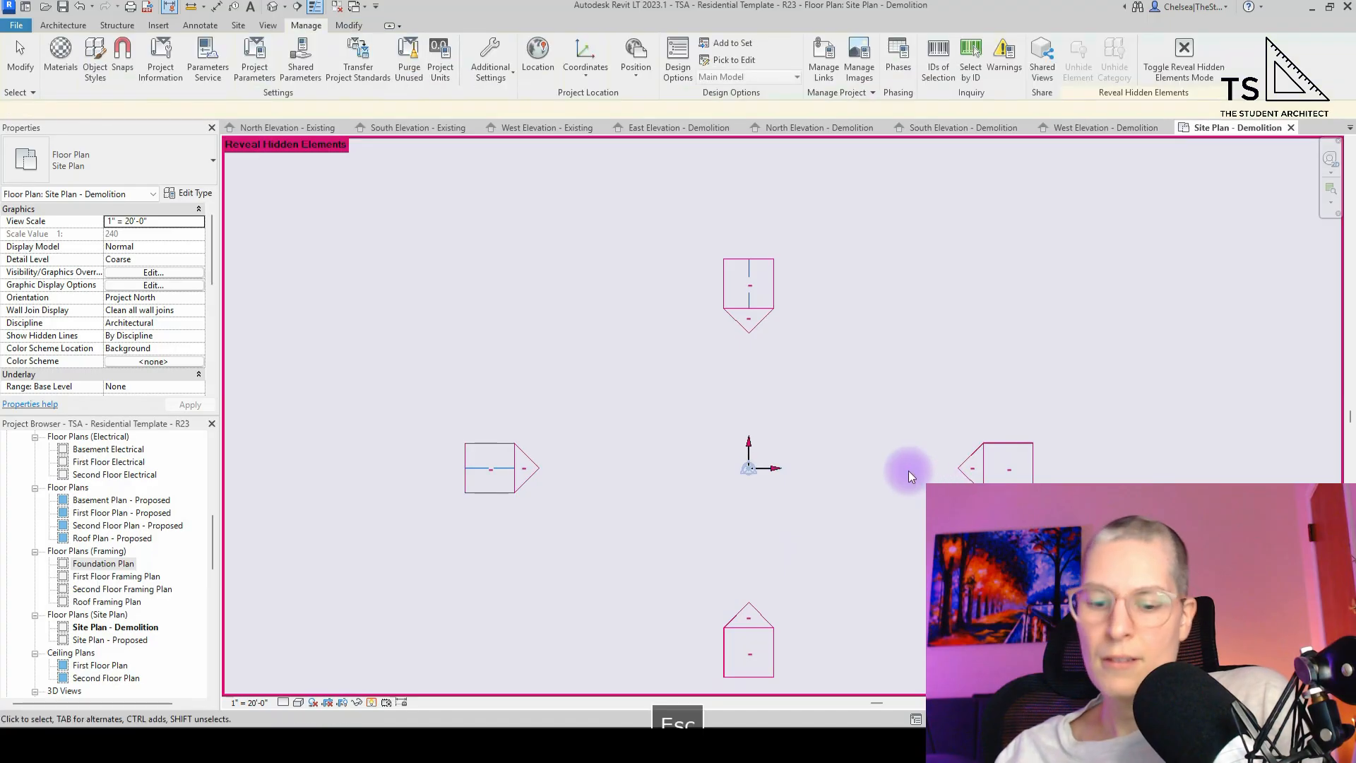
- Draw a vertical reference plane from the north elevation marker's tip to the south elevation marker's tip
key(r)
key(p)
click(750, 332)
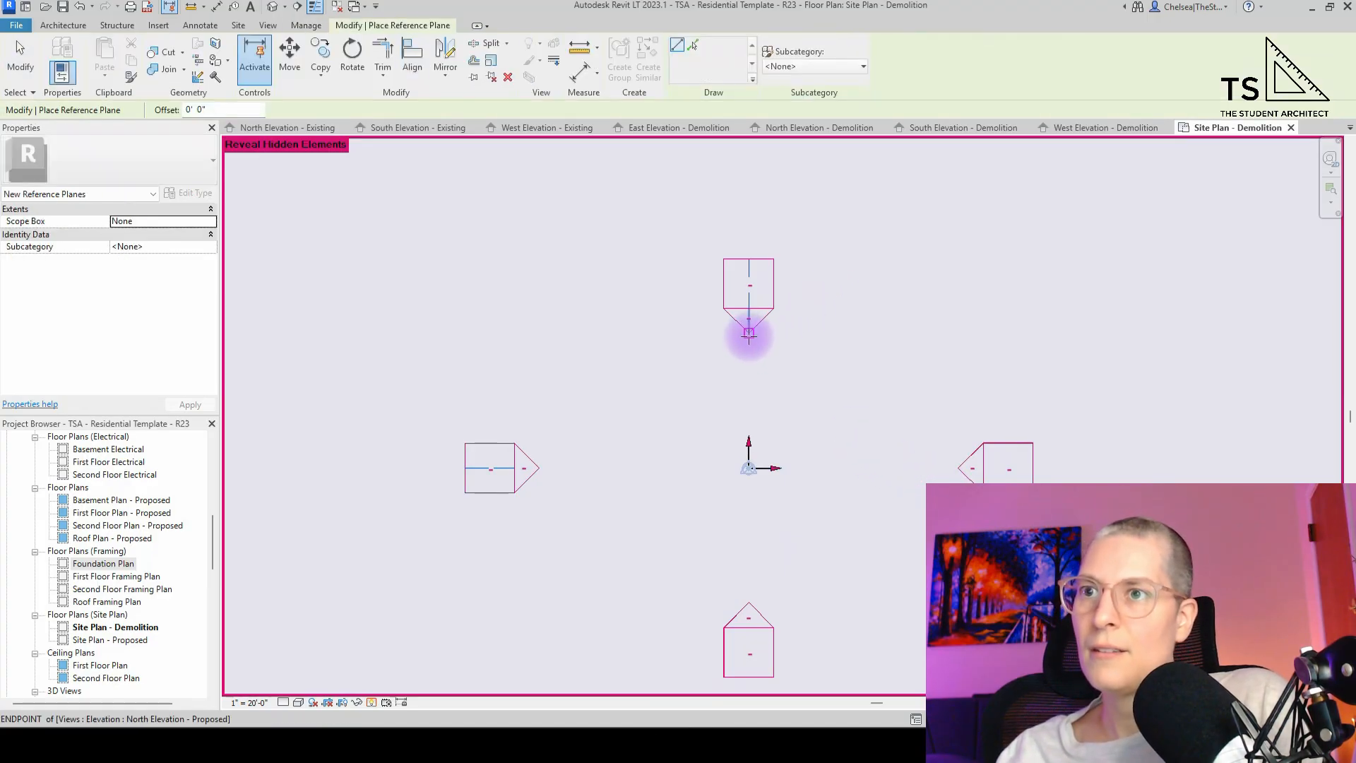
scroll(748, 601, up, 4)
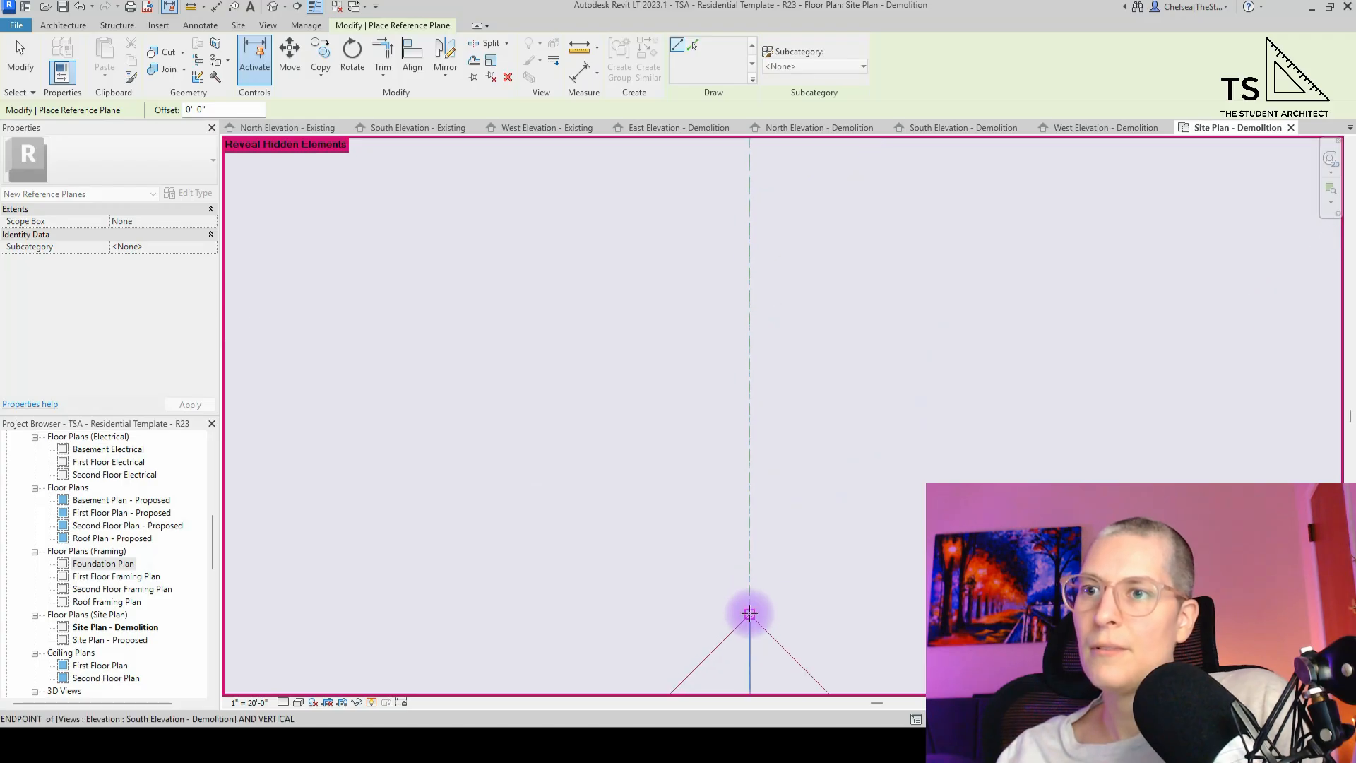
scroll(750, 614, down, 4)
key(Escape)
- Draw a horizontal reference plane from the west elevation marker's tip to the east elevation marker's tip
click(286, 306)
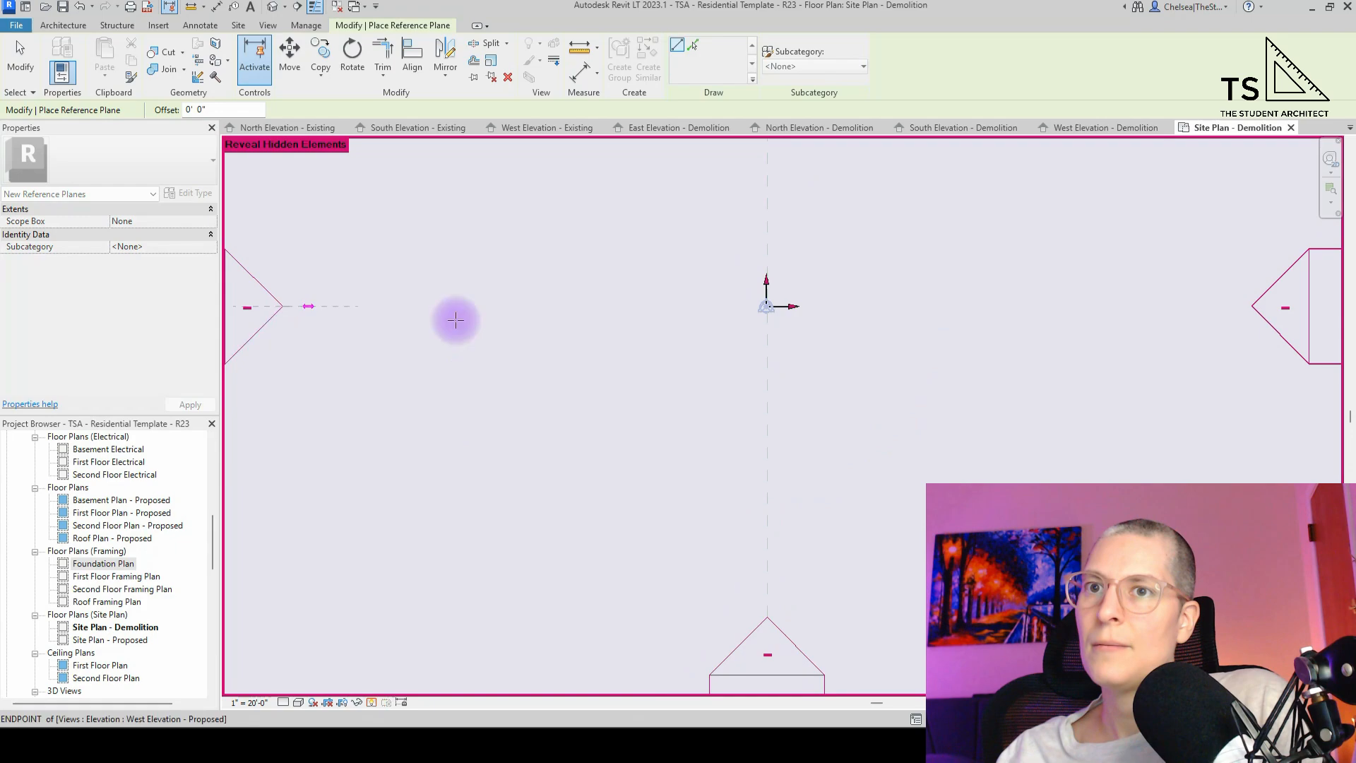
click(1253, 308)
scroll(778, 485, down, 3)
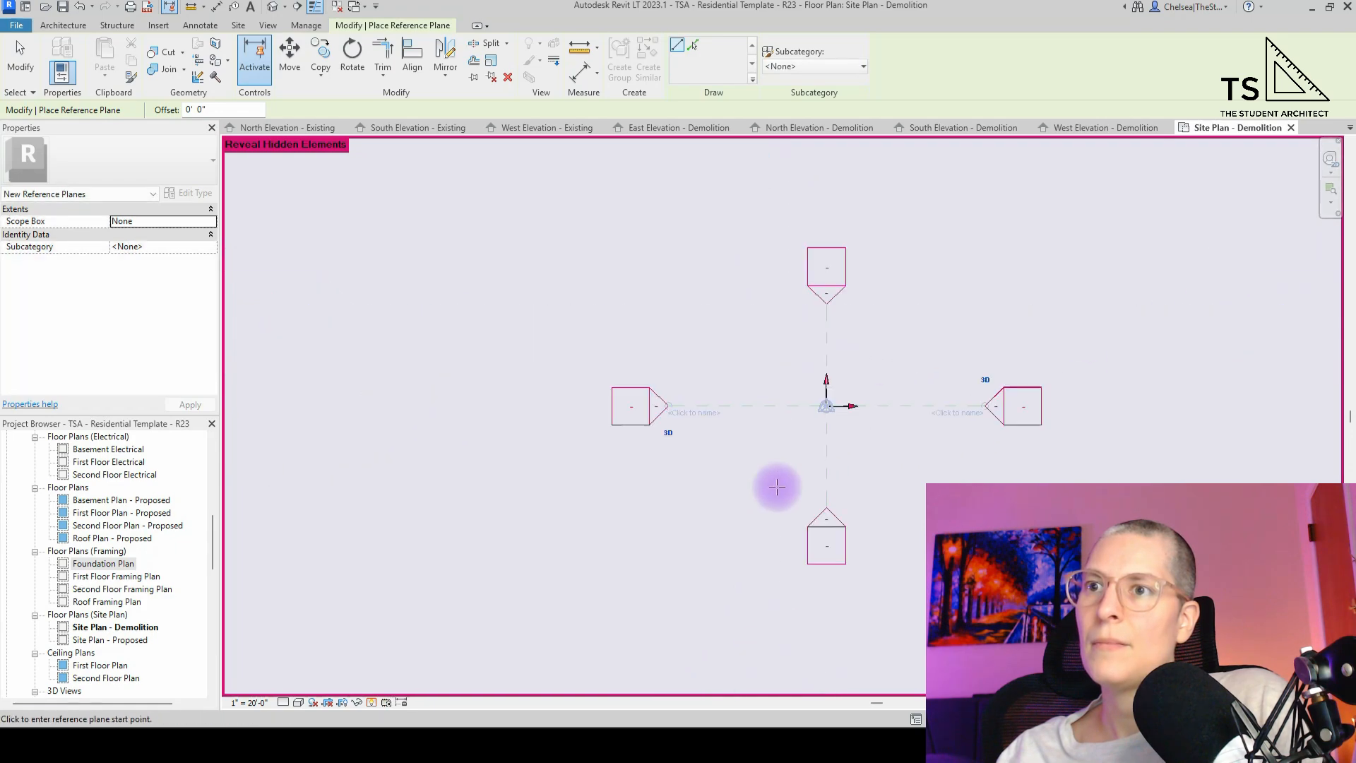
key(Escape)
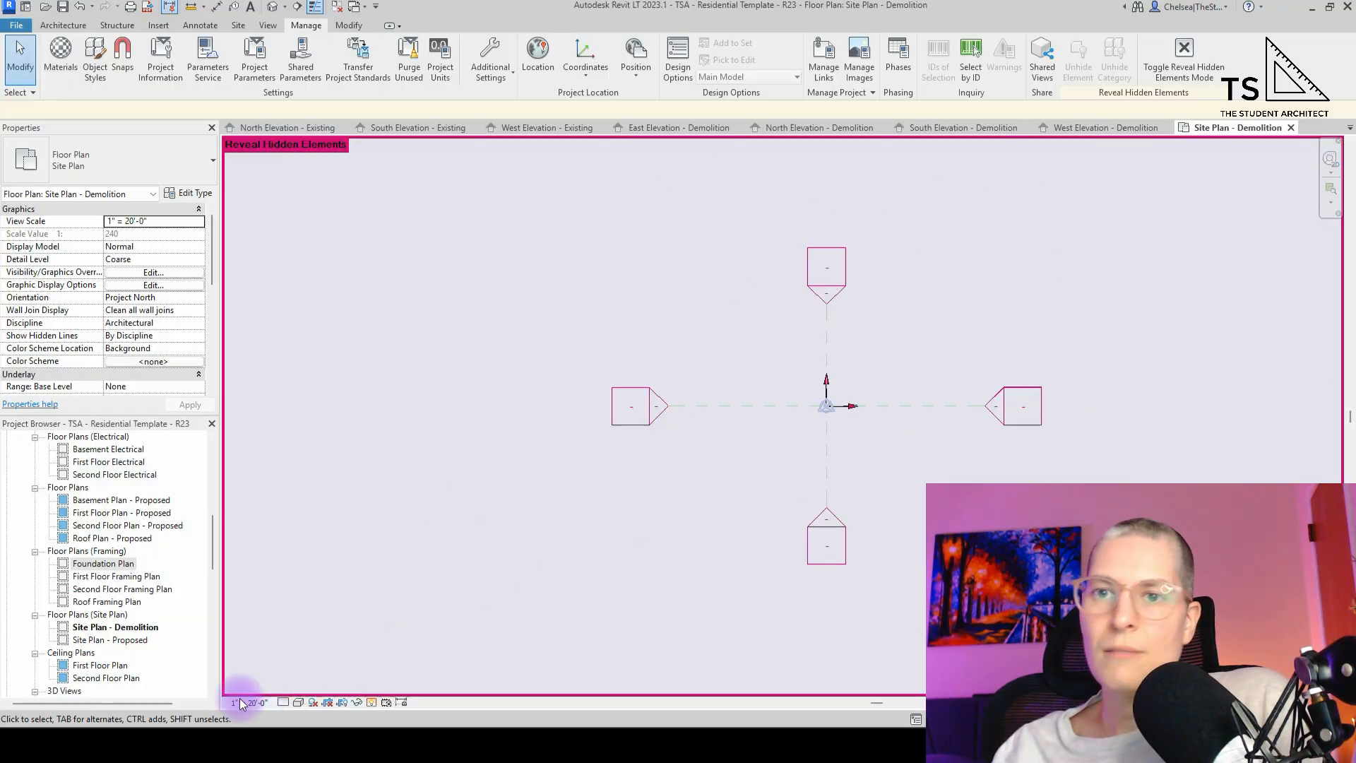
- Turn off Reveal Hidden Elements in the Site Plan - Demolition view
scroll(797, 515, up, 4)
scroll(588, 600, down, 4)
scroll(799, 367, up, 2)
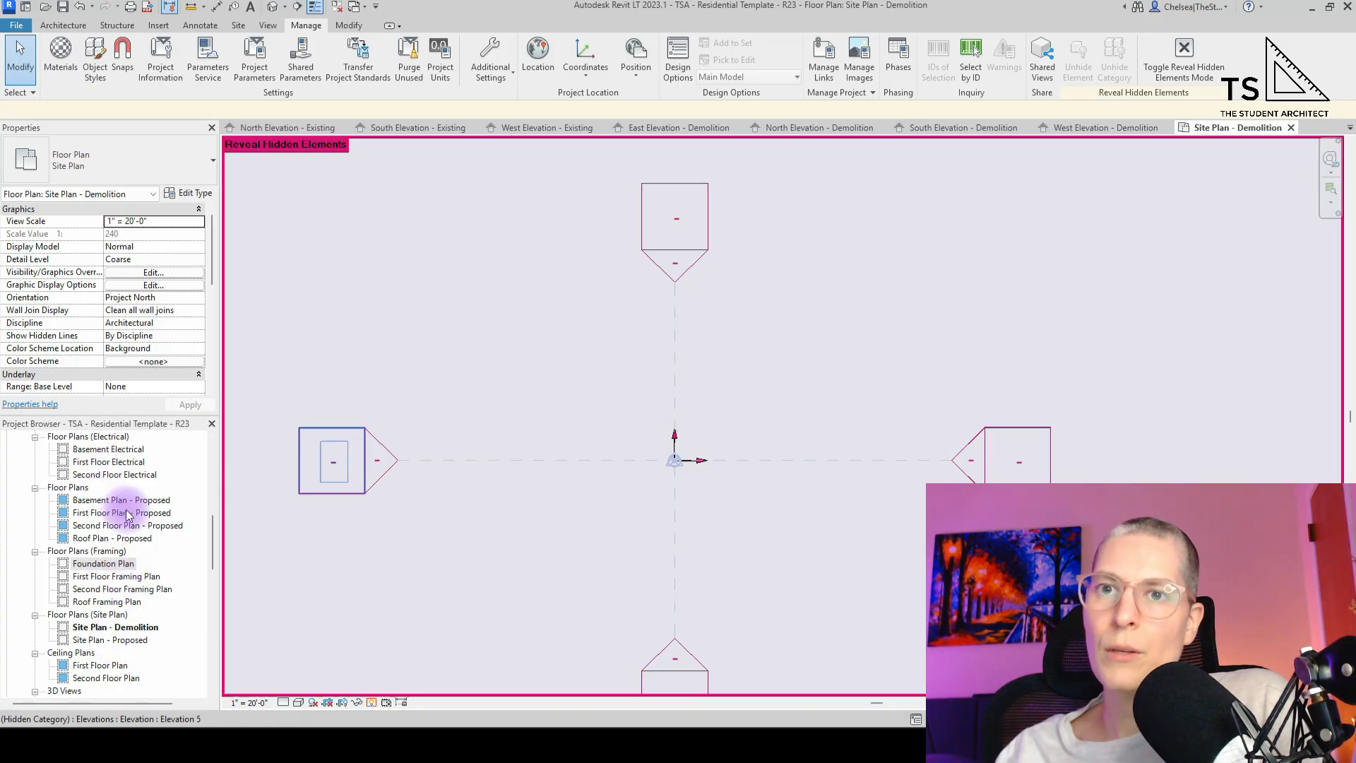
key(r)
key(h)
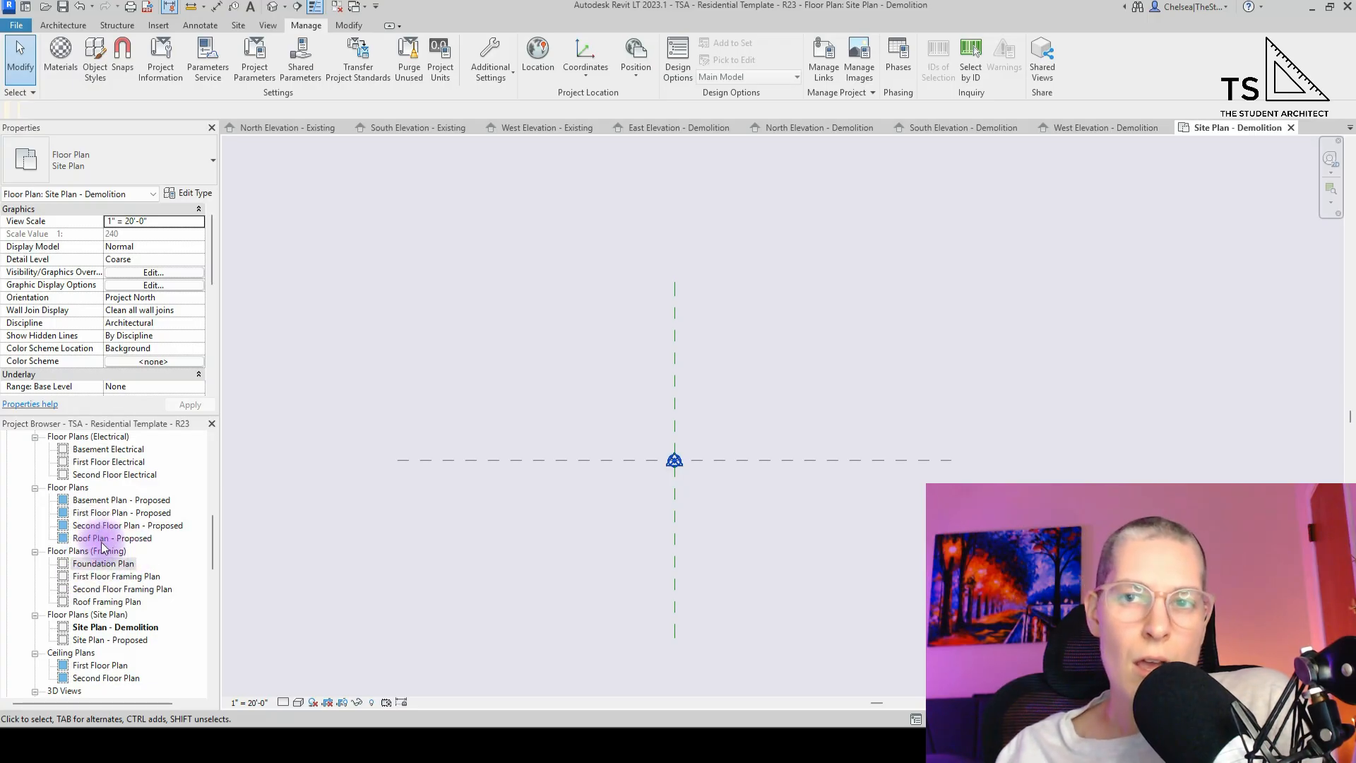
- Open the First Floor Plan - Proposed view
scroll(106, 541, up, 3)
scroll(118, 539, down, 2)
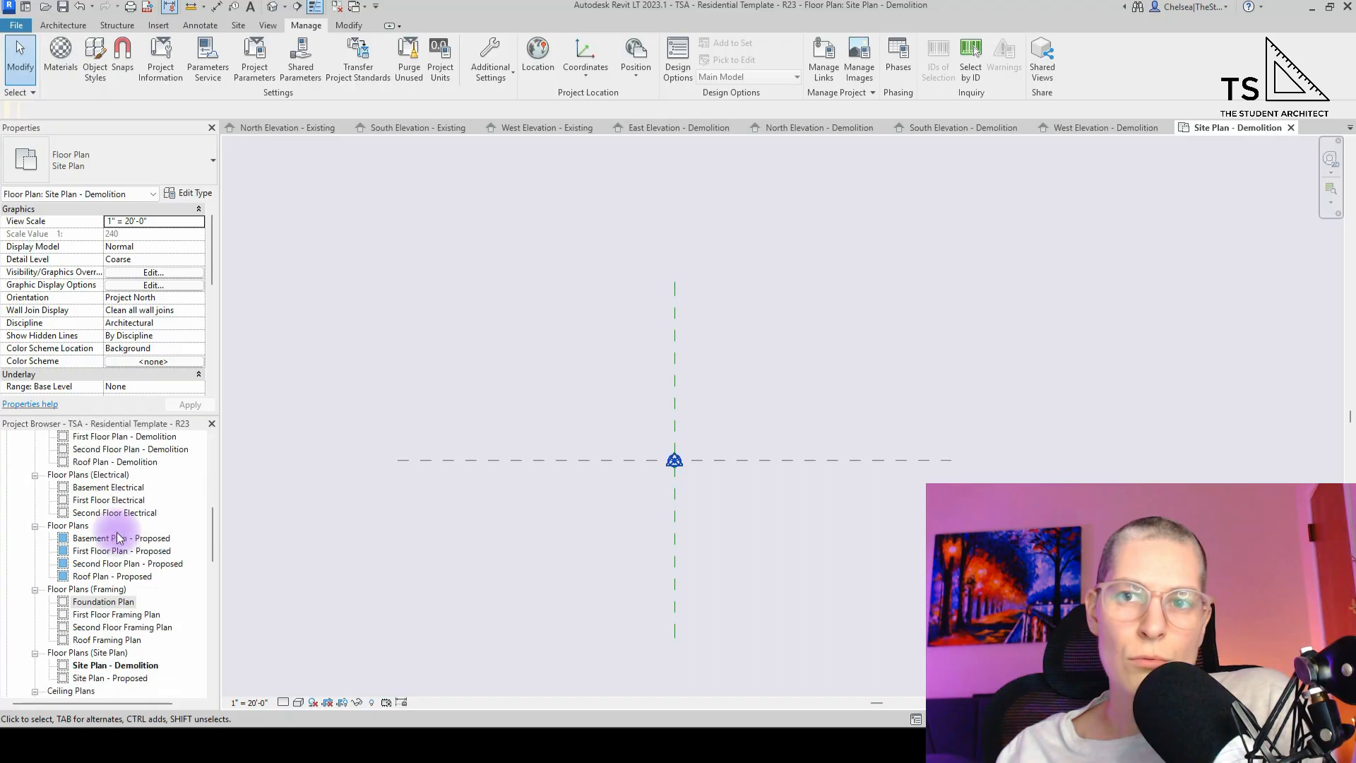
double_click(106, 551)
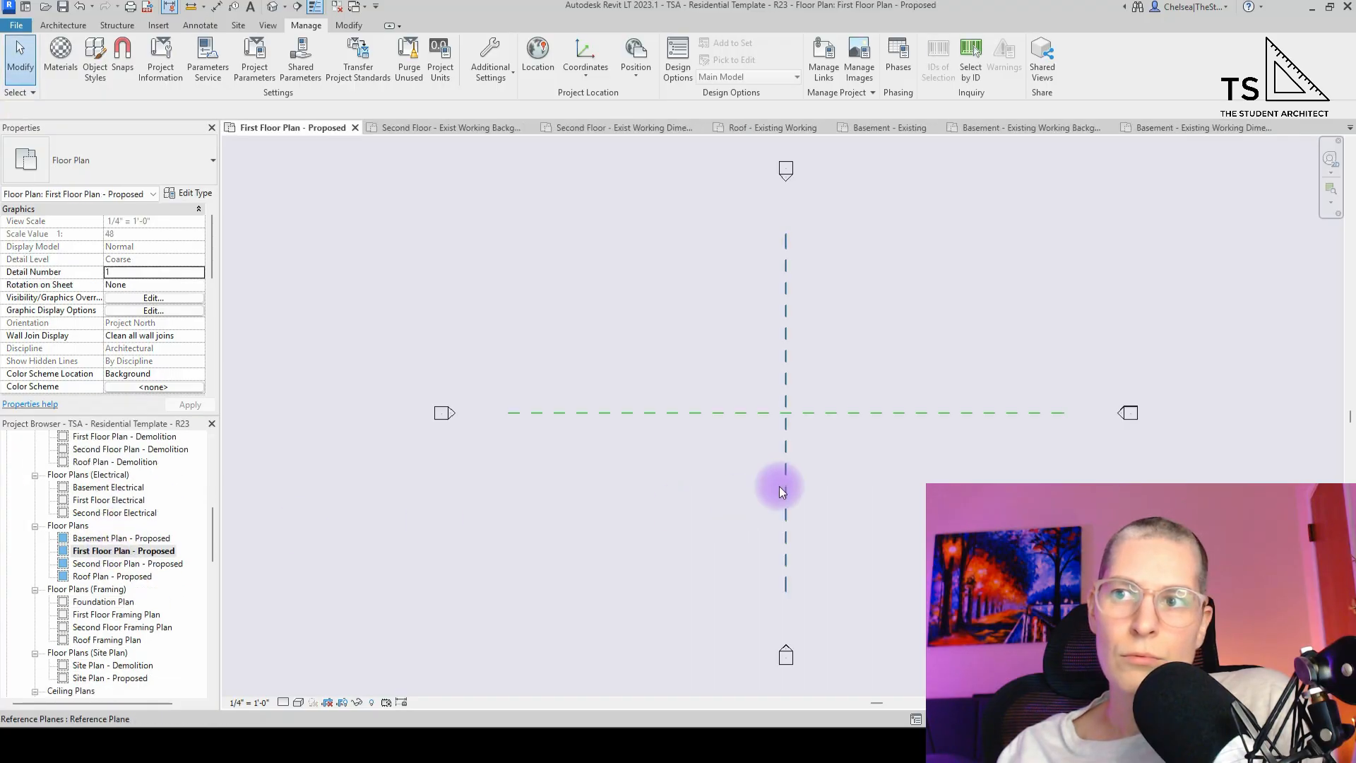
- Extend both ends of the vertical reference plane to the tips of the north and south elevation markers
click(780, 490)
scroll(789, 608, up, 2)
drag(789, 583, 790, 653)
middle_drag(789, 257, 746, 510)
drag(747, 355, 742, 286)
- Extend the horizontal reference plane to the tips of the west and east elevation markers
click(418, 600)
click(374, 605)
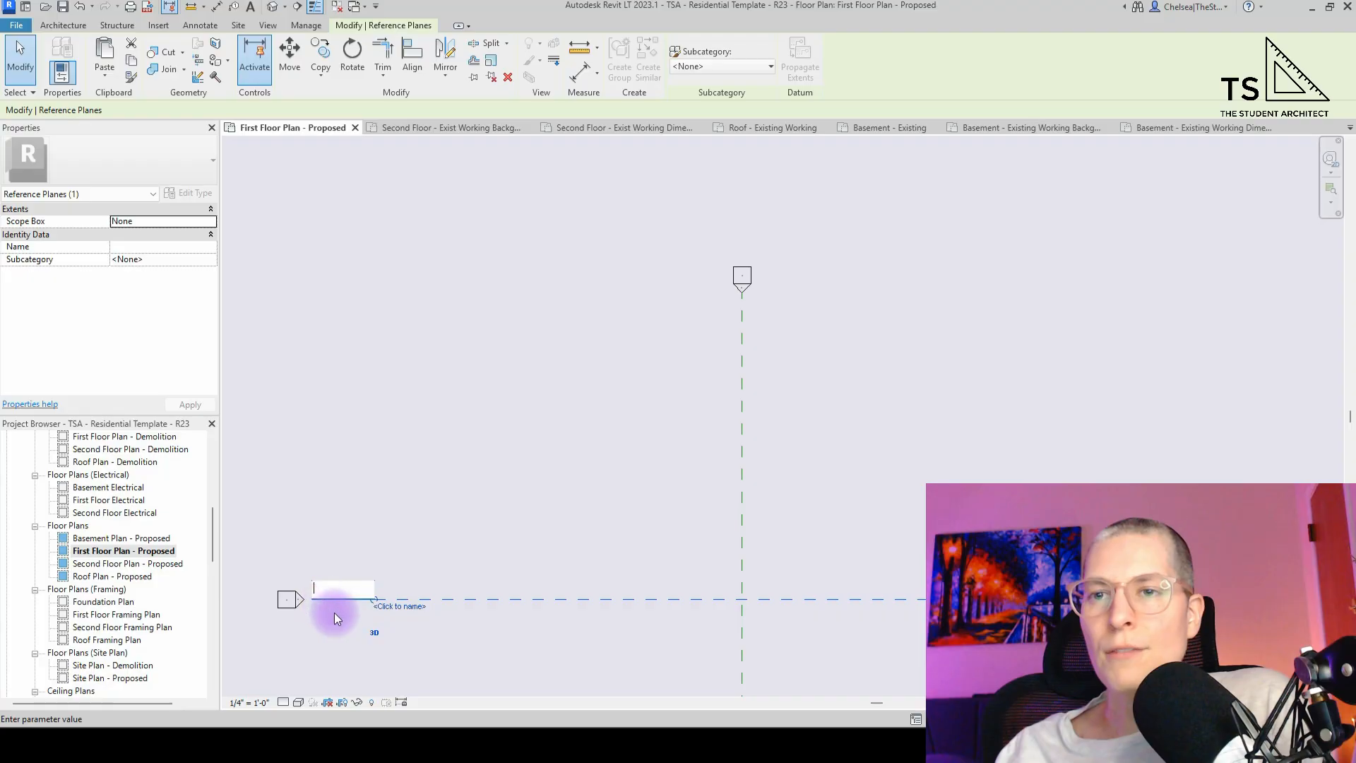
click(334, 613)
drag(372, 601, 304, 600)
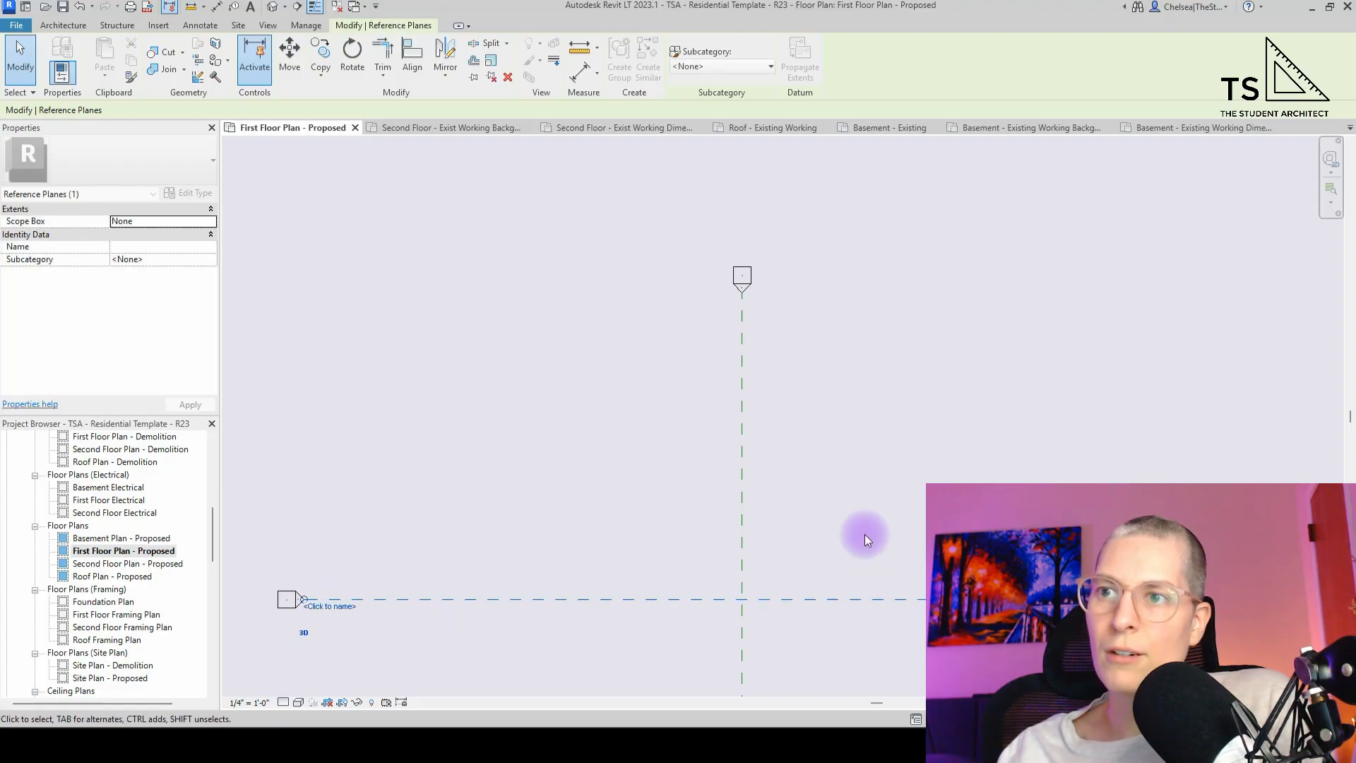
click(864, 534)
scroll(666, 450, down, 5)
scroll(710, 561, up, 4)
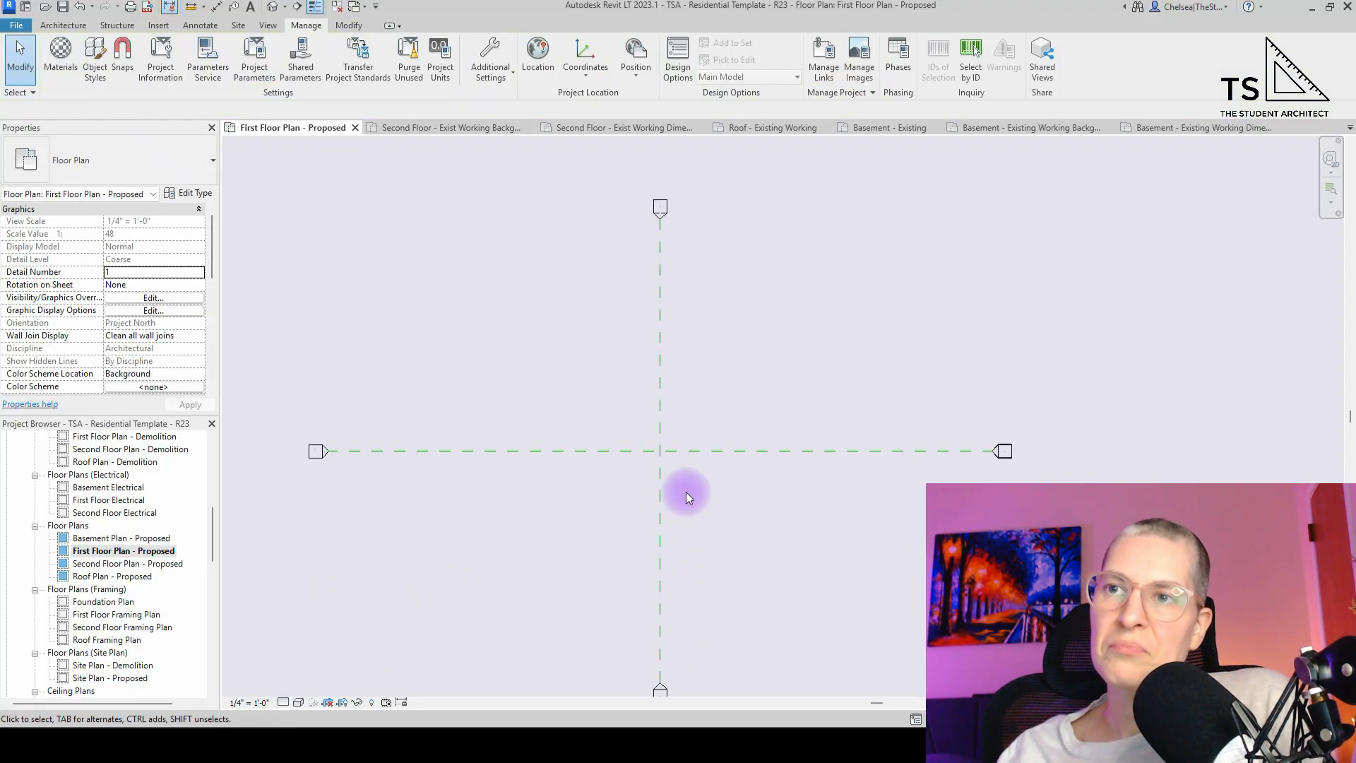
scroll(667, 472, down, 1)
key(d)
key(i)
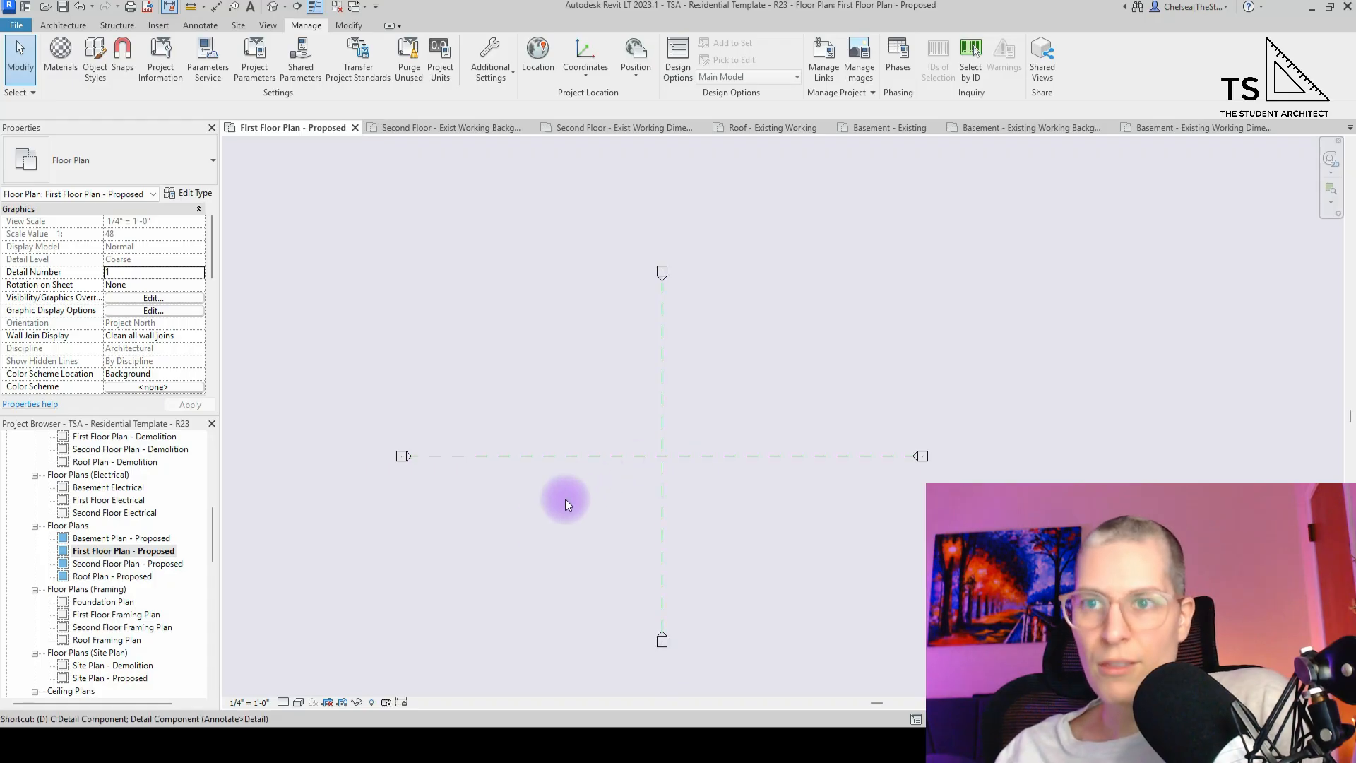
scroll(402, 463, up, 4)
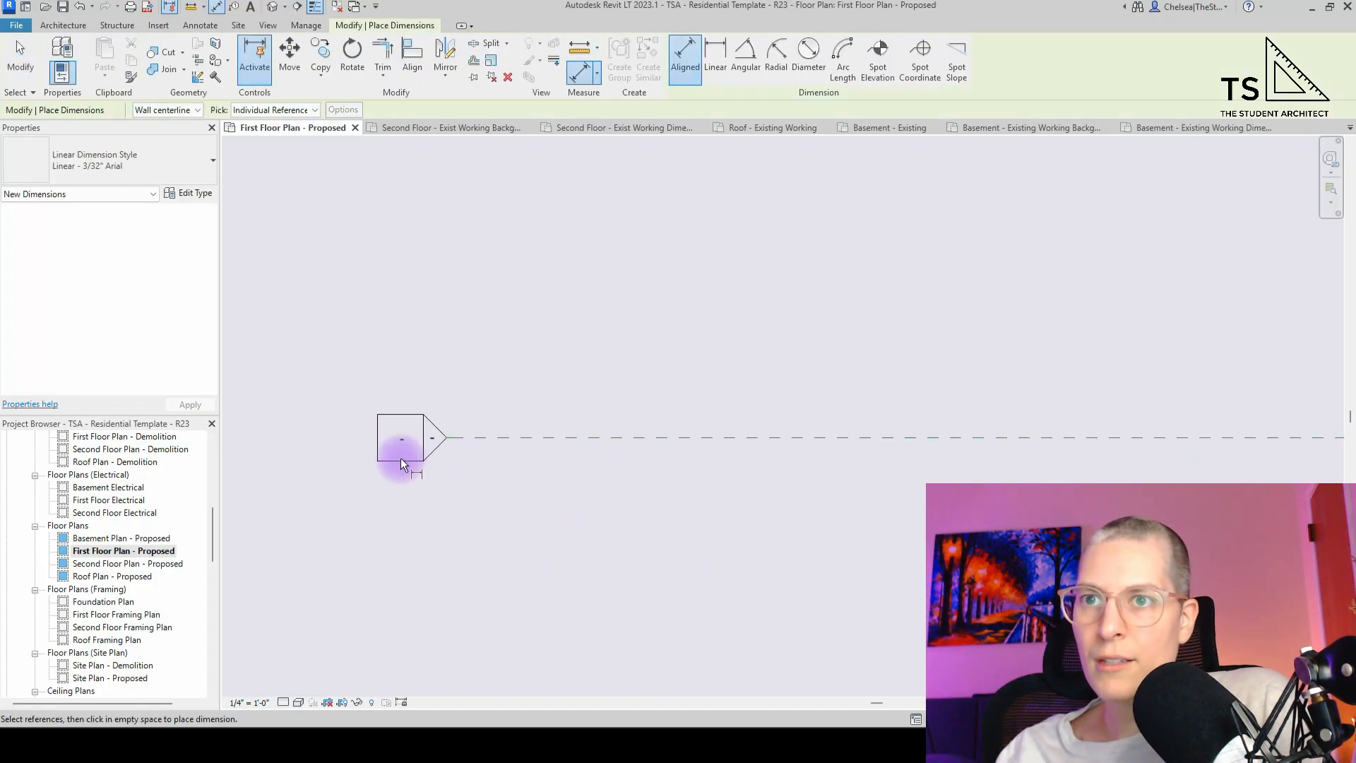
key(Tab)
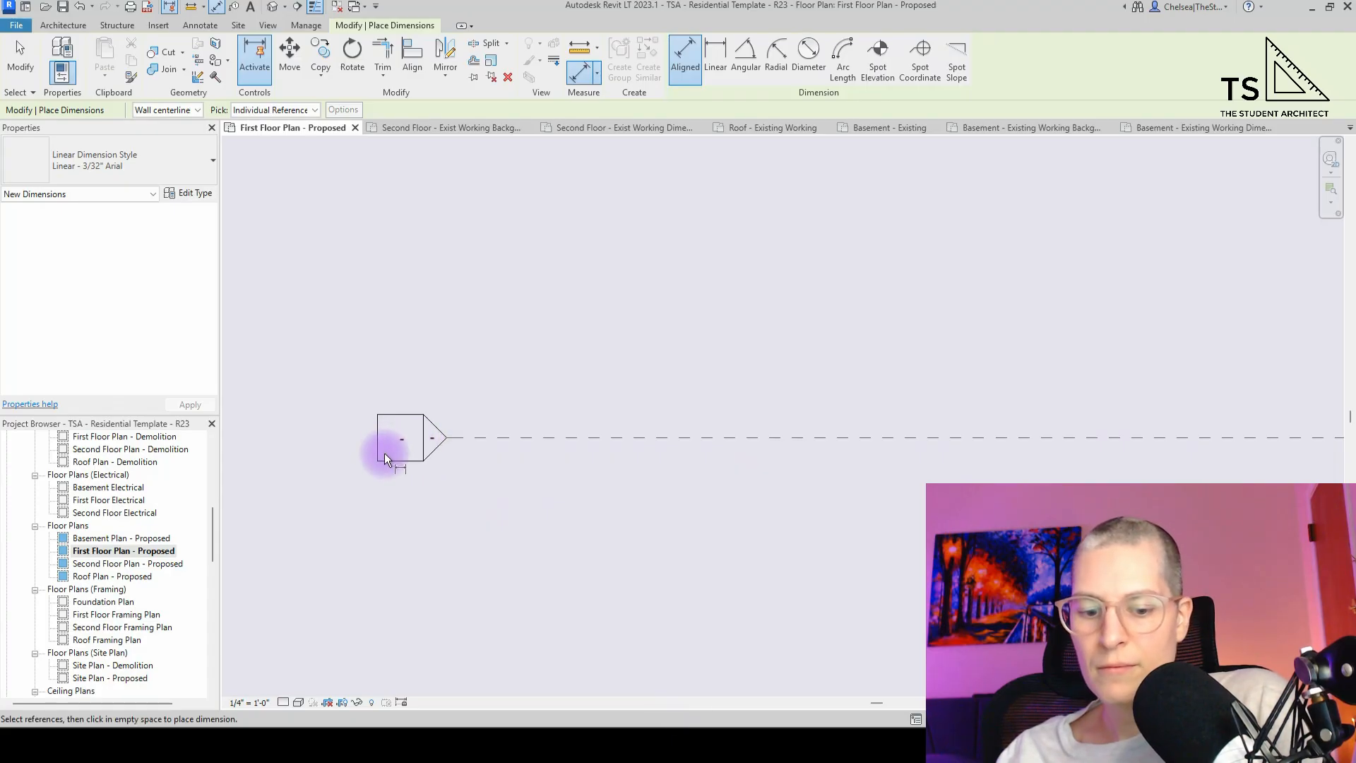
- Draw short vertical reference planes starting at the tips of the west and east elevation markers
key(r)
key(p)
click(447, 438)
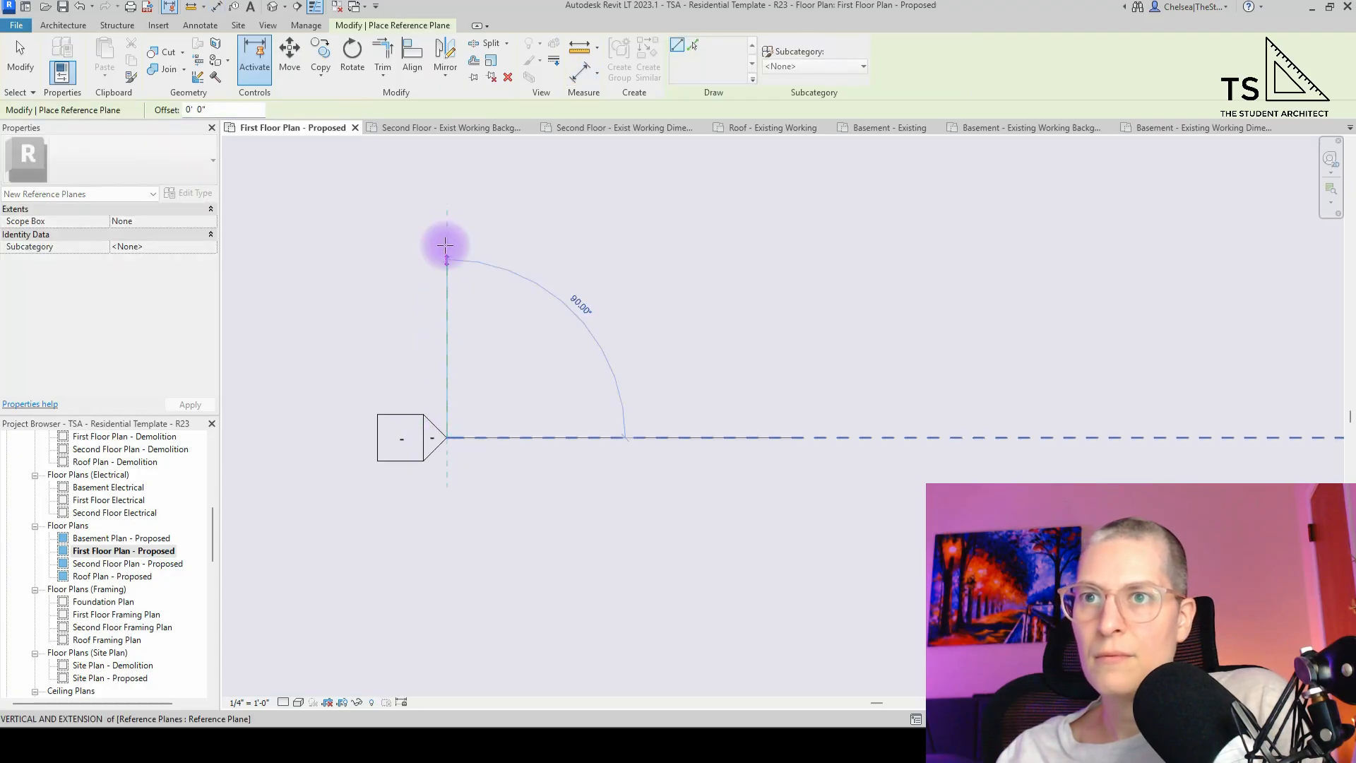
click(445, 246)
key(Escape)
scroll(361, 514, down, 5)
scroll(771, 494, up, 3)
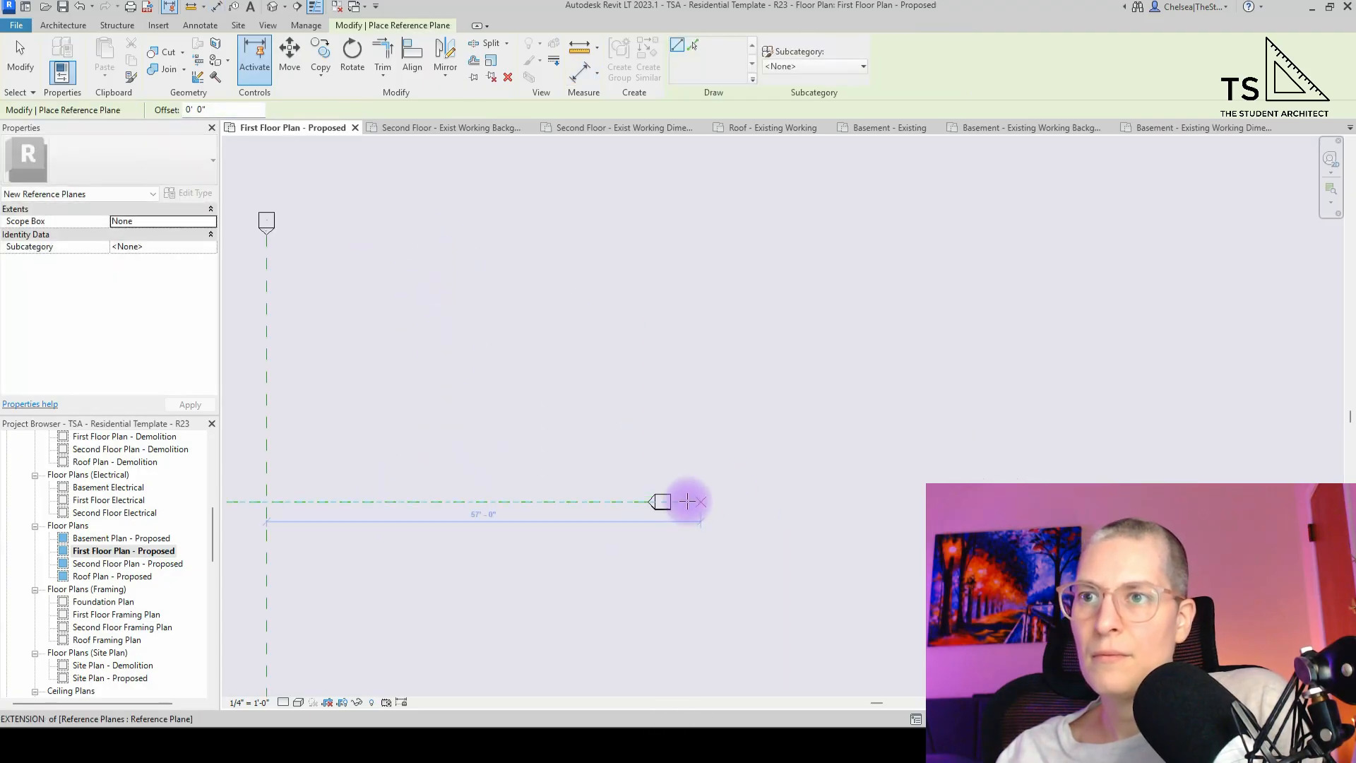
click(645, 501)
key(Escape)
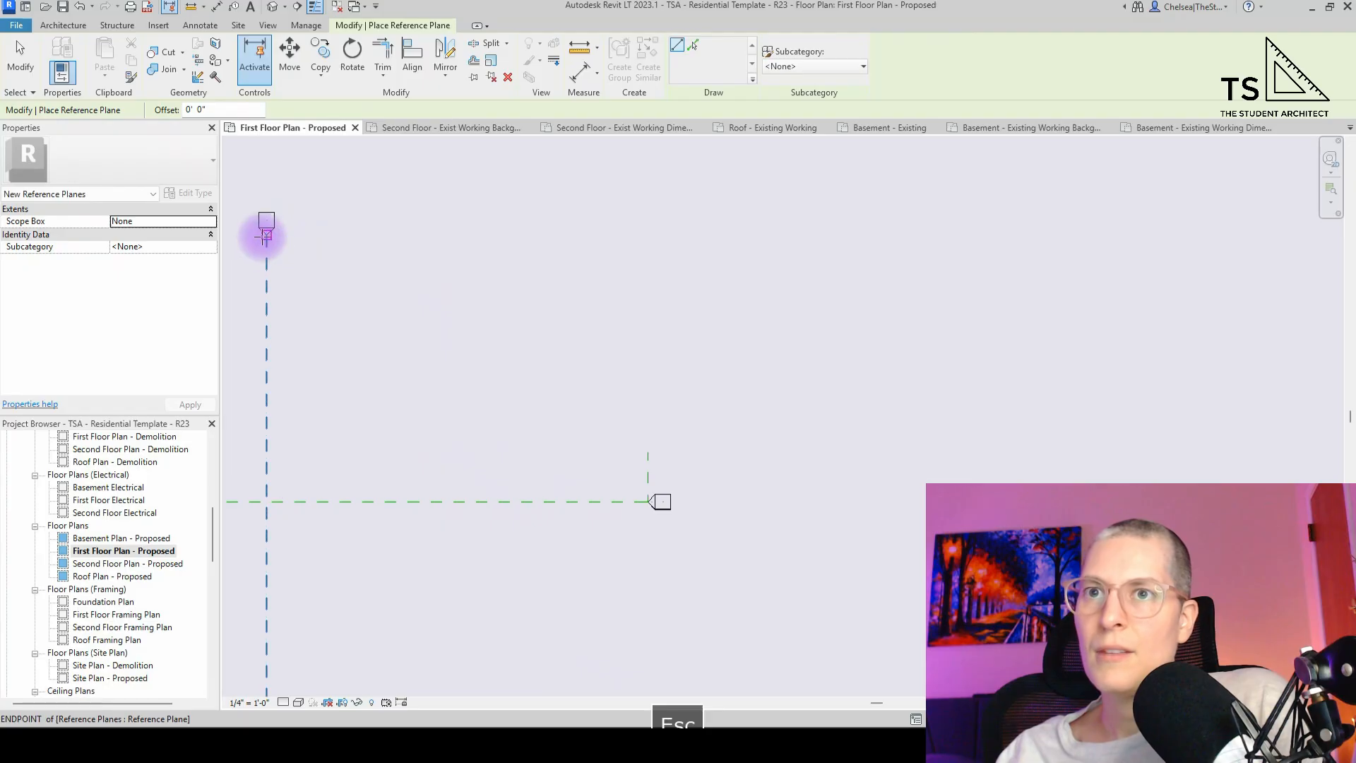
- Draw short horizontal reference planes starting at the tips of the north and south elevation markers
click(266, 235)
key(Escape)
middle_drag(357, 469, 421, 286)
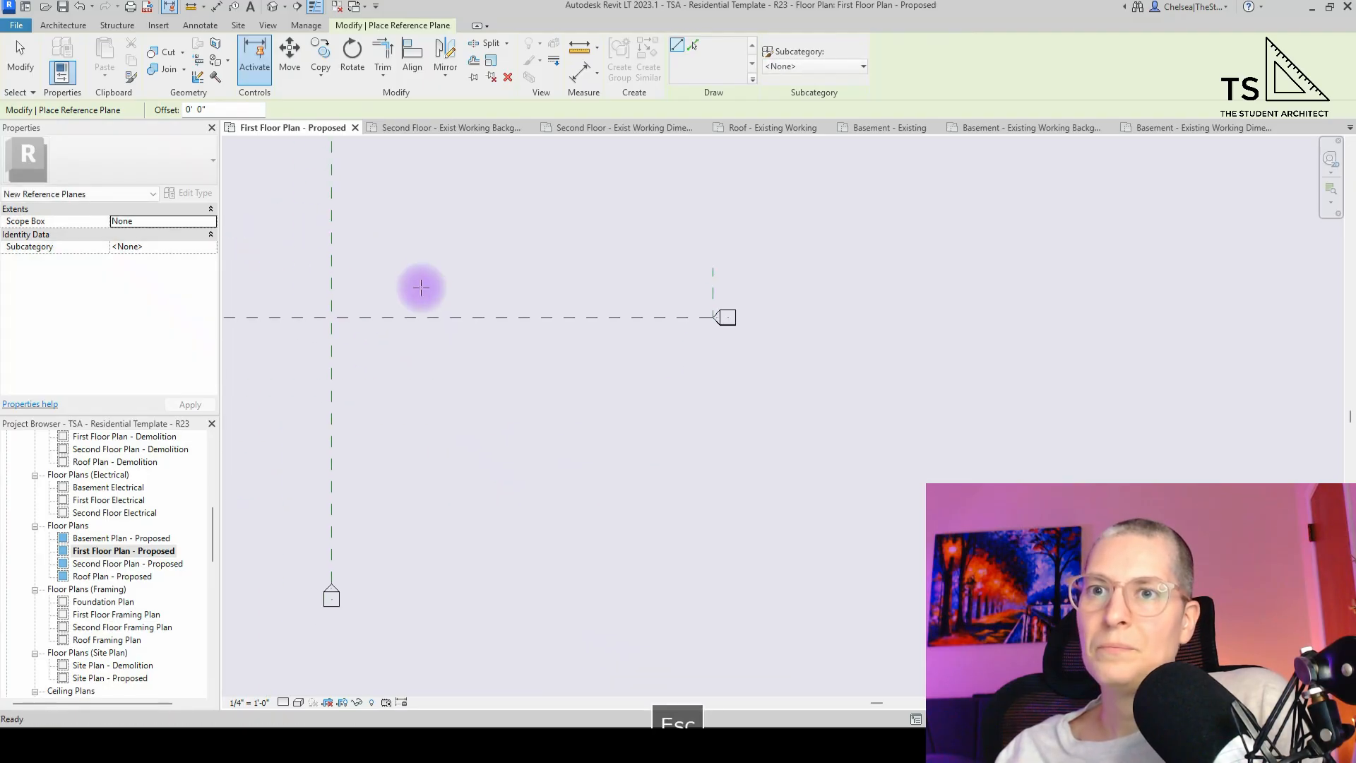
click(332, 583)
click(383, 584)
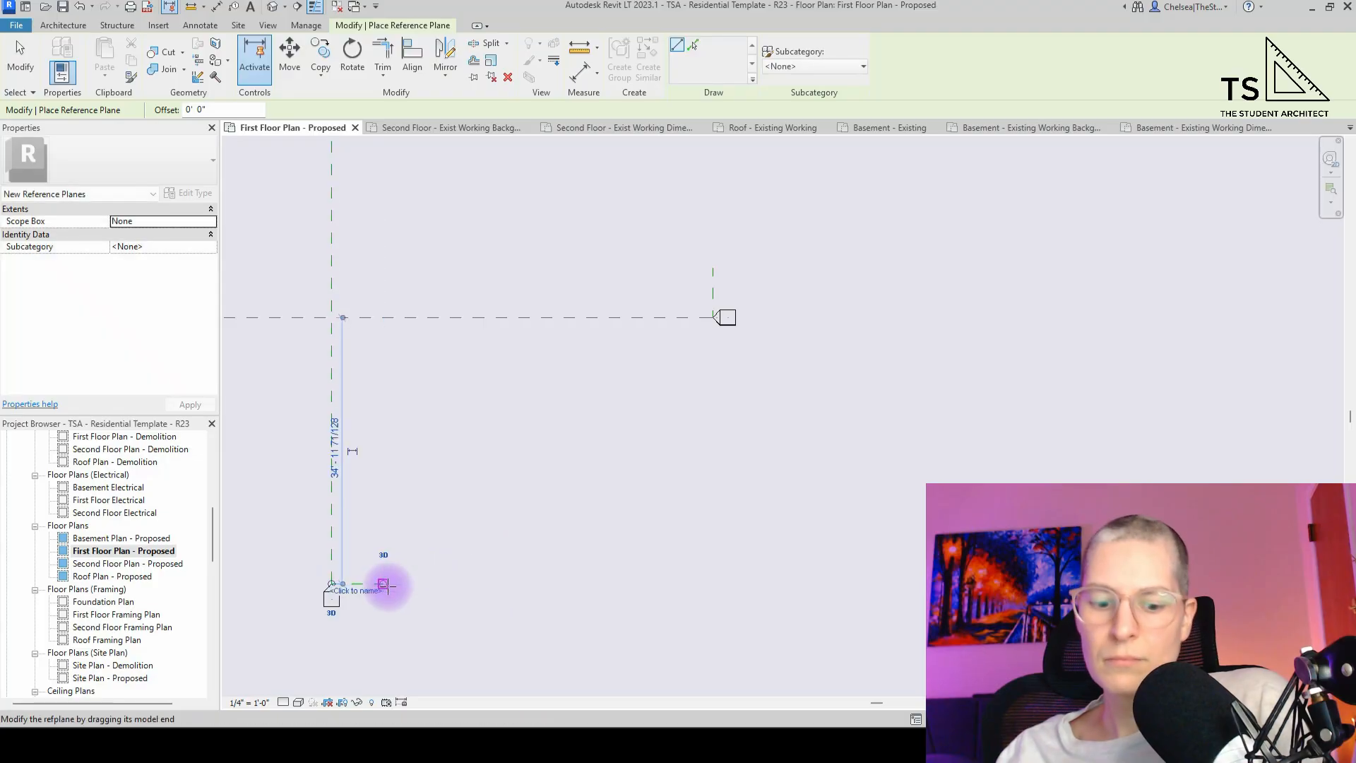
- Place an aligned dimension between the short horizontal reference planes at the north and south elevation markers
key(d)
key(i)
scroll(371, 591, down, 3)
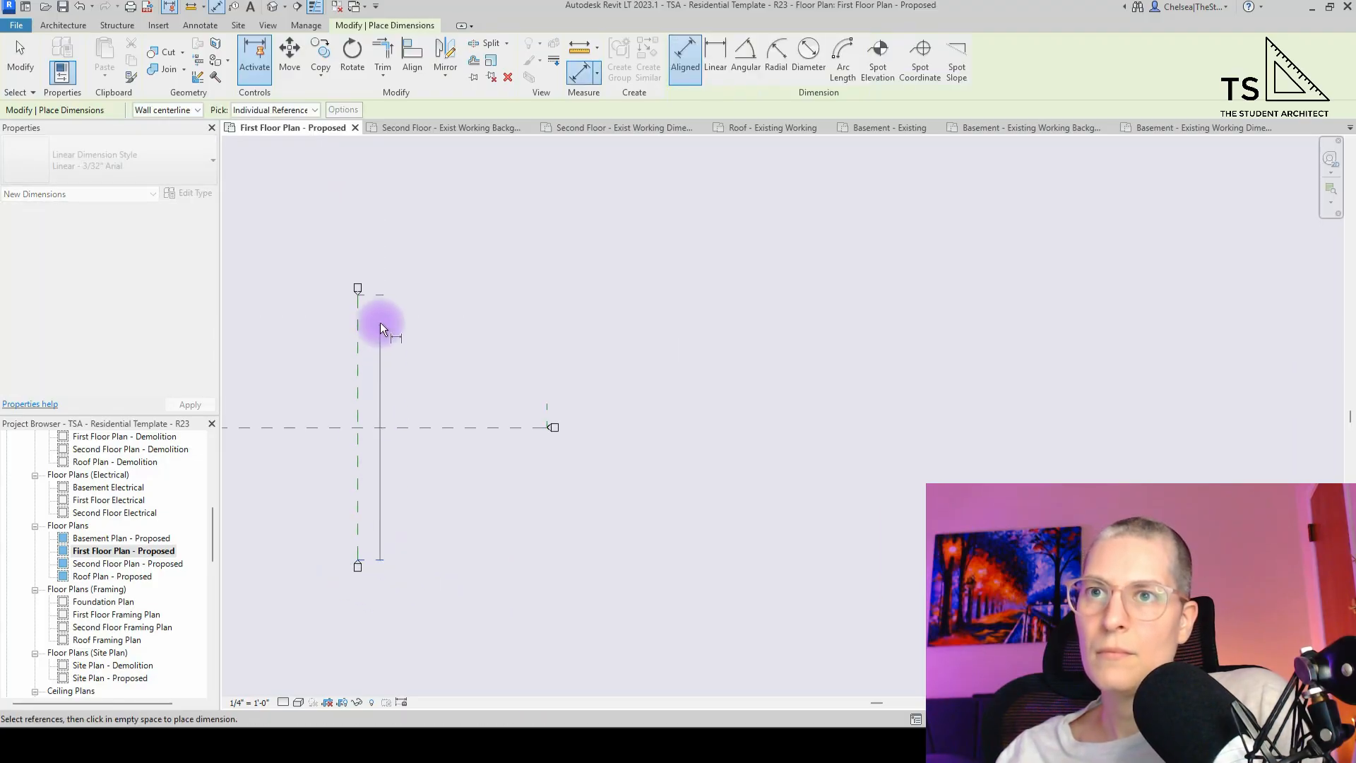
scroll(396, 429, up, 4)
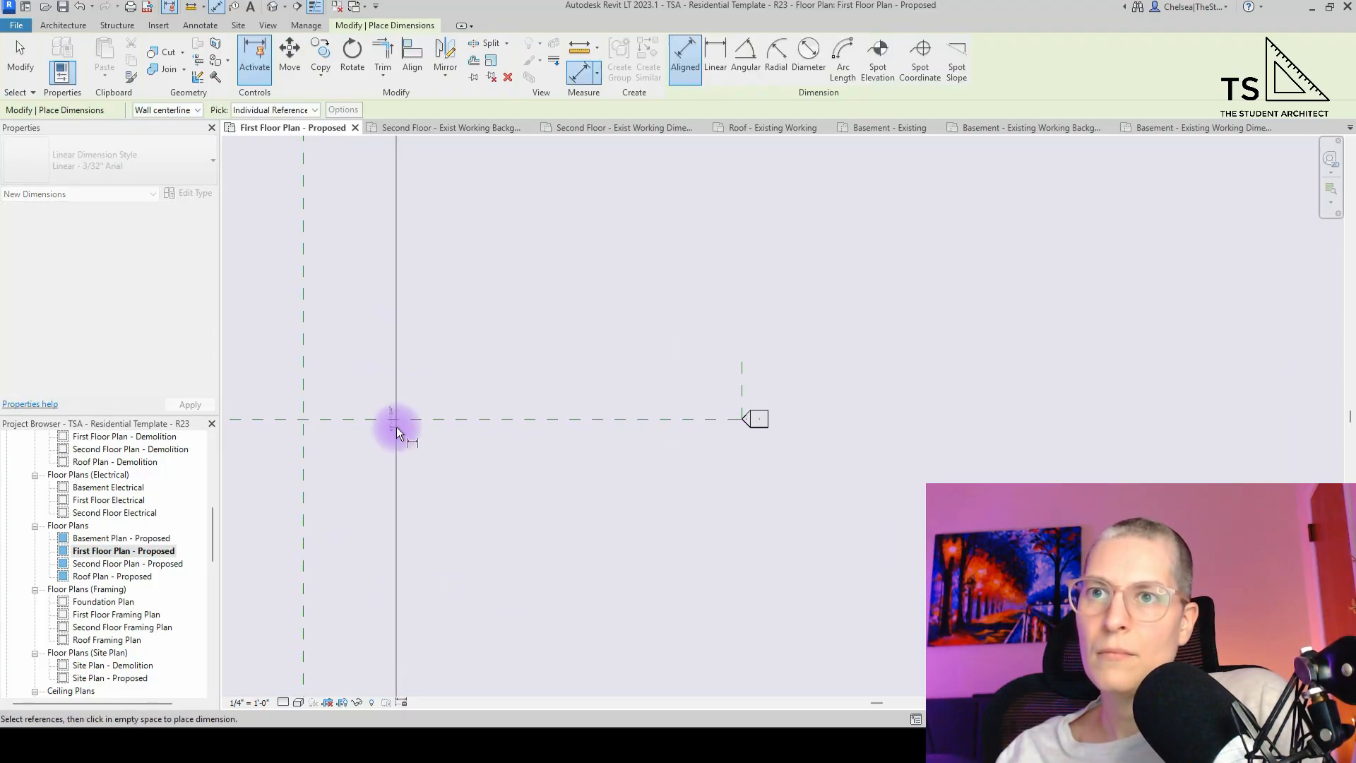
scroll(495, 480, up, 5)
scroll(416, 318, up, 4)
scroll(452, 332, down, 2)
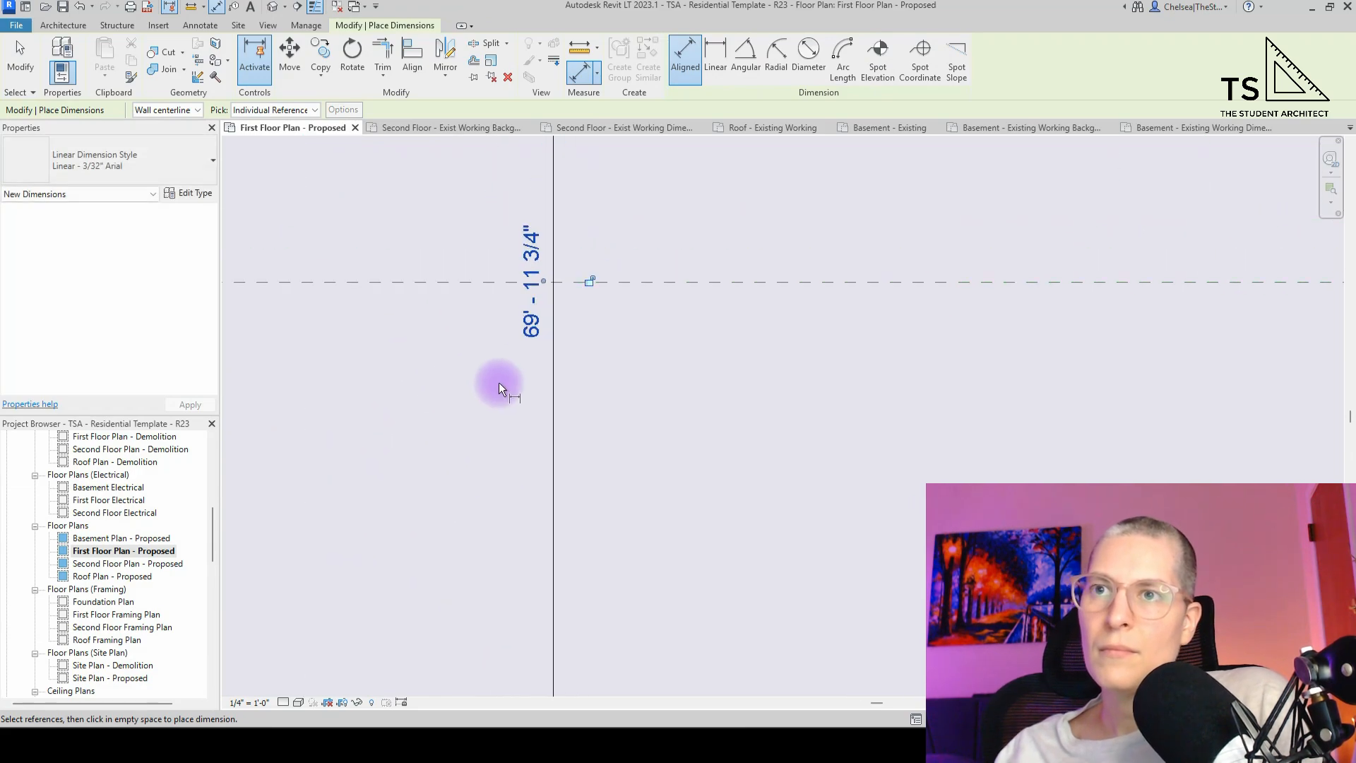
scroll(639, 392, down, 4)
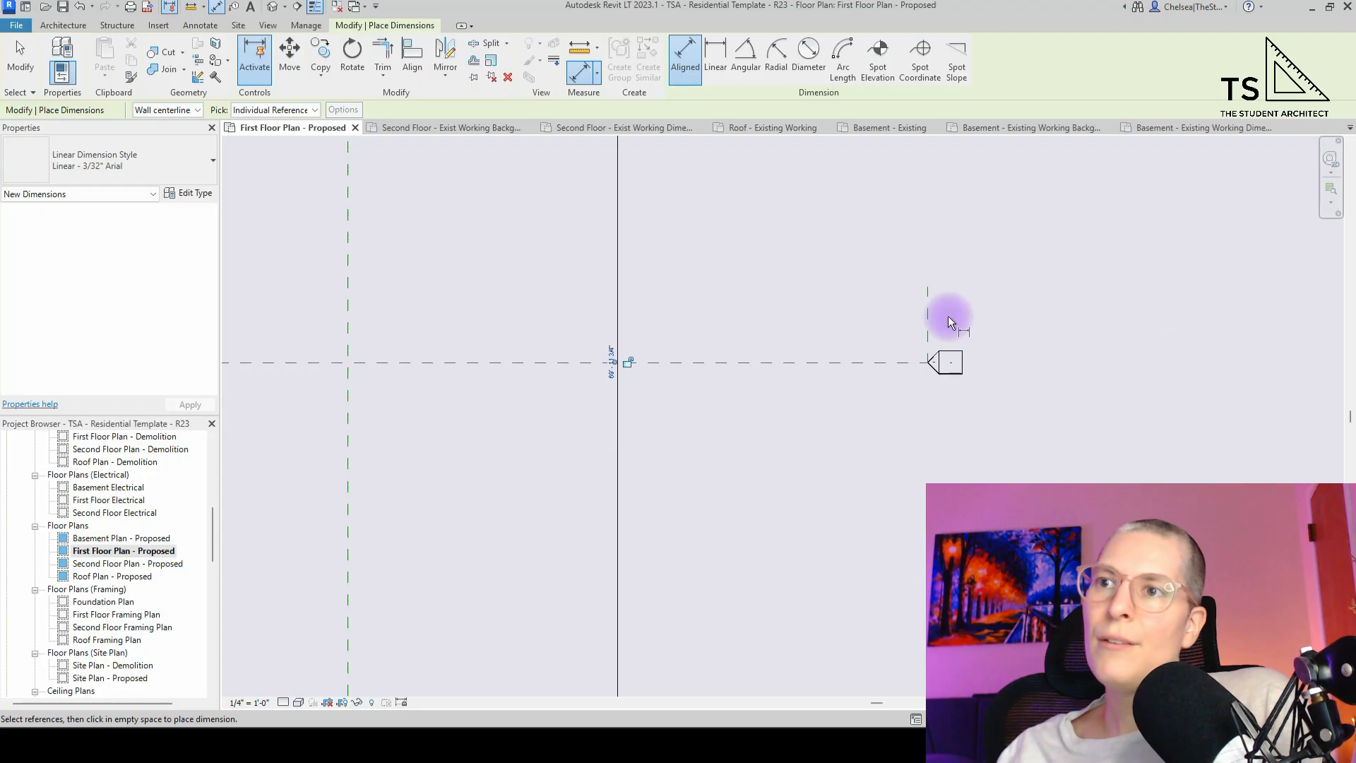
- Place an aligned dimension between the short vertical reference planes at the west and east elevation markers
click(927, 316)
scroll(904, 339, down, 4)
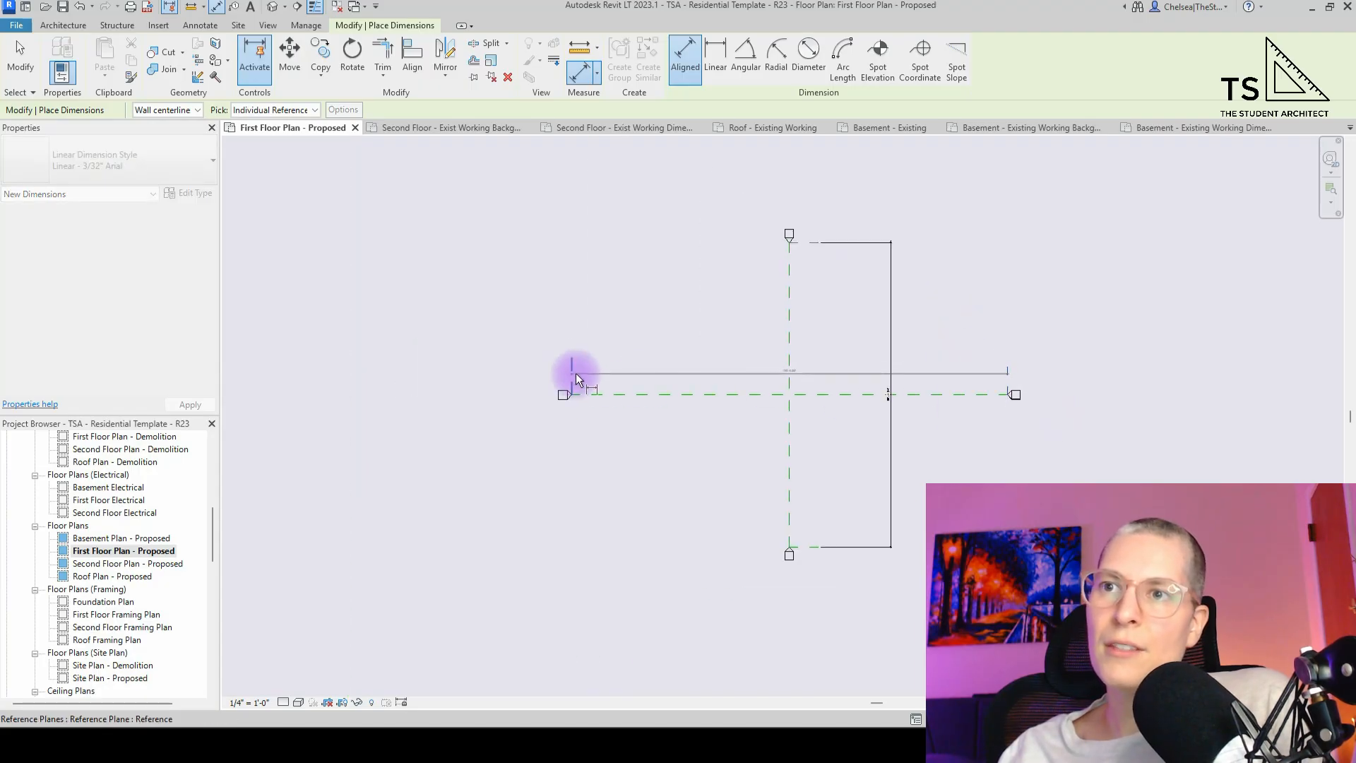
scroll(656, 360, up, 3)
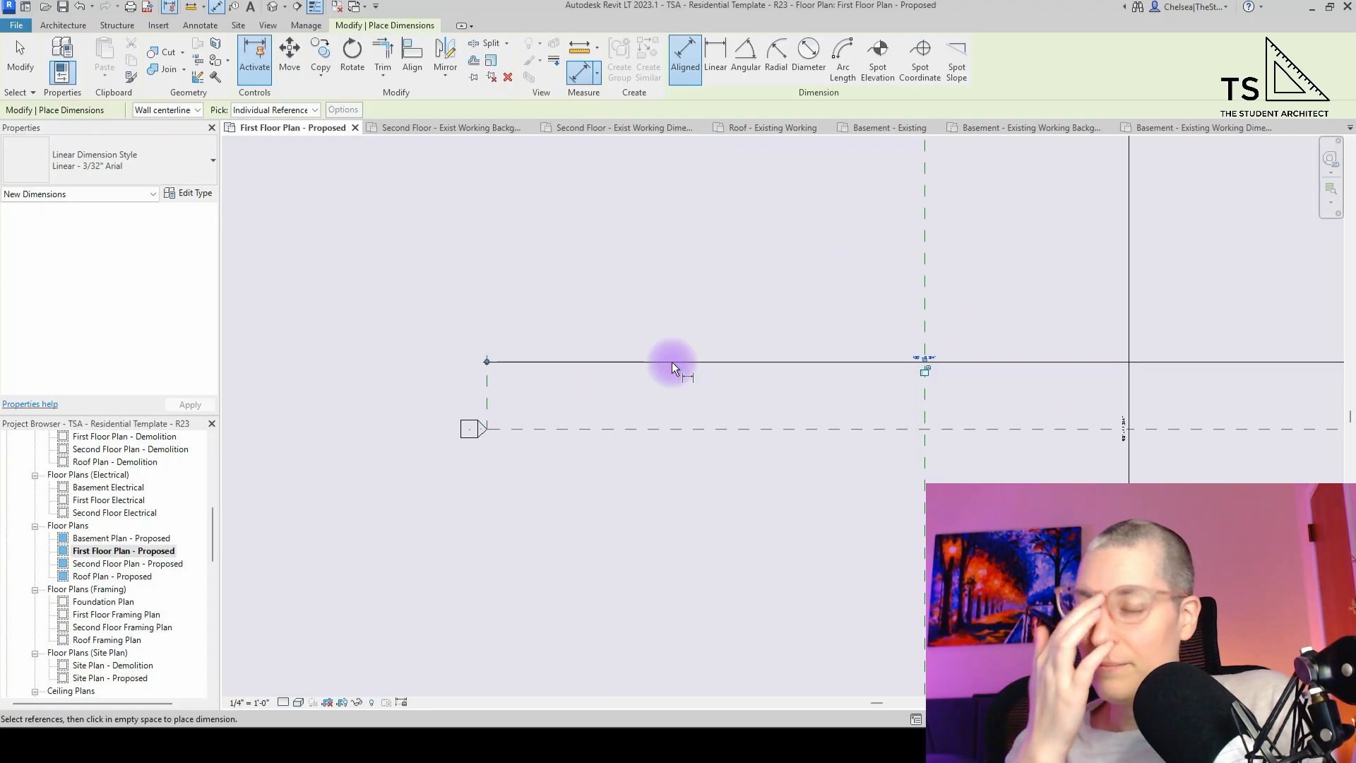
click(672, 362)
scroll(911, 378, up, 5)
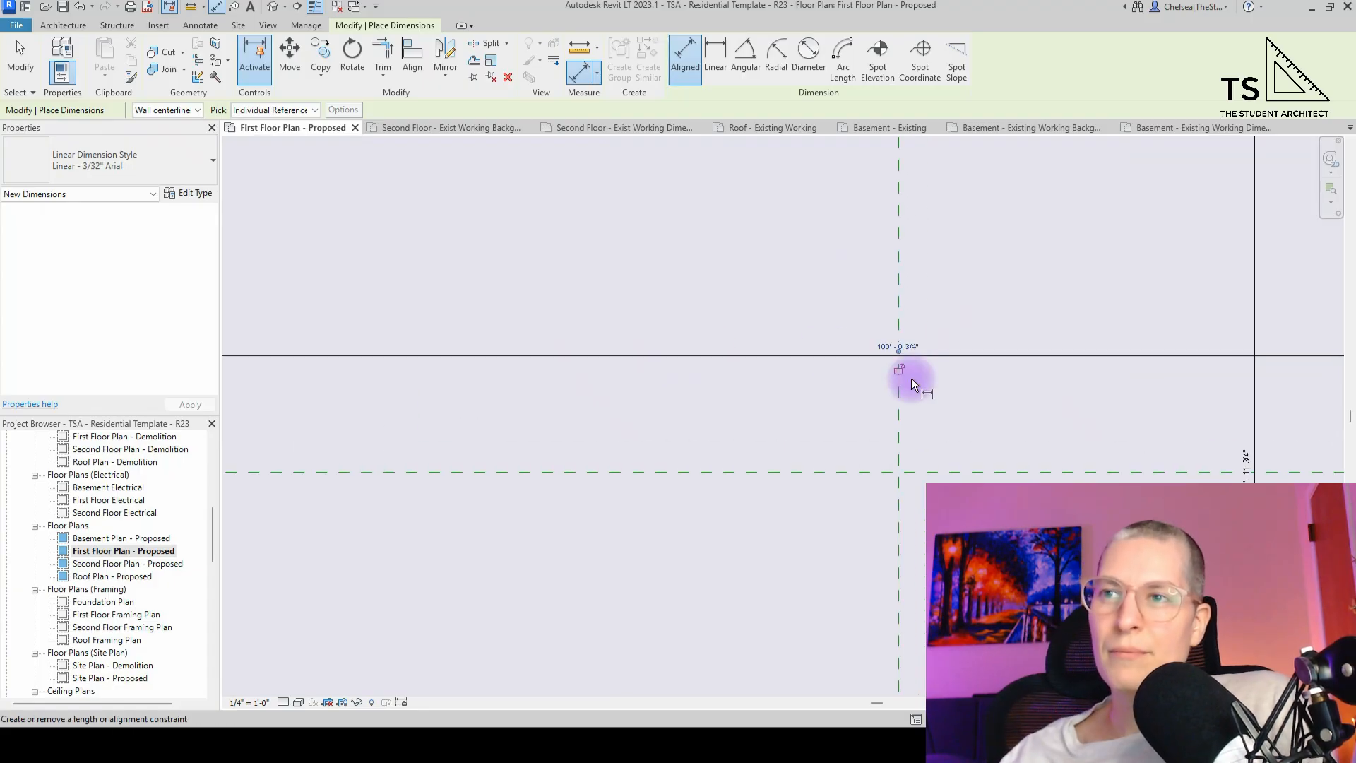
scroll(812, 379, down, 3)
key(Escape)
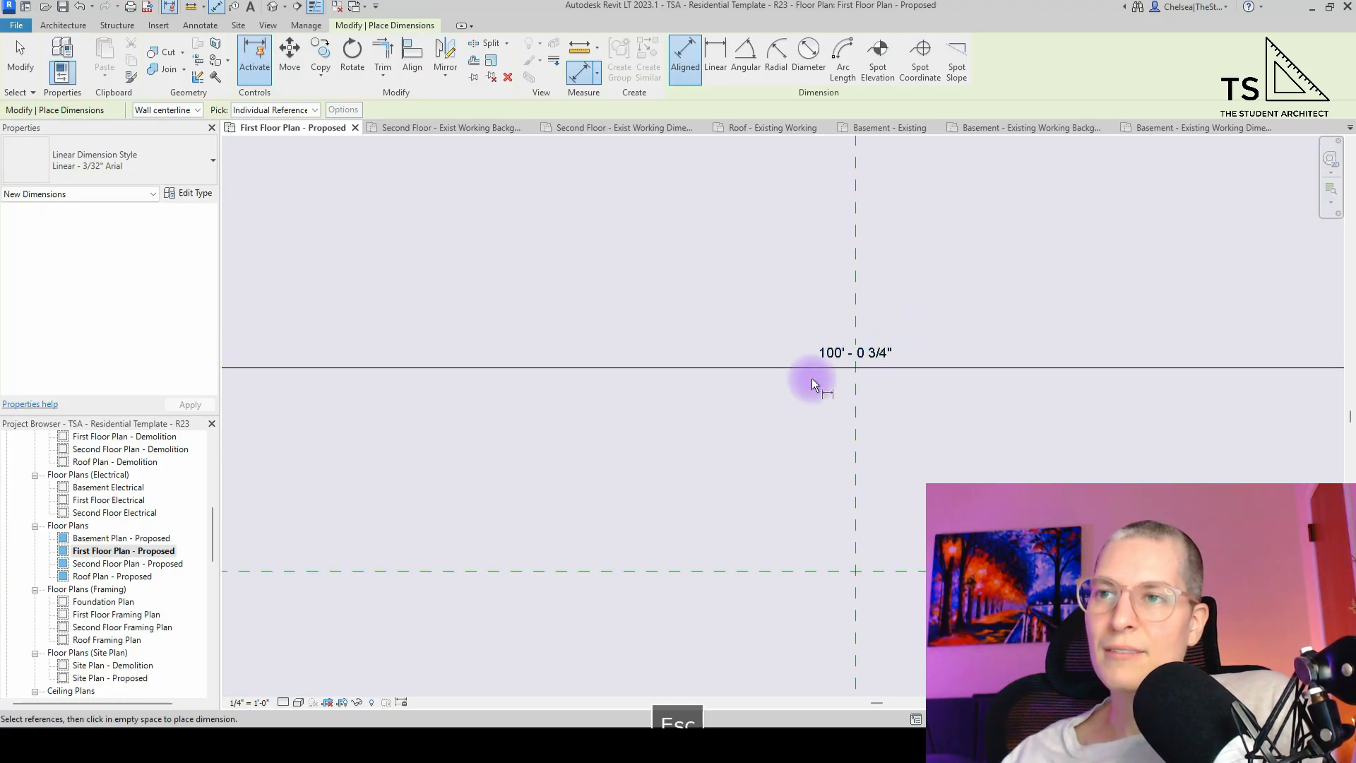
- Examine the overall dimensions between the four elevation markers and the layout of their reference planes
scroll(811, 384, down, 3)
scroll(809, 393, up, 3)
scroll(800, 358, down, 2)
scroll(800, 358, up, 2)
scroll(800, 358, down, 6)
scroll(824, 482, down, 2)
middle_drag(972, 475, 801, 528)
scroll(801, 528, up, 6)
scroll(801, 528, up, 2)
scroll(715, 523, down, 6)
scroll(715, 541, down, 2)
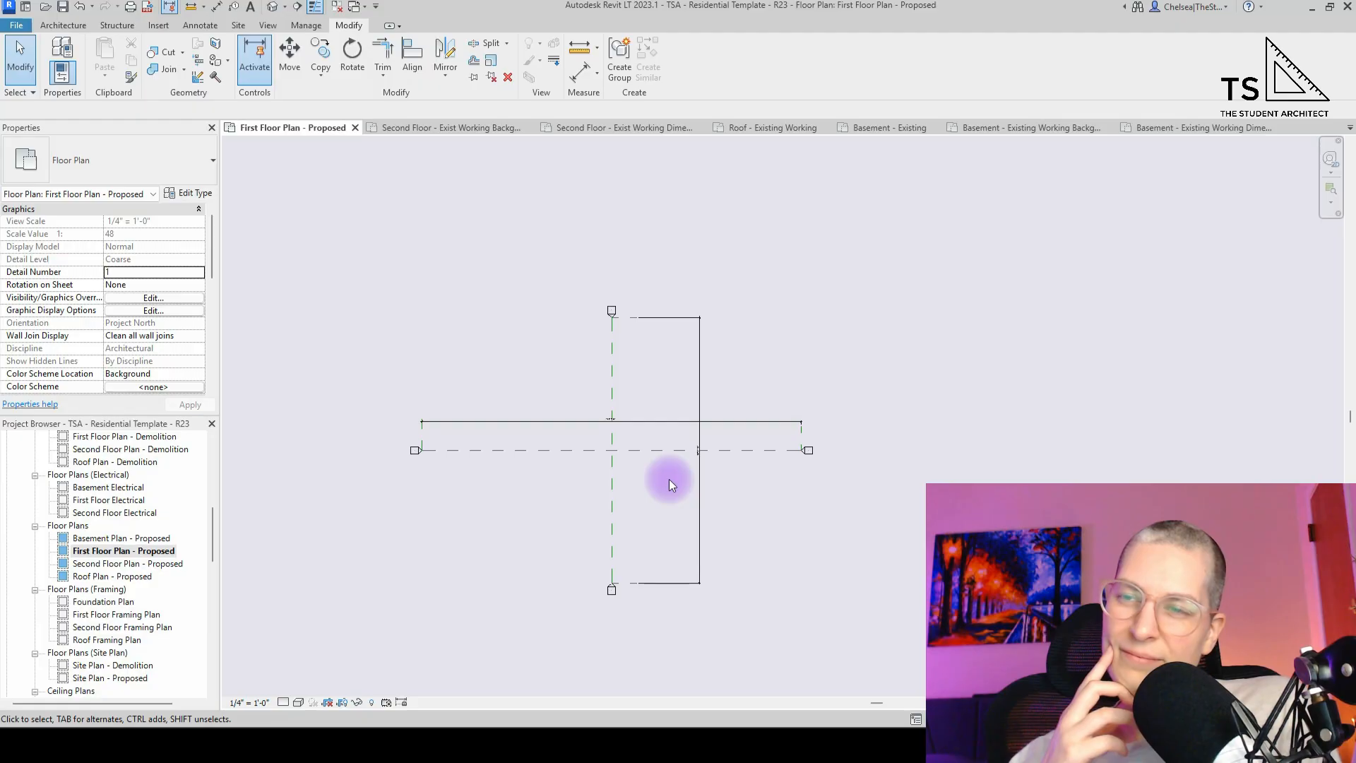
- Set the overall distance between the north and south marker reference planes to 100 feet by moving the north plane
scroll(659, 362, up, 2)
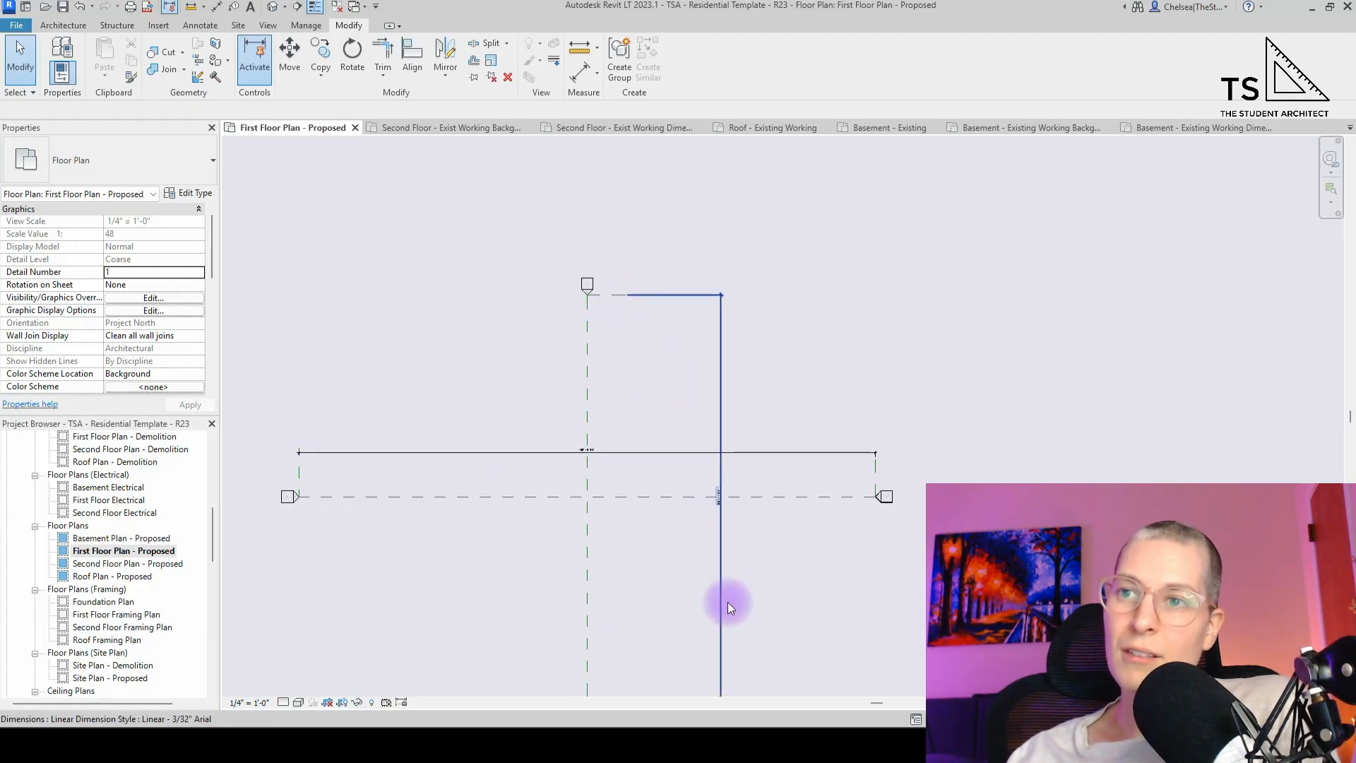
click(616, 295)
click(713, 514)
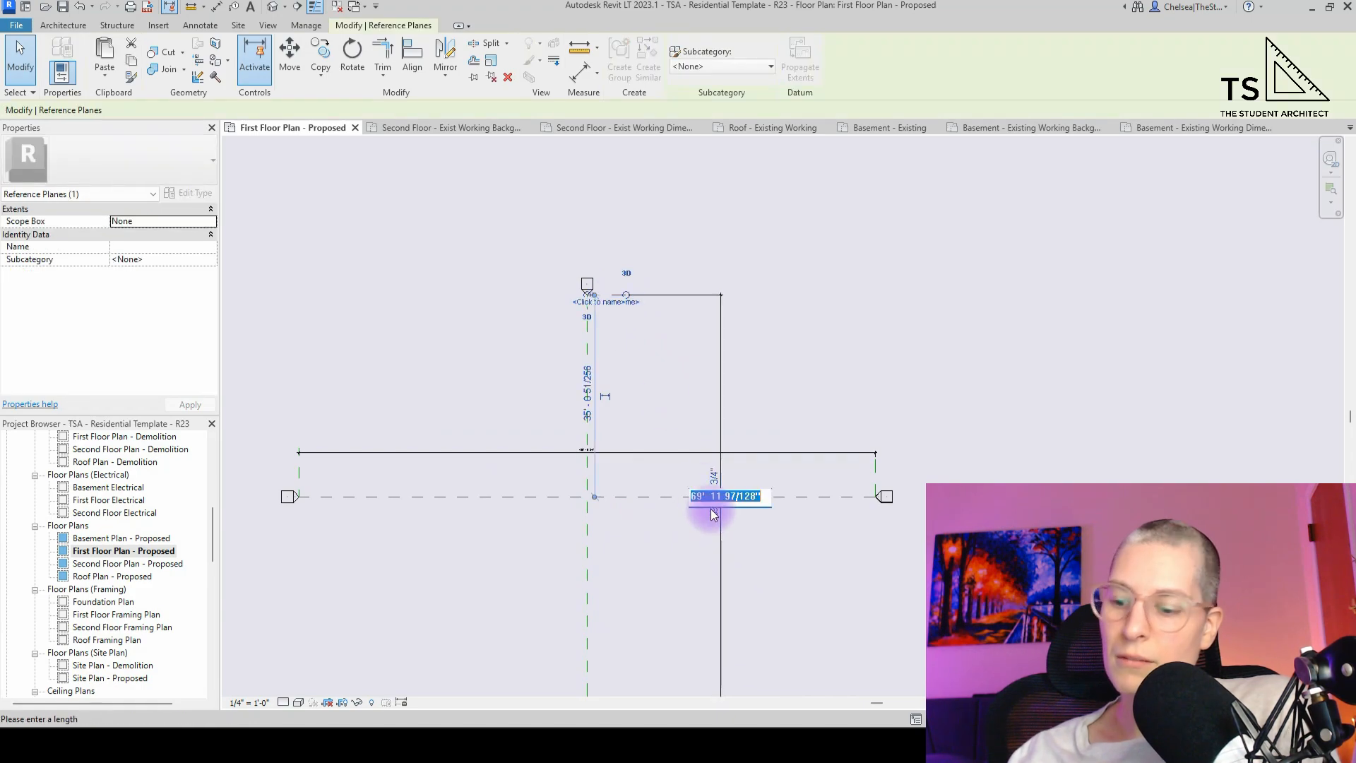
text(100)
key(Return)
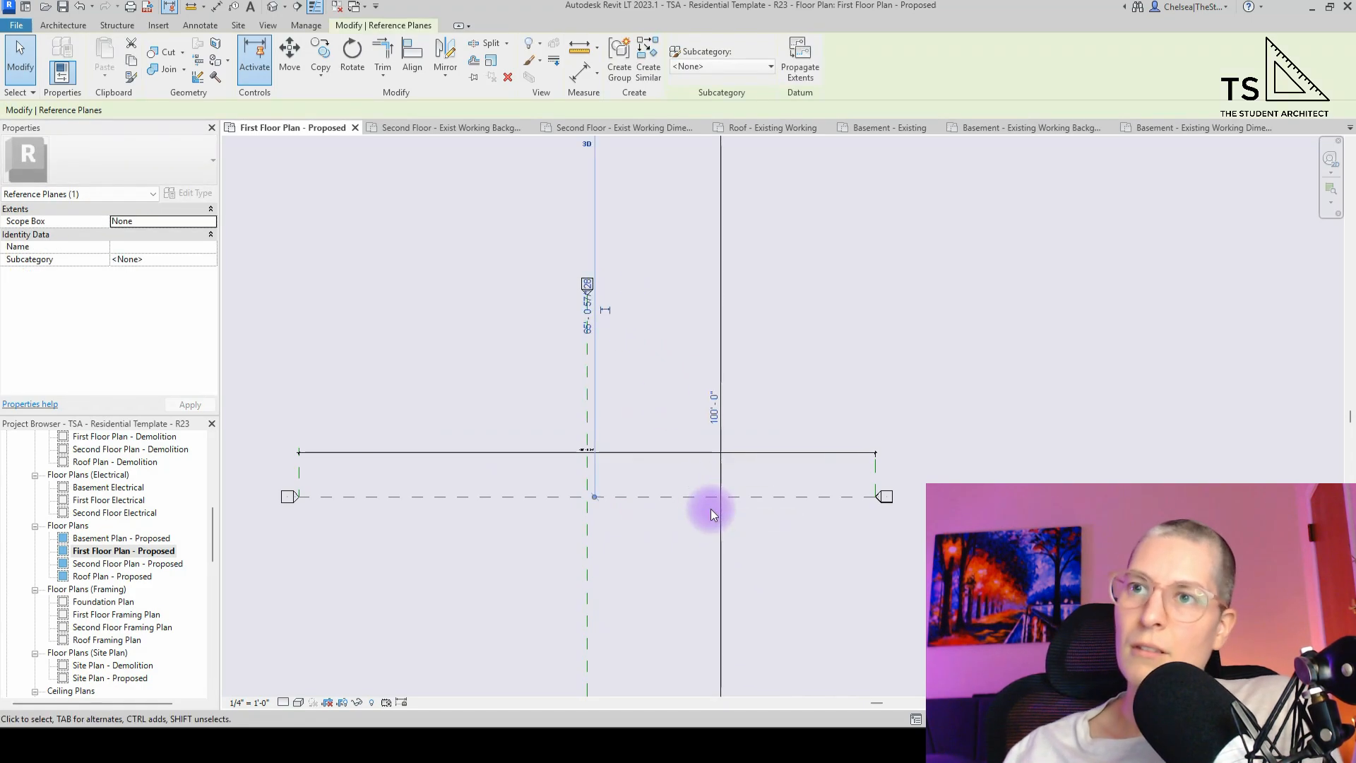
scroll(492, 641, down, 1)
- Set the overall distance between the west and east marker reference planes to 100 feet by moving the west plane
click(507, 514)
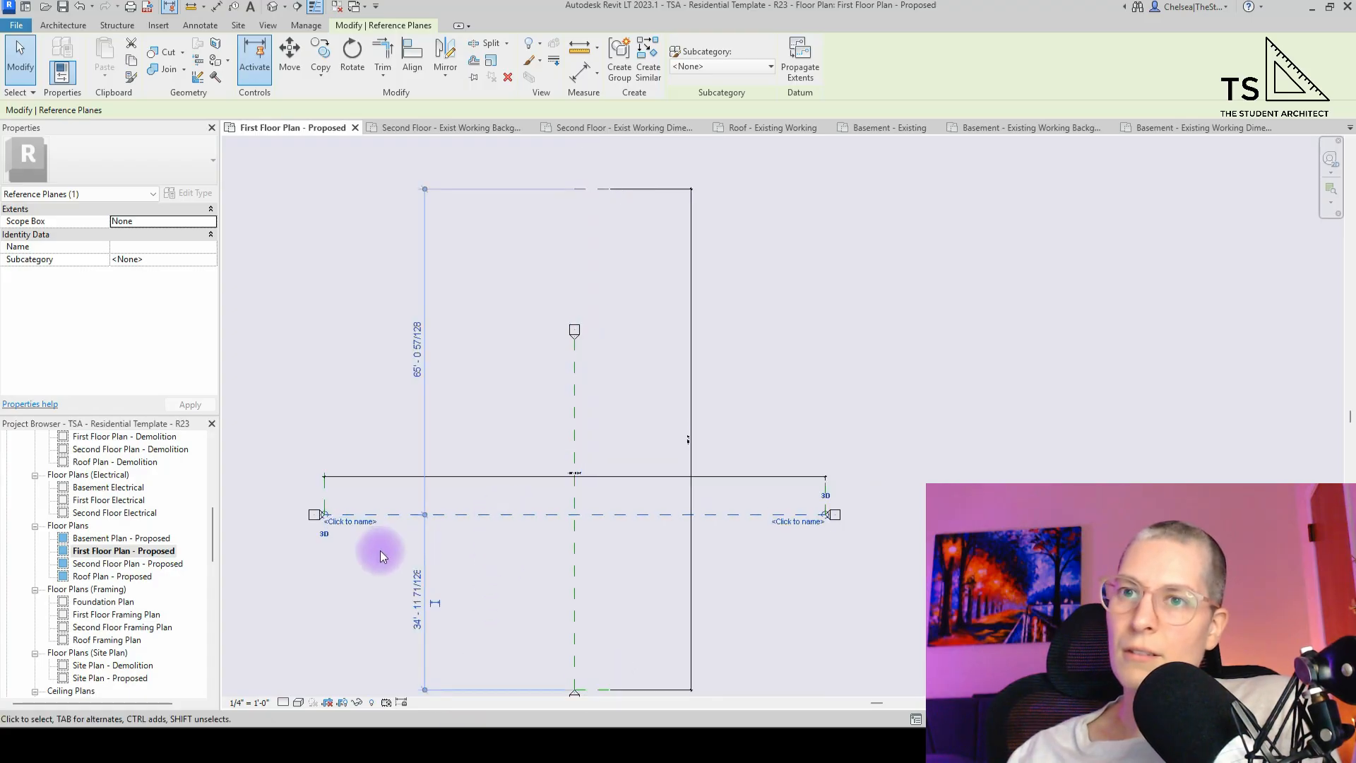
scroll(321, 528, up, 3)
click(332, 470)
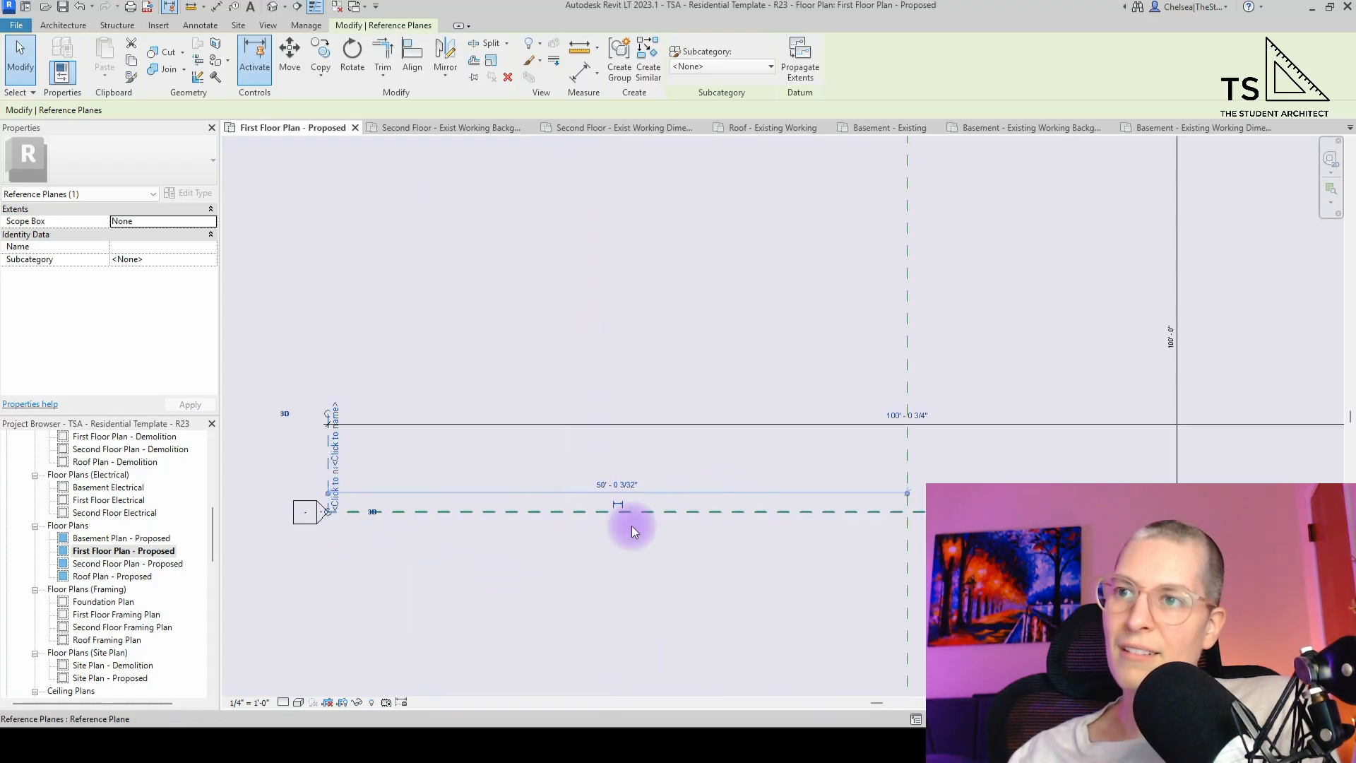
scroll(632, 526, down, 2)
click(778, 470)
text(100)
key(Return)
scroll(790, 457, down, 5)
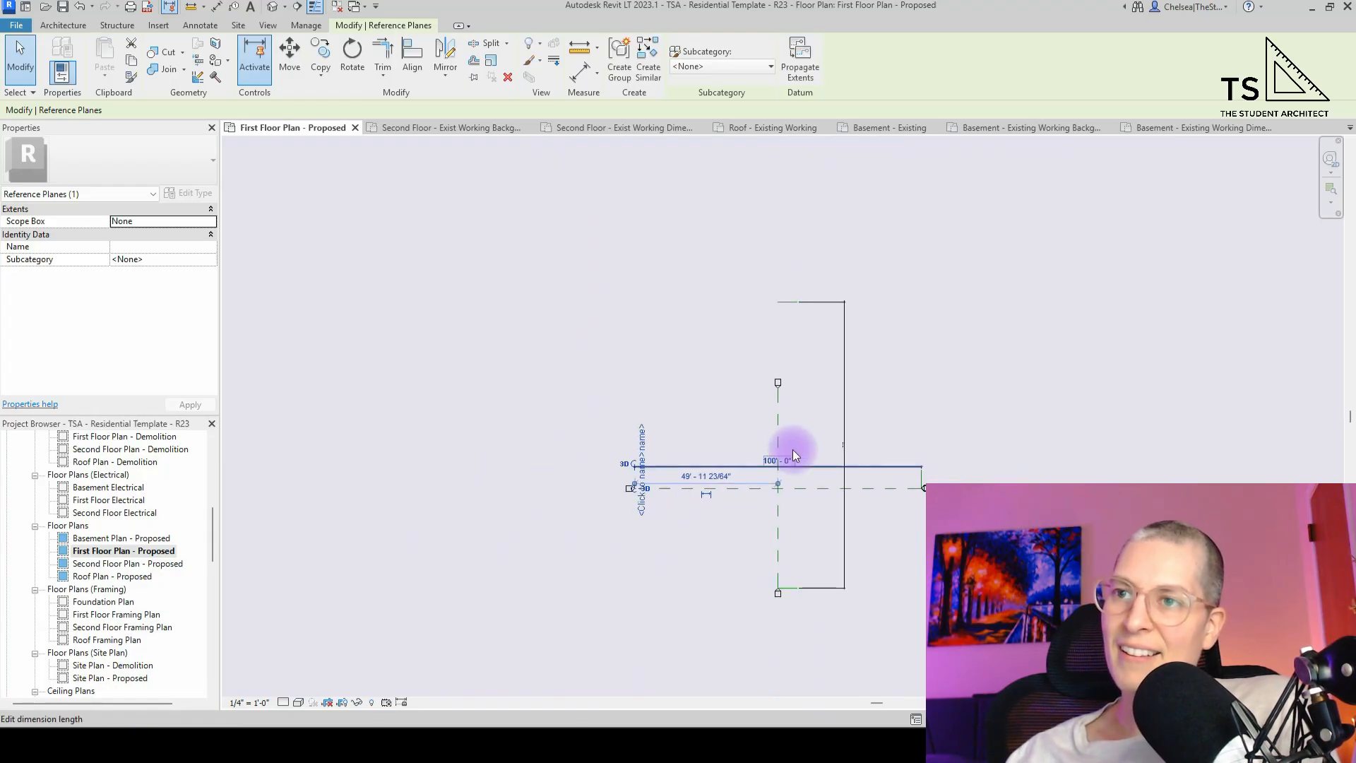
click(883, 545)
- Set the overall distance between the north and south marker reference planes to 70 feet by moving the north plane
scroll(837, 523, up, 6)
middle_drag(739, 486, 790, 485)
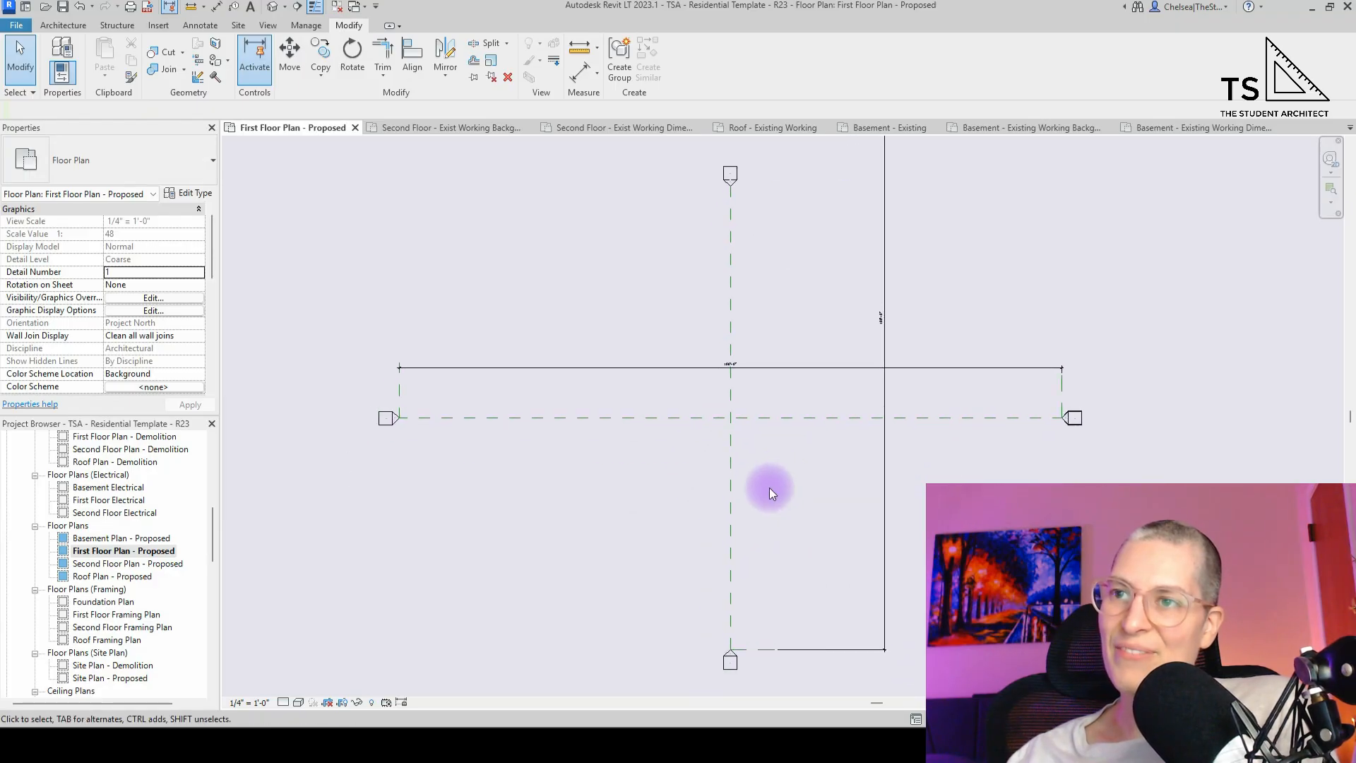
scroll(730, 579, down, 3)
scroll(753, 238, up, 3)
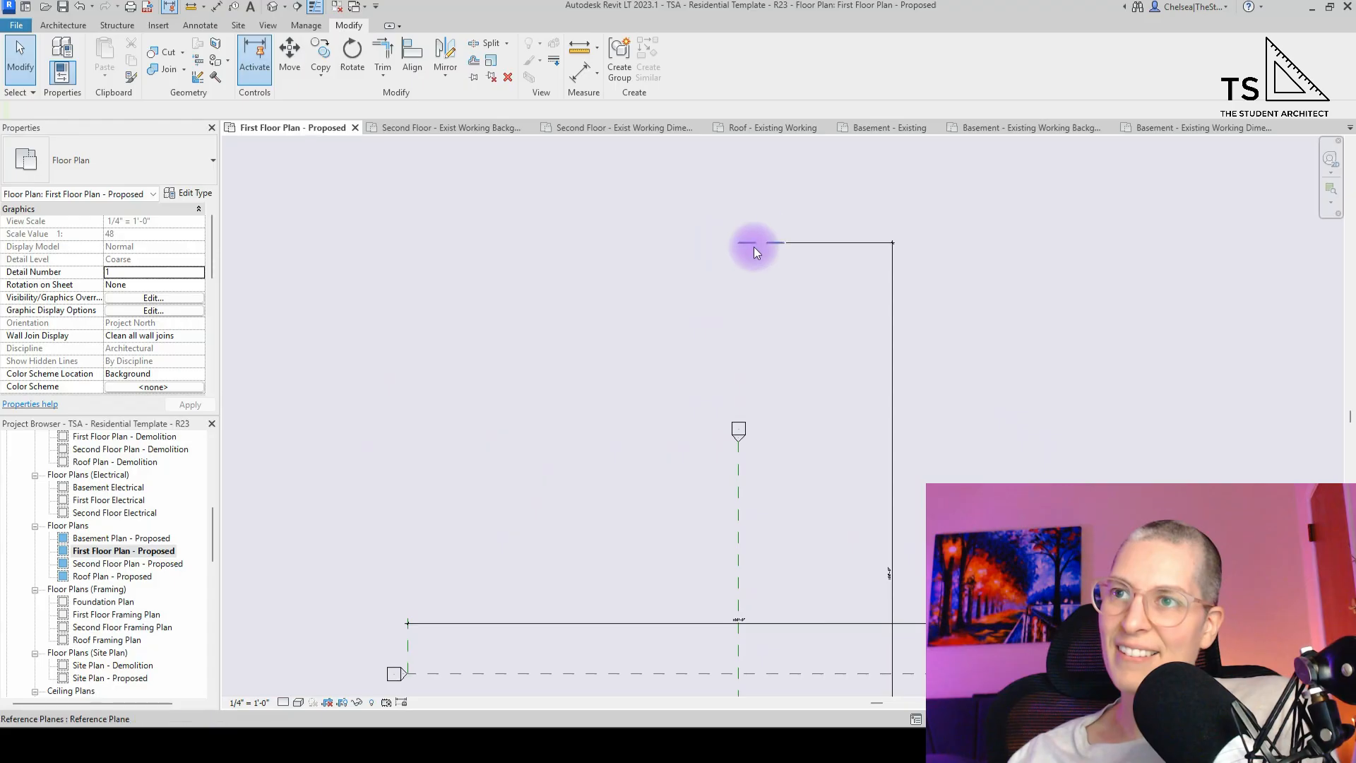
click(753, 247)
click(885, 575)
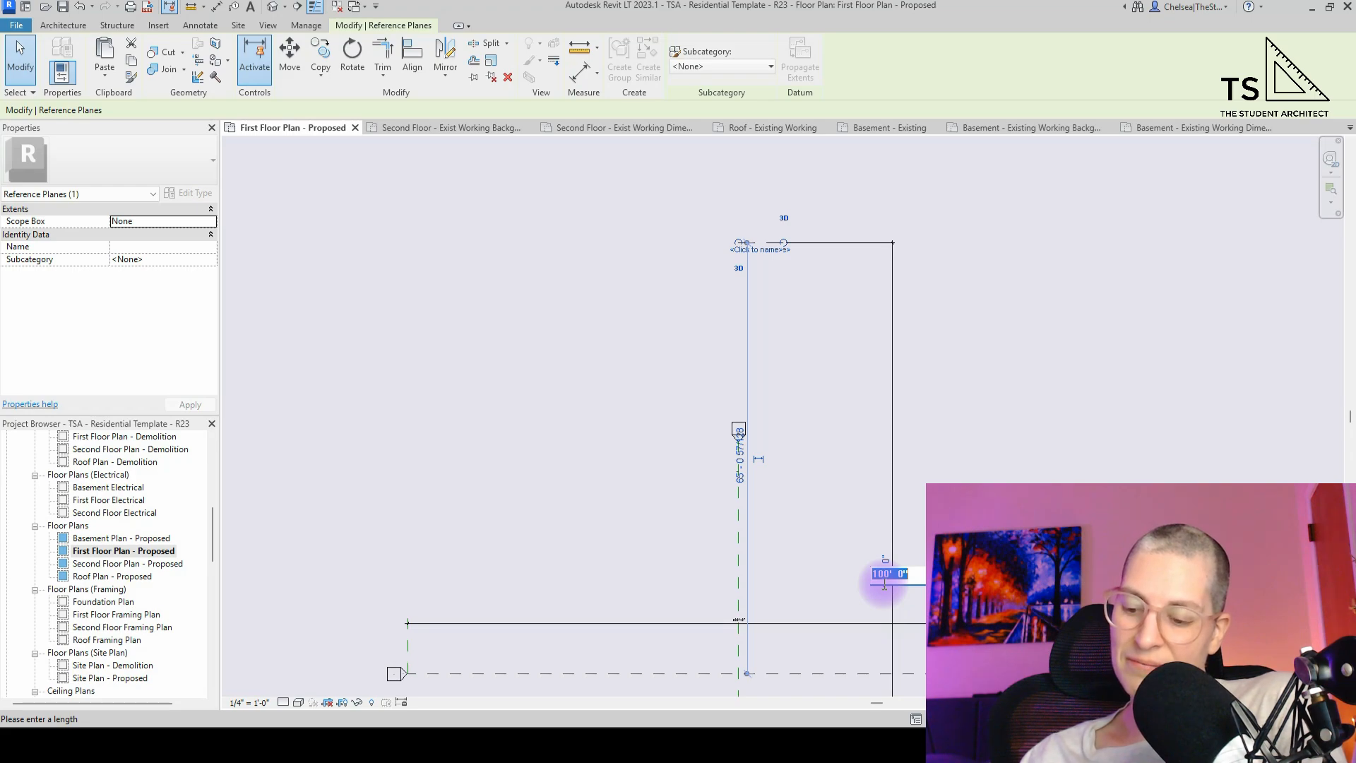
text(70)
key(Return)
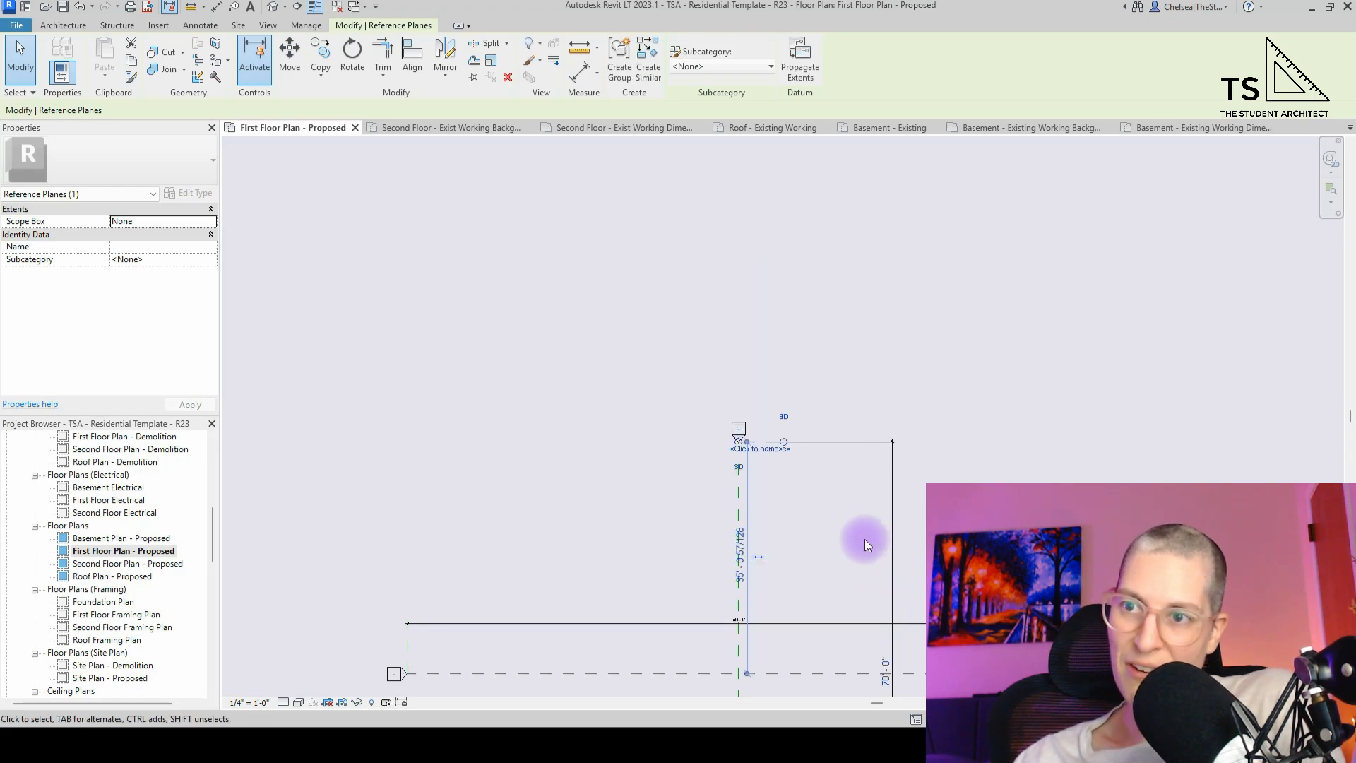
middle_drag(756, 527, 702, 287)
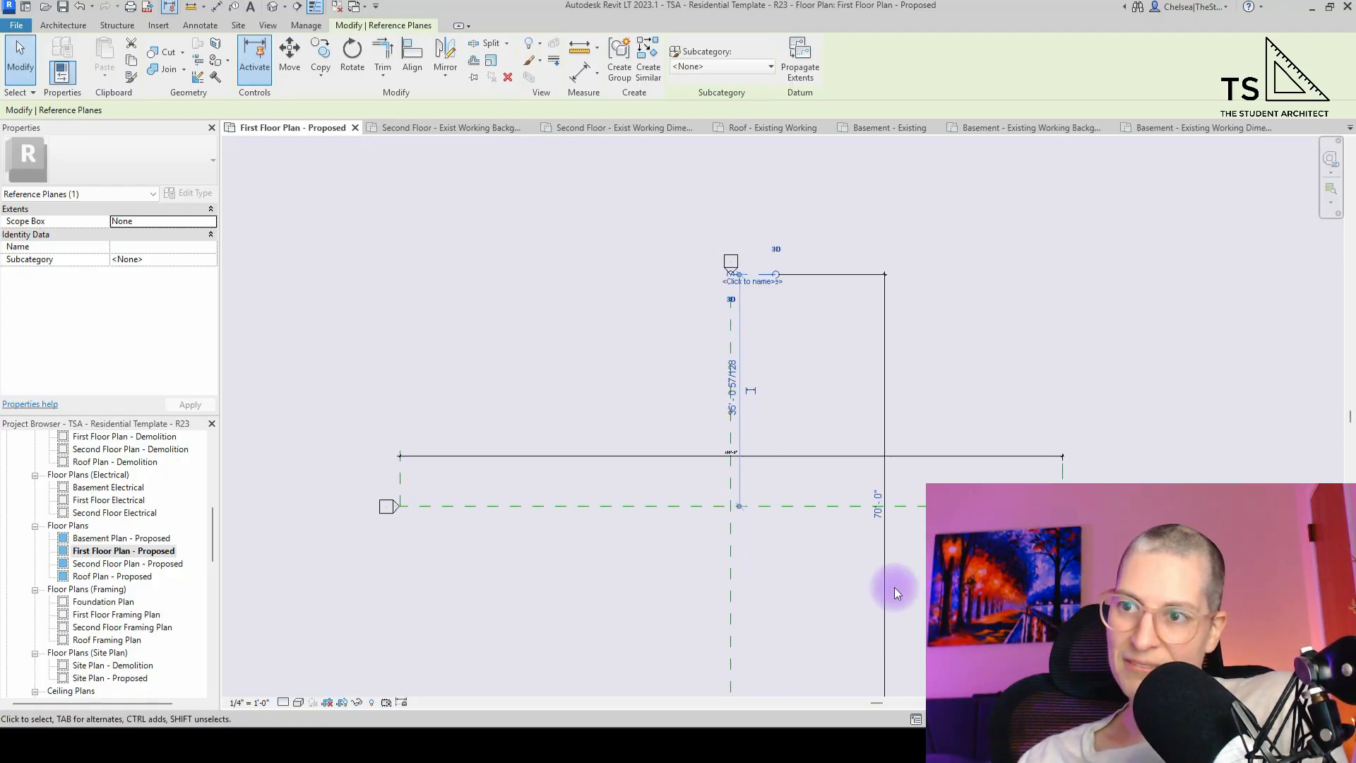
key(Escape)
- Place a continuous aligned dimension through the north marker plane, the central horizontal reference plane and the south marker plane
key(d)
key(i)
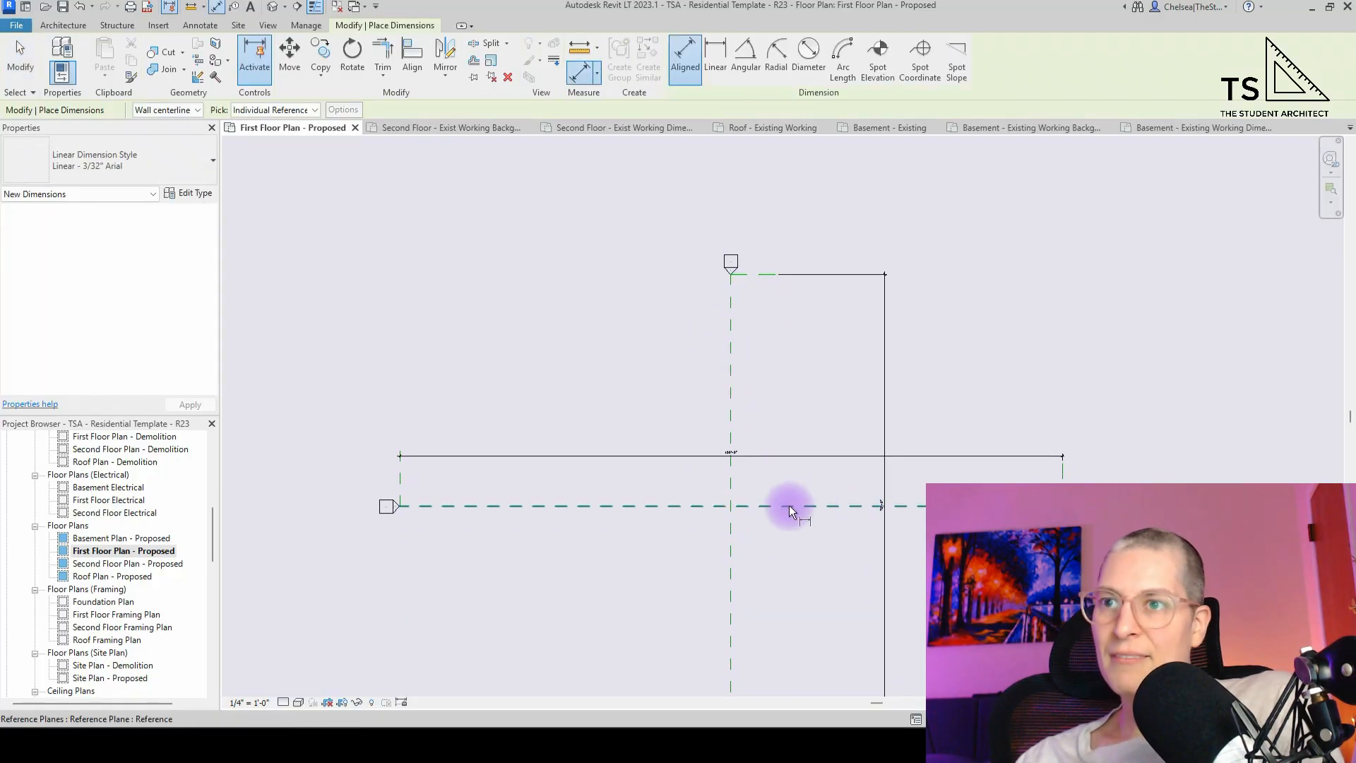
click(790, 505)
click(760, 273)
middle_drag(761, 519, 763, 321)
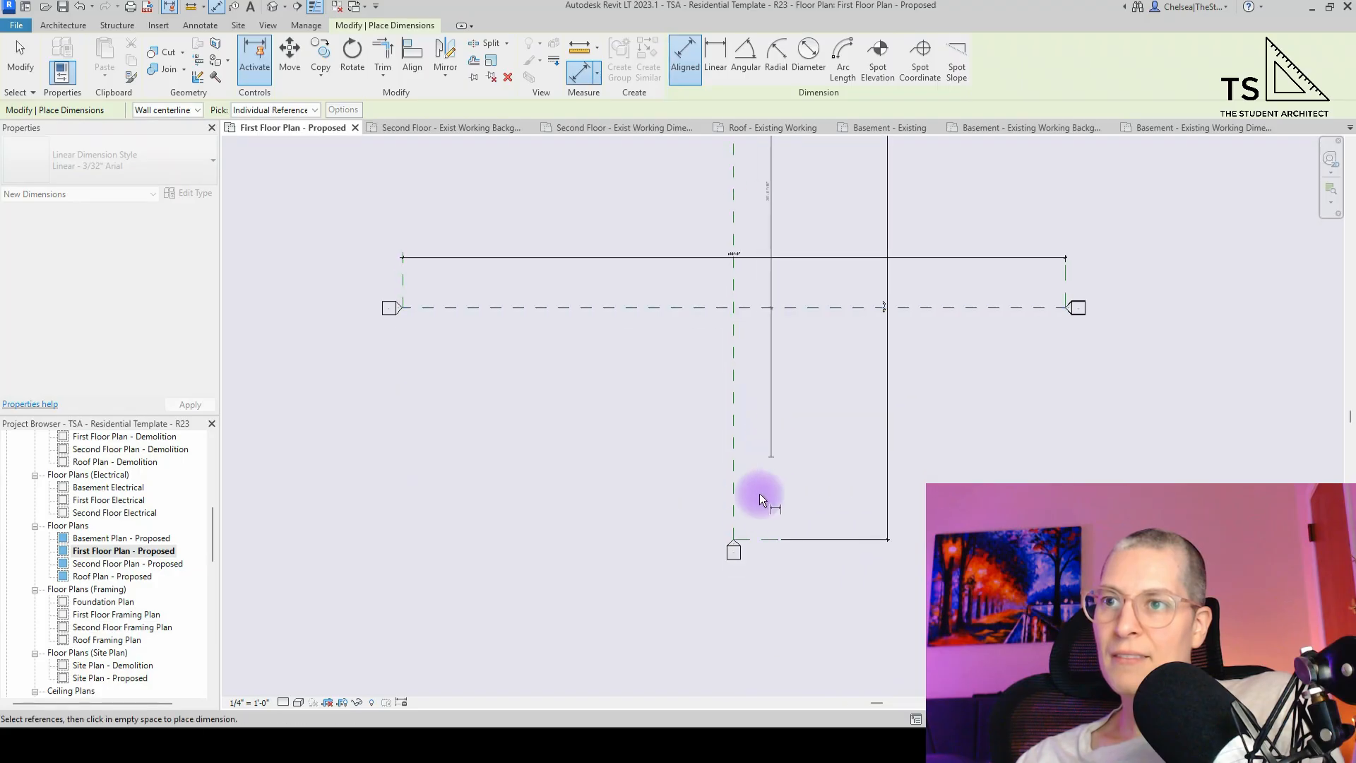
click(782, 451)
scroll(770, 494, up, 1)
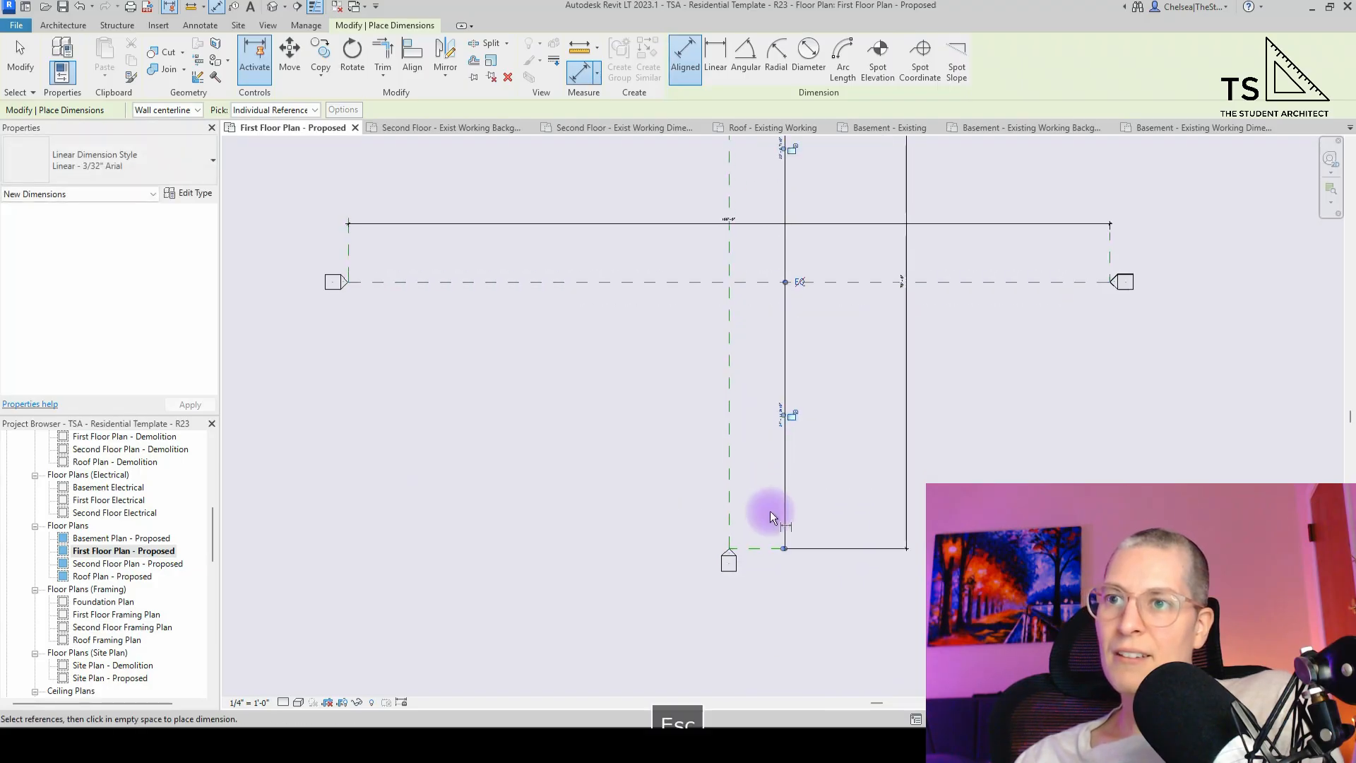
key(Escape)
key(Escape)
- Set the south marker reference plane 35 feet from the central horizontal reference plane
click(758, 550)
click(773, 434)
key(BackSpace)
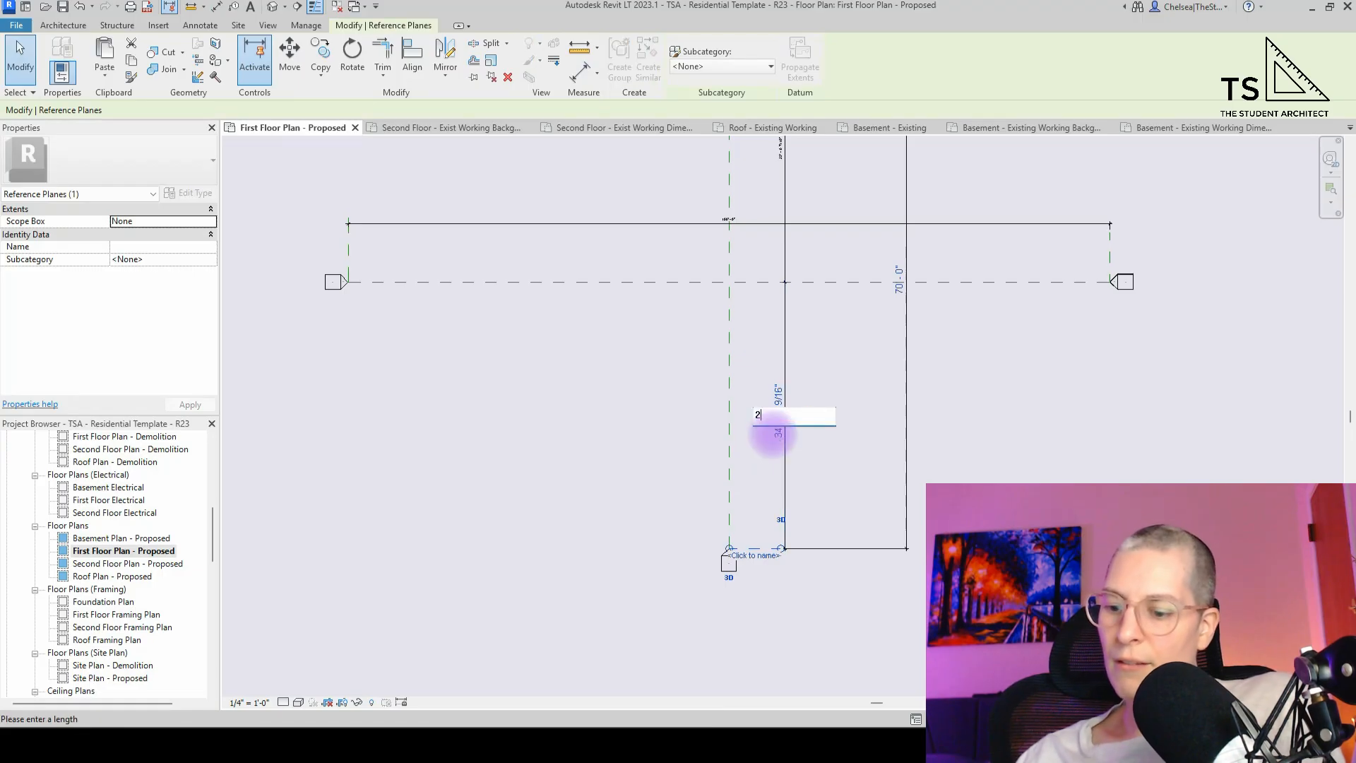
text(35)
key(Return)
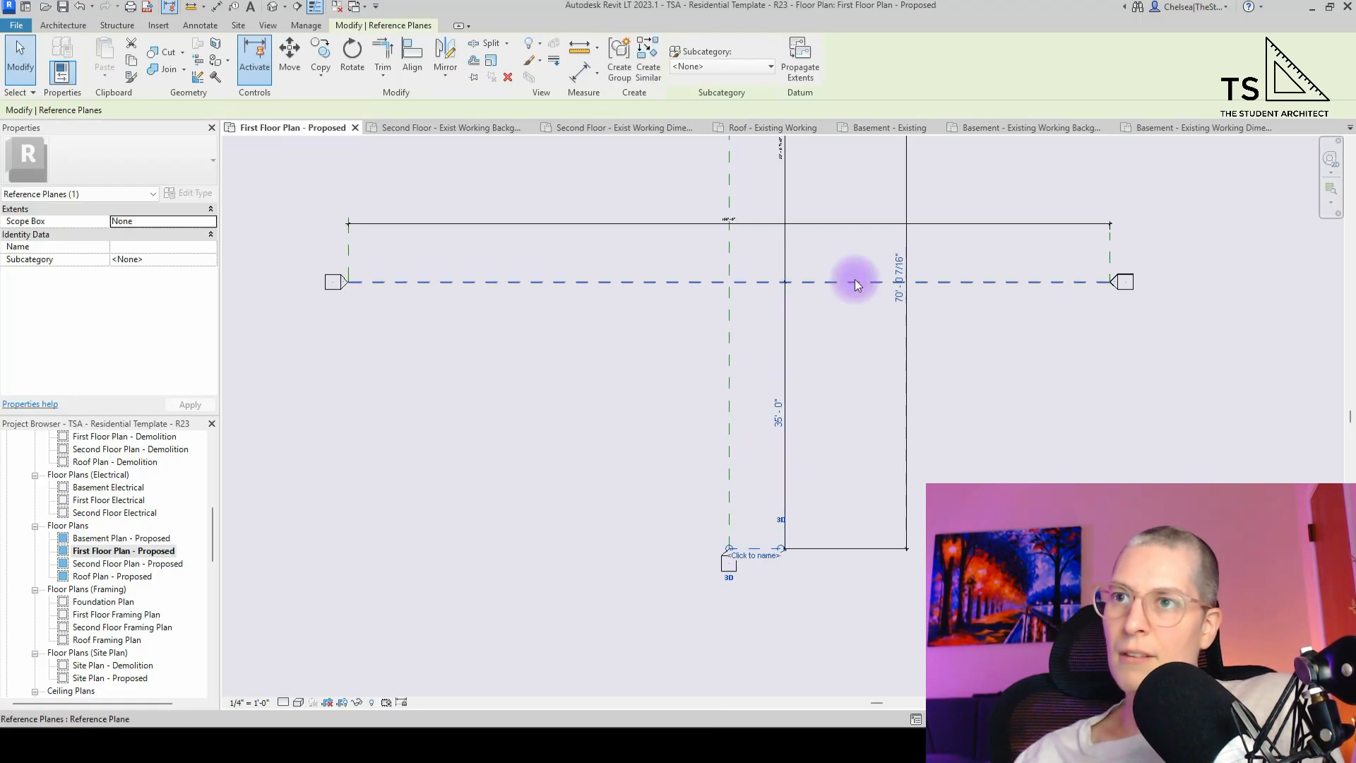
- Set the north marker reference plane 35 feet from the central horizontal reference plane
middle_drag(855, 281, 842, 594)
click(749, 326)
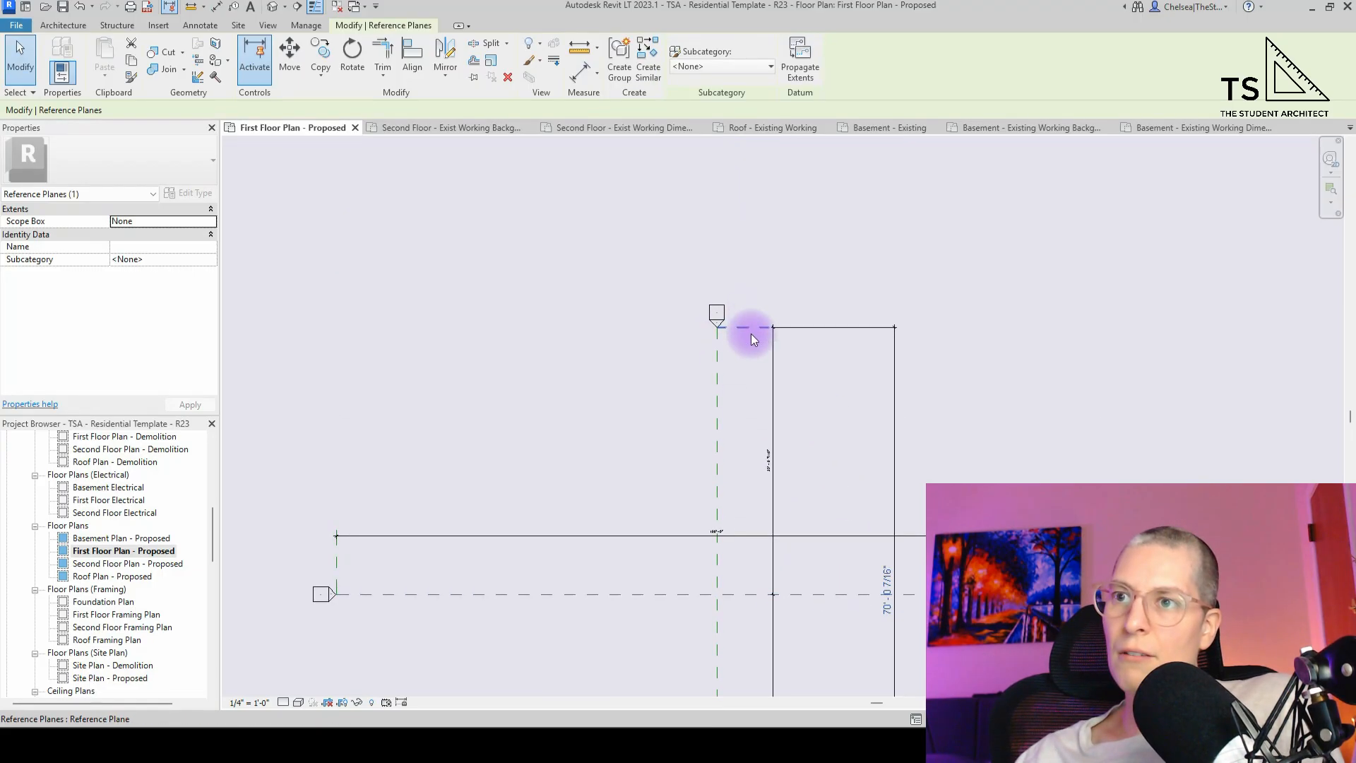
click(765, 463)
text(35)
key(Return)
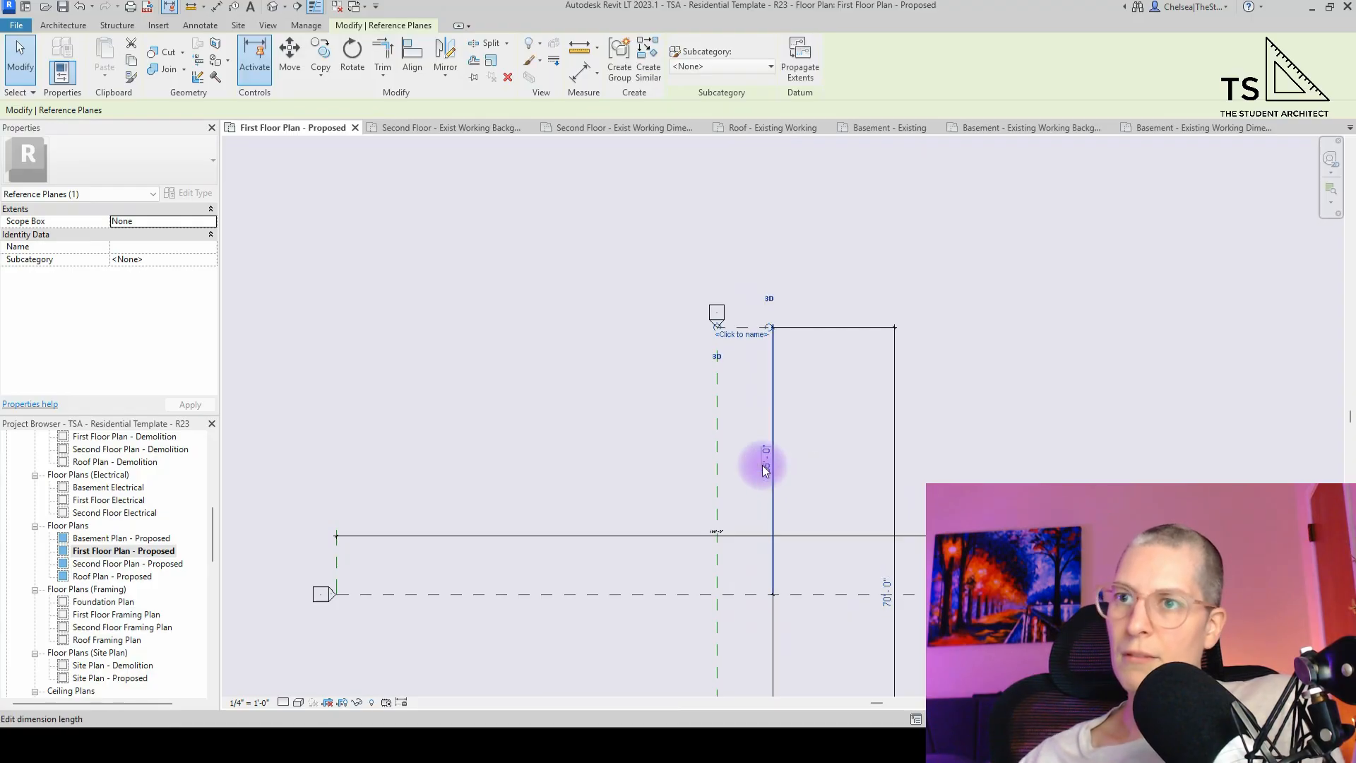
- Place an aligned dimension between the central vertical reference plane and the west marker's reference plane, above the overall dimension
click(339, 571)
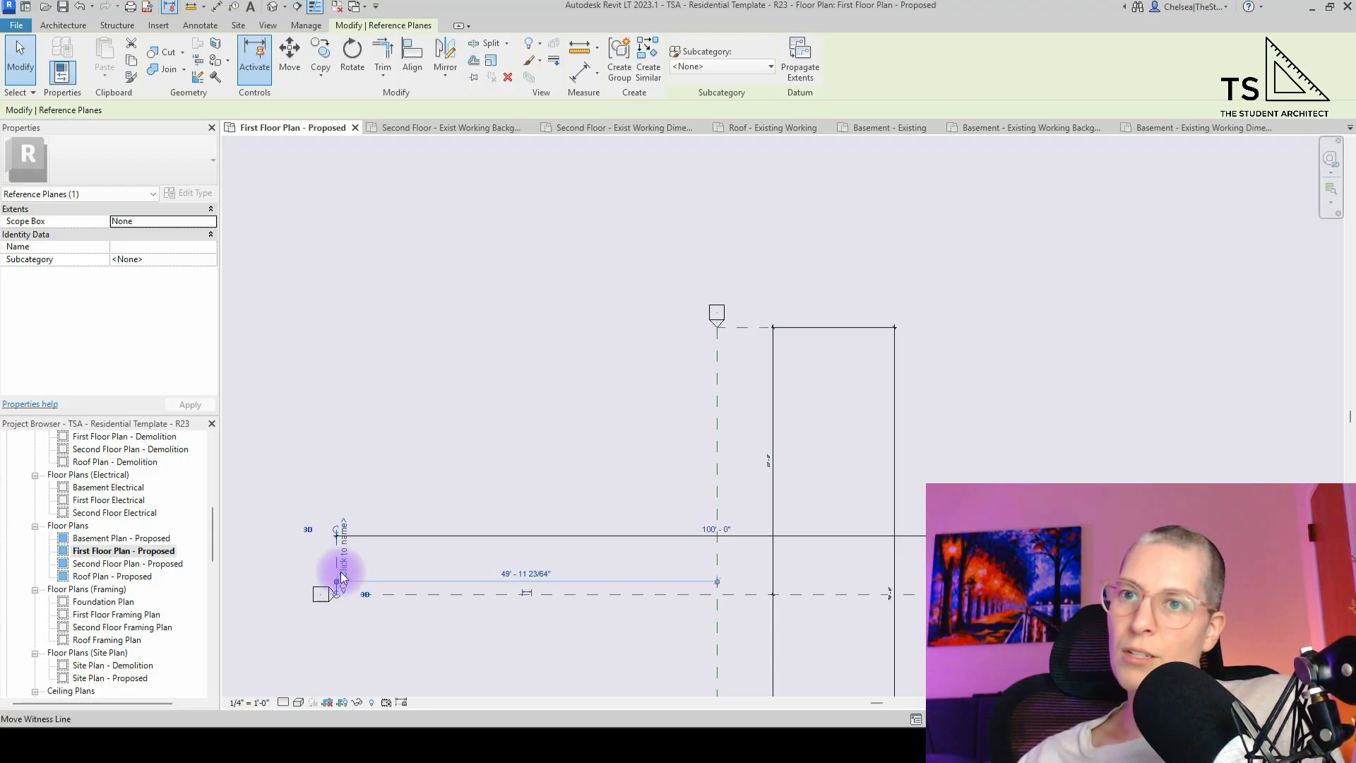
click(618, 431)
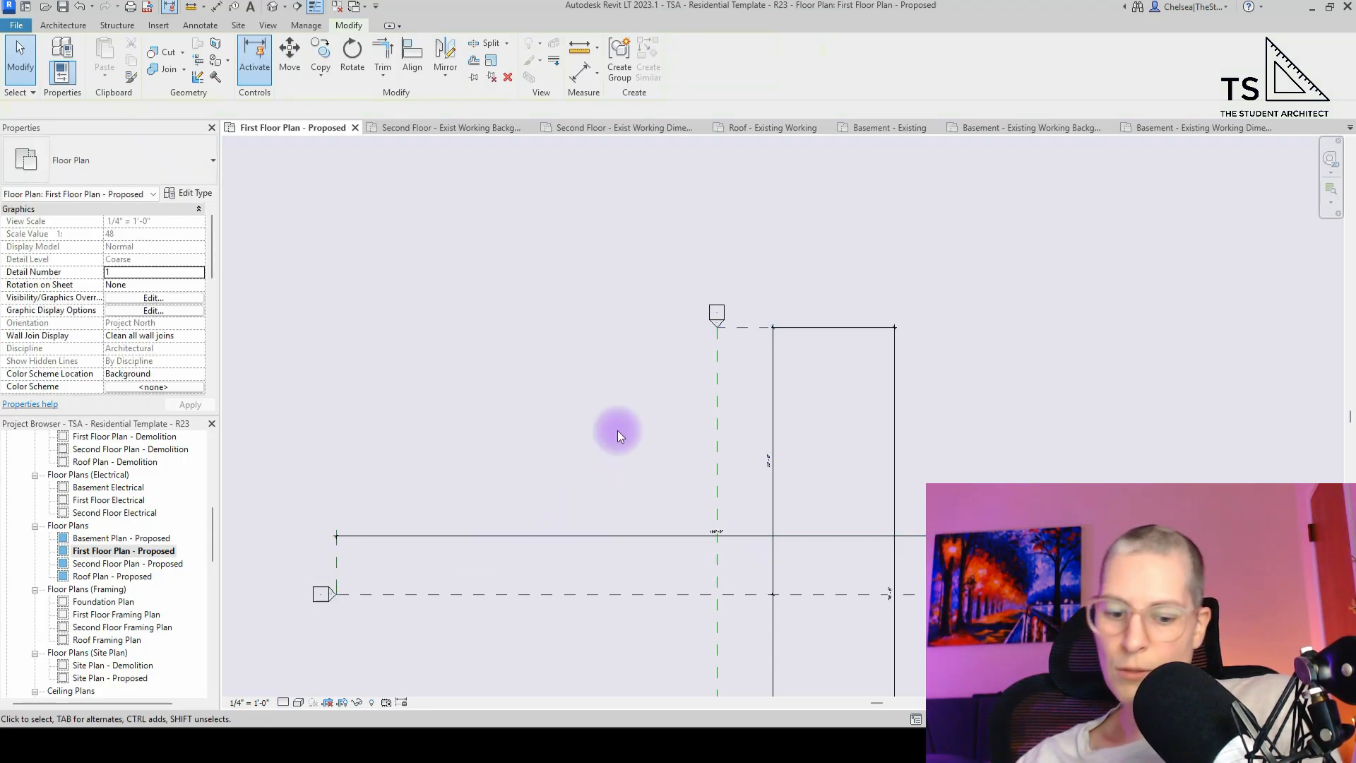
key(d)
key(i)
click(716, 487)
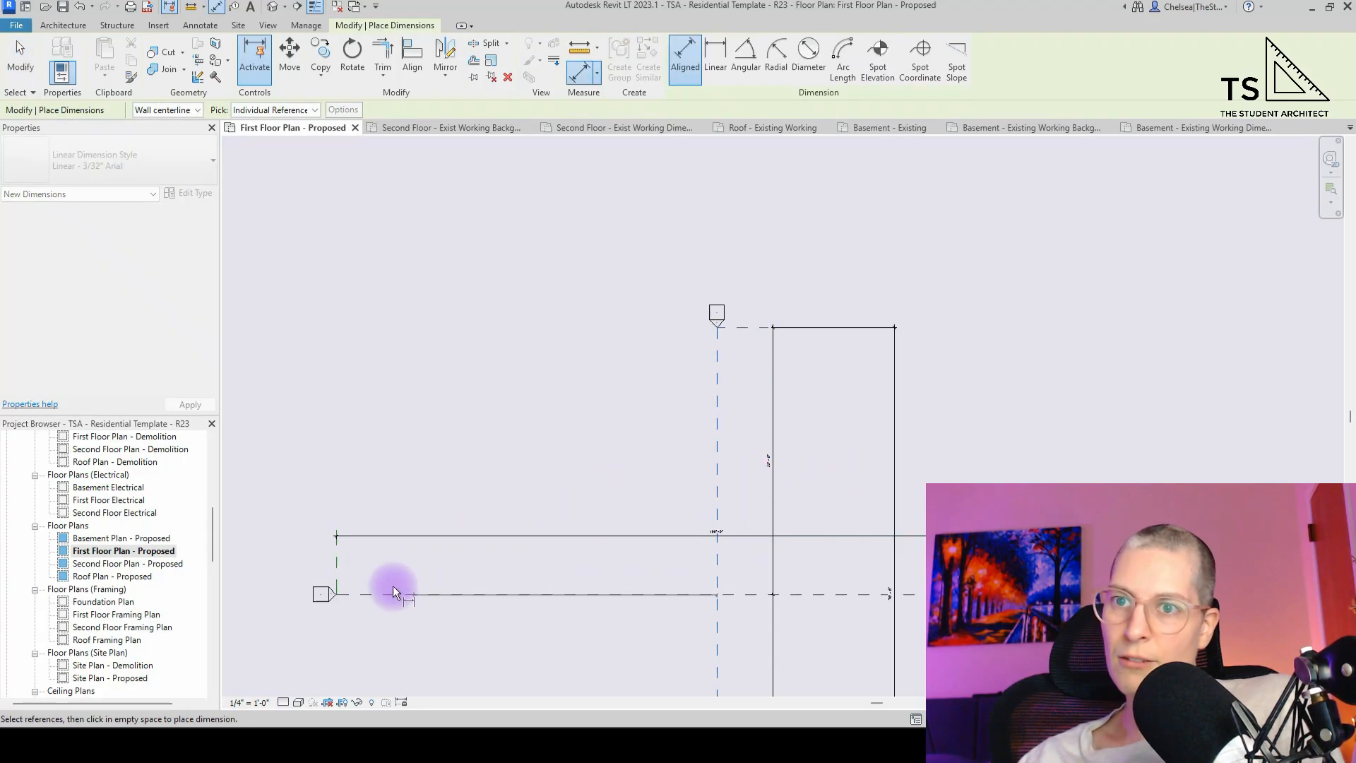
click(340, 558)
click(485, 498)
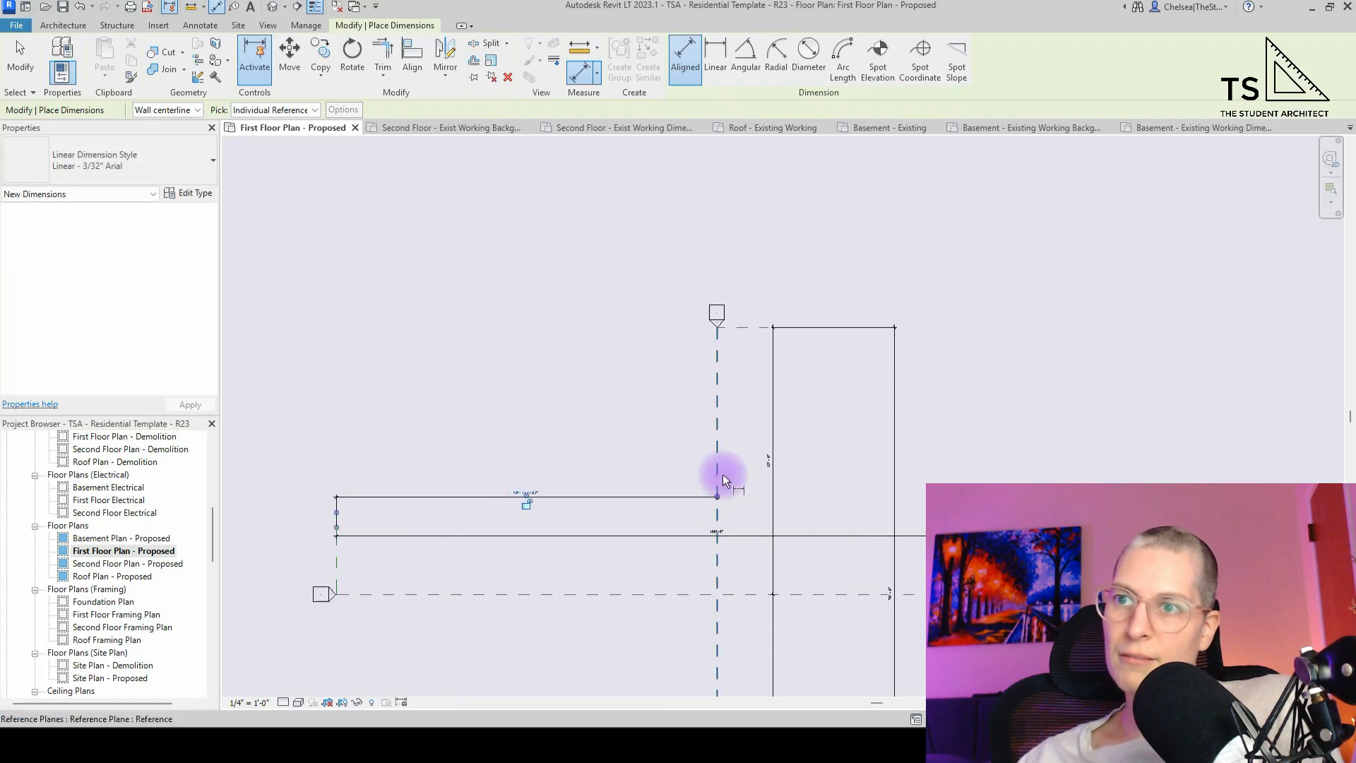
key(Escape)
- Edit the new dimension's witness lines to extend it to the east marker's reference plane
click(687, 498)
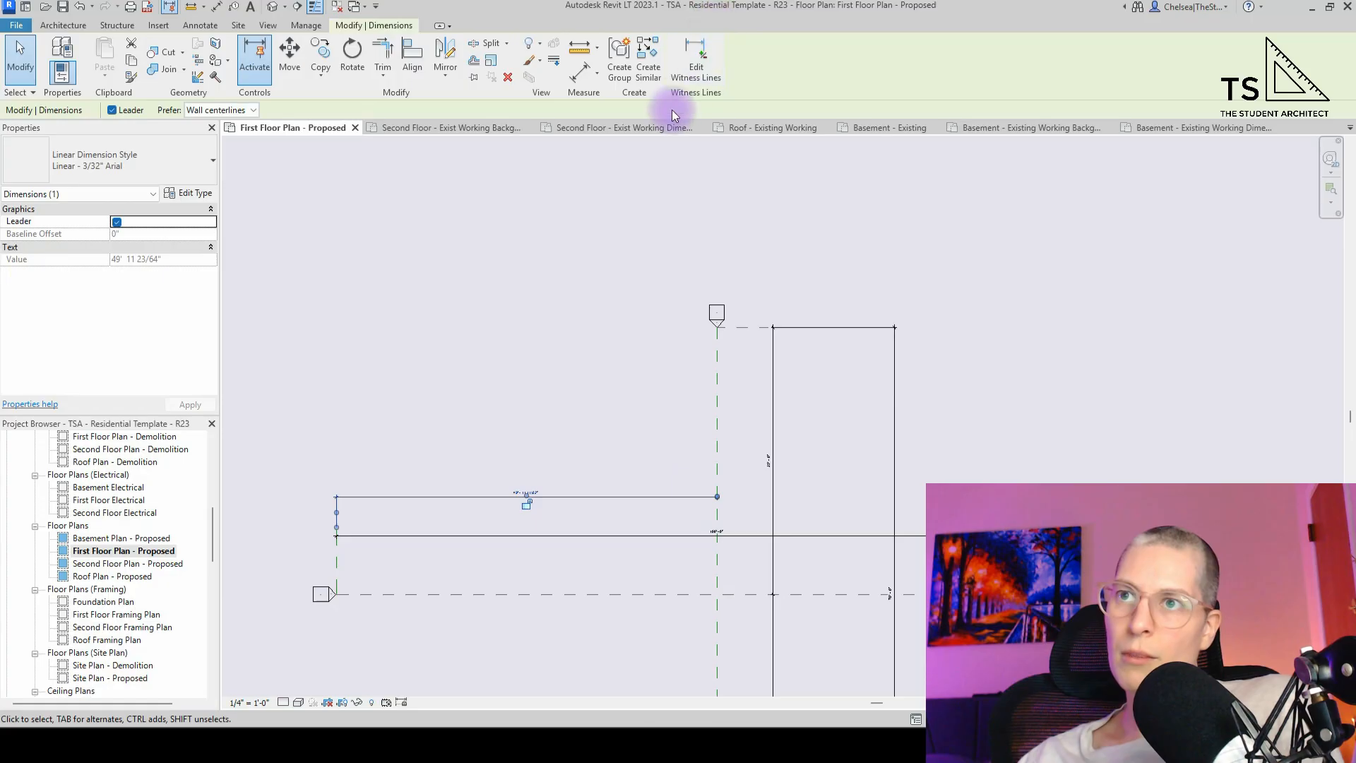
click(707, 66)
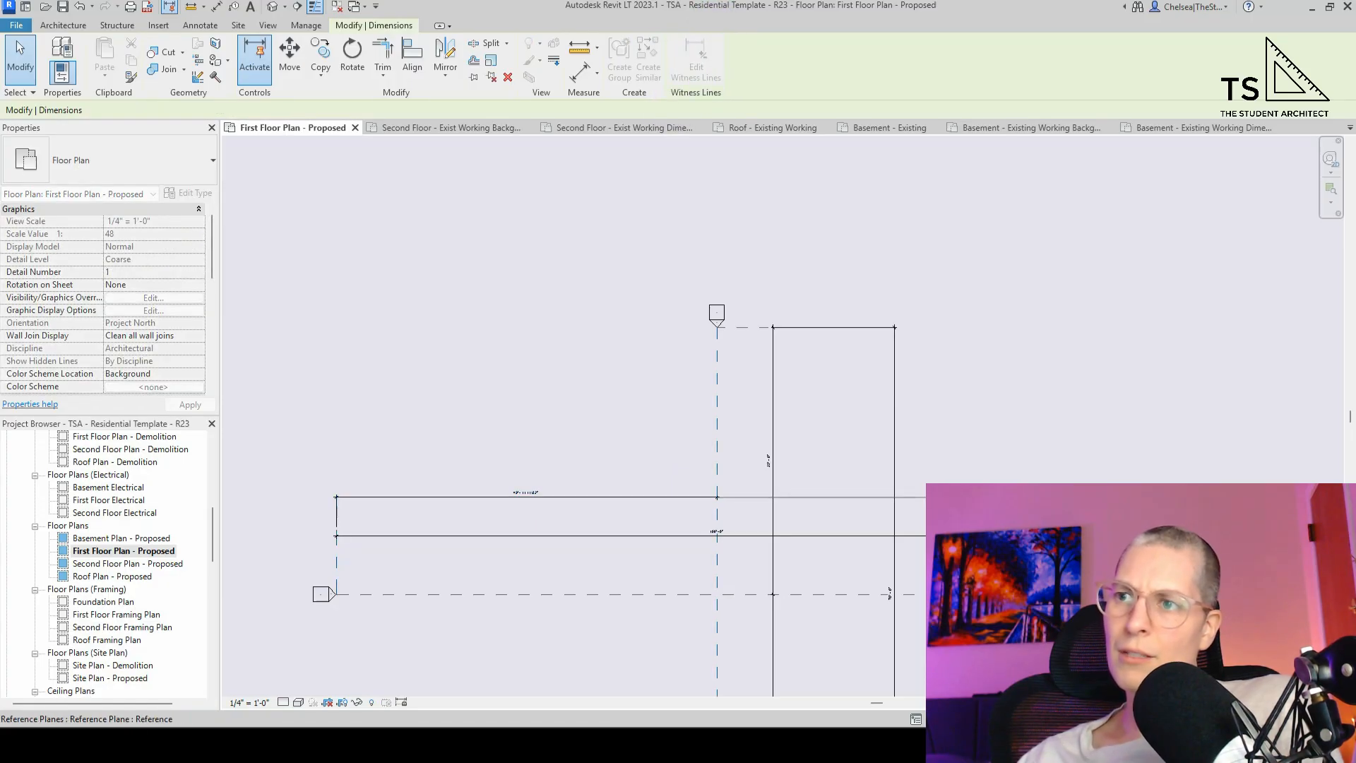
click(1024, 464)
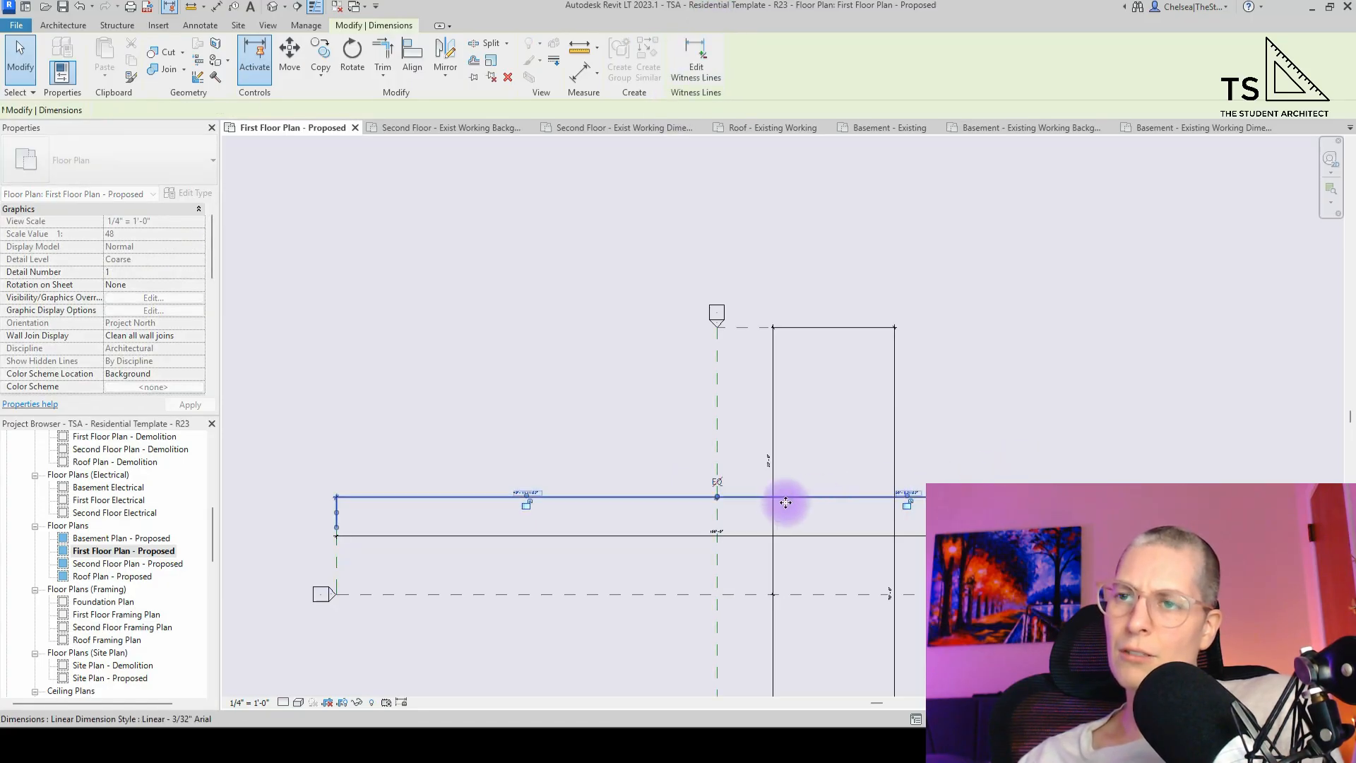
- Set the west marker reference plane 50 feet from the central vertical reference plane
click(342, 565)
click(519, 486)
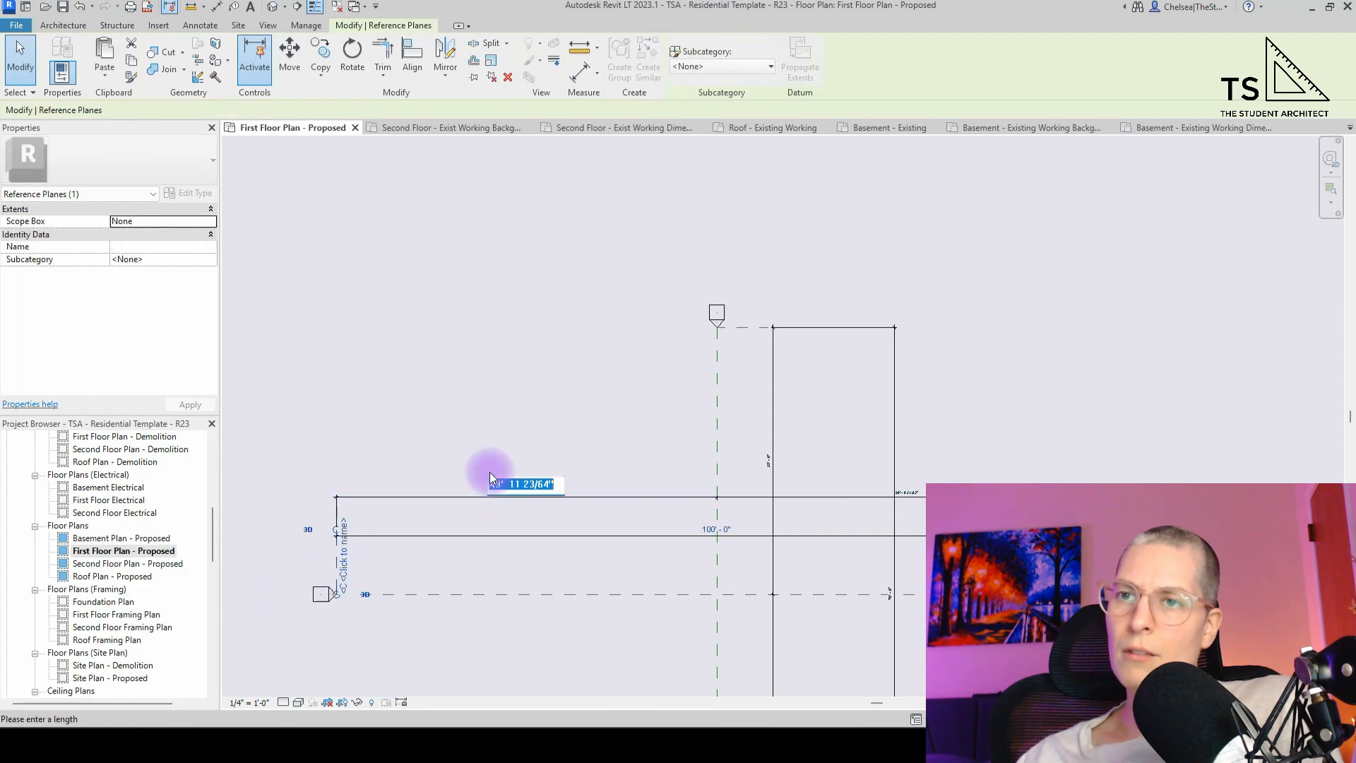
text(50)
key(Return)
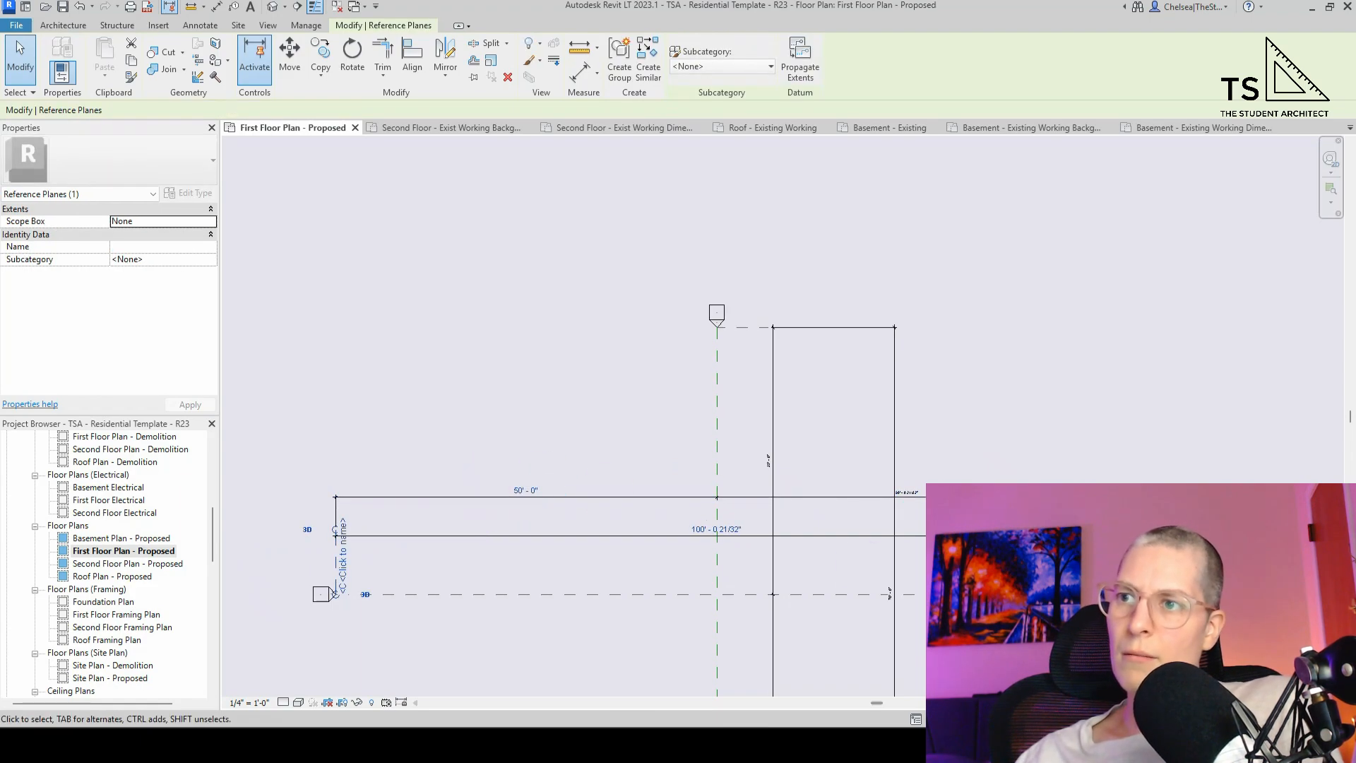
- Set the east marker reference plane 50 feet from the central vertical reference plane
click(856, 497)
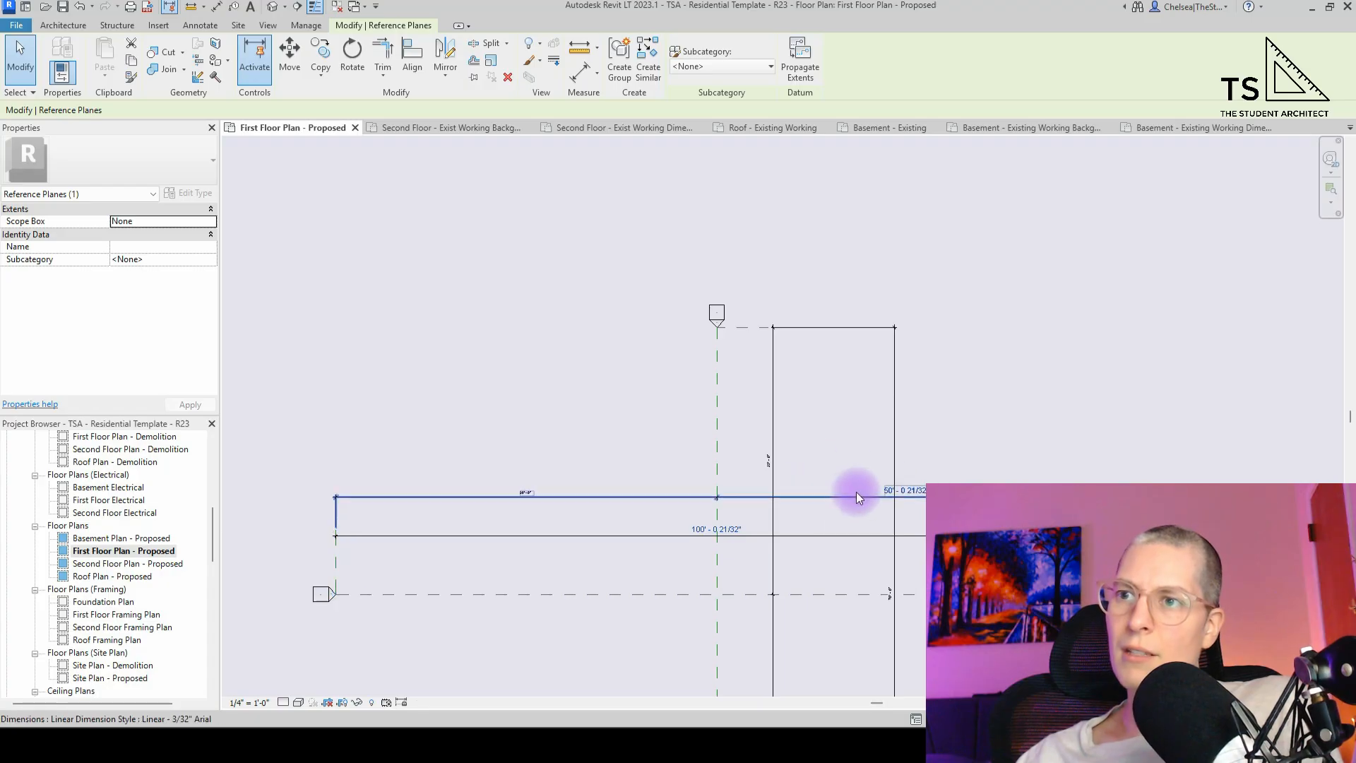
click(901, 484)
key(Escape)
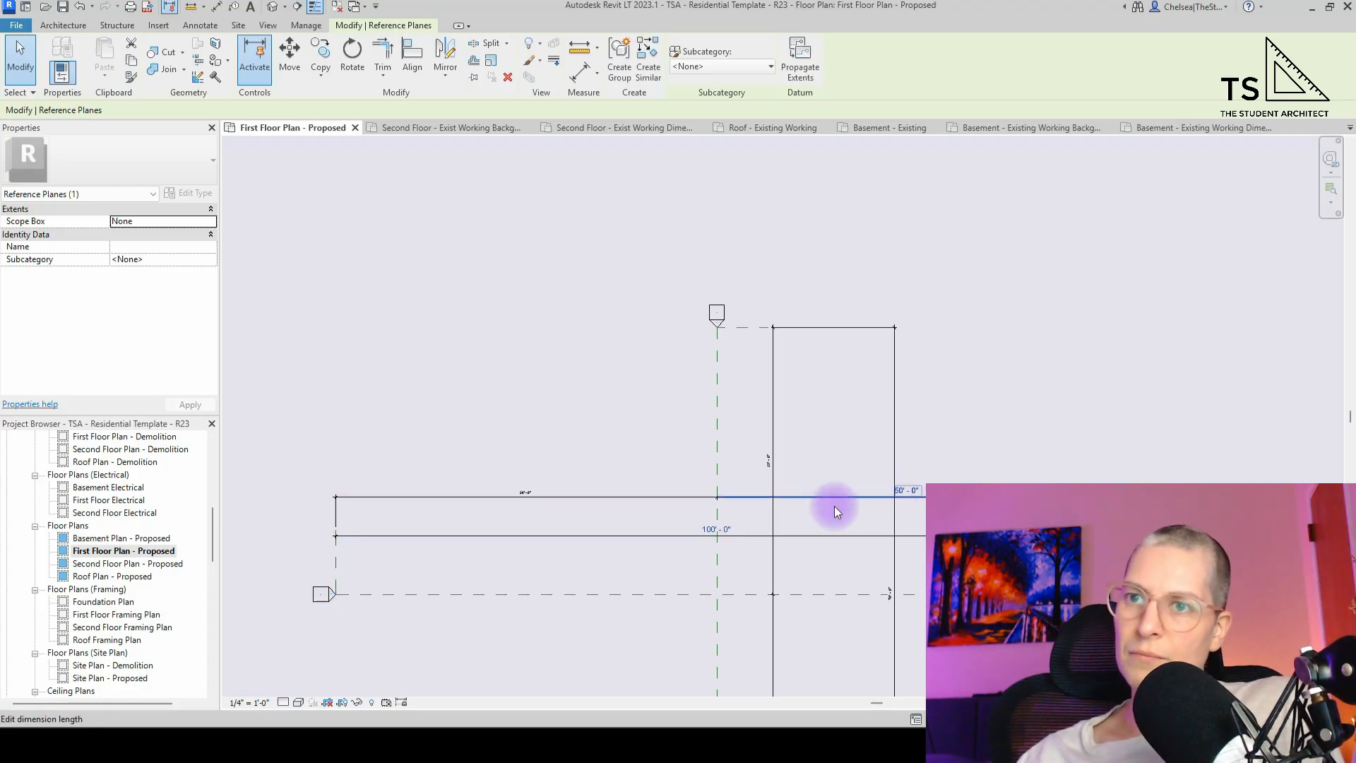
key(Escape)
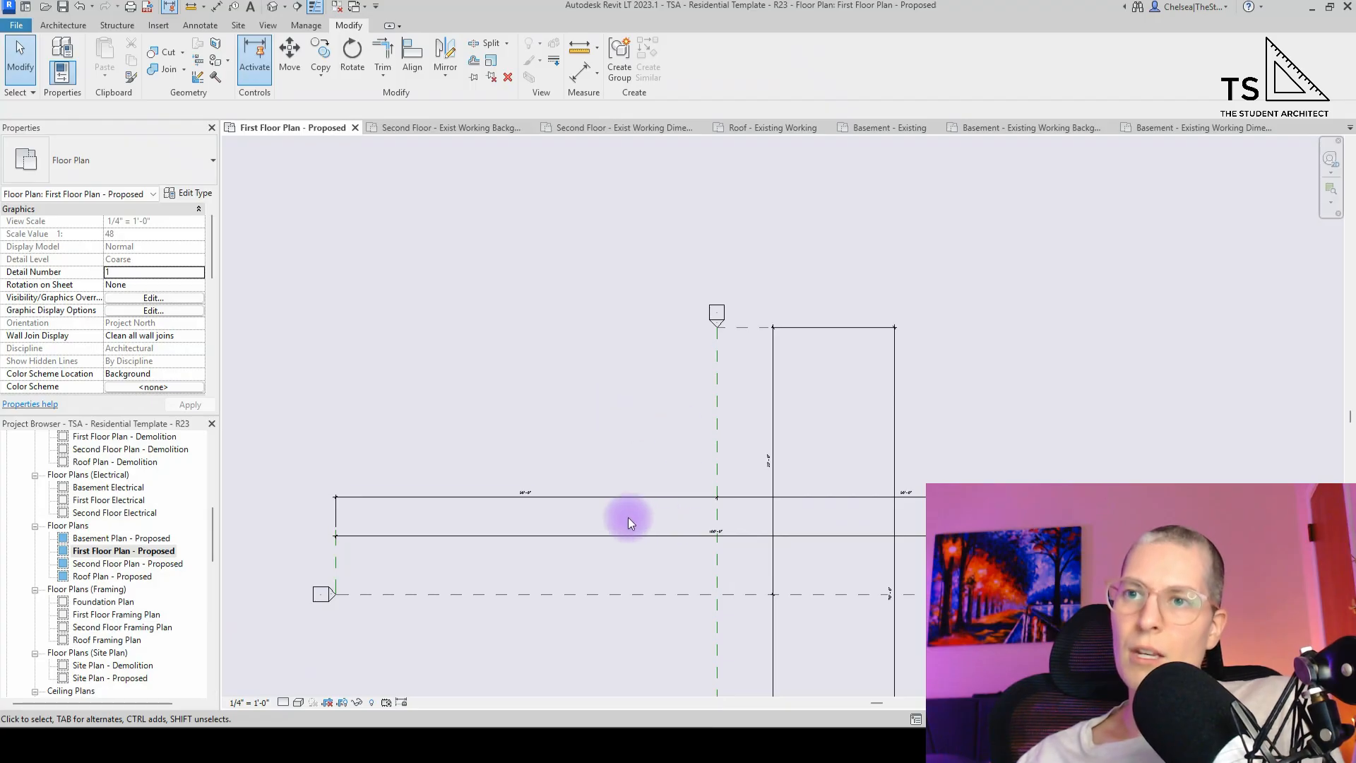
- Delete the horizontal and vertical dimensions placed between the elevation marker reference planes
scroll(612, 506, up, 5)
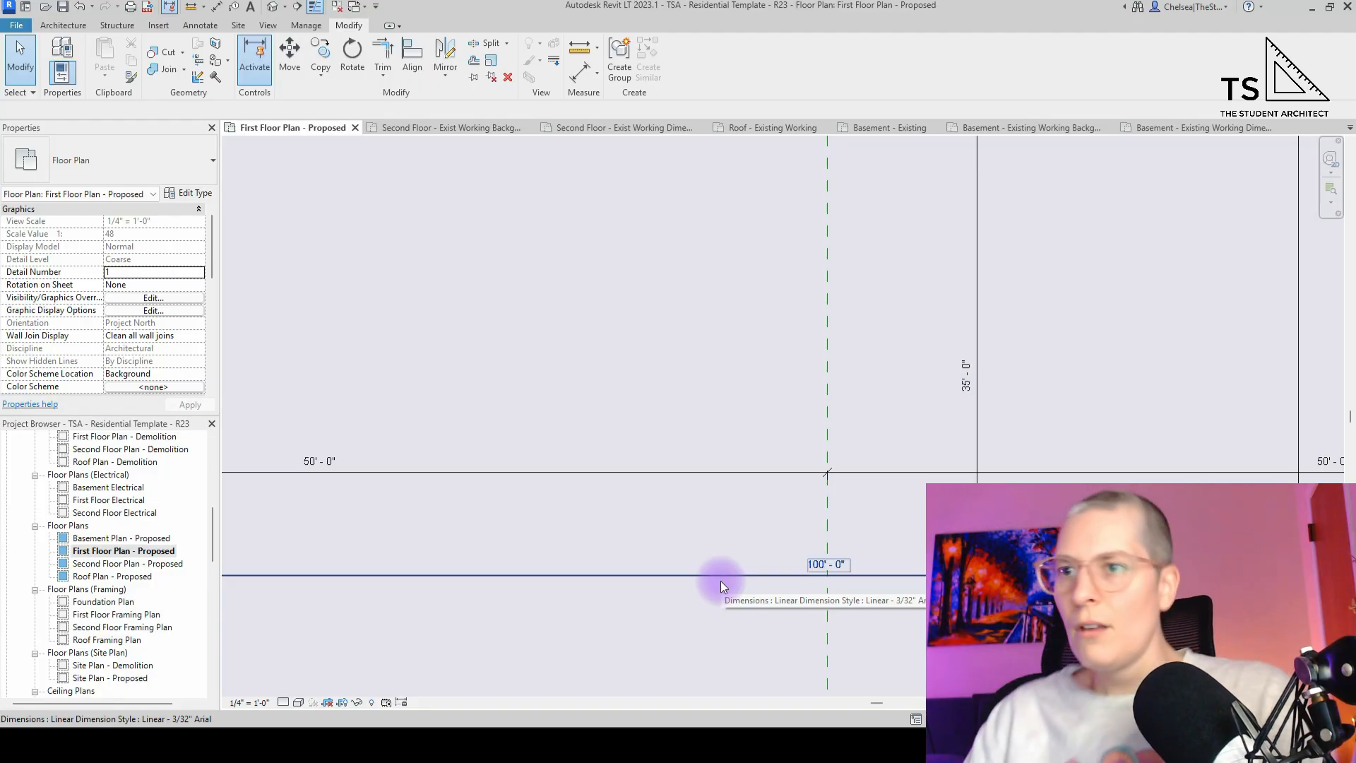
scroll(705, 567, down, 4)
click(642, 526)
key(Delete)
click(857, 468)
key(Delete)
scroll(863, 340, down, 2)
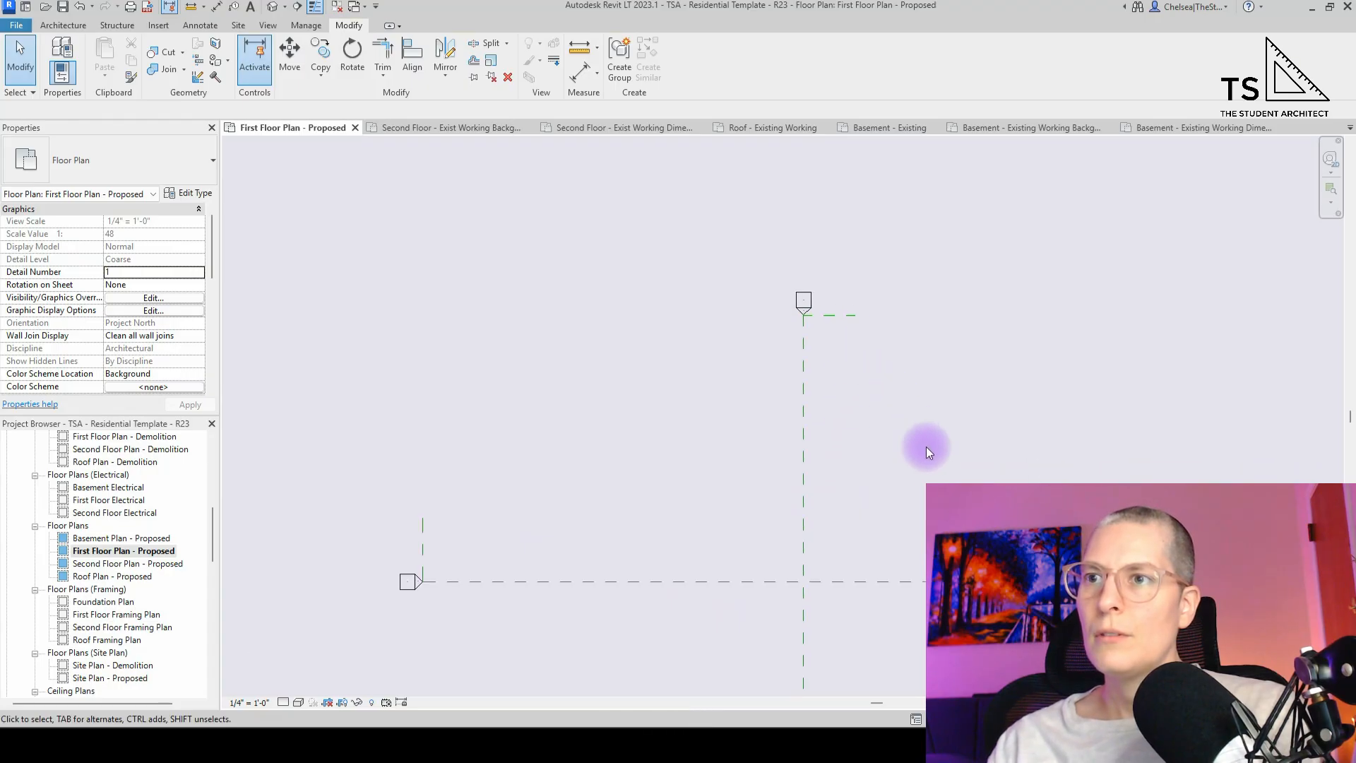
- Move the north elevation markers so their tip meets the intersection of the central vertical and north reference planes
scroll(749, 342, up, 5)
scroll(820, 374, up, 2)
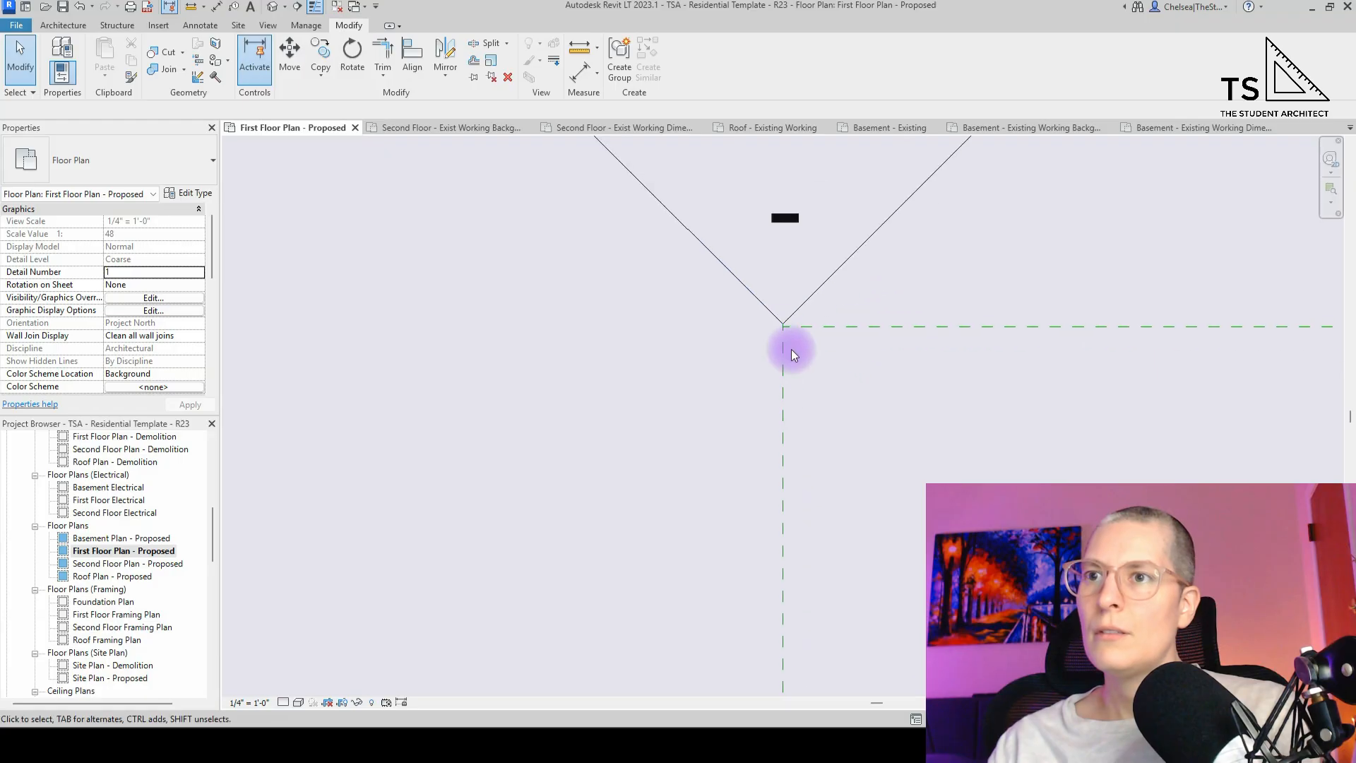
click(782, 325)
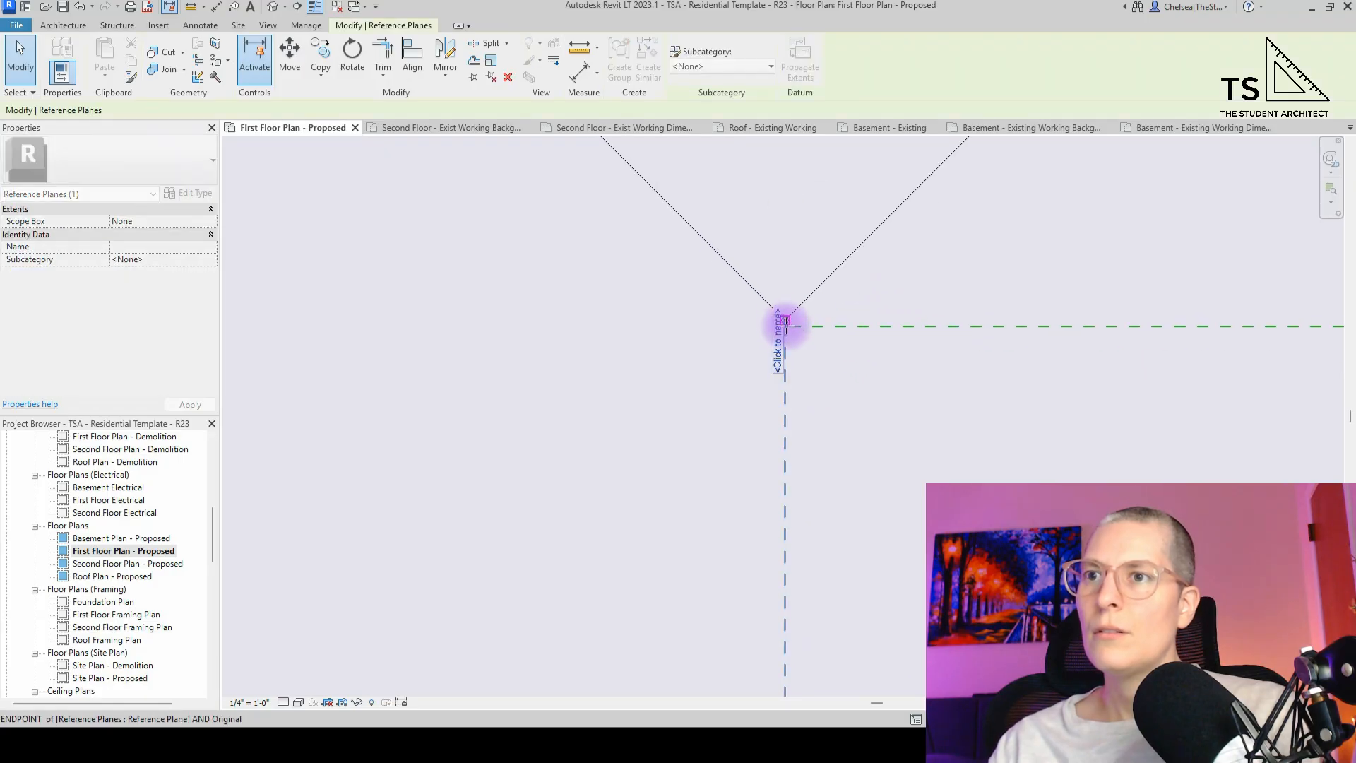
scroll(782, 326, down, 4)
drag(621, 193, 904, 469)
key(v)
scroll(813, 396, up, 5)
click(704, 437)
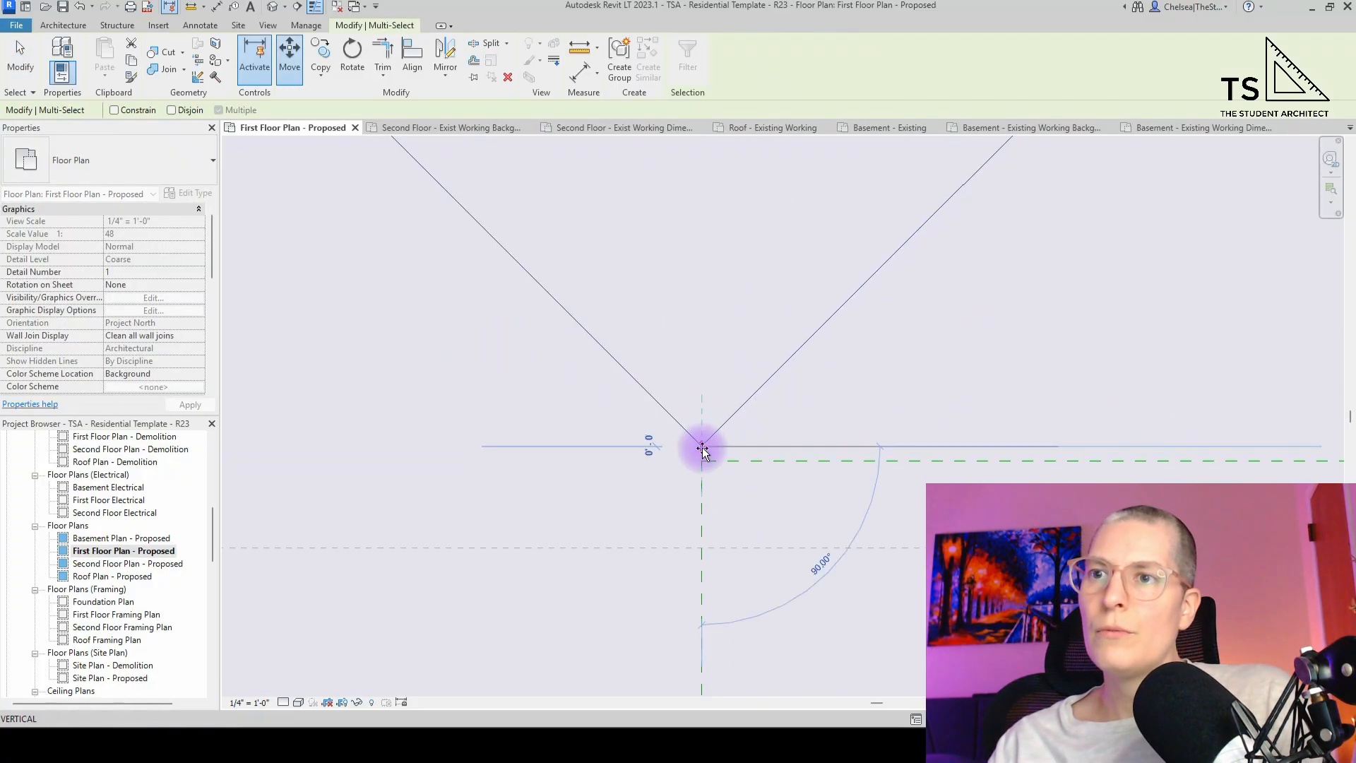
click(701, 460)
- Extend the south end of the central vertical reference plane to the south marker's horizontal reference plane
scroll(690, 339, down, 4)
scroll(685, 367, down, 6)
middle_drag(680, 519, 680, 133)
scroll(684, 299, down, 3)
scroll(625, 512, up, 3)
scroll(689, 347, up, 5)
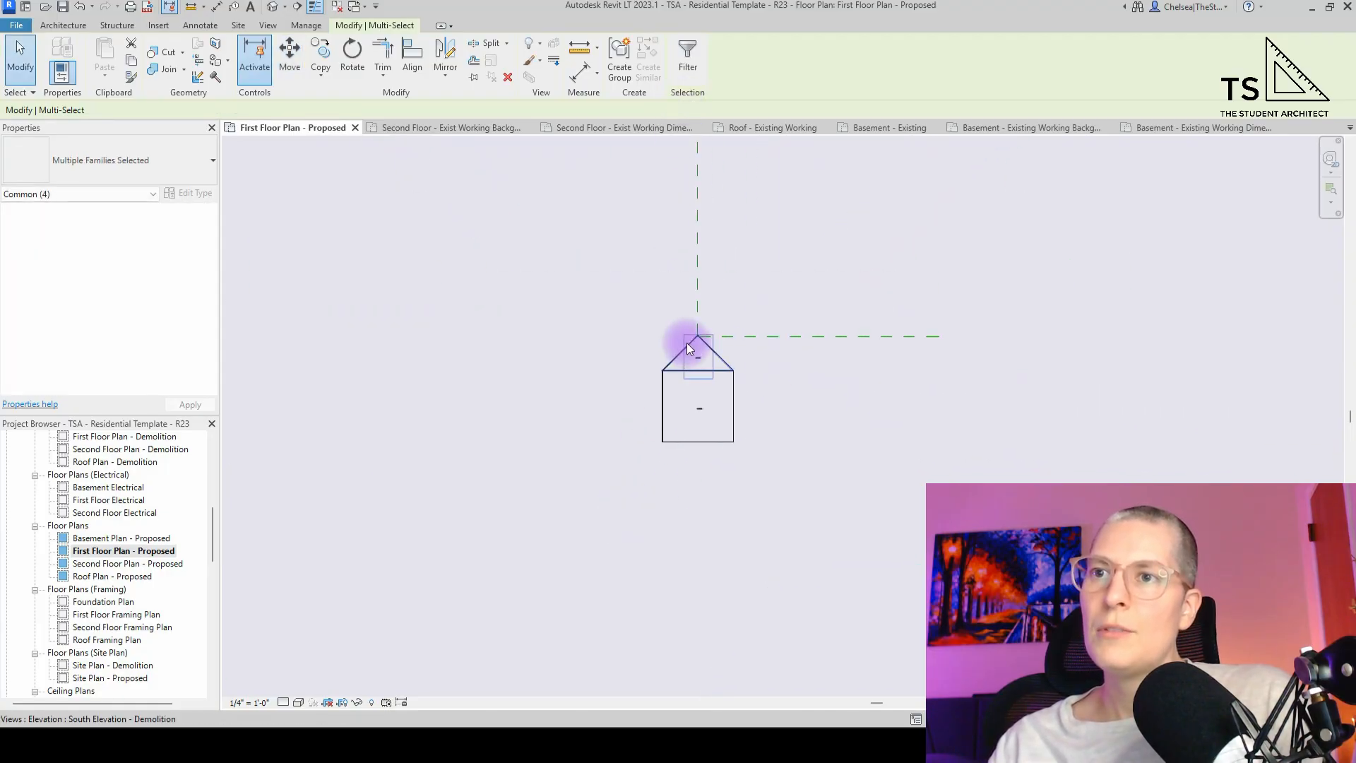
click(720, 240)
scroll(723, 317, up, 5)
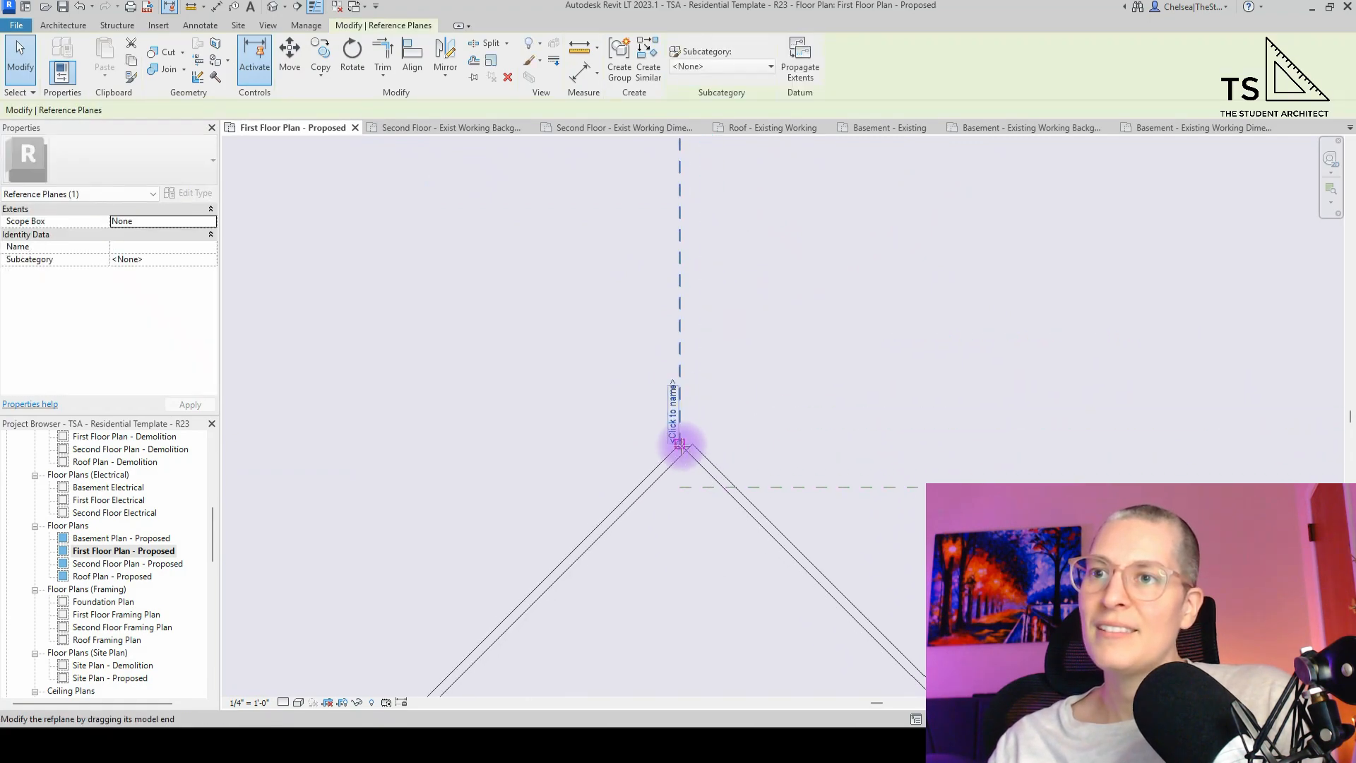
scroll(661, 401, down, 4)
scroll(524, 565, up, 4)
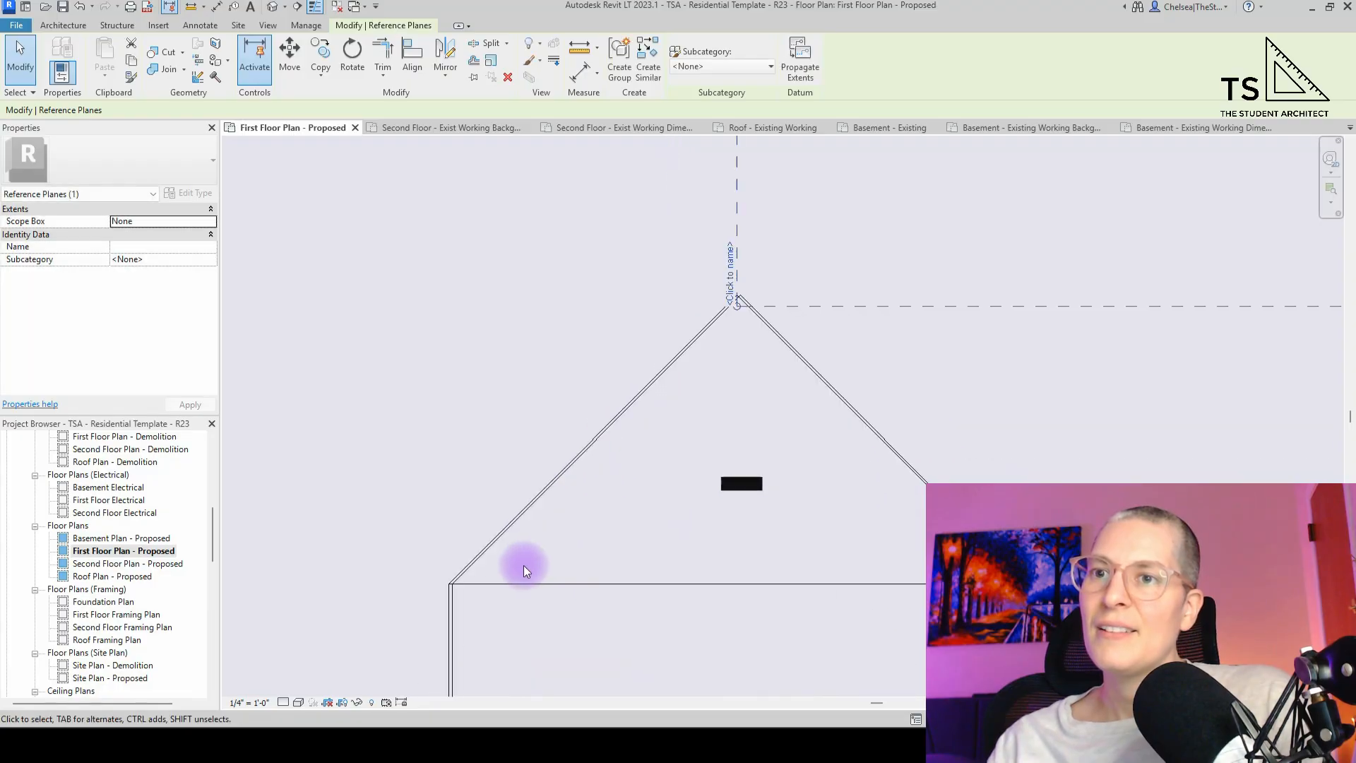
- Examine how the overlapping south elevation markers line up with each other and with the reference planes
click(410, 568)
scroll(798, 417, down, 6)
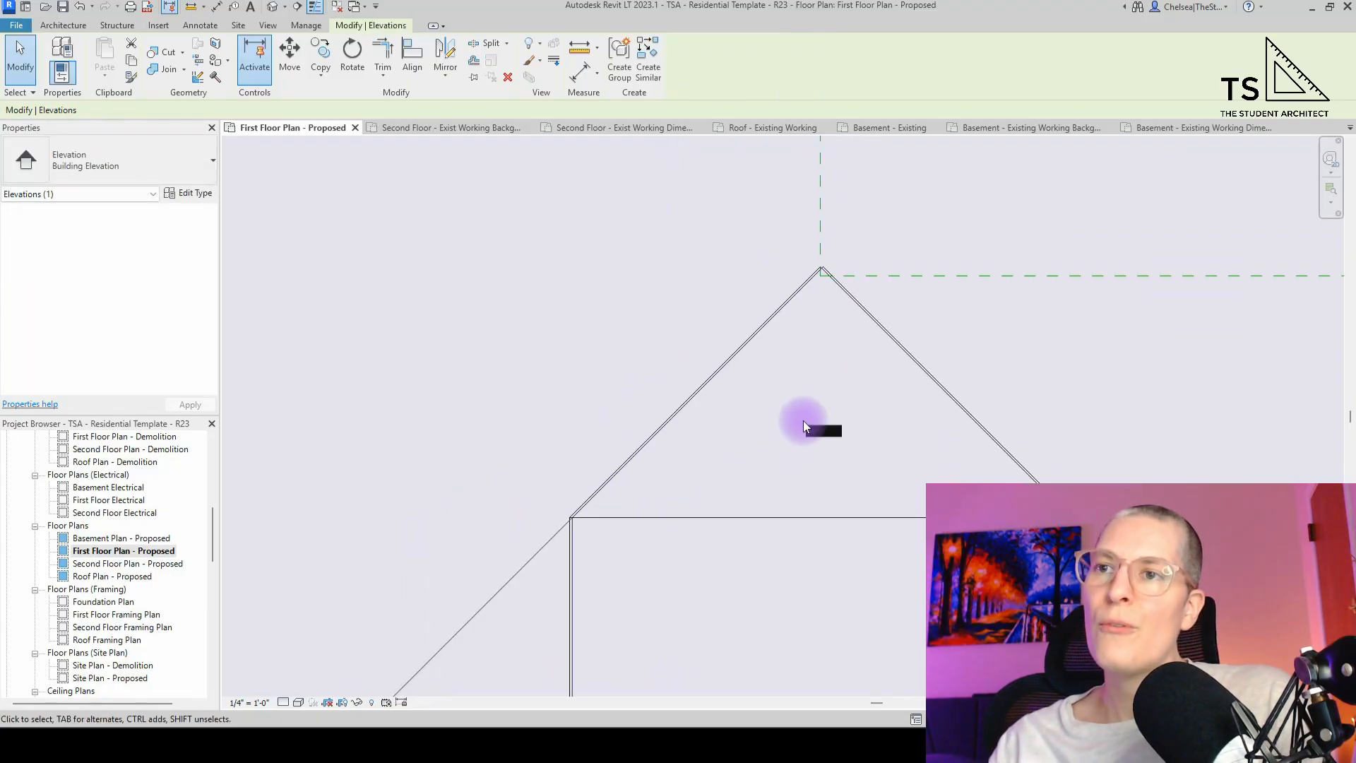
click(681, 351)
drag(954, 541, 912, 603)
scroll(790, 407, up, 5)
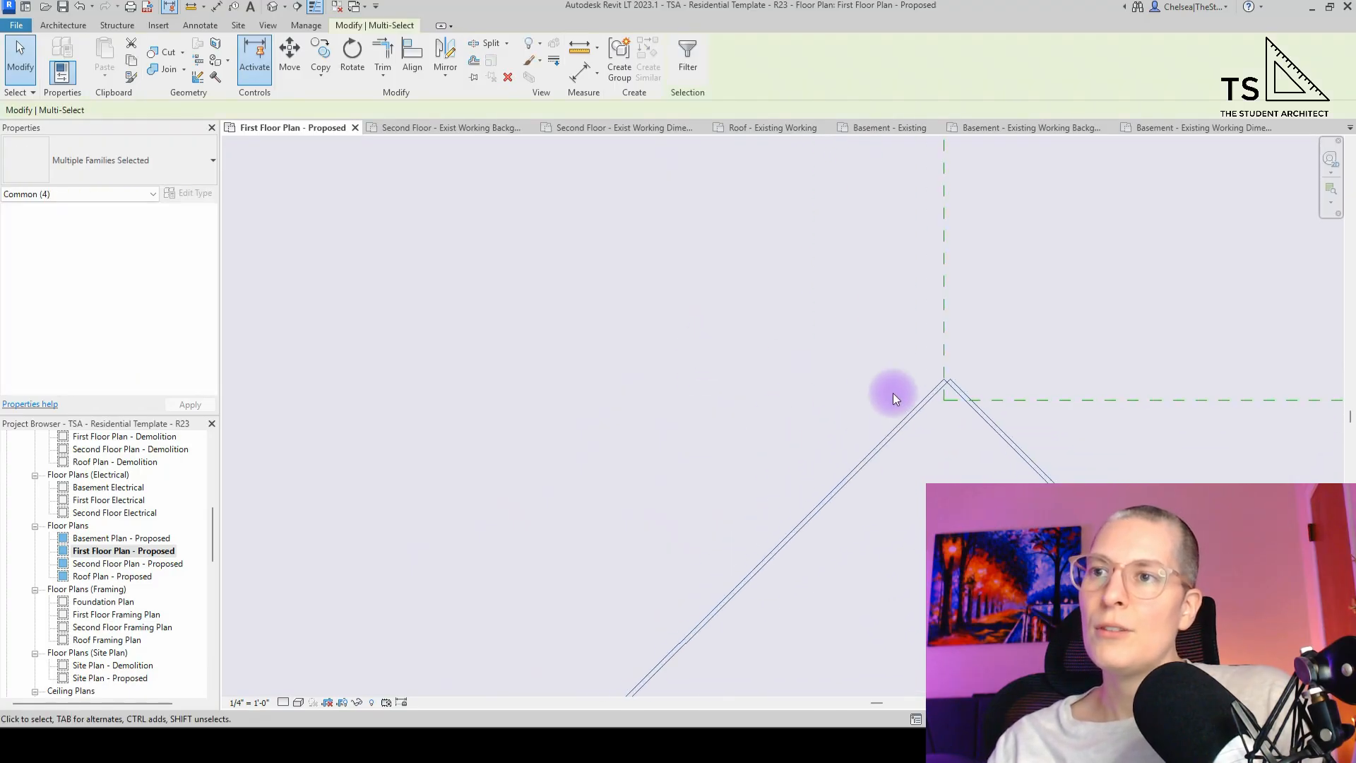
scroll(893, 388, up, 3)
click(898, 353)
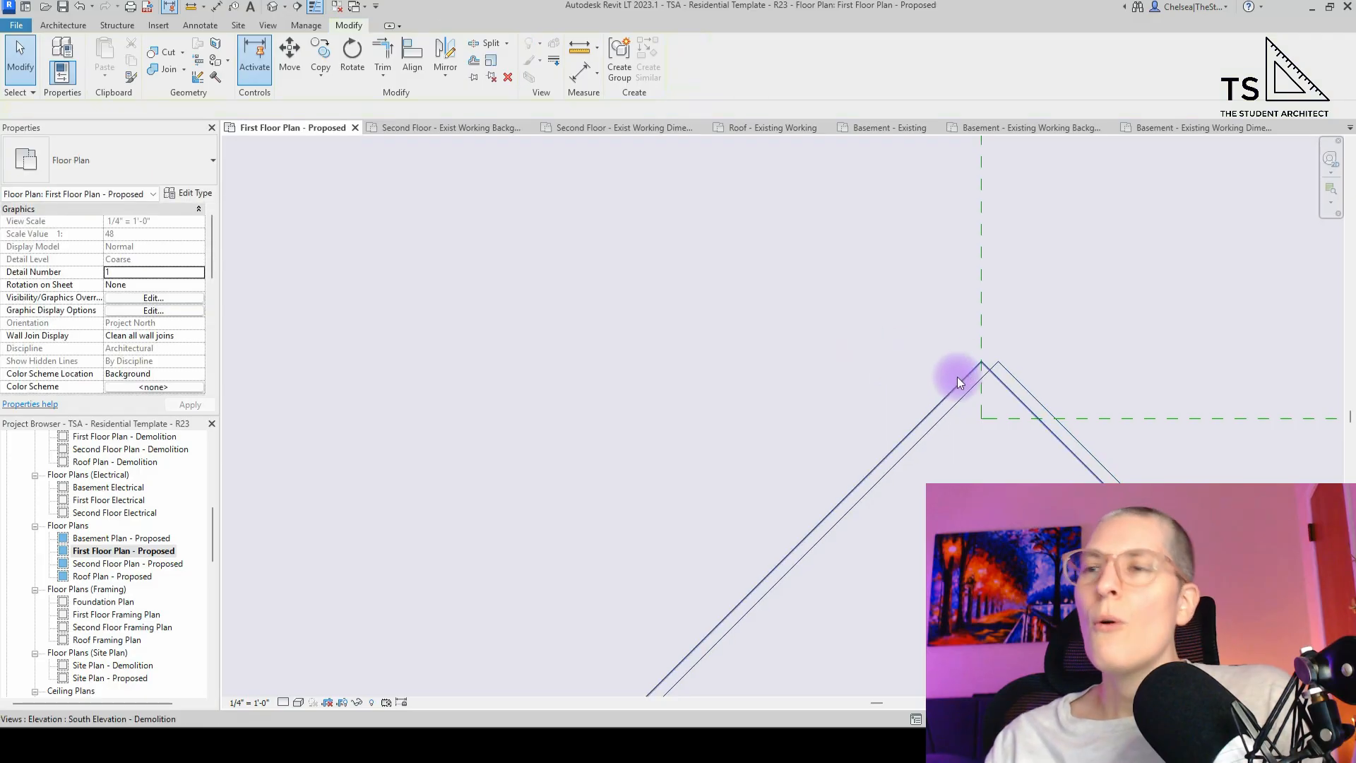
scroll(981, 355, down, 3)
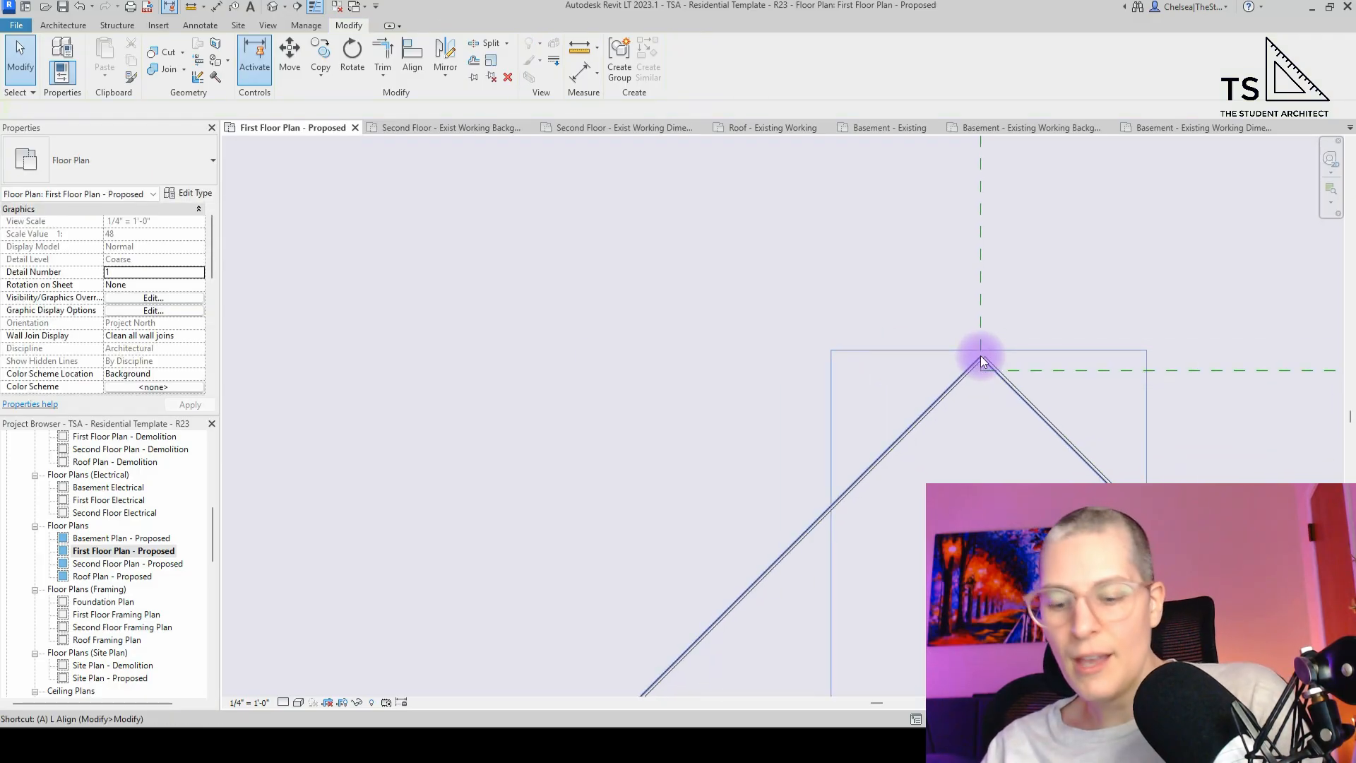
- Align the center of the south elevation marker with the vertical centerline at the north marker
key(a)
key(l)
scroll(974, 396, down, 3)
scroll(923, 613, down, 5)
middle_drag(944, 339, 939, 585)
scroll(908, 201, down, 2)
middle_drag(907, 202, 892, 494)
scroll(892, 476, down, 5)
scroll(899, 276, up, 4)
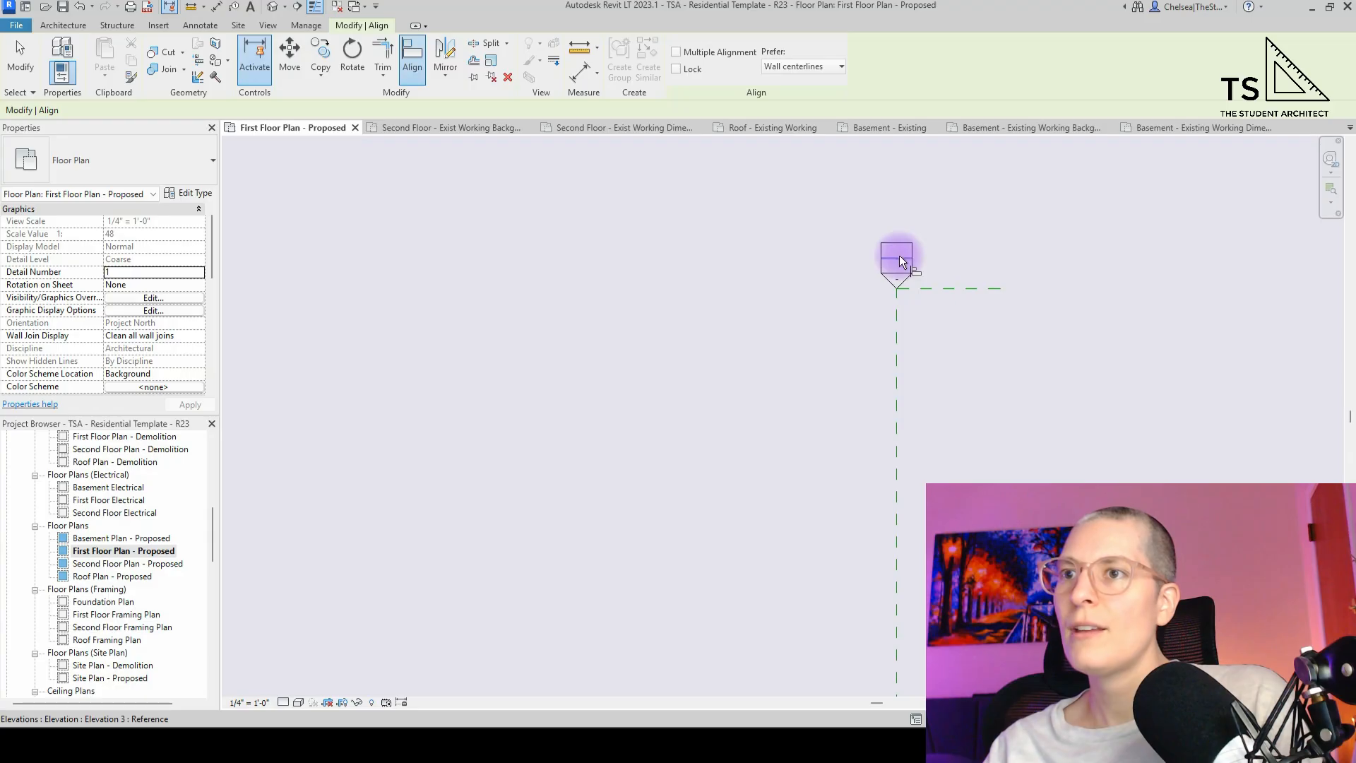
click(900, 281)
scroll(896, 254, down, 4)
middle_drag(904, 578, 896, 352)
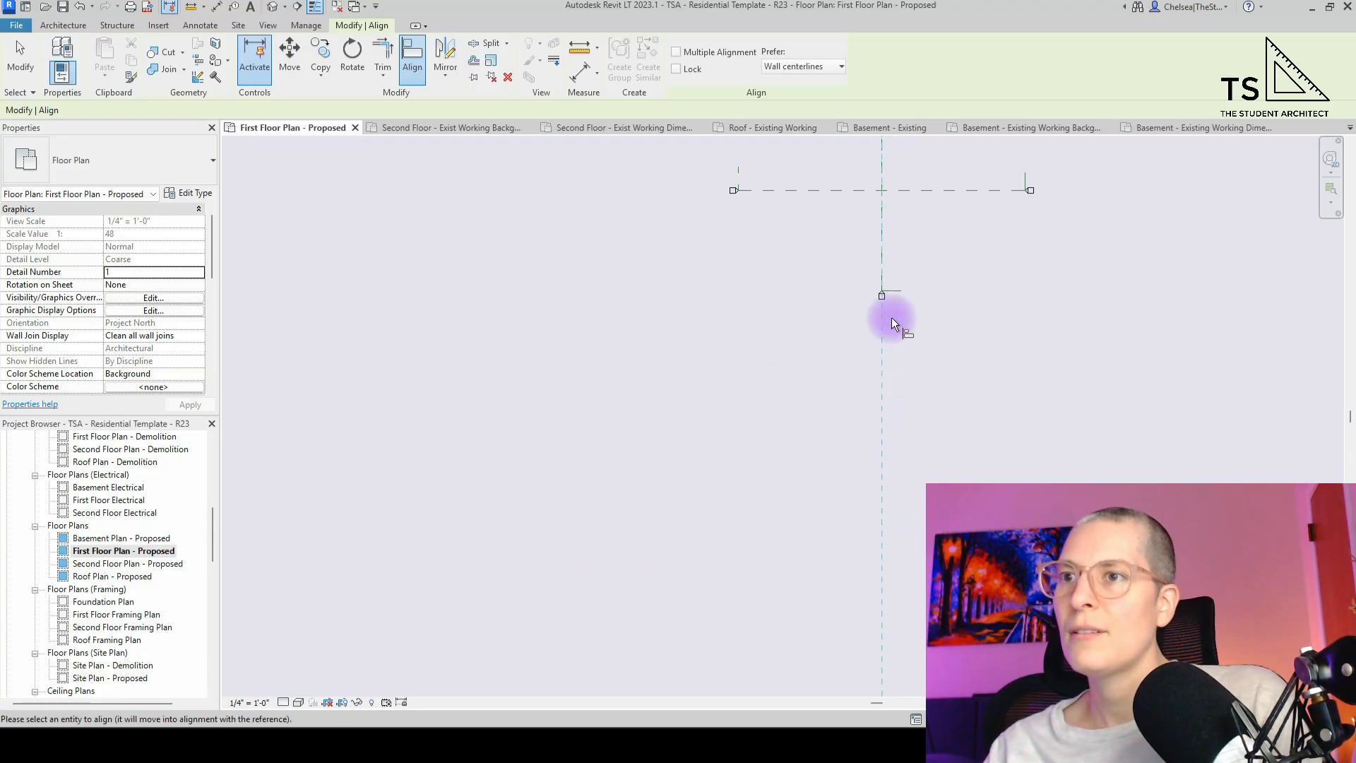
scroll(866, 339, up, 6)
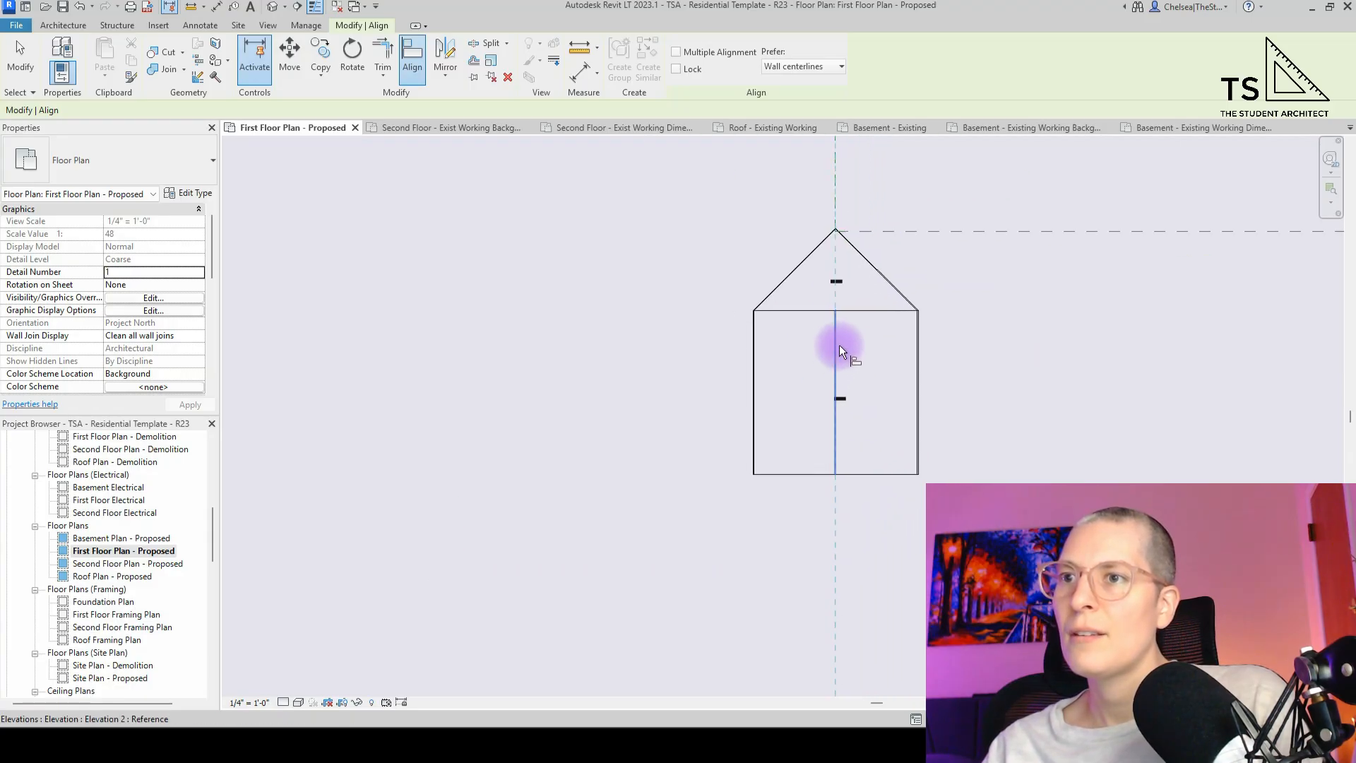
scroll(839, 343, up, 2)
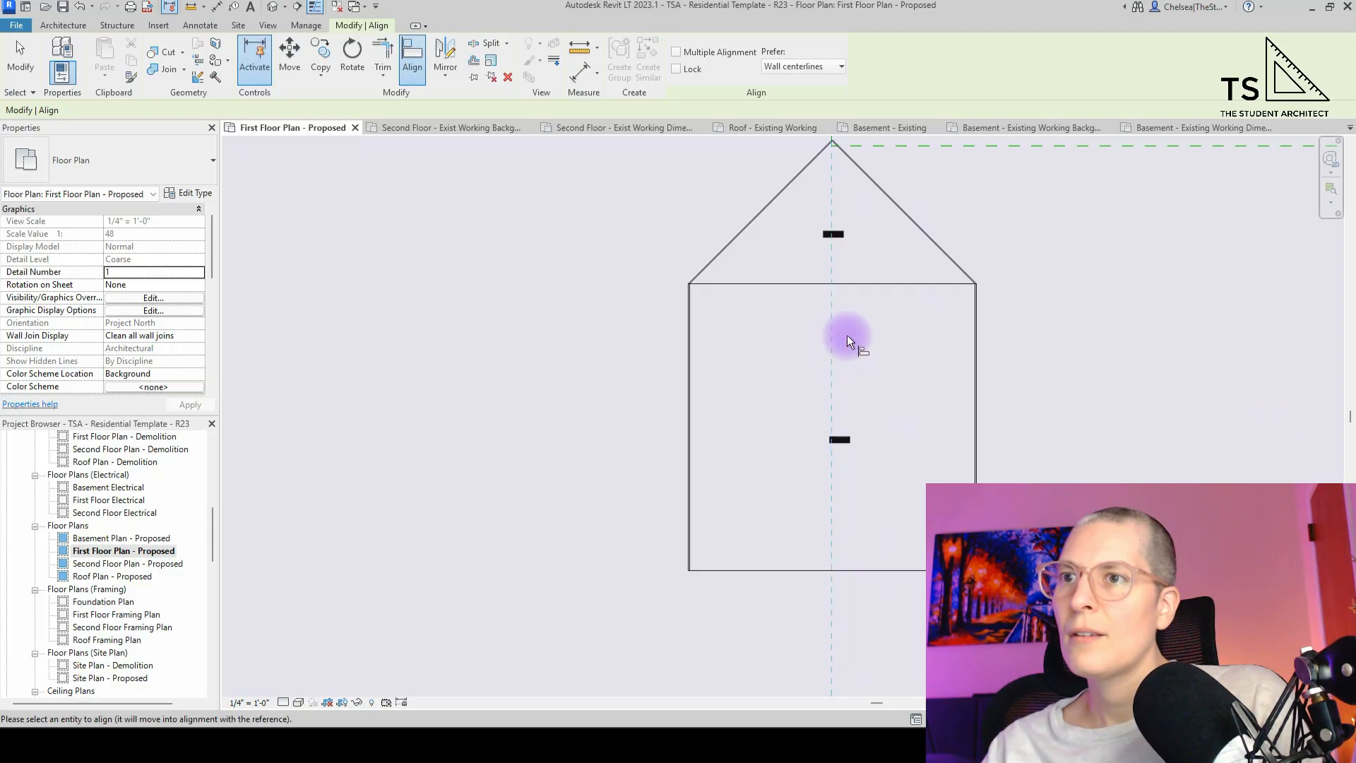
click(831, 291)
scroll(816, 353, up, 3)
scroll(799, 565, down, 6)
scroll(801, 598, down, 1)
key(Escape)
- Move the south elevation markers so their tip meets the intersection of the central vertical and south reference planes
mouse_move(707, 481)
mouse_down()
mouse_move(790, 616)
mouse_move(876, 675)
mouse_up()
key(m)
key(v)
scroll(805, 530, up, 5)
click(678, 467)
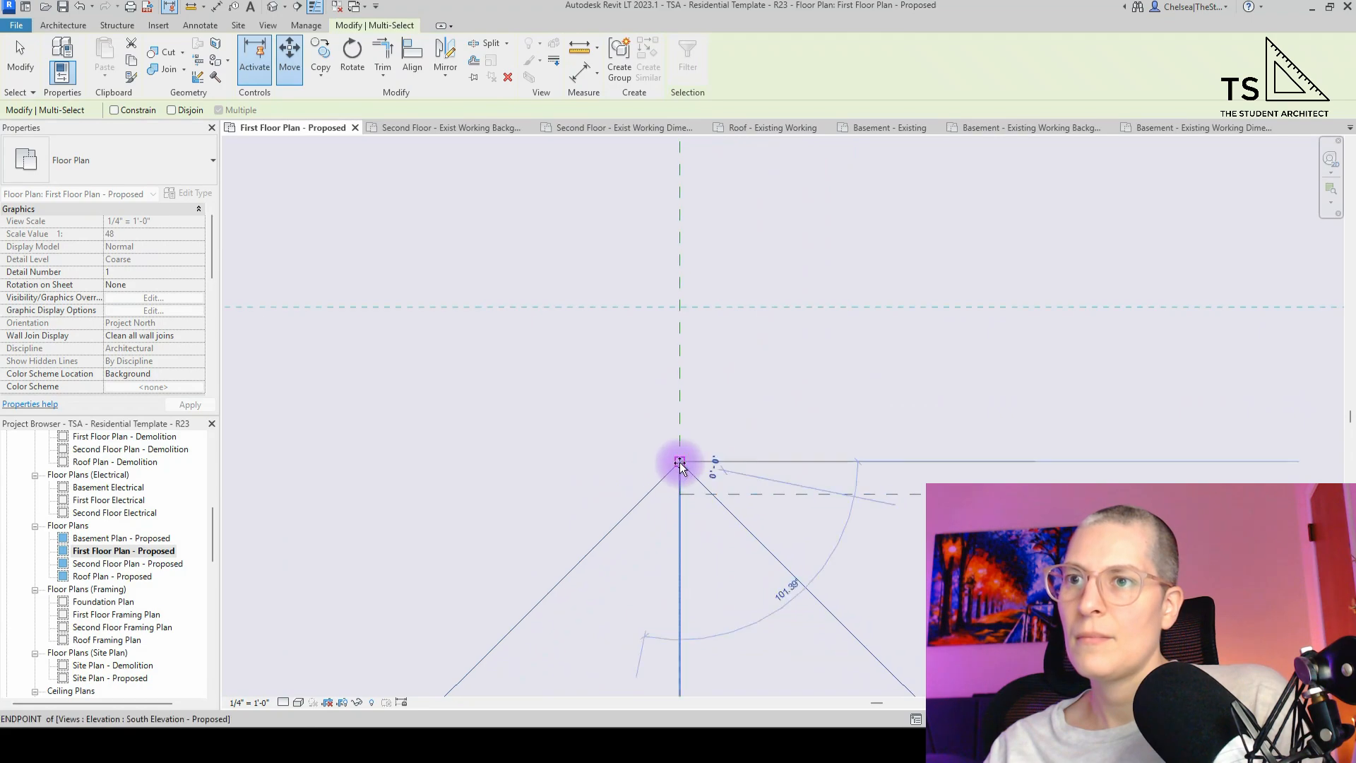
click(681, 494)
scroll(870, 556, down, 3)
scroll(865, 568, down, 2)
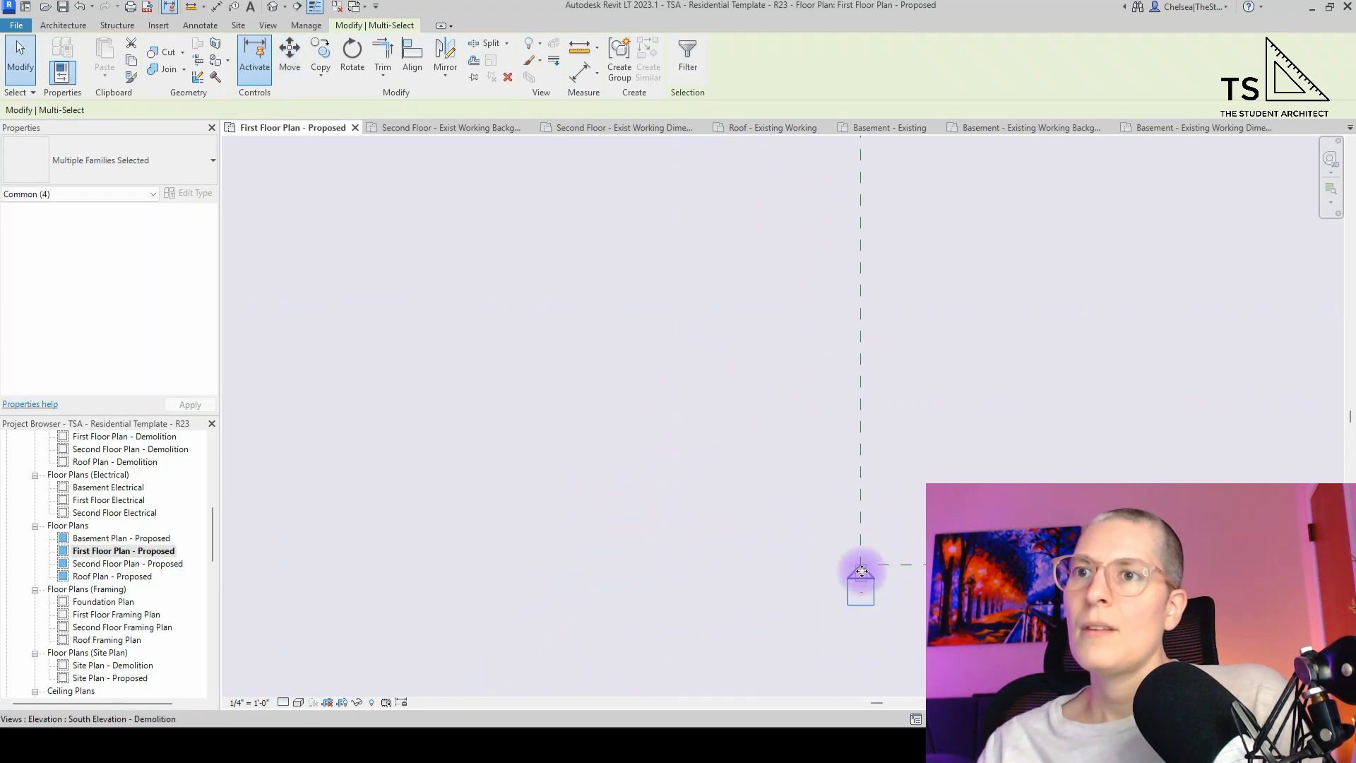
scroll(576, 610, down, 3)
key(Escape)
scroll(853, 569, up, 5)
scroll(1101, 506, down, 6)
- Align the center of the east elevation marker with the horizontal centerline at the west marker
key(a)
key(l)
click(589, 493)
scroll(569, 488, up, 4)
scroll(523, 521, down, 4)
middle_drag(864, 565, 328, 558)
scroll(883, 501, up, 5)
scroll(947, 483, up, 2)
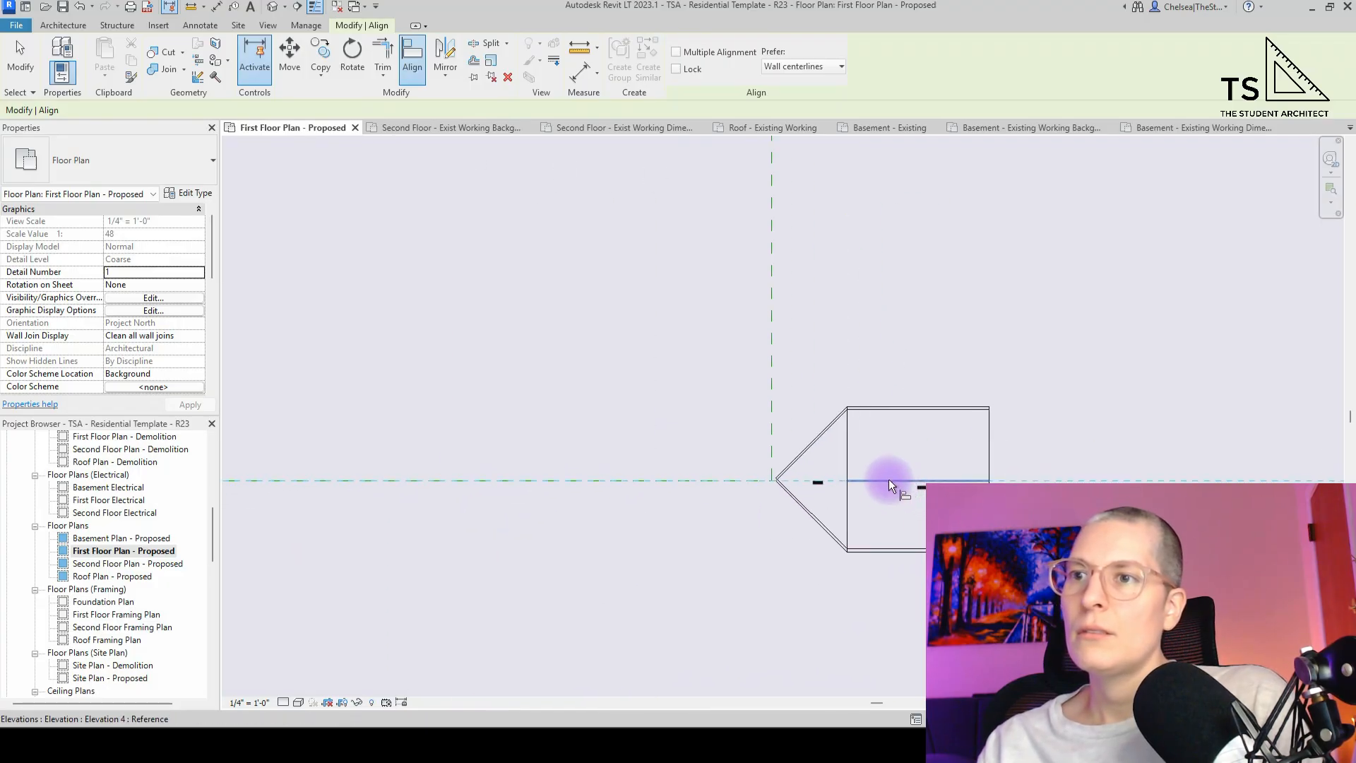
click(872, 485)
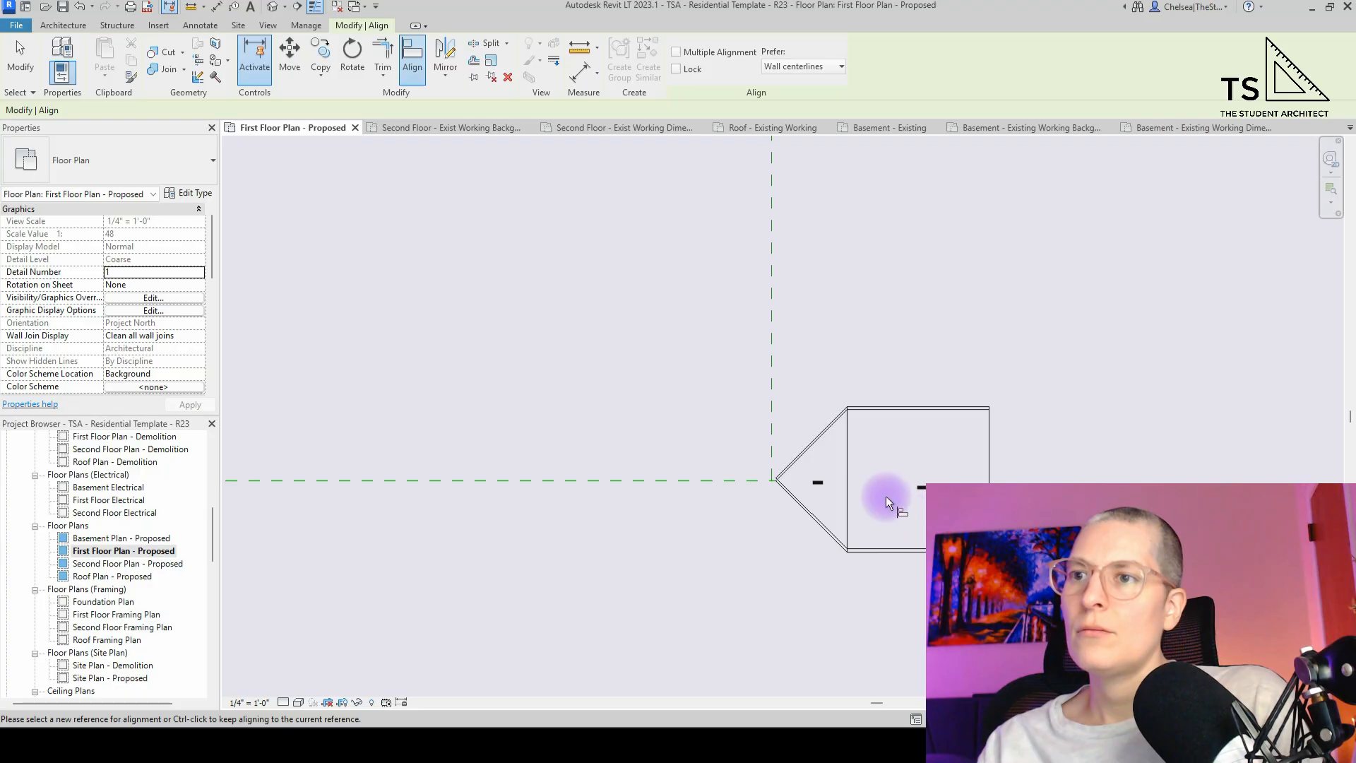
scroll(888, 498, down, 5)
scroll(659, 541, up, 4)
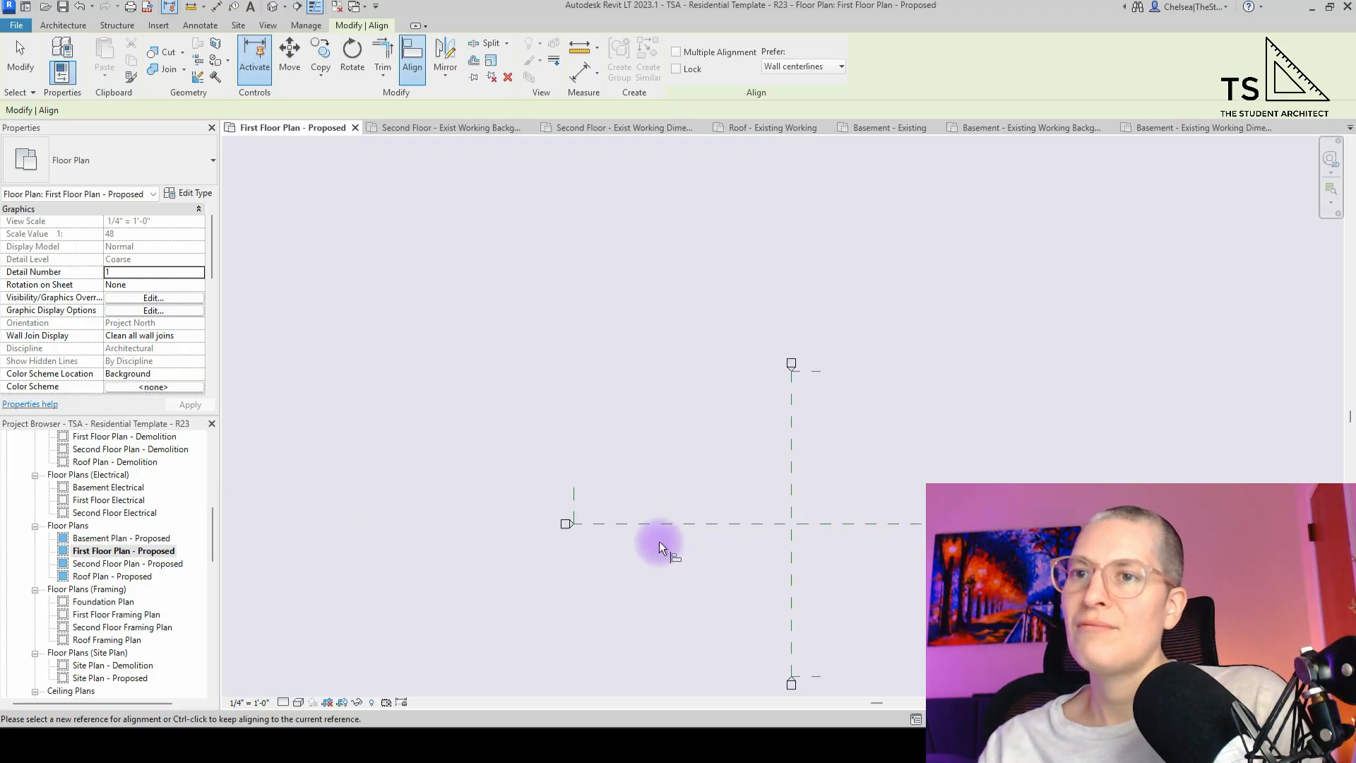
- Align the second overlapping east elevation marker with the west marker's horizontal centerline
click(558, 527)
scroll(495, 530, down, 3)
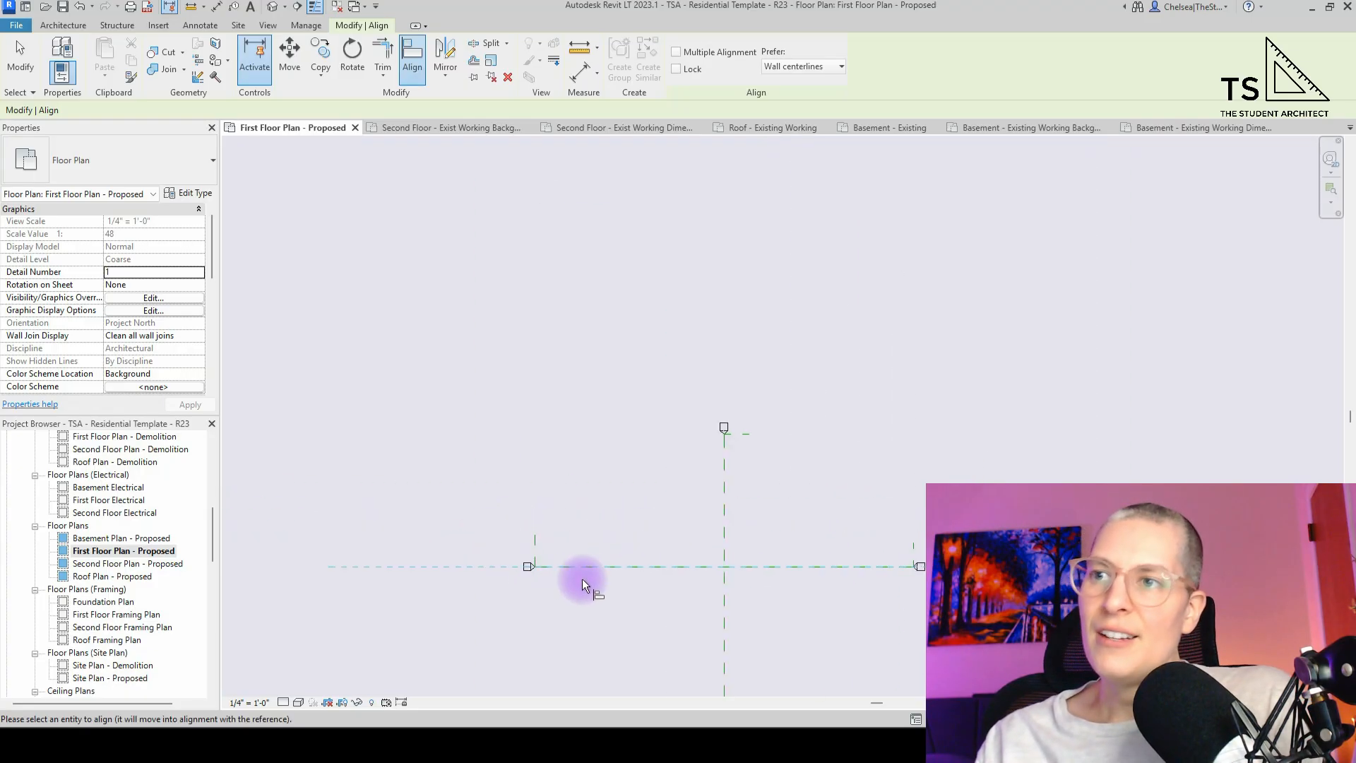
middle_drag(536, 585, 901, 584)
scroll(911, 565, up, 5)
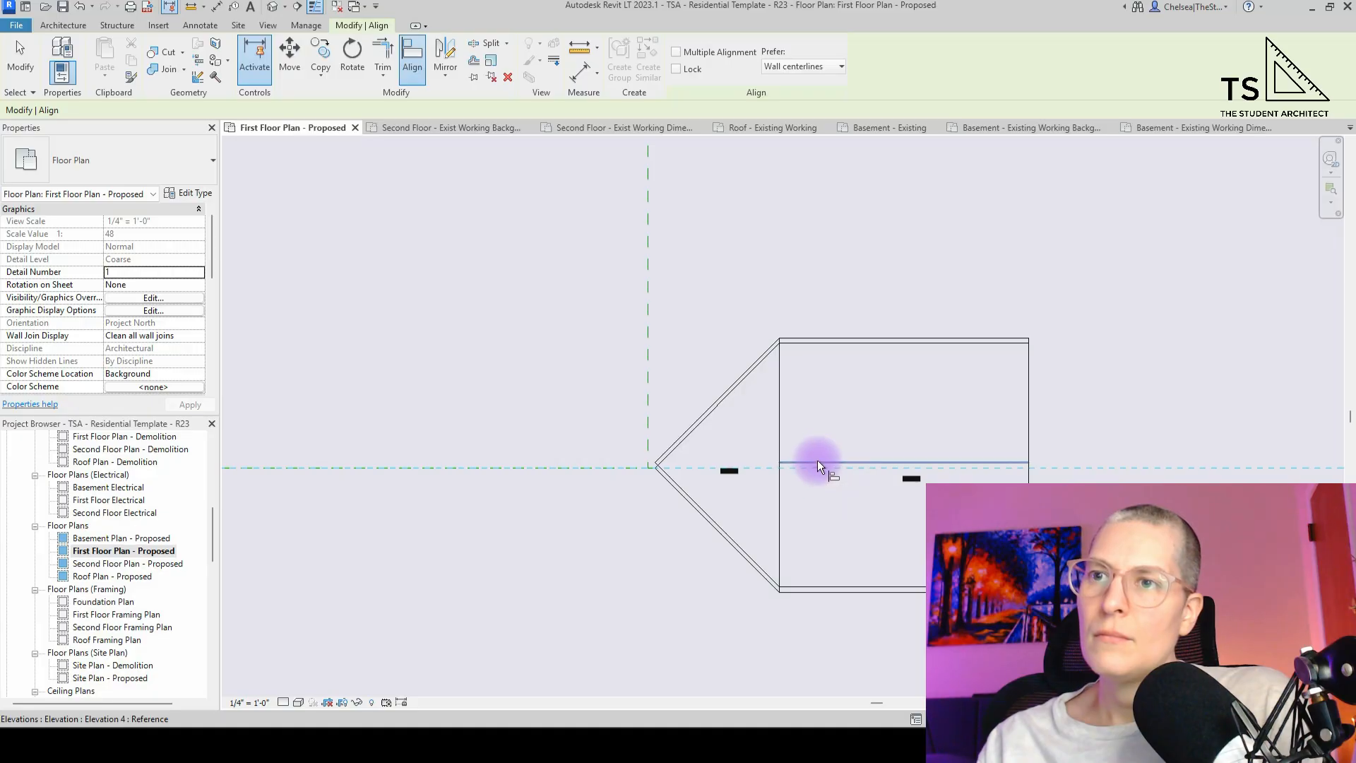
scroll(730, 509, down, 3)
key(Escape)
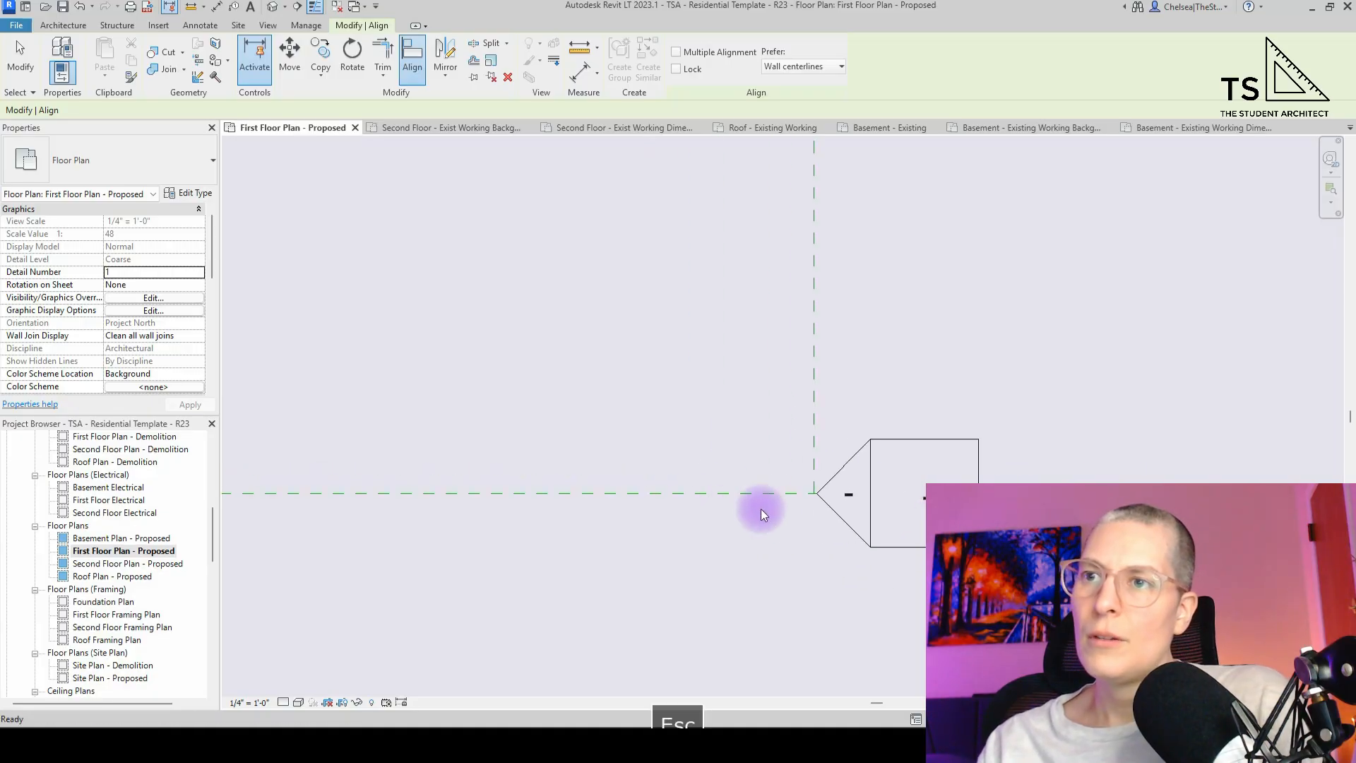
- Move the east elevation markers so their tip meets the intersection of the central horizontal and east reference planes
scroll(815, 483, up, 2)
mouse_move(766, 380)
mouse_down()
mouse_move(1176, 554)
mouse_move(1204, 632)
mouse_up()
key(m)
key(v)
scroll(813, 512, up, 4)
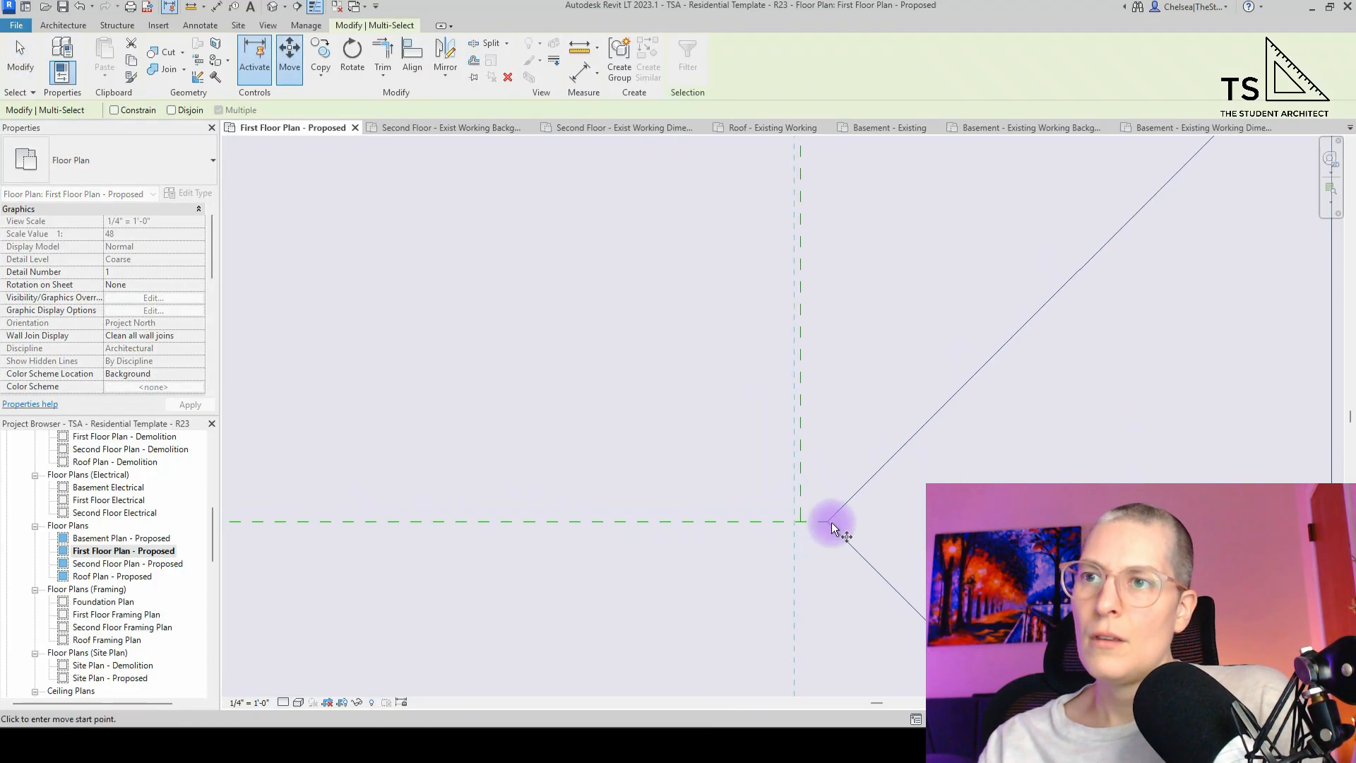
click(828, 522)
click(802, 521)
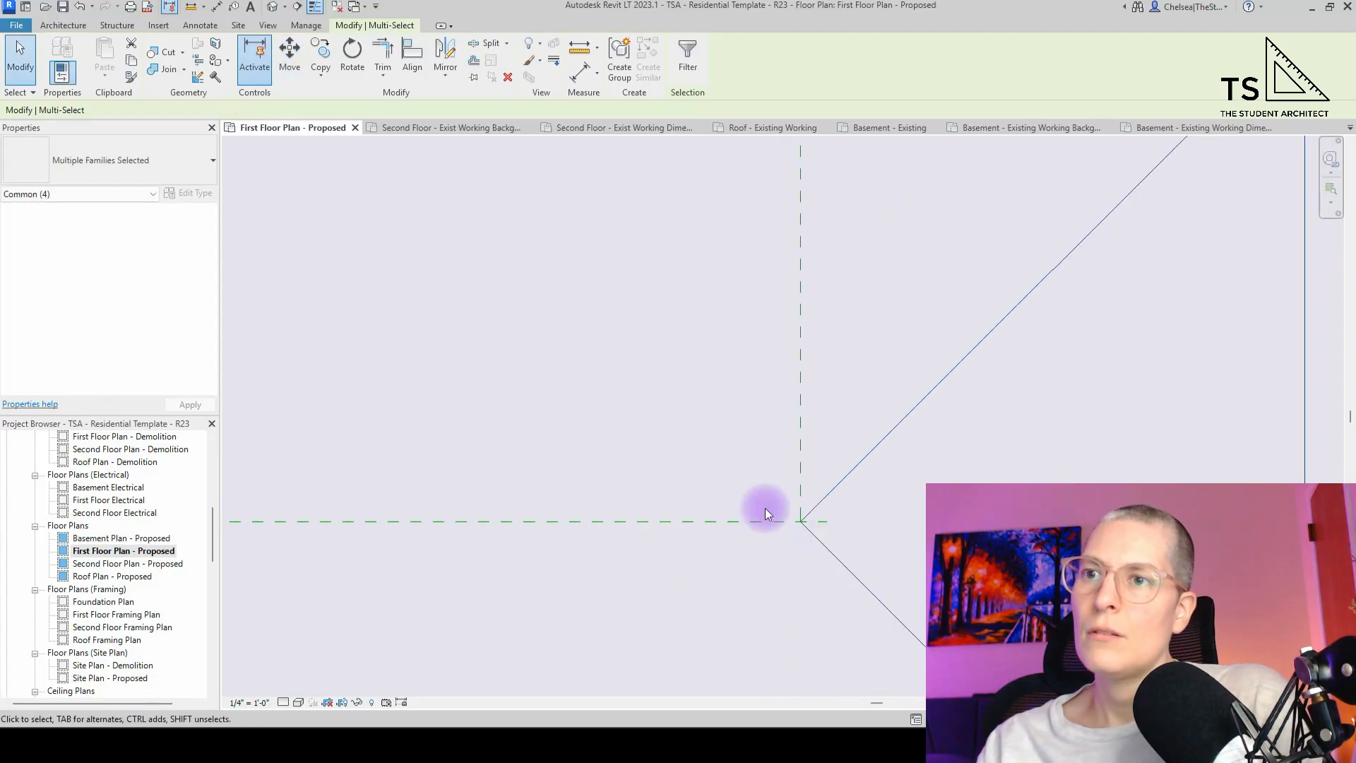
key(Escape)
- Shorten the east end of the central horizontal reference plane to the east marker's tip
click(784, 522)
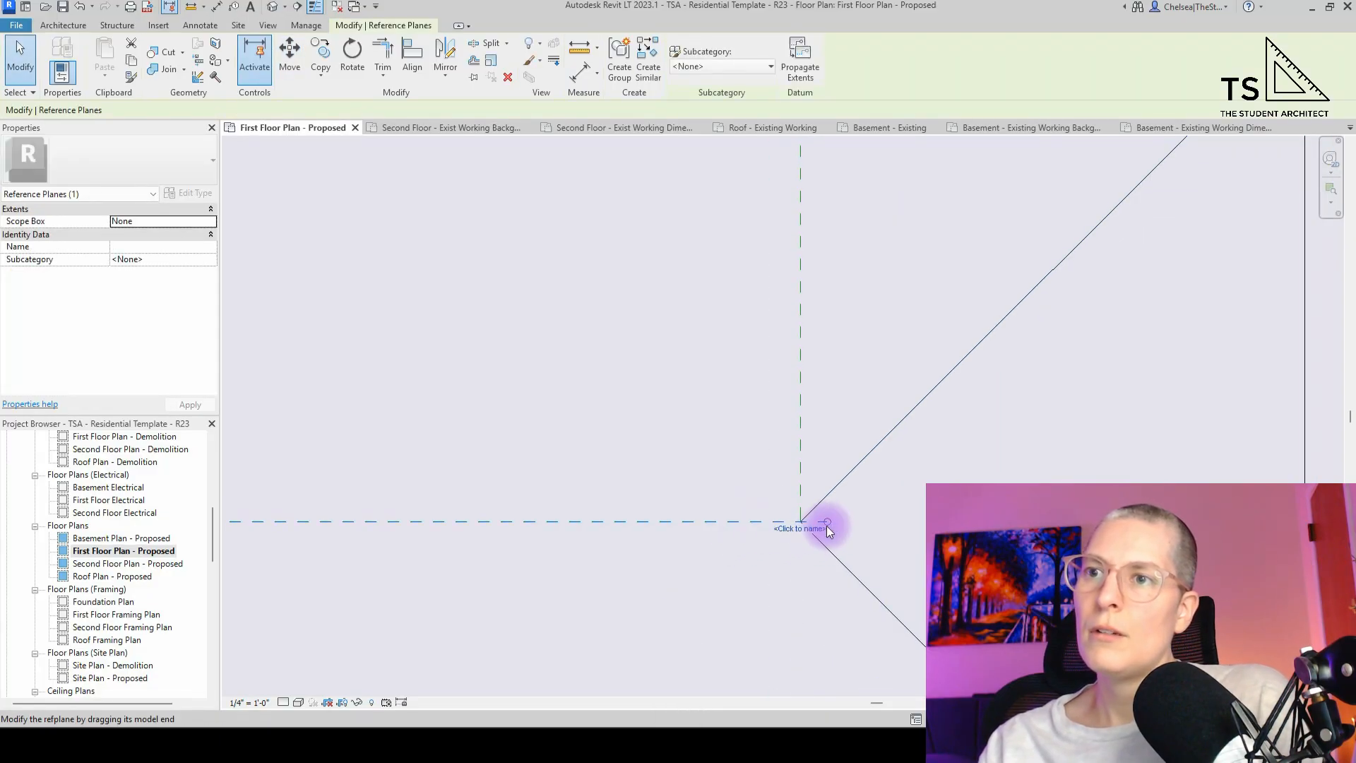
drag(803, 522, 801, 522)
scroll(838, 544, down, 4)
scroll(838, 545, up, 5)
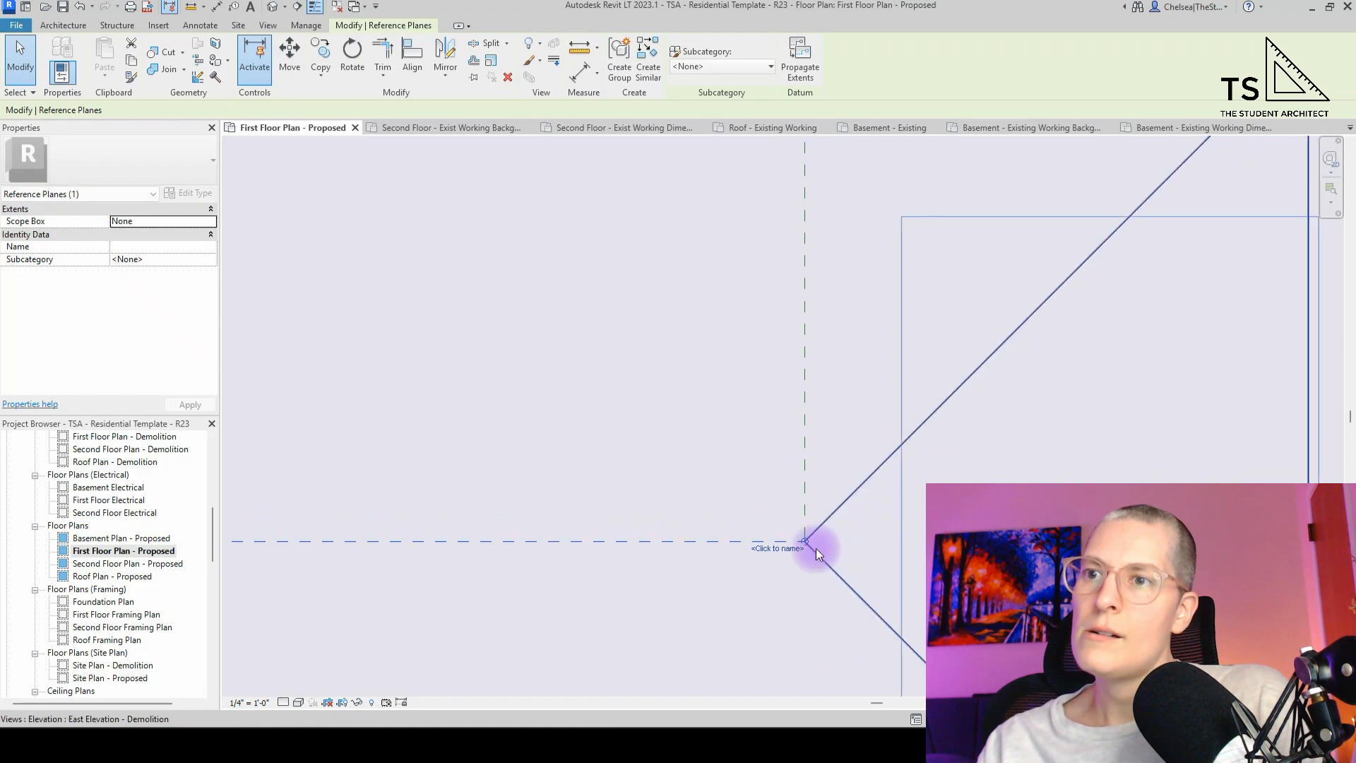
scroll(786, 544, up, 1)
scroll(768, 543, up, 2)
click(778, 585)
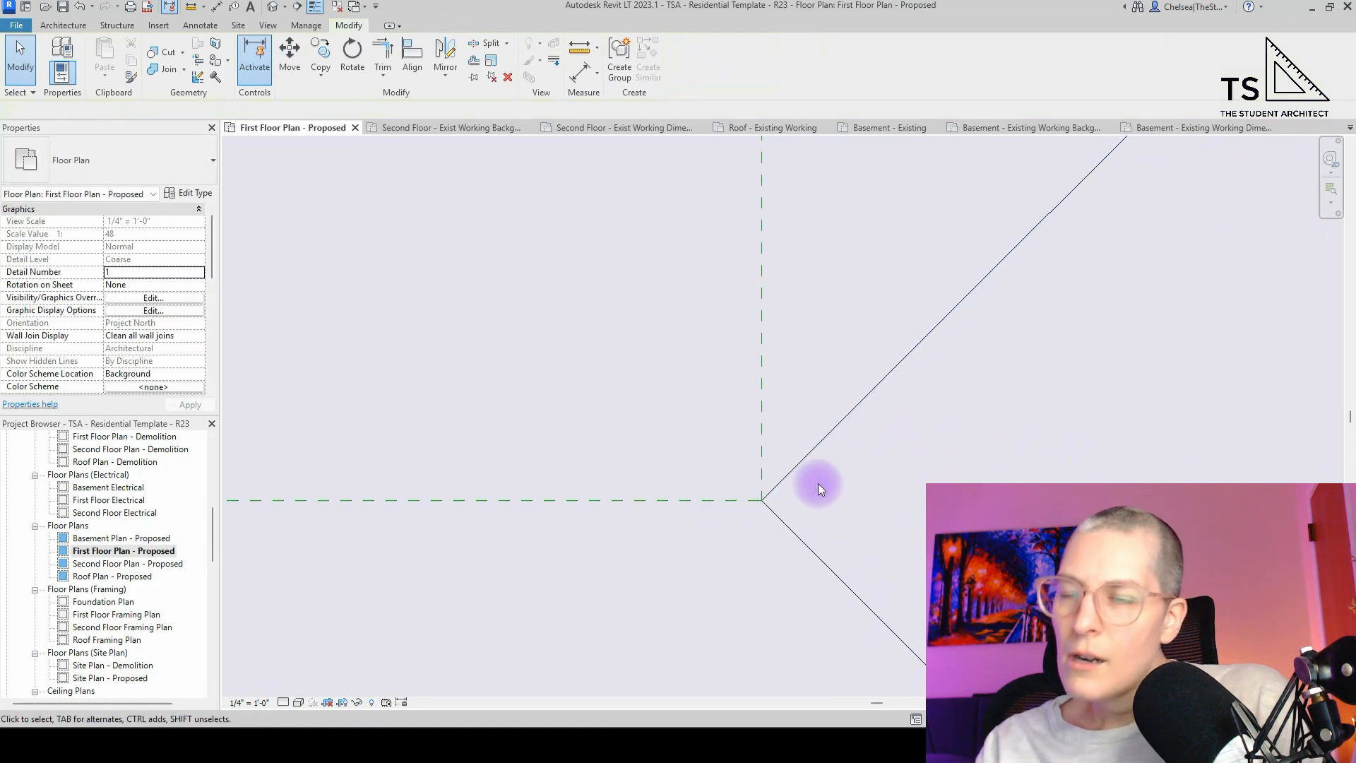
- Move the west elevation markers so their tip meets the intersection of the central horizontal and west reference planes
scroll(860, 533, down, 4)
scroll(861, 541, down, 3)
scroll(813, 537, up, 3)
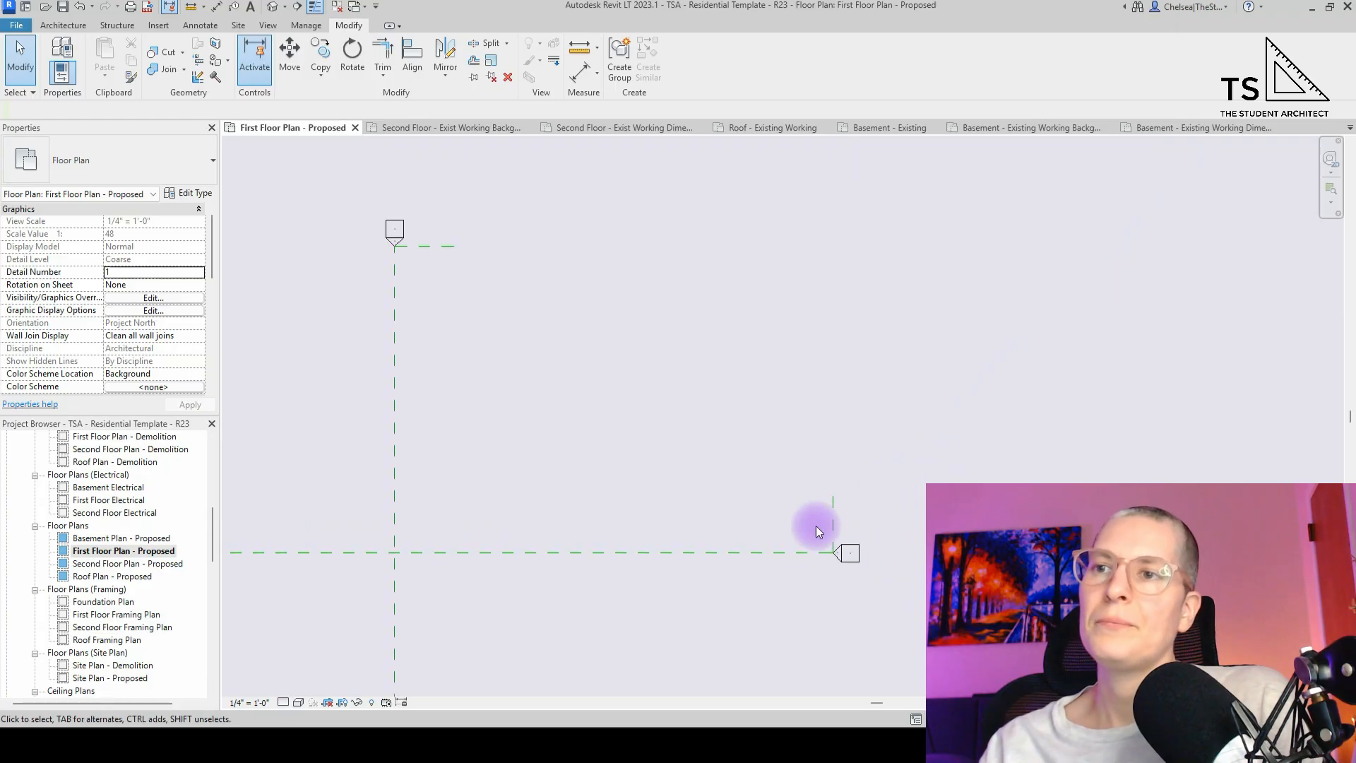
scroll(466, 290, up, 6)
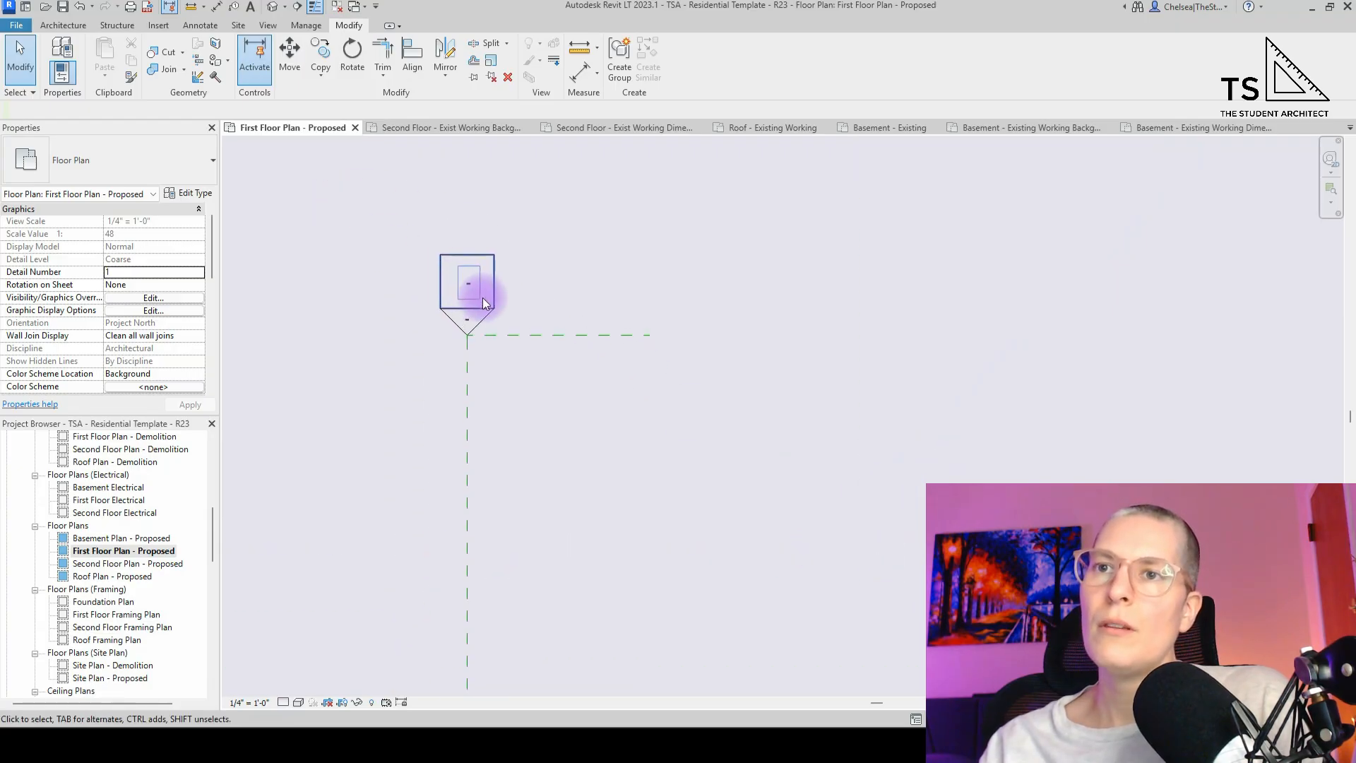
scroll(825, 333, down, 8)
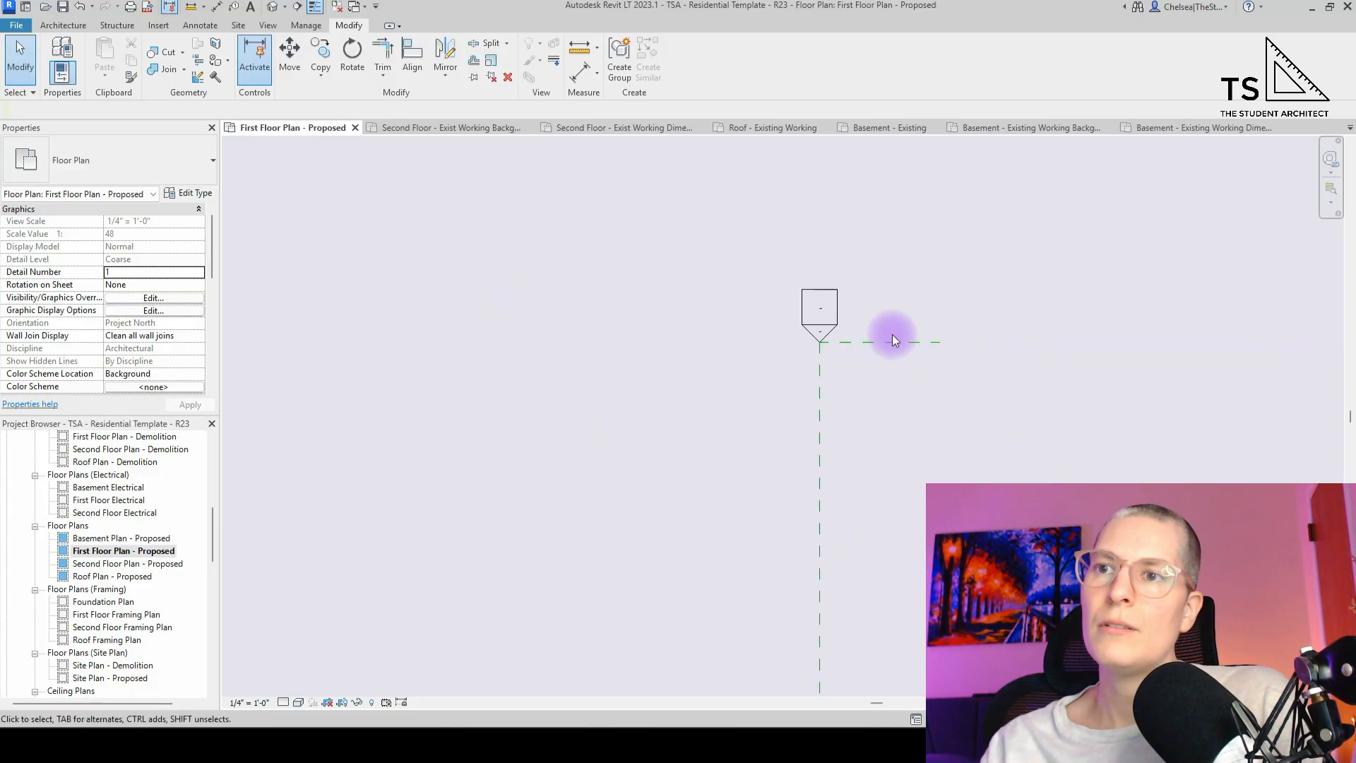
scroll(694, 395, up, 5)
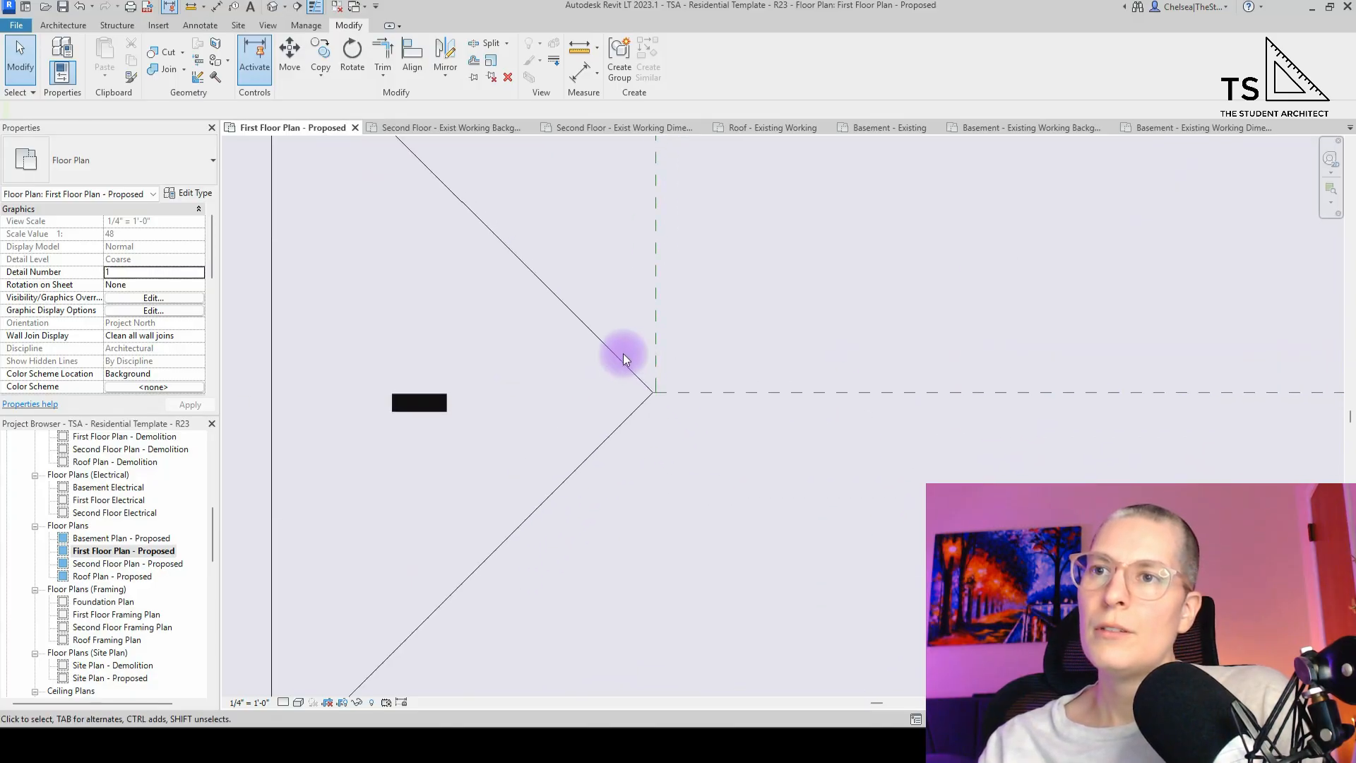
scroll(784, 452, down, 5)
mouse_move(609, 351)
mouse_down()
mouse_move(714, 533)
mouse_move(856, 601)
mouse_up()
key(m)
key(v)
scroll(798, 466, up, 5)
scroll(713, 528, up, 5)
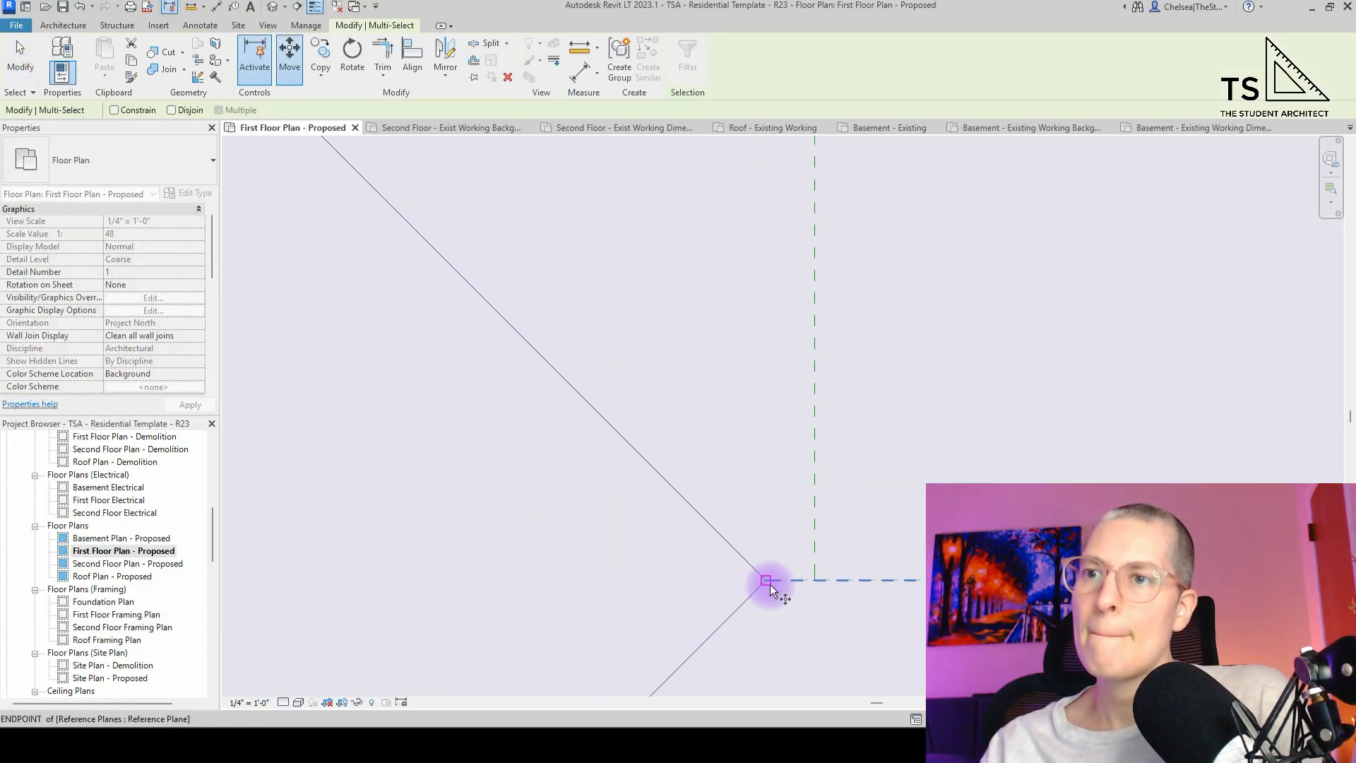
click(768, 581)
click(816, 582)
- Shorten the west end of the central horizontal reference plane to the west marker's tip
click(777, 582)
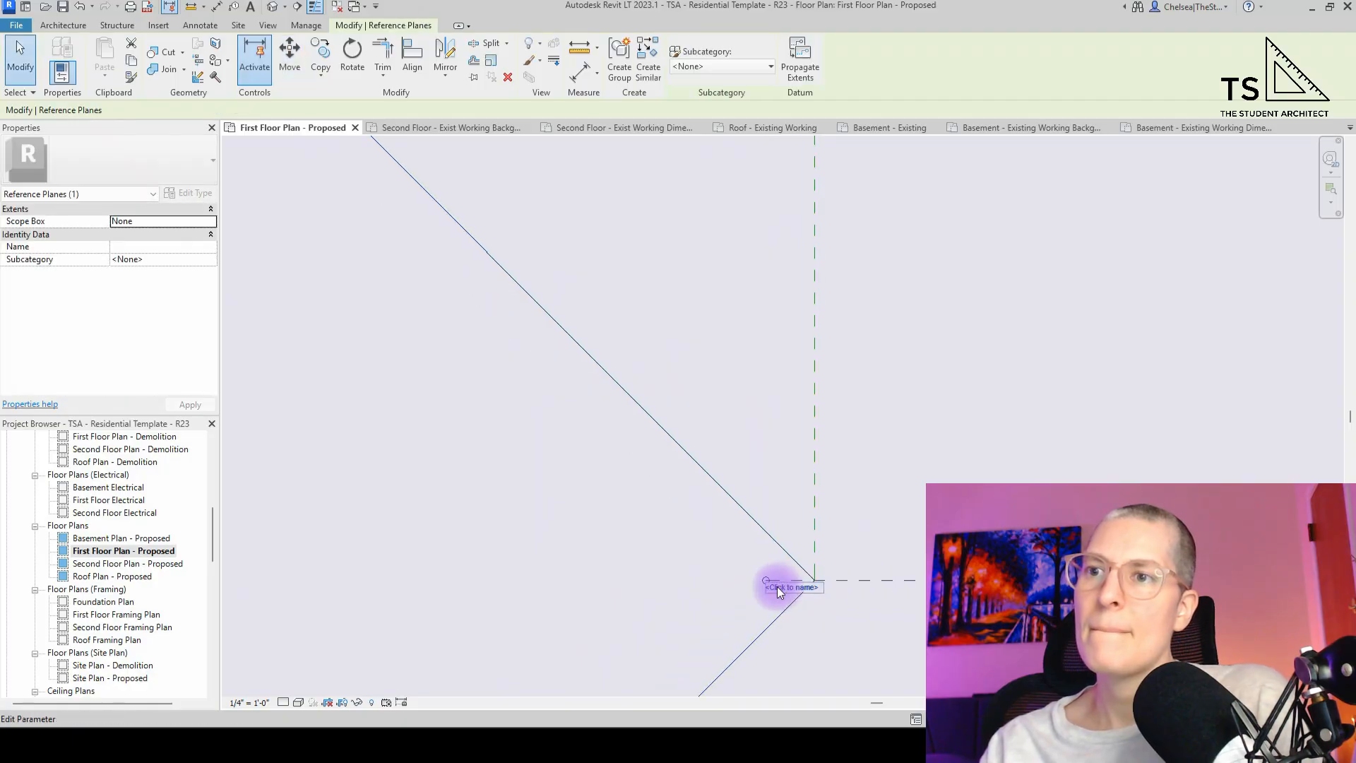
drag(839, 588, 810, 584)
middle_drag(809, 585, 723, 582)
key(Escape)
scroll(609, 510, down, 8)
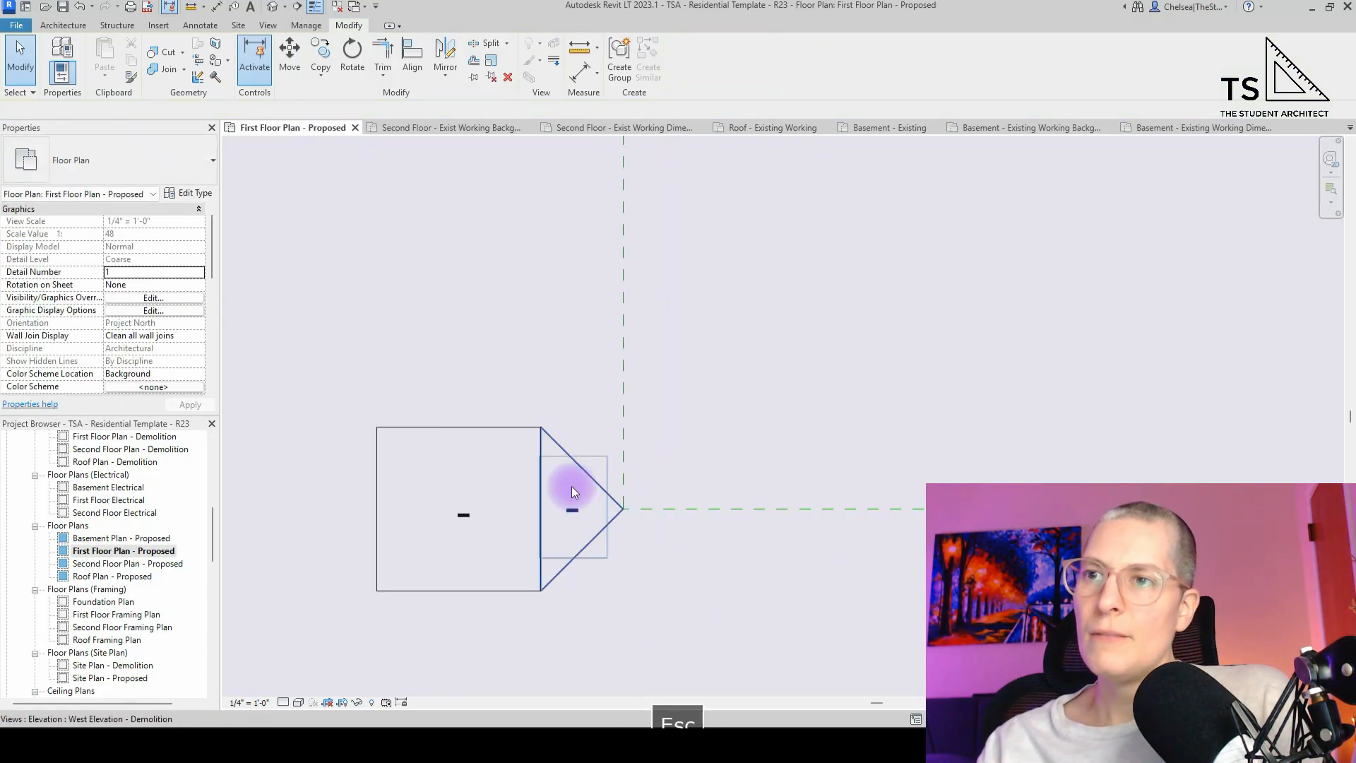
- Delete the four short outer reference planes at the west, north, east and south elevation markers
click(620, 353)
scroll(554, 383, down, 4)
key(Delete)
scroll(496, 455, down, 8)
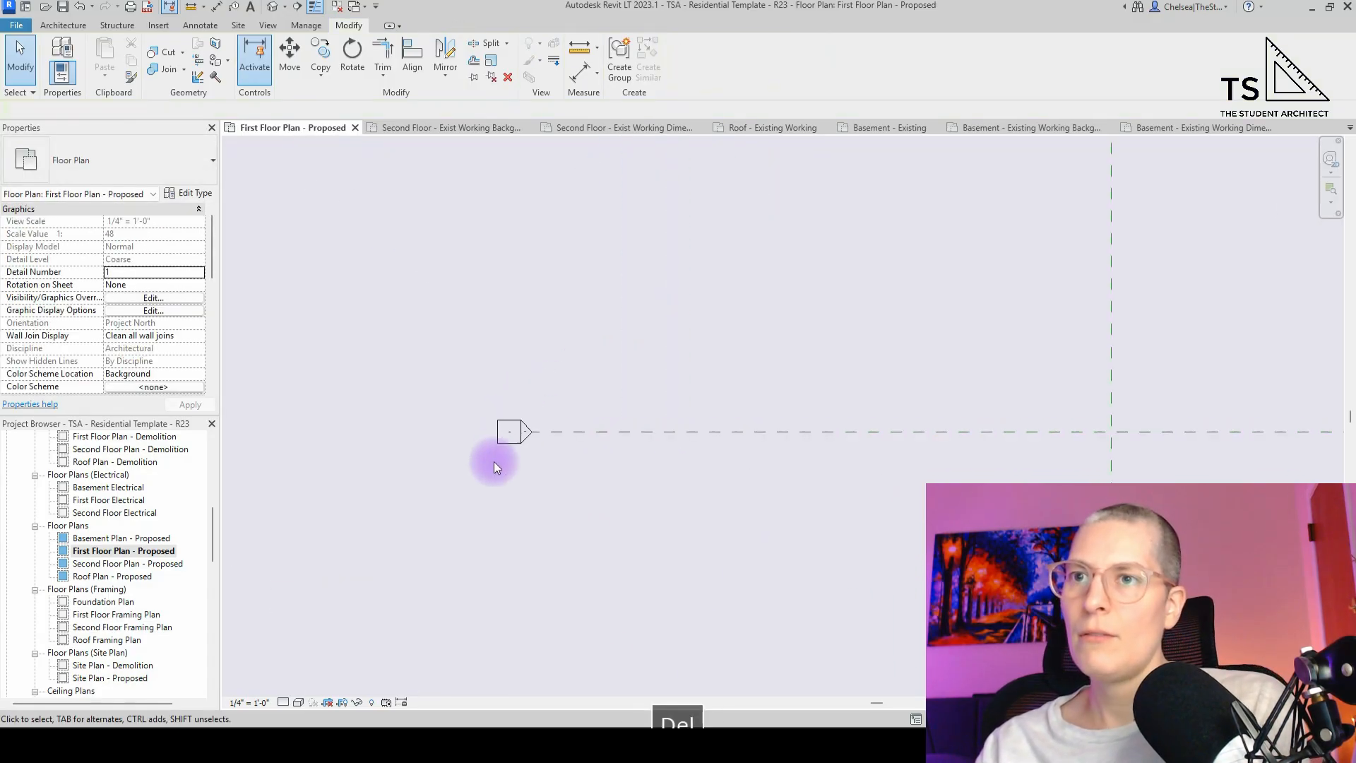
click(745, 344)
key(Delete)
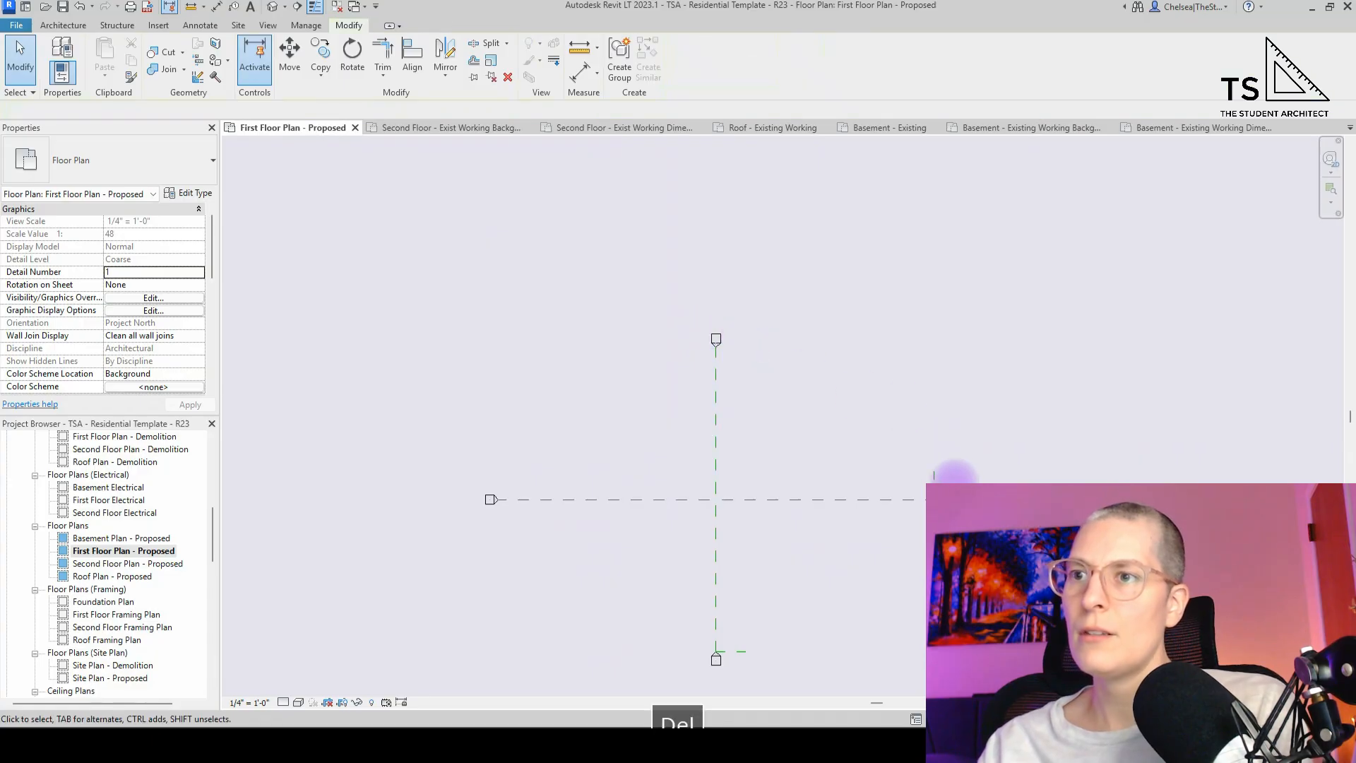
click(935, 474)
key(Delete)
key(Delete)
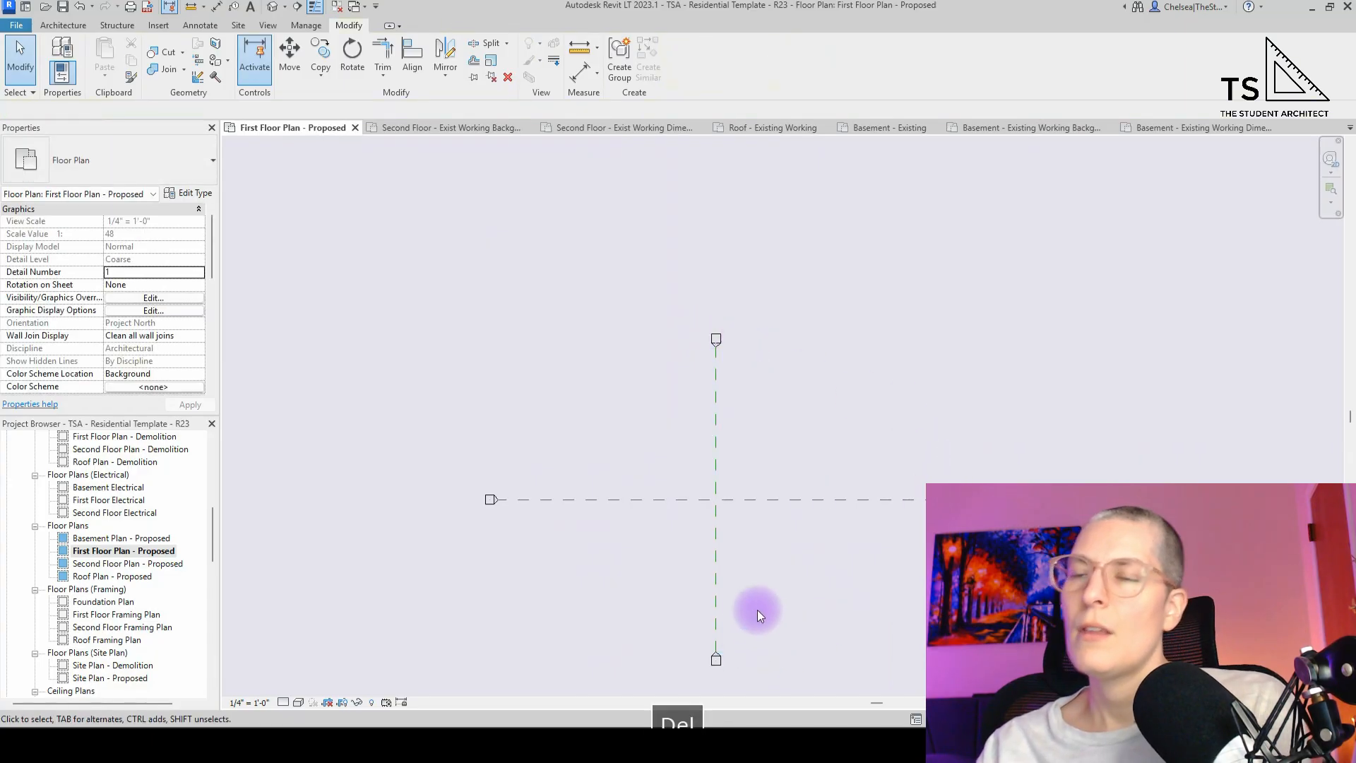
drag(782, 522, 716, 471)
click(633, 429)
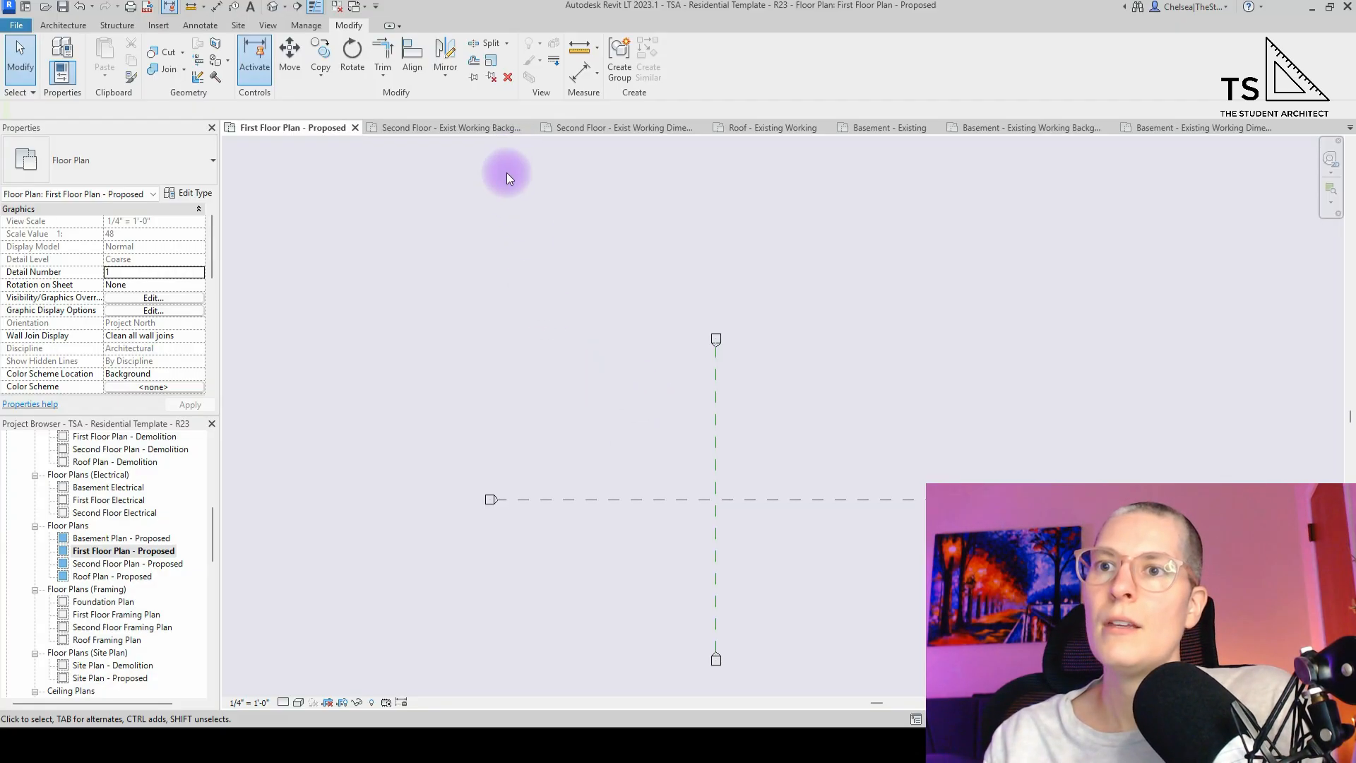
- Undo the deletion of the outer reference planes and the shortening of the central horizontal plane's west end
key(ctrl+z)
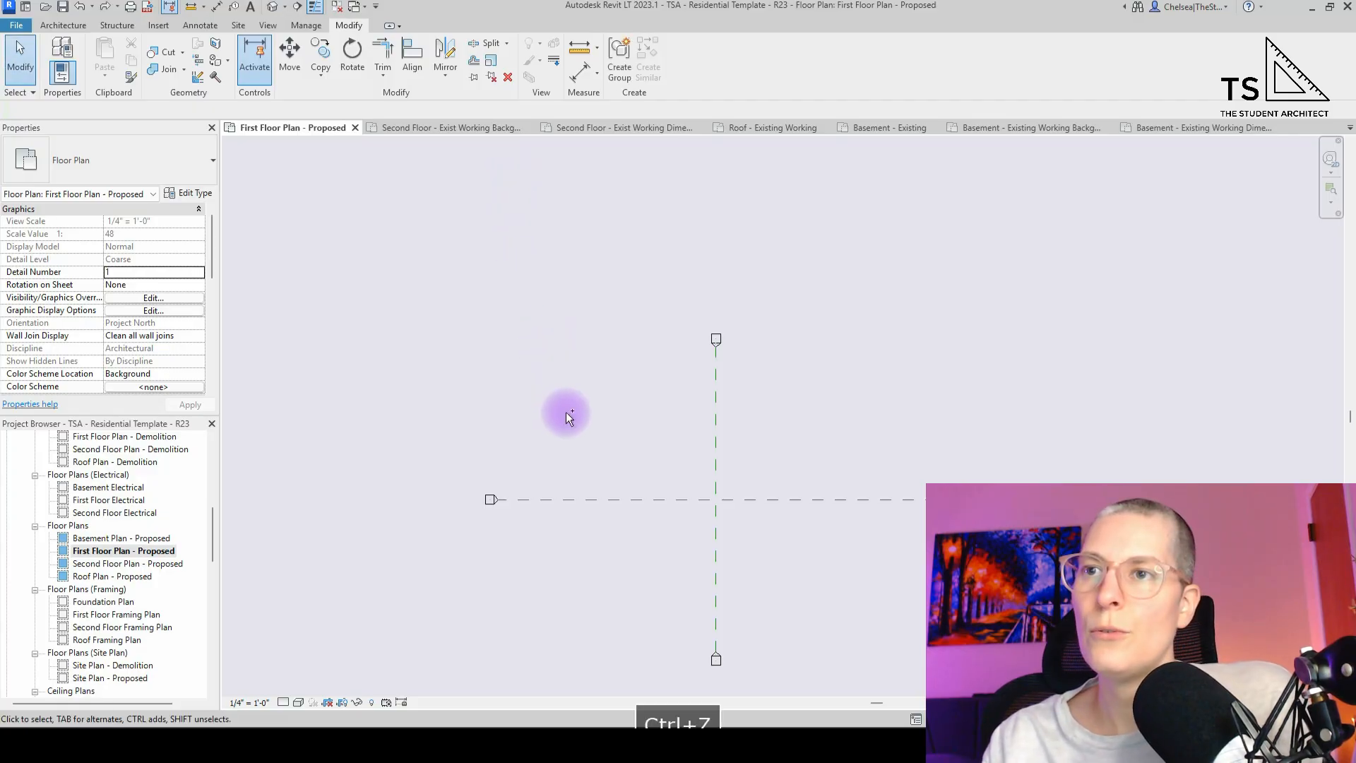
scroll(709, 364, up, 8)
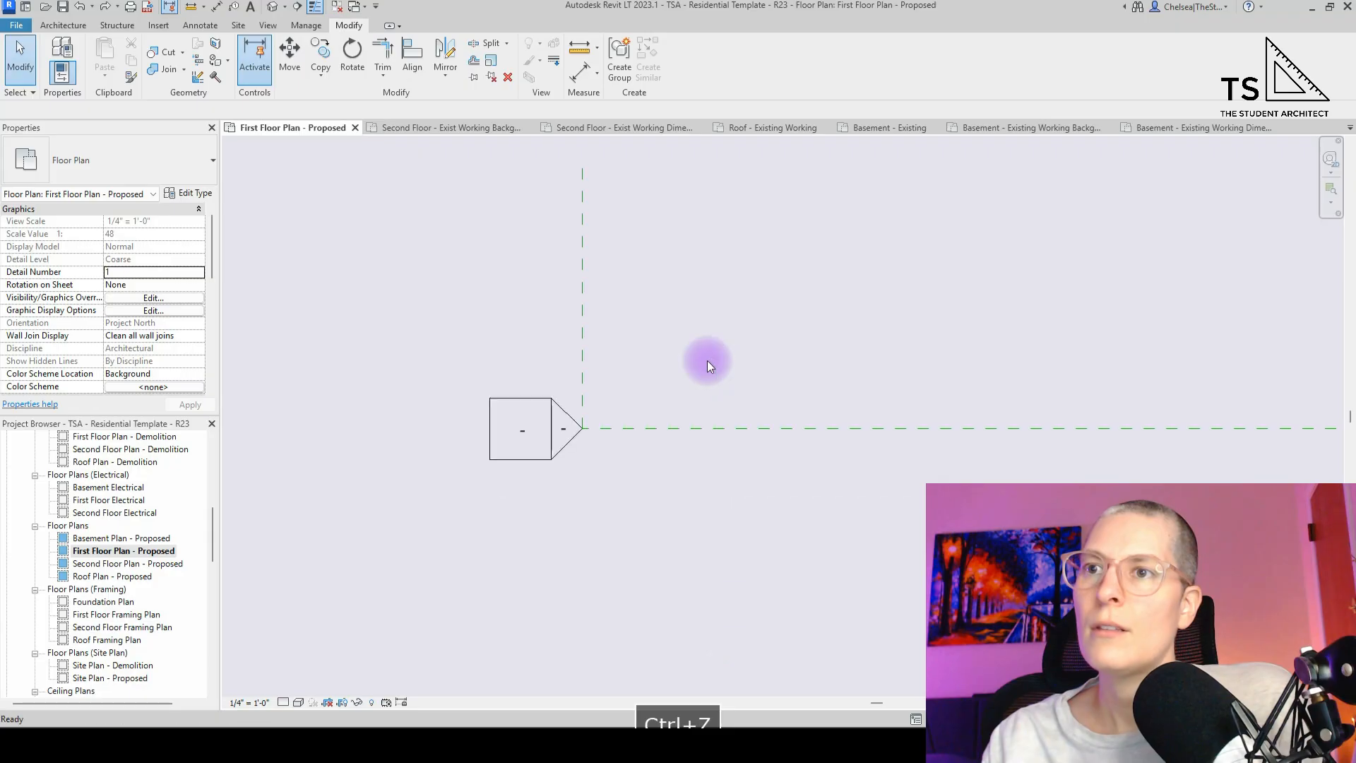
scroll(601, 453, up, 10)
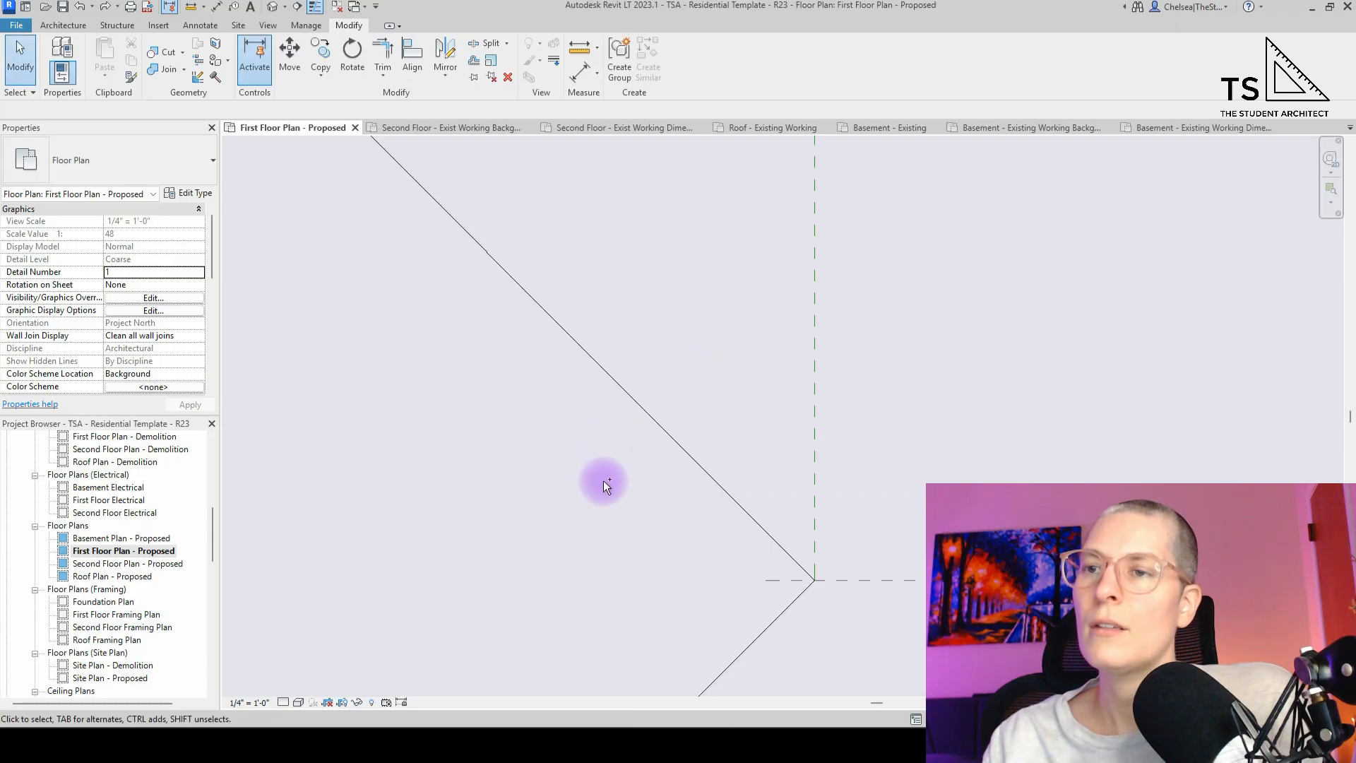
key(ctrl+z)
key(ctrl+y)
scroll(604, 483, down, 5)
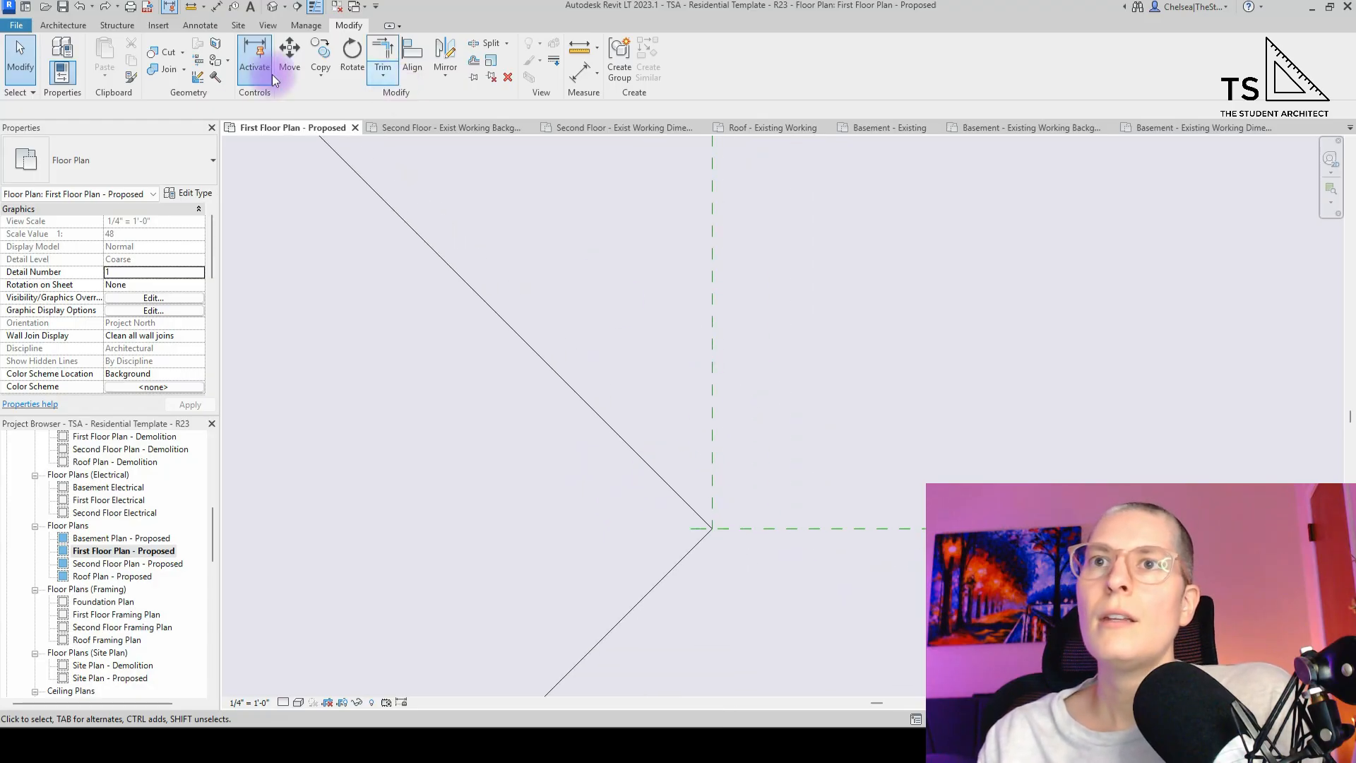
- Draw a scope box starting at the west elevation marker's tip and ending on the east marker's reference plane
click(63, 25)
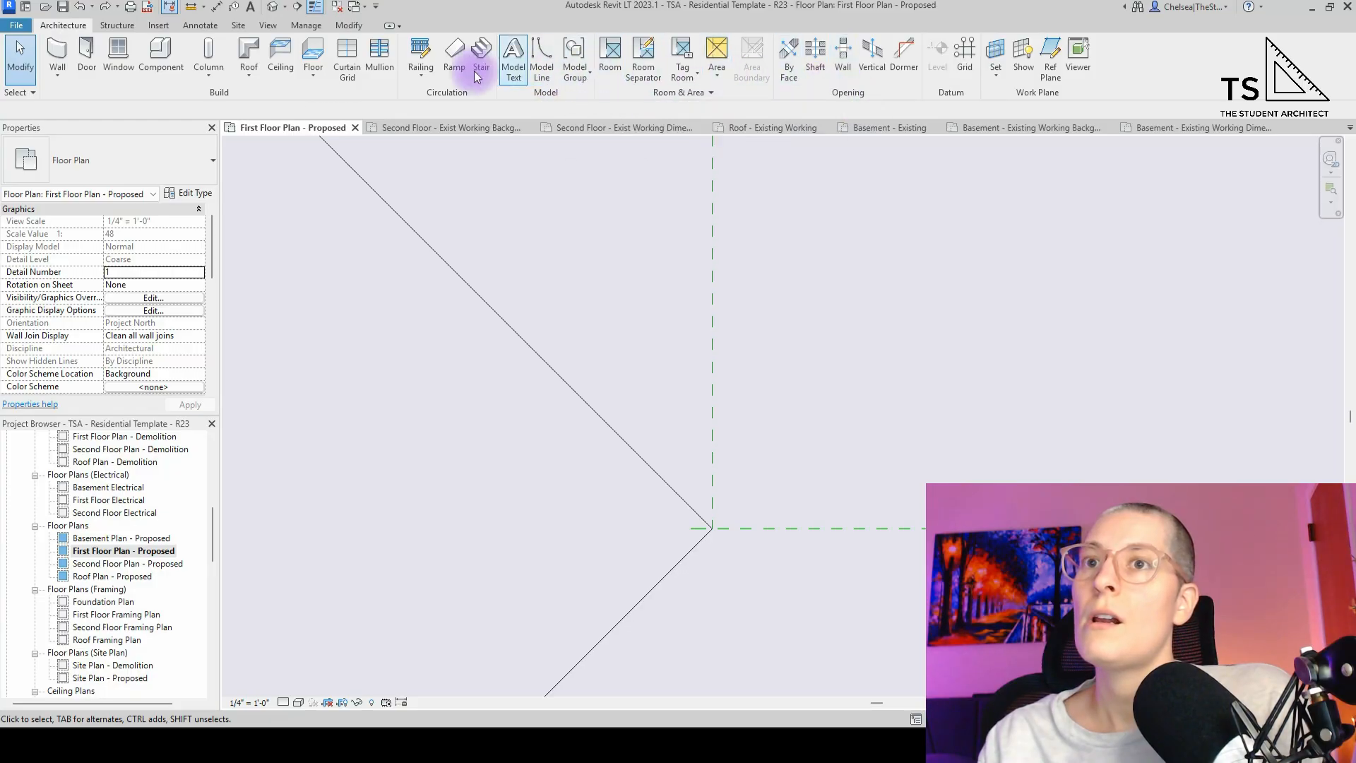
click(267, 25)
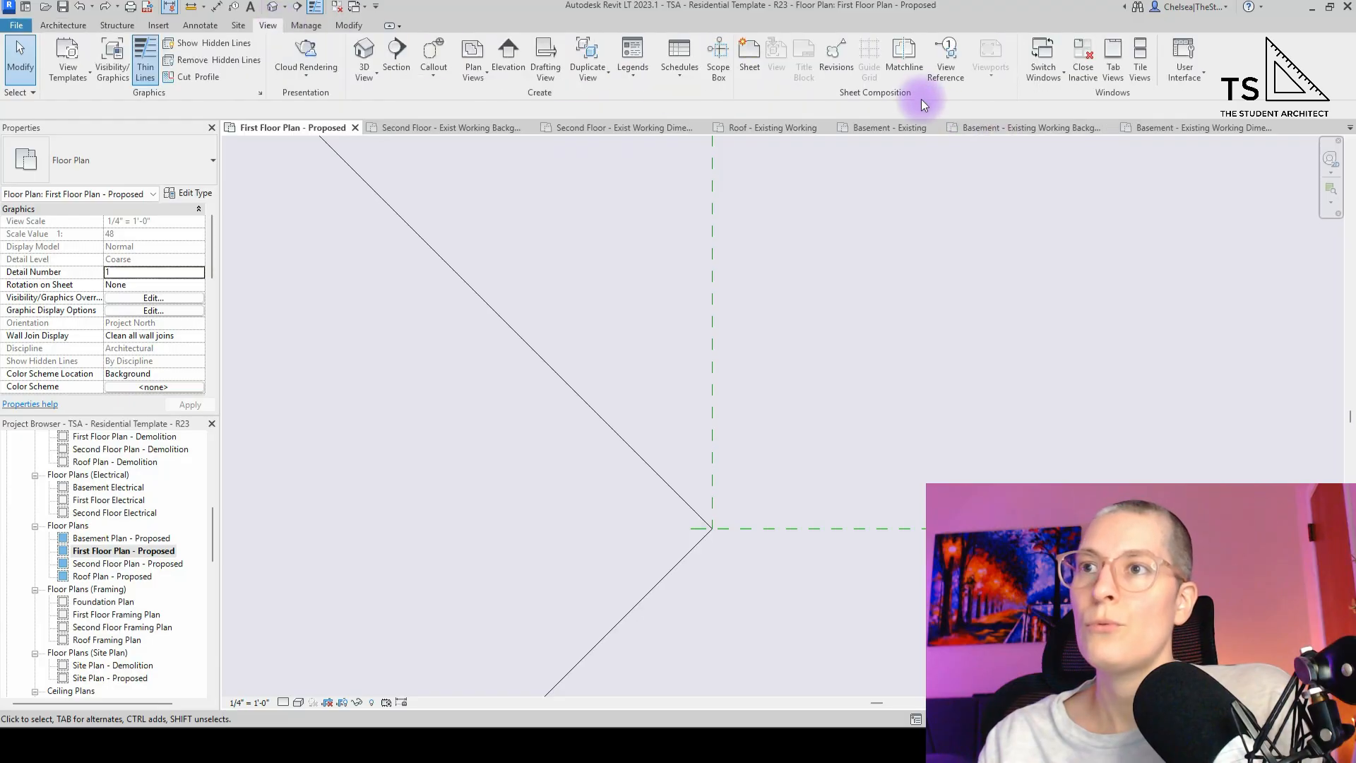
click(719, 58)
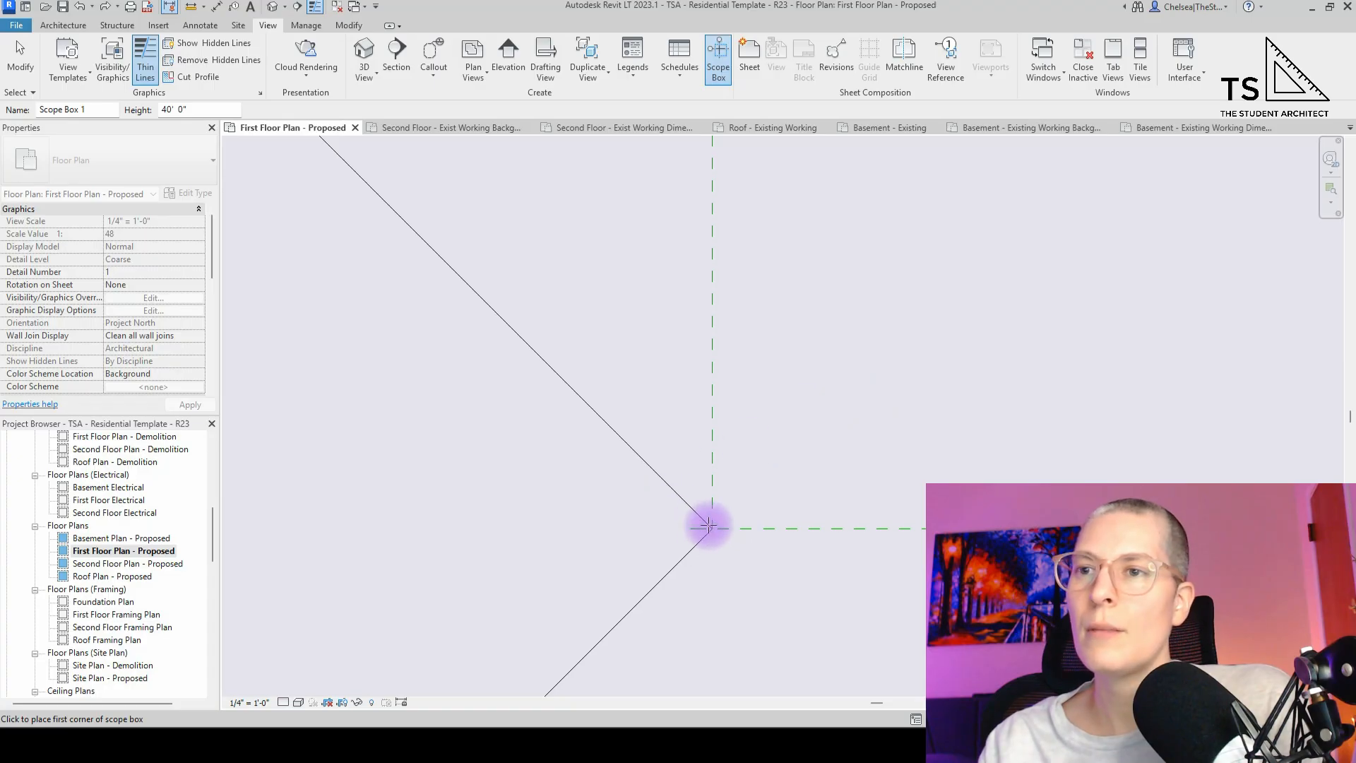
scroll(659, 324, down, 4)
scroll(658, 323, down, 3)
scroll(650, 382, up, 6)
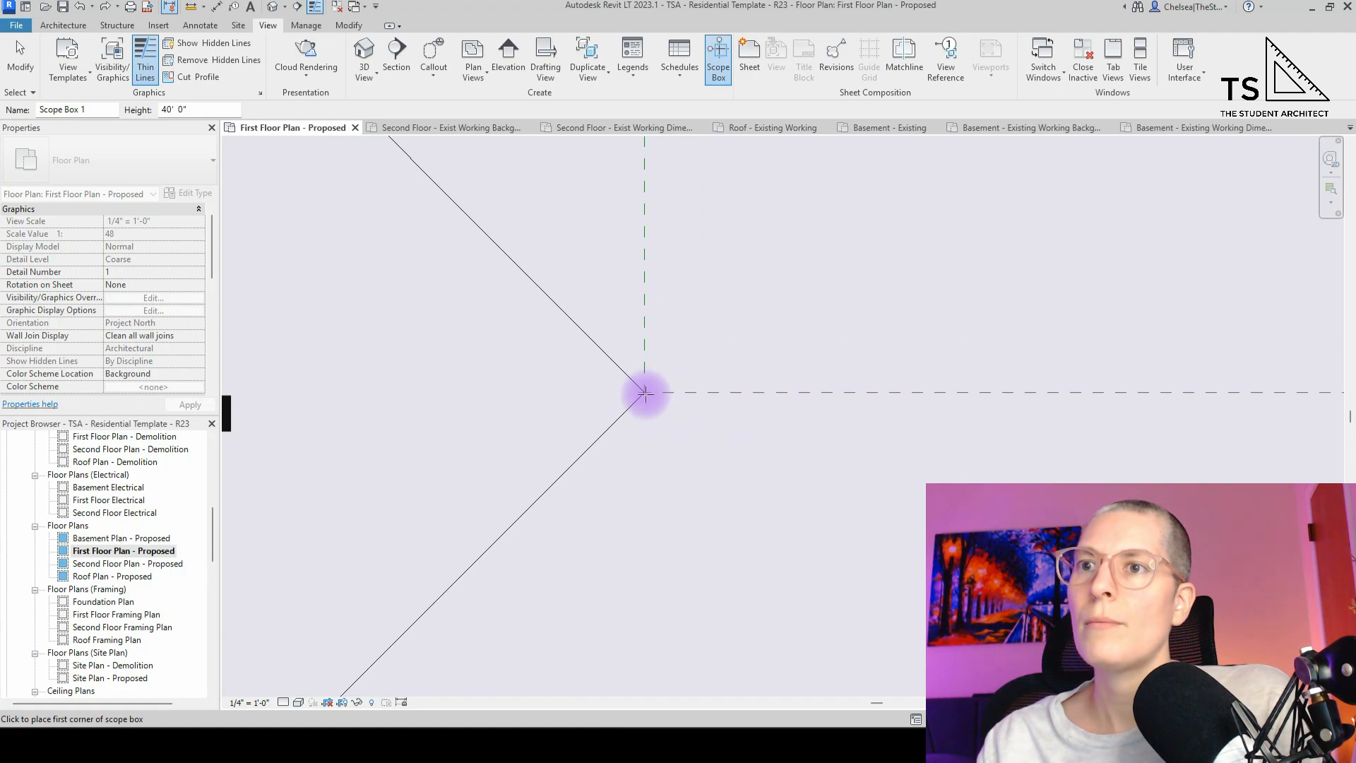
click(645, 392)
scroll(645, 392, down, 5)
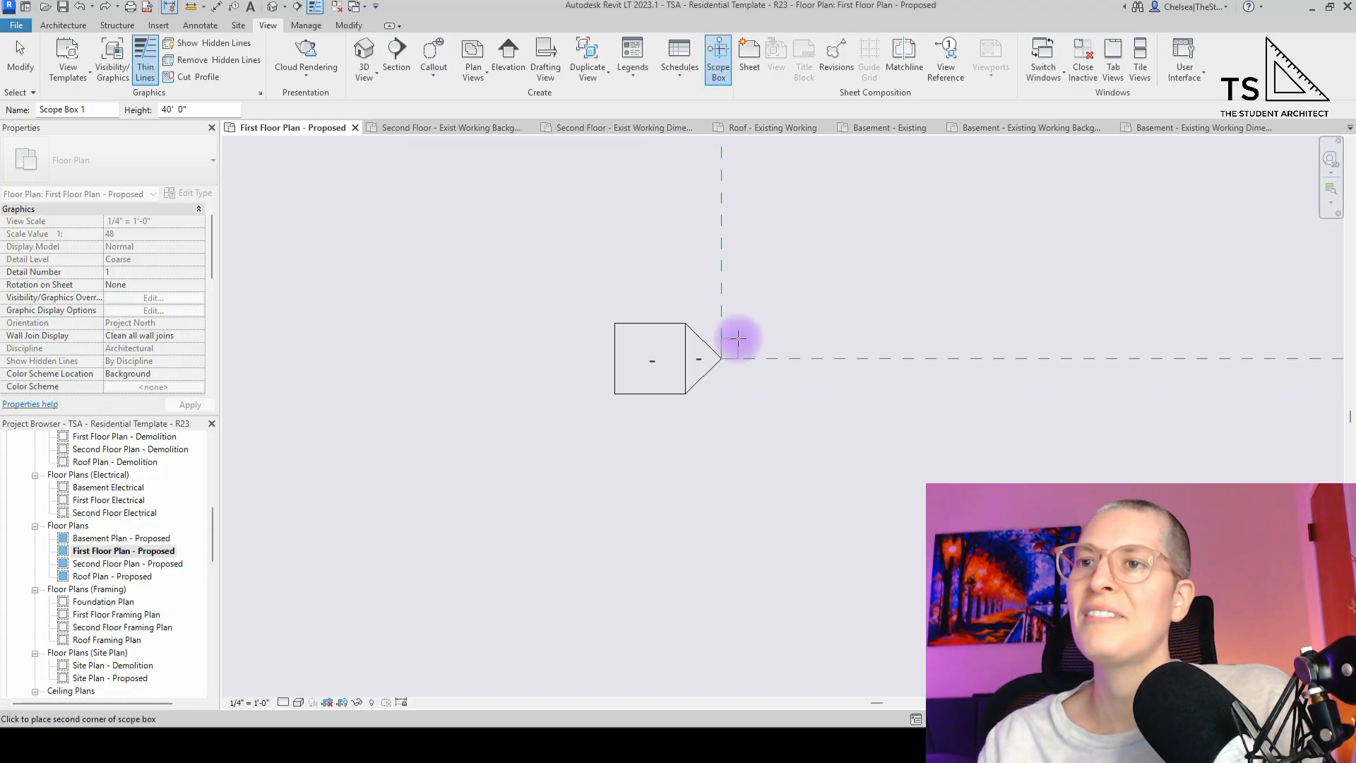
scroll(732, 343, down, 2)
middle_drag(1150, 276, 781, 554)
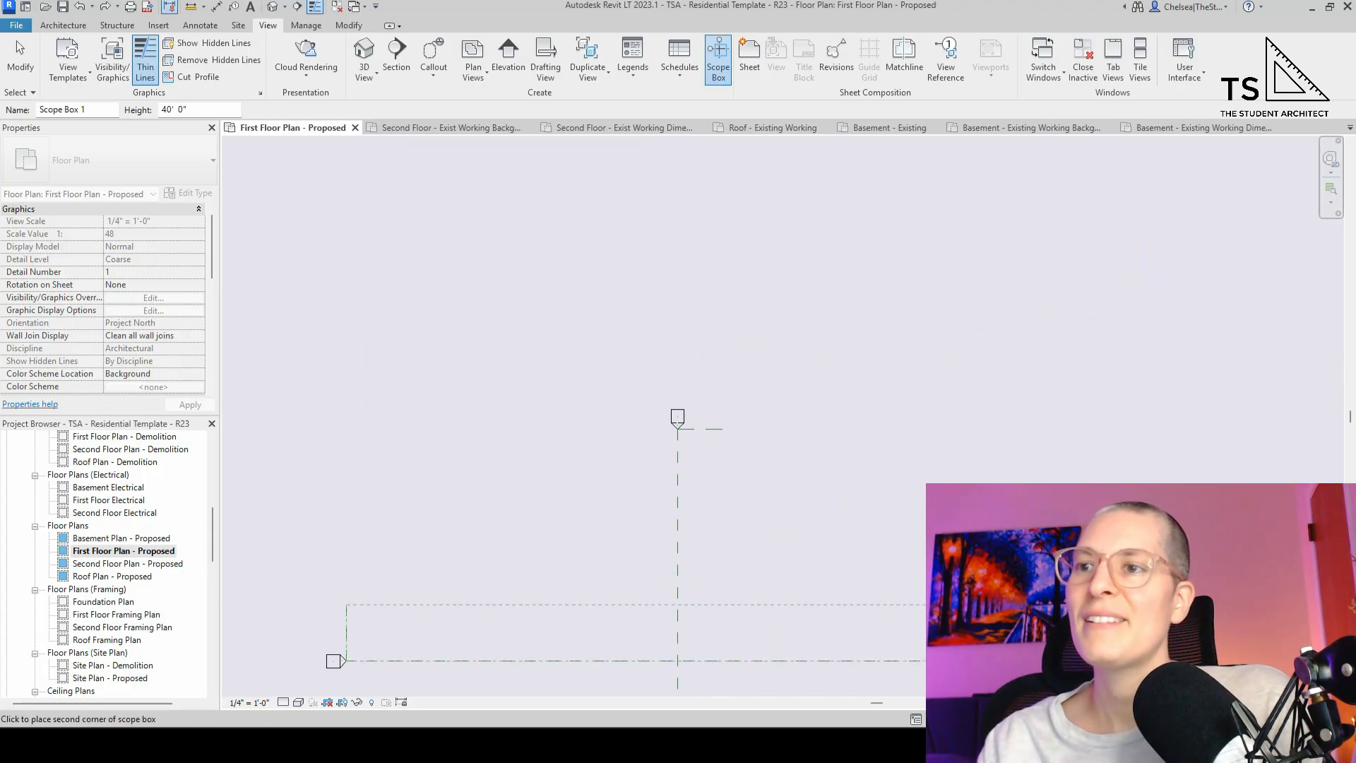
middle_drag(1102, 651, 930, 408)
scroll(930, 655, up, 7)
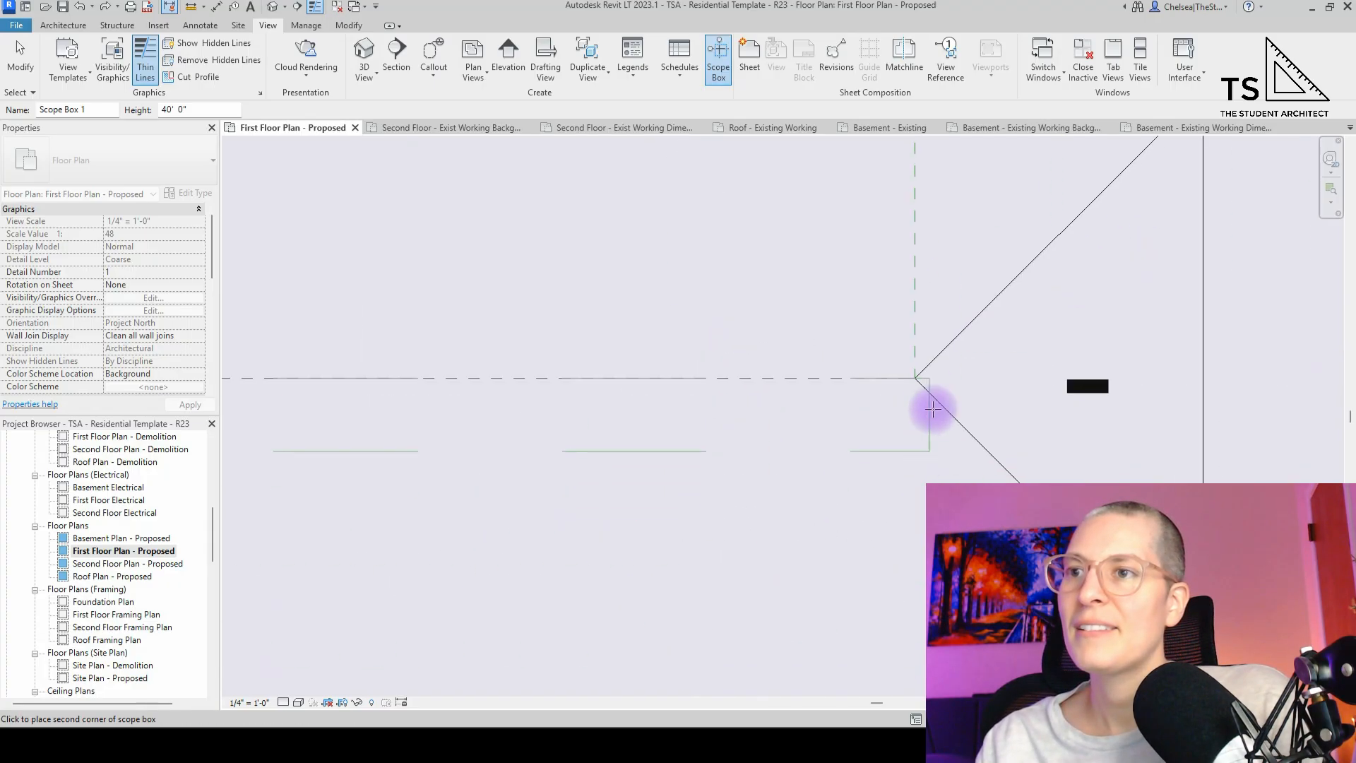
click(915, 239)
scroll(538, 341, down, 4)
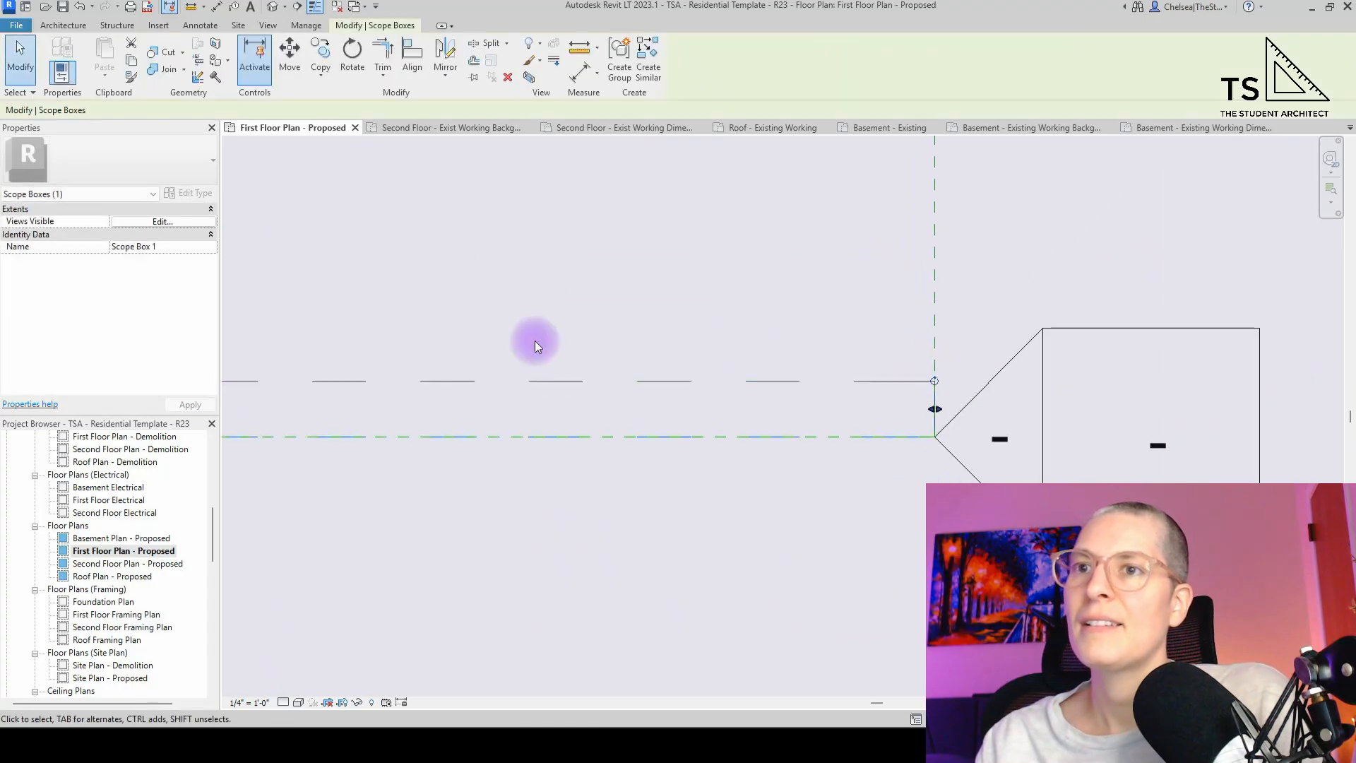
- Stretch the scope box's north and south edges to the tips of the north and south elevation markers
scroll(536, 426, down, 3)
middle_drag(525, 423, 1187, 443)
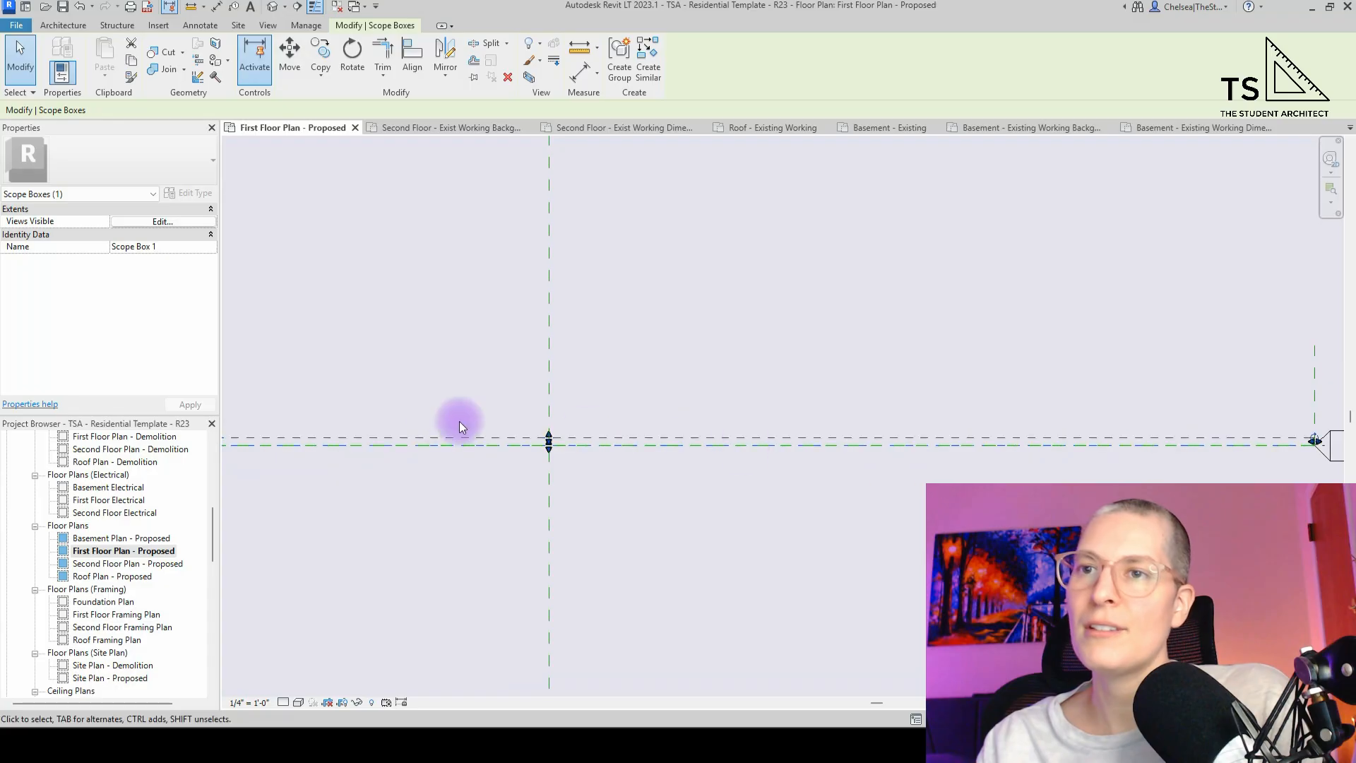
drag(556, 446, 759, 352)
middle_drag(757, 572, 754, 229)
scroll(727, 248, down, 2)
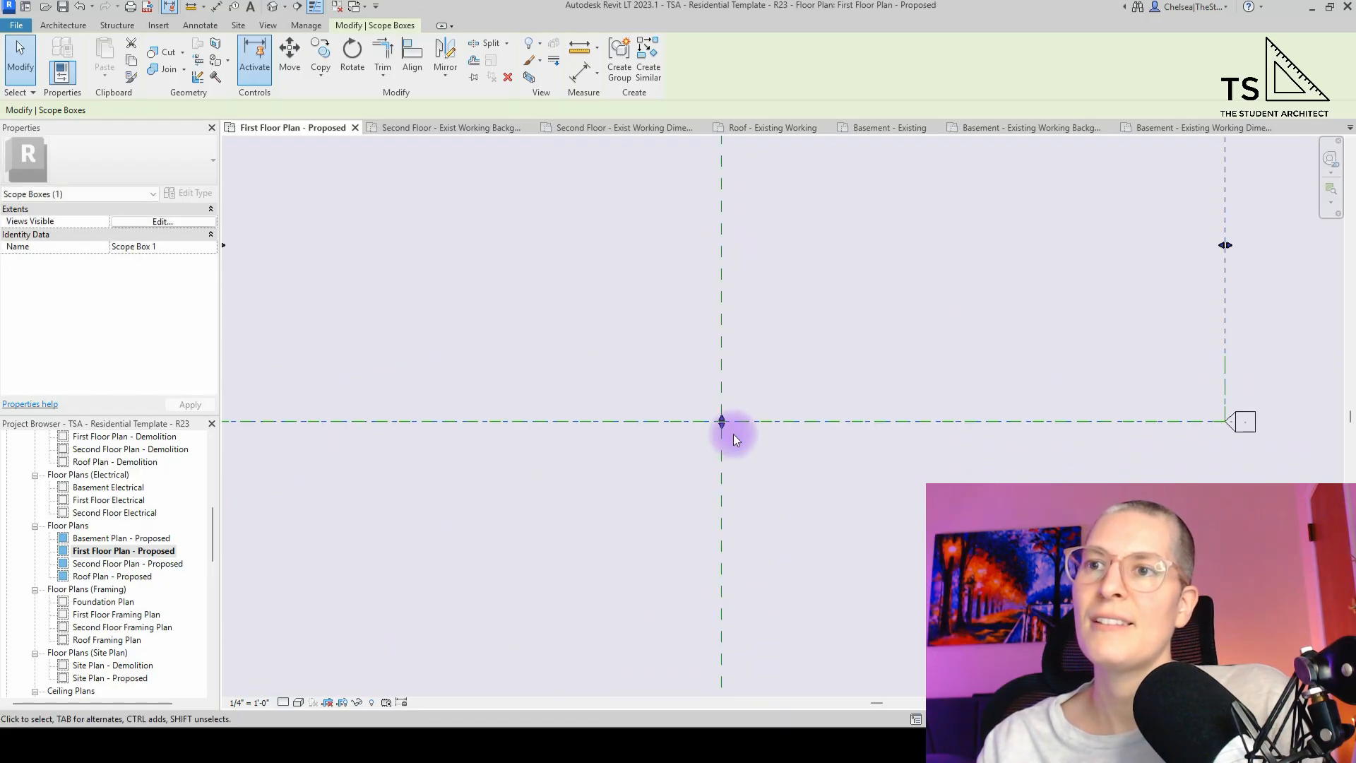
mouse_move(721, 422)
mouse_down()
mouse_move(720, 590)
mouse_move(706, 348)
mouse_move(717, 463)
mouse_move(645, 442)
mouse_up()
scroll(700, 452, up, 5)
scroll(645, 442, down, 4)
key(Escape)
- Delete the short reference planes at the south and west elevation markers, keeping the scope box
drag(591, 406, 932, 566)
key(Delete)
scroll(760, 469, down, 3)
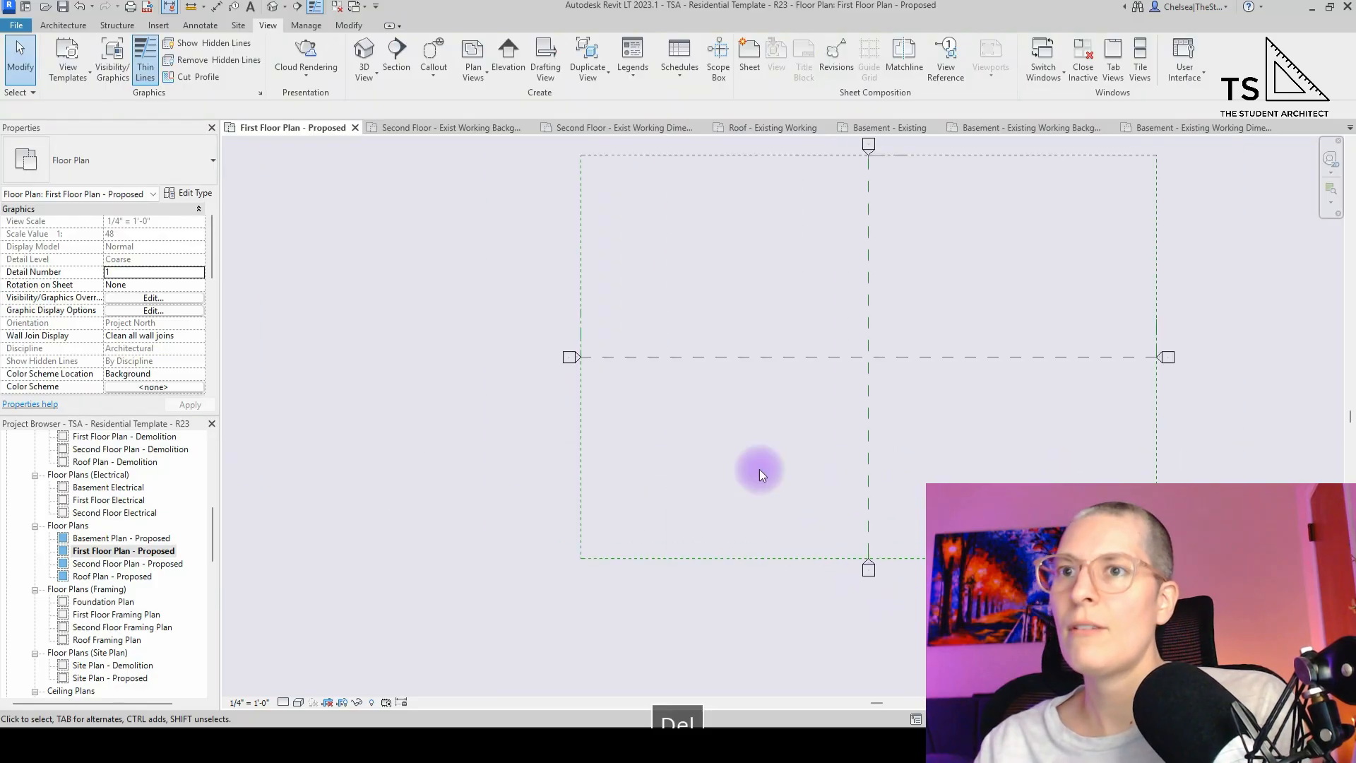
drag(556, 279, 639, 439)
drag(604, 354, 600, 348)
scroll(575, 324, up, 3)
drag(575, 285, 623, 470)
scroll(778, 475, down, 3)
key(Delete)
- Delete the short reference planes at the north and east elevation markers, keeping the scope box
scroll(771, 312, up, 3)
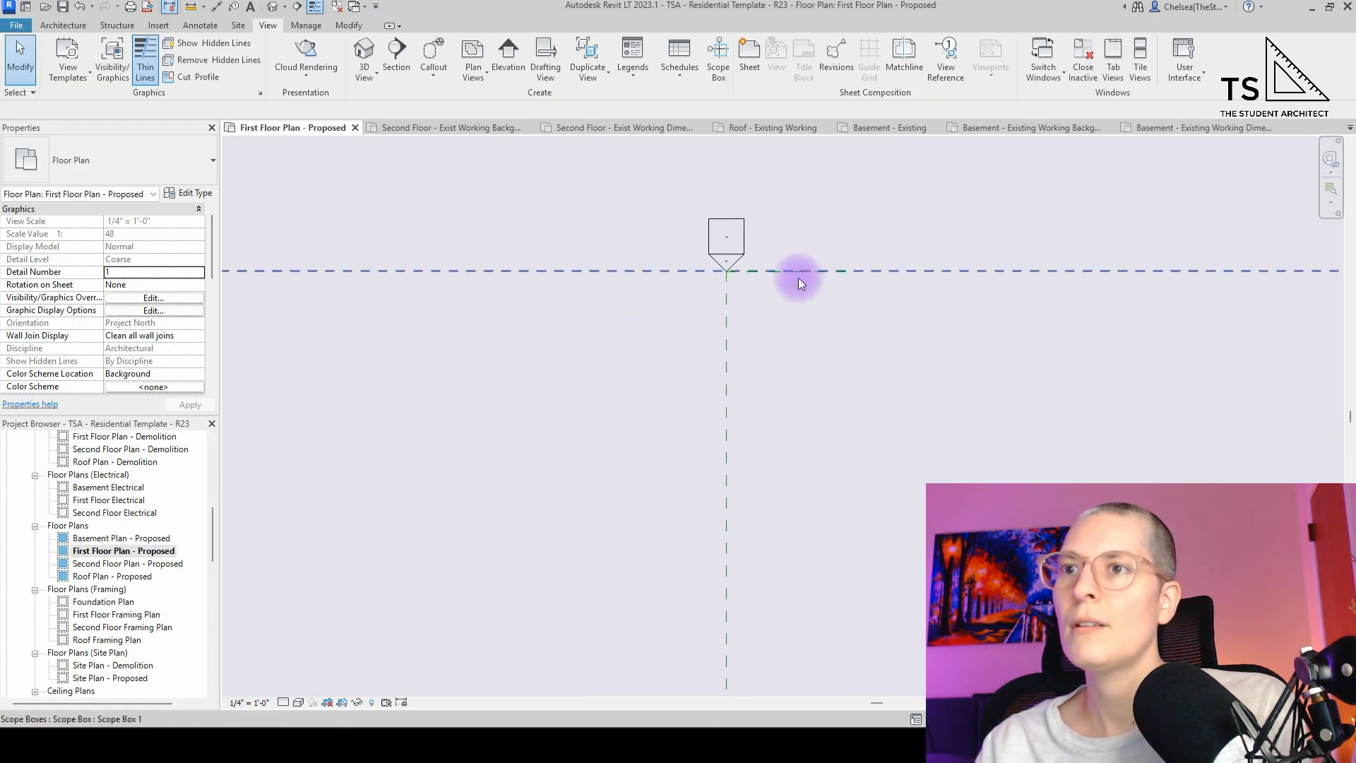
drag(814, 244, 790, 311)
drag(648, 254, 931, 317)
key(Delete)
scroll(447, 361, down, 3)
scroll(904, 548, up, 3)
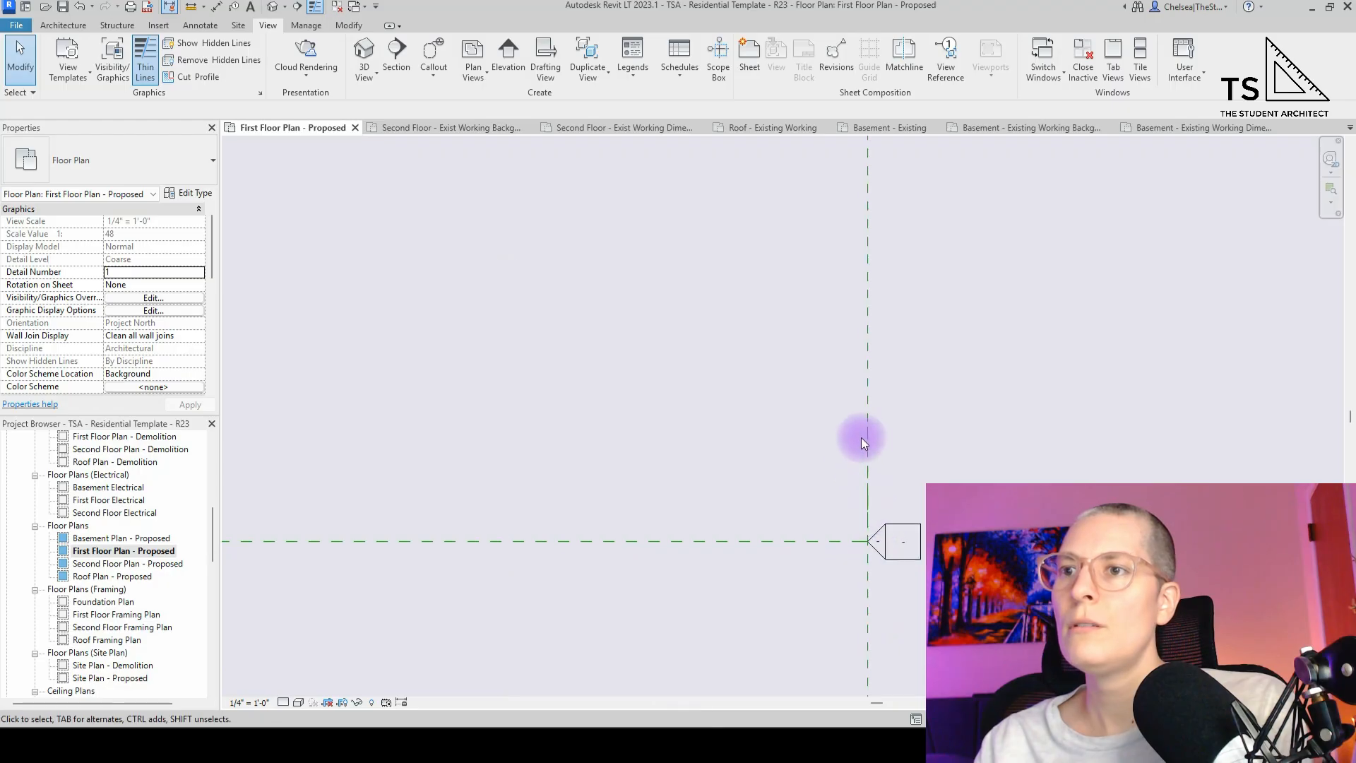
drag(828, 403, 878, 573)
key(Delete)
scroll(951, 523, down, 3)
drag(762, 588, 612, 484)
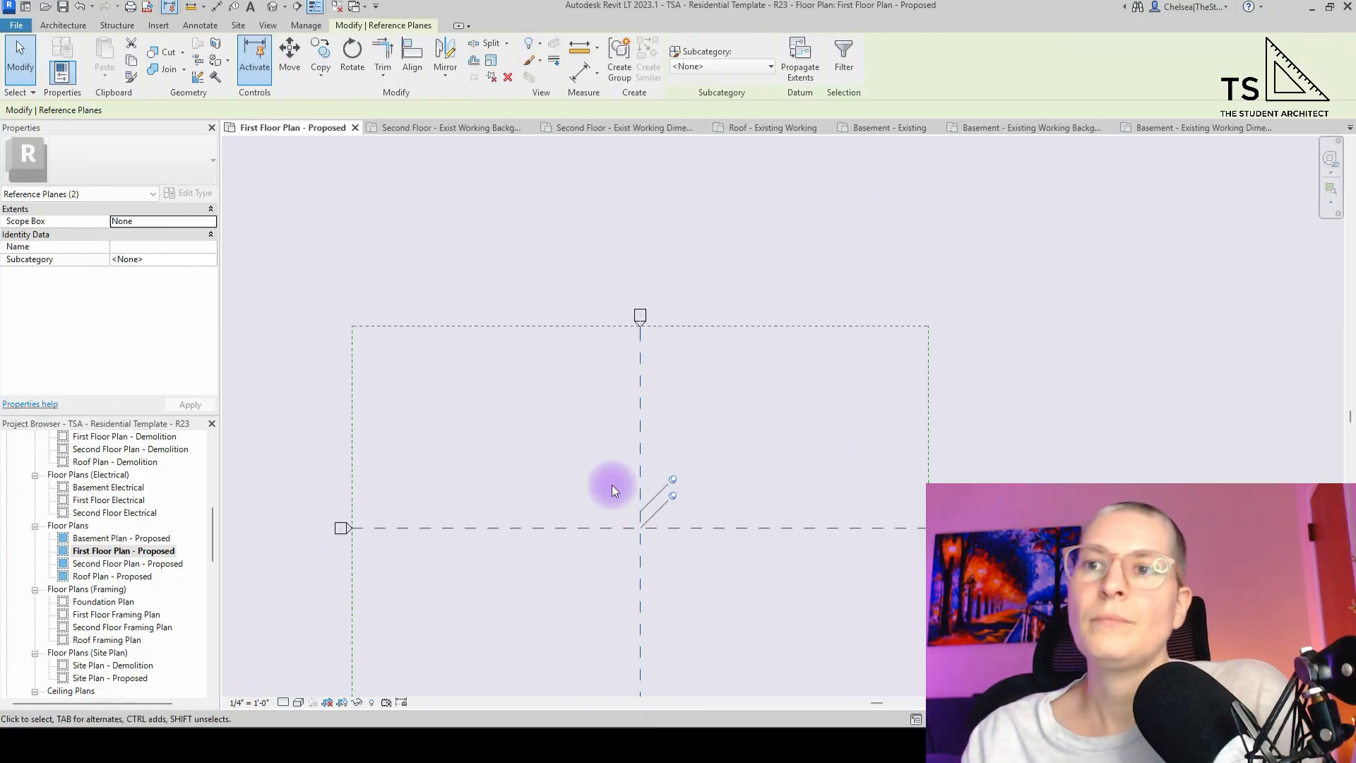
key(Escape)
scroll(491, 429, down, 3)
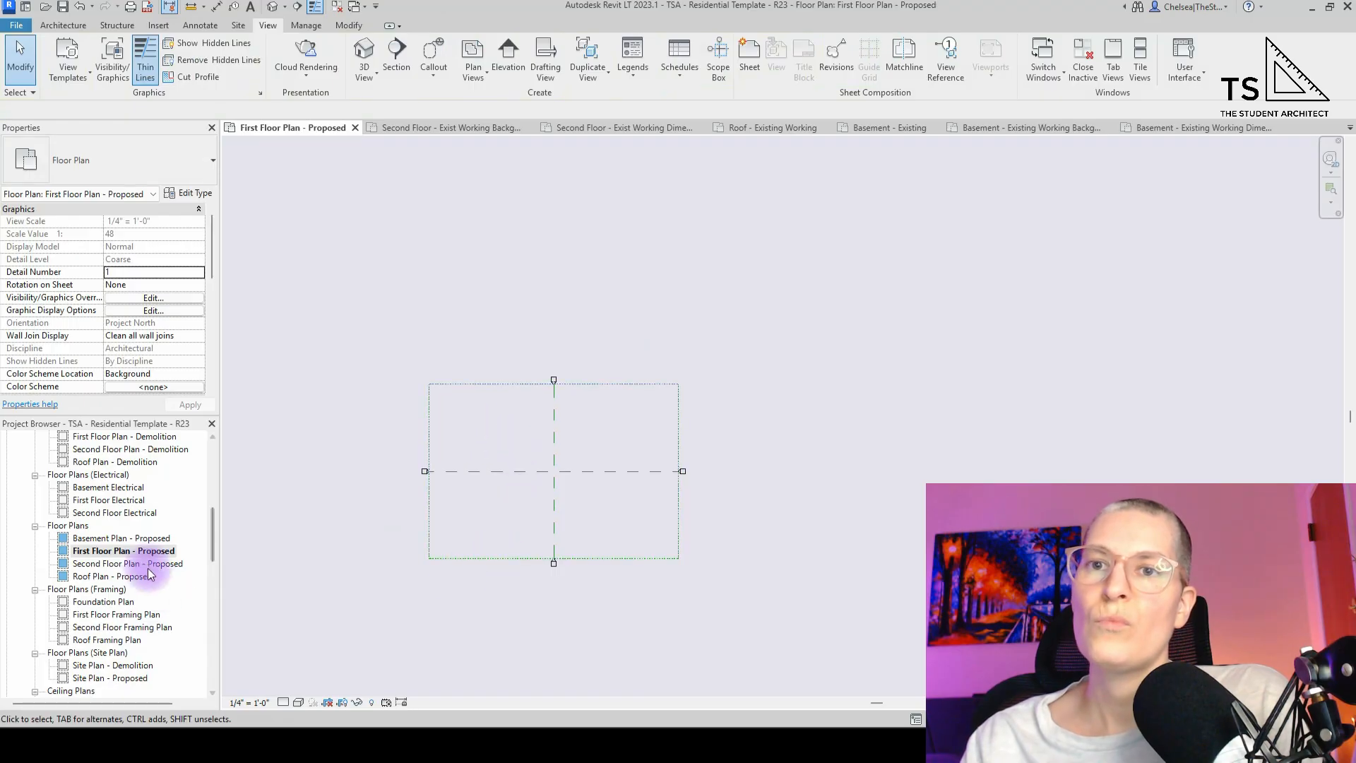
scroll(112, 586, down, 2)
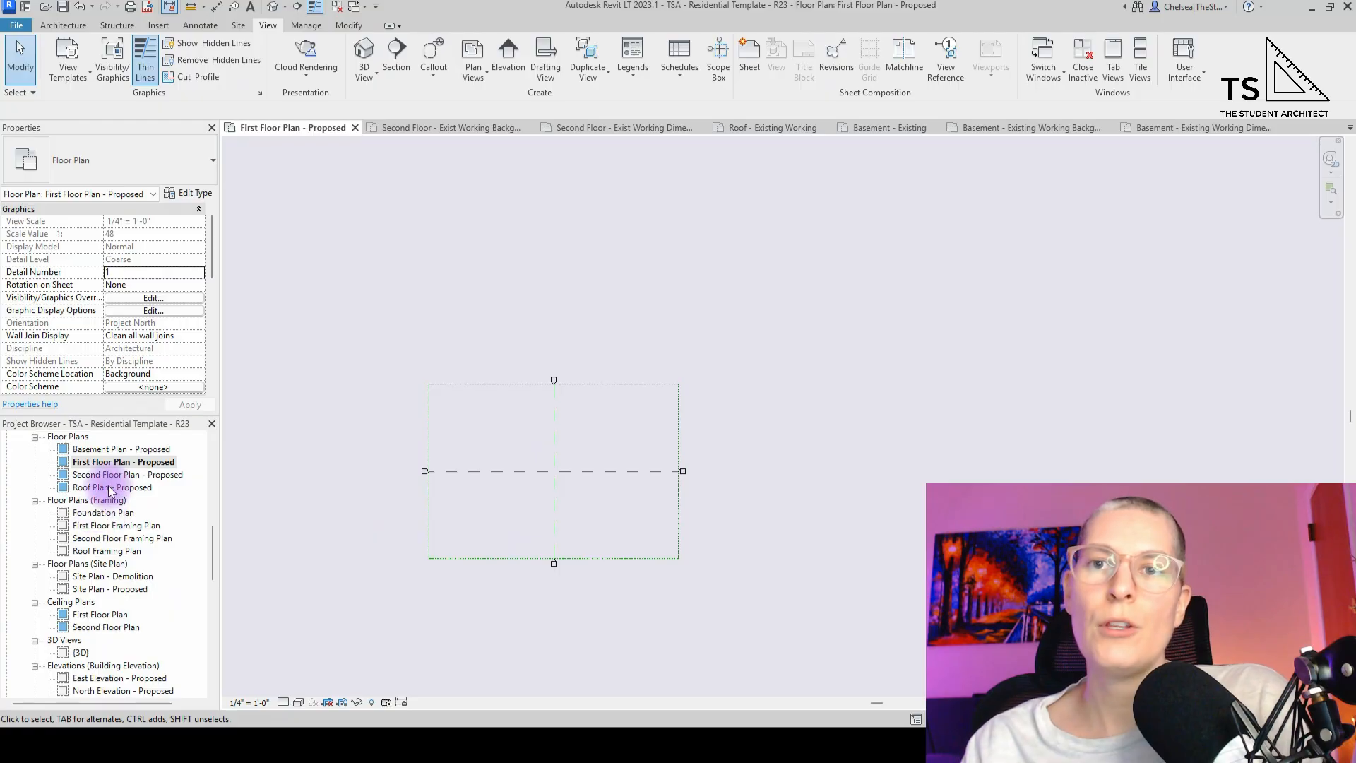
click(99, 449)
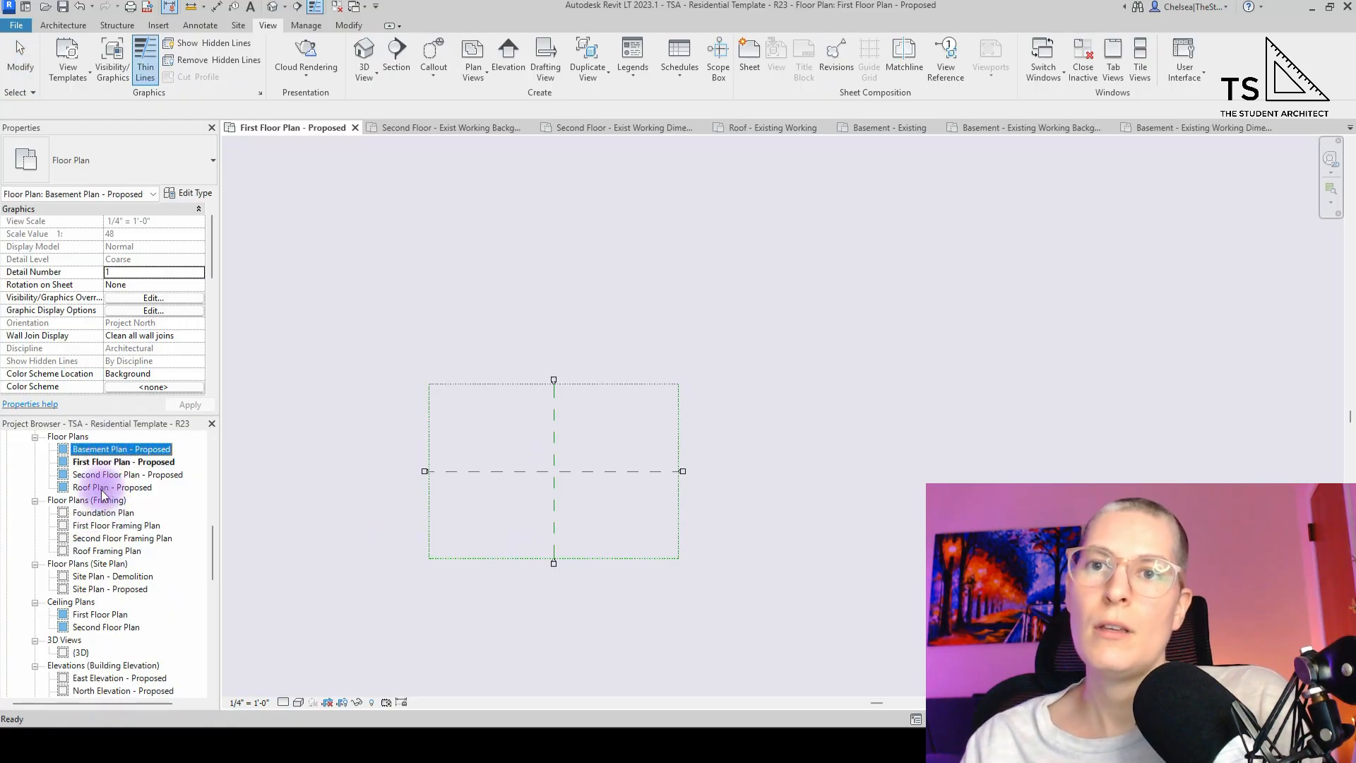
shift+click(101, 487)
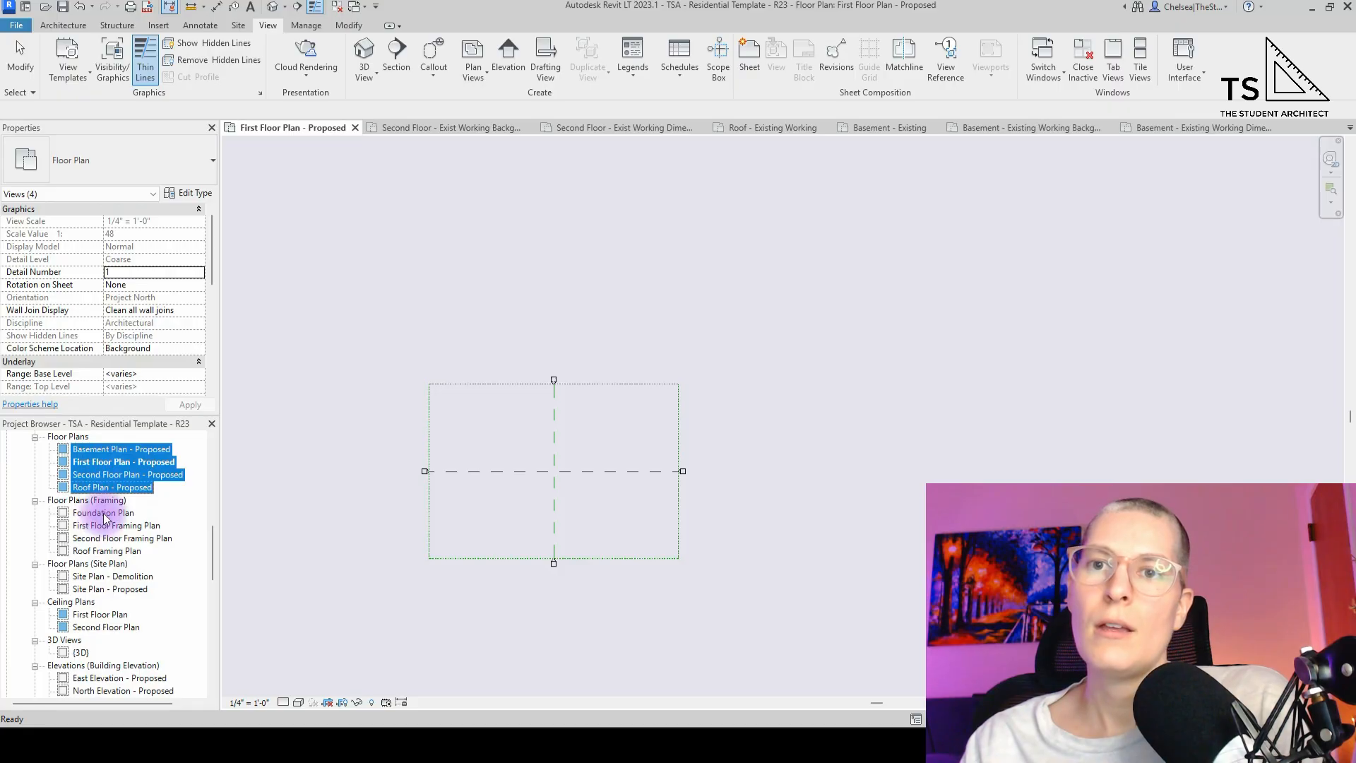
click(112, 488)
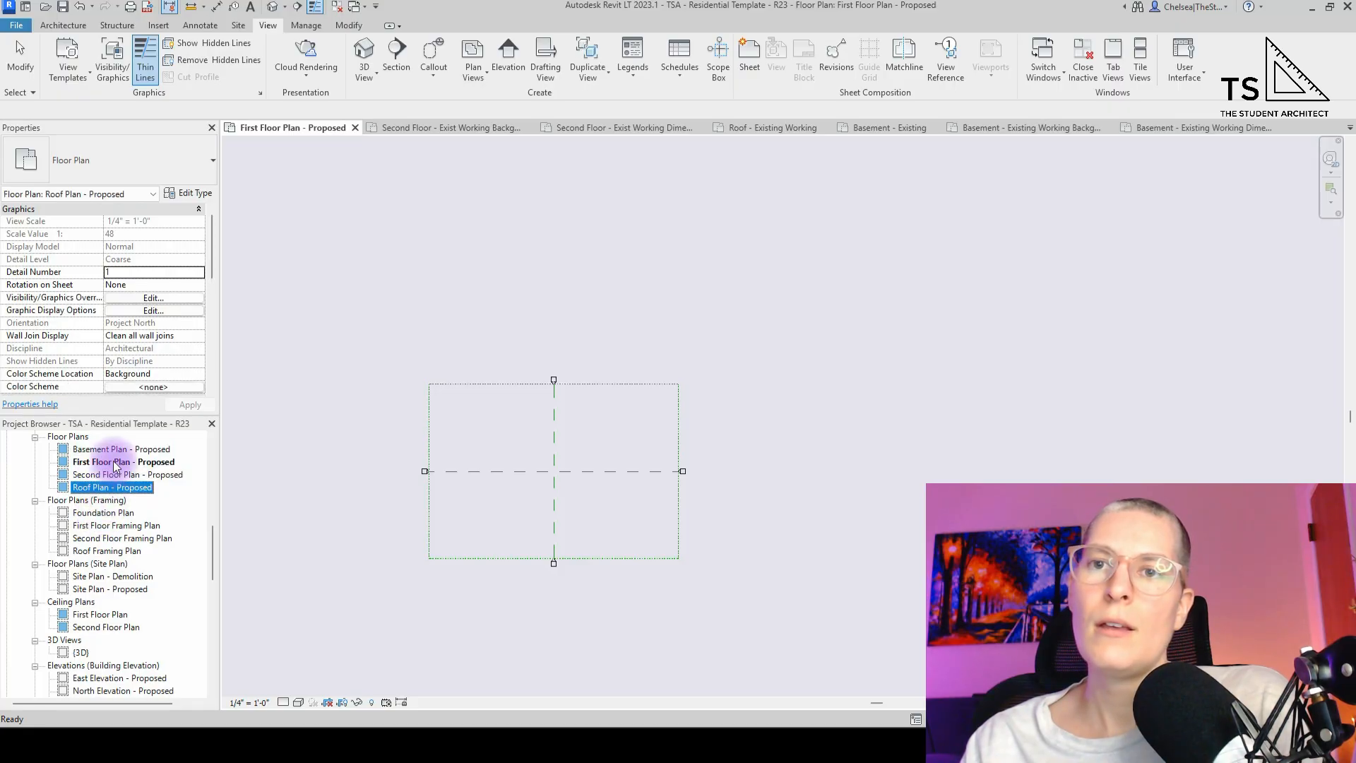
- Duplicate the Basement Plan - Proposed floor plan view without detailing
scroll(114, 466, up, 1)
scroll(114, 466, up, 1)
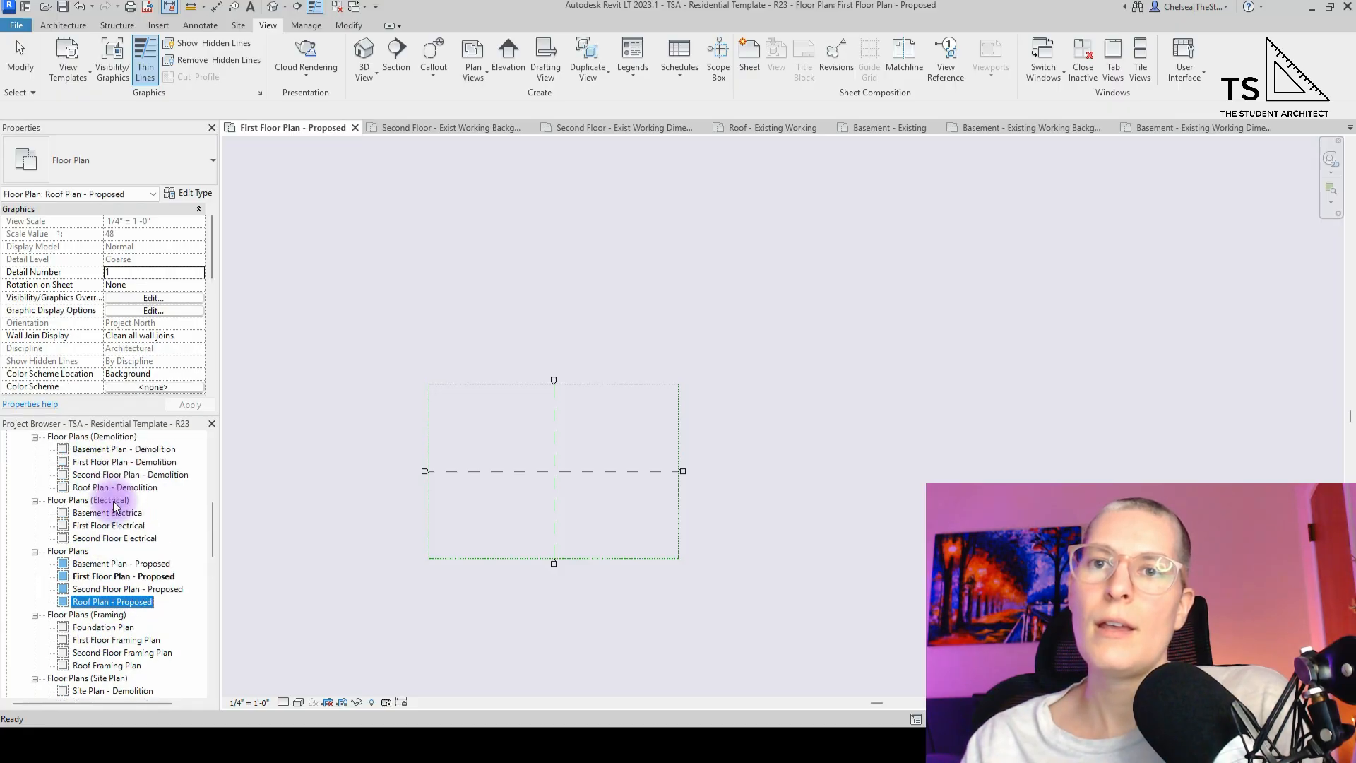
right_click(114, 565)
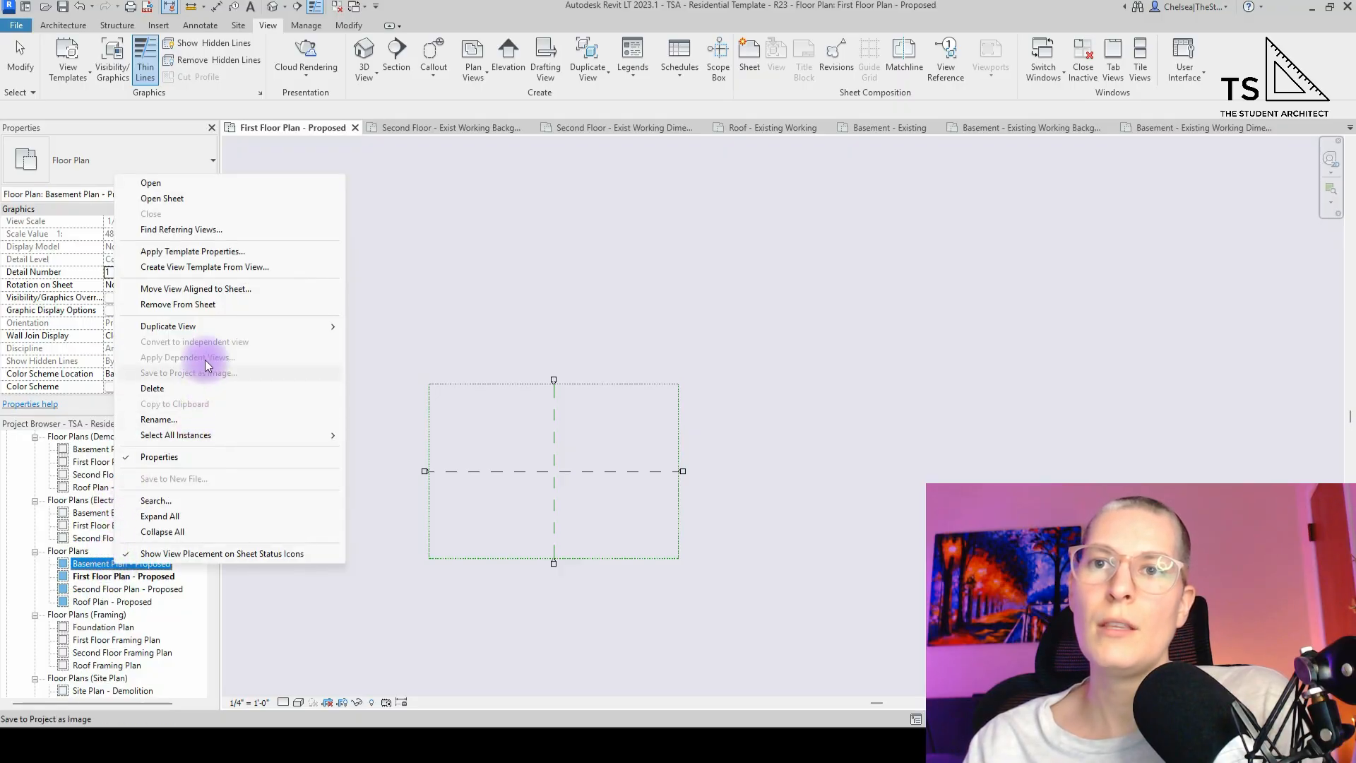
mouse_move(216, 330)
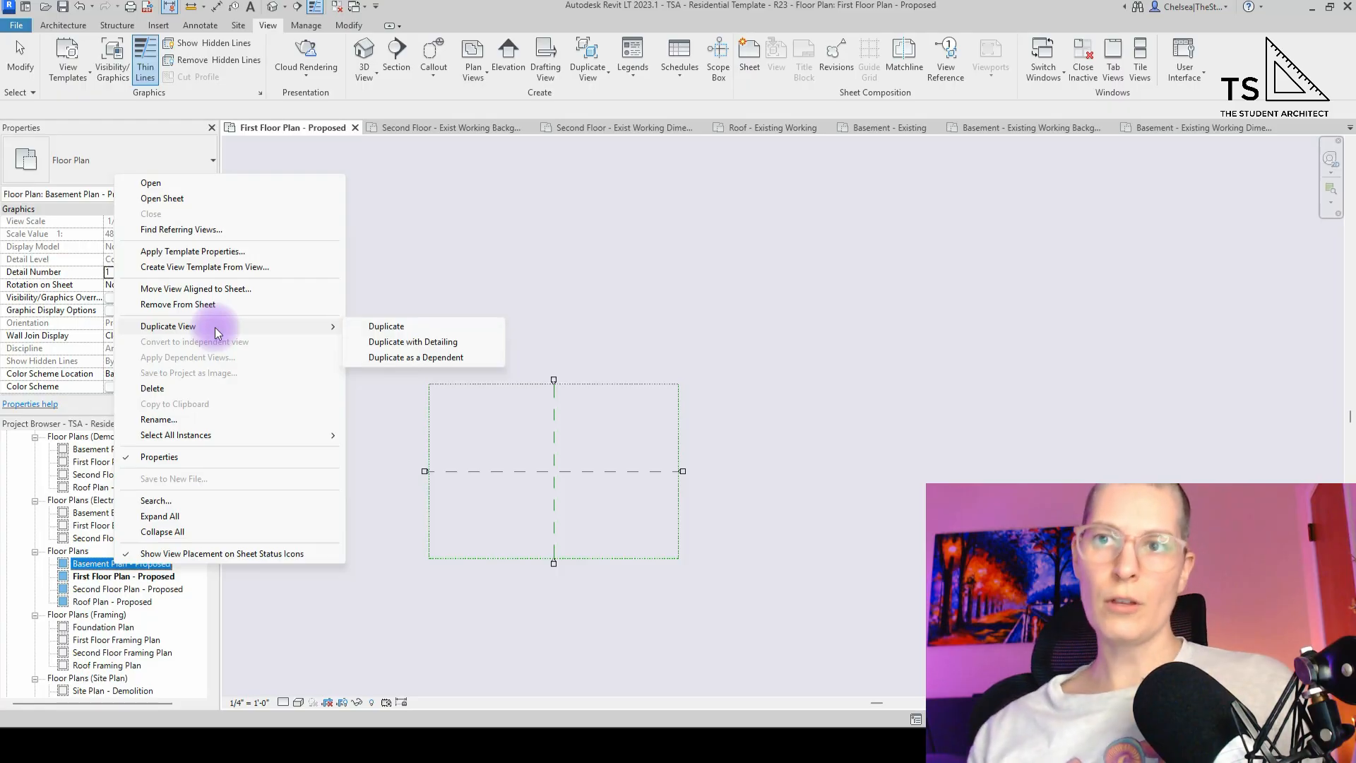
click(419, 325)
- Rename the duplicated basement view as Basement Plan - Working
click(172, 575)
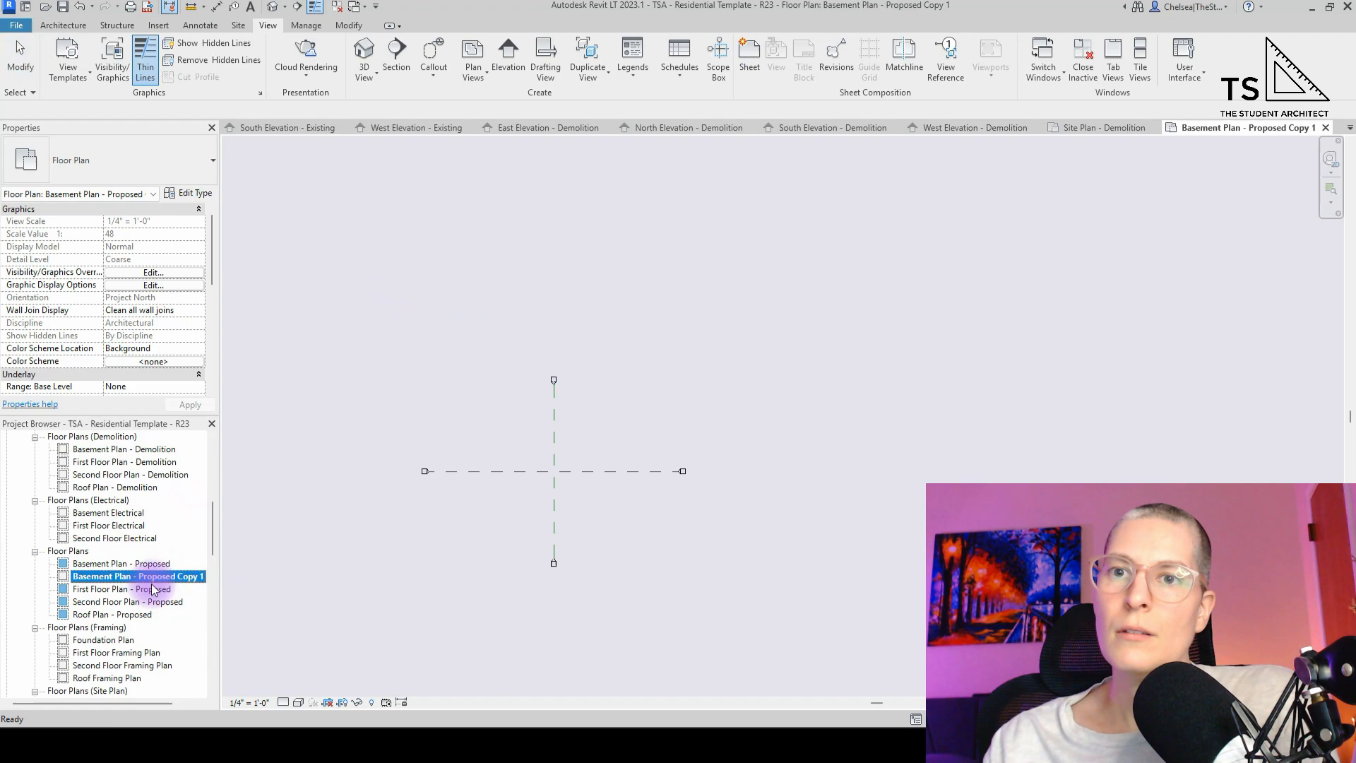
click(149, 578)
drag(135, 577, 245, 590)
key(BackSpace)
text(Working)
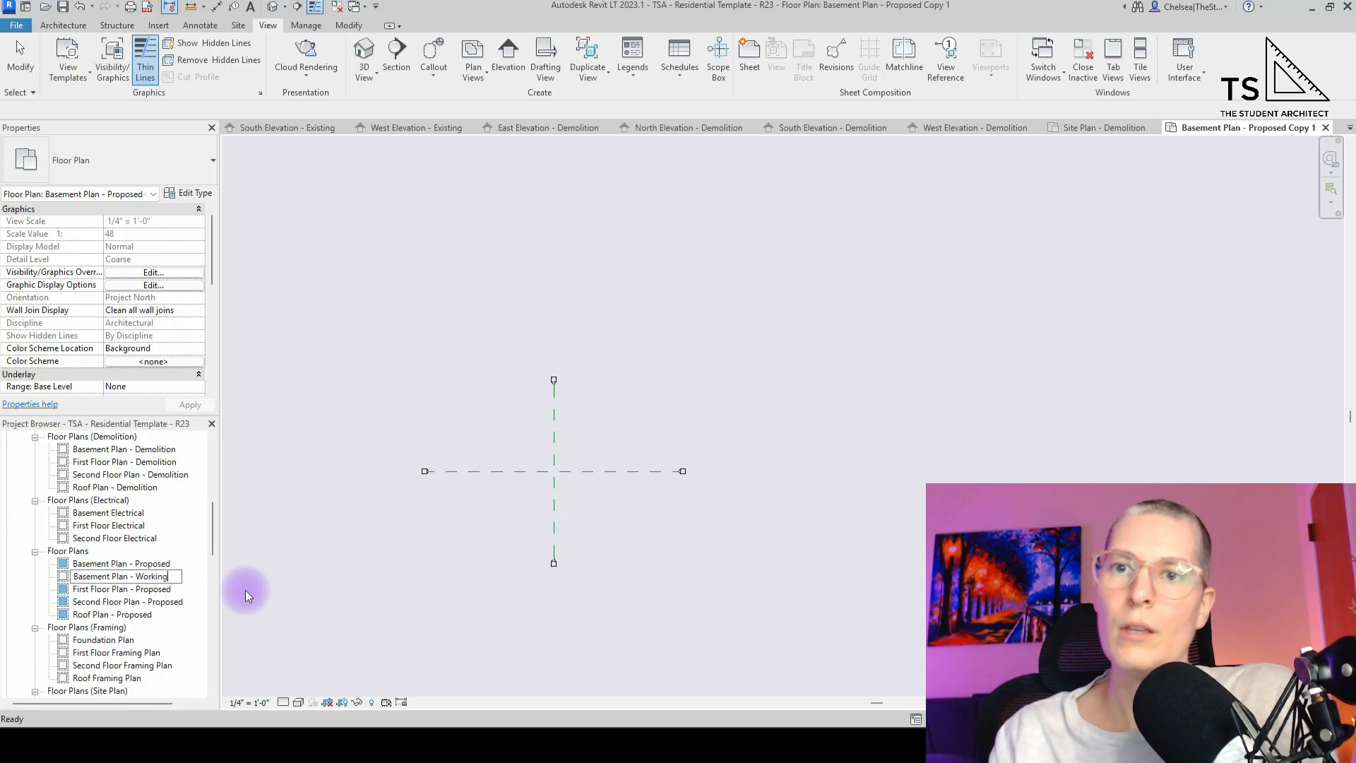
key(Return)
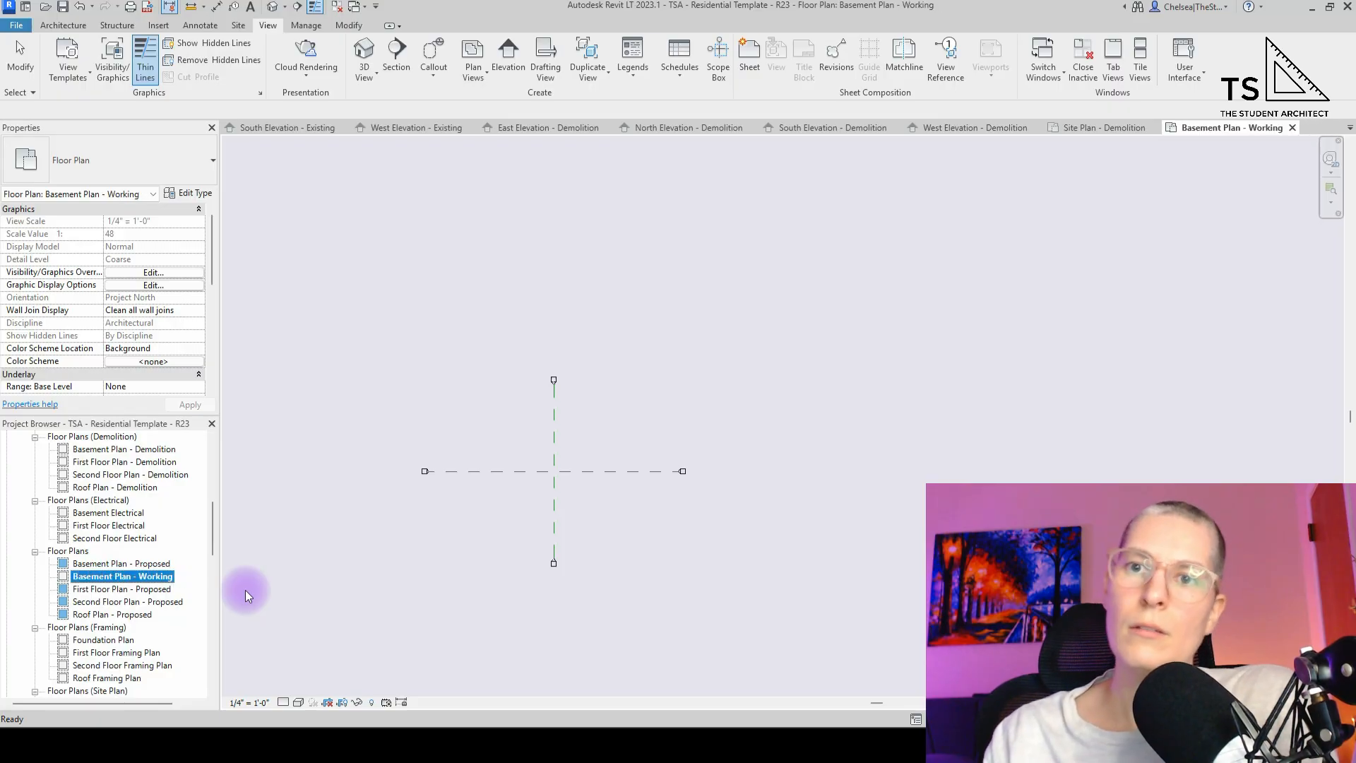
- Duplicate the First Floor Plan - Proposed view without detailing and rename the copy as First Floor Plan - Working
click(141, 589)
right_click(146, 589)
mouse_move(288, 346)
click(406, 346)
click(165, 601)
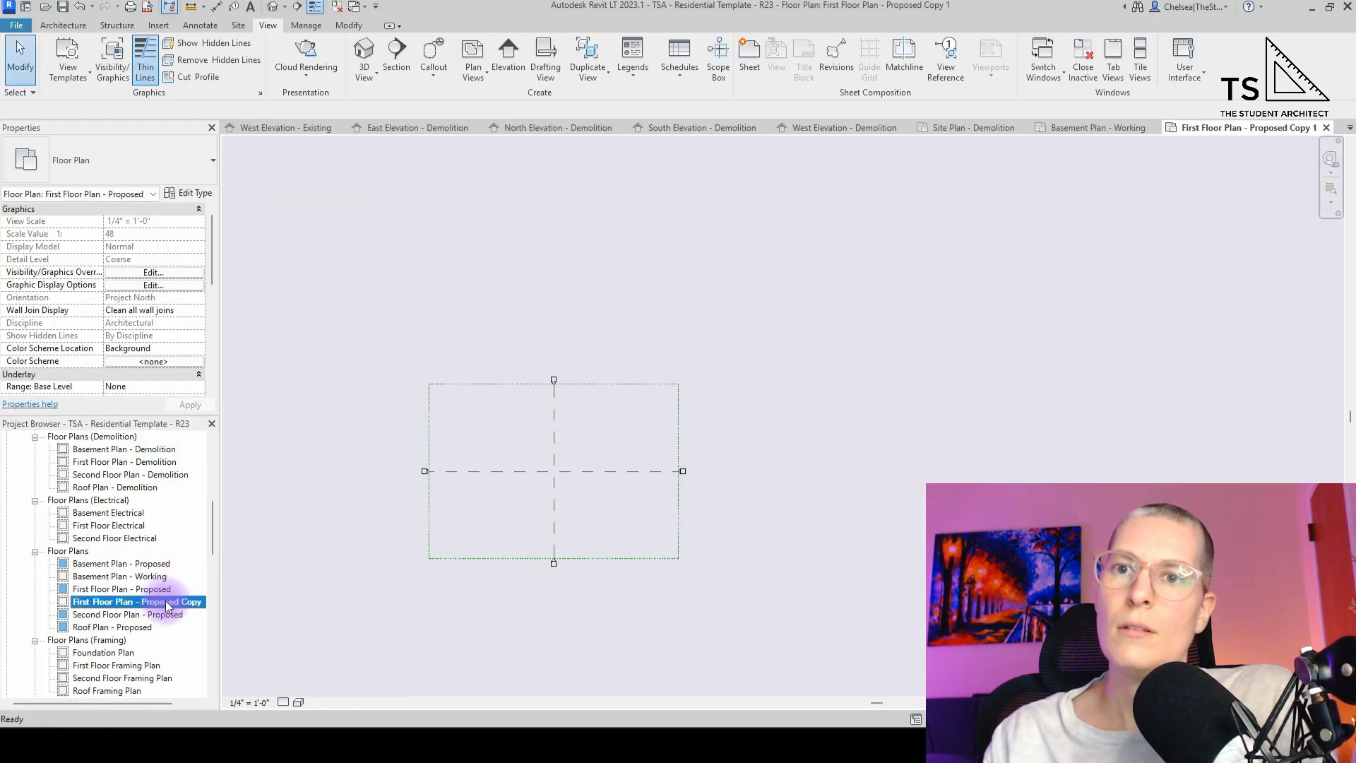
click(147, 604)
drag(136, 602, 192, 599)
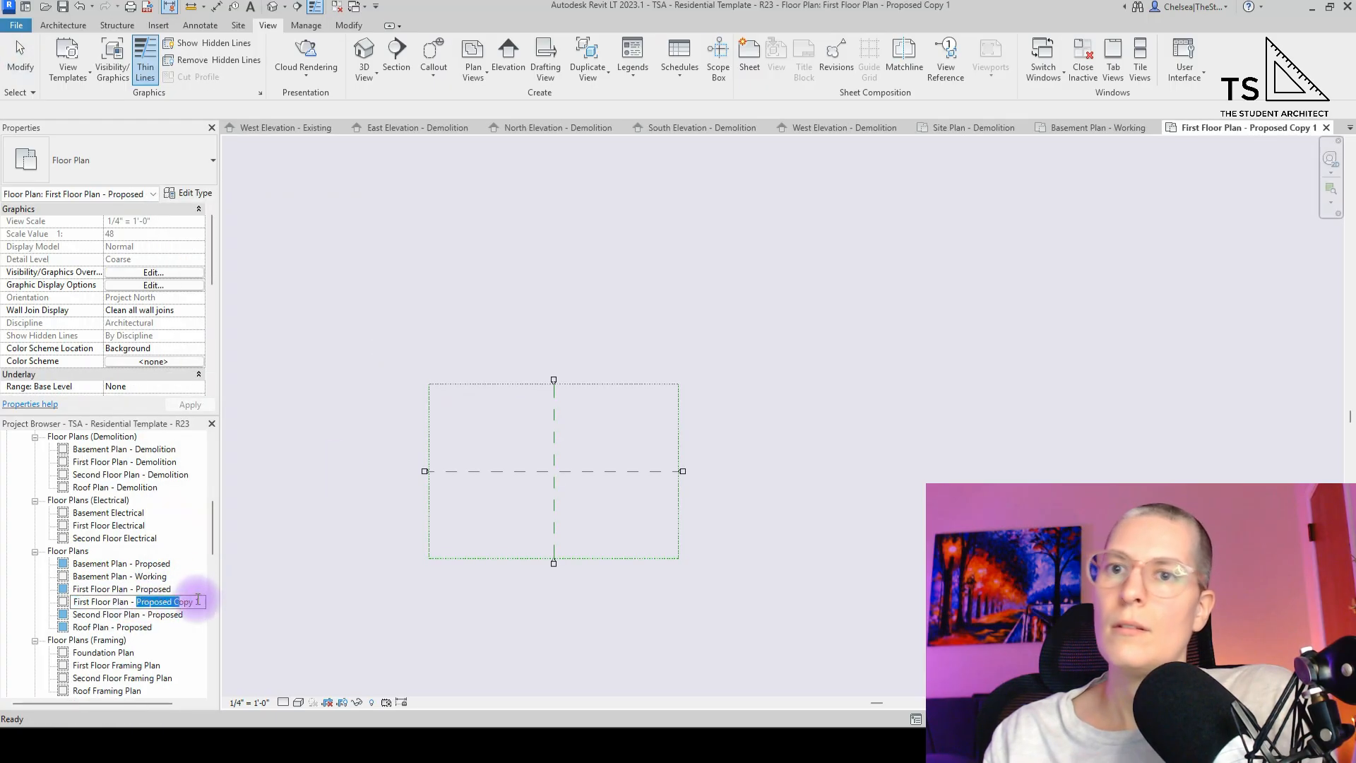
text(Working)
key(Return)
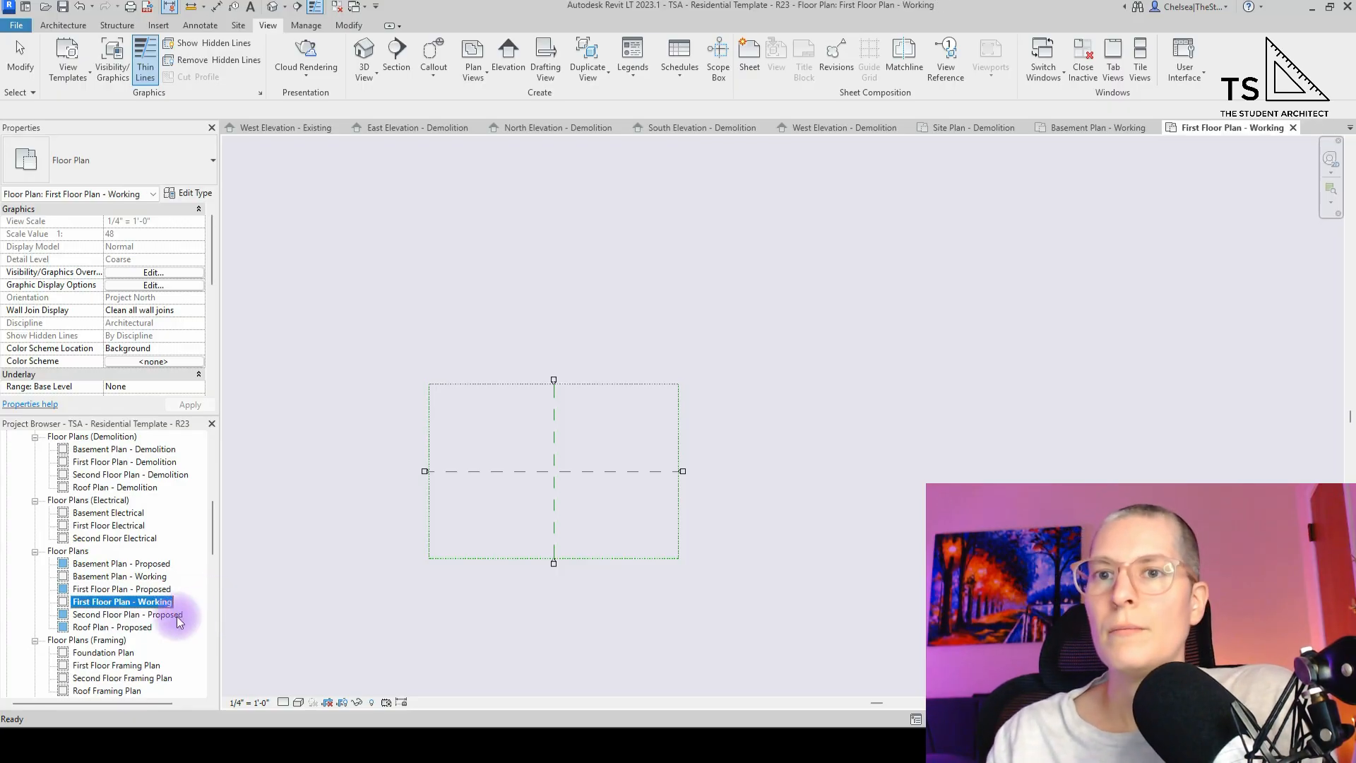
- Duplicate the Second Floor Plan - Proposed view without detailing and rename the copy as Second Floor Plan - Working
right_click(149, 615)
mouse_move(300, 370)
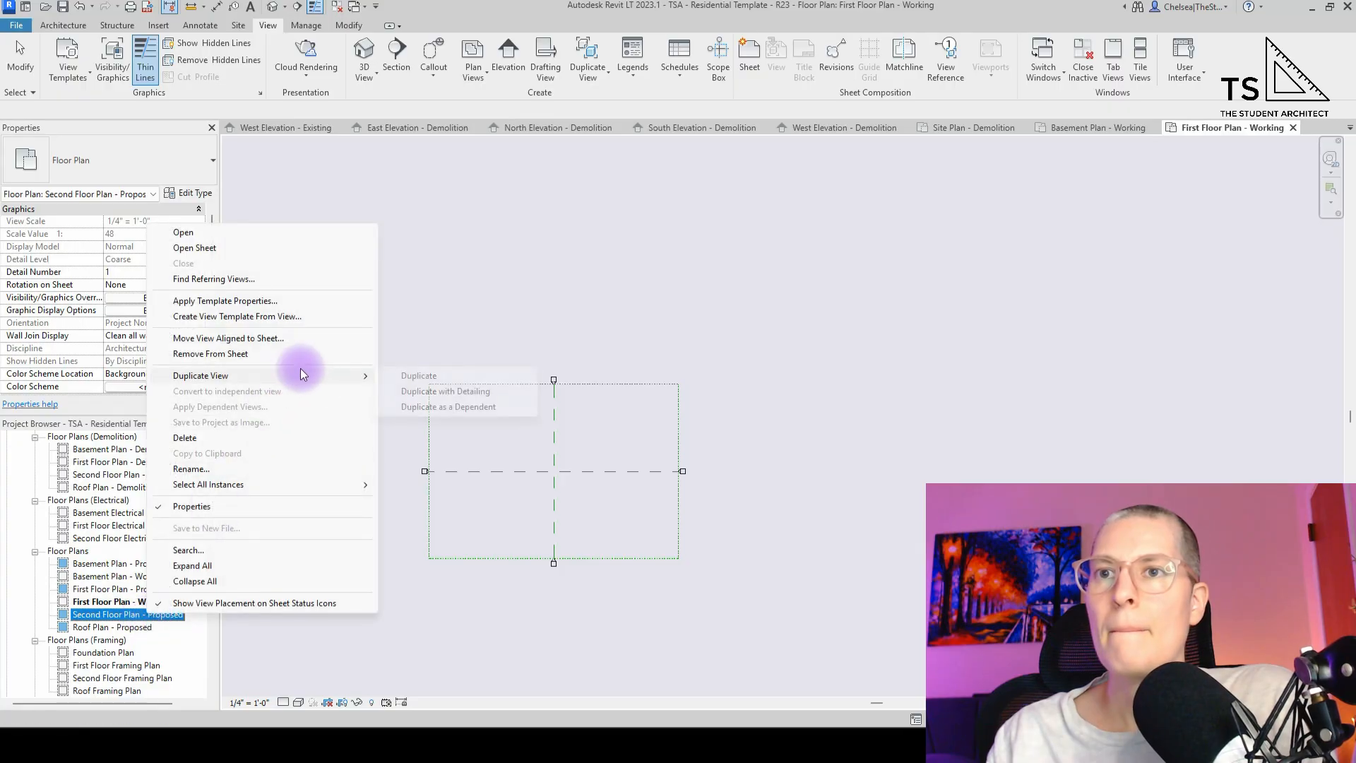
click(431, 378)
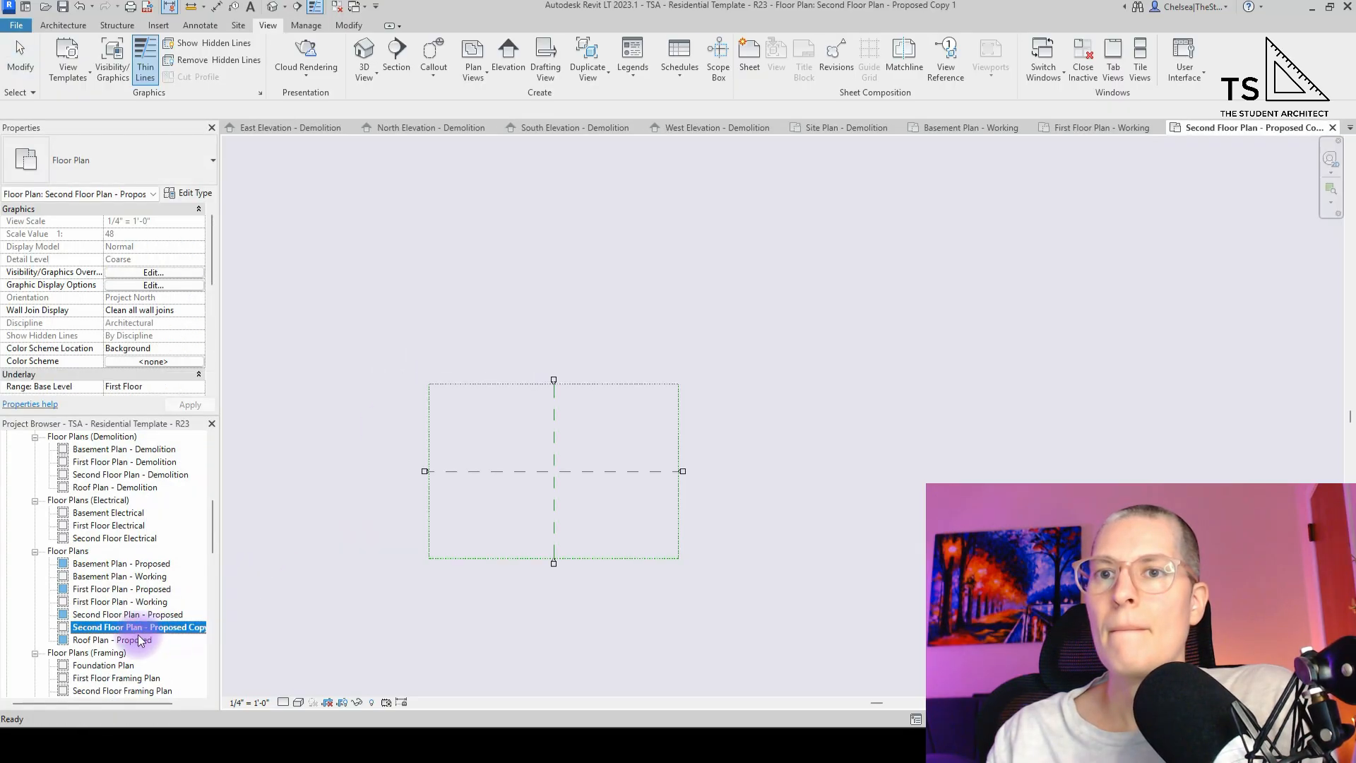
click(153, 629)
drag(142, 627, 205, 622)
click(146, 628)
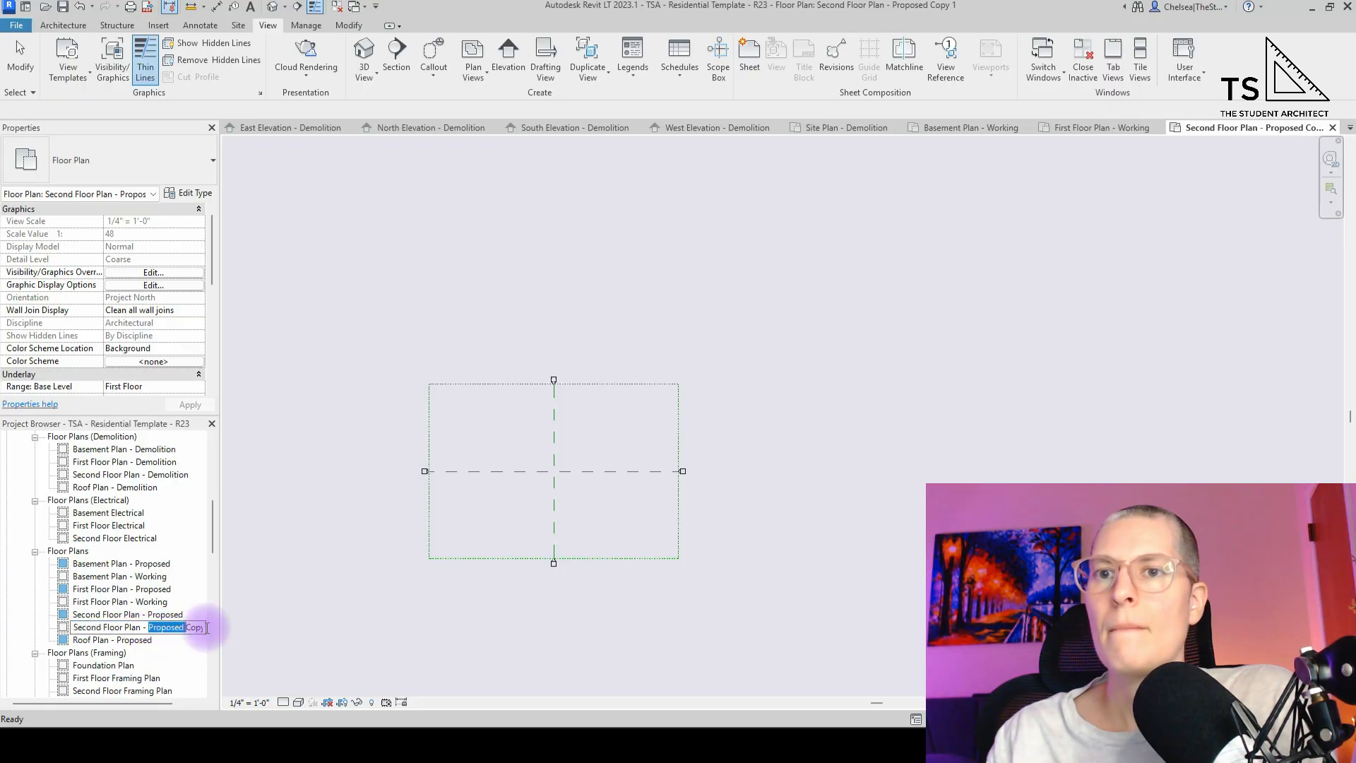
text(Working)
key(Return)
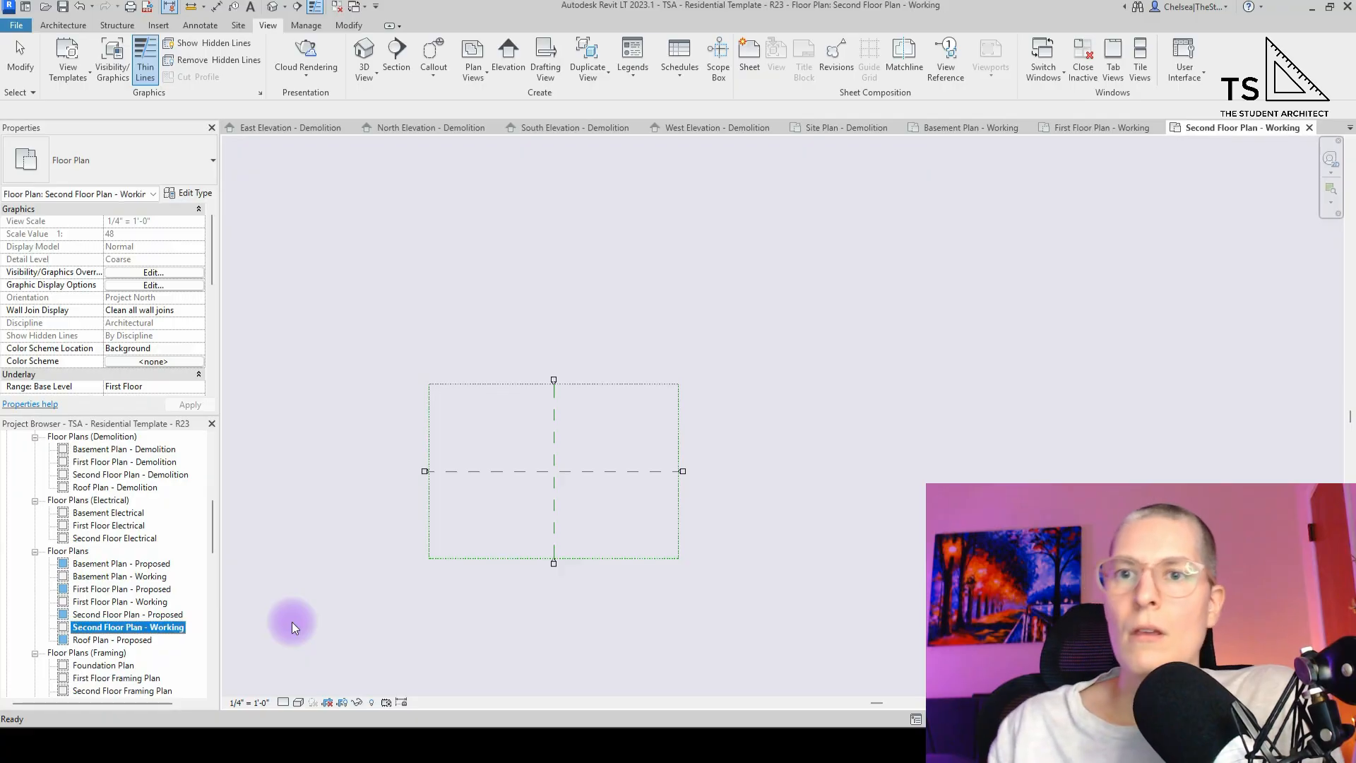
- Duplicate the Roof Plan - Proposed view without detailing and rename the copy as Roof Plan - Working
click(134, 639)
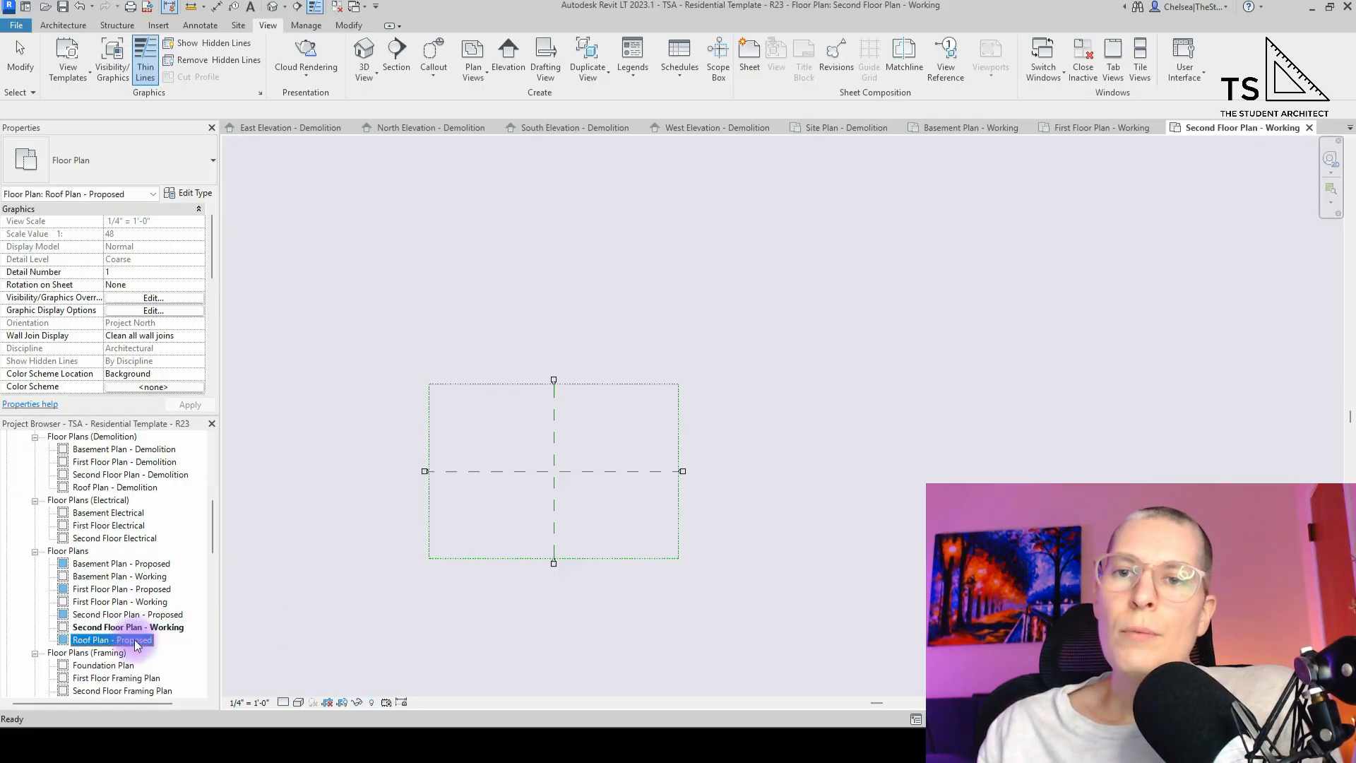
right_click(134, 639)
mouse_move(287, 402)
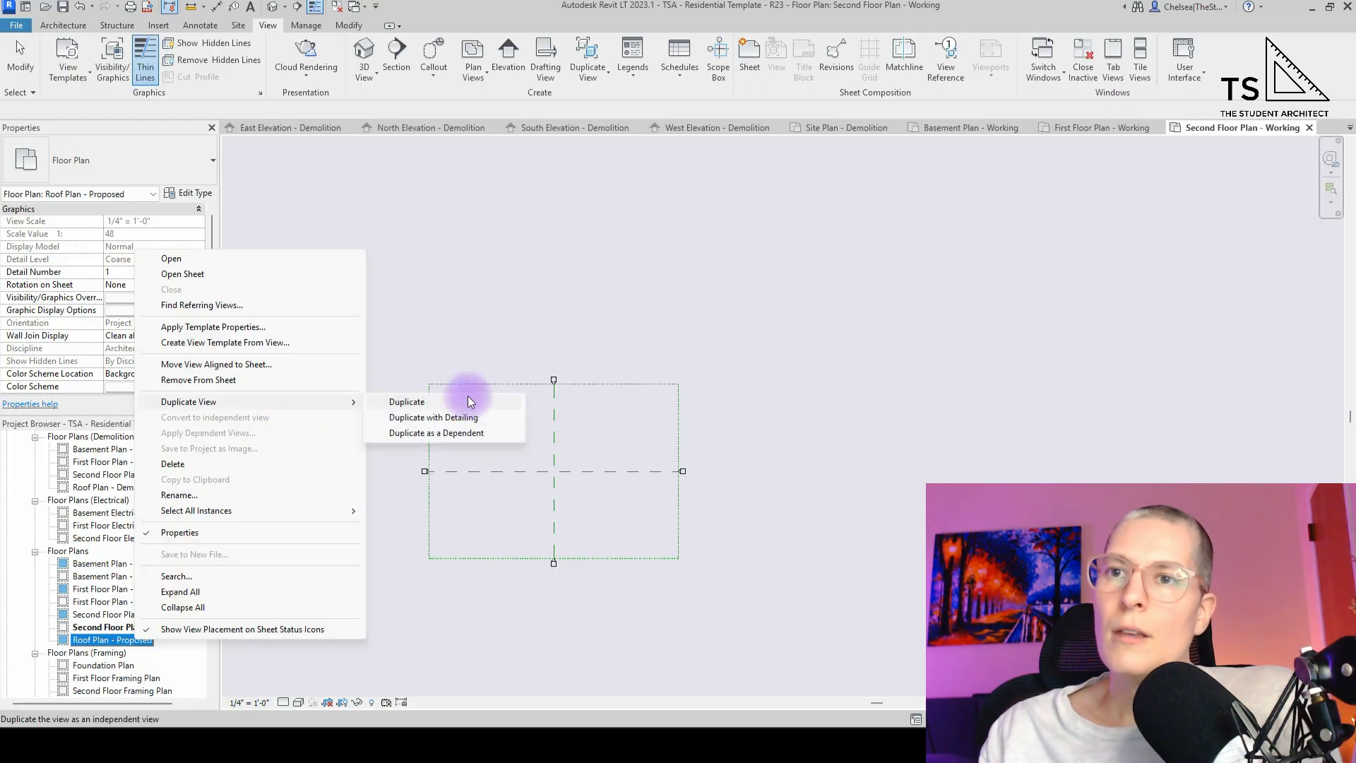
click(470, 402)
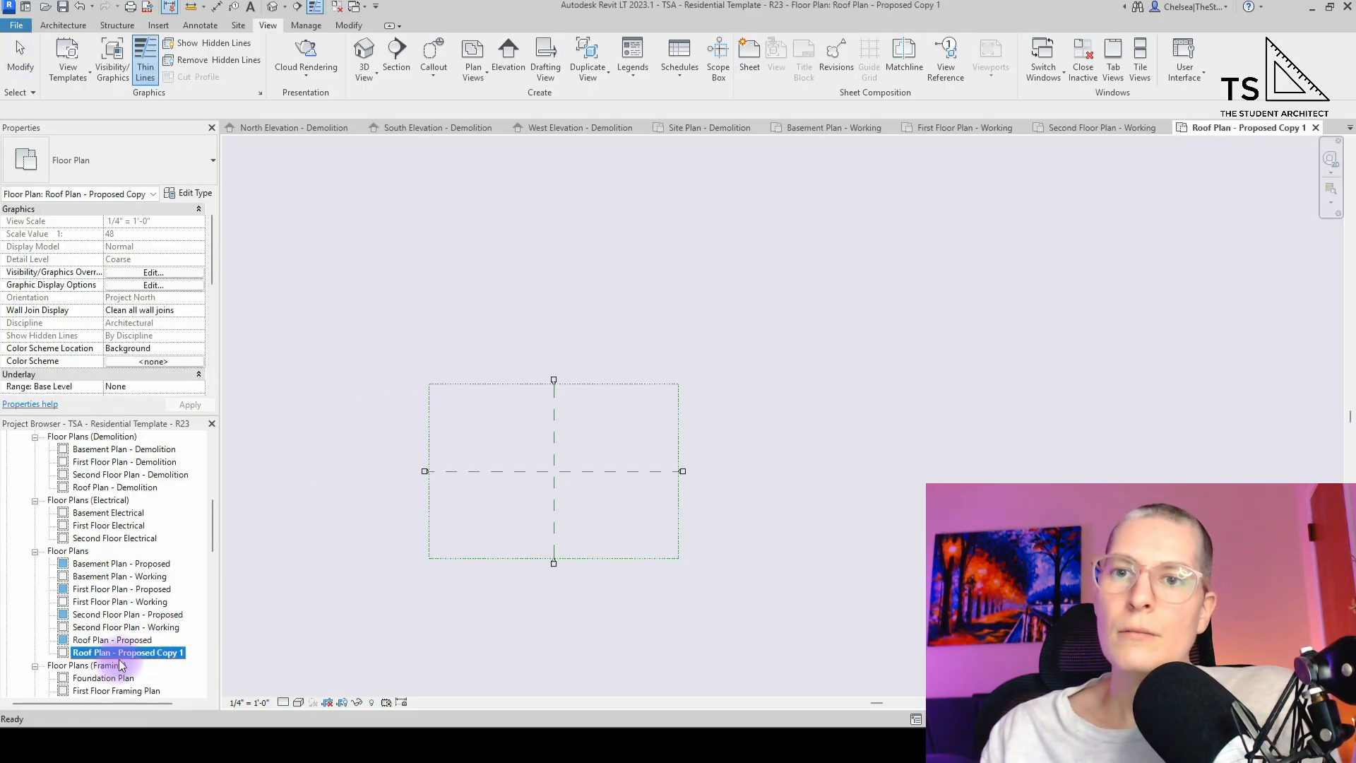
click(124, 657)
drag(118, 654, 290, 643)
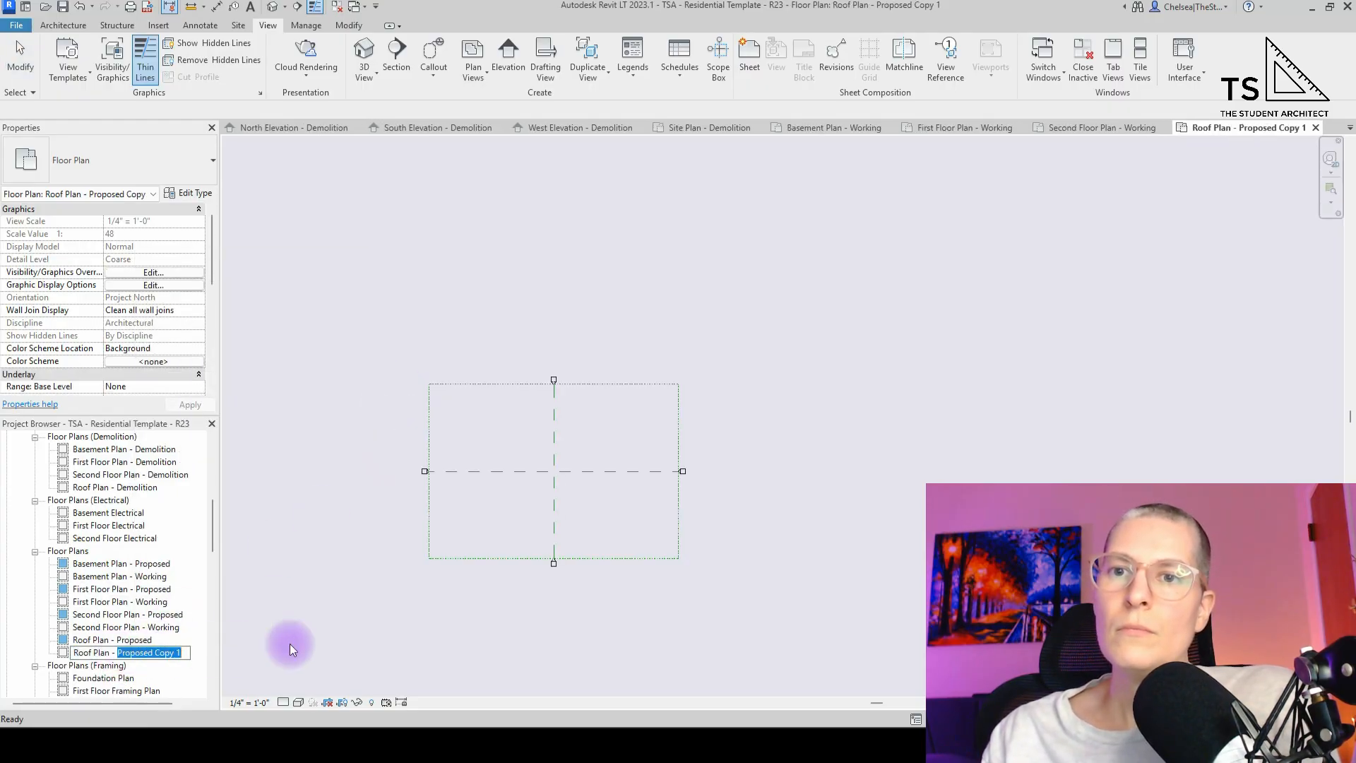
text(Working)
key(Return)
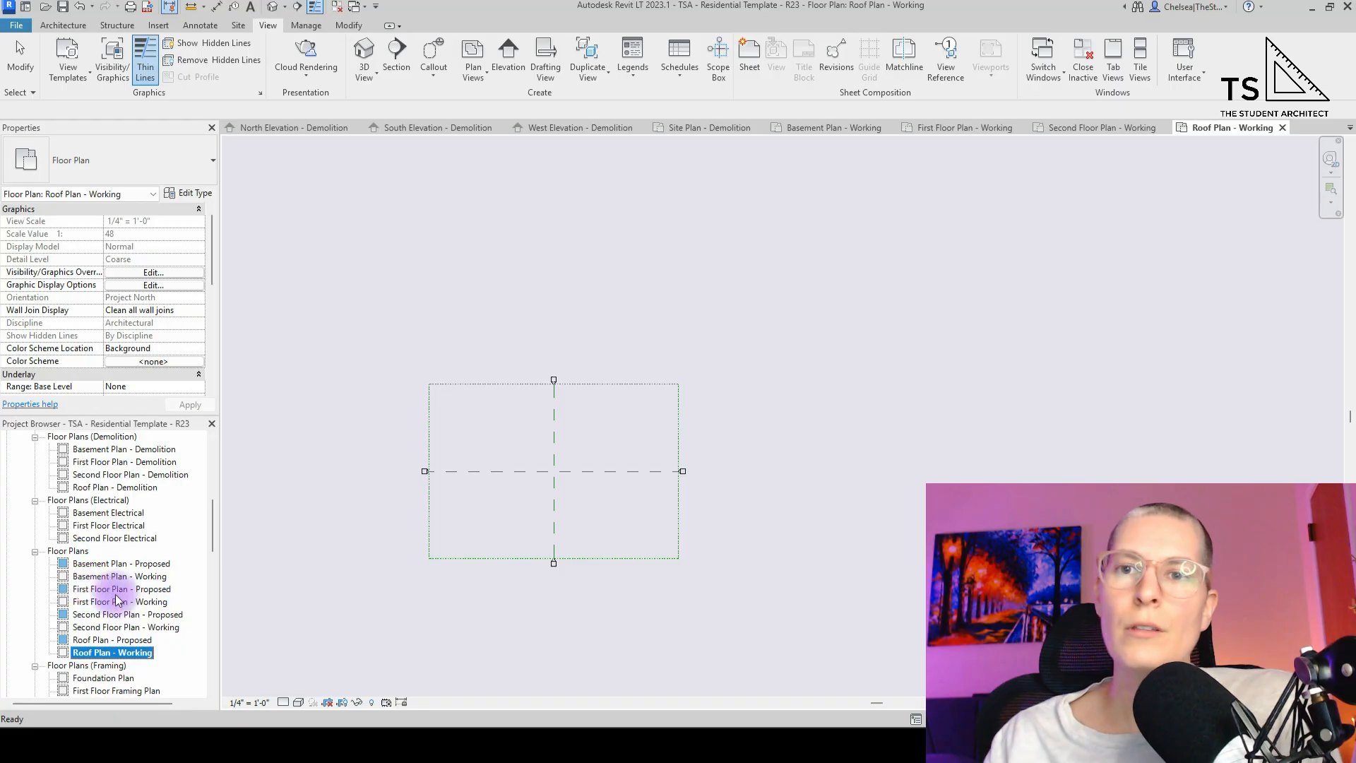
- Change the view type of the basement, first floor, second floor and roof working plans to Working
ctrl+click(153, 628)
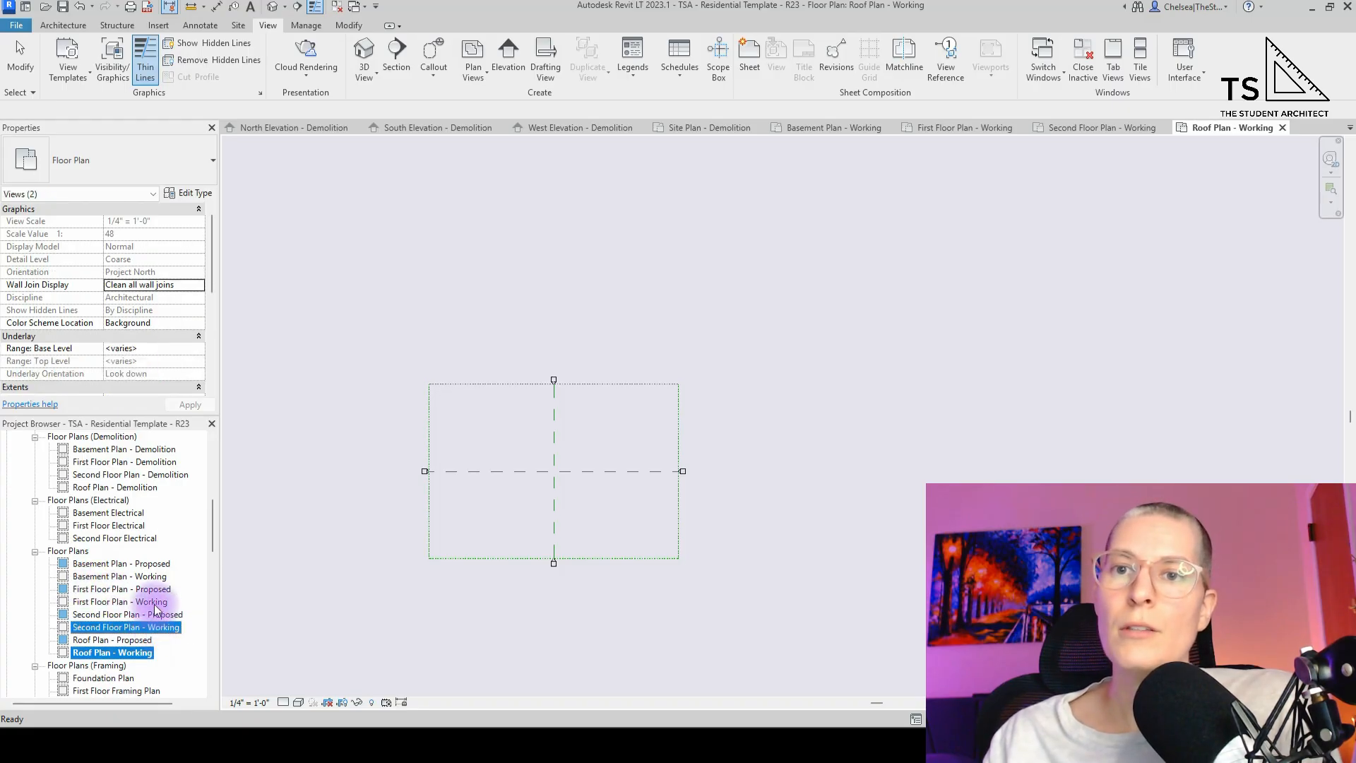
ctrl+click(154, 602)
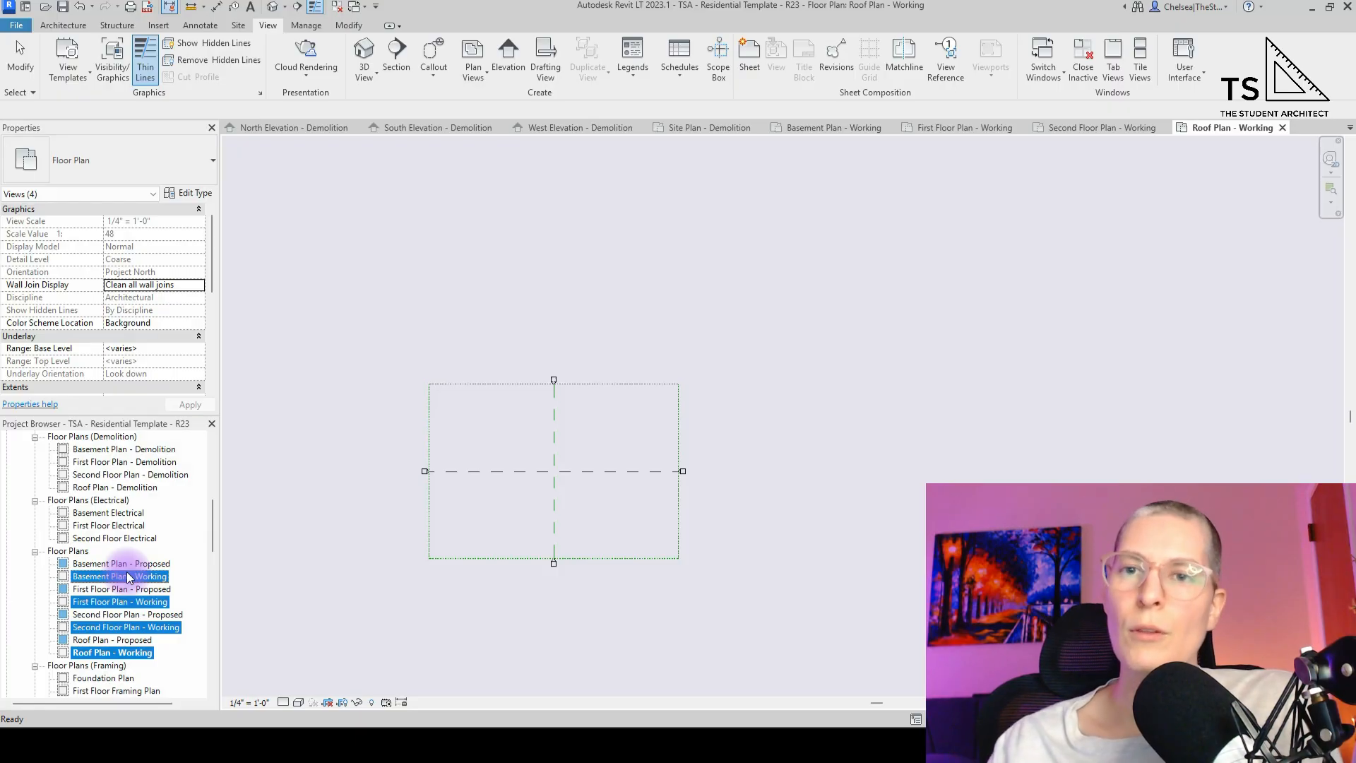
scroll(127, 576, down, 2)
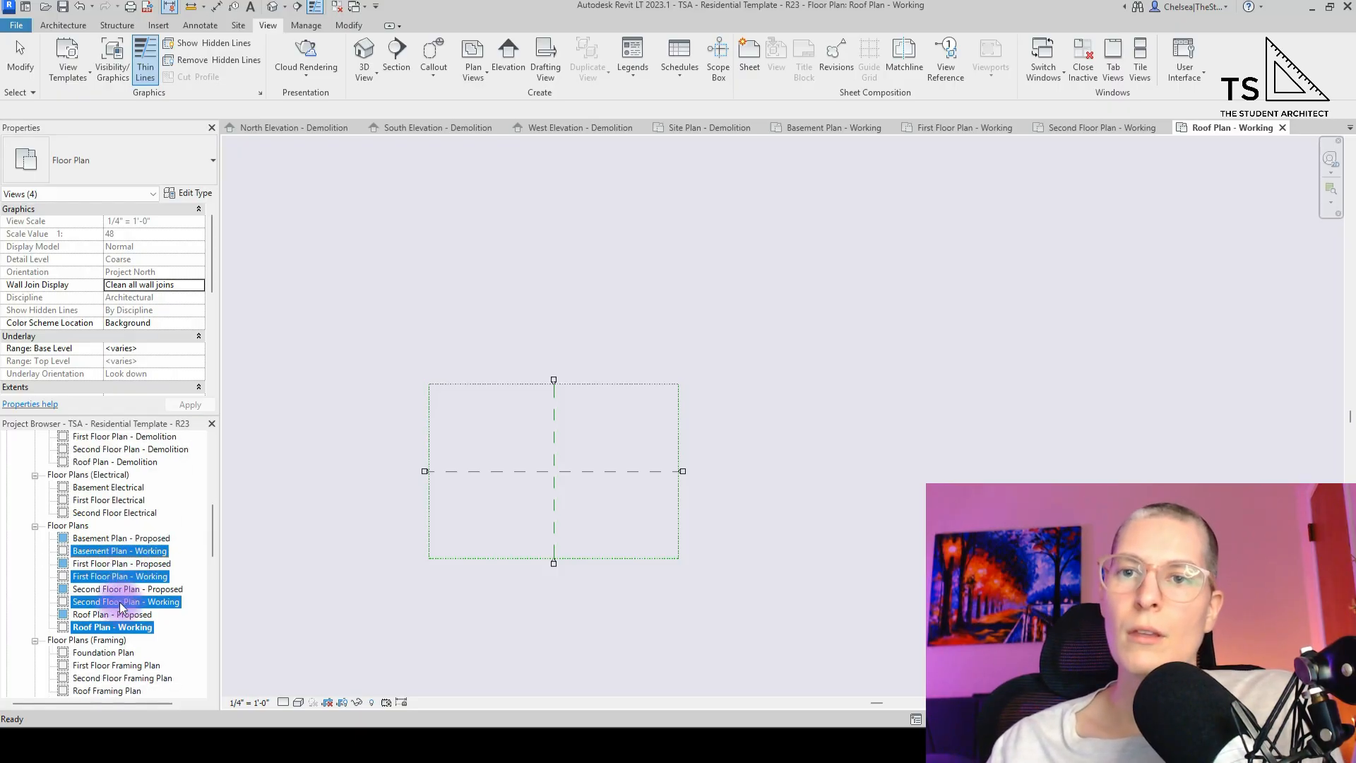
scroll(127, 566, up, 3)
click(103, 152)
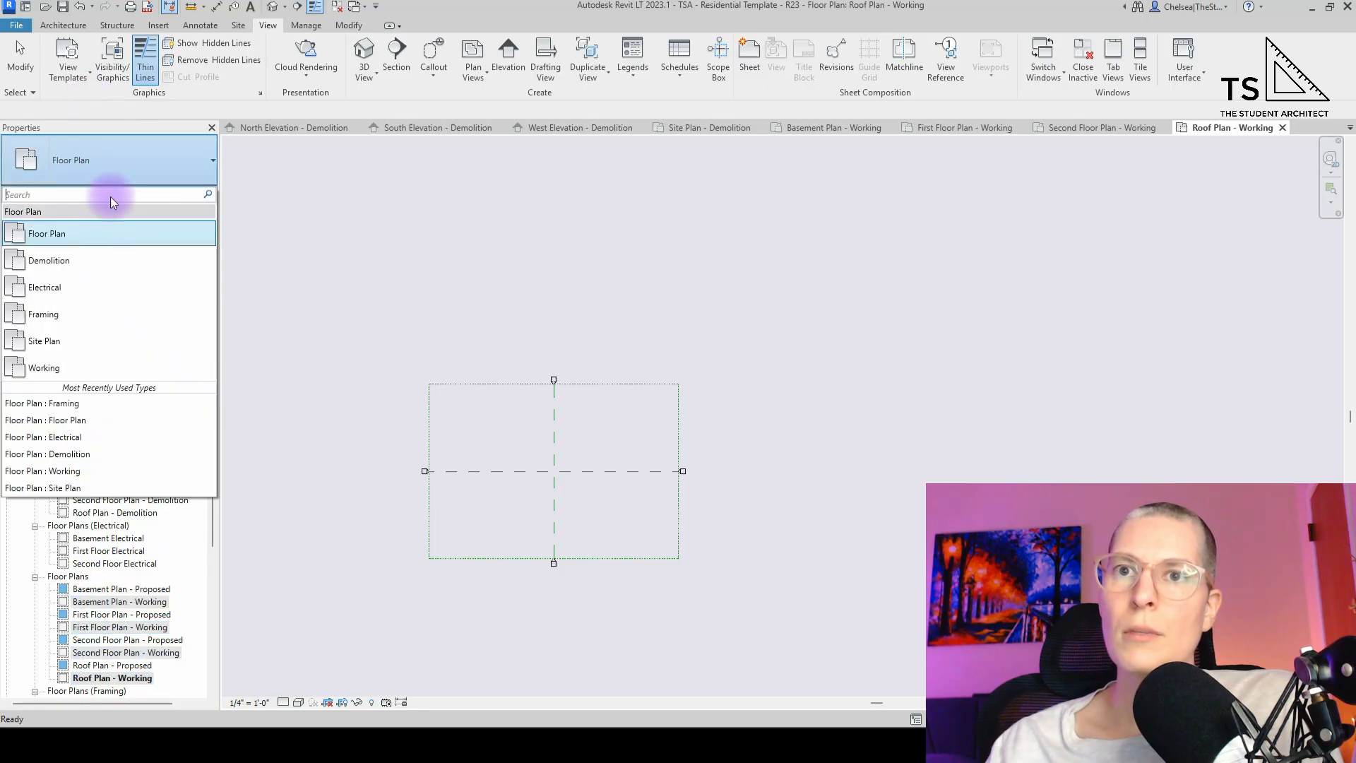
click(78, 370)
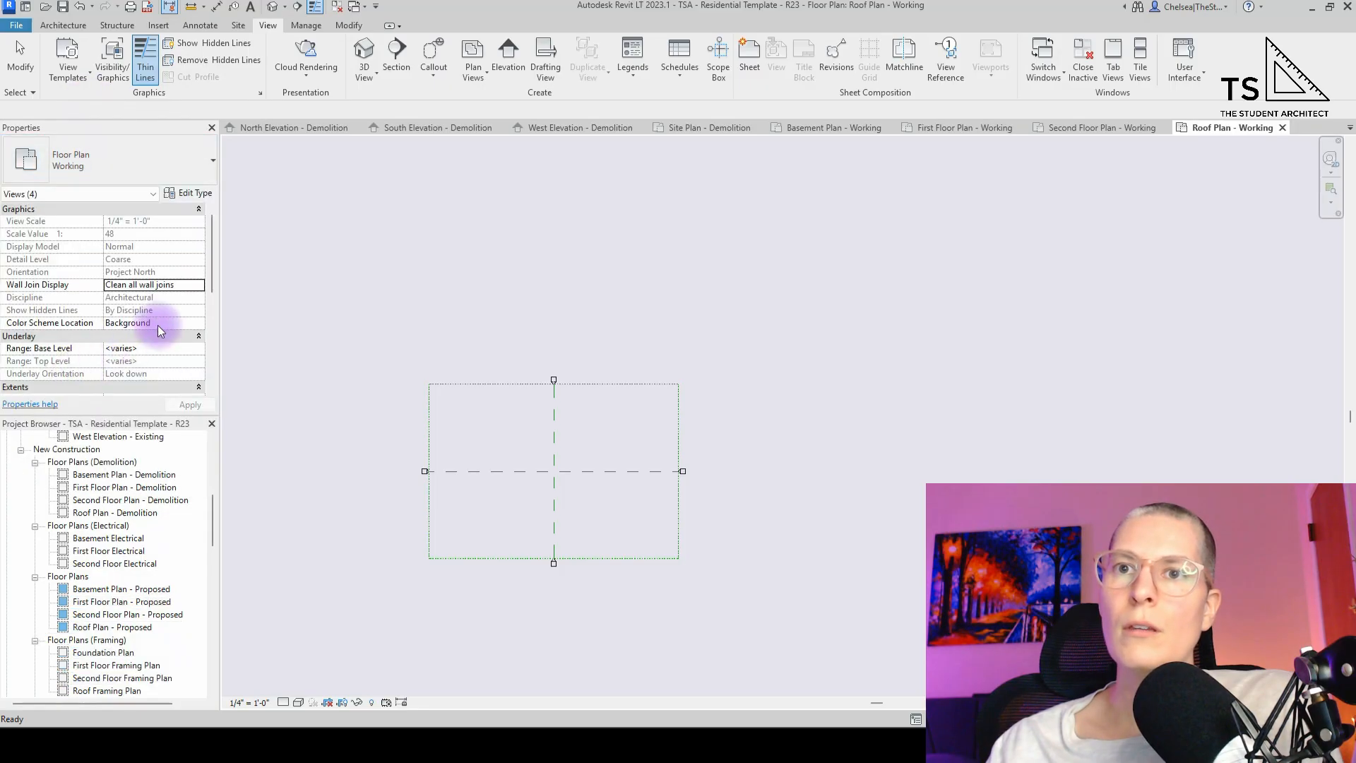
- Set the phase filter of the four working plan views to Show Previous + New
scroll(158, 325, down, 5)
click(174, 362)
click(198, 363)
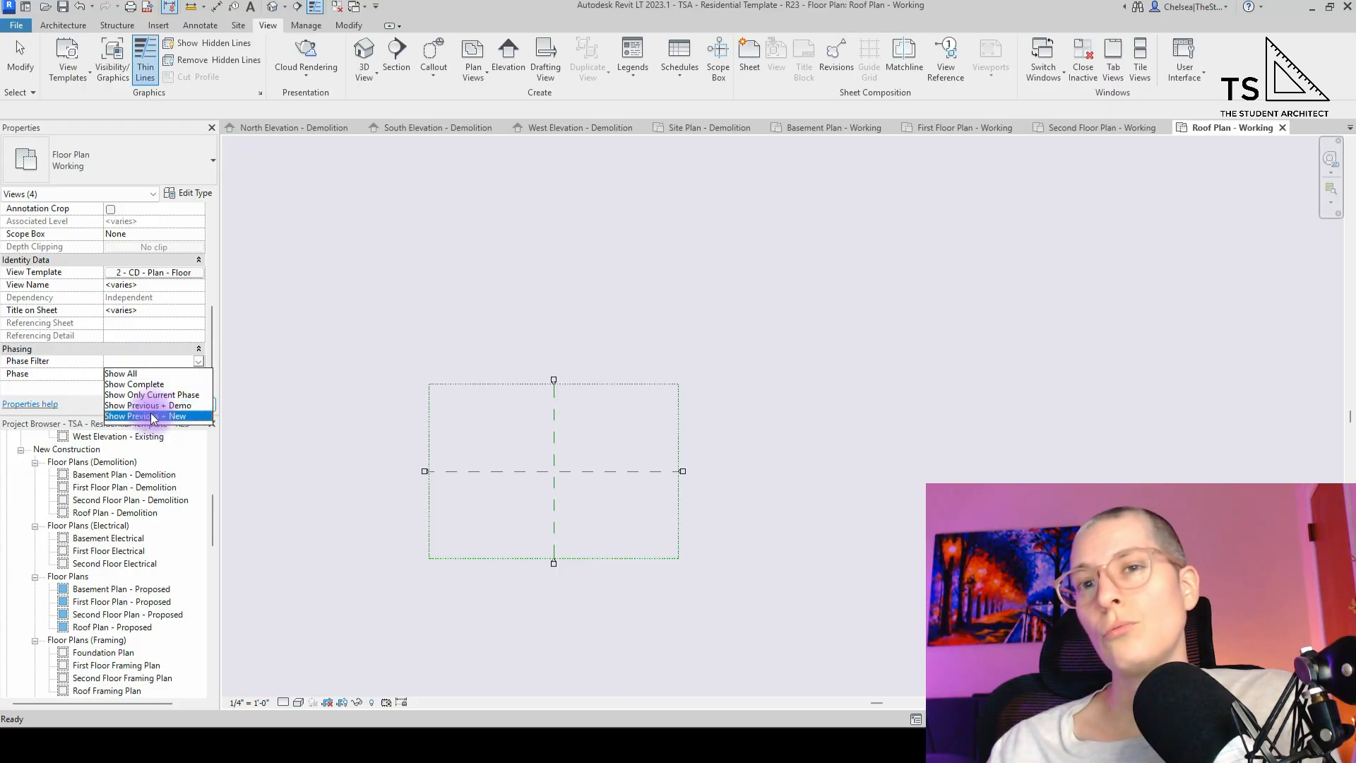
click(156, 417)
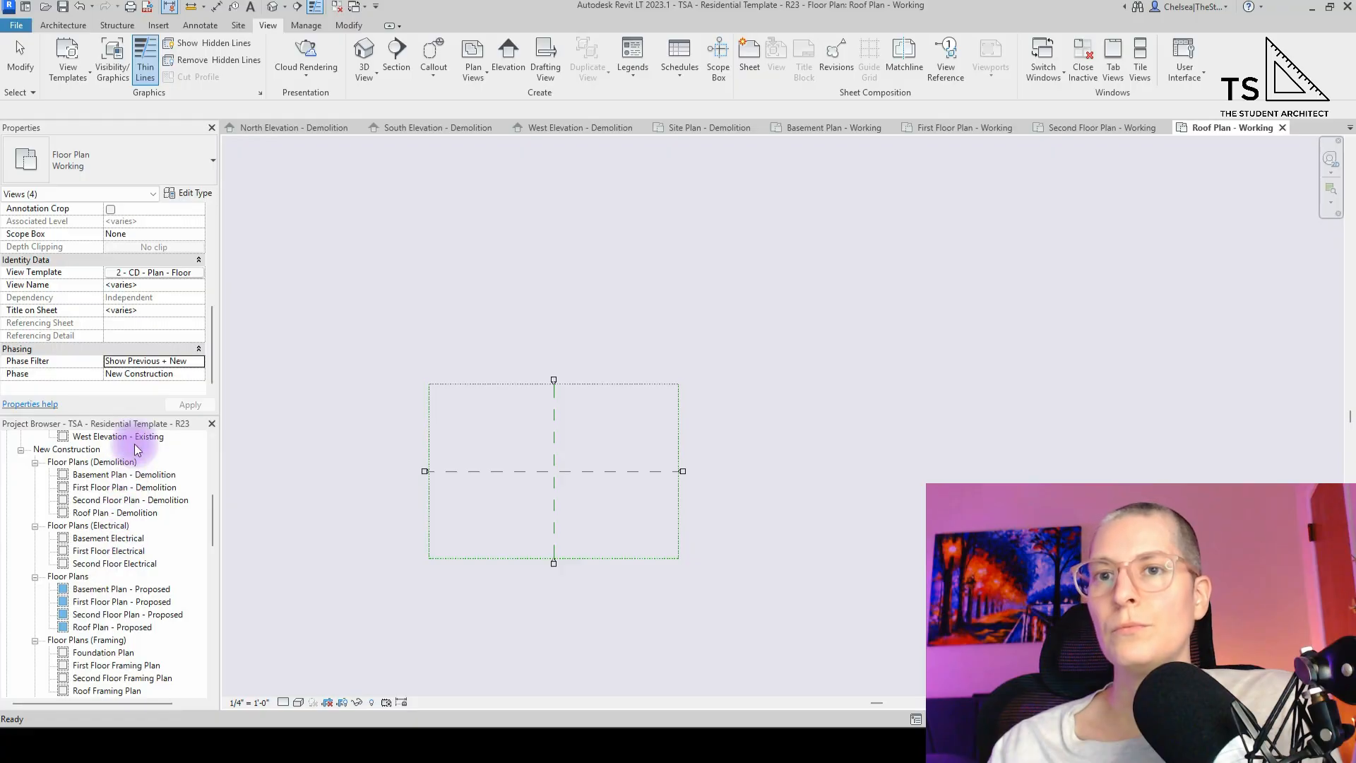
- Check the assigned view templates and phase settings of the demolition, electrical and proposed floor plans one by one
click(111, 475)
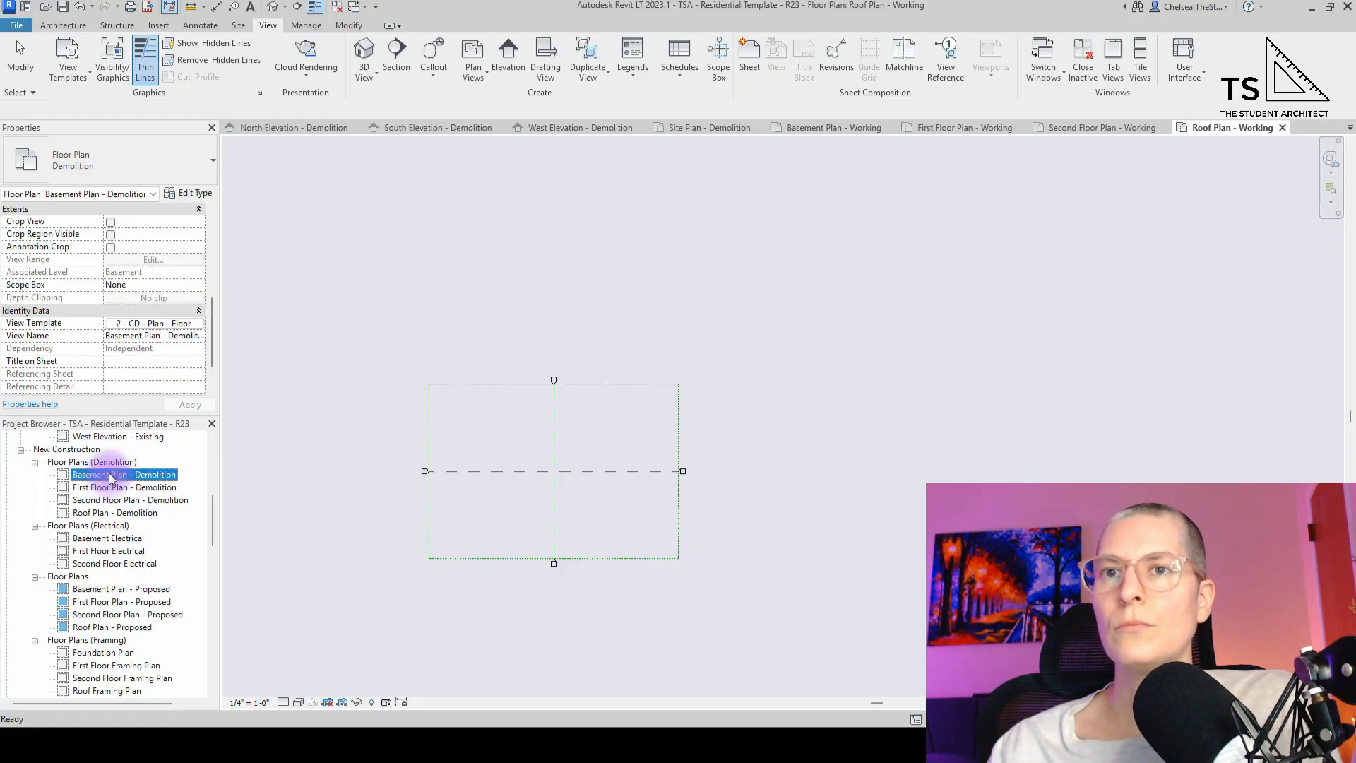
click(106, 488)
click(104, 500)
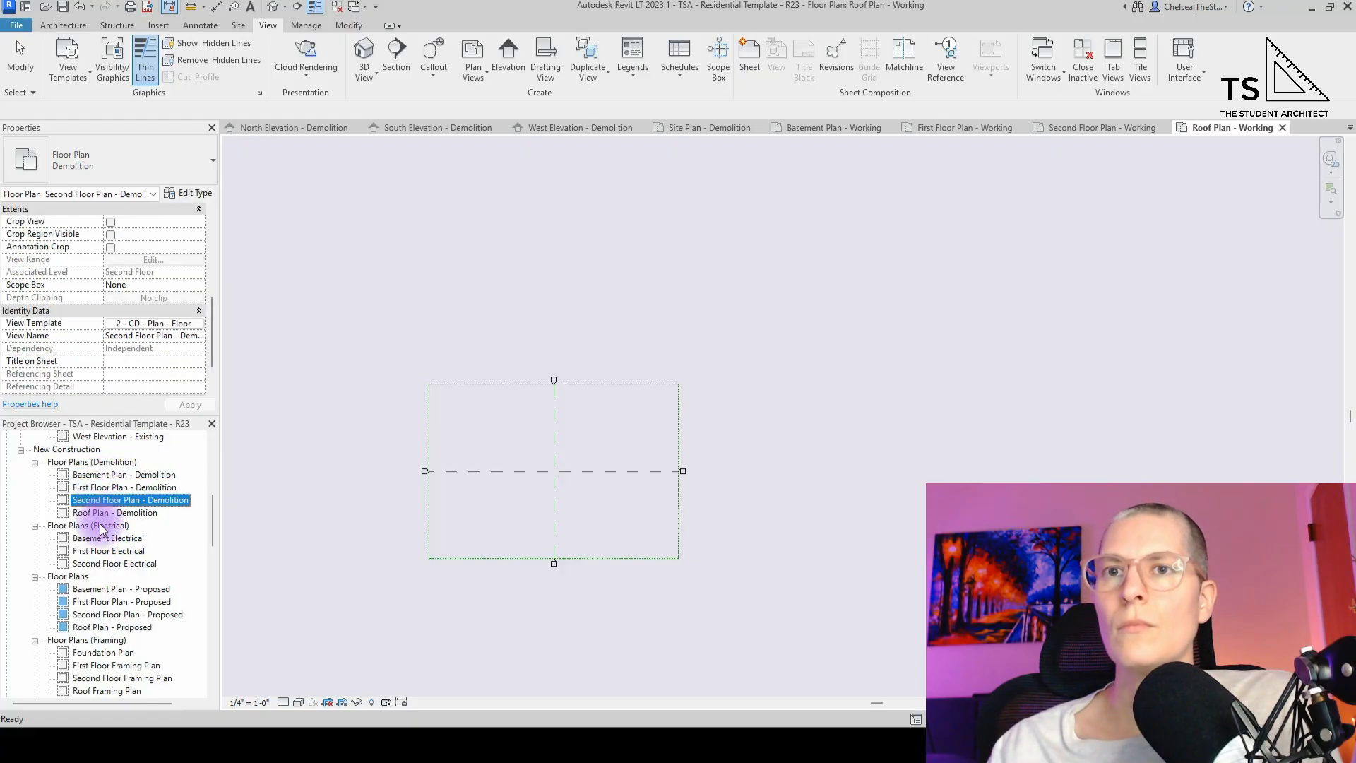
click(121, 514)
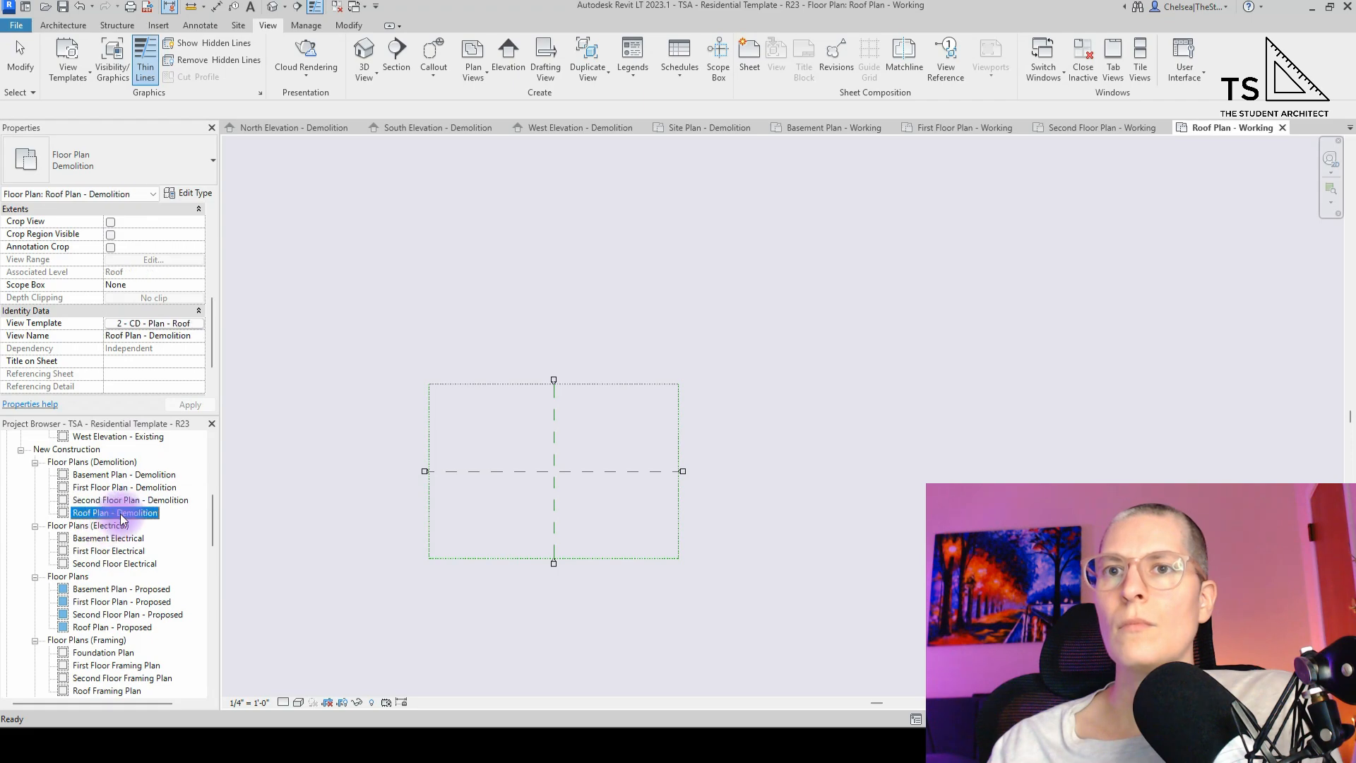
click(88, 526)
click(108, 538)
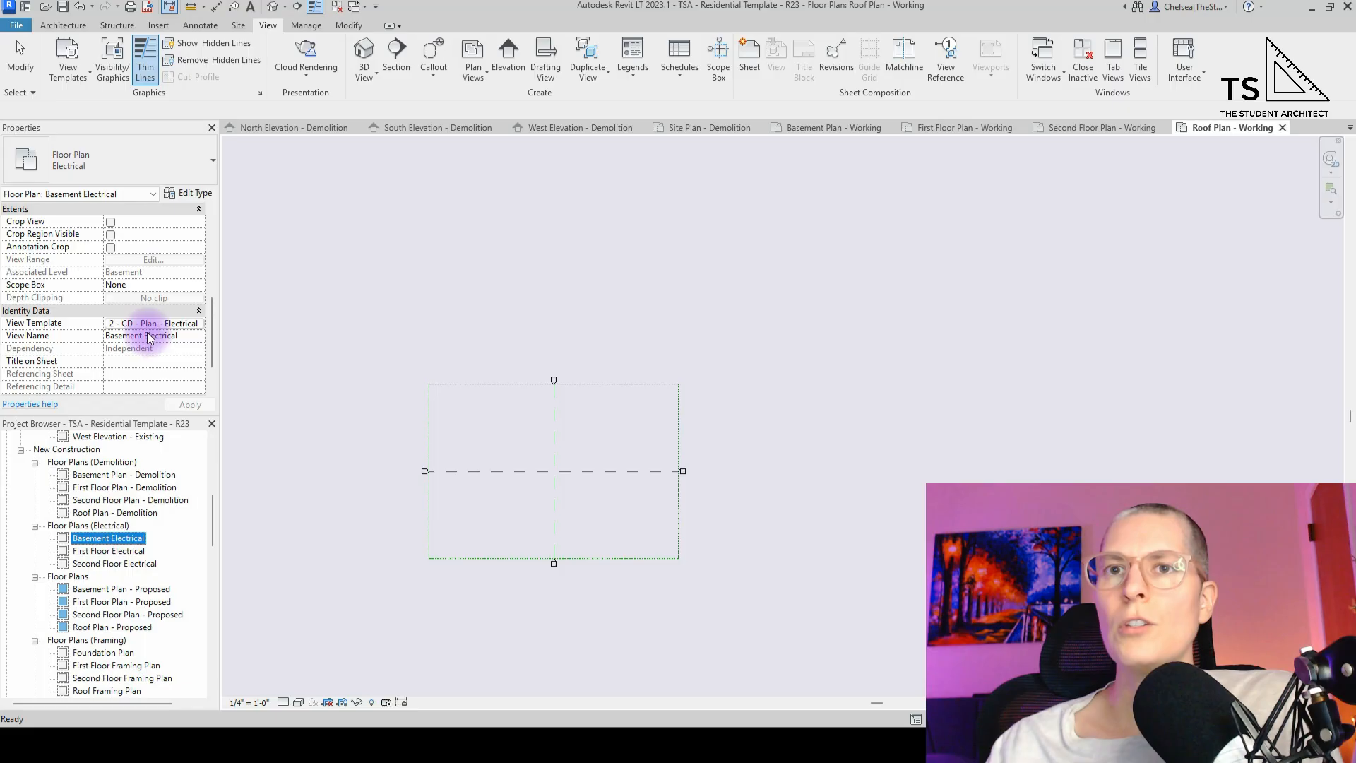
scroll(161, 339, down, 3)
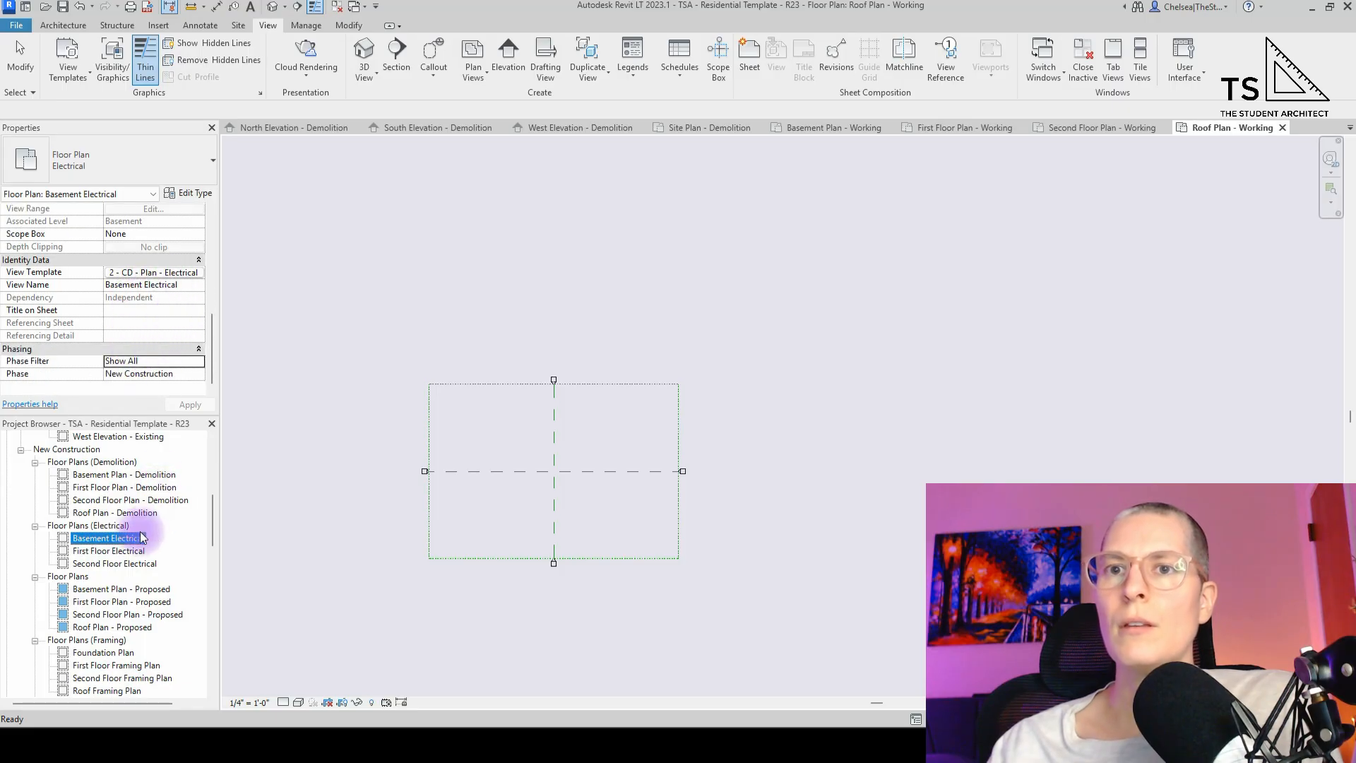
click(117, 552)
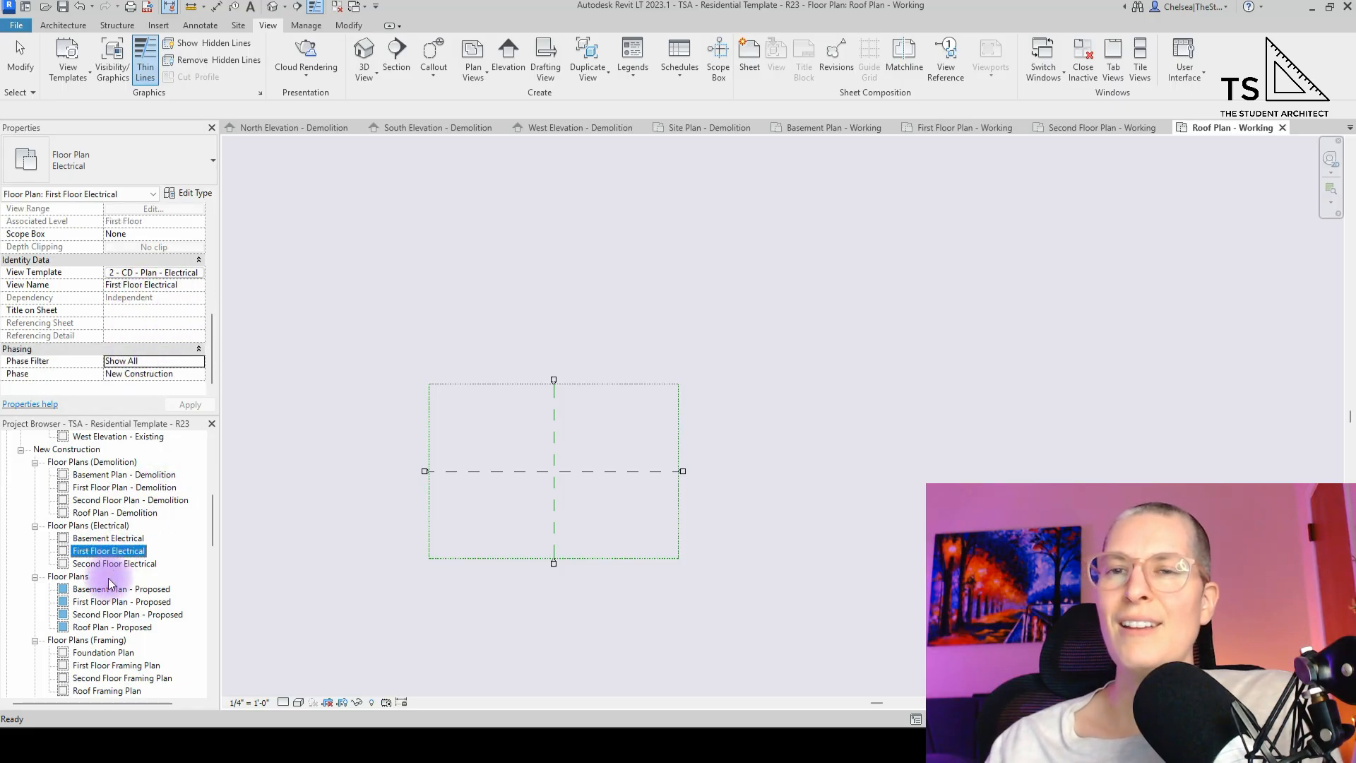
click(118, 565)
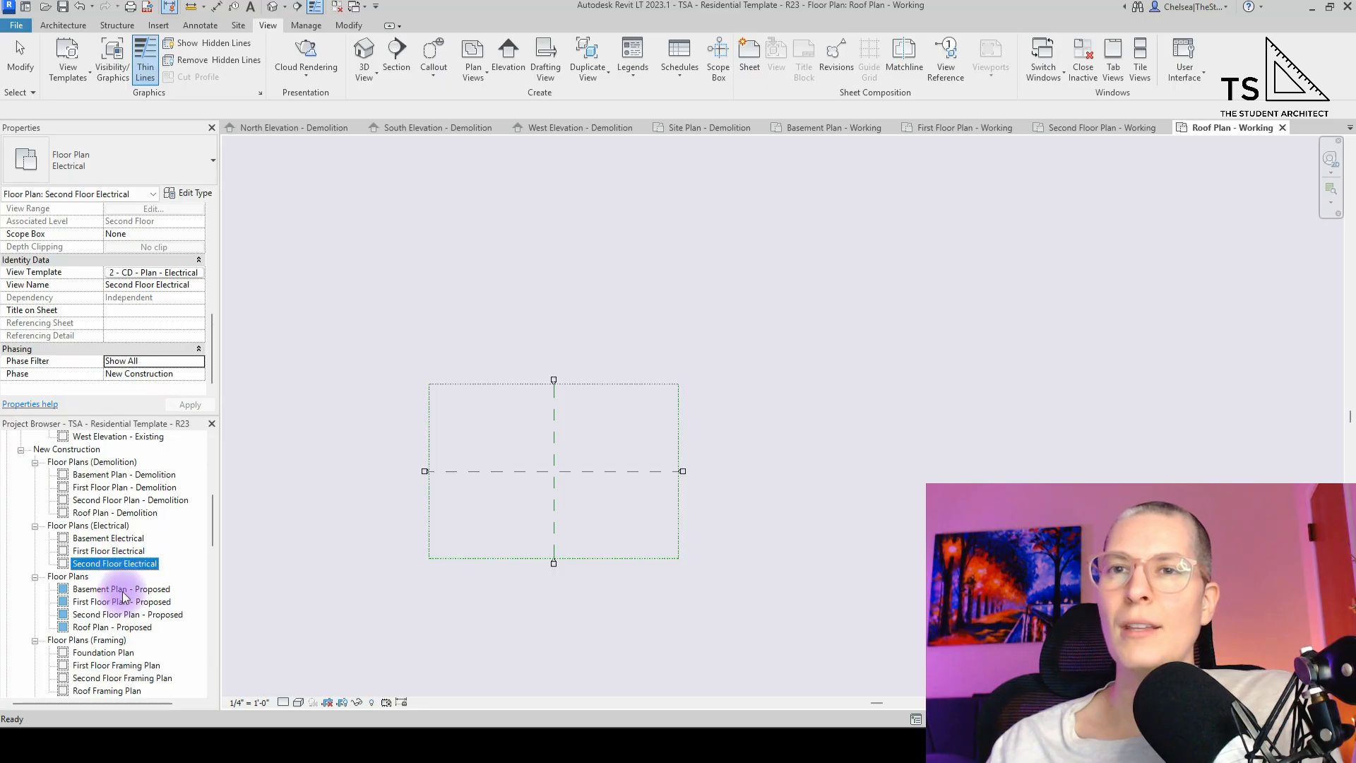
click(122, 592)
click(125, 599)
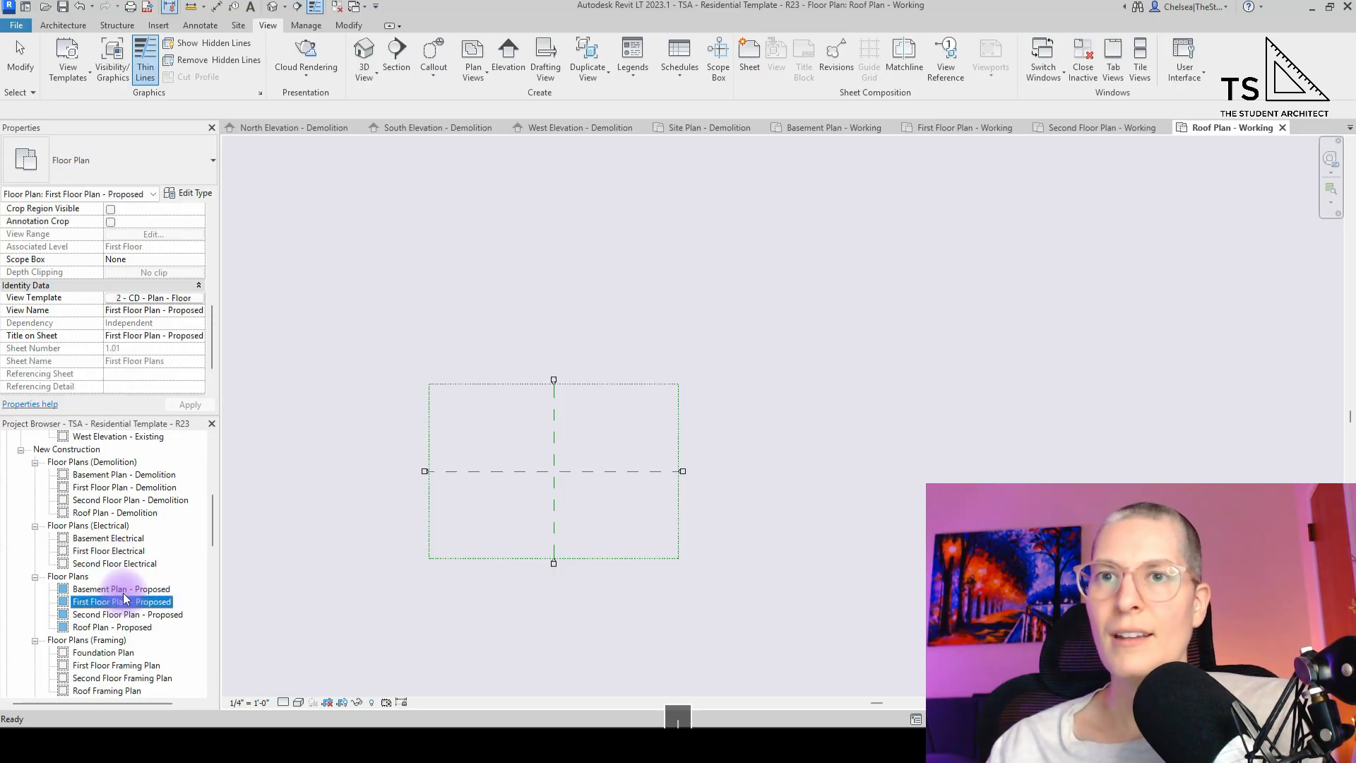
key(Down)
key(Down)
key(Down)
- Assign the 2 - CD - Plan - Foundation view template to the Foundation Plan
key(Down)
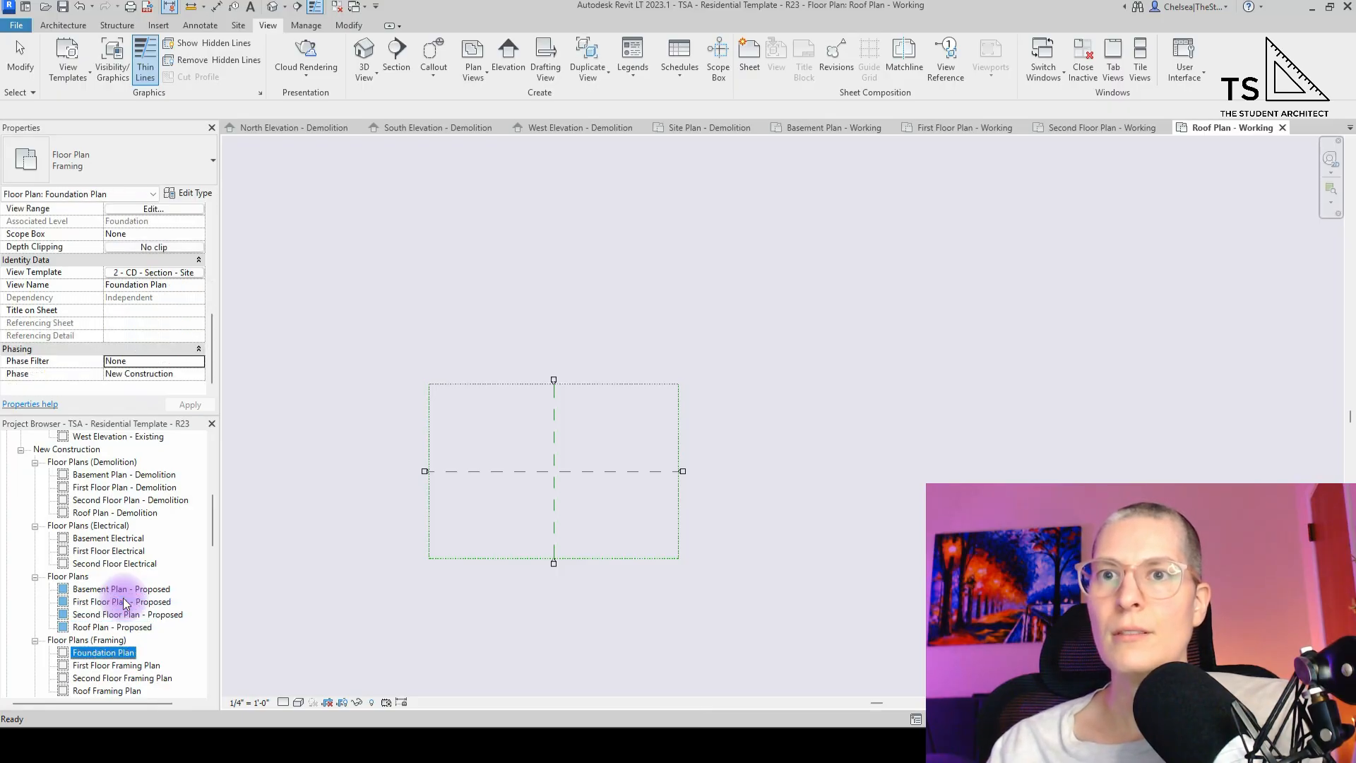
click(162, 273)
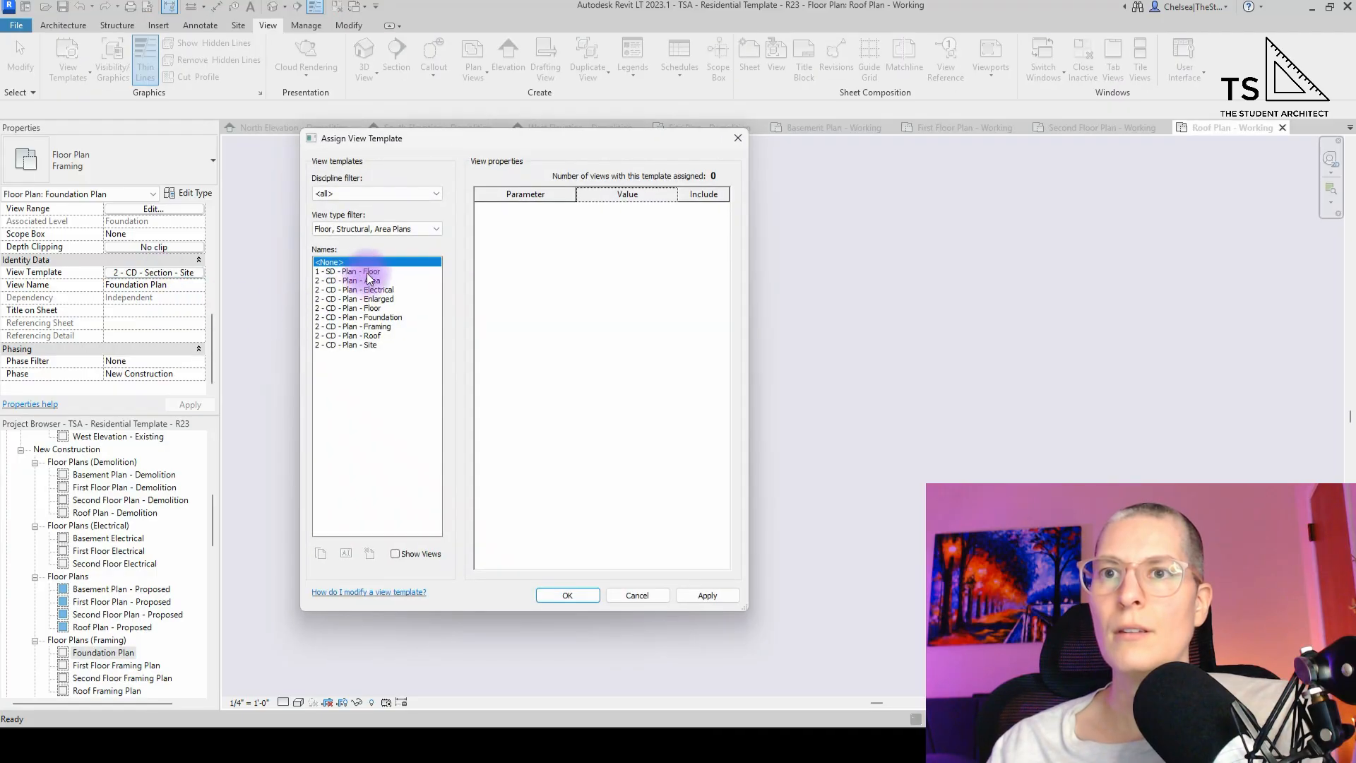
click(366, 317)
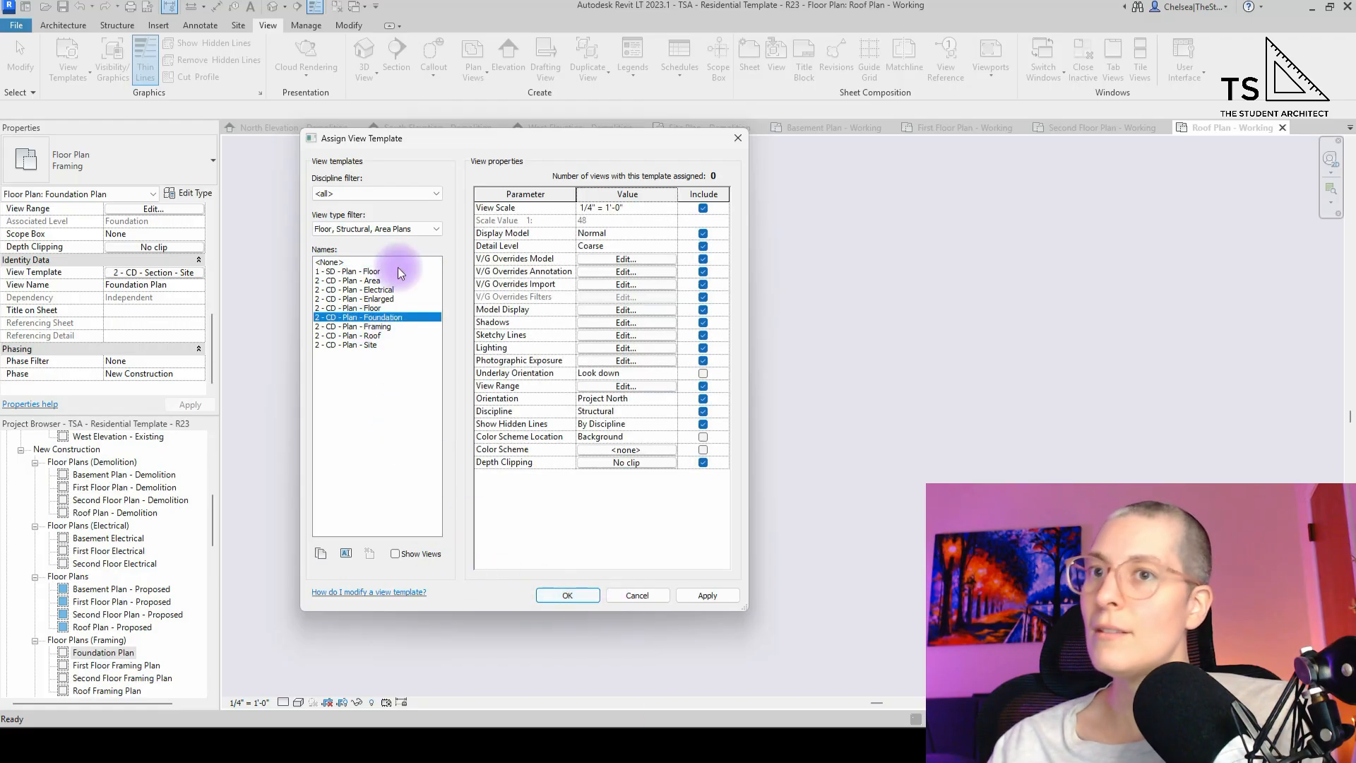
click(562, 595)
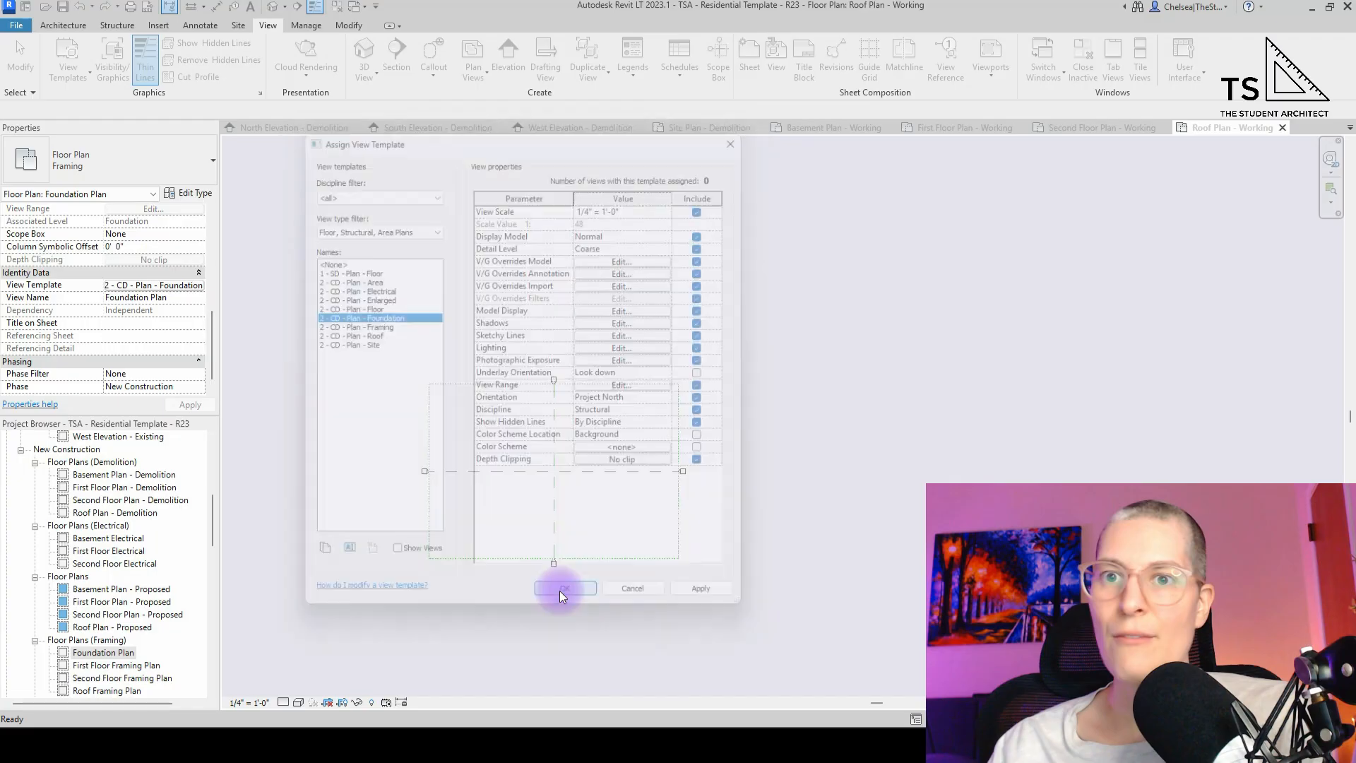
- Check the view templates of the framing plans and assign a view template to the Site Plan - Demolition view
click(113, 665)
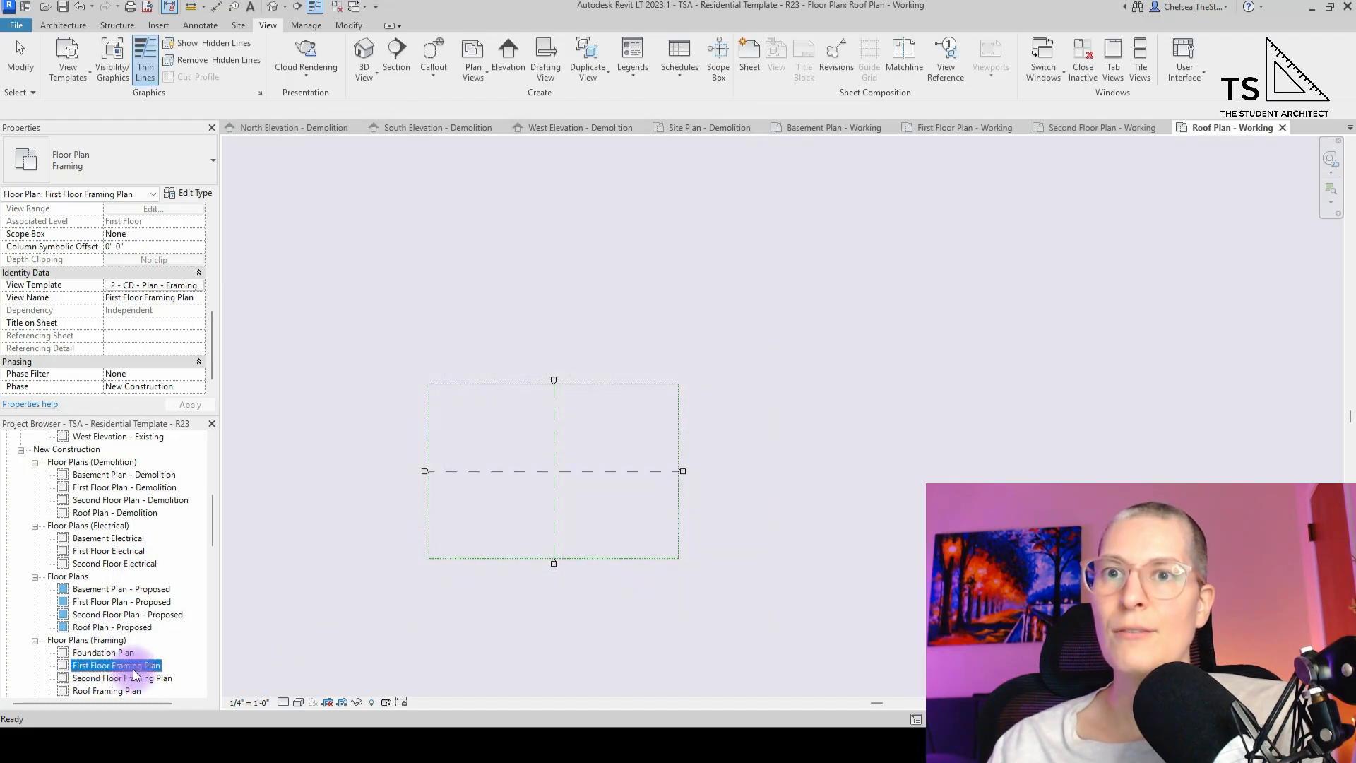
key(Down)
key(Down)
key(Down)
key(Down)
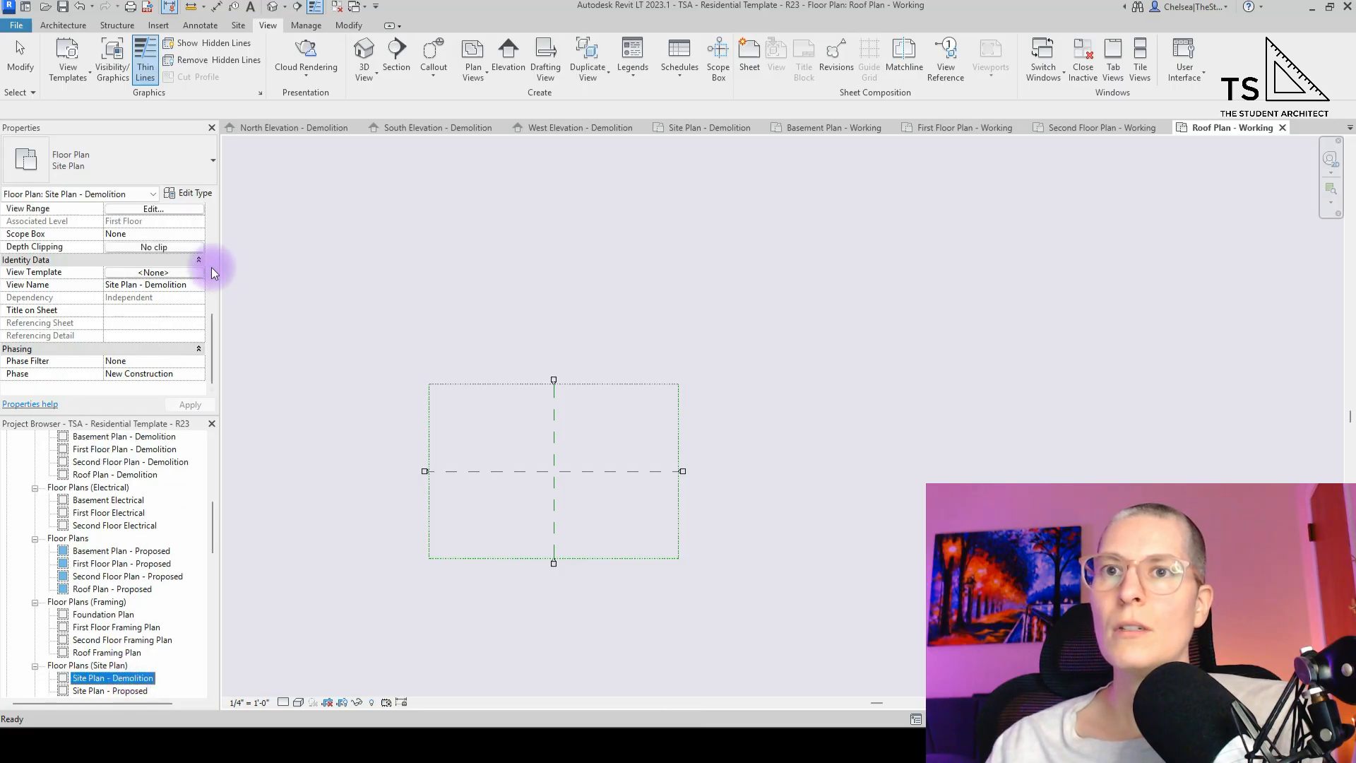
click(153, 273)
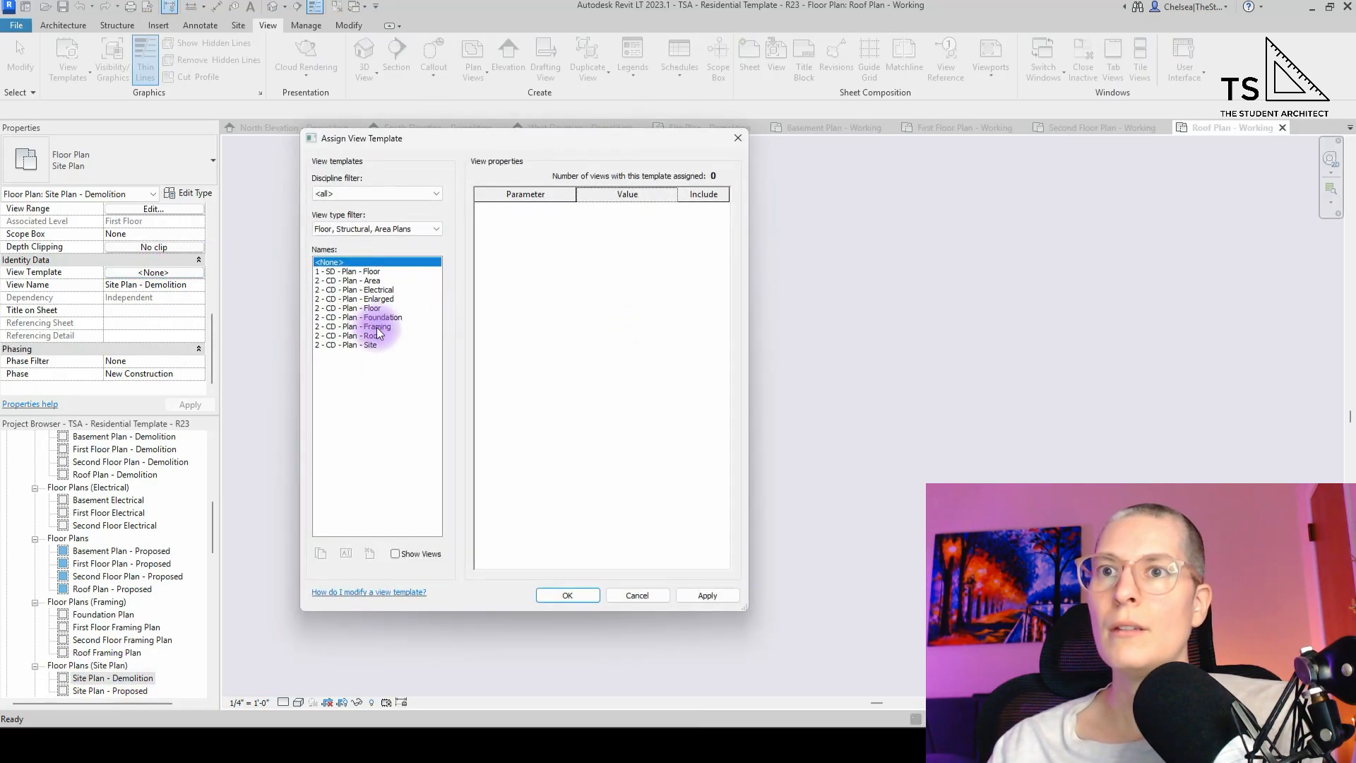
click(558, 597)
- Assign the 2 - CD - Plan - Site view template to the Site Plan - Proposed view
scroll(112, 640, down, 1)
click(103, 652)
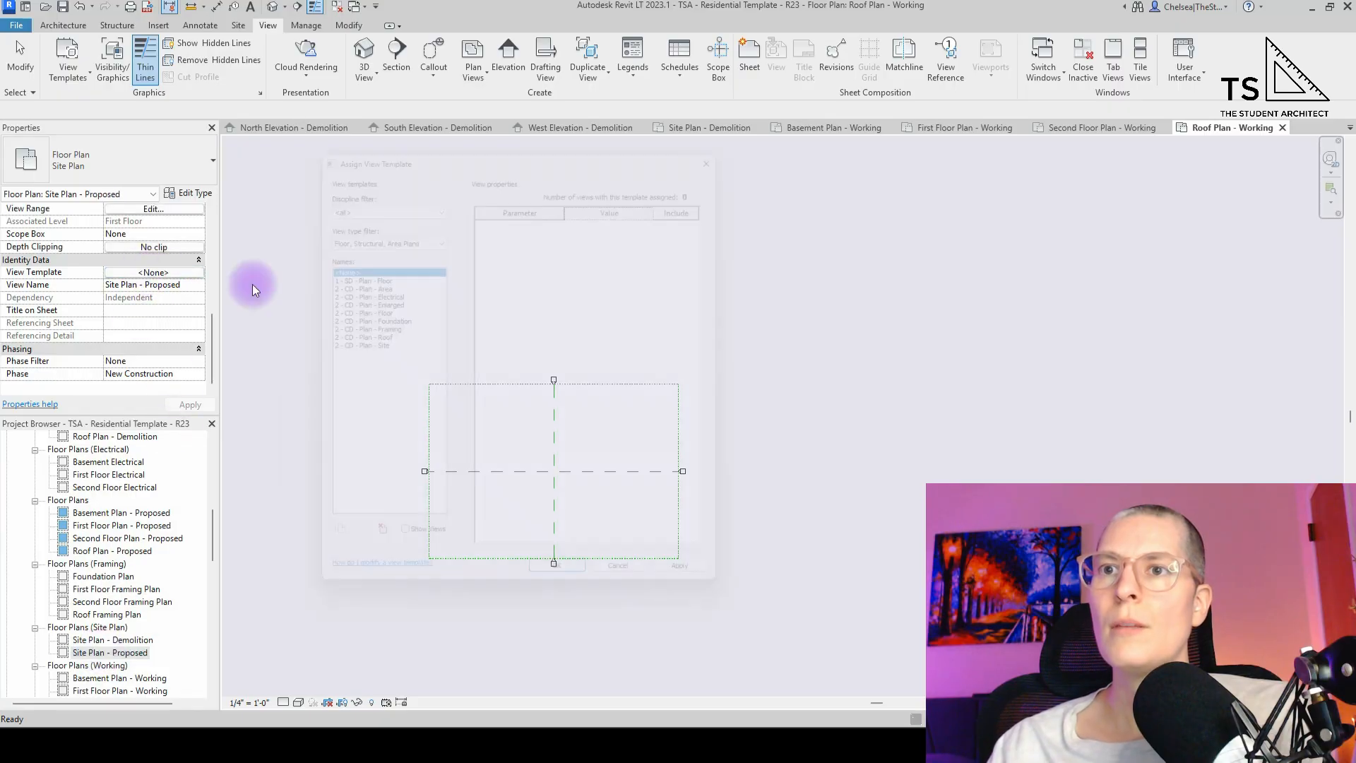
click(152, 272)
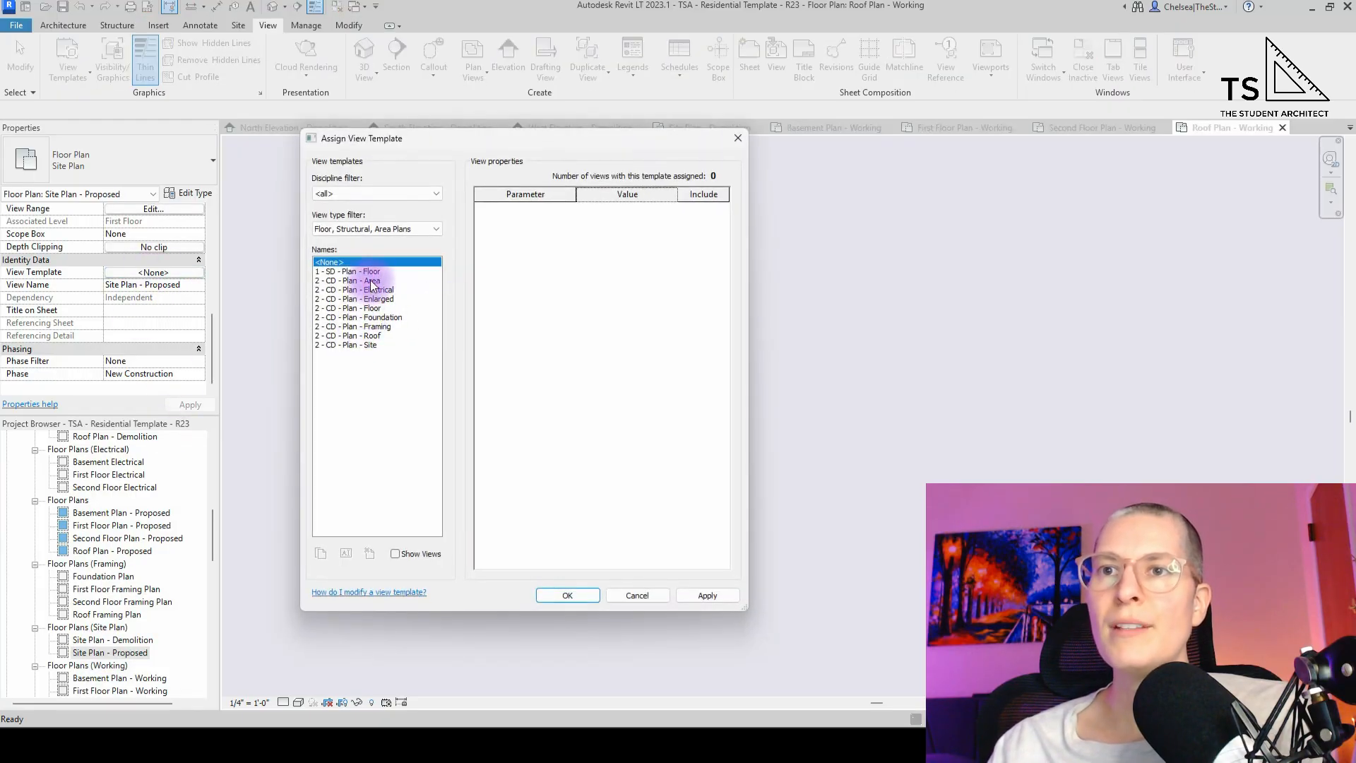
click(365, 345)
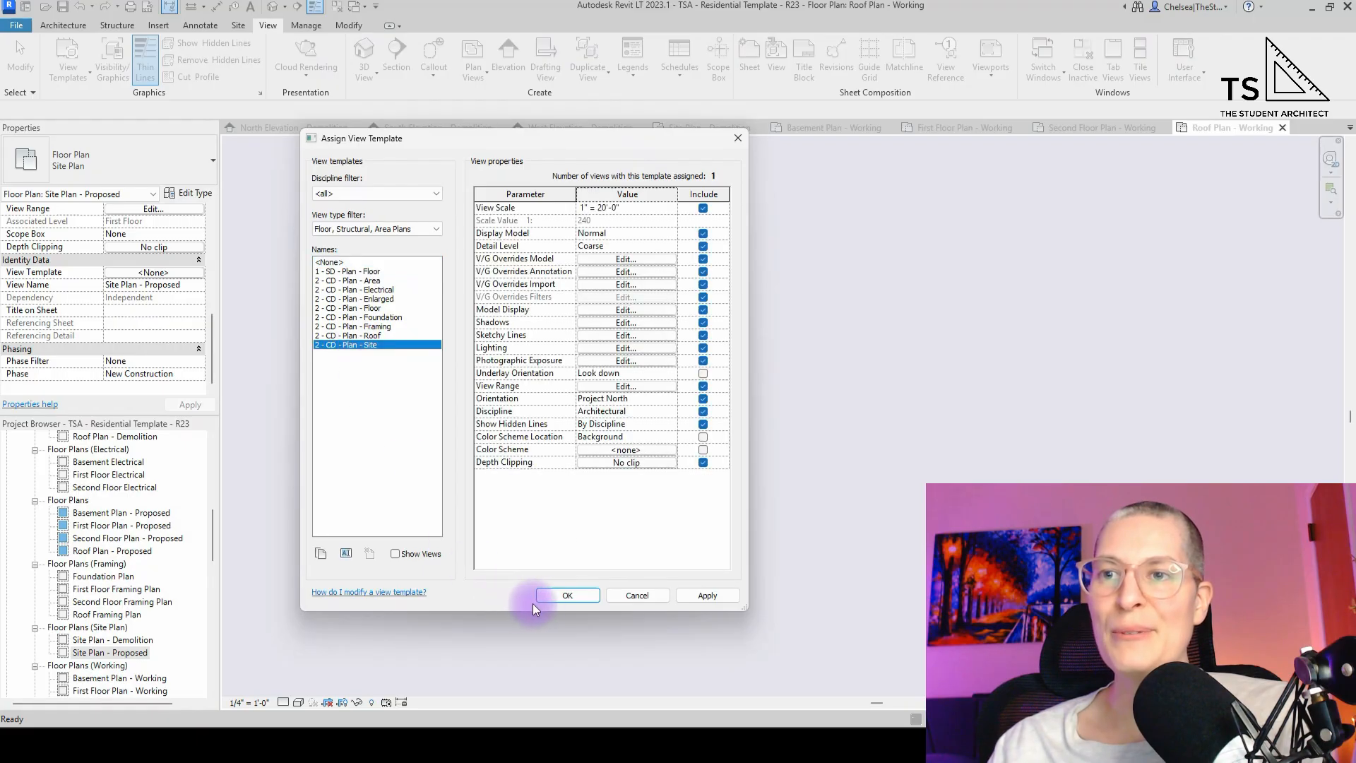
click(553, 602)
- Check the view template and phase settings of the four working floor plans and compare them with the proposed basement plan
scroll(108, 632, down, 1)
scroll(108, 631, down, 1)
click(107, 629)
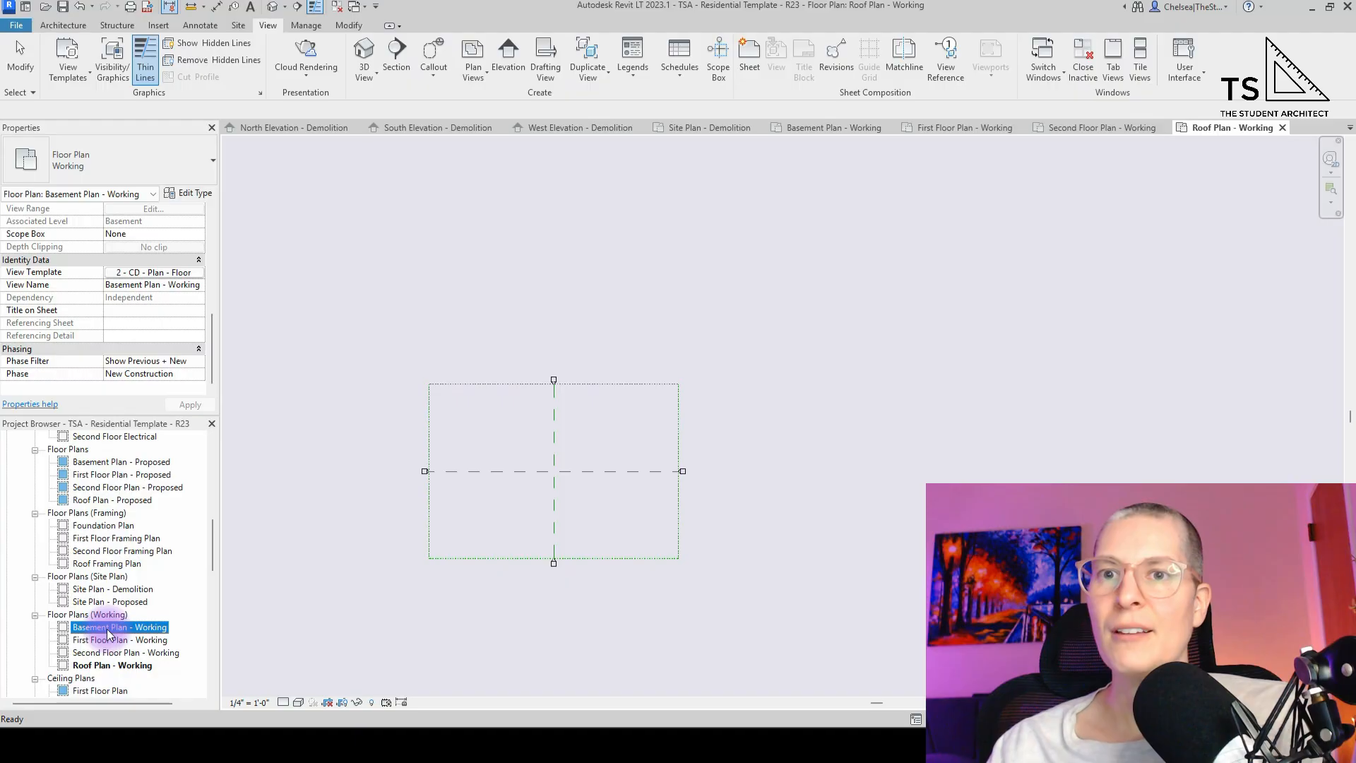
click(115, 641)
click(116, 652)
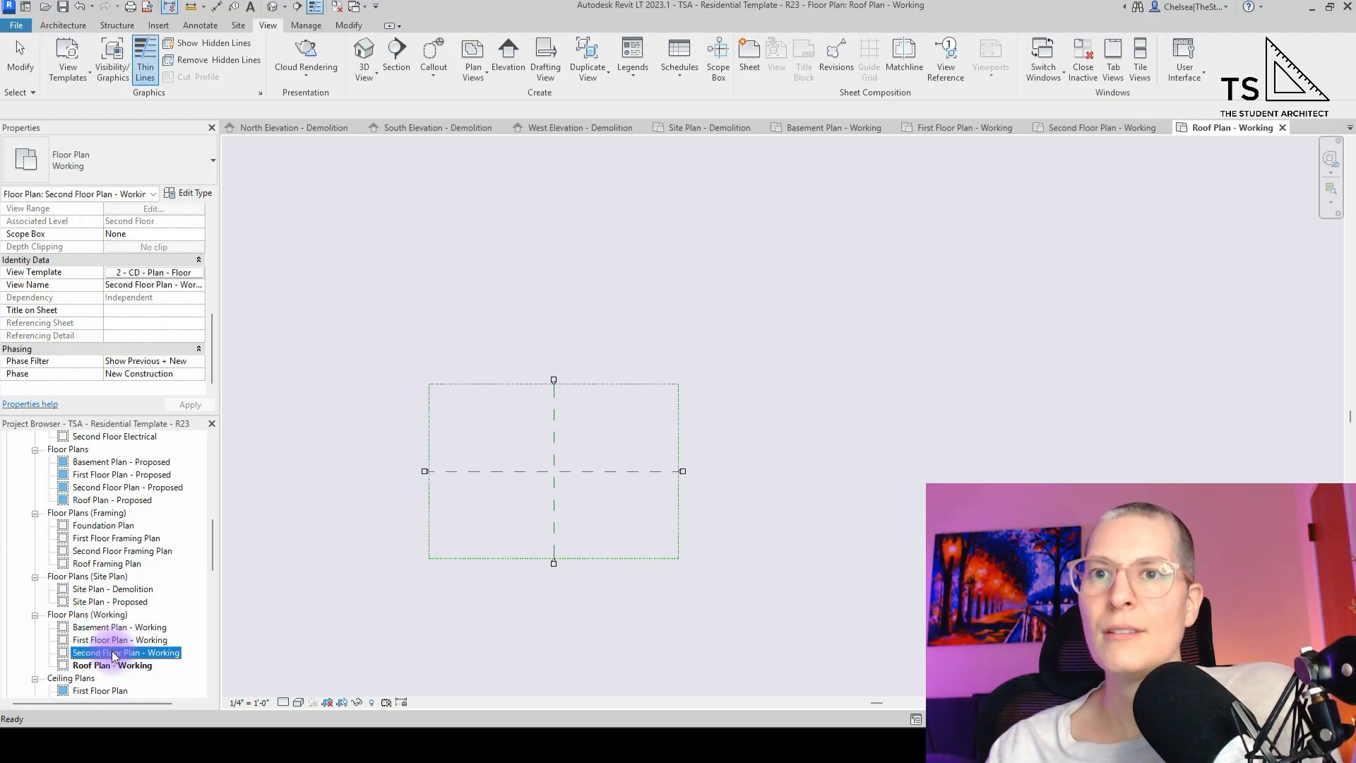
click(111, 665)
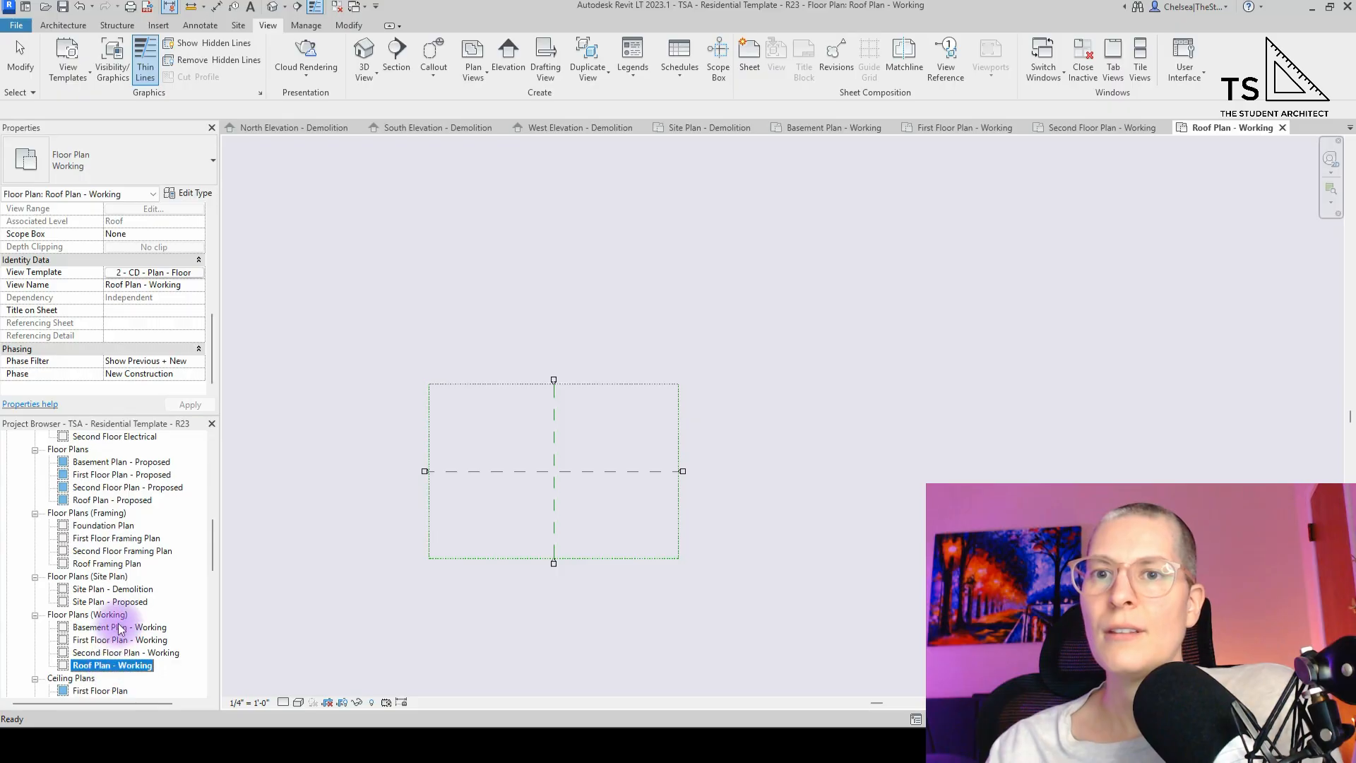
shift+click(106, 627)
click(131, 462)
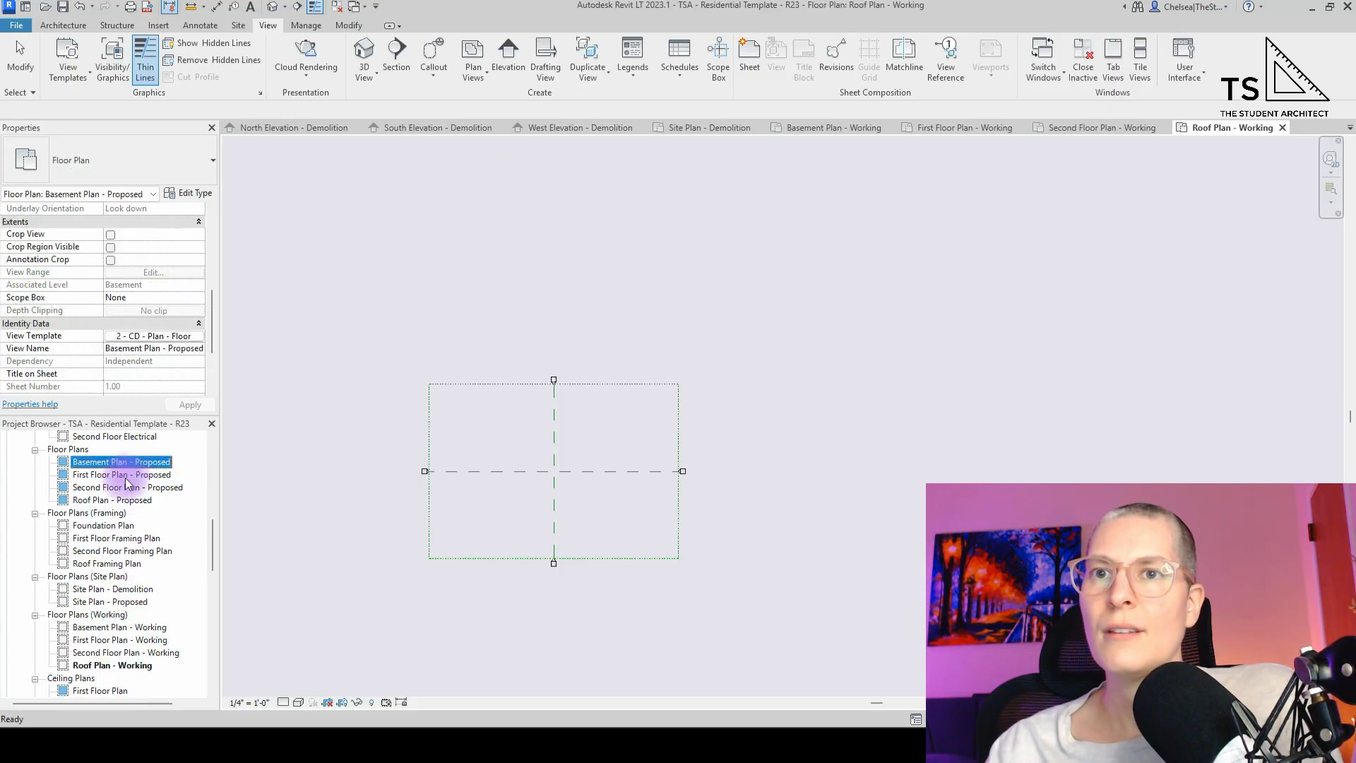
- Set the view template of the four proposed-phase working floor plans, basement through roof, to None
click(125, 627)
shift+click(121, 664)
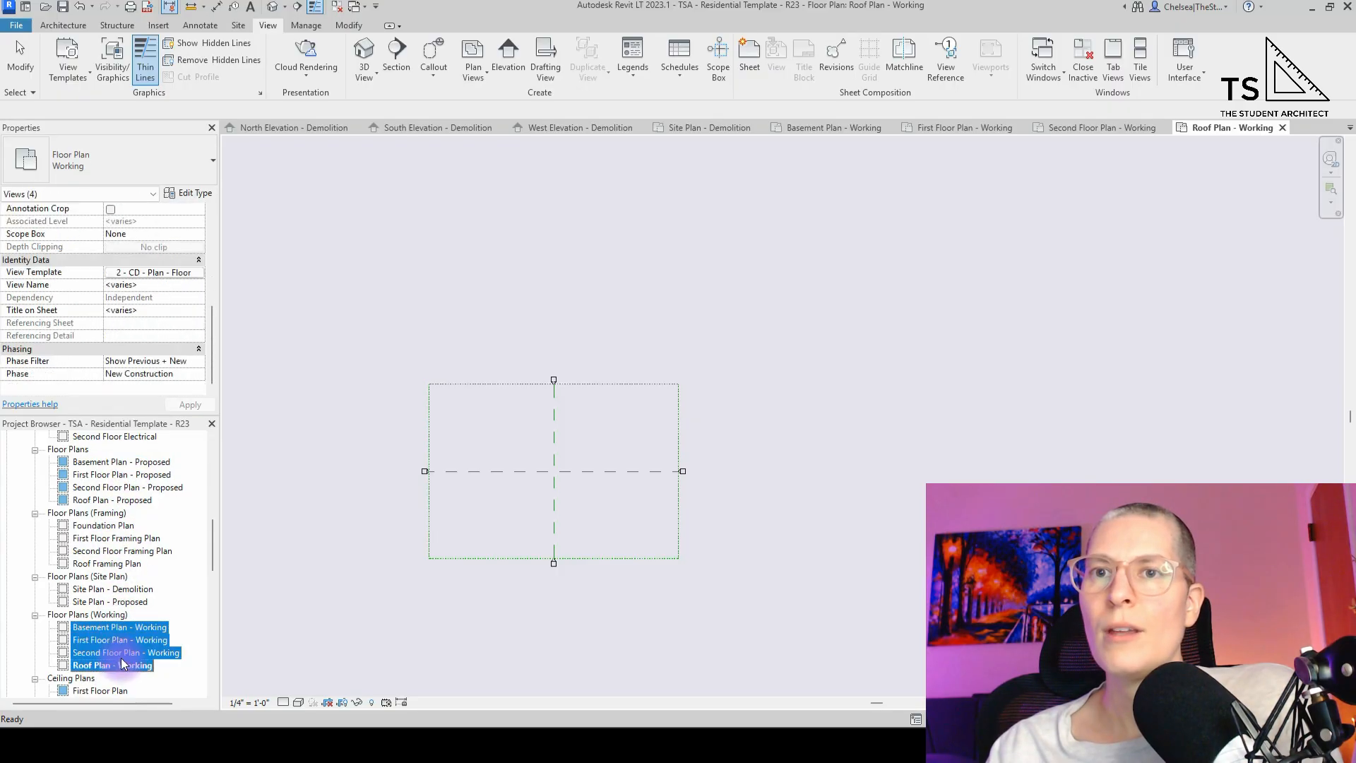
click(172, 275)
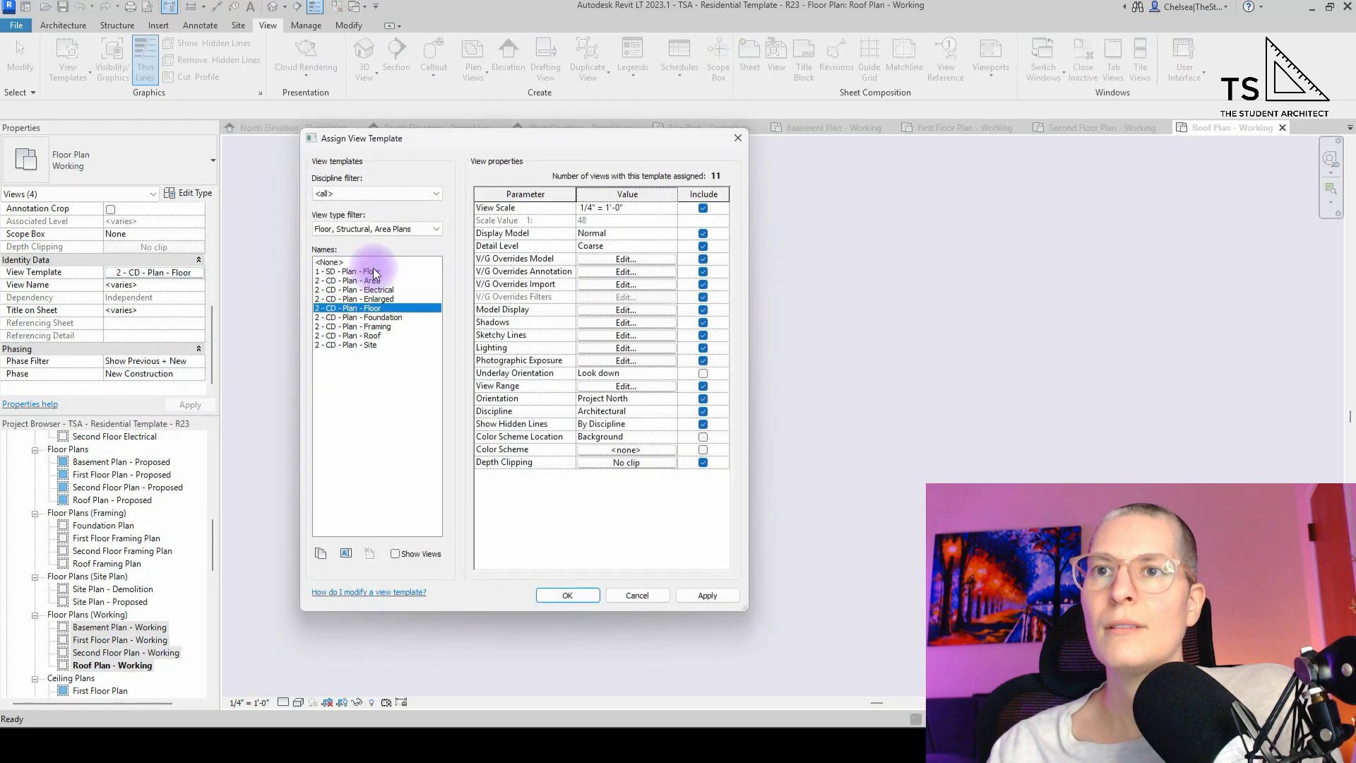
click(329, 262)
click(567, 595)
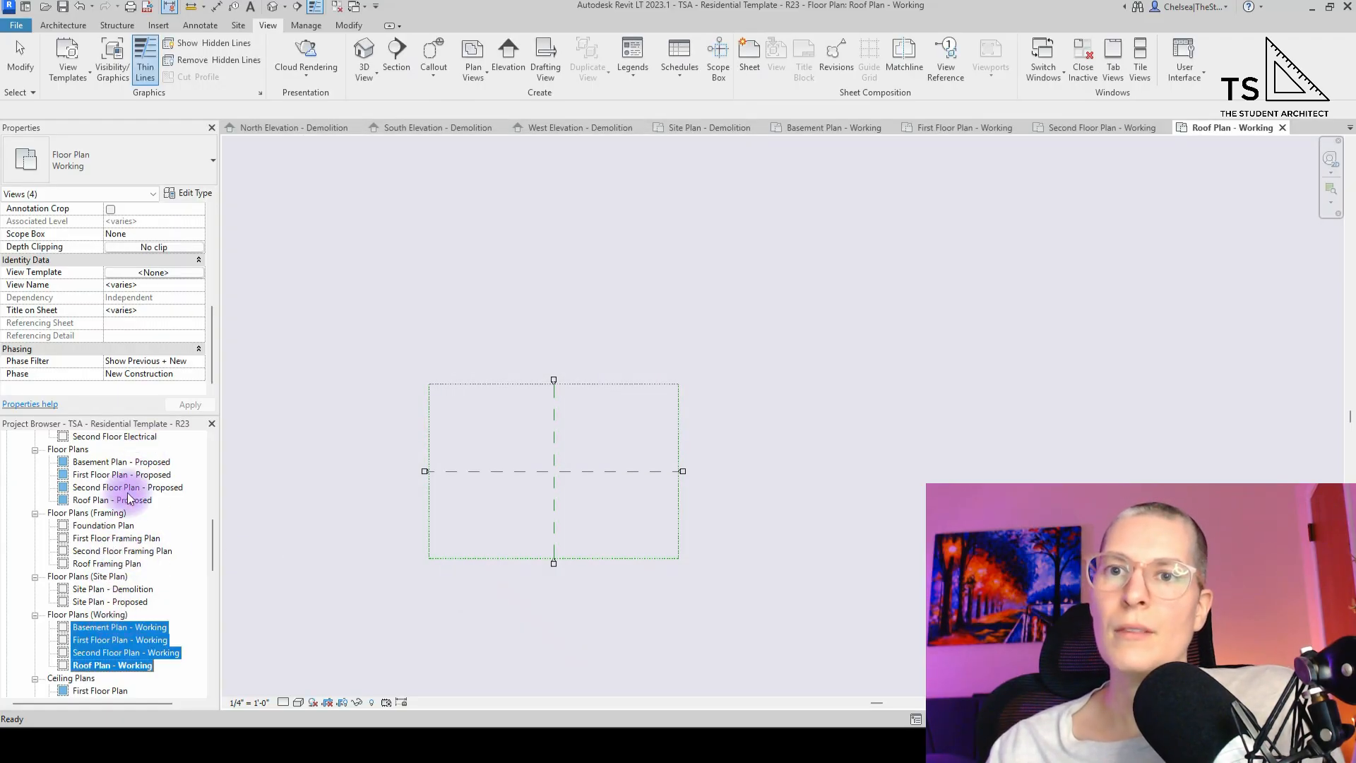
- Assign the 2 - CD - Plan - Reflected Ceiling view template to the First Floor and Second Floor ceiling plans
click(131, 462)
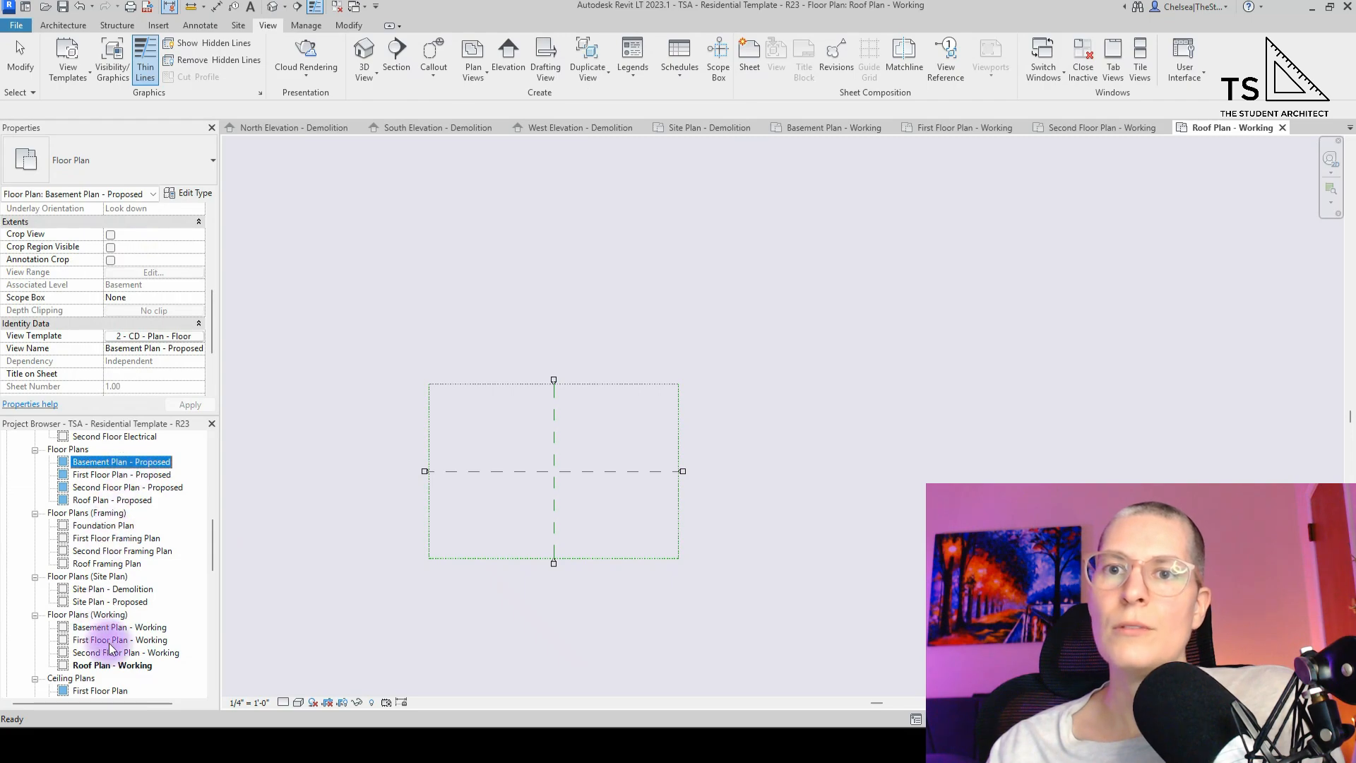
click(110, 666)
key(Down)
key(Down)
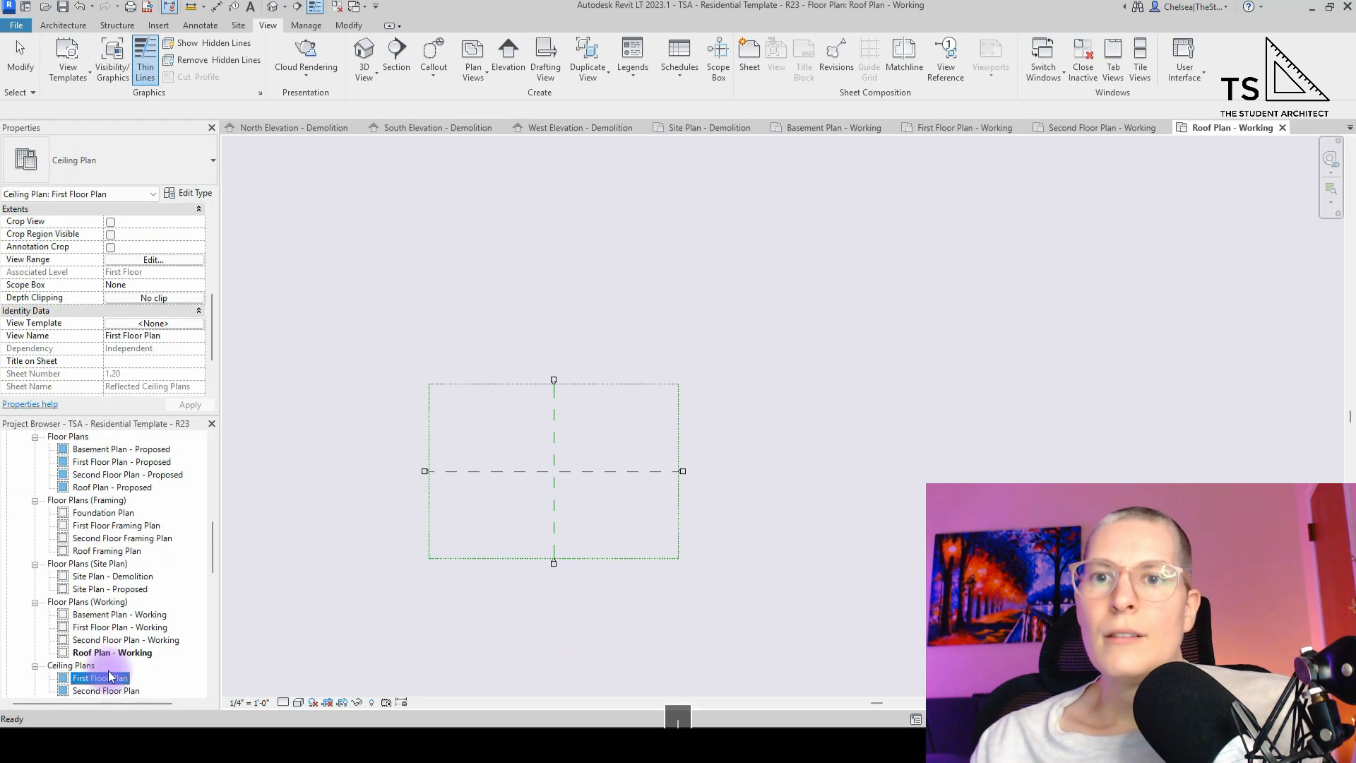
click(177, 327)
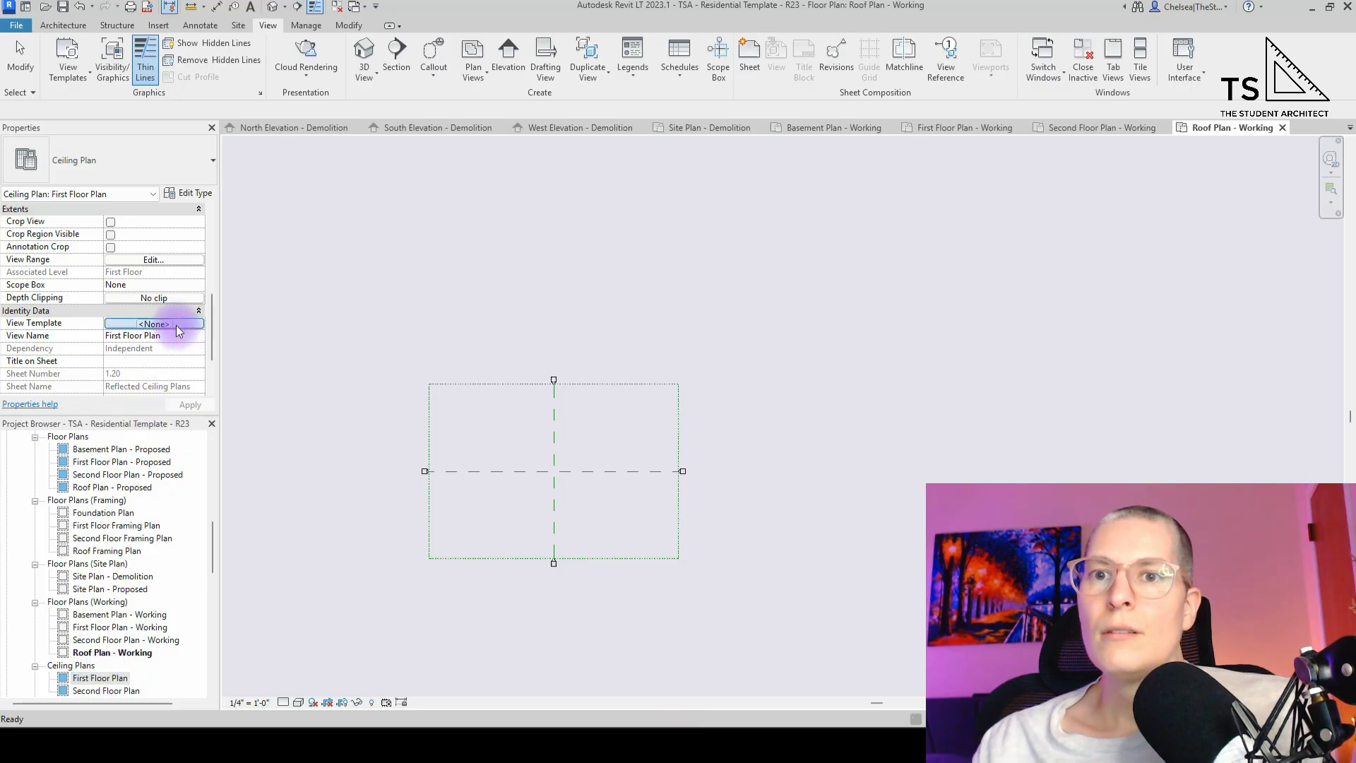
key(Escape)
scroll(85, 632, down, 2)
ctrl+click(98, 640)
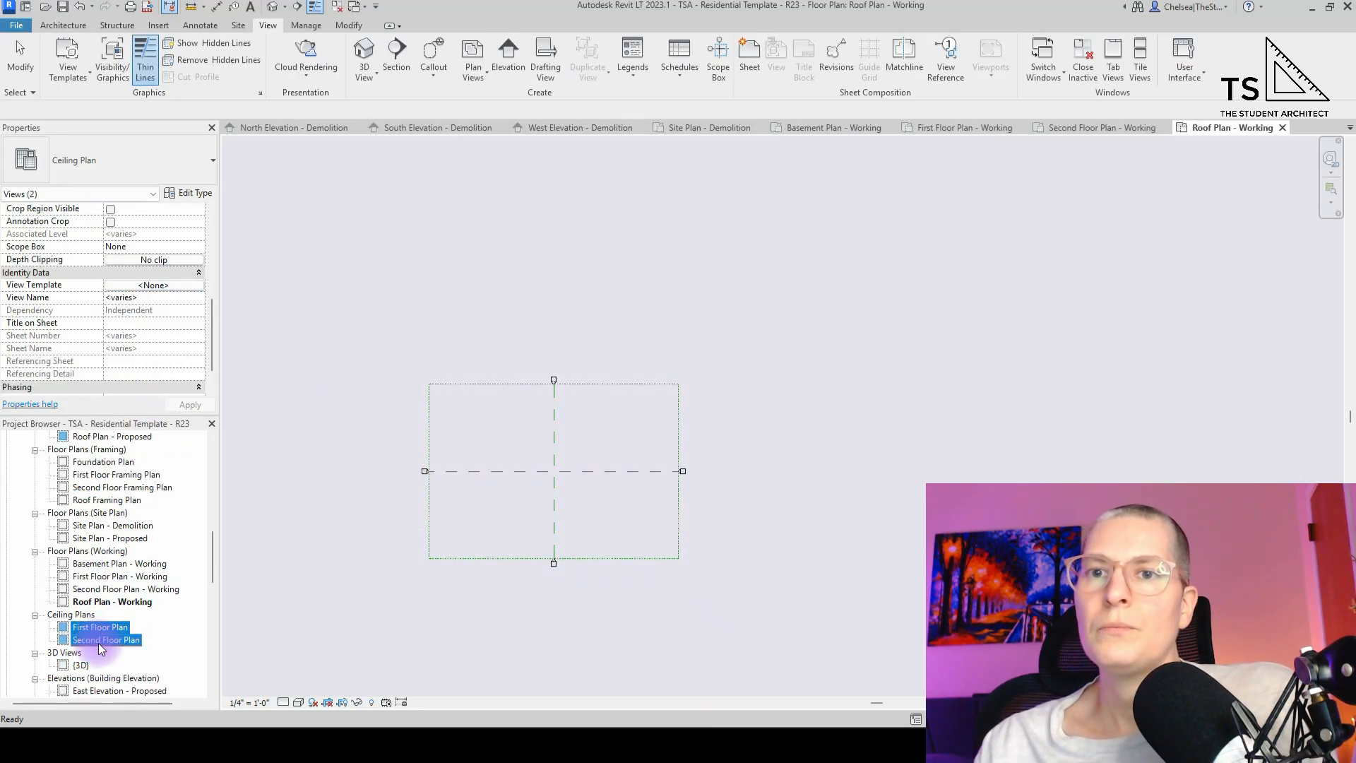
click(179, 283)
click(388, 272)
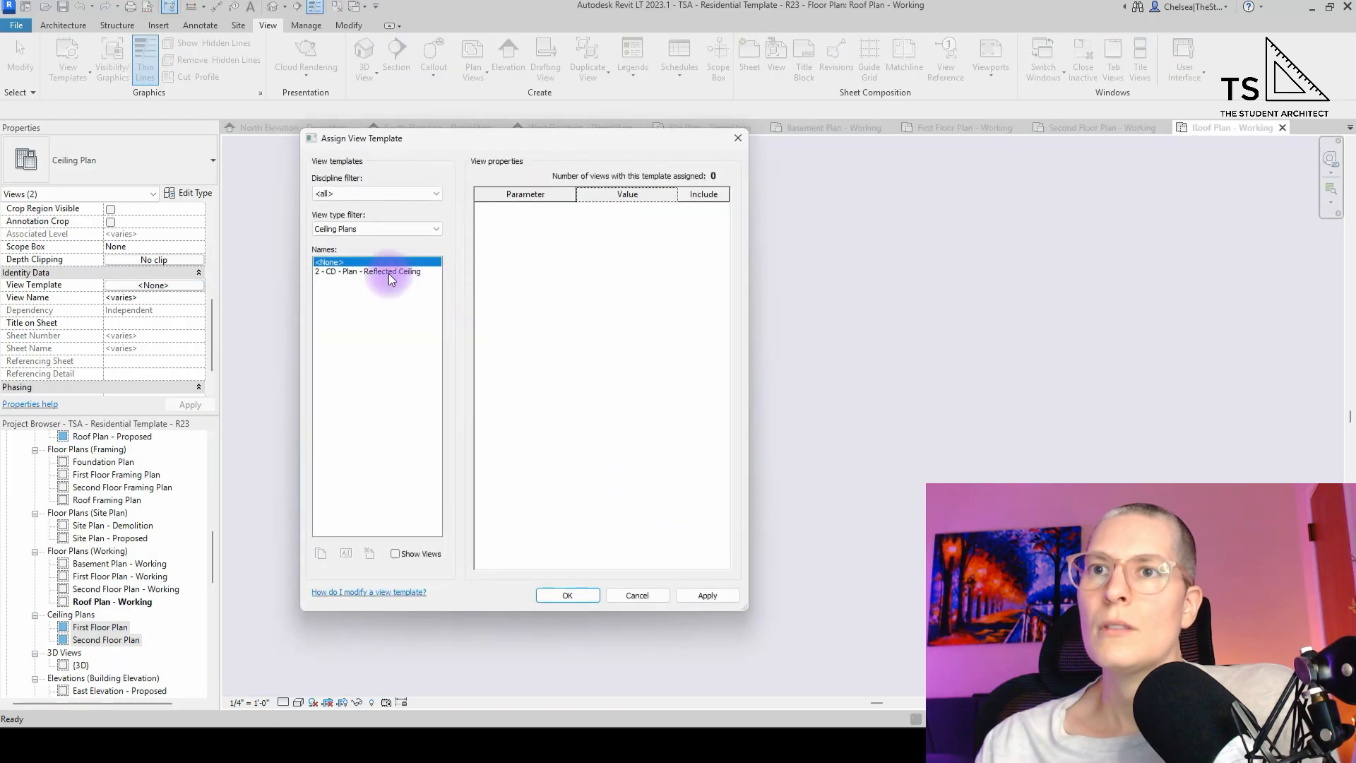
click(567, 596)
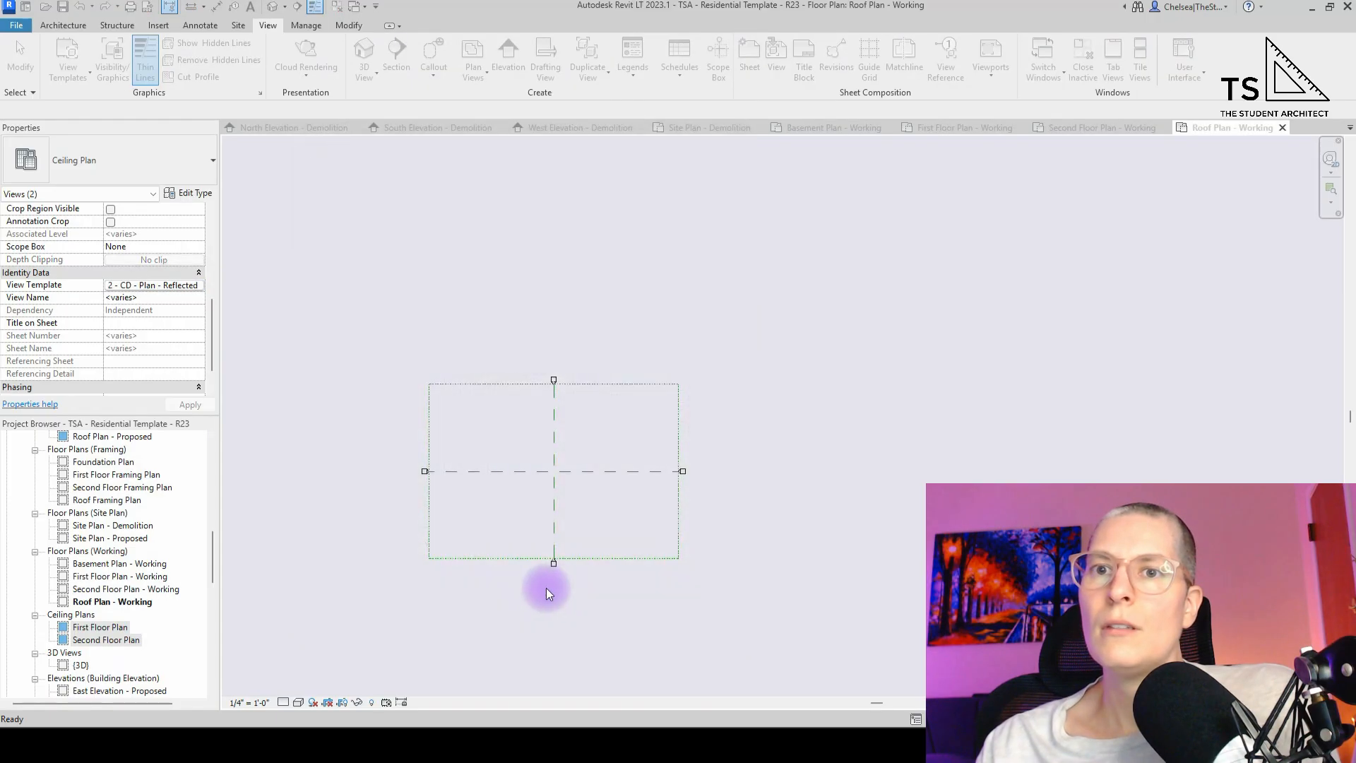
- Check which view templates are available for the {3D} view without assigning one
scroll(92, 625, down, 2)
click(81, 628)
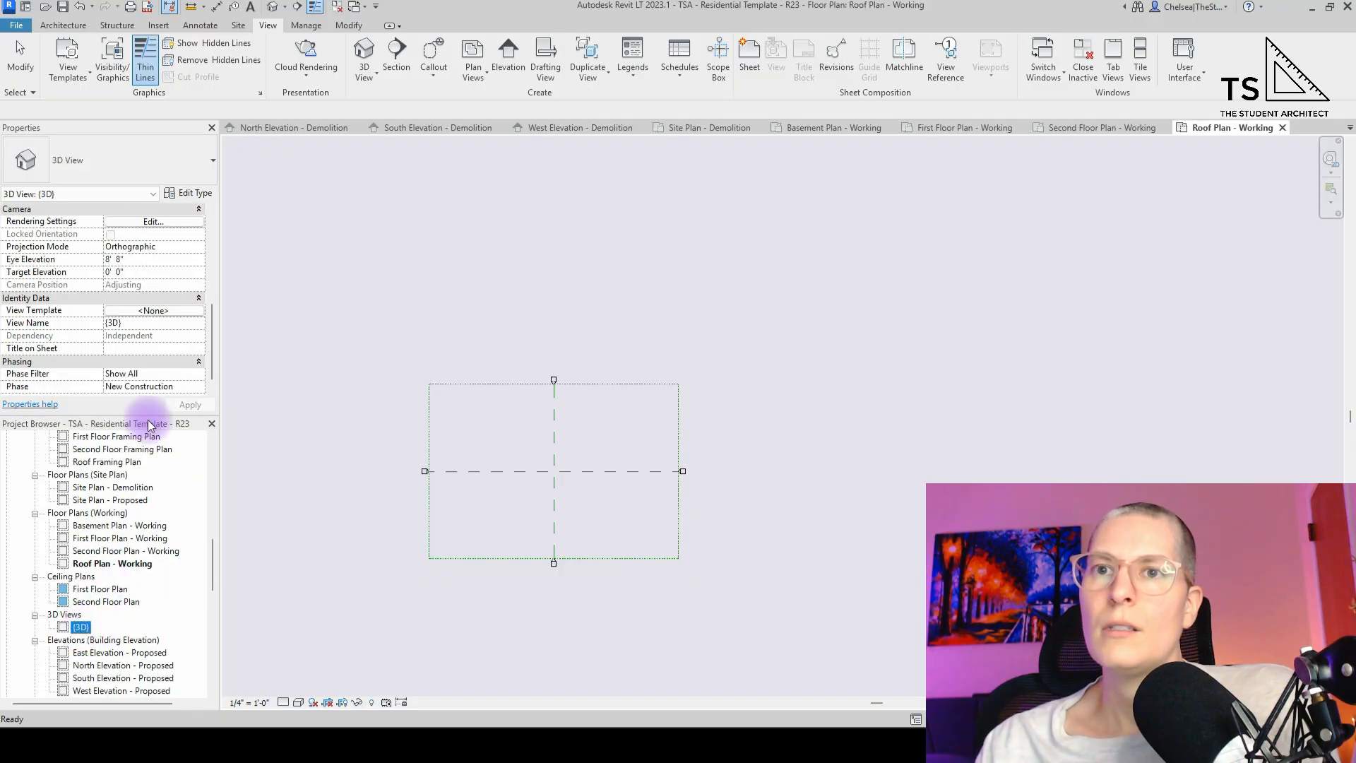
click(171, 311)
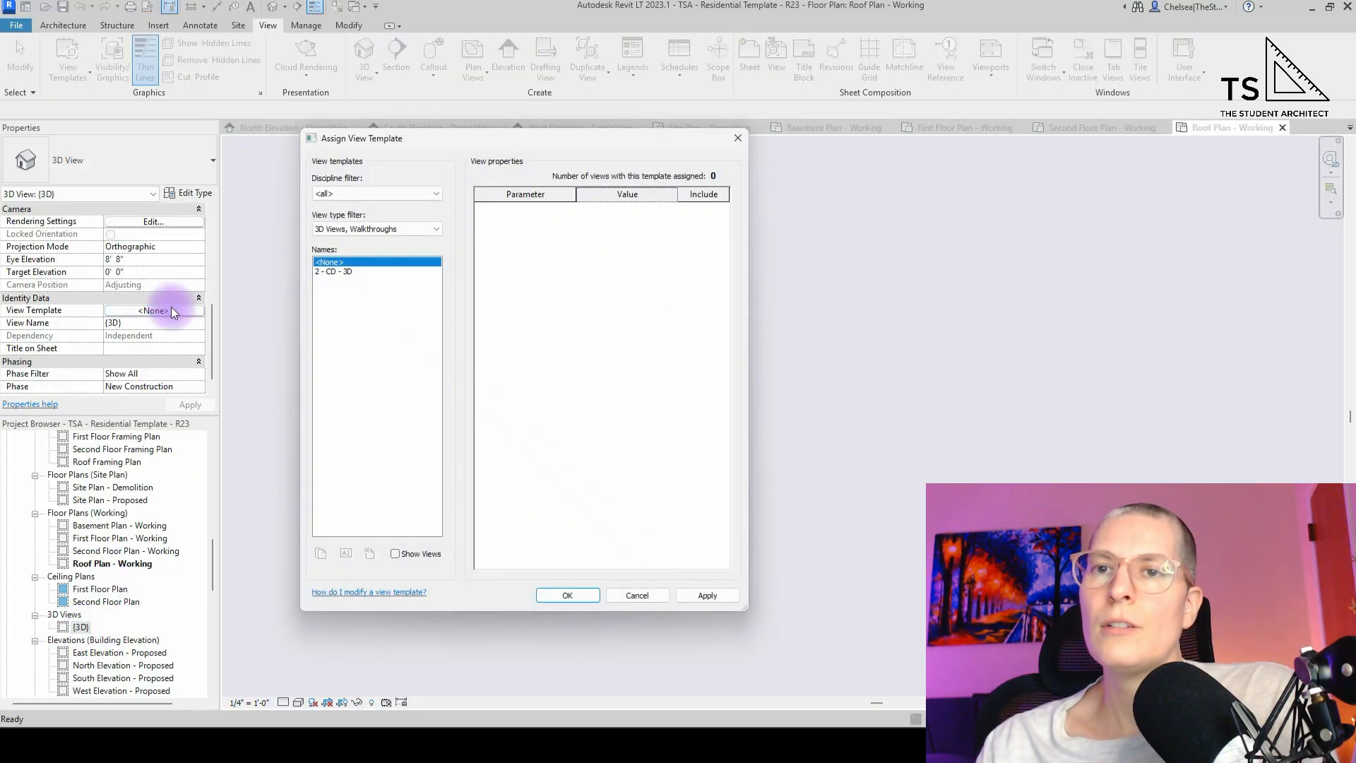
key(Escape)
click(82, 628)
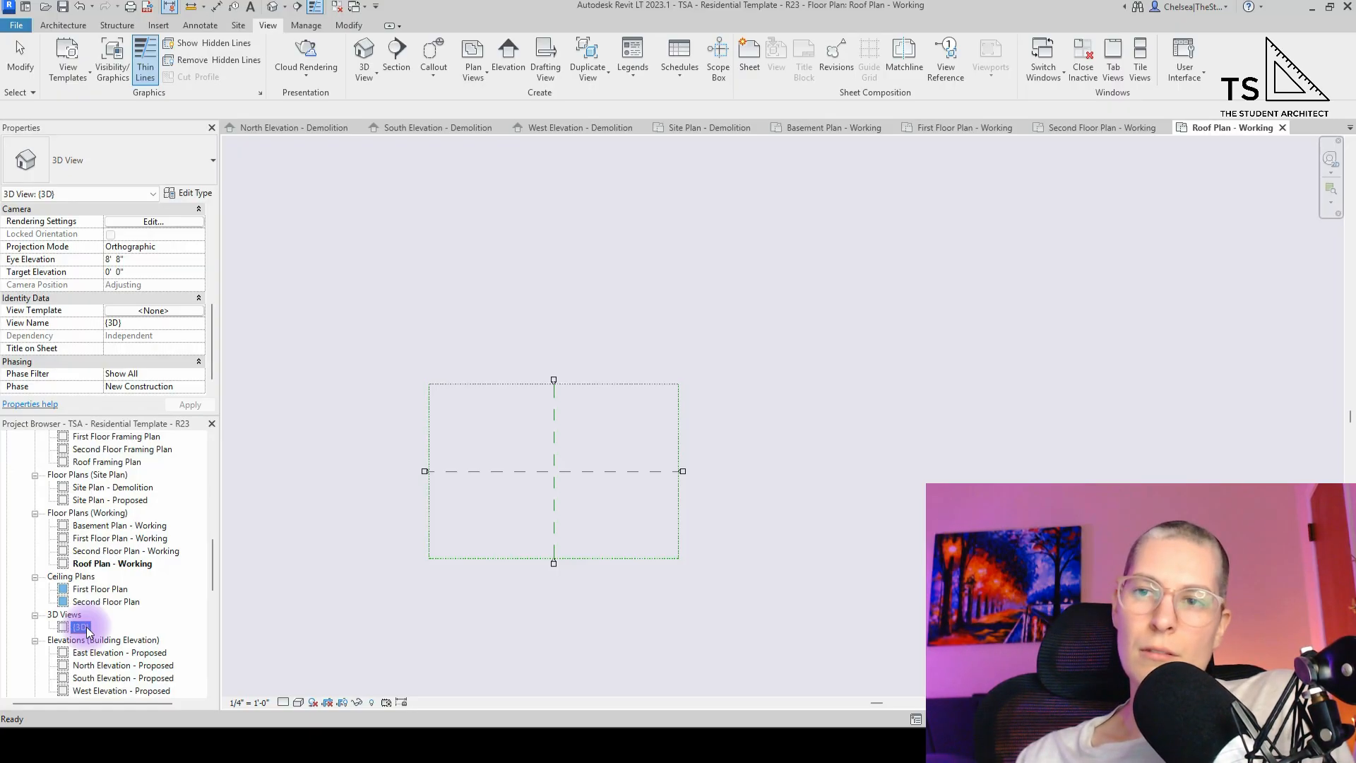
- Assign the 2 - CD - Elevation - Exterior view template to the east, north, south and west proposed elevations
scroll(136, 635, down, 2)
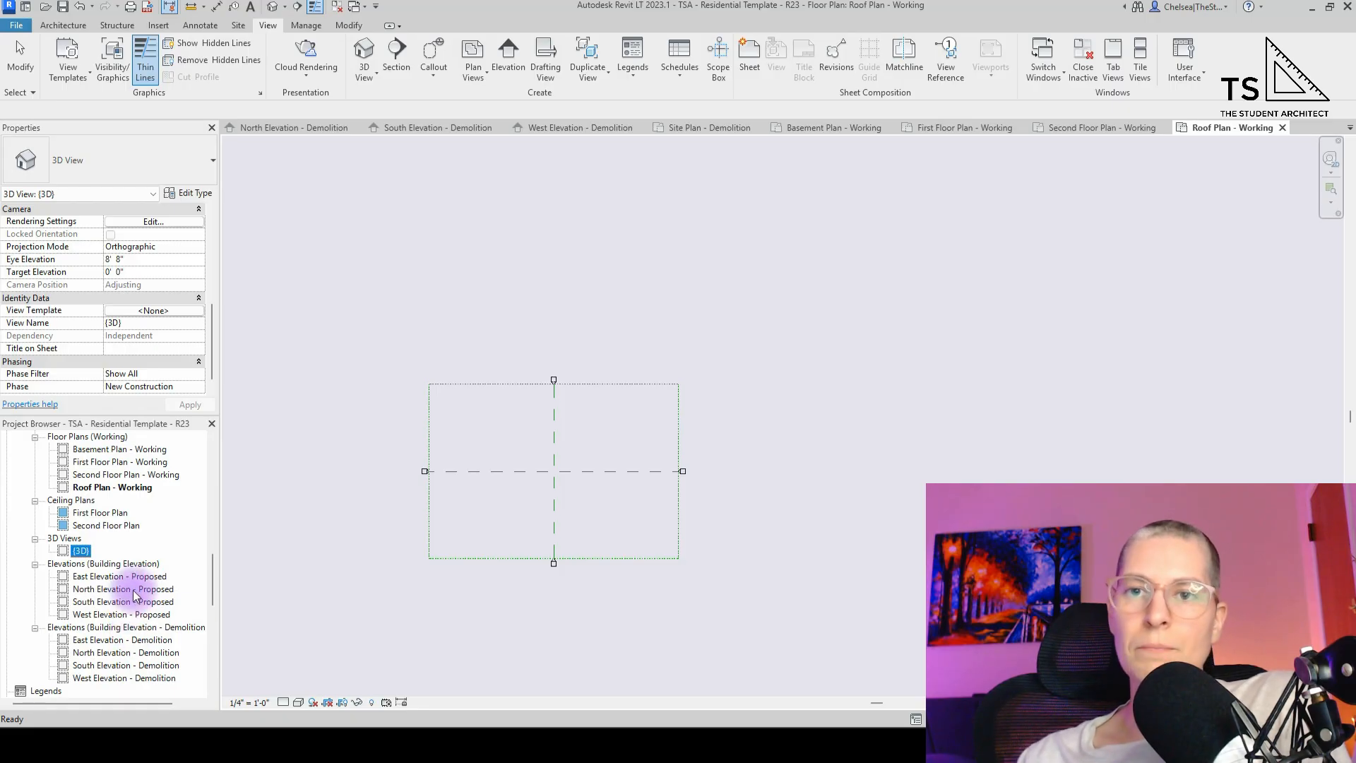
click(115, 578)
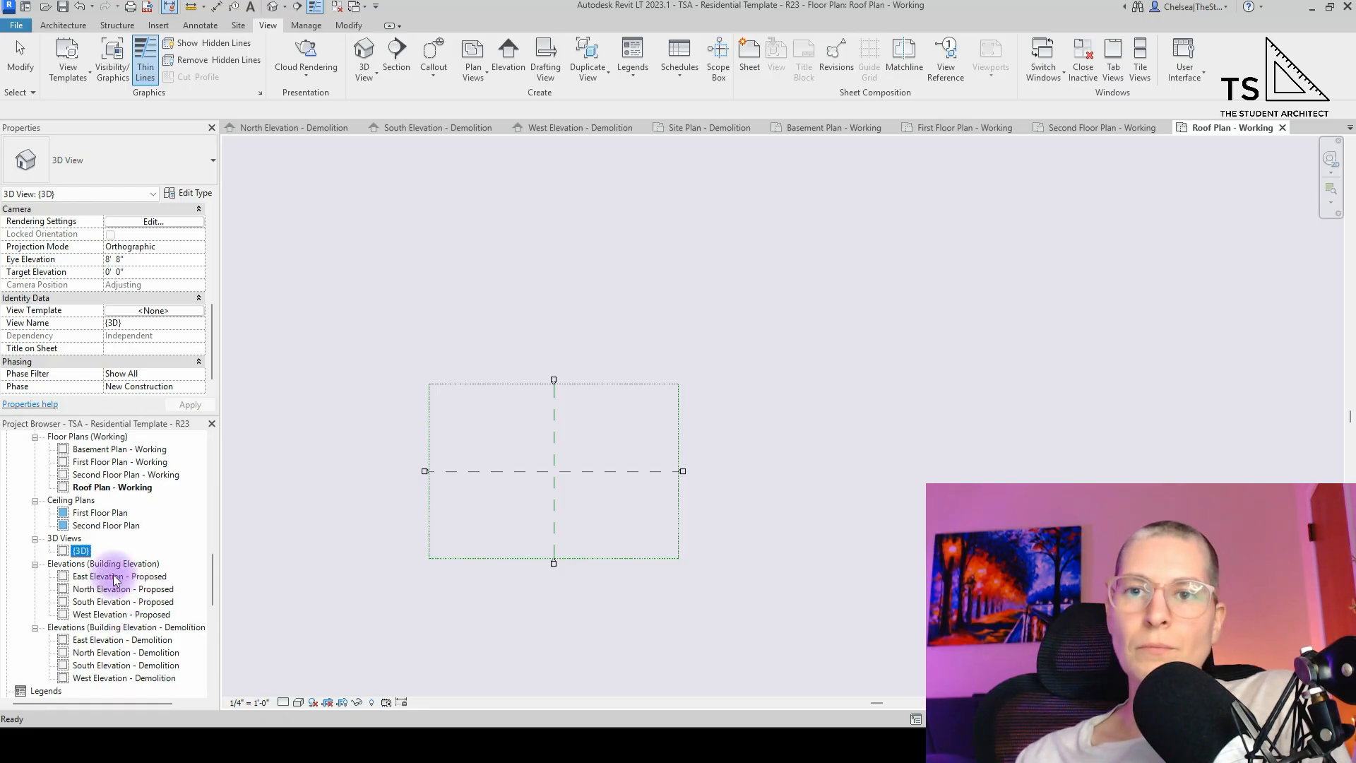
shift+click(120, 615)
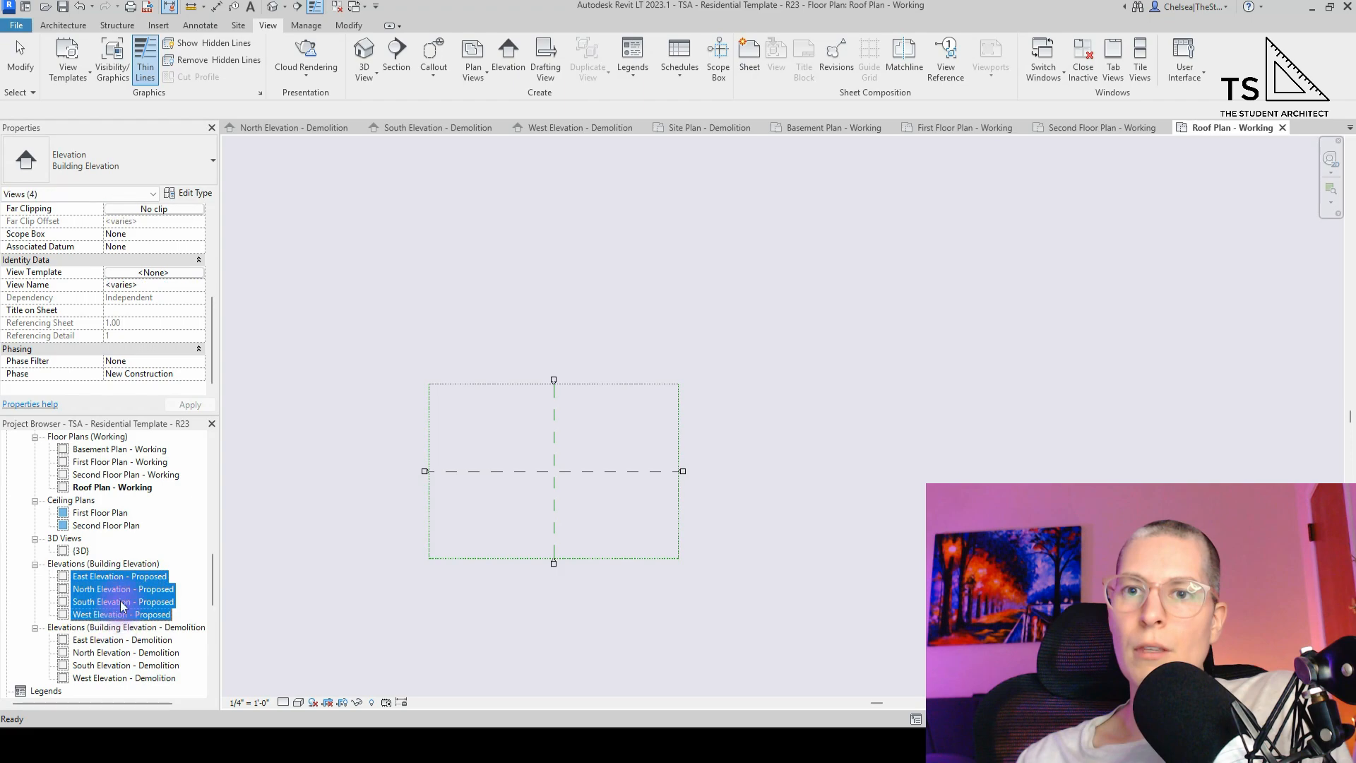
click(165, 270)
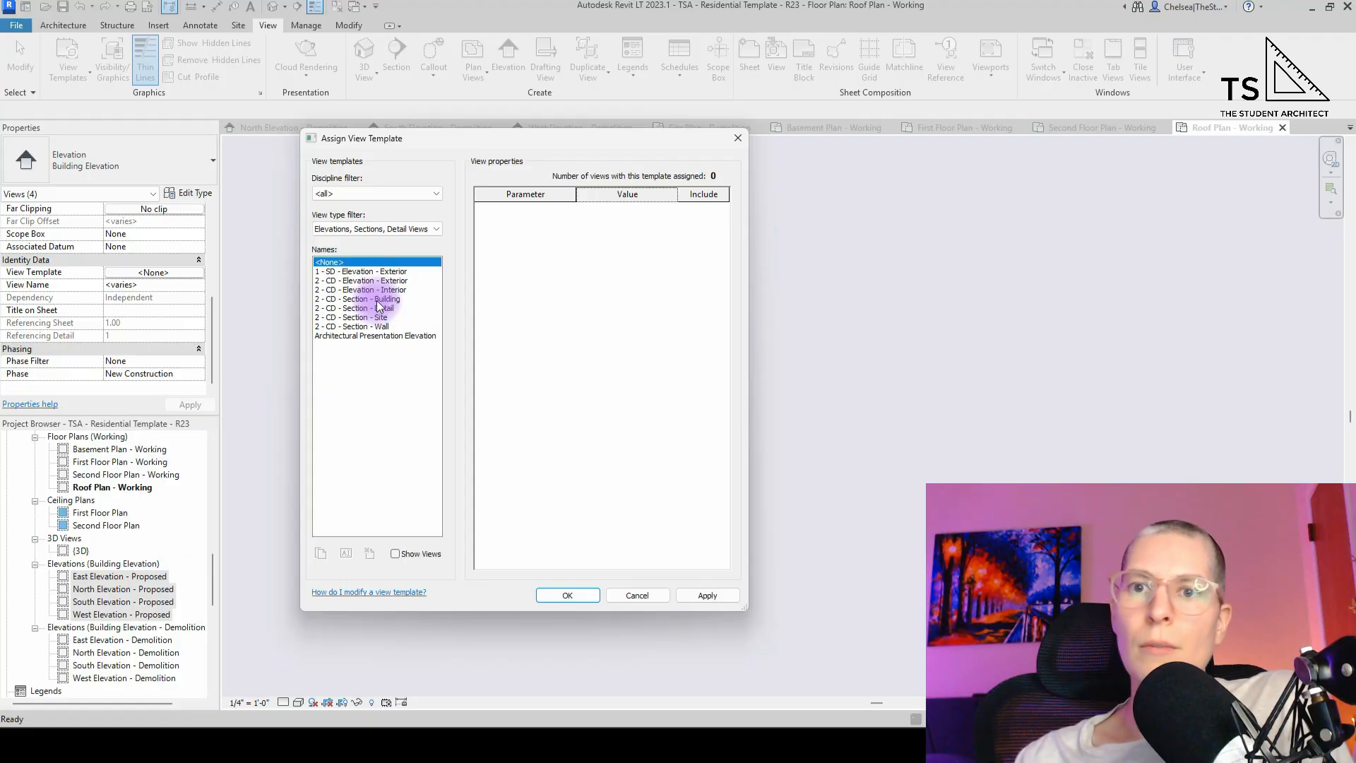
click(375, 271)
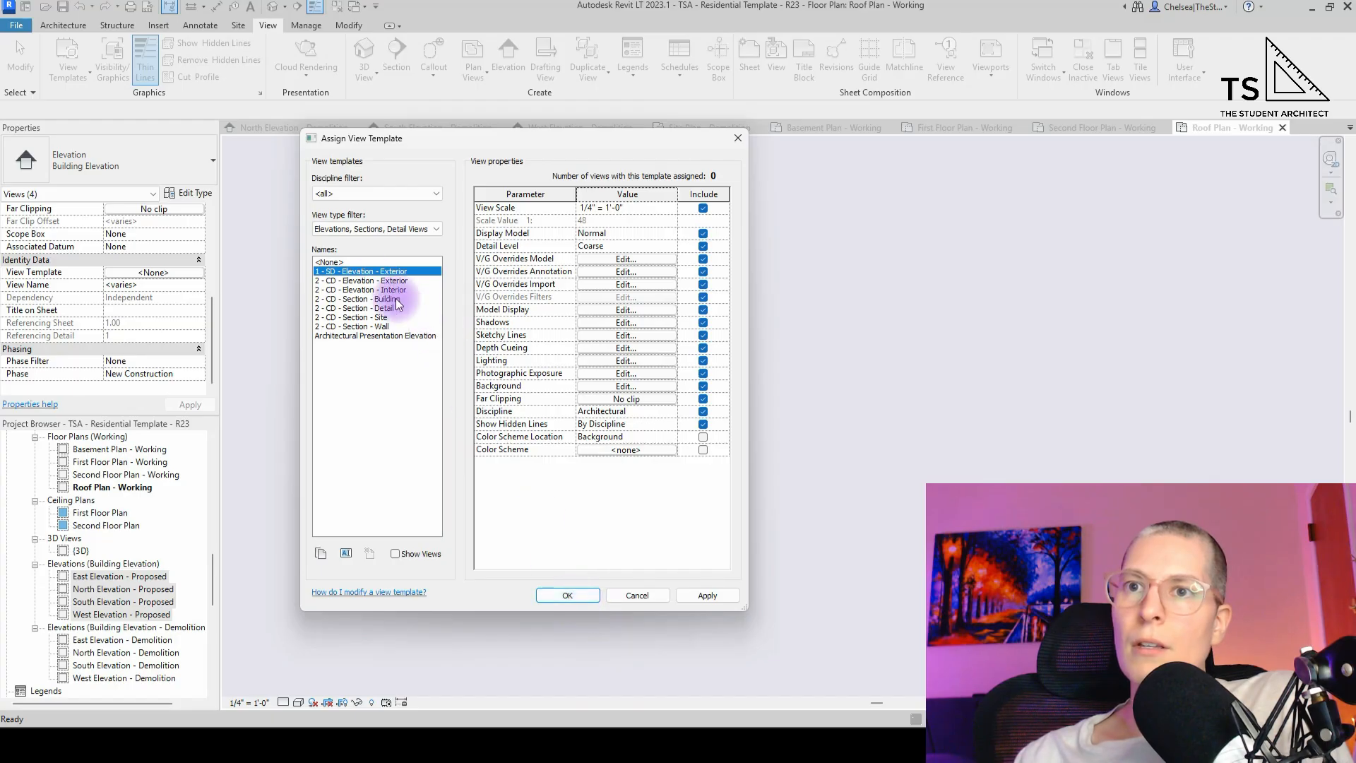
click(362, 291)
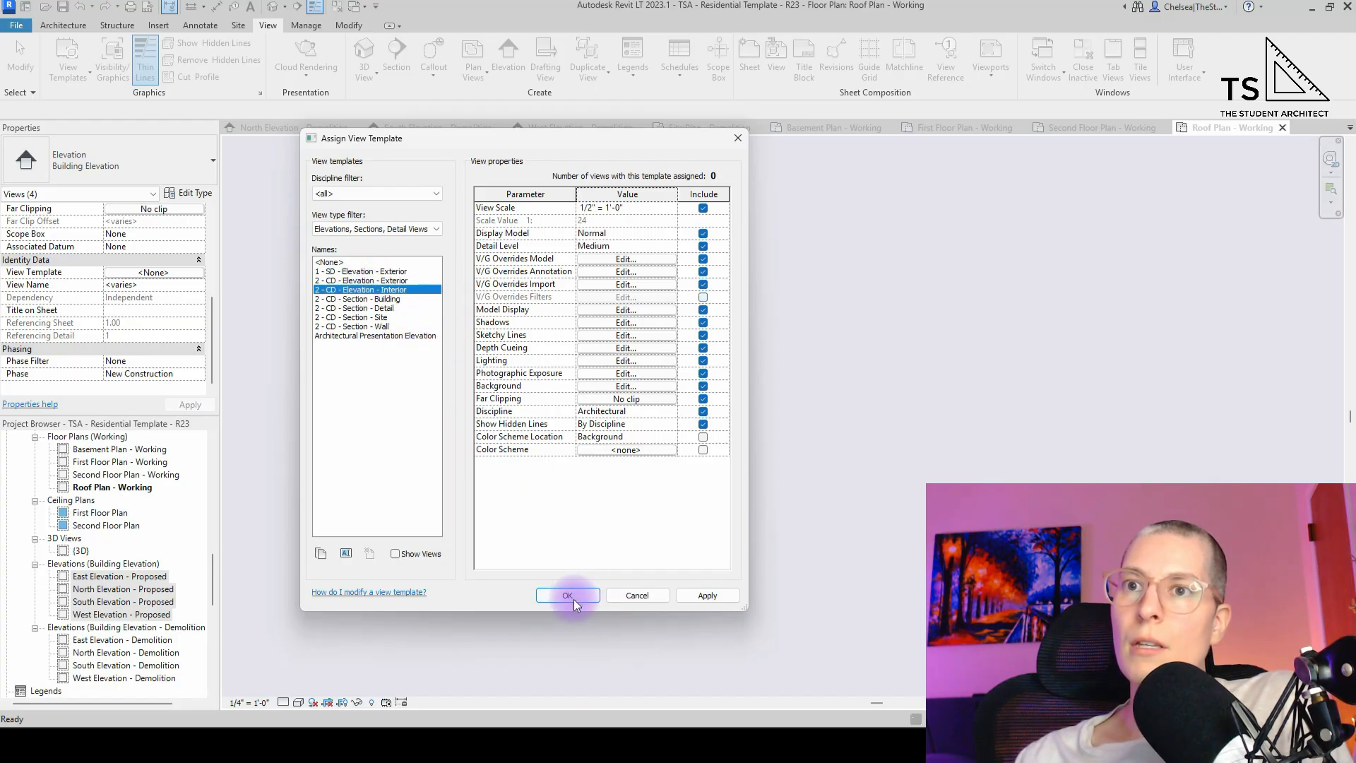
click(362, 280)
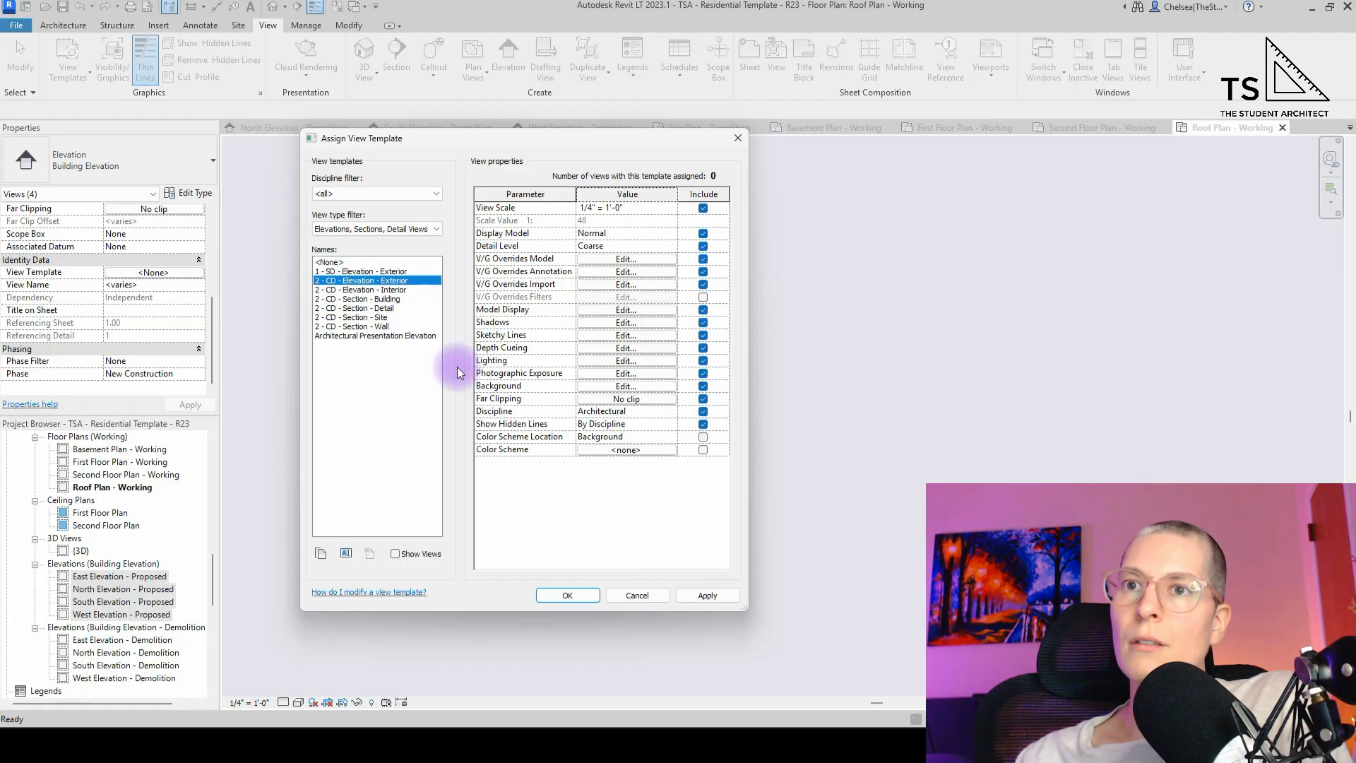
click(568, 595)
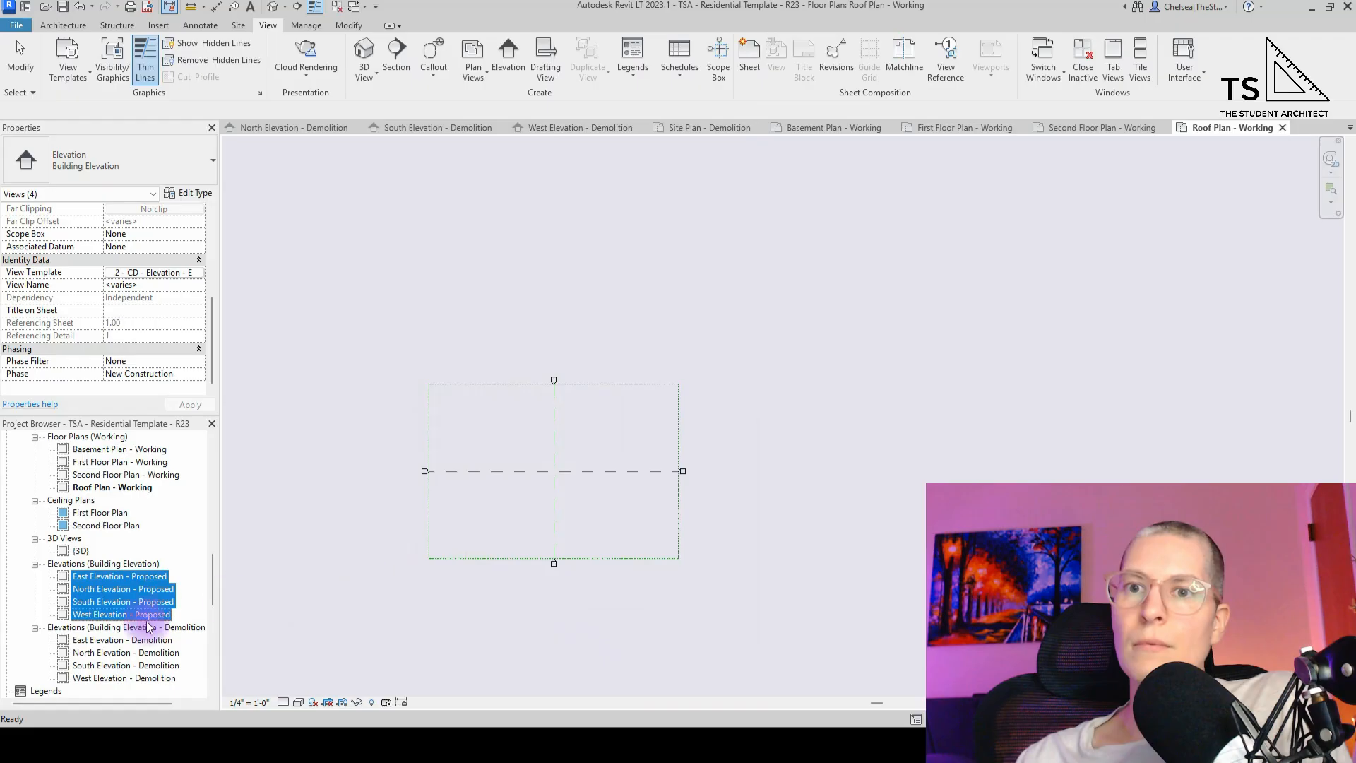
- Assign the 2 - CD - Elevation - Exterior view template to the four demolition elevations
click(106, 644)
shift+click(104, 675)
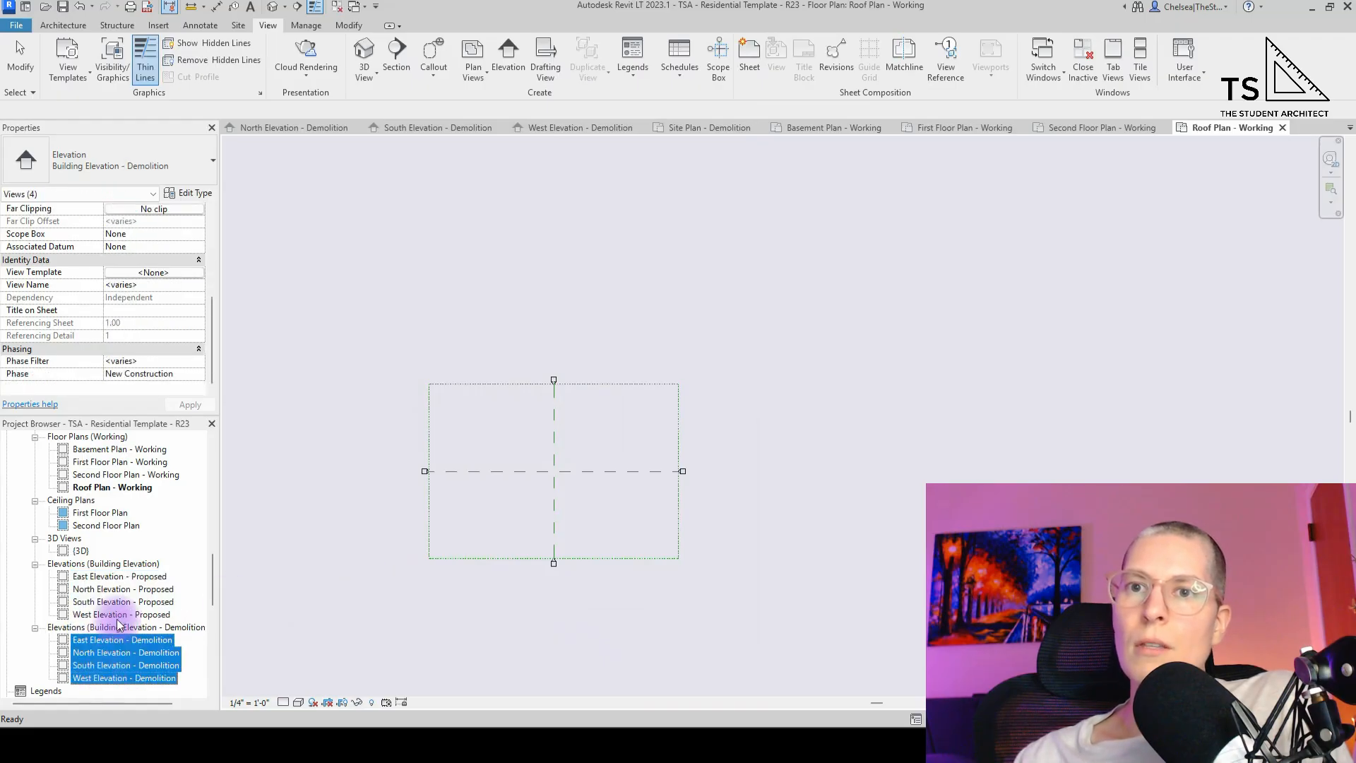
click(160, 273)
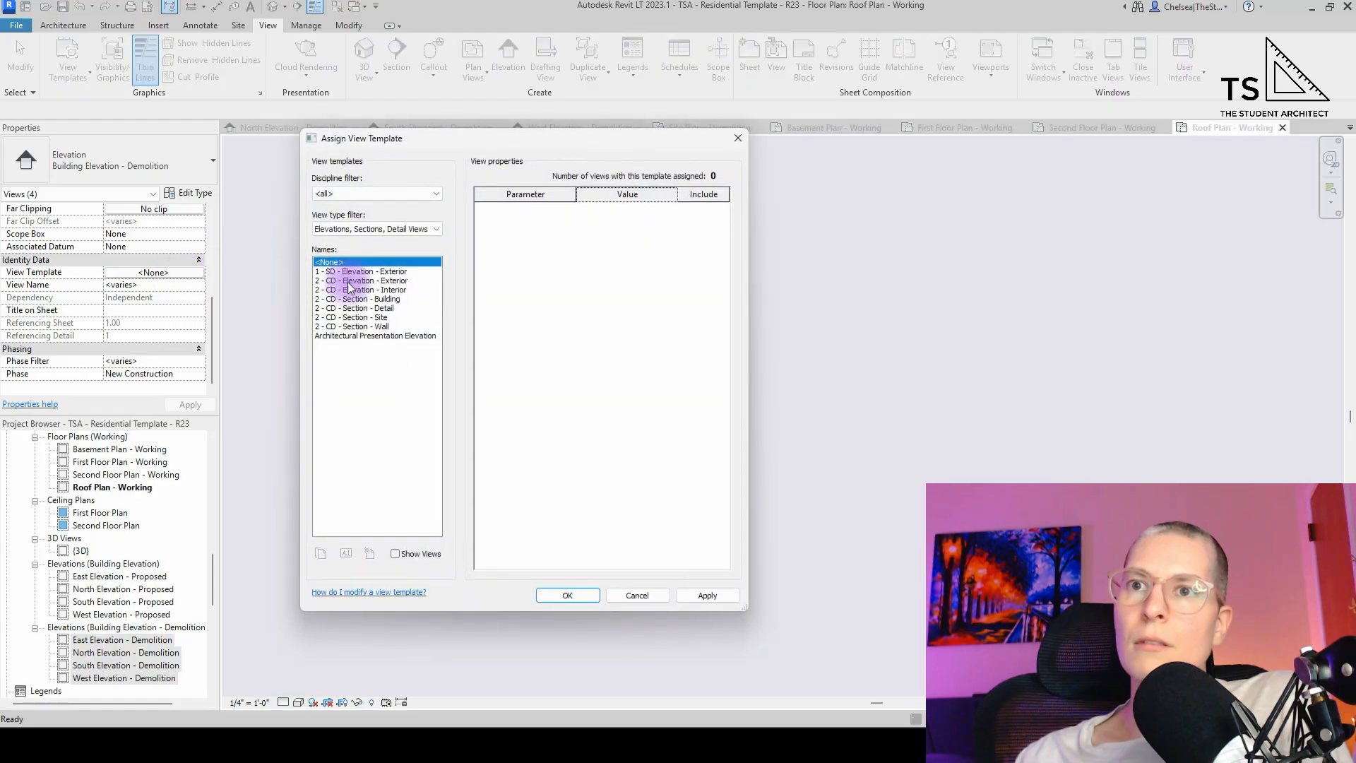
click(367, 281)
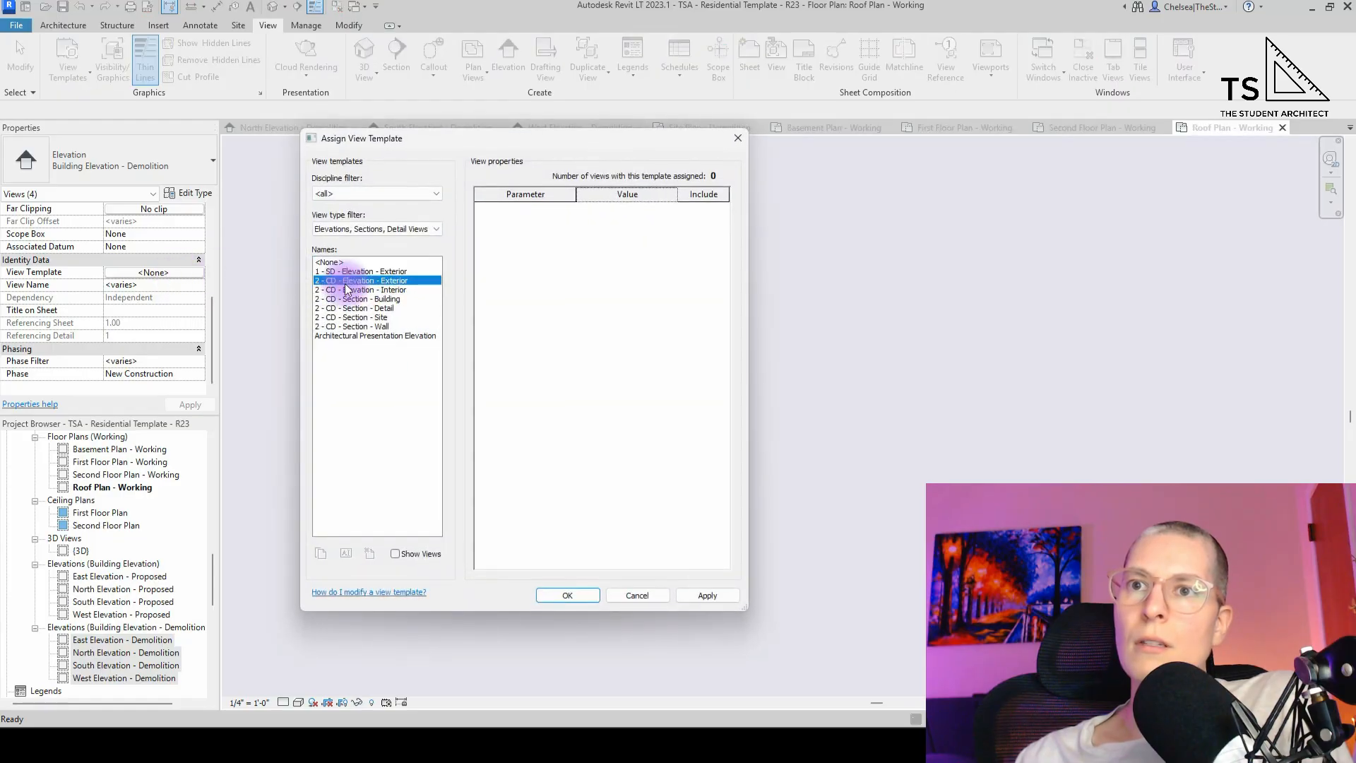
click(570, 595)
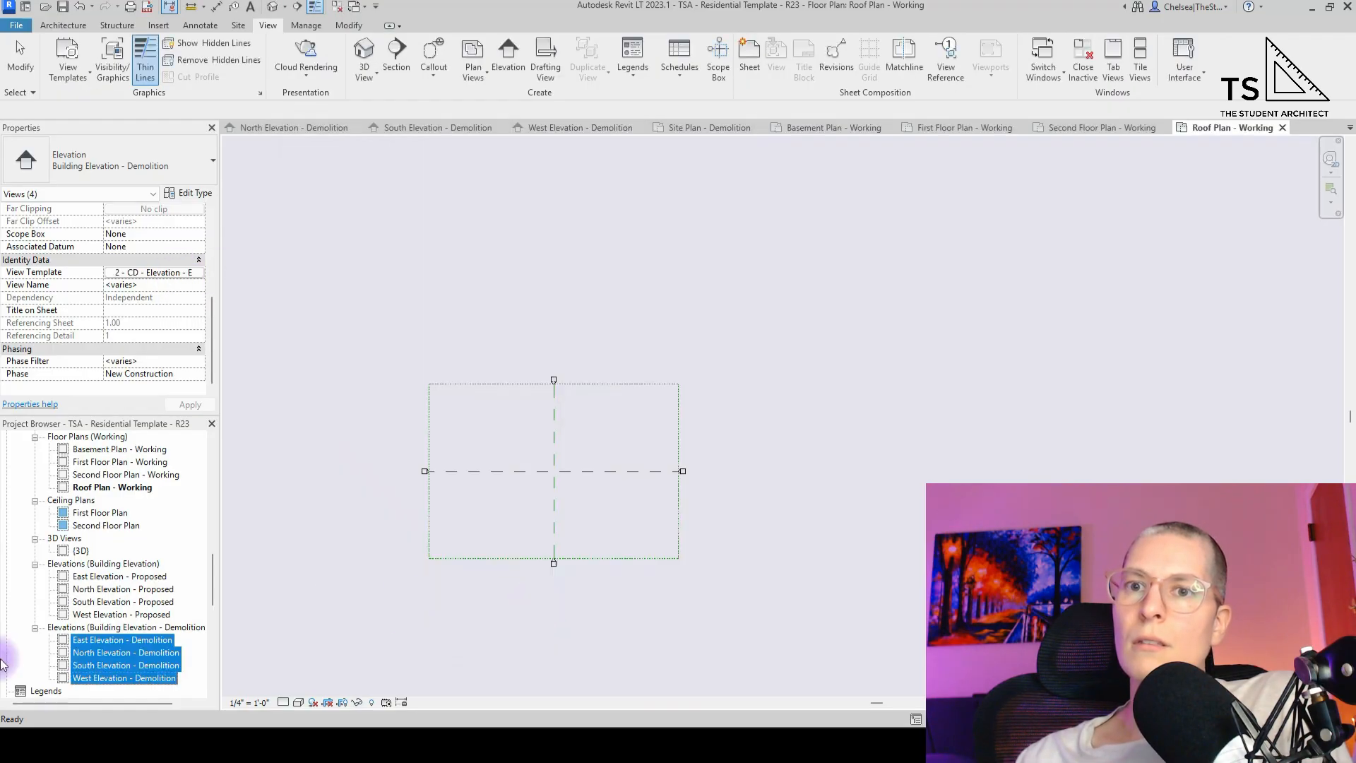
- Check the view template and phase settings of the four existing floor plans and the Site Plan - Existing view
scroll(96, 667, down, 3)
scroll(53, 641, up, 10)
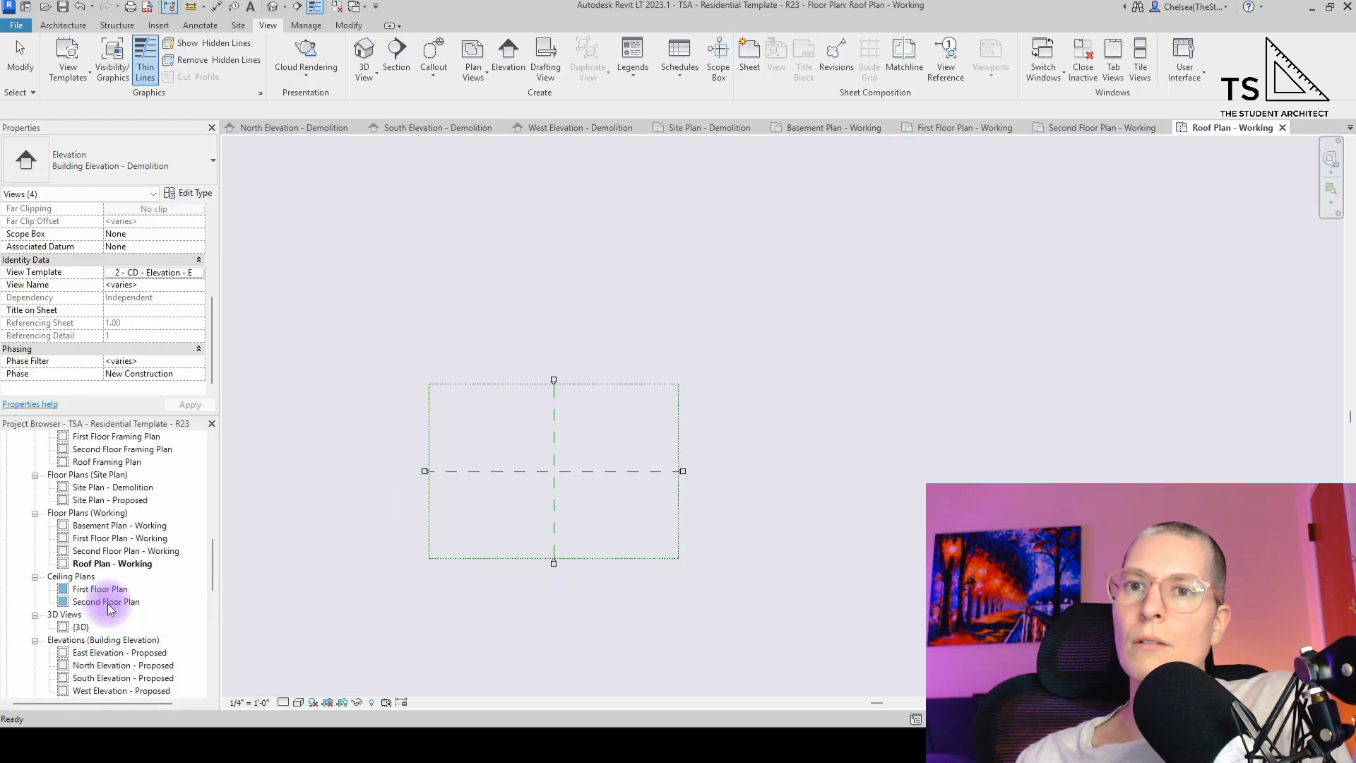
scroll(128, 495, up, 5)
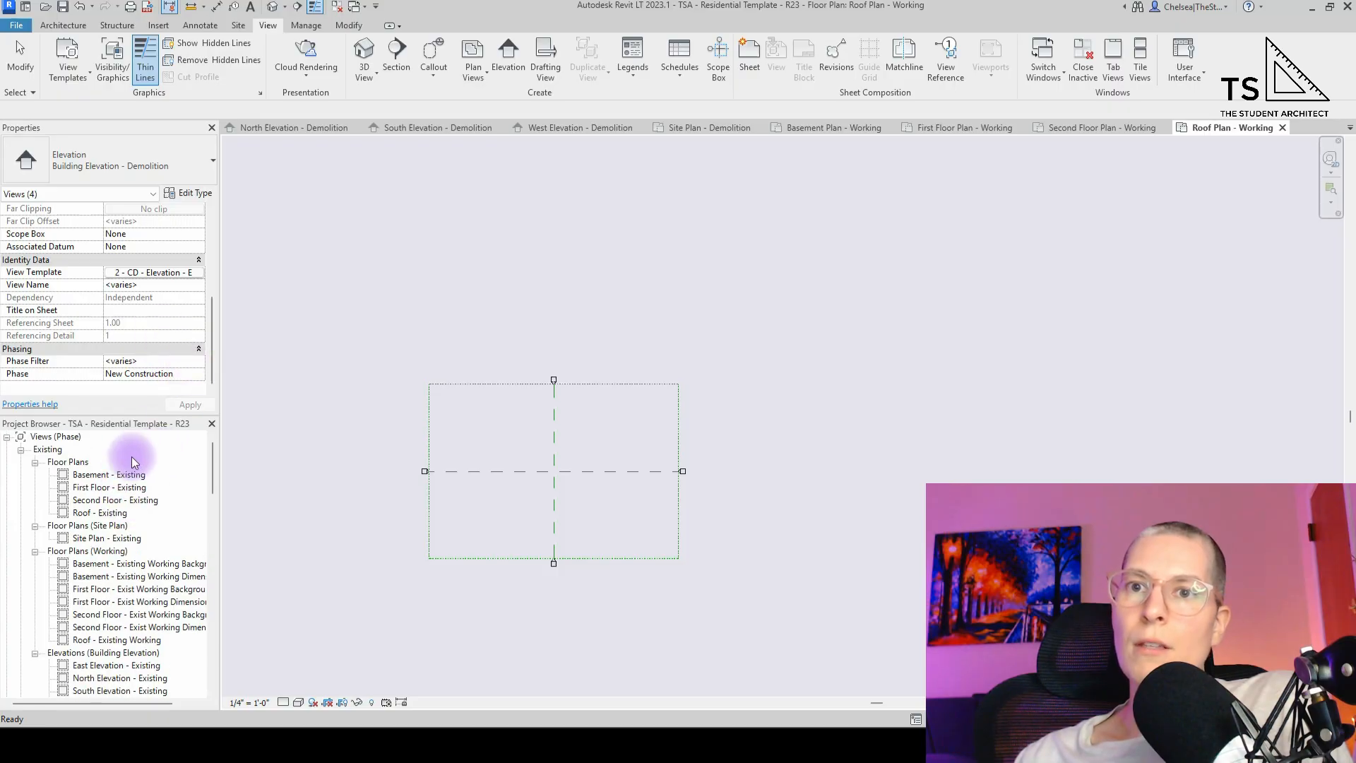
click(106, 475)
shift+click(100, 513)
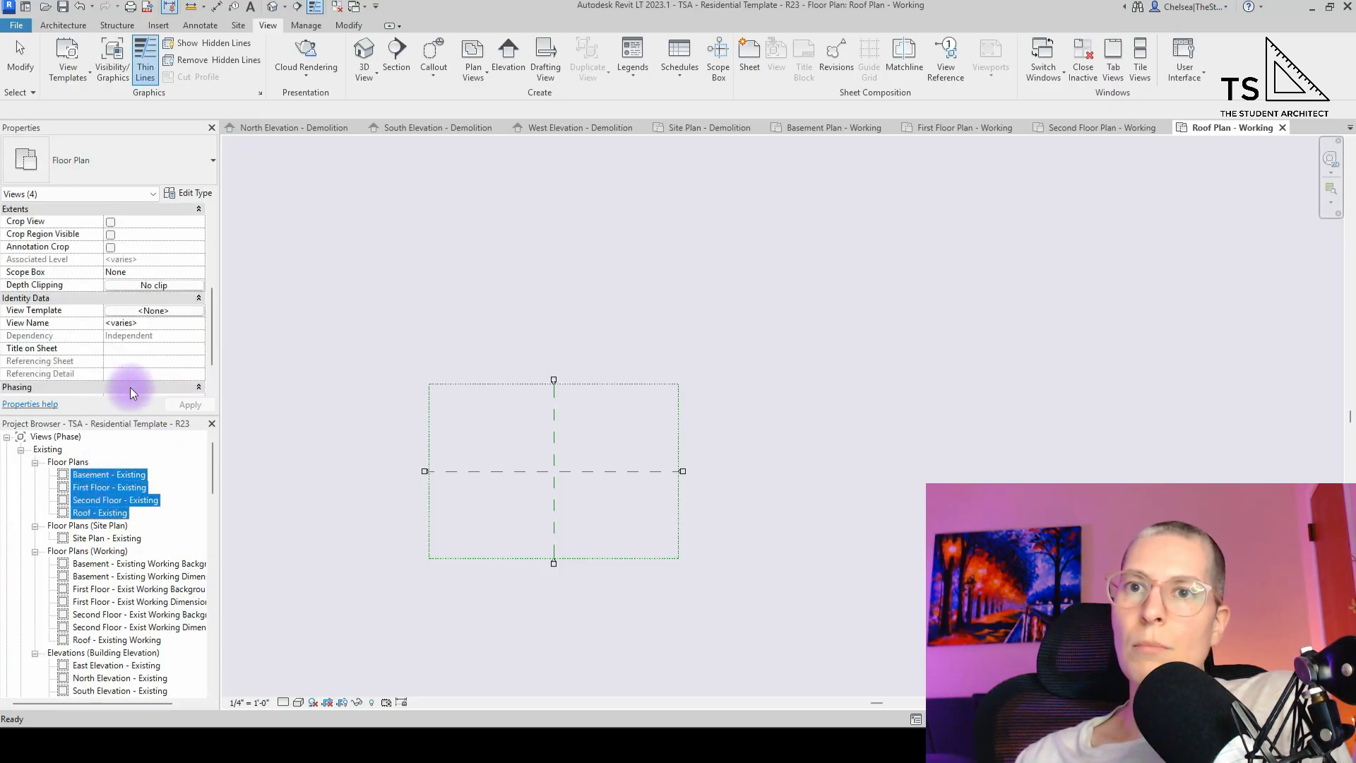
scroll(132, 381, down, 1)
click(92, 538)
scroll(180, 365, down, 1)
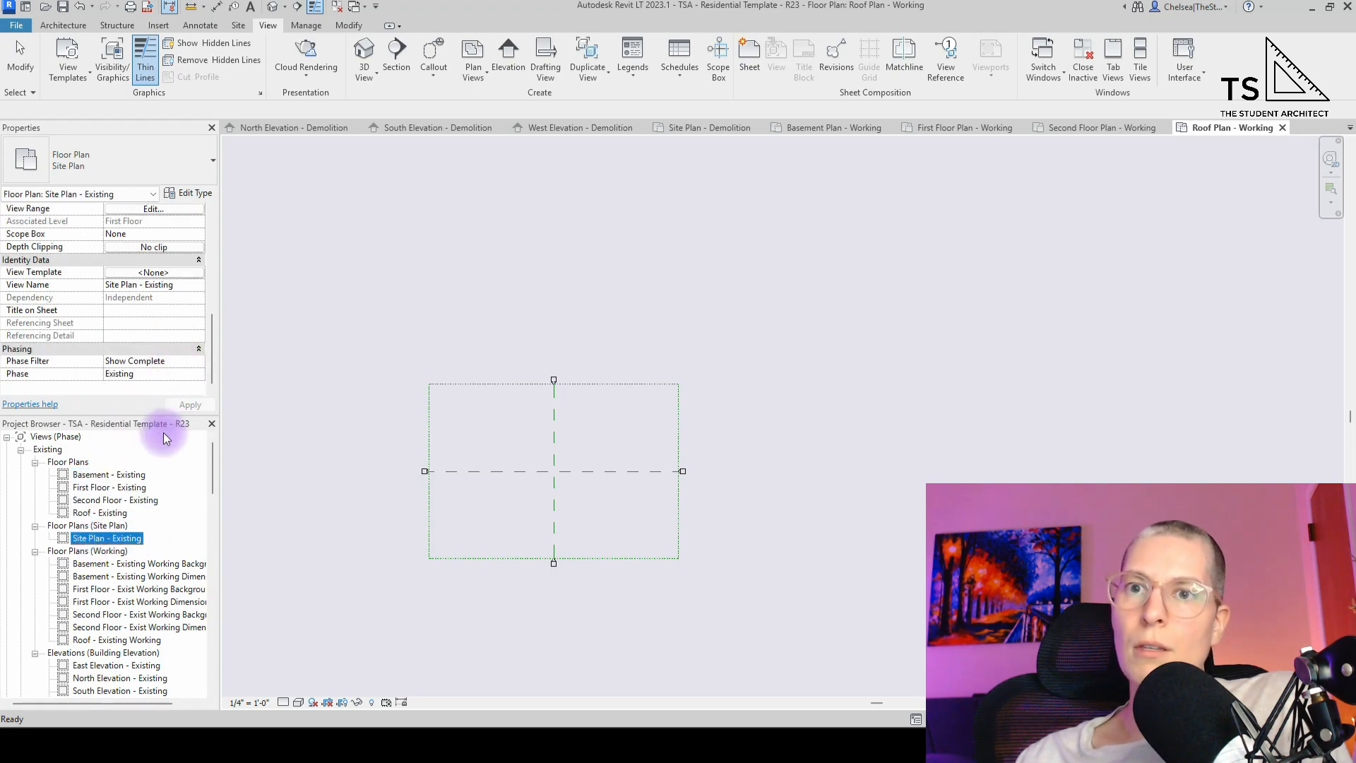
- Check the view template and phase settings of the seven existing working plans and the four existing elevations
click(108, 564)
shift+click(117, 640)
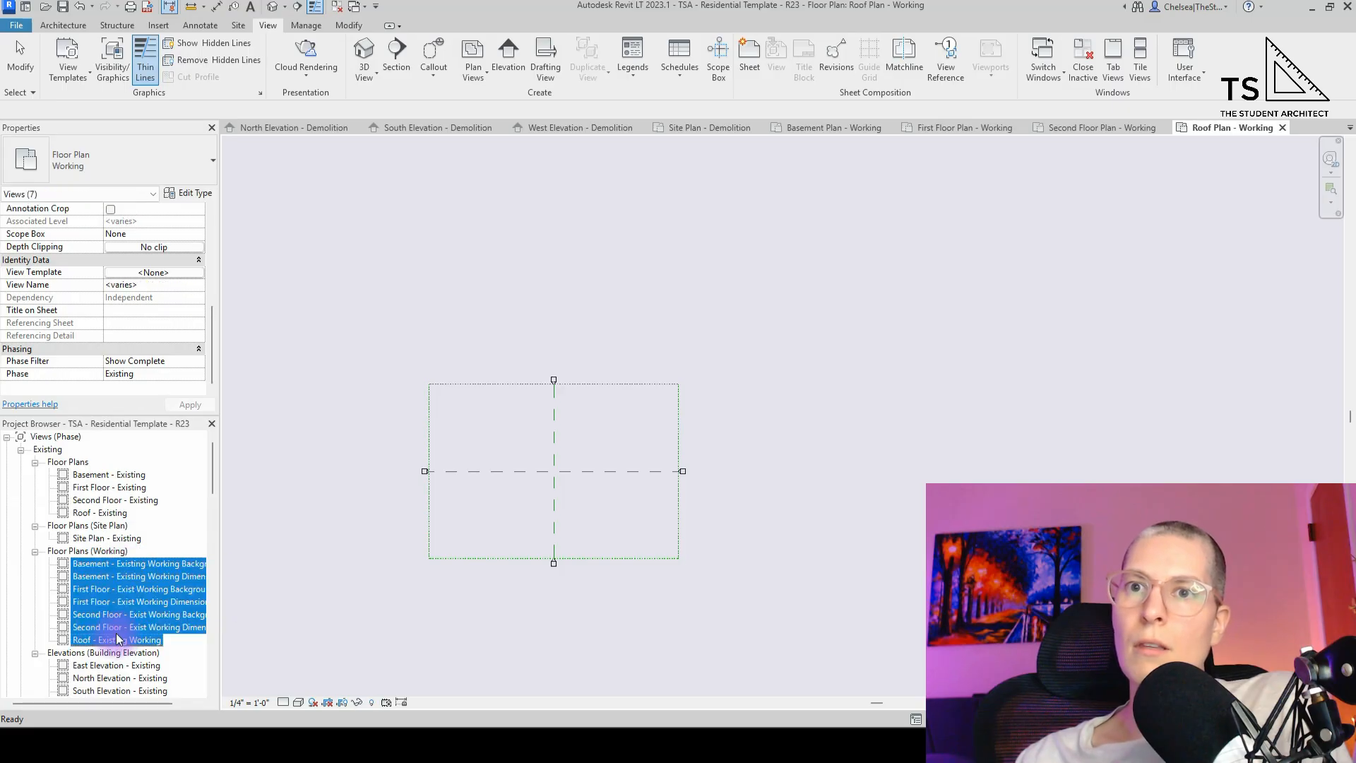
scroll(112, 672, down, 2)
click(110, 577)
shift+click(113, 614)
scroll(116, 585, down, 2)
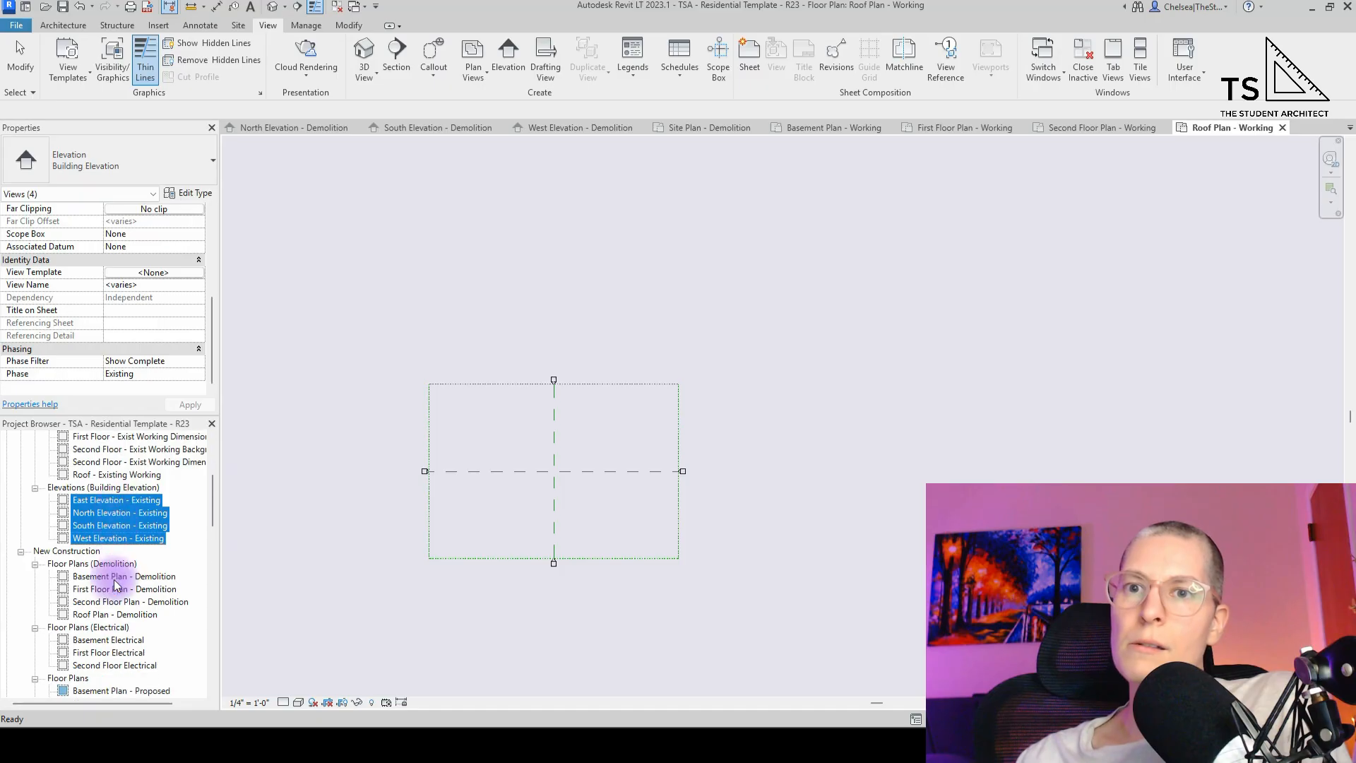
- Check the phase filter of the basement, first floor, second floor and roof demolition plans
click(106, 577)
shift+click(113, 614)
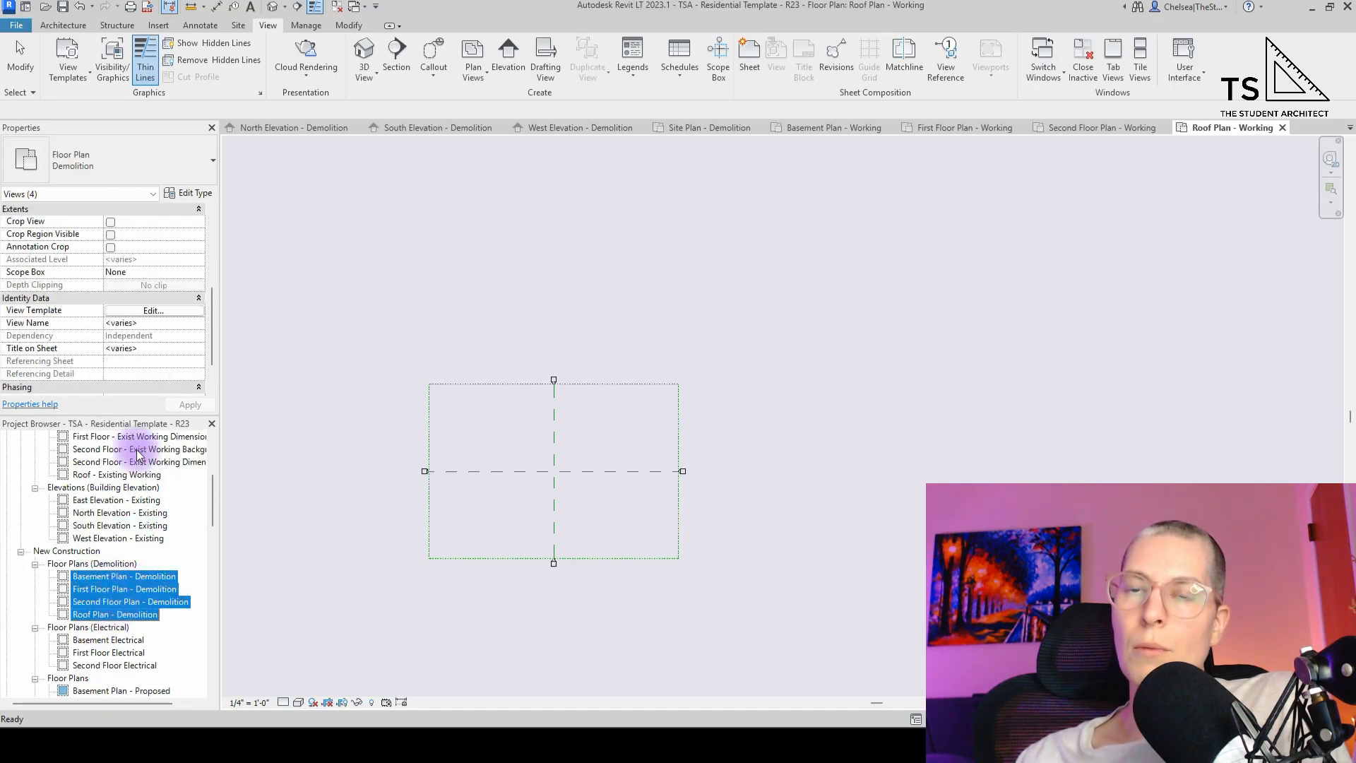
scroll(170, 295, down, 2)
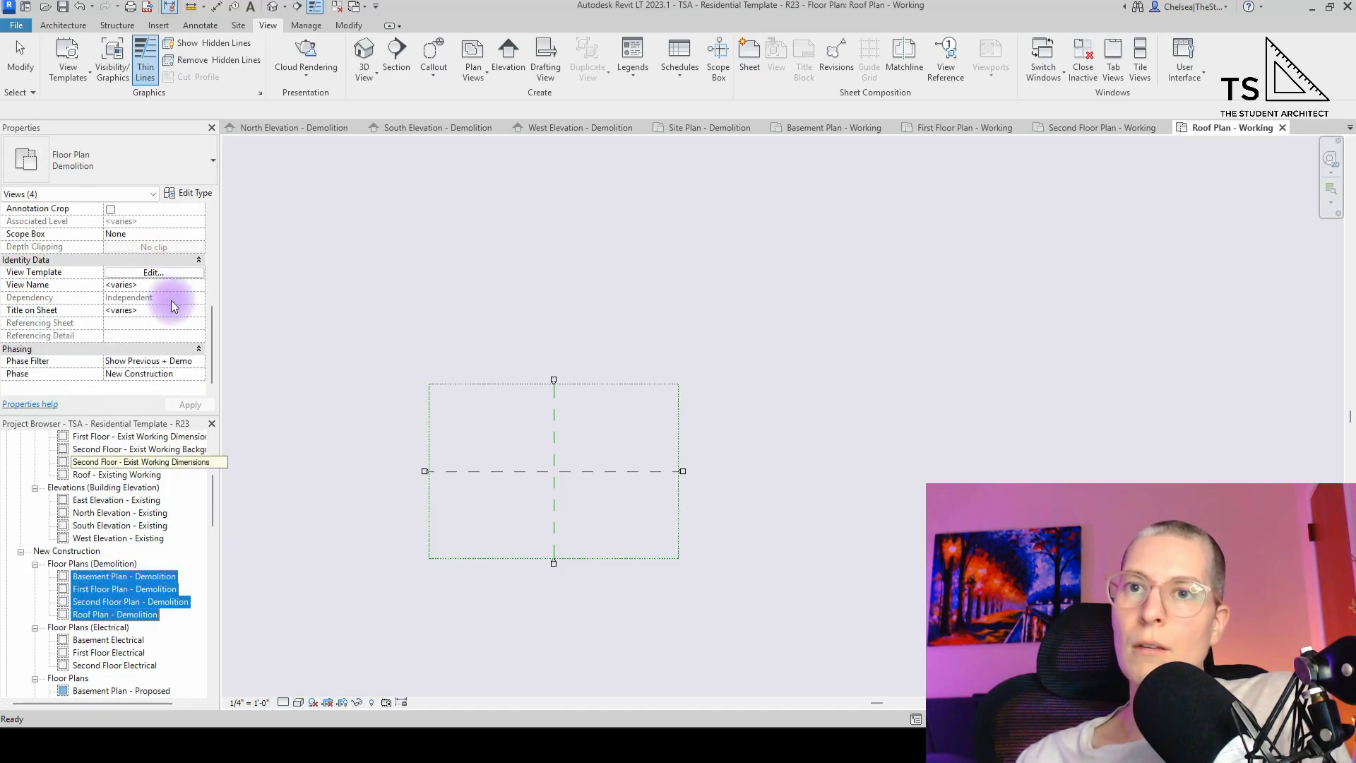
click(201, 363)
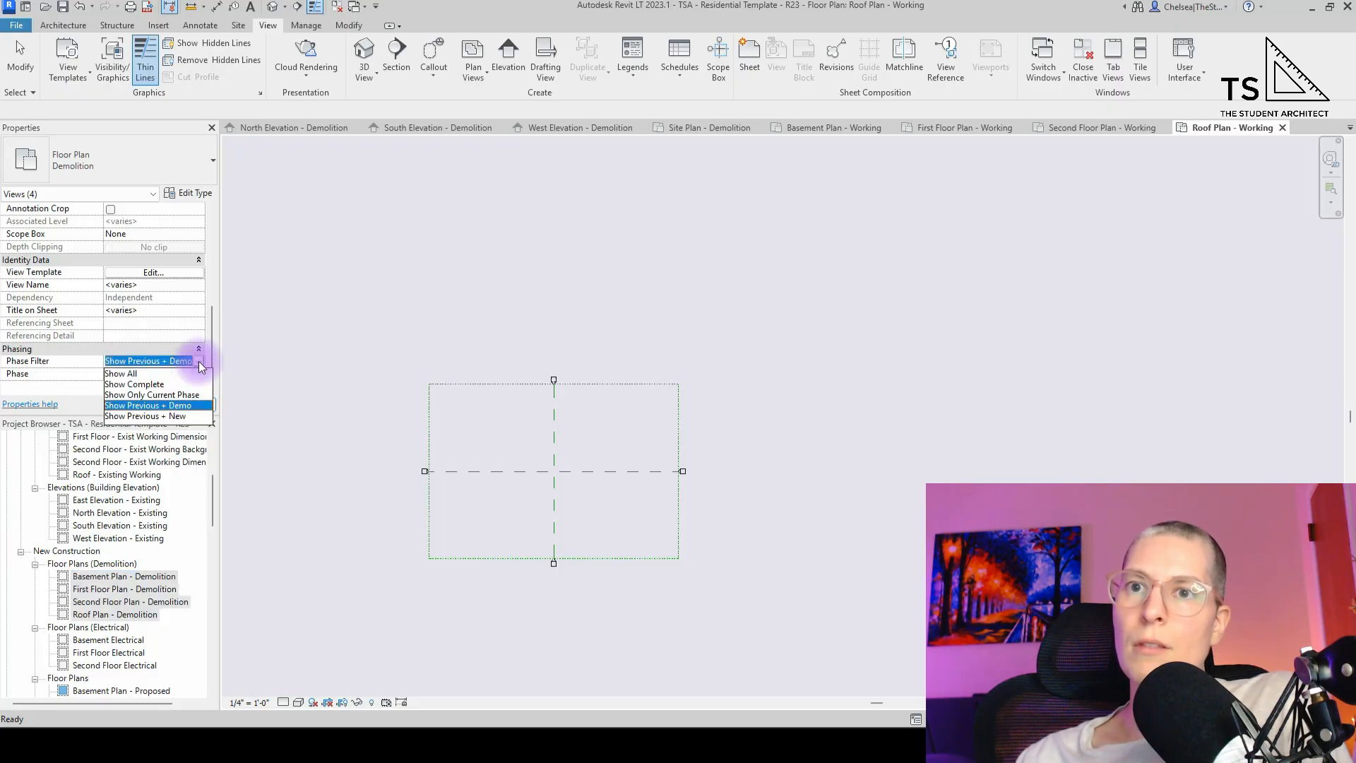
click(200, 365)
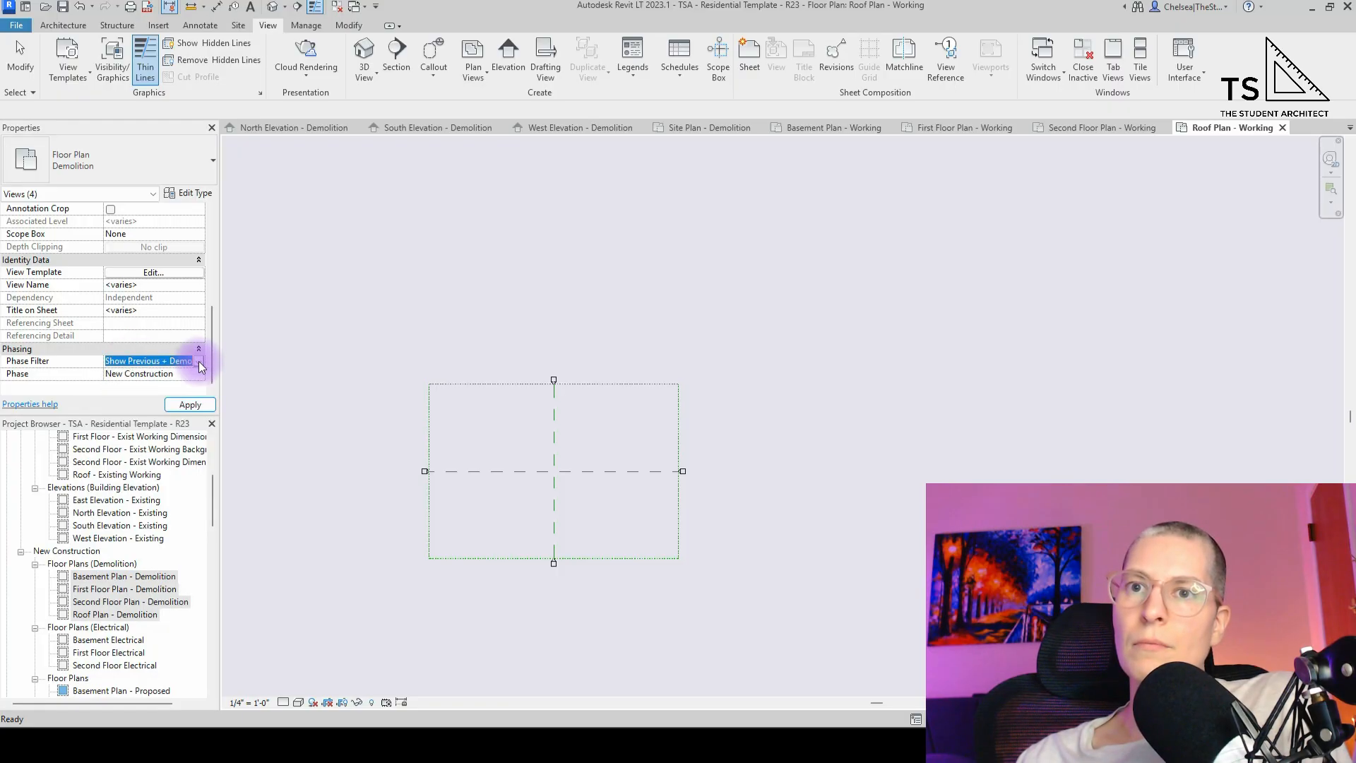
- Set the phase filter of the basement, first floor and second floor electrical plans to Show Previous + New
scroll(116, 593, down, 2)
click(109, 590)
shift+click(113, 615)
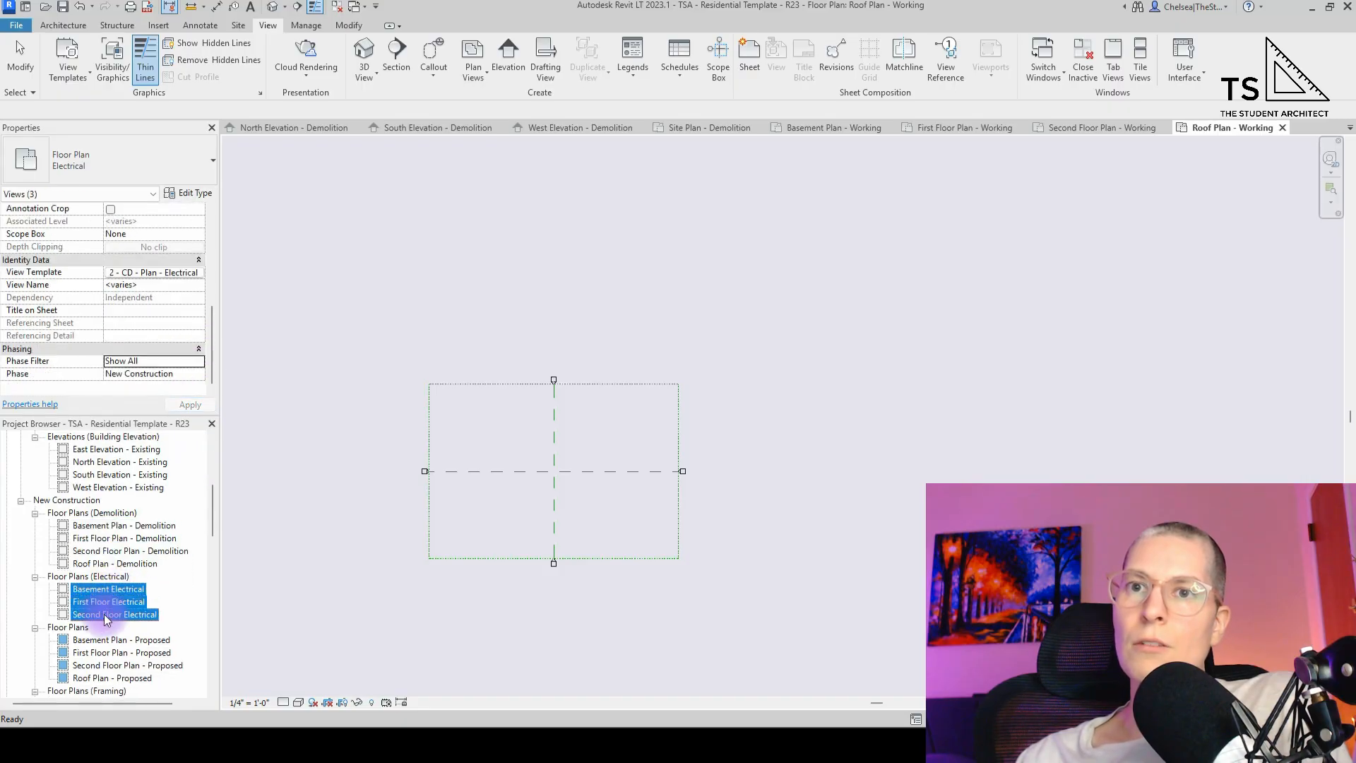
click(203, 364)
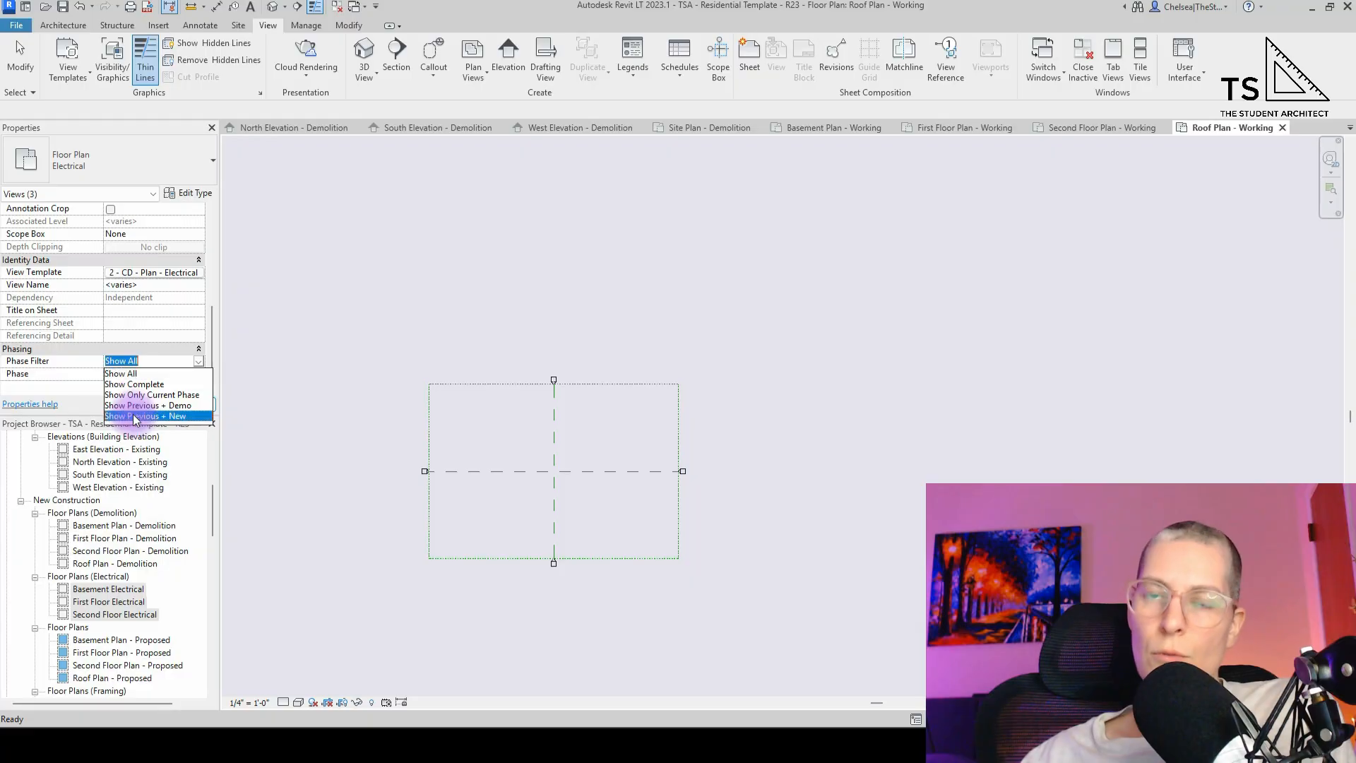
click(133, 416)
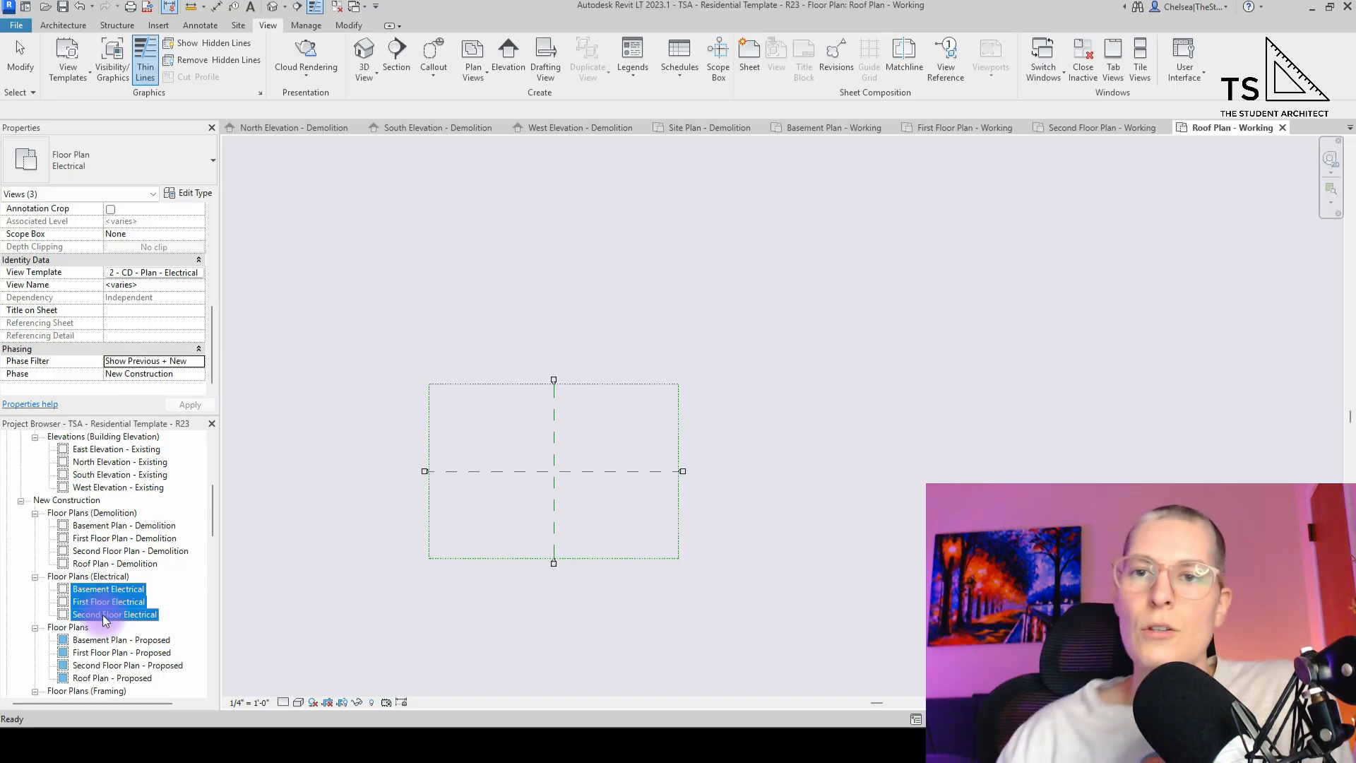
- Set the phase filter of the four proposed floor plans and the four framing plans to Show Previous + New
scroll(103, 614, down, 2)
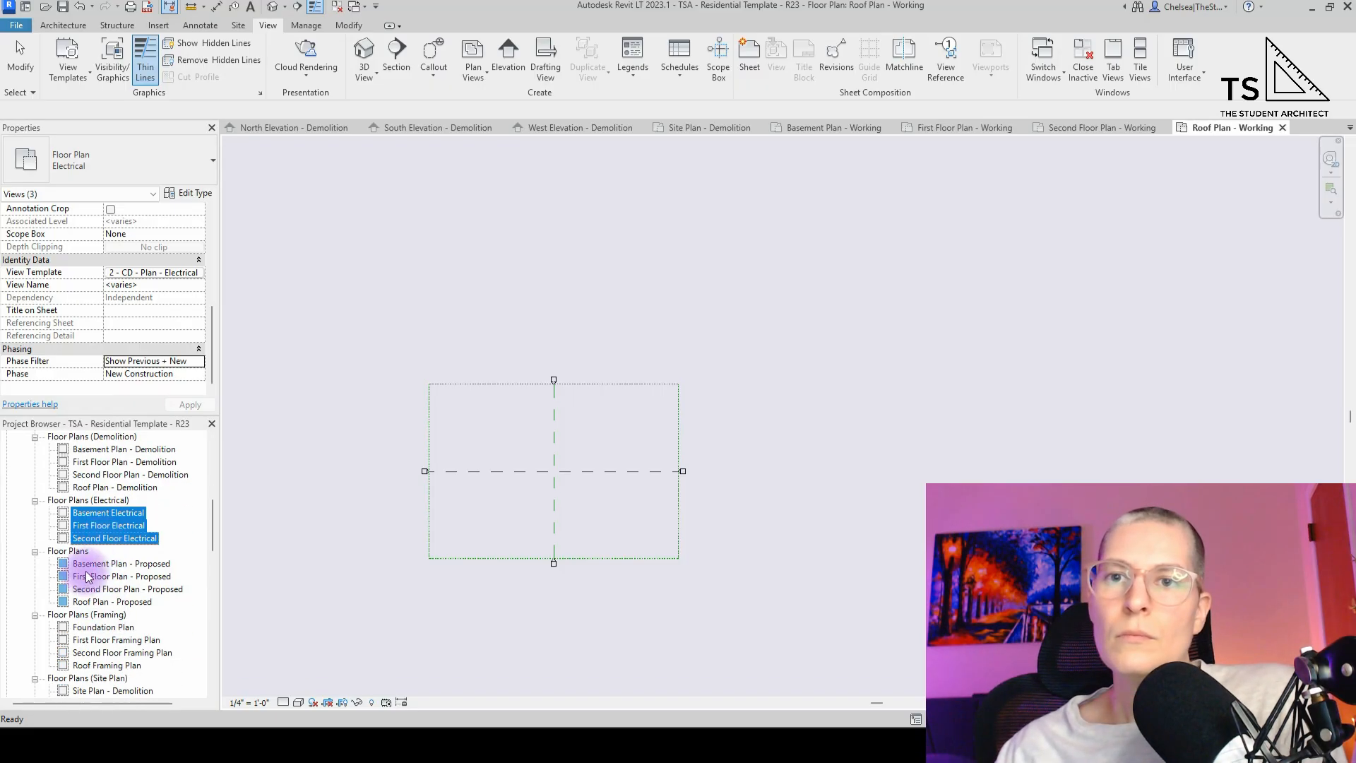
click(100, 563)
scroll(92, 586, down, 1)
shift+click(103, 628)
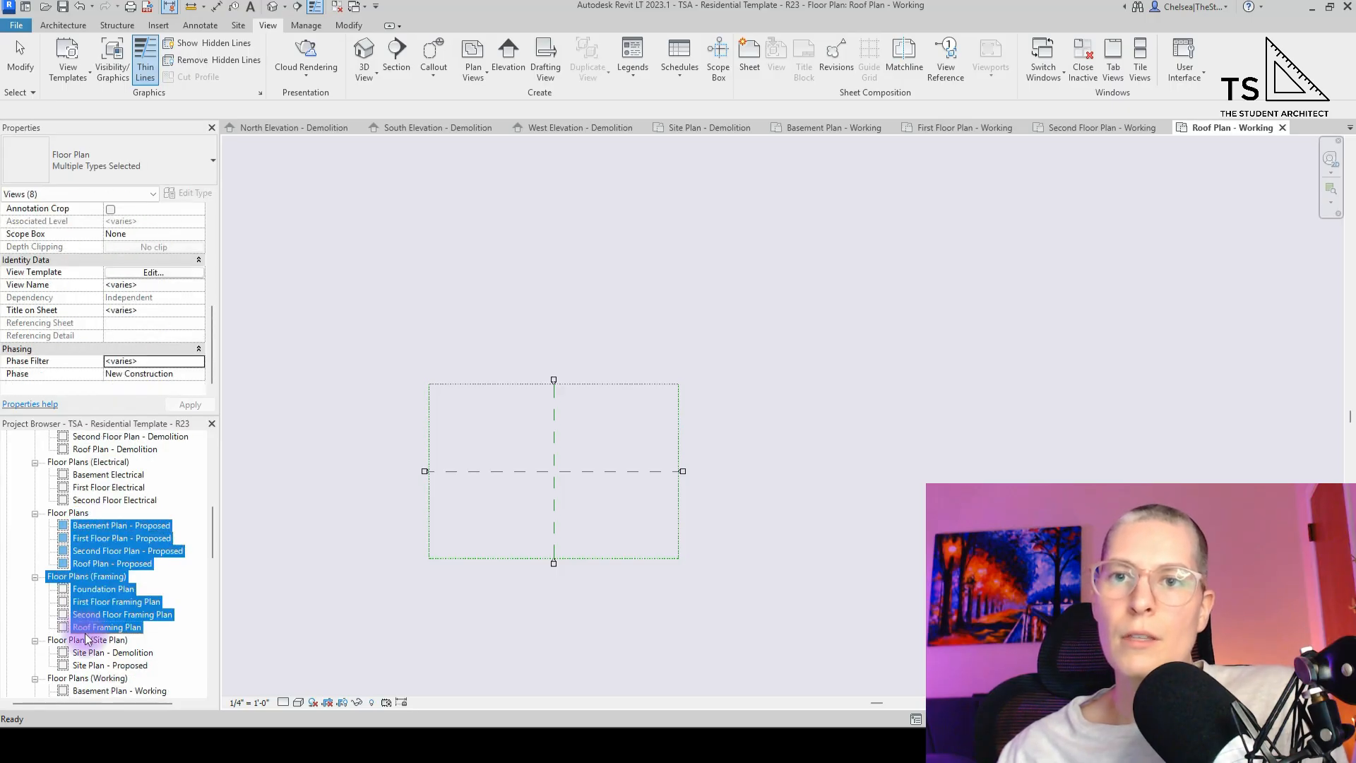
click(198, 362)
click(199, 362)
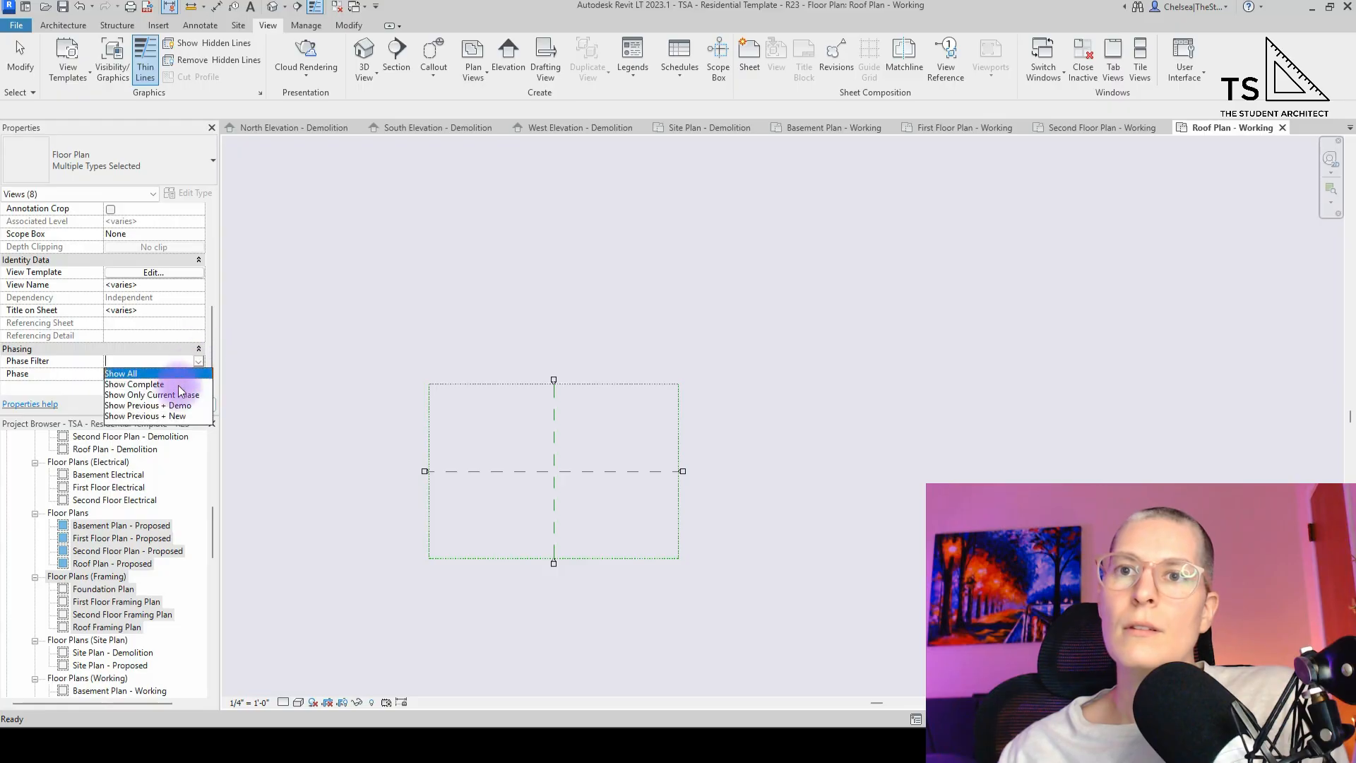
click(158, 417)
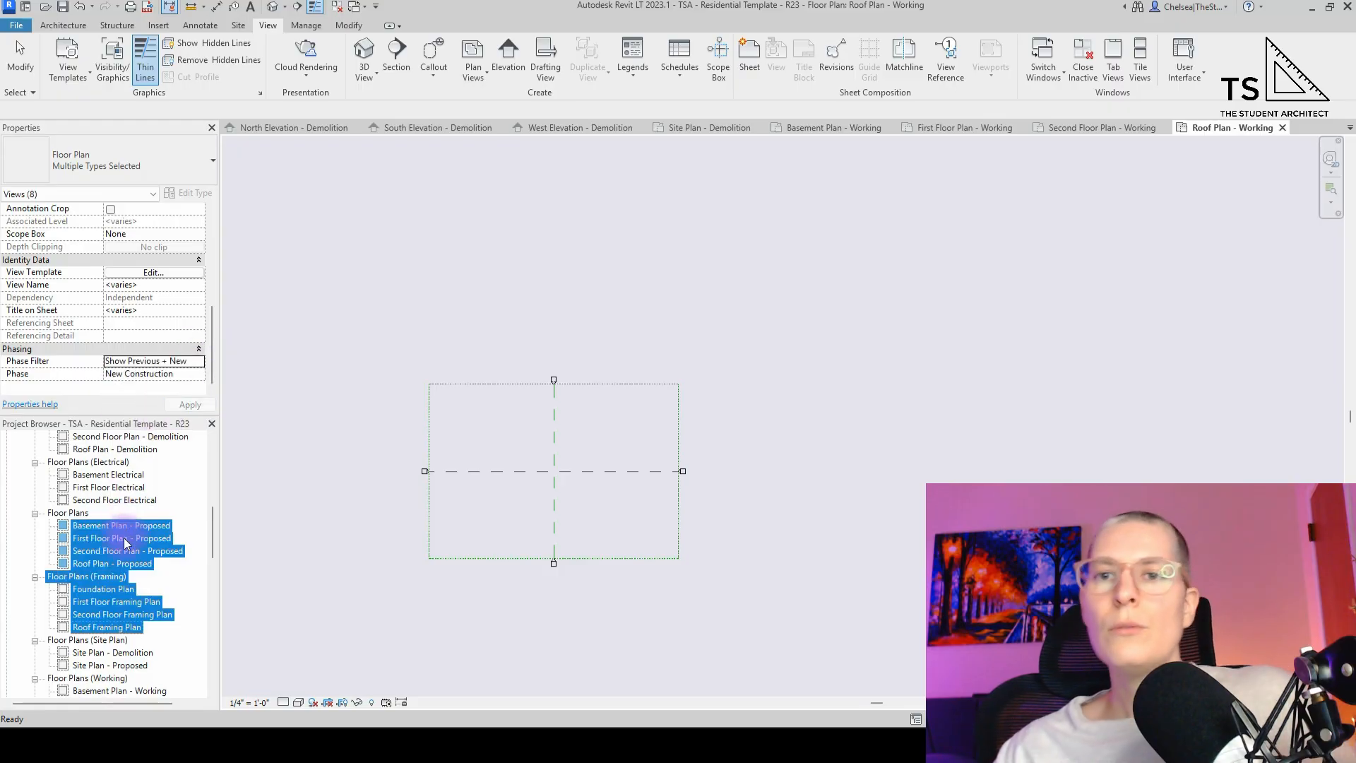
click(198, 361)
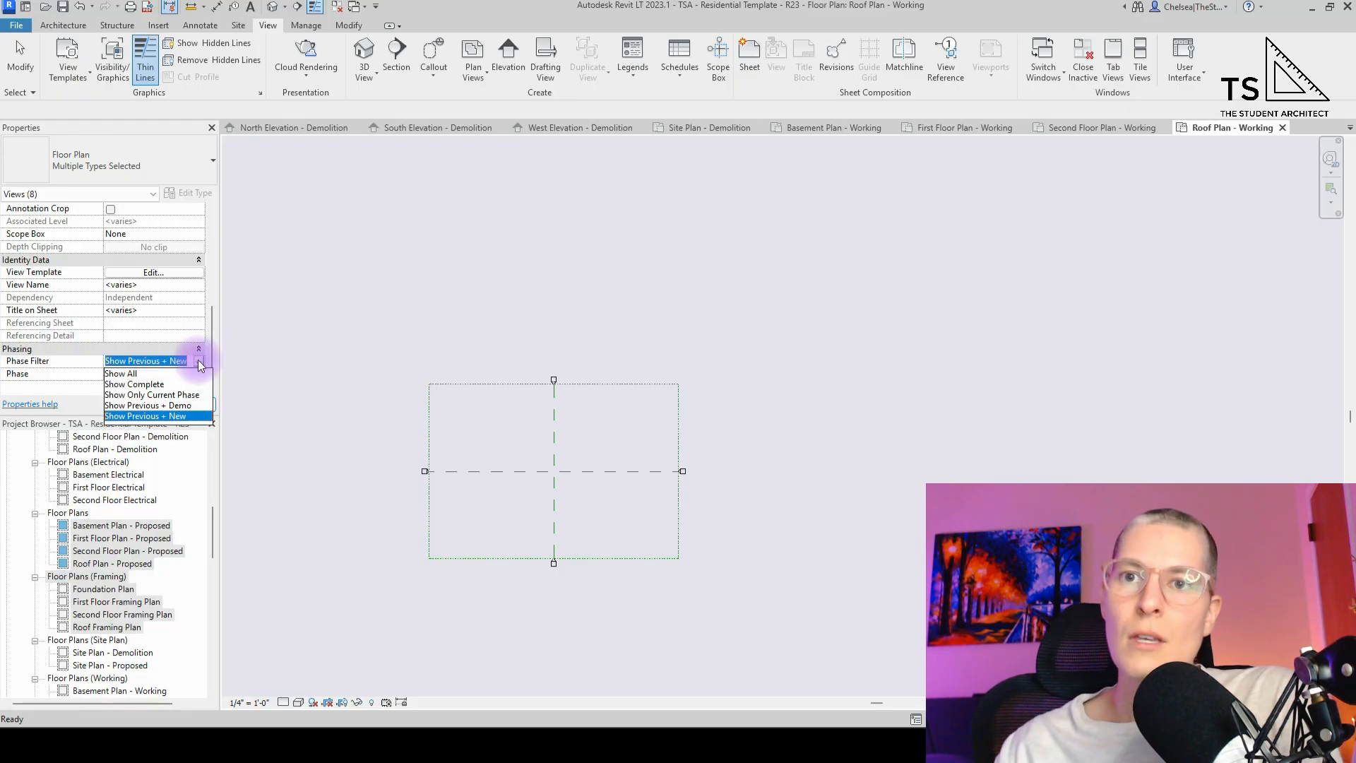
- Set the phase filter of the Site Plan - Demolition view to Show Previous + Demo
scroll(112, 557, down, 3)
click(113, 564)
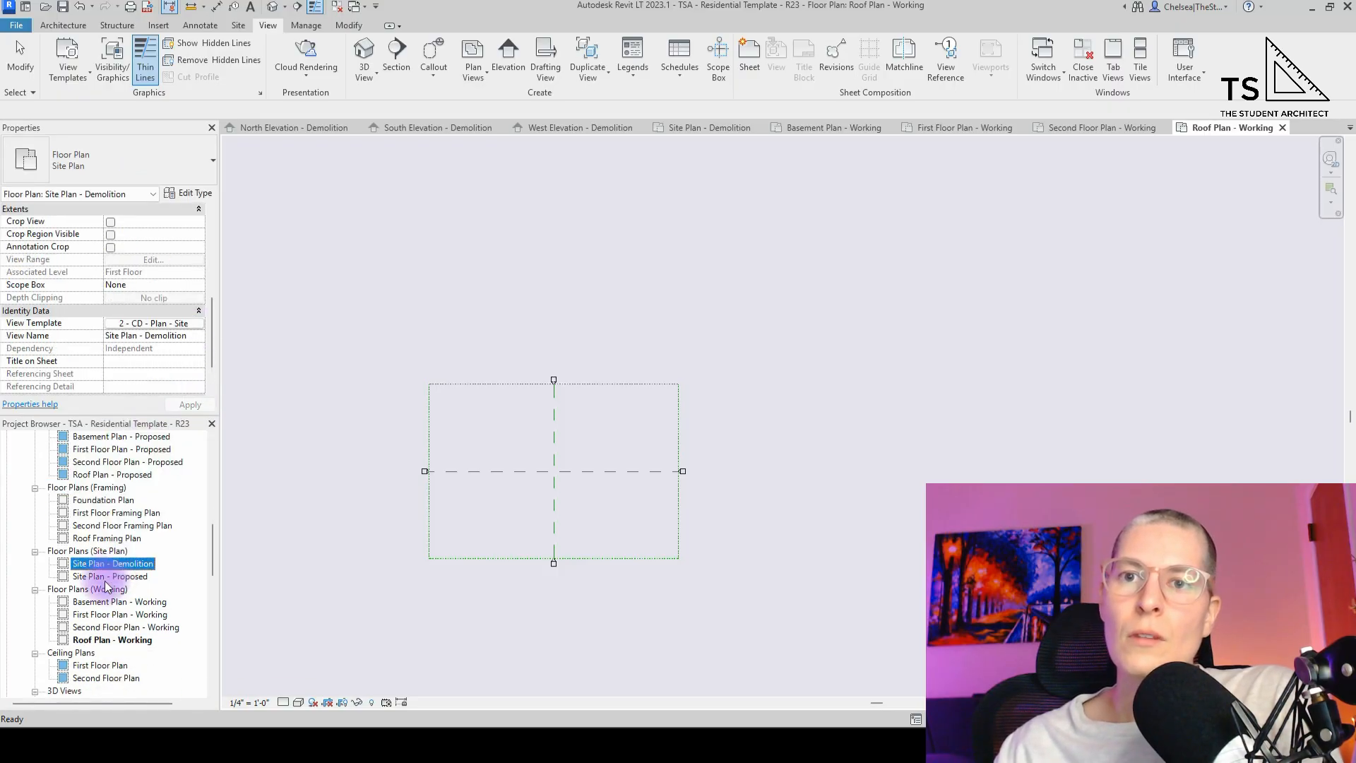
scroll(180, 353, down, 2)
click(183, 363)
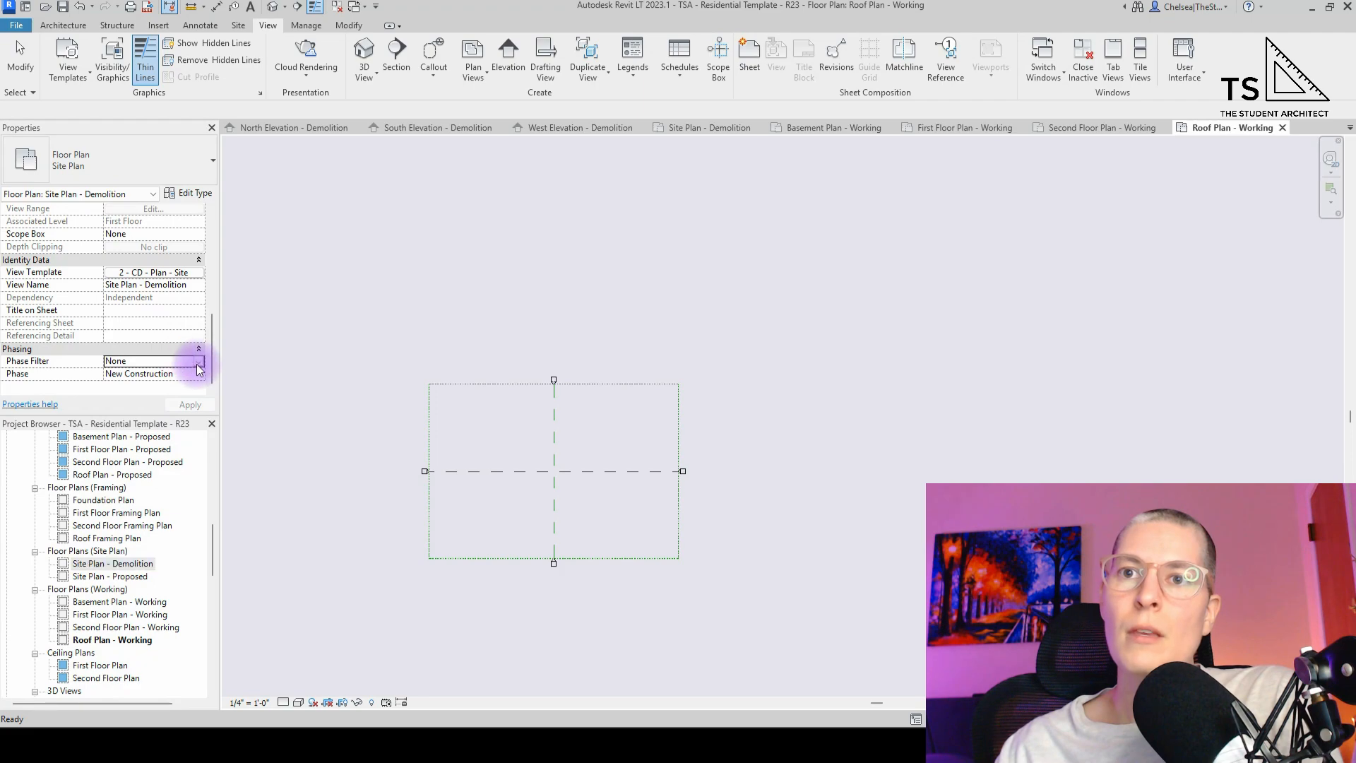
click(198, 361)
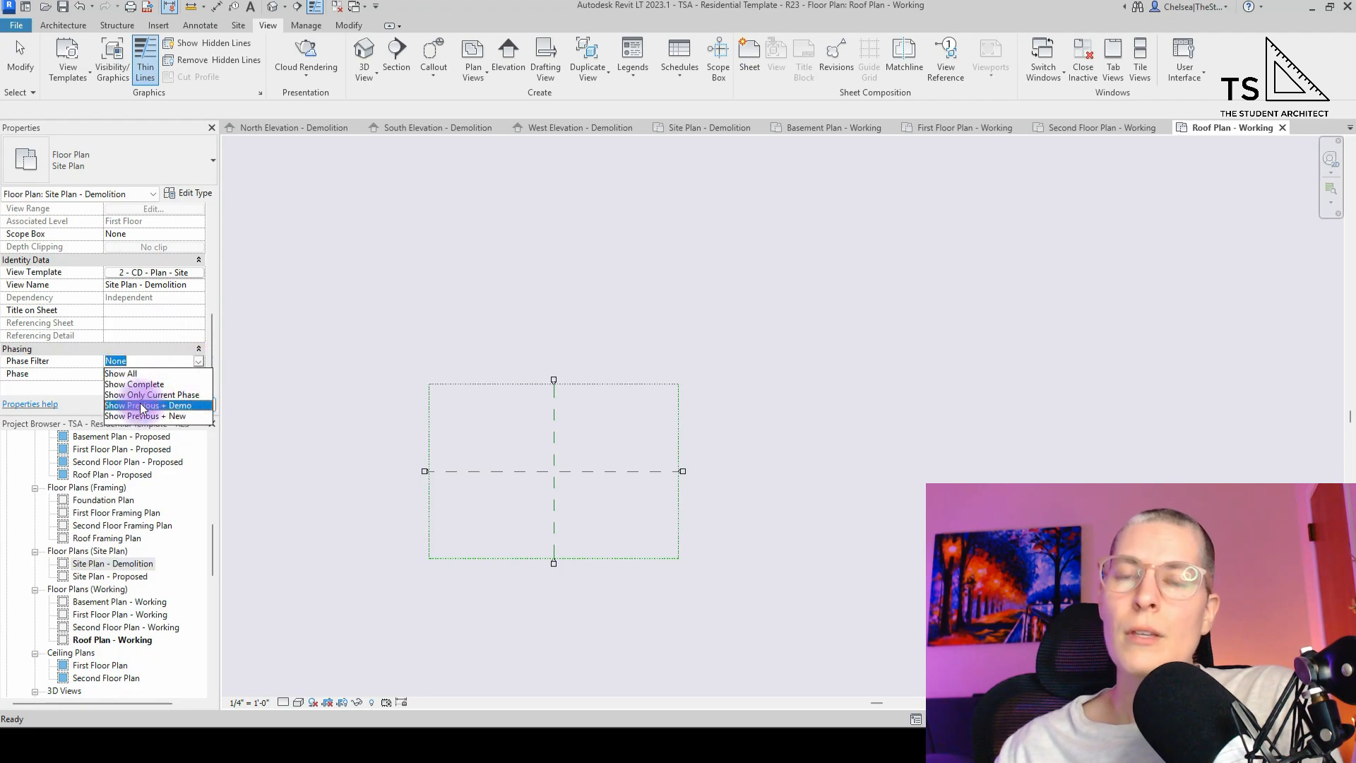
click(142, 406)
- Set the phase filter of the Site Plan - Proposed view to Show Previous + New
click(113, 576)
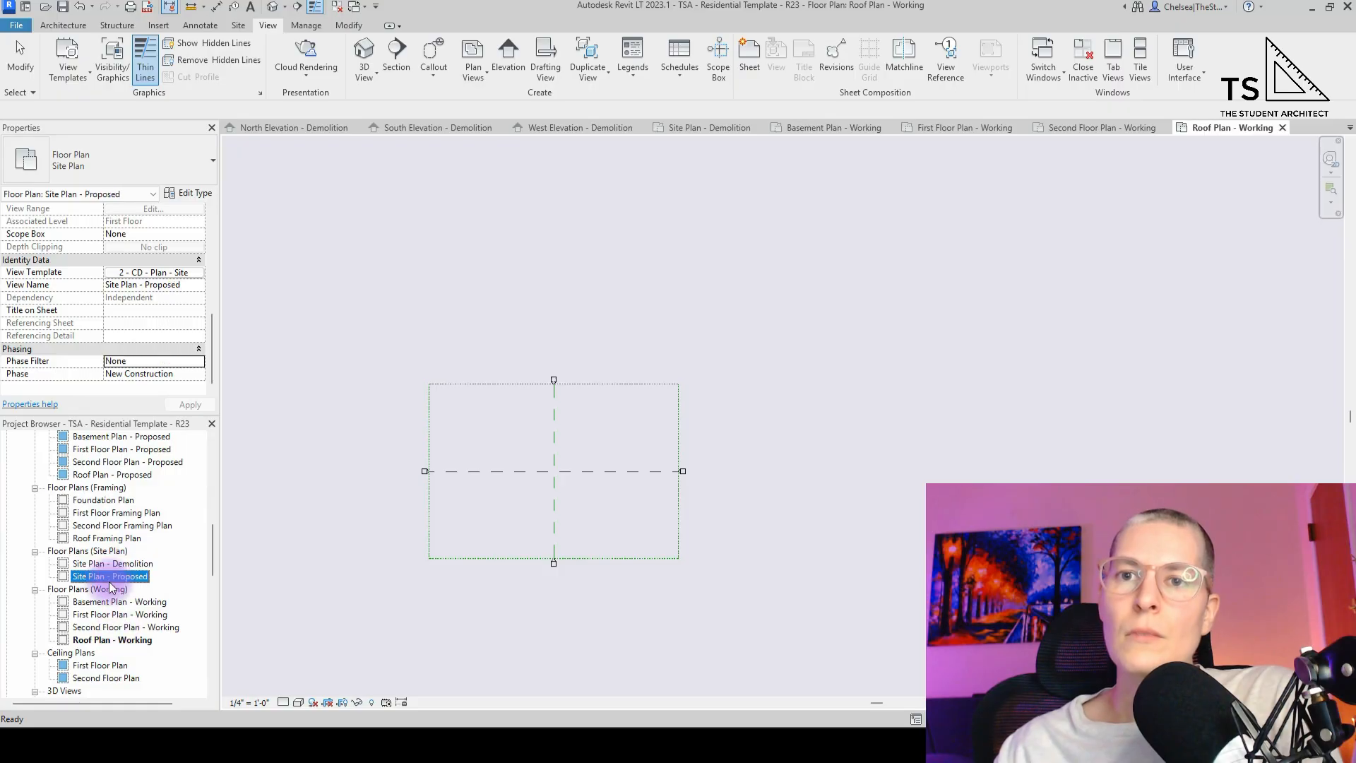
click(199, 350)
click(196, 374)
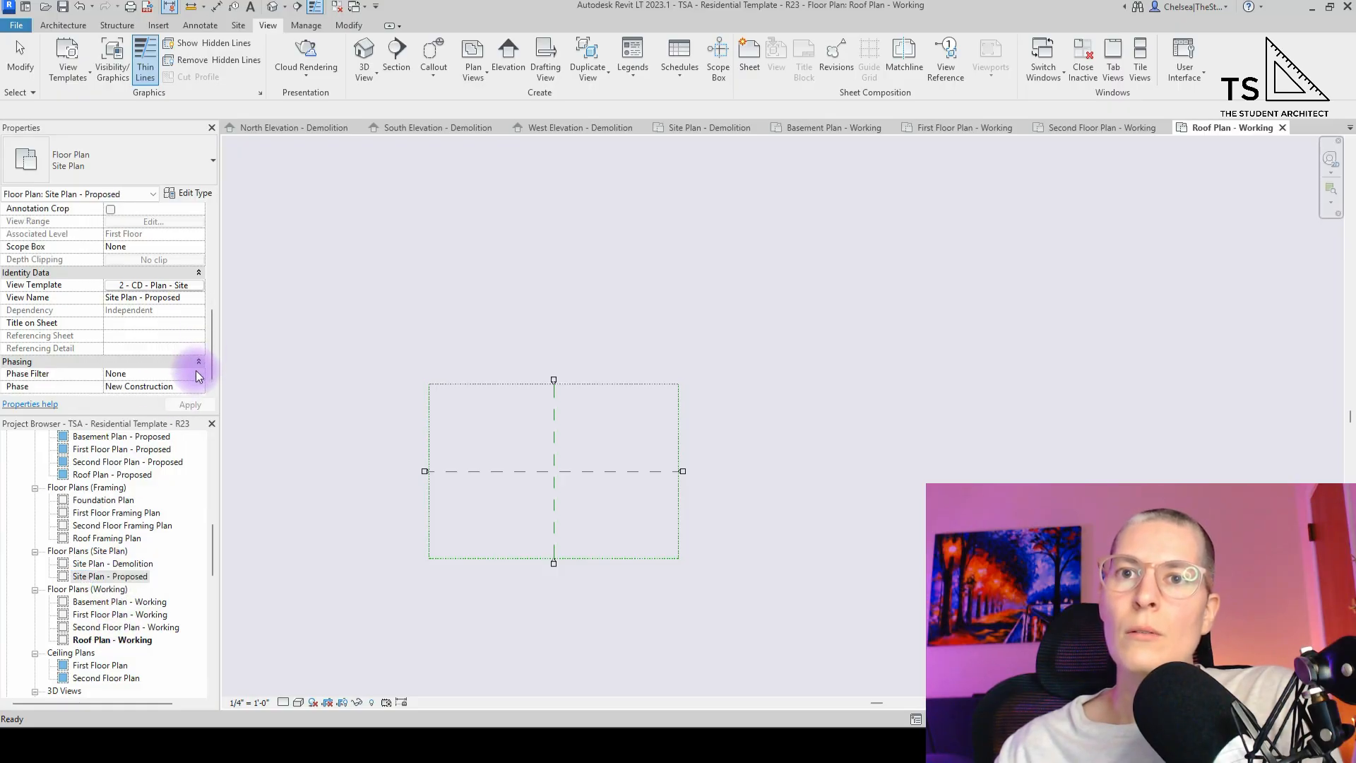
click(197, 373)
click(199, 374)
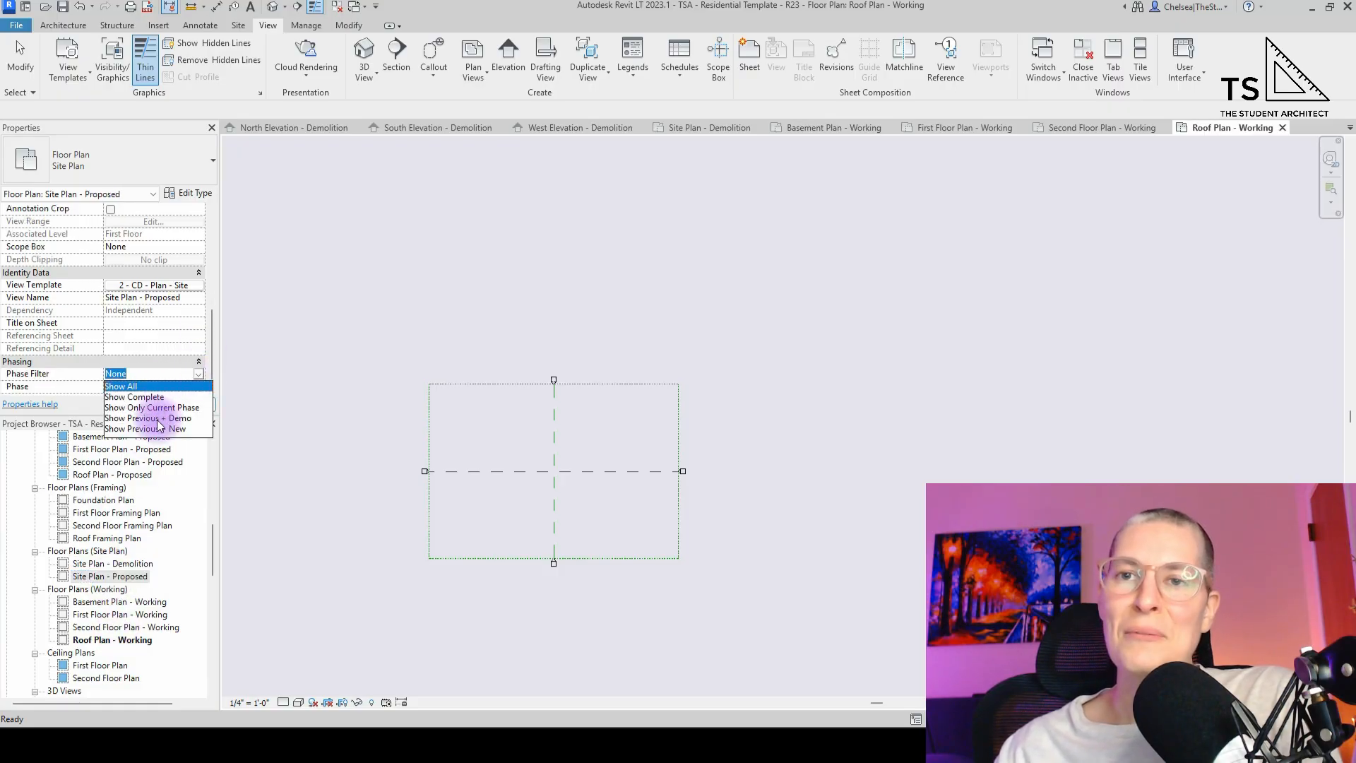
click(146, 429)
click(115, 576)
- Check the view template and phase filter of the four new-construction working floor plans
scroll(116, 581, down, 2)
click(113, 538)
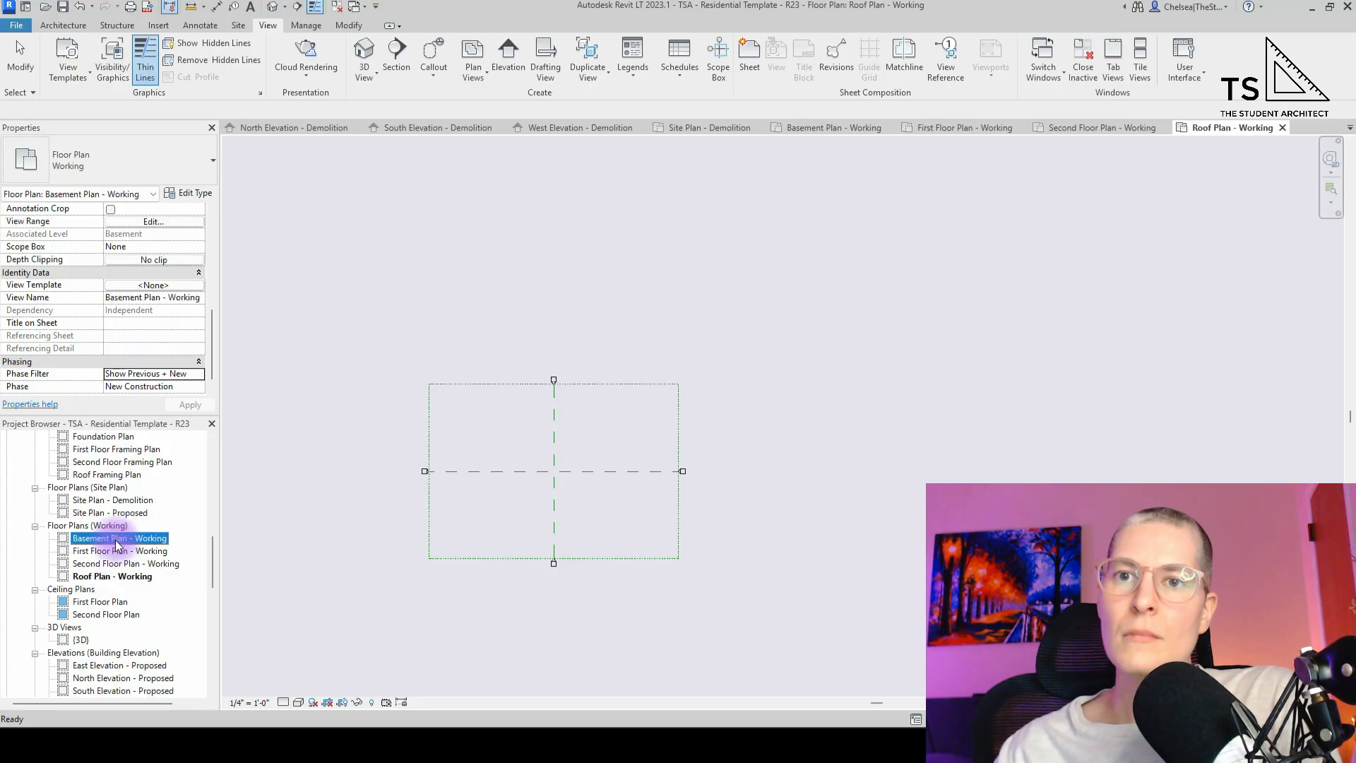
shift+click(113, 576)
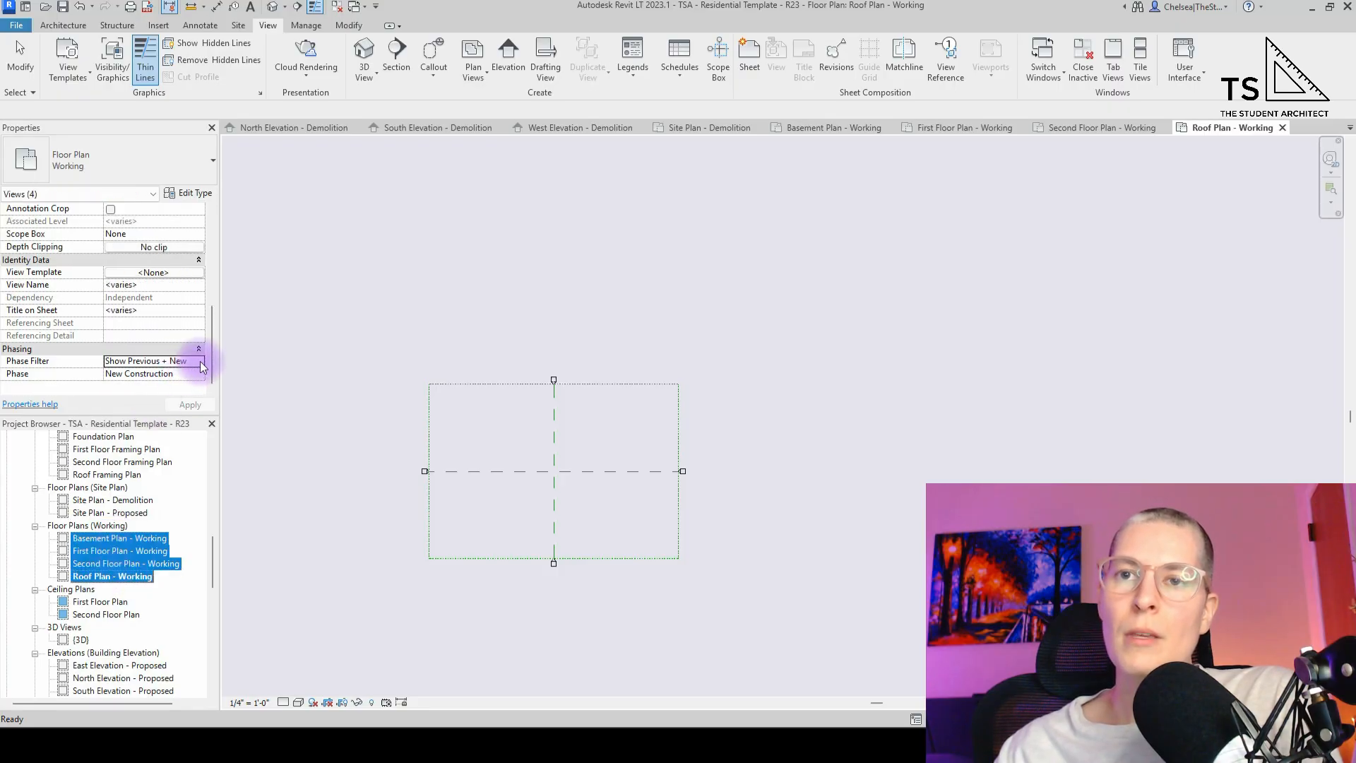
- Set the phase filter of the first and second floor ceiling plans to Show Previous + New
scroll(113, 558, down, 2)
click(109, 541)
shift+click(105, 549)
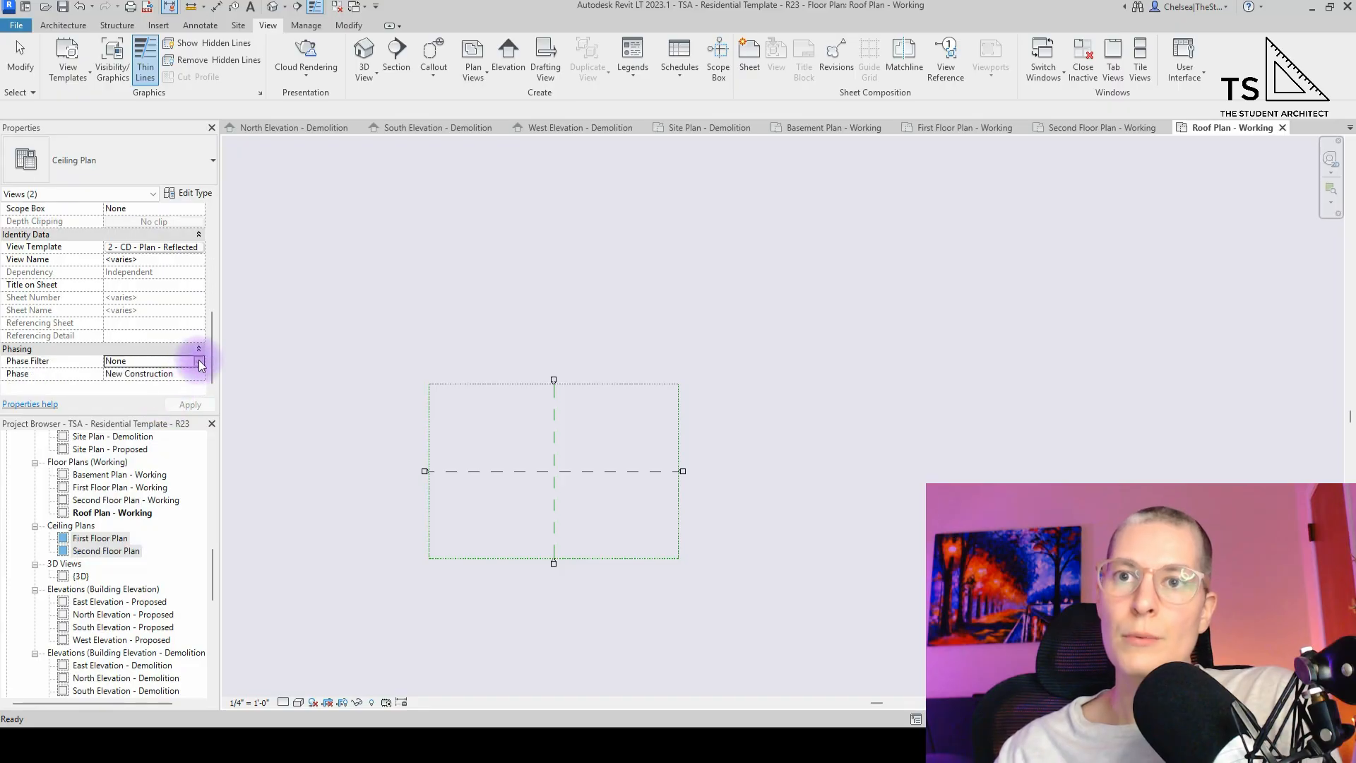
click(198, 360)
click(154, 414)
scroll(110, 519, down, 2)
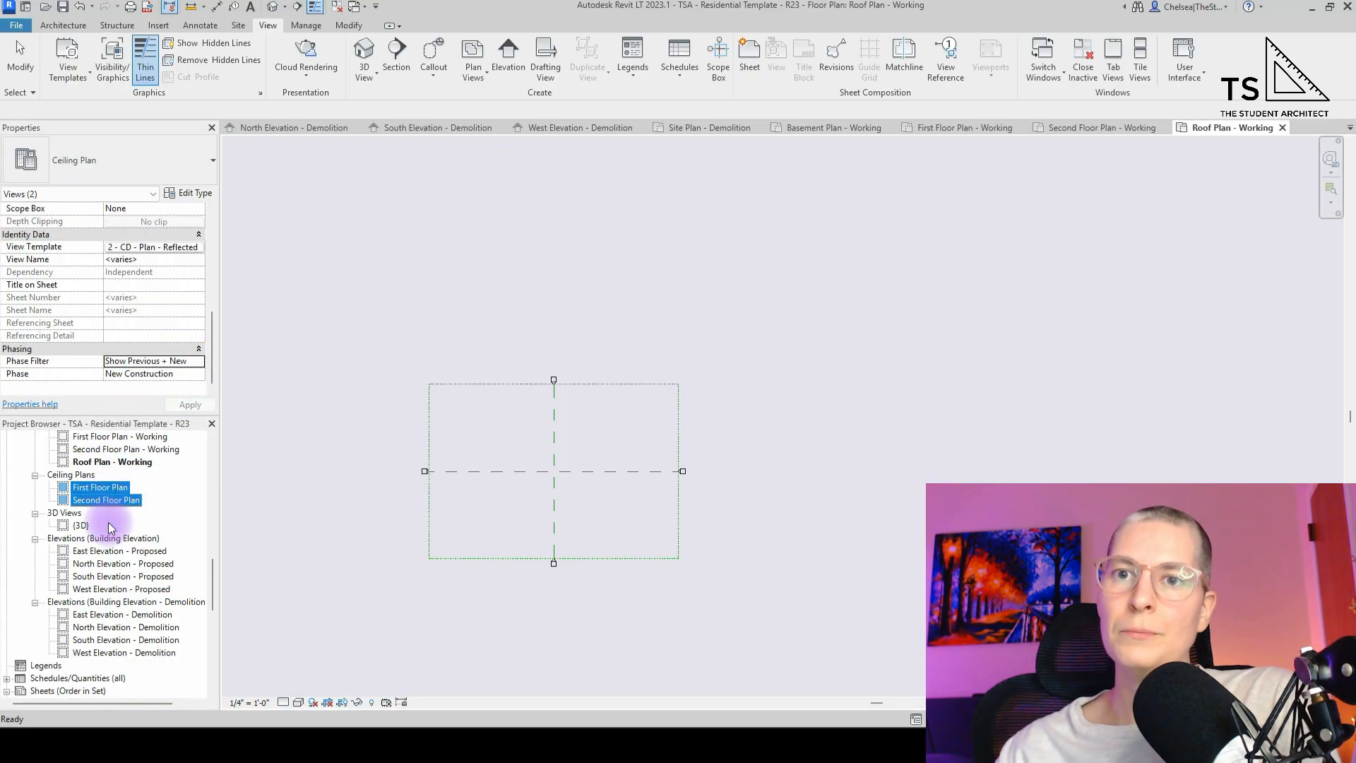
scroll(106, 526, down, 1)
click(131, 538)
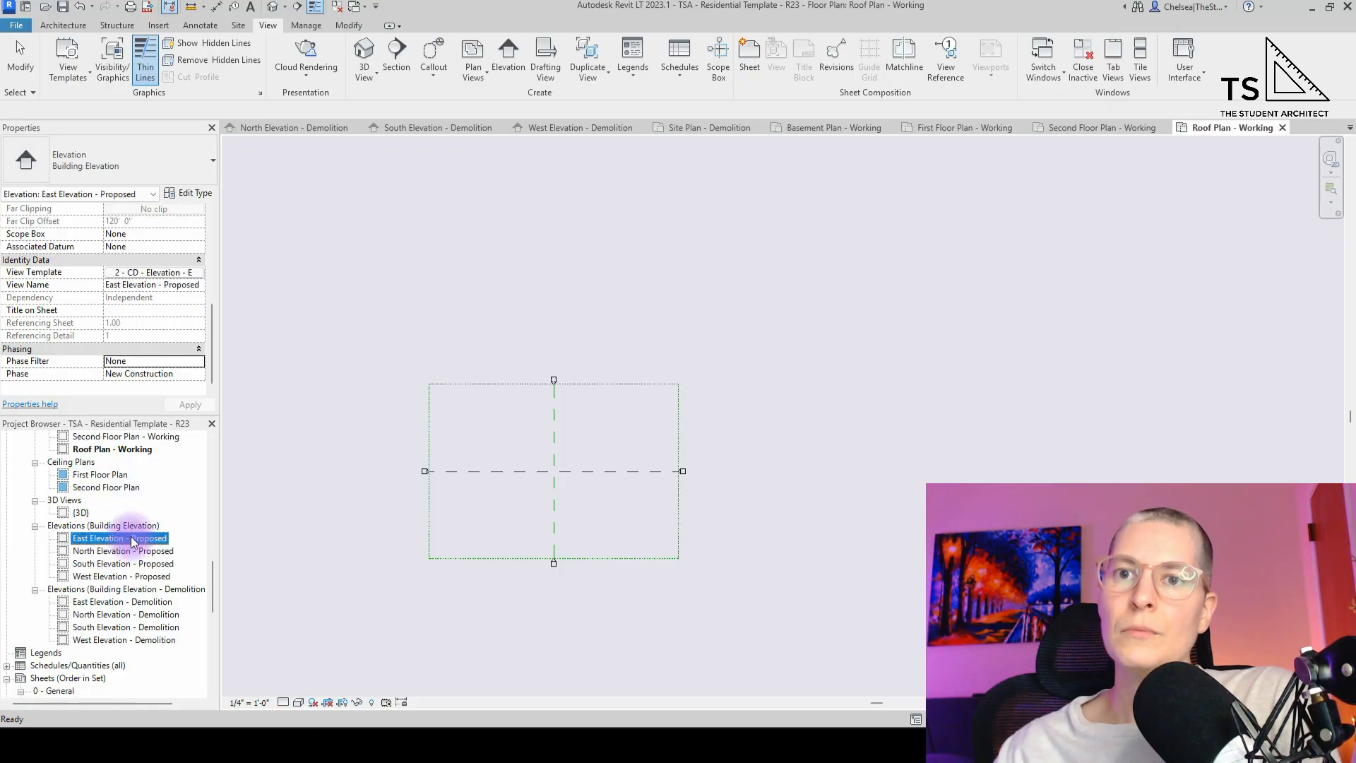
shift+click(119, 576)
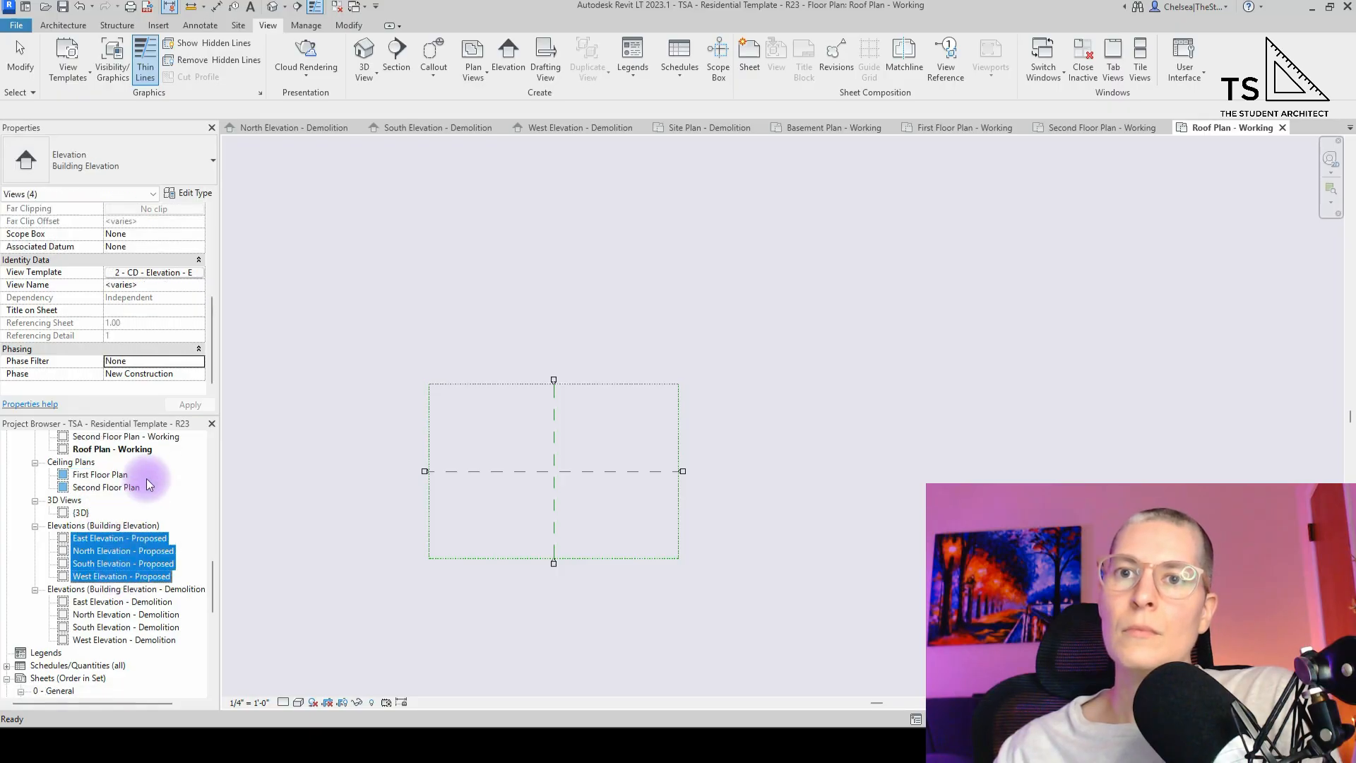
- Set the phase filter of the {3D} view to Show Previous + New
click(84, 513)
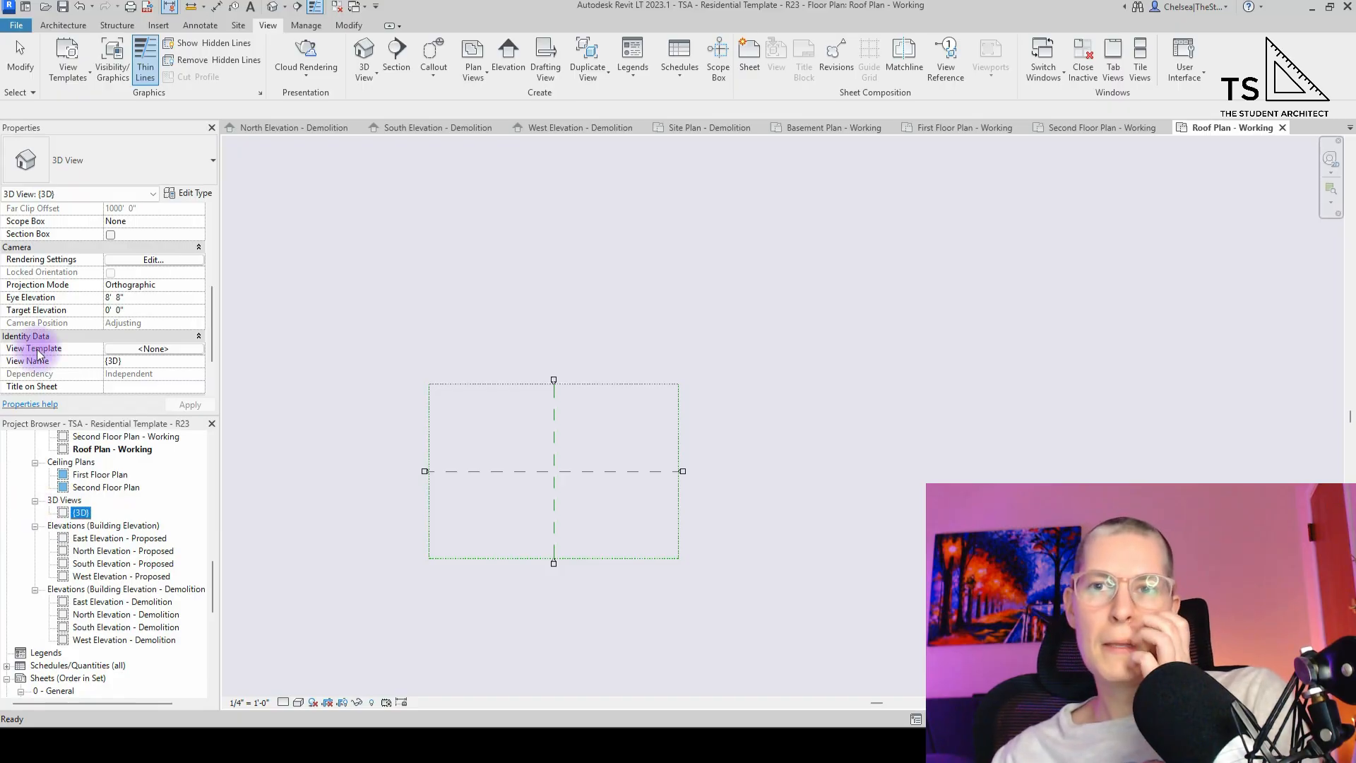
scroll(150, 270, down, 2)
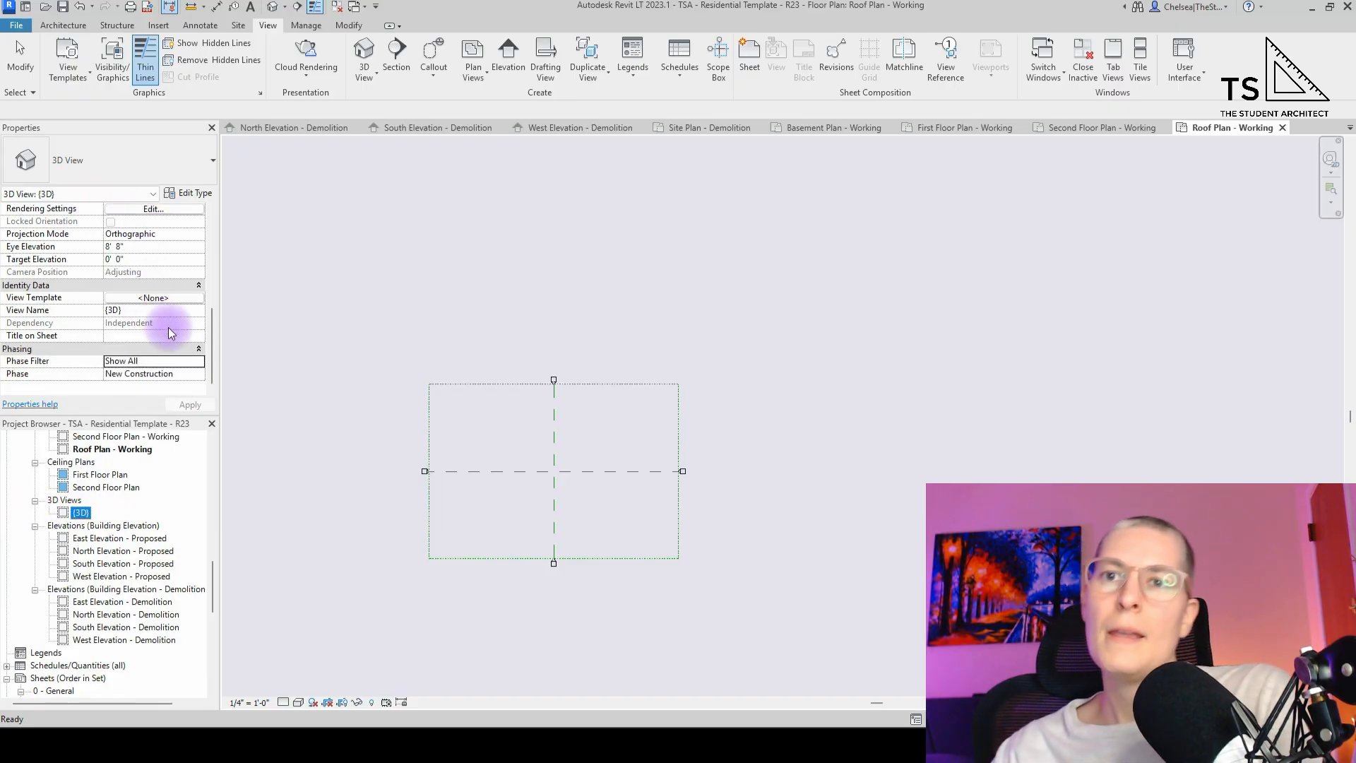
click(201, 363)
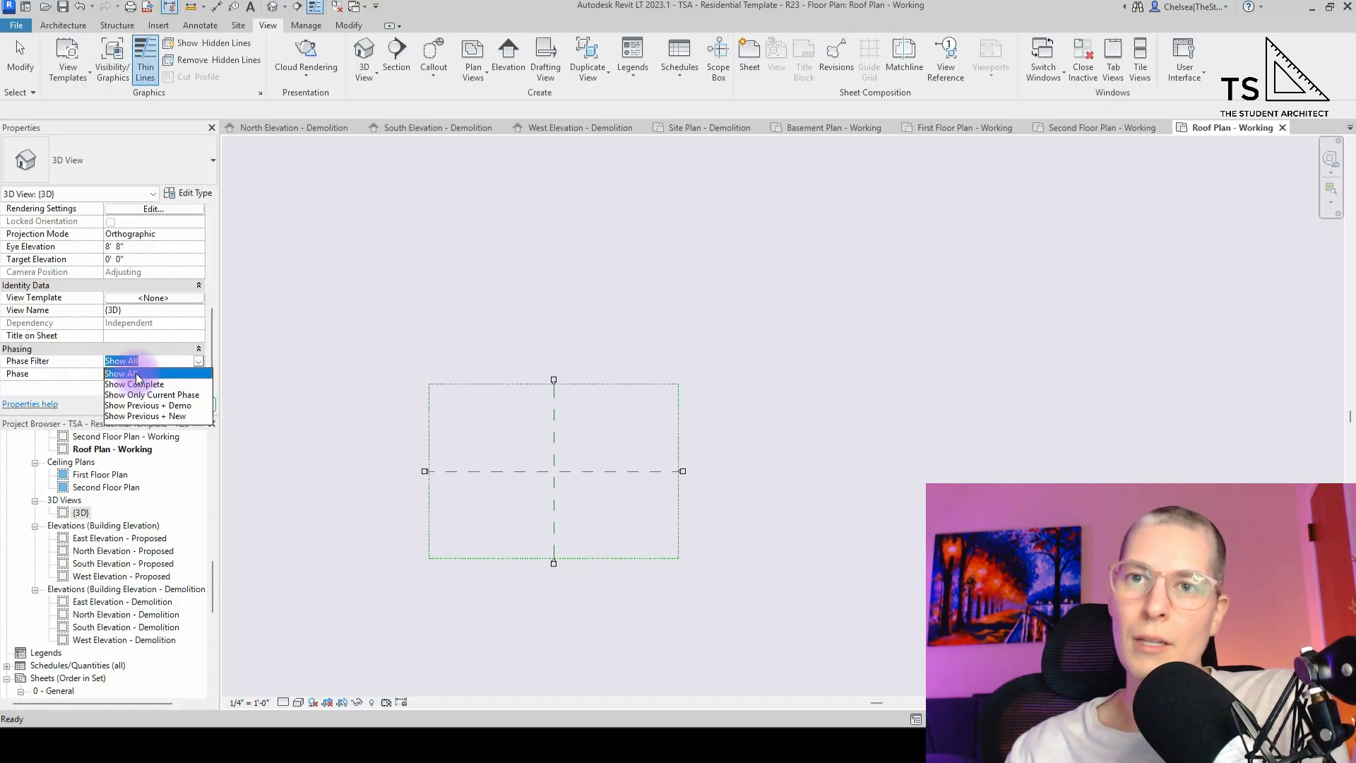
click(150, 417)
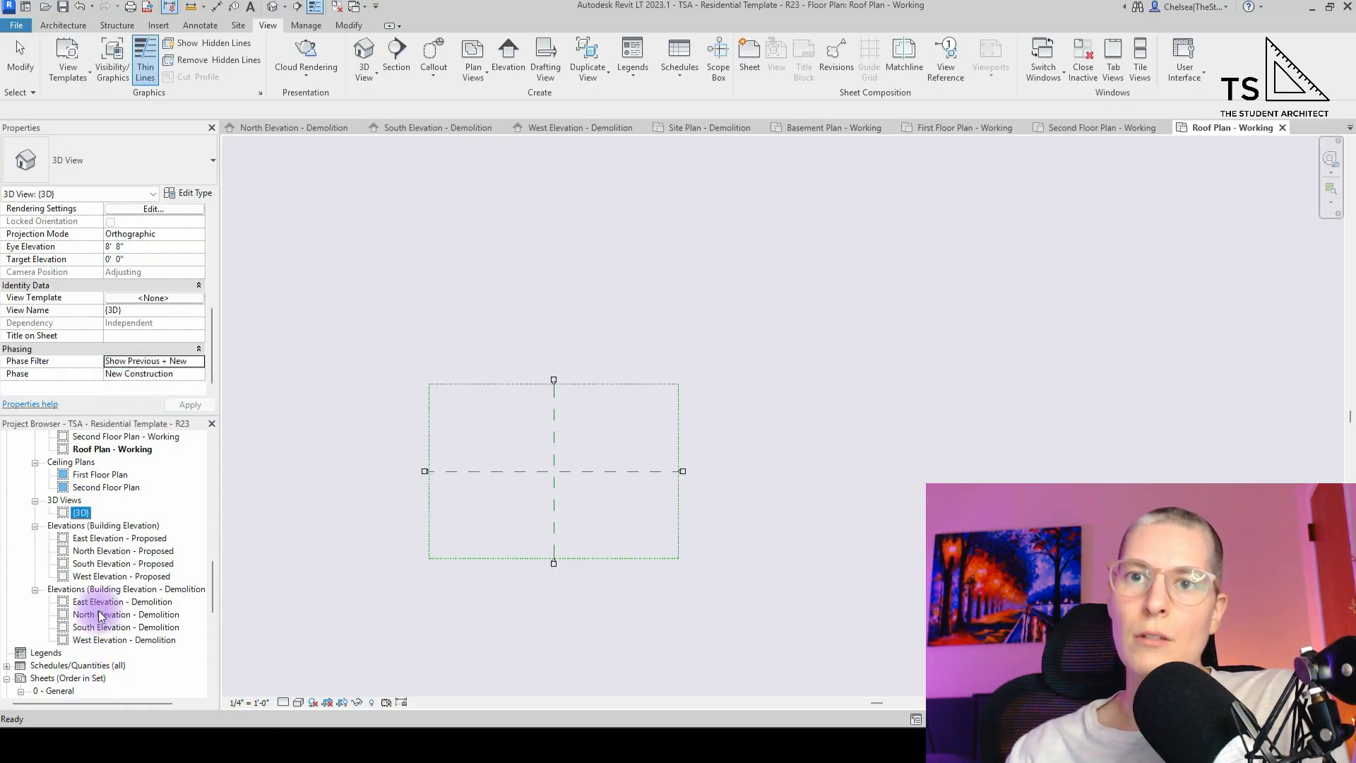
- Set the phase filter of the east, north, south and west proposed elevations to Show Previous + New
click(116, 538)
shift+click(120, 577)
click(197, 361)
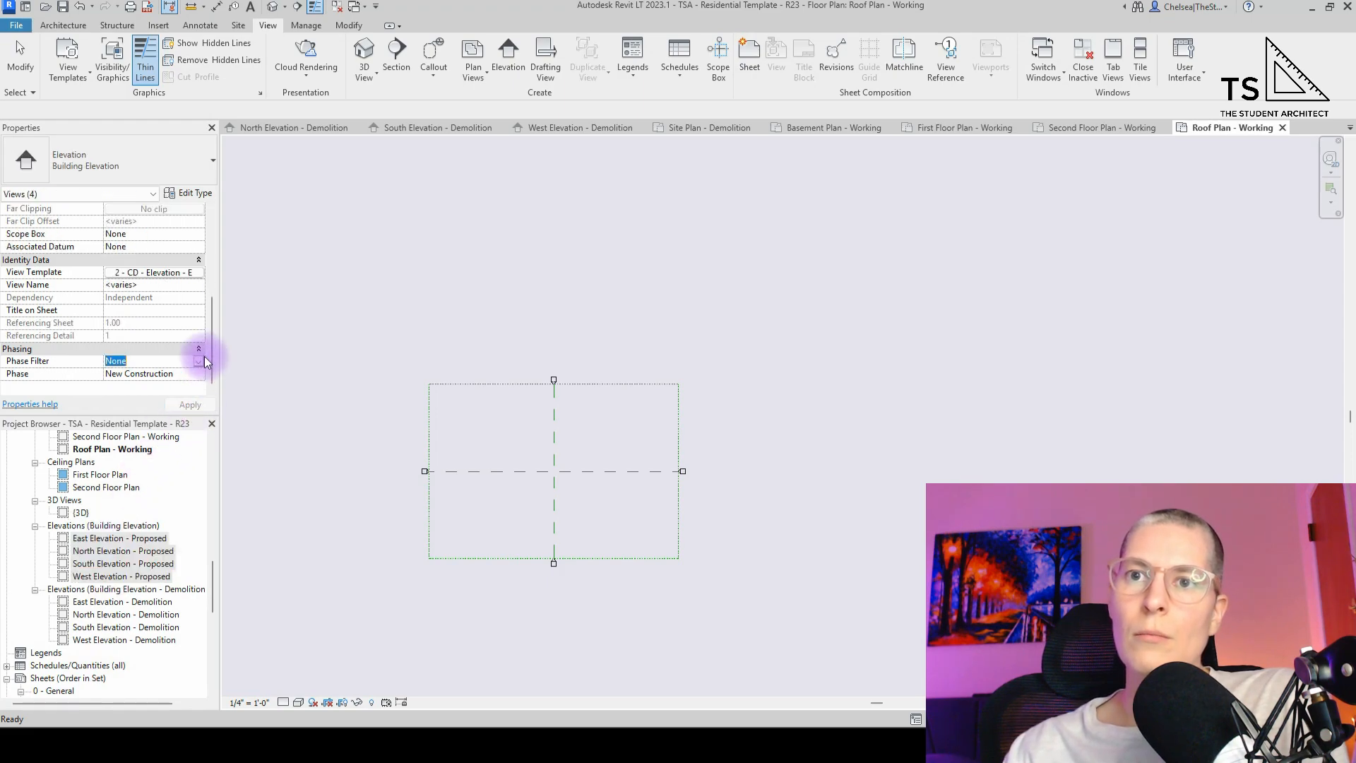
click(198, 361)
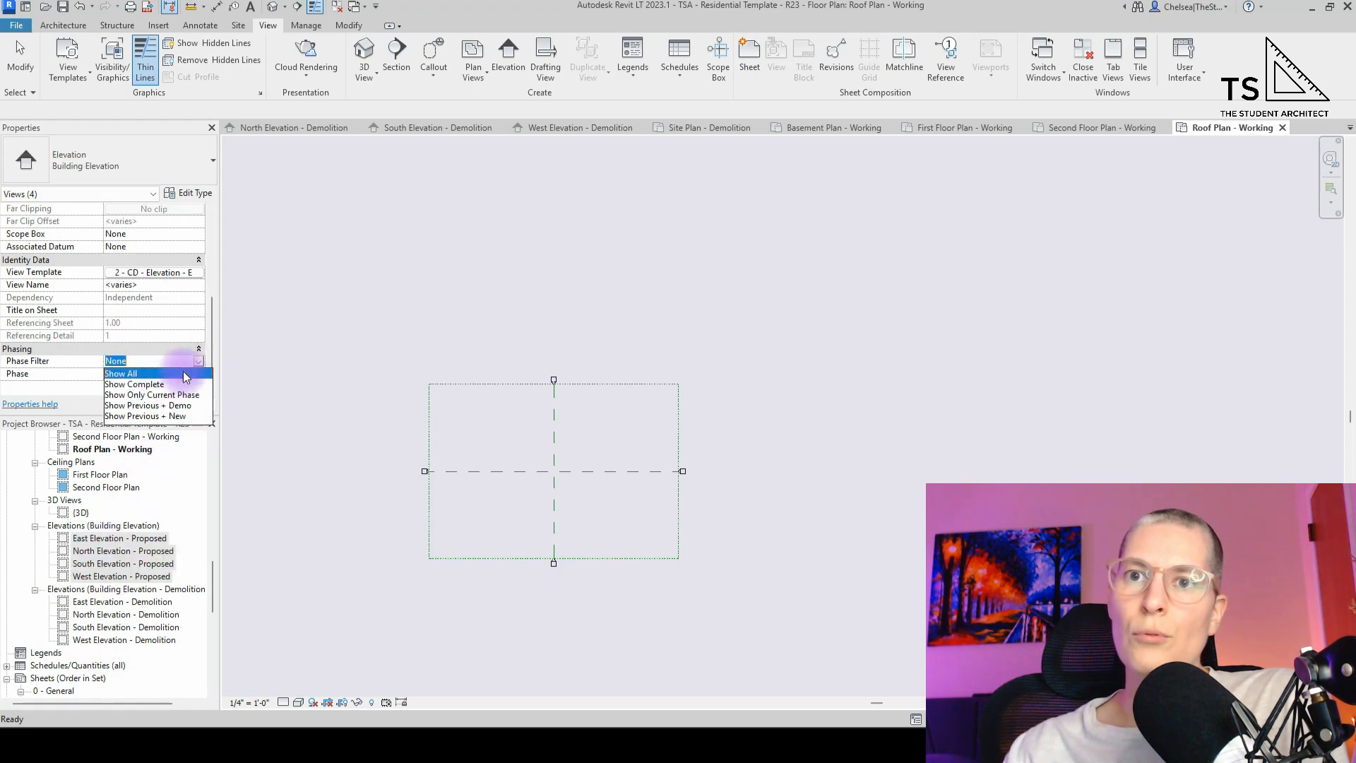
click(143, 417)
- Set the phase filter of the east, north, south and west demolition elevations to Show Previous + Demo
click(128, 603)
shift+click(113, 639)
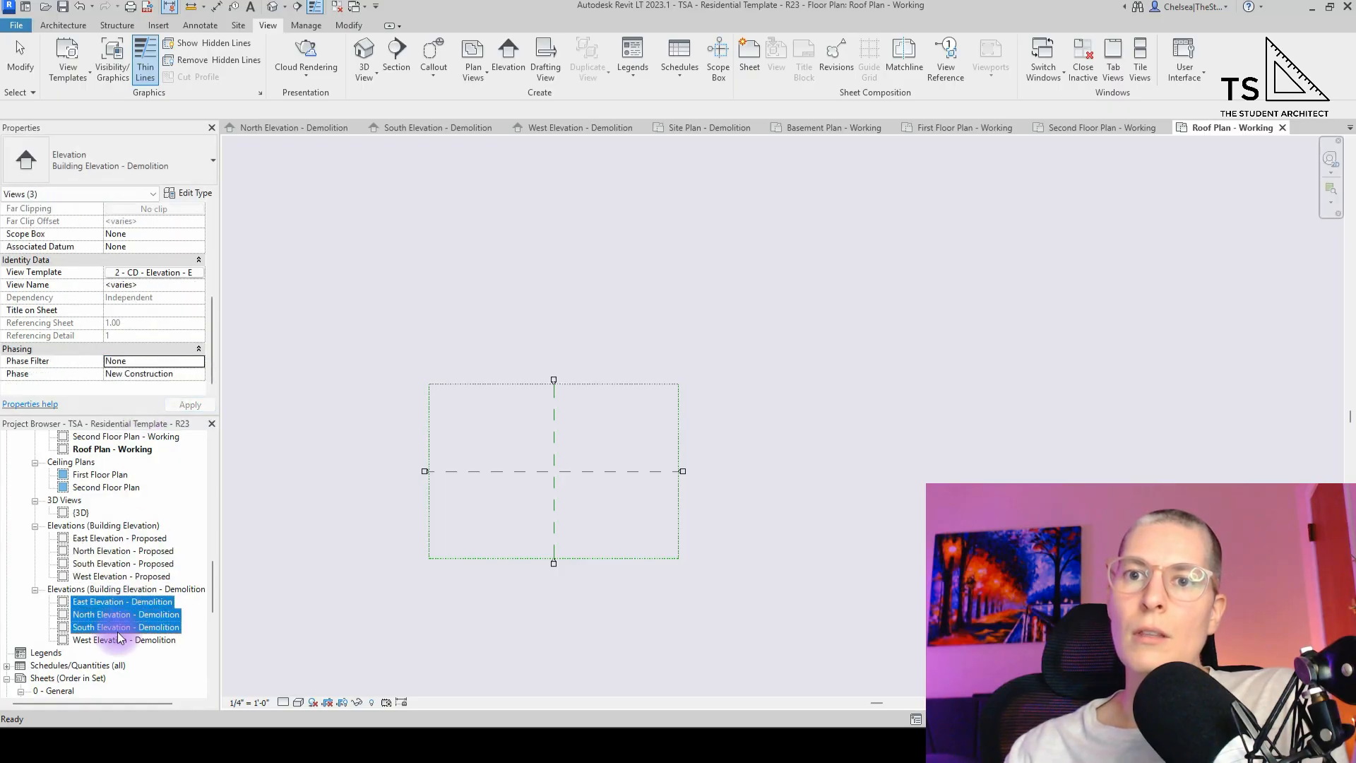
click(199, 361)
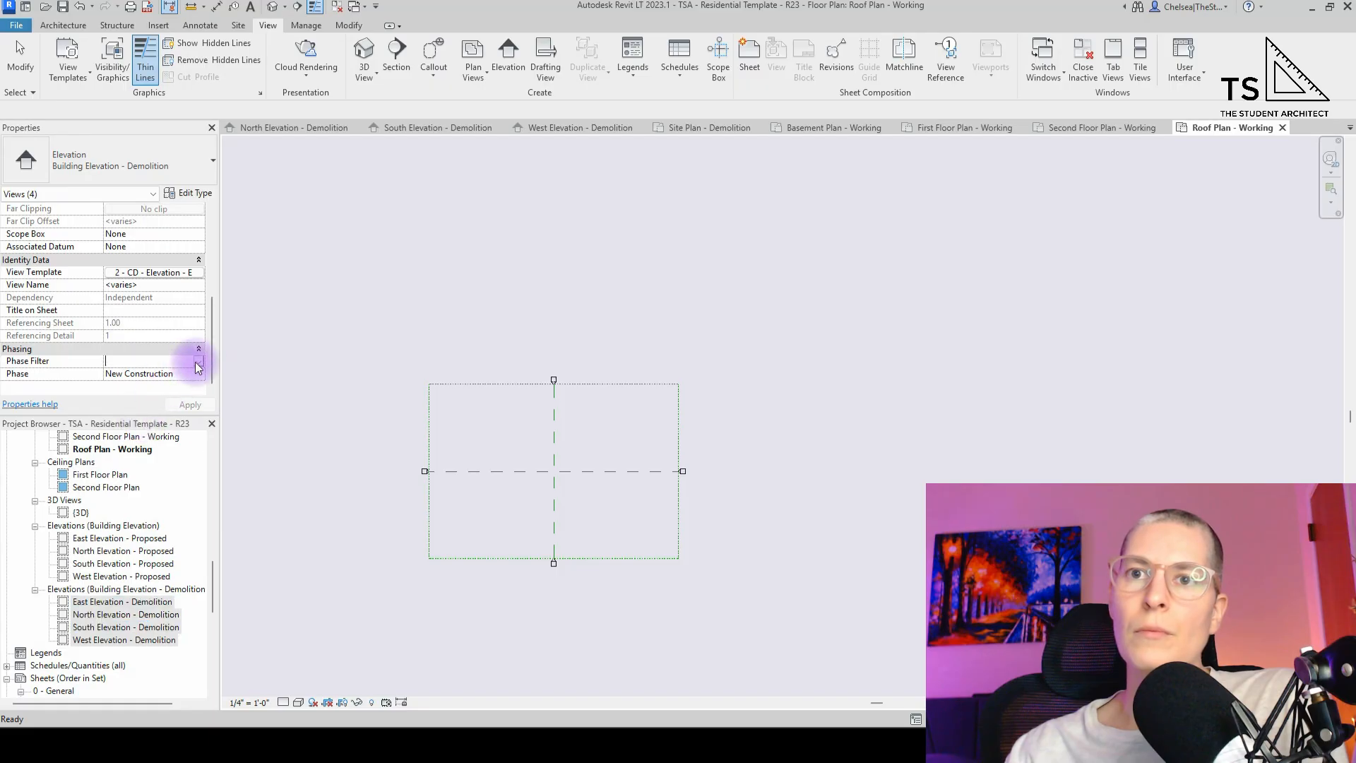
click(199, 361)
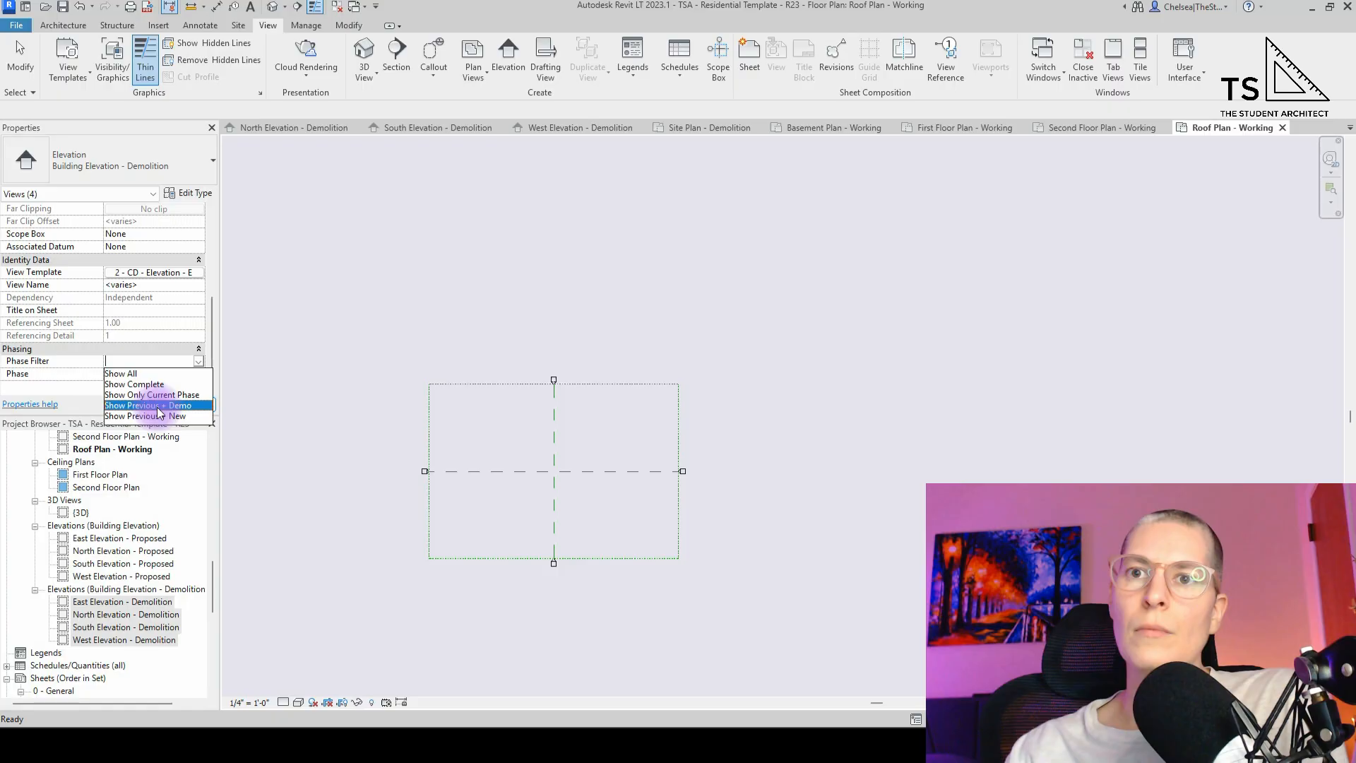
click(158, 407)
click(114, 627)
- Assign Scope Box 1 to the basement, first floor, second floor and roof demolition plans
scroll(114, 627, down, 7)
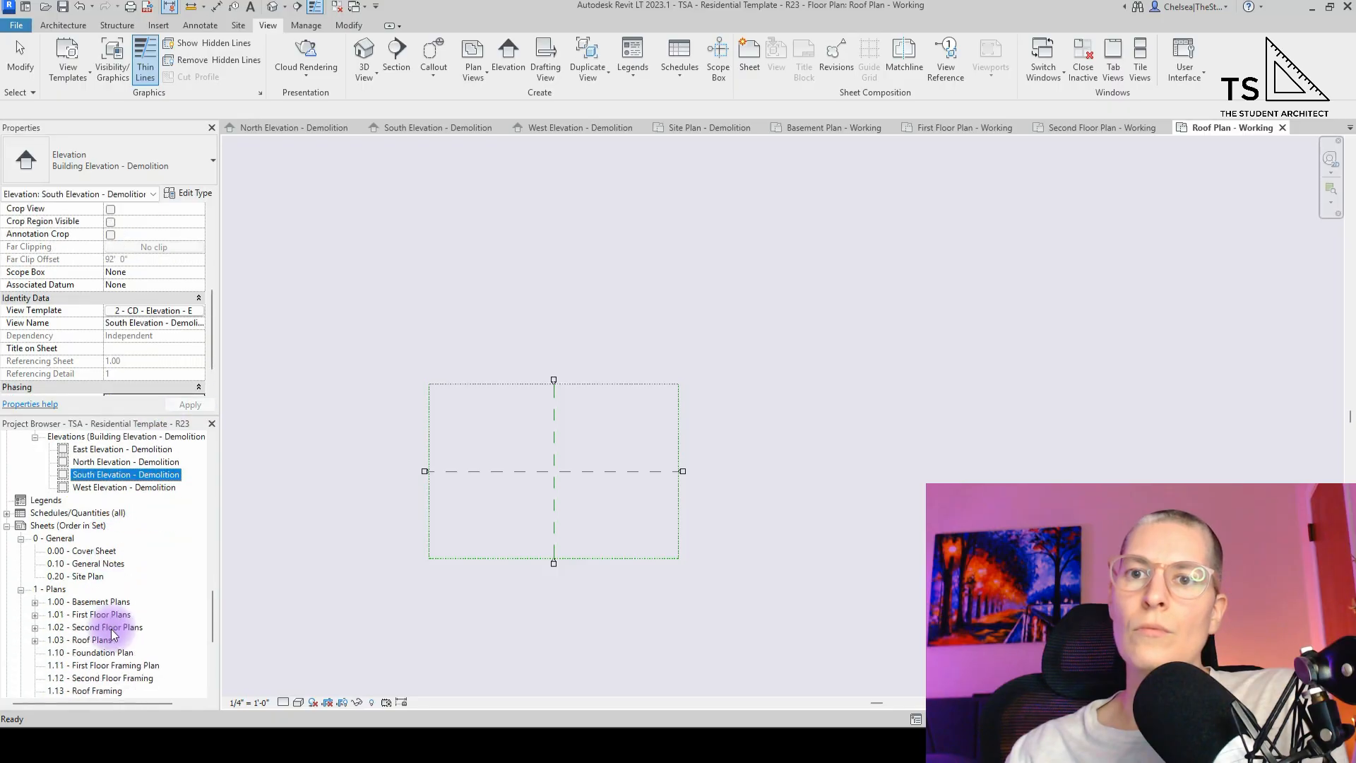
scroll(117, 636, up, 8)
scroll(115, 601, up, 3)
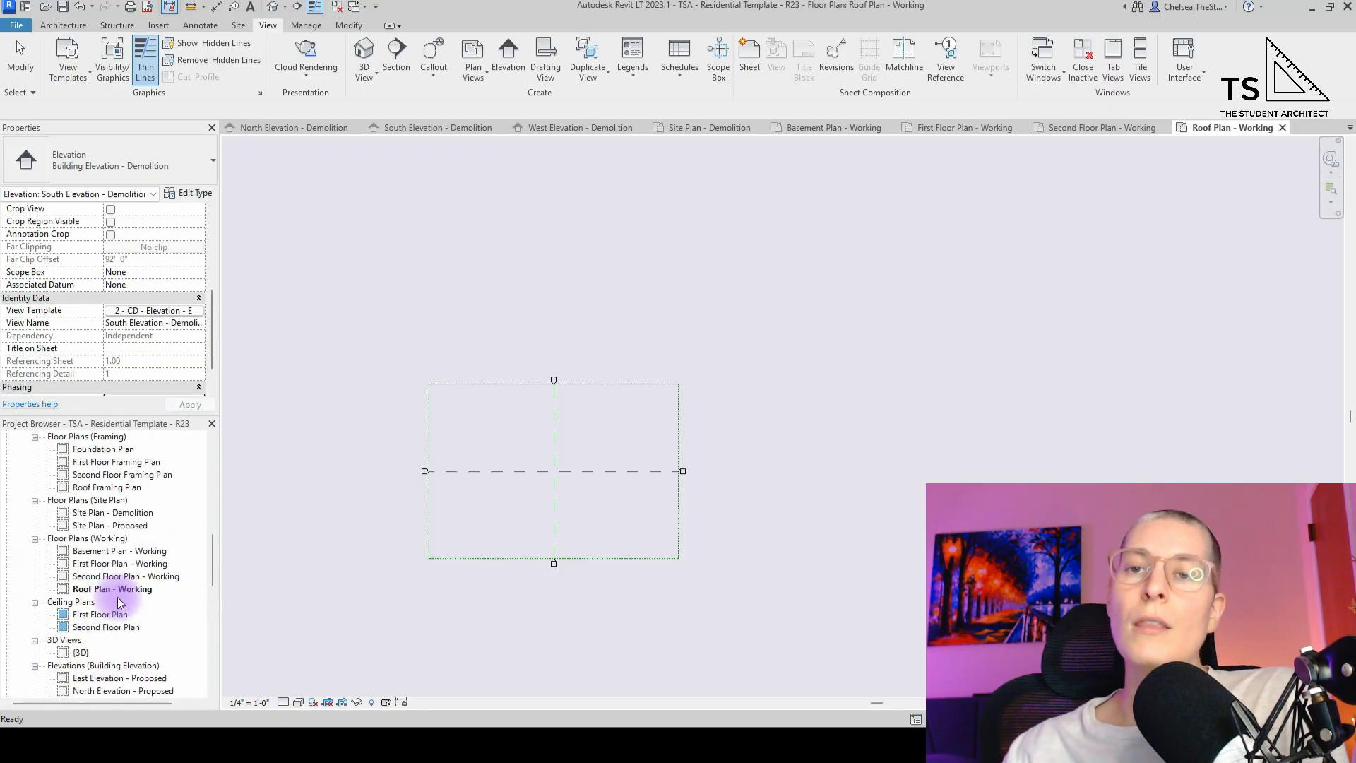
scroll(106, 533, up, 4)
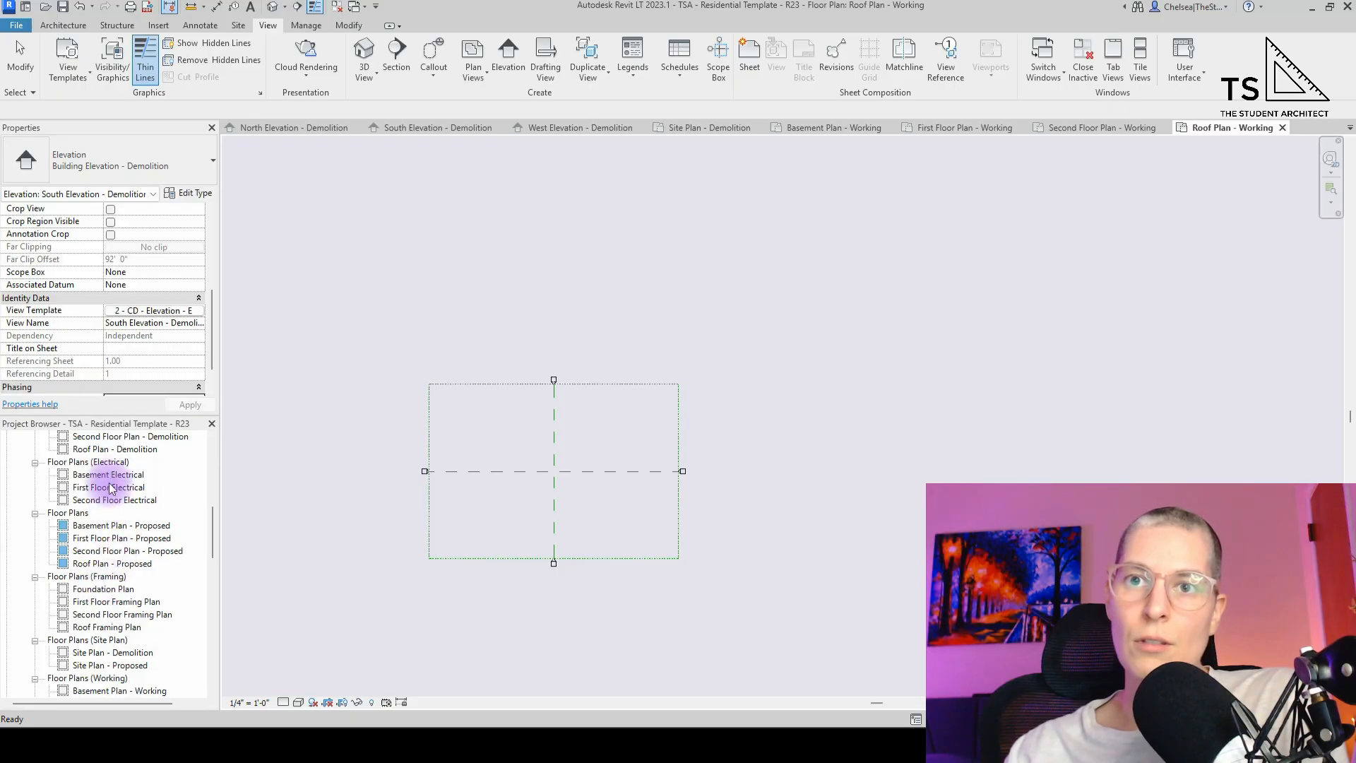
scroll(103, 518, up, 3)
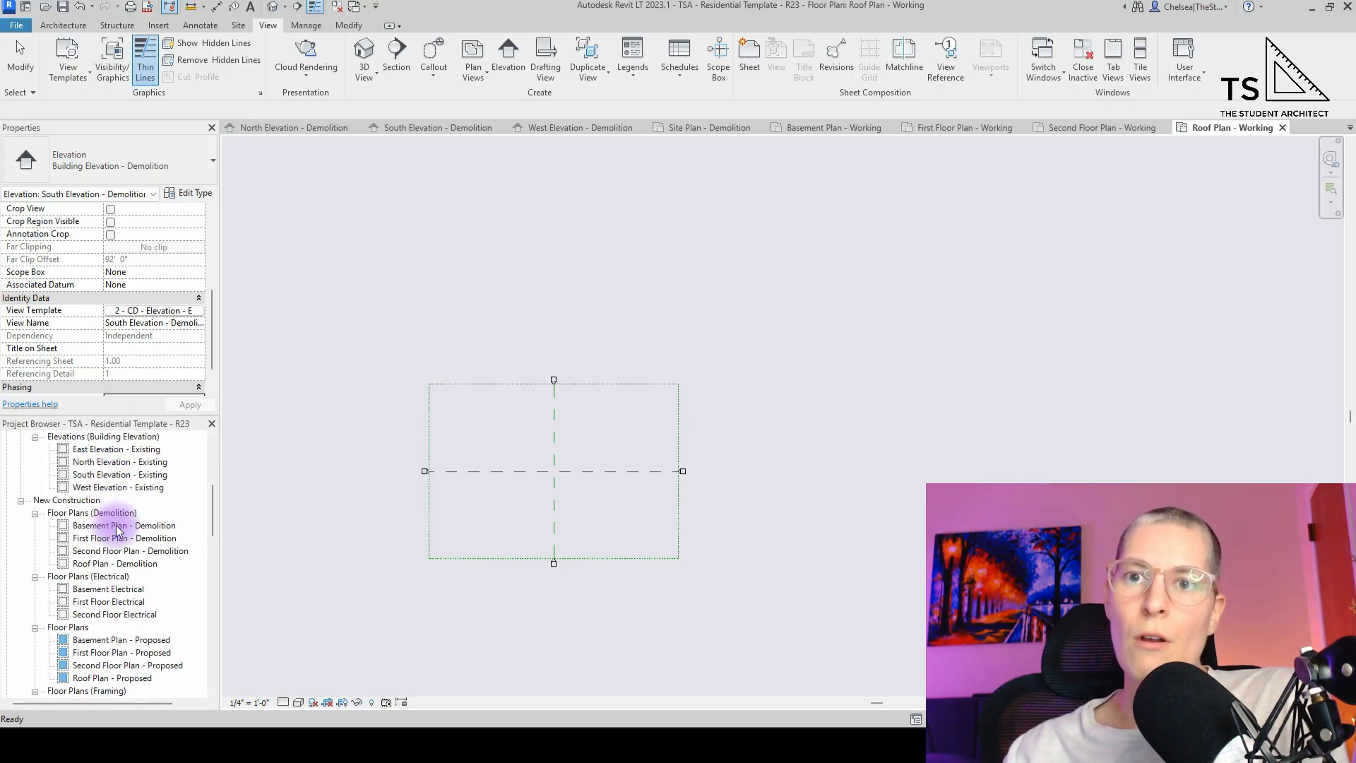
scroll(71, 593, down, 1)
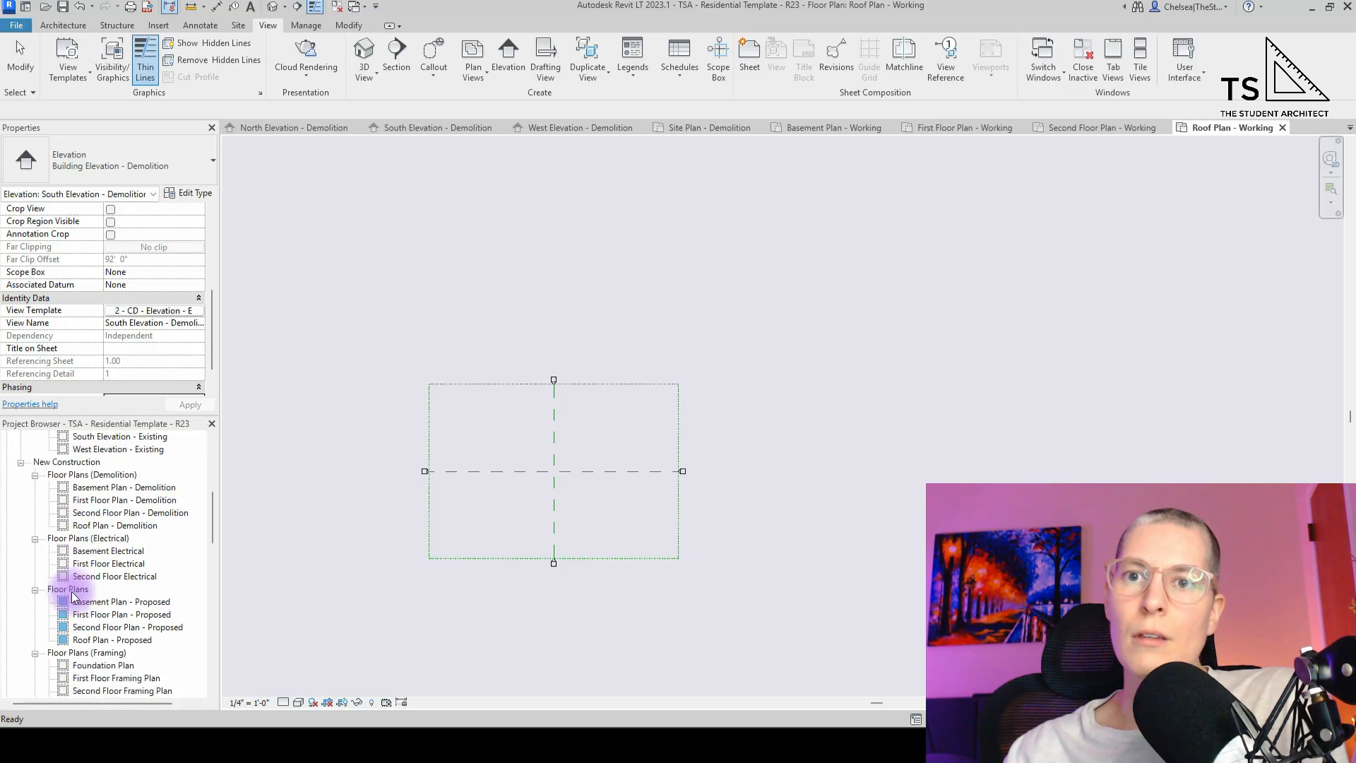
click(115, 487)
scroll(106, 523, up, 5)
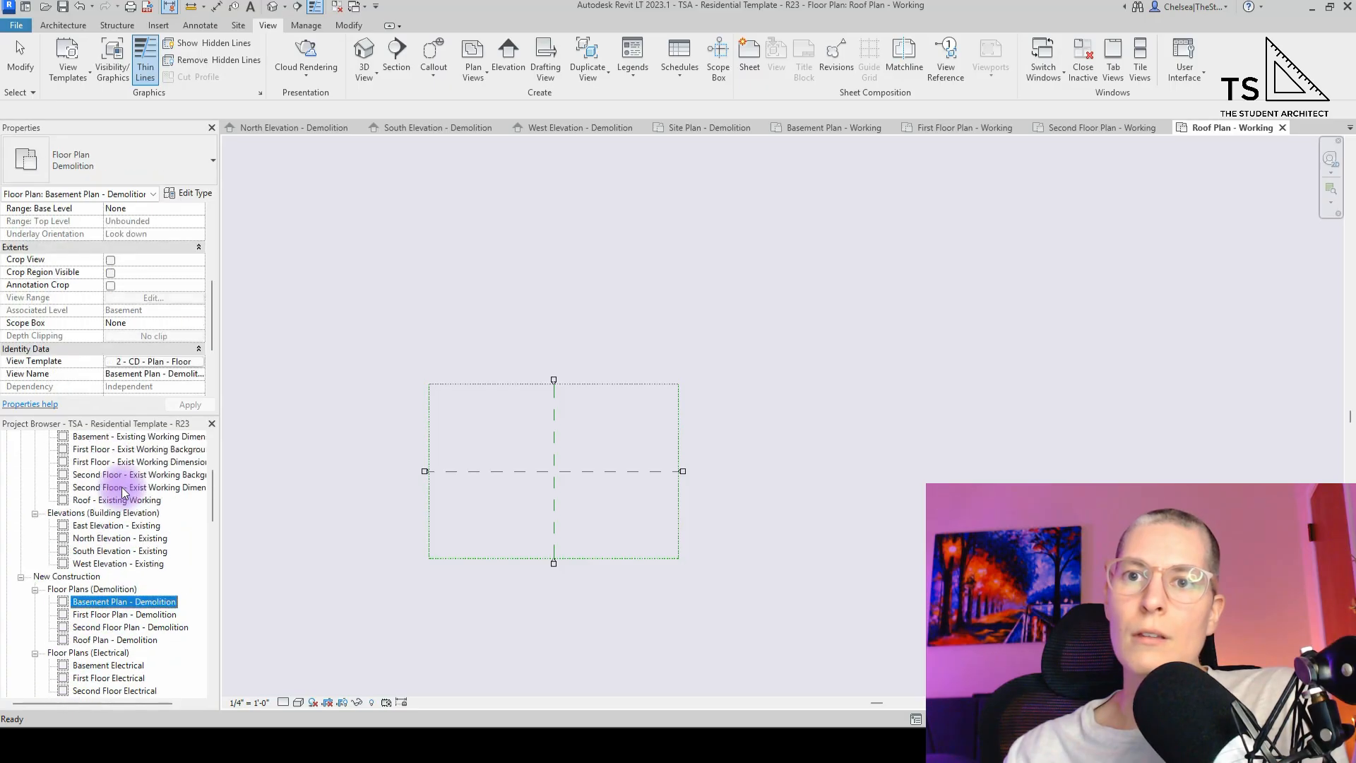
scroll(104, 528, up, 1)
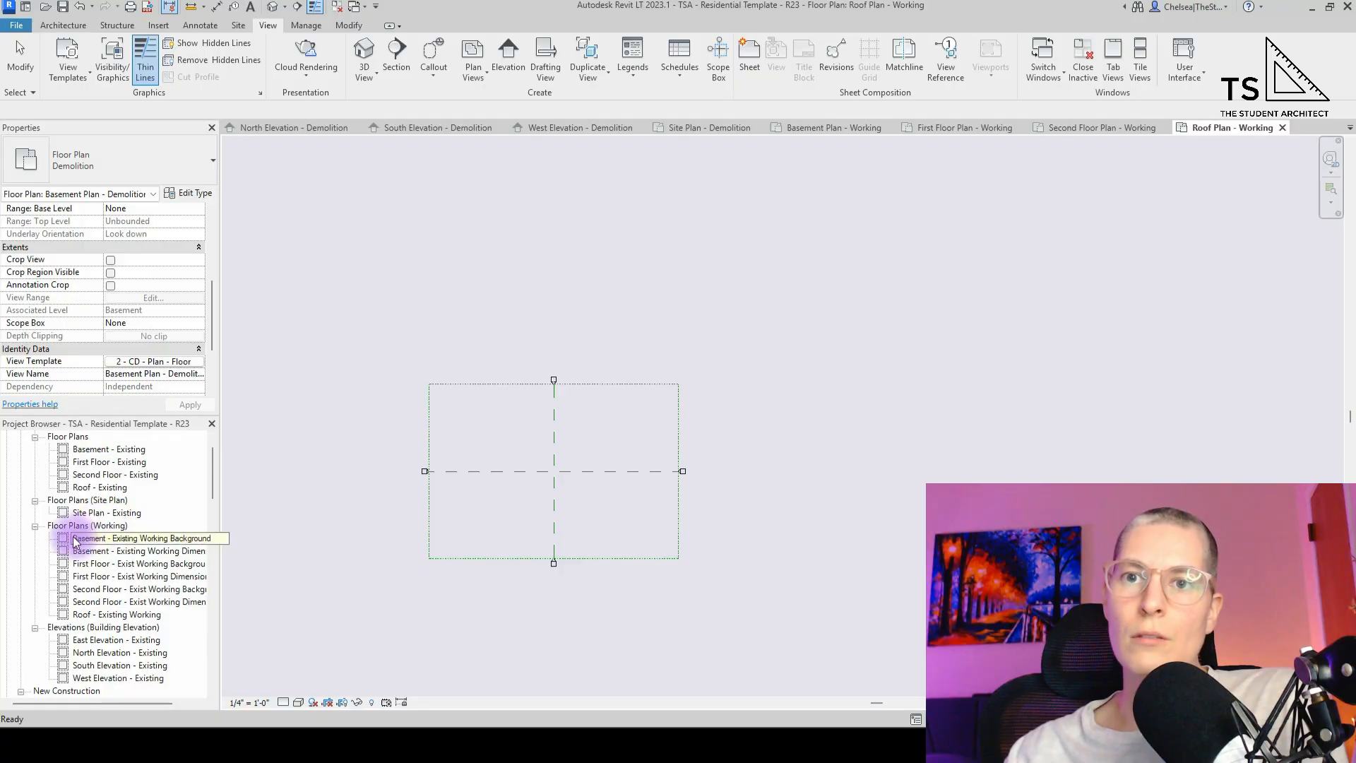
scroll(78, 553, down, 2)
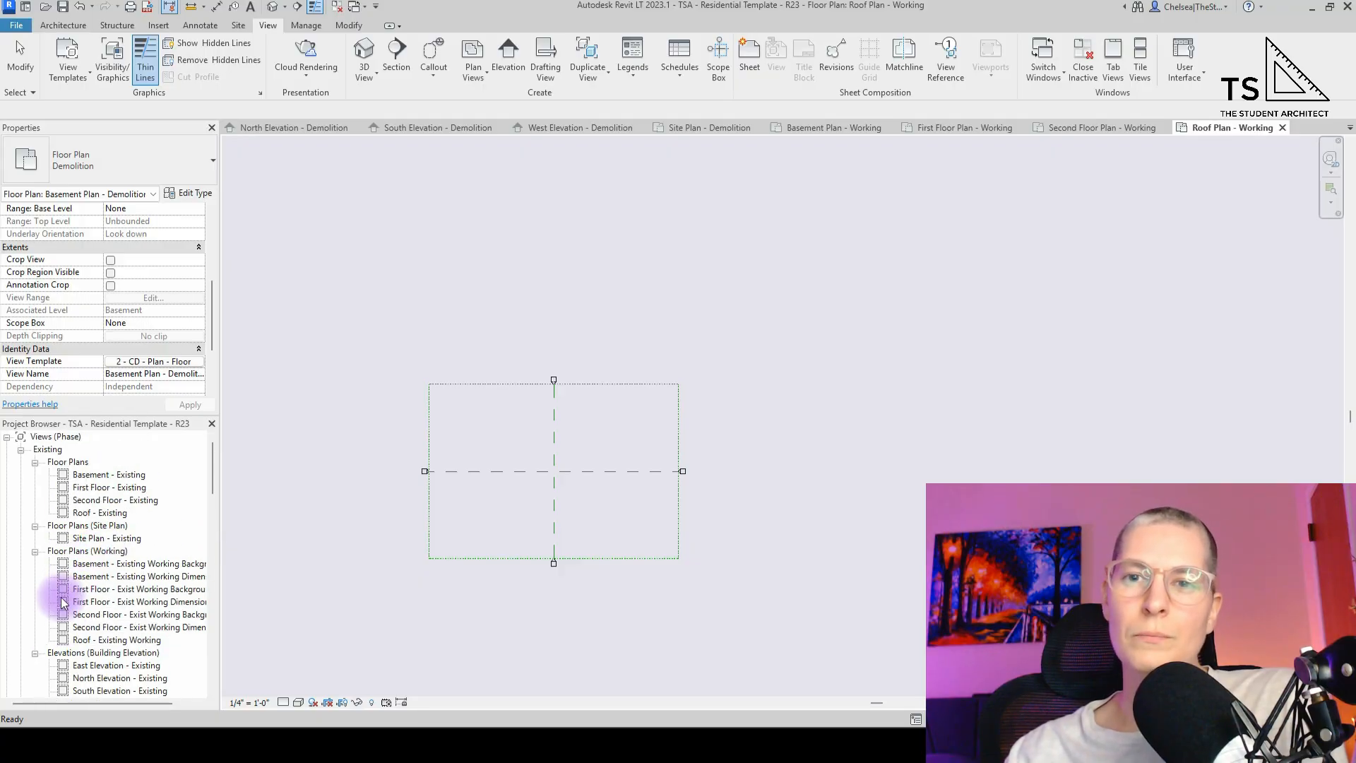
scroll(65, 608, down, 3)
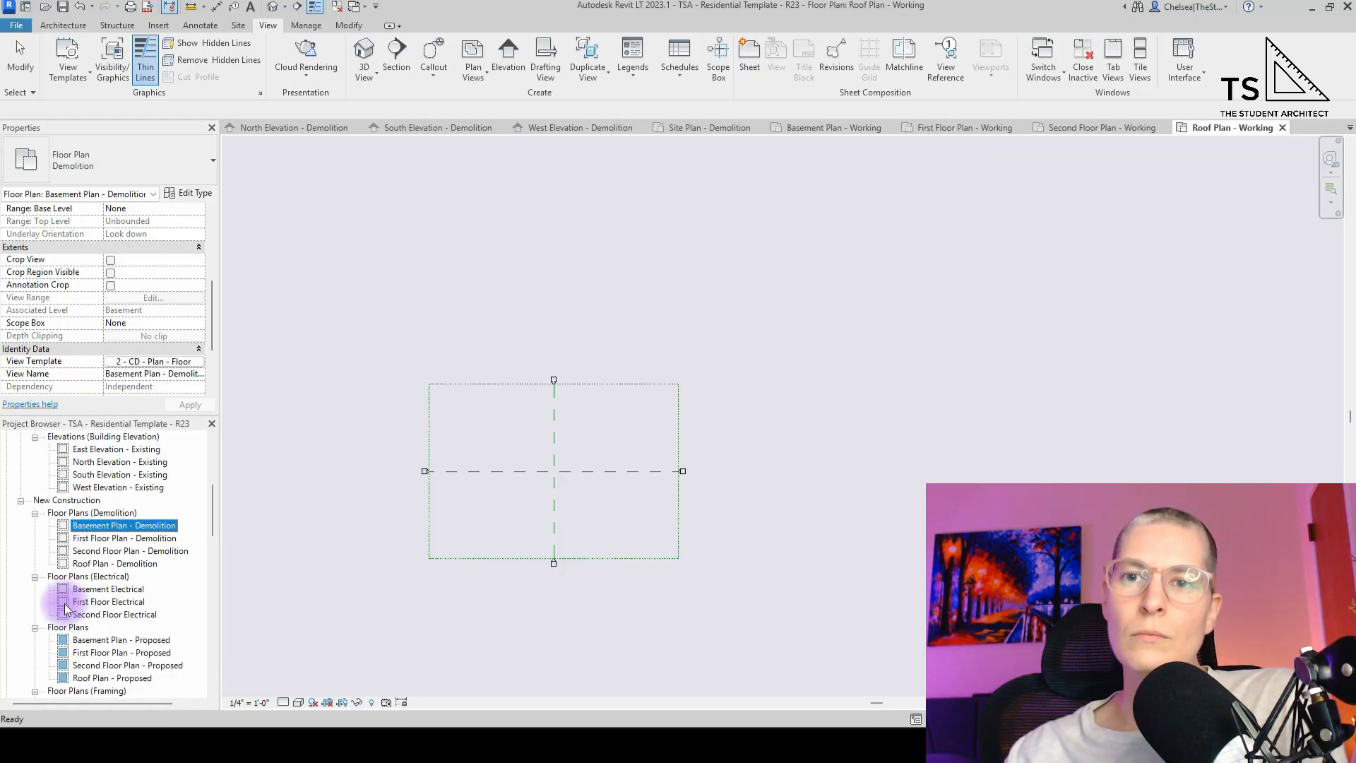
shift+click(99, 563)
scroll(176, 335, down, 1)
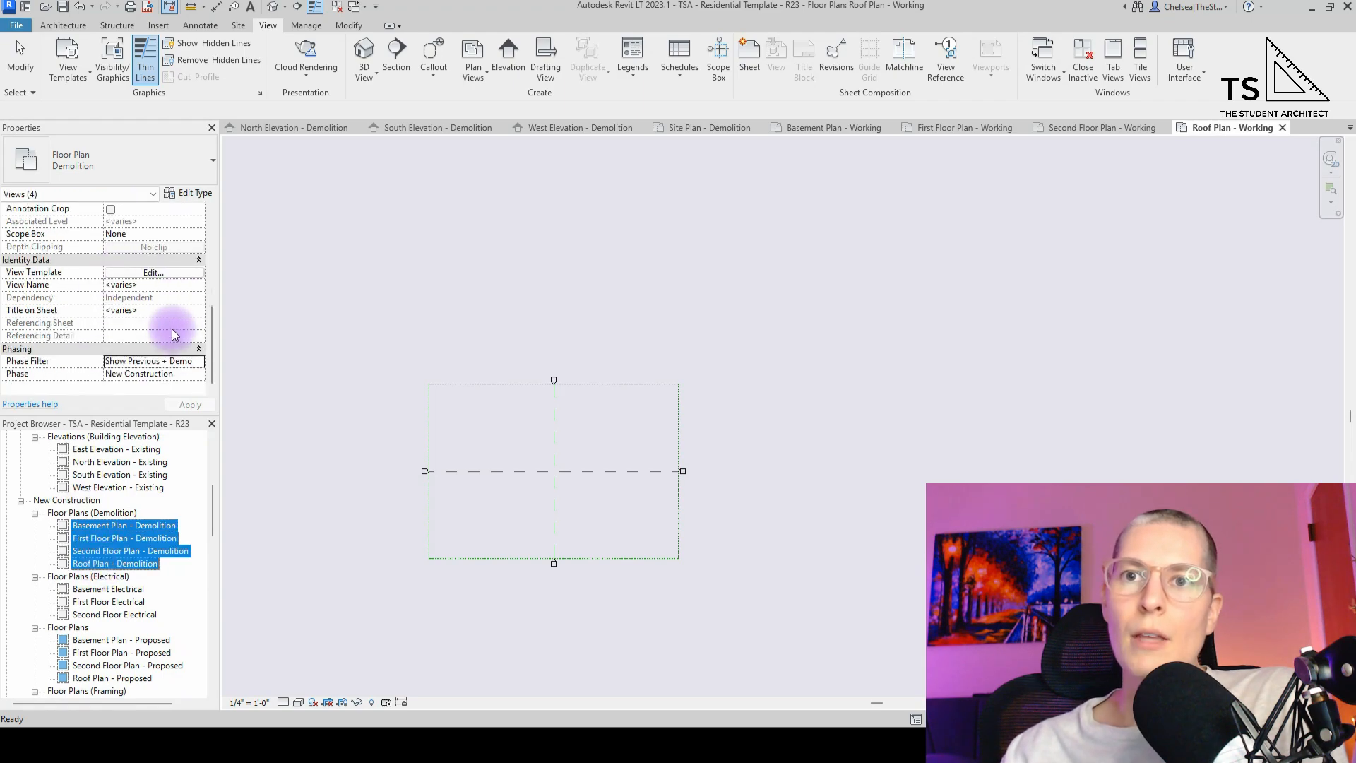
scroll(163, 257, up, 3)
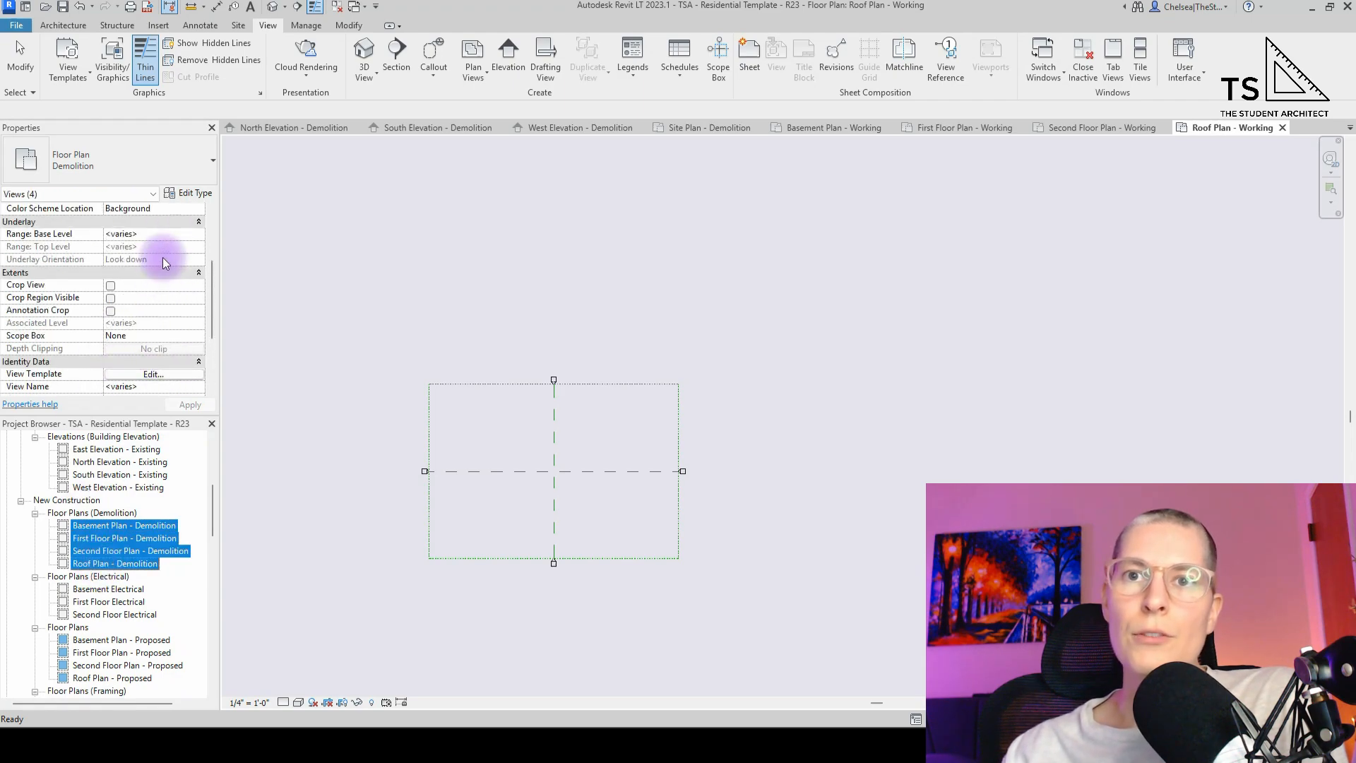
click(187, 337)
click(199, 335)
click(136, 358)
- Rename the scope box in the roof working plan as Building Overall
click(501, 384)
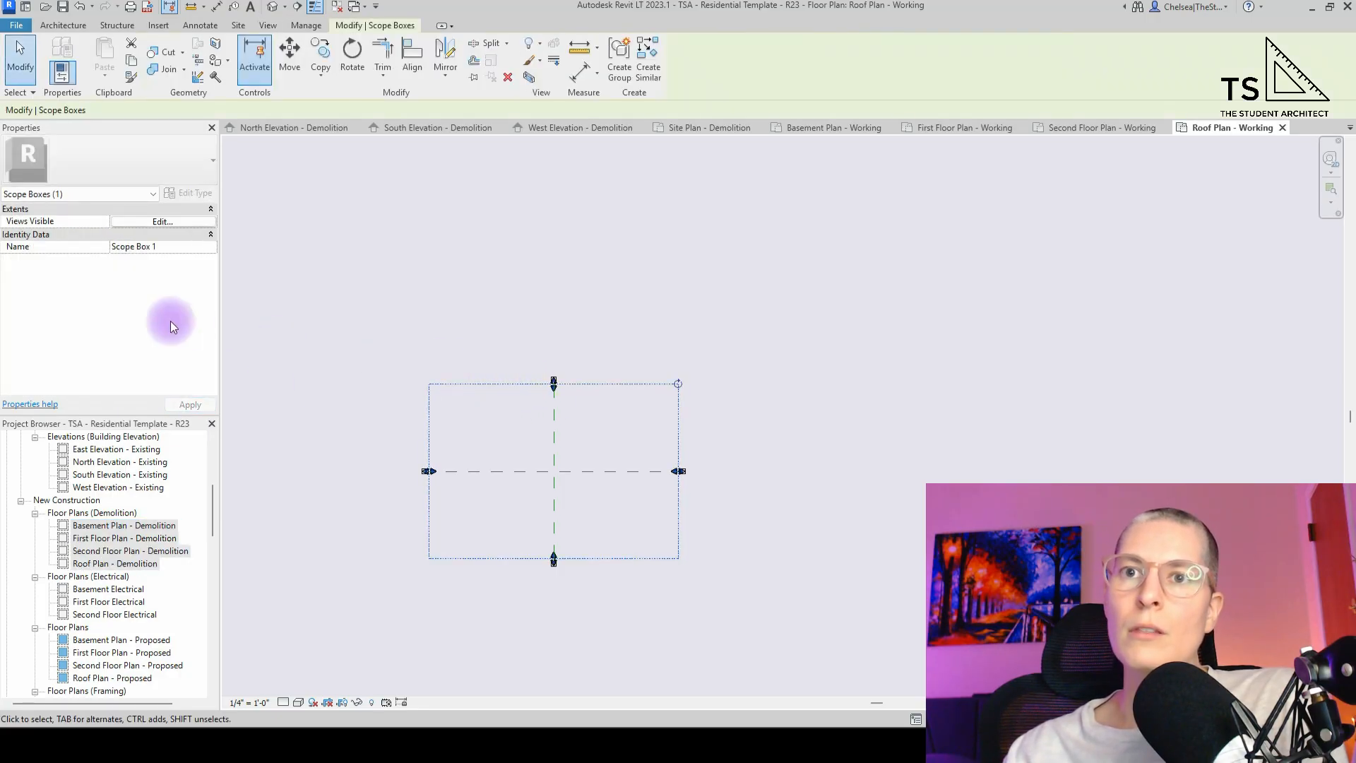
click(184, 242)
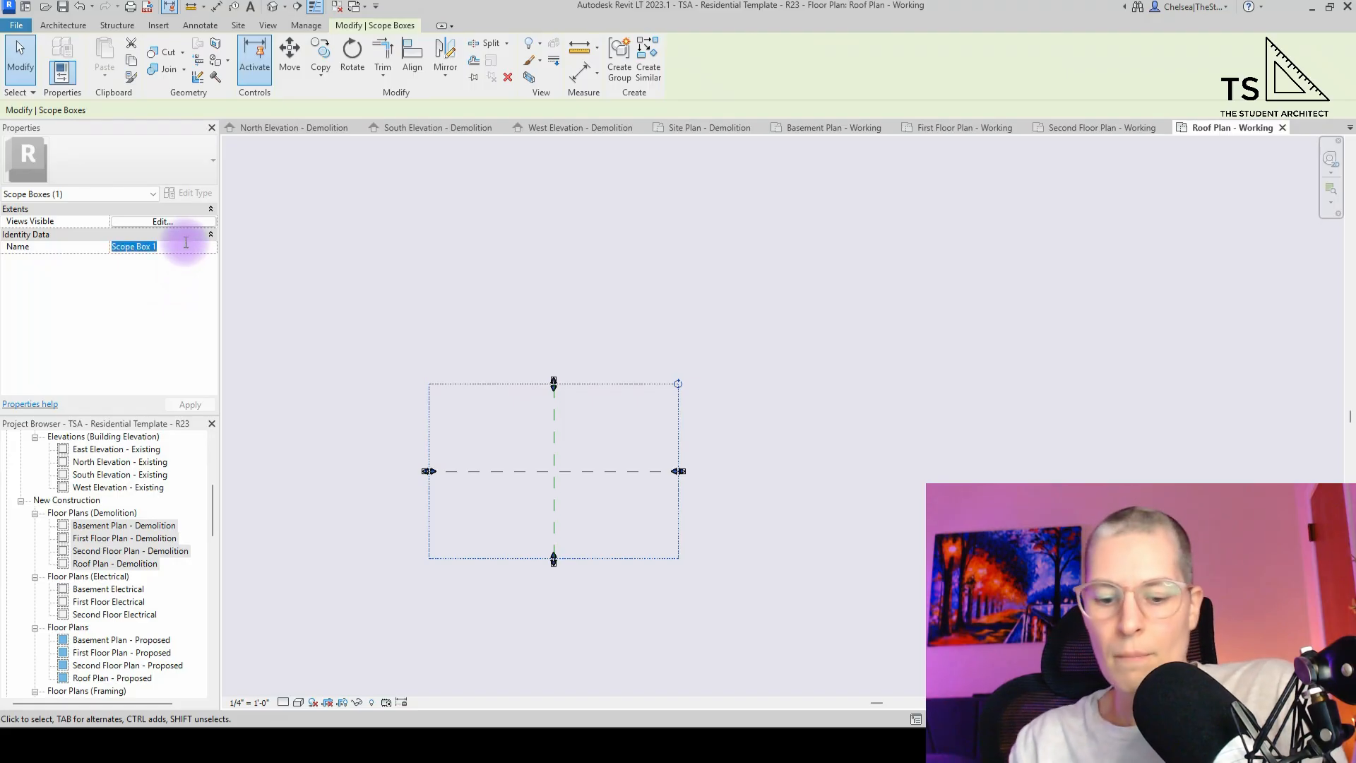
text(Buildi)
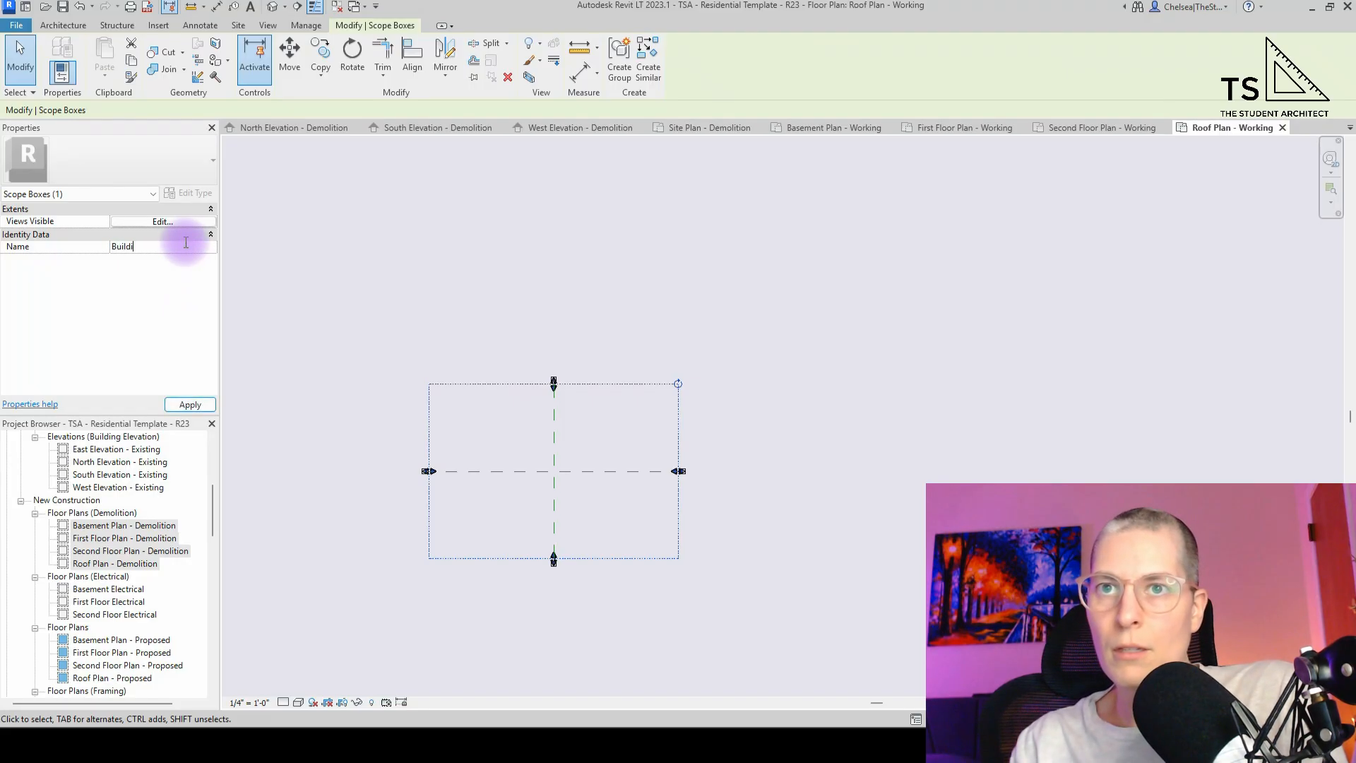
text(ng Overall)
key(Return)
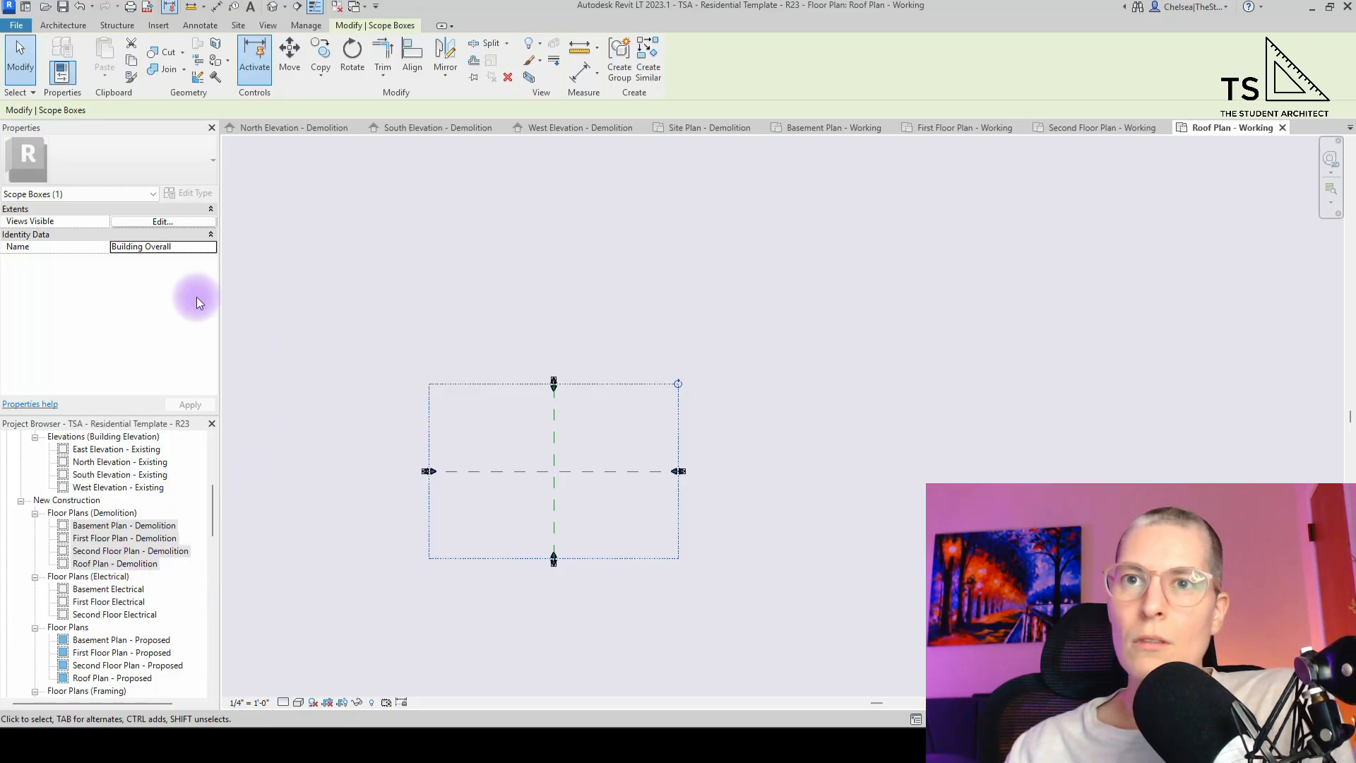
click(354, 510)
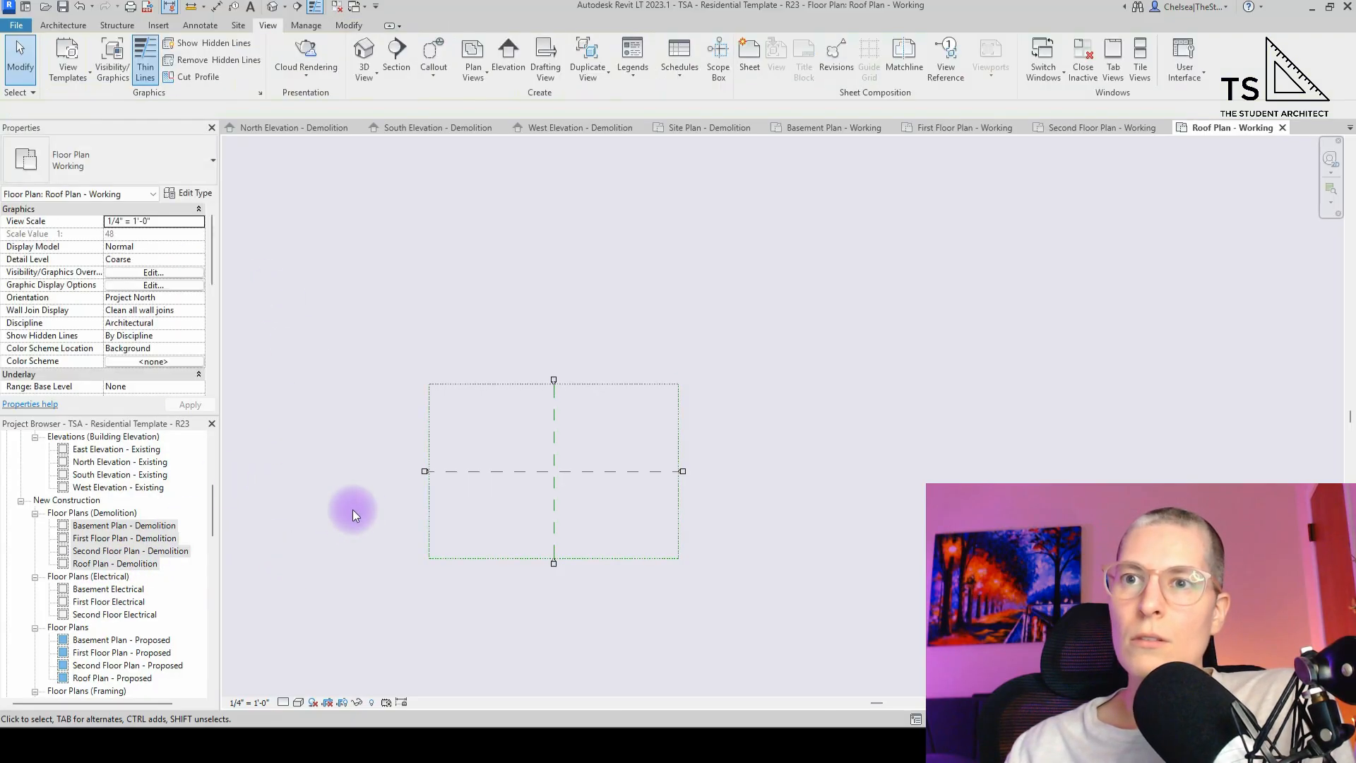
click(428, 520)
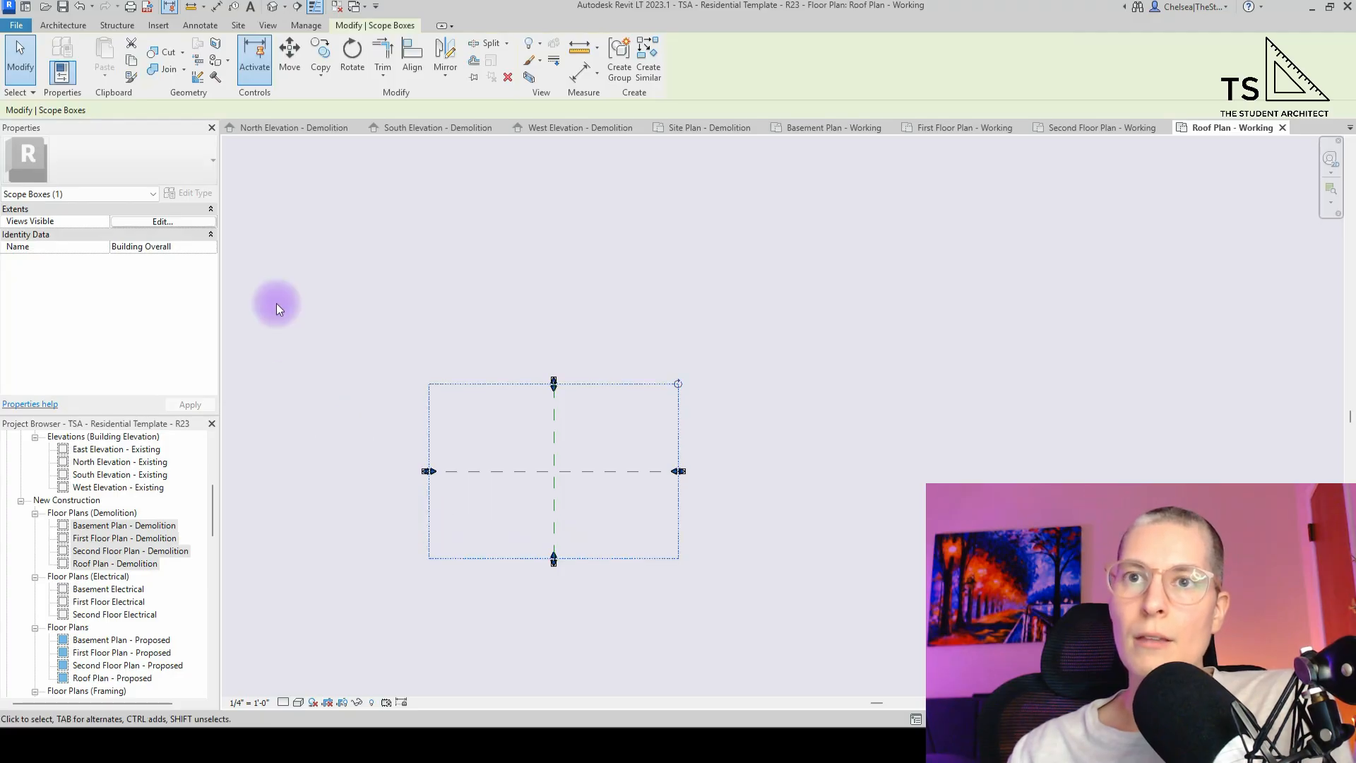
- Assign the Building Overall scope box to the basement, first floor and second floor electrical plans
click(106, 589)
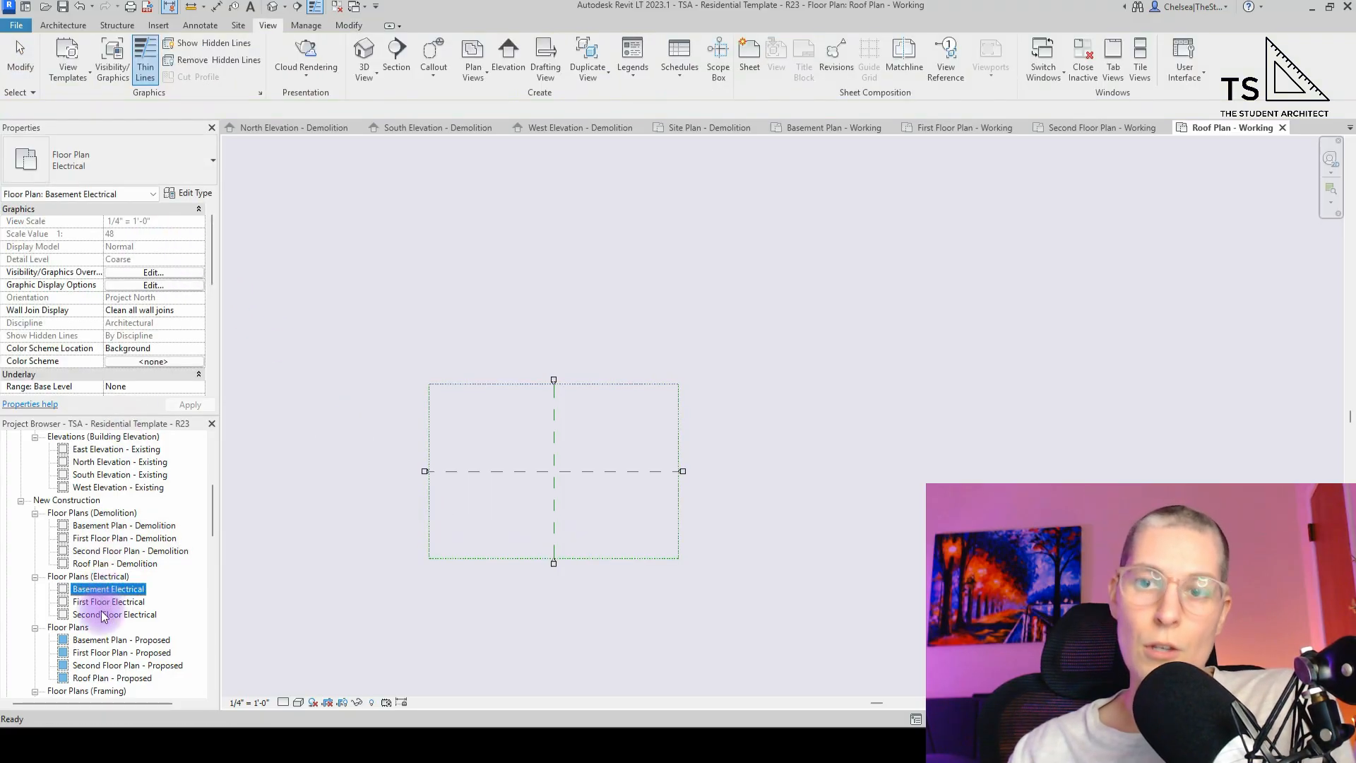
ctrl+click(109, 615)
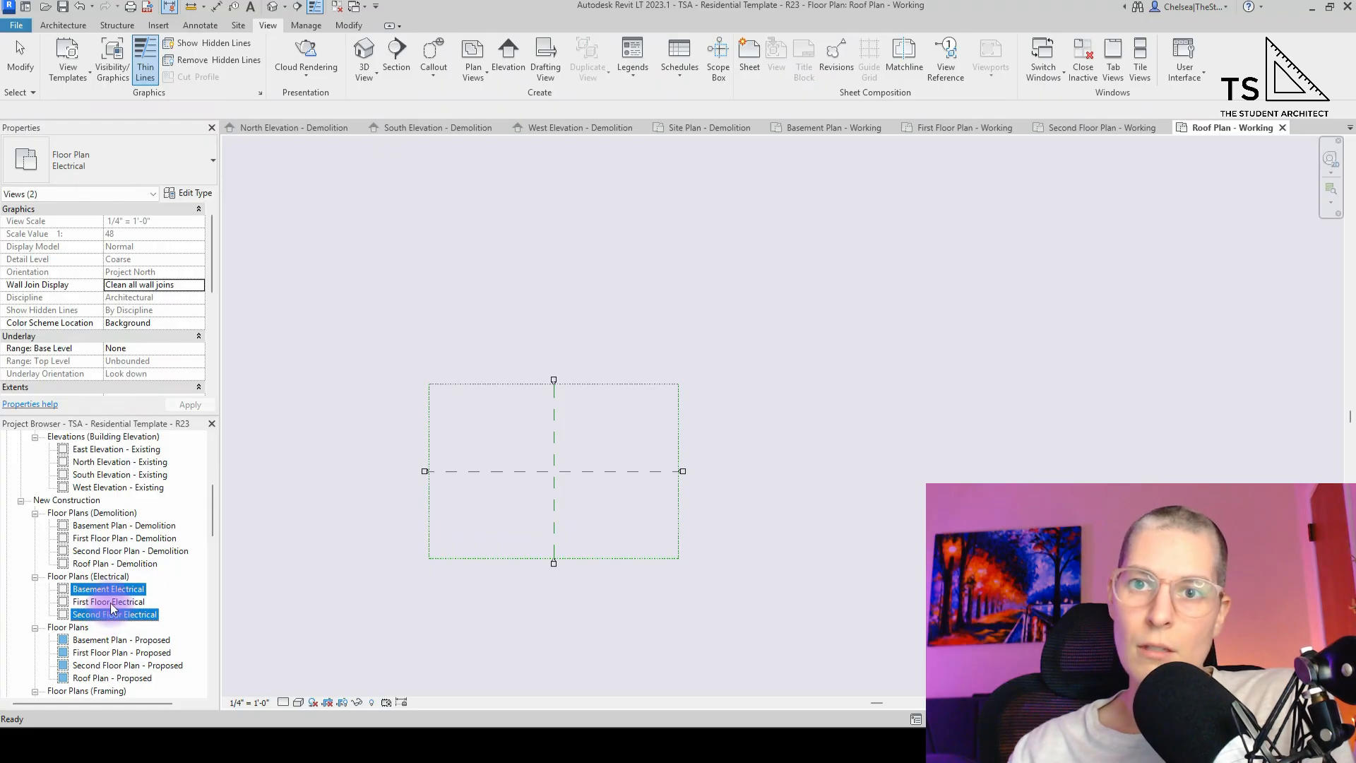
ctrl+click(108, 602)
scroll(163, 323, down, 5)
scroll(189, 230, up, 3)
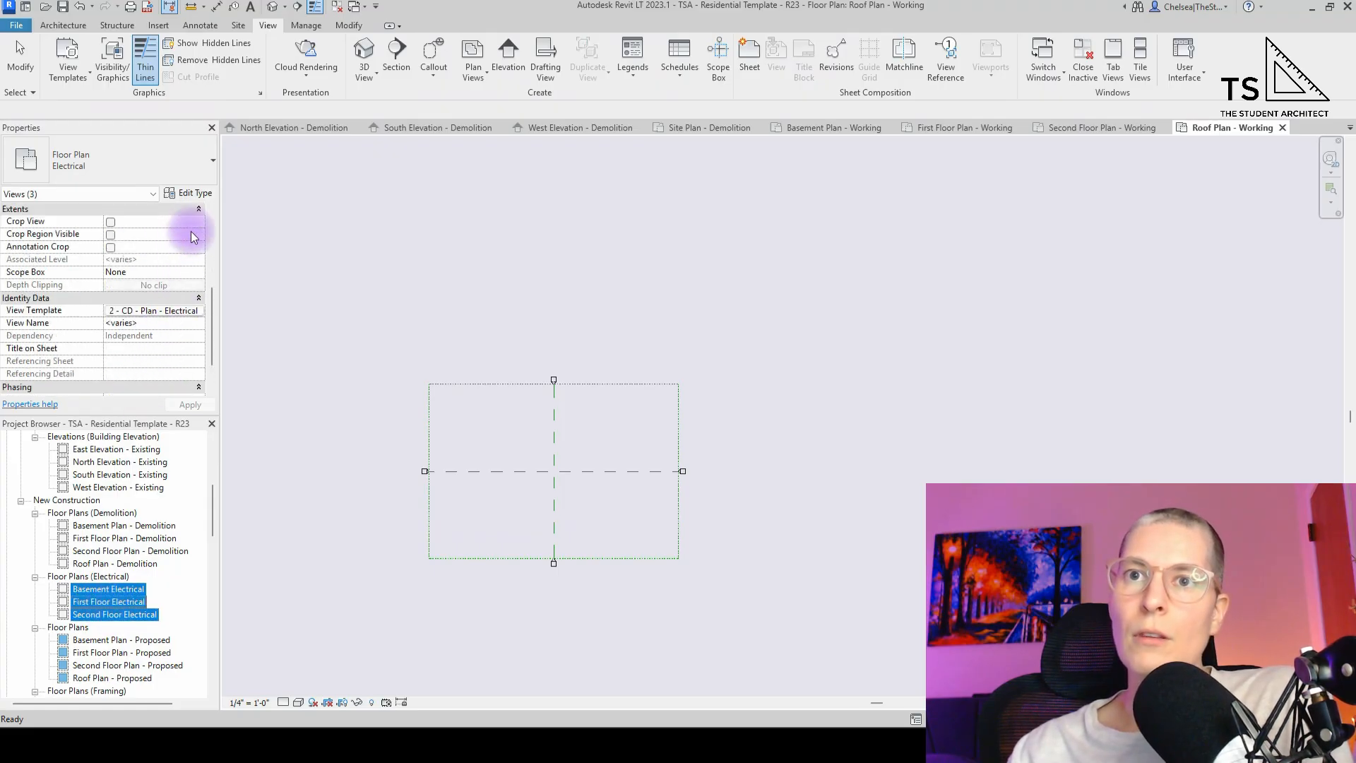
click(200, 310)
click(174, 334)
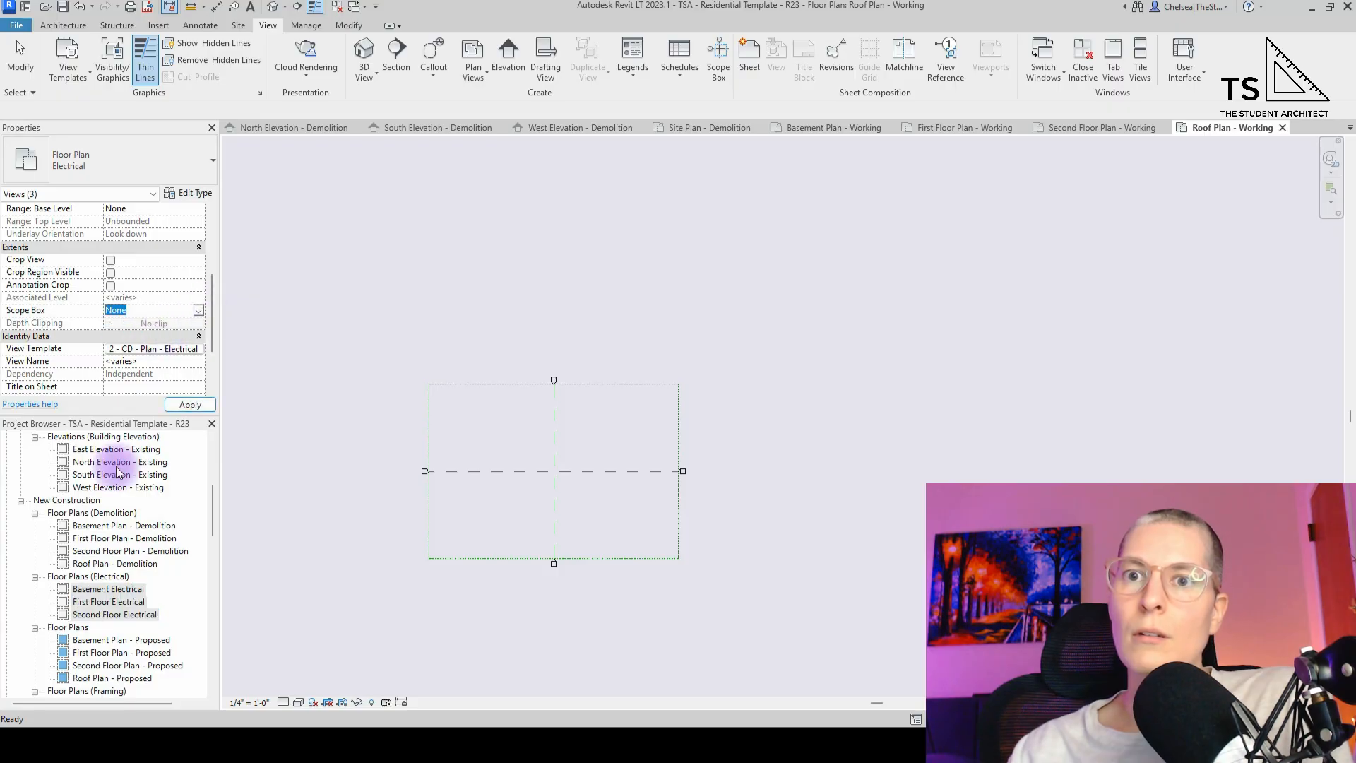
- Assign the Building Overall scope box to the four proposed floor plans and the four foundation and framing plans
scroll(92, 579, down, 3)
click(107, 601)
scroll(107, 600, down, 3)
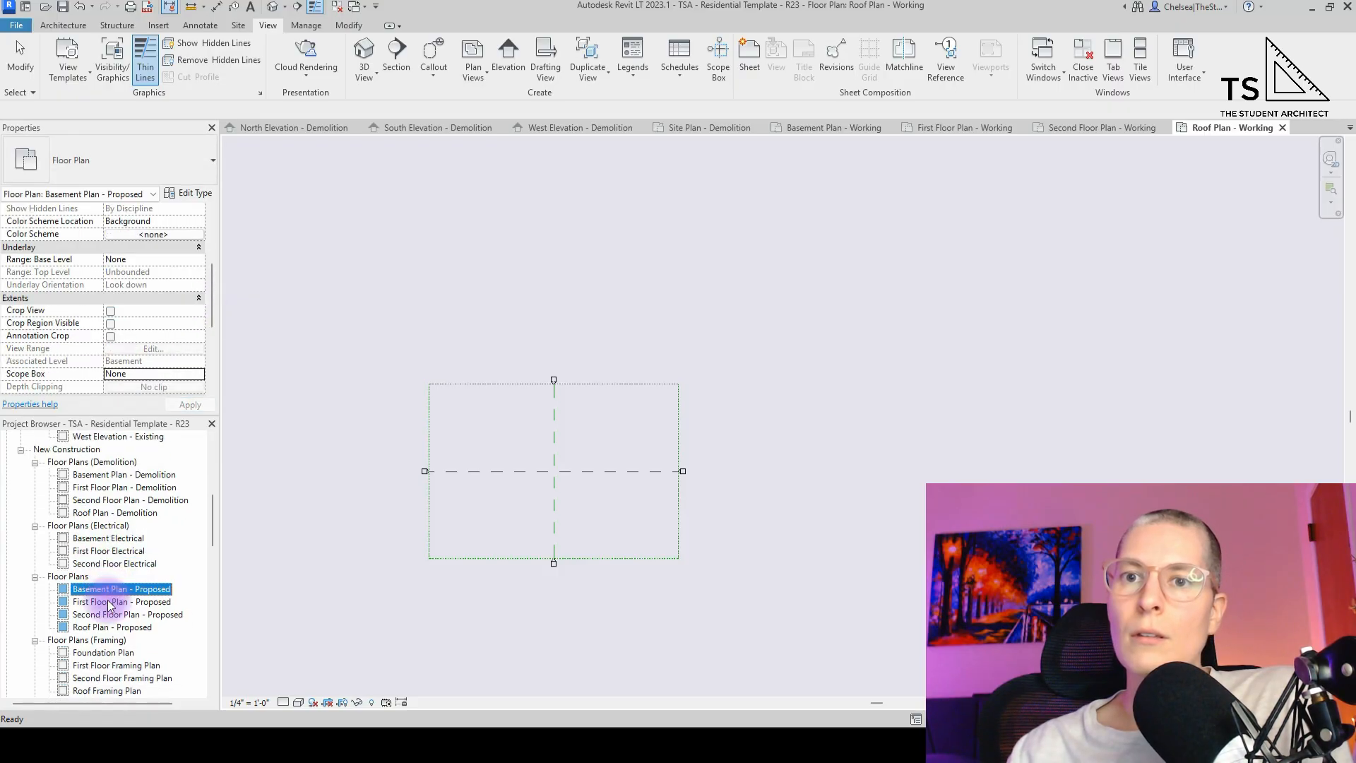
scroll(110, 607, down, 1)
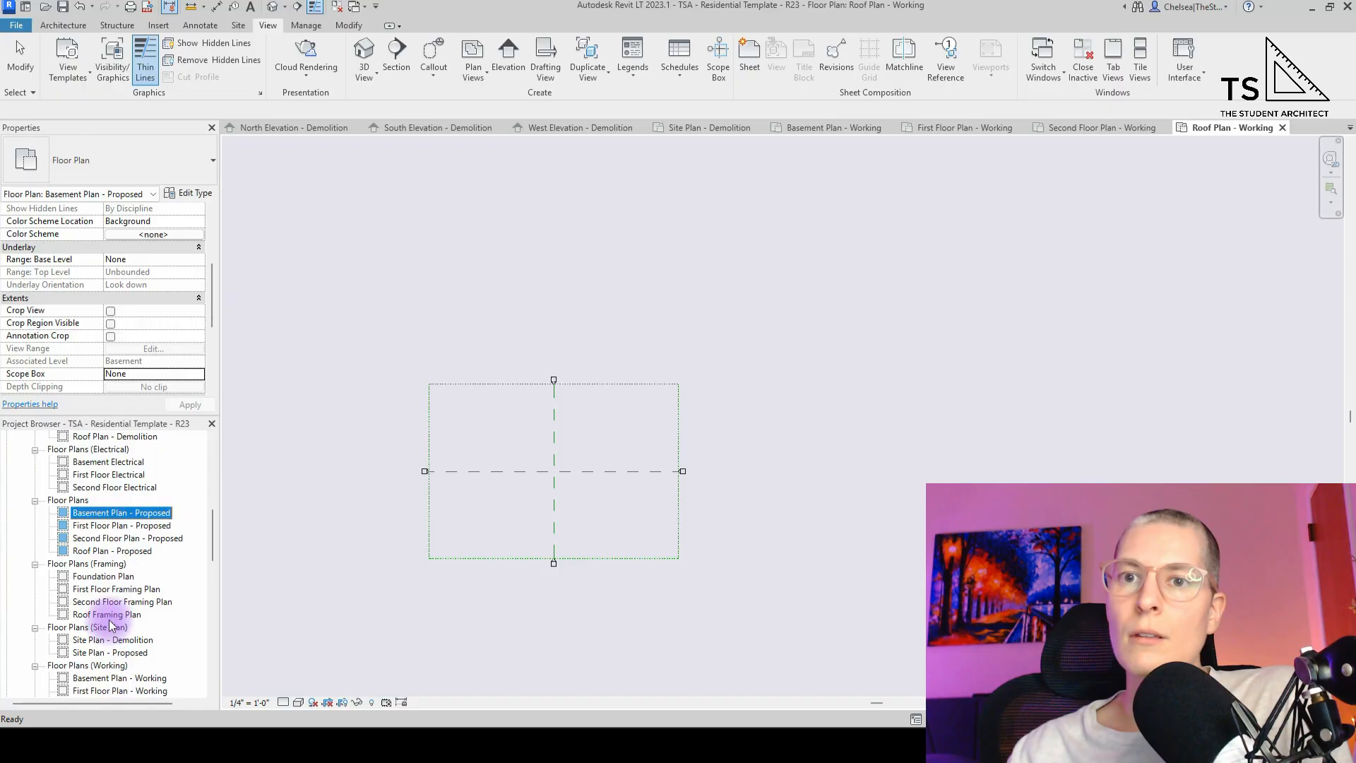
scroll(111, 617, up, 2)
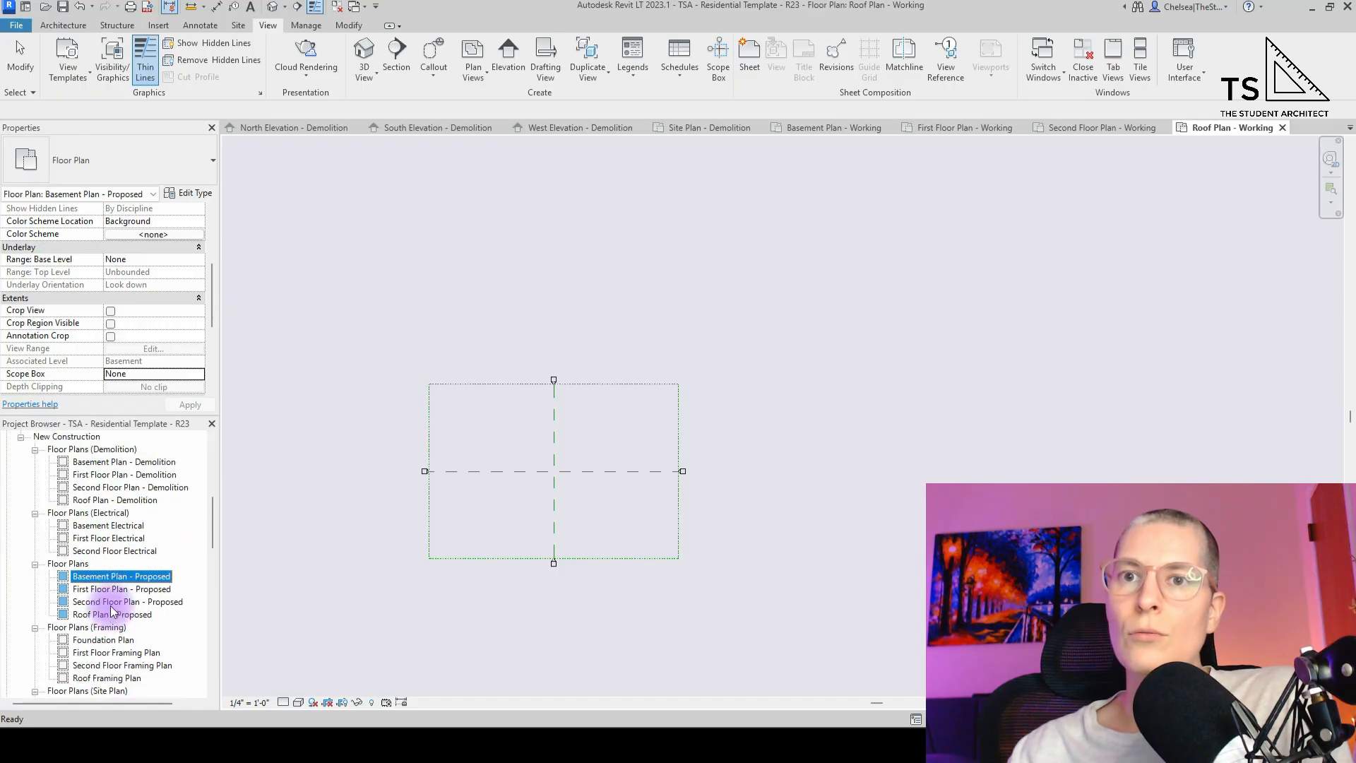
scroll(111, 612, down, 3)
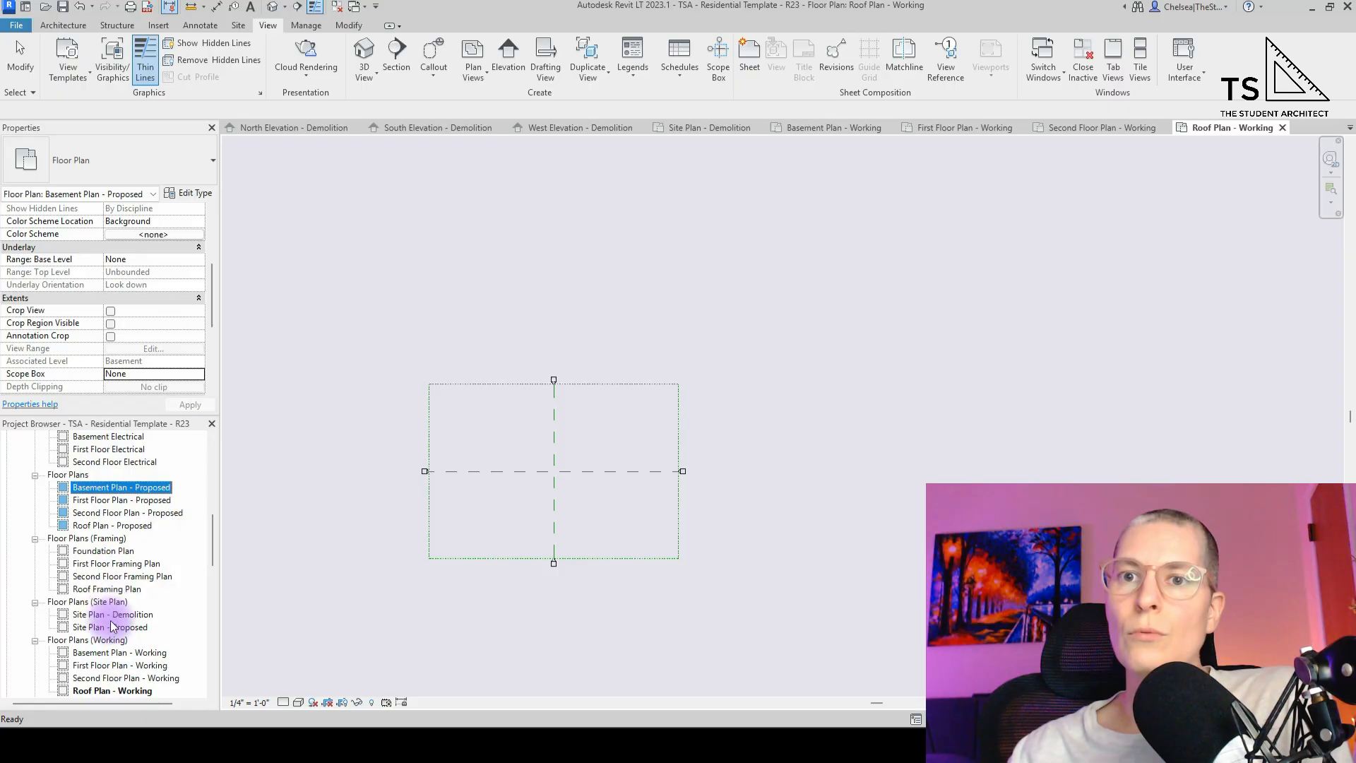
shift+click(116, 589)
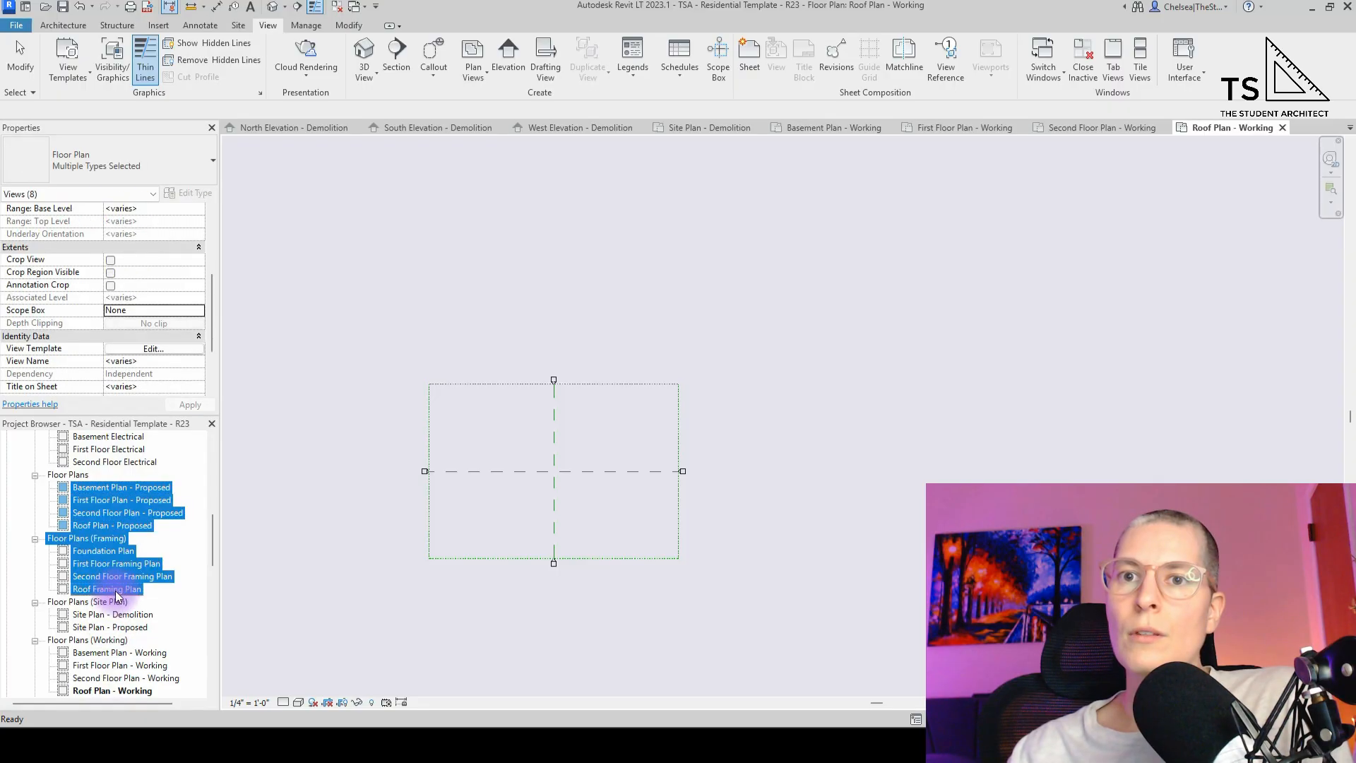
scroll(180, 341, down, 3)
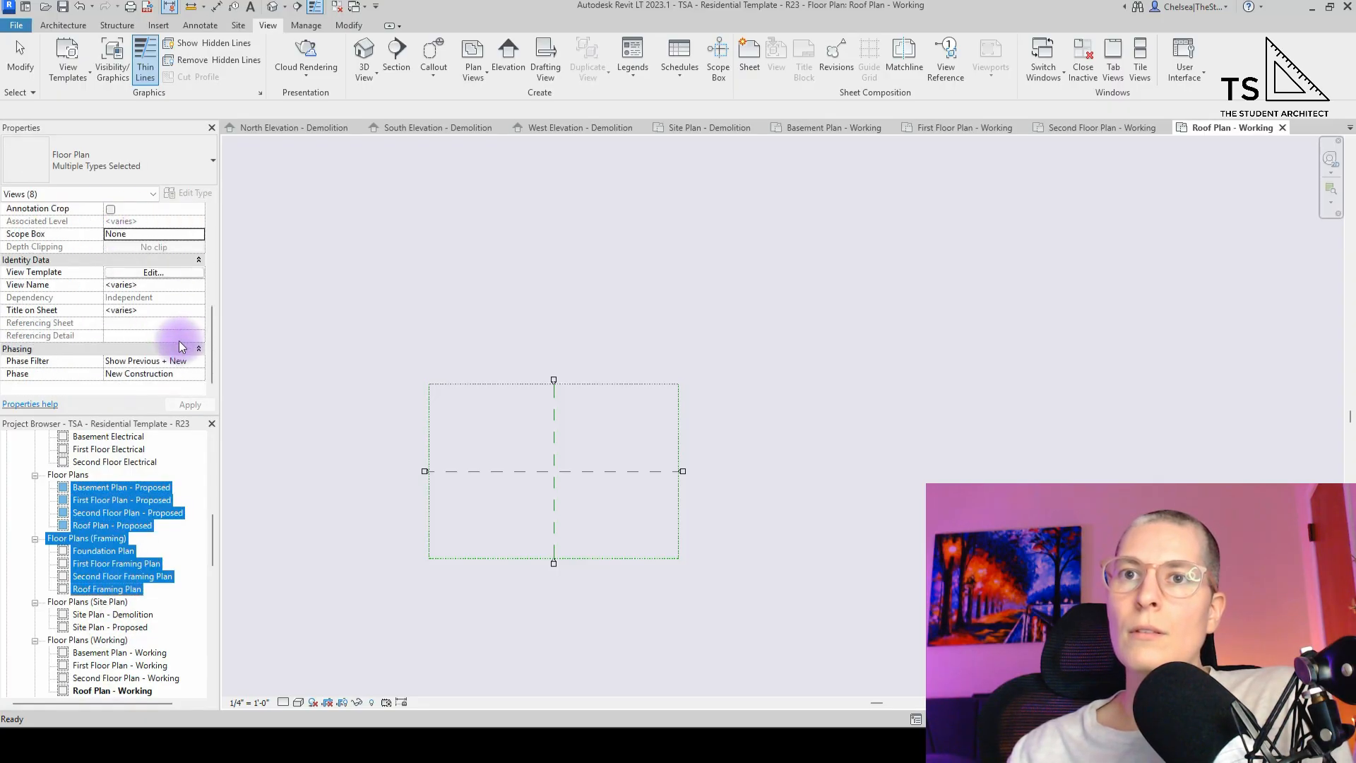
scroll(181, 325, up, 4)
click(204, 335)
click(181, 356)
- Check the scope box setting of the demolition and proposed site plans
click(106, 602)
shift+click(110, 613)
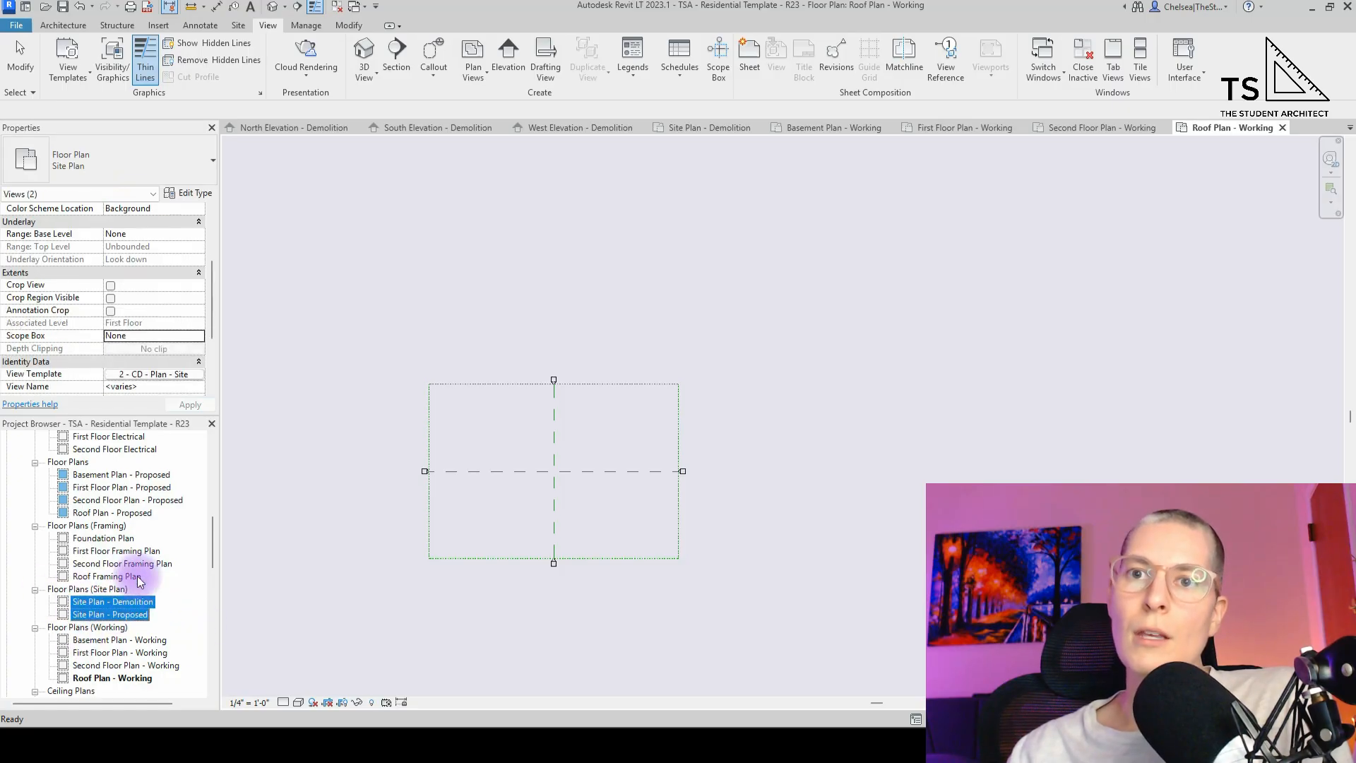
scroll(155, 572, down, 2)
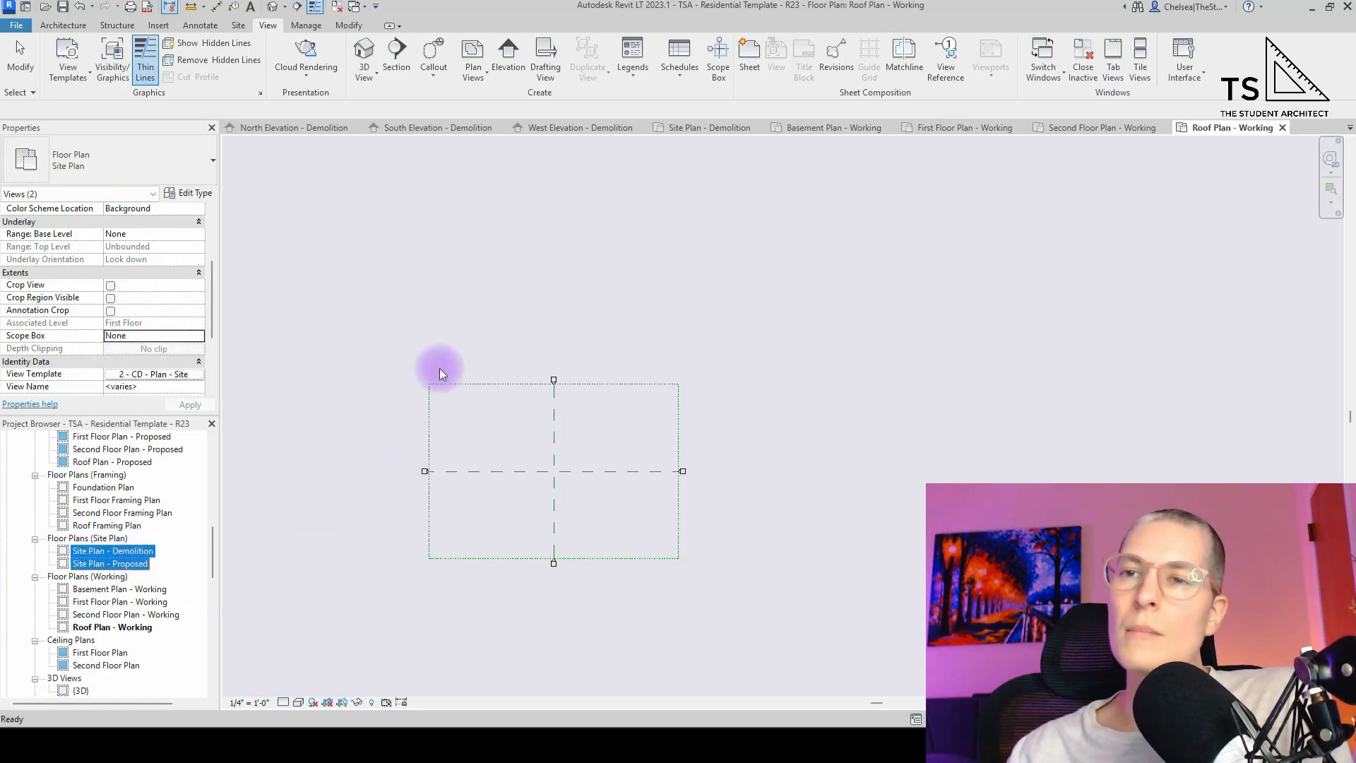
click(367, 346)
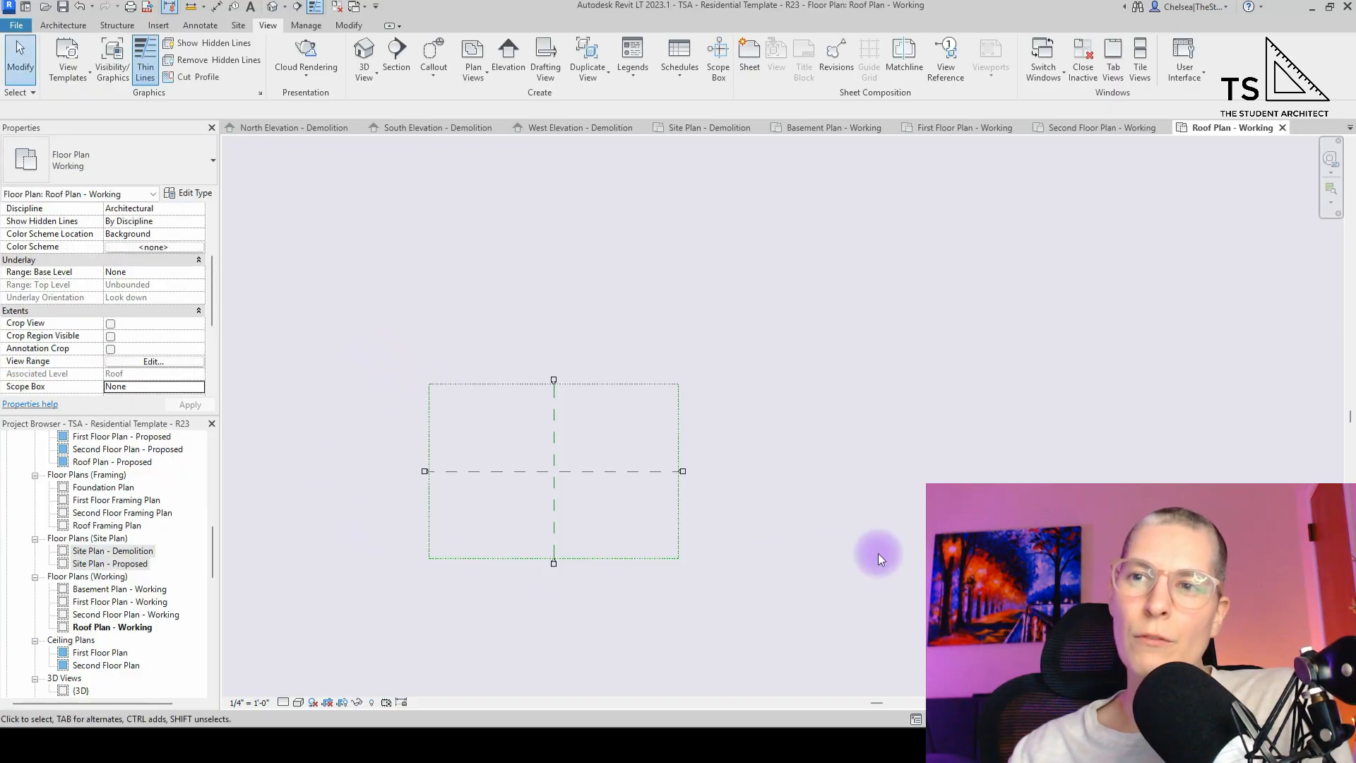
- Check the scope box setting of the four new construction working floor plans, from basement to roof
click(106, 589)
scroll(112, 591, down, 2)
scroll(121, 525, up, 1)
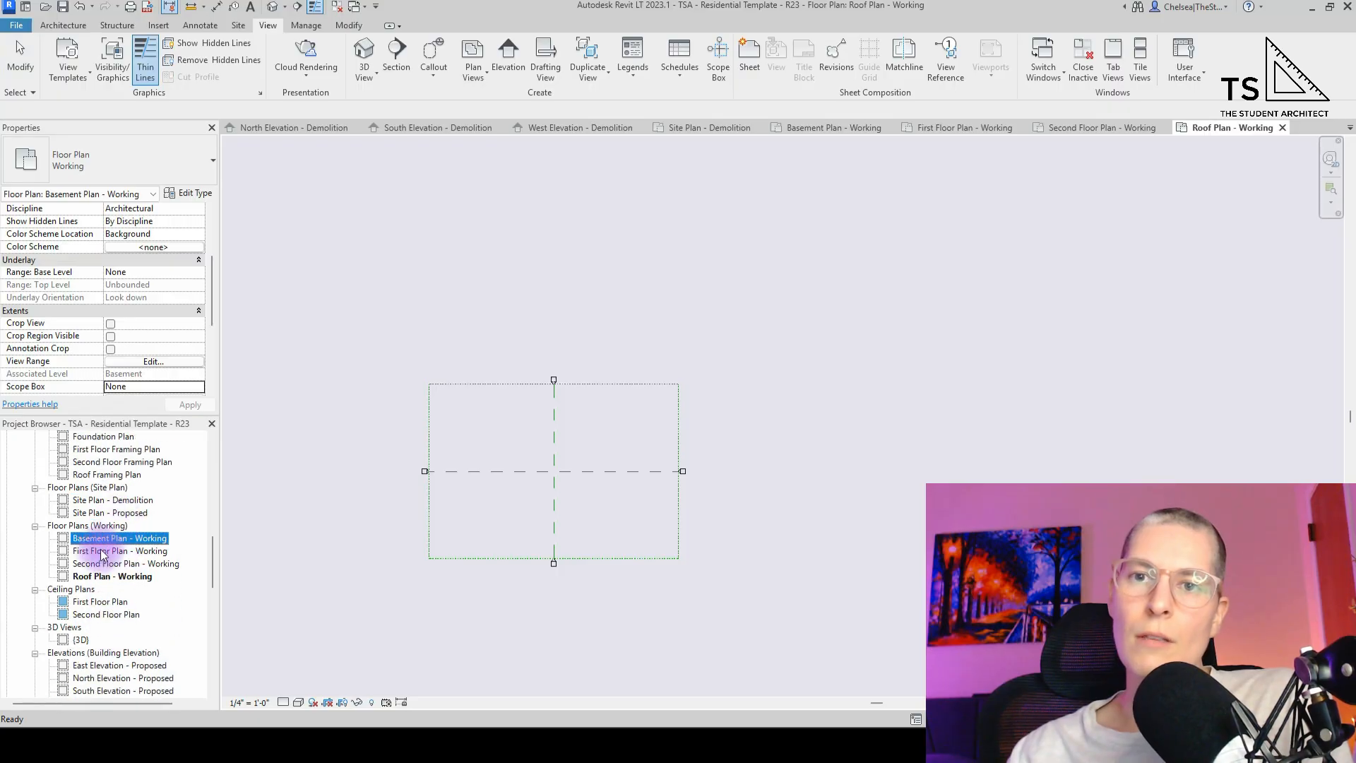
shift+click(114, 576)
scroll(116, 544, down, 3)
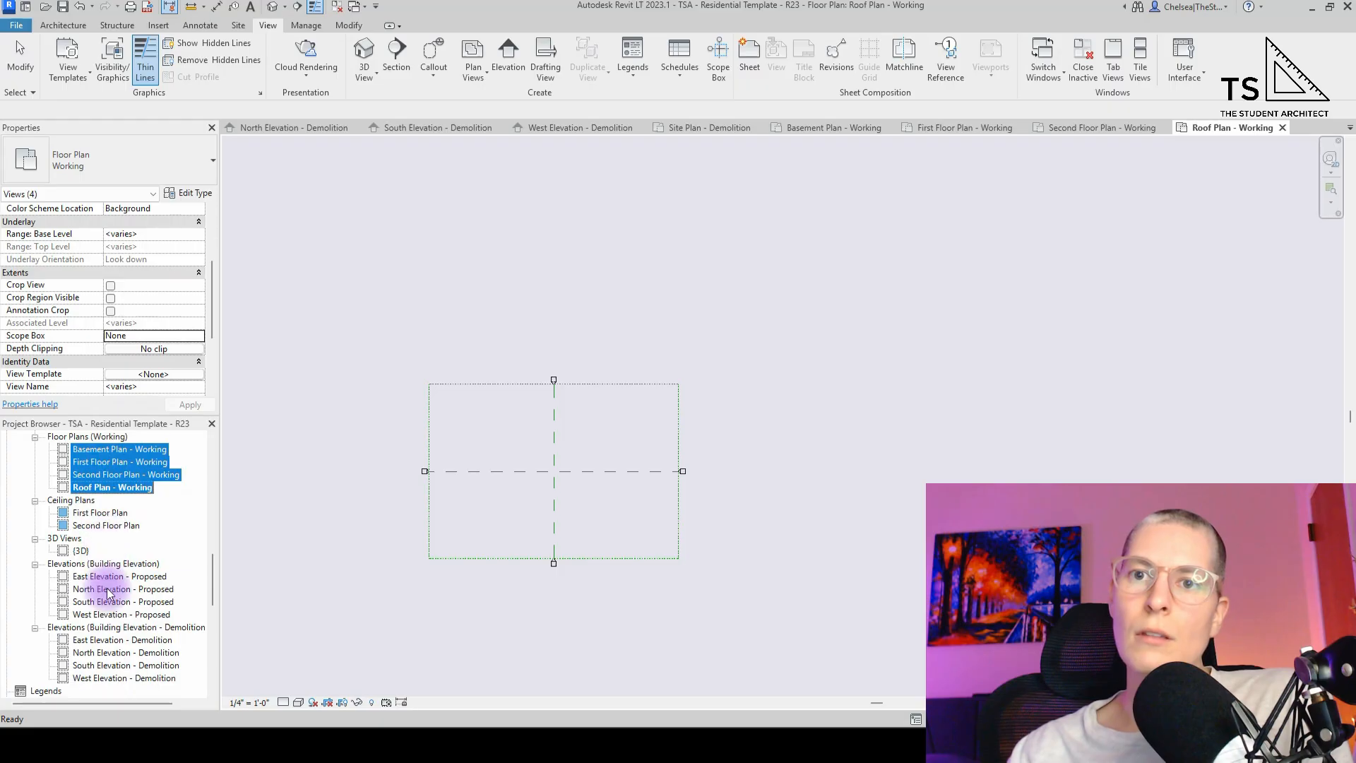
- Assign the Building Overall scope box to the four proposed and four demolition building elevations together
click(102, 577)
scroll(114, 636, down, 1)
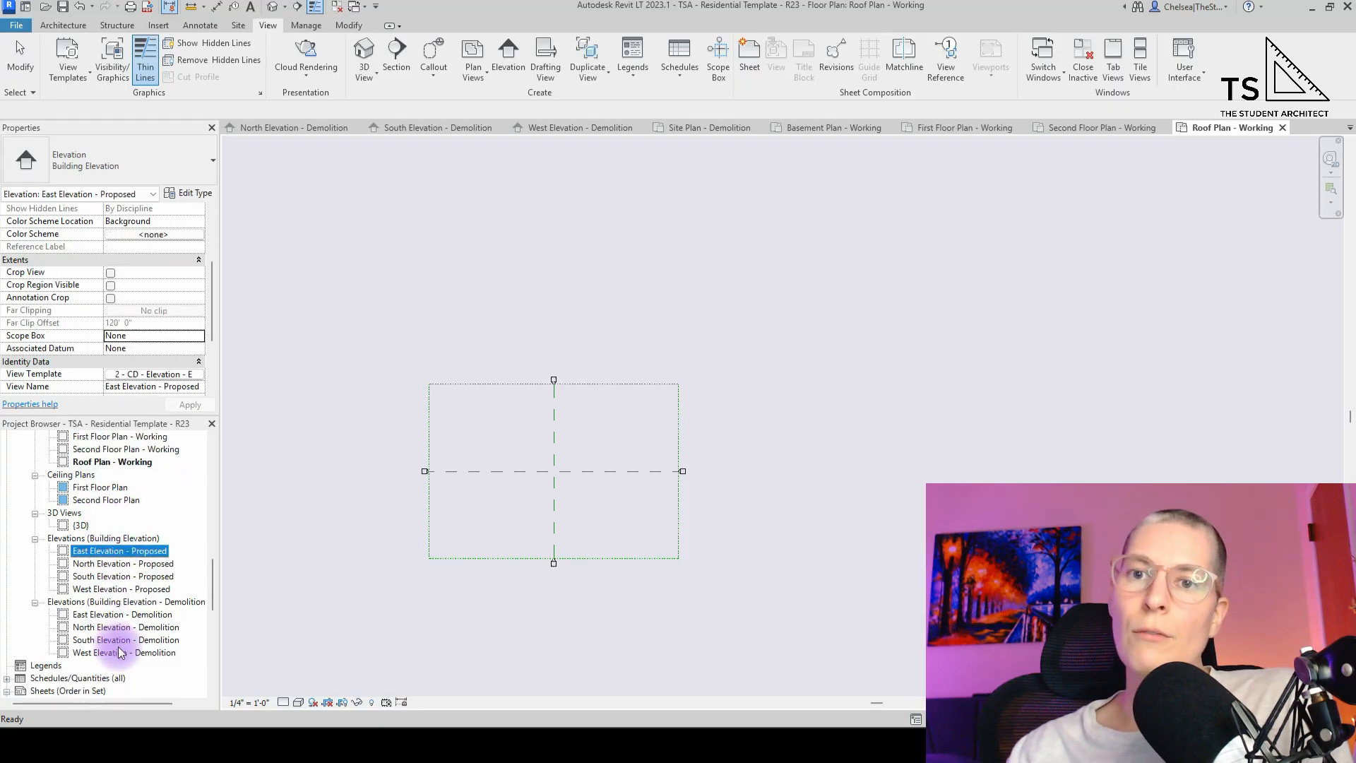
shift+click(119, 652)
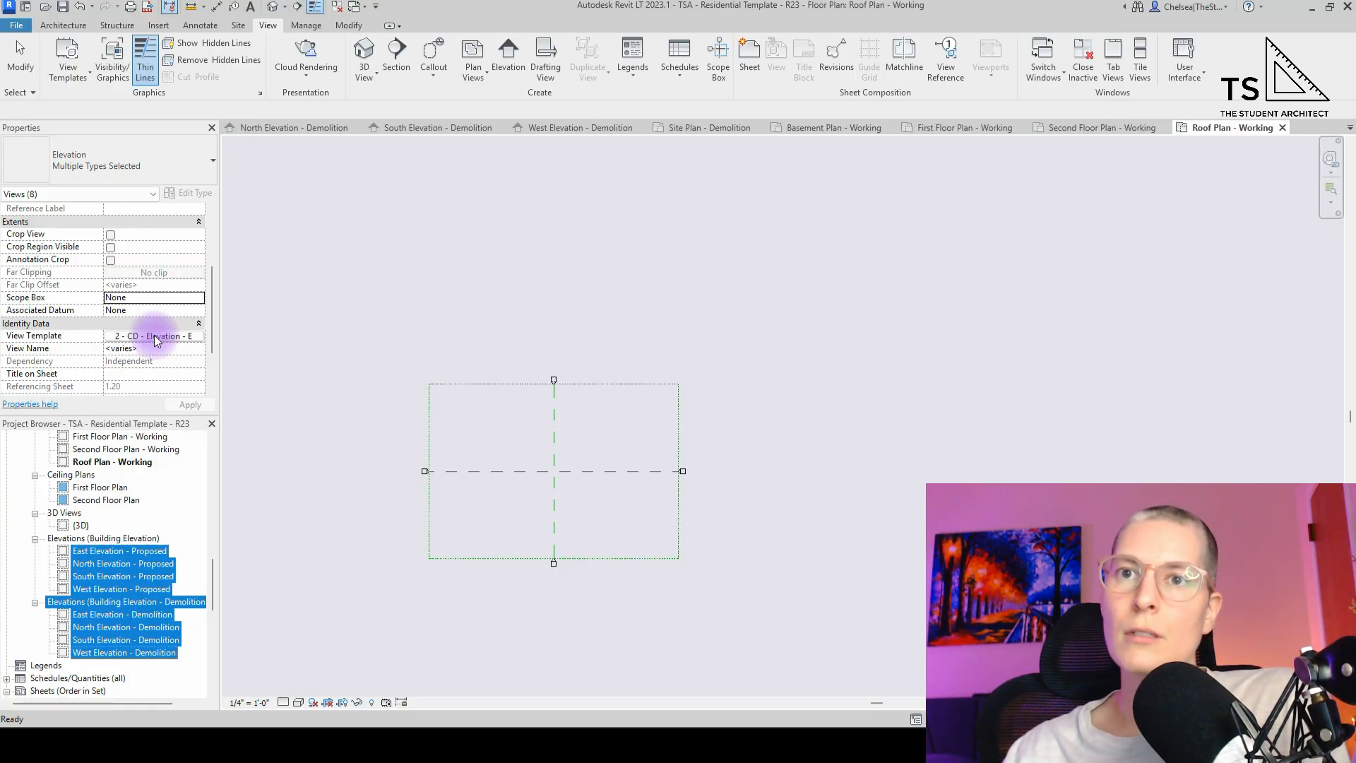
click(187, 297)
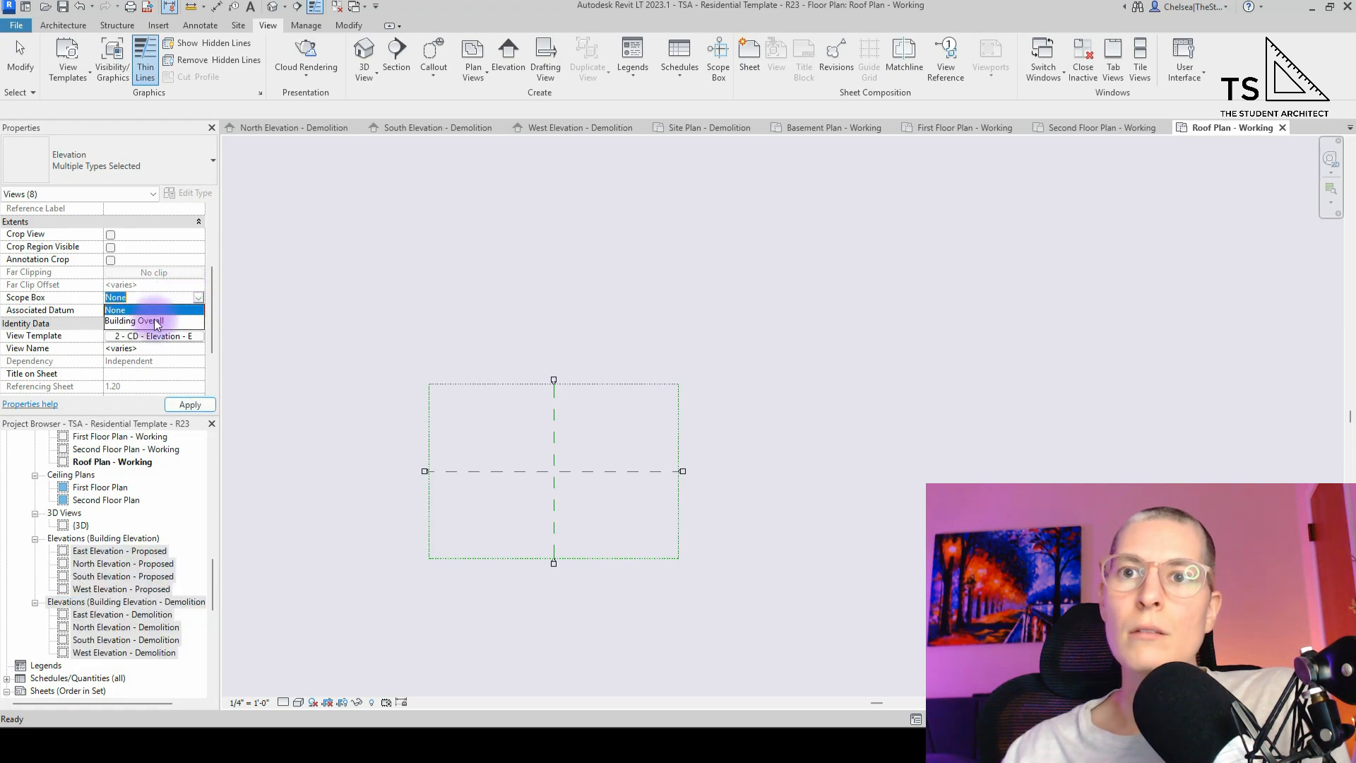
click(150, 322)
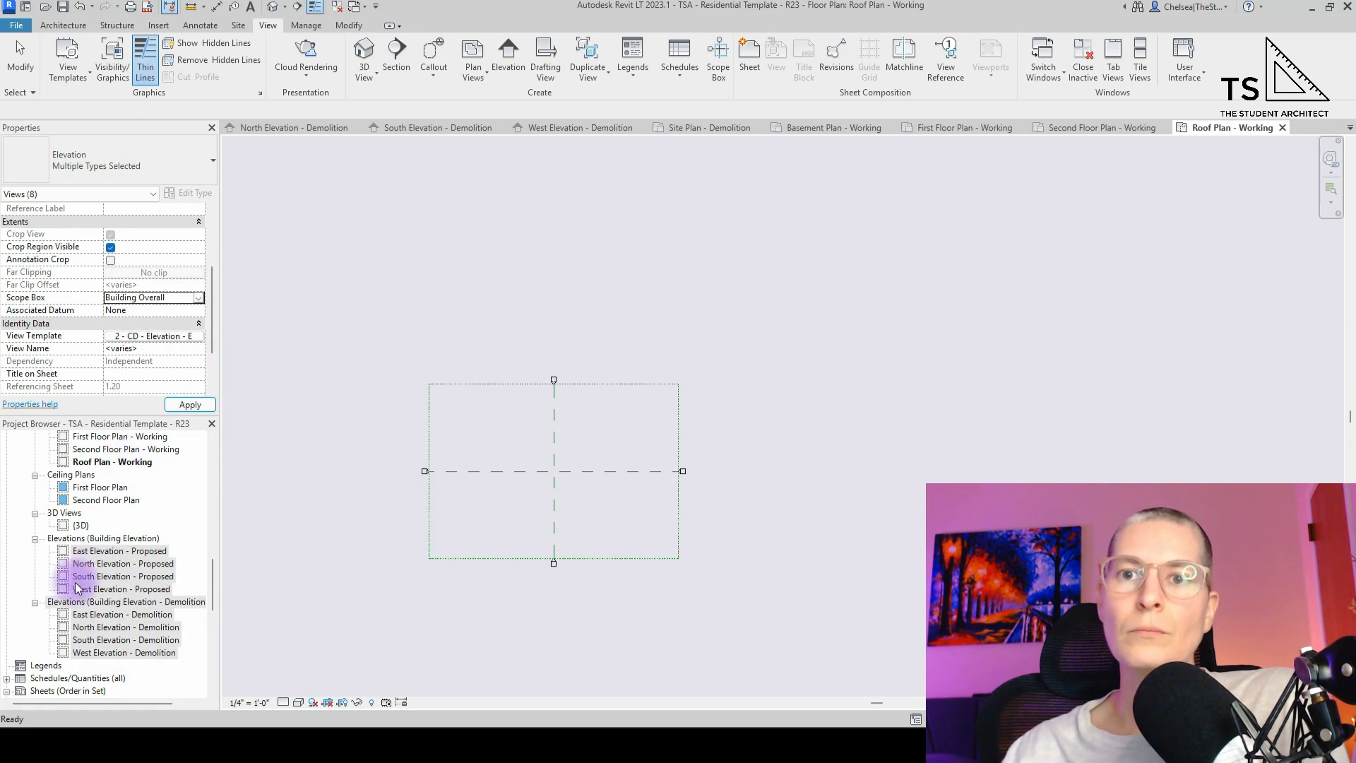
scroll(77, 588, down, 1)
scroll(122, 516, up, 2)
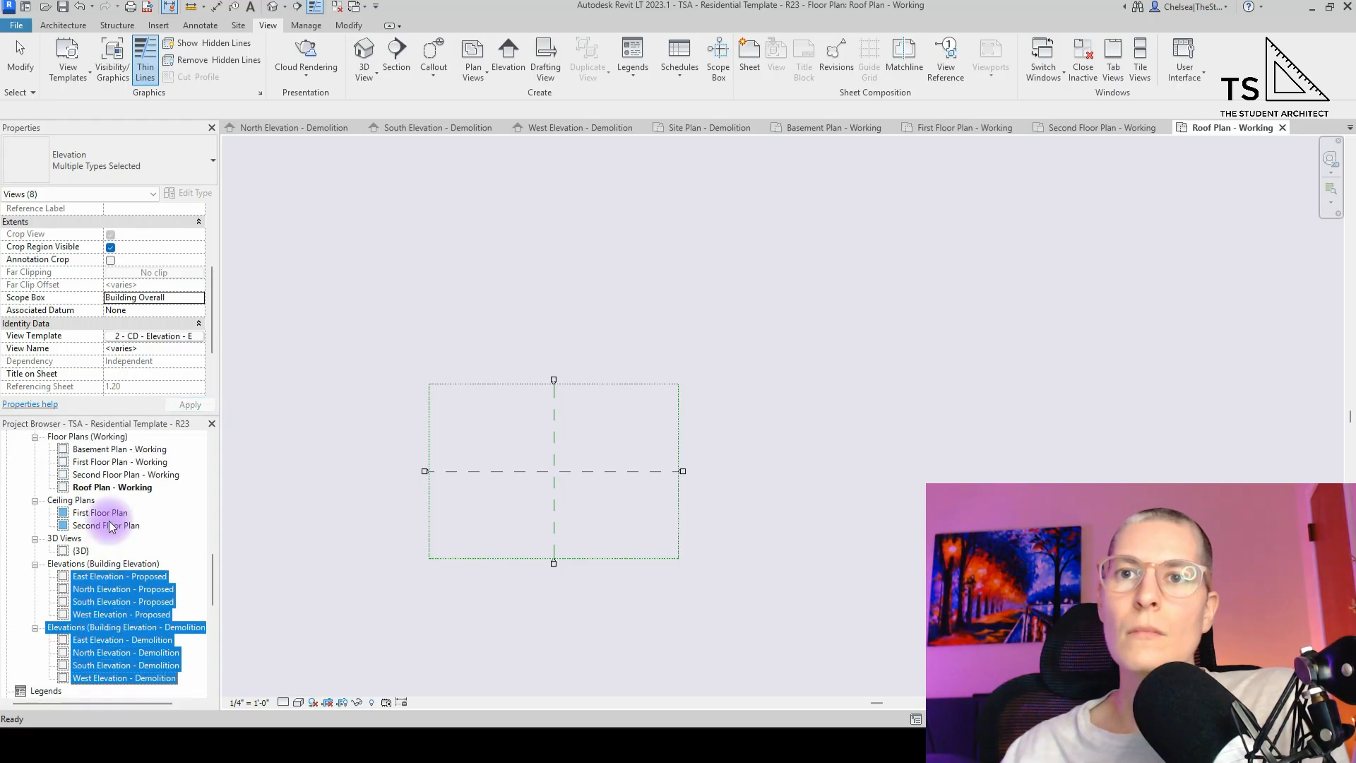
scroll(152, 277, up, 2)
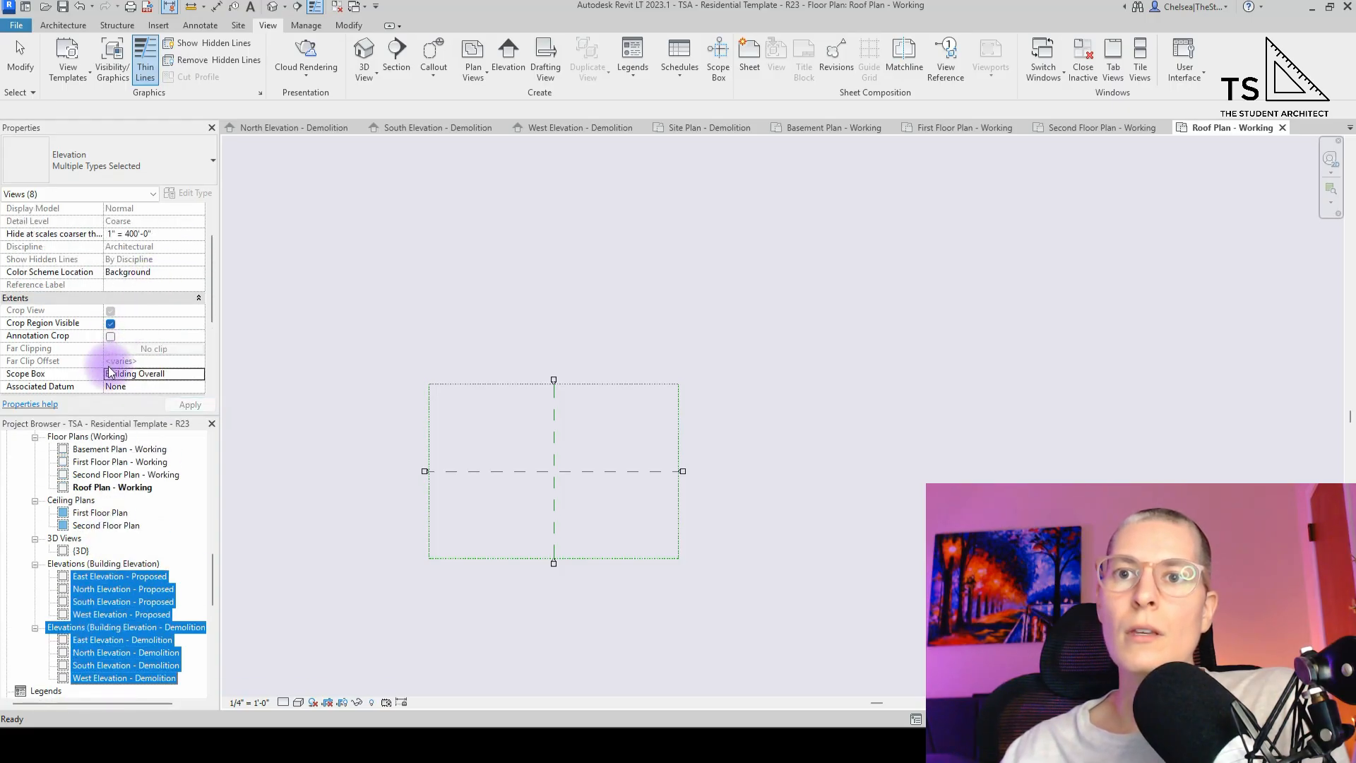
scroll(99, 590, down, 3)
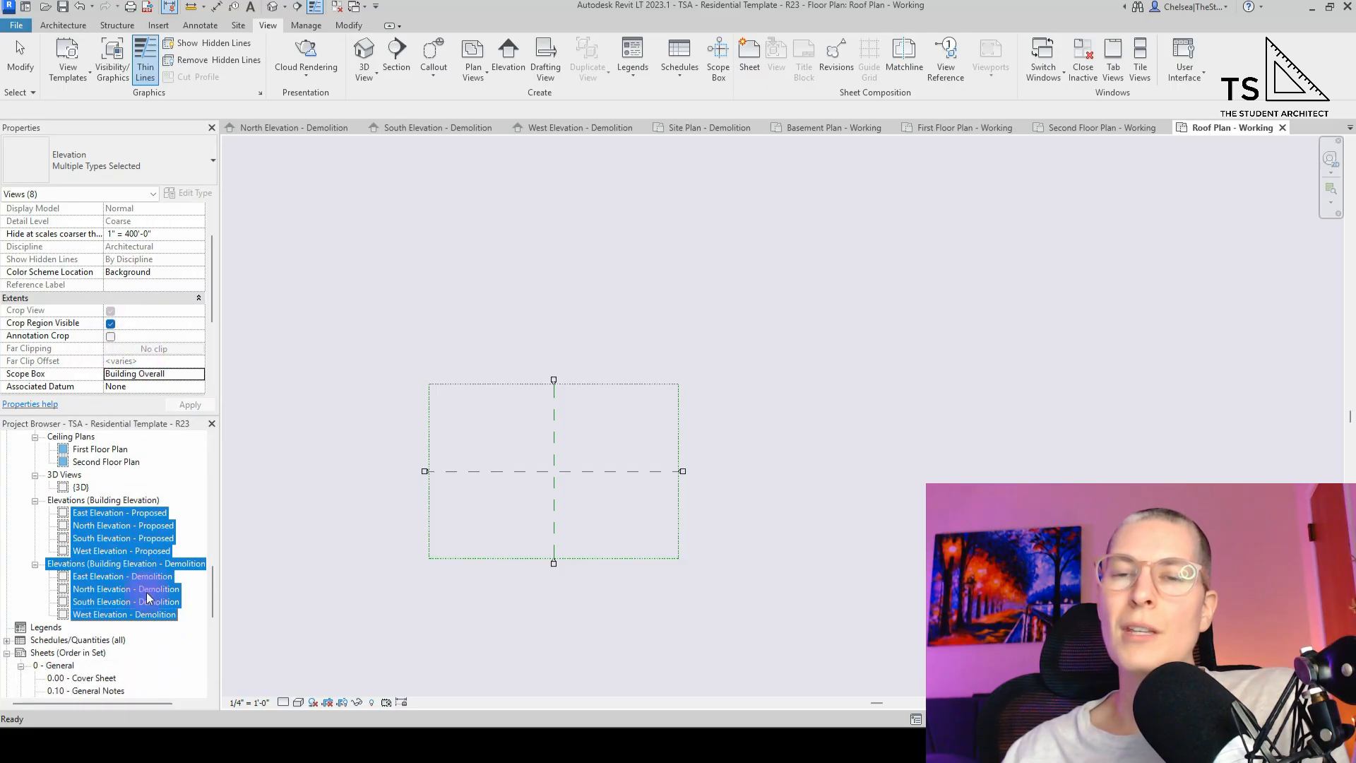
scroll(94, 541, up, 3)
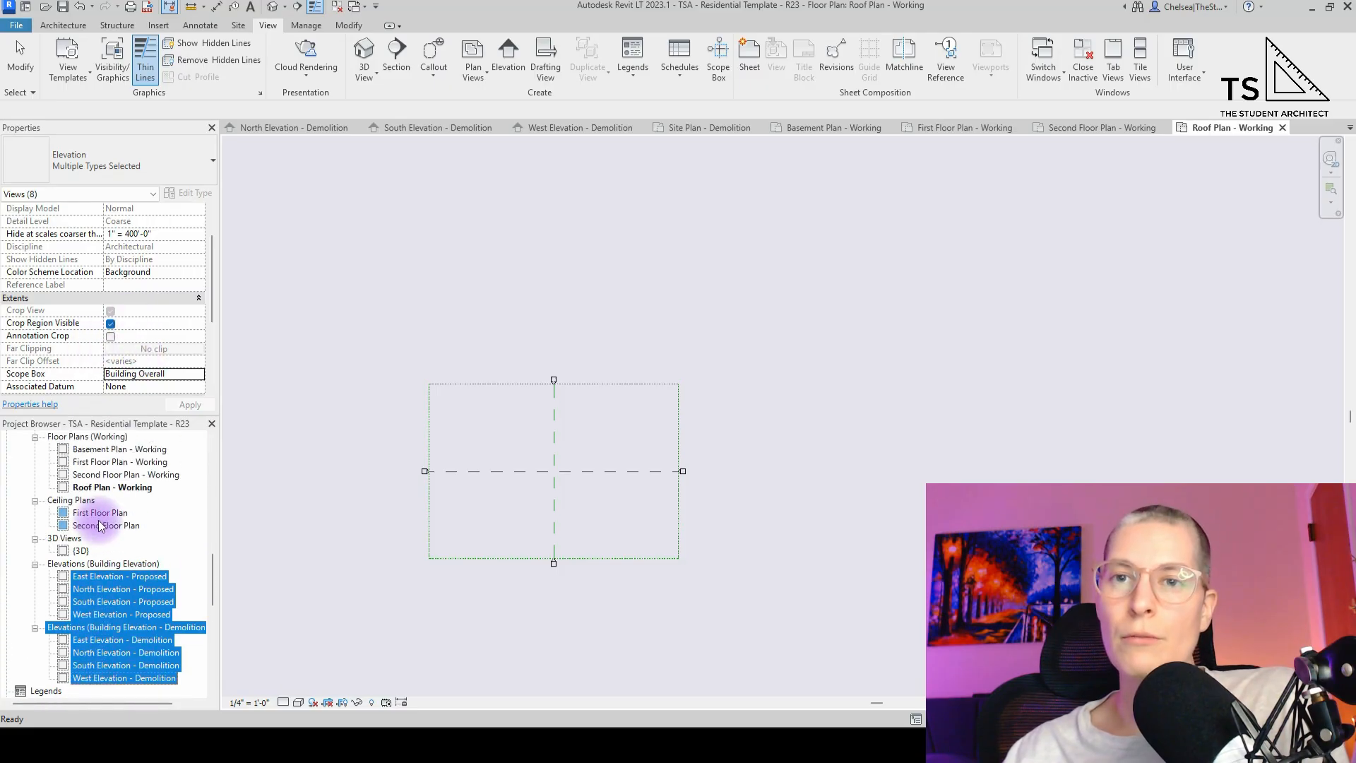
- Check the scope box setting across the new construction plans, from the demolition floor plans to the second floor ceiling plan
click(99, 525)
scroll(101, 531, up, 4)
scroll(101, 531, up, 8)
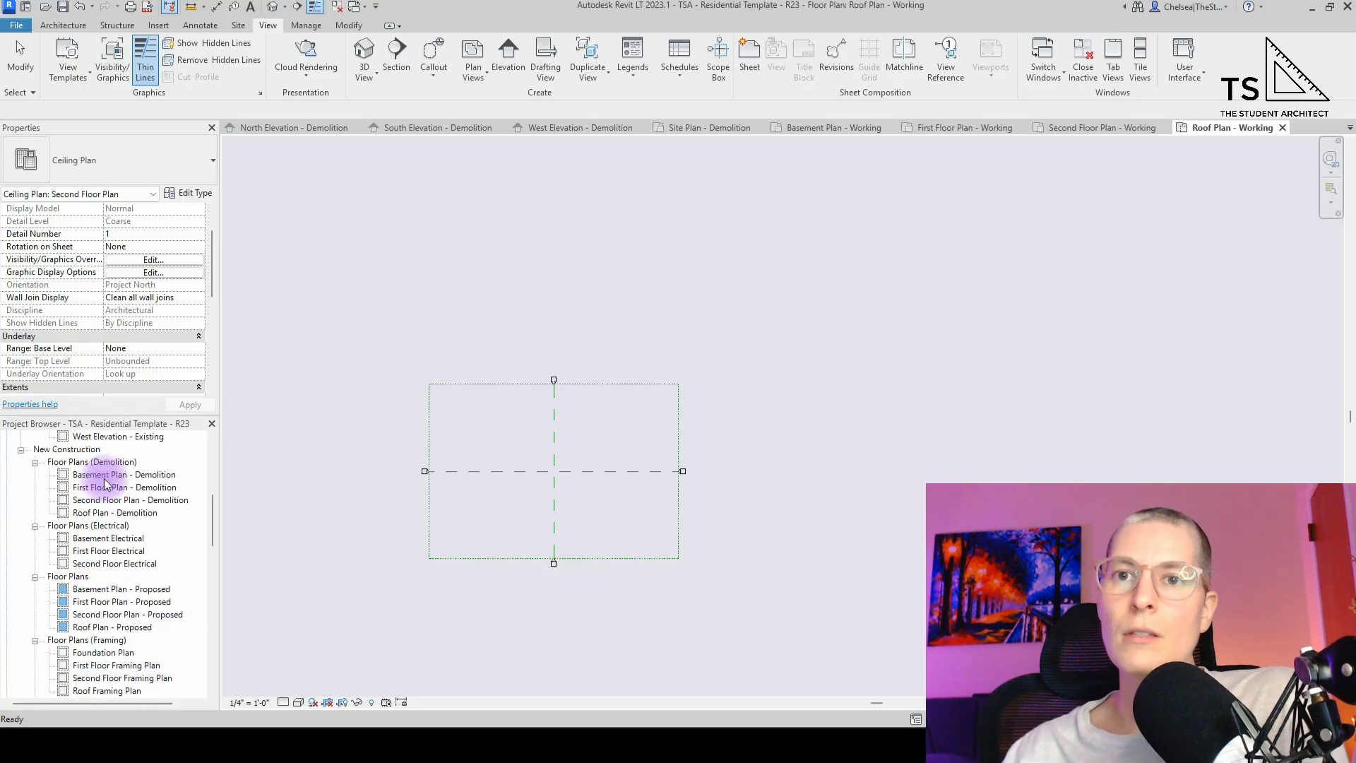
shift+click(106, 513)
scroll(106, 361, down, 3)
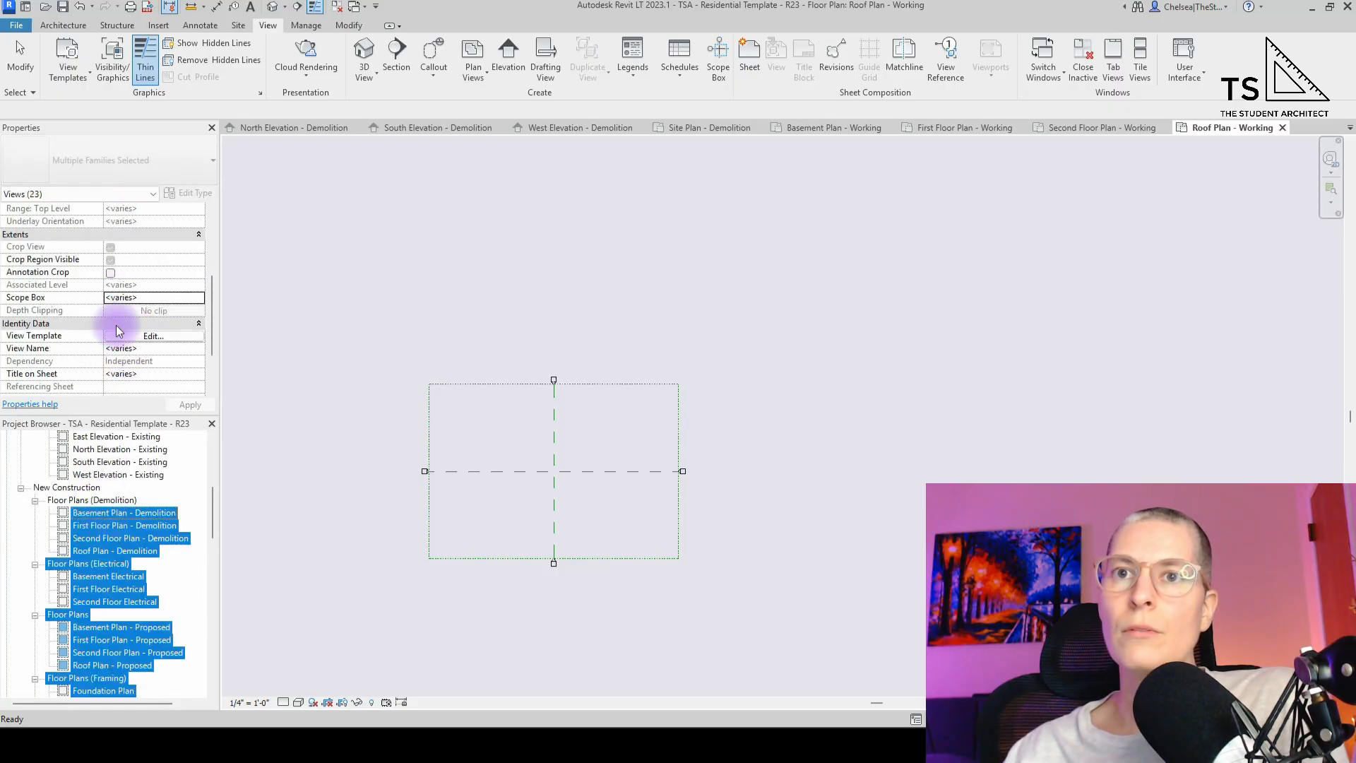
click(113, 632)
- Review the existing and new construction view lists and the sheet set, from General through Details
scroll(116, 583, up, 6)
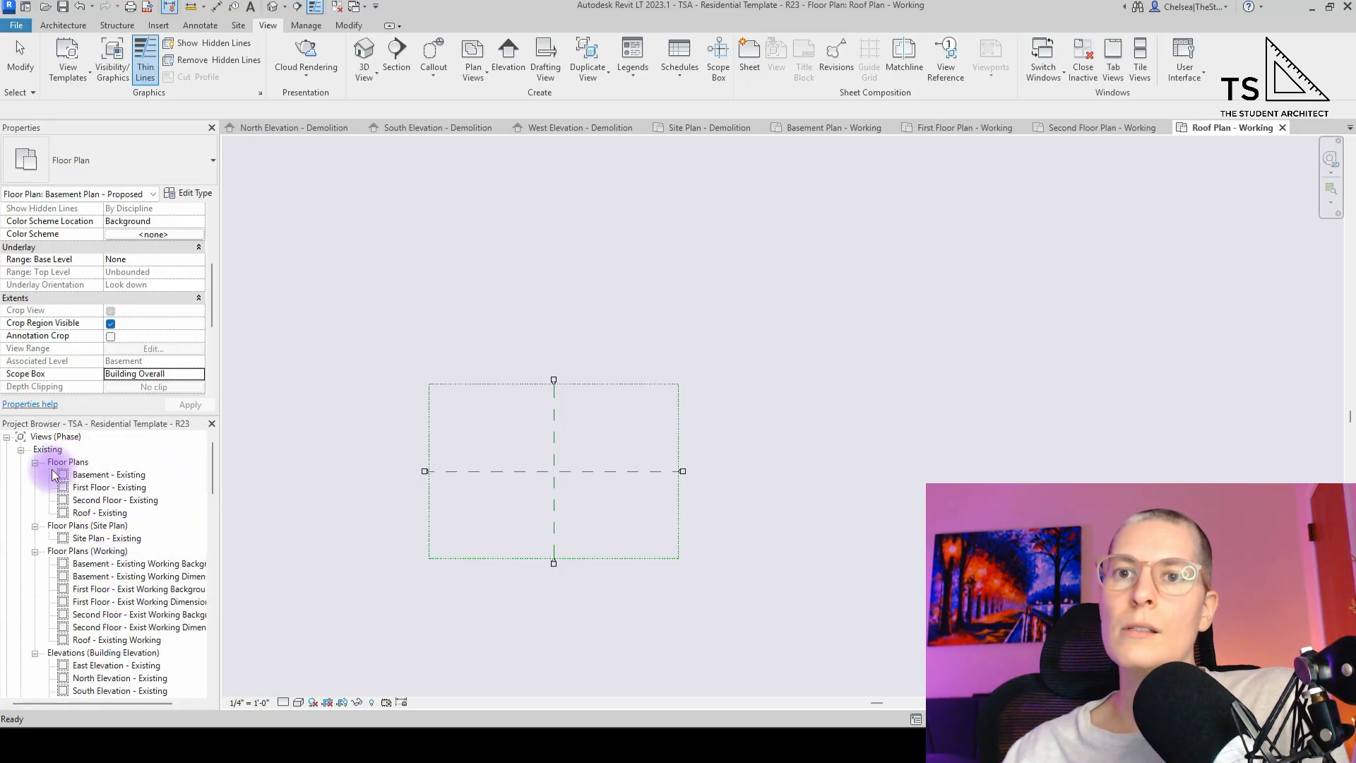
scroll(62, 534, down, 4)
scroll(62, 533, down, 16)
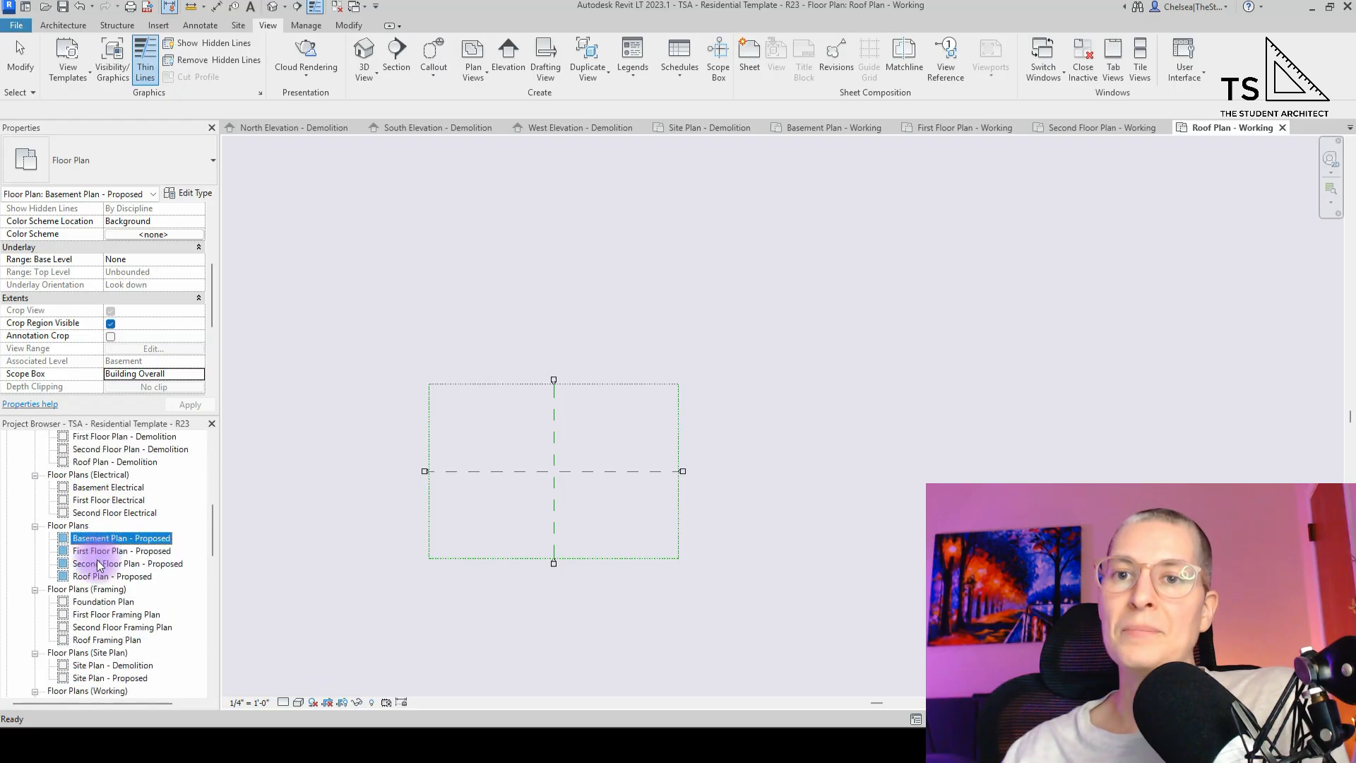
scroll(98, 564, down, 3)
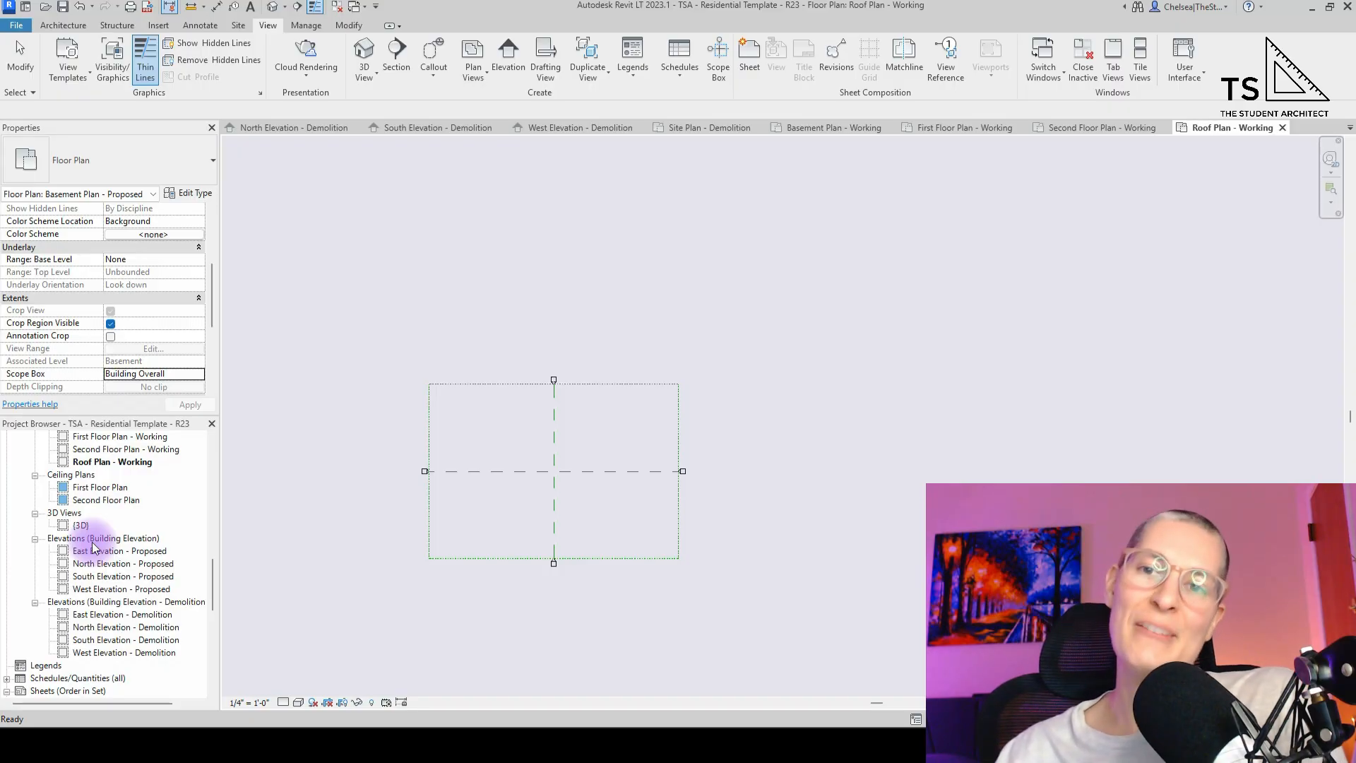
scroll(96, 544, down, 6)
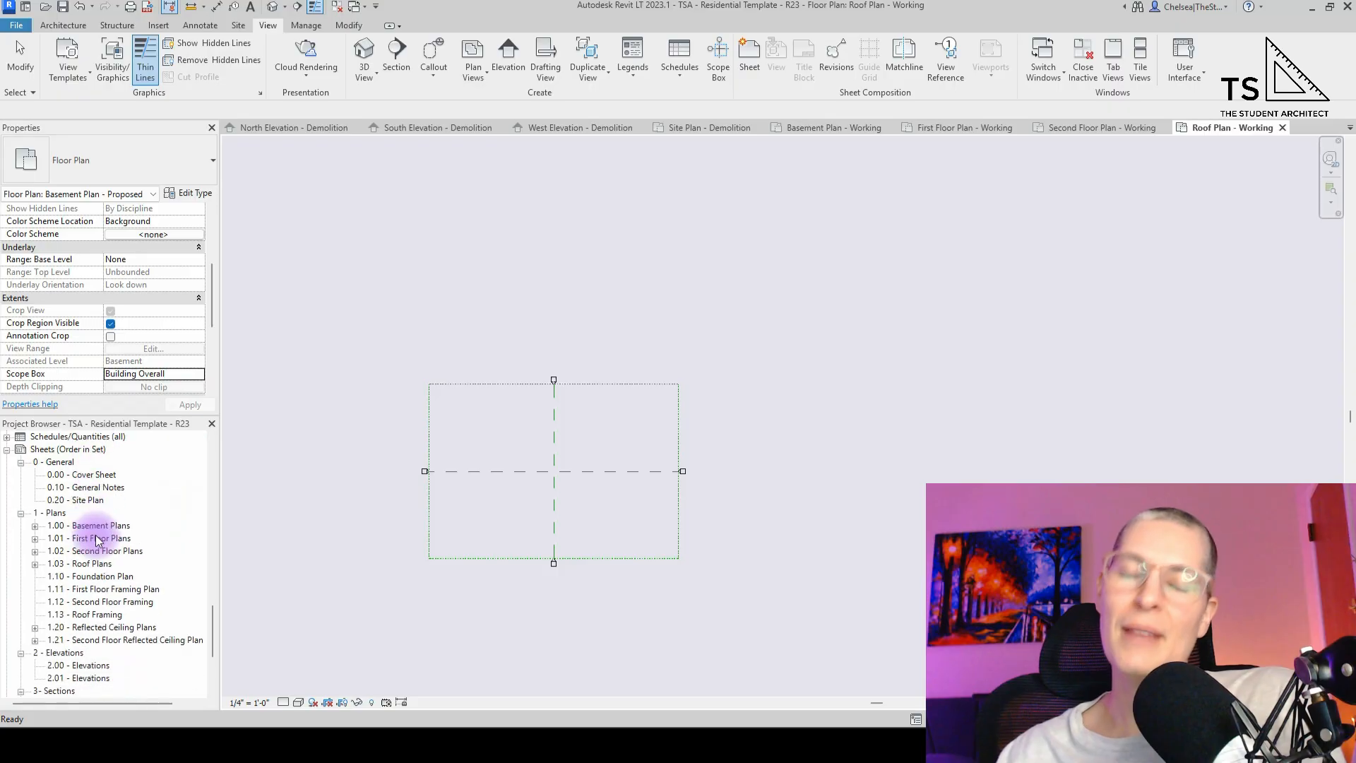
scroll(97, 540, up, 2)
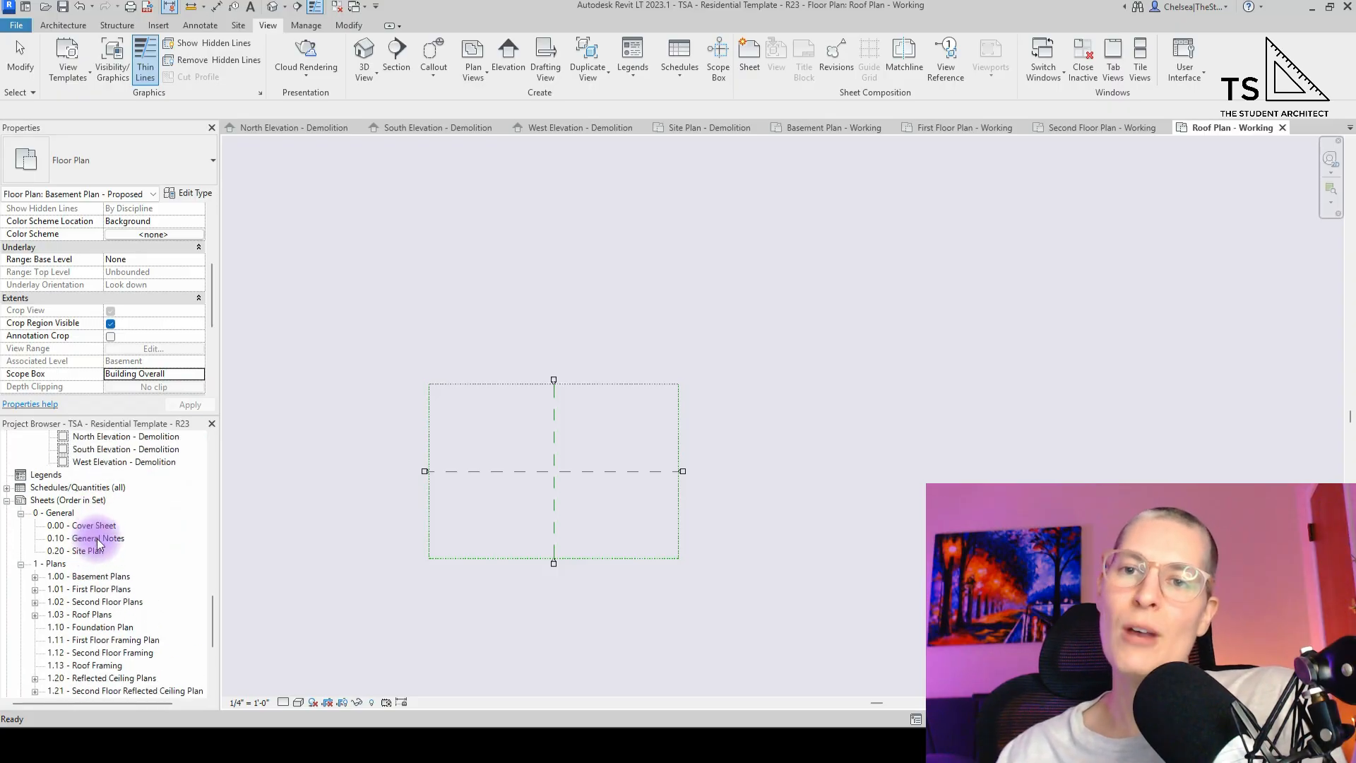
scroll(99, 543, down, 2)
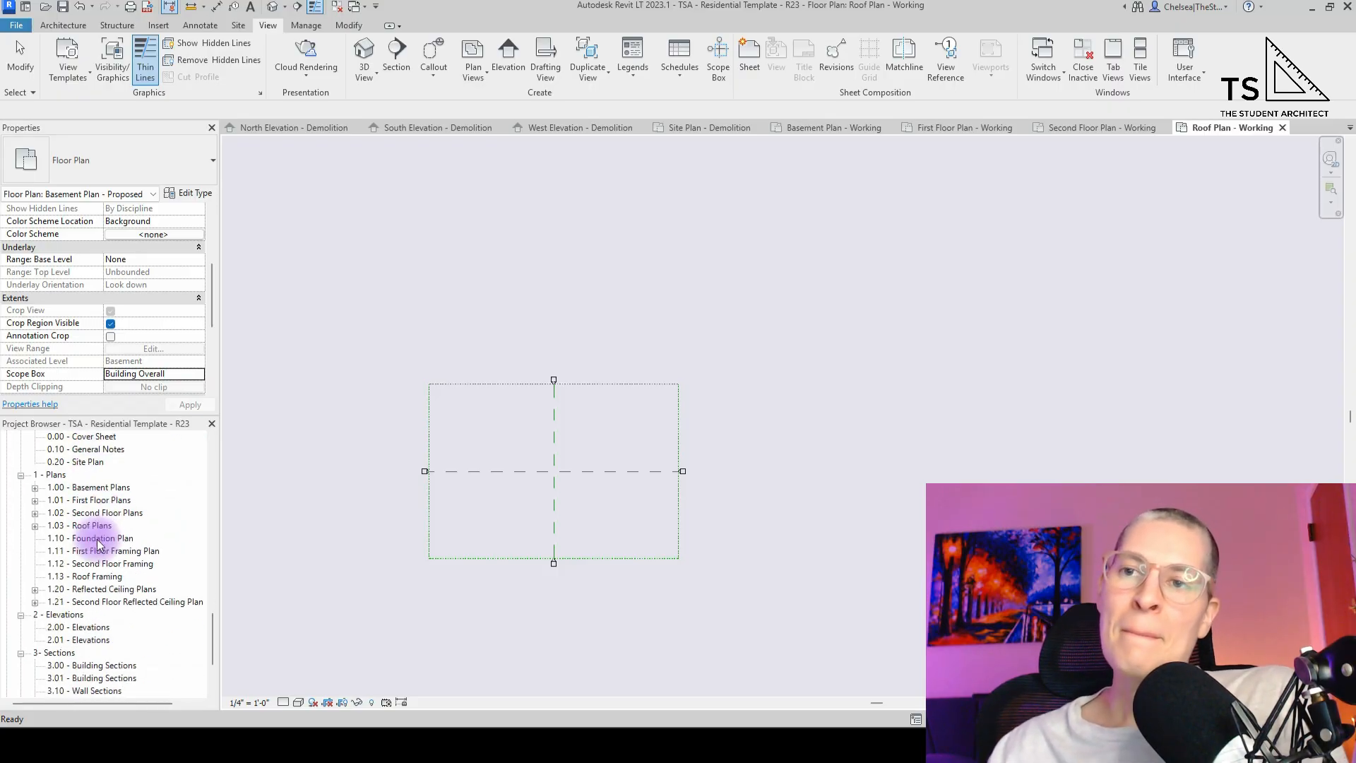
scroll(99, 545, down, 3)
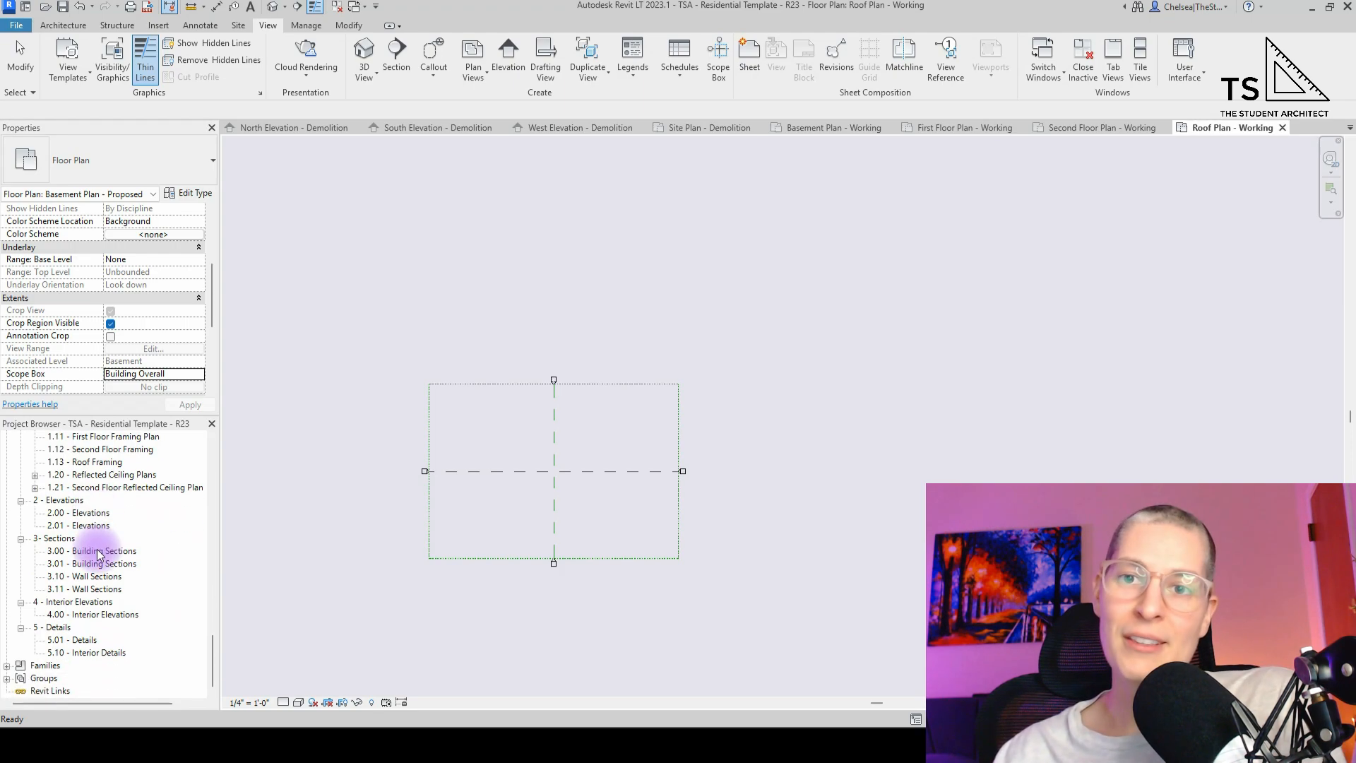
scroll(99, 555, up, 10)
scroll(99, 555, up, 10)
scroll(97, 553, up, 5)
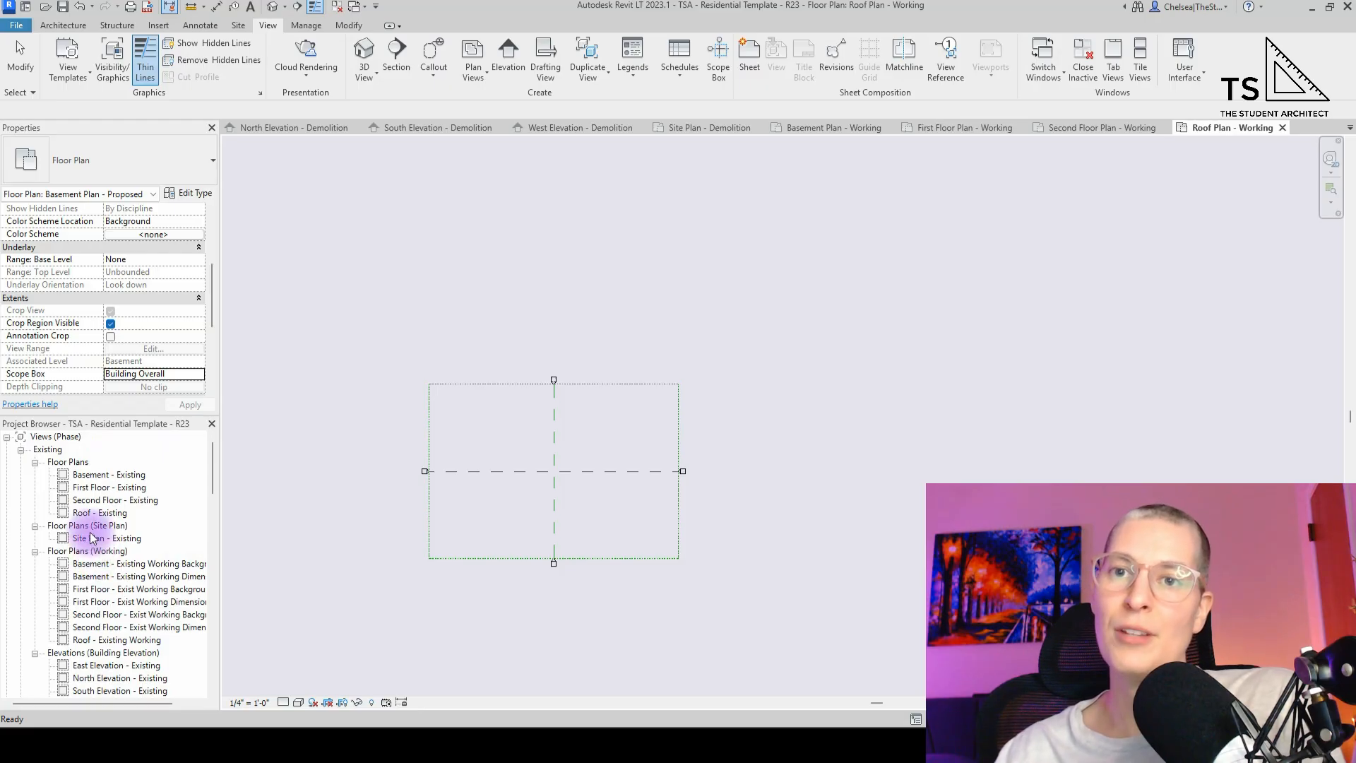
- Check the scope box setting of the existing site plan and save the residential template
click(90, 537)
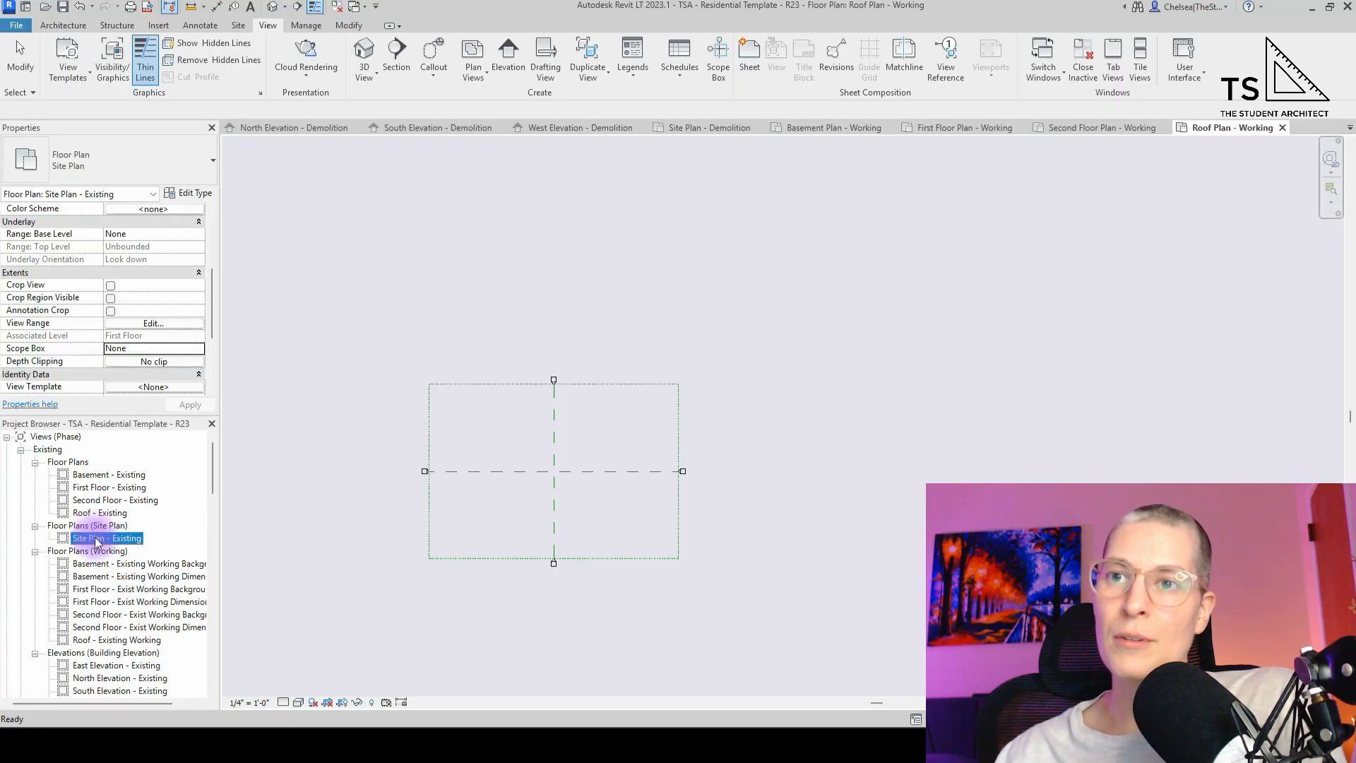
click(298, 586)
key(ctrl+s)
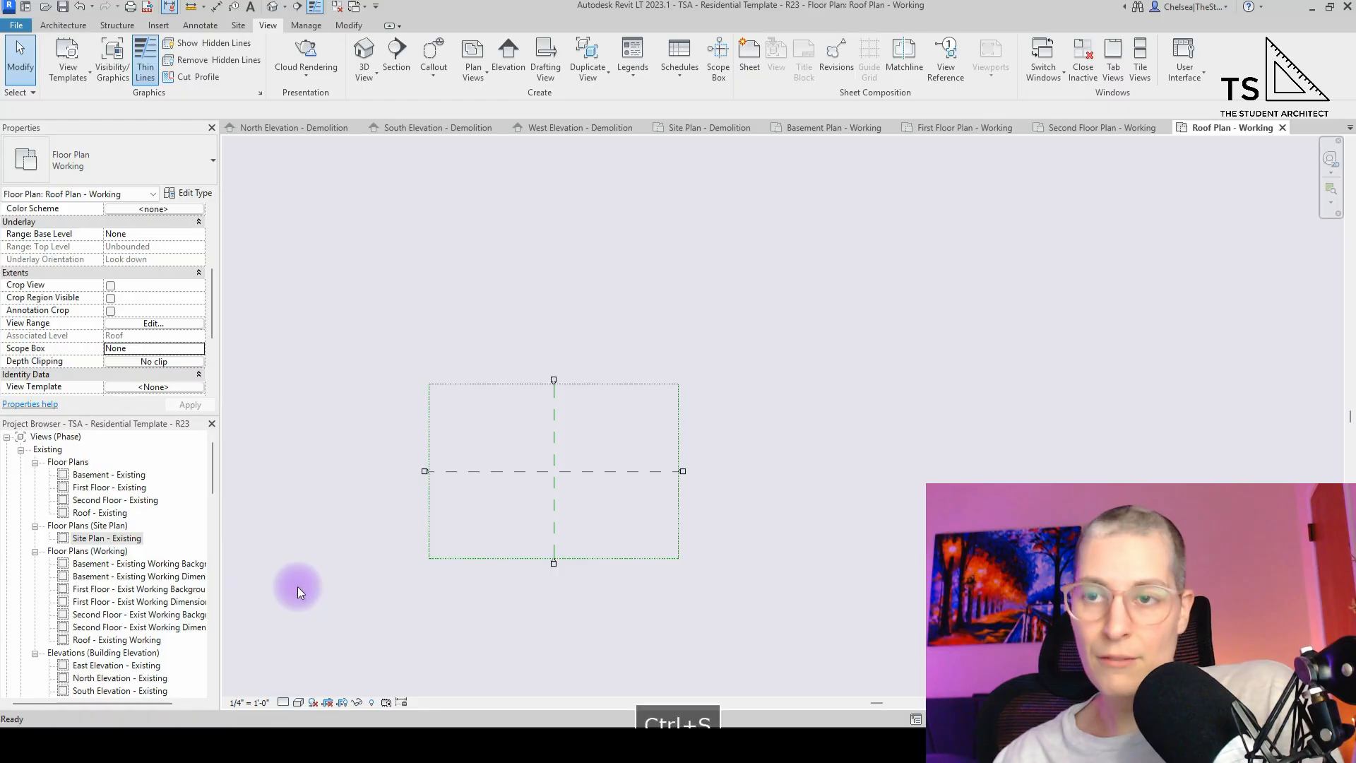